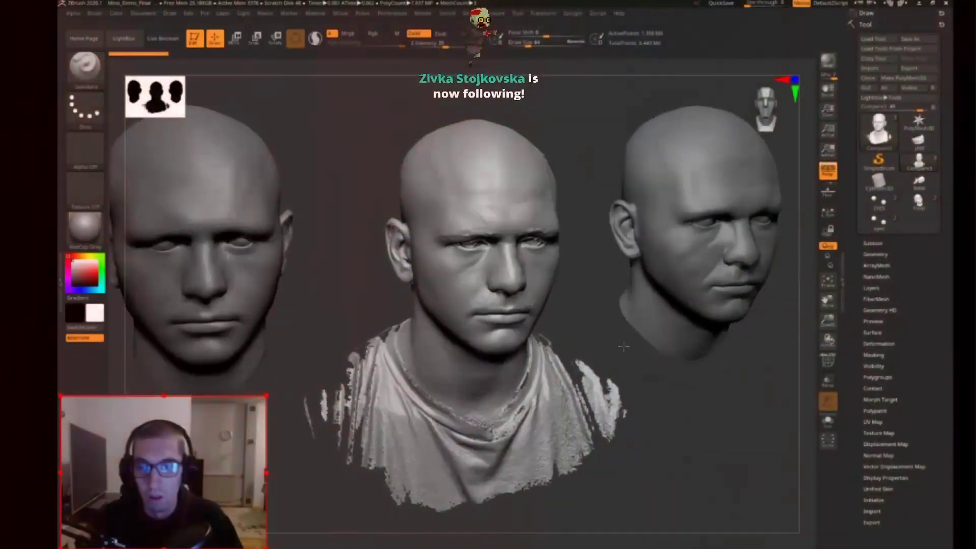
Step: Display the polyframe and isolate the middle scanned bust among the three heads
{"action": "left_click_drag", "start_coordinate": [623, 347], "coordinate": [672, 359]}
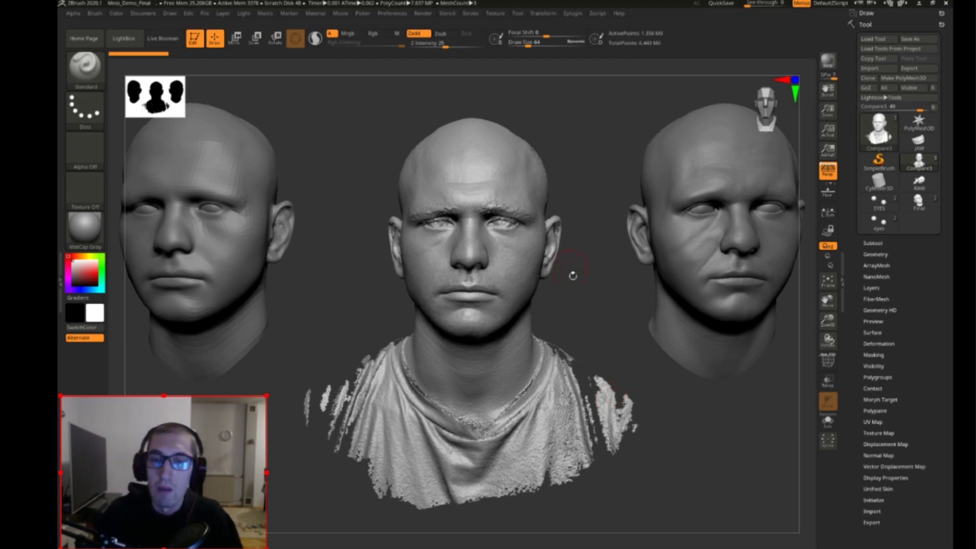
{"action": "left_click_drag", "start_coordinate": [599, 311], "coordinate": [608, 371]}
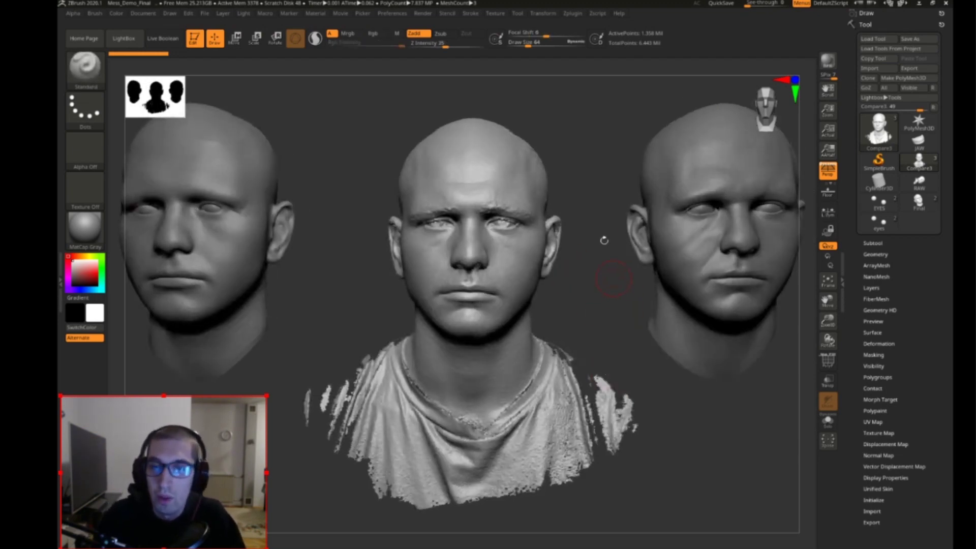
{"action": "key", "text": "shift"}
{"action": "key", "text": "shift+f"}
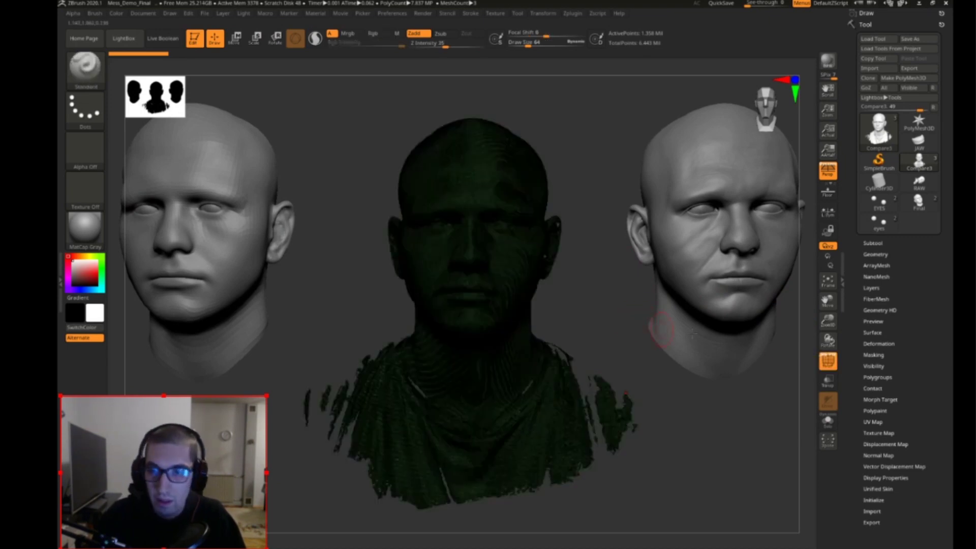
{"action": "left_click_drag", "start_coordinate": [827, 322], "coordinate": [793, 331]}
{"action": "left_click_drag", "start_coordinate": [727, 283], "coordinate": [702, 457], "text": "alt"}
{"action": "mouse_move", "coordinate": [696, 346]}
{"action": "left_mouse_down"}
{"action": "mouse_move", "coordinate": [656, 349]}
{"action": "mouse_move", "coordinate": [710, 361]}
{"action": "mouse_move", "coordinate": [801, 353]}
{"action": "mouse_move", "coordinate": [828, 325]}
{"action": "mouse_move", "coordinate": [827, 364]}
{"action": "left_mouse_up"}
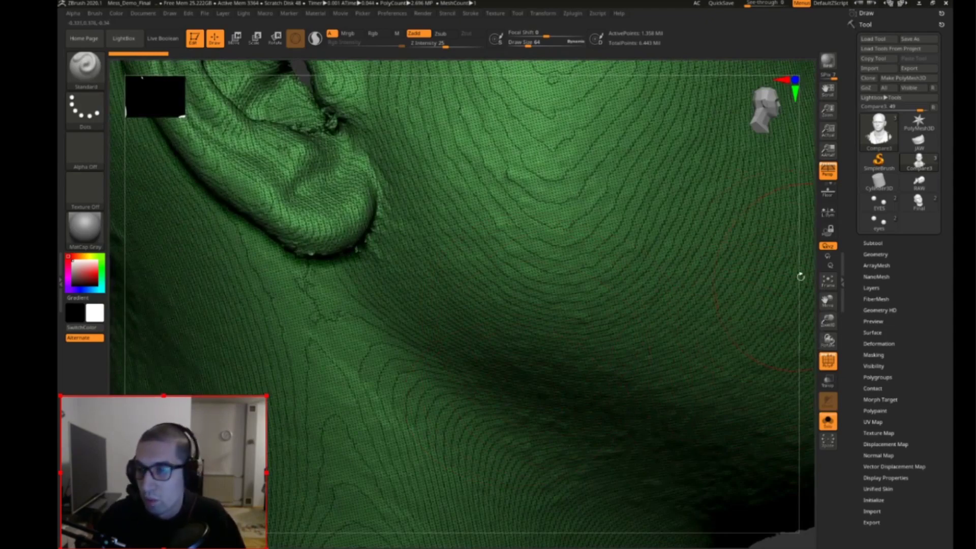
Step: Examine the scan's mesh density around the ear, jaw and full bust, and hide the polyframe
{"action": "left_click_drag", "start_coordinate": [802, 277], "coordinate": [690, 292]}
{"action": "left_click_drag", "start_coordinate": [756, 158], "coordinate": [807, 410]}
{"action": "left_click_drag", "start_coordinate": [803, 342], "coordinate": [601, 420], "text": "alt"}
{"action": "key", "text": "f"}
{"action": "left_click_drag", "start_coordinate": [654, 363], "coordinate": [514, 373]}
{"action": "left_click_drag", "start_coordinate": [666, 310], "coordinate": [711, 335], "text": "shift"}
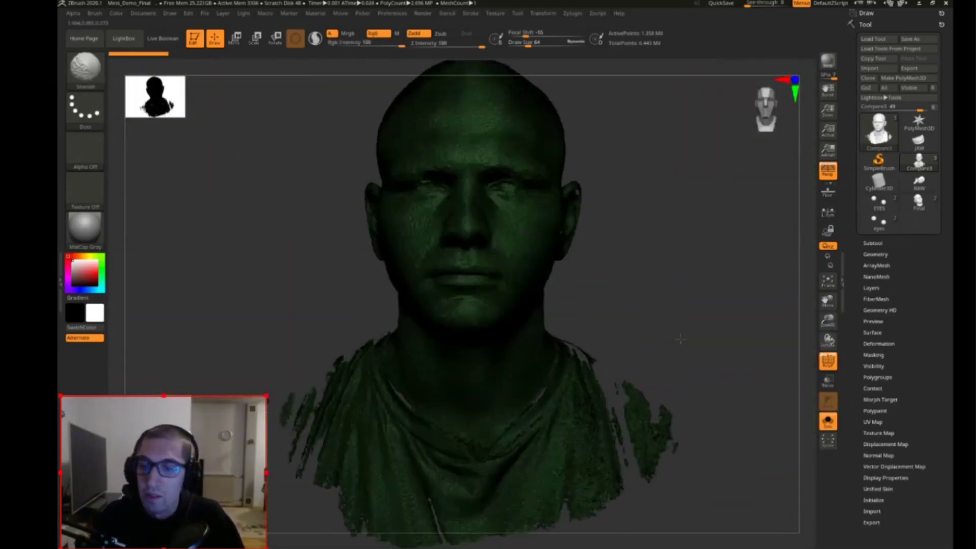
{"action": "key", "text": "shift+f"}
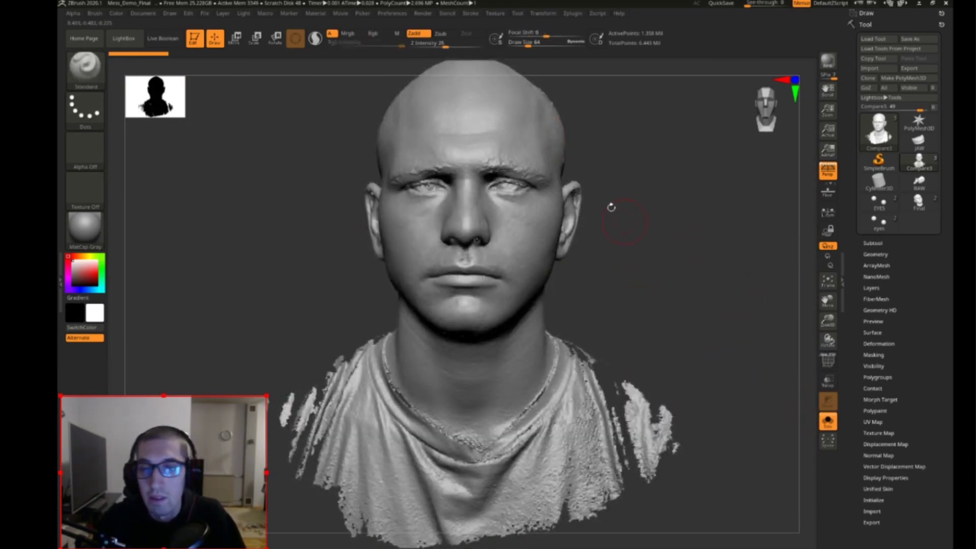
Step: Inspect the isolated scan from the front and side, and show all three heads again
{"action": "left_click_drag", "start_coordinate": [696, 298], "coordinate": [678, 376]}
{"action": "mouse_move", "coordinate": [647, 290]}
{"action": "left_mouse_down"}
{"action": "mouse_move", "coordinate": [668, 263]}
{"action": "mouse_move", "coordinate": [477, 239]}
{"action": "left_mouse_up"}
{"action": "left_click_drag", "start_coordinate": [670, 268], "coordinate": [662, 174]}
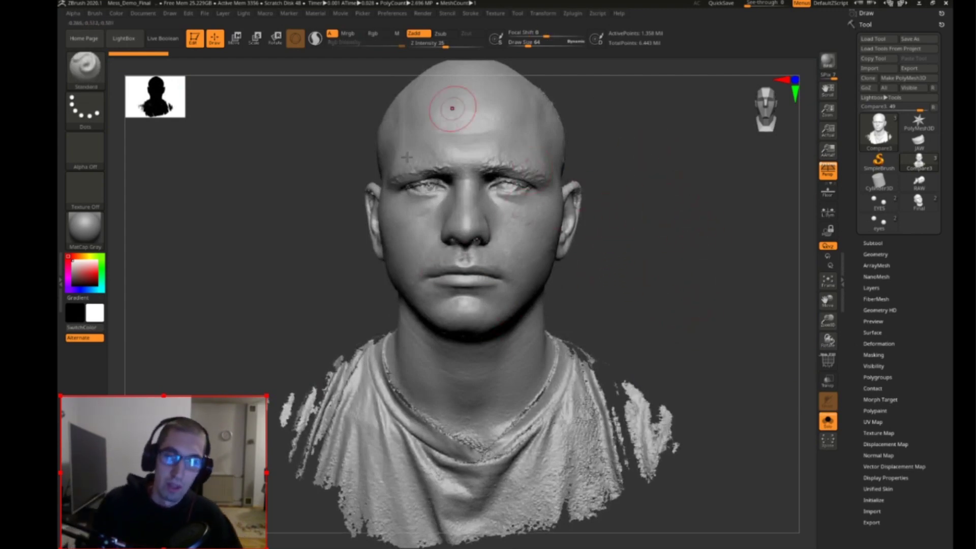
{"action": "left_click_drag", "start_coordinate": [646, 264], "coordinate": [657, 333]}
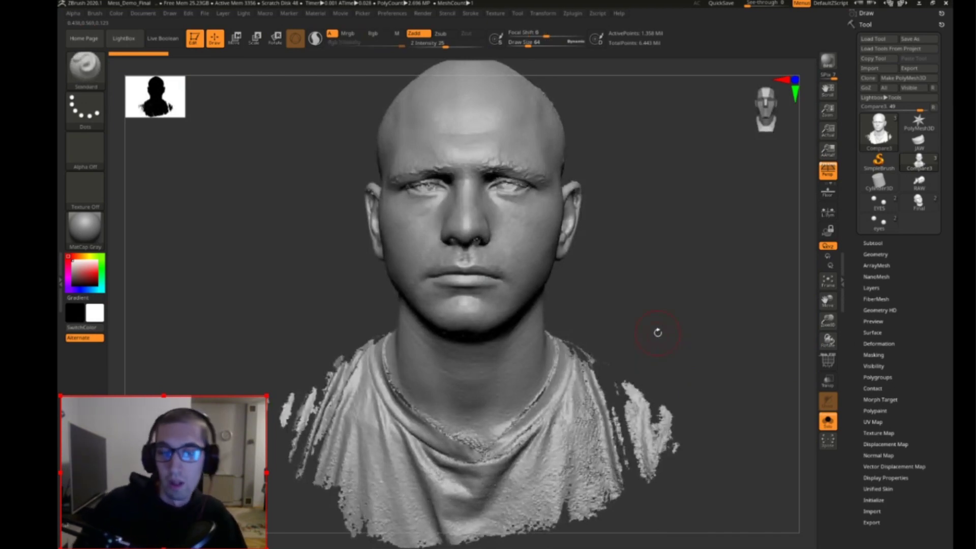
{"action": "left_click_drag", "start_coordinate": [634, 292], "coordinate": [685, 239]}
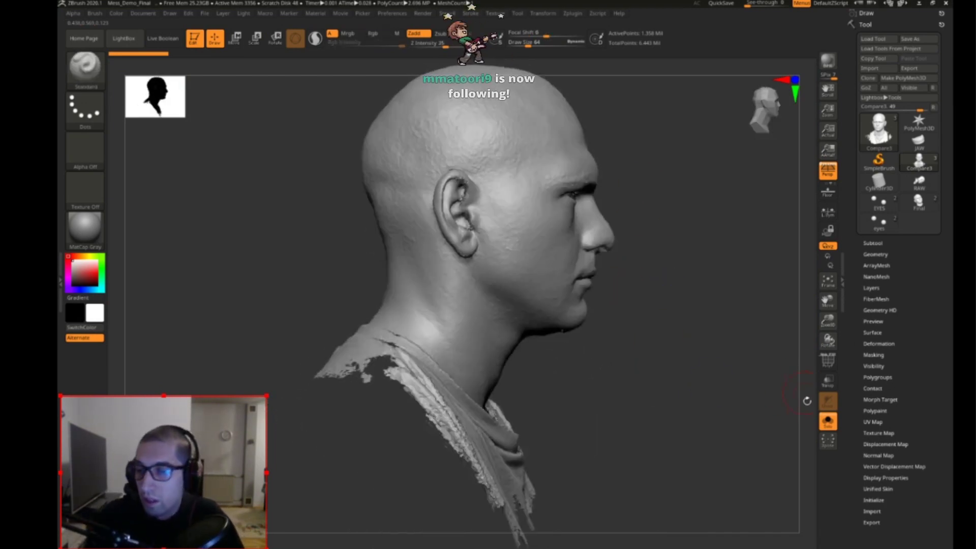
{"action": "left_click", "coordinate": [827, 420]}
{"action": "left_click_drag", "start_coordinate": [679, 362], "coordinate": [612, 362]}
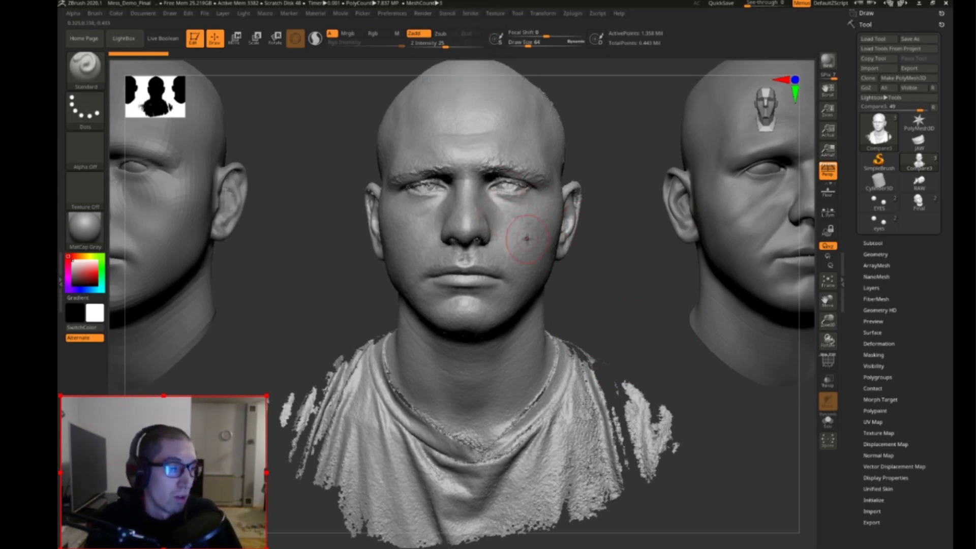
Step: Compare the three heads from both three-quarter sides and the front, examining the facial features up close
{"action": "left_click_drag", "start_coordinate": [618, 304], "coordinate": [751, 264]}
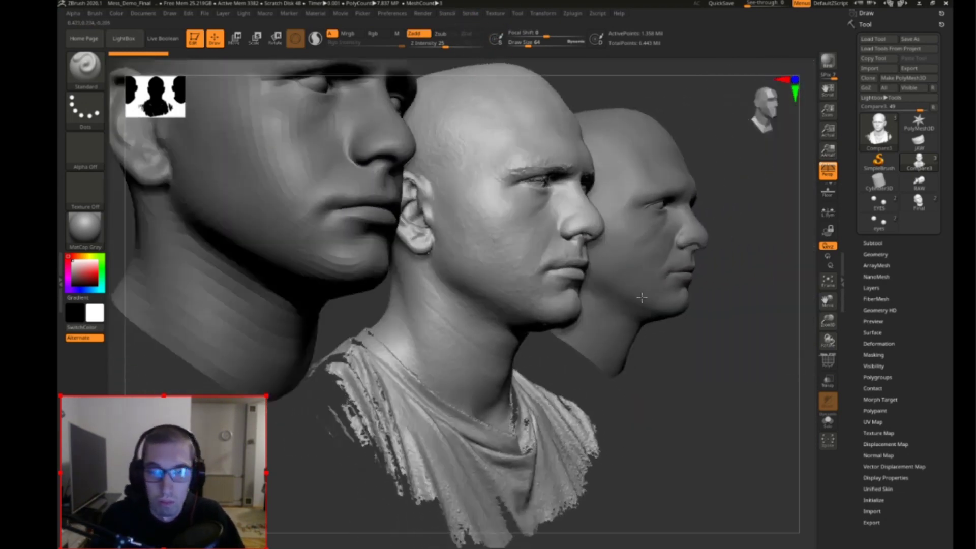
{"action": "mouse_move", "coordinate": [732, 364]}
{"action": "left_mouse_down", "text": "shift"}
{"action": "mouse_move", "coordinate": [732, 390]}
{"action": "mouse_move", "coordinate": [719, 362]}
{"action": "mouse_move", "coordinate": [596, 269]}
{"action": "mouse_move", "coordinate": [571, 206]}
{"action": "left_mouse_up", "text": "shift"}
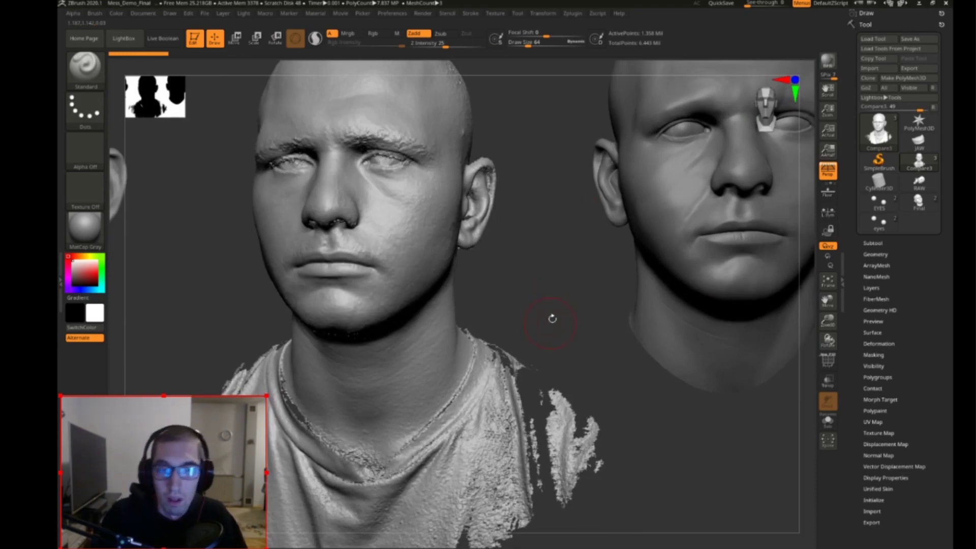
{"action": "left_click_drag", "start_coordinate": [550, 322], "coordinate": [555, 264], "text": "shift"}
{"action": "left_click_drag", "start_coordinate": [549, 320], "coordinate": [531, 174], "text": "alt"}
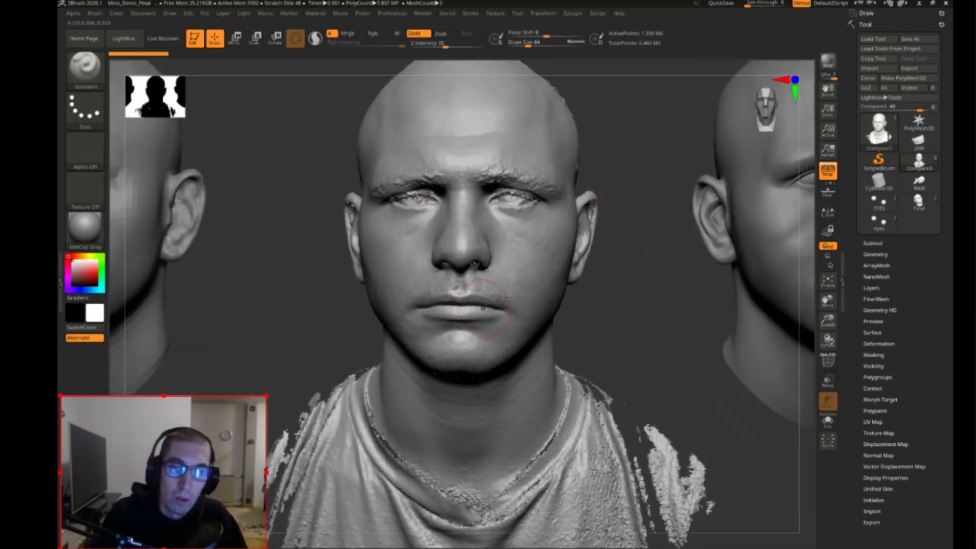
{"action": "mouse_move", "coordinate": [663, 351]}
{"action": "left_mouse_down"}
{"action": "mouse_move", "coordinate": [658, 334]}
{"action": "mouse_move", "coordinate": [647, 330]}
{"action": "mouse_move", "coordinate": [640, 343]}
{"action": "mouse_move", "coordinate": [586, 219]}
{"action": "left_mouse_up"}
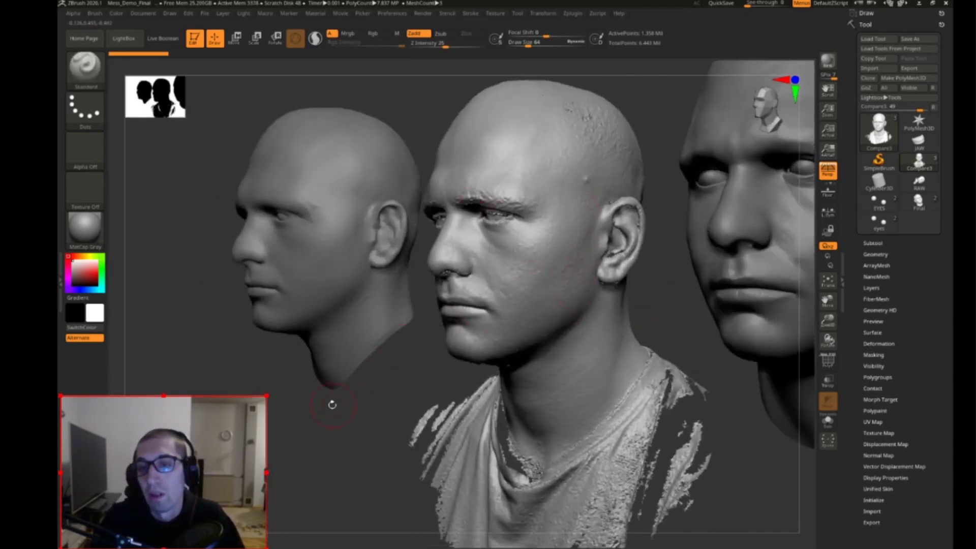
{"action": "left_click_drag", "start_coordinate": [332, 404], "coordinate": [571, 297]}
Step: Make the Compare1 sculpted head the active subtool, examine its surface up close and frame all three heads
{"action": "left_click_drag", "start_coordinate": [629, 288], "coordinate": [566, 297], "text": "alt"}
{"action": "left_click", "coordinate": [605, 290], "text": "alt"}
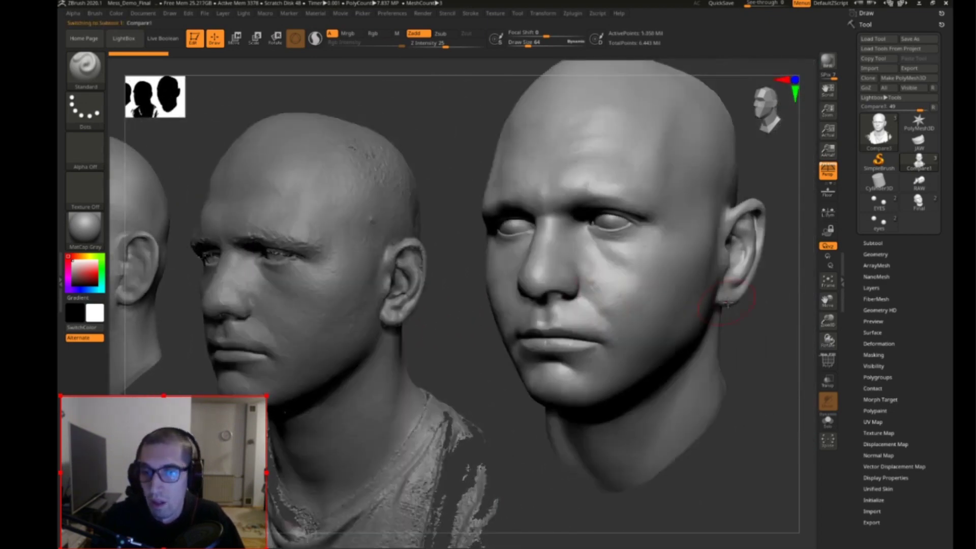
{"action": "left_click_drag", "start_coordinate": [727, 314], "coordinate": [762, 325], "text": "shift"}
{"action": "mouse_move", "coordinate": [409, 351]}
{"action": "left_mouse_down"}
{"action": "mouse_move", "coordinate": [558, 314]}
{"action": "mouse_move", "coordinate": [455, 341]}
{"action": "left_mouse_up"}
{"action": "left_click_drag", "start_coordinate": [828, 320], "coordinate": [827, 391]}
{"action": "left_click_drag", "start_coordinate": [509, 285], "coordinate": [338, 510], "text": "alt"}
{"action": "mouse_move", "coordinate": [753, 339]}
{"action": "left_mouse_down"}
{"action": "mouse_move", "coordinate": [727, 336]}
{"action": "mouse_move", "coordinate": [728, 380]}
{"action": "left_mouse_up"}
{"action": "key", "text": "f"}
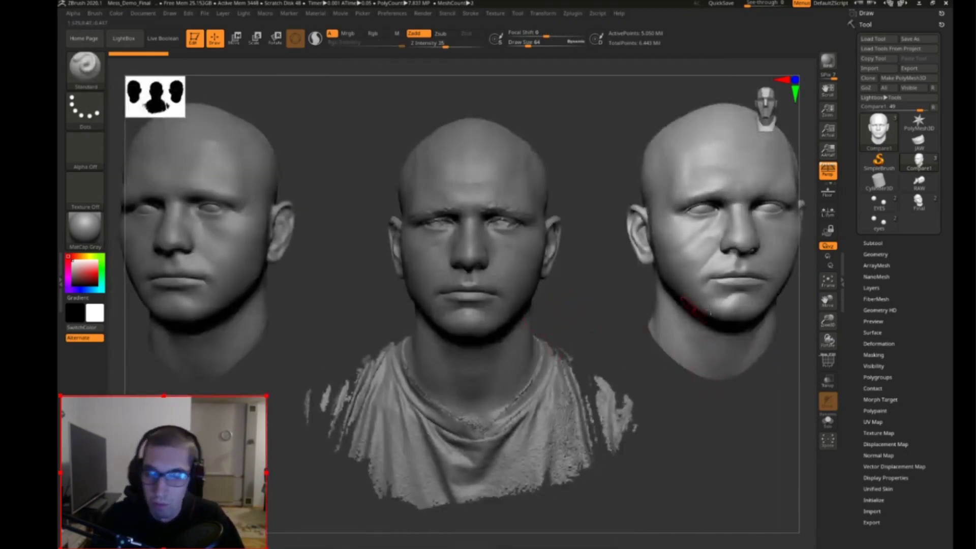
Step: Make the Compare2 head active and examine its topology with the polyframe shown, then hidden
{"action": "left_click_drag", "start_coordinate": [349, 273], "coordinate": [604, 308], "text": "alt"}
{"action": "left_click", "coordinate": [519, 299], "text": "alt"}
{"action": "key", "text": "f"}
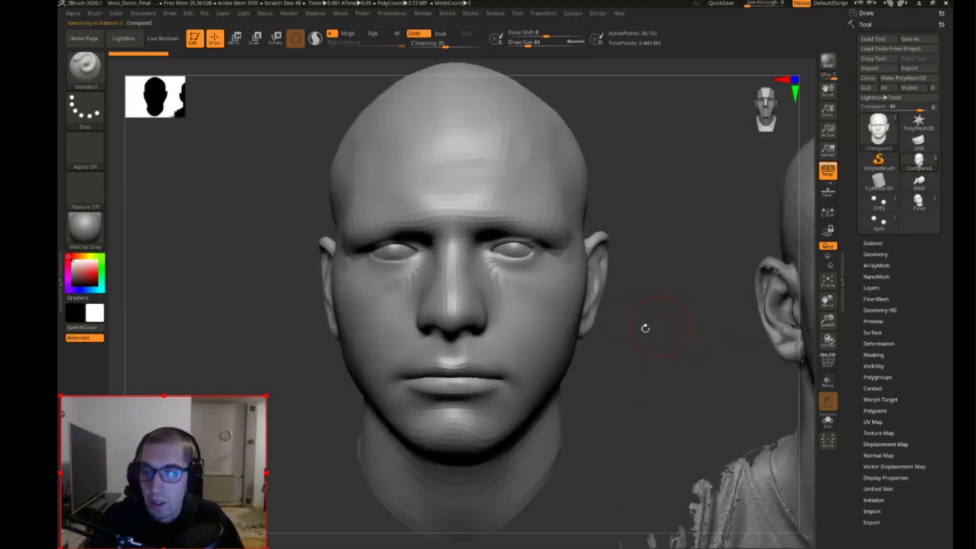
{"action": "key", "text": "shift+f"}
{"action": "left_click_drag", "start_coordinate": [618, 349], "coordinate": [588, 213]}
{"action": "mouse_move", "coordinate": [672, 305]}
{"action": "left_mouse_down"}
{"action": "mouse_move", "coordinate": [651, 303]}
{"action": "mouse_move", "coordinate": [664, 303]}
{"action": "mouse_move", "coordinate": [661, 316]}
{"action": "left_mouse_up"}
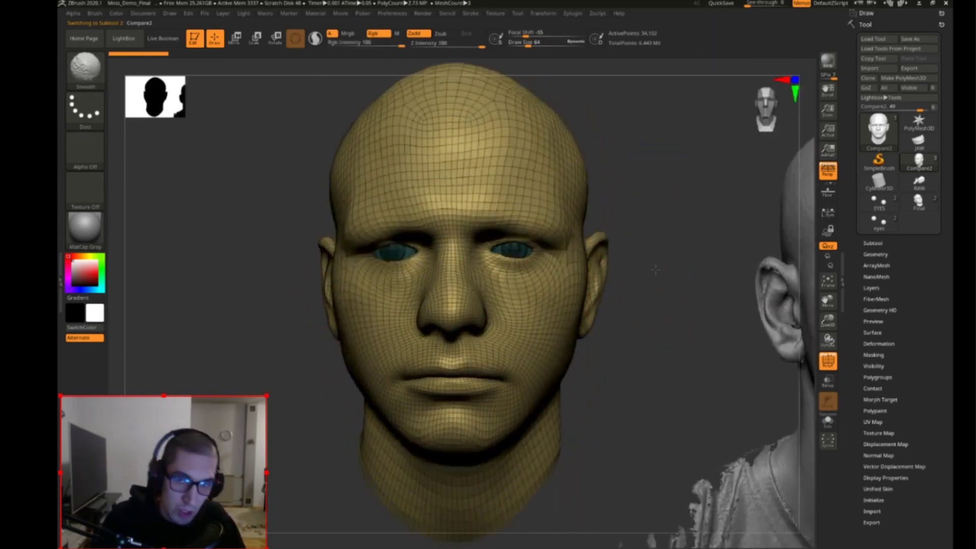
{"action": "left_click_drag", "start_coordinate": [659, 364], "coordinate": [655, 346]}
{"action": "key", "text": "shift+f"}
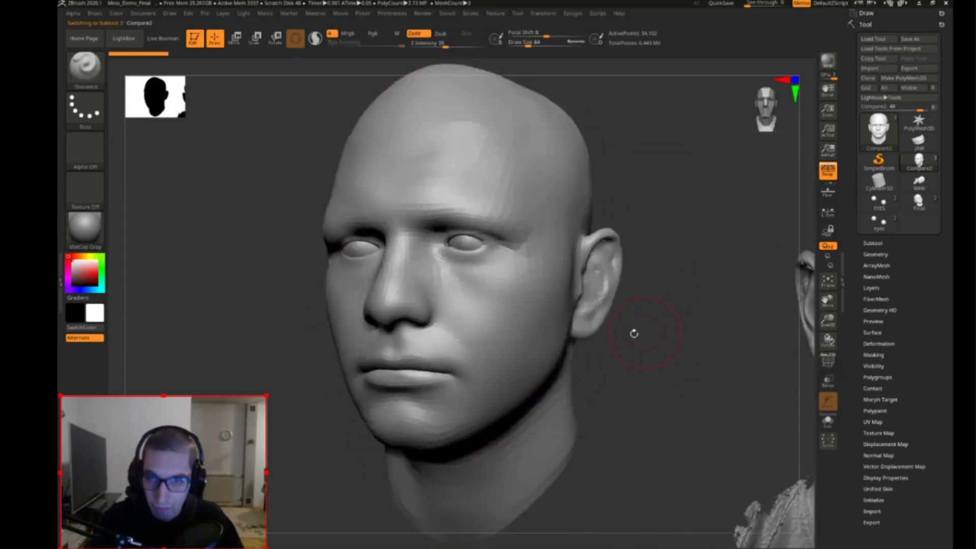
Step: Compare all three heads from the front and three-quarter view, and make the middle scan, Compare3, active
{"action": "key", "text": "f"}
{"action": "left_click_drag", "start_coordinate": [593, 305], "coordinate": [607, 343], "text": "shift"}
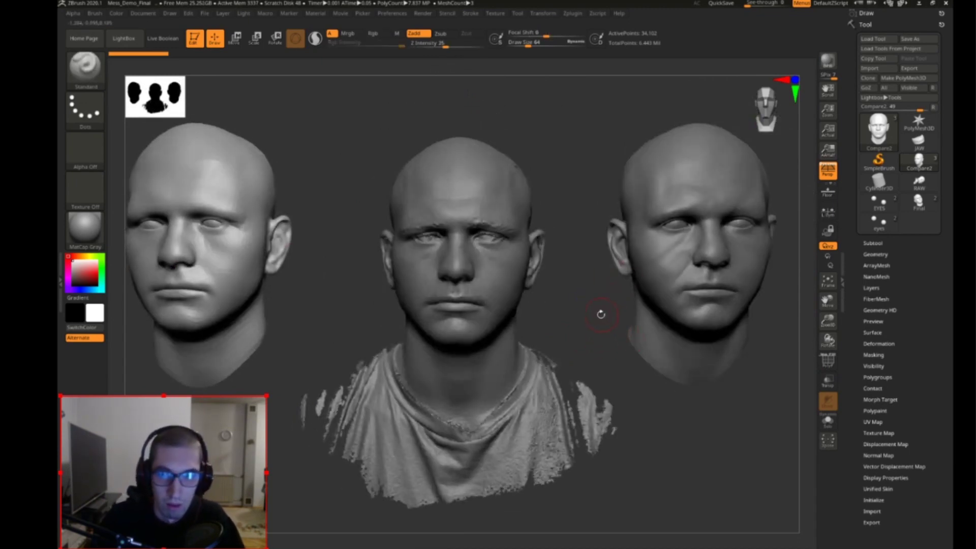
{"action": "left_click_drag", "start_coordinate": [586, 327], "coordinate": [678, 366], "text": "alt"}
{"action": "left_click_drag", "start_coordinate": [635, 324], "coordinate": [615, 323]}
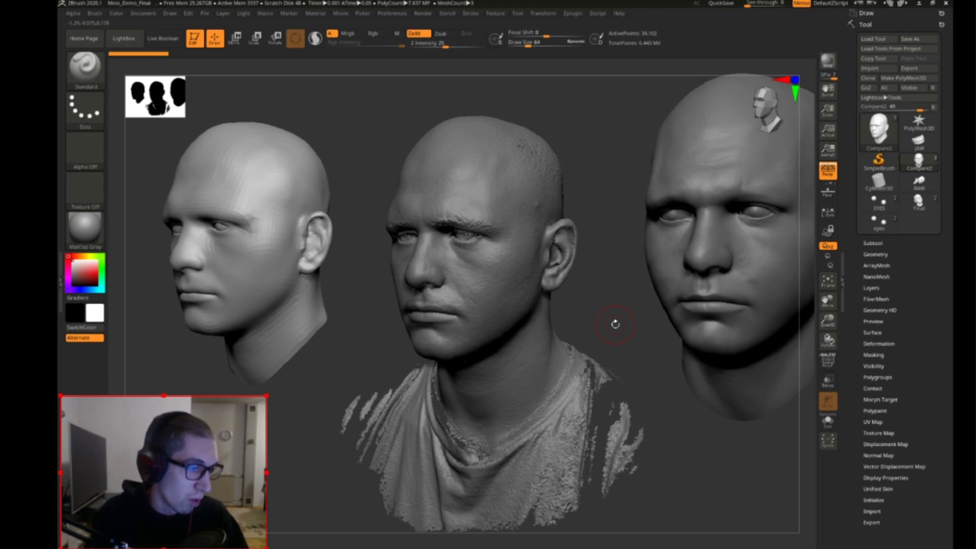
{"action": "left_click_drag", "start_coordinate": [615, 301], "coordinate": [585, 288]}
{"action": "left_click", "coordinate": [501, 278], "text": "alt"}
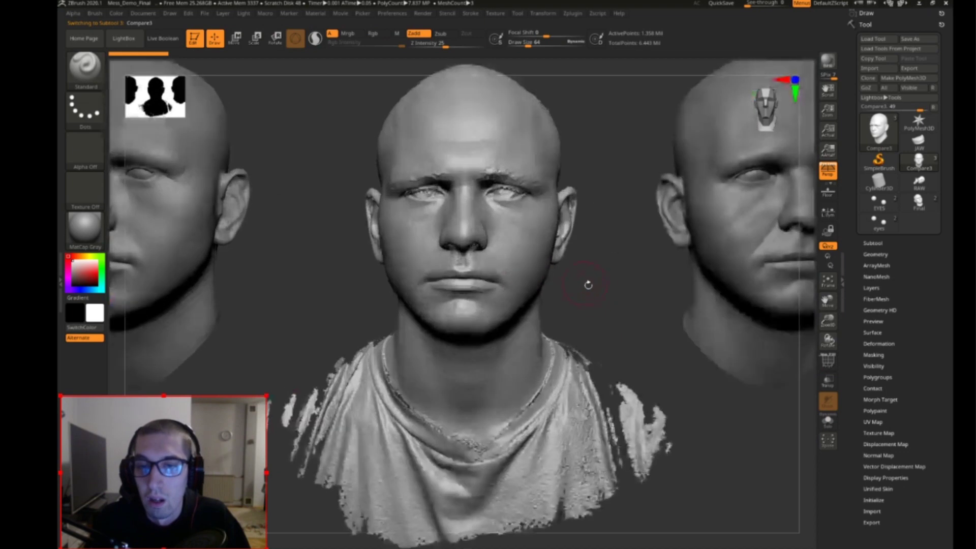
{"action": "key", "text": "f"}
{"action": "left_click_drag", "start_coordinate": [622, 280], "coordinate": [578, 352], "text": "alt"}
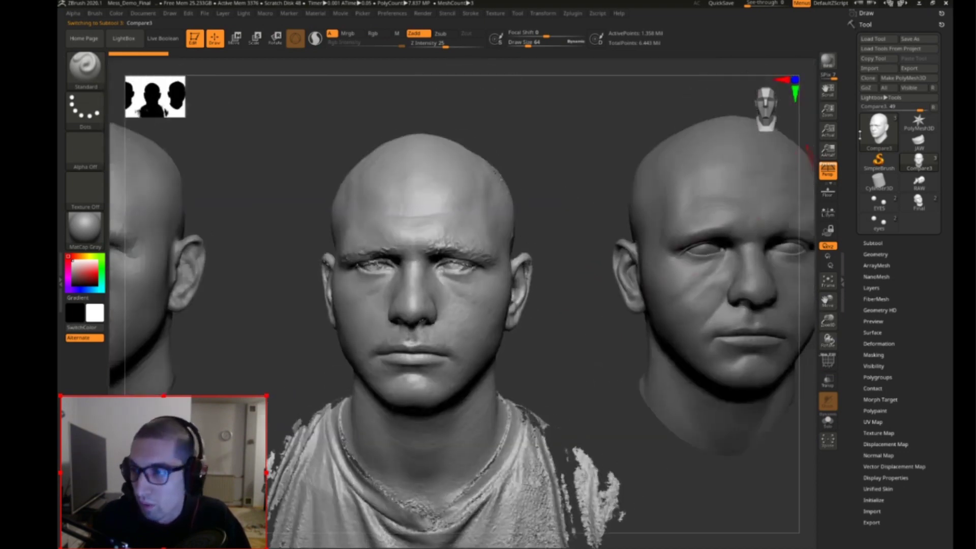
Step: Switch to the RAW tool and rotate the sideways scan upright so the face points forward
{"action": "mouse_move", "coordinate": [924, 187]}
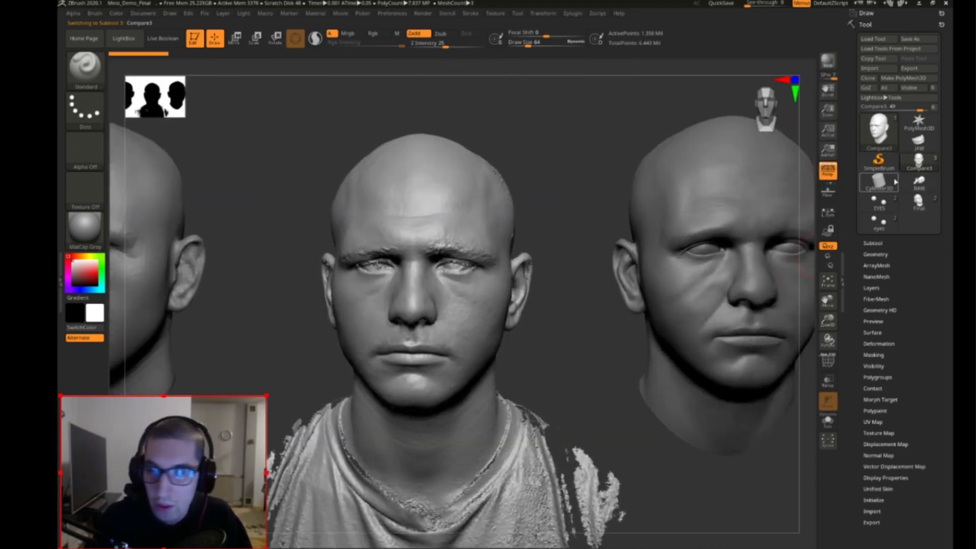
{"action": "left_click", "coordinate": [919, 184]}
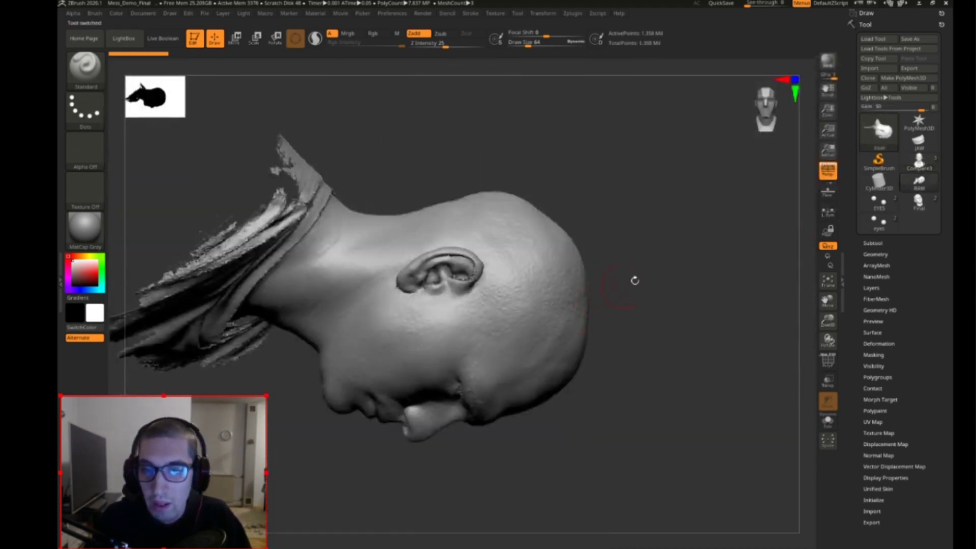
{"action": "left_click_drag", "start_coordinate": [706, 316], "coordinate": [728, 167]}
{"action": "key", "text": "e"}
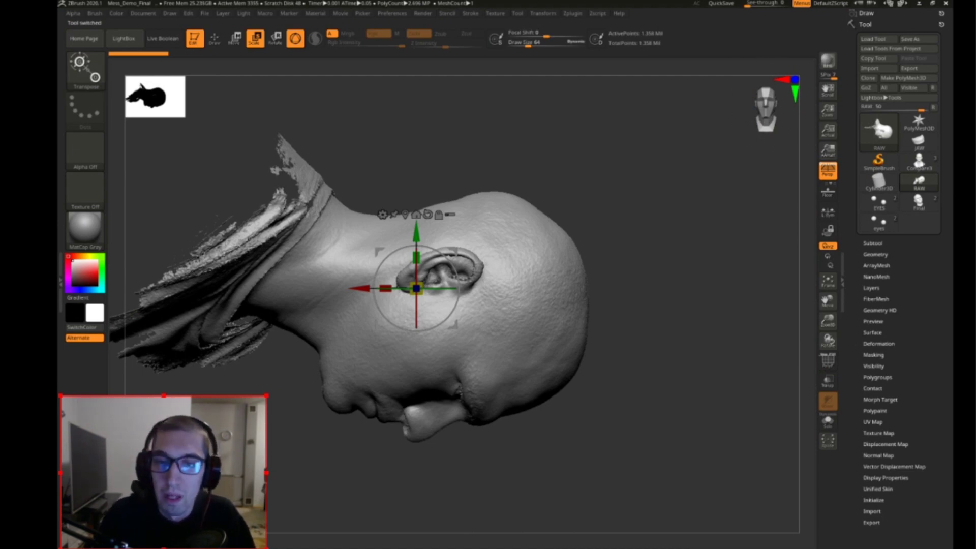
{"action": "left_click_drag", "start_coordinate": [457, 274], "coordinate": [384, 303]}
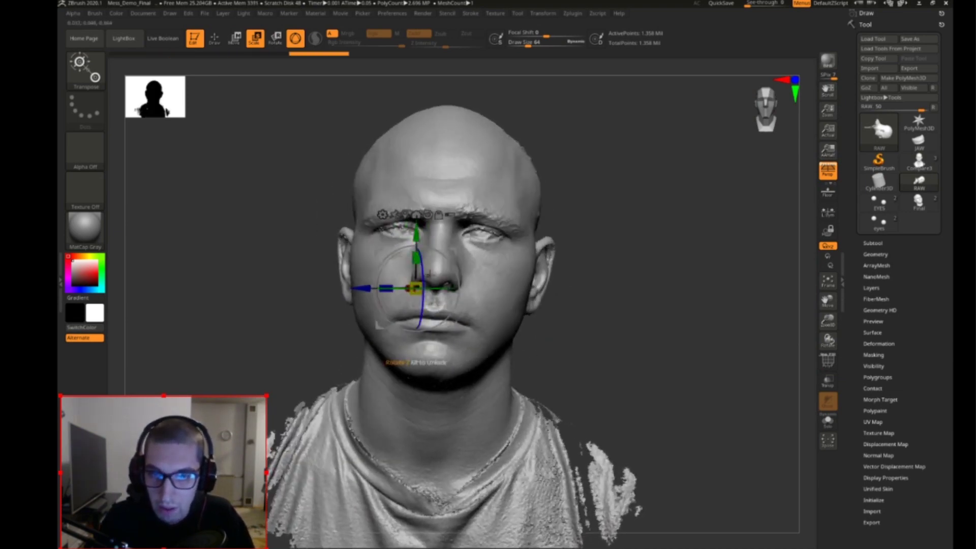
{"action": "left_click_drag", "start_coordinate": [453, 267], "coordinate": [453, 265]}
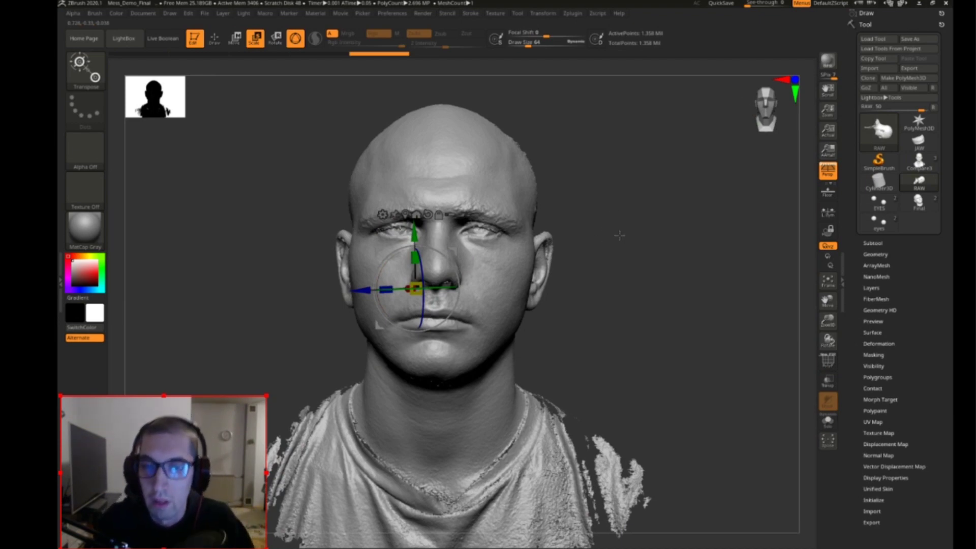
Step: Reset the transform gizmo's orientation and move it to the scan's unmasked mesh center
{"action": "left_click", "coordinate": [427, 214]}
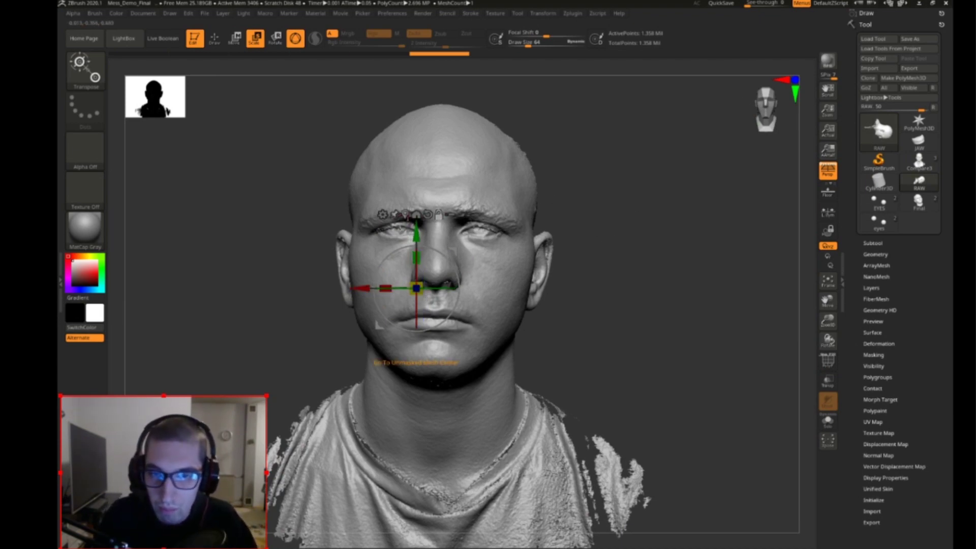
{"action": "left_click", "coordinate": [405, 215]}
{"action": "left_click", "coordinate": [415, 260]}
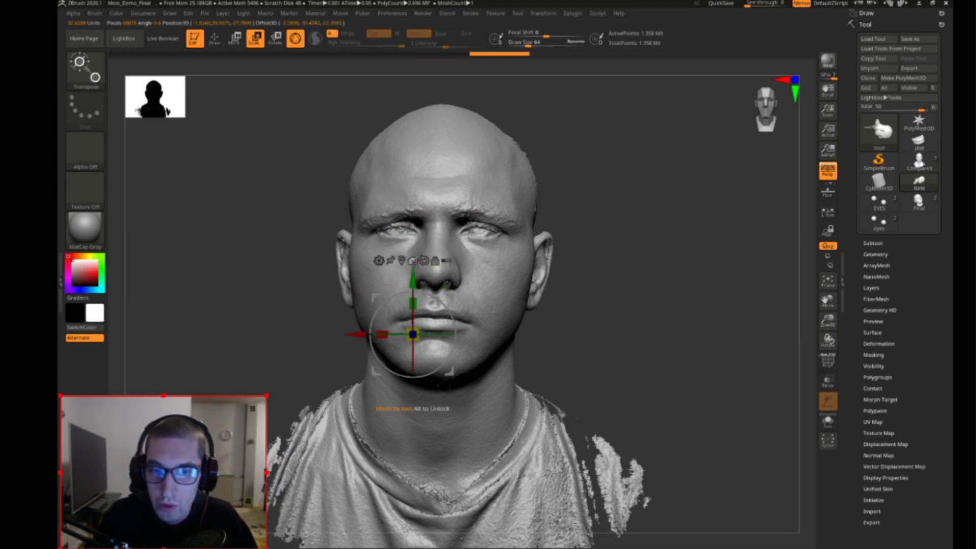
Step: Check the upright scan's alignment from the side and against the floor grid, and hide the floor
{"action": "left_click_drag", "start_coordinate": [586, 241], "coordinate": [671, 300], "text": "alt"}
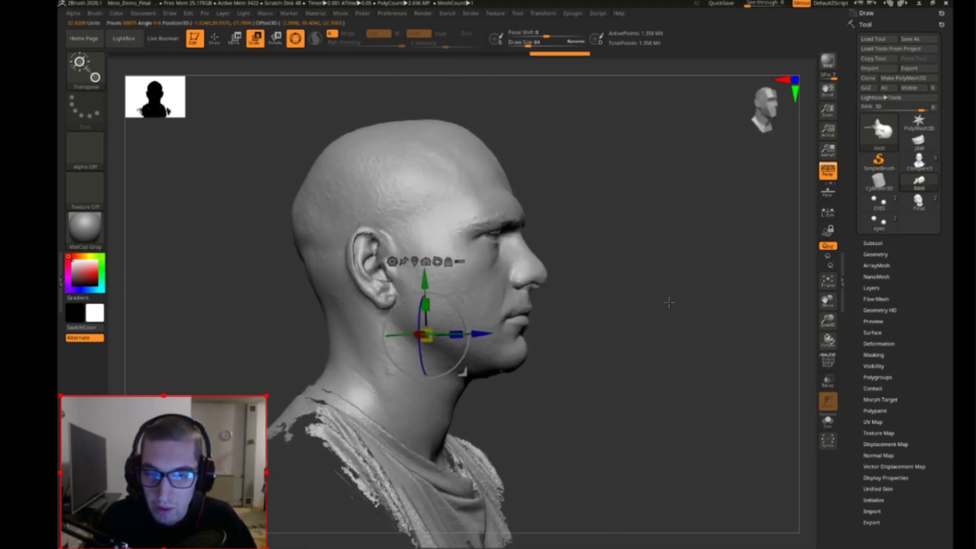
{"action": "left_click_drag", "start_coordinate": [727, 268], "coordinate": [604, 266], "text": "shift"}
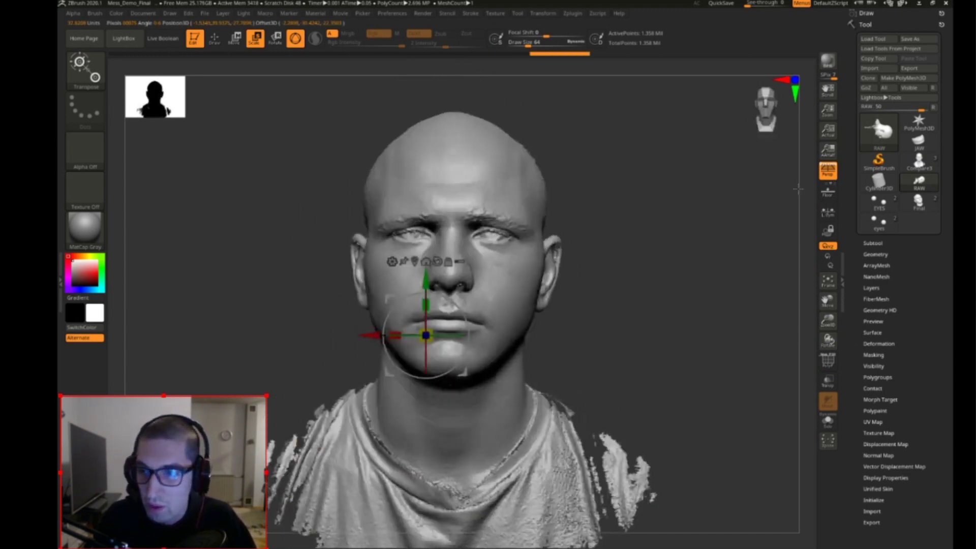
{"action": "left_click", "coordinate": [827, 192]}
{"action": "left_click_drag", "start_coordinate": [666, 200], "coordinate": [691, 203]}
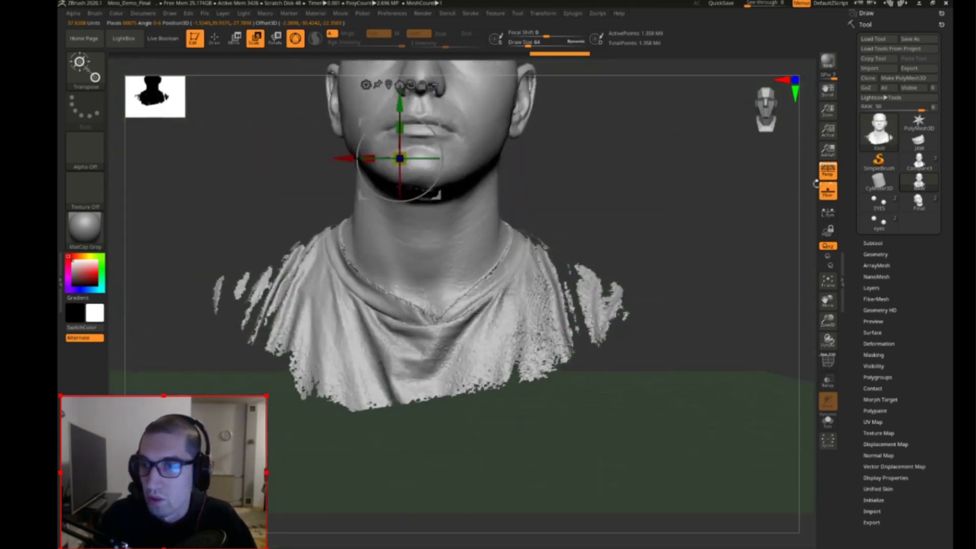
{"action": "left_click", "coordinate": [828, 191]}
{"action": "mouse_move", "coordinate": [638, 184]}
{"action": "left_mouse_down"}
{"action": "mouse_move", "coordinate": [495, 202]}
{"action": "mouse_move", "coordinate": [500, 223]}
{"action": "left_mouse_up"}
Step: Leave the transform mode and select the Move brush for the RAW scan
{"action": "key", "text": "v"}
{"action": "key", "text": "v"}
{"action": "key", "text": "b"}
{"action": "key", "text": "m"}
{"action": "key", "text": "v"}
{"action": "key", "text": "s"}
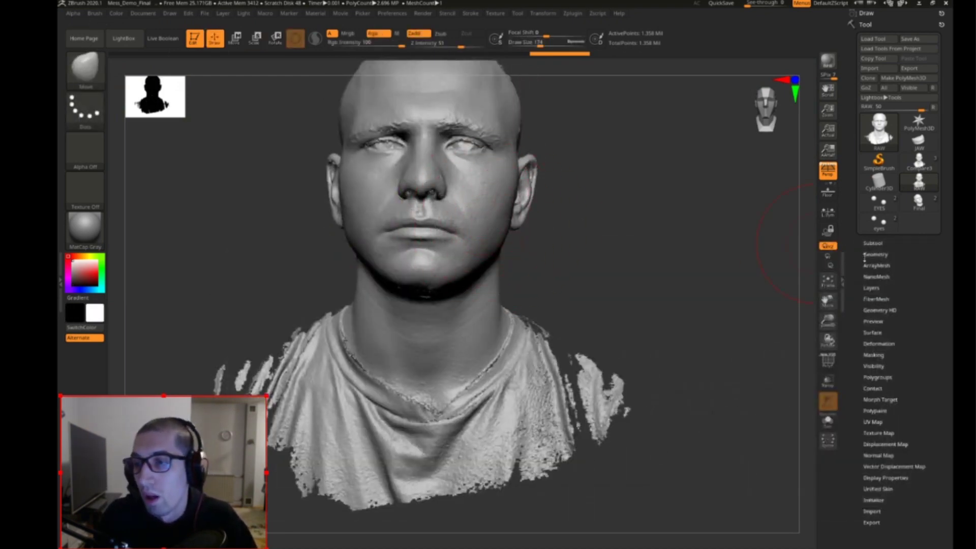
Step: Duplicate the RAW scan subtool and try to DynaMesh the copy at resolution 128
{"action": "left_click", "coordinate": [872, 243]}
{"action": "left_click", "coordinate": [872, 406]}
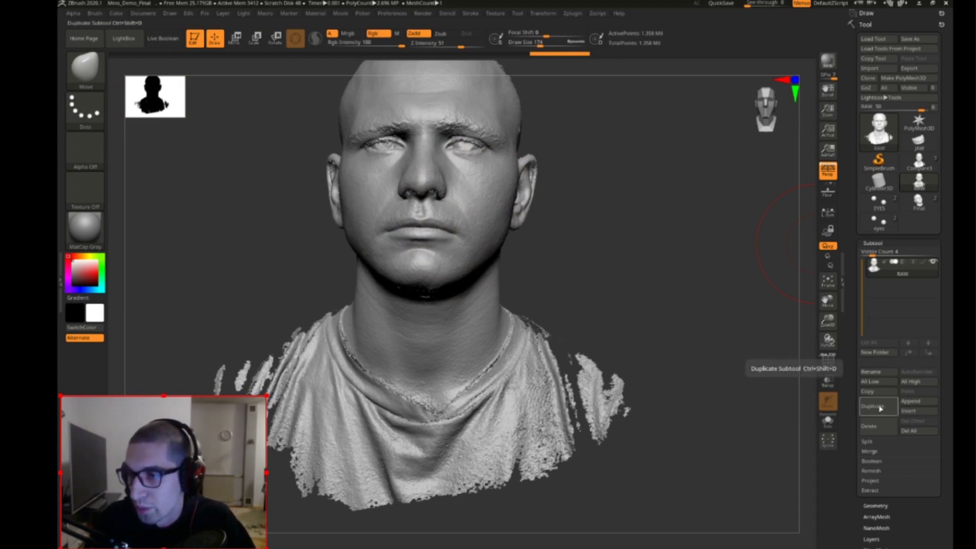
{"action": "left_click", "coordinate": [875, 506]}
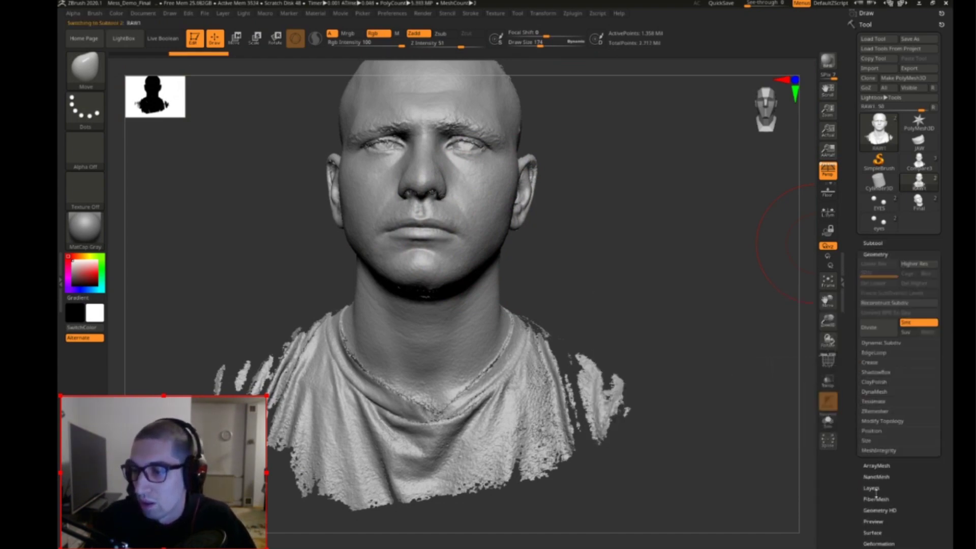
{"action": "left_click", "coordinate": [874, 393]}
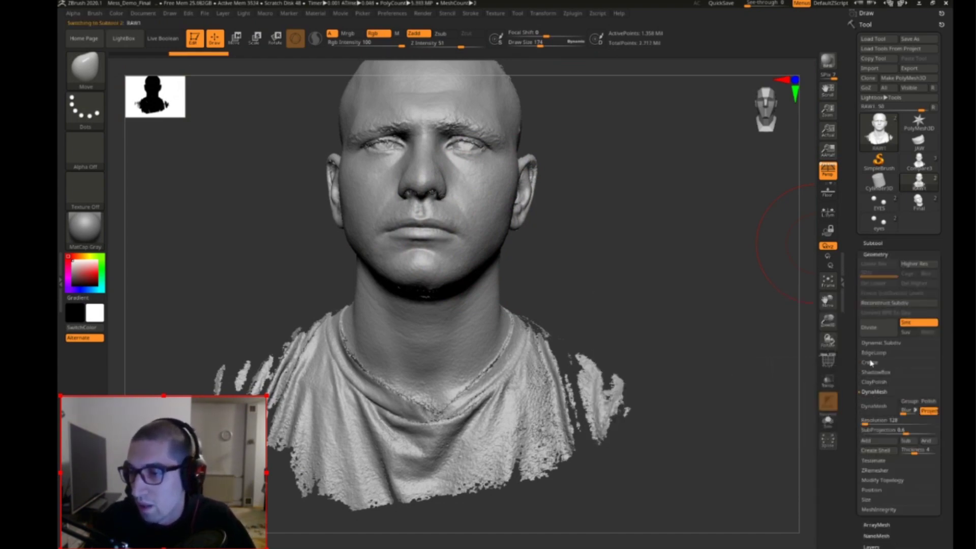
{"action": "left_click", "coordinate": [889, 402]}
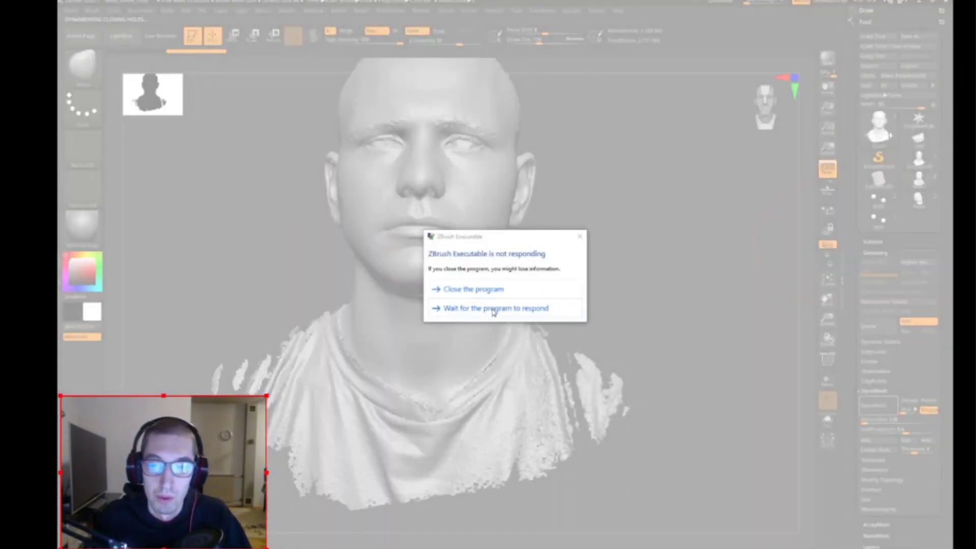
Step: Wait on the unresponsive program, force it to close, and cancel the problem report to Microsoft
{"action": "left_click", "coordinate": [495, 312]}
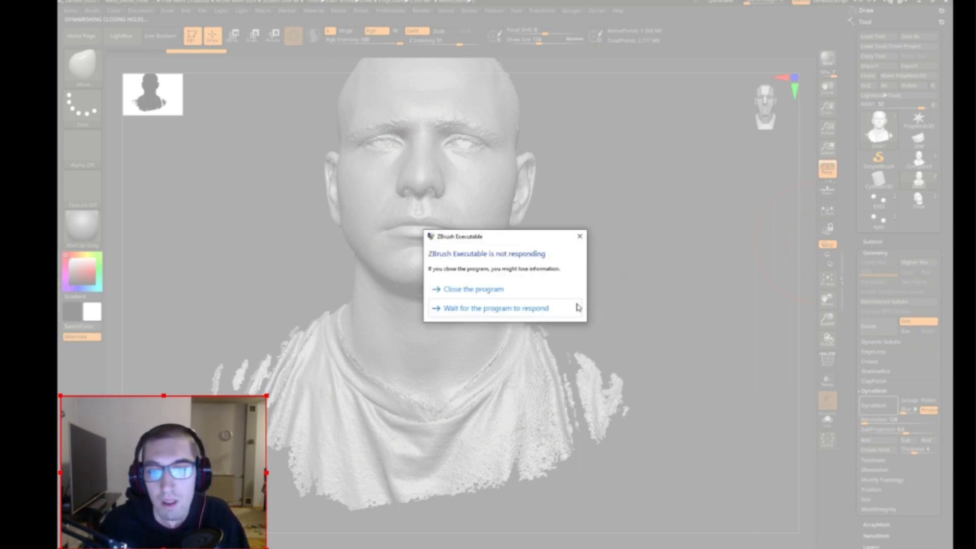
{"action": "left_click", "coordinate": [522, 292]}
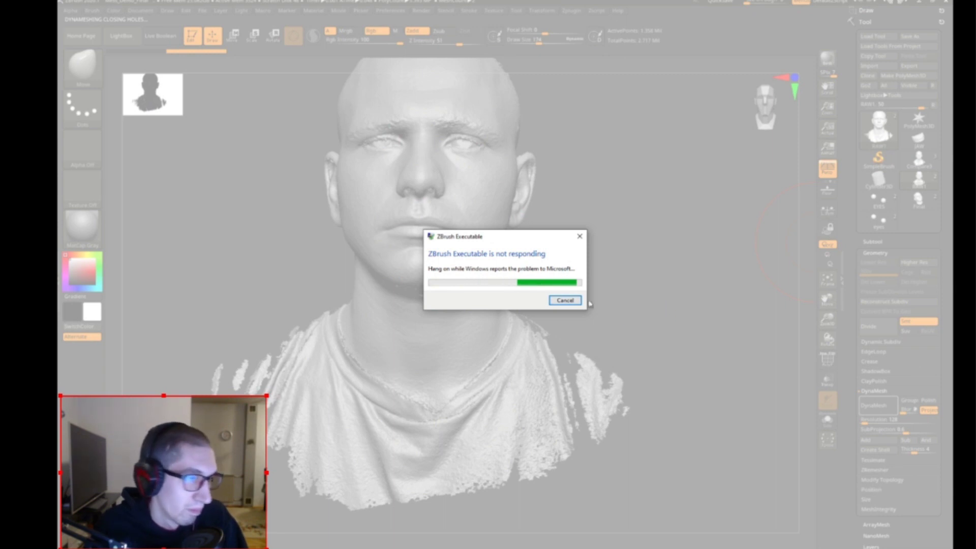
{"action": "left_click", "coordinate": [565, 300]}
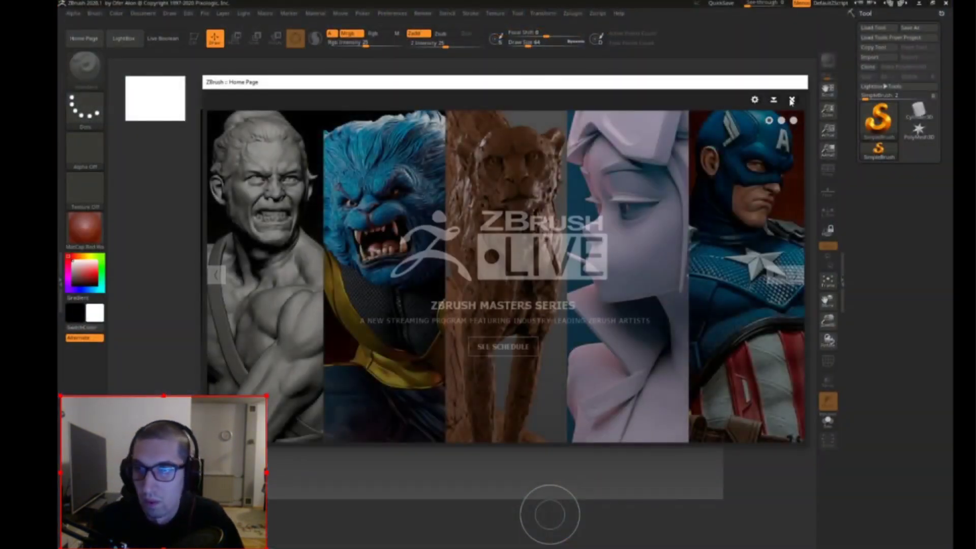
Step: Close the startup home page and hide the LightBox browser to clear the empty canvas
{"action": "left_click", "coordinate": [791, 100]}
{"action": "left_click", "coordinate": [593, 250]}
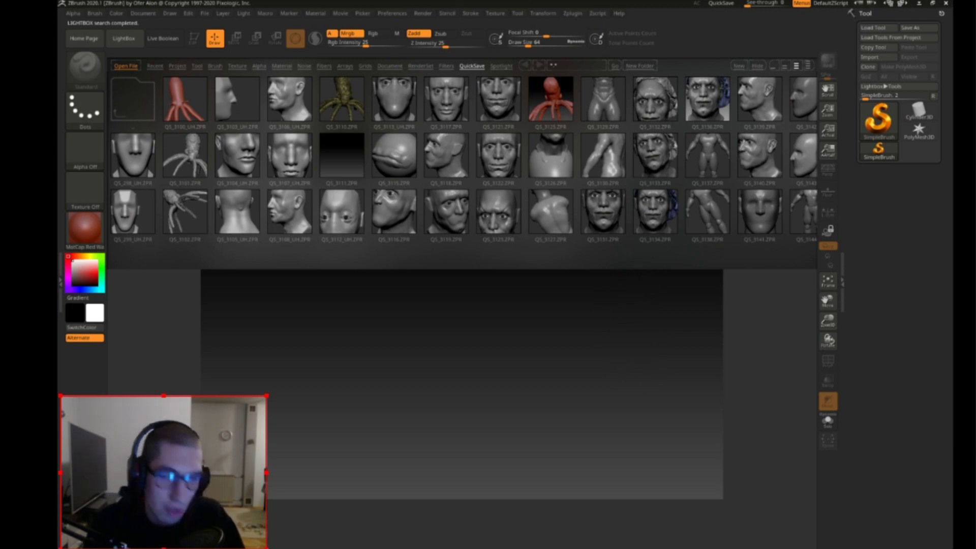
{"action": "key", "text": "comma"}
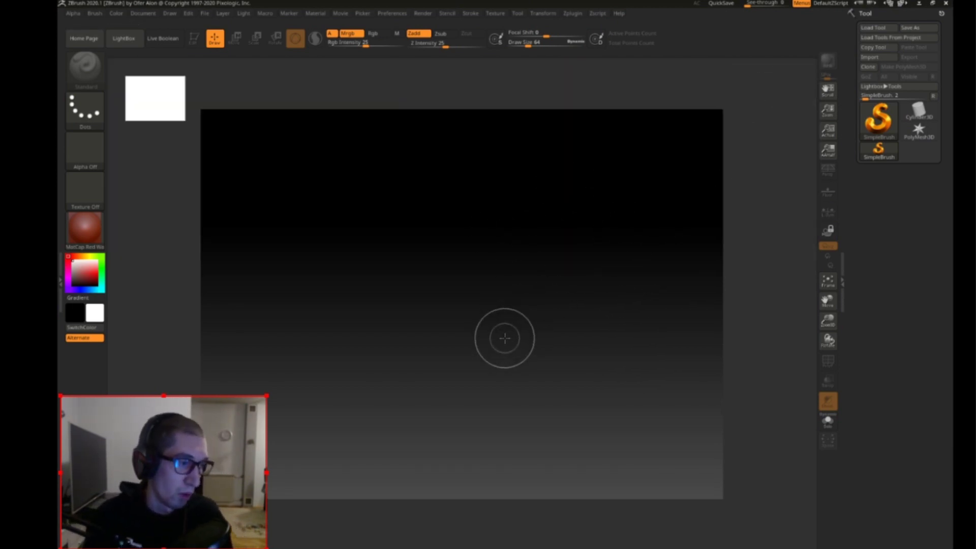
{"action": "key", "text": "b"}
{"action": "key", "text": "s"}
{"action": "key", "text": "h"}
Step: Load the head scan project from the Stream folder on the Desktop
{"action": "key", "text": "ctrl+o"}
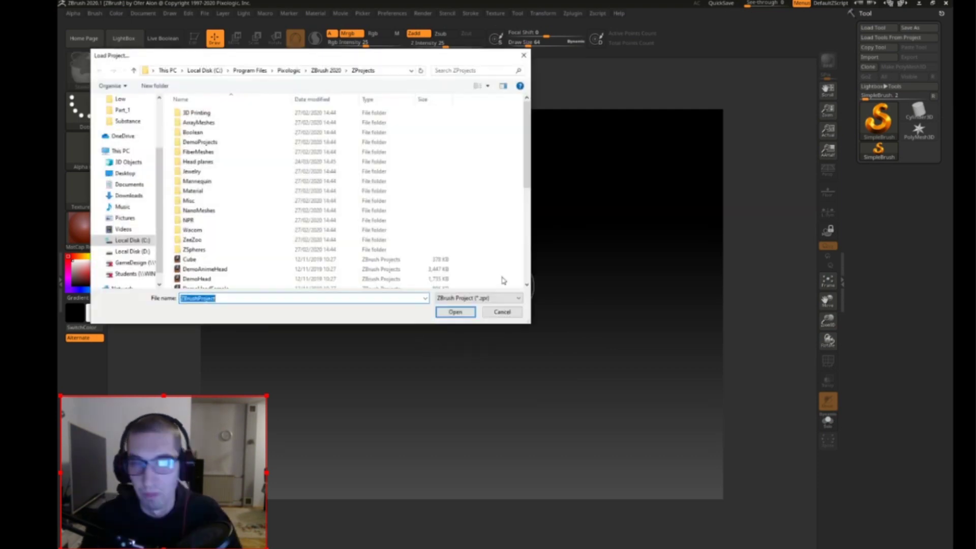
{"action": "scroll", "coordinate": [131, 132], "scroll_direction": "down", "scroll_amount": 2}
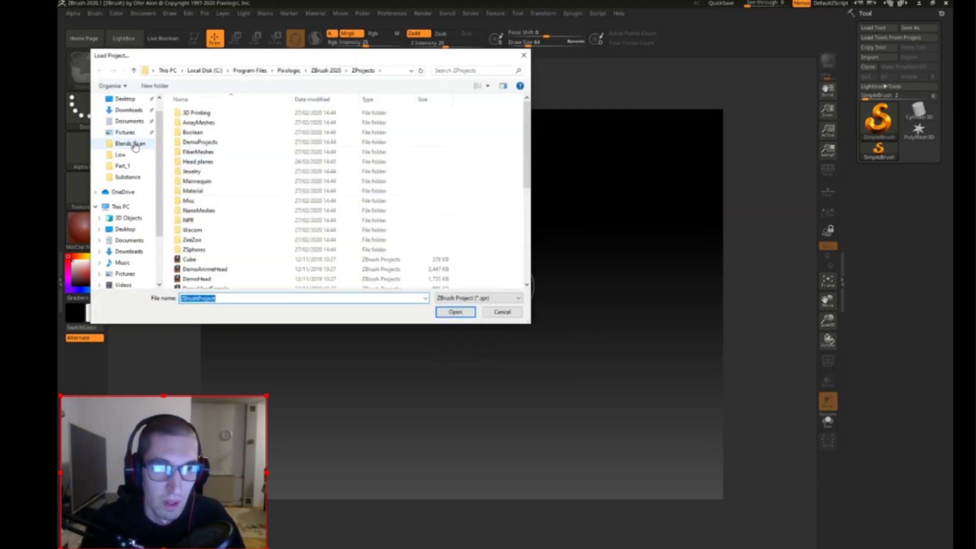
{"action": "left_click", "coordinate": [120, 154]}
{"action": "left_click", "coordinate": [251, 71]}
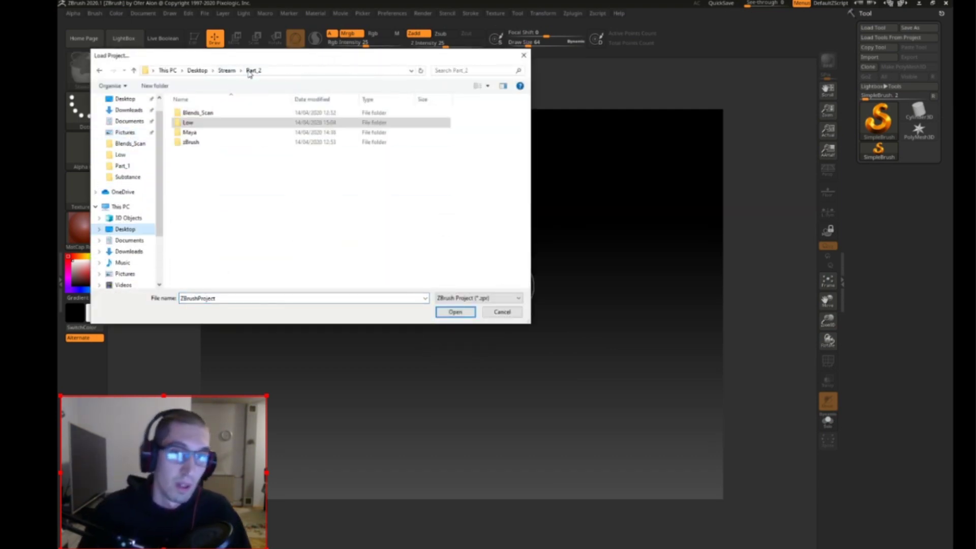
{"action": "left_click", "coordinate": [229, 124]}
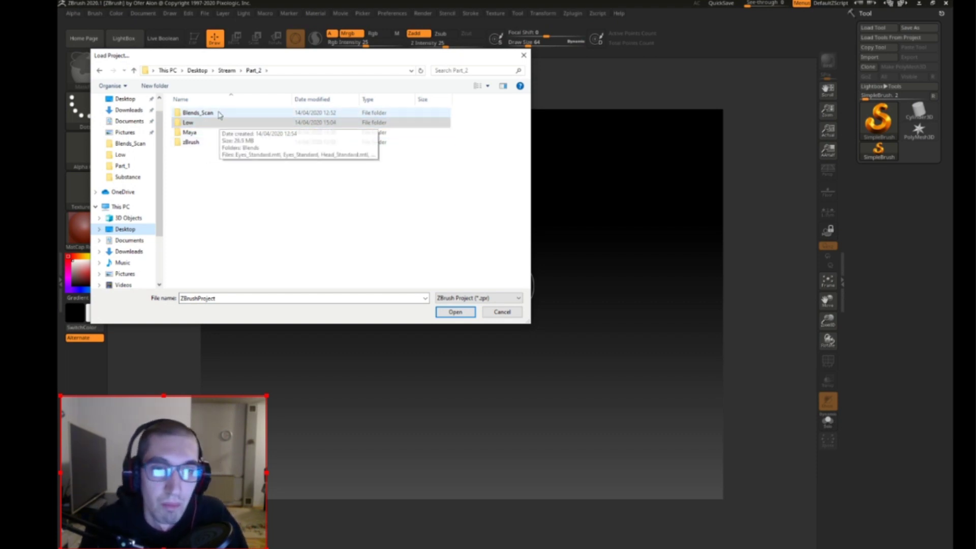
{"action": "left_click", "coordinate": [226, 71]}
{"action": "double_click", "coordinate": [206, 113]}
{"action": "double_click", "coordinate": [208, 133]}
{"action": "double_click", "coordinate": [206, 113]}
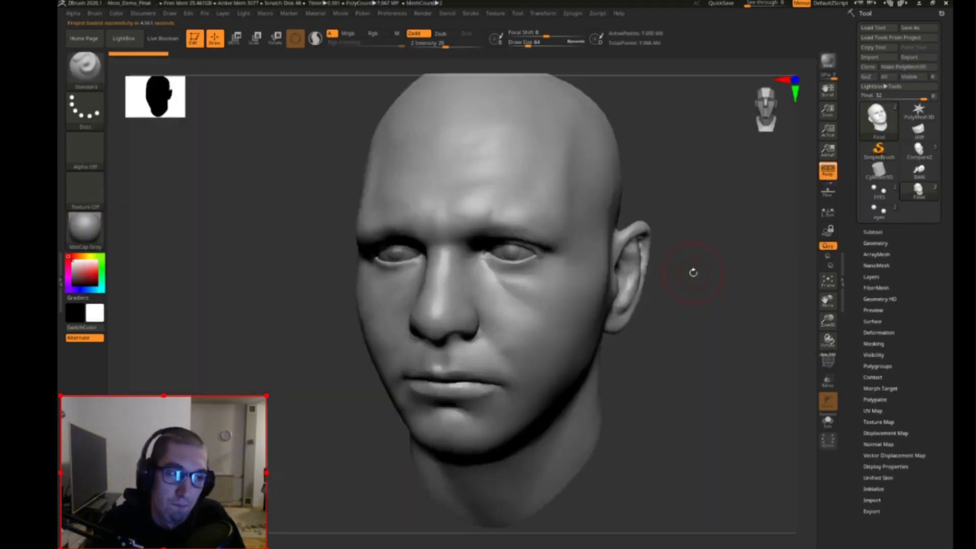
Step: Make the RAW scan the active tool again and turn it upright with the face forward, then frame it
{"action": "left_click_drag", "start_coordinate": [692, 373], "coordinate": [719, 367], "text": "shift"}
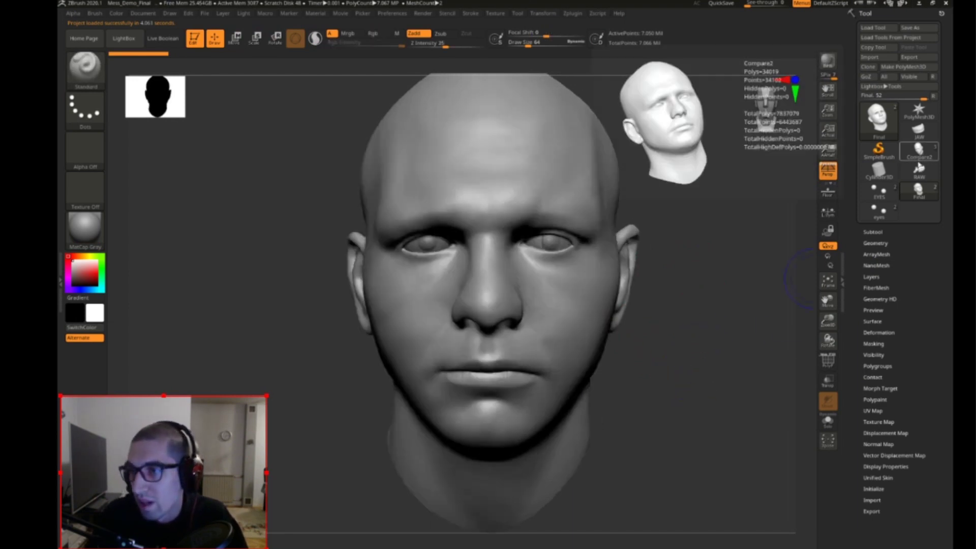
{"action": "left_click", "coordinate": [918, 151]}
{"action": "key", "text": "r"}
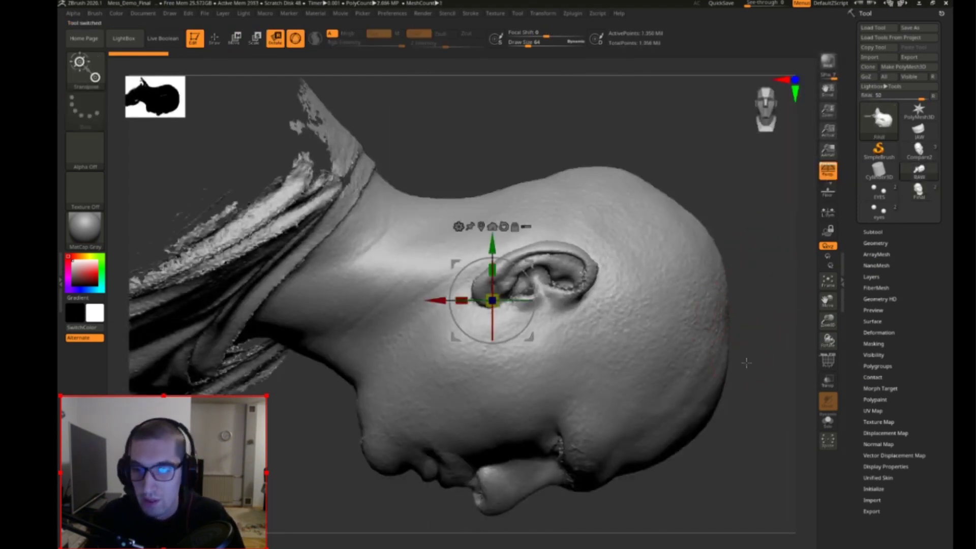
{"action": "left_click_drag", "start_coordinate": [529, 265], "coordinate": [513, 247]}
{"action": "key", "text": "ctrl+z"}
{"action": "left_click_drag", "start_coordinate": [531, 279], "coordinate": [458, 235]}
{"action": "right_click_drag", "start_coordinate": [569, 302], "coordinate": [460, 315]}
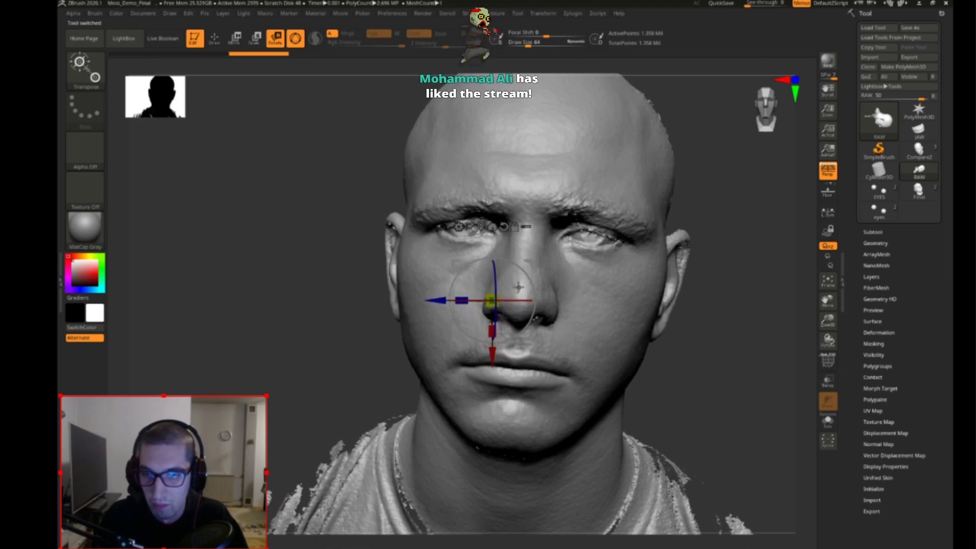
{"action": "left_click_drag", "start_coordinate": [529, 282], "coordinate": [527, 281]}
{"action": "key", "text": "f"}
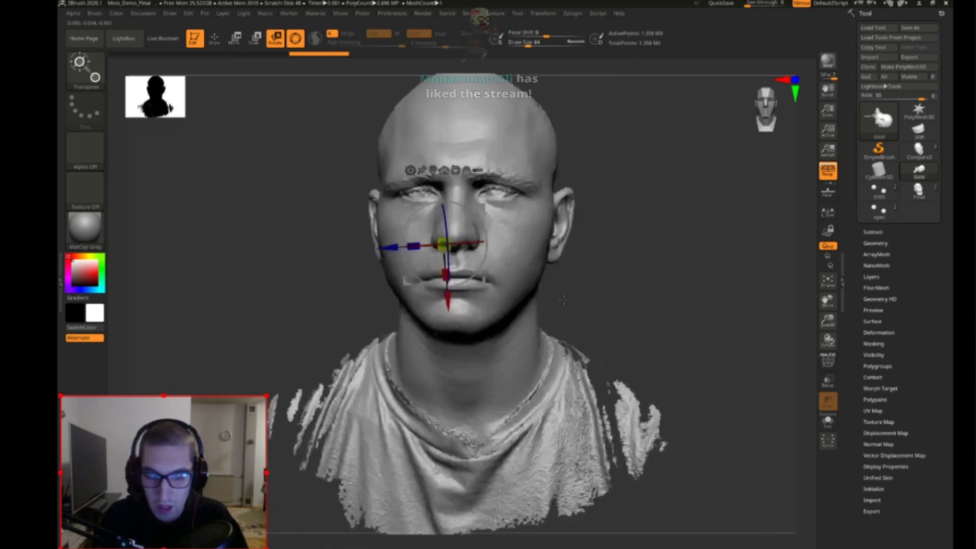
{"action": "left_click_drag", "start_coordinate": [653, 305], "coordinate": [611, 275]}
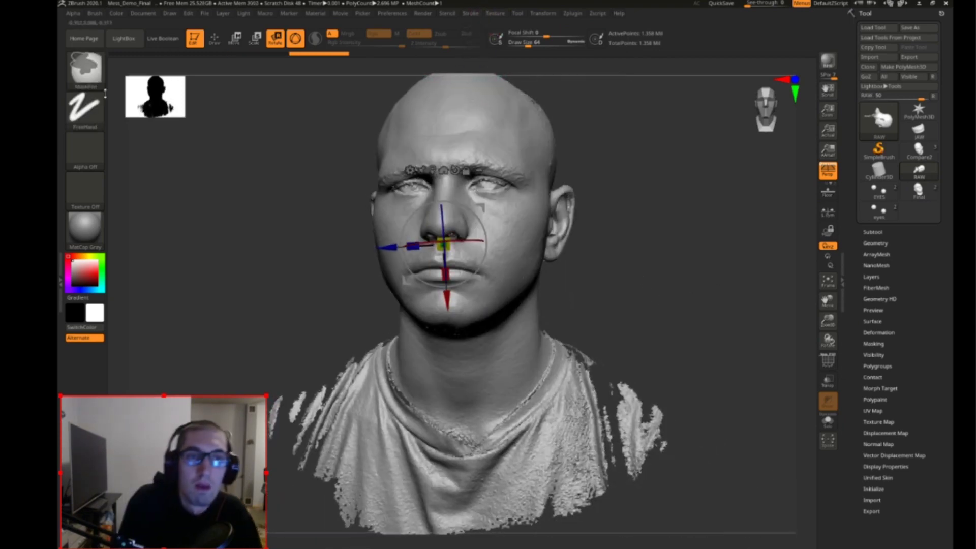
Step: Mask the shirt and shoulders below the neck with the MaskLasso brush
{"action": "left_click", "coordinate": [86, 72], "text": "ctrl"}
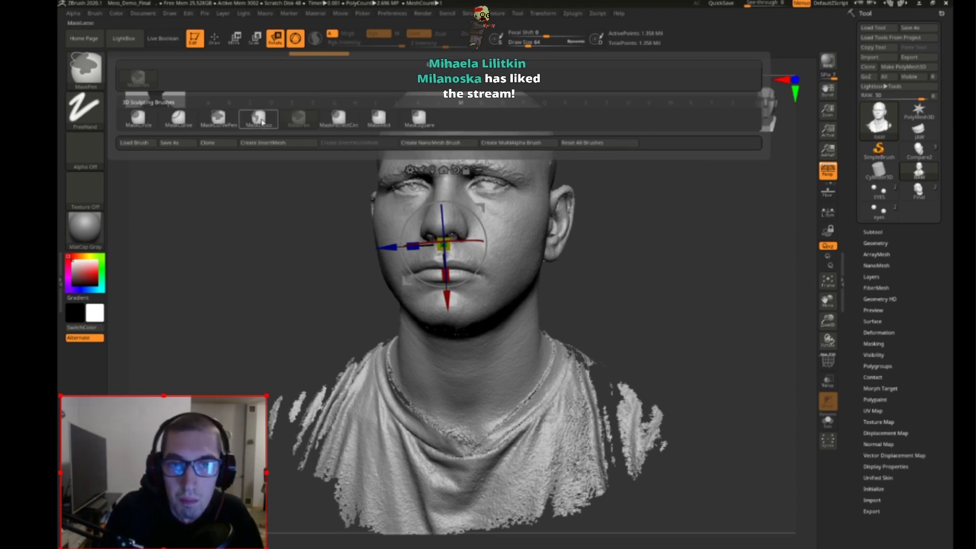
{"action": "mouse_move", "coordinate": [600, 223]}
{"action": "left_mouse_down"}
{"action": "mouse_move", "coordinate": [708, 225]}
{"action": "mouse_move", "coordinate": [696, 239]}
{"action": "left_mouse_up"}
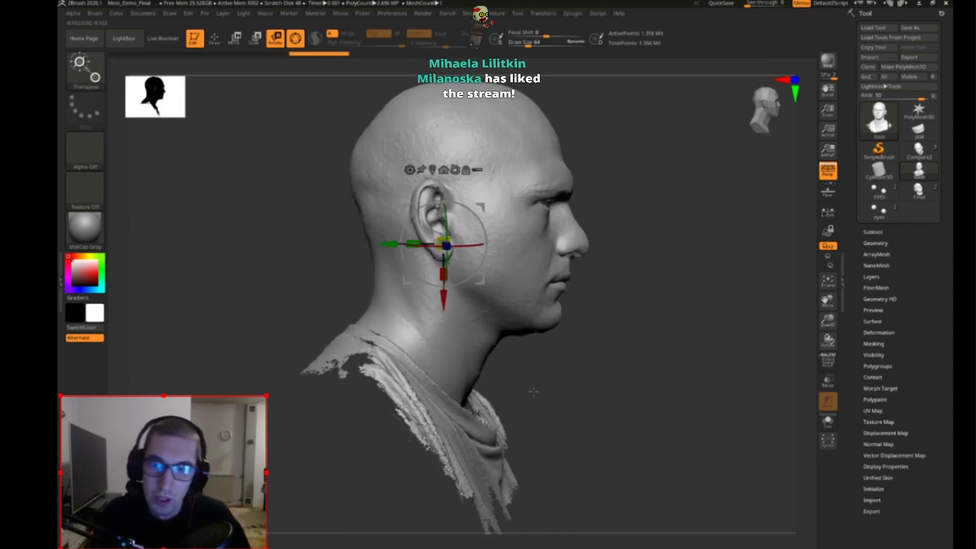
{"action": "mouse_move", "coordinate": [346, 289]}
{"action": "left_mouse_down", "text": "ctrl"}
{"action": "mouse_move", "coordinate": [454, 370]}
{"action": "mouse_move", "coordinate": [576, 522]}
{"action": "mouse_move", "coordinate": [272, 470]}
{"action": "mouse_move", "coordinate": [165, 351]}
{"action": "left_mouse_up", "text": "ctrl"}
{"action": "mouse_move", "coordinate": [630, 391]}
{"action": "left_mouse_down"}
{"action": "mouse_move", "coordinate": [523, 393]}
{"action": "mouse_move", "coordinate": [566, 294]}
{"action": "mouse_move", "coordinate": [432, 372]}
{"action": "mouse_move", "coordinate": [518, 515]}
{"action": "mouse_move", "coordinate": [660, 295]}
{"action": "mouse_move", "coordinate": [717, 370]}
{"action": "mouse_move", "coordinate": [600, 376]}
{"action": "mouse_move", "coordinate": [717, 371]}
{"action": "left_mouse_up"}
Step: Split the masked points into their own subtool and delete that shirt and shoulder piece
{"action": "left_click", "coordinate": [872, 232]}
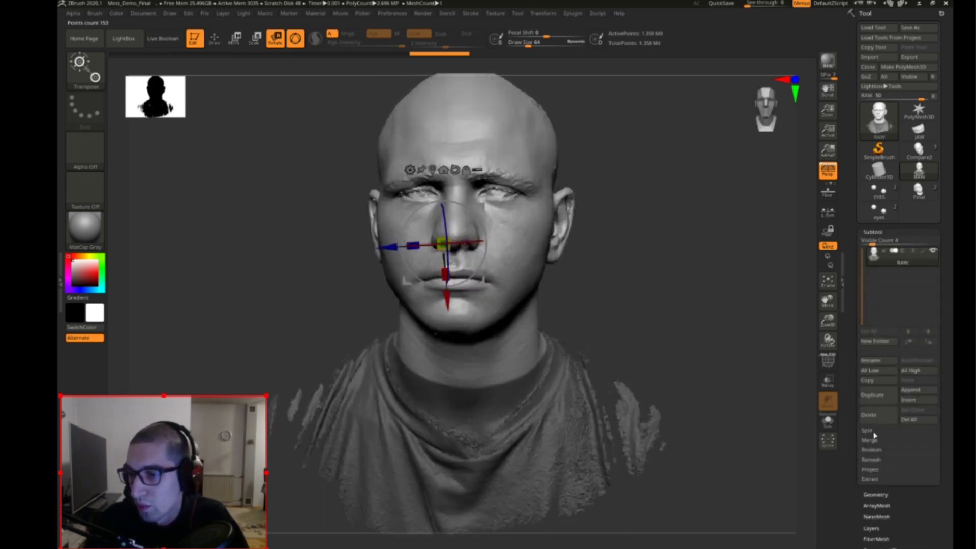
{"action": "left_click", "coordinate": [904, 479]}
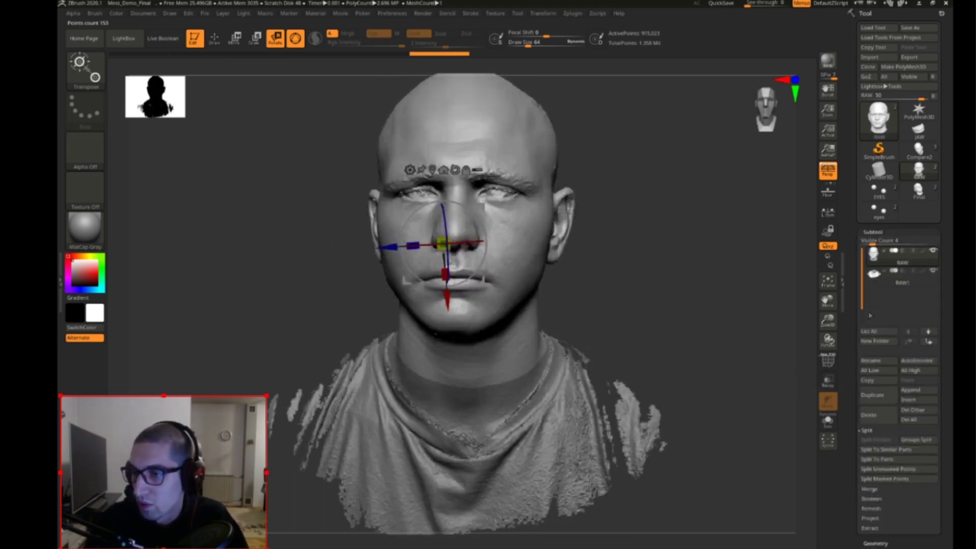
{"action": "left_click", "coordinate": [881, 413]}
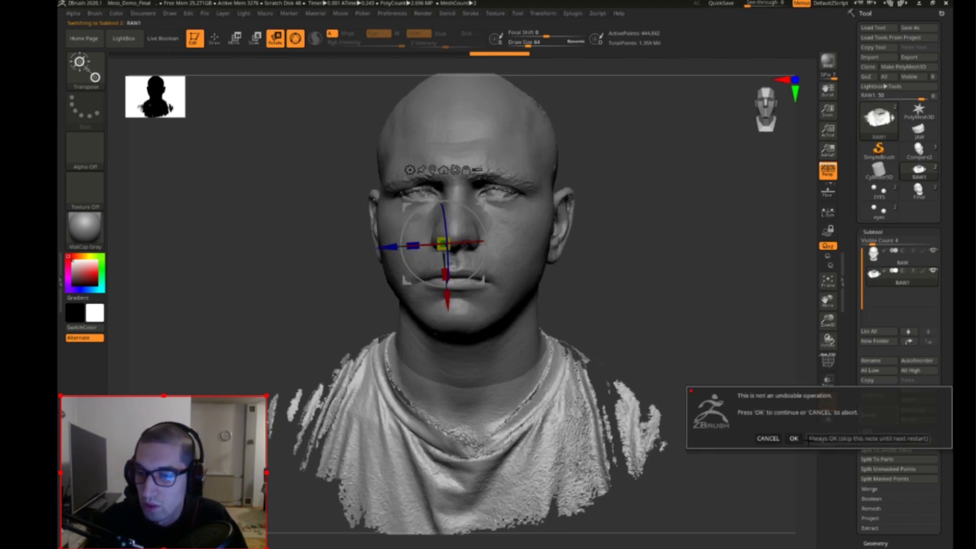
{"action": "left_click", "coordinate": [786, 438]}
Step: Duplicate the trimmed RAW head and DynaMesh the copy at resolution 128
{"action": "left_click_drag", "start_coordinate": [672, 248], "coordinate": [667, 334], "text": "alt"}
{"action": "key", "text": "e"}
{"action": "left_click", "coordinate": [453, 247], "text": "alt"}
{"action": "left_click_drag", "start_coordinate": [467, 321], "coordinate": [484, 308]}
{"action": "left_click", "coordinate": [872, 395]}
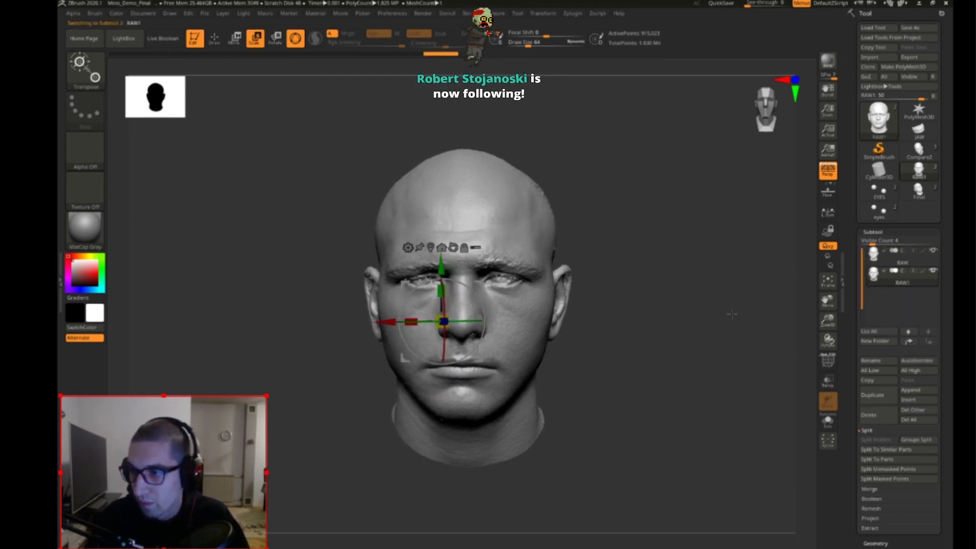
{"action": "left_click", "coordinate": [876, 543]}
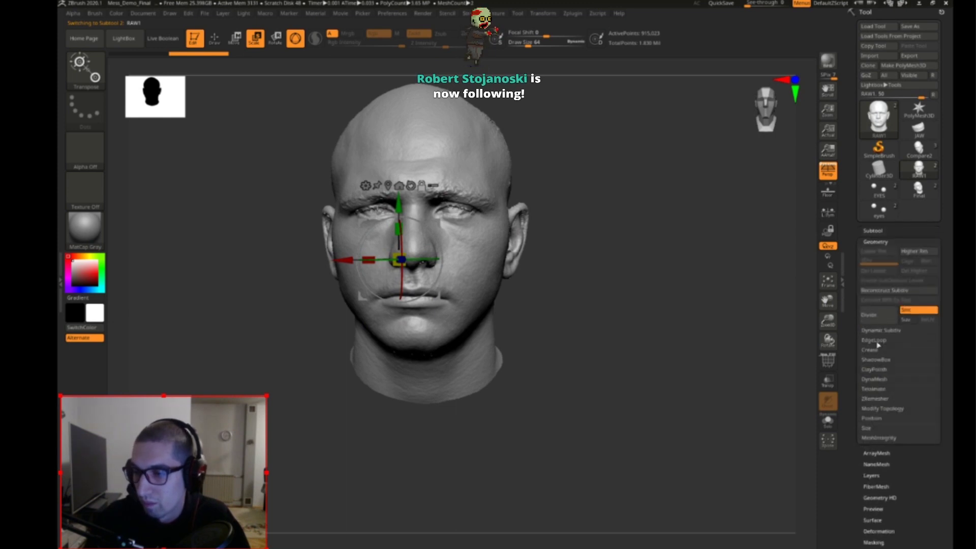
{"action": "left_click", "coordinate": [874, 379]}
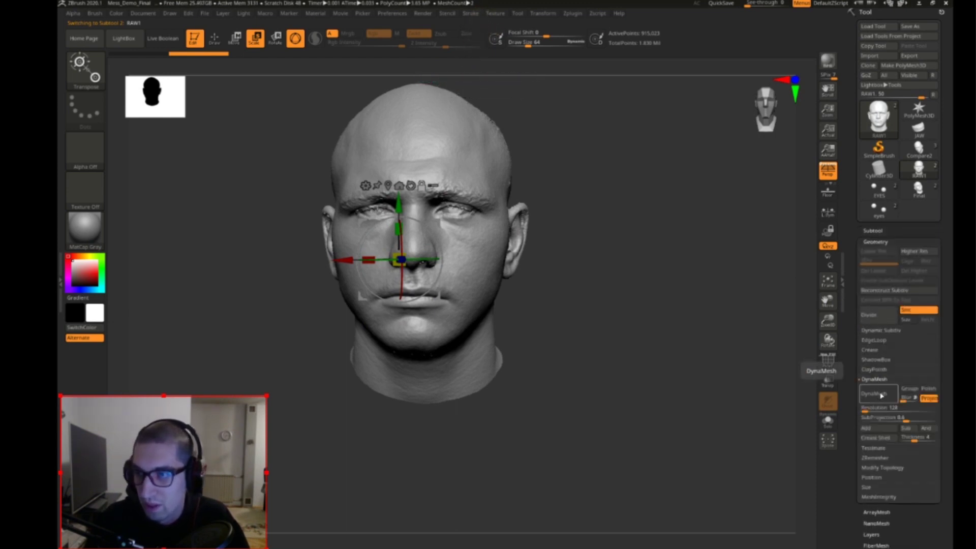
{"action": "left_click", "coordinate": [877, 395]}
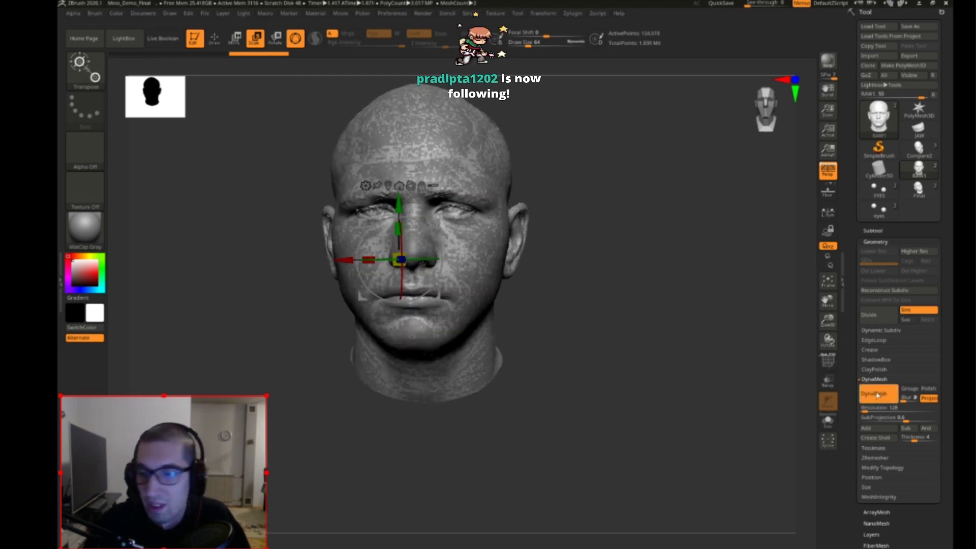
Step: Isolate the duplicated head in Solo mode and examine its DynaMesh wireframe across the face
{"action": "left_click", "coordinate": [828, 420]}
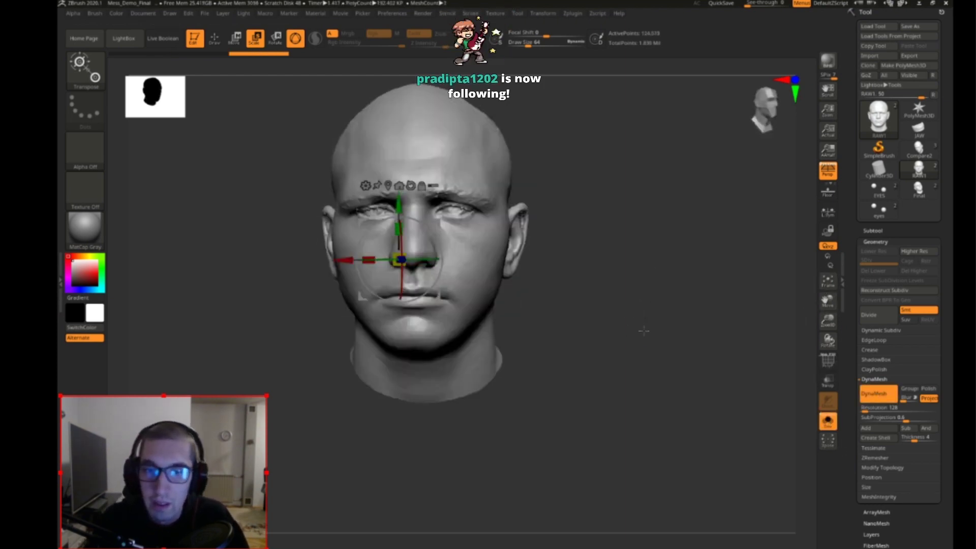
{"action": "key", "text": "q"}
{"action": "mouse_move", "coordinate": [609, 312]}
{"action": "left_mouse_down"}
{"action": "mouse_move", "coordinate": [632, 265]}
{"action": "mouse_move", "coordinate": [625, 315]}
{"action": "mouse_move", "coordinate": [595, 378]}
{"action": "left_mouse_up"}
{"action": "left_click_drag", "start_coordinate": [830, 320], "coordinate": [830, 386]}
{"action": "key", "text": "shift+f"}
{"action": "left_click_drag", "start_coordinate": [719, 307], "coordinate": [572, 367]}
{"action": "left_click_drag", "start_coordinate": [750, 310], "coordinate": [713, 306]}
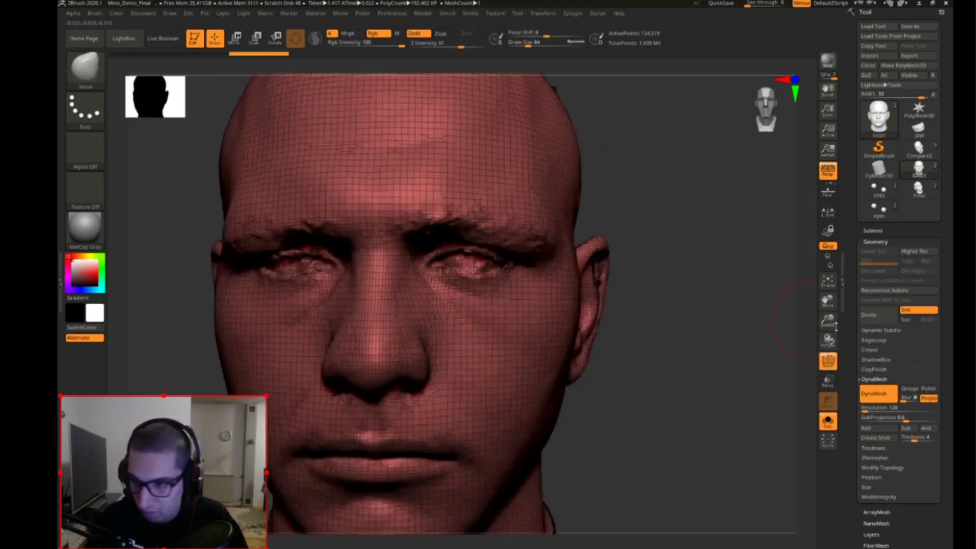
Step: Turn off DynaMesh projection and compare the original RAW head with its remeshed duplicate
{"action": "left_click", "coordinate": [929, 398]}
{"action": "mouse_move", "coordinate": [779, 283]}
{"action": "left_mouse_down"}
{"action": "mouse_move", "coordinate": [711, 285]}
{"action": "mouse_move", "coordinate": [779, 284]}
{"action": "left_mouse_up"}
{"action": "left_click", "coordinate": [872, 230]}
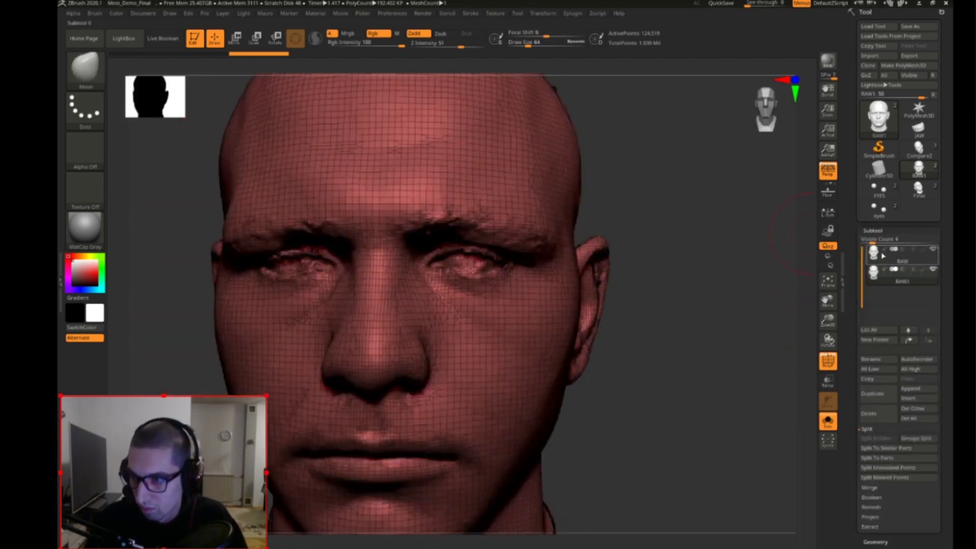
{"action": "left_click", "coordinate": [884, 258]}
{"action": "mouse_move", "coordinate": [721, 304]}
{"action": "left_mouse_down"}
{"action": "mouse_move", "coordinate": [742, 302]}
{"action": "mouse_move", "coordinate": [736, 330]}
{"action": "mouse_move", "coordinate": [678, 302]}
{"action": "mouse_move", "coordinate": [737, 294]}
{"action": "mouse_move", "coordinate": [678, 306]}
{"action": "mouse_move", "coordinate": [692, 313]}
{"action": "mouse_move", "coordinate": [716, 280]}
{"action": "mouse_move", "coordinate": [747, 285]}
{"action": "left_mouse_up"}
{"action": "left_click", "coordinate": [872, 284]}
Step: Hide the wireframe, select the Move brush, and re-run DynaMesh on the duplicated head without projection
{"action": "key", "text": "shift+f"}
{"action": "key", "text": "b"}
{"action": "key", "text": "m"}
{"action": "key", "text": "v"}
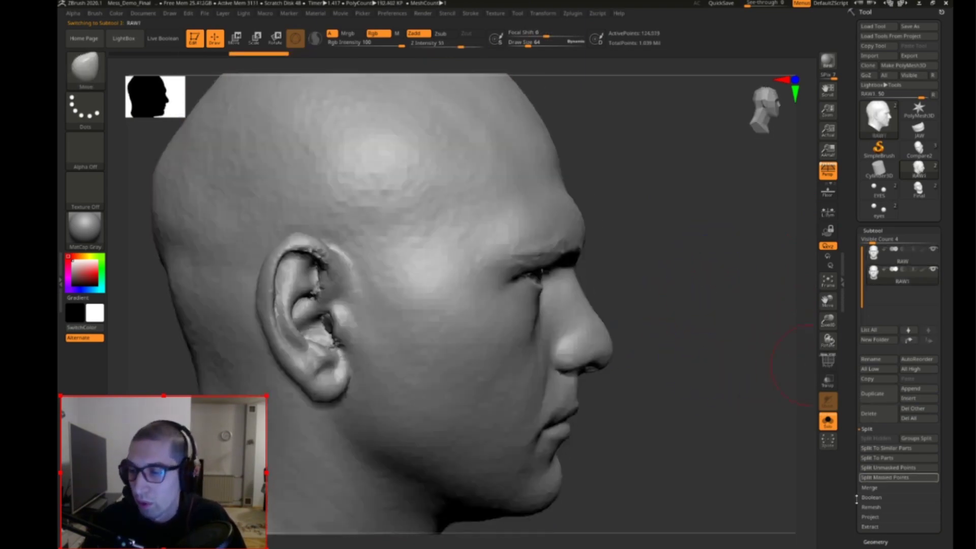
{"action": "left_click", "coordinate": [875, 541]}
{"action": "left_click_drag", "start_coordinate": [728, 321], "coordinate": [712, 338], "text": "ctrl"}
Step: Frame the DynaMeshed head and select the ClayBuildup brush
{"action": "left_click_drag", "start_coordinate": [680, 295], "coordinate": [683, 263]}
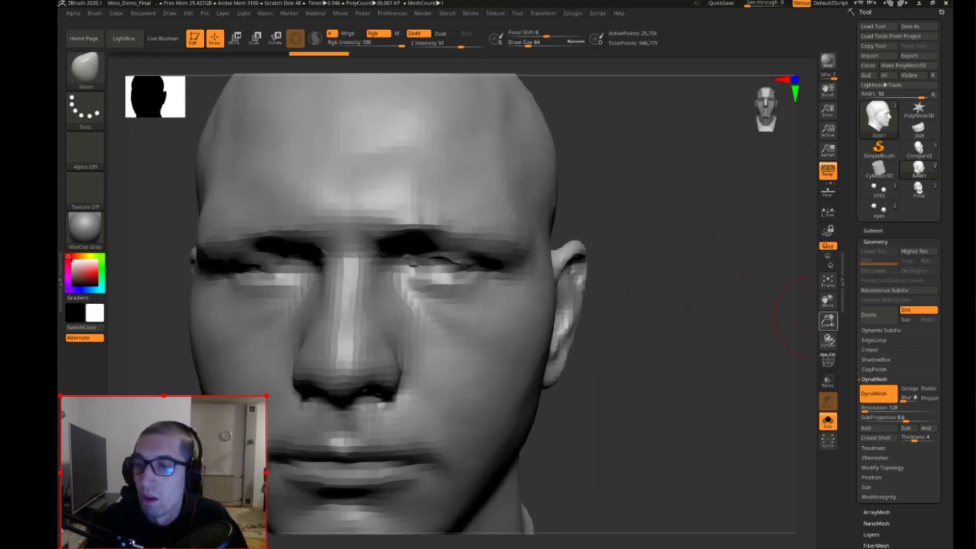
{"action": "left_click_drag", "start_coordinate": [828, 321], "coordinate": [800, 295]}
{"action": "left_click_drag", "start_coordinate": [603, 290], "coordinate": [628, 302]}
{"action": "key", "text": "b"}
{"action": "key", "text": "c"}
{"action": "key", "text": "b"}
Step: Examine the remeshed head from the side, from below at the neck opening, and from behind
{"action": "mouse_move", "coordinate": [577, 240]}
{"action": "left_mouse_down"}
{"action": "mouse_move", "coordinate": [588, 246]}
{"action": "mouse_move", "coordinate": [556, 241]}
{"action": "left_mouse_up"}
{"action": "key", "text": "shift"}
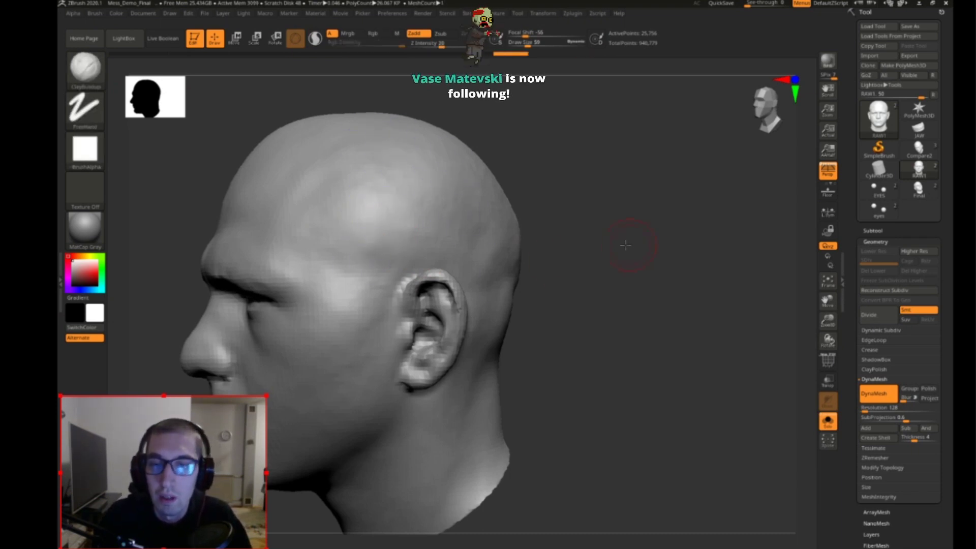
{"action": "left_click_drag", "start_coordinate": [624, 241], "coordinate": [501, 157]}
{"action": "mouse_move", "coordinate": [521, 267]}
{"action": "left_mouse_down"}
{"action": "mouse_move", "coordinate": [684, 195]}
{"action": "mouse_move", "coordinate": [640, 218]}
{"action": "left_mouse_up"}
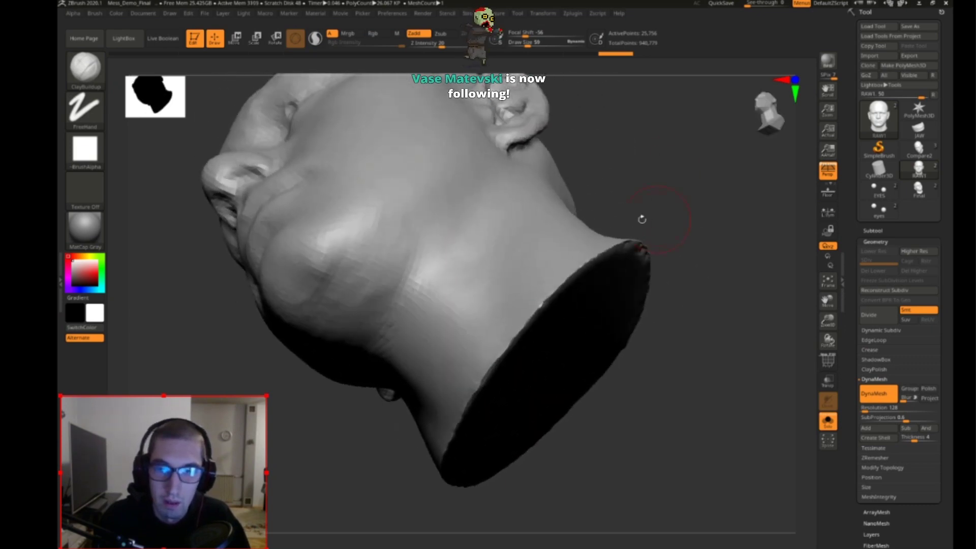
{"action": "key", "text": "shift"}
{"action": "mouse_move", "coordinate": [304, 329]}
{"action": "left_mouse_down"}
{"action": "mouse_move", "coordinate": [329, 479]}
{"action": "mouse_move", "coordinate": [688, 242]}
{"action": "mouse_move", "coordinate": [645, 303]}
{"action": "mouse_move", "coordinate": [651, 314]}
{"action": "mouse_move", "coordinate": [703, 274]}
{"action": "mouse_move", "coordinate": [722, 290]}
{"action": "left_mouse_up"}
{"action": "left_click_drag", "start_coordinate": [708, 218], "coordinate": [687, 226]}
{"action": "mouse_move", "coordinate": [744, 206]}
{"action": "left_mouse_down"}
{"action": "mouse_move", "coordinate": [669, 213]}
{"action": "mouse_move", "coordinate": [673, 192]}
{"action": "mouse_move", "coordinate": [674, 294]}
{"action": "mouse_move", "coordinate": [569, 261]}
{"action": "left_mouse_up"}
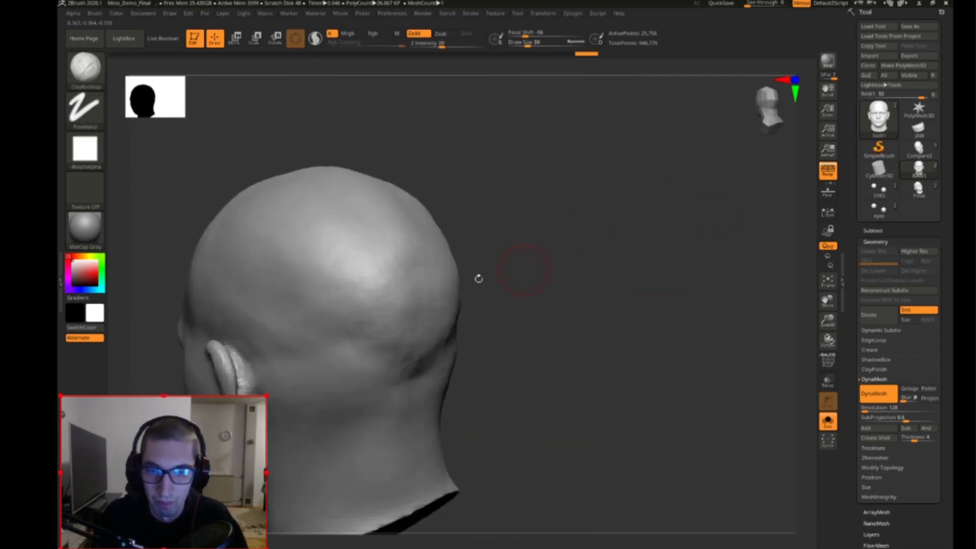
Step: Return to the front of the face and reduce the ClayBuildup draw size to 18 for the eye area
{"action": "key", "text": "s"}
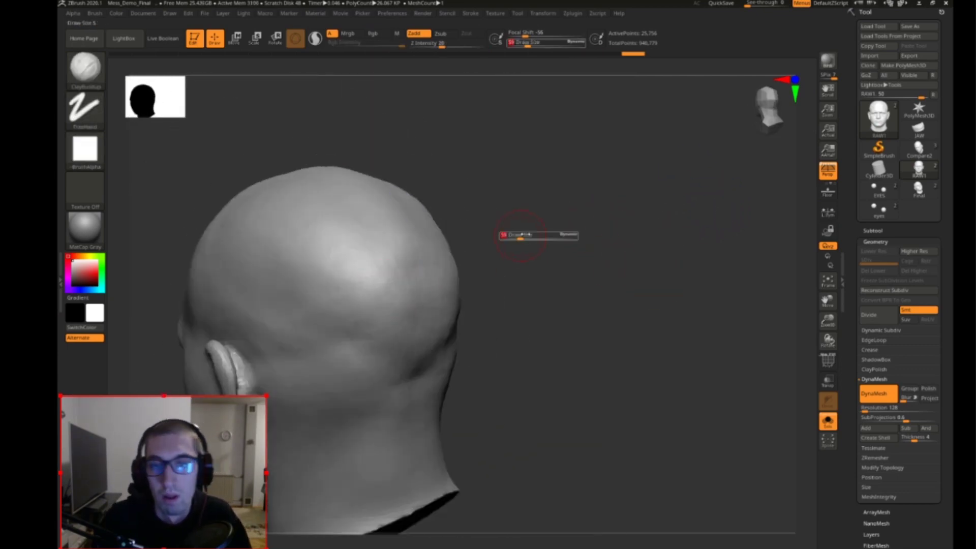
{"action": "left_click_drag", "start_coordinate": [522, 232], "coordinate": [564, 234]}
{"action": "left_click_drag", "start_coordinate": [594, 266], "coordinate": [496, 193]}
{"action": "left_click_drag", "start_coordinate": [775, 257], "coordinate": [680, 237]}
{"action": "key", "text": "s"}
{"action": "left_click_drag", "start_coordinate": [685, 239], "coordinate": [665, 237]}
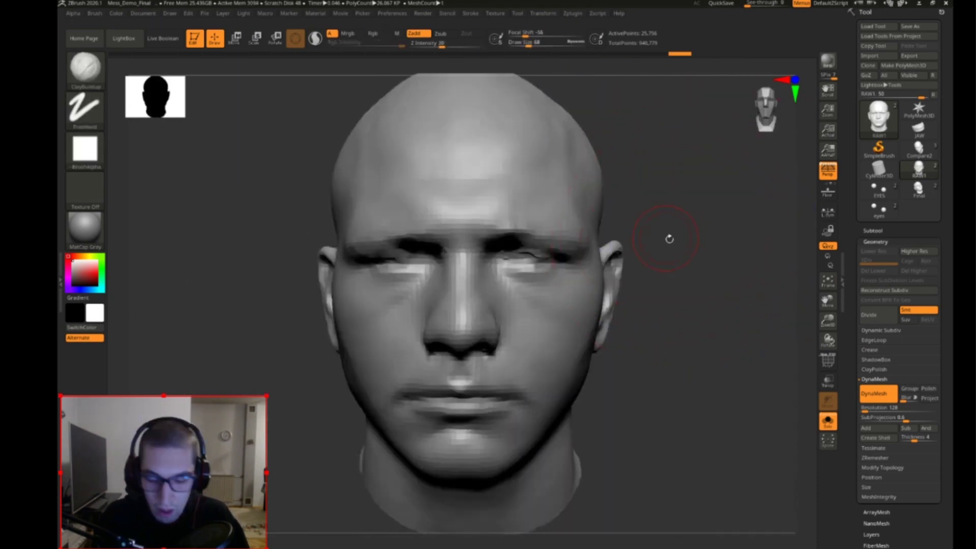
{"action": "left_click_drag", "start_coordinate": [526, 258], "coordinate": [517, 257]}
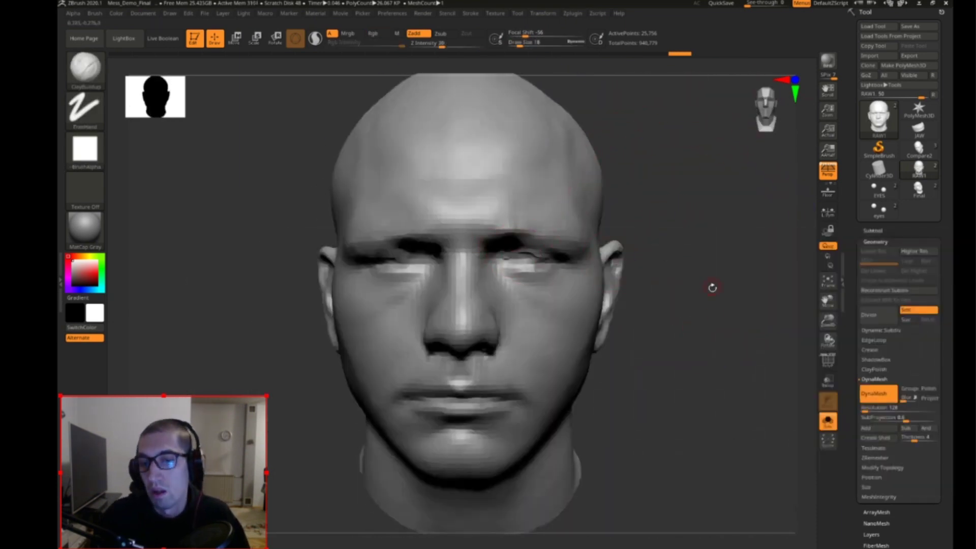
Step: Reduce the draw size to 13 and change the masking brush from lasso to freehand MaskPen
{"action": "left_click_drag", "start_coordinate": [716, 285], "coordinate": [625, 254], "text": "alt"}
{"action": "mouse_move", "coordinate": [807, 270]}
{"action": "left_mouse_down", "text": "alt"}
{"action": "mouse_move", "coordinate": [703, 244]}
{"action": "mouse_move", "coordinate": [676, 305]}
{"action": "mouse_move", "coordinate": [655, 277]}
{"action": "left_mouse_up", "text": "alt"}
{"action": "key", "text": "s"}
{"action": "key", "text": "ctrl"}
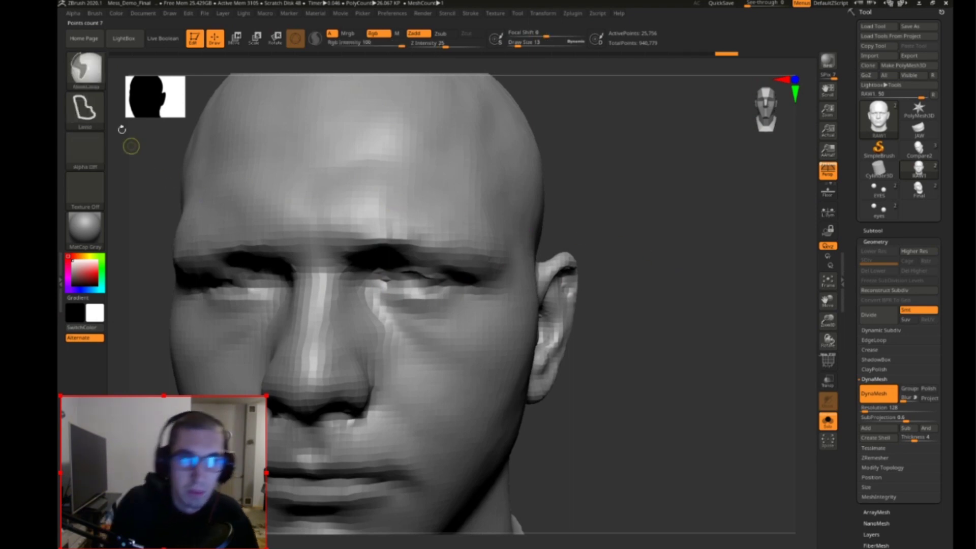
{"action": "left_click", "coordinate": [85, 68], "text": "ctrl"}
{"action": "left_click", "coordinate": [301, 120], "text": "ctrl"}
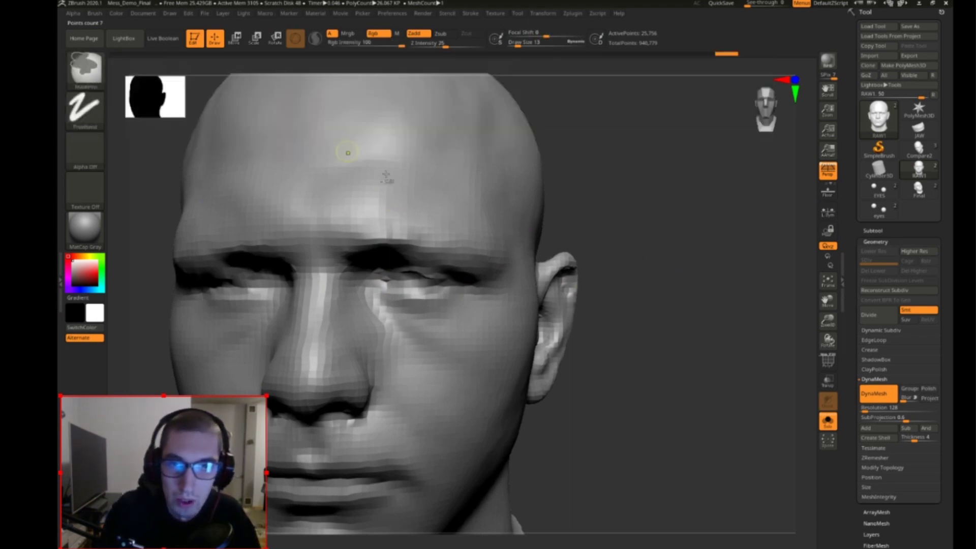
{"action": "left_click_drag", "start_coordinate": [611, 209], "coordinate": [608, 210], "text": "shift"}
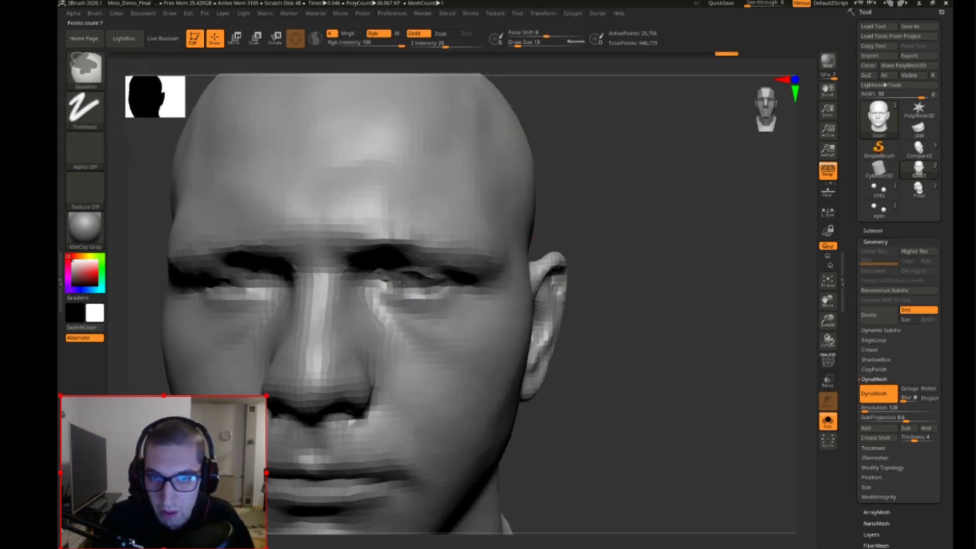
{"action": "left_click", "coordinate": [665, 254], "text": "ctrl"}
Step: Reshape the lower eyelid of the head's left eye with the Move brush at draw size 39
{"action": "key", "text": "w"}
{"action": "mouse_move", "coordinate": [688, 291]}
{"action": "left_mouse_down"}
{"action": "mouse_move", "coordinate": [691, 274]}
{"action": "mouse_move", "coordinate": [768, 278]}
{"action": "mouse_move", "coordinate": [700, 294]}
{"action": "mouse_move", "coordinate": [691, 285]}
{"action": "mouse_move", "coordinate": [703, 250]}
{"action": "mouse_move", "coordinate": [685, 255]}
{"action": "mouse_move", "coordinate": [688, 200]}
{"action": "mouse_move", "coordinate": [687, 227]}
{"action": "left_mouse_up"}
{"action": "key", "text": "q"}
{"action": "key", "text": "b"}
{"action": "key", "text": "m"}
{"action": "key", "text": "v"}
{"action": "key", "text": "s"}
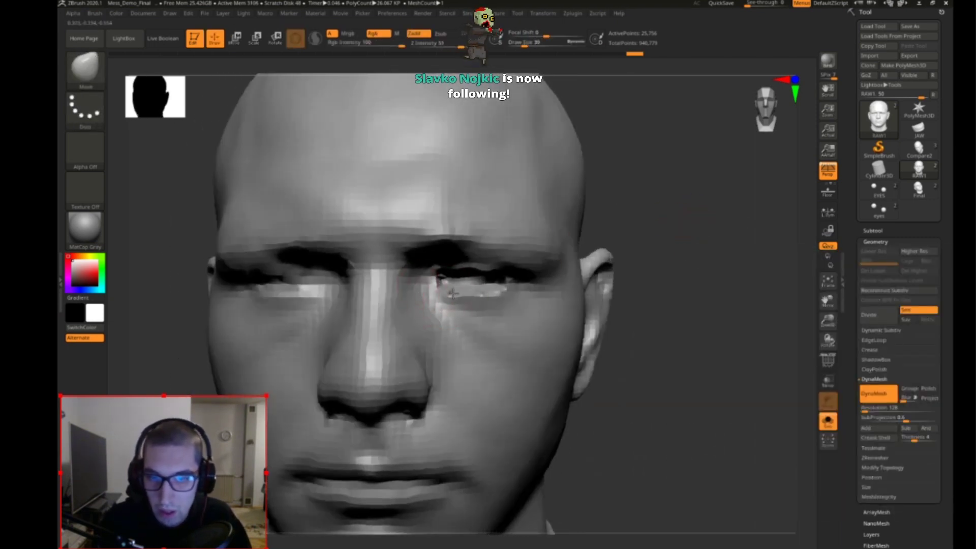
{"action": "left_click_drag", "start_coordinate": [451, 297], "coordinate": [503, 290]}
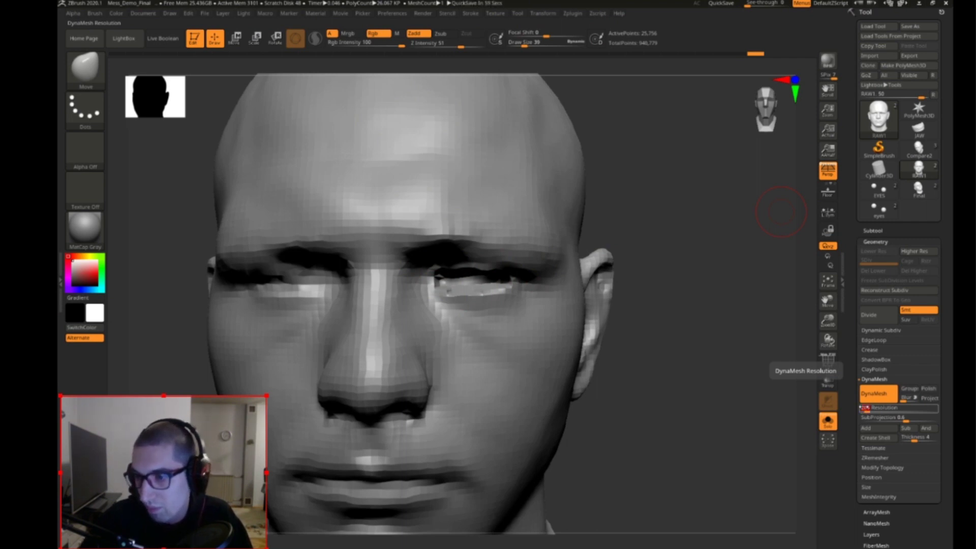
Step: Re-run DynaMesh on the duplicated head at resolution 264 and compare it with the original RAW head
{"action": "mouse_move", "coordinate": [684, 289]}
{"action": "left_mouse_down", "text": "ctrl"}
{"action": "mouse_move", "coordinate": [696, 353]}
{"action": "mouse_move", "coordinate": [708, 321]}
{"action": "mouse_move", "coordinate": [684, 300]}
{"action": "left_mouse_up", "text": "ctrl"}
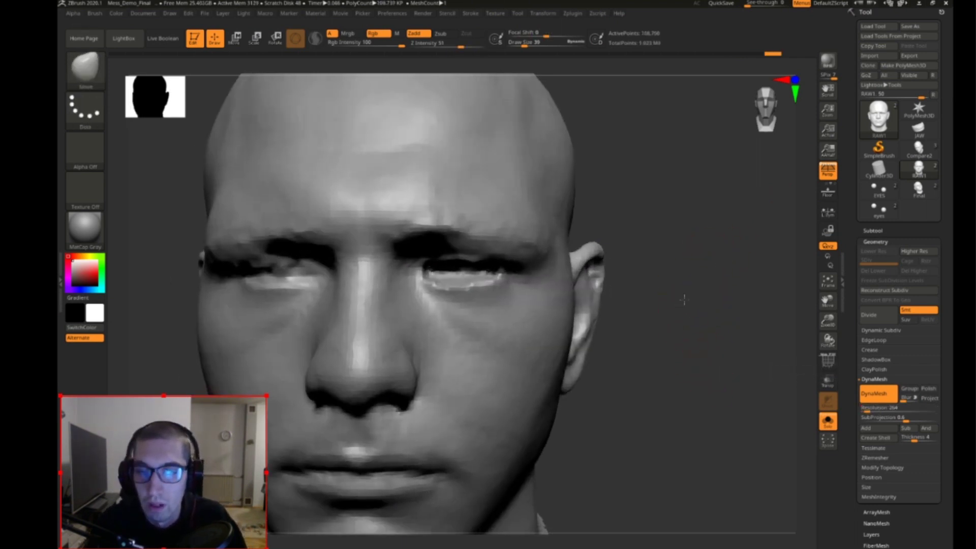
{"action": "left_click", "coordinate": [870, 230]}
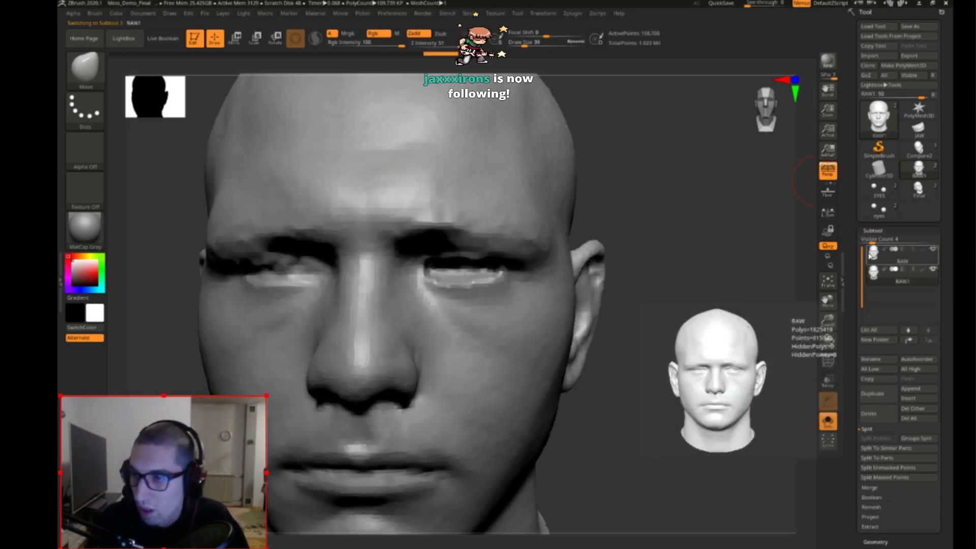
{"action": "left_click", "coordinate": [875, 253]}
{"action": "mouse_move", "coordinate": [882, 270]}
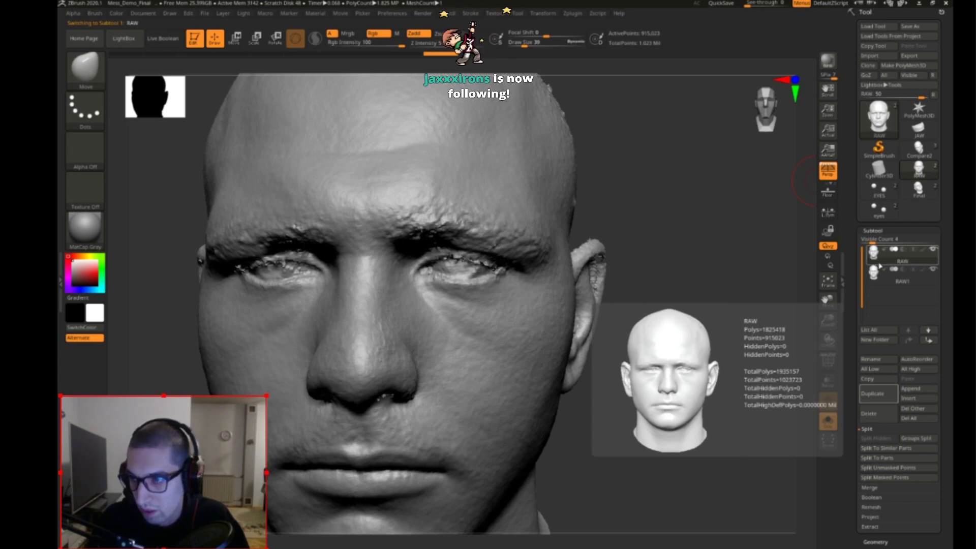
{"action": "left_click", "coordinate": [882, 270]}
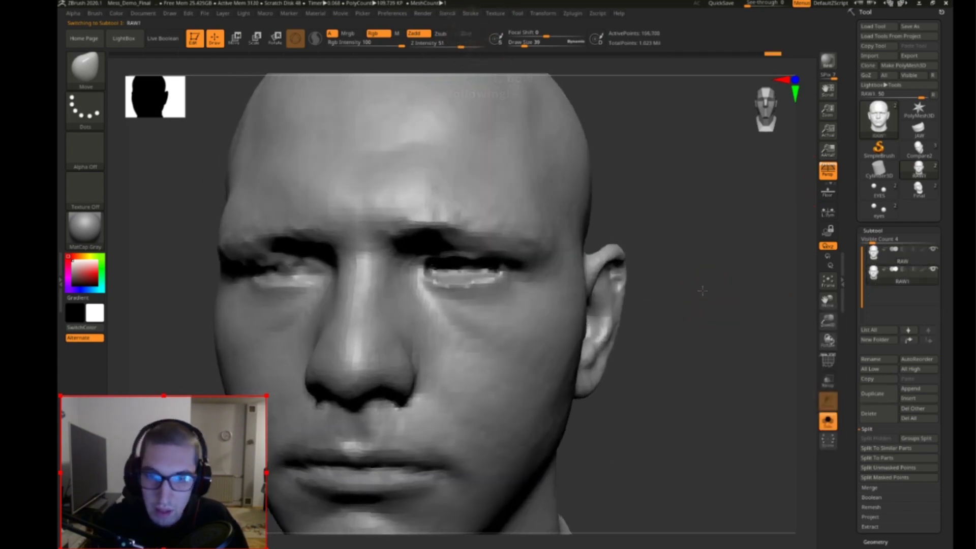
Step: Try the DamStandard brush at draw size 23 around the inner corner of the left eye
{"action": "key", "text": "b"}
{"action": "key", "text": "d"}
{"action": "key", "text": "s"}
{"action": "key", "text": "s"}
{"action": "left_click_drag", "start_coordinate": [660, 255], "coordinate": [659, 256]}
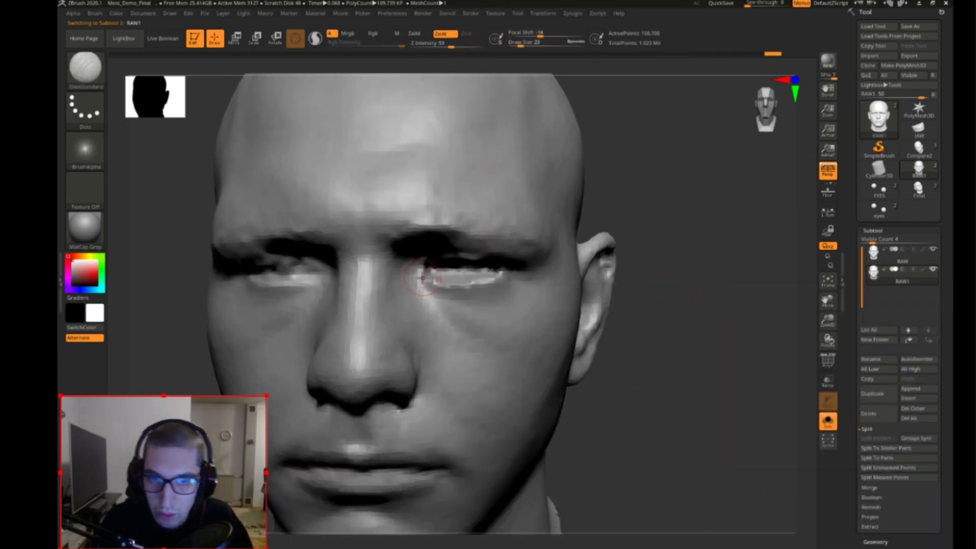
{"action": "mouse_move", "coordinate": [702, 284]}
{"action": "left_mouse_down"}
{"action": "mouse_move", "coordinate": [715, 283]}
{"action": "mouse_move", "coordinate": [708, 229]}
{"action": "mouse_move", "coordinate": [695, 233]}
{"action": "mouse_move", "coordinate": [706, 223]}
{"action": "left_mouse_up"}
Step: Adjust the left eye's lower lid with the SnakeHook brush at draw size 34
{"action": "key", "text": "b"}
{"action": "key", "text": "s"}
{"action": "key", "text": "h"}
{"action": "key", "text": "s"}
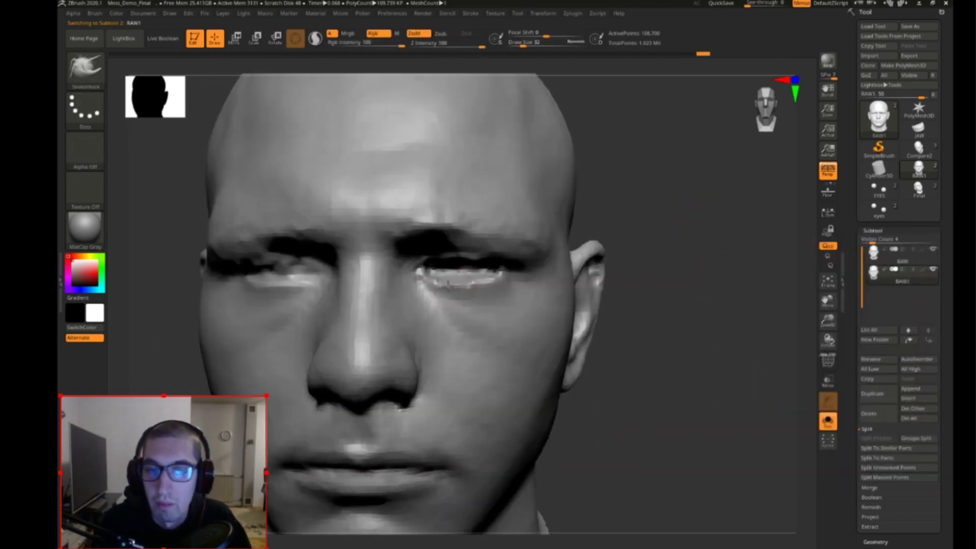
{"action": "left_click_drag", "start_coordinate": [446, 286], "coordinate": [489, 285]}
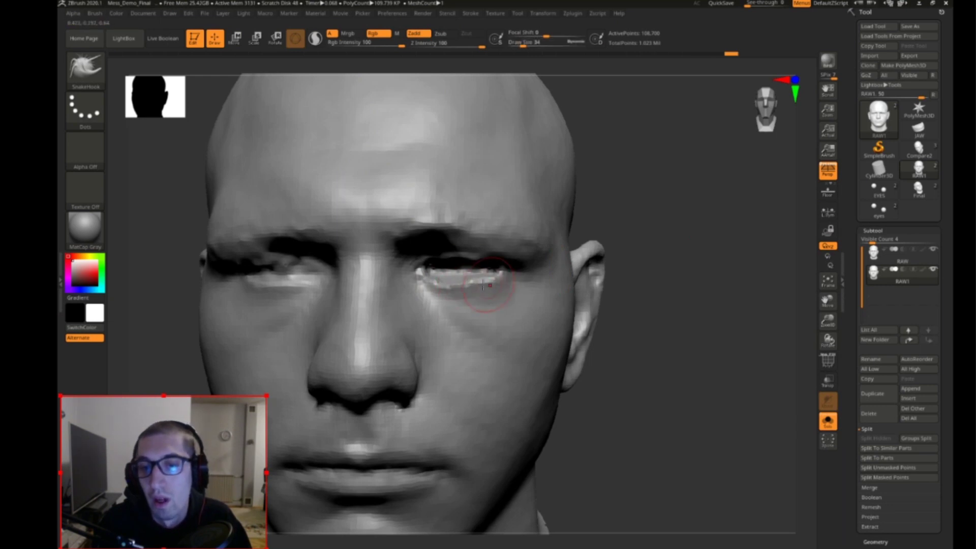
Step: Append a Sphere3D subtool for the eyeball, select it, and turn off Solo mode
{"action": "left_click", "coordinate": [914, 389]}
{"action": "left_click", "coordinate": [907, 389]}
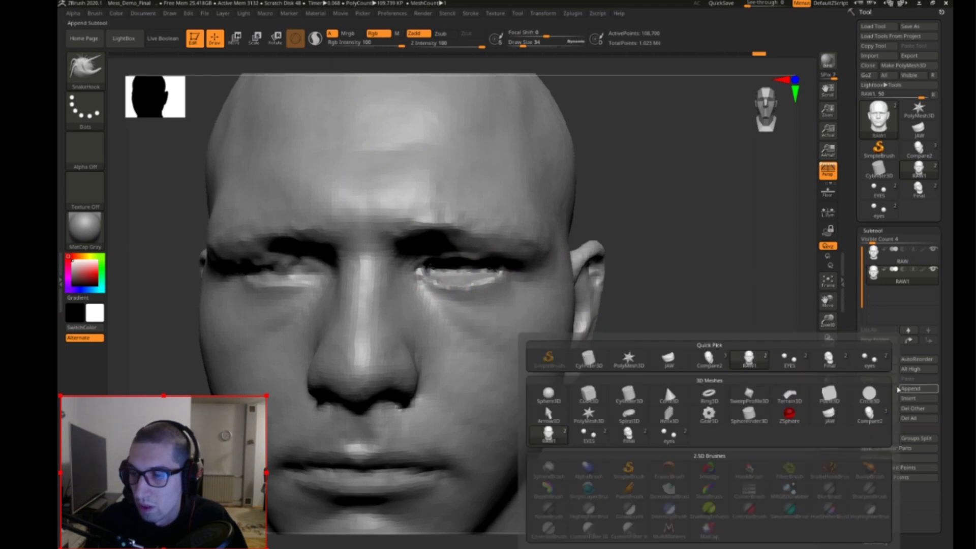
{"action": "left_click", "coordinate": [664, 383]}
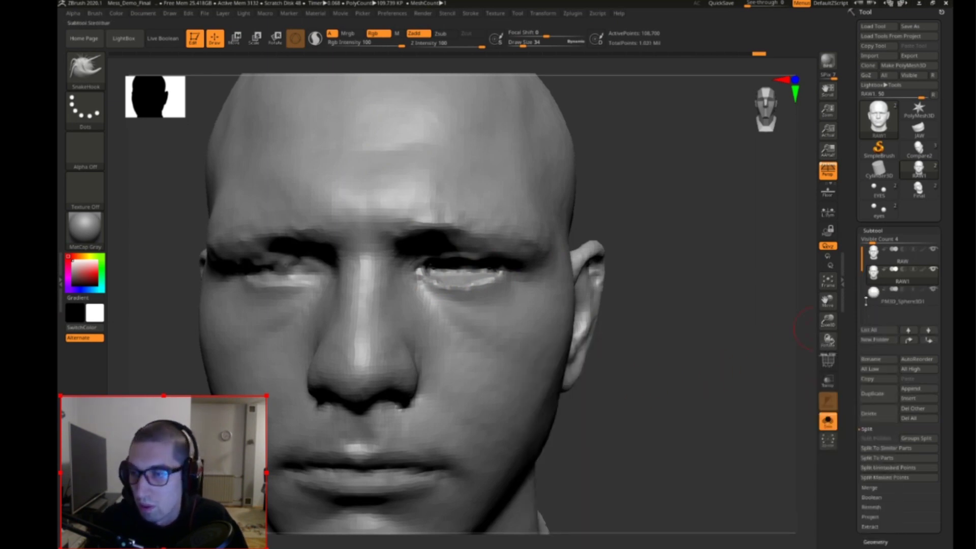
{"action": "left_click", "coordinate": [875, 296]}
{"action": "key", "text": "f"}
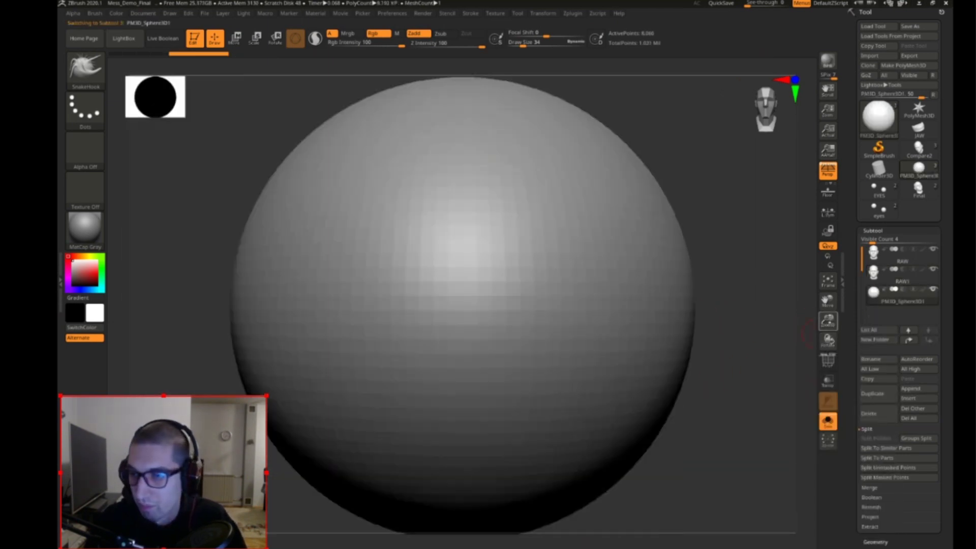
{"action": "left_click_drag", "start_coordinate": [829, 324], "coordinate": [830, 297]}
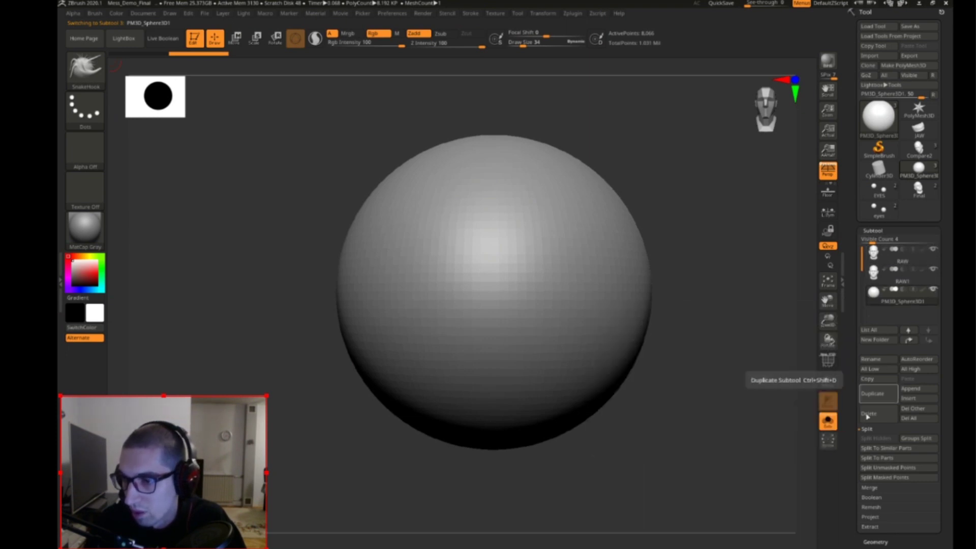
{"action": "left_click", "coordinate": [828, 420]}
{"action": "key", "text": "shift"}
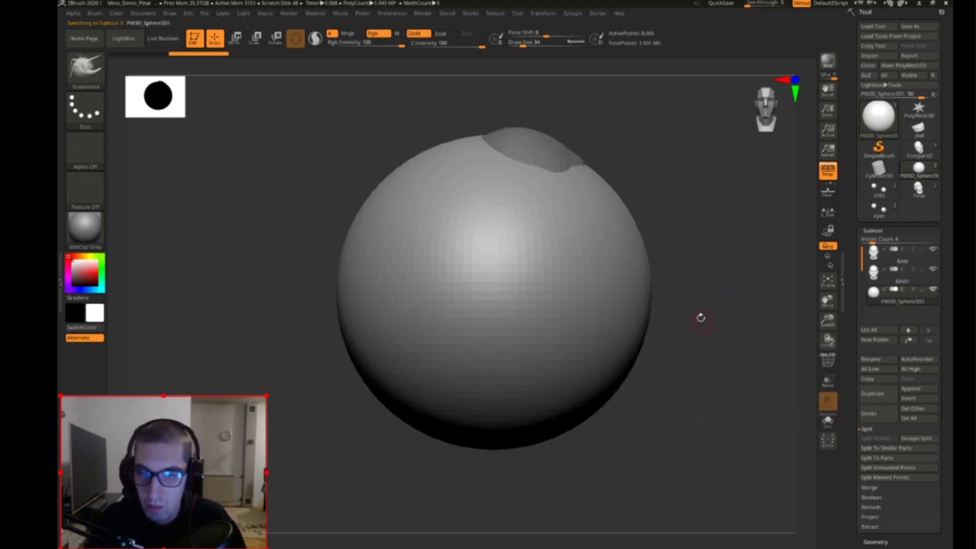
Step: Scale the sphere down, move it to the head's left eye, and hide the original RAW head
{"action": "key", "text": "w"}
{"action": "left_click_drag", "start_coordinate": [497, 291], "coordinate": [457, 301]}
{"action": "left_click_drag", "start_coordinate": [522, 260], "coordinate": [693, 231]}
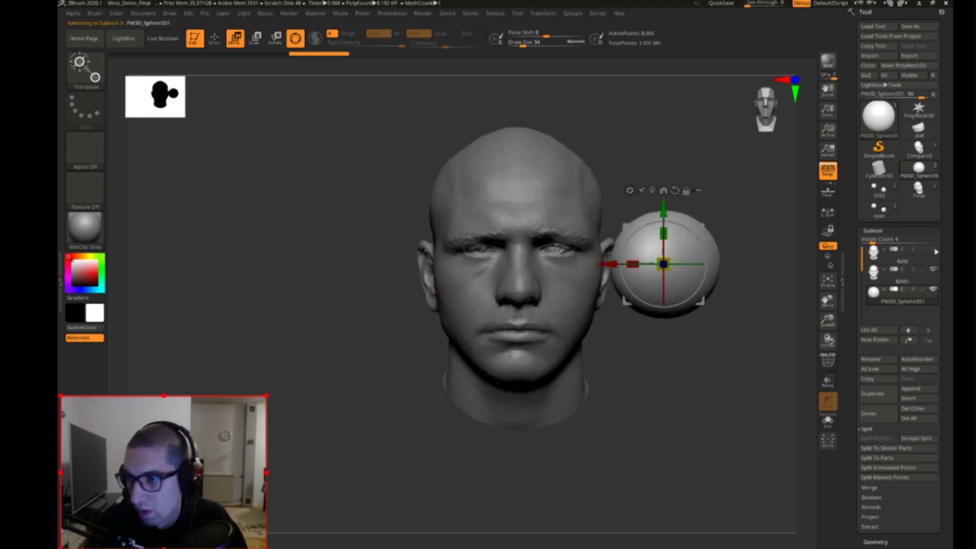
{"action": "left_click_drag", "start_coordinate": [663, 263], "coordinate": [539, 263]}
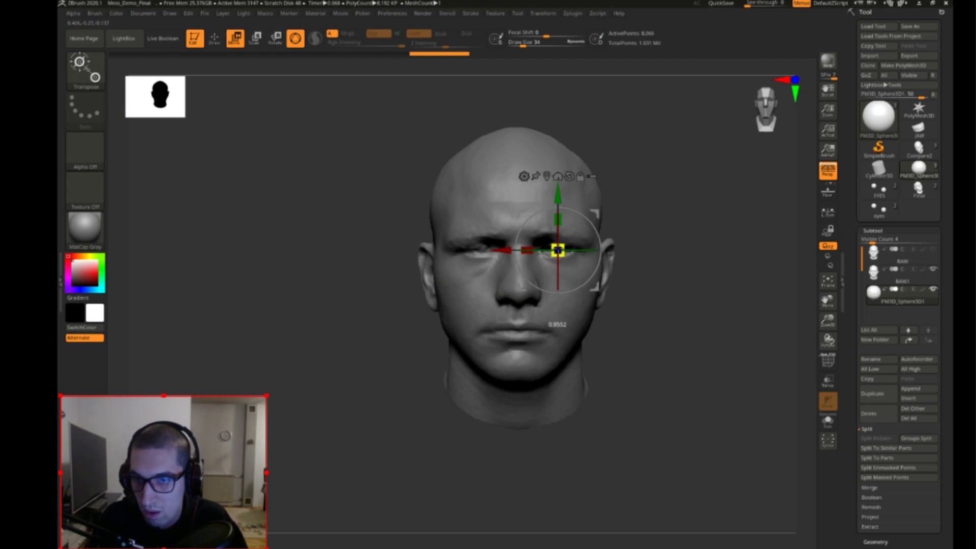
Step: Turn on ghost transparency and scale and position the sphere as an eyeball inside the left eye socket
{"action": "left_click", "coordinate": [828, 381]}
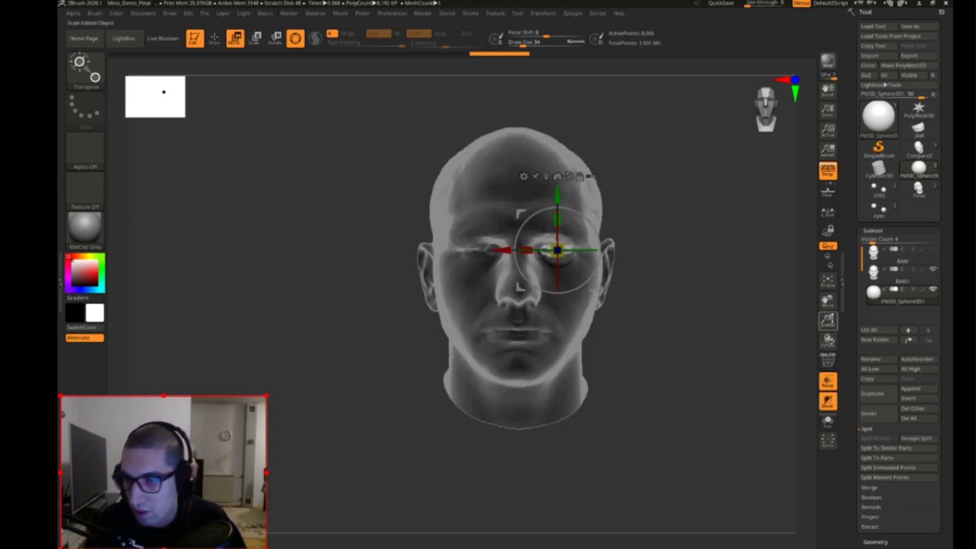
{"action": "scroll", "coordinate": [580, 260], "scroll_direction": "up", "scroll_amount": 5}
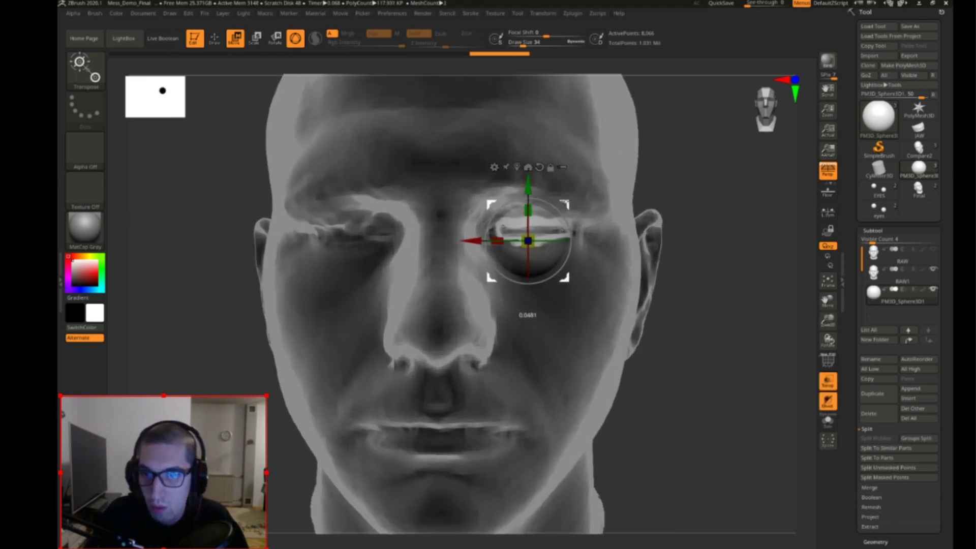
{"action": "left_click_drag", "start_coordinate": [566, 203], "coordinate": [567, 202]}
{"action": "left_click_drag", "start_coordinate": [726, 264], "coordinate": [599, 264], "text": "shift"}
{"action": "left_click_drag", "start_coordinate": [568, 202], "coordinate": [389, 204]}
{"action": "left_click_drag", "start_coordinate": [237, 320], "coordinate": [382, 255]}
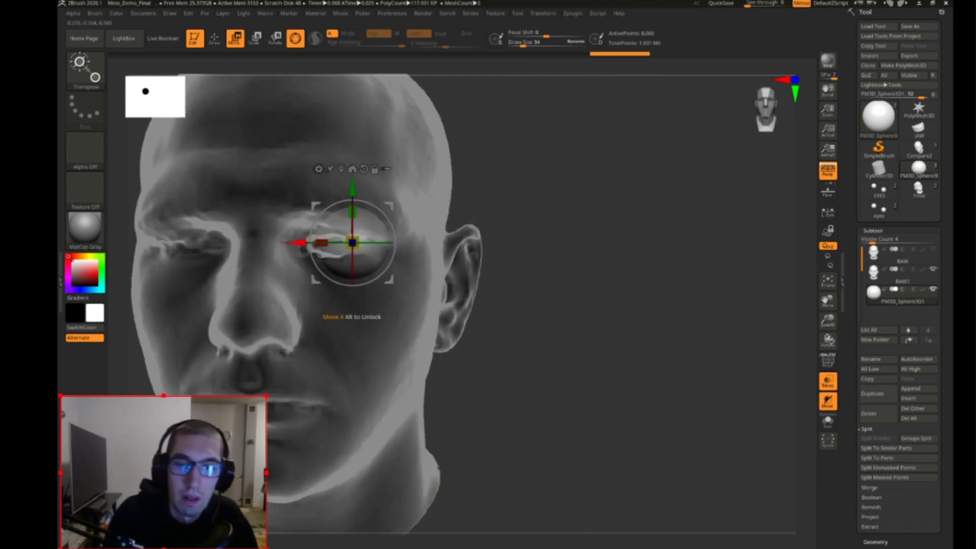
{"action": "left_click_drag", "start_coordinate": [321, 242], "coordinate": [306, 242]}
{"action": "left_click_drag", "start_coordinate": [380, 203], "coordinate": [380, 208]}
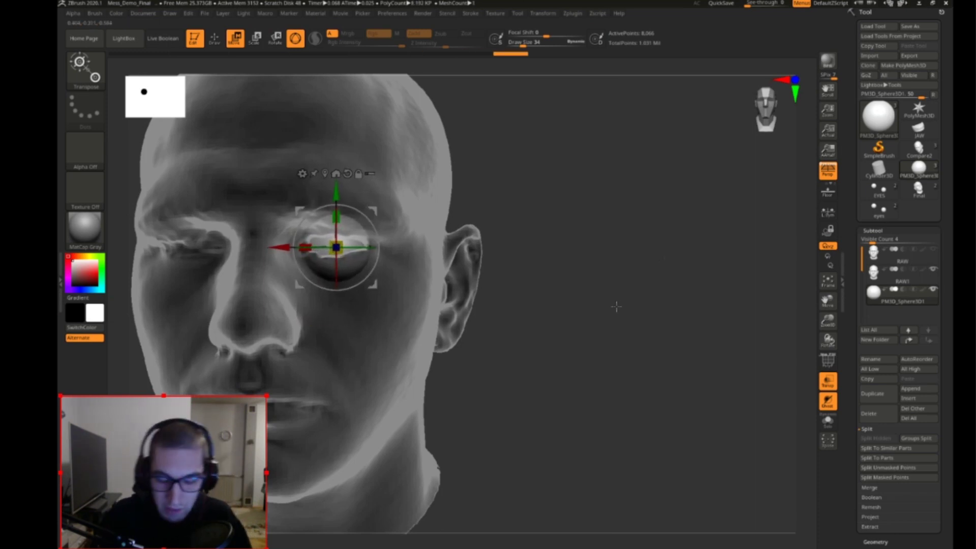
Step: Build up a small bulge on the front of the eyeball sphere with the ClayBuildup brush at draw size 34
{"action": "key", "text": "q"}
{"action": "key", "text": "f"}
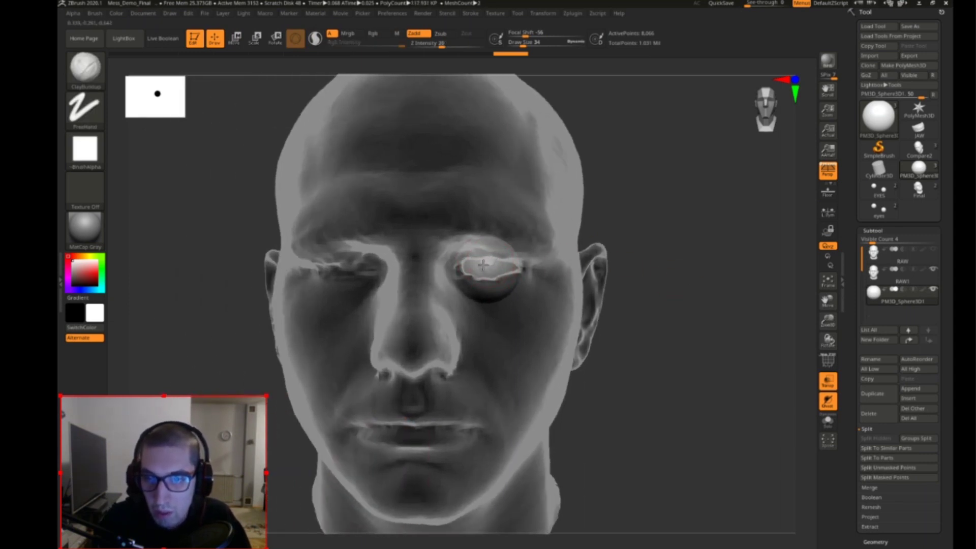
{"action": "left_click_drag", "start_coordinate": [506, 261], "coordinate": [495, 260]}
{"action": "left_click_drag", "start_coordinate": [687, 243], "coordinate": [640, 269]}
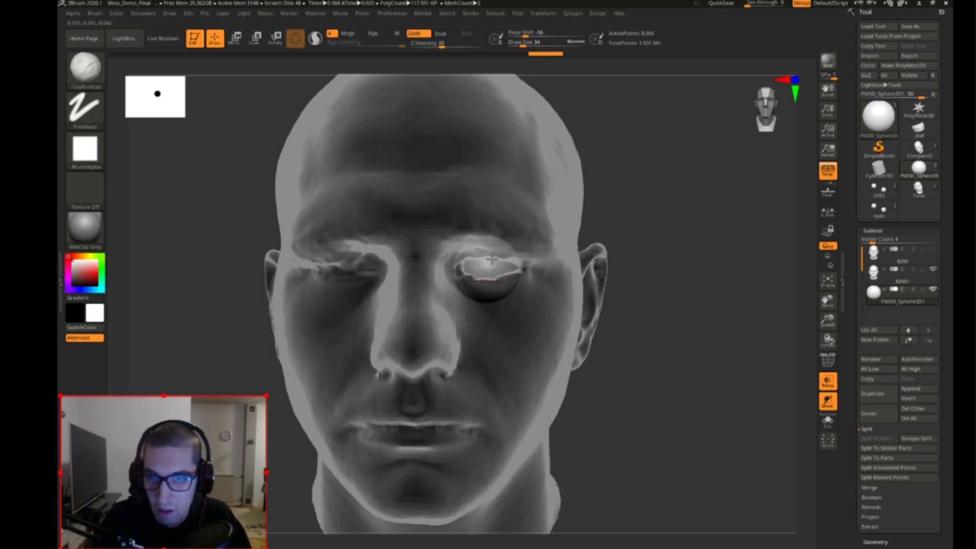
{"action": "left_click_drag", "start_coordinate": [570, 272], "coordinate": [578, 281], "text": "ctrl"}
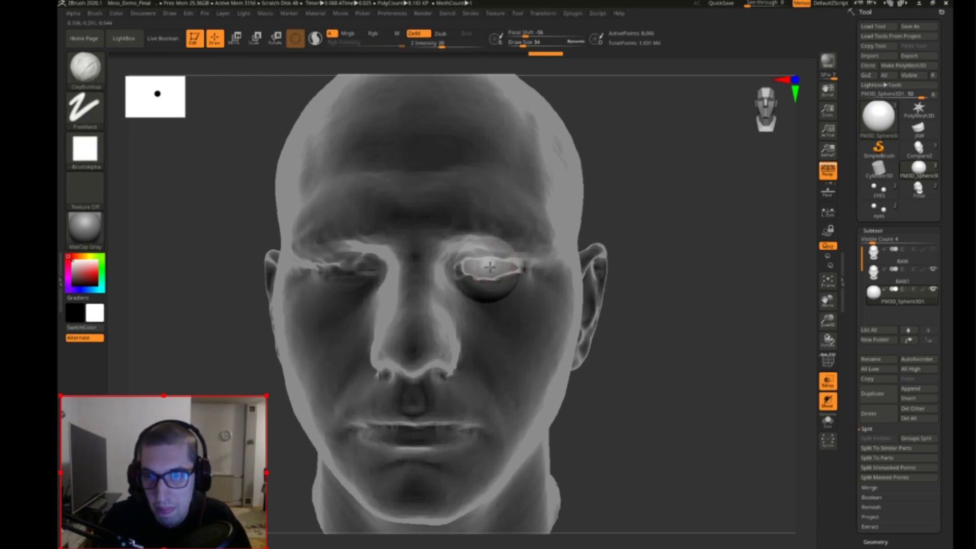
{"action": "left_click_drag", "start_coordinate": [629, 245], "coordinate": [727, 388]}
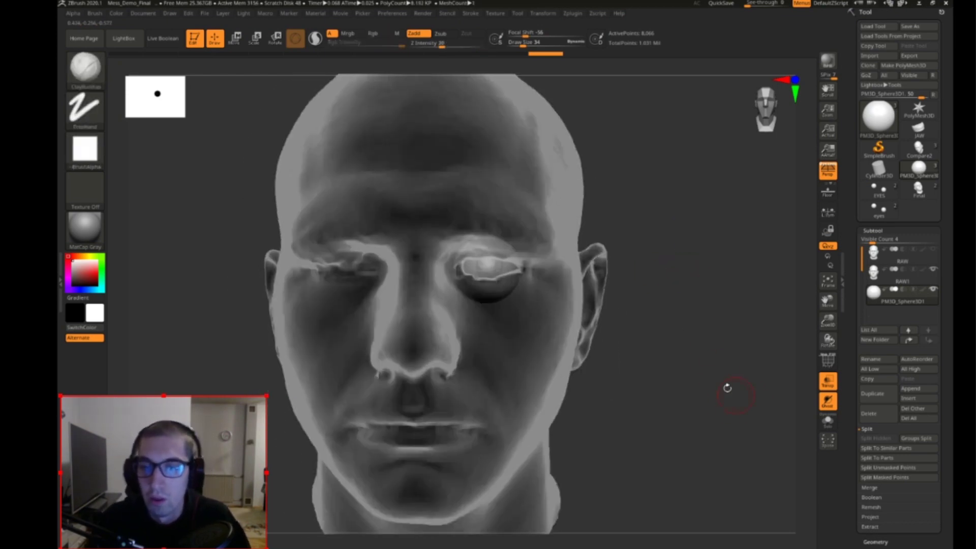
{"action": "left_click_drag", "start_coordinate": [631, 360], "coordinate": [647, 355], "text": "shift"}
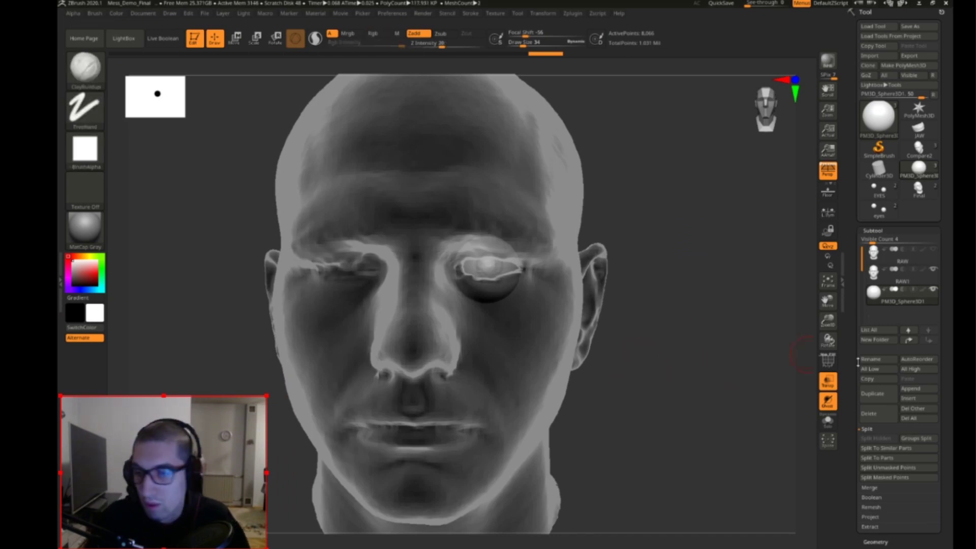
Step: Turn off ghost transparency and duplicate the eyeball sphere to the head's right side with Mirror And Weld
{"action": "left_click", "coordinate": [827, 383]}
{"action": "left_click_drag", "start_coordinate": [711, 391], "coordinate": [796, 385]}
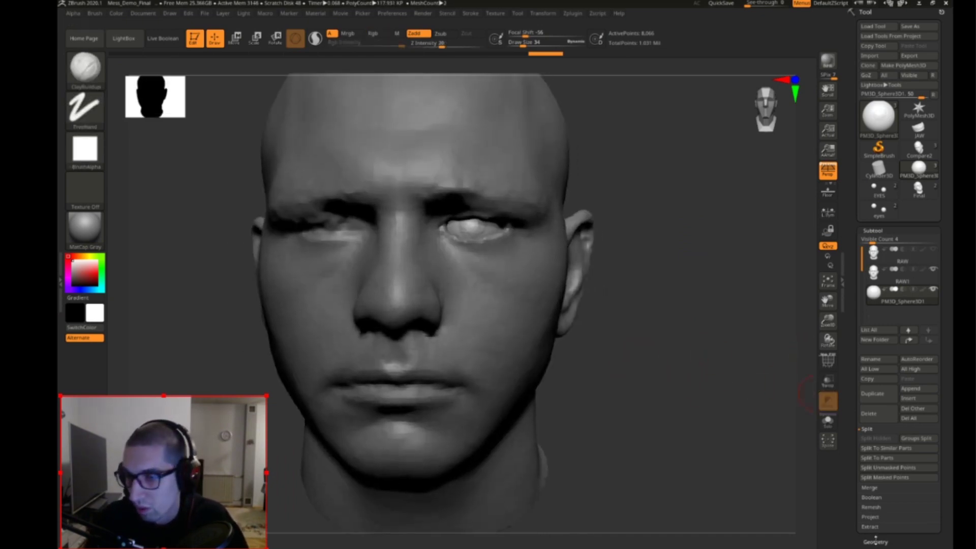
{"action": "left_click", "coordinate": [875, 542]}
{"action": "left_click", "coordinate": [881, 466]}
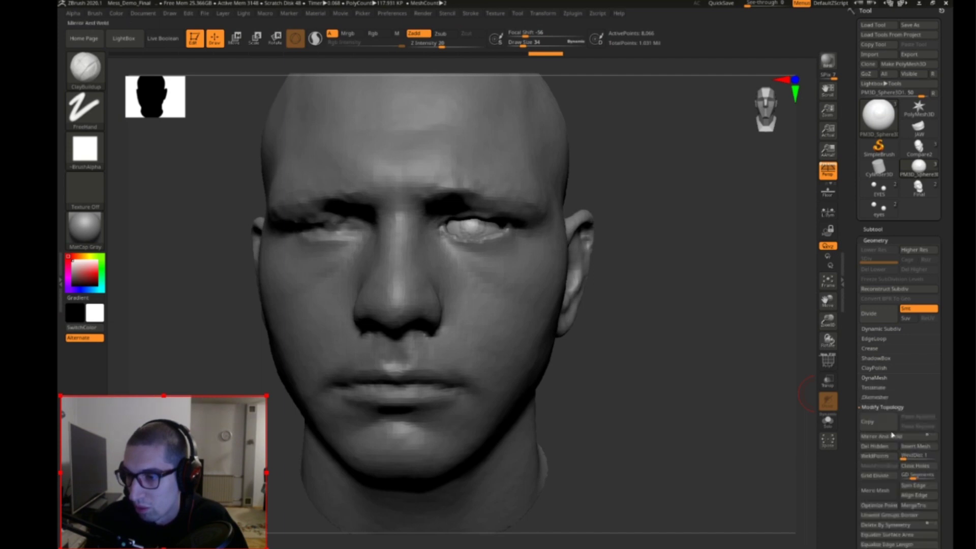
{"action": "left_click", "coordinate": [884, 438]}
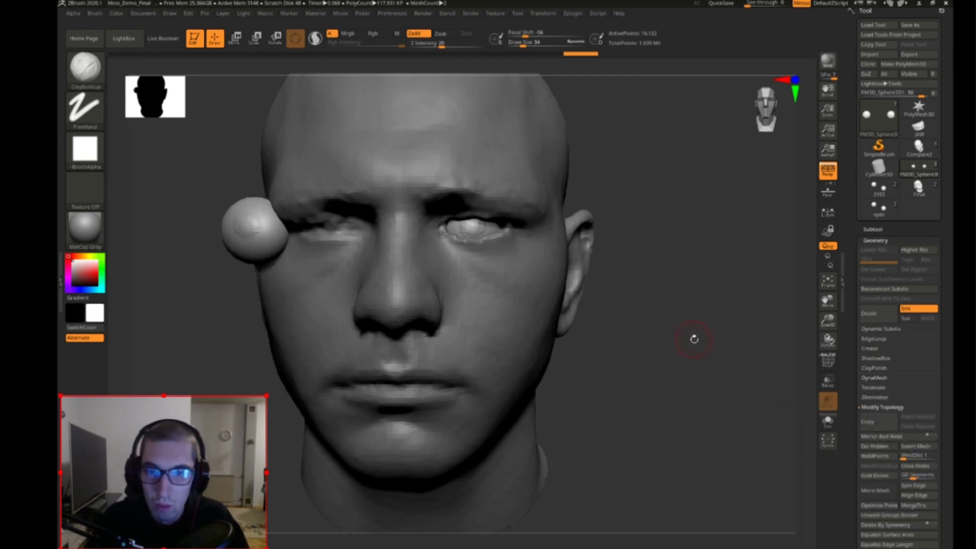
Step: Protect the left eyeball with a mask and move the mirrored eyeball into the right eye socket
{"action": "left_click_drag", "start_coordinate": [178, 160], "coordinate": [338, 330], "text": "ctrl+shift"}
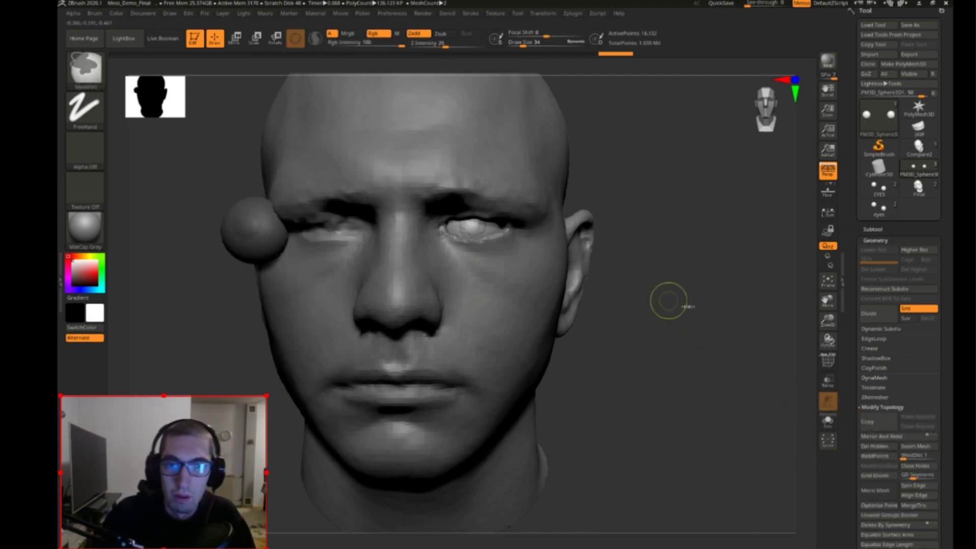
{"action": "key", "text": "w"}
{"action": "left_click_drag", "start_coordinate": [427, 230], "coordinate": [503, 229]}
{"action": "left_click_drag", "start_coordinate": [728, 265], "coordinate": [784, 254]}
{"action": "left_click_drag", "start_coordinate": [499, 229], "coordinate": [498, 229]}
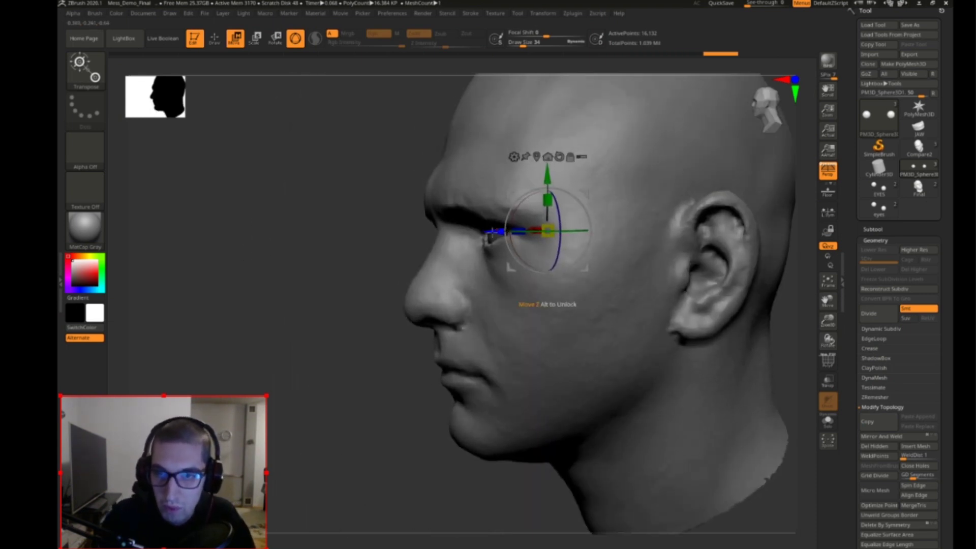
{"action": "left_click_drag", "start_coordinate": [325, 276], "coordinate": [615, 210]}
{"action": "left_click_drag", "start_coordinate": [793, 210], "coordinate": [703, 208]}
{"action": "left_click_drag", "start_coordinate": [510, 215], "coordinate": [512, 215]}
{"action": "left_click_drag", "start_coordinate": [346, 413], "coordinate": [306, 390], "text": "shift"}
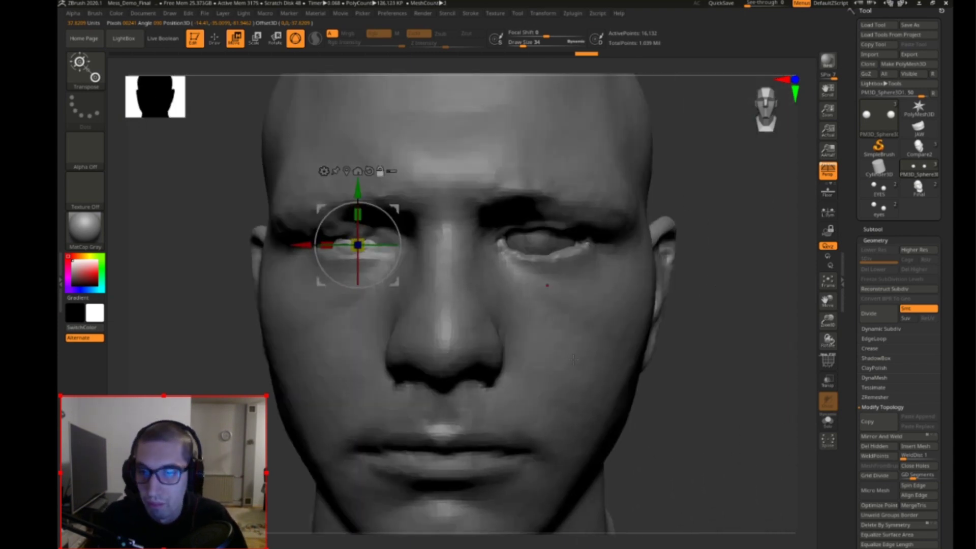
Step: Make the RAW1 head the active subtool and choose the ClayBuildup brush for sculpting it
{"action": "left_click", "coordinate": [409, 334], "text": "alt"}
{"action": "left_click_drag", "start_coordinate": [752, 279], "coordinate": [737, 264], "text": "shift"}
{"action": "key", "text": "b"}
{"action": "key", "text": "c"}
{"action": "key", "text": "b"}
{"action": "key", "text": "q"}
{"action": "left_click_drag", "start_coordinate": [714, 224], "coordinate": [371, 131]}
{"action": "mouse_move", "coordinate": [692, 235]}
{"action": "left_mouse_down", "text": "shift"}
{"action": "mouse_move", "coordinate": [714, 218]}
{"action": "mouse_move", "coordinate": [690, 233]}
{"action": "mouse_move", "coordinate": [629, 218]}
{"action": "left_mouse_up", "text": "shift"}
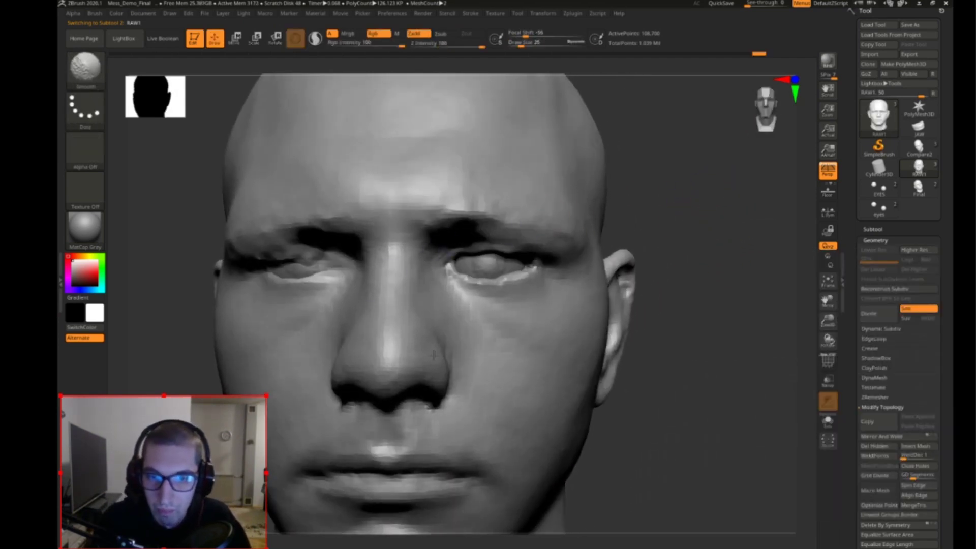
{"action": "mouse_move", "coordinate": [723, 237]}
{"action": "left_mouse_down"}
{"action": "mouse_move", "coordinate": [701, 227]}
{"action": "mouse_move", "coordinate": [686, 242]}
{"action": "left_mouse_up"}
{"action": "key", "text": "b"}
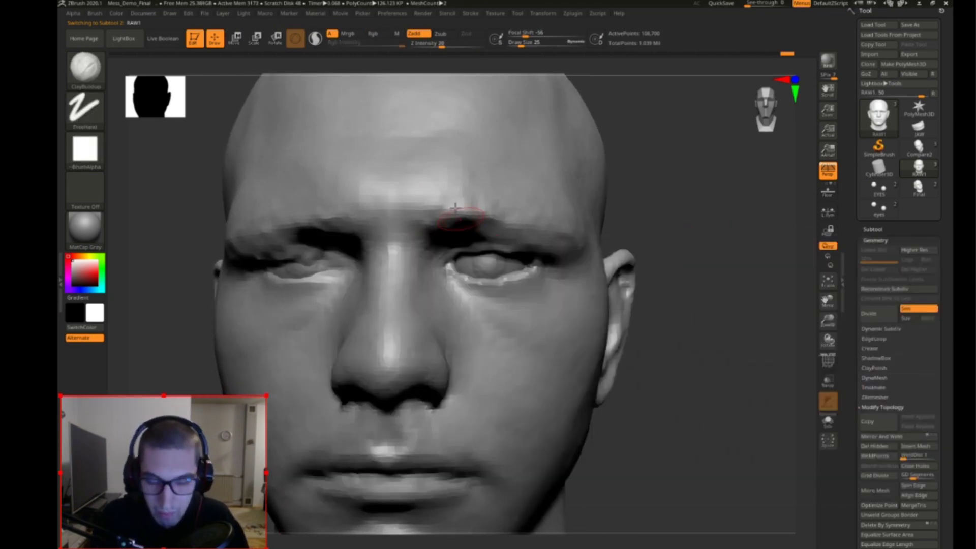
Step: Pull the left eye's inner corner and lower eyelid into shape with the SnakeHook brush at draw sizes 23 and 20
{"action": "key", "text": "b"}
{"action": "key", "text": "s"}
{"action": "key", "text": "h"}
{"action": "key", "text": "s"}
{"action": "mouse_move", "coordinate": [459, 240]}
{"action": "left_mouse_down"}
{"action": "mouse_move", "coordinate": [449, 242]}
{"action": "mouse_move", "coordinate": [456, 260]}
{"action": "left_mouse_up"}
{"action": "key", "text": "s"}
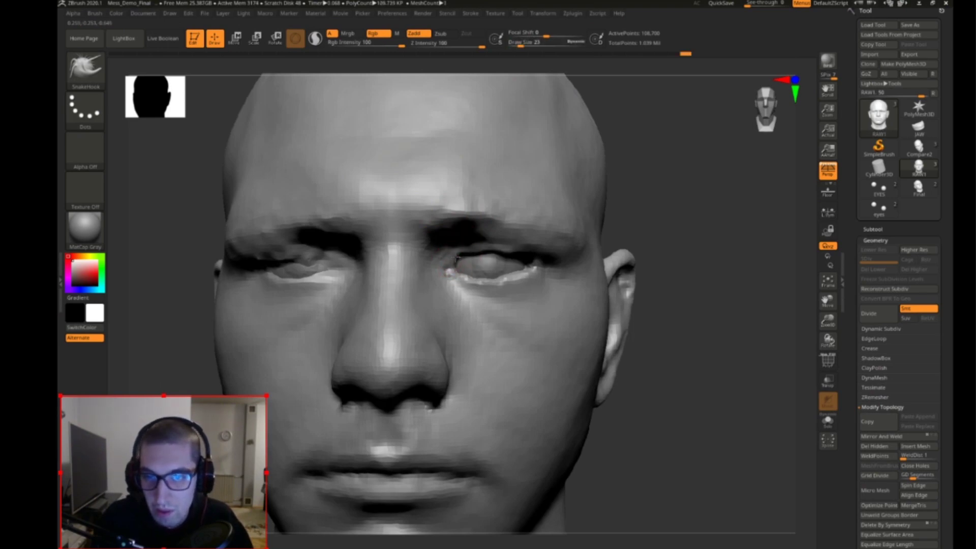
{"action": "left_click_drag", "start_coordinate": [631, 191], "coordinate": [598, 213]}
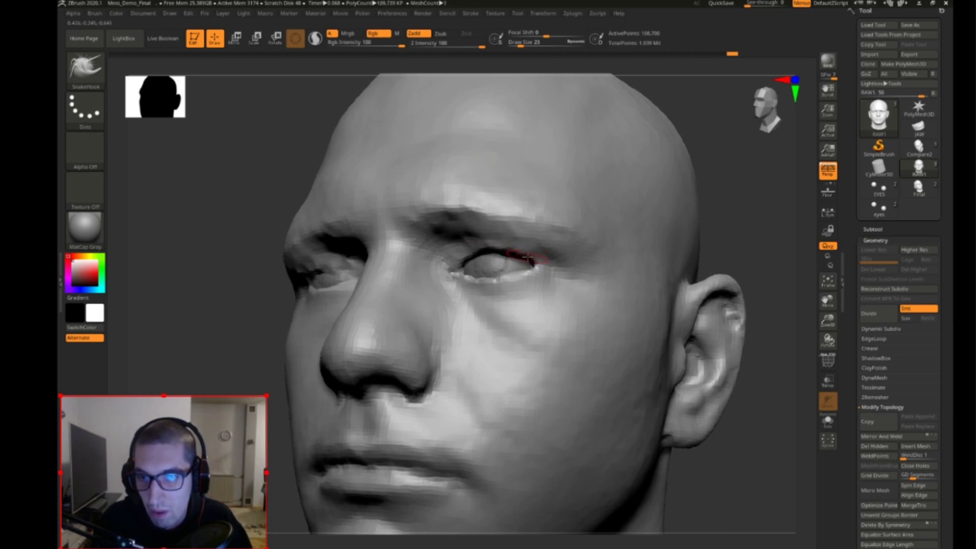
{"action": "left_click_drag", "start_coordinate": [596, 230], "coordinate": [740, 207]}
{"action": "key", "text": "s"}
{"action": "left_click_drag", "start_coordinate": [517, 273], "coordinate": [513, 273]}
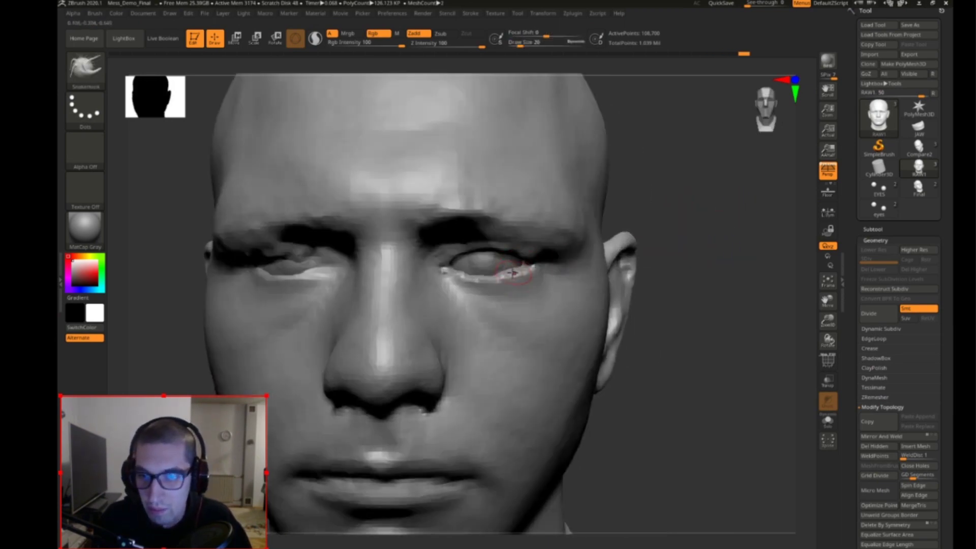
Step: Examine the eye area of the original RAW head in Solo mode, and return to the RAW1 subtool
{"action": "left_click", "coordinate": [873, 229]}
{"action": "left_click", "coordinate": [874, 252]}
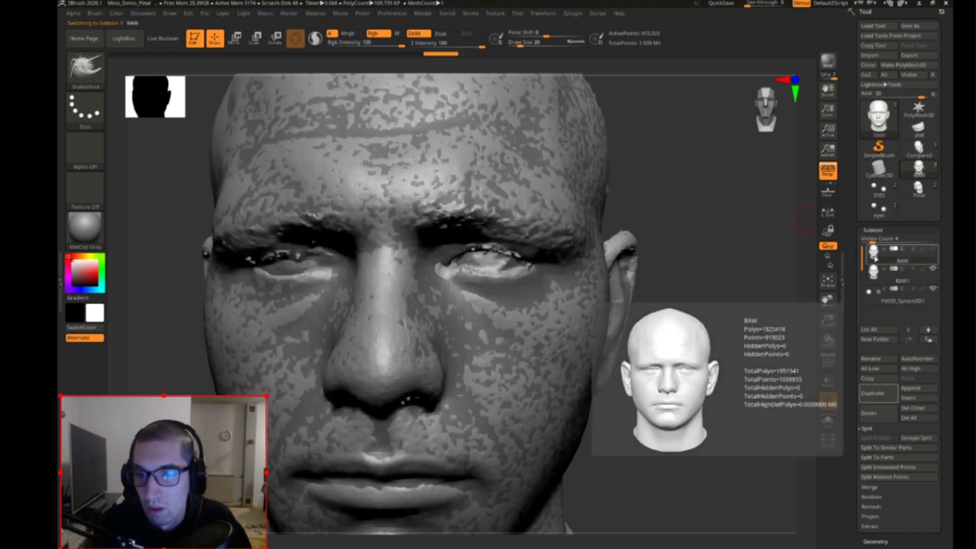
{"action": "left_click", "coordinate": [828, 421]}
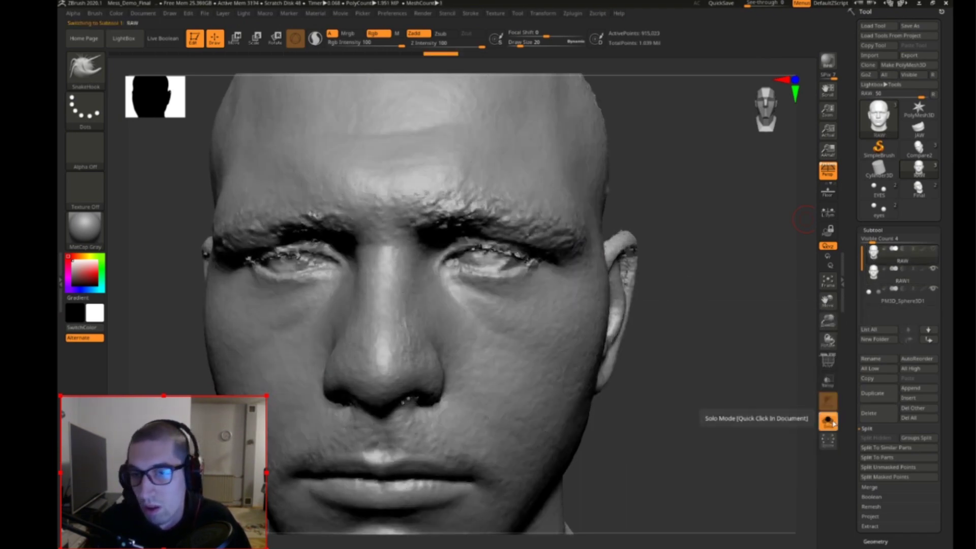
{"action": "left_click", "coordinate": [830, 423]}
{"action": "left_click", "coordinate": [869, 279]}
Step: Carve a crease above the left upper eyelid with the DamStandard brush at draw size 12
{"action": "left_click_drag", "start_coordinate": [764, 234], "coordinate": [723, 226]}
{"action": "key", "text": "s"}
{"action": "left_click", "coordinate": [732, 230]}
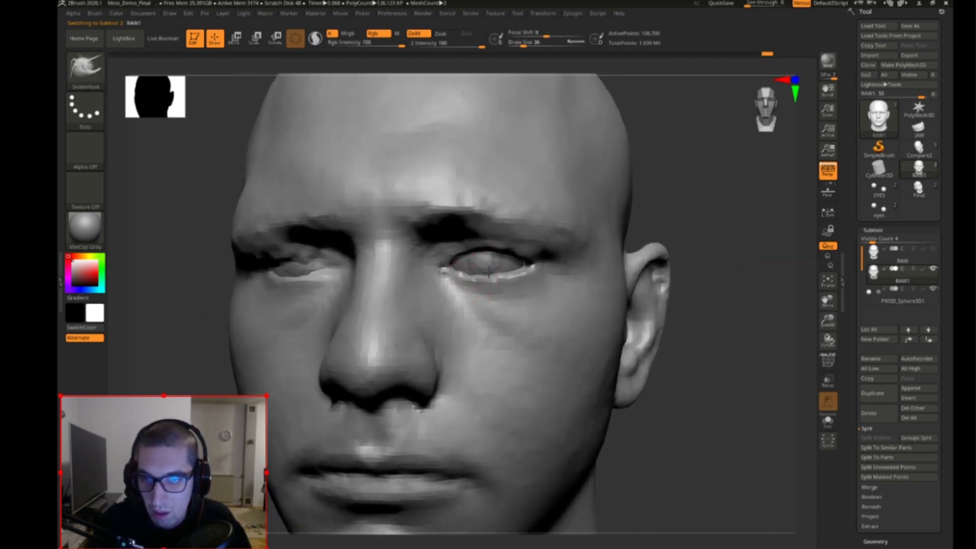
{"action": "key", "text": "b"}
{"action": "key", "text": "d"}
{"action": "key", "text": "s"}
{"action": "key", "text": "s"}
{"action": "left_click", "coordinate": [687, 195]}
{"action": "left_click_drag", "start_coordinate": [697, 202], "coordinate": [696, 178]}
{"action": "left_click_drag", "start_coordinate": [473, 232], "coordinate": [531, 251]}
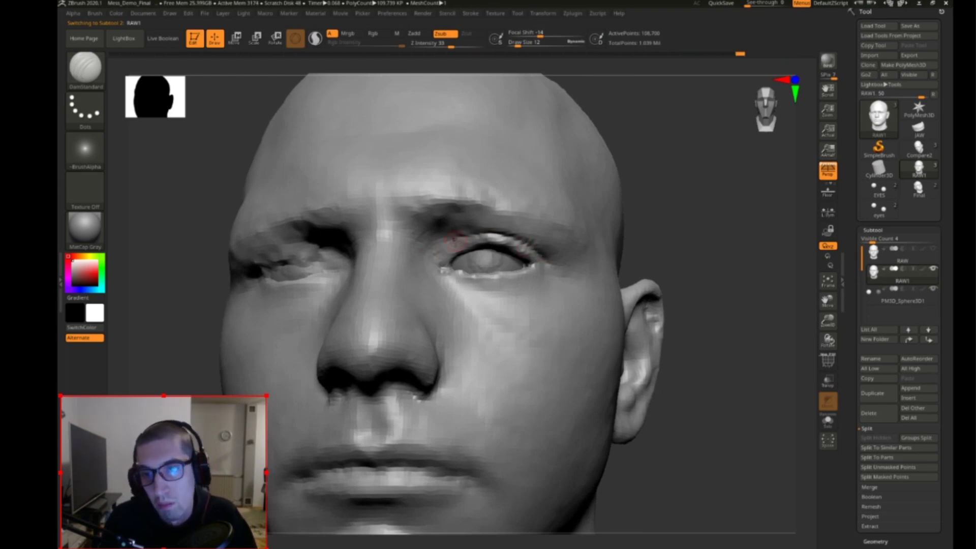
{"action": "left_click_drag", "start_coordinate": [689, 183], "coordinate": [665, 286]}
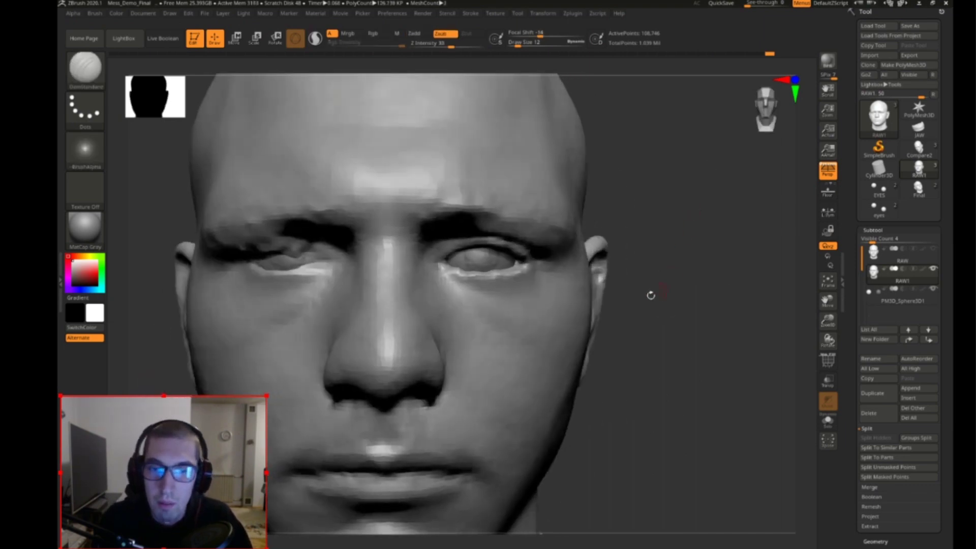
Step: Select the eyeball subtool and adjust the left eyeball's placement in its socket with the gizmo
{"action": "left_click", "coordinate": [491, 263], "text": "alt"}
{"action": "left_click_drag", "start_coordinate": [669, 246], "coordinate": [681, 275]}
{"action": "key", "text": "w"}
{"action": "left_click", "coordinate": [289, 185]}
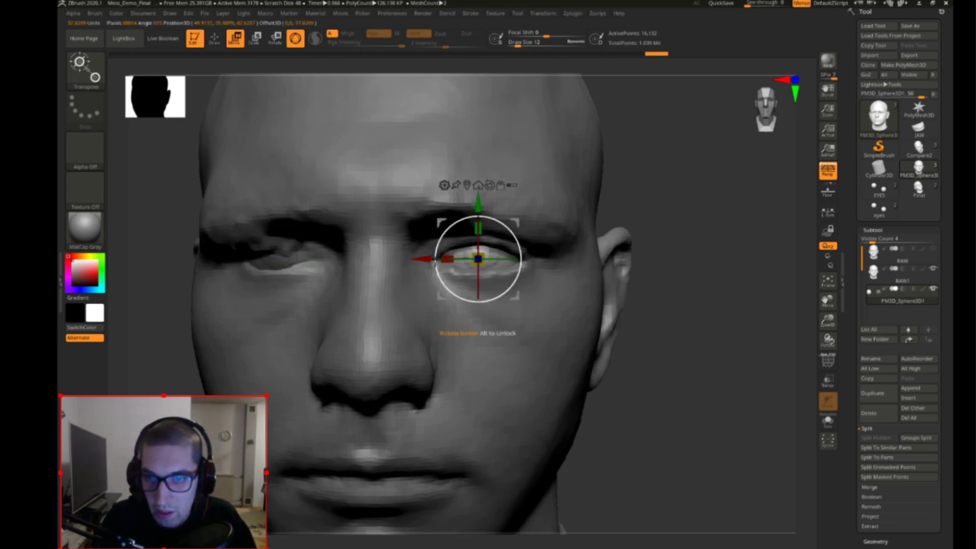
{"action": "left_click_drag", "start_coordinate": [711, 274], "coordinate": [732, 181]}
{"action": "left_click_drag", "start_coordinate": [468, 216], "coordinate": [467, 209]}
{"action": "mouse_move", "coordinate": [709, 189]}
{"action": "left_mouse_down"}
{"action": "mouse_move", "coordinate": [714, 269]}
{"action": "mouse_move", "coordinate": [659, 175]}
{"action": "mouse_move", "coordinate": [420, 204]}
{"action": "left_mouse_up"}
Step: Reshape the left eyelids of the RAW1 head around the eyeball with the Move brush at draw size 36
{"action": "left_click", "coordinate": [873, 274]}
{"action": "key", "text": "b"}
{"action": "key", "text": "m"}
{"action": "key", "text": "v"}
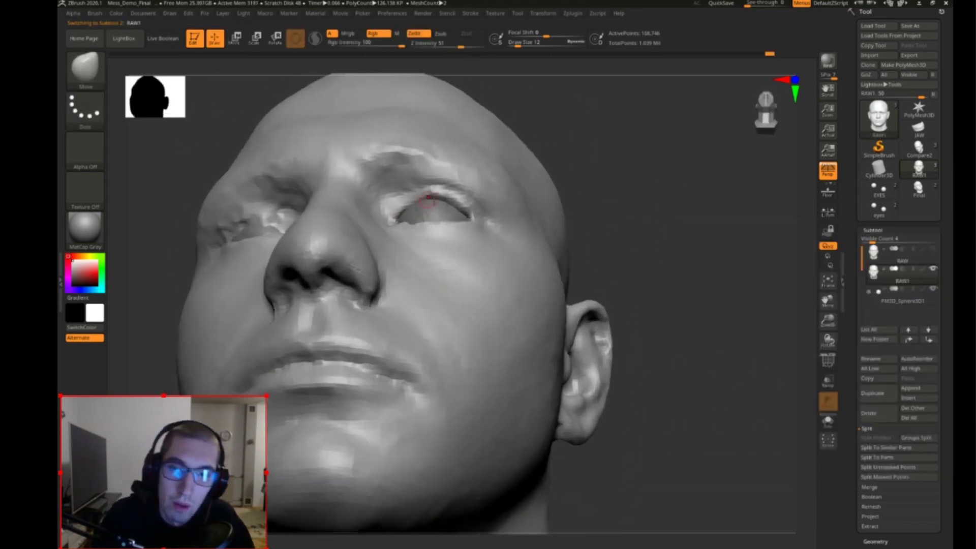
{"action": "key", "text": "s"}
{"action": "left_click_drag", "start_coordinate": [613, 185], "coordinate": [617, 185]}
{"action": "key", "text": "s"}
{"action": "left_click_drag", "start_coordinate": [405, 205], "coordinate": [409, 207]}
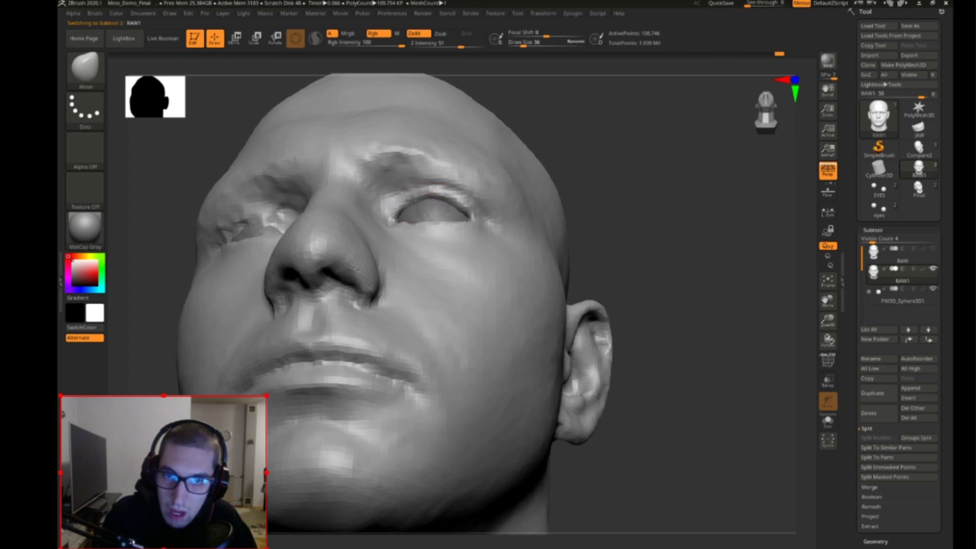
{"action": "left_click_drag", "start_coordinate": [664, 184], "coordinate": [580, 124]}
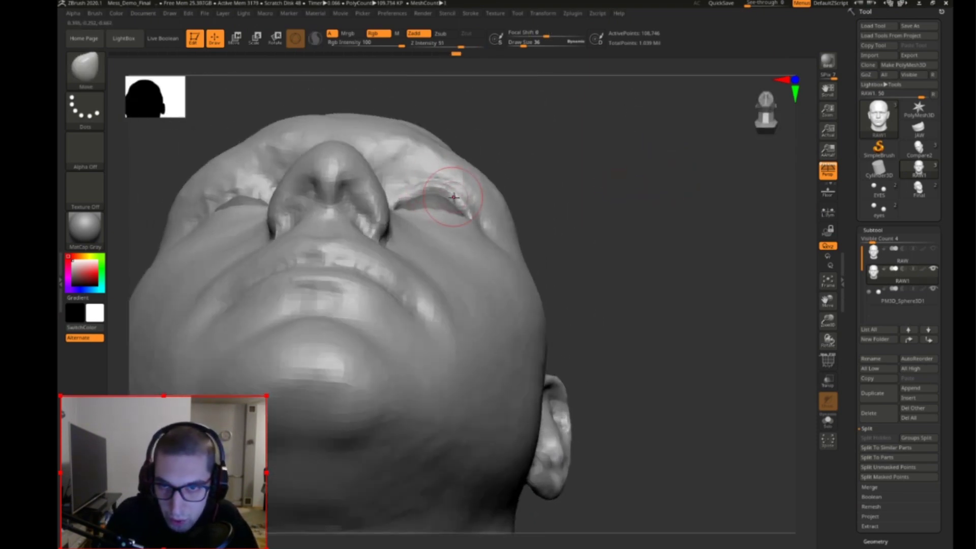
{"action": "left_click_drag", "start_coordinate": [625, 191], "coordinate": [666, 177]}
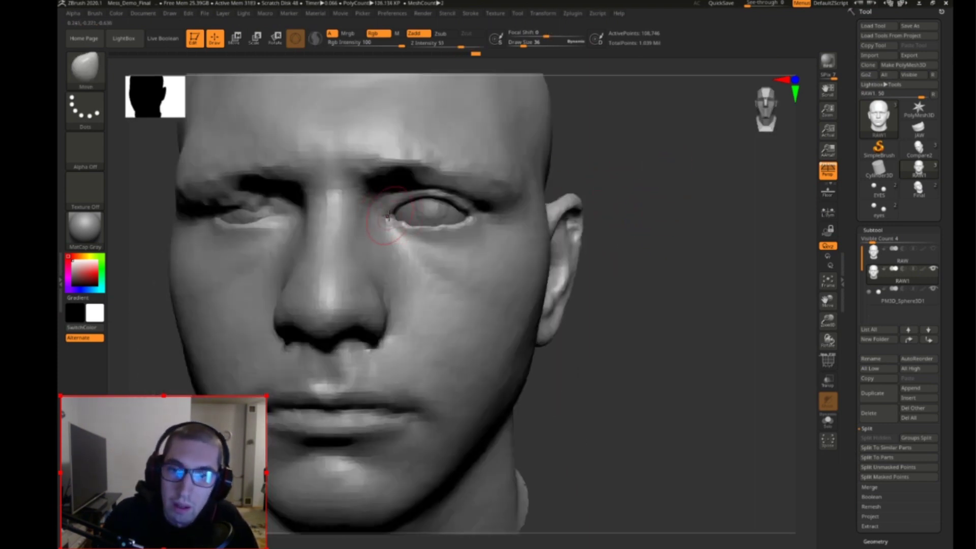
{"action": "key", "text": "s"}
{"action": "left_click_drag", "start_coordinate": [600, 185], "coordinate": [579, 191]}
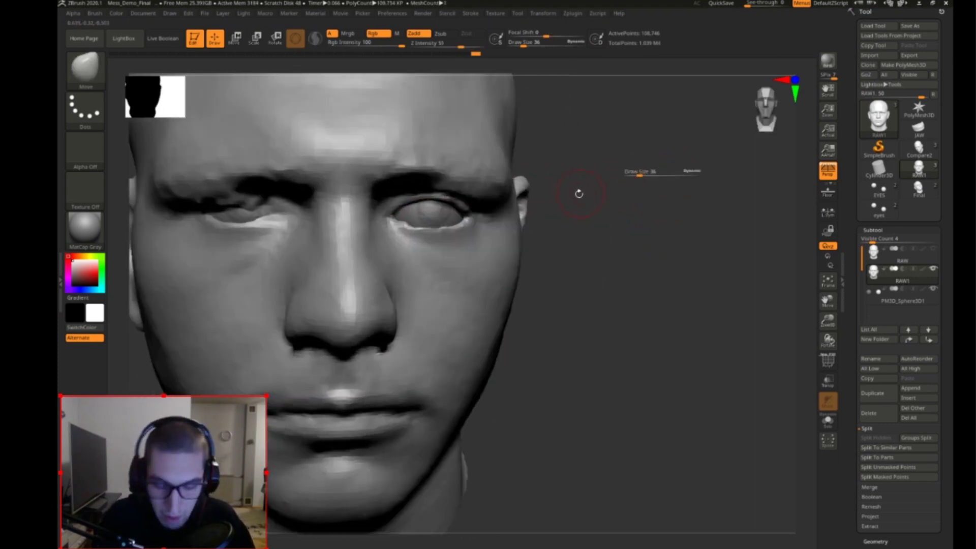
{"action": "key", "text": "b"}
{"action": "key", "text": "p"}
{"action": "key", "text": "i"}
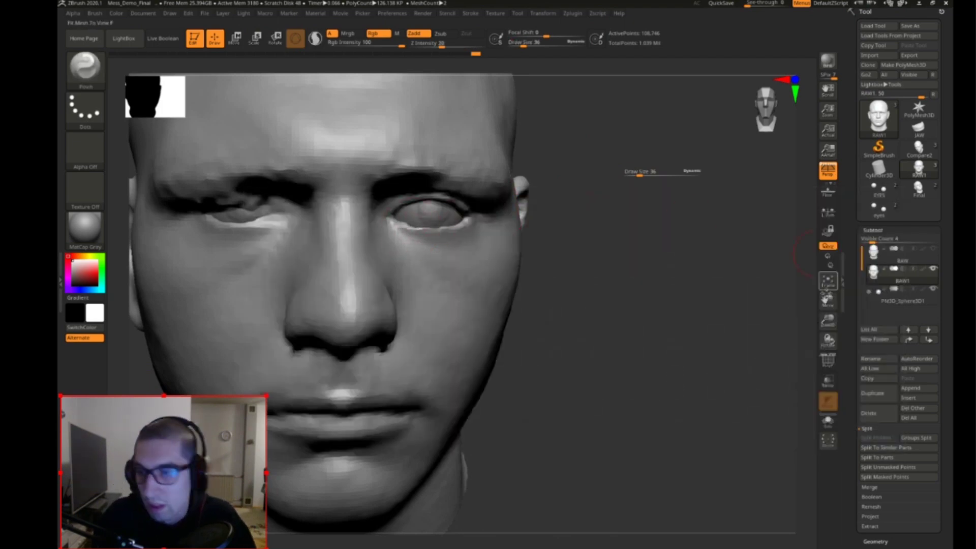
Step: Carve a crease beneath the left lower eyelid's rim using a small DamStandard brush
{"action": "left_click_drag", "start_coordinate": [828, 327], "coordinate": [808, 404]}
{"action": "key", "text": "b"}
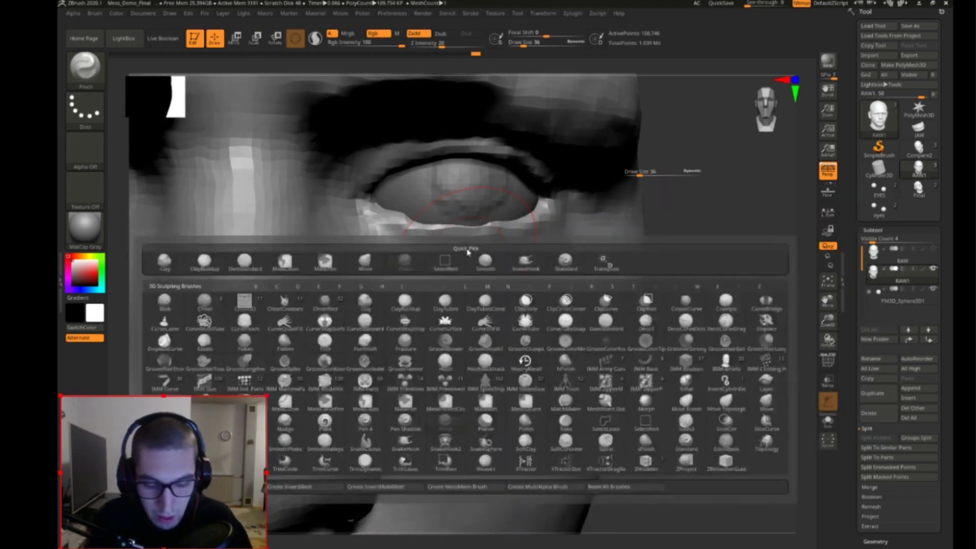
{"action": "key", "text": "d"}
{"action": "key", "text": "s"}
{"action": "left_click_drag", "start_coordinate": [641, 174], "coordinate": [631, 174]}
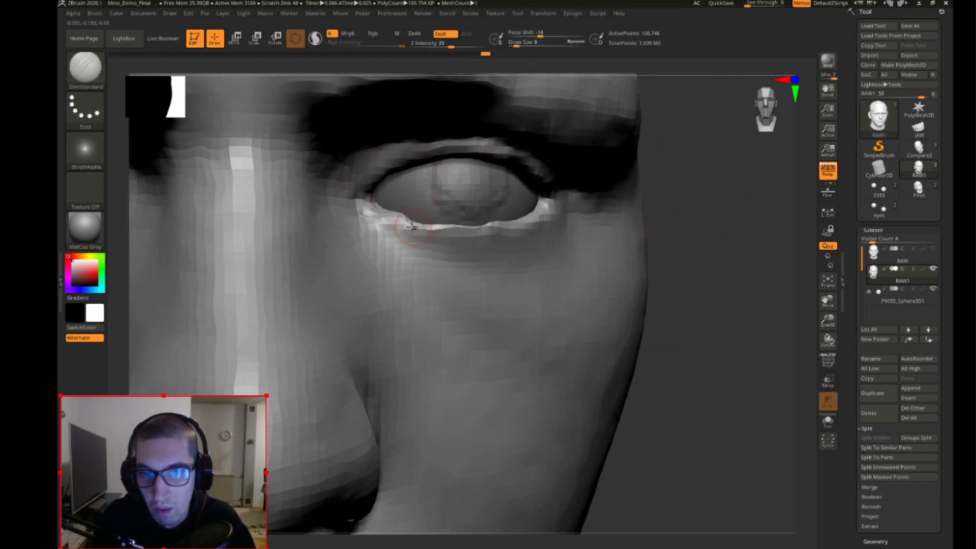
{"action": "mouse_move", "coordinate": [403, 224]}
{"action": "left_mouse_down"}
{"action": "mouse_move", "coordinate": [453, 232]}
{"action": "mouse_move", "coordinate": [542, 217]}
{"action": "left_mouse_up"}
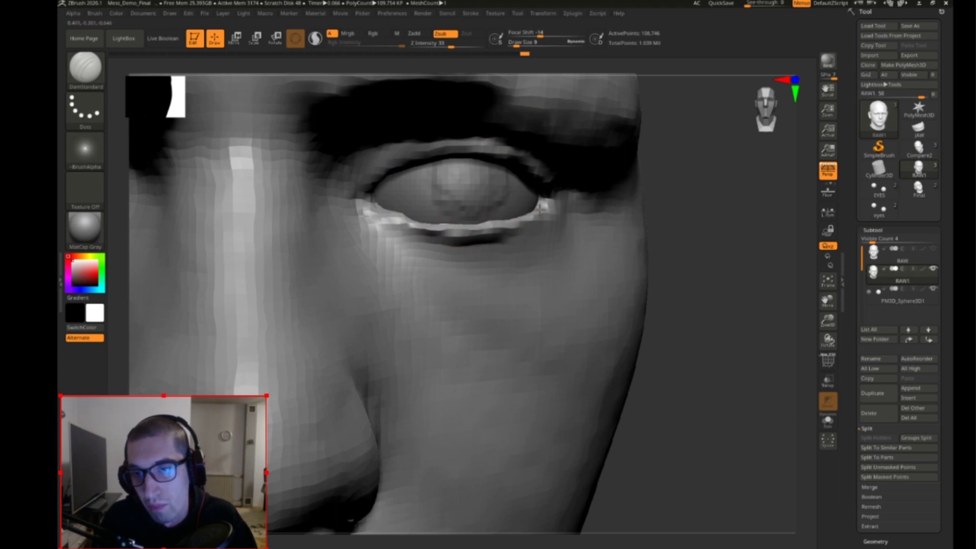
Step: Deepen the line along the left upper eyelid toward its outer corner with DamStandard, and undo the last stroke
{"action": "mouse_move", "coordinate": [735, 191]}
{"action": "left_mouse_down"}
{"action": "mouse_move", "coordinate": [703, 209]}
{"action": "mouse_move", "coordinate": [694, 194]}
{"action": "left_mouse_up"}
{"action": "mouse_move", "coordinate": [367, 169]}
{"action": "left_mouse_down"}
{"action": "mouse_move", "coordinate": [375, 187]}
{"action": "mouse_move", "coordinate": [380, 173]}
{"action": "left_mouse_up"}
{"action": "mouse_move", "coordinate": [382, 171]}
{"action": "left_mouse_down"}
{"action": "mouse_move", "coordinate": [444, 147]}
{"action": "mouse_move", "coordinate": [475, 145]}
{"action": "mouse_move", "coordinate": [509, 161]}
{"action": "mouse_move", "coordinate": [515, 149]}
{"action": "left_mouse_up"}
{"action": "left_click_drag", "start_coordinate": [553, 192], "coordinate": [561, 206]}
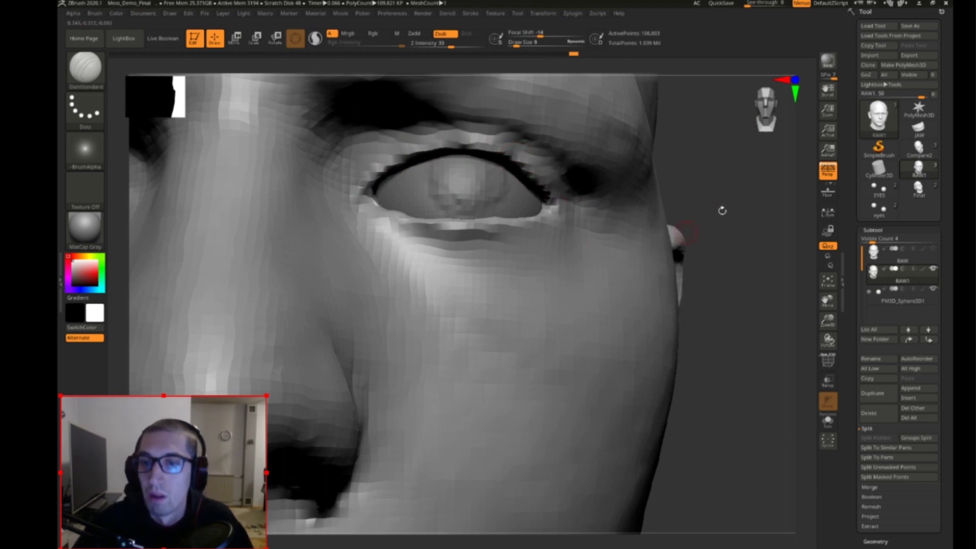
{"action": "left_click_drag", "start_coordinate": [712, 259], "coordinate": [670, 224]}
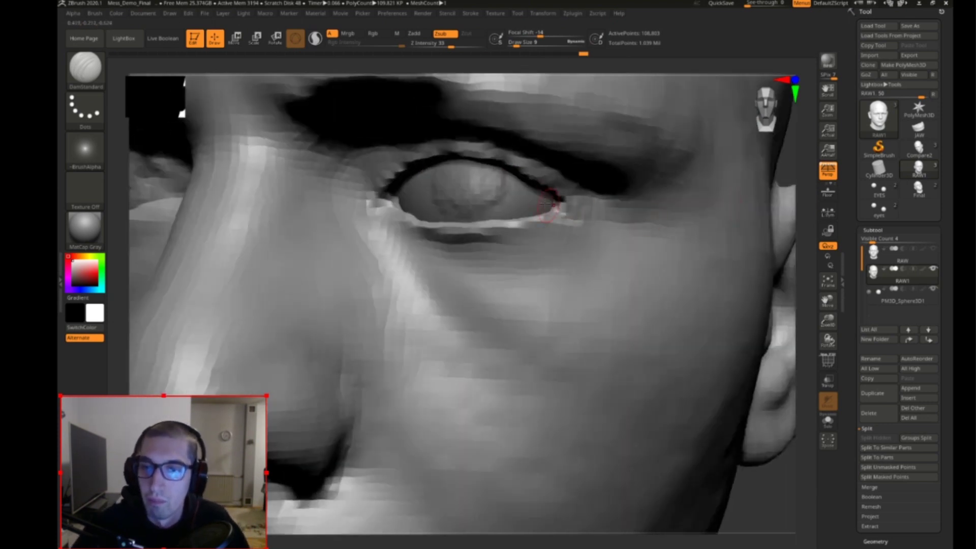
{"action": "key", "text": "ctrl+z"}
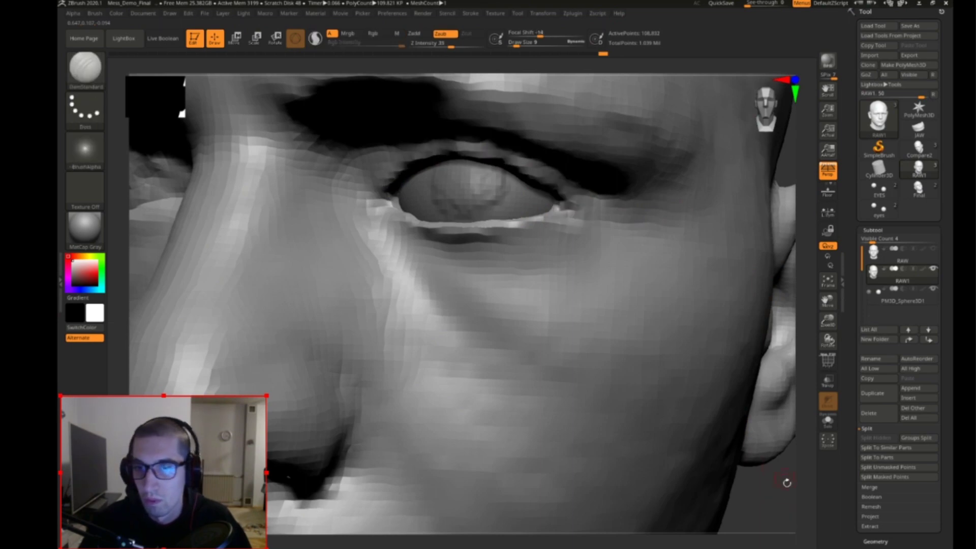
Step: Nudge the outer part of the left upper eyelid with the Move brush at draw size 20
{"action": "left_click_drag", "start_coordinate": [788, 482], "coordinate": [784, 482]}
{"action": "key", "text": "b"}
{"action": "key", "text": "m"}
{"action": "key", "text": "v"}
{"action": "key", "text": "s"}
{"action": "left_click_drag", "start_coordinate": [529, 187], "coordinate": [537, 186]}
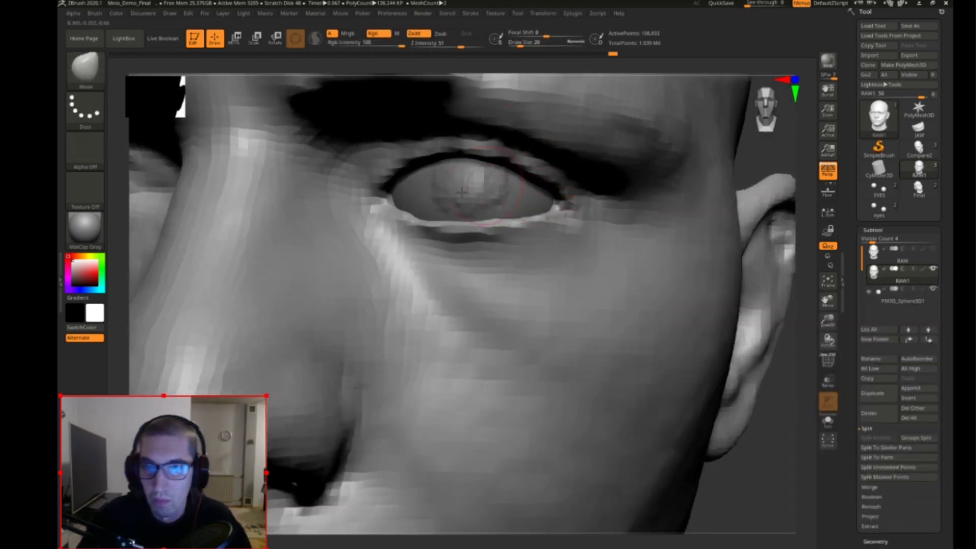
Step: Refine the left eye's inner corner with the DamStandard brush at draw size 20 and smooth it
{"action": "key", "text": "b"}
{"action": "key", "text": "d"}
{"action": "key", "text": "s"}
{"action": "mouse_move", "coordinate": [377, 193]}
{"action": "left_mouse_down"}
{"action": "mouse_move", "coordinate": [370, 206]}
{"action": "mouse_move", "coordinate": [389, 204]}
{"action": "left_mouse_up"}
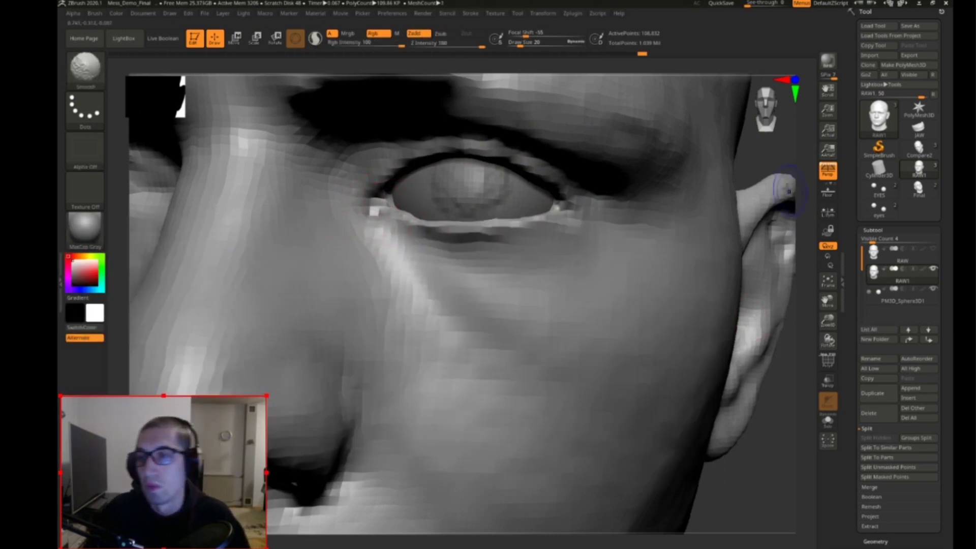
{"action": "left_click_drag", "start_coordinate": [797, 189], "coordinate": [784, 200]}
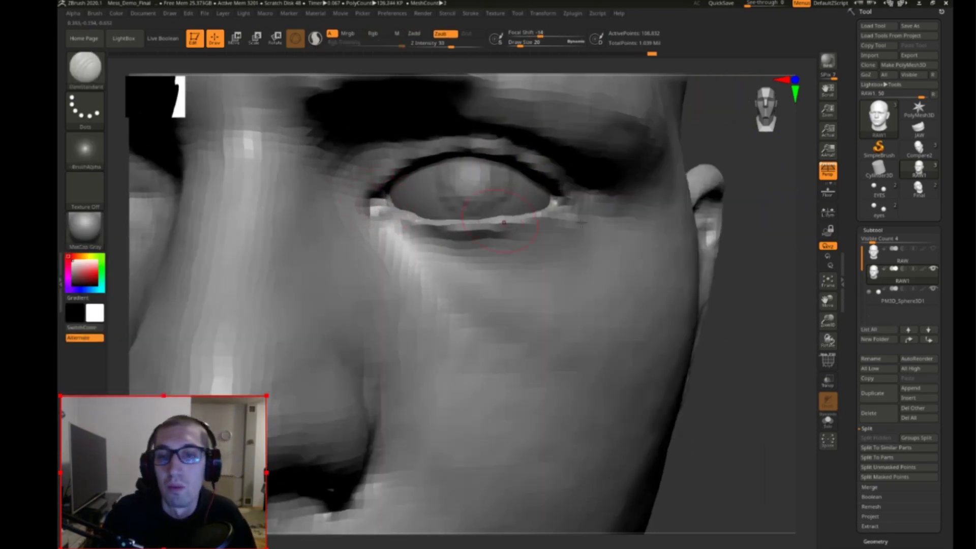
Step: Inspect the original RAW scan's left eye in Solo mode as reference, and reselect the RAW1 head
{"action": "left_click", "coordinate": [890, 256]}
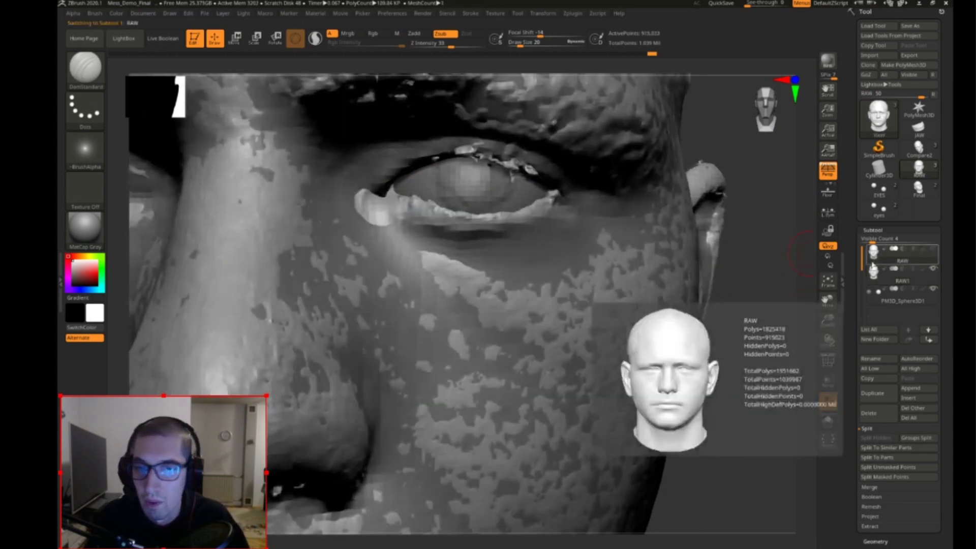
{"action": "left_click", "coordinate": [827, 421]}
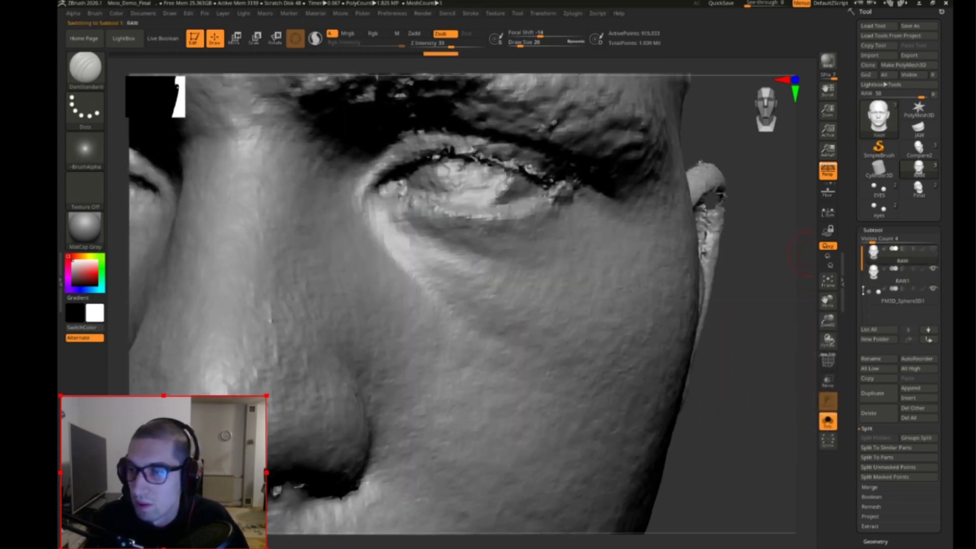
{"action": "left_click", "coordinate": [873, 272]}
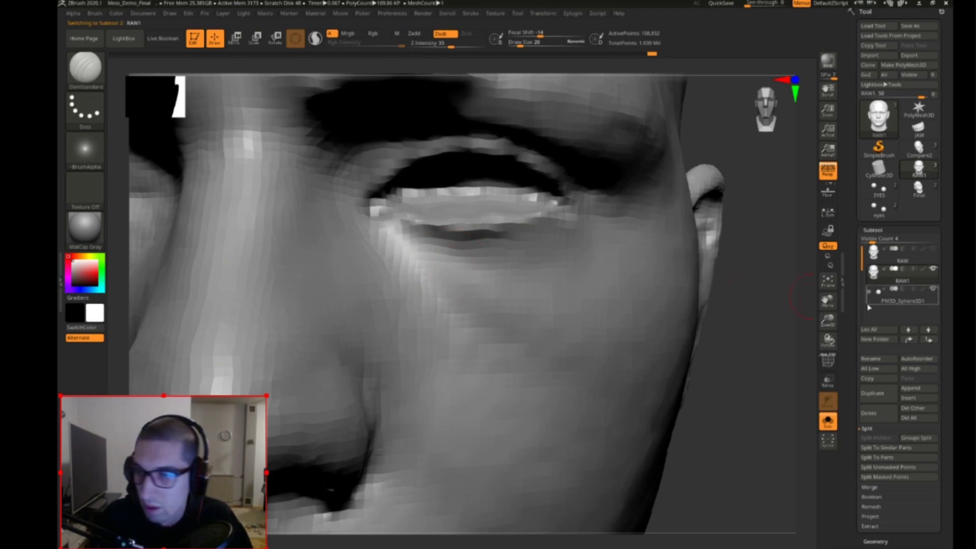
Step: Leave Solo mode and reshape the left eye's inner corner and lower eyelid edge with the SnakeHook brush
{"action": "left_click", "coordinate": [827, 420]}
{"action": "key", "text": "b"}
{"action": "key", "text": "s"}
{"action": "key", "text": "h"}
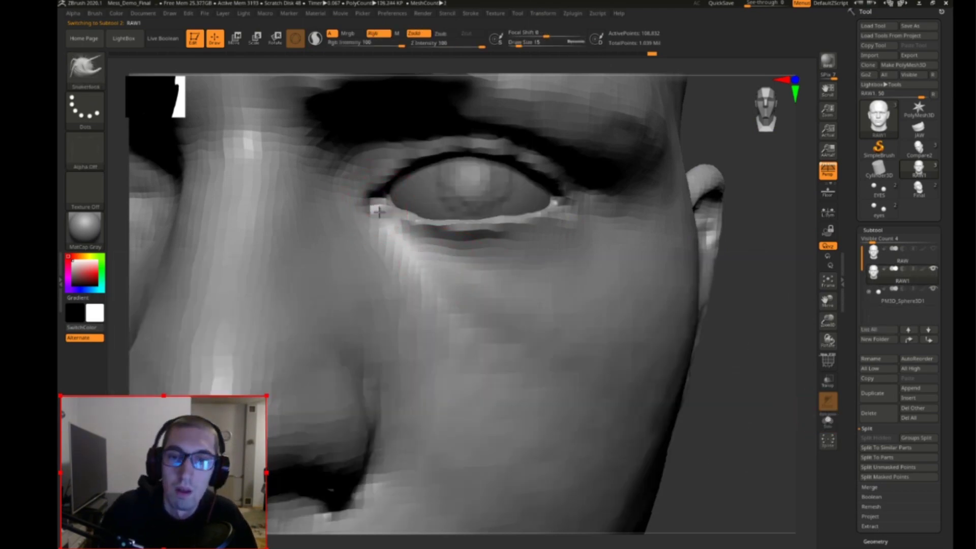
{"action": "key", "text": "s"}
{"action": "left_click", "coordinate": [377, 210]}
{"action": "left_click_drag", "start_coordinate": [378, 209], "coordinate": [373, 200]}
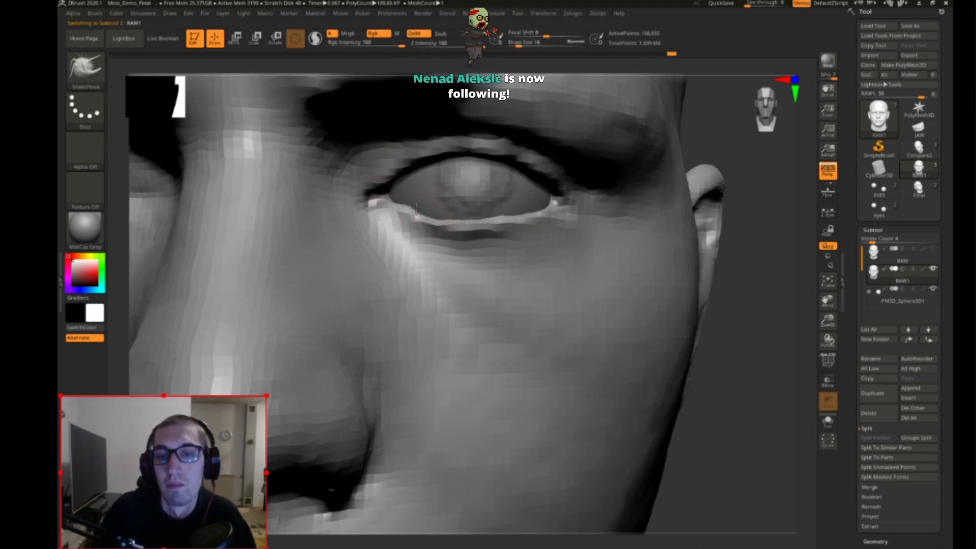
{"action": "key", "text": "s"}
{"action": "left_click", "coordinate": [472, 216]}
{"action": "left_click_drag", "start_coordinate": [471, 214], "coordinate": [469, 220]}
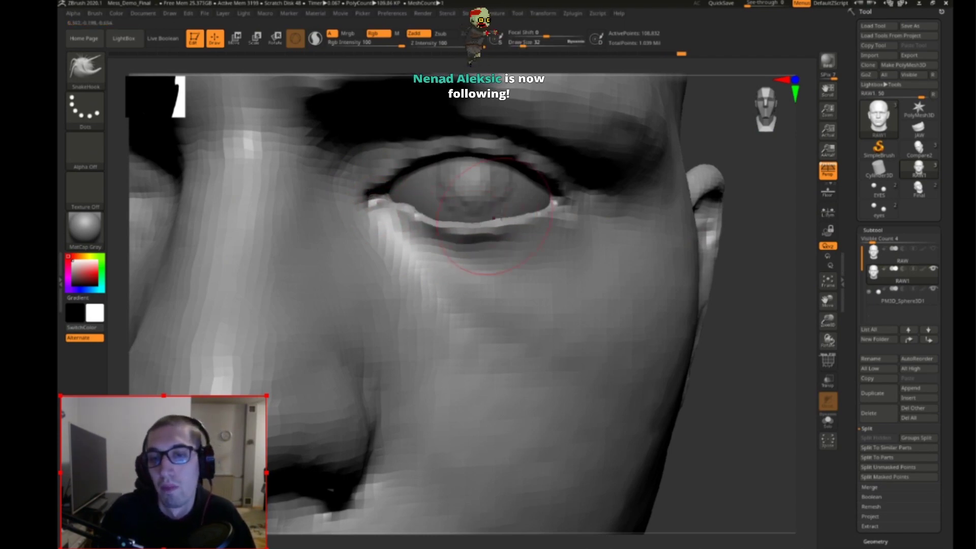
Step: Examine the reshaped left eye against the whole head from front and three-quarter views
{"action": "key", "text": "f"}
{"action": "mouse_move", "coordinate": [667, 332]}
{"action": "left_mouse_down"}
{"action": "mouse_move", "coordinate": [305, 340]}
{"action": "mouse_move", "coordinate": [485, 341]}
{"action": "left_mouse_up"}
{"action": "key", "text": "s"}
{"action": "left_click", "coordinate": [481, 349]}
{"action": "left_click_drag", "start_coordinate": [655, 269], "coordinate": [697, 246], "text": "shift"}
{"action": "left_click_drag", "start_coordinate": [655, 275], "coordinate": [703, 189]}
{"action": "mouse_move", "coordinate": [246, 337]}
{"action": "left_mouse_down"}
{"action": "mouse_move", "coordinate": [280, 398]}
{"action": "mouse_move", "coordinate": [686, 279]}
{"action": "mouse_move", "coordinate": [710, 322]}
{"action": "left_mouse_up"}
{"action": "key", "text": "s"}
{"action": "left_click", "coordinate": [647, 264]}
{"action": "mouse_move", "coordinate": [640, 305]}
{"action": "left_mouse_down", "text": "alt"}
{"action": "mouse_move", "coordinate": [664, 309]}
{"action": "mouse_move", "coordinate": [609, 315]}
{"action": "left_mouse_up", "text": "alt"}
{"action": "key", "text": "s"}
{"action": "left_click", "coordinate": [660, 311]}
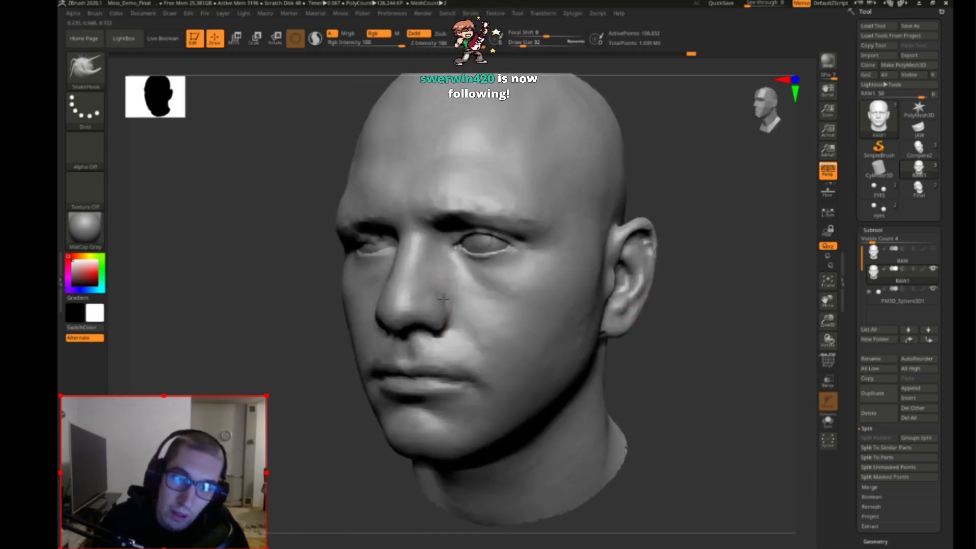
Step: Define the creases around the left nostril wing and under the nose with DamStandard at draw size 32
{"action": "key", "text": "ctrl+shift"}
{"action": "left_click_drag", "start_coordinate": [730, 299], "coordinate": [696, 295]}
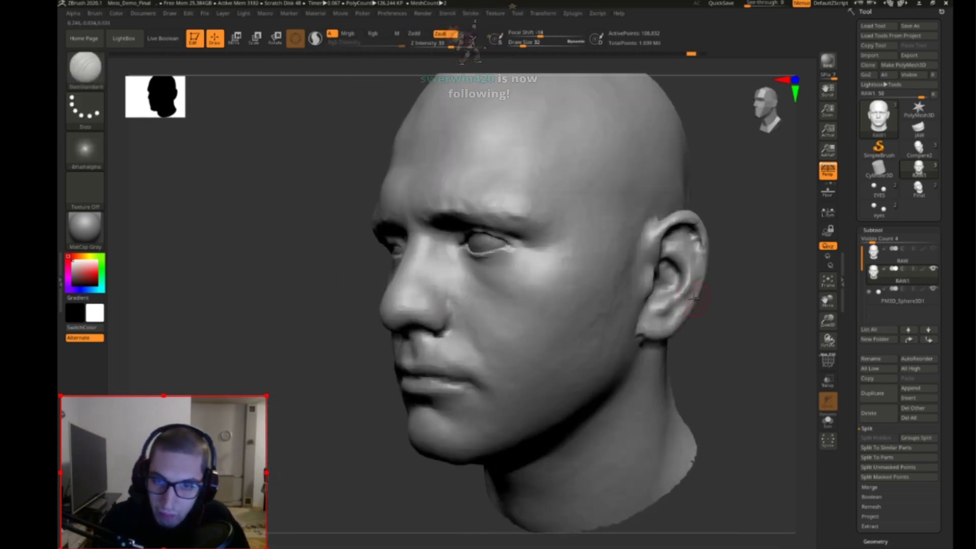
{"action": "left_click", "coordinate": [437, 318], "text": "ctrl+shift"}
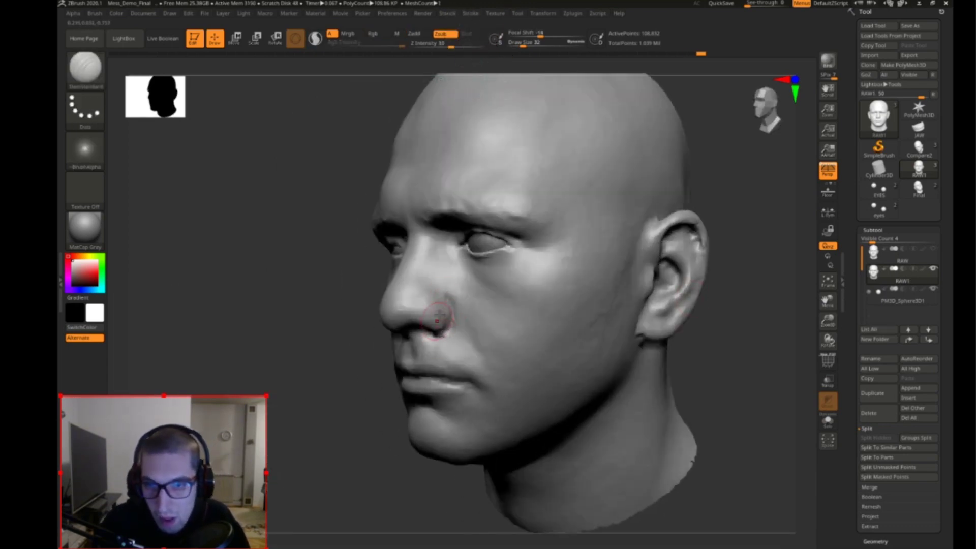
{"action": "left_click", "coordinate": [703, 286], "text": "ctrl+shift"}
{"action": "left_click_drag", "start_coordinate": [703, 285], "coordinate": [629, 254]}
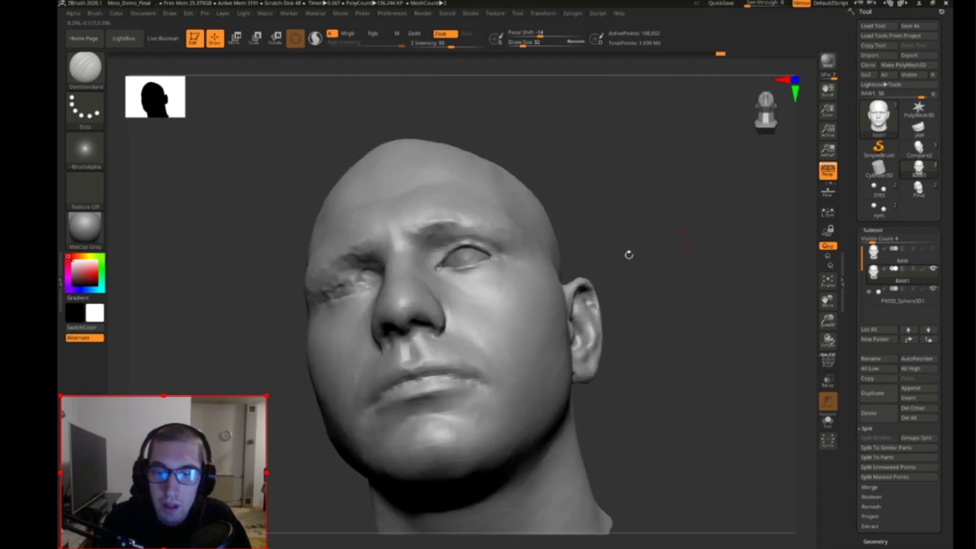
{"action": "left_click_drag", "start_coordinate": [507, 298], "coordinate": [422, 304]}
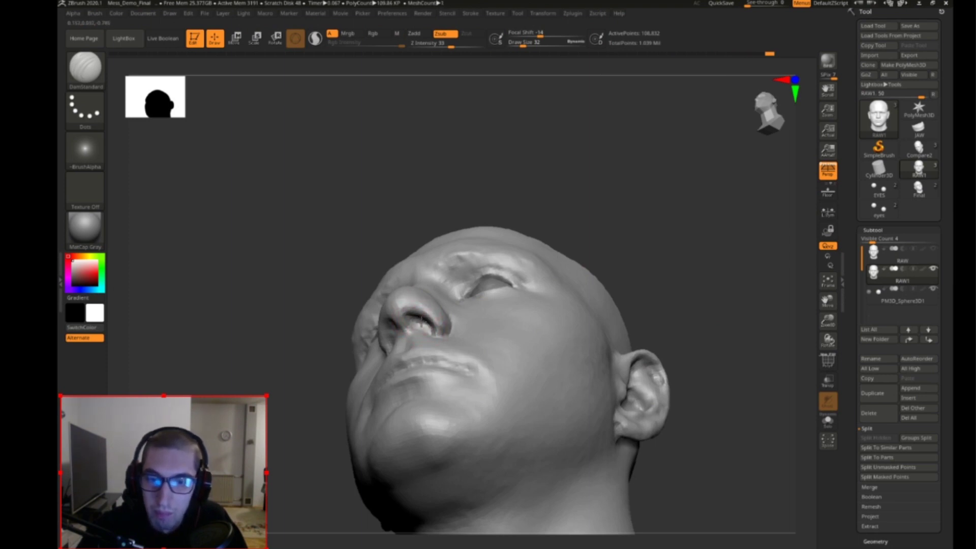
{"action": "mouse_move", "coordinate": [680, 266]}
{"action": "left_mouse_down"}
{"action": "mouse_move", "coordinate": [693, 266]}
{"action": "mouse_move", "coordinate": [691, 283]}
{"action": "mouse_move", "coordinate": [696, 264]}
{"action": "mouse_move", "coordinate": [681, 274]}
{"action": "mouse_move", "coordinate": [649, 359]}
{"action": "left_mouse_up"}
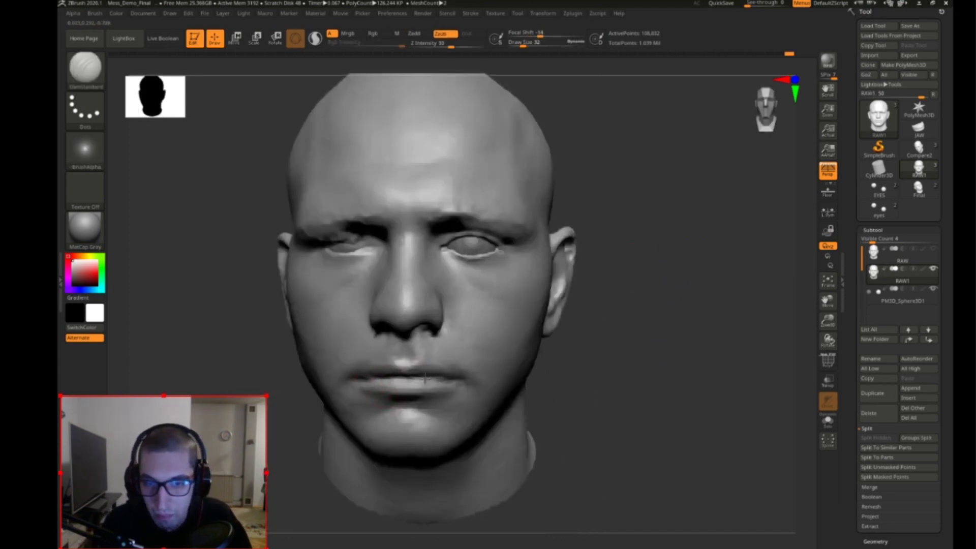
Step: Carve the line between the lips toward the mouth corners with the DamStandard brush
{"action": "mouse_move", "coordinate": [824, 322]}
{"action": "left_mouse_down"}
{"action": "mouse_move", "coordinate": [808, 374]}
{"action": "mouse_move", "coordinate": [783, 350]}
{"action": "left_mouse_up"}
{"action": "left_click_drag", "start_coordinate": [448, 386], "coordinate": [470, 392]}
{"action": "left_click_drag", "start_coordinate": [725, 301], "coordinate": [724, 337]}
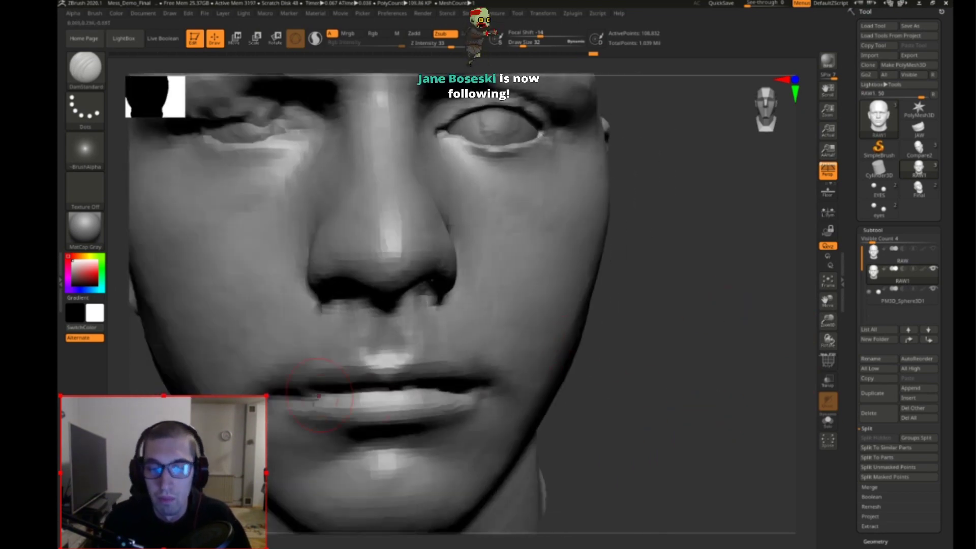
{"action": "left_click_drag", "start_coordinate": [649, 373], "coordinate": [609, 373]}
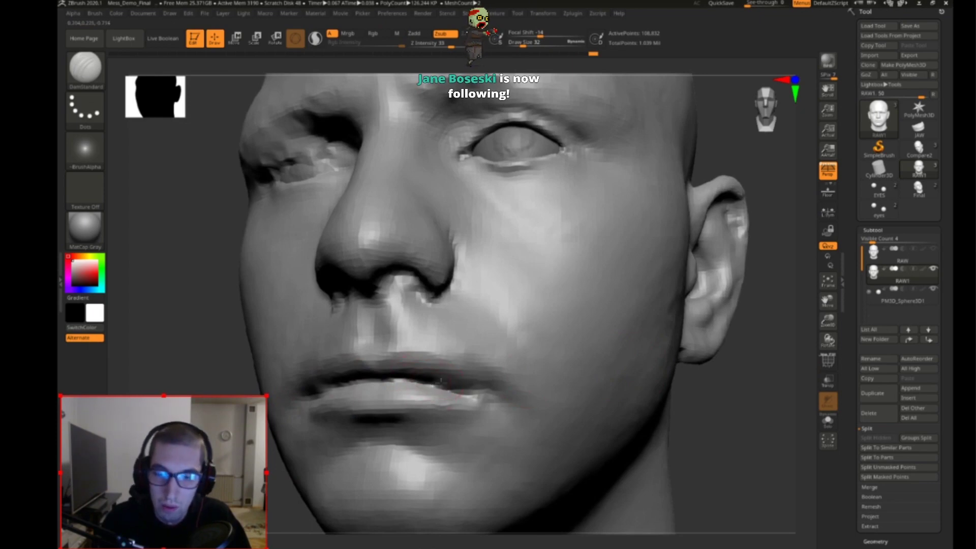
Step: Inspect the original RAW scan's mouth in Solo mode as reference, and reselect the RAW1 head
{"action": "left_click", "coordinate": [874, 251]}
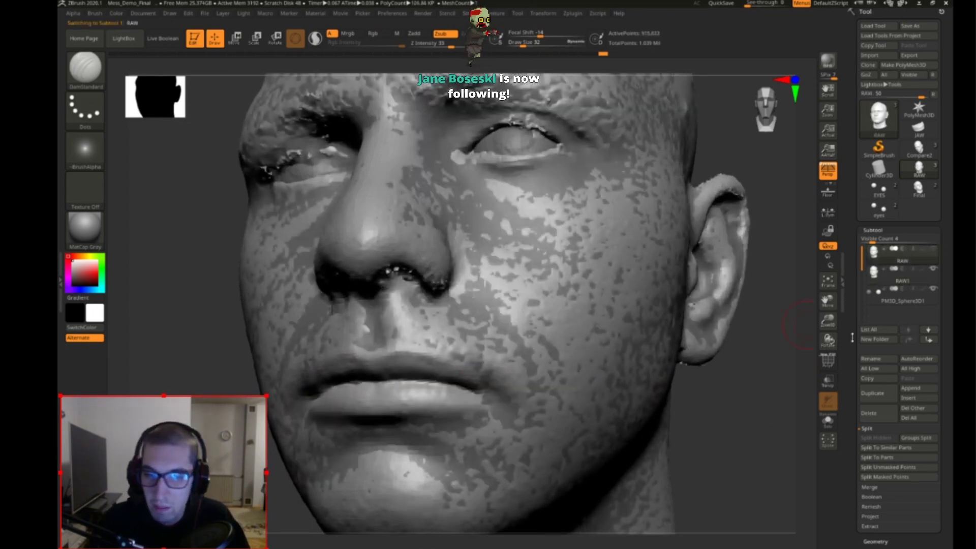
{"action": "left_click", "coordinate": [828, 421]}
{"action": "left_click_drag", "start_coordinate": [719, 429], "coordinate": [576, 438]}
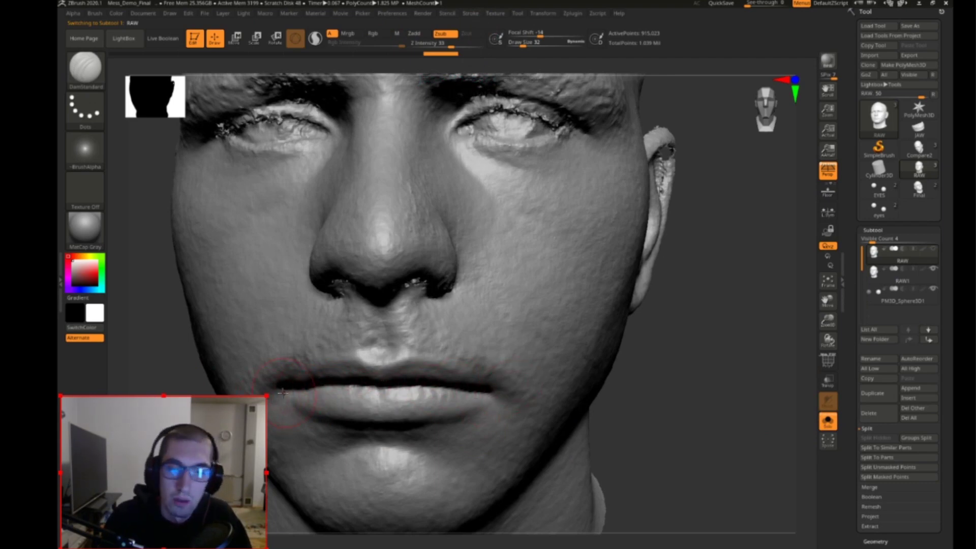
{"action": "left_click_drag", "start_coordinate": [682, 415], "coordinate": [662, 420]}
{"action": "left_click", "coordinate": [875, 272]}
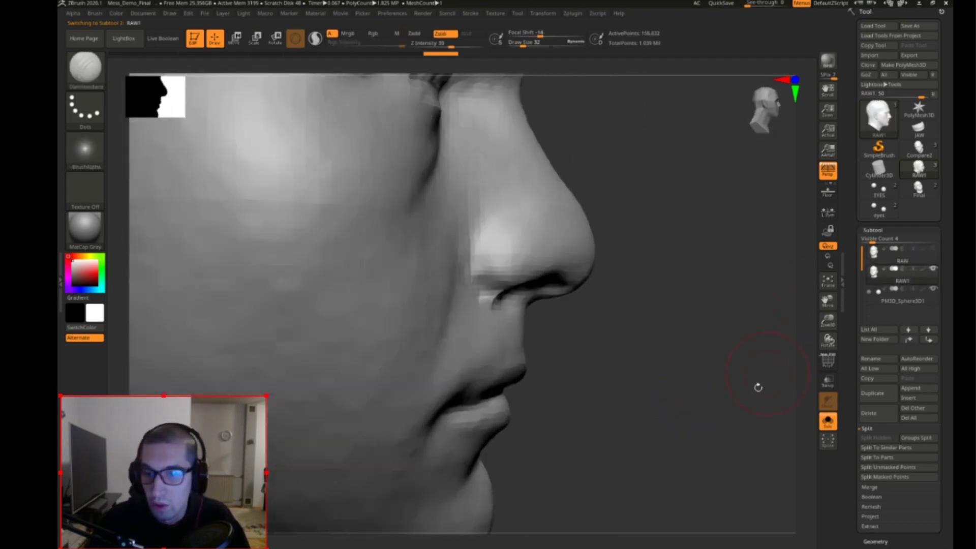
Step: Adjust the lip line and mouth corners of the RAW1 head with the SnakeHook brush
{"action": "left_click_drag", "start_coordinate": [740, 410], "coordinate": [703, 407]}
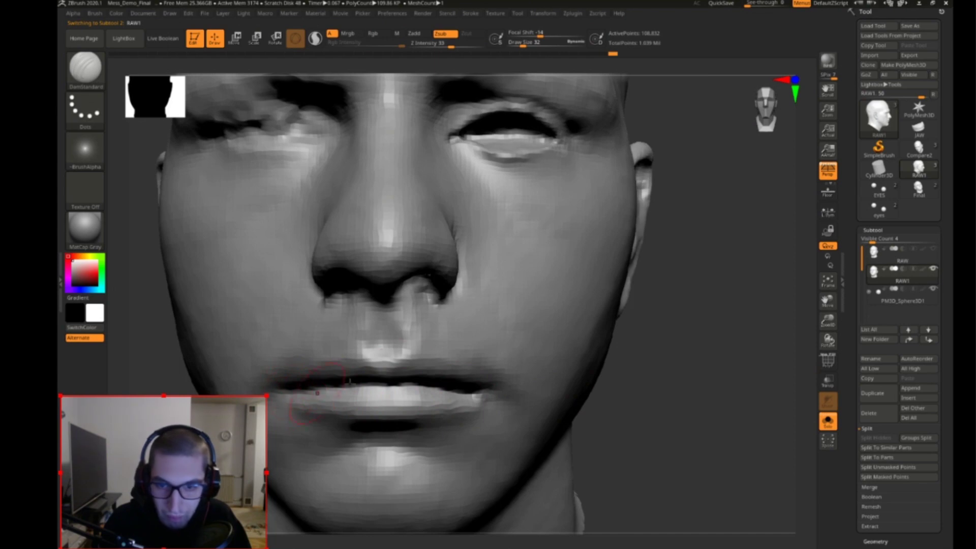
{"action": "left_click_drag", "start_coordinate": [678, 387], "coordinate": [682, 409]}
{"action": "key", "text": "s"}
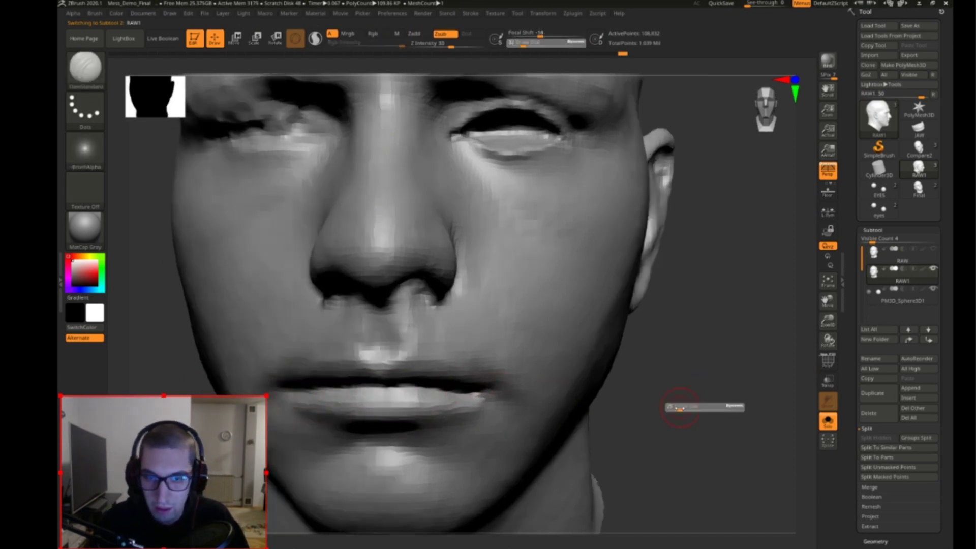
{"action": "key", "text": "b"}
{"action": "key", "text": "s"}
{"action": "key", "text": "h"}
{"action": "key", "text": "s"}
{"action": "left_click_drag", "start_coordinate": [452, 382], "coordinate": [460, 382]}
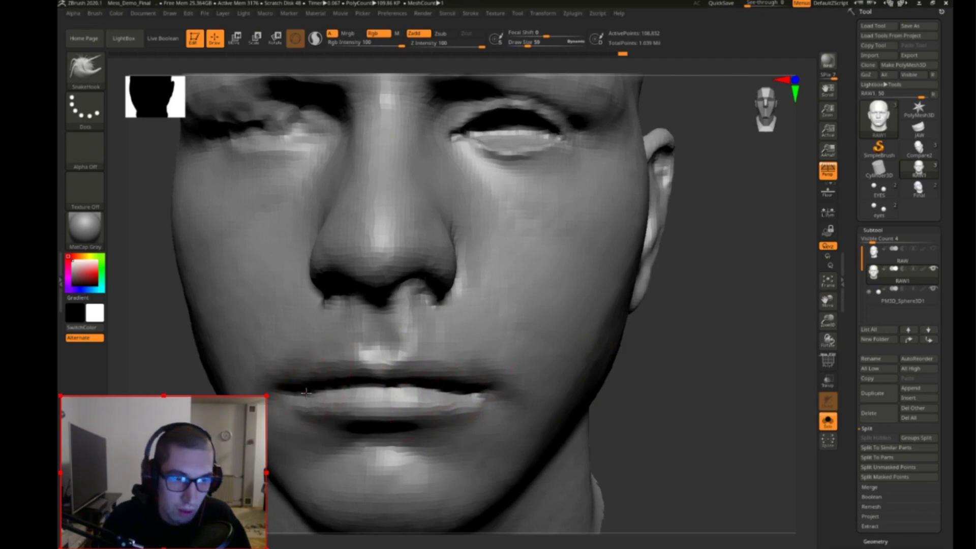
{"action": "mouse_move", "coordinate": [730, 345]}
{"action": "left_mouse_down"}
{"action": "mouse_move", "coordinate": [698, 374]}
{"action": "mouse_move", "coordinate": [671, 375]}
{"action": "mouse_move", "coordinate": [684, 389]}
{"action": "mouse_move", "coordinate": [707, 353]}
{"action": "mouse_move", "coordinate": [653, 327]}
{"action": "left_mouse_up"}
{"action": "key", "text": "s"}
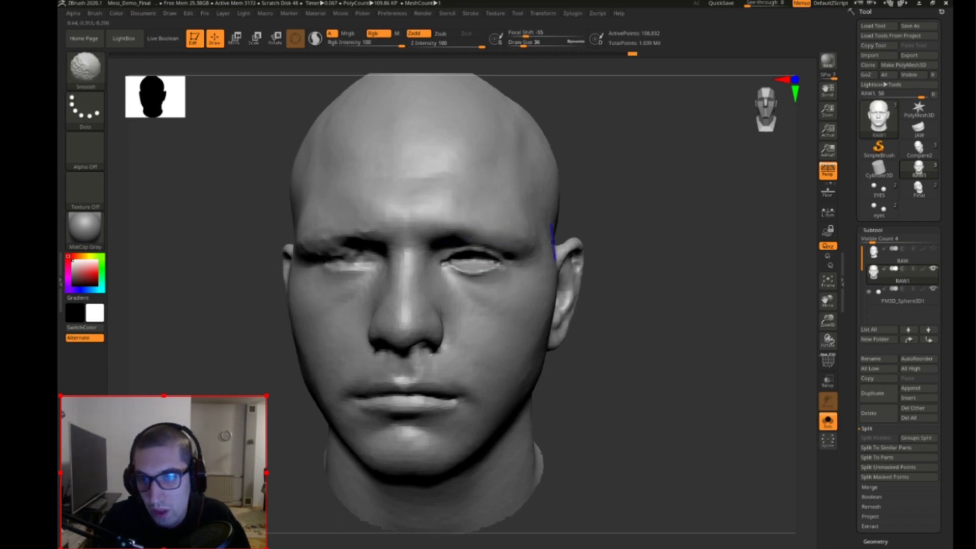
Step: Turn off Solo and touch up the left eye's lids with the DamStandard brush at a smaller draw size
{"action": "key", "text": "b"}
{"action": "key", "text": "d"}
{"action": "key", "text": "s"}
{"action": "left_click_drag", "start_coordinate": [673, 263], "coordinate": [681, 244]}
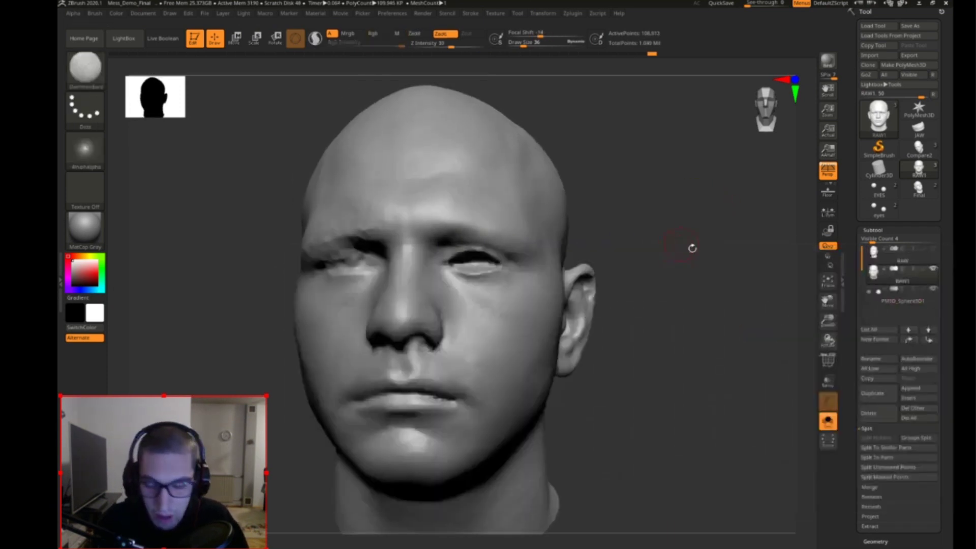
{"action": "left_click", "coordinate": [827, 421]}
{"action": "key", "text": "s"}
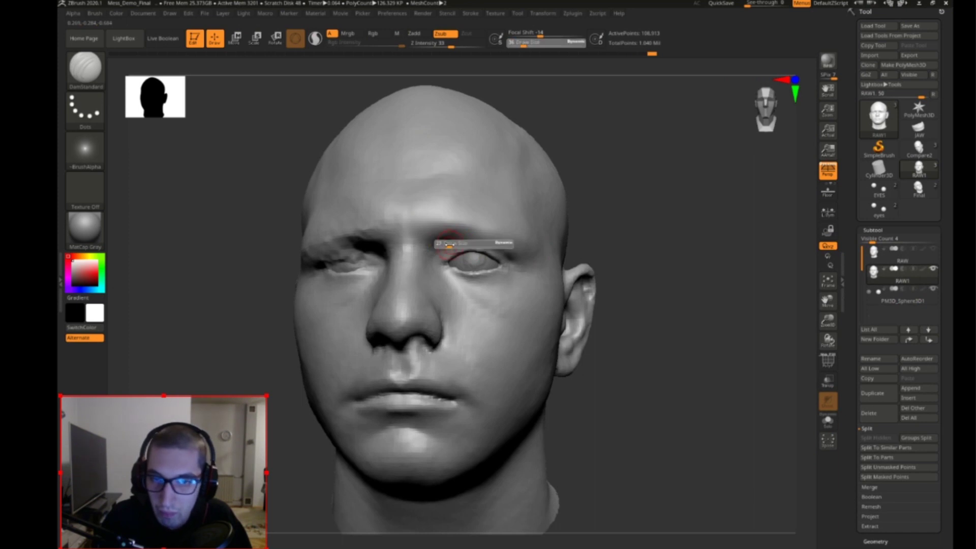
{"action": "left_click", "coordinate": [447, 245]}
{"action": "left_click_drag", "start_coordinate": [511, 266], "coordinate": [514, 268]}
{"action": "mouse_move", "coordinate": [709, 287]}
{"action": "left_mouse_down"}
{"action": "mouse_move", "coordinate": [721, 281]}
{"action": "mouse_move", "coordinate": [693, 315]}
{"action": "left_mouse_up"}
Step: Build up and smooth the lips and mouth corners with the Standard brush at draw size 21
{"action": "key", "text": "b"}
{"action": "left_click", "coordinate": [681, 311]}
{"action": "key", "text": "s"}
{"action": "left_click", "coordinate": [397, 382]}
{"action": "key", "text": "s"}
{"action": "left_click", "coordinate": [429, 384]}
{"action": "right_click_drag", "start_coordinate": [484, 404], "coordinate": [424, 370]}
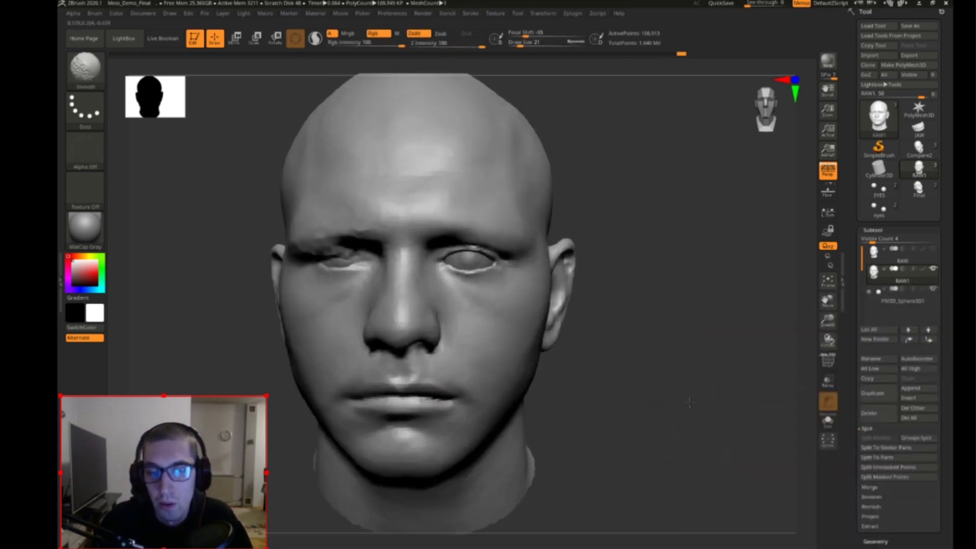
{"action": "right_click_drag", "start_coordinate": [635, 331], "coordinate": [663, 346]}
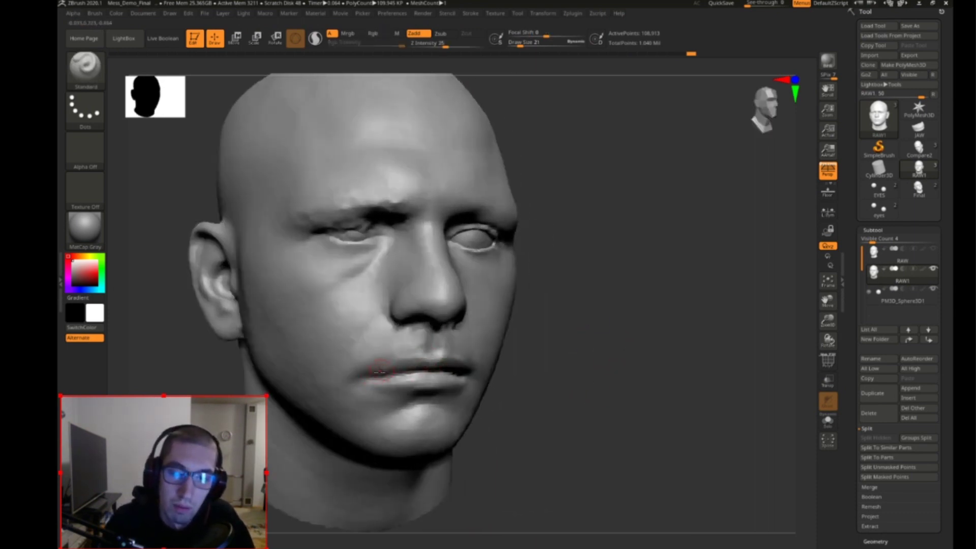
{"action": "left_click_drag", "start_coordinate": [411, 358], "coordinate": [413, 359]}
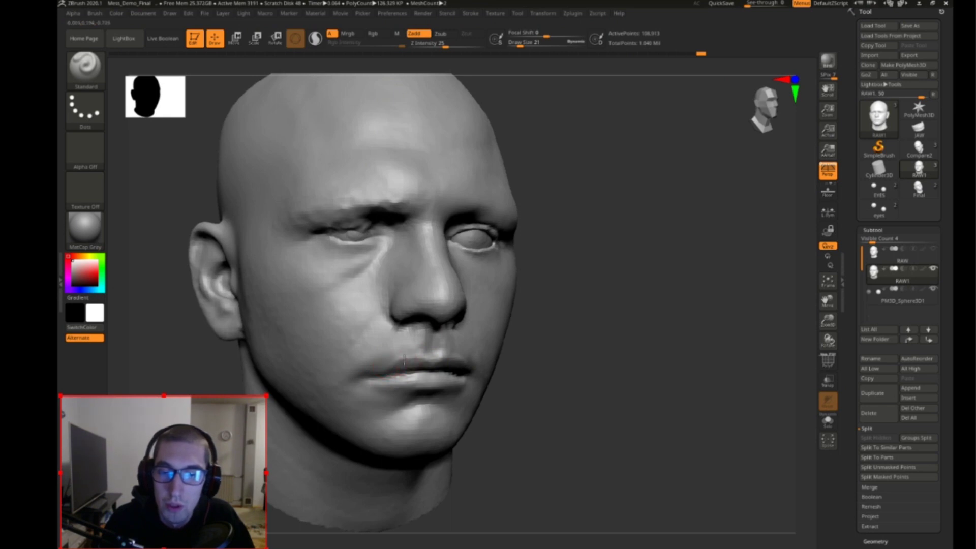
{"action": "right_click_drag", "start_coordinate": [556, 339], "coordinate": [568, 339]}
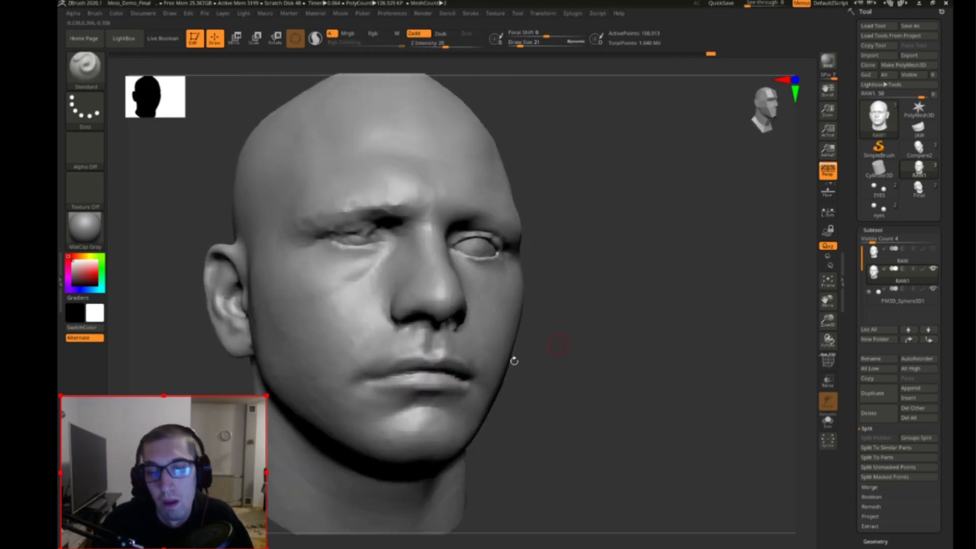
{"action": "right_click_drag", "start_coordinate": [454, 389], "coordinate": [513, 392]}
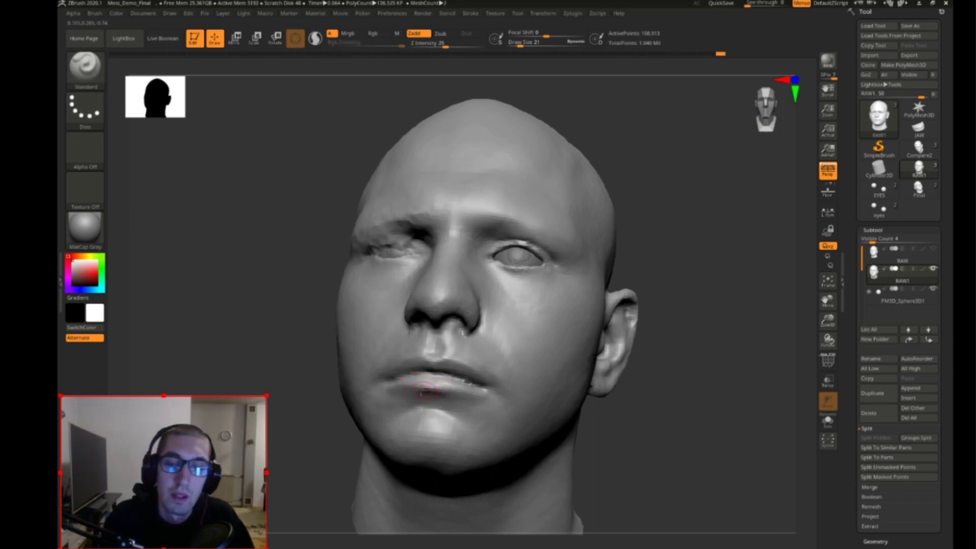
Step: Sharpen the inner folds and rim of the left ear with DamStandard at draw size 15
{"action": "mouse_move", "coordinate": [681, 353]}
{"action": "left_mouse_down"}
{"action": "mouse_move", "coordinate": [725, 391]}
{"action": "mouse_move", "coordinate": [704, 335]}
{"action": "mouse_move", "coordinate": [730, 360]}
{"action": "mouse_move", "coordinate": [624, 352]}
{"action": "mouse_move", "coordinate": [675, 311]}
{"action": "mouse_move", "coordinate": [610, 335]}
{"action": "mouse_move", "coordinate": [617, 328]}
{"action": "left_mouse_up"}
{"action": "key", "text": "s"}
{"action": "key", "text": "b"}
{"action": "key", "text": "d"}
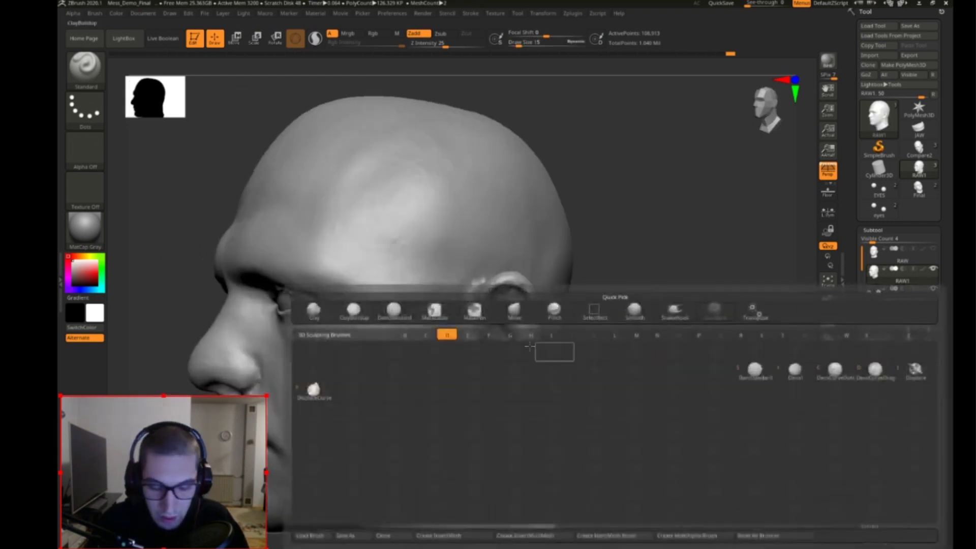
{"action": "key", "text": "s"}
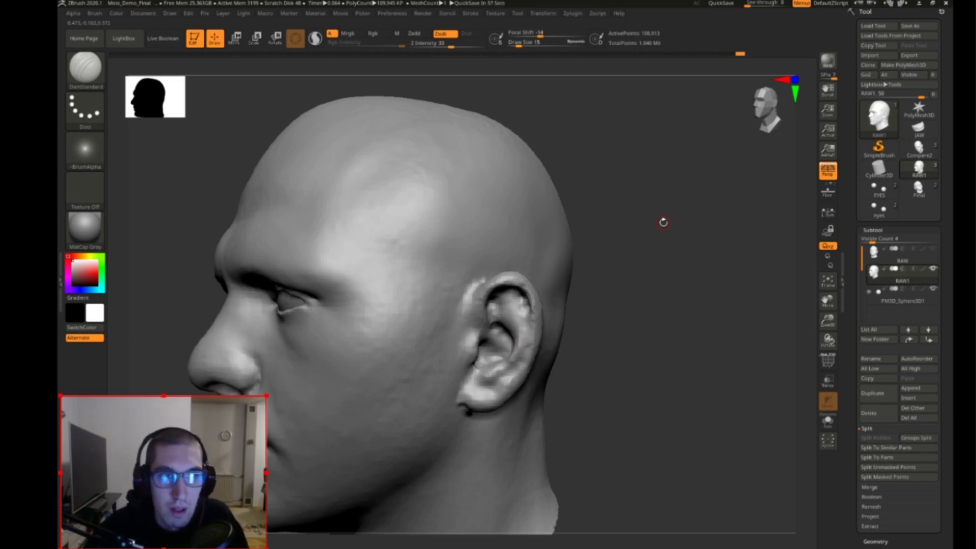
{"action": "left_click_drag", "start_coordinate": [666, 314], "coordinate": [532, 287]}
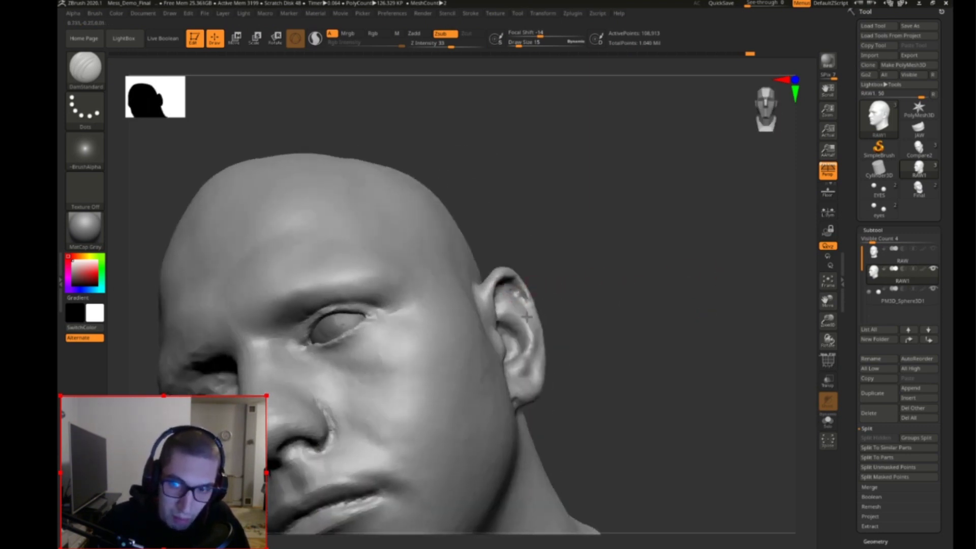
{"action": "mouse_move", "coordinate": [536, 325]}
{"action": "right_mouse_down"}
{"action": "mouse_move", "coordinate": [540, 298]}
{"action": "mouse_move", "coordinate": [549, 325]}
{"action": "mouse_move", "coordinate": [566, 333]}
{"action": "mouse_move", "coordinate": [681, 308]}
{"action": "mouse_move", "coordinate": [518, 299]}
{"action": "mouse_move", "coordinate": [571, 336]}
{"action": "right_mouse_up"}
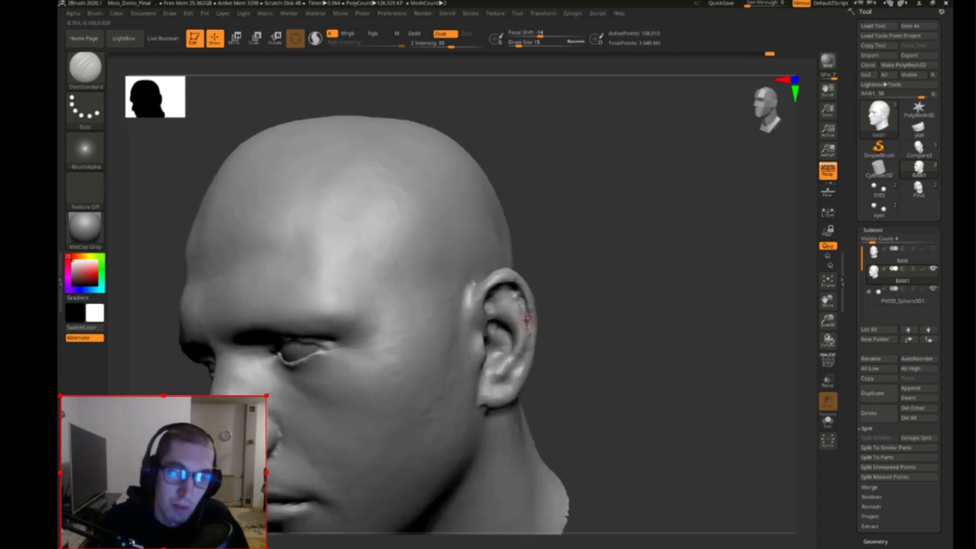
{"action": "mouse_move", "coordinate": [651, 321]}
{"action": "right_mouse_down"}
{"action": "mouse_move", "coordinate": [498, 353]}
{"action": "mouse_move", "coordinate": [538, 325]}
{"action": "mouse_move", "coordinate": [491, 293]}
{"action": "right_mouse_up"}
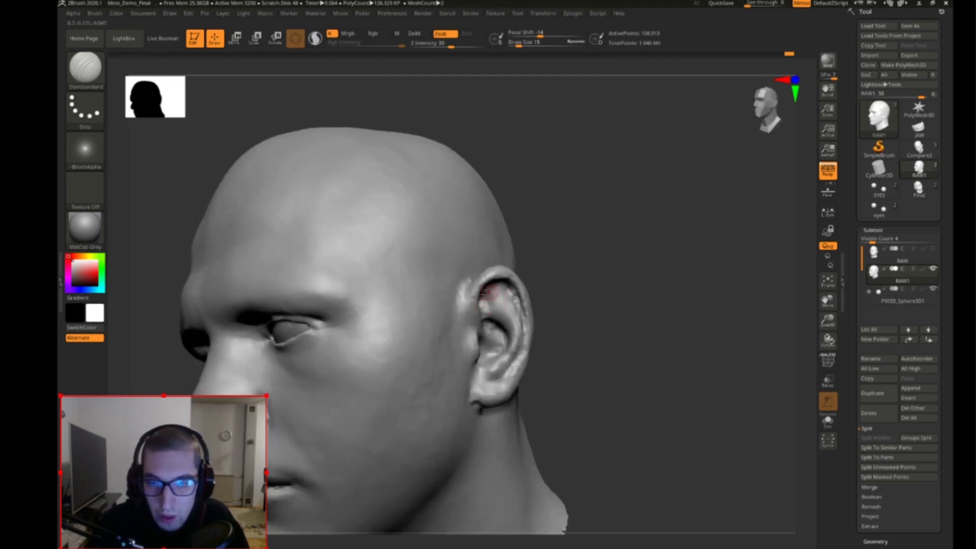
Step: Define the creases where the left earlobe and upper ear meet the head, raising the DamStandard draw size to 34
{"action": "mouse_move", "coordinate": [517, 370]}
{"action": "right_mouse_down"}
{"action": "mouse_move", "coordinate": [508, 317]}
{"action": "mouse_move", "coordinate": [521, 405]}
{"action": "mouse_move", "coordinate": [543, 420]}
{"action": "right_mouse_up"}
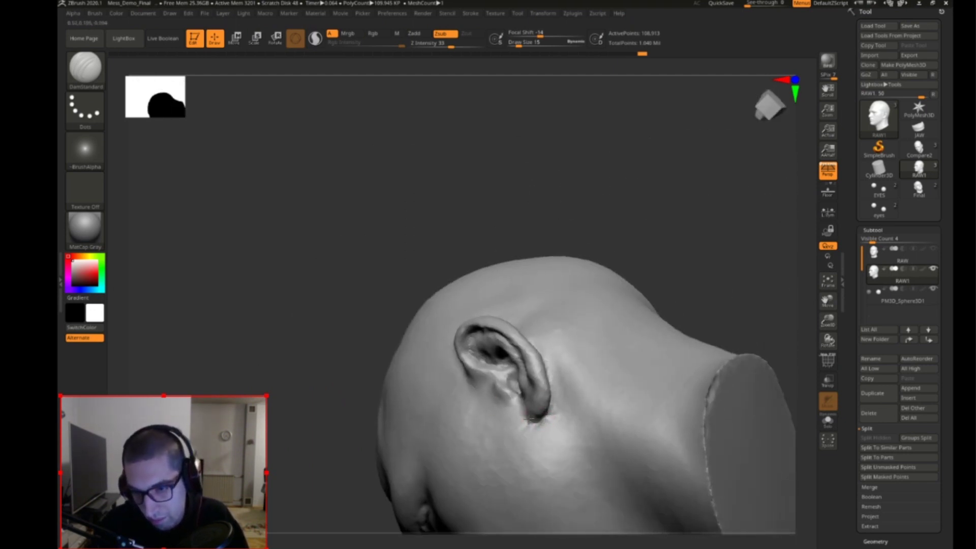
{"action": "mouse_move", "coordinate": [623, 305]}
{"action": "right_mouse_down"}
{"action": "mouse_move", "coordinate": [575, 345]}
{"action": "mouse_move", "coordinate": [486, 319]}
{"action": "right_mouse_up"}
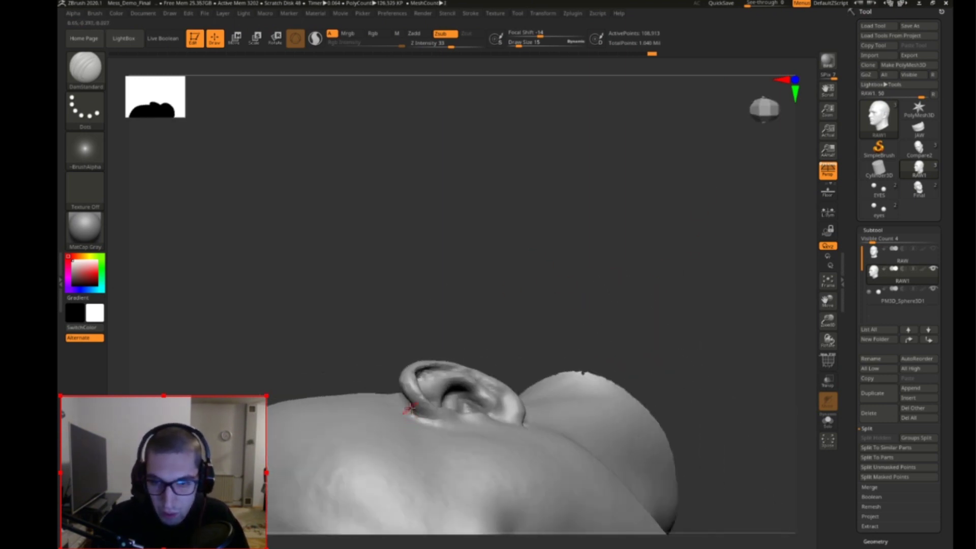
{"action": "mouse_move", "coordinate": [489, 252]}
{"action": "right_mouse_down"}
{"action": "mouse_move", "coordinate": [472, 265]}
{"action": "mouse_move", "coordinate": [569, 313]}
{"action": "mouse_move", "coordinate": [534, 315]}
{"action": "mouse_move", "coordinate": [431, 403]}
{"action": "right_mouse_up"}
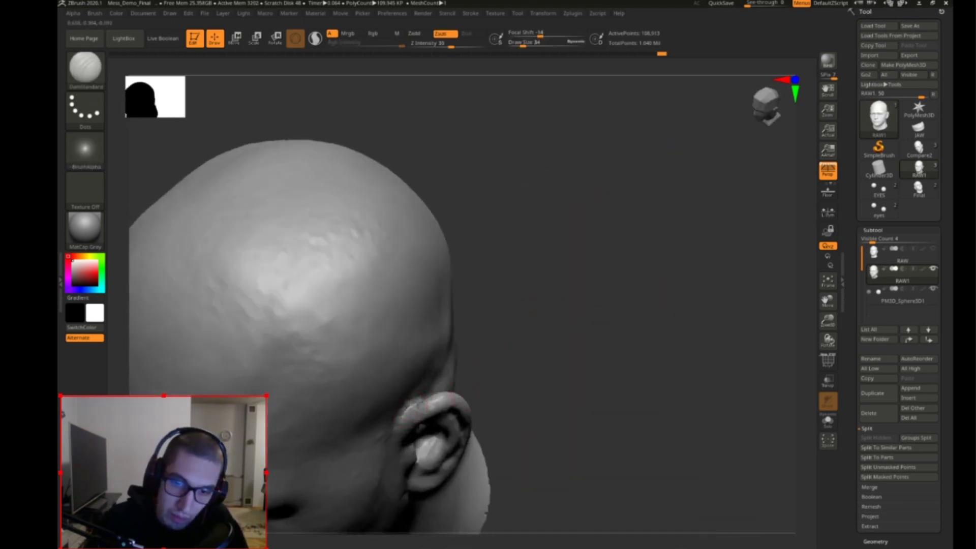
{"action": "right_click_drag", "start_coordinate": [596, 269], "coordinate": [601, 331]}
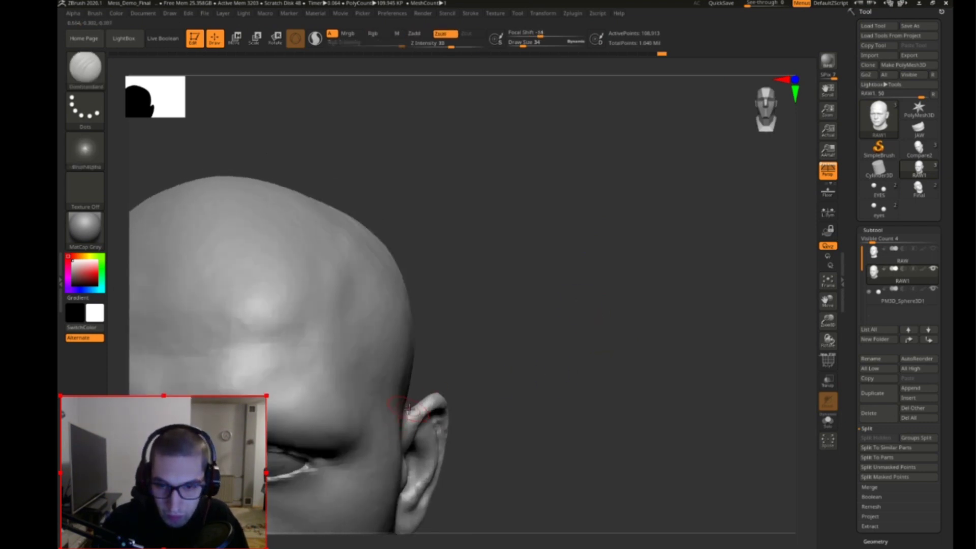
{"action": "right_click_drag", "start_coordinate": [581, 364], "coordinate": [590, 388], "text": "shift"}
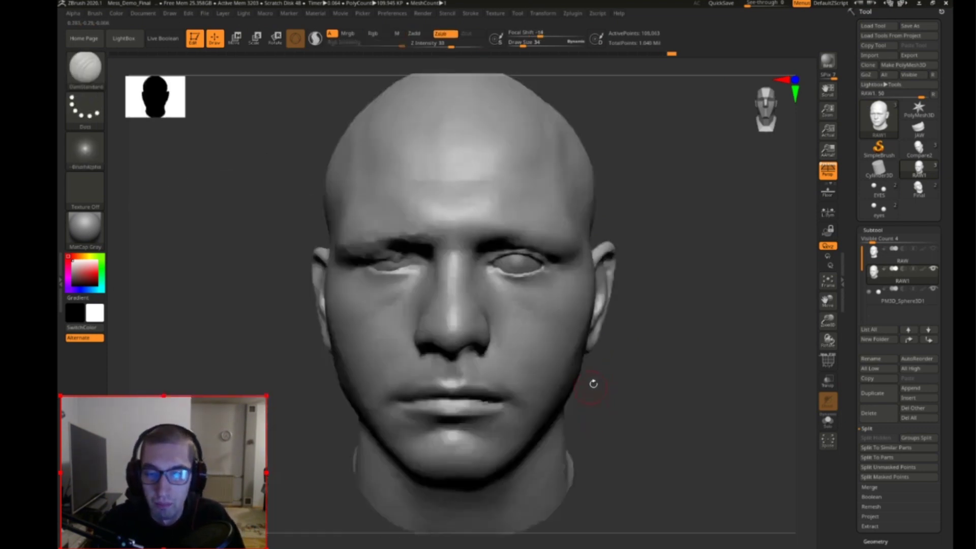
Step: Switch to the ClayBuildup brush and set the model's display colour back to white
{"action": "mouse_move", "coordinate": [677, 366]}
{"action": "right_mouse_down"}
{"action": "mouse_move", "coordinate": [655, 353]}
{"action": "mouse_move", "coordinate": [679, 333]}
{"action": "mouse_move", "coordinate": [677, 348]}
{"action": "mouse_move", "coordinate": [659, 236]}
{"action": "mouse_move", "coordinate": [620, 254]}
{"action": "right_mouse_up"}
{"action": "key", "text": "s"}
{"action": "key", "text": "b"}
{"action": "key", "text": "c"}
{"action": "key", "text": "b"}
{"action": "key", "text": "s"}
{"action": "key", "text": "c"}
{"action": "key", "text": "b"}
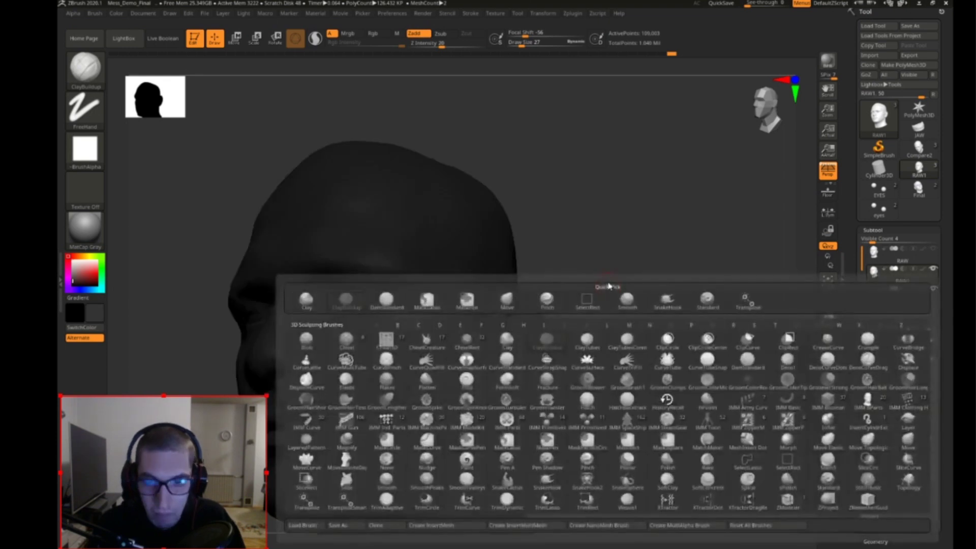
{"action": "left_click", "coordinate": [76, 265]}
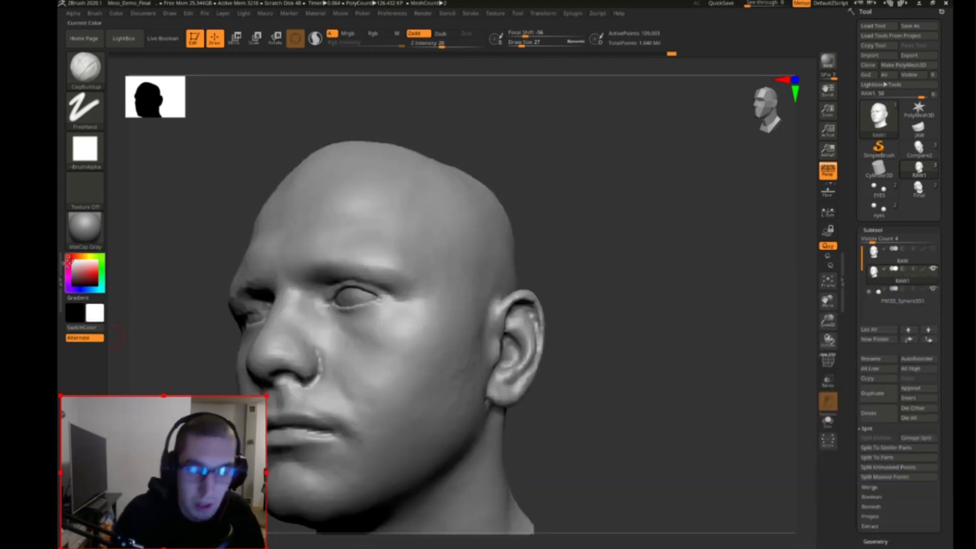
{"action": "key", "text": "c"}
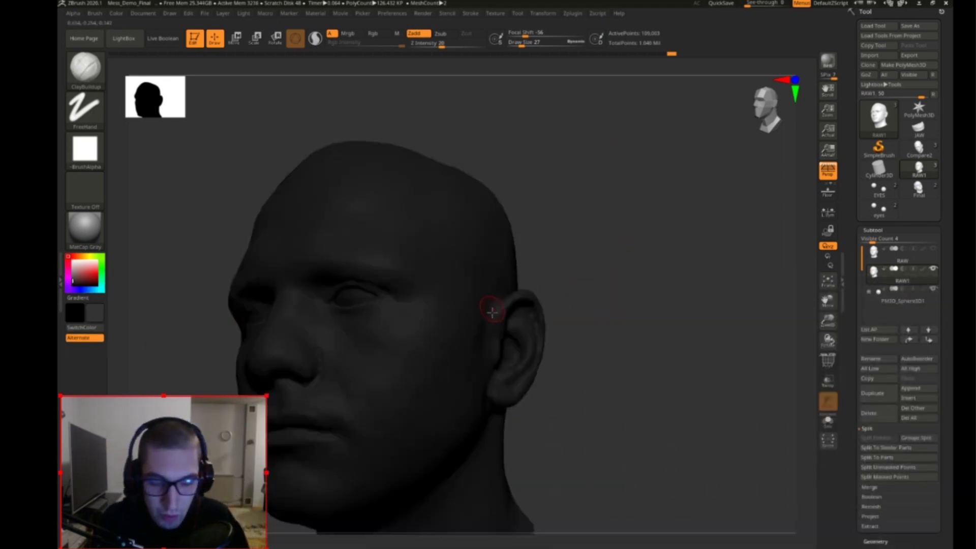
{"action": "left_click", "coordinate": [72, 261]}
Step: Build up the lower lid rim and corners of the left eye with ClayBuildup at draw size 7
{"action": "left_click_drag", "start_coordinate": [635, 298], "coordinate": [754, 336]}
{"action": "left_click_drag", "start_coordinate": [662, 243], "coordinate": [655, 243]}
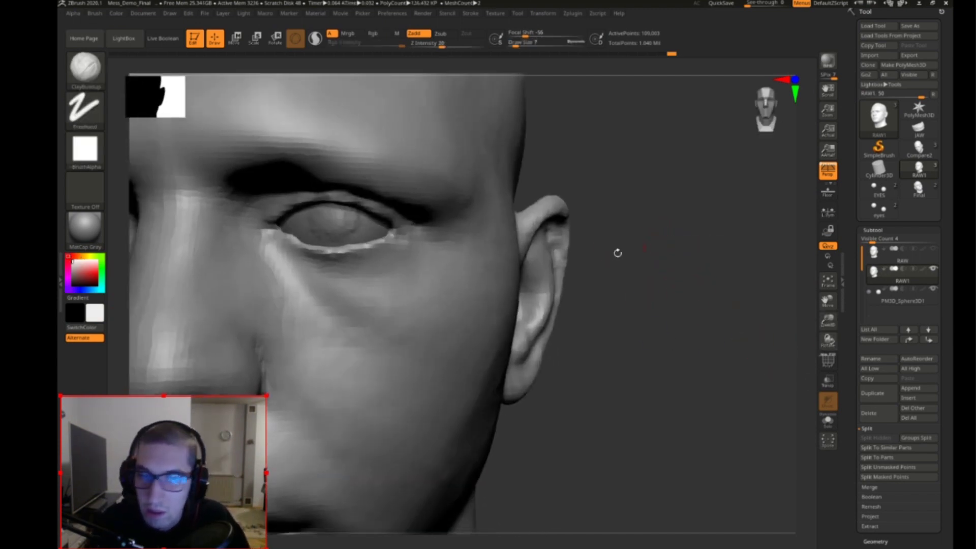
{"action": "mouse_move", "coordinate": [297, 246]}
{"action": "left_mouse_down"}
{"action": "mouse_move", "coordinate": [284, 243]}
{"action": "mouse_move", "coordinate": [340, 252]}
{"action": "mouse_move", "coordinate": [378, 244]}
{"action": "mouse_move", "coordinate": [330, 258]}
{"action": "mouse_move", "coordinate": [394, 245]}
{"action": "left_mouse_up"}
{"action": "mouse_move", "coordinate": [701, 183]}
{"action": "left_mouse_down"}
{"action": "mouse_move", "coordinate": [653, 224]}
{"action": "mouse_move", "coordinate": [662, 184]}
{"action": "mouse_move", "coordinate": [658, 219]}
{"action": "left_mouse_up"}
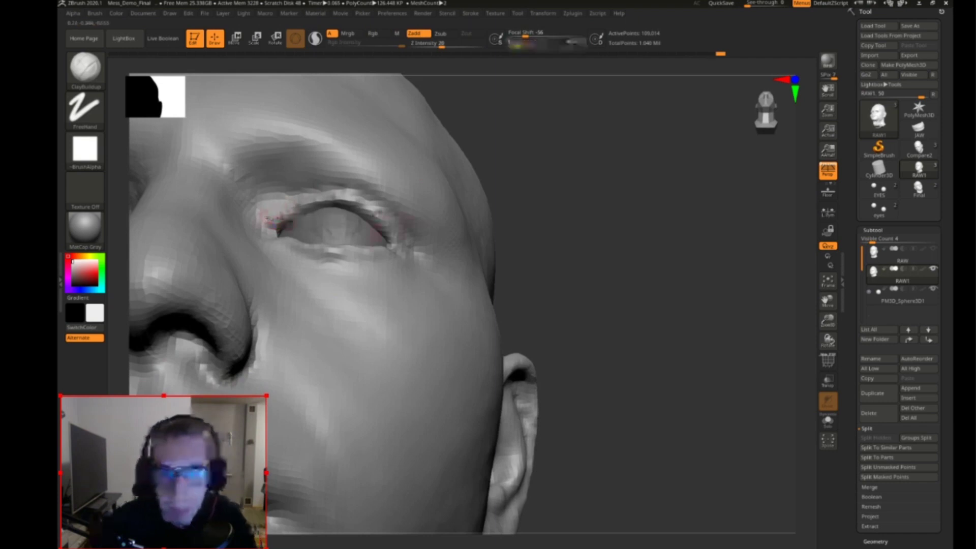
{"action": "left_click_drag", "start_coordinate": [637, 245], "coordinate": [540, 268]}
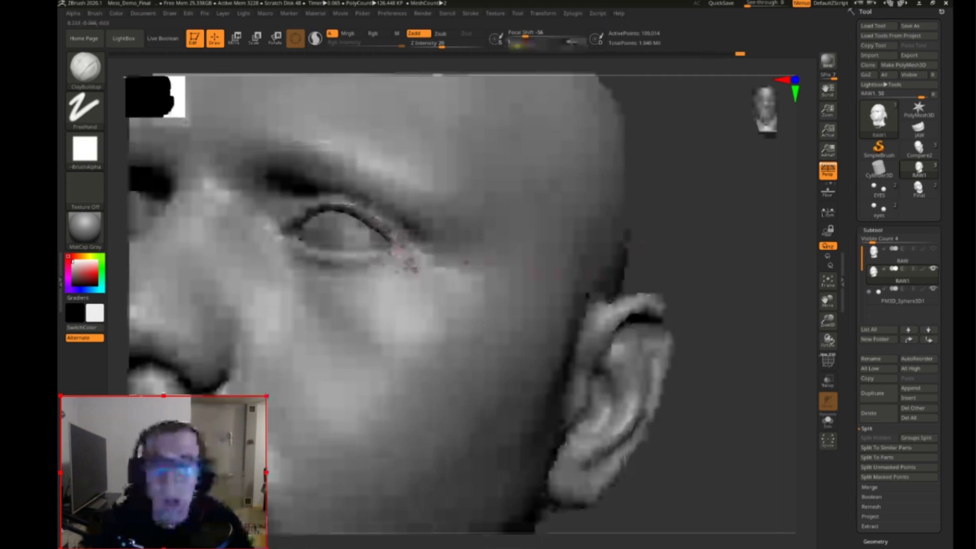
Step: Refine the outer corner of the left eye with the DamStandard brush
{"action": "key", "text": "b"}
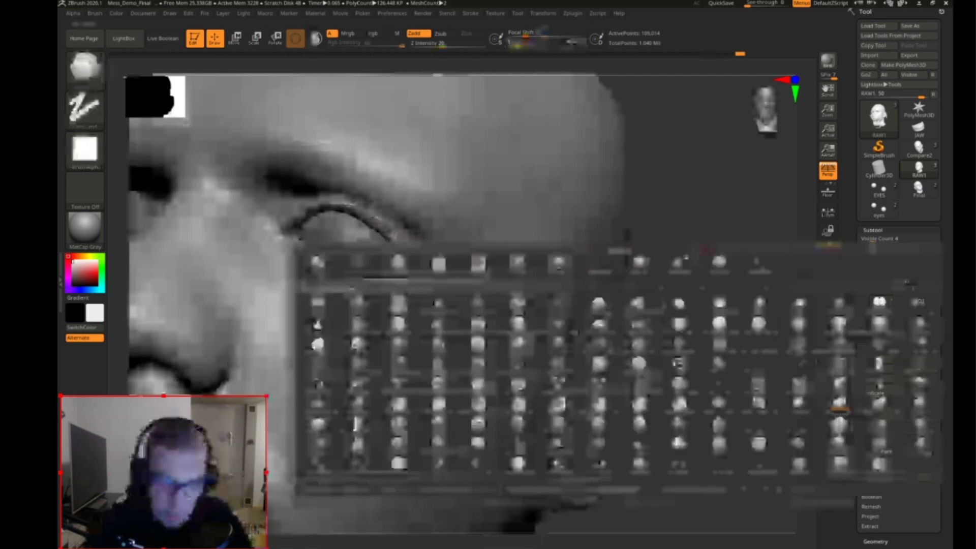
{"action": "key", "text": "d"}
{"action": "key", "text": "s"}
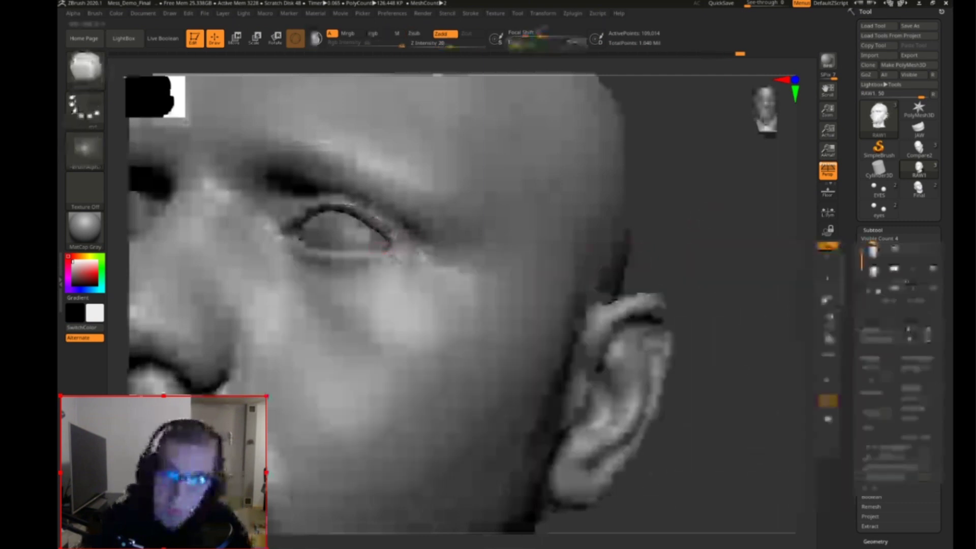
{"action": "left_click_drag", "start_coordinate": [670, 206], "coordinate": [697, 238]}
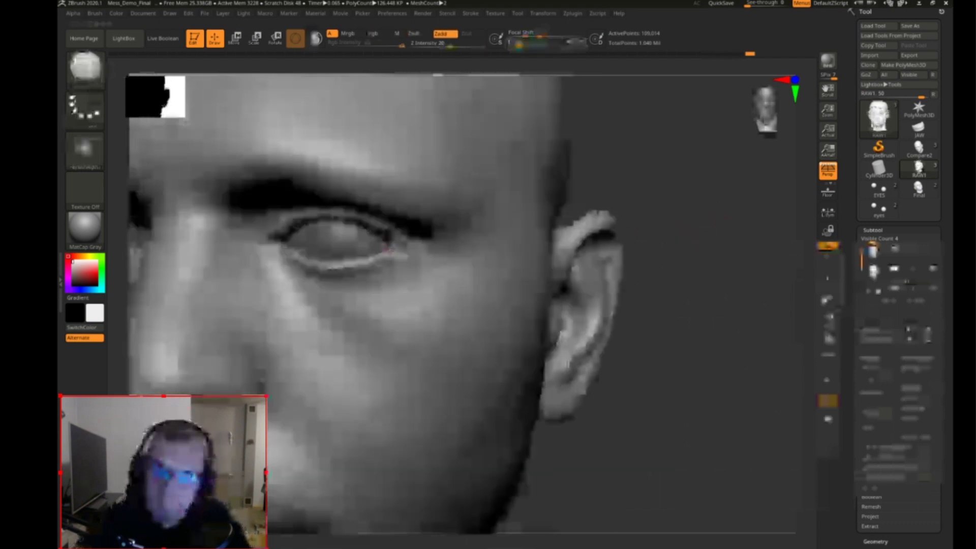
Step: Adjust the outer part of the left eye's upper lid with the Move brush
{"action": "key", "text": "b"}
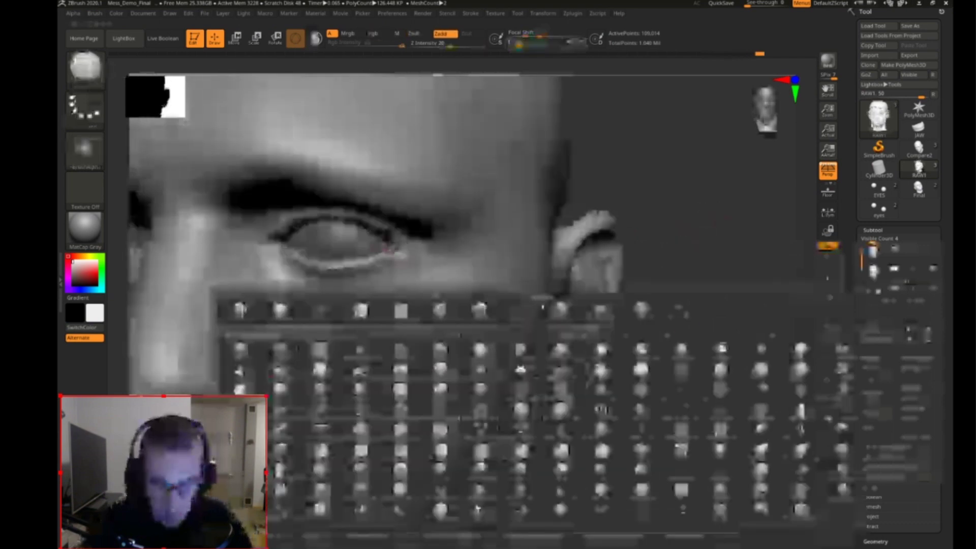
{"action": "key", "text": "m"}
{"action": "key", "text": "v"}
{"action": "key", "text": "s"}
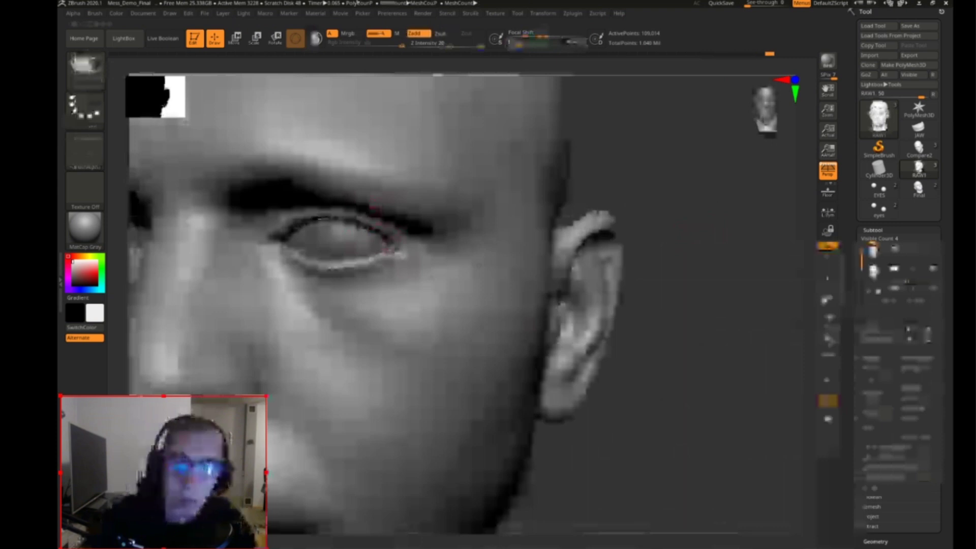
{"action": "key", "text": "f"}
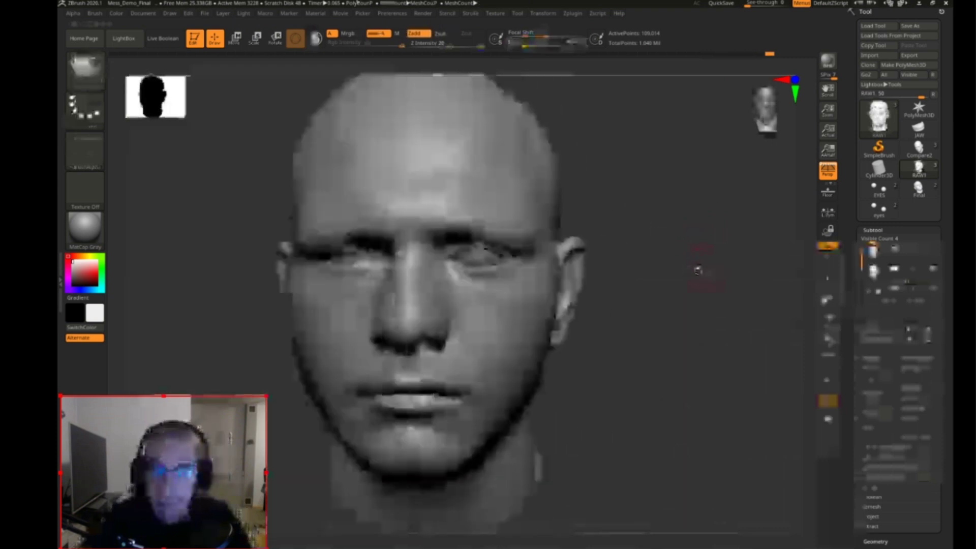
{"action": "left_click_drag", "start_coordinate": [736, 243], "coordinate": [691, 239]}
{"action": "left_click_drag", "start_coordinate": [734, 216], "coordinate": [726, 319]}
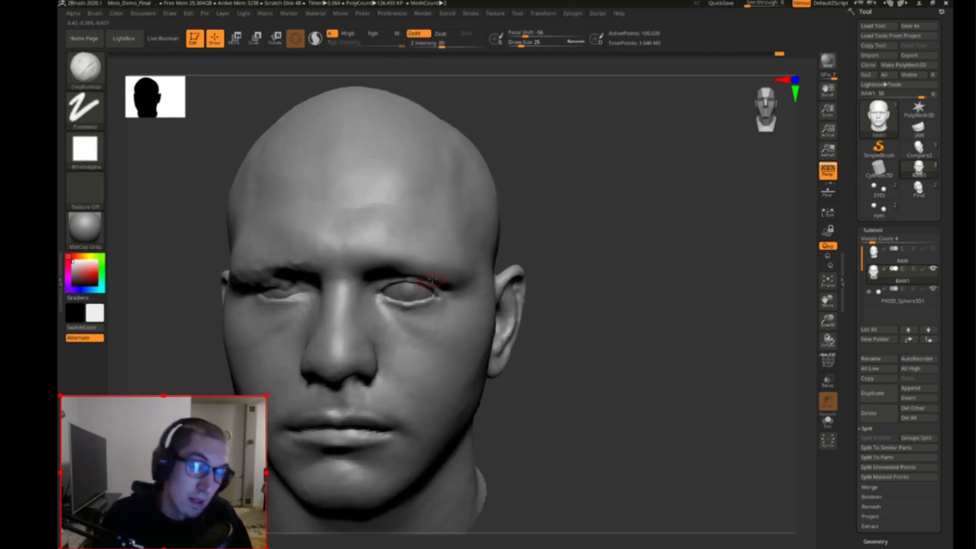
Step: Work the crease beside the left nostril with the DamStandard brush at draw size 25
{"action": "right_click_drag", "start_coordinate": [411, 282], "coordinate": [561, 294]}
{"action": "left_click_drag", "start_coordinate": [716, 214], "coordinate": [653, 208]}
{"action": "left_click_drag", "start_coordinate": [610, 292], "coordinate": [630, 279], "text": "alt"}
{"action": "mouse_move", "coordinate": [646, 328]}
{"action": "left_mouse_down"}
{"action": "mouse_move", "coordinate": [634, 305]}
{"action": "mouse_move", "coordinate": [645, 344]}
{"action": "left_mouse_up"}
{"action": "key", "text": "b"}
{"action": "key", "text": "d"}
{"action": "key", "text": "s"}
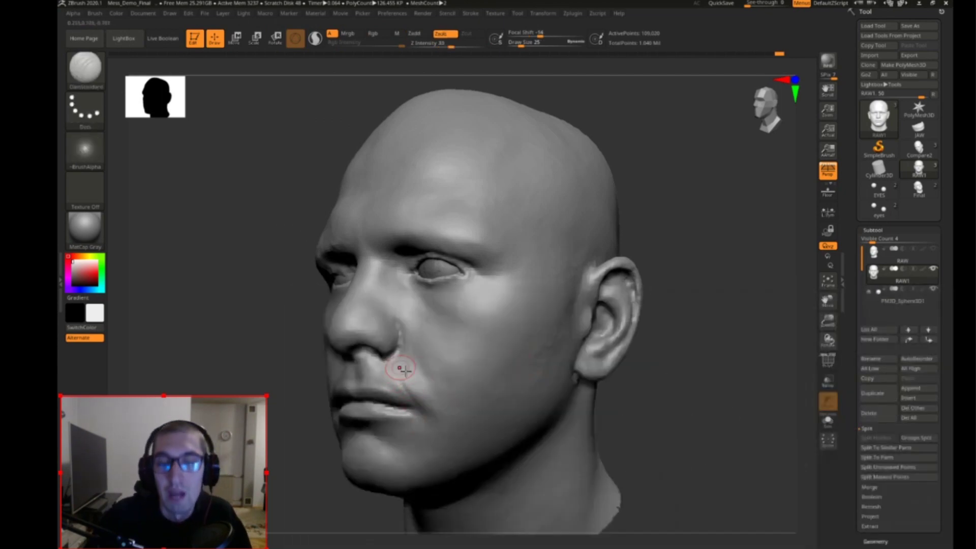
{"action": "left_click_drag", "start_coordinate": [721, 434], "coordinate": [752, 440], "text": "shift"}
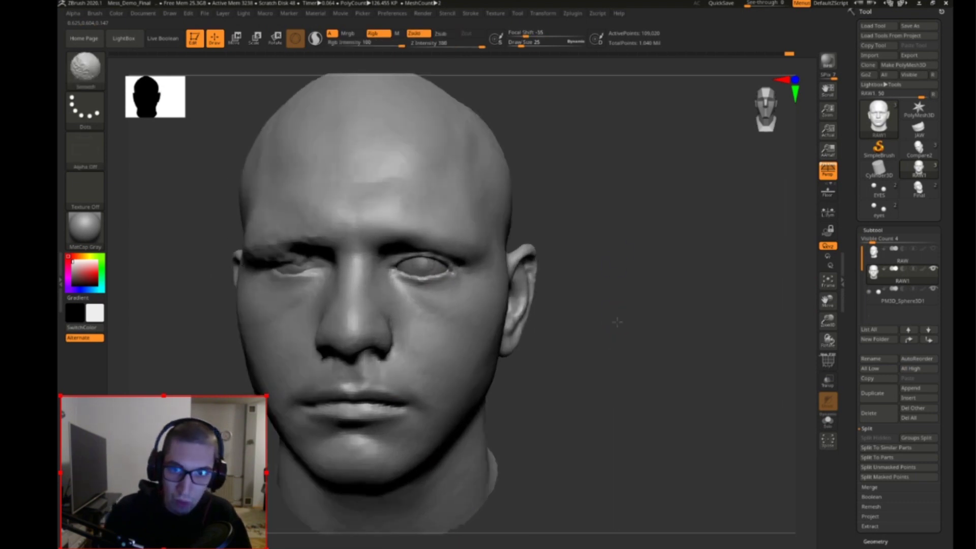
Step: Carve the left nasolabial fold from the nostril wing toward the mouth corner with DamStandard at draw size 25
{"action": "left_click_drag", "start_coordinate": [601, 250], "coordinate": [691, 261], "text": "alt"}
{"action": "left_click_drag", "start_coordinate": [692, 261], "coordinate": [777, 249]}
{"action": "mouse_move", "coordinate": [708, 290]}
{"action": "left_mouse_down"}
{"action": "mouse_move", "coordinate": [671, 306]}
{"action": "mouse_move", "coordinate": [608, 293]}
{"action": "mouse_move", "coordinate": [611, 322]}
{"action": "left_mouse_up"}
{"action": "left_click_drag", "start_coordinate": [534, 389], "coordinate": [530, 375]}
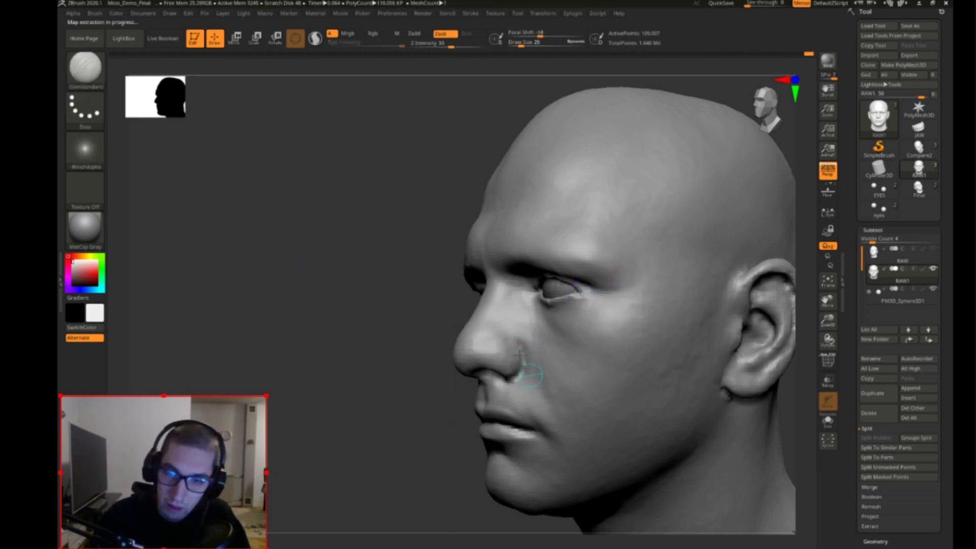
{"action": "mouse_move", "coordinate": [329, 270]}
{"action": "left_mouse_down"}
{"action": "mouse_move", "coordinate": [355, 327]}
{"action": "mouse_move", "coordinate": [451, 364]}
{"action": "left_mouse_up"}
{"action": "key", "text": "b"}
{"action": "key", "text": "d"}
{"action": "key", "text": "s"}
{"action": "left_click_drag", "start_coordinate": [525, 358], "coordinate": [542, 401]}
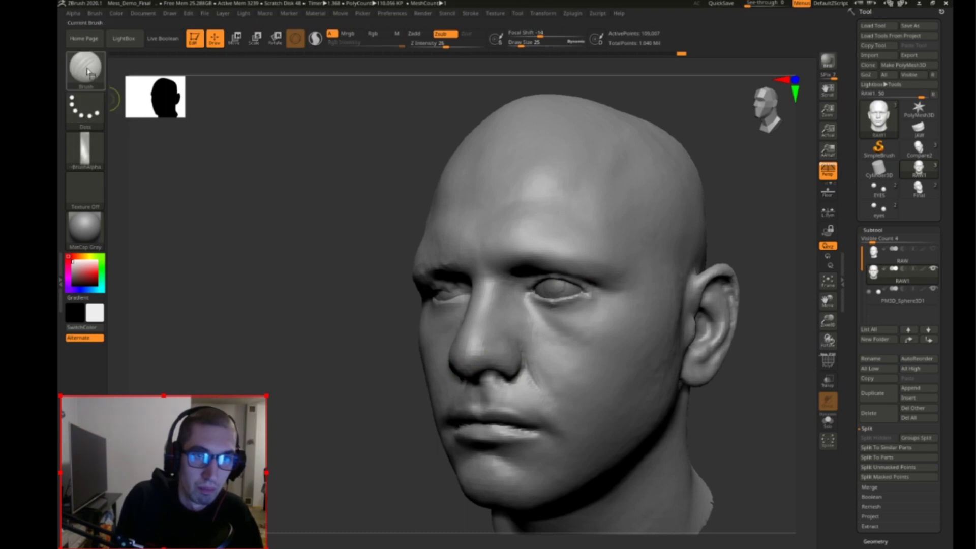
Step: Give the DamStandard brush a small dot alpha and carve the left nasolabial fold with it
{"action": "key", "text": "b"}
{"action": "left_click", "coordinate": [85, 151]}
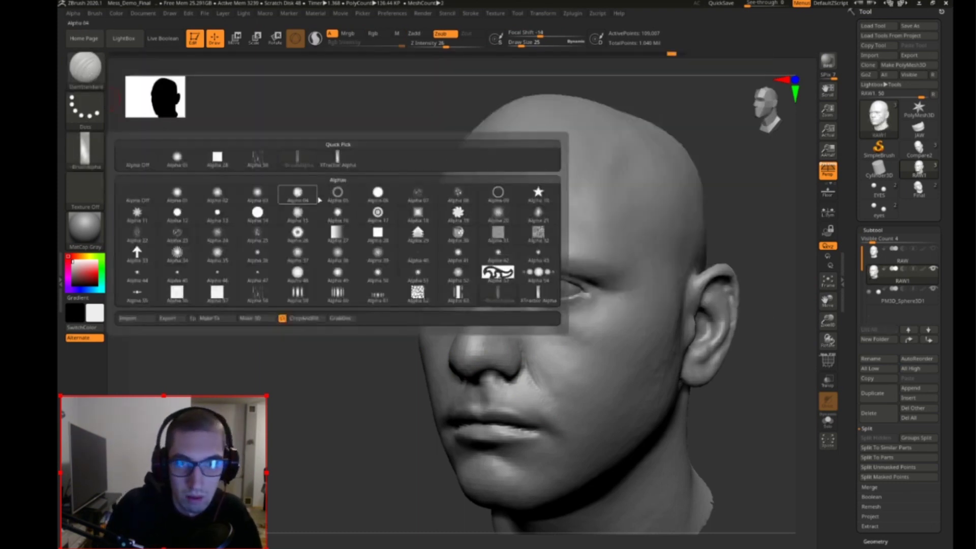
{"action": "left_click", "coordinate": [254, 278]}
{"action": "left_click_drag", "start_coordinate": [529, 362], "coordinate": [536, 383]}
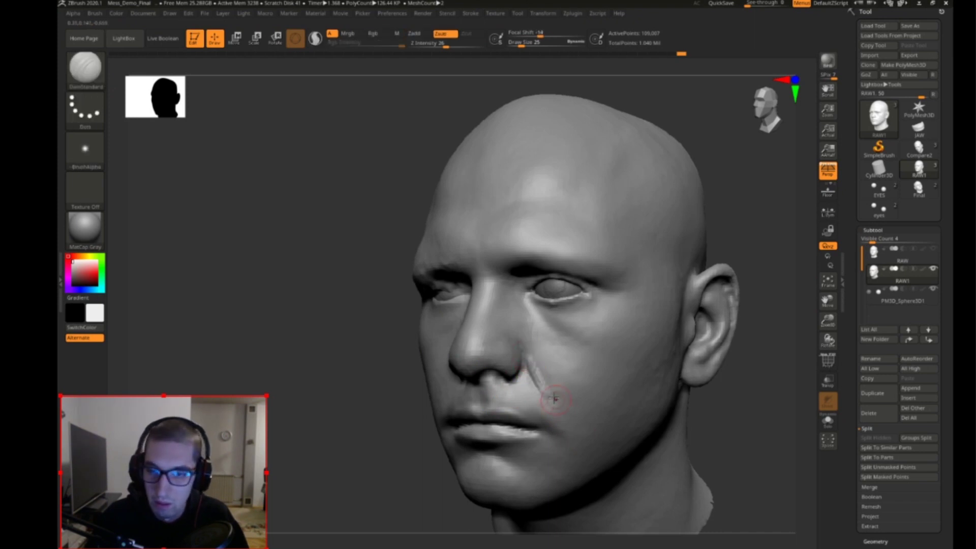
Step: Build up and soften the cheek along the left nasolabial fold down to the mouth corner with ClayBuildup at draw size 25
{"action": "key", "text": "b"}
{"action": "key", "text": "c"}
{"action": "key", "text": "b"}
{"action": "left_click_drag", "start_coordinate": [529, 353], "coordinate": [559, 410]}
{"action": "left_click_drag", "start_coordinate": [536, 375], "coordinate": [562, 420]}
{"action": "left_click_drag", "start_coordinate": [722, 430], "coordinate": [662, 391], "text": "shift"}
{"action": "left_click_drag", "start_coordinate": [491, 337], "coordinate": [490, 312]}
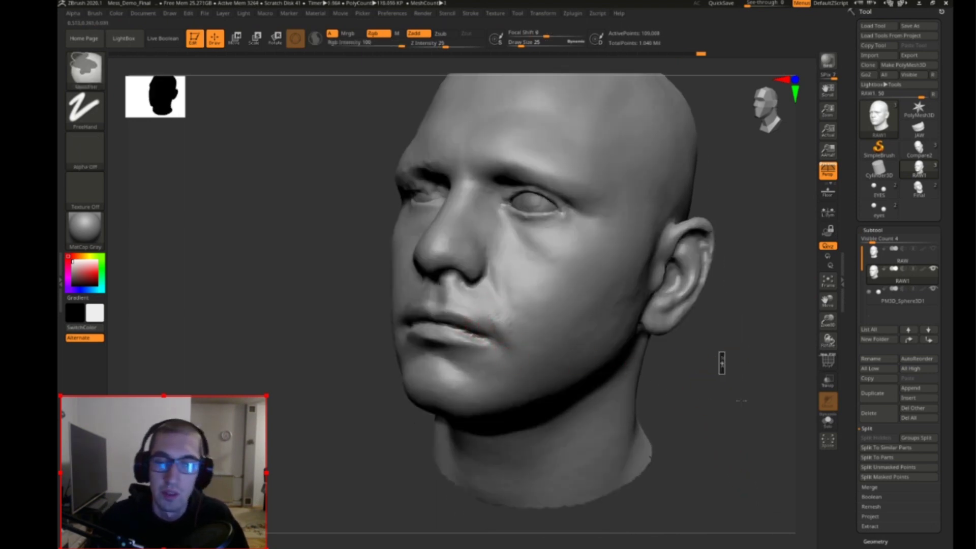
{"action": "left_click_drag", "start_coordinate": [712, 385], "coordinate": [616, 361], "text": "shift"}
{"action": "left_click_drag", "start_coordinate": [660, 384], "coordinate": [626, 371]}
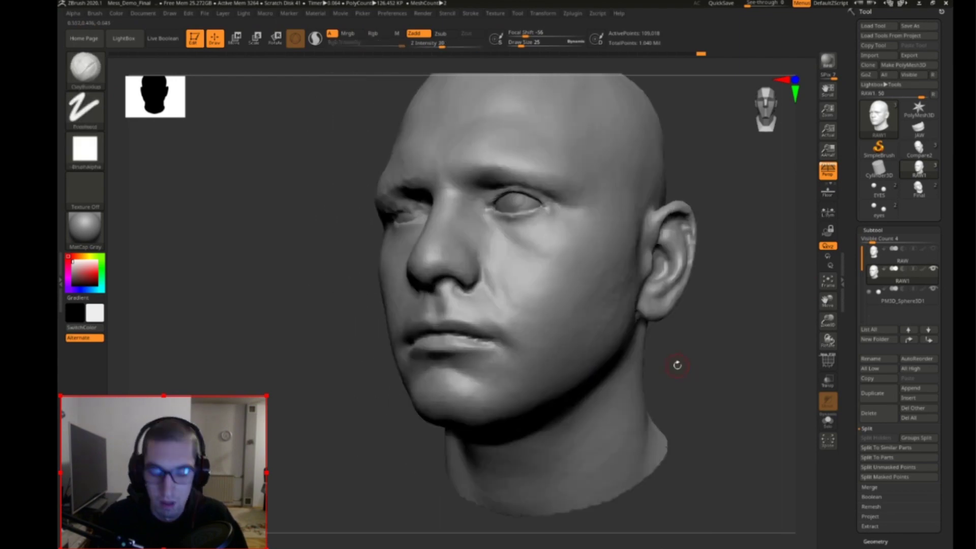
Step: Shape the lower lip near the left mouth corner with the Standard brush at draw size 12
{"action": "key", "text": "b"}
{"action": "key", "text": "d"}
{"action": "key", "text": "s"}
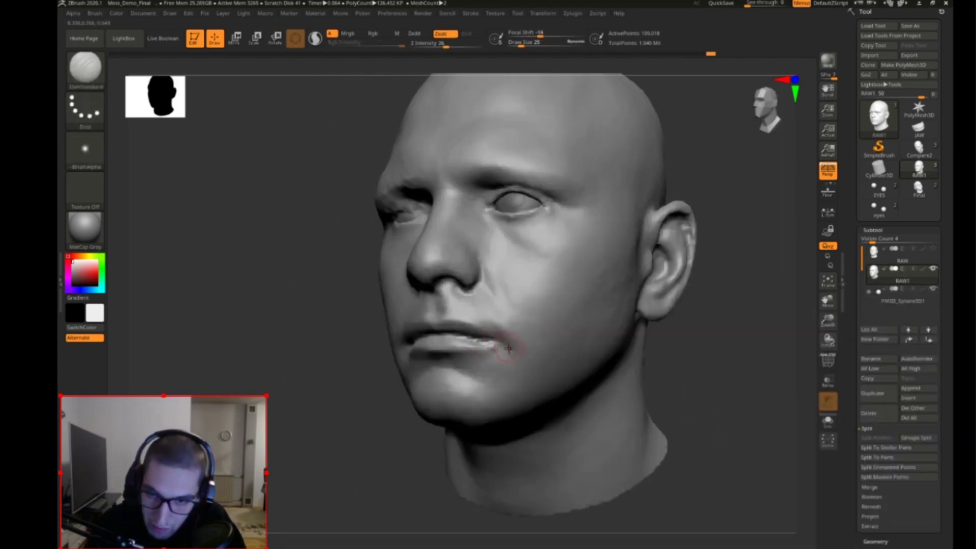
{"action": "key", "text": "b"}
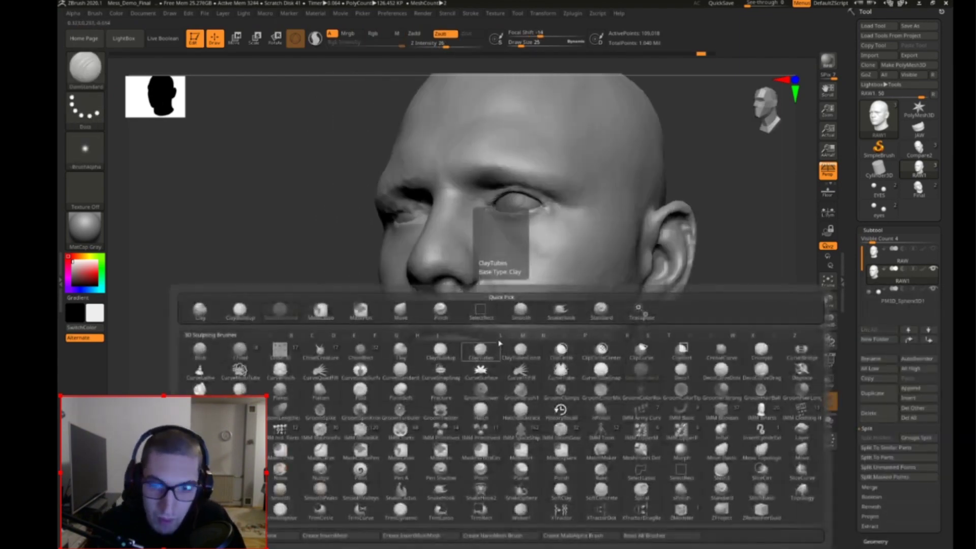
{"action": "type", "text": "sts20"}
{"action": "key", "text": "Return"}
{"action": "left_click_drag", "start_coordinate": [832, 325], "coordinate": [828, 354]}
{"action": "key", "text": "s"}
{"action": "left_click_drag", "start_coordinate": [496, 342], "coordinate": [487, 341]}
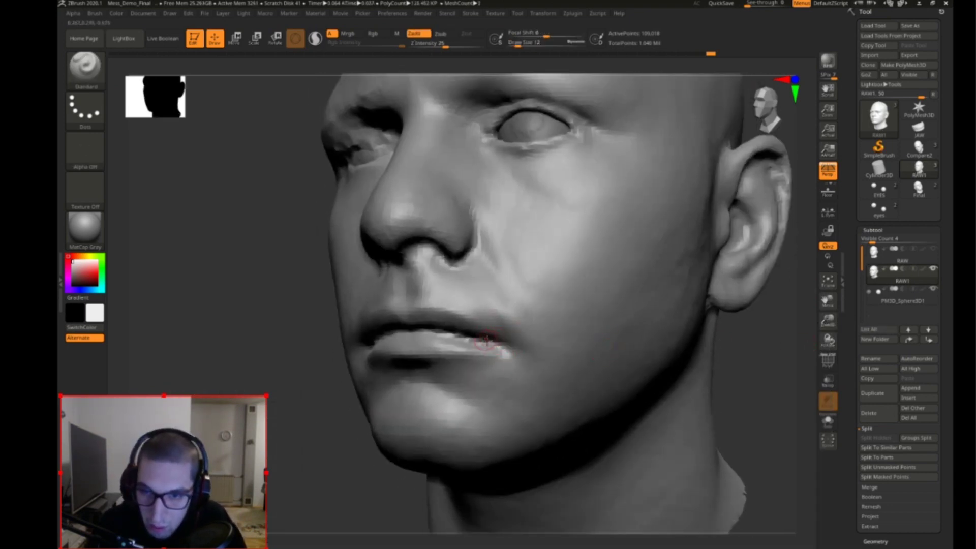
{"action": "mouse_move", "coordinate": [747, 349]}
{"action": "left_mouse_down", "text": "shift"}
{"action": "mouse_move", "coordinate": [729, 327]}
{"action": "mouse_move", "coordinate": [741, 312]}
{"action": "mouse_move", "coordinate": [811, 436]}
{"action": "left_mouse_up", "text": "shift"}
{"action": "key", "text": "f"}
Step: Open the DynaMesh settings, set the resolution to 304, and return to the Standard brush
{"action": "left_click", "coordinate": [875, 541]}
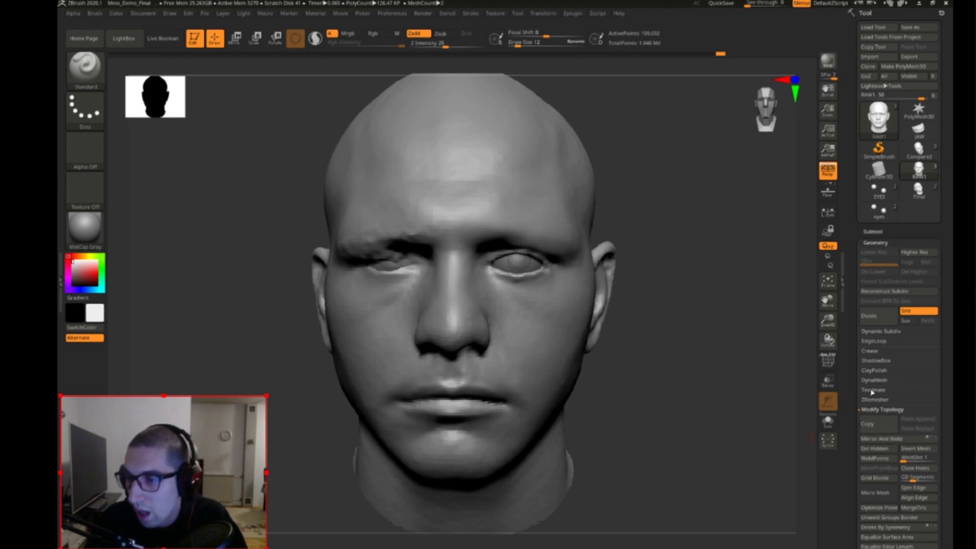
{"action": "left_click", "coordinate": [875, 380]}
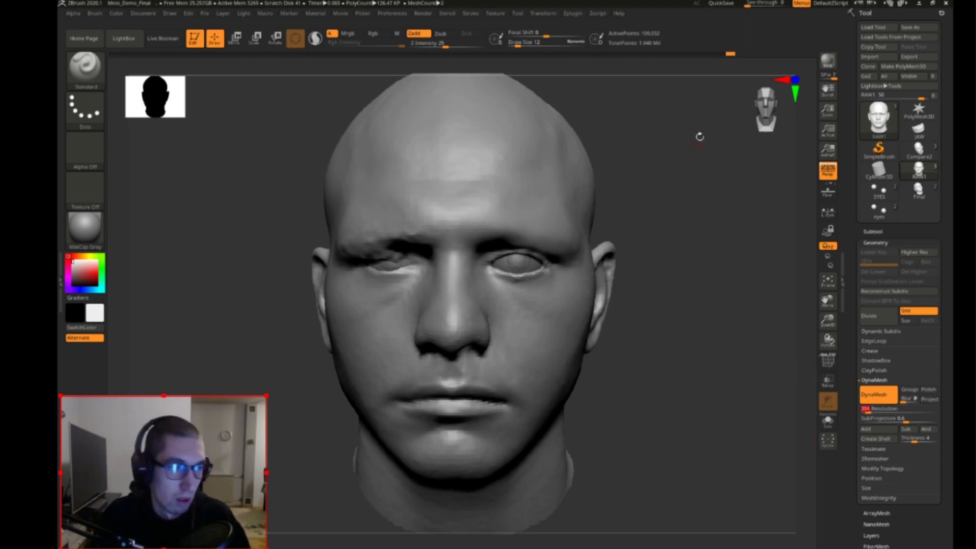
{"action": "key", "text": "b"}
{"action": "key", "text": "m"}
{"action": "key", "text": "v"}
{"action": "key", "text": "b"}
{"action": "key", "text": "s"}
{"action": "key", "text": "t"}
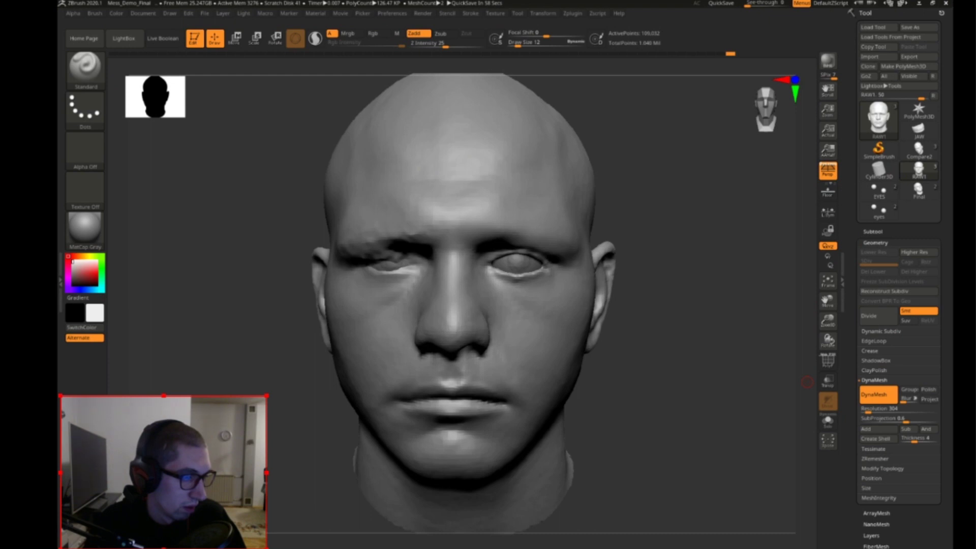
{"action": "mouse_move", "coordinate": [681, 374]}
{"action": "left_mouse_down"}
{"action": "mouse_move", "coordinate": [691, 326]}
{"action": "mouse_move", "coordinate": [625, 366]}
{"action": "mouse_move", "coordinate": [660, 330]}
{"action": "mouse_move", "coordinate": [638, 373]}
{"action": "mouse_move", "coordinate": [647, 376]}
{"action": "mouse_move", "coordinate": [666, 355]}
{"action": "mouse_move", "coordinate": [666, 412]}
{"action": "left_mouse_up"}
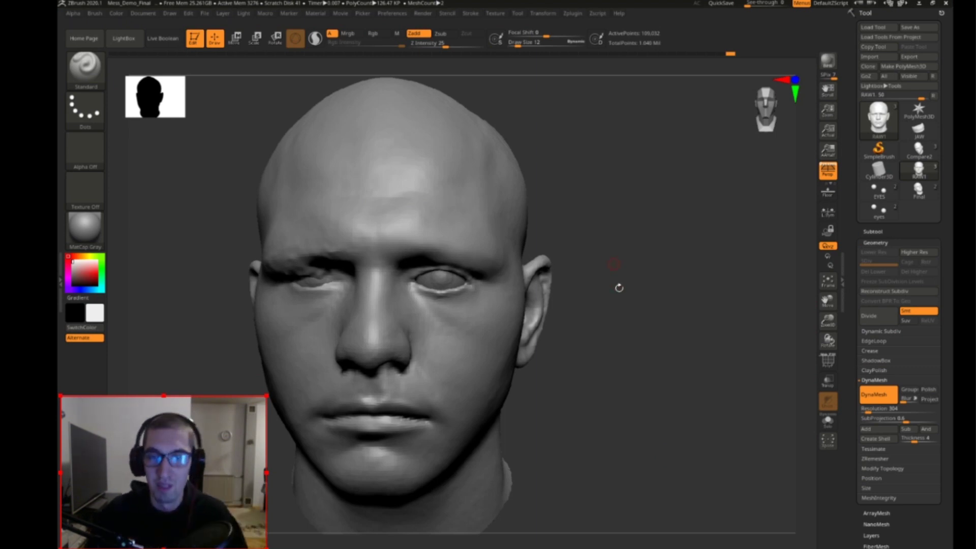
Step: Touch up the area below the left eye with ClayBuildup at draw size 18 and remesh the head
{"action": "key", "text": "s"}
{"action": "left_click", "coordinate": [651, 325]}
{"action": "left_click_drag", "start_coordinate": [679, 320], "coordinate": [630, 312]}
{"action": "key", "text": "b"}
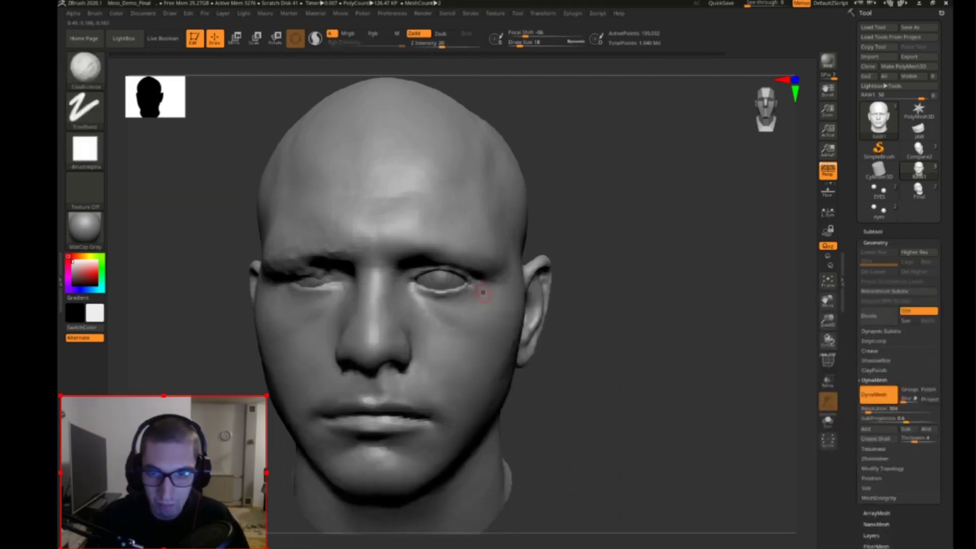
{"action": "key", "text": "s"}
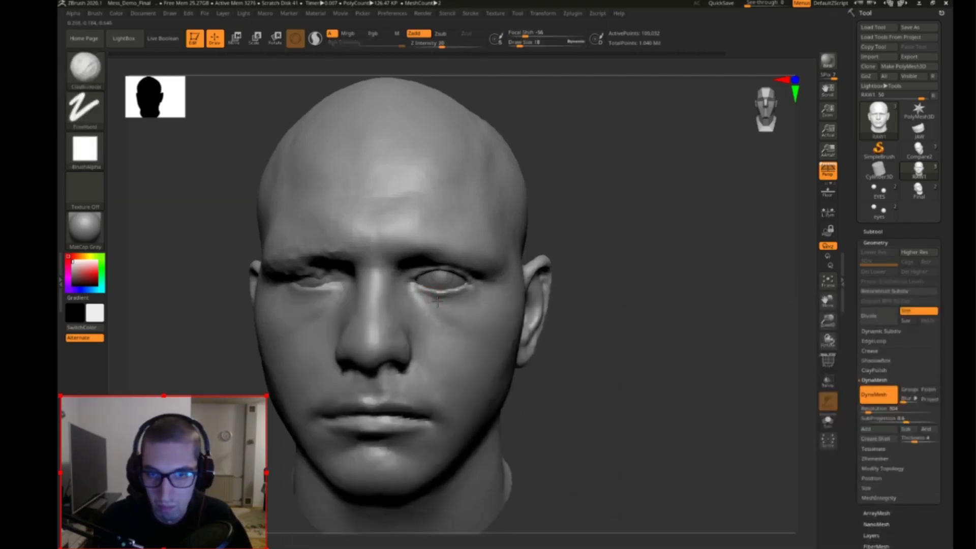
{"action": "mouse_move", "coordinate": [650, 245]}
{"action": "left_mouse_down"}
{"action": "mouse_move", "coordinate": [239, 397]}
{"action": "mouse_move", "coordinate": [563, 377]}
{"action": "left_mouse_up"}
Step: Carve the crease under the left eye's lower lid with DamStandard at draw size 18, redoing the first stroke
{"action": "key", "text": "b"}
{"action": "key", "text": "d"}
{"action": "key", "text": "s"}
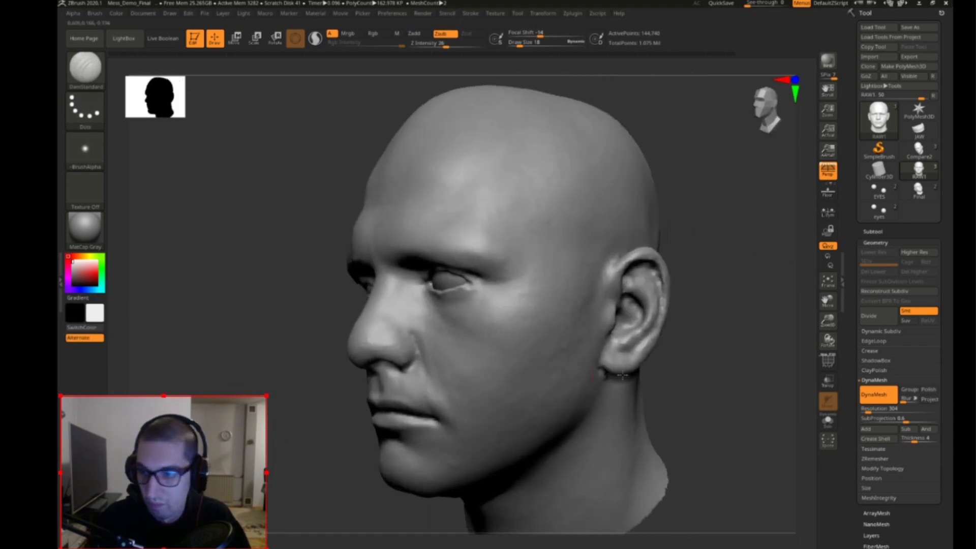
{"action": "left_click_drag", "start_coordinate": [687, 369], "coordinate": [683, 356]}
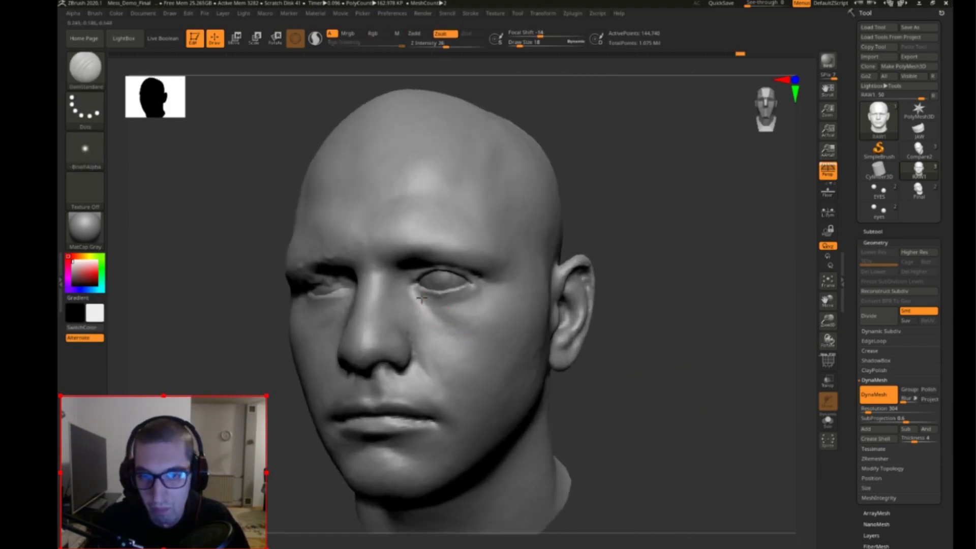
{"action": "key", "text": "ctrl+z"}
{"action": "left_click_drag", "start_coordinate": [431, 302], "coordinate": [442, 304]}
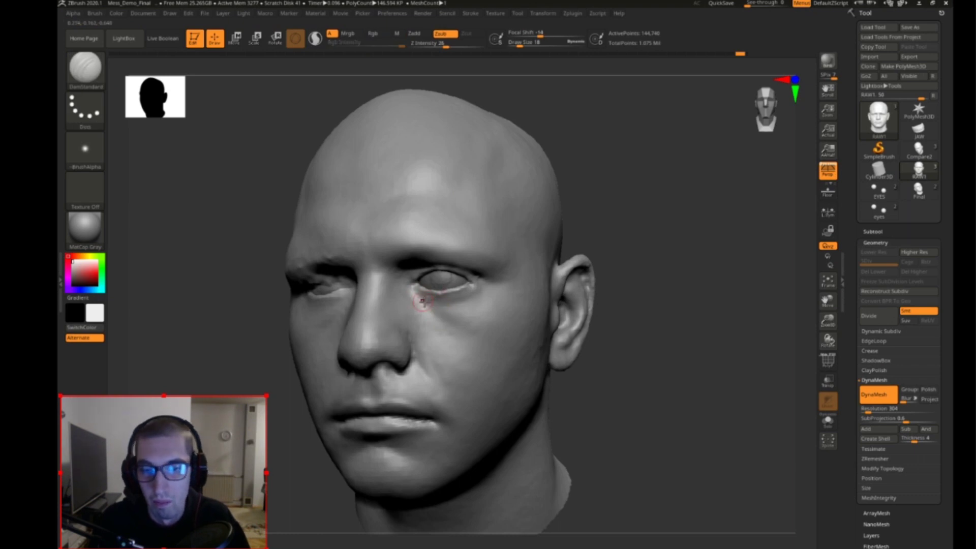
{"action": "left_click_drag", "start_coordinate": [459, 305], "coordinate": [431, 304]}
{"action": "left_click_drag", "start_coordinate": [681, 202], "coordinate": [640, 263]}
Step: Adjust the left eye's lower lid edge with the SnakeHook brush at draw size 23
{"action": "key", "text": "b"}
{"action": "key", "text": "s"}
{"action": "key", "text": "h"}
{"action": "key", "text": "s"}
{"action": "left_click_drag", "start_coordinate": [451, 290], "coordinate": [432, 290]}
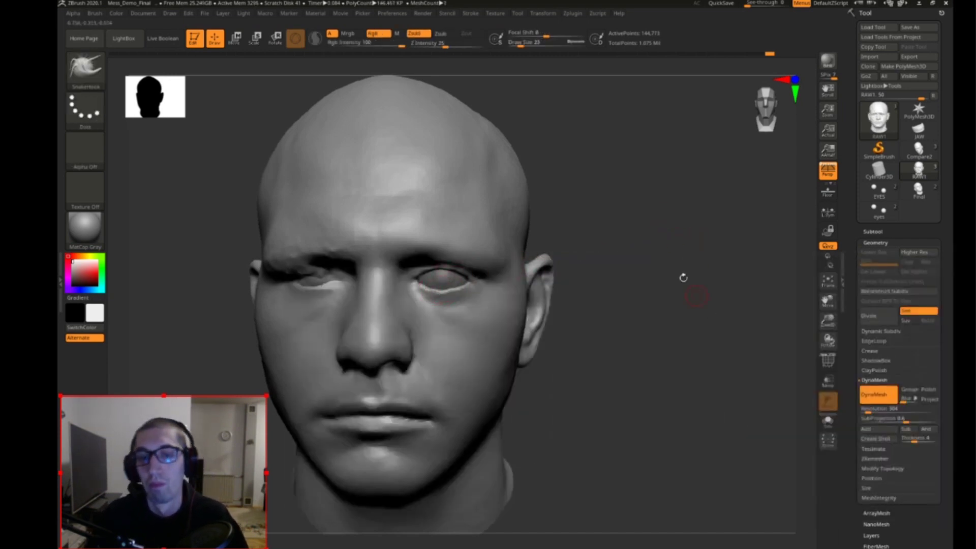
Step: Switch to the Pinch brush, set the DynaMesh resolution to 504, and remesh the head
{"action": "left_click_drag", "start_coordinate": [658, 295], "coordinate": [680, 262]}
{"action": "left_click_drag", "start_coordinate": [642, 296], "coordinate": [621, 288]}
{"action": "key", "text": "b"}
{"action": "key", "text": "p"}
{"action": "key", "text": "i"}
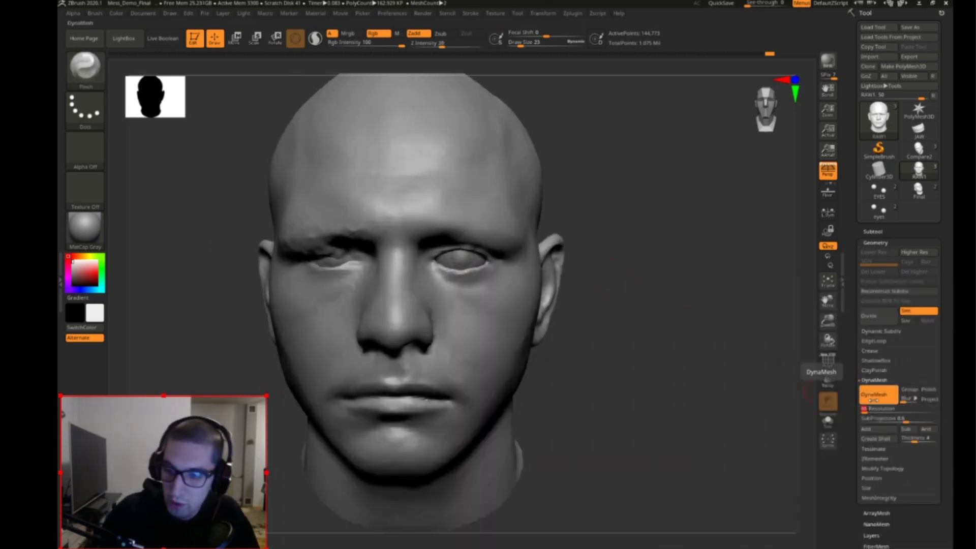
{"action": "type", "text": "504"}
{"action": "key", "text": "Return"}
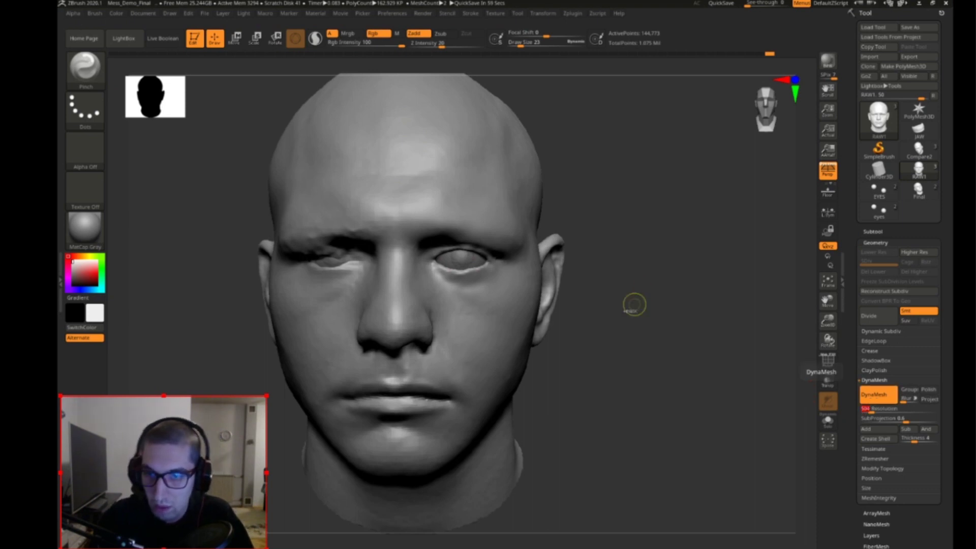
{"action": "left_click_drag", "start_coordinate": [699, 359], "coordinate": [717, 422], "text": "ctrl"}
{"action": "mouse_move", "coordinate": [616, 375]}
{"action": "left_mouse_down"}
{"action": "mouse_move", "coordinate": [556, 344]}
{"action": "mouse_move", "coordinate": [500, 339]}
{"action": "left_mouse_up"}
Step: Sharpen the edge of the left eye's lower lid with the Pinch brush at draw size 8
{"action": "key", "text": "shift"}
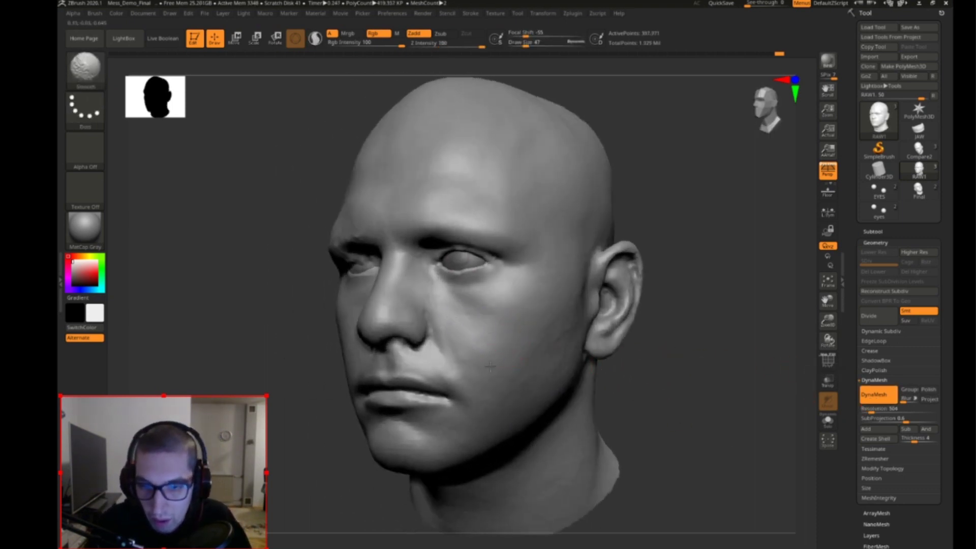
{"action": "left_click_drag", "start_coordinate": [827, 323], "coordinate": [756, 326]}
{"action": "key", "text": "b"}
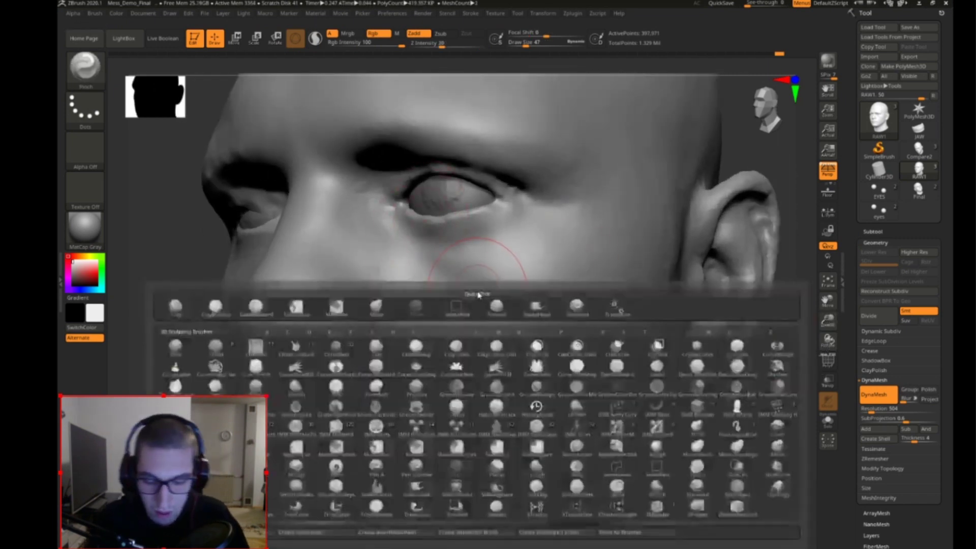
{"action": "key", "text": "s"}
{"action": "left_click_drag", "start_coordinate": [727, 152], "coordinate": [746, 156]}
{"action": "key", "text": "s"}
{"action": "left_click_drag", "start_coordinate": [418, 209], "coordinate": [410, 215]}
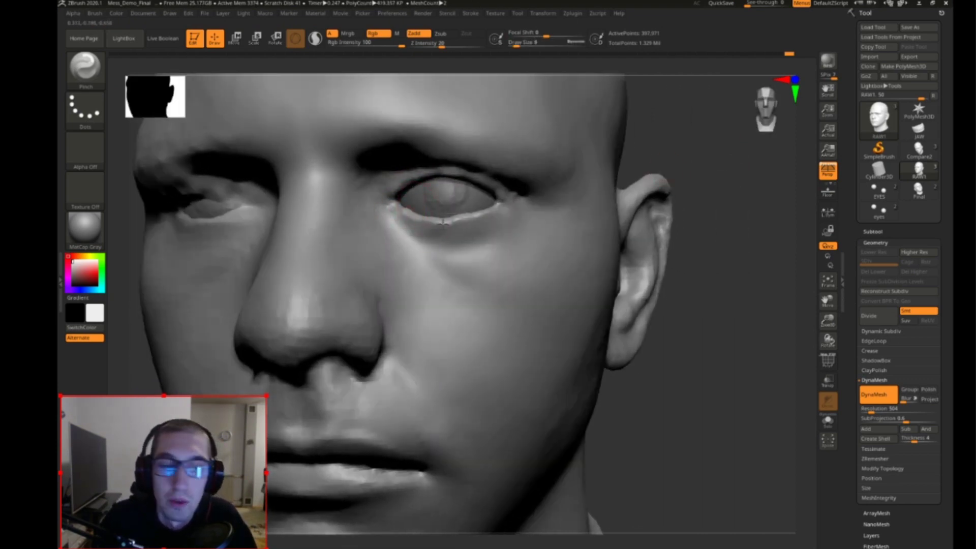
{"action": "left_click_drag", "start_coordinate": [713, 238], "coordinate": [728, 238]}
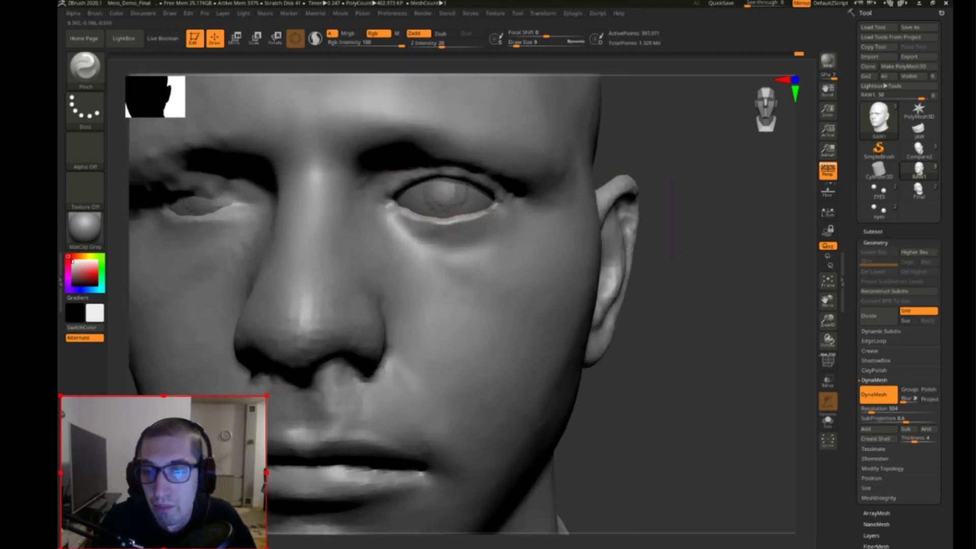
{"action": "left_click_drag", "start_coordinate": [466, 218], "coordinate": [427, 219]}
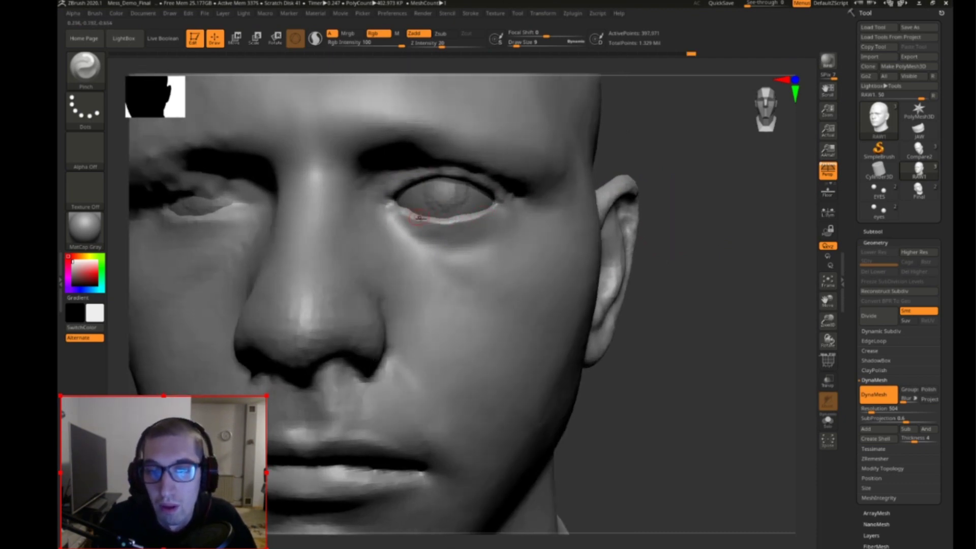
{"action": "left_click_drag", "start_coordinate": [704, 198], "coordinate": [520, 254]}
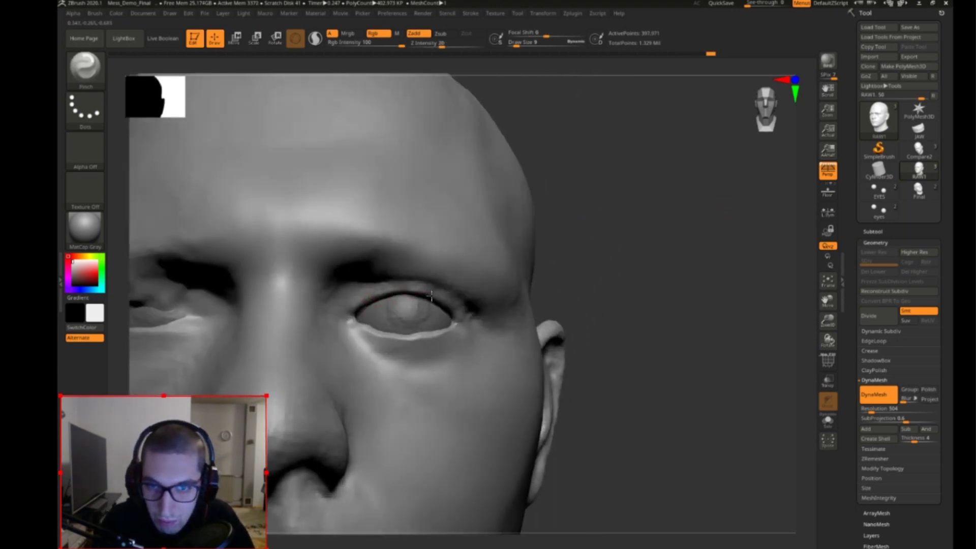
Step: Flatten the rim of the left eye's lower lid with the Flatten brush at draw size 8, isolating the head while working
{"action": "left_click_drag", "start_coordinate": [708, 251], "coordinate": [691, 327]}
{"action": "key", "text": "b"}
{"action": "key", "text": "f"}
{"action": "key", "text": "l"}
{"action": "left_click_drag", "start_coordinate": [691, 266], "coordinate": [697, 264]}
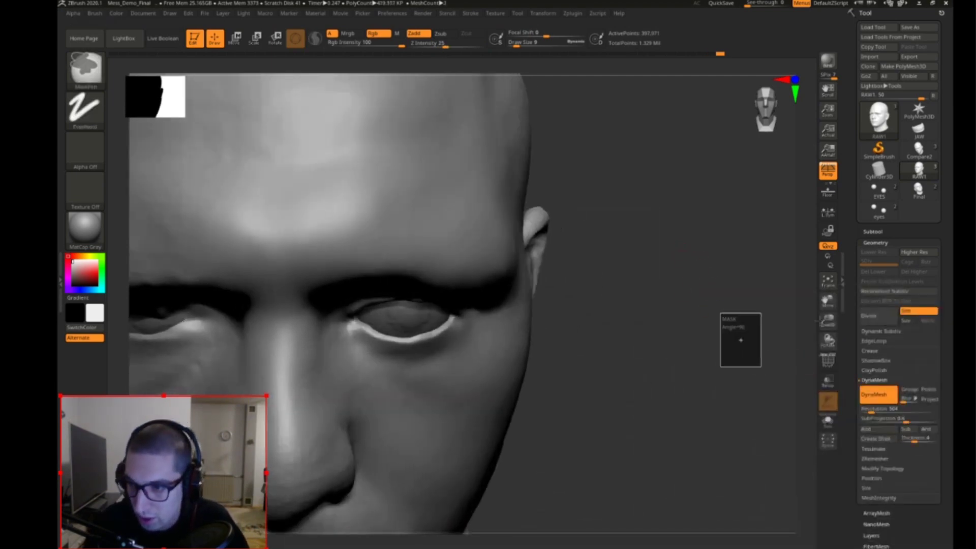
{"action": "mouse_move", "coordinate": [742, 392]}
{"action": "left_mouse_down"}
{"action": "mouse_move", "coordinate": [790, 337]}
{"action": "mouse_move", "coordinate": [830, 324]}
{"action": "mouse_move", "coordinate": [813, 368]}
{"action": "left_mouse_up"}
{"action": "key", "text": "s"}
{"action": "mouse_move", "coordinate": [394, 342]}
{"action": "left_mouse_down"}
{"action": "mouse_move", "coordinate": [391, 367]}
{"action": "mouse_move", "coordinate": [395, 355]}
{"action": "mouse_move", "coordinate": [411, 358]}
{"action": "left_mouse_up"}
{"action": "key", "text": "s"}
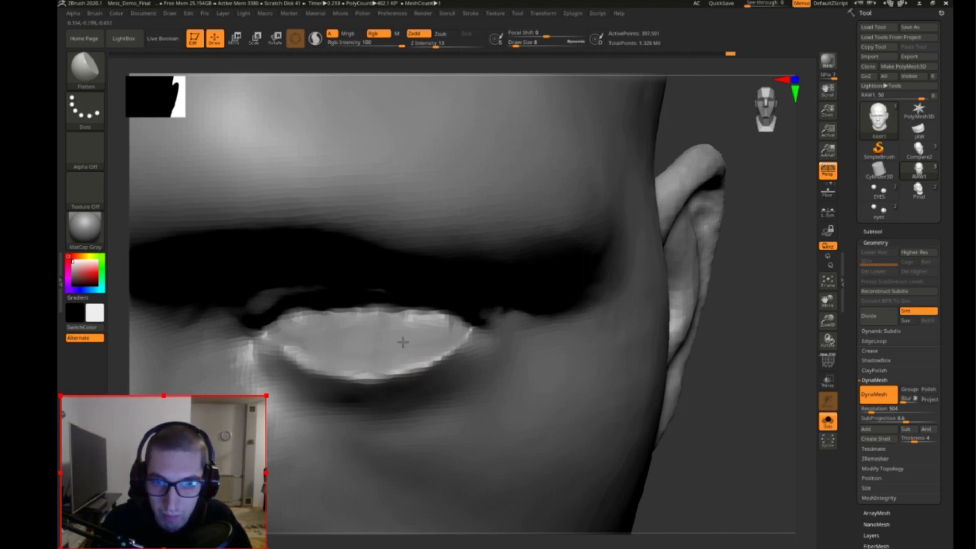
{"action": "mouse_move", "coordinate": [754, 405]}
{"action": "left_mouse_down"}
{"action": "mouse_move", "coordinate": [767, 359]}
{"action": "mouse_move", "coordinate": [742, 320]}
{"action": "mouse_move", "coordinate": [773, 305]}
{"action": "left_mouse_up"}
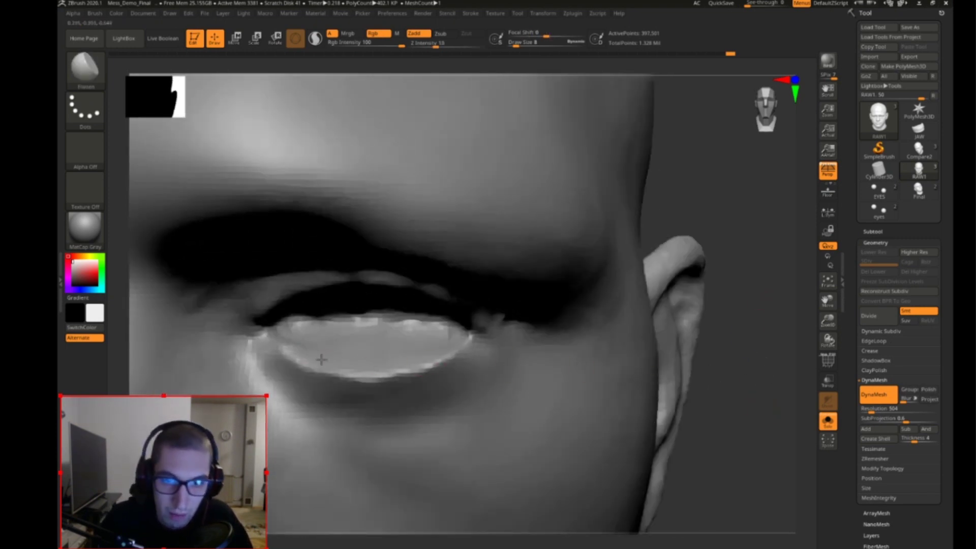
{"action": "mouse_move", "coordinate": [748, 416]}
{"action": "left_mouse_down"}
{"action": "mouse_move", "coordinate": [559, 356]}
{"action": "mouse_move", "coordinate": [331, 305]}
{"action": "left_mouse_up"}
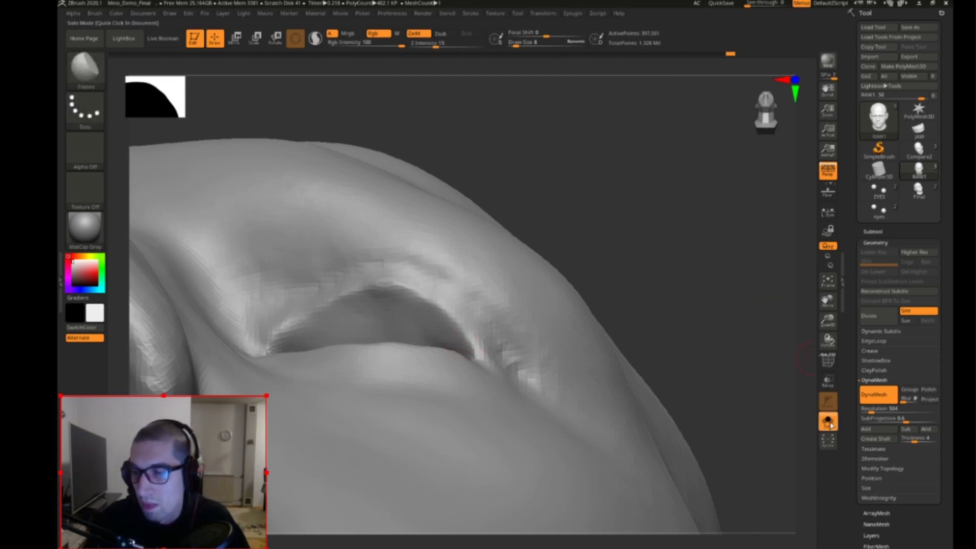
{"action": "left_click_drag", "start_coordinate": [747, 218], "coordinate": [721, 220], "text": "shift"}
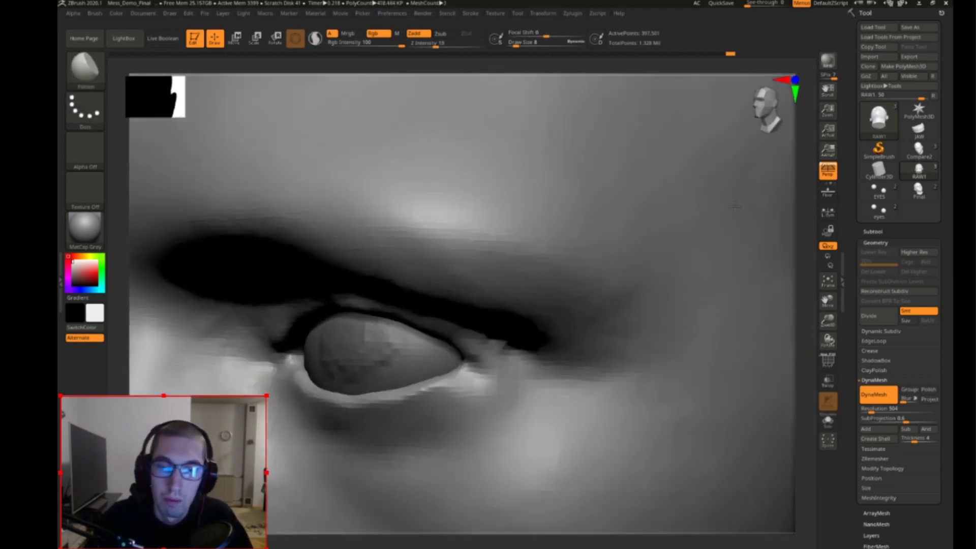
Step: Adjust the shape of the left eye's lower lid with the Move brush at draw size 50
{"action": "key", "text": "s"}
{"action": "left_click", "coordinate": [393, 368]}
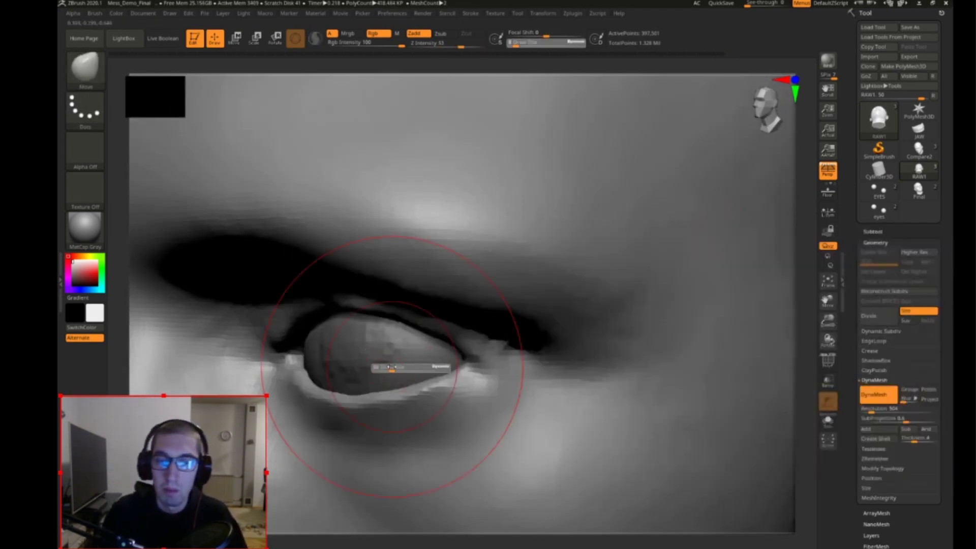
{"action": "mouse_move", "coordinate": [828, 321]}
{"action": "left_mouse_down"}
{"action": "mouse_move", "coordinate": [804, 291]}
{"action": "mouse_move", "coordinate": [316, 348]}
{"action": "left_mouse_up"}
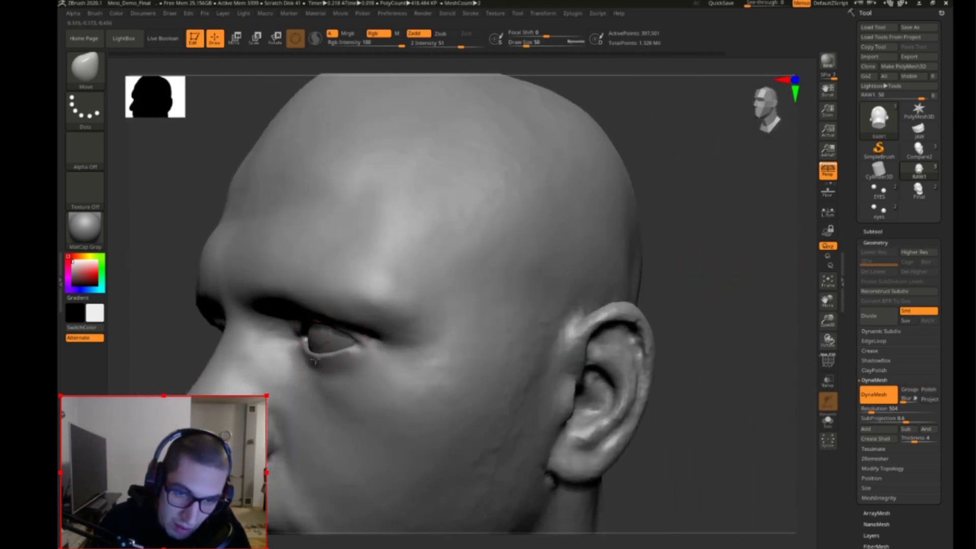
{"action": "left_click_drag", "start_coordinate": [828, 321], "coordinate": [828, 371]}
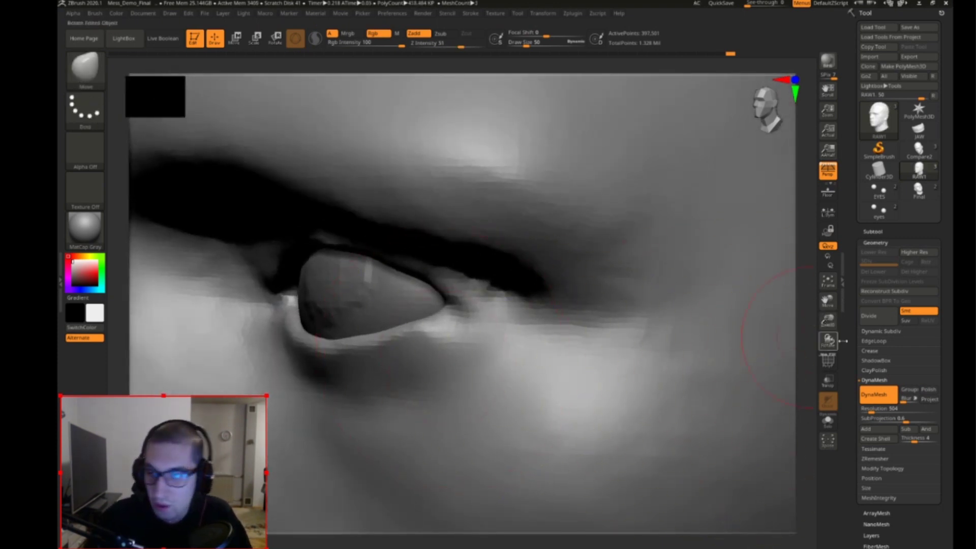
Step: Tighten the left eye's lower lid edge with the Pinch brush at draw size 7
{"action": "key", "text": "b"}
{"action": "key", "text": "p"}
{"action": "key", "text": "i"}
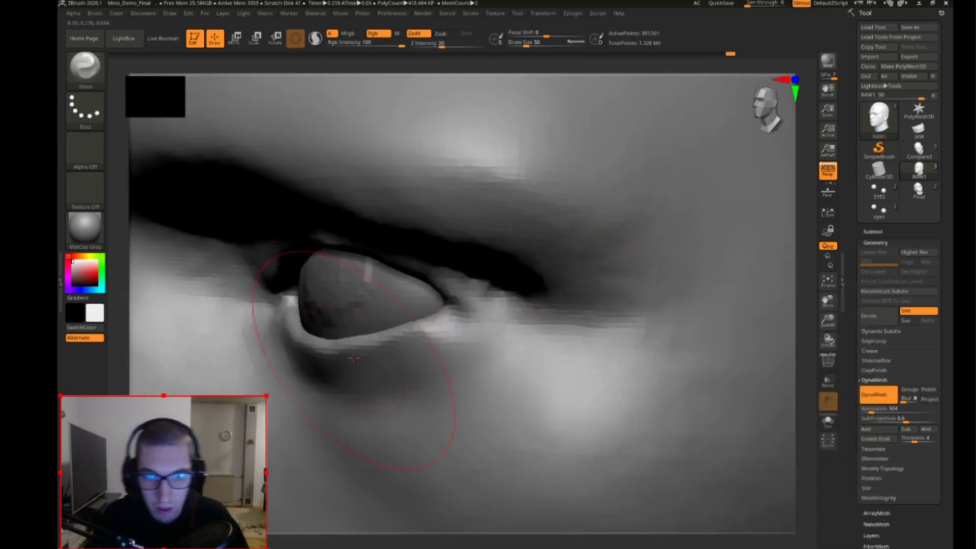
{"action": "right_click_drag", "start_coordinate": [778, 286], "coordinate": [823, 282], "text": "shift"}
{"action": "key", "text": "s"}
{"action": "left_click_drag", "start_coordinate": [295, 328], "coordinate": [304, 339]}
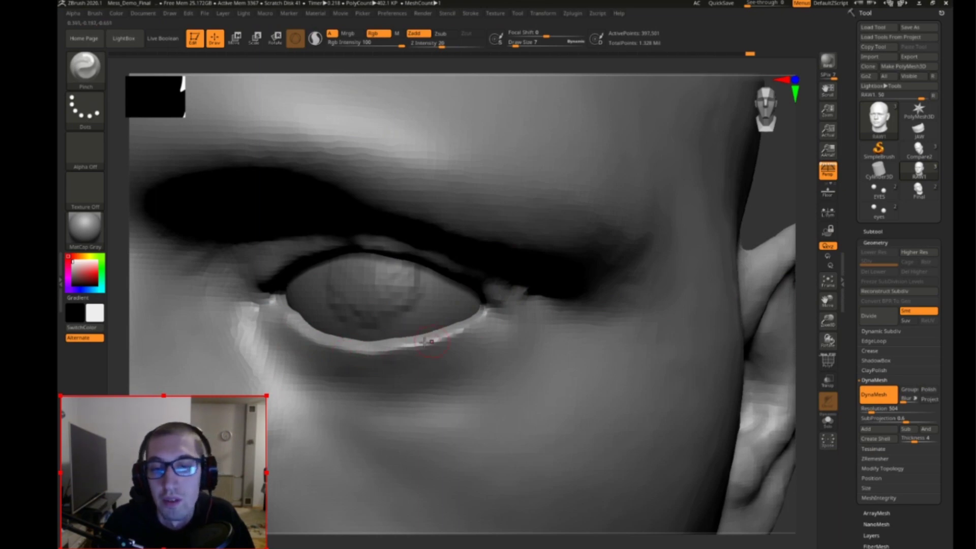
Step: Carve the left eye's outer corner with DamStandard at draw size 7 and touch it up with the Standard brush
{"action": "key", "text": "b"}
{"action": "key", "text": "d"}
{"action": "key", "text": "s"}
{"action": "right_click_drag", "start_coordinate": [495, 304], "coordinate": [476, 302]}
{"action": "left_click_drag", "start_coordinate": [477, 304], "coordinate": [498, 305]}
{"action": "key", "text": "b"}
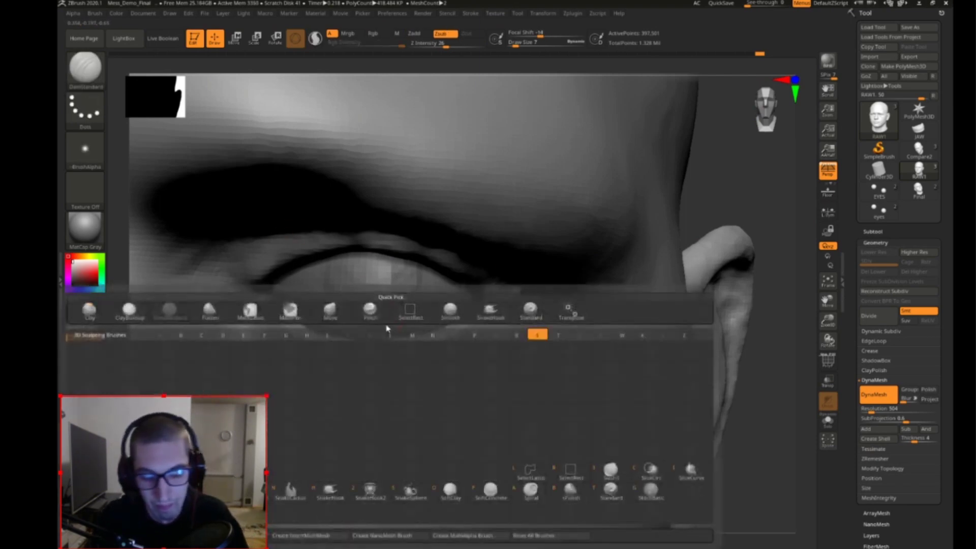
{"action": "key", "text": "s"}
{"action": "key", "text": "t"}
{"action": "left_click_drag", "start_coordinate": [481, 309], "coordinate": [493, 321]}
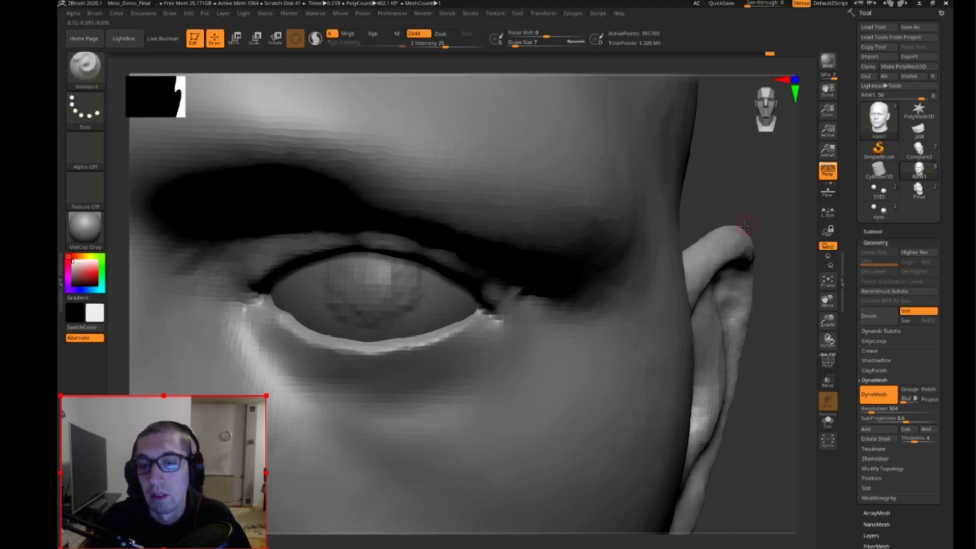
Step: Examine the whole head from the front and side with the Standard brush active
{"action": "key", "text": "f"}
{"action": "left_click_drag", "start_coordinate": [703, 402], "coordinate": [447, 320]}
{"action": "key", "text": "shift"}
{"action": "mouse_move", "coordinate": [752, 386]}
{"action": "left_mouse_down"}
{"action": "mouse_move", "coordinate": [795, 356]}
{"action": "mouse_move", "coordinate": [709, 368]}
{"action": "left_mouse_up"}
{"action": "key", "text": "b"}
{"action": "key", "text": "m"}
{"action": "key", "text": "v"}
{"action": "key", "text": "b"}
{"action": "key", "text": "s"}
{"action": "key", "text": "t"}
{"action": "left_click_drag", "start_coordinate": [721, 417], "coordinate": [604, 387]}
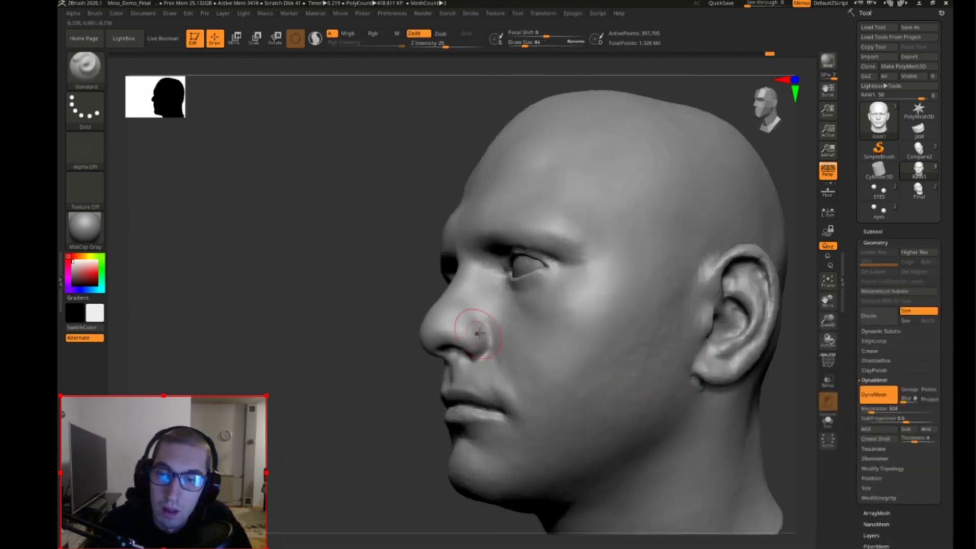
Step: Build up the philtrum above the upper lip with the Standard brush at draw size 23, undoing the last smoothing stroke
{"action": "key", "text": "s"}
{"action": "mouse_move", "coordinate": [486, 331]}
{"action": "left_mouse_down"}
{"action": "mouse_move", "coordinate": [489, 359]}
{"action": "mouse_move", "coordinate": [503, 351]}
{"action": "mouse_move", "coordinate": [481, 358]}
{"action": "mouse_move", "coordinate": [454, 349]}
{"action": "mouse_move", "coordinate": [491, 343]}
{"action": "left_mouse_up"}
{"action": "key", "text": "s"}
{"action": "left_click_drag", "start_coordinate": [306, 452], "coordinate": [351, 468]}
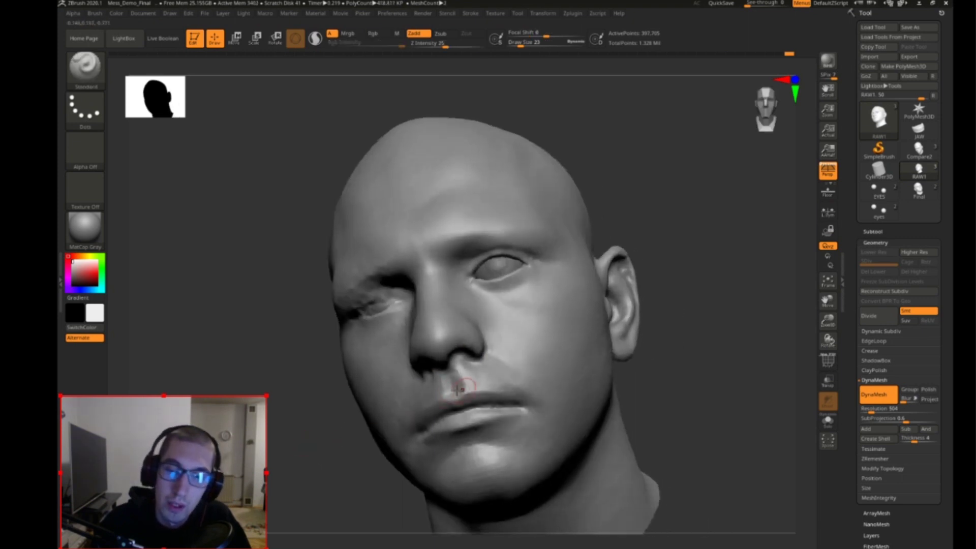
{"action": "left_click_drag", "start_coordinate": [456, 392], "coordinate": [457, 372]}
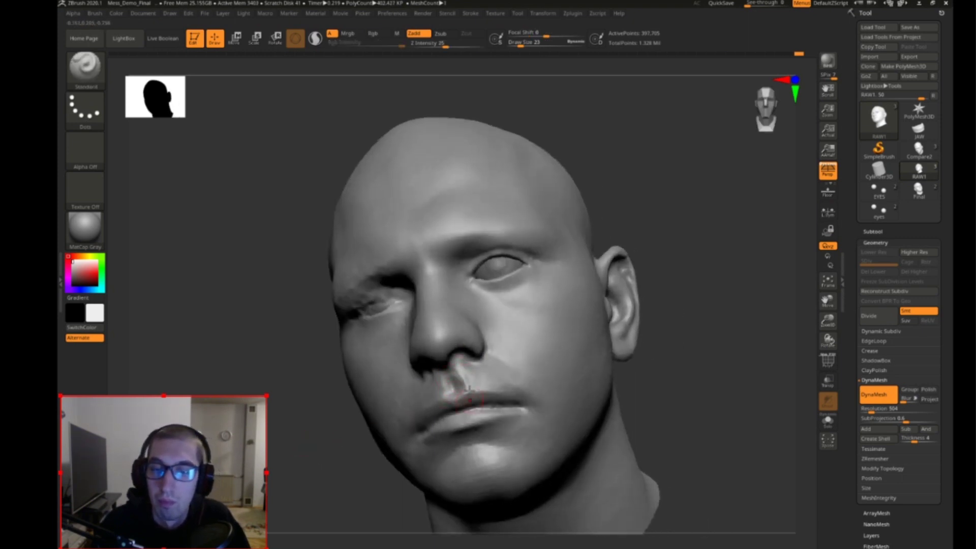
{"action": "left_click_drag", "start_coordinate": [755, 382], "coordinate": [676, 401], "text": "shift"}
{"action": "left_click_drag", "start_coordinate": [452, 375], "coordinate": [459, 390], "text": "shift"}
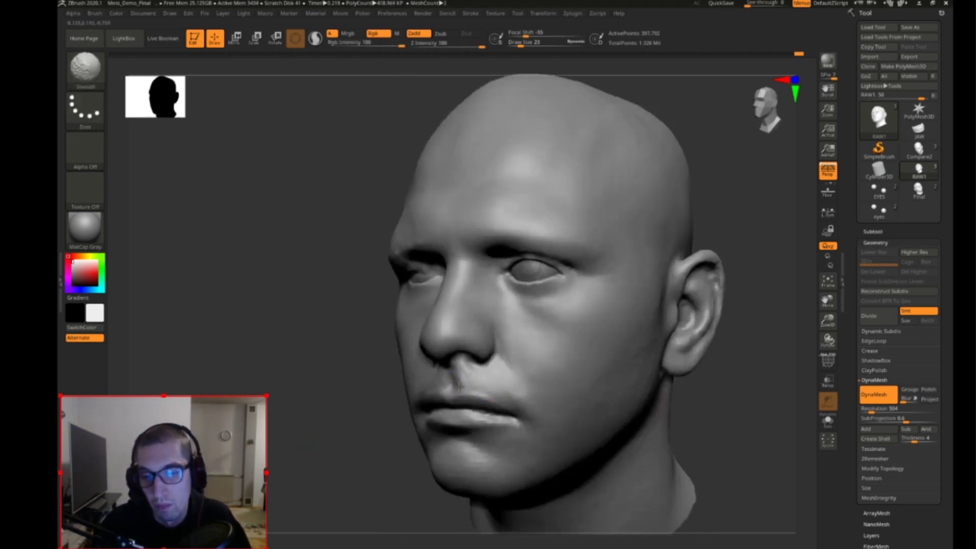
{"action": "key", "text": "ctrl+z"}
Step: Smooth the right cheek with the Smooth brush at draw size 62
{"action": "right_click_drag", "start_coordinate": [522, 402], "coordinate": [391, 352]}
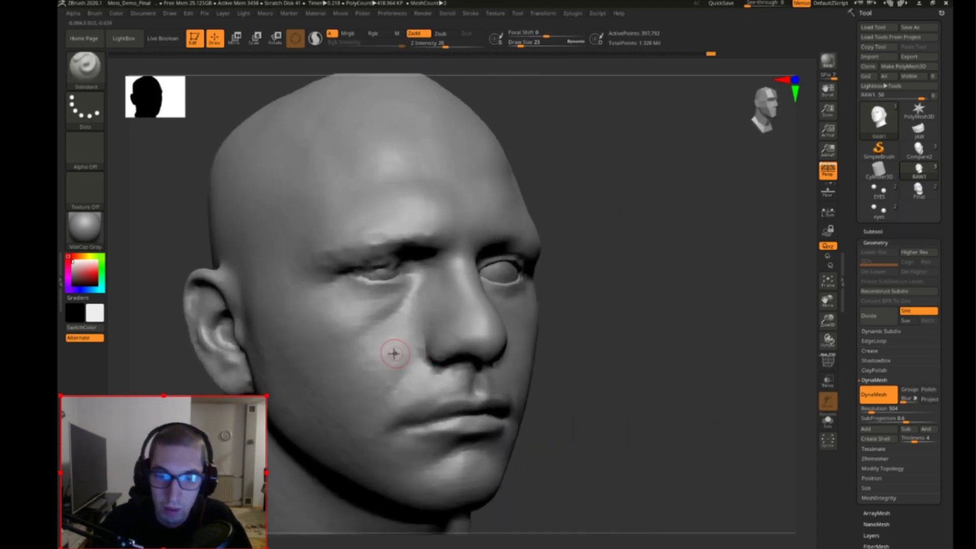
{"action": "left_click_drag", "start_coordinate": [391, 353], "coordinate": [436, 319], "text": "shift"}
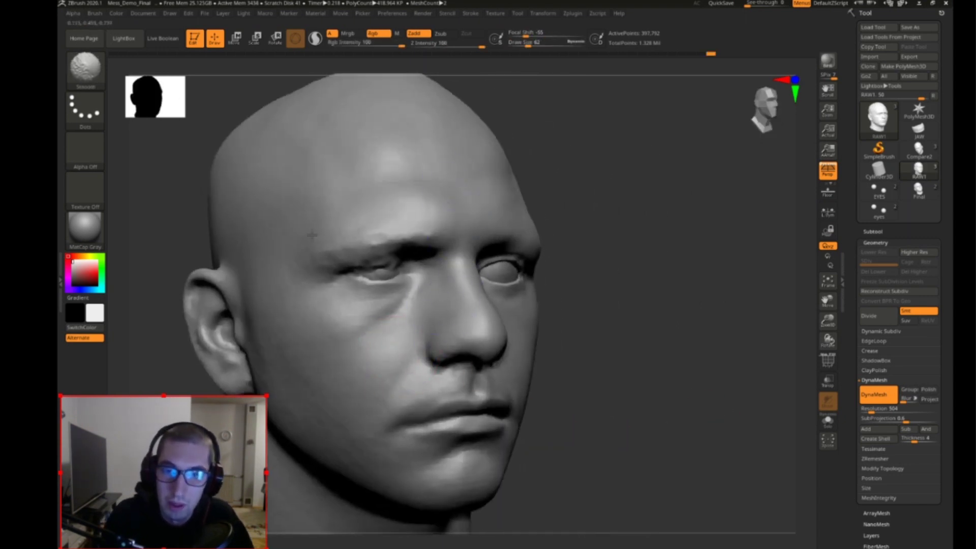
{"action": "left_click_drag", "start_coordinate": [626, 188], "coordinate": [608, 190]}
{"action": "left_click_drag", "start_coordinate": [218, 379], "coordinate": [385, 386], "text": "shift"}
Step: Define the upper lip's border with the Standard brush at draw size 18 and remesh the head
{"action": "key", "text": "b"}
{"action": "key", "text": "d"}
{"action": "key", "text": "s"}
{"action": "key", "text": "s"}
{"action": "left_click_drag", "start_coordinate": [615, 419], "coordinate": [608, 419]}
{"action": "key", "text": "b"}
{"action": "key", "text": "s"}
{"action": "key", "text": "t"}
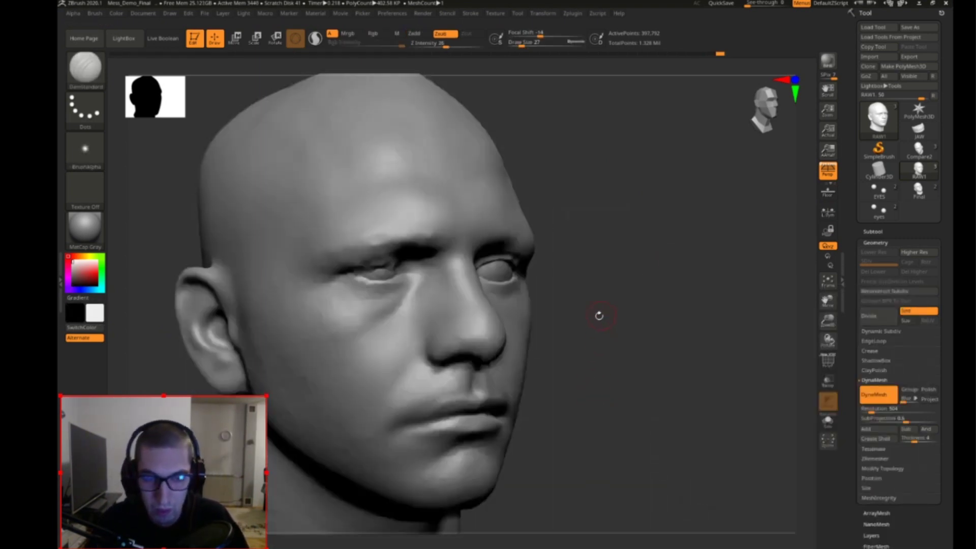
{"action": "key", "text": "b"}
{"action": "key", "text": "s"}
{"action": "key", "text": "t"}
{"action": "key", "text": "s"}
{"action": "left_click_drag", "start_coordinate": [587, 386], "coordinate": [409, 425]}
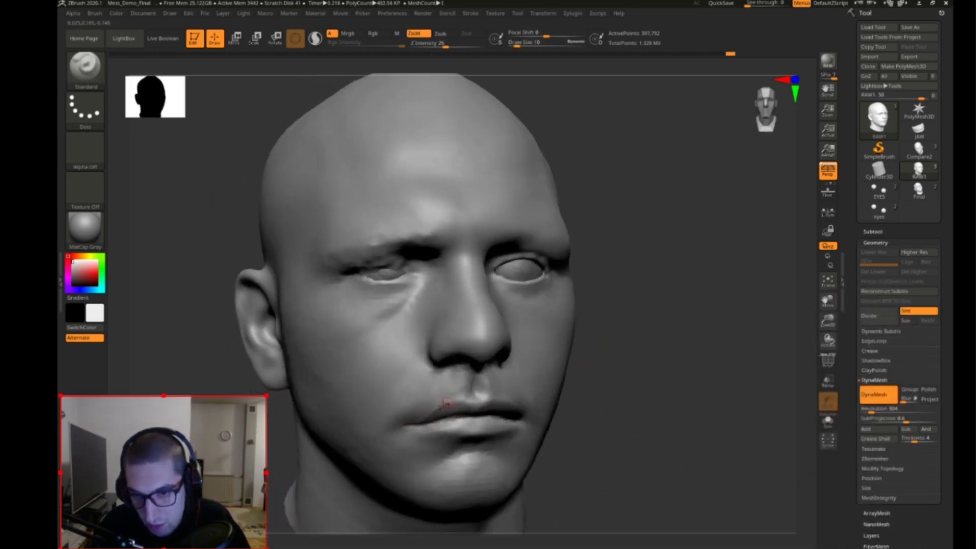
{"action": "left_click_drag", "start_coordinate": [470, 400], "coordinate": [475, 399]}
{"action": "left_click_drag", "start_coordinate": [578, 400], "coordinate": [660, 397], "text": "ctrl"}
Step: Smooth the upper lip and the right corner of the mouth at draw size 27
{"action": "key", "text": "s"}
{"action": "left_click", "coordinate": [447, 404]}
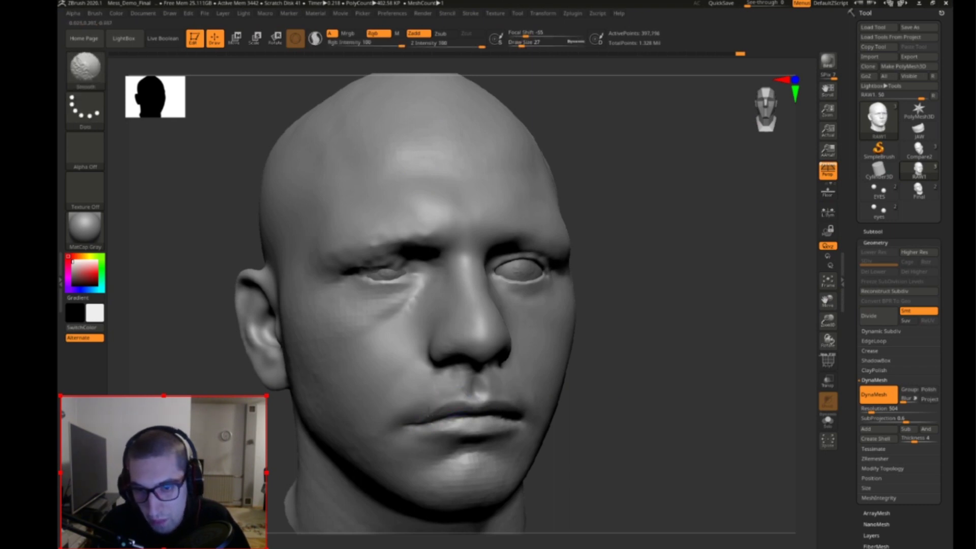
{"action": "key", "text": "shift"}
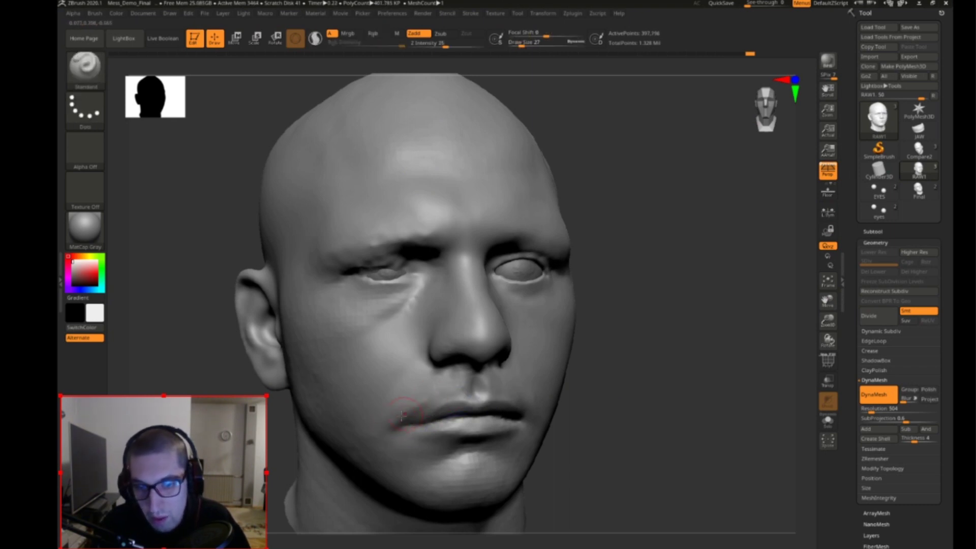
{"action": "key", "text": "shift"}
{"action": "left_click_drag", "start_coordinate": [602, 325], "coordinate": [675, 375], "text": "shift"}
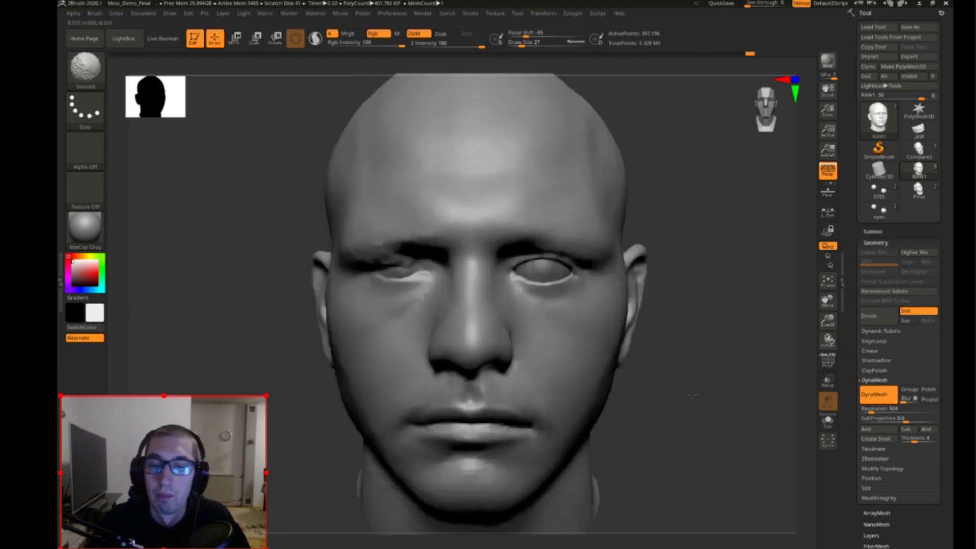
{"action": "key", "text": "shift"}
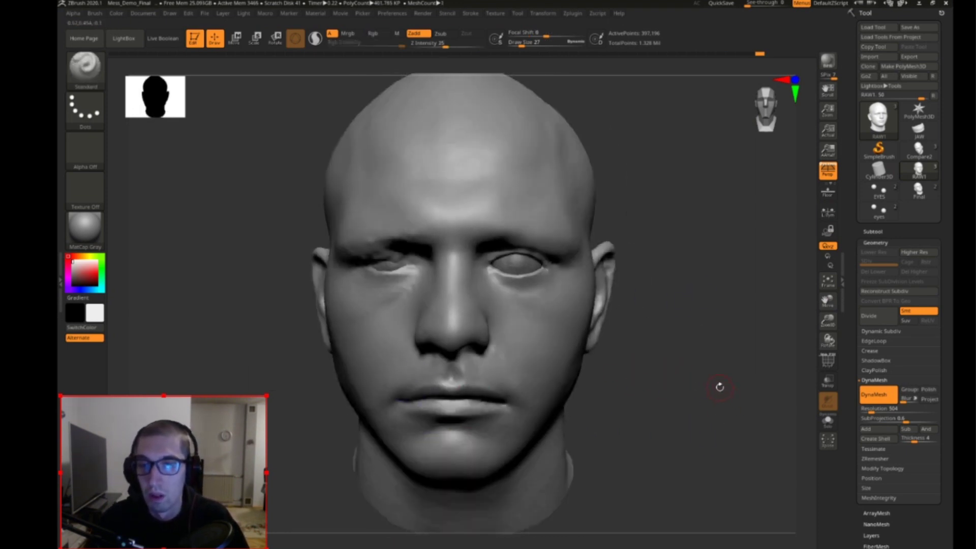
Step: Set the draw size to 72 and smooth the left ear
{"action": "left_click_drag", "start_coordinate": [719, 388], "coordinate": [681, 383]}
{"action": "key", "text": "s"}
{"action": "left_click_drag", "start_coordinate": [460, 349], "coordinate": [468, 362]}
{"action": "mouse_move", "coordinate": [550, 277]}
{"action": "left_mouse_down", "text": "shift"}
{"action": "mouse_move", "coordinate": [558, 297]}
{"action": "mouse_move", "coordinate": [581, 294]}
{"action": "mouse_move", "coordinate": [564, 322]}
{"action": "left_mouse_up", "text": "shift"}
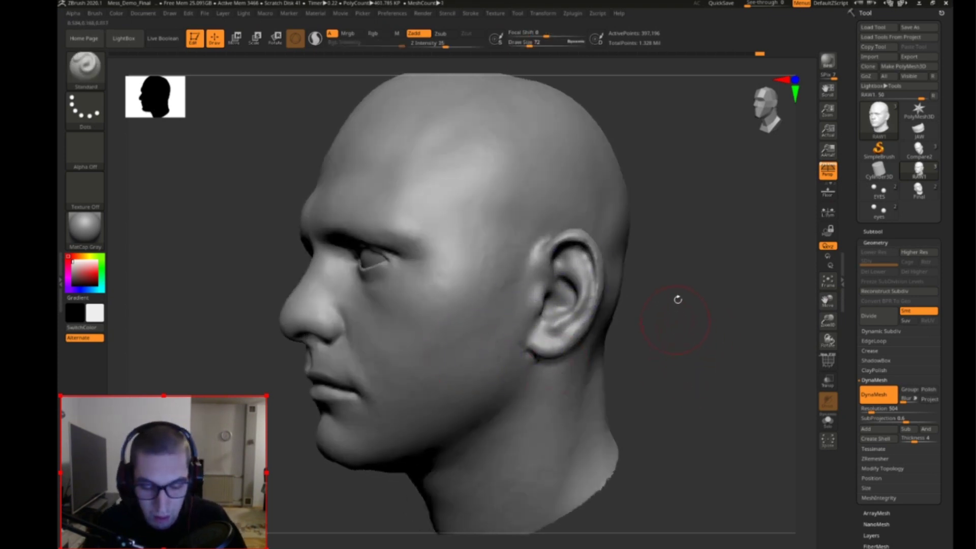
Step: Check the head's side profile as a black silhouette and restore the shaded view
{"action": "key", "text": "b"}
{"action": "key", "text": "s"}
{"action": "key", "text": "t"}
{"action": "key", "text": "v"}
{"action": "key", "text": "s"}
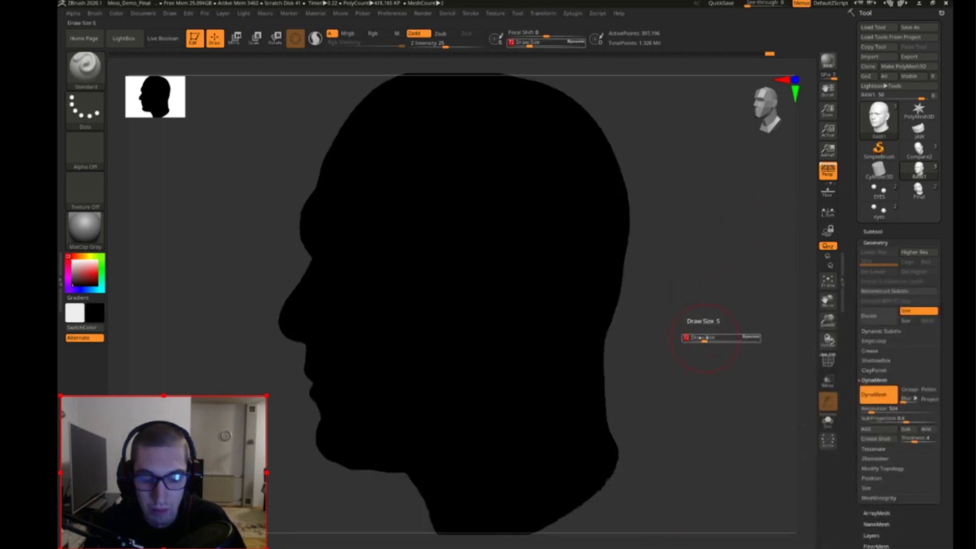
{"action": "key", "text": "t"}
{"action": "key", "text": "Escape"}
{"action": "key", "text": "v"}
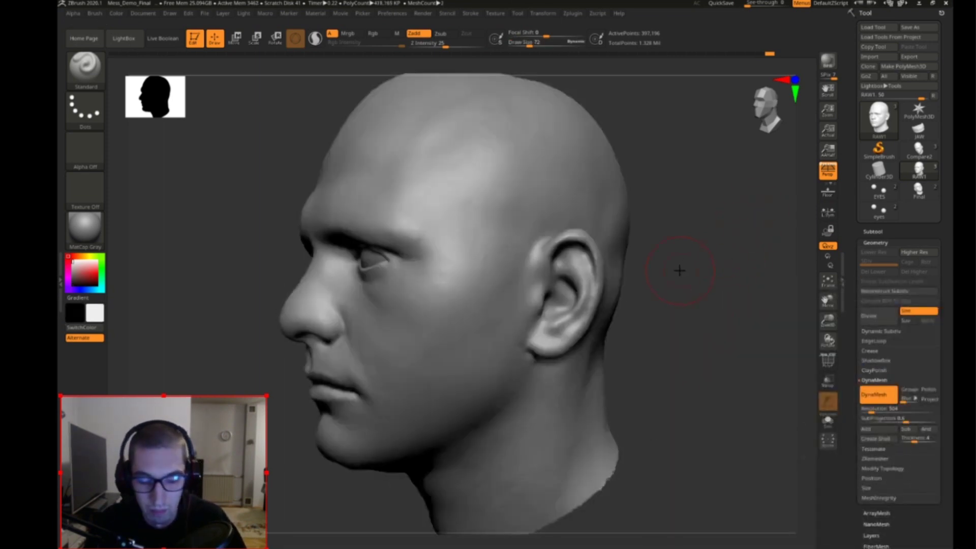
Step: Select the Standard brush and set the draw size to 18 for detailing the left ear
{"action": "key", "text": "b"}
{"action": "key", "text": "s"}
{"action": "key", "text": "t"}
{"action": "key", "text": "s"}
{"action": "left_click_drag", "start_coordinate": [673, 257], "coordinate": [666, 257]}
{"action": "left_click_drag", "start_coordinate": [704, 264], "coordinate": [616, 312], "text": "alt"}
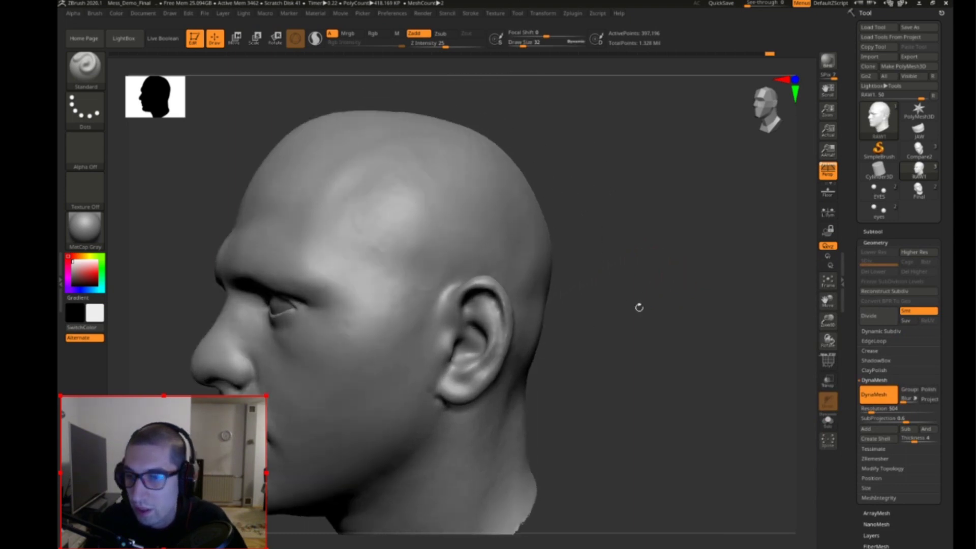
{"action": "left_click_drag", "start_coordinate": [825, 320], "coordinate": [815, 348]}
{"action": "key", "text": "s"}
{"action": "left_click_drag", "start_coordinate": [682, 307], "coordinate": [645, 267]}
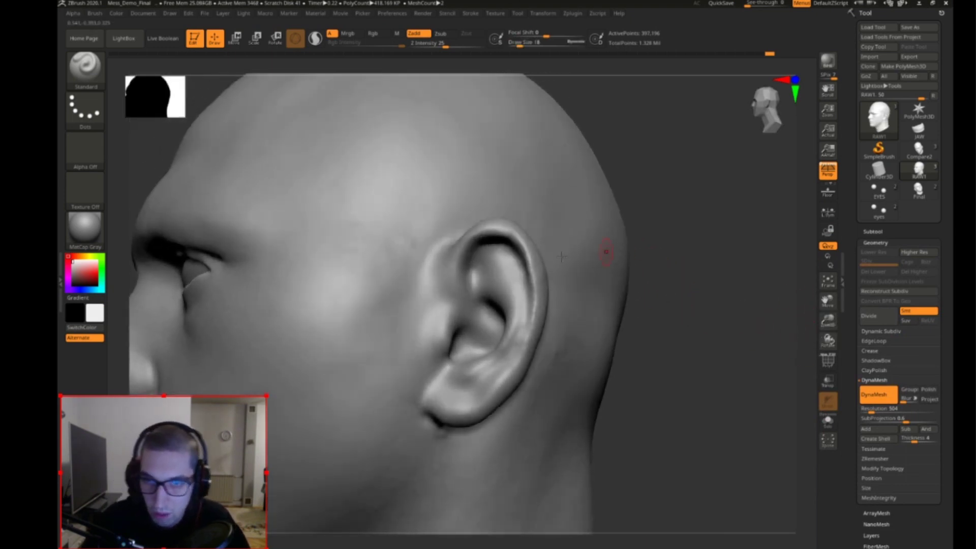
Step: Carve the hollow beneath the left ear's upper rim and refine it at draw size 27
{"action": "left_click_drag", "start_coordinate": [477, 275], "coordinate": [482, 250], "text": "alt"}
{"action": "right_click_drag", "start_coordinate": [533, 241], "coordinate": [575, 263]}
{"action": "mouse_move", "coordinate": [500, 240]}
{"action": "left_mouse_down", "text": "alt"}
{"action": "mouse_move", "coordinate": [524, 264]}
{"action": "mouse_move", "coordinate": [531, 305]}
{"action": "left_mouse_up", "text": "alt"}
{"action": "mouse_move", "coordinate": [642, 324]}
{"action": "left_mouse_down"}
{"action": "mouse_move", "coordinate": [666, 294]}
{"action": "mouse_move", "coordinate": [584, 297]}
{"action": "mouse_move", "coordinate": [645, 298]}
{"action": "mouse_move", "coordinate": [629, 297]}
{"action": "left_mouse_up"}
{"action": "key", "text": "s"}
{"action": "left_click_drag", "start_coordinate": [504, 253], "coordinate": [506, 240]}
{"action": "left_click_drag", "start_coordinate": [603, 252], "coordinate": [389, 179]}
Step: Enable backface masking in the Standard brush's auto masking settings
{"action": "left_click", "coordinate": [95, 14]}
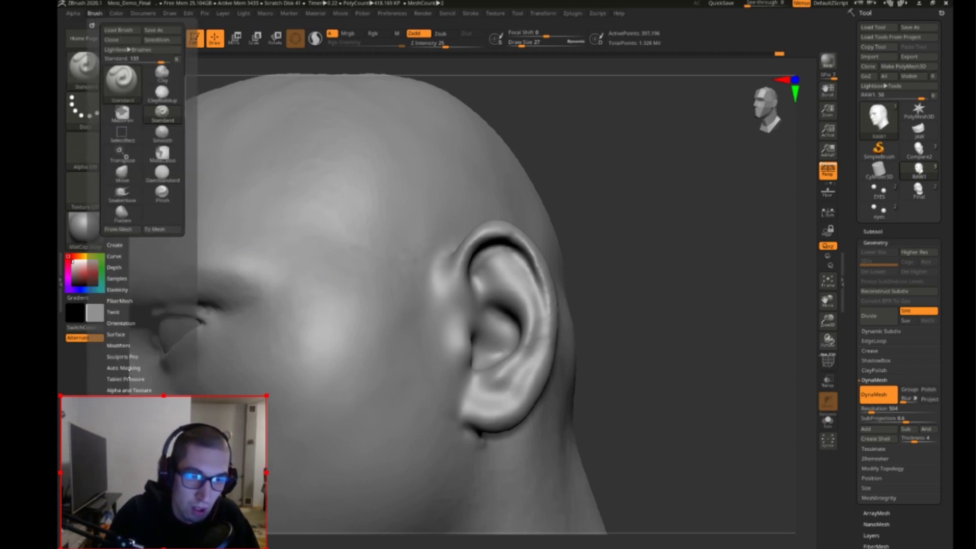
{"action": "left_click", "coordinate": [124, 368]}
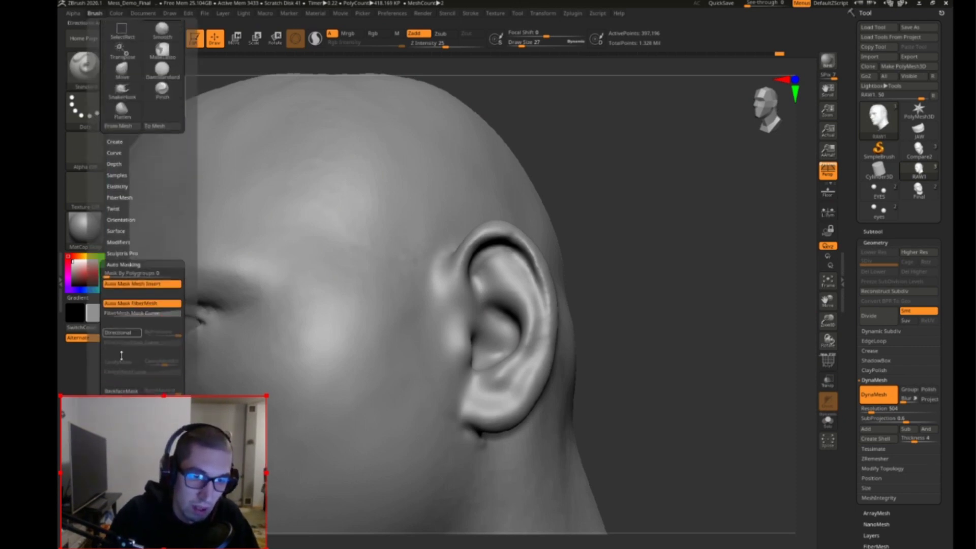
{"action": "left_click", "coordinate": [124, 390]}
Step: Build up the inner fold in the left ear's upper hollow at draw size 18 and remesh the head
{"action": "left_click_drag", "start_coordinate": [649, 283], "coordinate": [636, 281]}
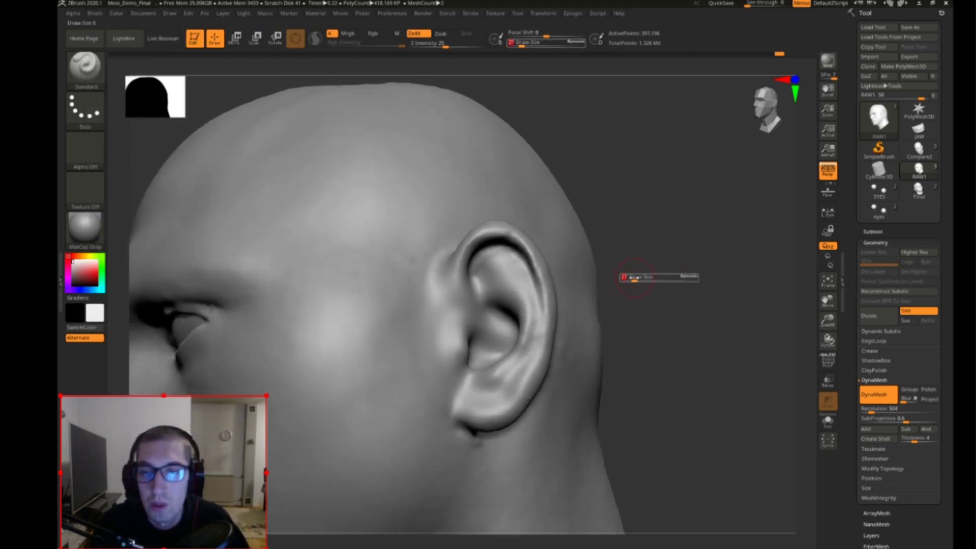
{"action": "key", "text": "s"}
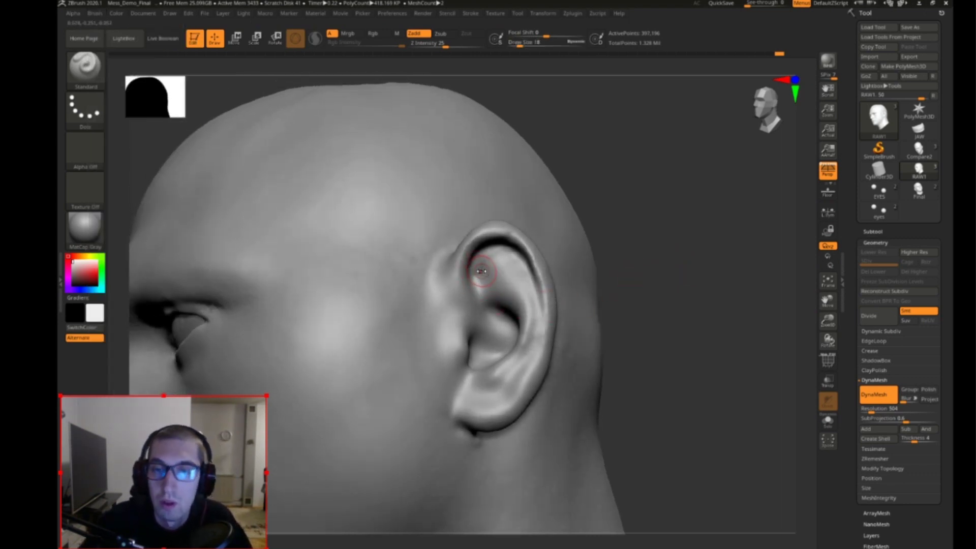
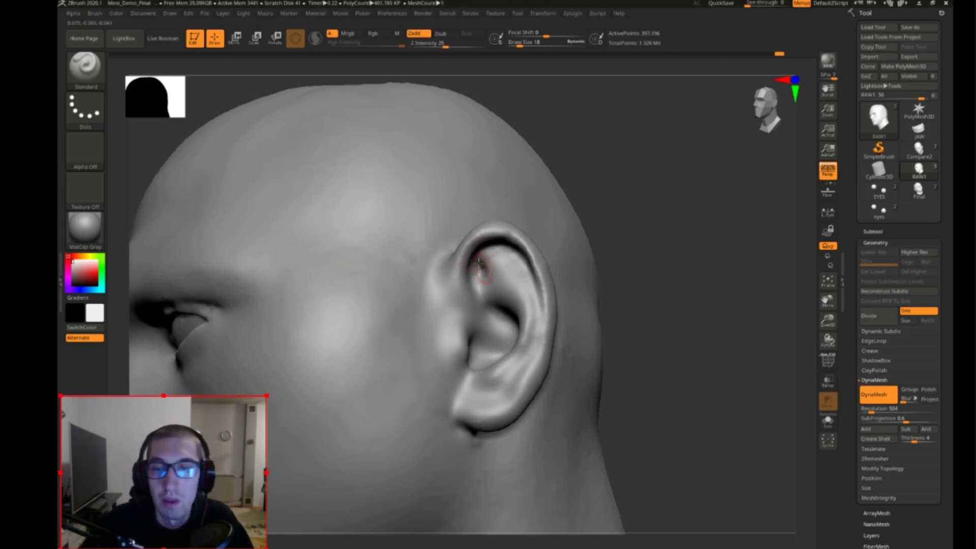
{"action": "left_click_drag", "start_coordinate": [646, 265], "coordinate": [671, 265]}
{"action": "key", "text": "s"}
{"action": "mouse_move", "coordinate": [486, 274]}
{"action": "left_mouse_down"}
{"action": "mouse_move", "coordinate": [470, 274]}
{"action": "mouse_move", "coordinate": [493, 313]}
{"action": "left_mouse_up"}
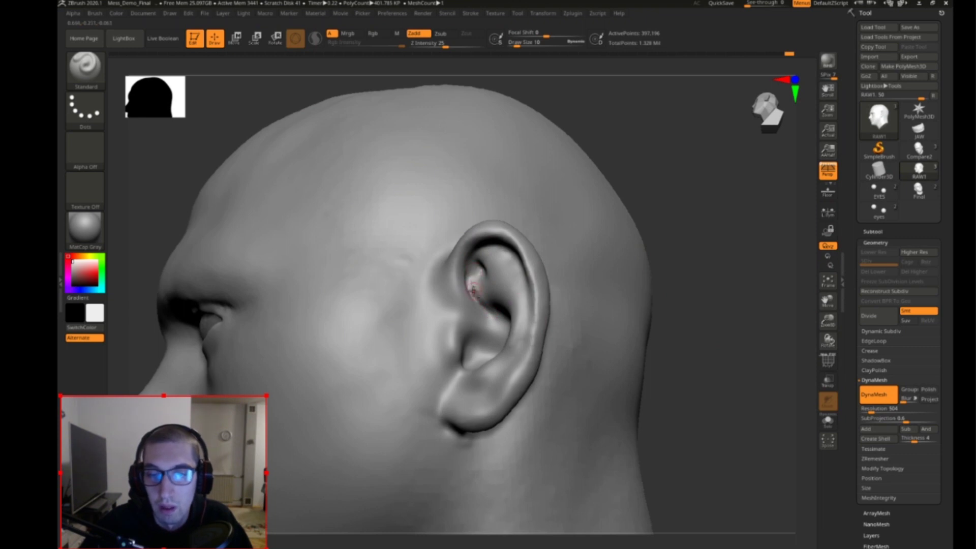
{"action": "mouse_move", "coordinate": [725, 298]}
{"action": "left_mouse_down", "text": "shift"}
{"action": "mouse_move", "coordinate": [729, 331]}
{"action": "mouse_move", "coordinate": [763, 325]}
{"action": "mouse_move", "coordinate": [722, 325]}
{"action": "left_mouse_up", "text": "shift"}
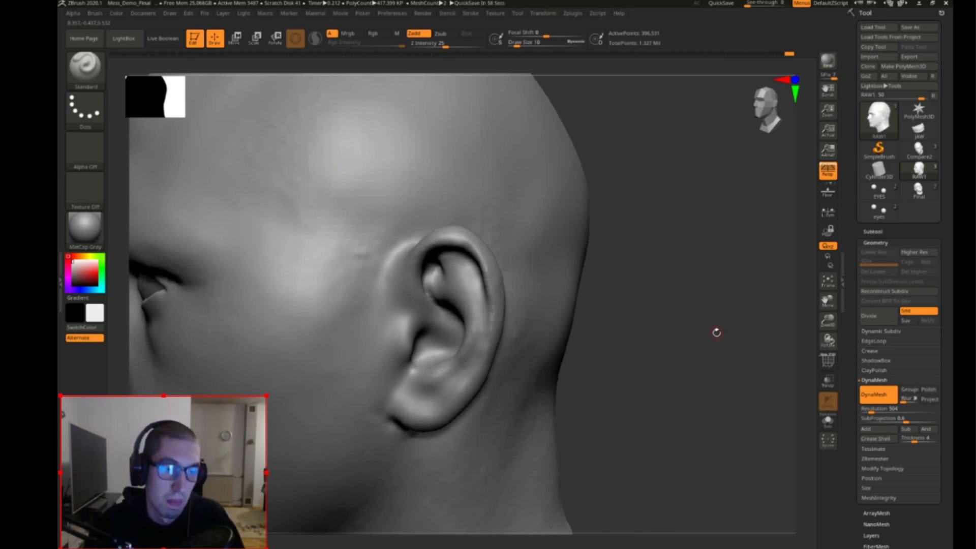
{"action": "mouse_move", "coordinate": [666, 305]}
{"action": "left_mouse_down", "text": "shift"}
{"action": "mouse_move", "coordinate": [696, 330]}
{"action": "mouse_move", "coordinate": [695, 320]}
{"action": "mouse_move", "coordinate": [674, 335]}
{"action": "mouse_move", "coordinate": [660, 330]}
{"action": "mouse_move", "coordinate": [662, 351]}
{"action": "left_mouse_up", "text": "shift"}
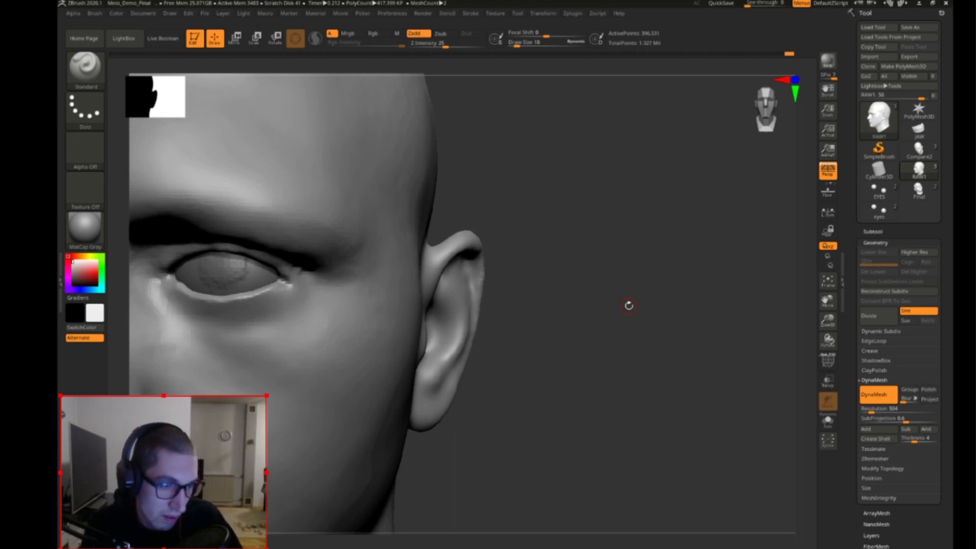
{"action": "left_click_drag", "start_coordinate": [641, 327], "coordinate": [624, 391], "text": "shift"}
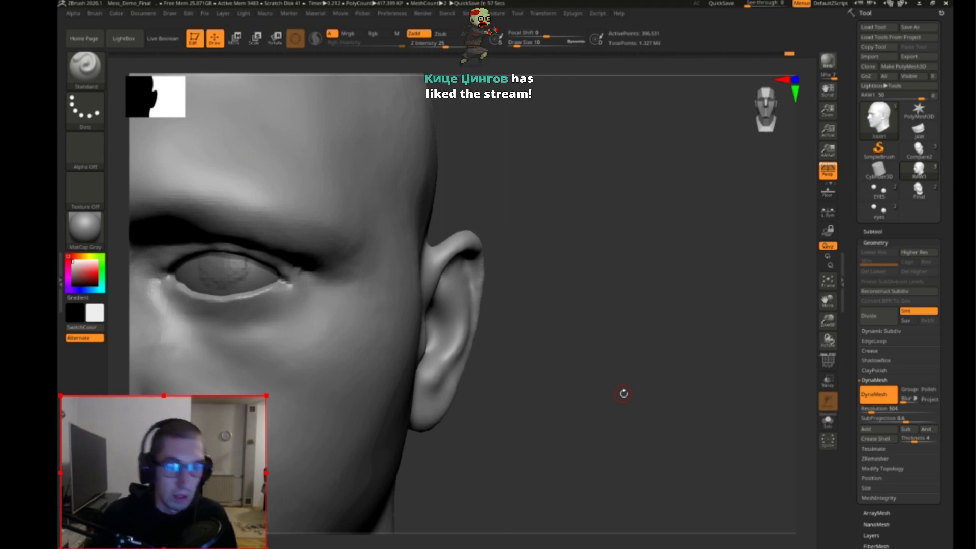
Step: Switch to the DamStandard brush and set the draw size to 13
{"action": "key", "text": "d"}
{"action": "key", "text": "s"}
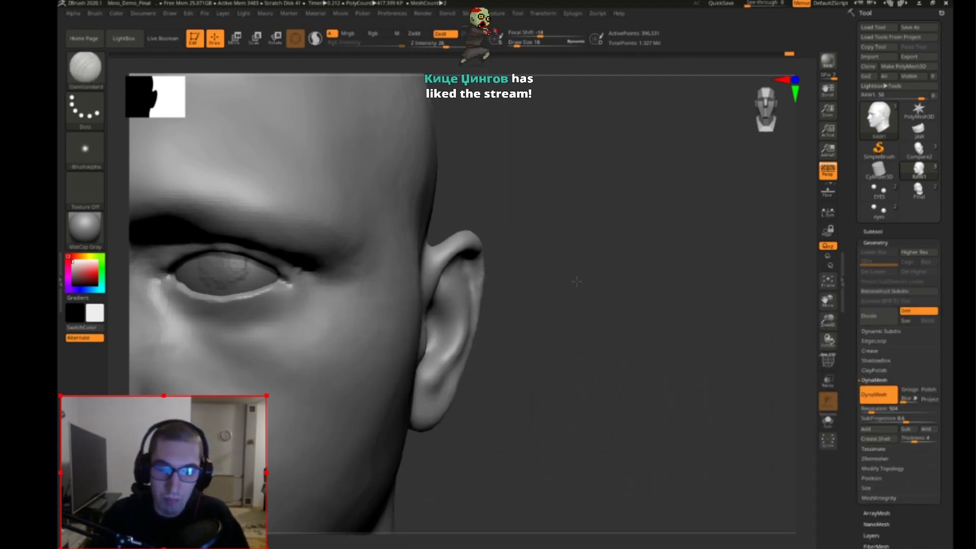
{"action": "left_click_drag", "start_coordinate": [577, 279], "coordinate": [574, 340]}
{"action": "left_click_drag", "start_coordinate": [616, 251], "coordinate": [596, 298]}
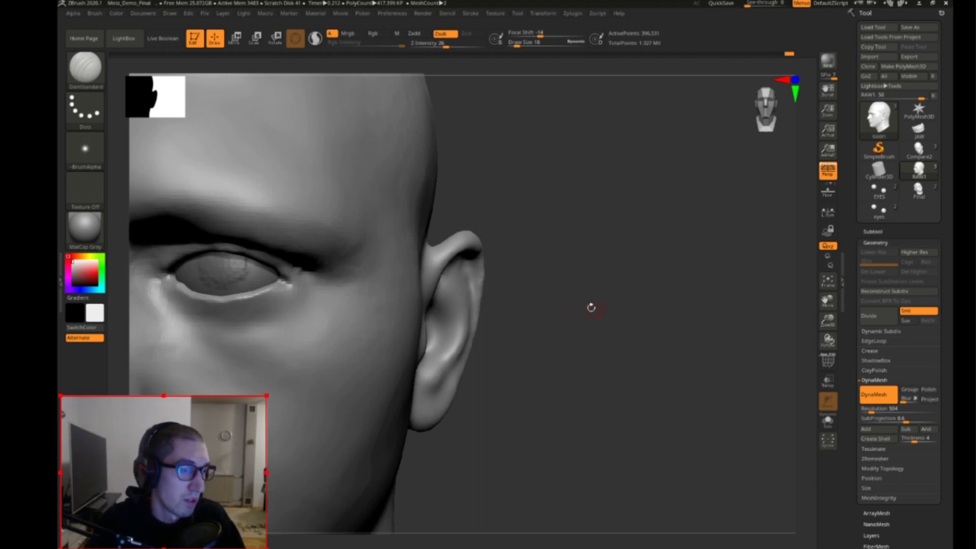
{"action": "key", "text": "s"}
{"action": "mouse_move", "coordinate": [596, 311]}
{"action": "left_mouse_down"}
{"action": "mouse_move", "coordinate": [587, 318]}
{"action": "mouse_move", "coordinate": [594, 272]}
{"action": "mouse_move", "coordinate": [526, 269]}
{"action": "left_mouse_up"}
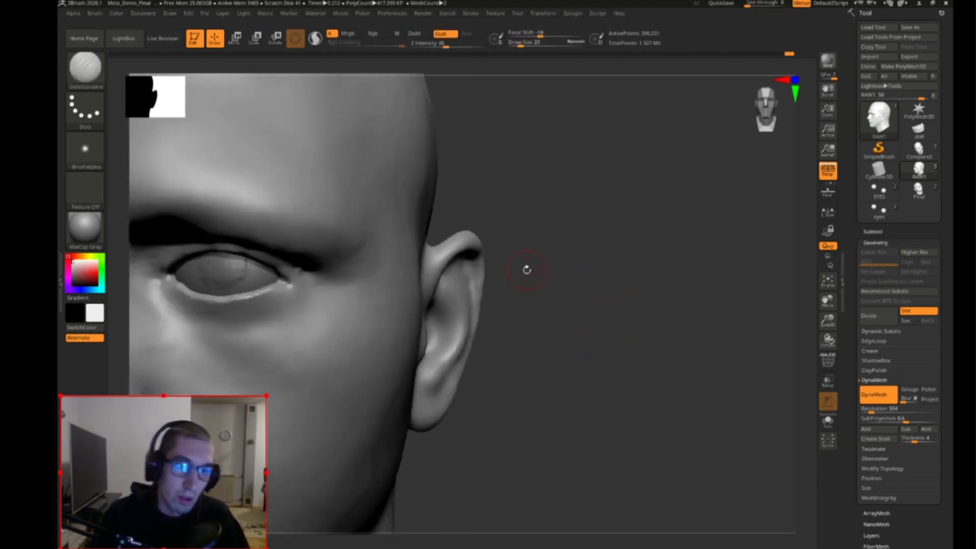
{"action": "mouse_move", "coordinate": [611, 291]}
{"action": "left_mouse_down"}
{"action": "mouse_move", "coordinate": [605, 274]}
{"action": "mouse_move", "coordinate": [597, 303]}
{"action": "mouse_move", "coordinate": [586, 298]}
{"action": "left_mouse_up"}
{"action": "key", "text": "s"}
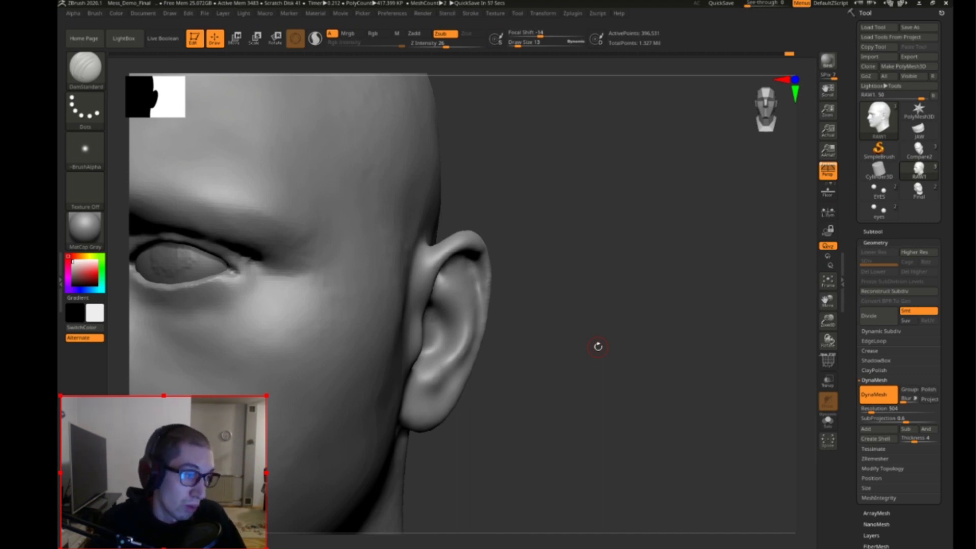
{"action": "left_click_drag", "start_coordinate": [605, 286], "coordinate": [612, 300]}
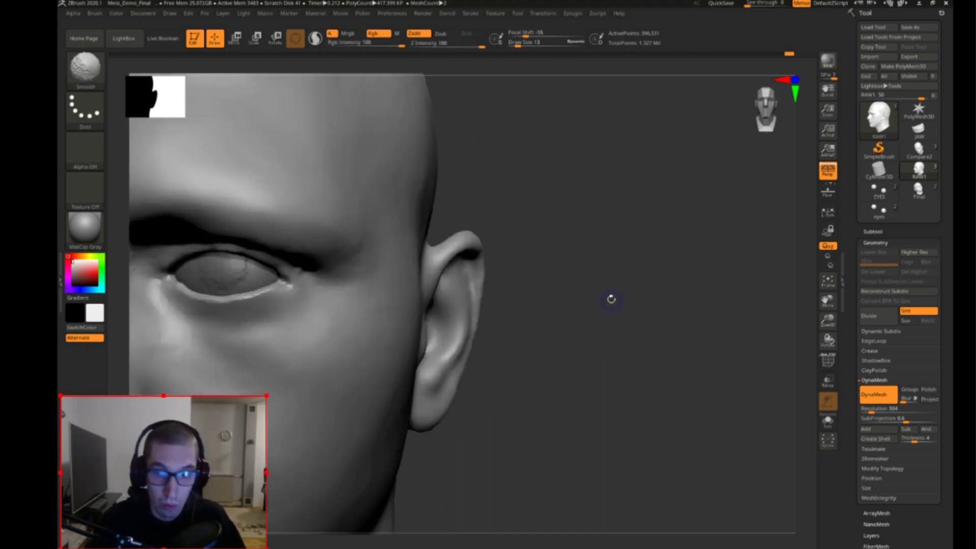
Step: Try to crease the left ear's inner fold with the DamStandard brush
{"action": "key", "text": "b"}
{"action": "left_click", "coordinate": [573, 308]}
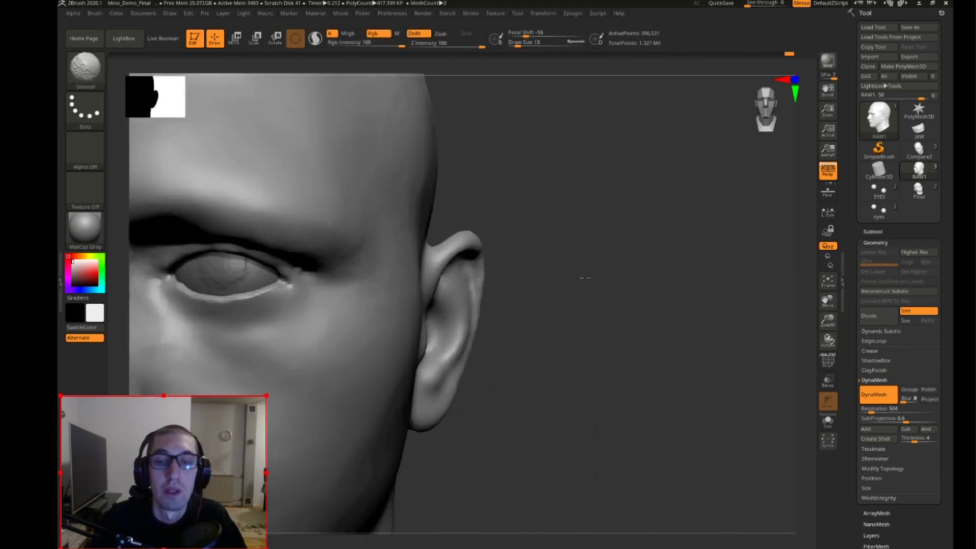
{"action": "mouse_move", "coordinate": [577, 290]}
{"action": "left_mouse_down"}
{"action": "mouse_move", "coordinate": [575, 315]}
{"action": "mouse_move", "coordinate": [459, 308]}
{"action": "left_mouse_up"}
{"action": "key", "text": "ctrl+z"}
{"action": "key", "text": "ctrl+z"}
Step: Crease the edge of the left ear's upper inner fold with the DamStandard brush
{"action": "key", "text": "s"}
{"action": "left_click", "coordinate": [449, 291]}
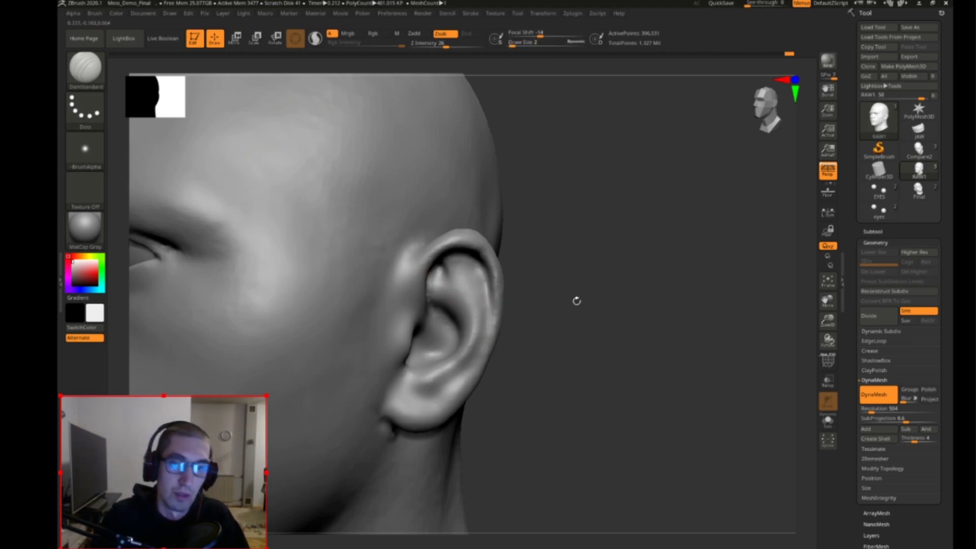
{"action": "left_click_drag", "start_coordinate": [569, 298], "coordinate": [478, 300]}
{"action": "key", "text": "s"}
{"action": "left_click", "coordinate": [442, 276]}
{"action": "left_click_drag", "start_coordinate": [436, 268], "coordinate": [432, 303]}
{"action": "mouse_move", "coordinate": [660, 316]}
{"action": "left_mouse_down"}
{"action": "mouse_move", "coordinate": [678, 315]}
{"action": "mouse_move", "coordinate": [604, 321]}
{"action": "left_mouse_up"}
{"action": "key", "text": "s"}
{"action": "left_click", "coordinate": [651, 321]}
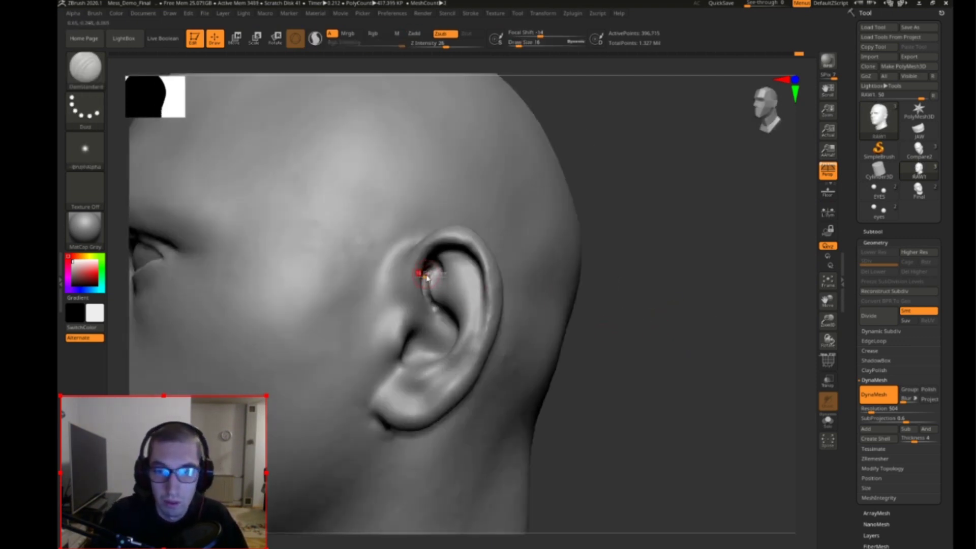
Step: Increase the draw size to 21, deepen the crease along the ear's inner fold and remesh the head
{"action": "key", "text": "]"}
{"action": "left_click_drag", "start_coordinate": [427, 270], "coordinate": [447, 327]}
{"action": "mouse_move", "coordinate": [697, 353]}
{"action": "left_mouse_down"}
{"action": "mouse_move", "coordinate": [704, 309]}
{"action": "mouse_move", "coordinate": [693, 344]}
{"action": "mouse_move", "coordinate": [684, 330]}
{"action": "mouse_move", "coordinate": [724, 325]}
{"action": "mouse_move", "coordinate": [704, 324]}
{"action": "left_mouse_up"}
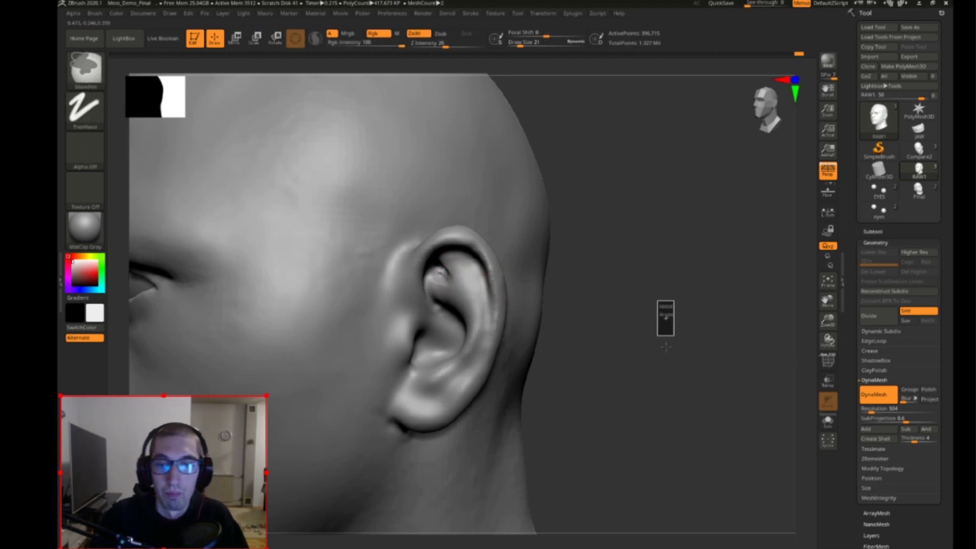
Step: Switch to the Compare3 tool and examine the raw scan's wireframe around the nose and eyes
{"action": "left_click", "coordinate": [873, 212]}
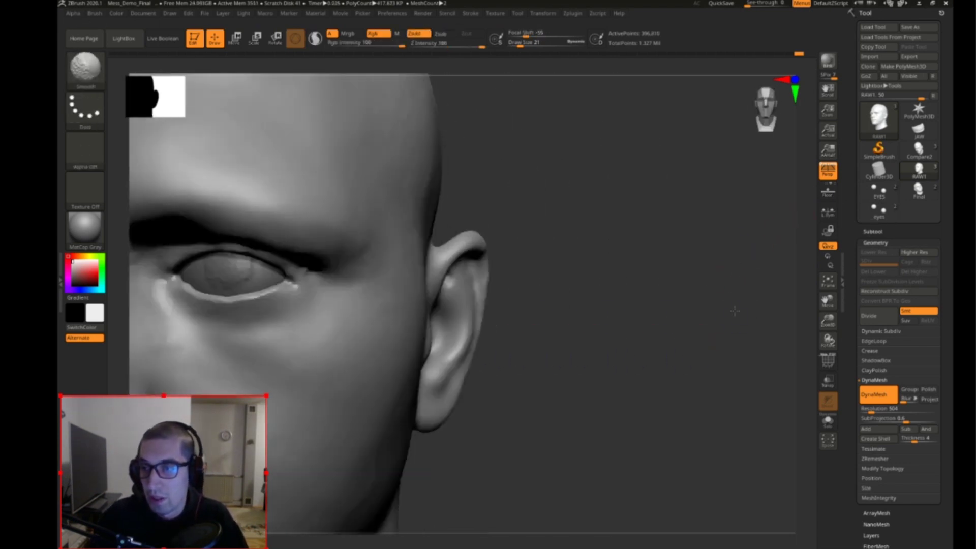
{"action": "left_click", "coordinate": [919, 149]}
{"action": "right_click_drag", "start_coordinate": [514, 352], "coordinate": [625, 308], "text": "alt"}
{"action": "right_click_drag", "start_coordinate": [440, 420], "coordinate": [534, 353], "text": "alt"}
{"action": "left_click", "coordinate": [548, 347], "text": "alt"}
{"action": "right_click_drag", "start_coordinate": [769, 353], "coordinate": [803, 392], "text": "ctrl"}
{"action": "key", "text": "shift+f"}
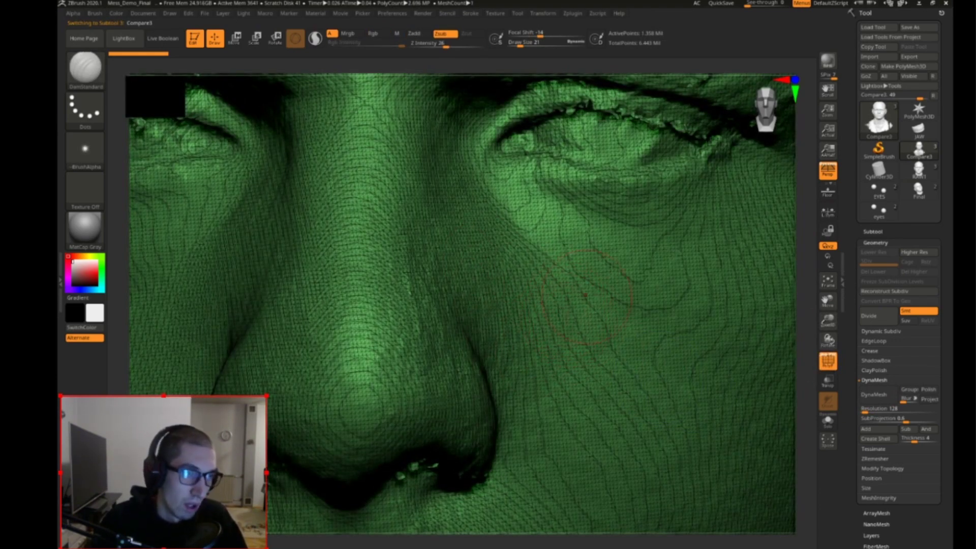
{"action": "key", "text": "shift+f"}
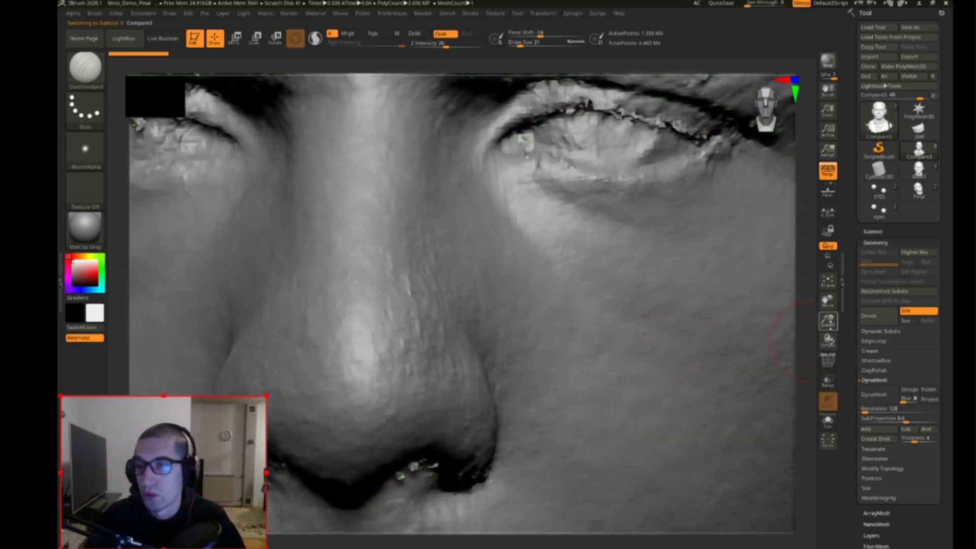
Step: Compare the raw scan with the cleaned heads side by side from the front
{"action": "key", "text": "f"}
{"action": "left_click_drag", "start_coordinate": [559, 339], "coordinate": [737, 325], "text": "alt"}
{"action": "left_click_drag", "start_coordinate": [297, 360], "coordinate": [670, 336]}
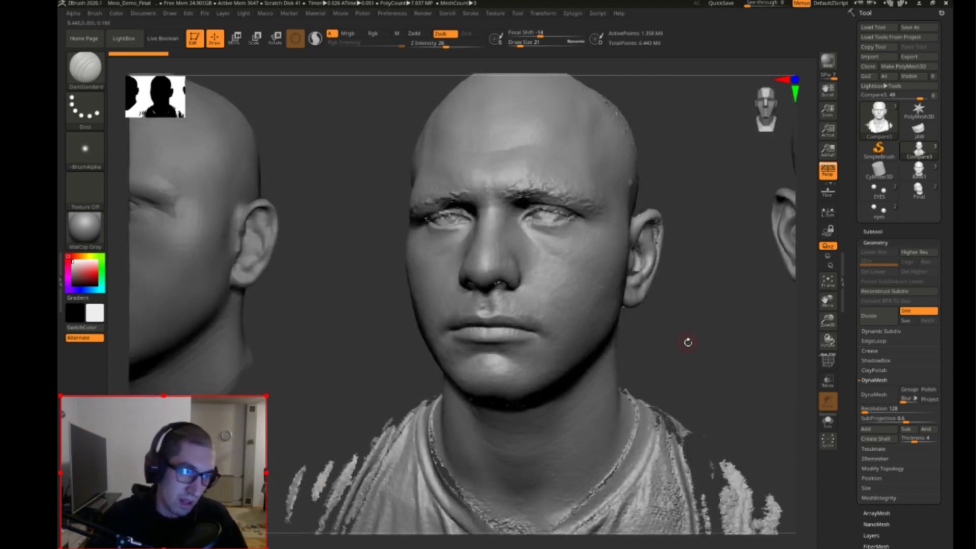
{"action": "mouse_move", "coordinate": [677, 322]}
{"action": "left_mouse_down", "text": "shift"}
{"action": "mouse_move", "coordinate": [641, 336]}
{"action": "mouse_move", "coordinate": [575, 334]}
{"action": "mouse_move", "coordinate": [576, 360]}
{"action": "mouse_move", "coordinate": [541, 331]}
{"action": "mouse_move", "coordinate": [503, 323]}
{"action": "mouse_move", "coordinate": [620, 304]}
{"action": "left_mouse_up", "text": "shift"}
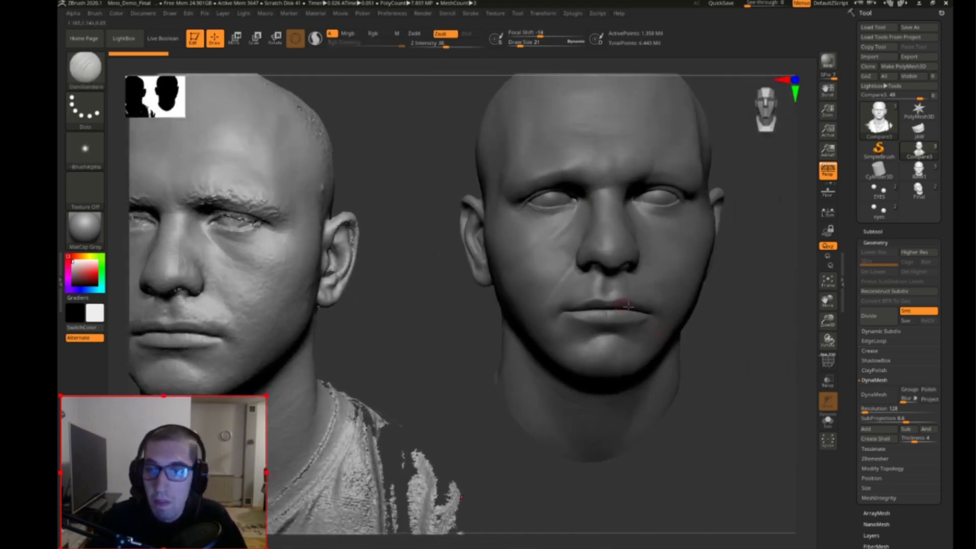
Step: Return to the RAW1 tool and select the SnakeHook brush with a draw size of 44
{"action": "left_click", "coordinate": [918, 170]}
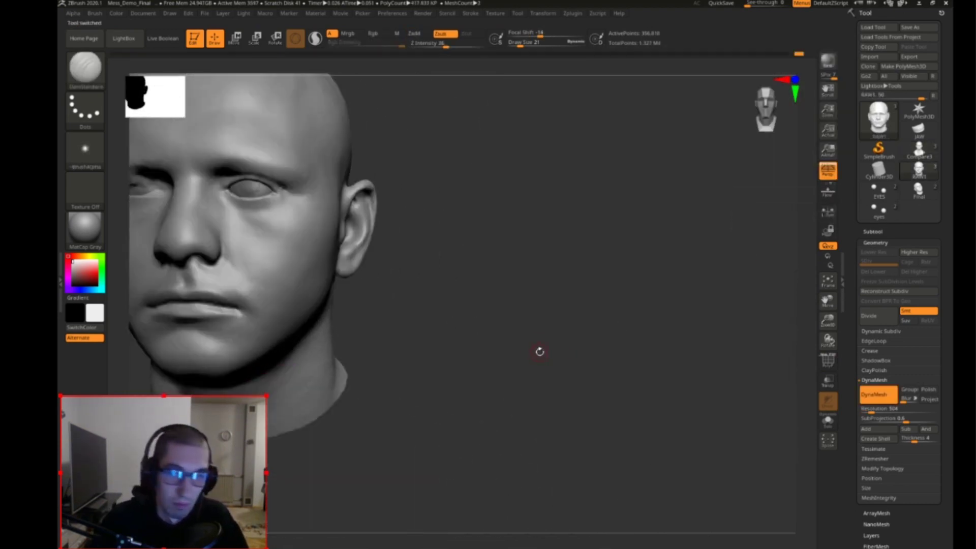
{"action": "mouse_move", "coordinate": [530, 346]}
{"action": "left_mouse_down"}
{"action": "mouse_move", "coordinate": [627, 348]}
{"action": "mouse_move", "coordinate": [599, 311]}
{"action": "mouse_move", "coordinate": [559, 319]}
{"action": "mouse_move", "coordinate": [620, 342]}
{"action": "mouse_move", "coordinate": [595, 341]}
{"action": "mouse_move", "coordinate": [616, 335]}
{"action": "left_mouse_up"}
{"action": "key", "text": "b"}
{"action": "key", "text": "s"}
{"action": "key", "text": "h"}
{"action": "key", "text": "s"}
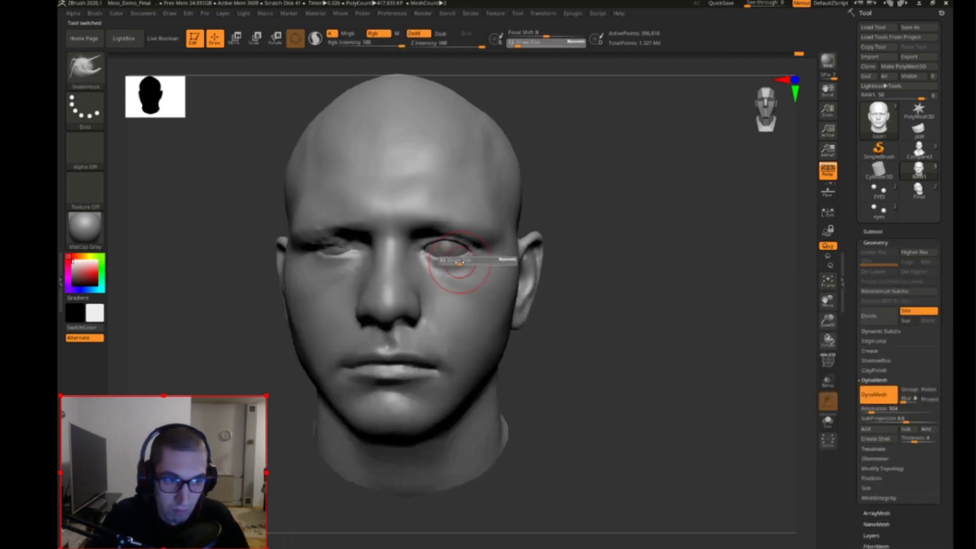
{"action": "type", "text": "44"}
{"action": "key", "text": "Return"}
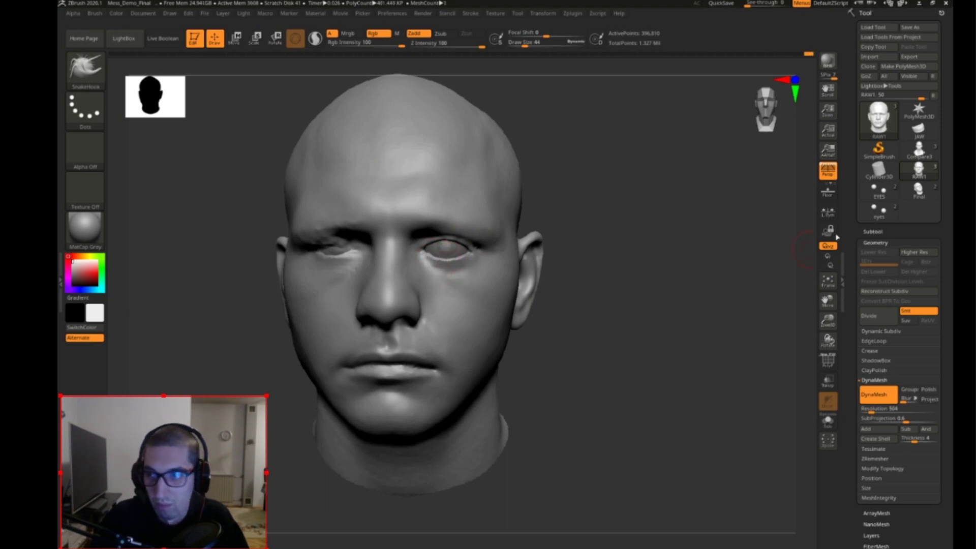
Step: Set the draw size to 32 and adjust the upper lip below the philtrum with the SnakeHook brush
{"action": "mouse_move", "coordinate": [687, 332]}
{"action": "left_mouse_down"}
{"action": "mouse_move", "coordinate": [690, 298]}
{"action": "mouse_move", "coordinate": [676, 323]}
{"action": "left_mouse_up"}
{"action": "key", "text": "s"}
{"action": "mouse_move", "coordinate": [681, 325]}
{"action": "left_mouse_down"}
{"action": "mouse_move", "coordinate": [632, 313]}
{"action": "mouse_move", "coordinate": [632, 334]}
{"action": "left_mouse_up"}
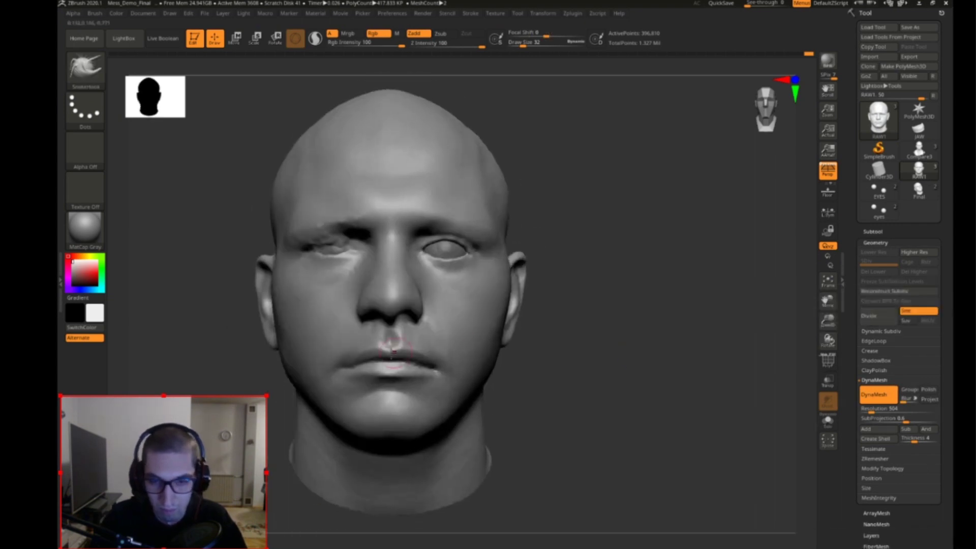
Step: Set the draw size to 68 and smooth the left side of the head above the temple
{"action": "left_click_drag", "start_coordinate": [692, 329], "coordinate": [681, 419]}
{"action": "key", "text": "s"}
{"action": "left_click_drag", "start_coordinate": [653, 337], "coordinate": [623, 333]}
{"action": "mouse_move", "coordinate": [730, 309]}
{"action": "left_mouse_down"}
{"action": "mouse_move", "coordinate": [713, 347]}
{"action": "mouse_move", "coordinate": [728, 314]}
{"action": "mouse_move", "coordinate": [745, 330]}
{"action": "left_mouse_up"}
{"action": "key", "text": "s"}
{"action": "left_click_drag", "start_coordinate": [485, 208], "coordinate": [479, 203]}
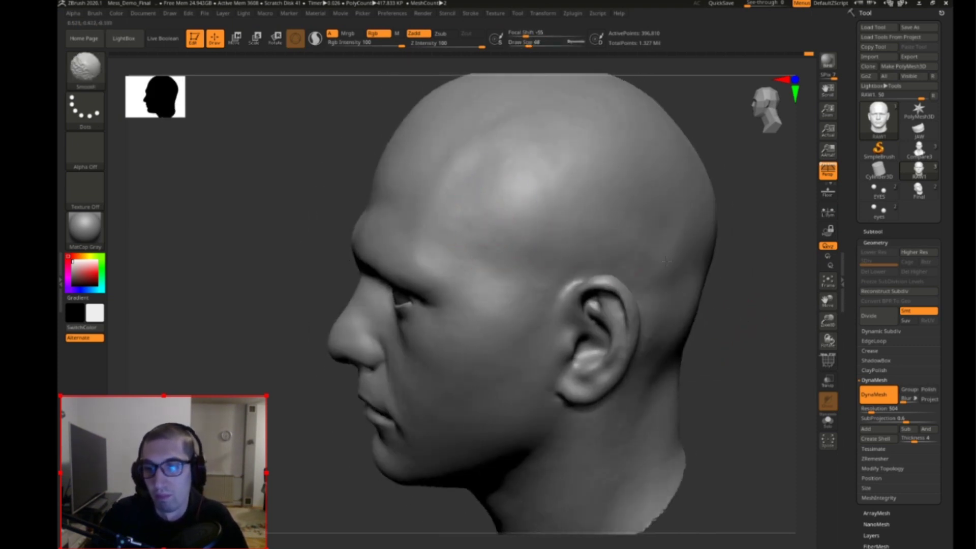
Step: Set the draw size to 20 and smooth the upper hollow of the left ear
{"action": "mouse_move", "coordinate": [718, 376]}
{"action": "left_mouse_down"}
{"action": "mouse_move", "coordinate": [769, 353]}
{"action": "mouse_move", "coordinate": [682, 331]}
{"action": "left_mouse_up"}
{"action": "key", "text": "s"}
{"action": "left_click_drag", "start_coordinate": [699, 345], "coordinate": [647, 304]}
{"action": "key", "text": "s"}
{"action": "left_click_drag", "start_coordinate": [625, 266], "coordinate": [628, 266]}
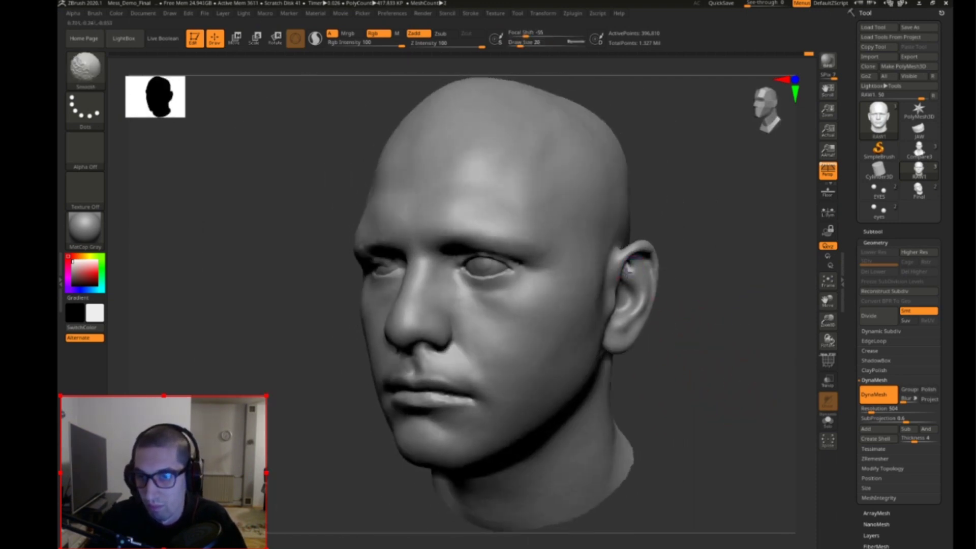
{"action": "left_click_drag", "start_coordinate": [722, 315], "coordinate": [712, 396], "text": "shift"}
{"action": "mouse_move", "coordinate": [747, 362]}
{"action": "left_mouse_down", "text": "alt"}
{"action": "mouse_move", "coordinate": [644, 348]}
{"action": "mouse_move", "coordinate": [637, 334]}
{"action": "left_mouse_up", "text": "alt"}
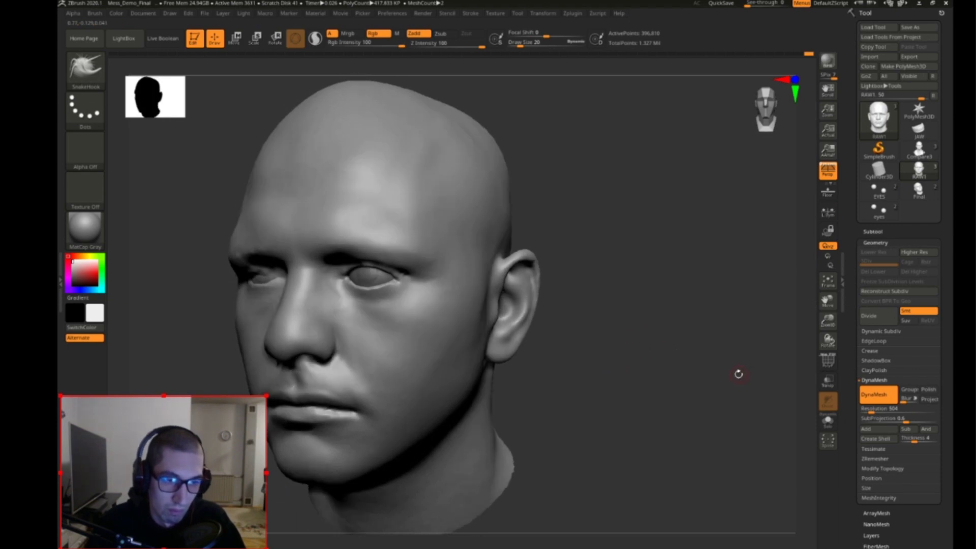
{"action": "mouse_move", "coordinate": [710, 393]}
{"action": "left_mouse_down"}
{"action": "mouse_move", "coordinate": [679, 399]}
{"action": "mouse_move", "coordinate": [664, 387]}
{"action": "mouse_move", "coordinate": [693, 386]}
{"action": "left_mouse_up"}
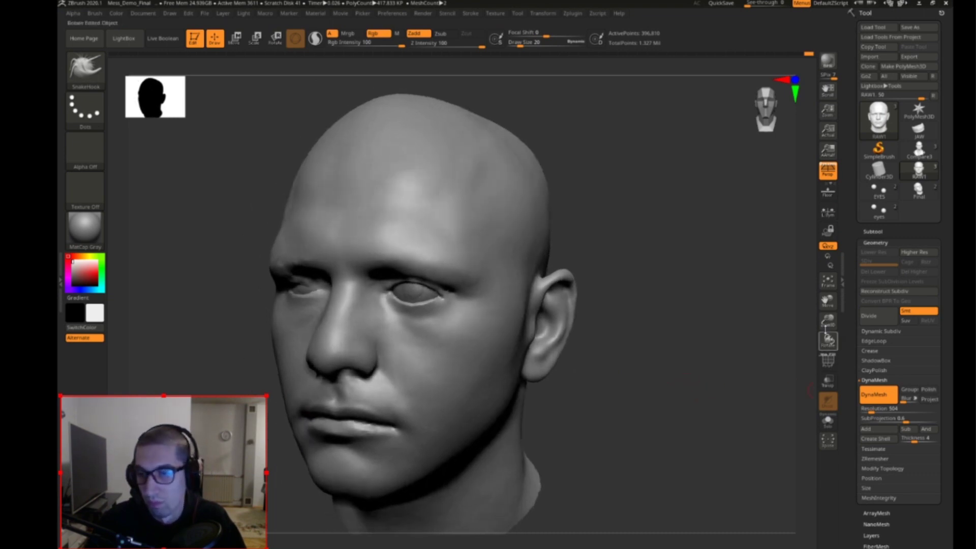
Step: Refine the outer rim of the left ear using the DamStandard brush with a draw size of 8
{"action": "left_click_drag", "start_coordinate": [826, 321], "coordinate": [818, 351]}
{"action": "left_click_drag", "start_coordinate": [673, 304], "coordinate": [640, 322]}
{"action": "key", "text": "b"}
{"action": "key", "text": "d"}
{"action": "key", "text": "s"}
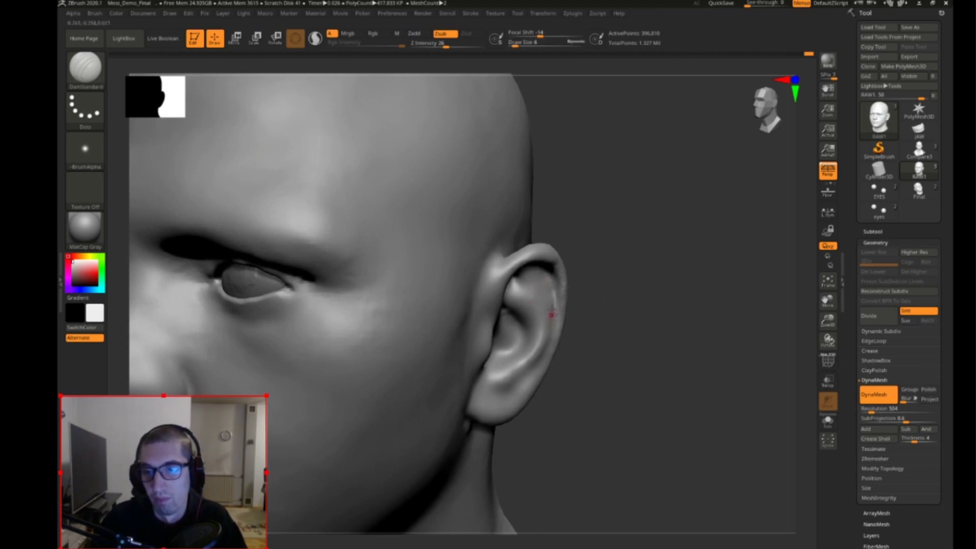
{"action": "left_click_drag", "start_coordinate": [554, 374], "coordinate": [625, 326], "text": "shift"}
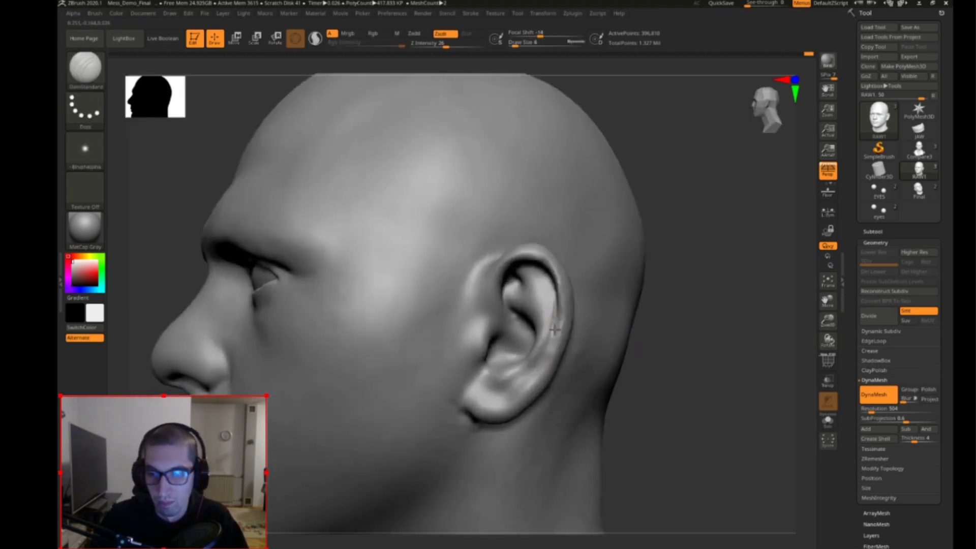
{"action": "left_click_drag", "start_coordinate": [730, 321], "coordinate": [732, 384], "text": "ctrl"}
{"action": "mouse_move", "coordinate": [706, 352]}
{"action": "left_mouse_down"}
{"action": "mouse_move", "coordinate": [749, 355]}
{"action": "mouse_move", "coordinate": [686, 353]}
{"action": "mouse_move", "coordinate": [681, 337]}
{"action": "mouse_move", "coordinate": [710, 285]}
{"action": "mouse_move", "coordinate": [722, 305]}
{"action": "left_mouse_up"}
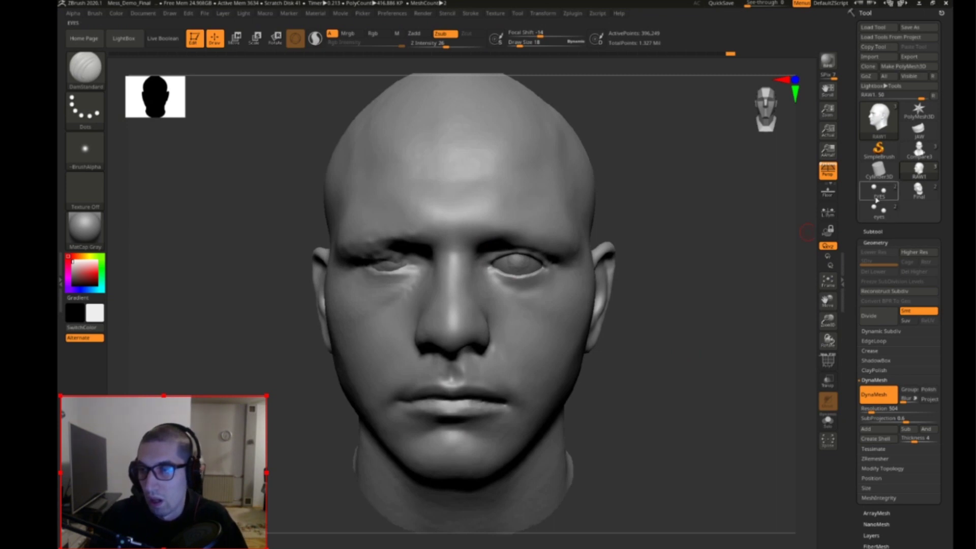
Step: Switch to the EYES tool, activate its head subtool, and set the DamStandard draw size to 29
{"action": "left_click", "coordinate": [877, 193]}
{"action": "mouse_move", "coordinate": [630, 356]}
{"action": "left_mouse_down"}
{"action": "mouse_move", "coordinate": [645, 340]}
{"action": "mouse_move", "coordinate": [660, 379]}
{"action": "mouse_move", "coordinate": [695, 315]}
{"action": "mouse_move", "coordinate": [612, 308]}
{"action": "left_mouse_up"}
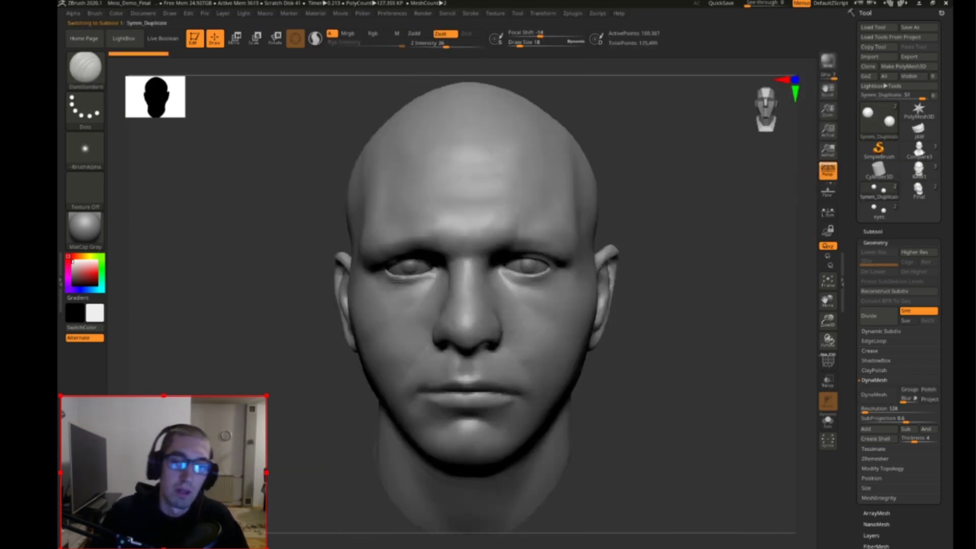
{"action": "key", "text": "s"}
{"action": "mouse_move", "coordinate": [665, 362]}
{"action": "left_mouse_down"}
{"action": "mouse_move", "coordinate": [427, 367]}
{"action": "mouse_move", "coordinate": [382, 373]}
{"action": "mouse_move", "coordinate": [321, 406]}
{"action": "mouse_move", "coordinate": [625, 373]}
{"action": "left_mouse_up"}
{"action": "mouse_move", "coordinate": [751, 278]}
{"action": "left_mouse_down", "text": "shift"}
{"action": "mouse_move", "coordinate": [731, 319]}
{"action": "mouse_move", "coordinate": [733, 350]}
{"action": "left_mouse_up", "text": "shift"}
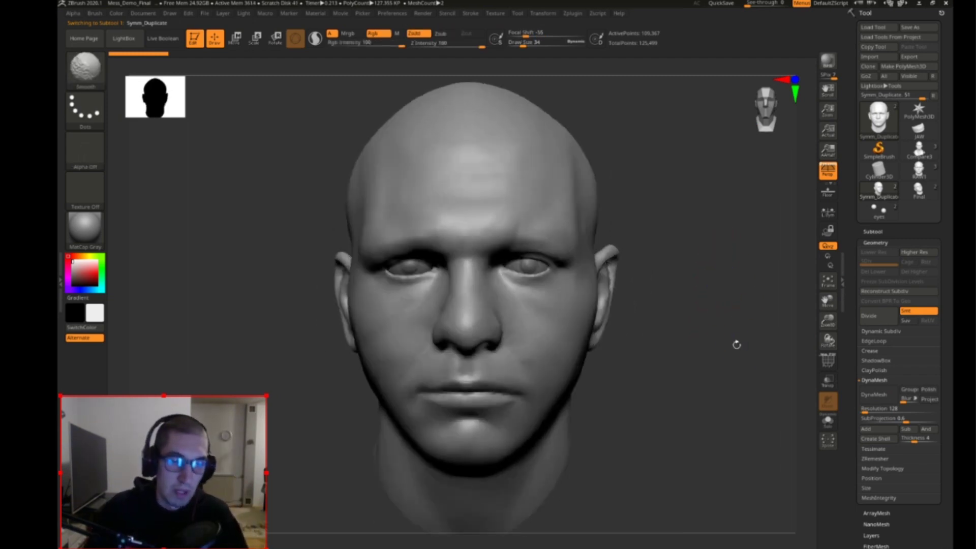
{"action": "mouse_move", "coordinate": [683, 315]}
{"action": "left_mouse_down"}
{"action": "mouse_move", "coordinate": [690, 322]}
{"action": "mouse_move", "coordinate": [657, 285]}
{"action": "mouse_move", "coordinate": [706, 285]}
{"action": "mouse_move", "coordinate": [671, 283]}
{"action": "mouse_move", "coordinate": [726, 237]}
{"action": "left_mouse_up"}
{"action": "key", "text": "s"}
{"action": "left_click", "coordinate": [655, 285]}
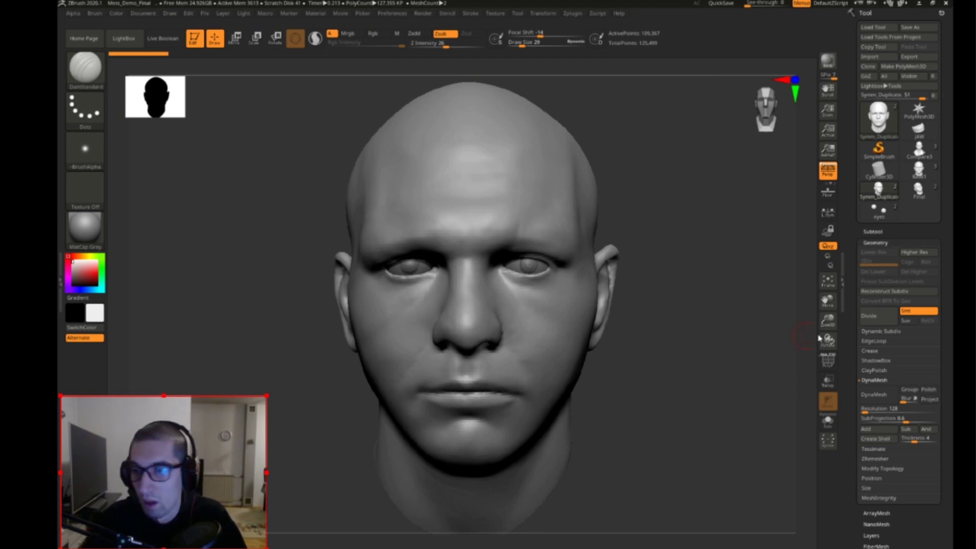
Step: Subdivide the head once, check its wireframe, and compare subdivision levels 1 and 2
{"action": "left_click", "coordinate": [881, 316]}
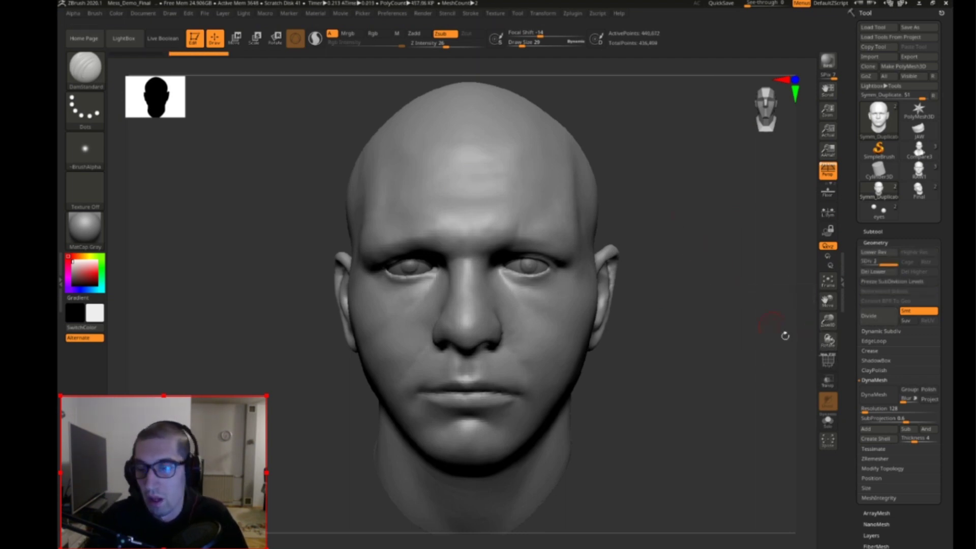
{"action": "left_click_drag", "start_coordinate": [824, 328], "coordinate": [751, 376]}
{"action": "key", "text": "shift+f"}
{"action": "key", "text": "shift+f"}
{"action": "key", "text": "b"}
{"action": "key", "text": "d"}
{"action": "key", "text": "s"}
{"action": "mouse_move", "coordinate": [802, 348]}
{"action": "left_mouse_down"}
{"action": "mouse_move", "coordinate": [777, 388]}
{"action": "mouse_move", "coordinate": [723, 349]}
{"action": "mouse_move", "coordinate": [708, 323]}
{"action": "left_mouse_up"}
{"action": "key", "text": "shift+d"}
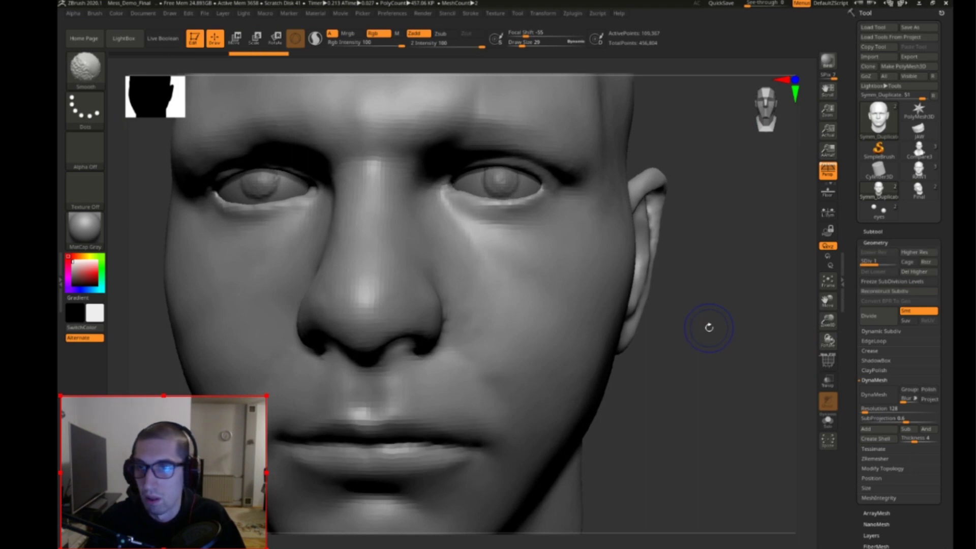
{"action": "key", "text": "d"}
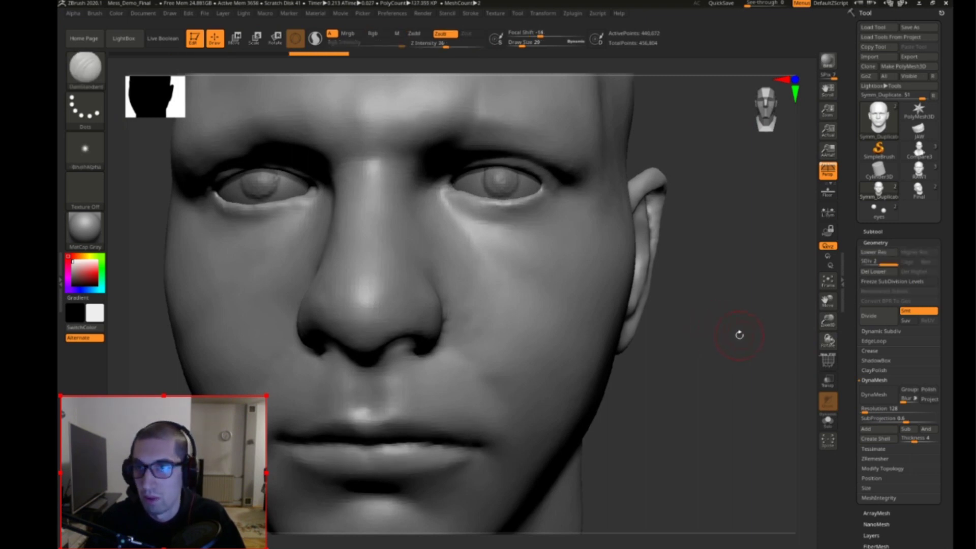
Step: Divide the head mesh twice more to reach subdivision level 4 and inspect the smoother surface
{"action": "key", "text": "ctrl+d"}
{"action": "key", "text": "ctrl+d"}
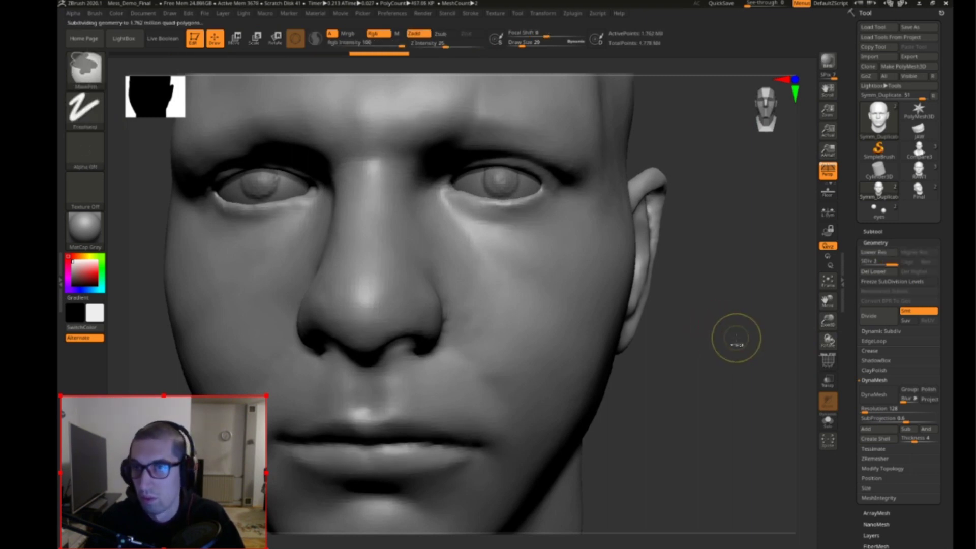
{"action": "key", "text": "b"}
{"action": "key", "text": "d"}
{"action": "key", "text": "s"}
{"action": "left_click_drag", "start_coordinate": [686, 360], "coordinate": [574, 238]}
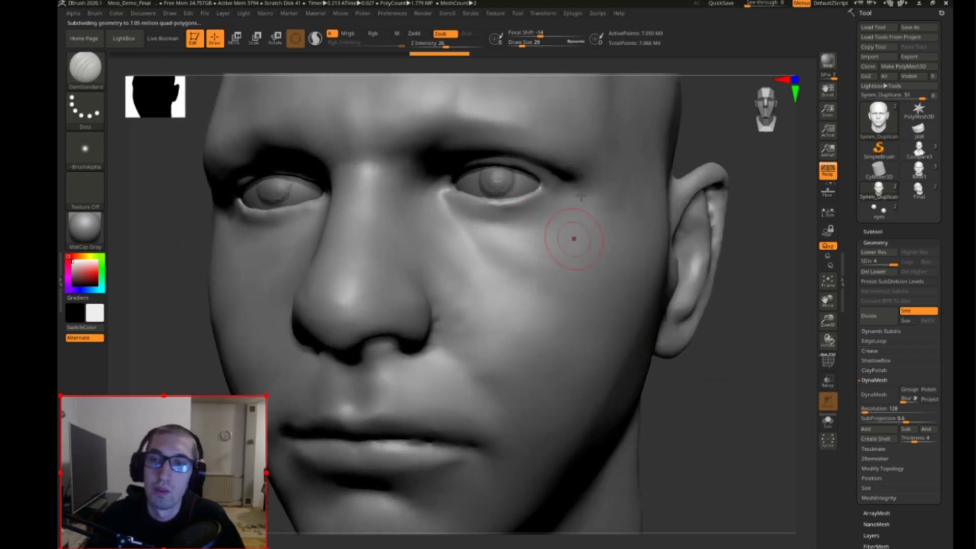
{"action": "left_click_drag", "start_coordinate": [726, 374], "coordinate": [814, 325]}
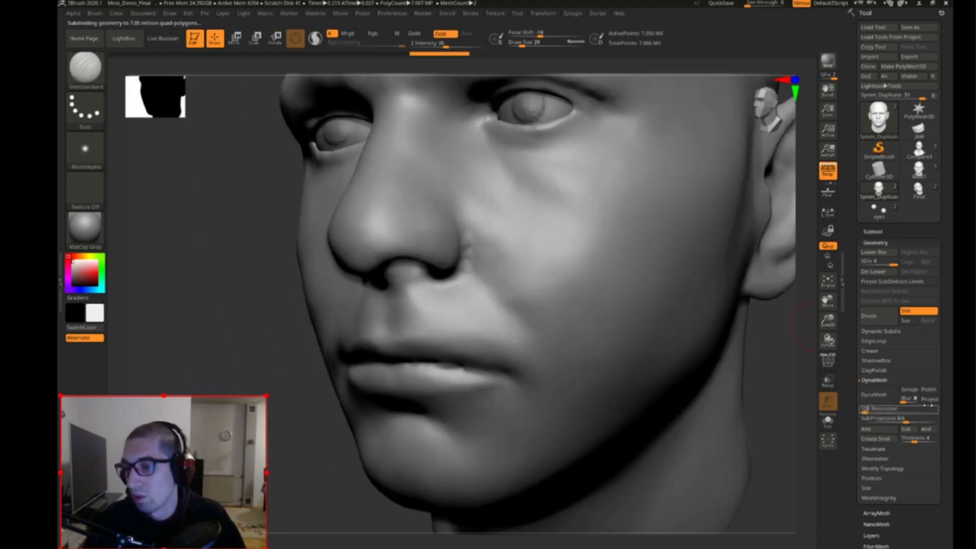
{"action": "mouse_move", "coordinate": [791, 383]}
{"action": "left_mouse_down"}
{"action": "mouse_move", "coordinate": [721, 346]}
{"action": "mouse_move", "coordinate": [715, 297]}
{"action": "left_mouse_up"}
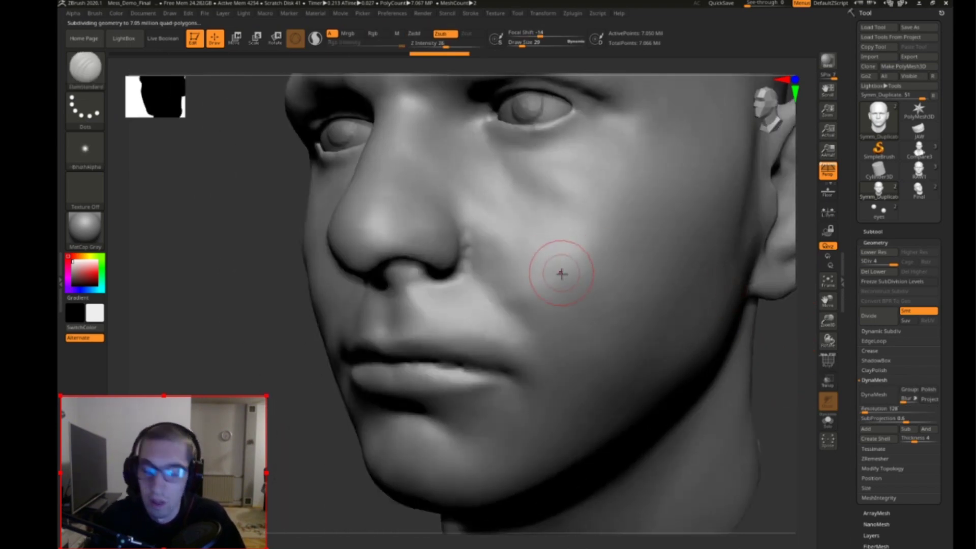
Step: Try a ClayBuildup stroke with a draw size of 23 on the left cheek, and undo it
{"action": "key", "text": "b"}
{"action": "key", "text": "c"}
{"action": "key", "text": "b"}
{"action": "key", "text": "s"}
{"action": "left_click_drag", "start_coordinate": [557, 267], "coordinate": [558, 282]}
{"action": "key", "text": "shift"}
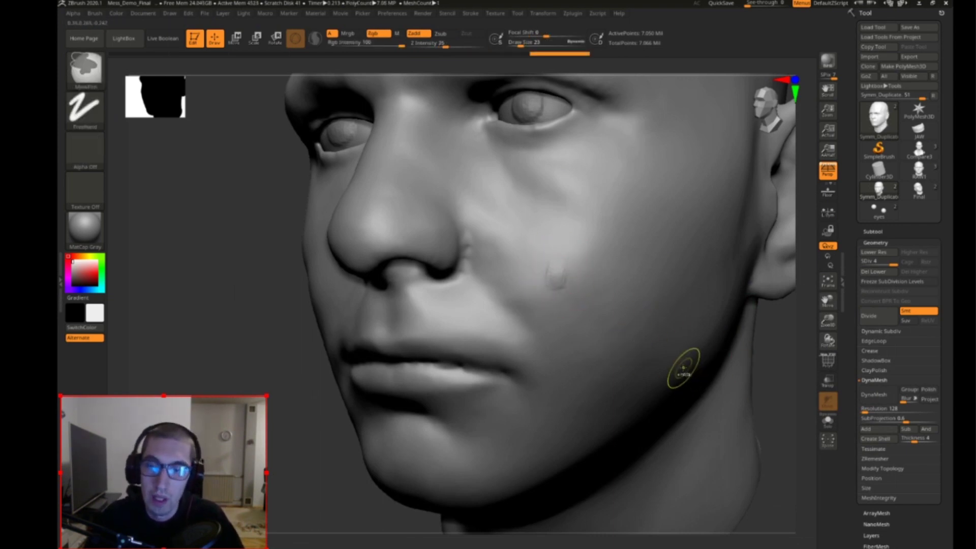
{"action": "key", "text": "ctrl+z"}
{"action": "key", "text": "ctrl+z"}
{"action": "key", "text": "shift"}
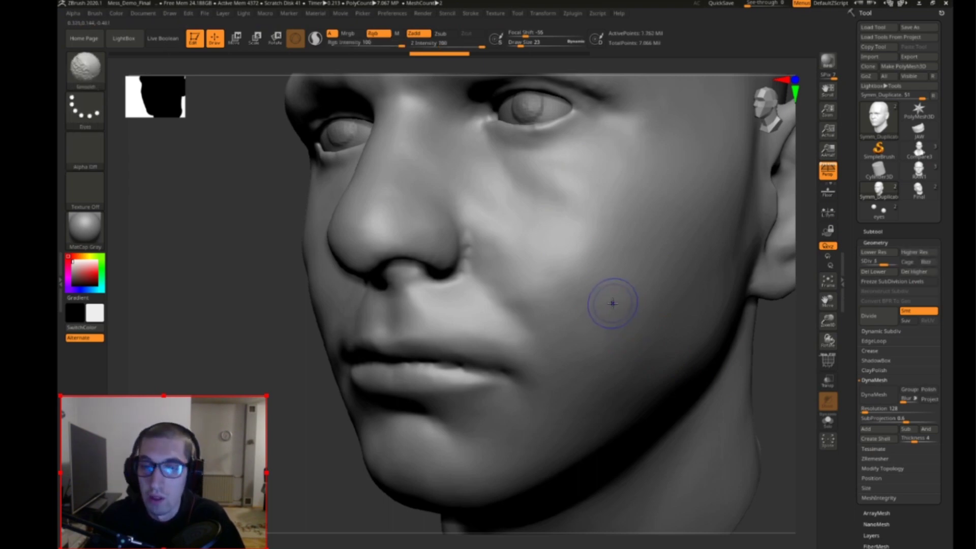
Step: Drop the head to subdivision level 1, test strokes on the left cheek, and undo them
{"action": "key", "text": "shift+d"}
{"action": "key", "text": "shift+d"}
{"action": "key", "text": "shift+d"}
{"action": "key", "text": "shift+d"}
{"action": "left_click_drag", "start_coordinate": [593, 268], "coordinate": [571, 273]}
{"action": "mouse_move", "coordinate": [766, 348]}
{"action": "left_mouse_down"}
{"action": "mouse_move", "coordinate": [786, 346]}
{"action": "mouse_move", "coordinate": [537, 259]}
{"action": "left_mouse_up"}
{"action": "key", "text": "ctrl+z"}
{"action": "key", "text": "ctrl+z"}
Step: Set the head's subdivision level to 3 and select the DamStandard brush with a draw size of 25
{"action": "left_click_drag", "start_coordinate": [730, 355], "coordinate": [802, 300]}
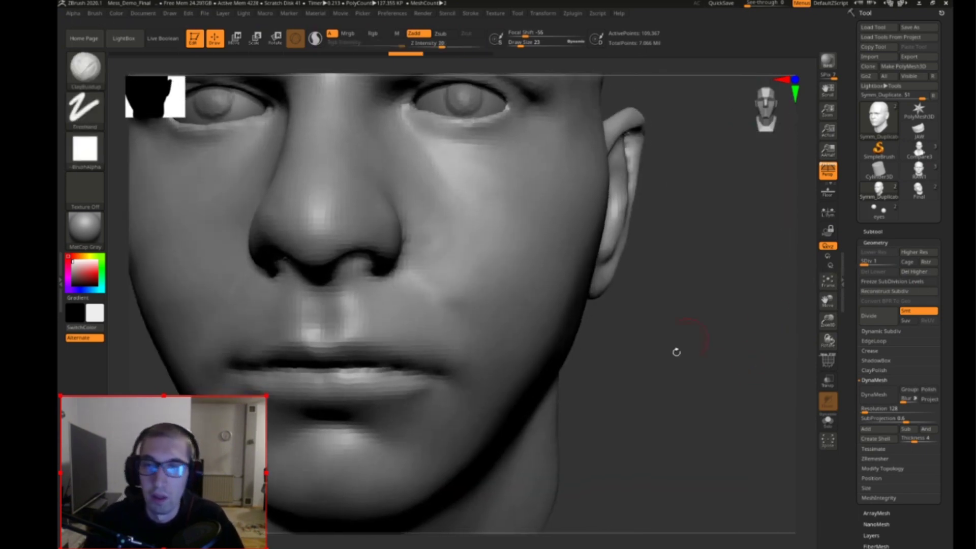
{"action": "left_click_drag", "start_coordinate": [696, 374], "coordinate": [811, 318]}
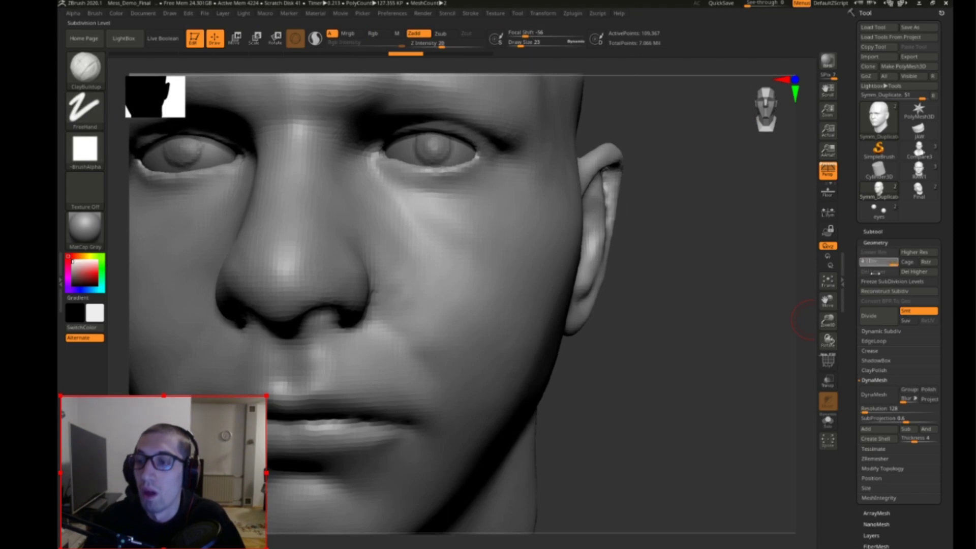
{"action": "mouse_move", "coordinate": [680, 381]}
{"action": "left_mouse_down"}
{"action": "mouse_move", "coordinate": [704, 353]}
{"action": "mouse_move", "coordinate": [666, 359]}
{"action": "mouse_move", "coordinate": [663, 410]}
{"action": "left_mouse_up"}
{"action": "key", "text": "b"}
{"action": "key", "text": "d"}
{"action": "key", "text": "s"}
{"action": "left_click_drag", "start_coordinate": [447, 262], "coordinate": [523, 256]}
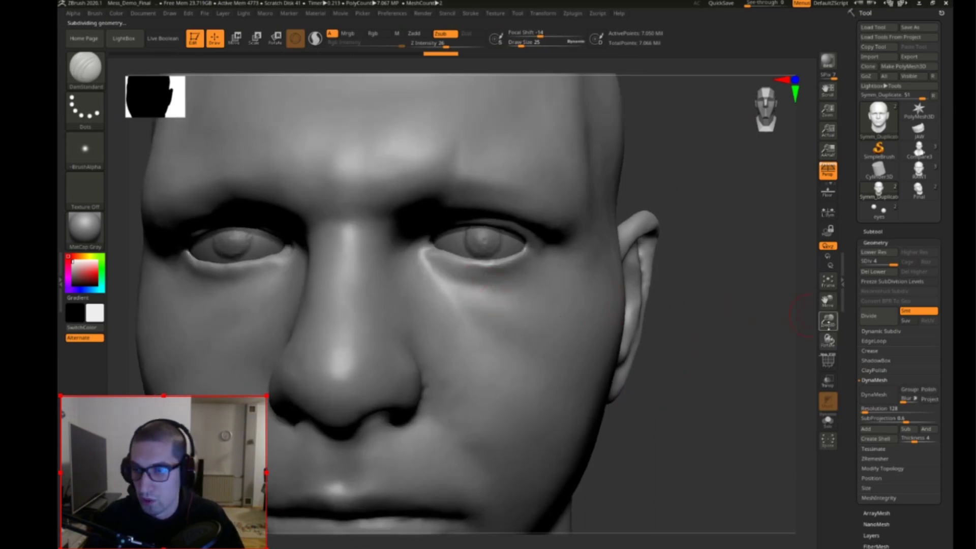
{"action": "left_click_drag", "start_coordinate": [827, 320], "coordinate": [867, 267]}
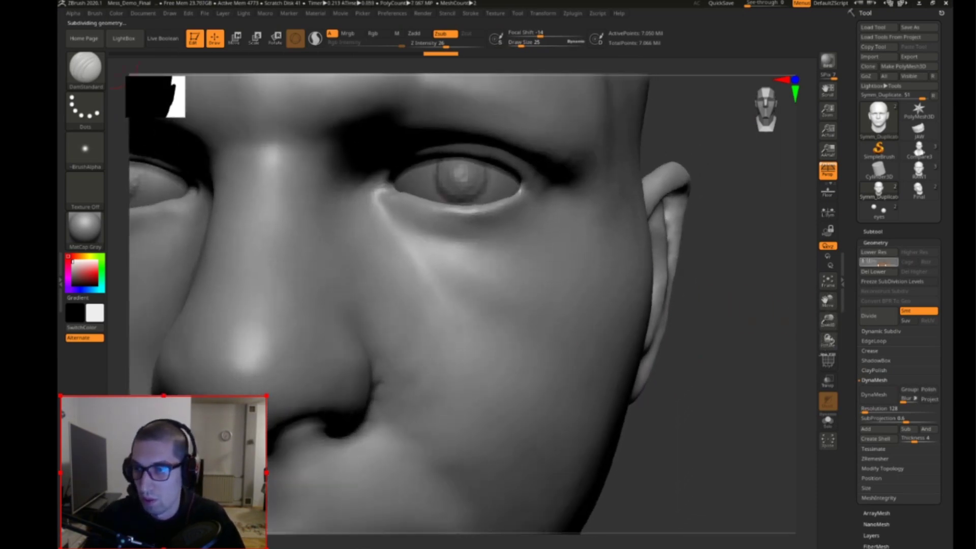
{"action": "key", "text": "b"}
{"action": "key", "text": "d"}
{"action": "key", "text": "s"}
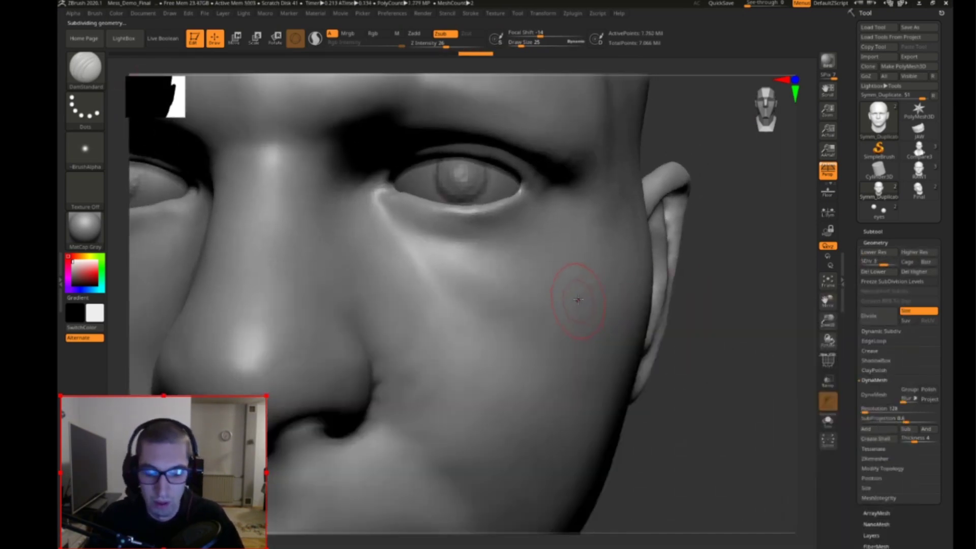
Step: Sharpen the edge of the left lower eyelid with the Pinch brush at a draw size of 6
{"action": "key", "text": "b"}
{"action": "key", "text": "p"}
{"action": "key", "text": "i"}
{"action": "left_click_drag", "start_coordinate": [387, 209], "coordinate": [419, 223]}
{"action": "left_click_drag", "start_coordinate": [707, 303], "coordinate": [622, 336]}
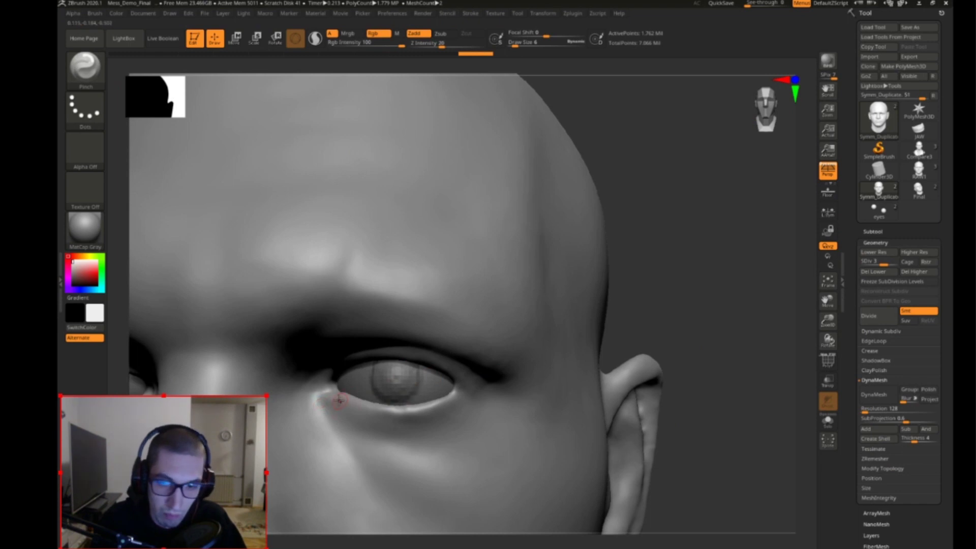
{"action": "left_click_drag", "start_coordinate": [360, 407], "coordinate": [422, 407]}
{"action": "mouse_move", "coordinate": [696, 311]}
{"action": "left_mouse_down"}
{"action": "mouse_move", "coordinate": [674, 236]}
{"action": "mouse_move", "coordinate": [450, 346]}
{"action": "left_mouse_up"}
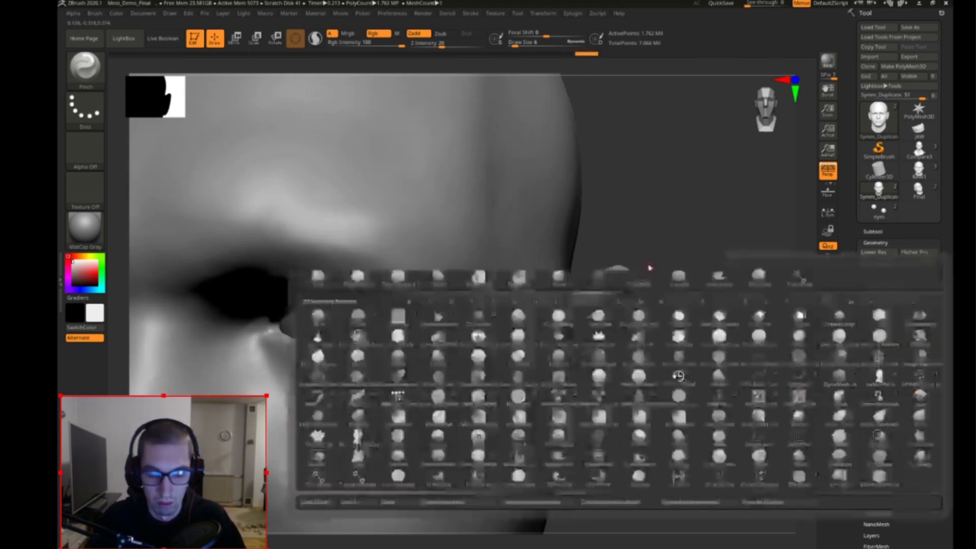
{"action": "left_click_drag", "start_coordinate": [696, 224], "coordinate": [413, 325]}
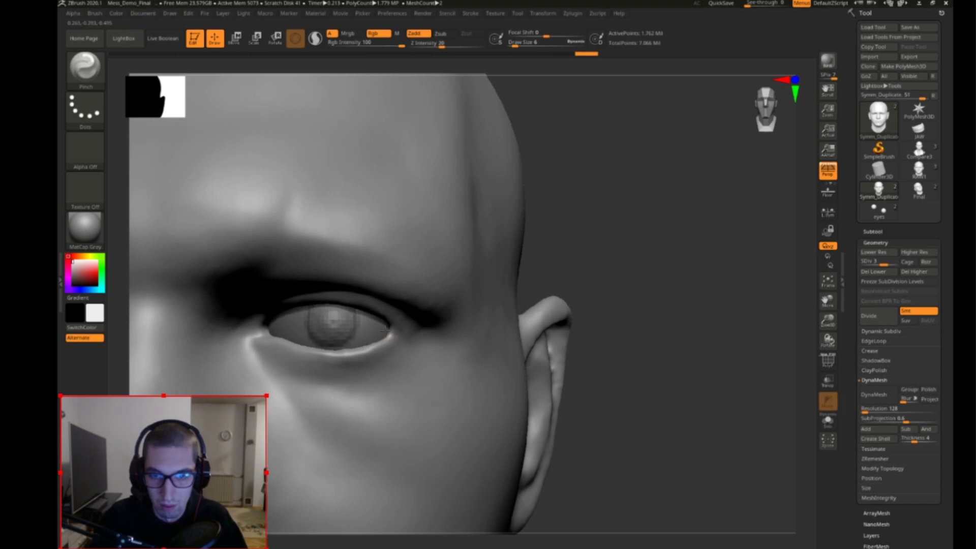
Step: Define the outer corner of the left eye with the DamStandard brush and smooth it
{"action": "key", "text": "b"}
{"action": "key", "text": "d"}
{"action": "key", "text": "s"}
{"action": "key", "text": "s"}
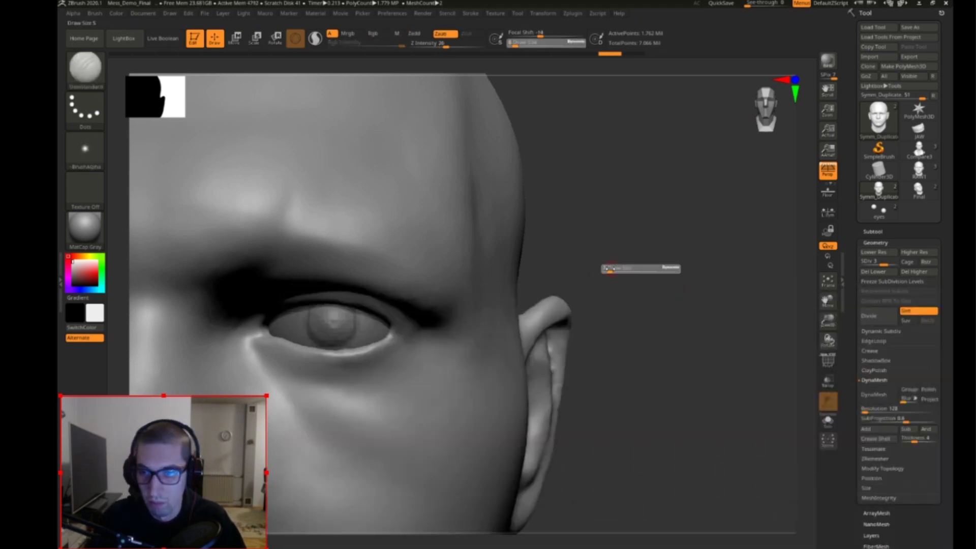
{"action": "left_click_drag", "start_coordinate": [392, 334], "coordinate": [391, 336]}
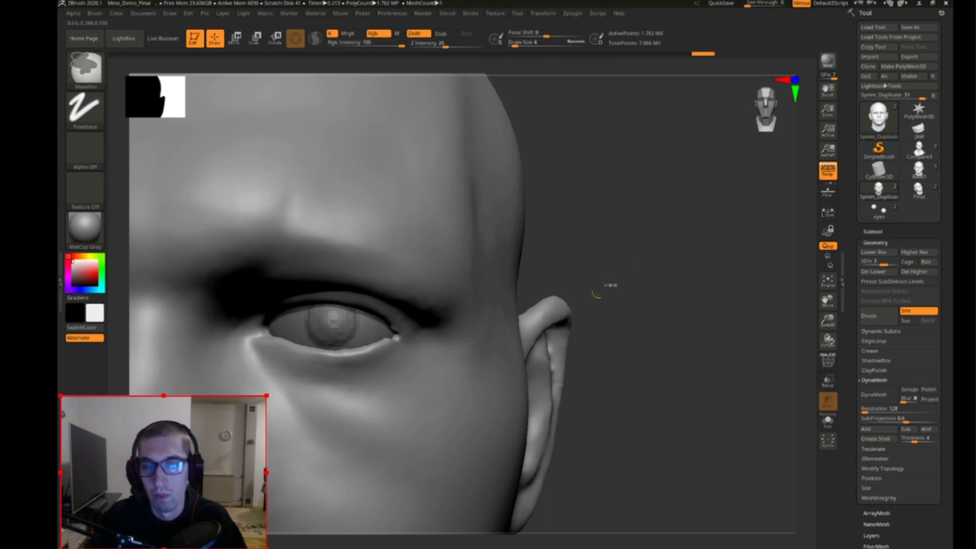
{"action": "left_click_drag", "start_coordinate": [625, 266], "coordinate": [614, 264]}
{"action": "key", "text": "shift"}
{"action": "left_click_drag", "start_coordinate": [377, 340], "coordinate": [391, 337], "text": "shift"}
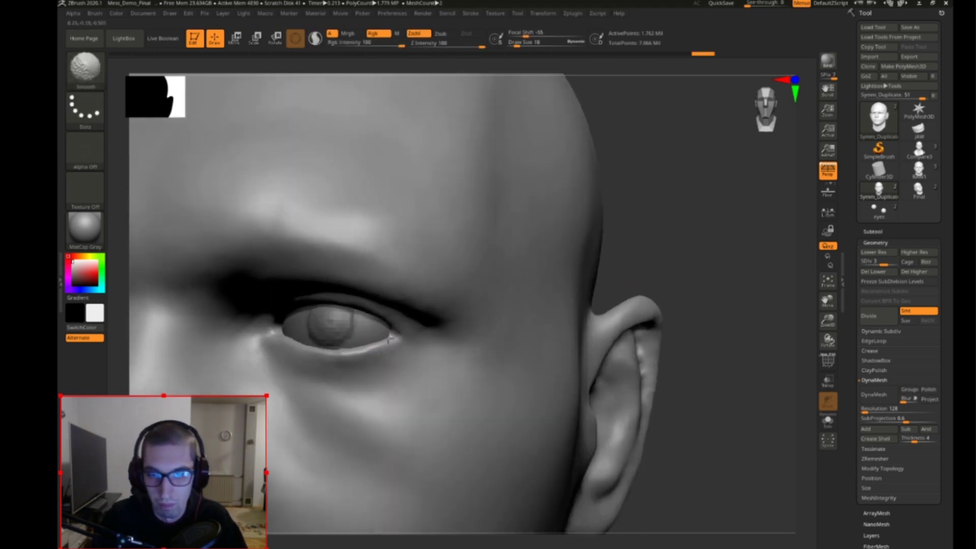
Step: Pinch the left lower eyelid edge and inner eye corner with the Pinch brush at a draw size of 7
{"action": "left_click_drag", "start_coordinate": [638, 222], "coordinate": [733, 210]}
{"action": "key", "text": "b"}
{"action": "key", "text": "p"}
{"action": "key", "text": "i"}
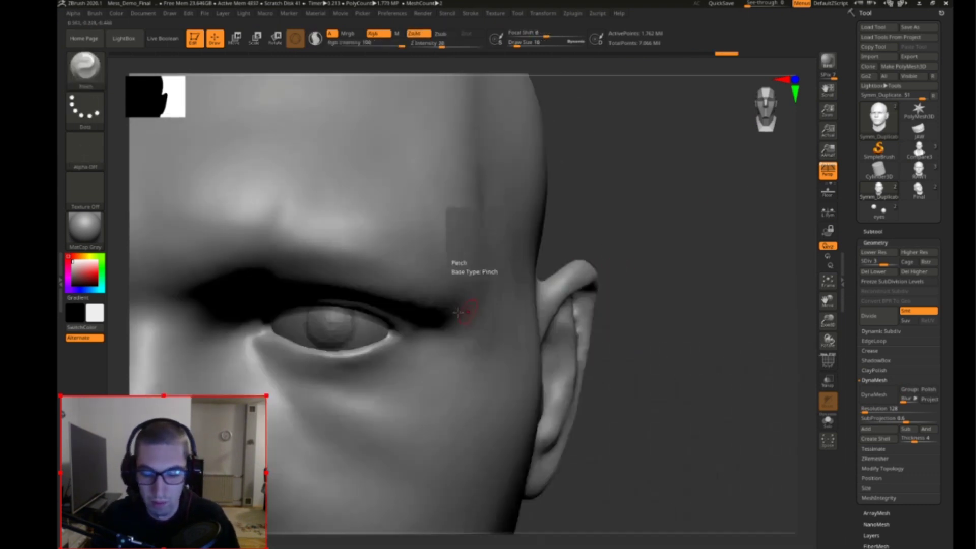
{"action": "left_click_drag", "start_coordinate": [362, 354], "coordinate": [369, 351]}
{"action": "key", "text": "ctrl+z"}
{"action": "key", "text": "s"}
{"action": "left_click_drag", "start_coordinate": [275, 339], "coordinate": [288, 344]}
{"action": "left_click_drag", "start_coordinate": [767, 232], "coordinate": [697, 229]}
{"action": "left_click_drag", "start_coordinate": [779, 191], "coordinate": [468, 249]}
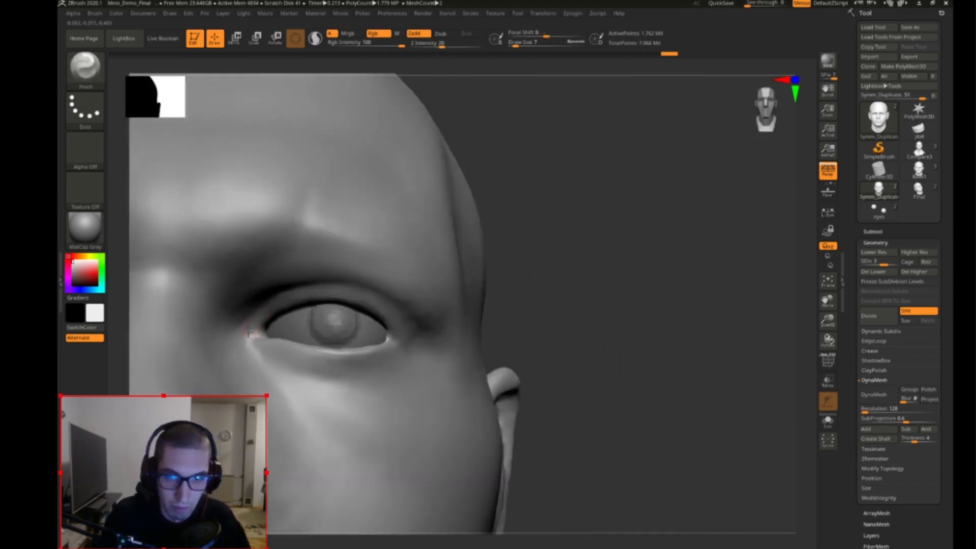
{"action": "mouse_move", "coordinate": [247, 333]}
{"action": "left_mouse_down"}
{"action": "mouse_move", "coordinate": [283, 342]}
{"action": "mouse_move", "coordinate": [256, 332]}
{"action": "left_mouse_up"}
Step: Build up the left upper eyelid along its fold with the Standard brush and smooth it
{"action": "key", "text": "b"}
{"action": "key", "text": "d"}
{"action": "key", "text": "s"}
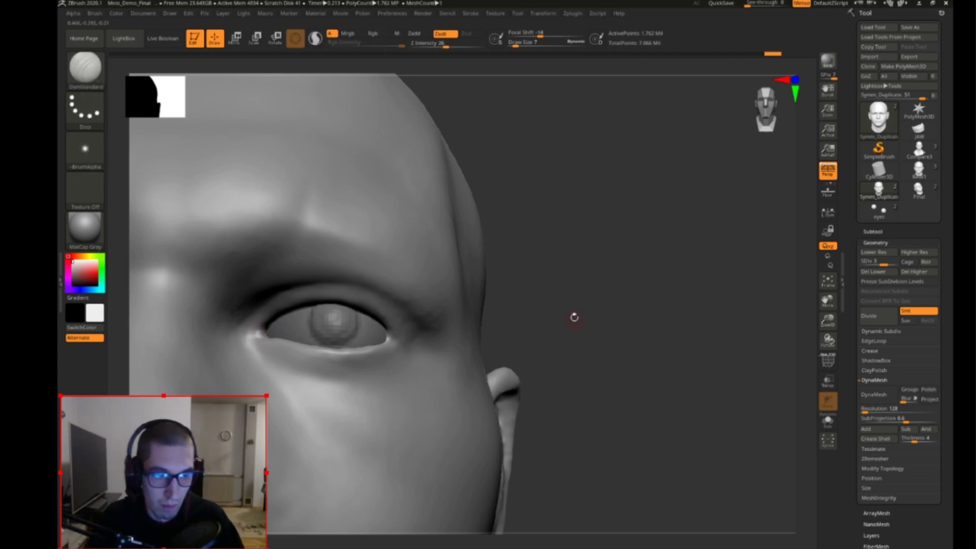
{"action": "left_click_drag", "start_coordinate": [642, 303], "coordinate": [643, 299], "text": "shift"}
{"action": "key", "text": "b"}
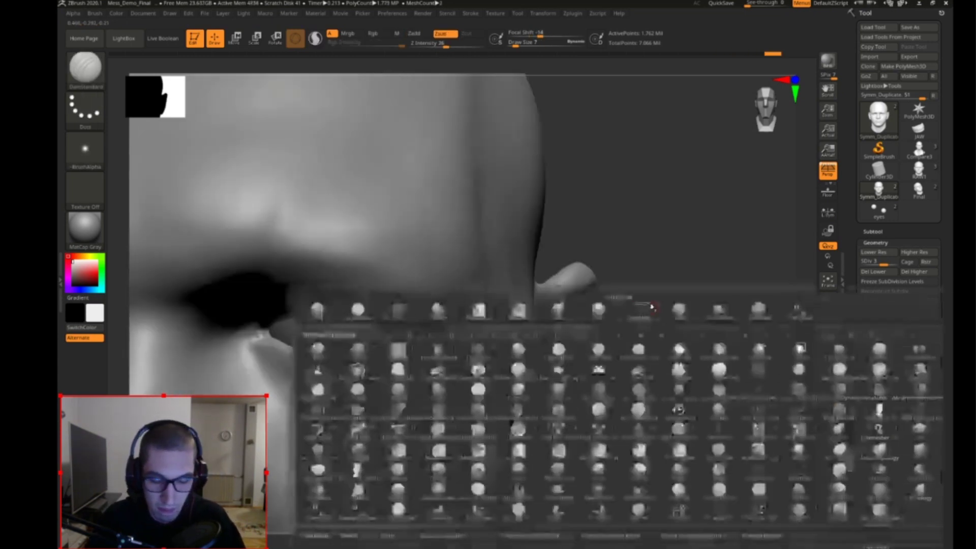
{"action": "key", "text": "s"}
{"action": "key", "text": "t"}
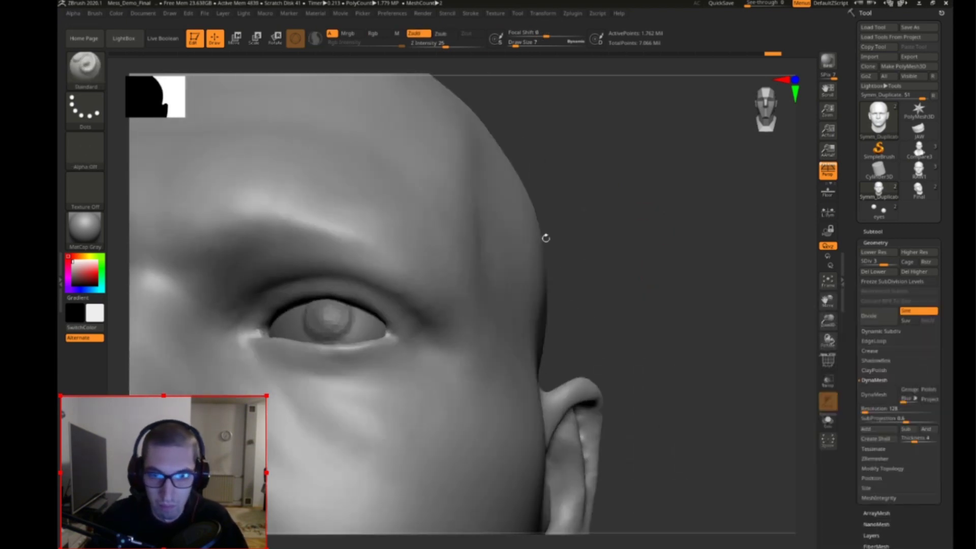
{"action": "mouse_move", "coordinate": [266, 295]}
{"action": "left_mouse_down"}
{"action": "mouse_move", "coordinate": [330, 282]}
{"action": "mouse_move", "coordinate": [396, 303]}
{"action": "left_mouse_up"}
{"action": "key", "text": "shift"}
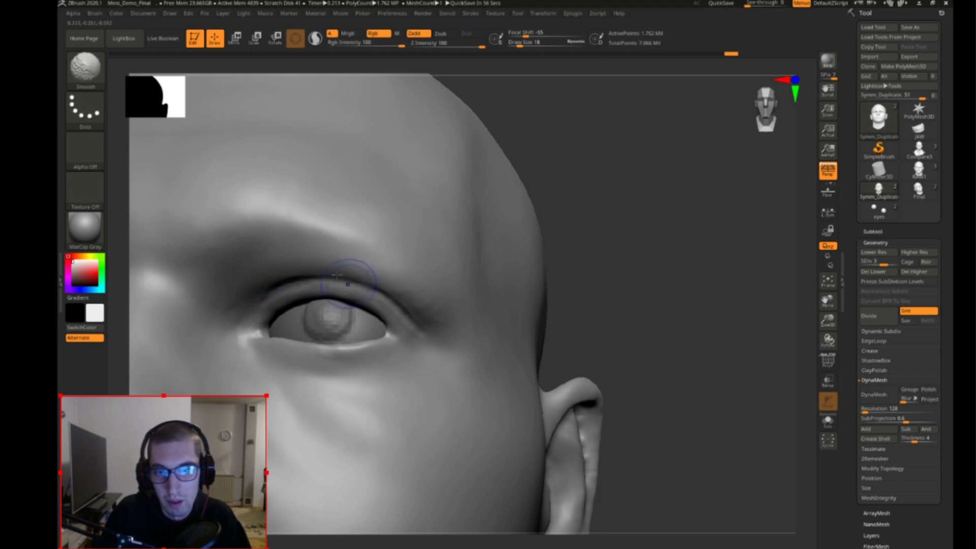
Step: Add volume above the left upper eyelid fold with the ClayBuildup brush at draw size 18 and smooth it
{"action": "key", "text": "b"}
{"action": "key", "text": "c"}
{"action": "key", "text": "b"}
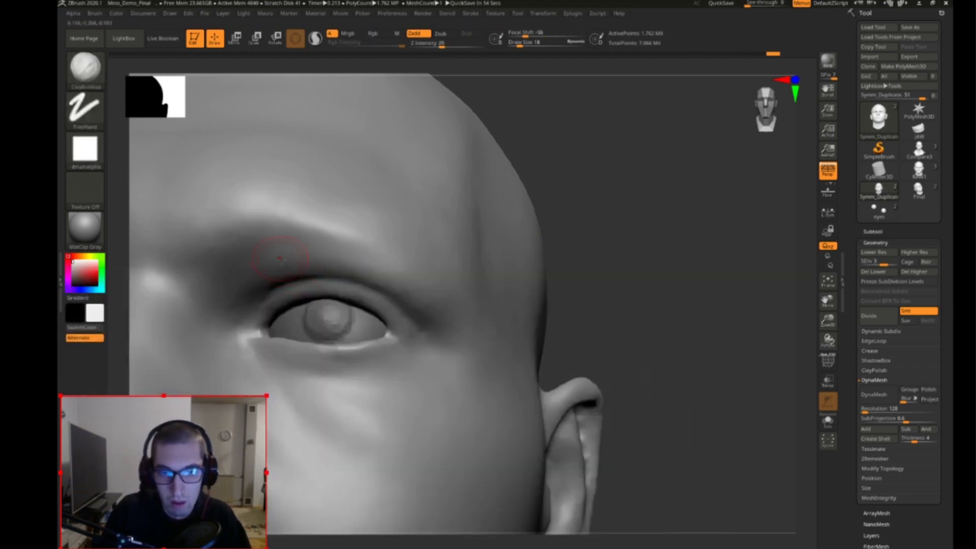
{"action": "left_click_drag", "start_coordinate": [322, 265], "coordinate": [380, 278]}
{"action": "key", "text": "shift"}
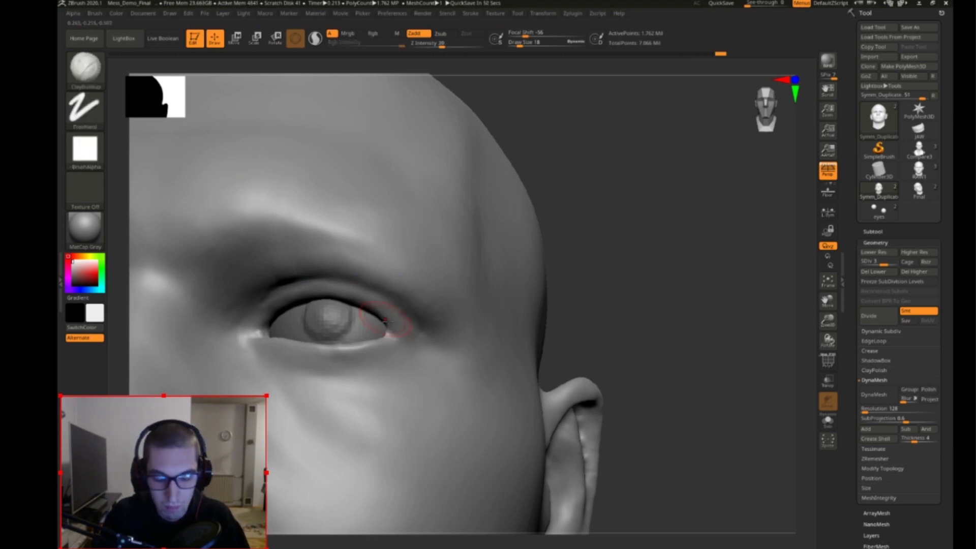
Step: Pinch the edge of the left upper eyelid with the Pinch brush at a draw size of 8
{"action": "key", "text": "b"}
{"action": "key", "text": "p"}
{"action": "key", "text": "i"}
{"action": "key", "text": "bracketleft"}
{"action": "key", "text": "bracketleft"}
{"action": "key", "text": "bracketleft"}
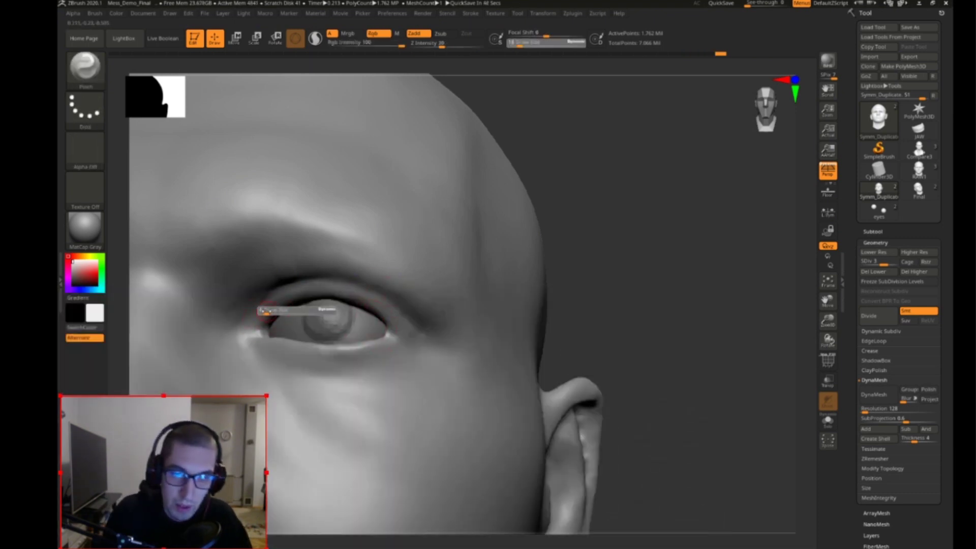
{"action": "key", "text": "s"}
{"action": "left_click_drag", "start_coordinate": [290, 299], "coordinate": [305, 296]}
{"action": "key", "text": "bracketright"}
Step: Try a patch of skin texture on the left cheek with the LayeredPattern brush at draw size 50
{"action": "left_click_drag", "start_coordinate": [577, 279], "coordinate": [484, 258]}
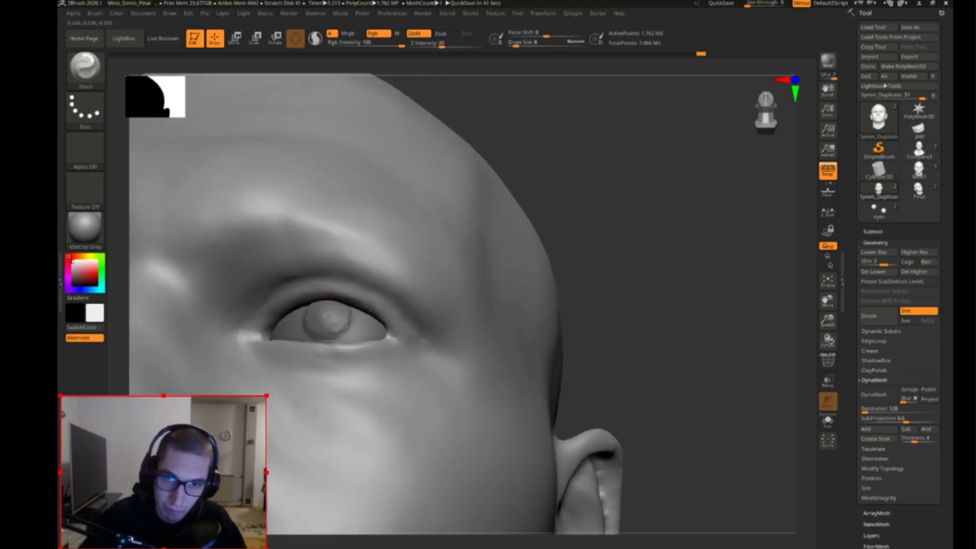
{"action": "mouse_move", "coordinate": [610, 319]}
{"action": "left_mouse_down", "text": "shift"}
{"action": "mouse_move", "coordinate": [660, 303]}
{"action": "mouse_move", "coordinate": [669, 220]}
{"action": "mouse_move", "coordinate": [669, 300]}
{"action": "left_mouse_up", "text": "shift"}
{"action": "key", "text": "f"}
{"action": "mouse_move", "coordinate": [668, 301]}
{"action": "left_mouse_down", "text": "alt"}
{"action": "mouse_move", "coordinate": [730, 320]}
{"action": "mouse_move", "coordinate": [742, 305]}
{"action": "mouse_move", "coordinate": [719, 310]}
{"action": "mouse_move", "coordinate": [661, 277]}
{"action": "left_mouse_up", "text": "alt"}
{"action": "left_click_drag", "start_coordinate": [661, 277], "coordinate": [713, 304], "text": "alt"}
{"action": "key", "text": "b"}
{"action": "key", "text": "l"}
{"action": "key", "text": "p"}
{"action": "mouse_move", "coordinate": [317, 326]}
{"action": "left_mouse_down"}
{"action": "mouse_move", "coordinate": [374, 379]}
{"action": "mouse_move", "coordinate": [440, 351]}
{"action": "left_mouse_up"}
{"action": "left_click_drag", "start_coordinate": [440, 350], "coordinate": [308, 327], "text": "alt"}
{"action": "key", "text": "s"}
{"action": "mouse_move", "coordinate": [480, 361]}
{"action": "left_mouse_down"}
{"action": "mouse_move", "coordinate": [491, 360]}
{"action": "mouse_move", "coordinate": [497, 392]}
{"action": "mouse_move", "coordinate": [479, 359]}
{"action": "mouse_move", "coordinate": [457, 386]}
{"action": "left_mouse_up"}
{"action": "mouse_move", "coordinate": [715, 279]}
{"action": "left_mouse_down"}
{"action": "mouse_move", "coordinate": [818, 337]}
{"action": "mouse_move", "coordinate": [804, 355]}
{"action": "left_mouse_up"}
Step: Lower the head to subdivision level 1 and raise it back to level 4 to compare the textured cheek patch
{"action": "key", "text": "shift+d"}
{"action": "key", "text": "shift+d"}
{"action": "left_click_drag", "start_coordinate": [680, 371], "coordinate": [607, 375]}
{"action": "mouse_move", "coordinate": [485, 376]}
{"action": "left_mouse_down", "text": "shift"}
{"action": "mouse_move", "coordinate": [489, 390]}
{"action": "mouse_move", "coordinate": [518, 389]}
{"action": "left_mouse_up", "text": "shift"}
{"action": "left_click_drag", "start_coordinate": [739, 385], "coordinate": [635, 399], "text": "shift"}
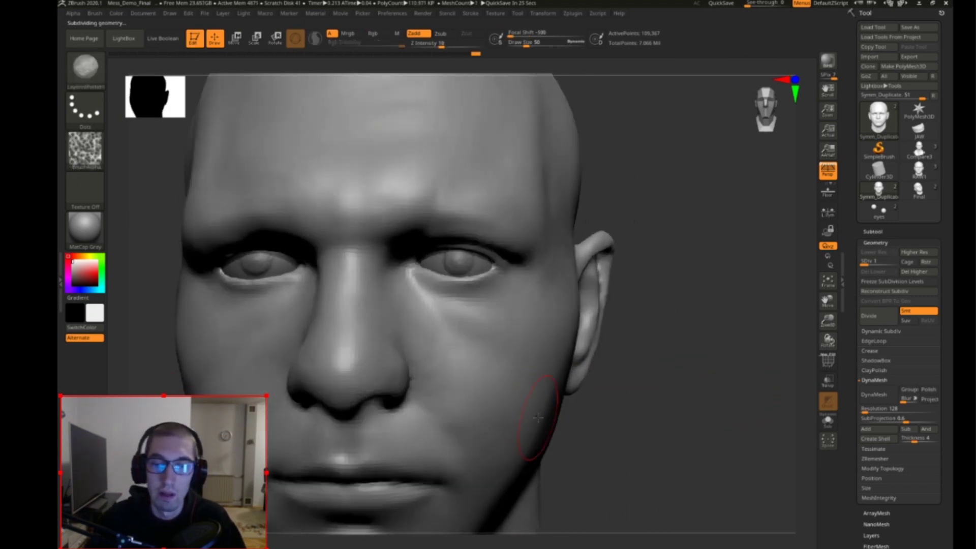
{"action": "left_click_drag", "start_coordinate": [710, 379], "coordinate": [708, 371]}
{"action": "key", "text": "d"}
{"action": "key", "text": "d"}
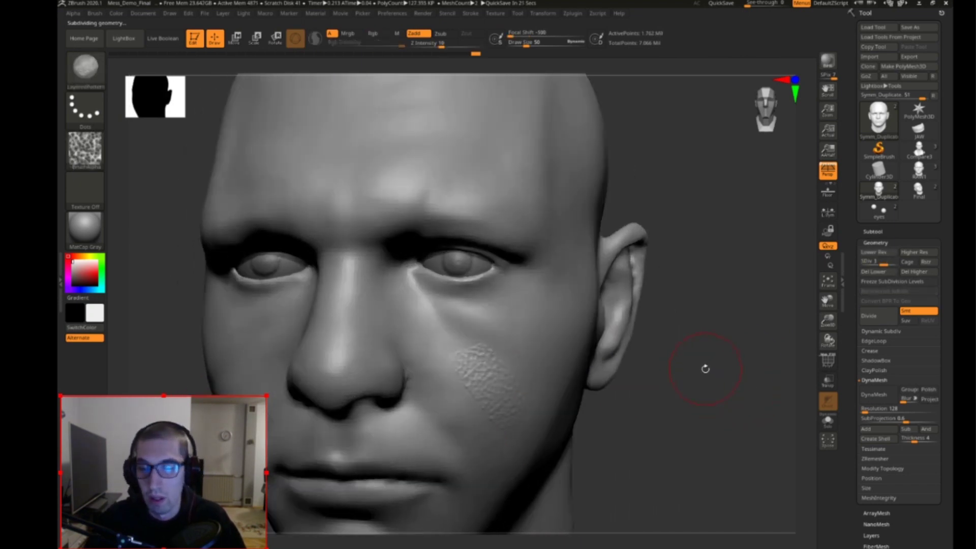
{"action": "left_click", "coordinate": [893, 263]}
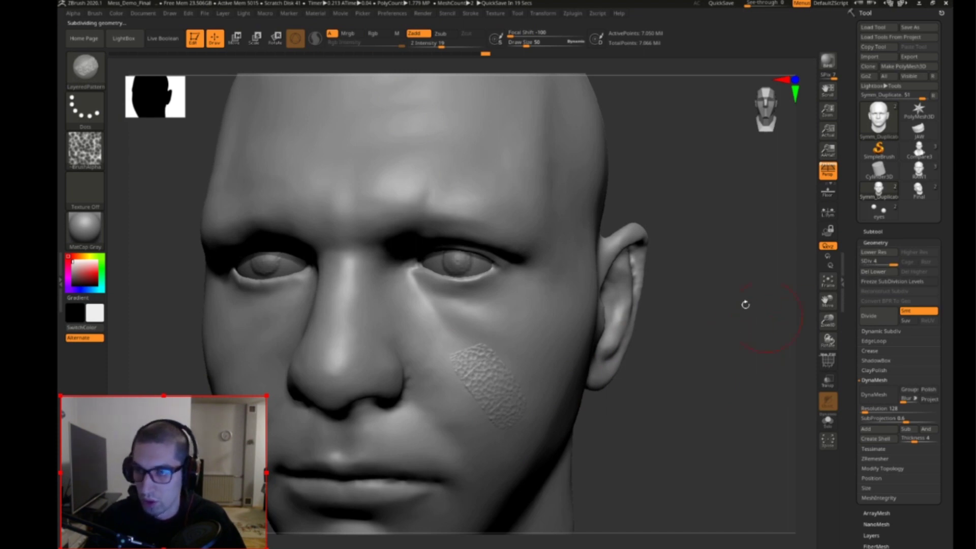
Step: Remove the texture patch from the left cheek and return the head to subdivision level 3
{"action": "left_click_drag", "start_coordinate": [782, 318], "coordinate": [661, 386]}
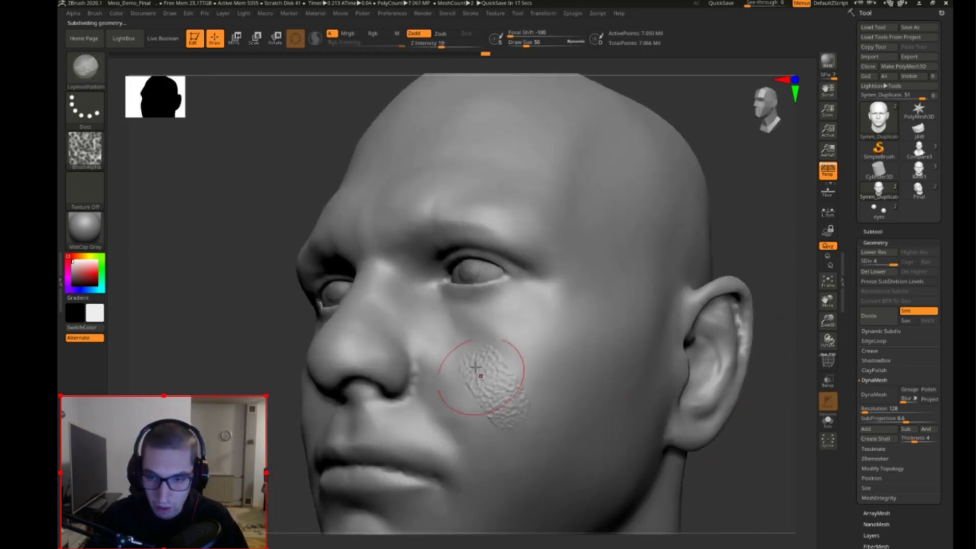
{"action": "key", "text": "shift"}
{"action": "key", "text": "shift+d"}
{"action": "key", "text": "shift+d"}
{"action": "key", "text": "shift+d"}
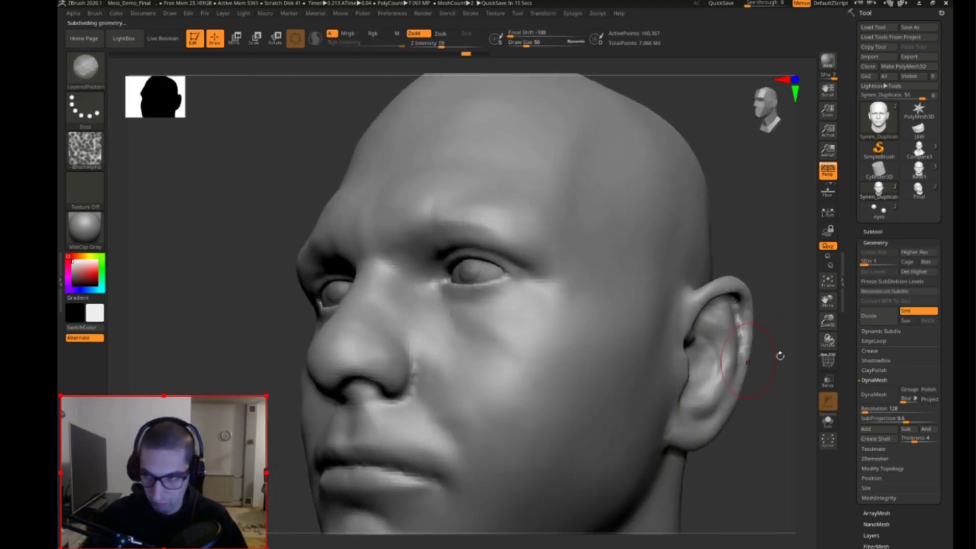
{"action": "key", "text": "shift"}
{"action": "key", "text": "shift"}
{"action": "key", "text": "d"}
{"action": "key", "text": "d"}
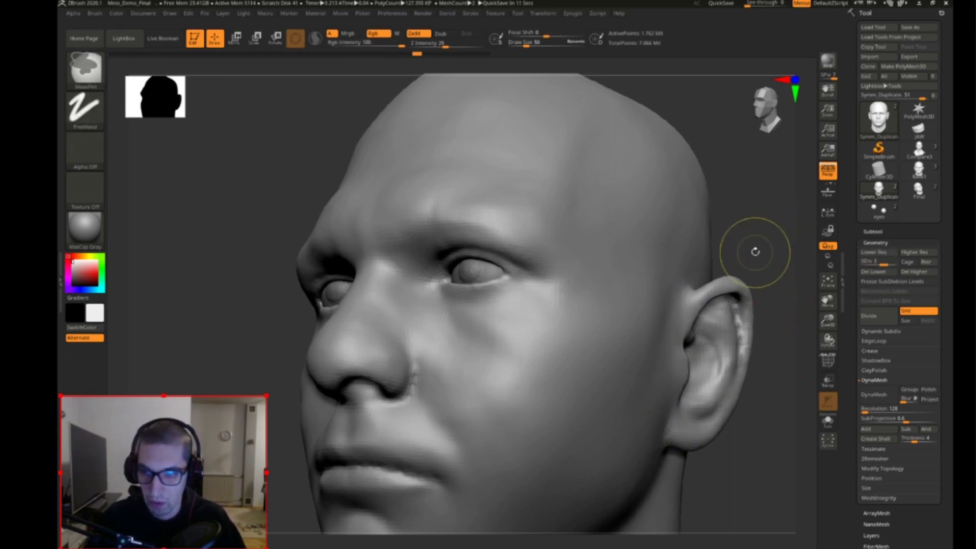
Step: Set the Pinch brush to draw size 23 and frame the right eye from the front
{"action": "left_click_drag", "start_coordinate": [761, 247], "coordinate": [747, 318], "text": "shift"}
{"action": "key", "text": "b"}
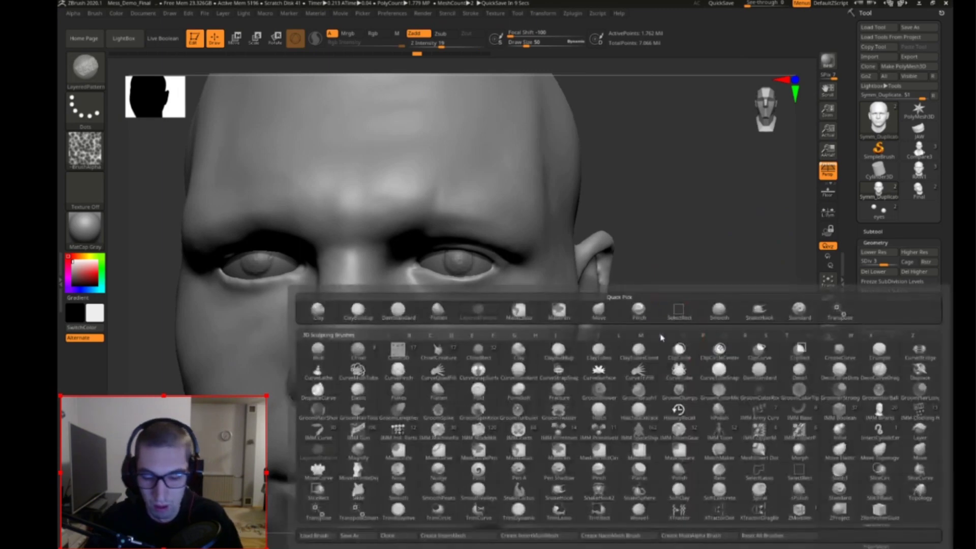
{"action": "key", "text": "p"}
{"action": "key", "text": "i"}
{"action": "key", "text": "shift"}
{"action": "mouse_move", "coordinate": [142, 348]}
{"action": "left_mouse_down"}
{"action": "mouse_move", "coordinate": [297, 334]}
{"action": "mouse_move", "coordinate": [338, 414]}
{"action": "mouse_move", "coordinate": [371, 394]}
{"action": "left_mouse_up"}
{"action": "key", "text": "s"}
{"action": "left_click", "coordinate": [290, 336]}
{"action": "key", "text": "shift"}
{"action": "left_click_drag", "start_coordinate": [142, 244], "coordinate": [254, 285], "text": "alt"}
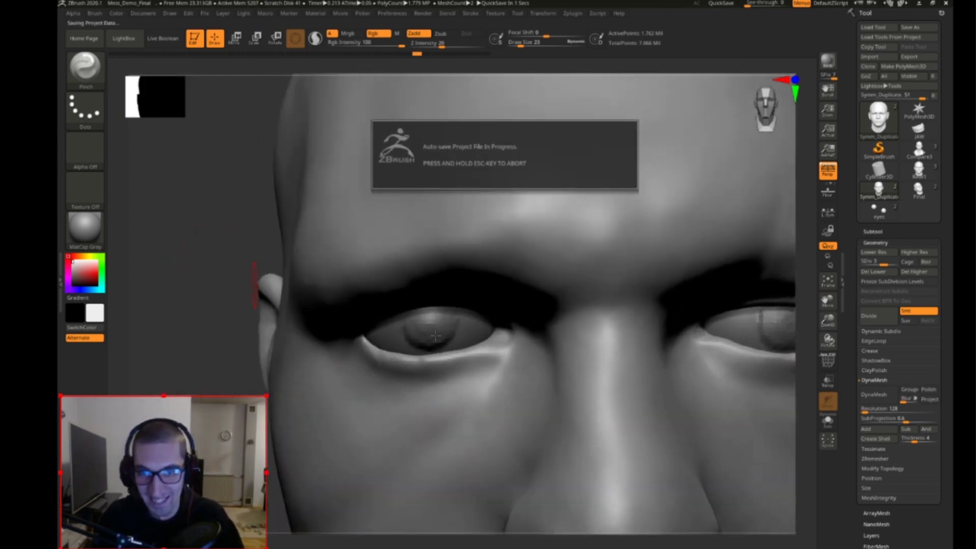
Step: Try to pinch the inner corner of the right eye with a smaller Pinch brush
{"action": "key", "text": "b"}
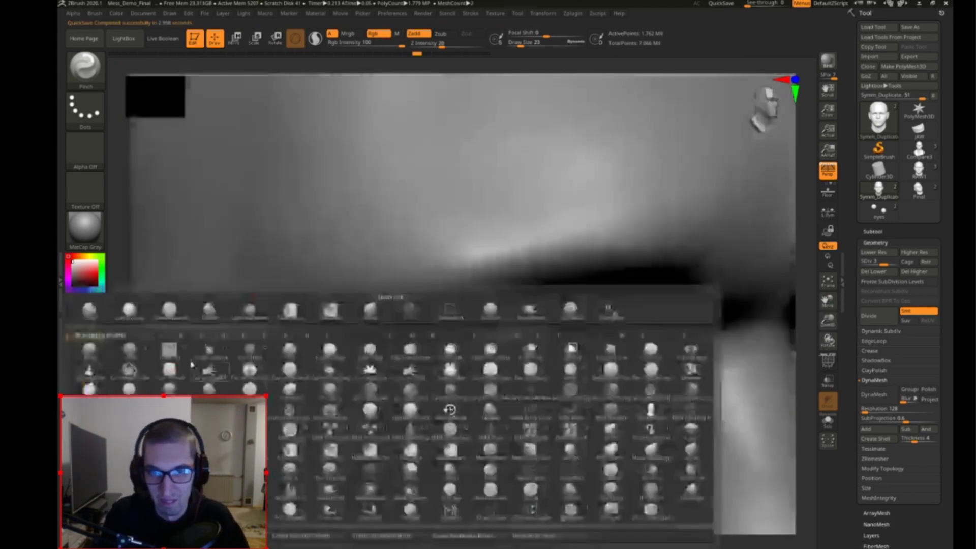
{"action": "key", "text": "c"}
{"action": "key", "text": "q"}
{"action": "key", "text": "b"}
{"action": "key", "text": "p"}
{"action": "key", "text": "i"}
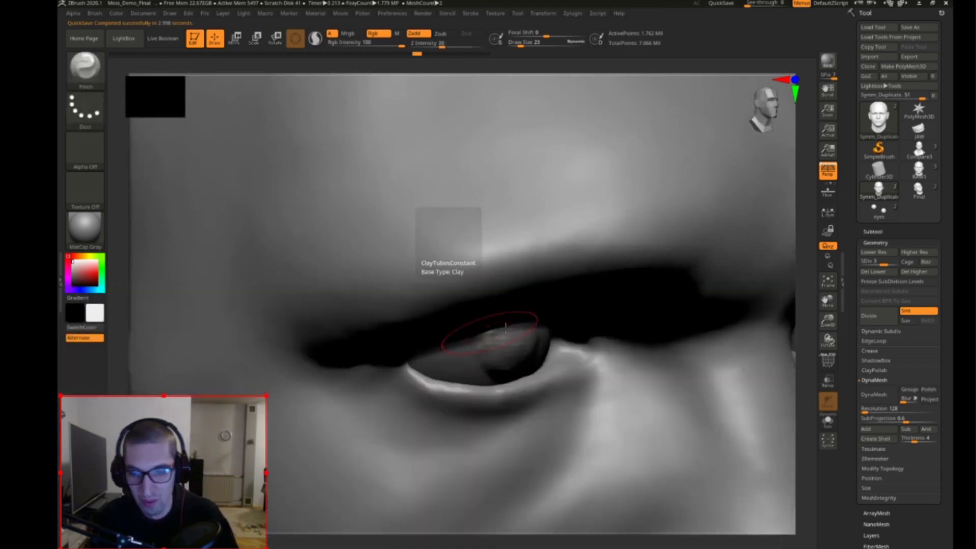
{"action": "key", "text": "s"}
{"action": "left_click_drag", "start_coordinate": [569, 373], "coordinate": [565, 374]}
{"action": "left_click_drag", "start_coordinate": [556, 348], "coordinate": [593, 359]}
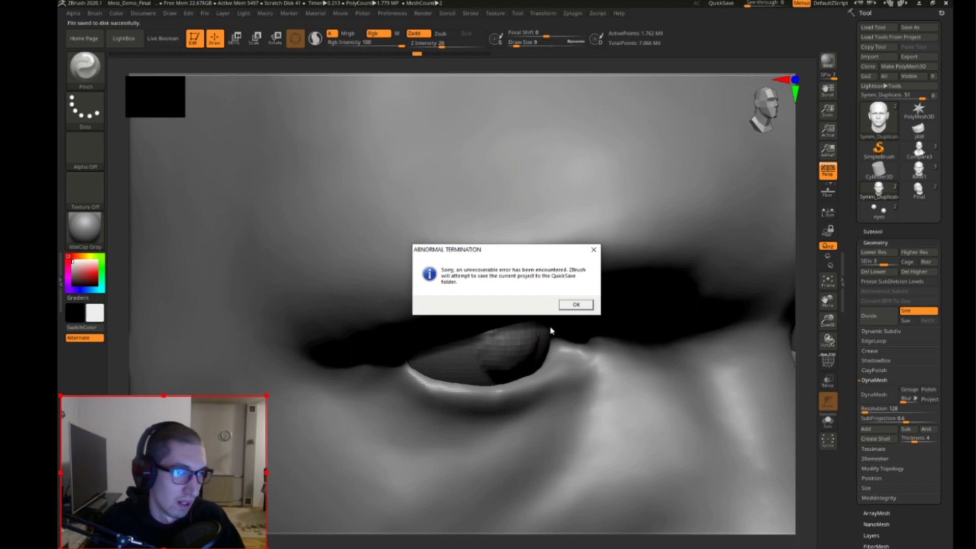
Step: Acknowledge the crash notices and reload the saved Meso_Demo_Final project in the relaunched program
{"action": "left_click", "coordinate": [579, 305]}
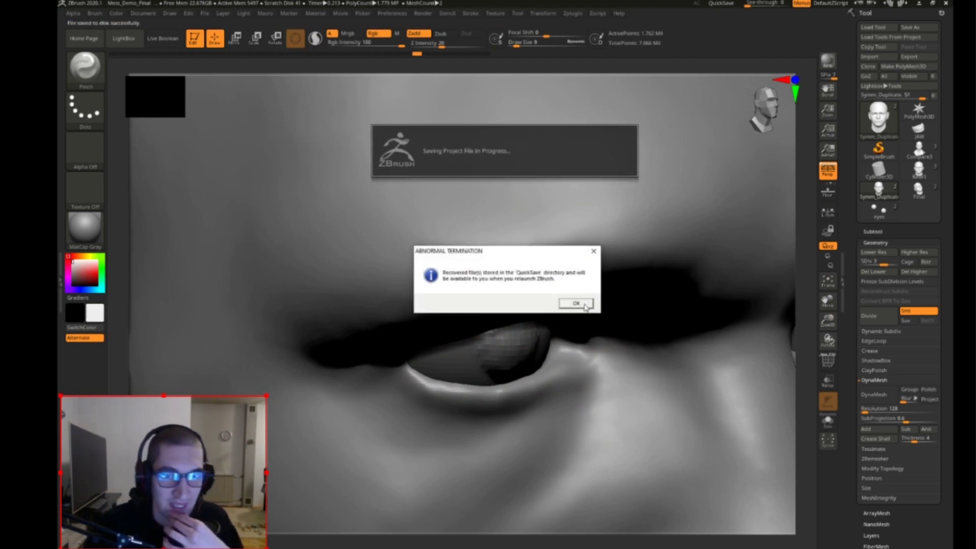
{"action": "left_click", "coordinate": [578, 304]}
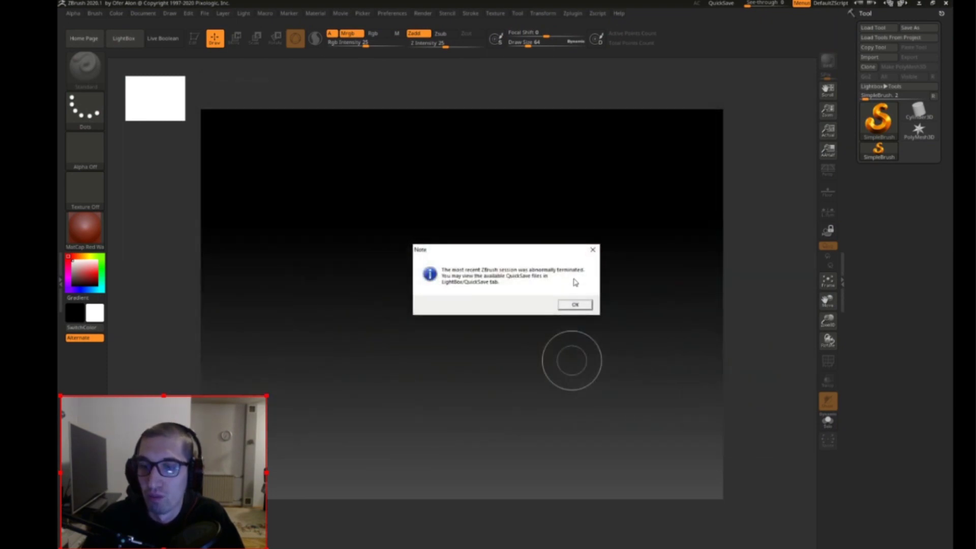
{"action": "left_click", "coordinate": [574, 304]}
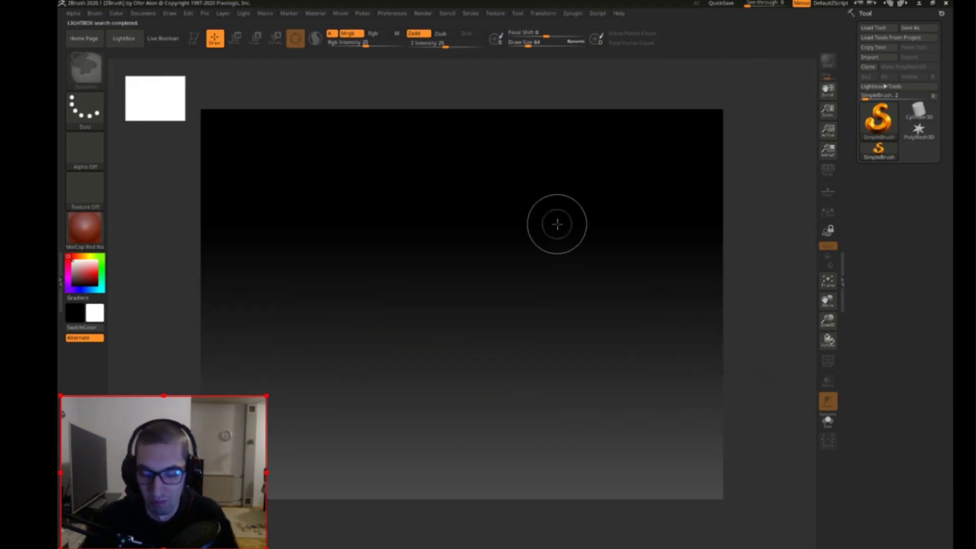
{"action": "key", "text": "ctrl+o"}
{"action": "scroll", "coordinate": [116, 132], "scroll_direction": "up", "scroll_amount": 3}
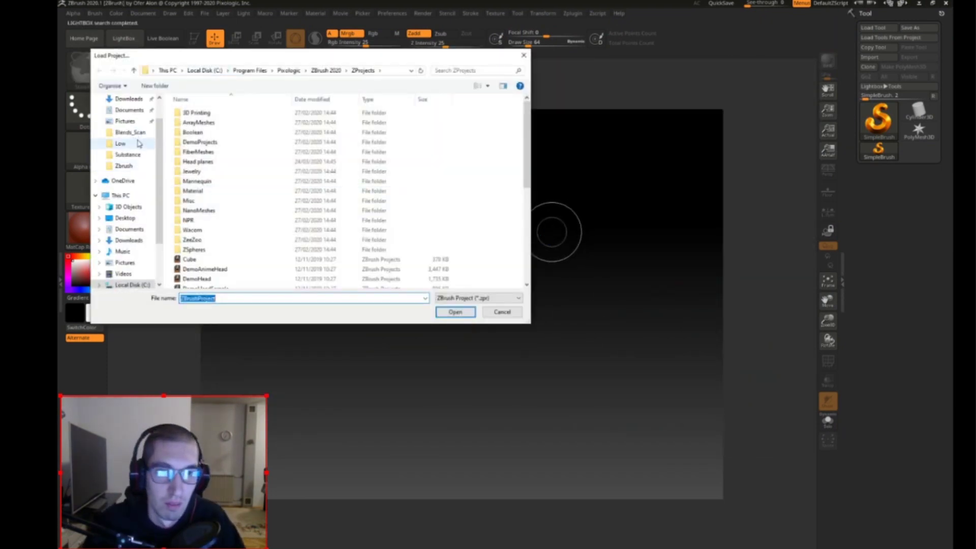
{"action": "left_click", "coordinate": [134, 197]}
{"action": "double_click", "coordinate": [206, 114]}
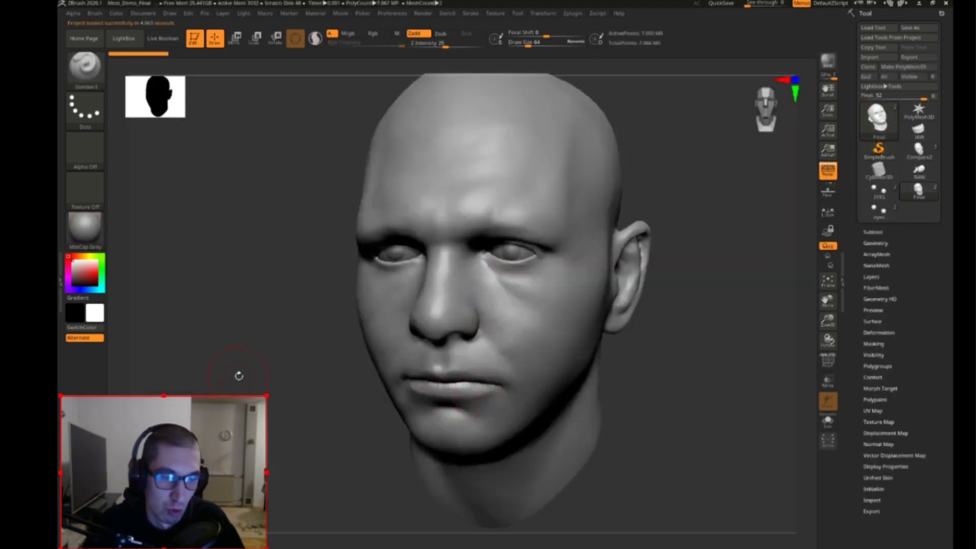
Step: Switch to the Symm_Duplicate head model and subdivide it to about 1.762 million polygons
{"action": "left_click_drag", "start_coordinate": [239, 376], "coordinate": [804, 322]}
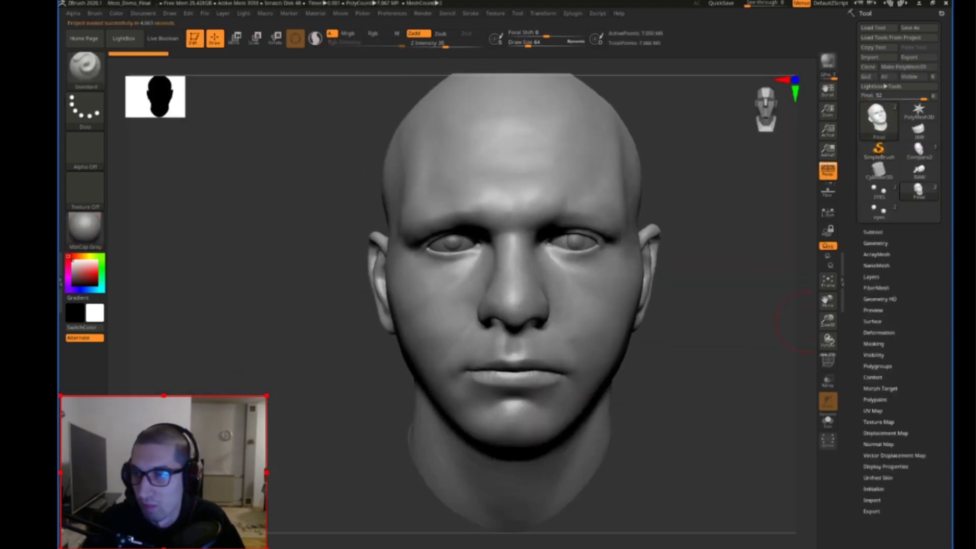
{"action": "left_click", "coordinate": [878, 191]}
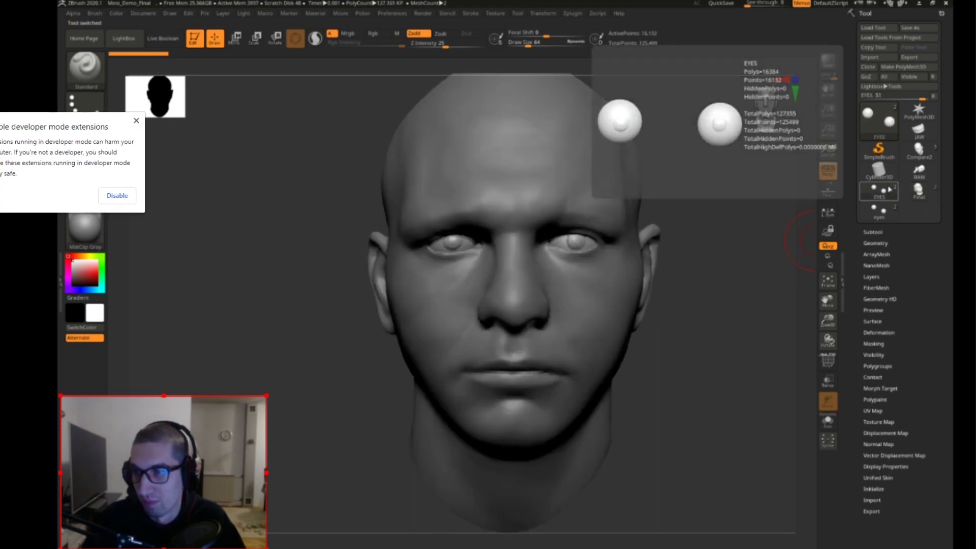
{"action": "left_click", "coordinate": [922, 172]}
{"action": "left_click", "coordinate": [919, 190]}
{"action": "left_click", "coordinate": [892, 213]}
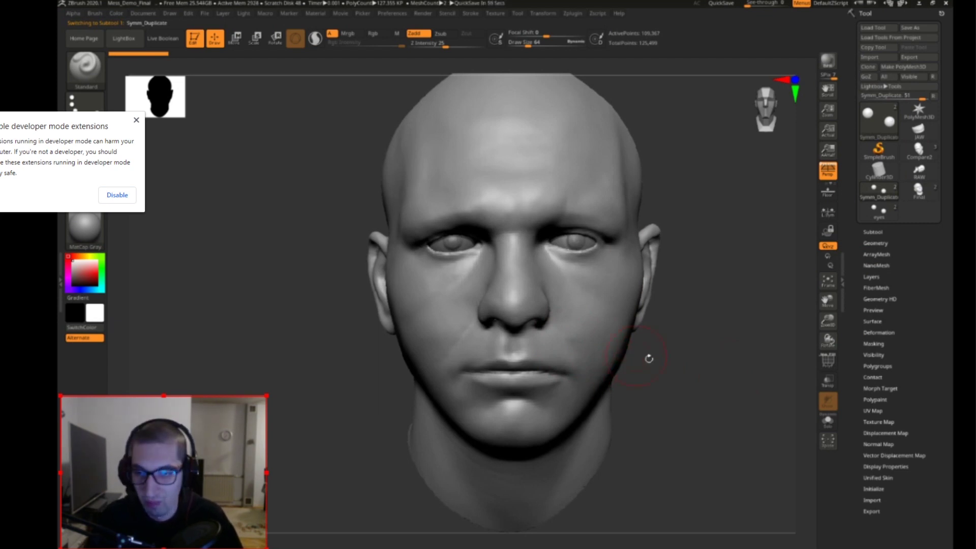
{"action": "key", "text": "ctrl+d"}
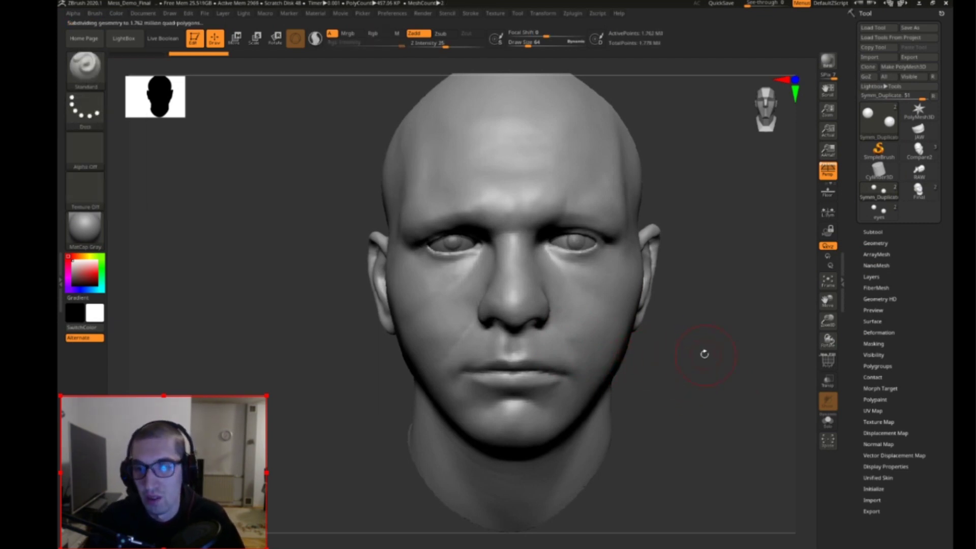
Step: Subdivide the symmetrical head to about 7.05 million polygons and set the Pinch brush to draw size 27
{"action": "key", "text": "b"}
{"action": "key", "text": "p"}
{"action": "key", "text": "i"}
{"action": "key", "text": "s"}
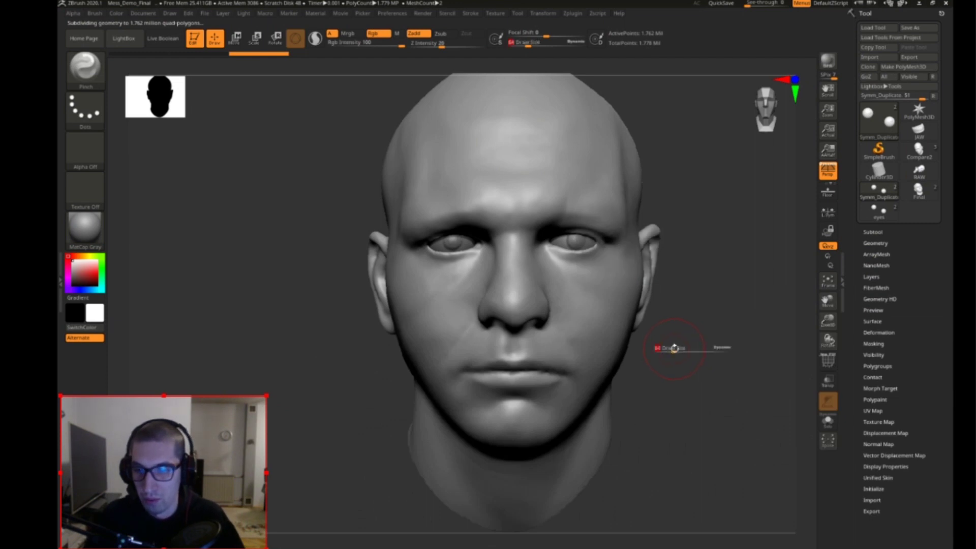
{"action": "left_click_drag", "start_coordinate": [675, 348], "coordinate": [667, 349]}
{"action": "left_click_drag", "start_coordinate": [827, 321], "coordinate": [784, 356]}
{"action": "mouse_move", "coordinate": [749, 315]}
{"action": "left_mouse_down"}
{"action": "mouse_move", "coordinate": [740, 361]}
{"action": "mouse_move", "coordinate": [592, 353]}
{"action": "left_mouse_up"}
{"action": "key", "text": "ctrl+d"}
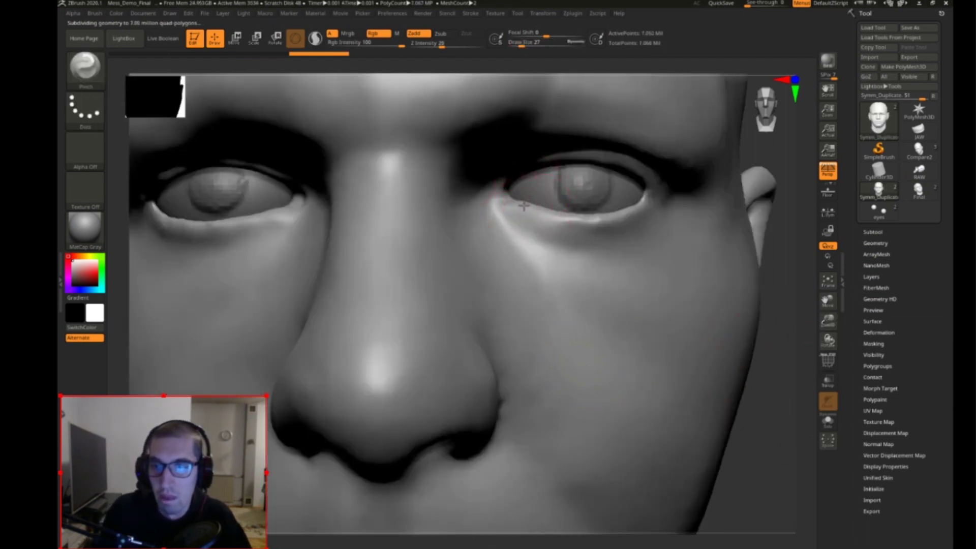
Step: Undo the oversized pinch and sharpen both lower eyelid edges with the Pinch brush at draw size 8
{"action": "key", "text": "ctrl"}
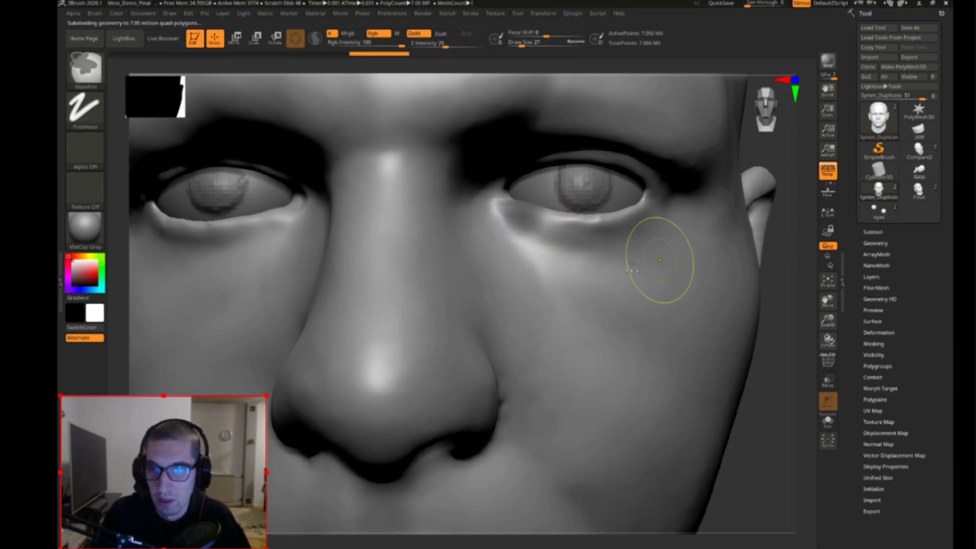
{"action": "key", "text": "b"}
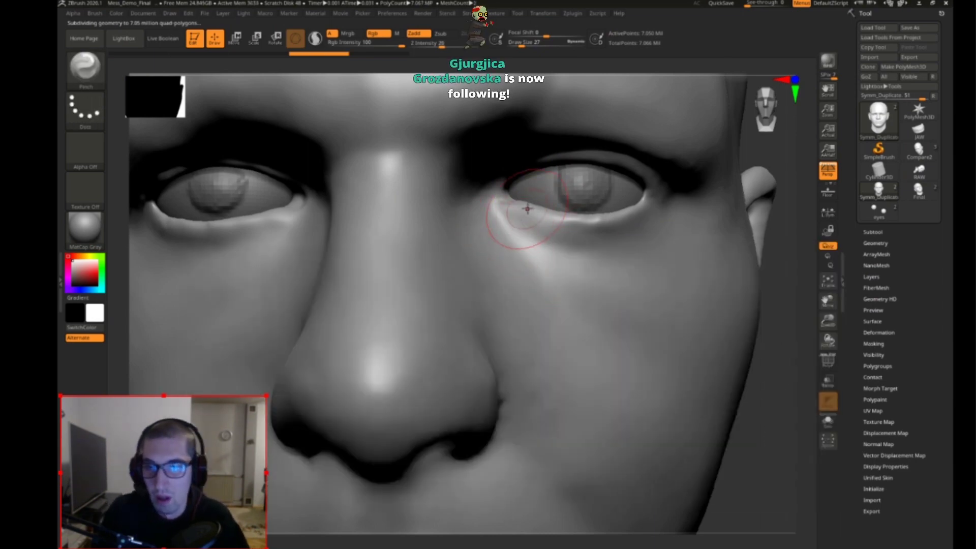
{"action": "key", "text": "ctrl"}
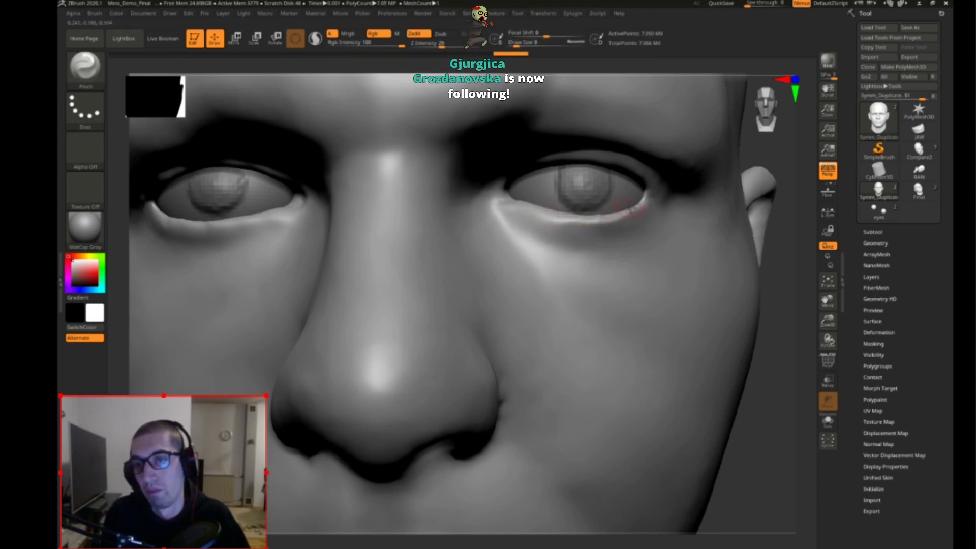
{"action": "left_click_drag", "start_coordinate": [764, 156], "coordinate": [899, 145], "text": "alt"}
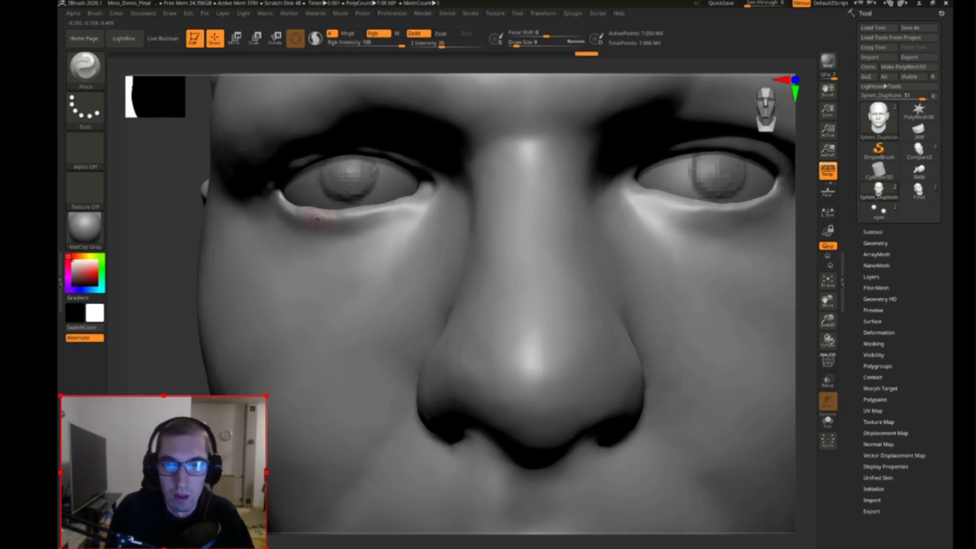
Step: Carve the crease at the right corner of the mouth with the DamStandard brush at draw size 16
{"action": "left_click_drag", "start_coordinate": [805, 298], "coordinate": [810, 300]}
{"action": "key", "text": "f"}
{"action": "key", "text": "b"}
{"action": "key", "text": "d"}
{"action": "key", "text": "s"}
{"action": "left_click_drag", "start_coordinate": [664, 331], "coordinate": [655, 343]}
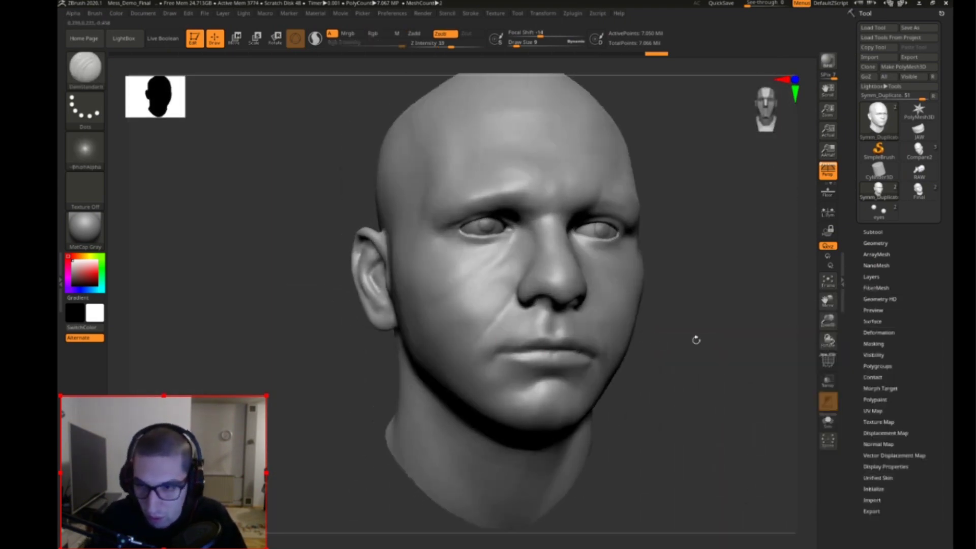
{"action": "right_click_drag", "start_coordinate": [573, 348], "coordinate": [581, 405], "text": "ctrl"}
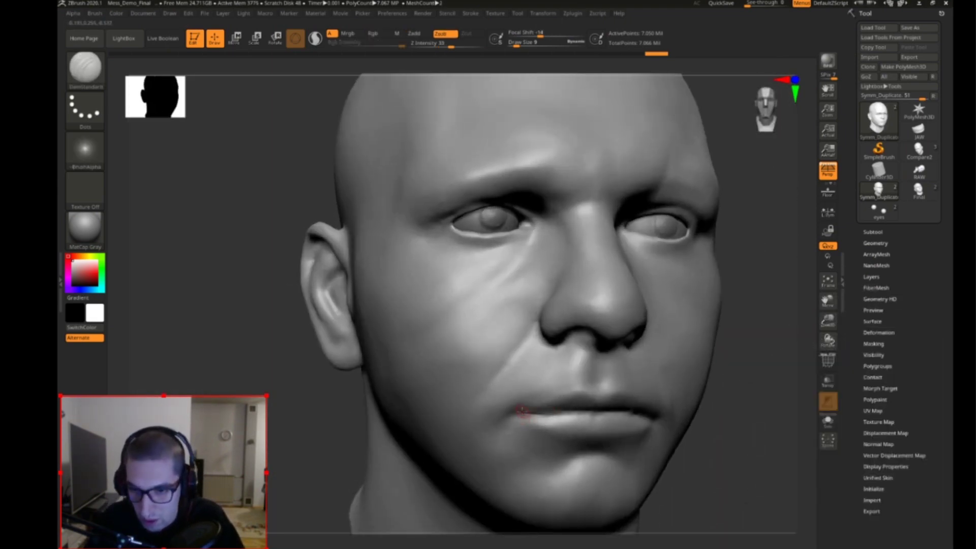
{"action": "key", "text": "bracketright"}
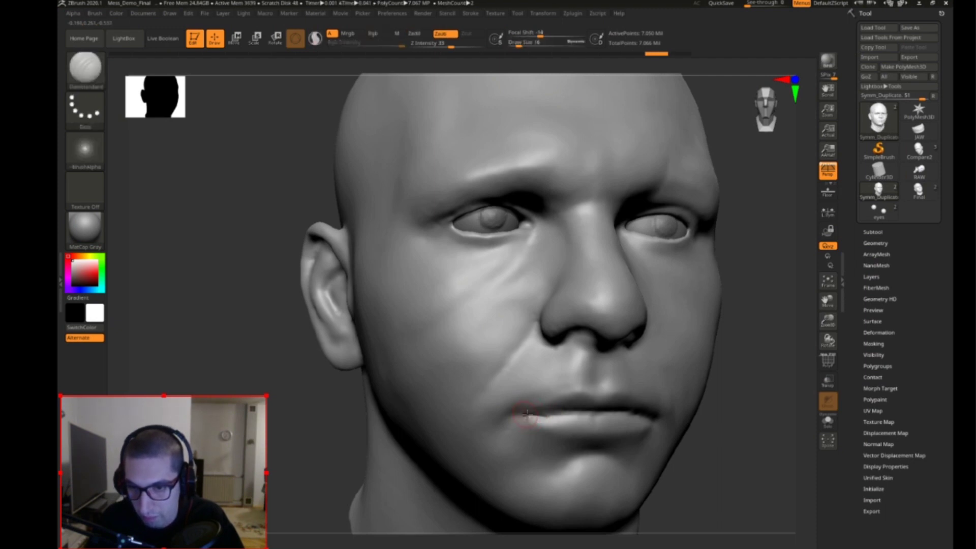
{"action": "left_click_drag", "start_coordinate": [562, 411], "coordinate": [541, 413]}
{"action": "left_click_drag", "start_coordinate": [725, 407], "coordinate": [762, 418]}
{"action": "left_click_drag", "start_coordinate": [553, 407], "coordinate": [541, 408]}
Step: Refine the right end of the line between the lips from below and smooth the mouth corner
{"action": "left_click_drag", "start_coordinate": [457, 414], "coordinate": [618, 403]}
{"action": "mouse_move", "coordinate": [741, 429]}
{"action": "left_mouse_down"}
{"action": "mouse_move", "coordinate": [622, 409]}
{"action": "mouse_move", "coordinate": [538, 421]}
{"action": "left_mouse_up"}
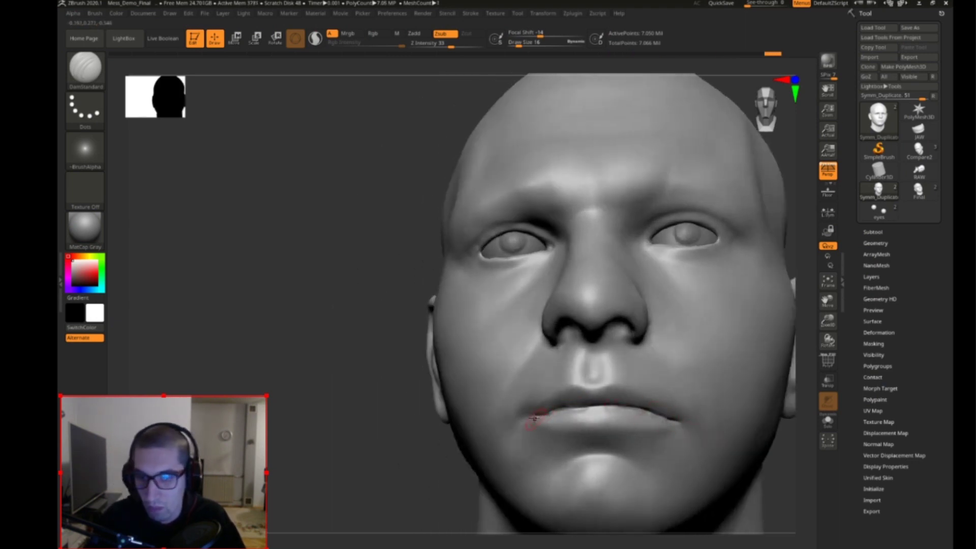
{"action": "key", "text": "shift"}
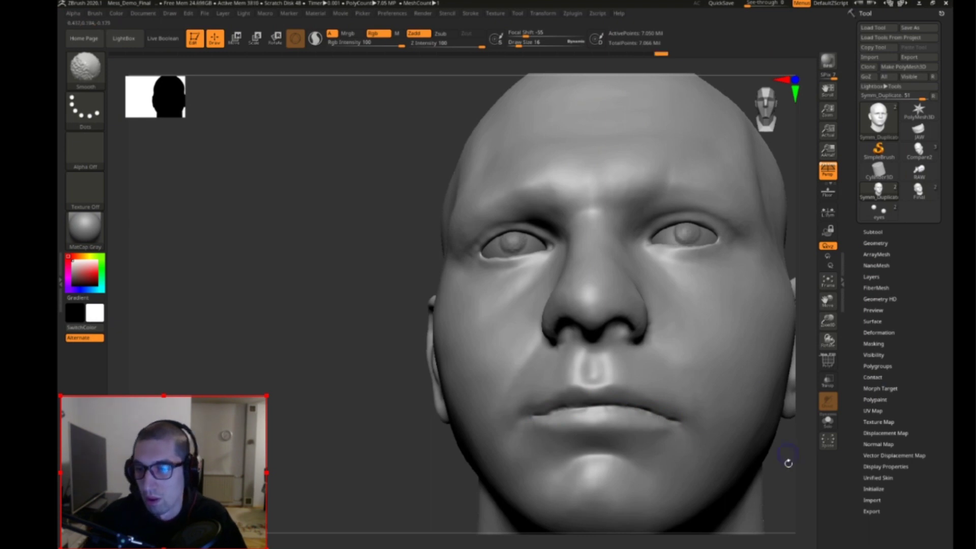
{"action": "left_click_drag", "start_coordinate": [786, 425], "coordinate": [759, 445]}
{"action": "left_click_drag", "start_coordinate": [783, 427], "coordinate": [704, 387]}
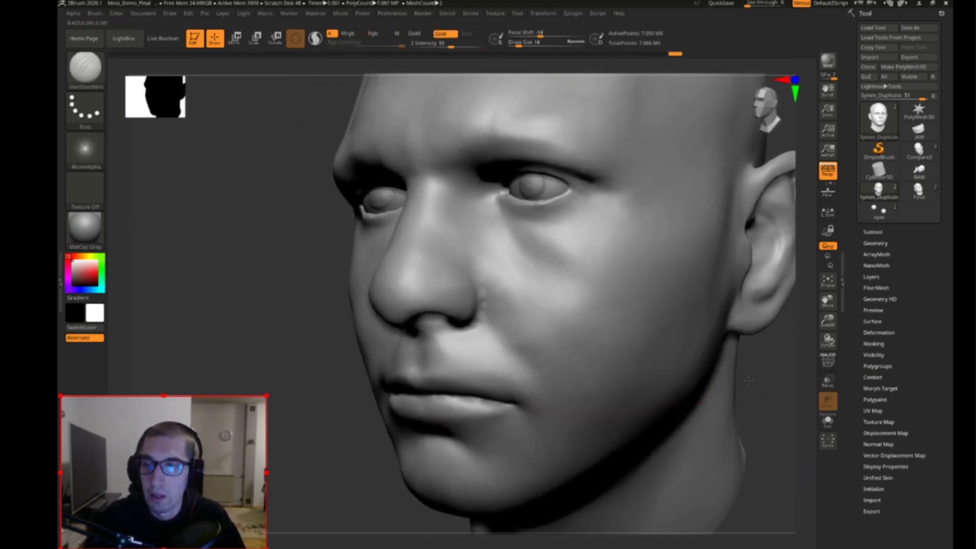
Step: Carve the folds inside the ear's upper rim with the DamStandard brush at draw size 23
{"action": "left_click_drag", "start_coordinate": [765, 375], "coordinate": [638, 309], "text": "alt"}
{"action": "key", "text": "s"}
{"action": "left_click", "coordinate": [621, 306]}
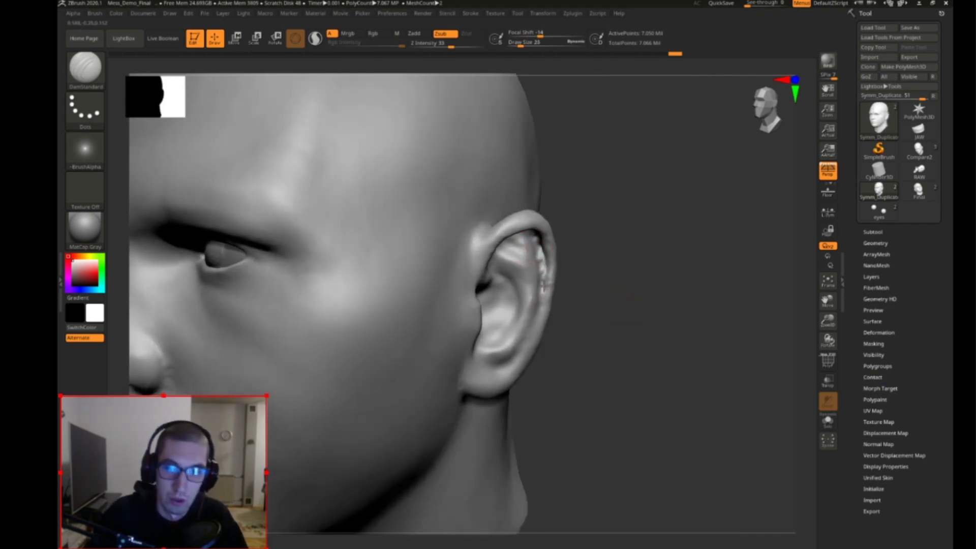
{"action": "left_click_drag", "start_coordinate": [603, 307], "coordinate": [516, 255]}
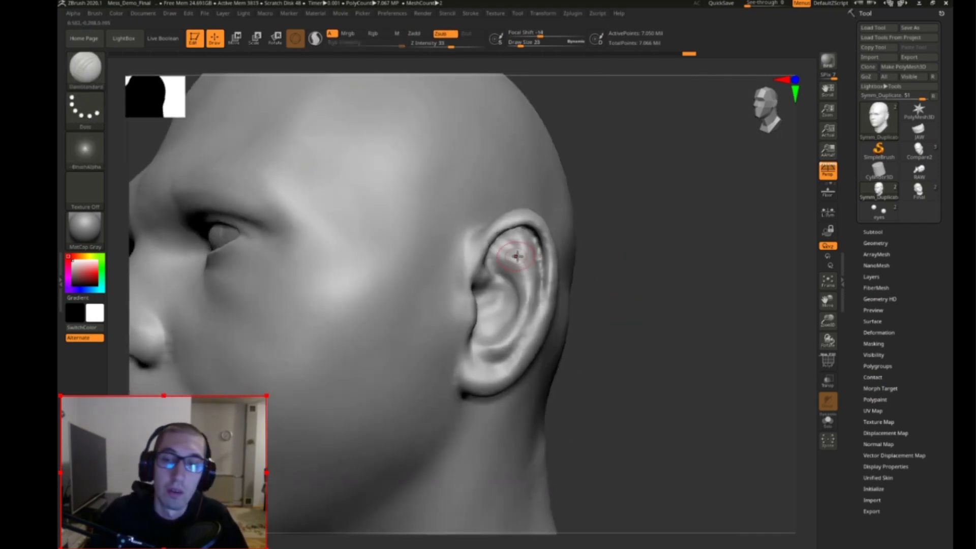
{"action": "left_click_drag", "start_coordinate": [603, 305], "coordinate": [498, 248]}
{"action": "left_click_drag", "start_coordinate": [737, 314], "coordinate": [785, 339]}
Step: Examine the available alphas, including Alpha 39, along with the stroke types and sculpting brushes, keeping DamStandard as the active brush
{"action": "left_click", "coordinate": [90, 155]}
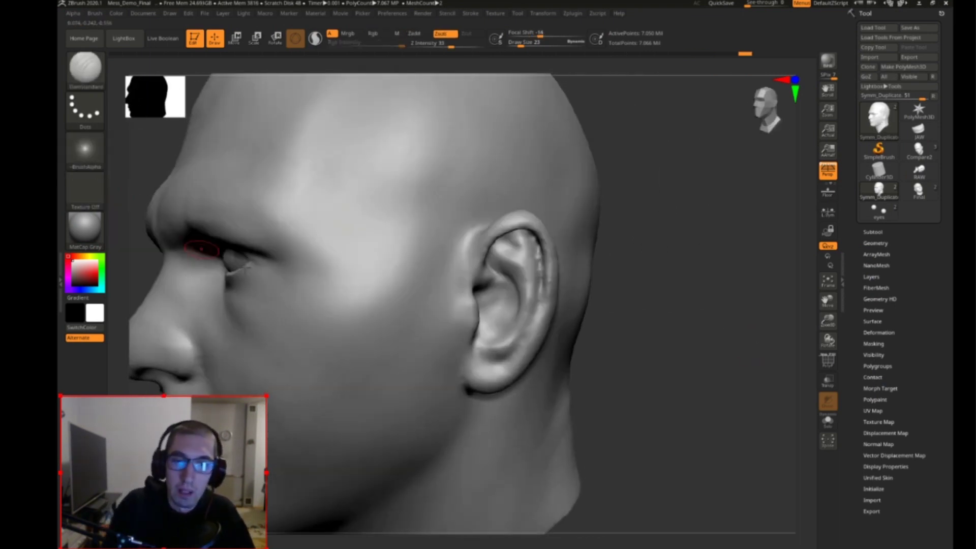
{"action": "left_click", "coordinate": [84, 150]}
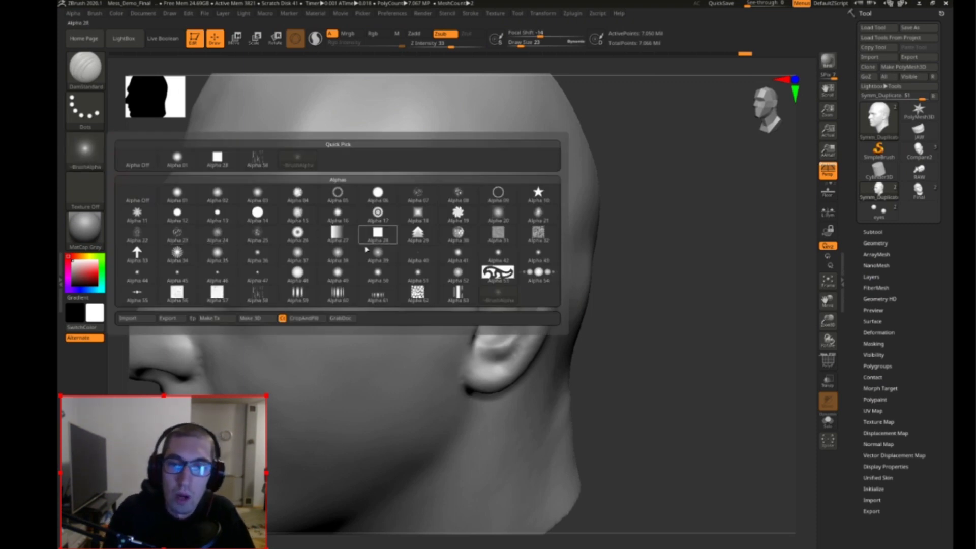
{"action": "mouse_move", "coordinate": [377, 260]}
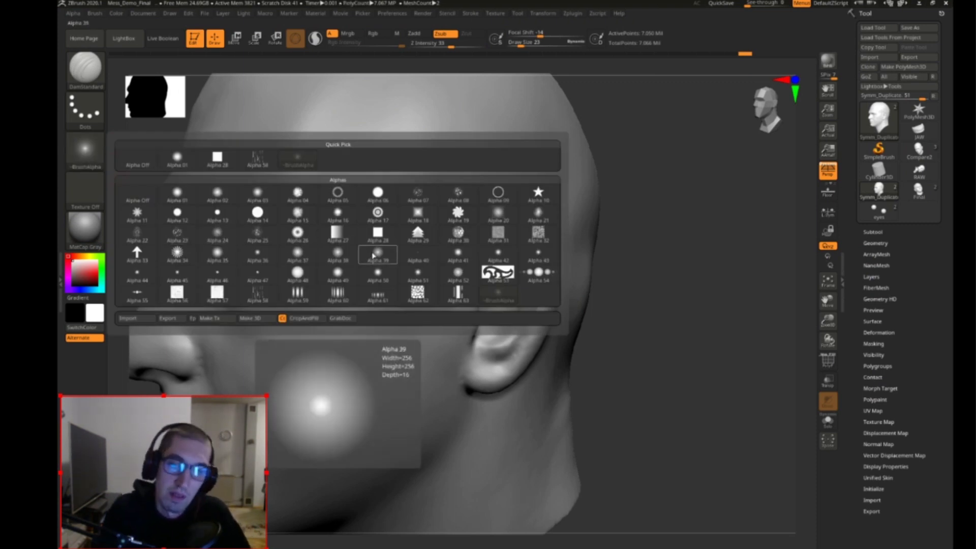
{"action": "mouse_move", "coordinate": [730, 287]}
{"action": "left_mouse_down"}
{"action": "mouse_move", "coordinate": [718, 255]}
{"action": "mouse_move", "coordinate": [703, 284]}
{"action": "mouse_move", "coordinate": [731, 268]}
{"action": "mouse_move", "coordinate": [712, 300]}
{"action": "left_mouse_up"}
{"action": "key", "text": "b"}
{"action": "key", "text": "d"}
{"action": "key", "text": "s"}
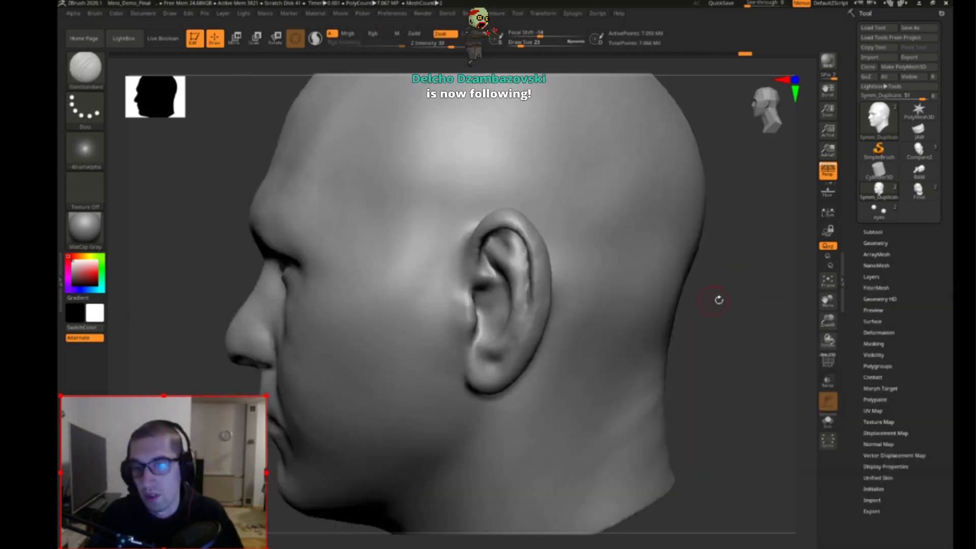
{"action": "left_click", "coordinate": [93, 111]}
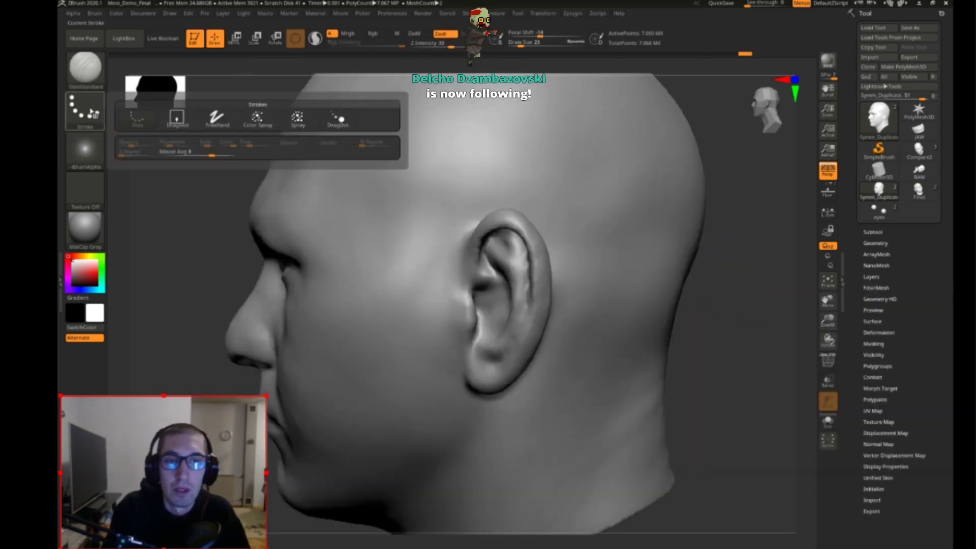
{"action": "left_click", "coordinate": [90, 76]}
{"action": "left_click", "coordinate": [90, 76]}
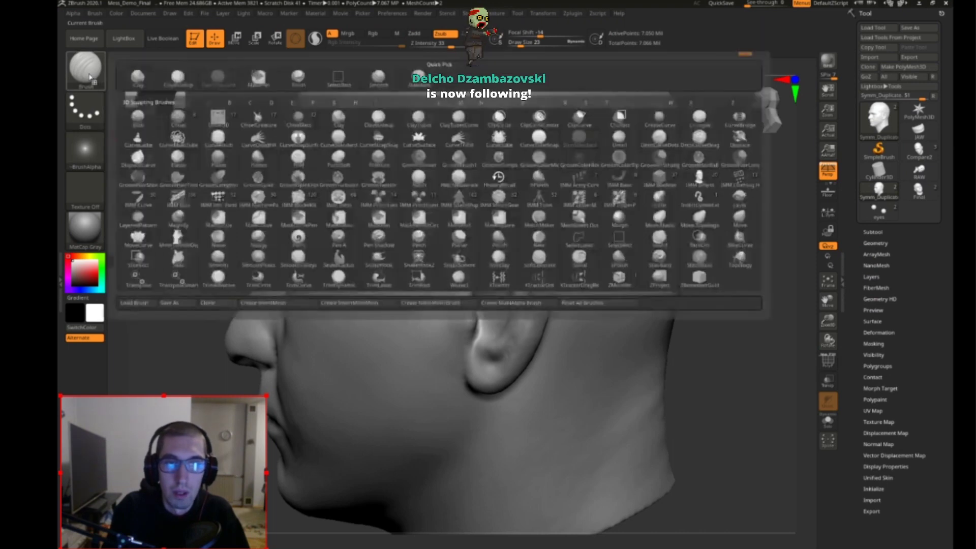
Step: Switch to the Standard brush and set its stroke to DragRect
{"action": "key", "text": "b"}
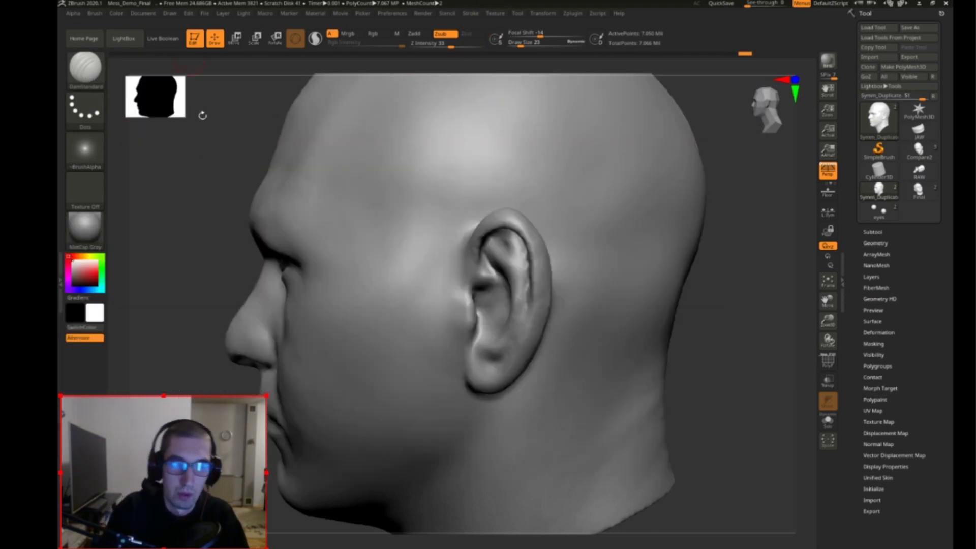
{"action": "key", "text": "b"}
{"action": "key", "text": "s"}
{"action": "key", "text": "t"}
{"action": "left_click", "coordinate": [90, 116]}
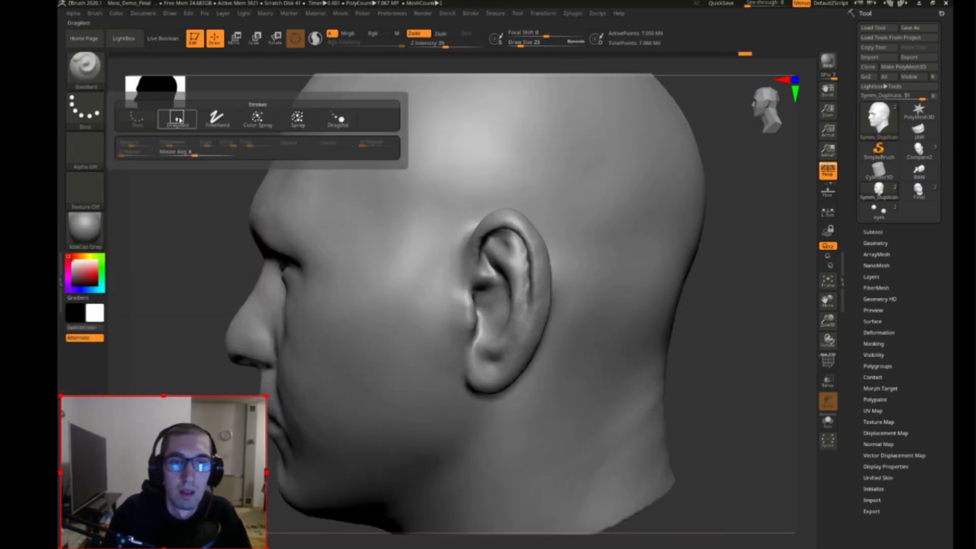
{"action": "left_click", "coordinate": [177, 119]}
Step: Try stamping the swirl pattern Alpha 53 on the side of the forehead, and undo the stamp
{"action": "left_click", "coordinate": [98, 154]}
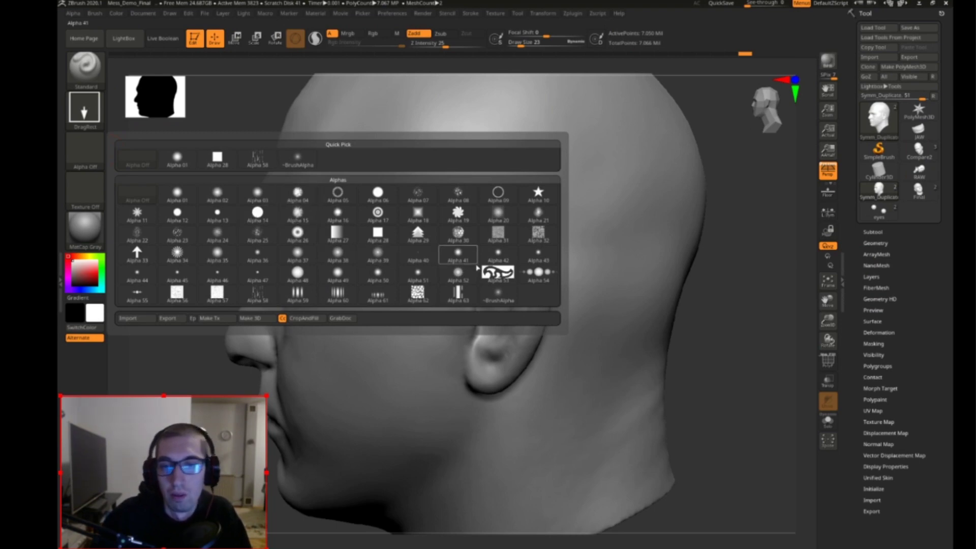
{"action": "left_click", "coordinate": [496, 273]}
{"action": "mouse_move", "coordinate": [413, 173]}
{"action": "left_mouse_down"}
{"action": "mouse_move", "coordinate": [424, 213]}
{"action": "mouse_move", "coordinate": [449, 197]}
{"action": "left_mouse_up"}
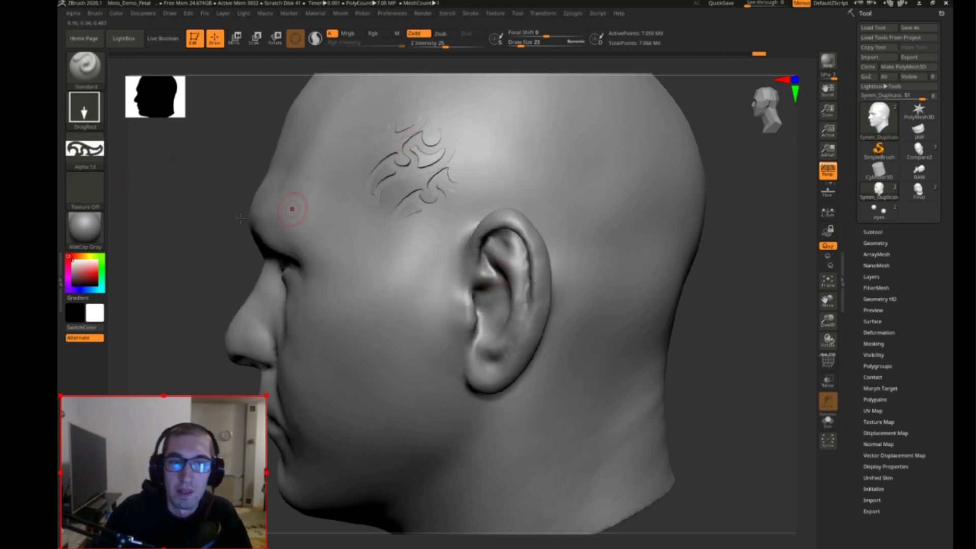
{"action": "key", "text": "ctrl+z"}
Step: Add a new sculpting layer to the head
{"action": "left_click_drag", "start_coordinate": [174, 190], "coordinate": [658, 317]}
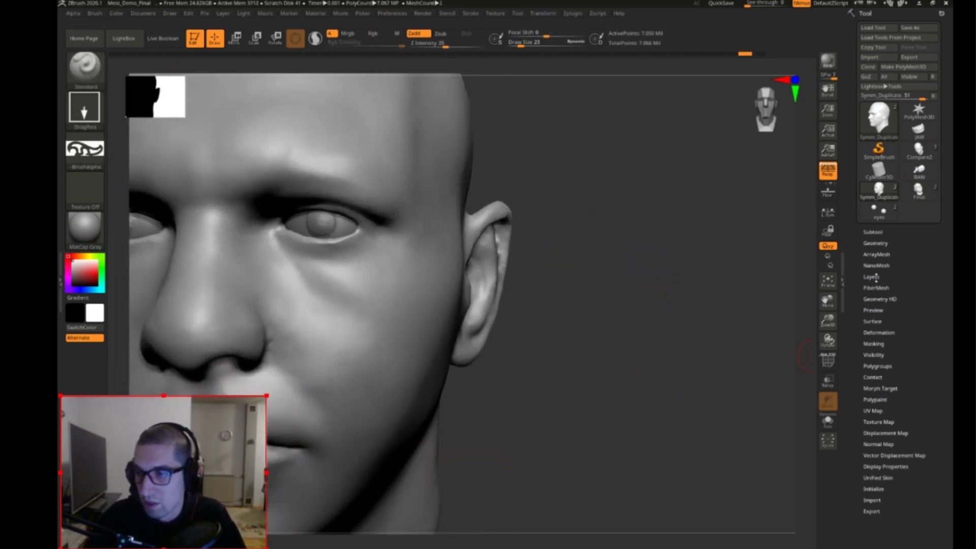
{"action": "left_click", "coordinate": [871, 277]}
{"action": "left_click_drag", "start_coordinate": [649, 354], "coordinate": [701, 351]}
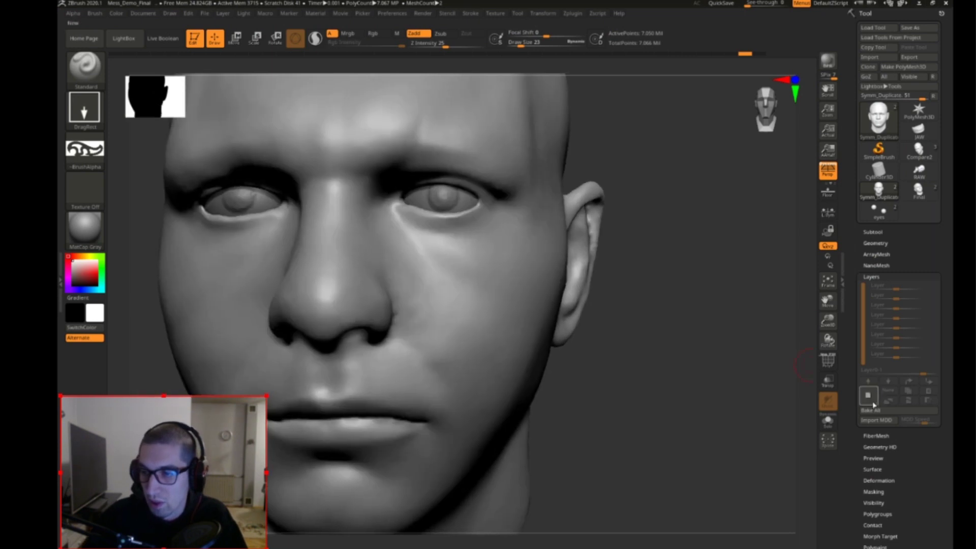
{"action": "left_click", "coordinate": [868, 395]}
Step: Build up rough test strokes on the left cheek with the ClayBuildup brush
{"action": "mouse_move", "coordinate": [740, 316]}
{"action": "left_mouse_down"}
{"action": "mouse_move", "coordinate": [728, 286]}
{"action": "mouse_move", "coordinate": [773, 290]}
{"action": "left_mouse_up"}
{"action": "mouse_move", "coordinate": [674, 321]}
{"action": "left_mouse_down"}
{"action": "mouse_move", "coordinate": [455, 277]}
{"action": "mouse_move", "coordinate": [475, 317]}
{"action": "mouse_move", "coordinate": [475, 362]}
{"action": "left_mouse_up"}
{"action": "key", "text": "b"}
{"action": "key", "text": "c"}
{"action": "key", "text": "b"}
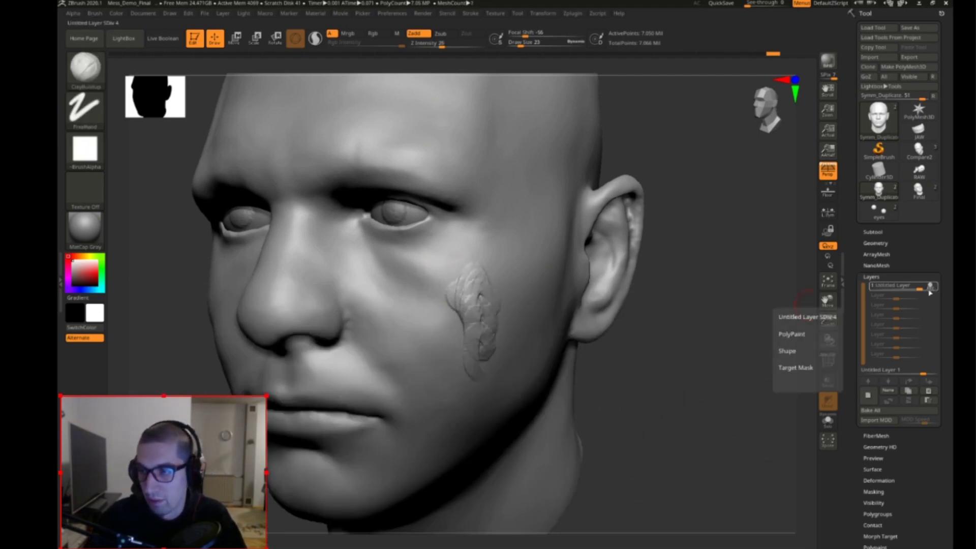
Step: Toggle the test layer's visibility off and on to compare the cheek with and without the strokes
{"action": "mouse_move", "coordinate": [926, 291]}
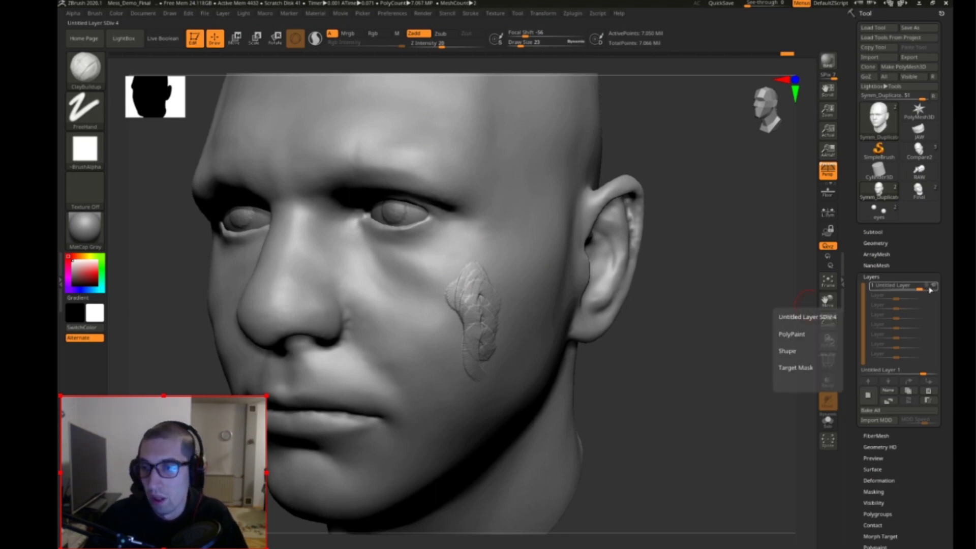
{"action": "left_click", "coordinate": [934, 287]}
{"action": "left_click", "coordinate": [934, 286]}
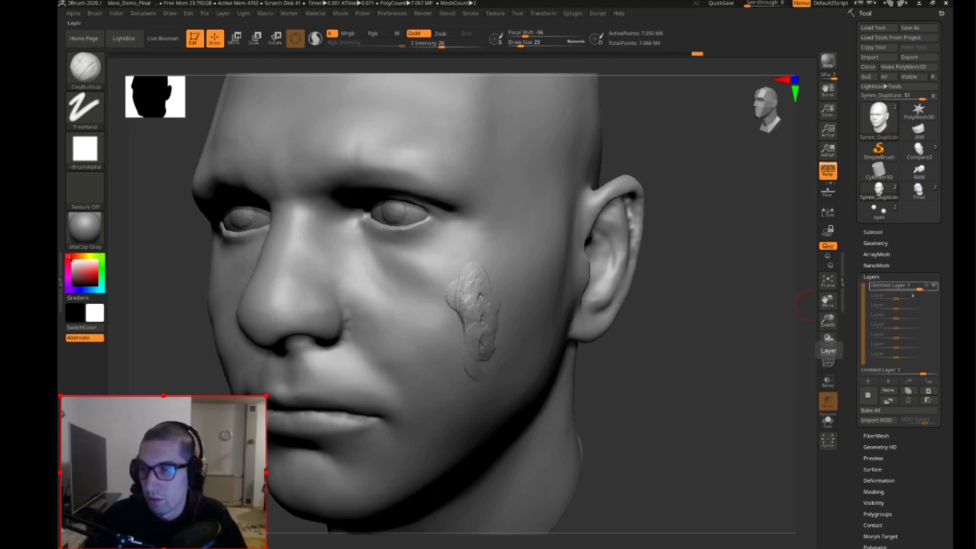
Step: Vary the test layer's intensity, ending at about 0.77, and delete the layer
{"action": "left_click_drag", "start_coordinate": [922, 287], "coordinate": [904, 288]}
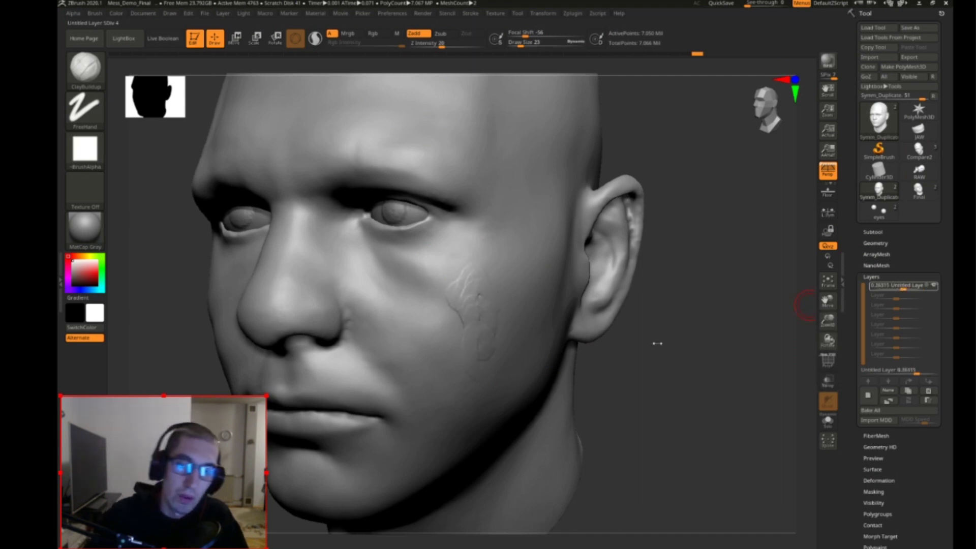
{"action": "left_click_drag", "start_coordinate": [671, 315], "coordinate": [722, 319]}
{"action": "left_click_drag", "start_coordinate": [660, 361], "coordinate": [686, 356], "text": "shift"}
{"action": "left_click_drag", "start_coordinate": [903, 288], "coordinate": [911, 293]}
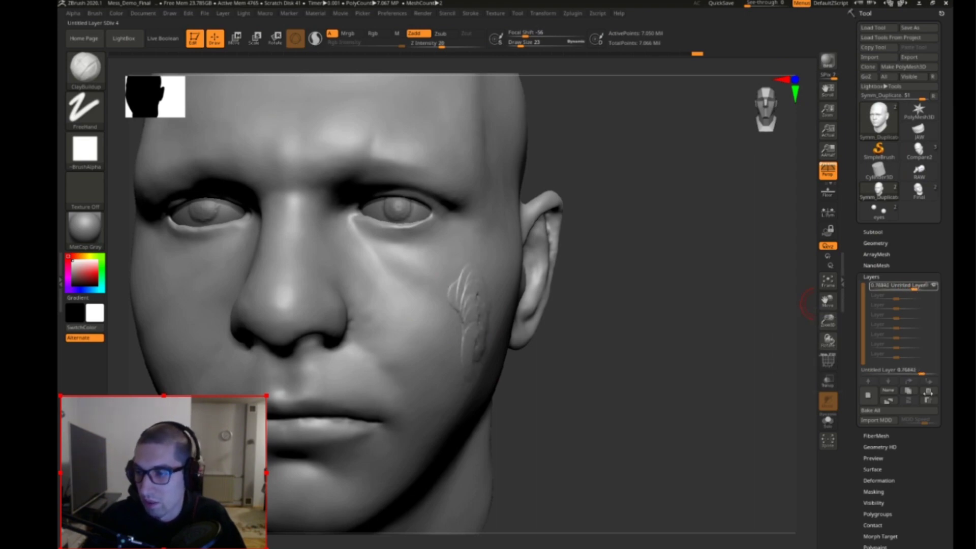
{"action": "left_click", "coordinate": [867, 395]}
Step: Switch to the SnakeHook brush, then undo and redo the last change while checking the face
{"action": "mouse_move", "coordinate": [611, 394]}
{"action": "left_mouse_down", "text": "shift"}
{"action": "mouse_move", "coordinate": [695, 384]}
{"action": "mouse_move", "coordinate": [701, 364]}
{"action": "left_mouse_up", "text": "shift"}
{"action": "key", "text": "b"}
{"action": "key", "text": "s"}
{"action": "key", "text": "h"}
{"action": "key", "text": "s"}
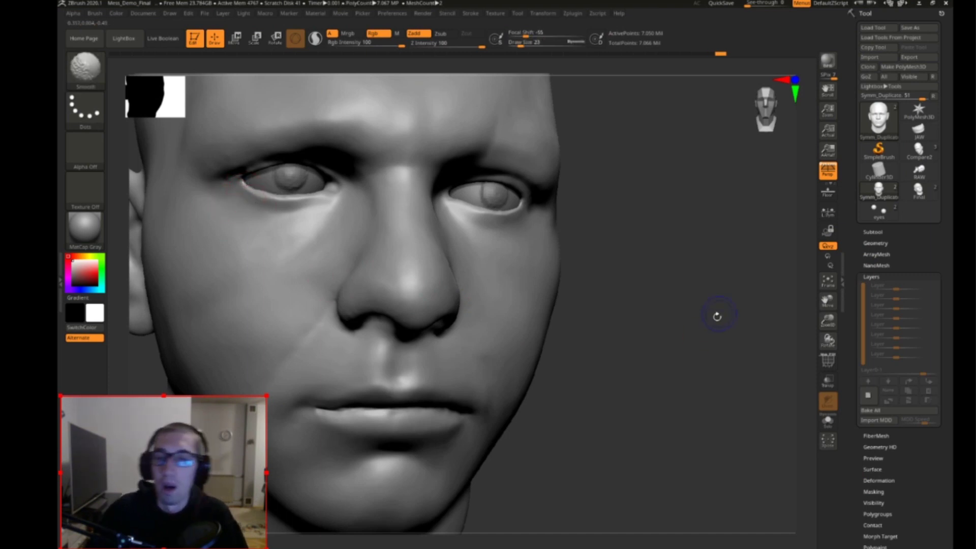
{"action": "left_click_drag", "start_coordinate": [714, 315], "coordinate": [728, 207], "text": "shift"}
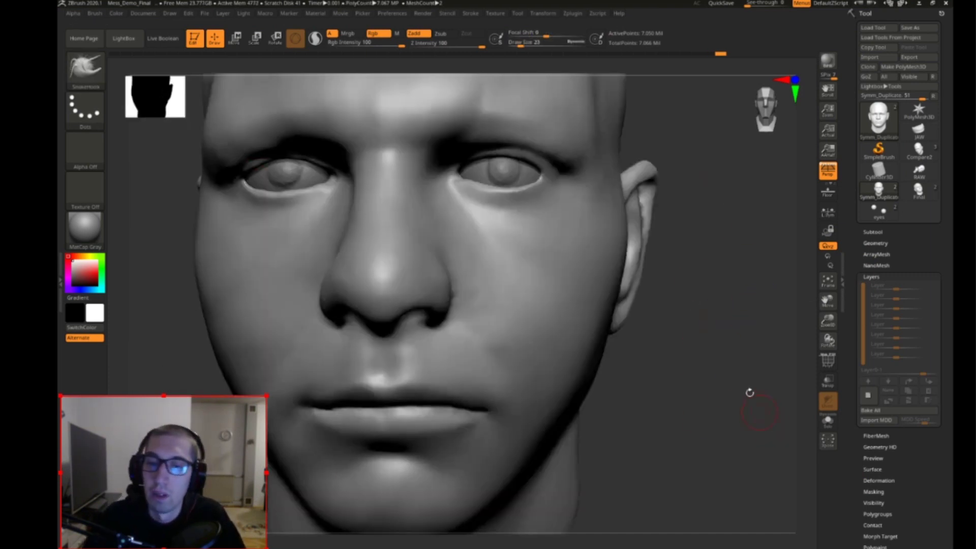
{"action": "left_click_drag", "start_coordinate": [749, 393], "coordinate": [699, 332], "text": "alt"}
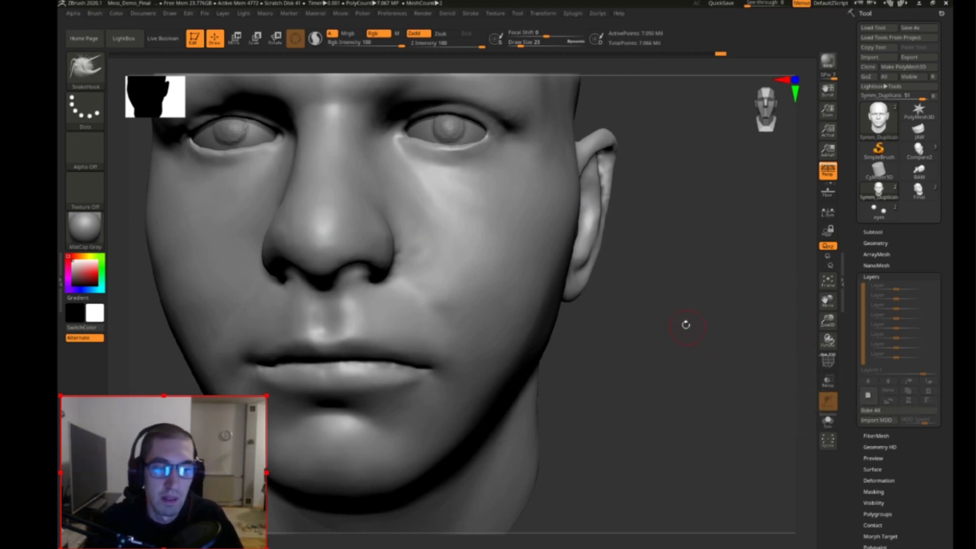
{"action": "mouse_move", "coordinate": [682, 329]}
{"action": "left_mouse_down"}
{"action": "mouse_move", "coordinate": [679, 384]}
{"action": "mouse_move", "coordinate": [689, 348]}
{"action": "mouse_move", "coordinate": [680, 367]}
{"action": "left_mouse_up"}
{"action": "key", "text": "ctrl+z"}
{"action": "key", "text": "ctrl+shift+z"}
Step: Create a new sculpting layer and name it "pores"
{"action": "left_click", "coordinate": [868, 399]}
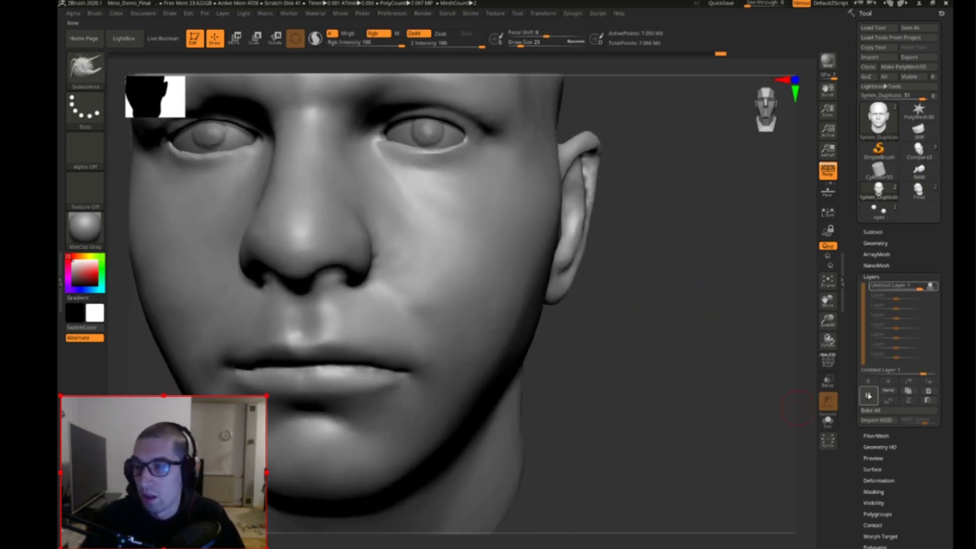
{"action": "left_click", "coordinate": [894, 390]}
{"action": "type", "text": "pores"}
{"action": "key", "text": "Return"}
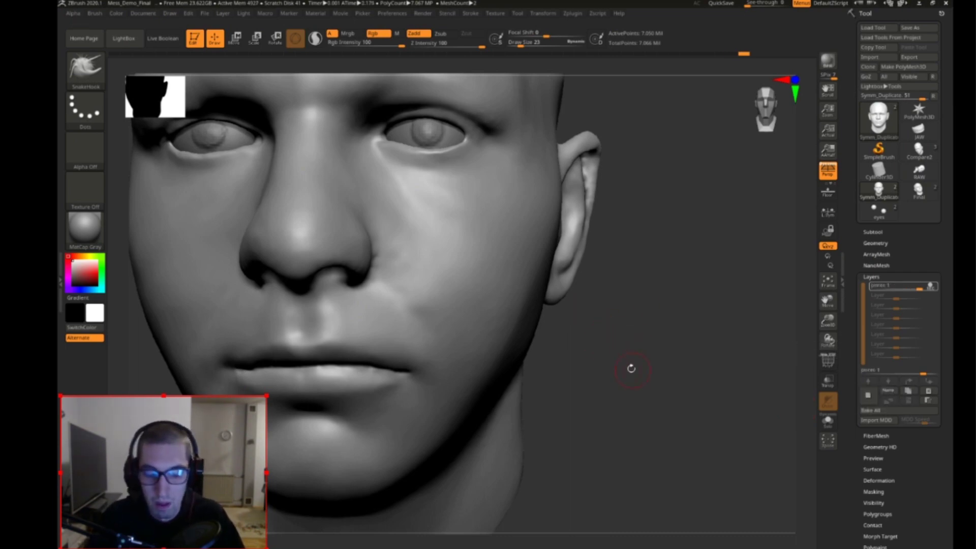
Step: Set up the Standard brush with a tiny dot alpha and the Spray stroke
{"action": "key", "text": "b"}
{"action": "key", "text": "s"}
{"action": "key", "text": "t"}
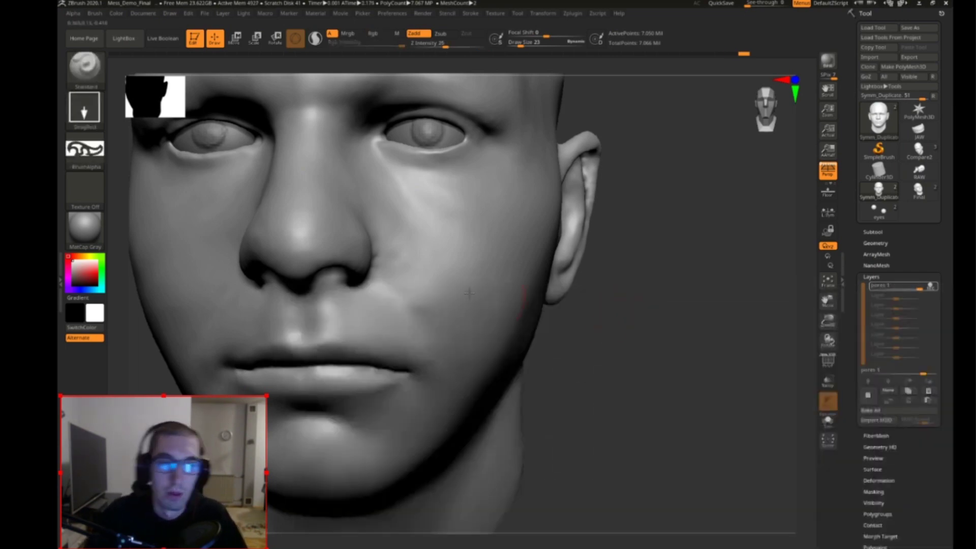
{"action": "left_click", "coordinate": [89, 152]}
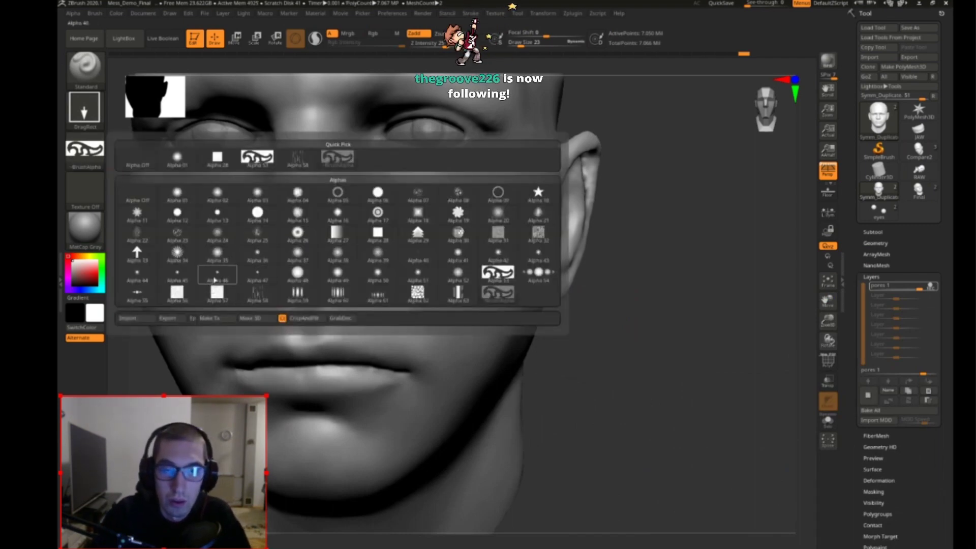
{"action": "left_click", "coordinate": [417, 258]}
{"action": "key", "text": "s"}
{"action": "left_click", "coordinate": [629, 349]}
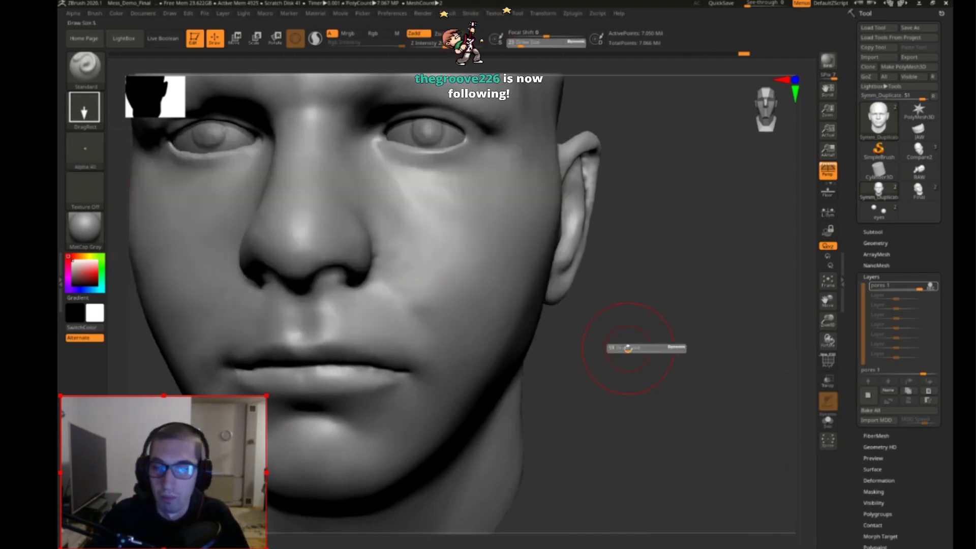
{"action": "left_click_drag", "start_coordinate": [549, 328], "coordinate": [599, 337], "text": "alt"}
{"action": "left_click", "coordinate": [90, 122]}
{"action": "left_click", "coordinate": [297, 122]}
Step: Try spraying pores on the left cheek at different draw sizes, and undo the test strokes
{"action": "key", "text": "s"}
{"action": "left_click_drag", "start_coordinate": [466, 249], "coordinate": [457, 249]}
{"action": "left_click_drag", "start_coordinate": [463, 257], "coordinate": [462, 277]}
{"action": "key", "text": "ctrl+z"}
{"action": "left_click_drag", "start_coordinate": [460, 224], "coordinate": [456, 291]}
{"action": "mouse_move", "coordinate": [483, 257]}
{"action": "left_mouse_down"}
{"action": "mouse_move", "coordinate": [492, 325]}
{"action": "mouse_move", "coordinate": [465, 272]}
{"action": "left_mouse_up"}
{"action": "key", "text": "s"}
{"action": "key", "text": "ctrl+z"}
{"action": "key", "text": "ctrl+z"}
Step: Set the brush's Z Intensity to 9 and undo the test sprays on the cheek
{"action": "left_click", "coordinate": [431, 44]}
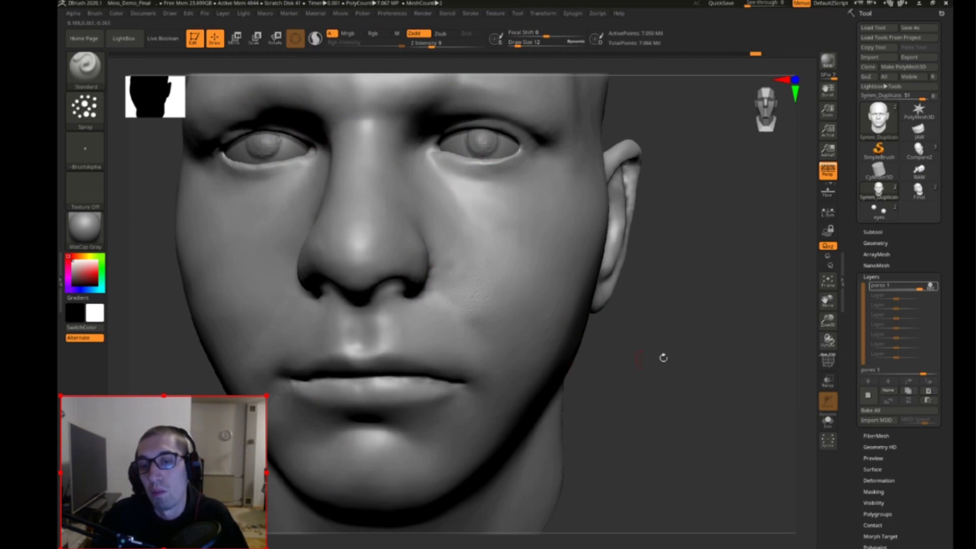
{"action": "left_click_drag", "start_coordinate": [663, 358], "coordinate": [503, 330]}
{"action": "key", "text": "s"}
{"action": "left_click_drag", "start_coordinate": [603, 355], "coordinate": [612, 378]}
{"action": "key", "text": "ctrl+z"}
{"action": "key", "text": "ctrl+z"}
{"action": "key", "text": "ctrl+z"}
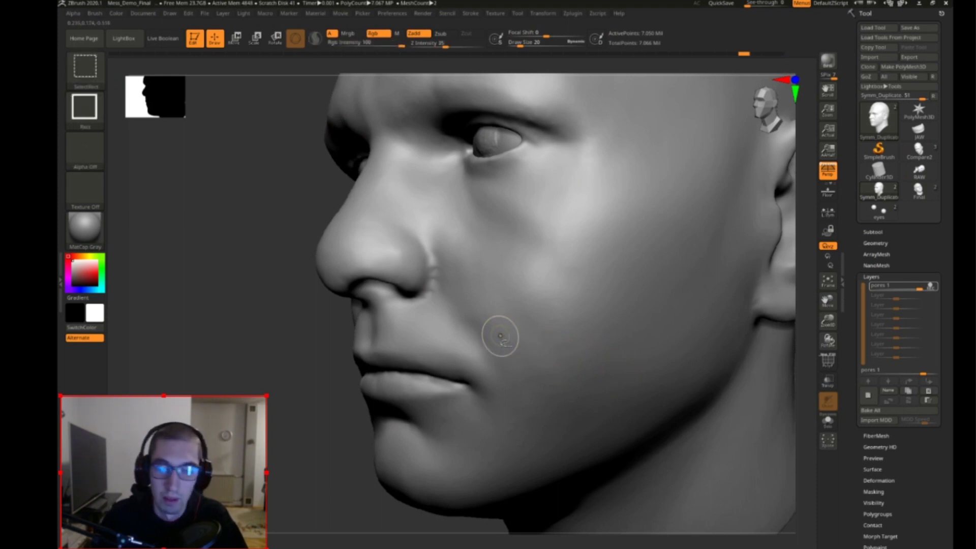
Step: Spray pores over the left cheek, upper lip and chin with the draw size set to 13
{"action": "key", "text": "s"}
{"action": "left_click_drag", "start_coordinate": [494, 326], "coordinate": [490, 326]}
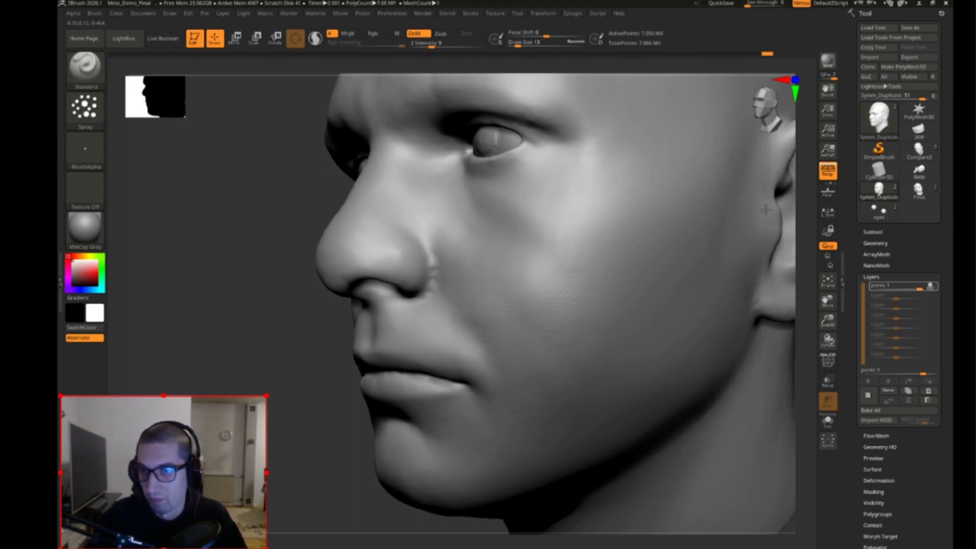
{"action": "left_click_drag", "start_coordinate": [281, 402], "coordinate": [397, 324]}
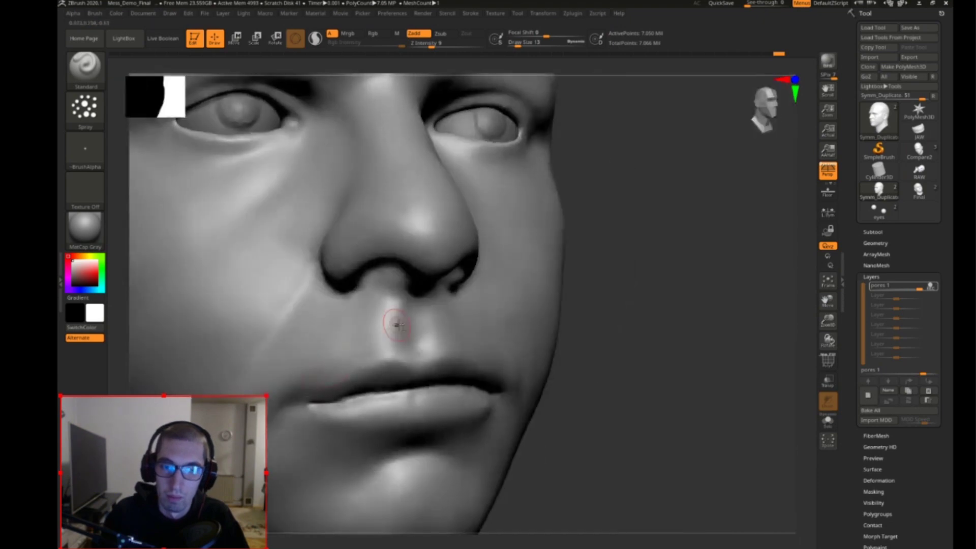
{"action": "left_click_drag", "start_coordinate": [668, 330], "coordinate": [725, 130], "text": "alt"}
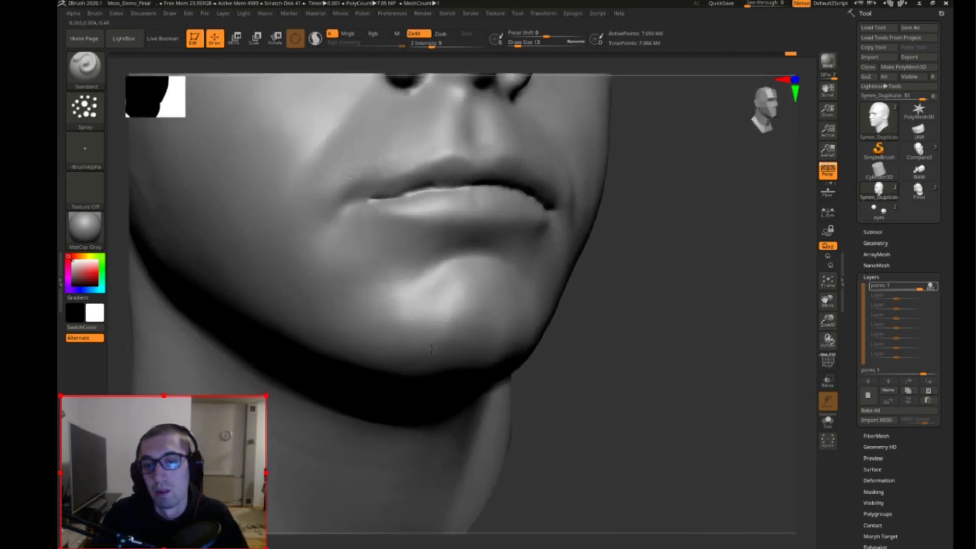
Step: Spray pores across the right cheek below the eye
{"action": "key", "text": "f"}
{"action": "left_click_drag", "start_coordinate": [690, 331], "coordinate": [778, 331]}
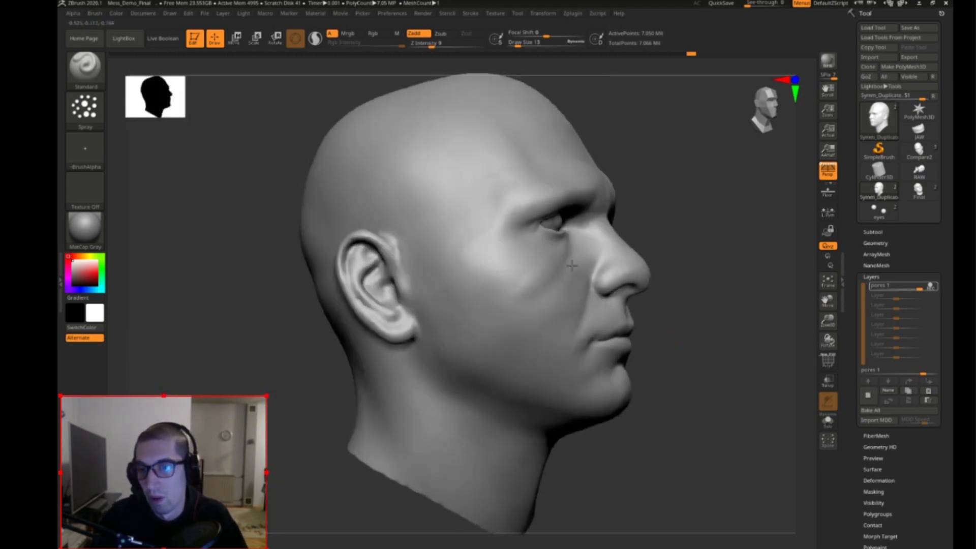
{"action": "left_click_drag", "start_coordinate": [778, 315], "coordinate": [661, 335]}
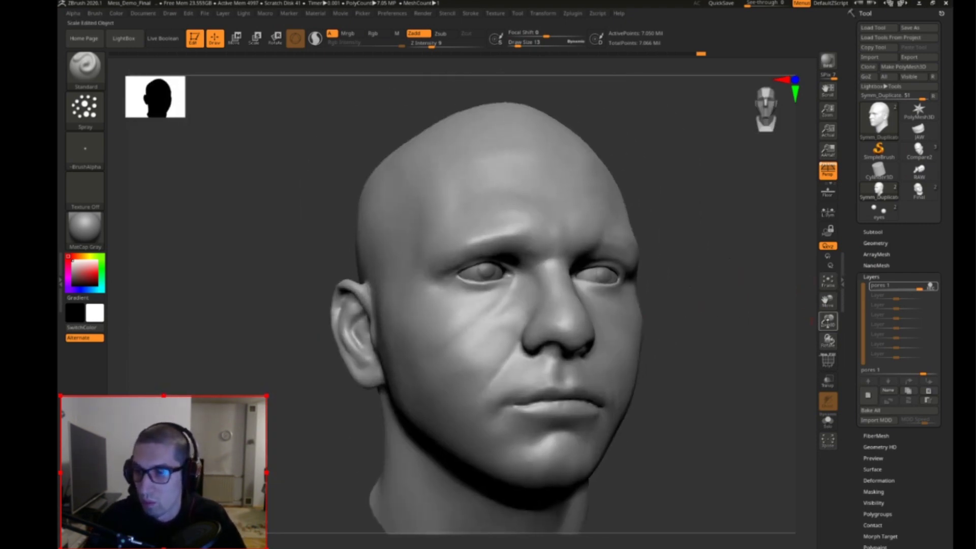
Step: Set the draw size to 16 and spray pores over the side of the nose
{"action": "left_click_drag", "start_coordinate": [752, 305], "coordinate": [731, 338], "text": "alt"}
{"action": "mouse_move", "coordinate": [651, 326]}
{"action": "left_mouse_down"}
{"action": "mouse_move", "coordinate": [615, 322]}
{"action": "mouse_move", "coordinate": [624, 317]}
{"action": "mouse_move", "coordinate": [608, 331]}
{"action": "mouse_move", "coordinate": [606, 322]}
{"action": "left_mouse_up"}
{"action": "key", "text": "s"}
{"action": "left_click_drag", "start_coordinate": [722, 325], "coordinate": [636, 322]}
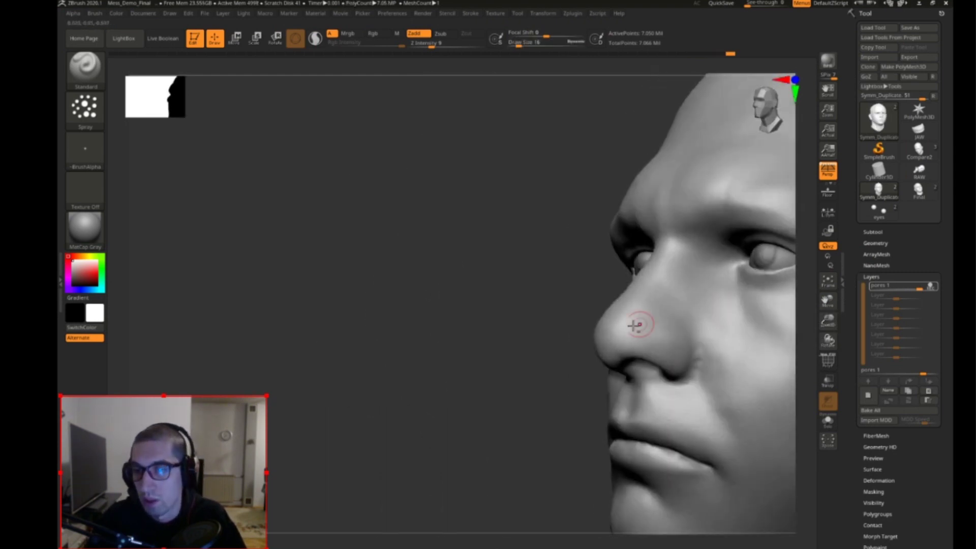
Step: Spray pores above the right eyebrow, beside the nose and on the right cheek with draw size 12
{"action": "mouse_move", "coordinate": [490, 398]}
{"action": "left_mouse_down"}
{"action": "mouse_move", "coordinate": [602, 340]}
{"action": "mouse_move", "coordinate": [557, 279]}
{"action": "left_mouse_up"}
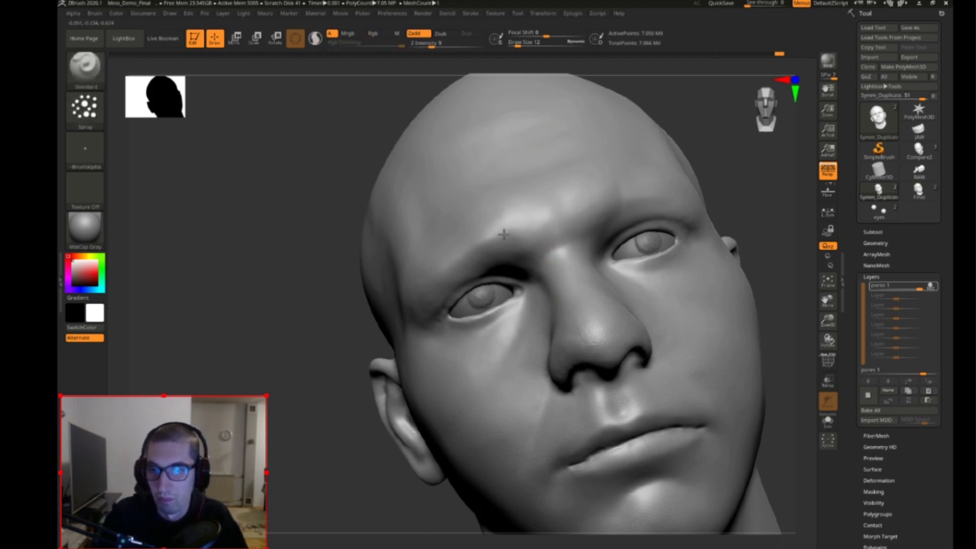
{"action": "left_click_drag", "start_coordinate": [770, 196], "coordinate": [740, 202]}
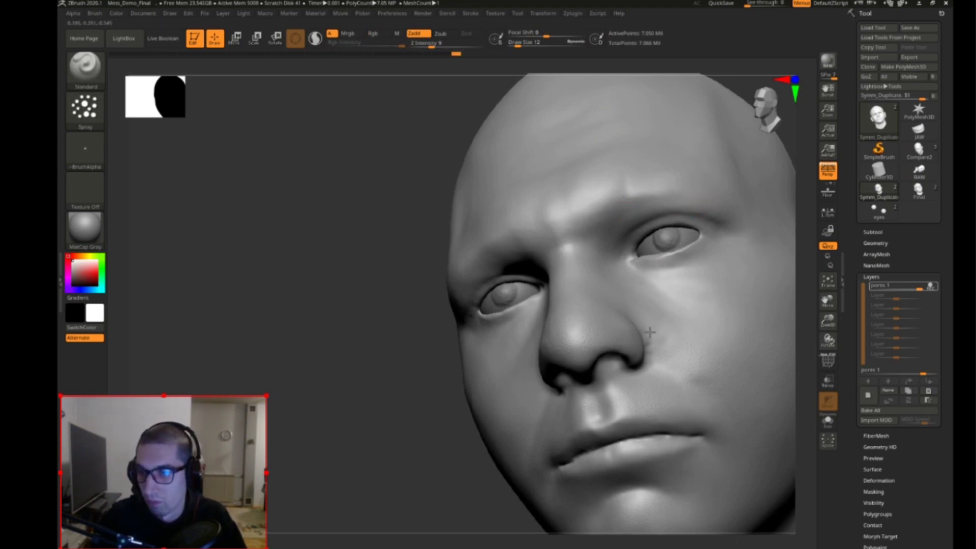
{"action": "left_click_drag", "start_coordinate": [403, 479], "coordinate": [692, 420]}
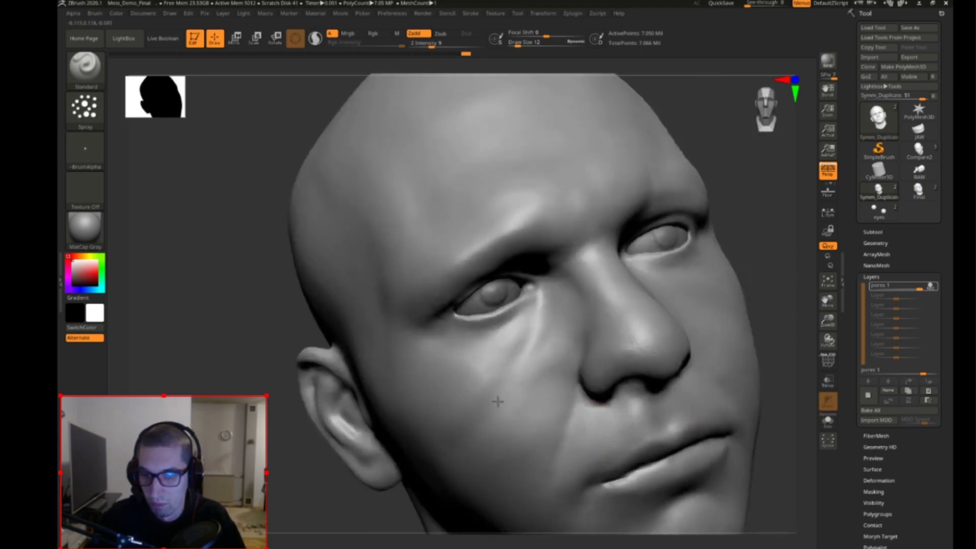
Step: Spray pores below the lower lip and along the underside of the jaw
{"action": "key", "text": "f"}
{"action": "left_click_drag", "start_coordinate": [713, 382], "coordinate": [536, 369]}
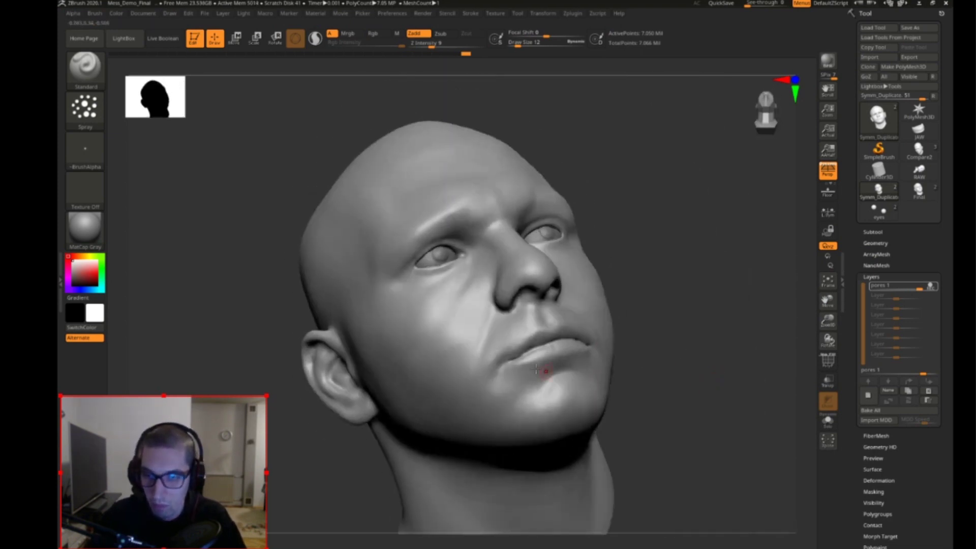
{"action": "right_click_drag", "start_coordinate": [523, 407], "coordinate": [547, 304]}
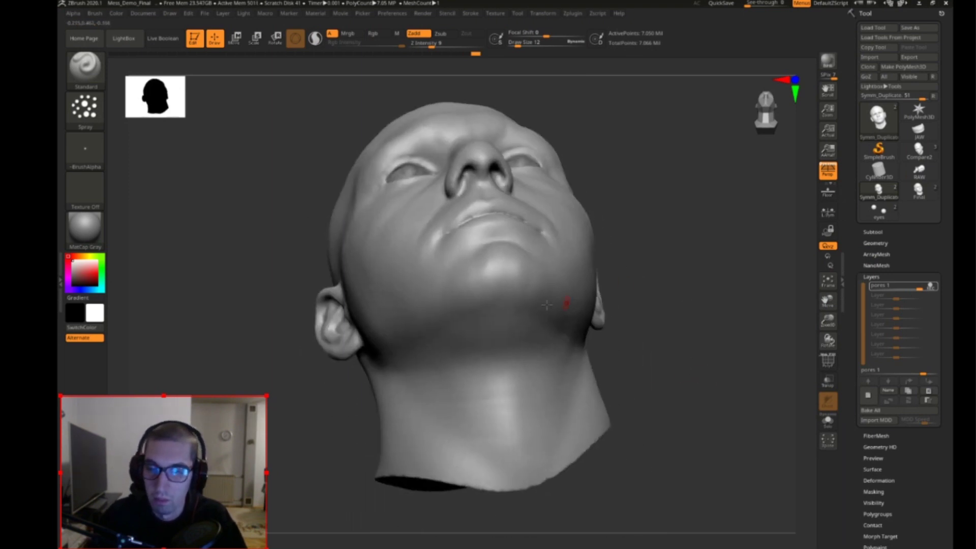
{"action": "right_click_drag", "start_coordinate": [373, 345], "coordinate": [607, 219]}
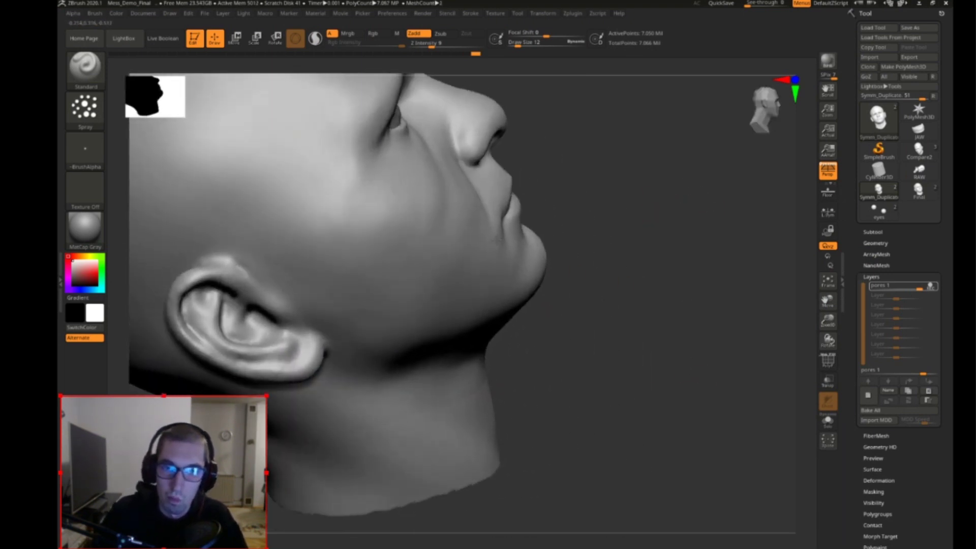
Step: Spray pores over the scalp, forehead, temples and sides of the head with draw size 13
{"action": "right_click_drag", "start_coordinate": [178, 166], "coordinate": [687, 293]}
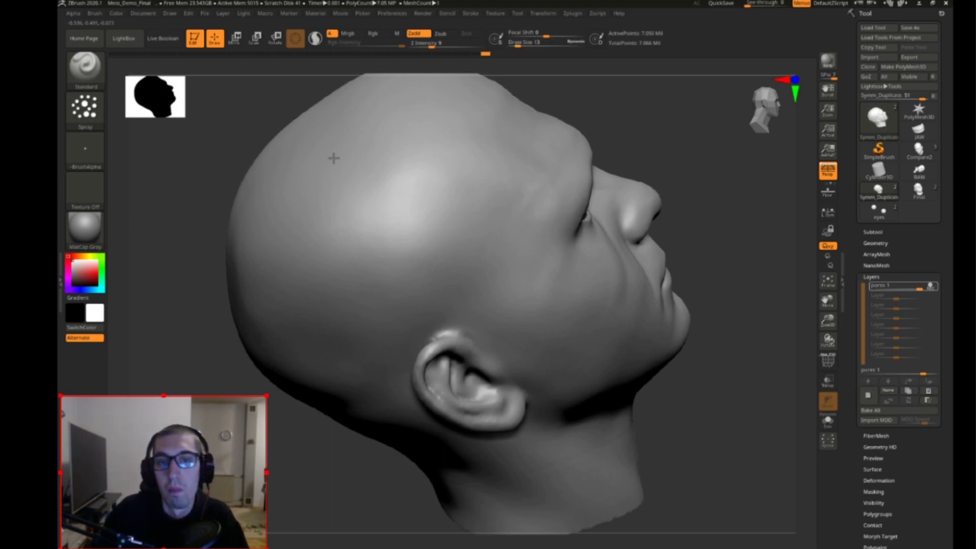
{"action": "left_click_drag", "start_coordinate": [710, 141], "coordinate": [683, 170]}
{"action": "left_click_drag", "start_coordinate": [684, 170], "coordinate": [696, 236], "text": "alt"}
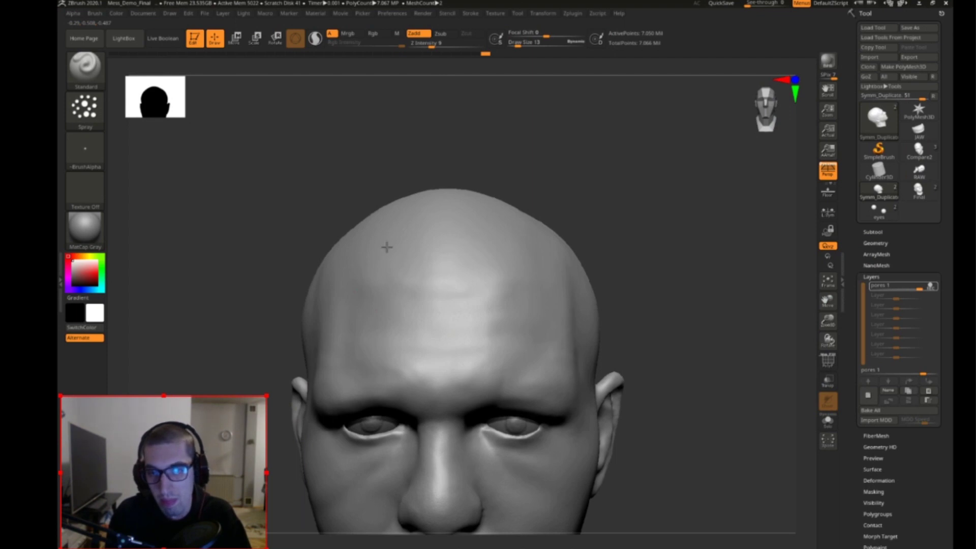
{"action": "right_click_drag", "start_coordinate": [550, 360], "coordinate": [382, 453]}
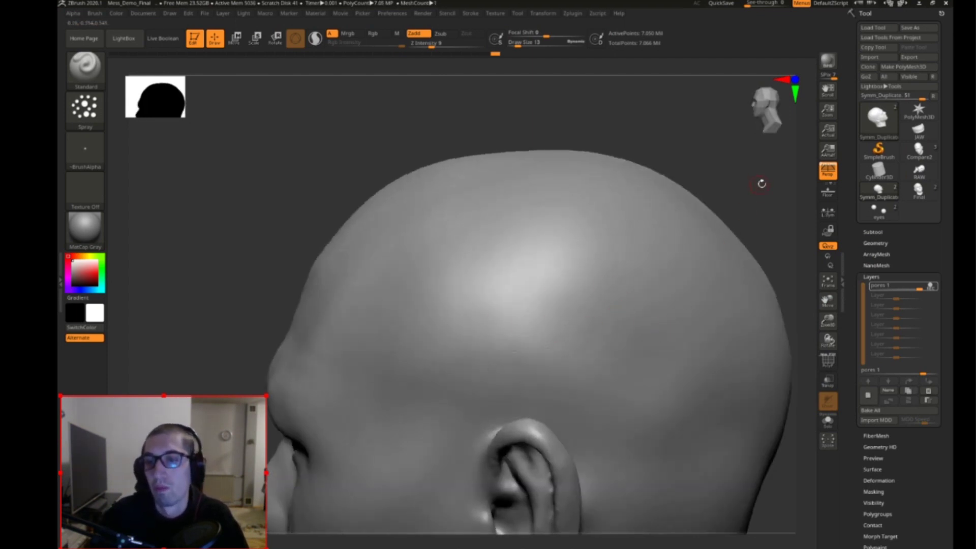
{"action": "right_click_drag", "start_coordinate": [757, 183], "coordinate": [480, 263]}
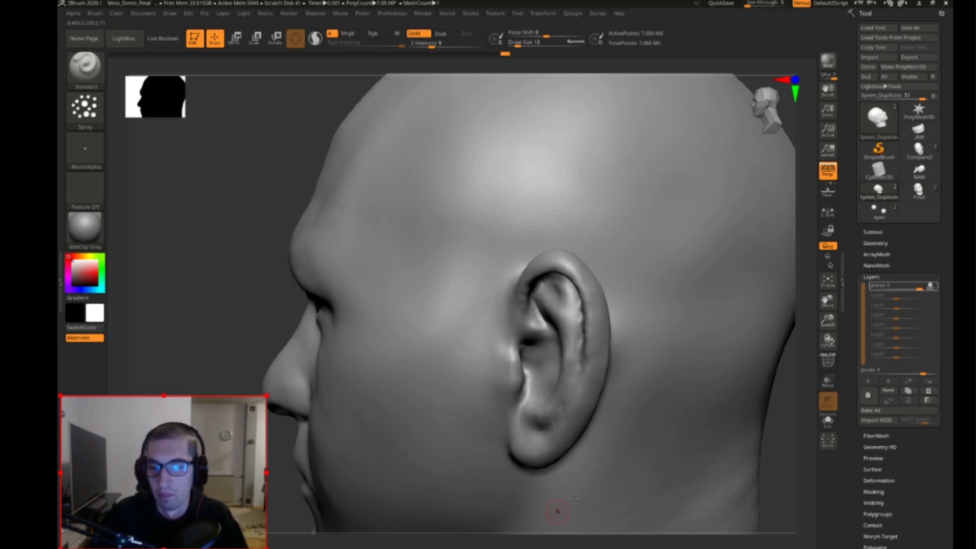
{"action": "key", "text": "f"}
{"action": "right_click_drag", "start_coordinate": [558, 433], "coordinate": [659, 344]}
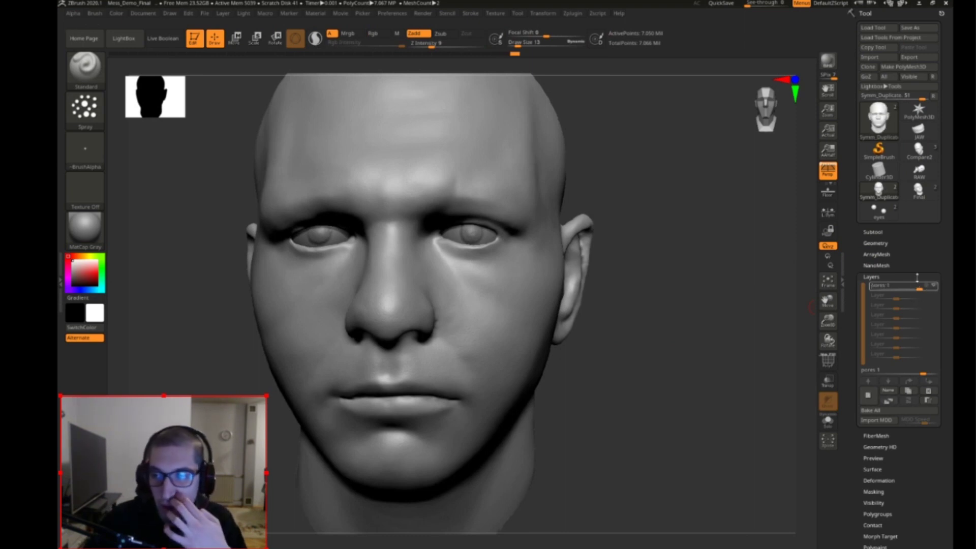
Step: Stop recording on the pores layer and set its intensity to about 0.347, comparing the effect on the face
{"action": "left_click_drag", "start_coordinate": [919, 288], "coordinate": [915, 288]}
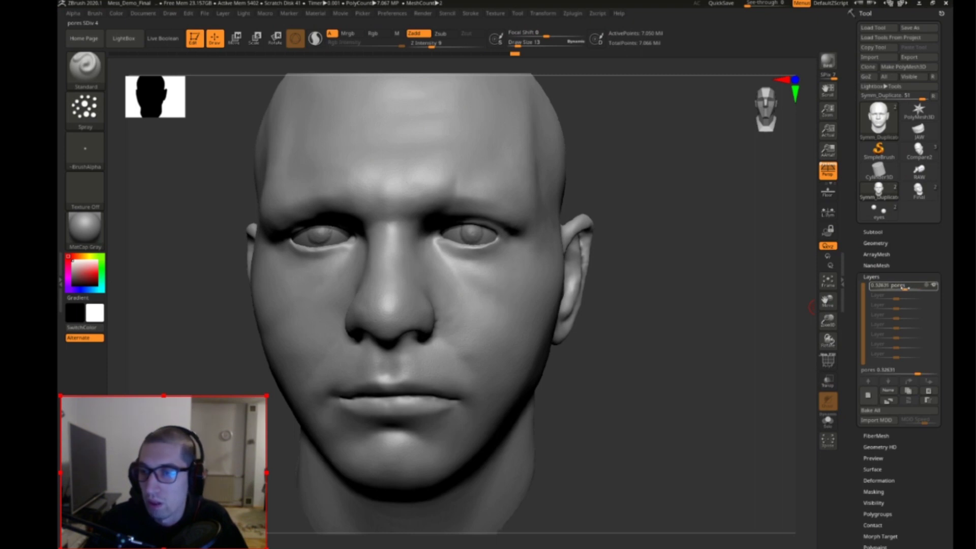
{"action": "right_click_drag", "start_coordinate": [642, 368], "coordinate": [668, 356]}
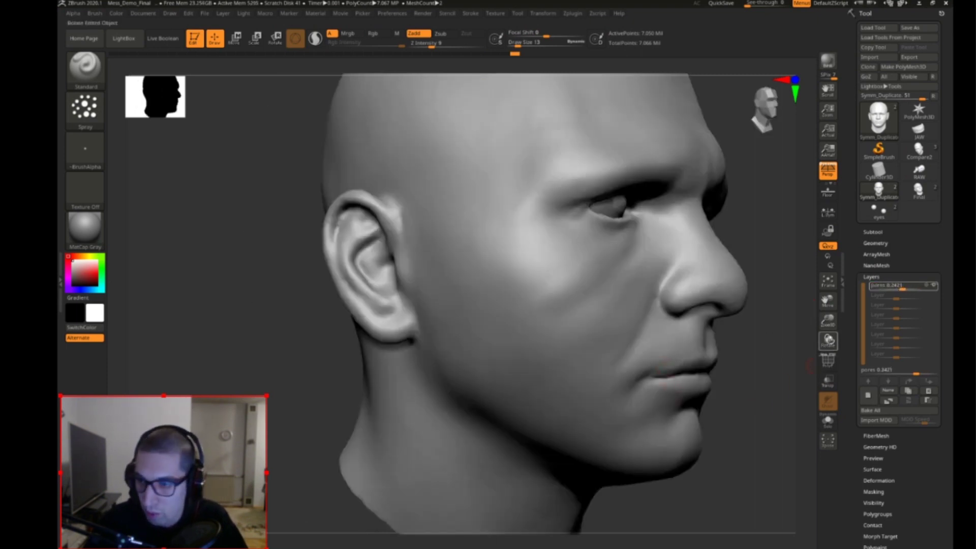
{"action": "left_click_drag", "start_coordinate": [827, 322], "coordinate": [923, 303]}
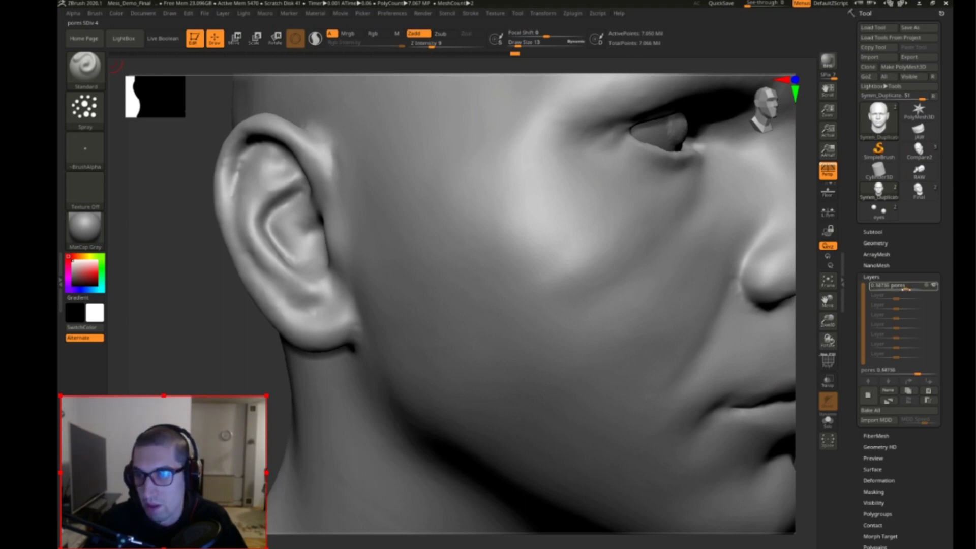
{"action": "key", "text": "f"}
{"action": "right_click_drag", "start_coordinate": [729, 338], "coordinate": [757, 325]}
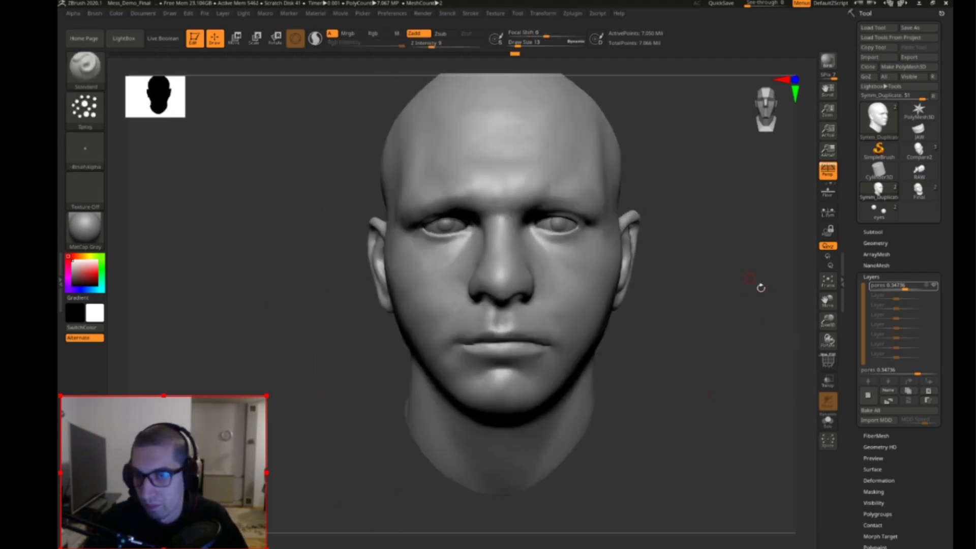
Step: Add a new layer above the current sculpt and rename it Mouth
{"action": "left_click_drag", "start_coordinate": [820, 319], "coordinate": [820, 321]}
{"action": "left_click_drag", "start_coordinate": [779, 301], "coordinate": [729, 300]}
{"action": "left_click_drag", "start_coordinate": [669, 361], "coordinate": [709, 319]}
{"action": "left_click_drag", "start_coordinate": [734, 347], "coordinate": [740, 345]}
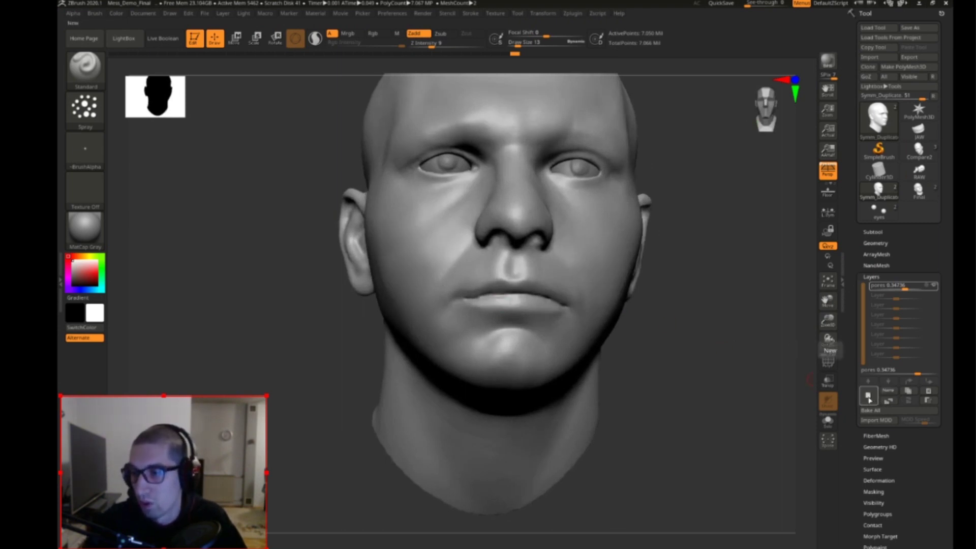
{"action": "left_click", "coordinate": [887, 391]}
{"action": "left_click", "coordinate": [889, 390]}
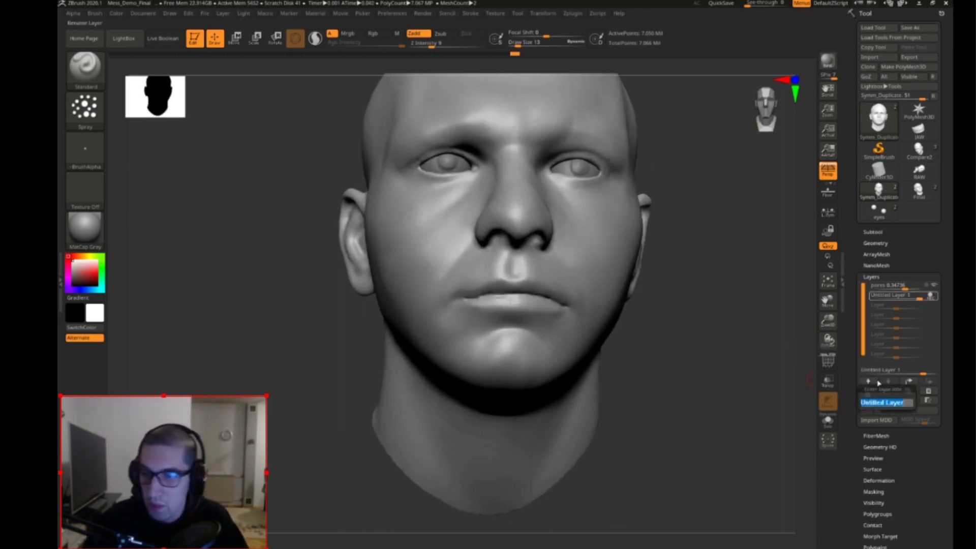
{"action": "type", "text": "Ma"}
{"action": "key", "text": "Return"}
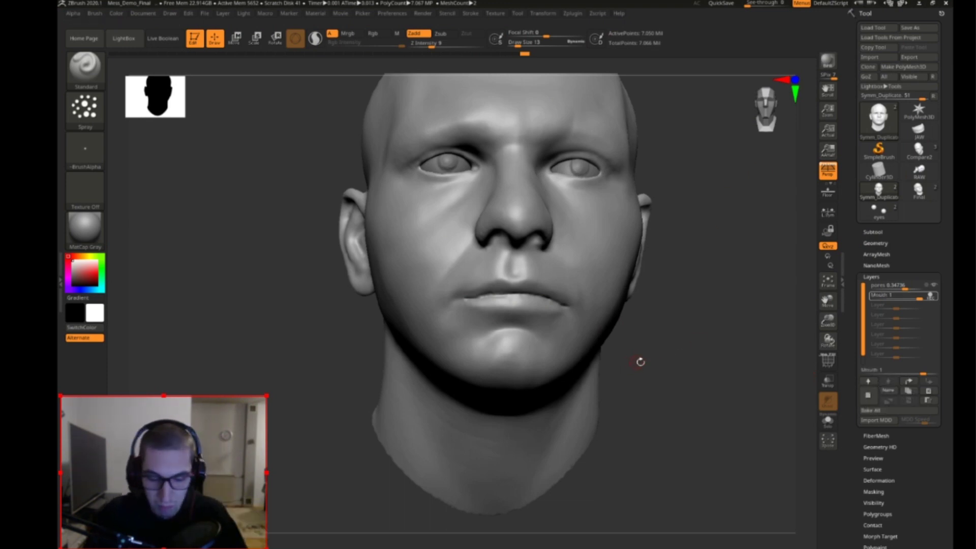
Step: Carve fine creases into the upper lip with the DamStandard brush at draw size 4 and Z intensity 5
{"action": "key", "text": "b"}
{"action": "key", "text": "d"}
{"action": "key", "text": "s"}
{"action": "key", "text": "s"}
{"action": "left_click_drag", "start_coordinate": [652, 359], "coordinate": [657, 359]}
{"action": "left_click_drag", "start_coordinate": [827, 323], "coordinate": [827, 339]}
{"action": "mouse_move", "coordinate": [748, 328]}
{"action": "left_mouse_down"}
{"action": "mouse_move", "coordinate": [692, 330]}
{"action": "mouse_move", "coordinate": [732, 311]}
{"action": "left_mouse_up"}
{"action": "key", "text": "s"}
{"action": "key", "text": "s"}
{"action": "left_click_drag", "start_coordinate": [482, 220], "coordinate": [476, 219]}
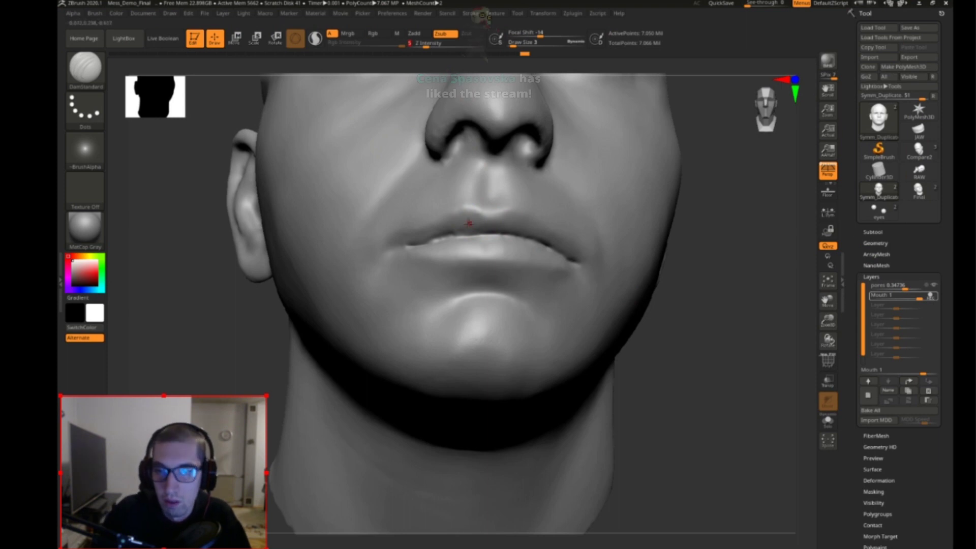
{"action": "key", "text": "s"}
{"action": "left_click_drag", "start_coordinate": [471, 222], "coordinate": [474, 223]}
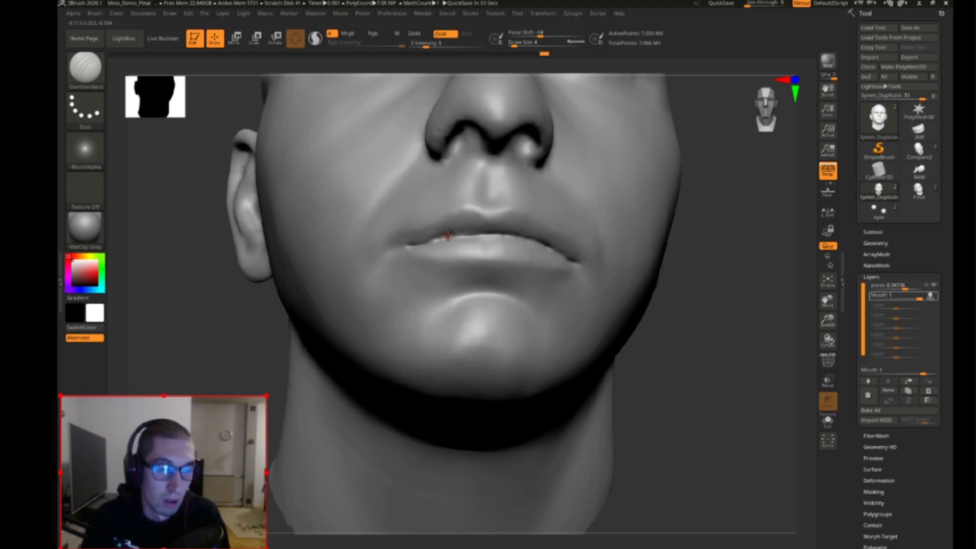
Step: Set the draw size to 15 and carve short vertical creases along the edge between the lips
{"action": "mouse_move", "coordinate": [703, 333]}
{"action": "left_mouse_down", "text": "shift"}
{"action": "mouse_move", "coordinate": [725, 377]}
{"action": "mouse_move", "coordinate": [721, 324]}
{"action": "left_mouse_up", "text": "shift"}
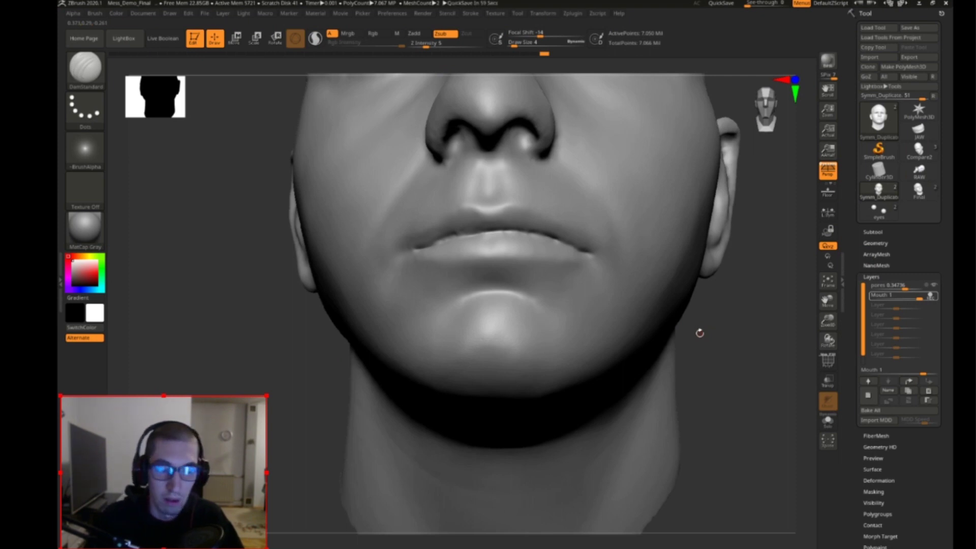
{"action": "mouse_move", "coordinate": [770, 305]}
{"action": "left_mouse_down", "text": "shift"}
{"action": "mouse_move", "coordinate": [752, 362]}
{"action": "mouse_move", "coordinate": [731, 365]}
{"action": "mouse_move", "coordinate": [725, 379]}
{"action": "mouse_move", "coordinate": [709, 369]}
{"action": "mouse_move", "coordinate": [446, 342]}
{"action": "left_mouse_up", "text": "shift"}
{"action": "key", "text": "bracketright"}
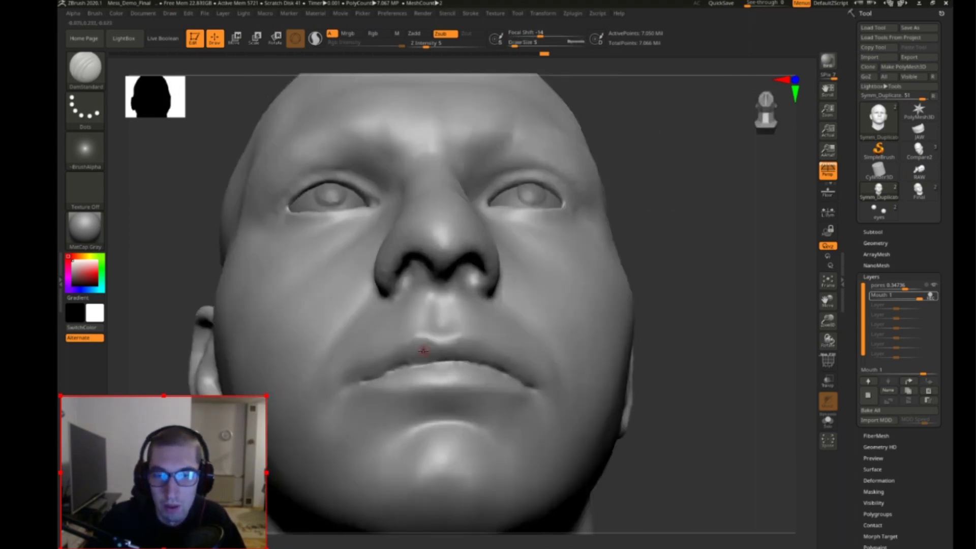
{"action": "key", "text": "s"}
{"action": "left_click", "coordinate": [429, 357]}
{"action": "left_click_drag", "start_coordinate": [425, 361], "coordinate": [445, 361]}
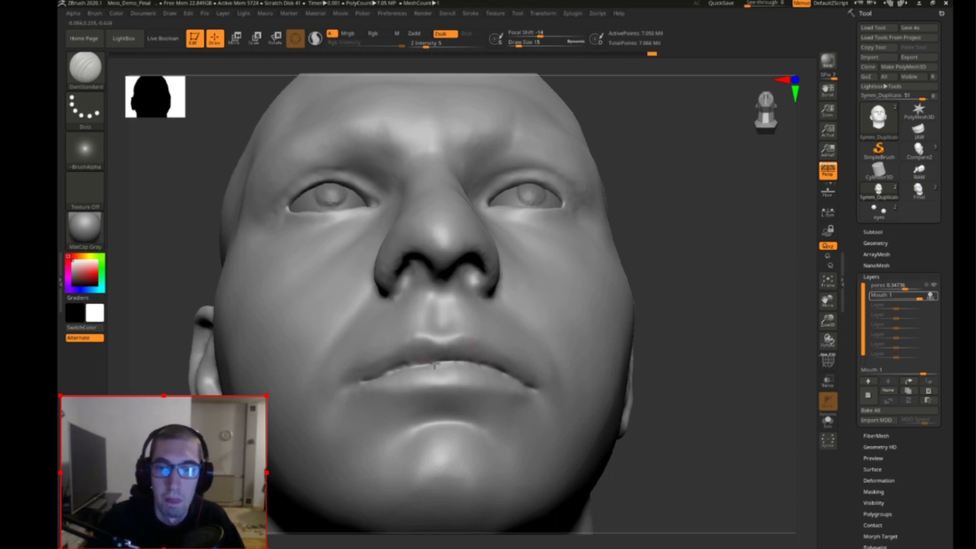
{"action": "left_click_drag", "start_coordinate": [668, 325], "coordinate": [662, 328]}
Step: Set the Z intensity to 7 and carve more vertical creases across the upper and lower lips
{"action": "left_click", "coordinate": [428, 44]}
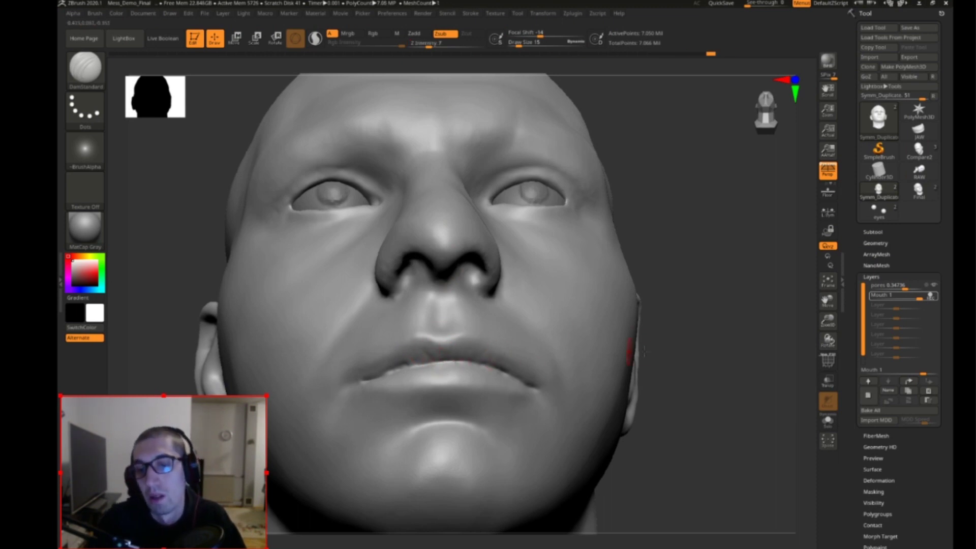
{"action": "left_click_drag", "start_coordinate": [618, 350], "coordinate": [376, 369]}
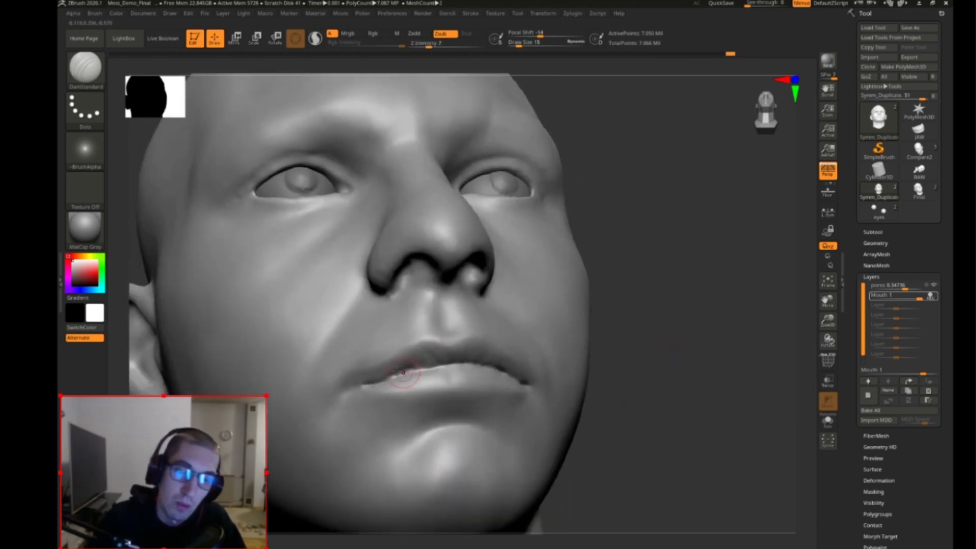
{"action": "left_click_drag", "start_coordinate": [617, 347], "coordinate": [460, 384]}
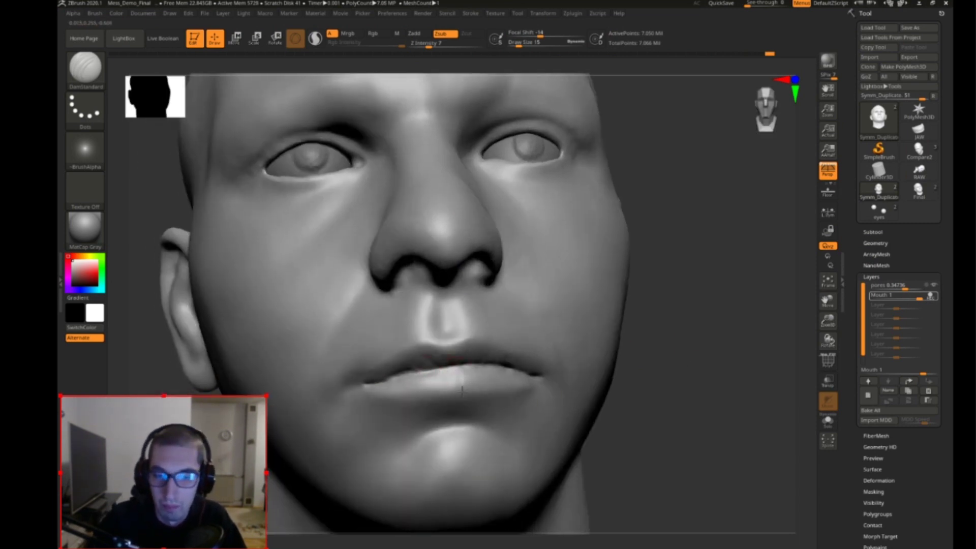
Step: Set the draw size to 18 and Z intensity to 8, and carve vertical wrinkles into the lower lip
{"action": "key", "text": "s"}
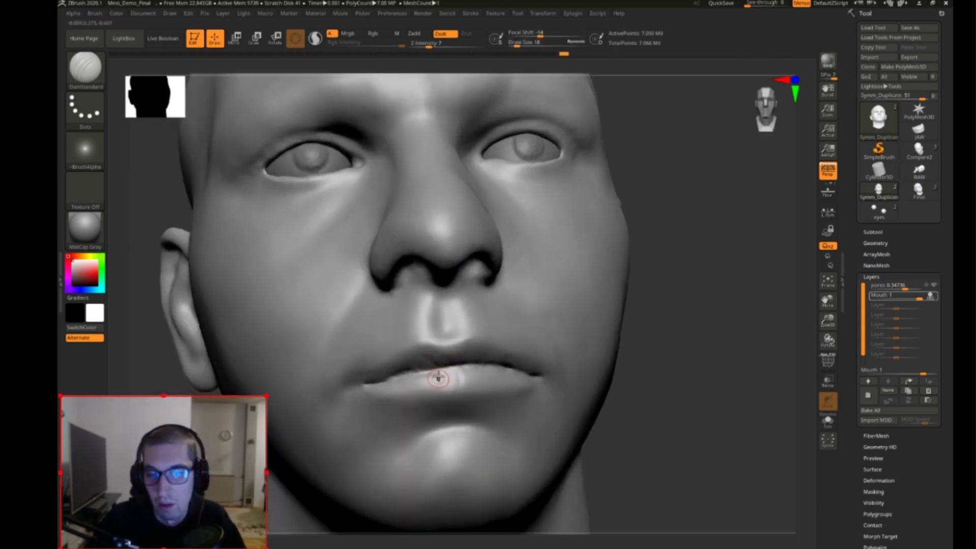
{"action": "left_click", "coordinate": [431, 375]}
{"action": "key", "text": "Return"}
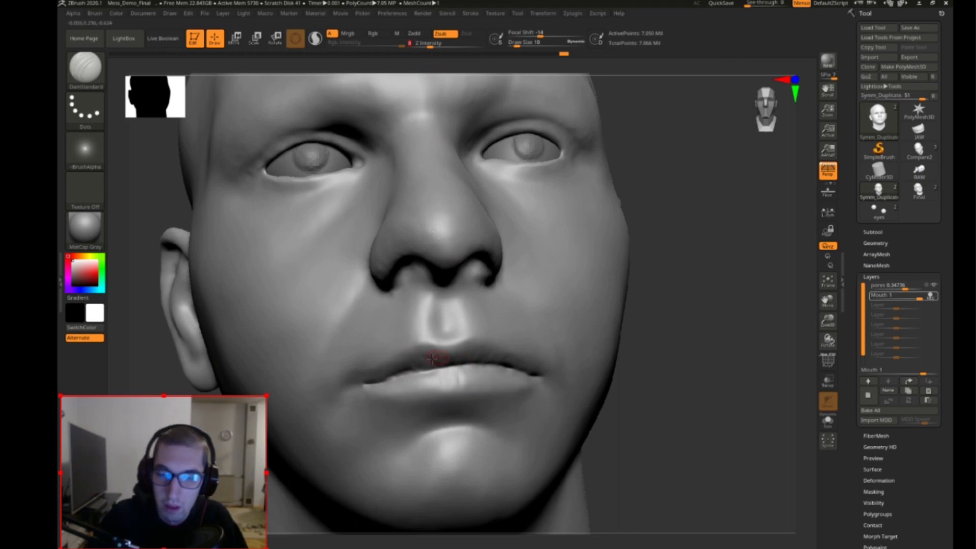
{"action": "mouse_move", "coordinate": [418, 394]}
{"action": "left_mouse_down"}
{"action": "mouse_move", "coordinate": [322, 410]}
{"action": "mouse_move", "coordinate": [289, 438]}
{"action": "mouse_move", "coordinate": [295, 431]}
{"action": "left_mouse_up"}
{"action": "left_click_drag", "start_coordinate": [425, 399], "coordinate": [449, 391]}
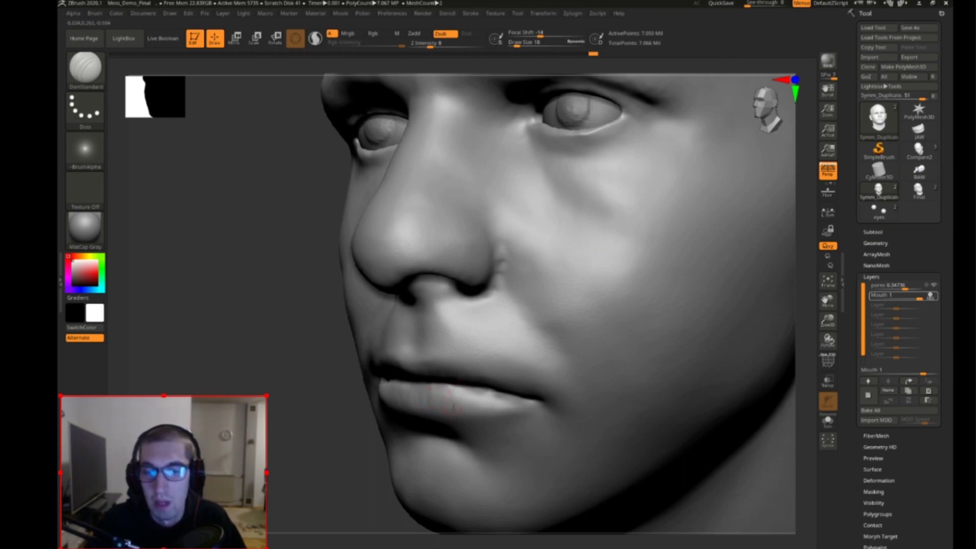
Step: Add further fine creases along both lips out to the corner of the mouth
{"action": "left_click_drag", "start_coordinate": [322, 461], "coordinate": [716, 451], "text": "shift"}
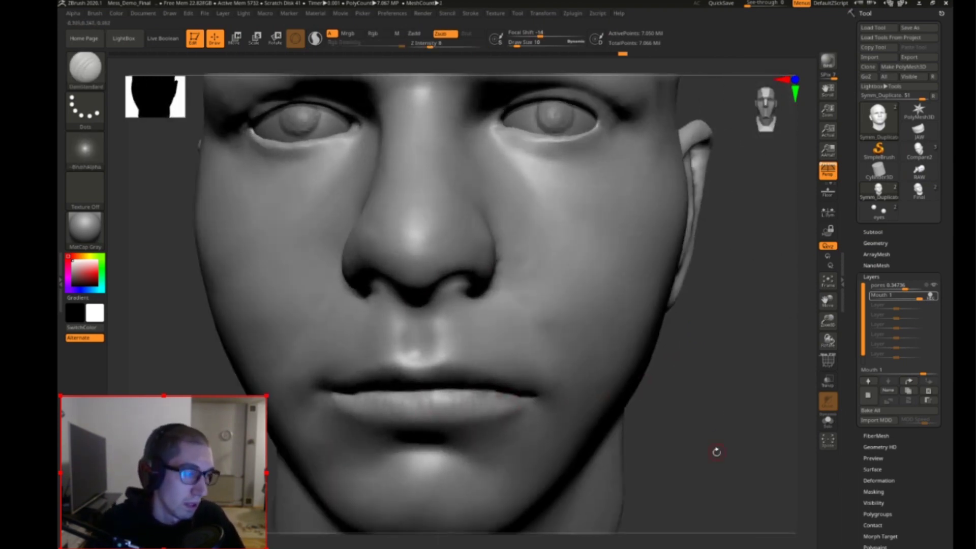
{"action": "mouse_move", "coordinate": [704, 377]}
{"action": "left_mouse_down"}
{"action": "mouse_move", "coordinate": [732, 348]}
{"action": "mouse_move", "coordinate": [736, 284]}
{"action": "left_mouse_up"}
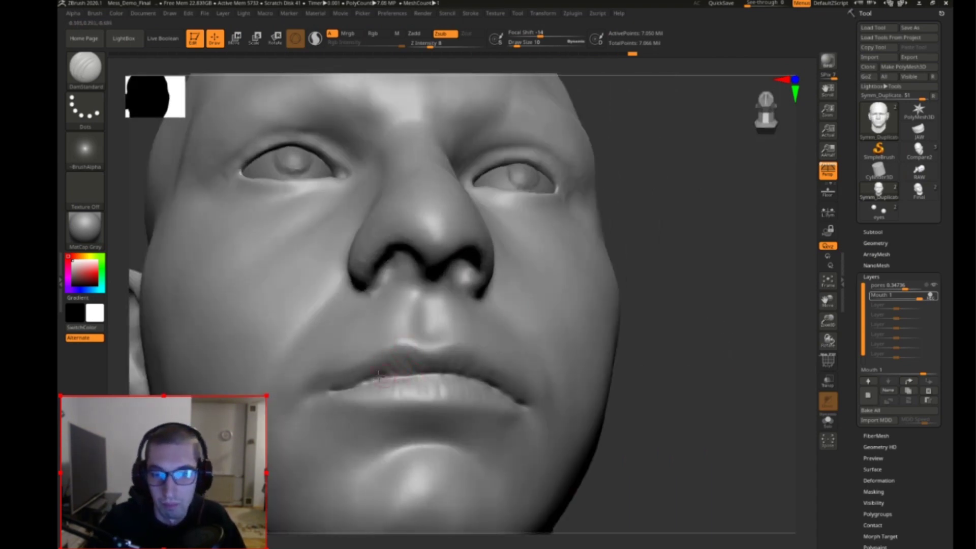
{"action": "mouse_move", "coordinate": [661, 428]}
{"action": "left_mouse_down", "text": "shift"}
{"action": "mouse_move", "coordinate": [679, 429]}
{"action": "mouse_move", "coordinate": [742, 366]}
{"action": "mouse_move", "coordinate": [737, 355]}
{"action": "left_mouse_up", "text": "shift"}
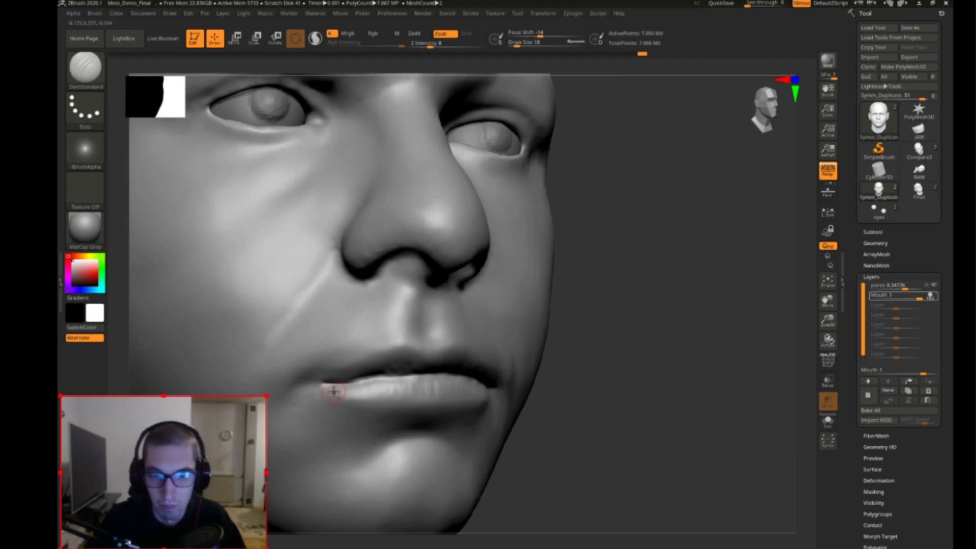
{"action": "left_click_drag", "start_coordinate": [584, 401], "coordinate": [677, 405], "text": "shift"}
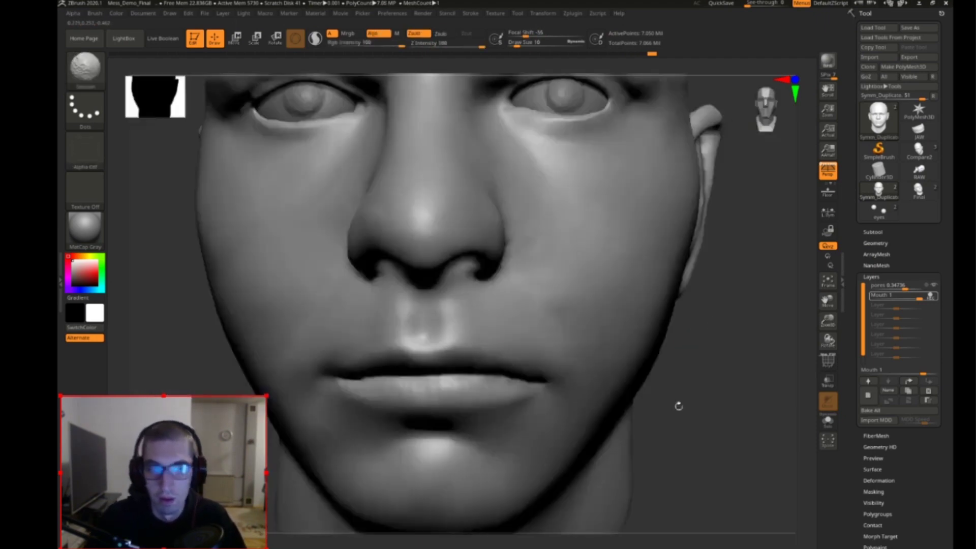
Step: Switch to the Standard brush with the Spray stroke and choose the alpha of wavy vertical cracks
{"action": "key", "text": "b"}
{"action": "key", "text": "s"}
{"action": "key", "text": "t"}
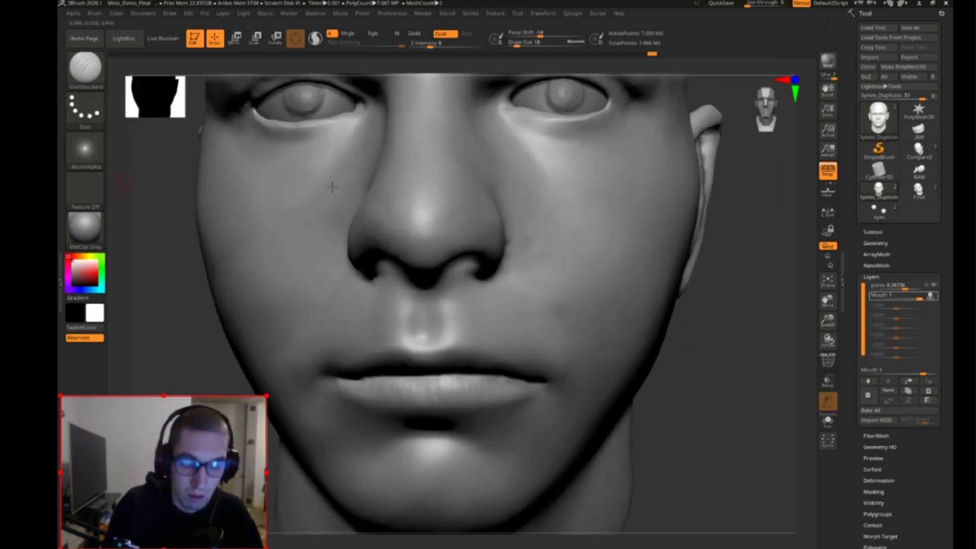
{"action": "left_click", "coordinate": [85, 107]}
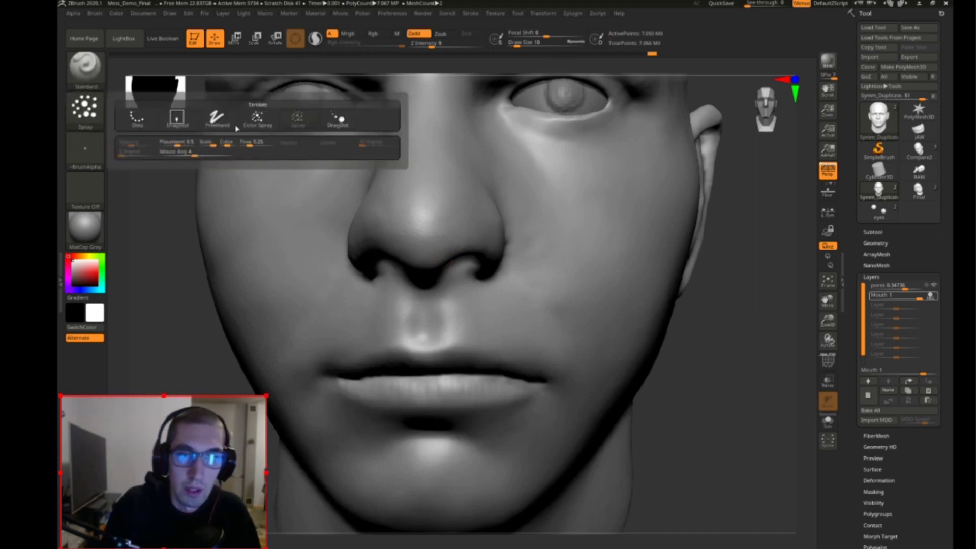
{"action": "left_click", "coordinate": [178, 120]}
{"action": "left_click", "coordinate": [89, 108]}
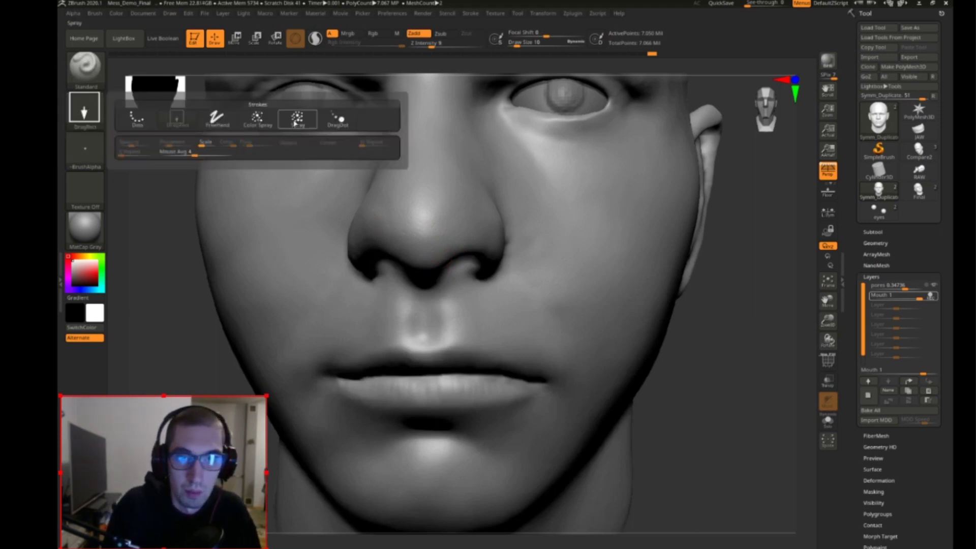
{"action": "left_click", "coordinate": [84, 107]}
{"action": "left_click", "coordinate": [255, 114]}
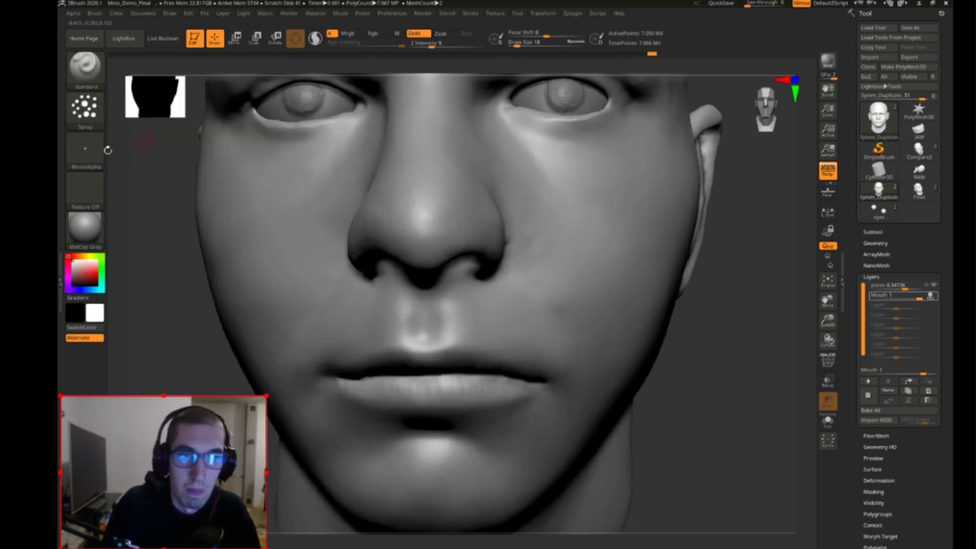
{"action": "left_click", "coordinate": [85, 149]}
{"action": "left_click", "coordinate": [342, 168]}
Step: Set the draw size to 15 and spray vertical cracks along the upper and lower lips
{"action": "key", "text": "s"}
{"action": "left_click_drag", "start_coordinate": [449, 381], "coordinate": [425, 381]}
{"action": "key", "text": "ctrl+z"}
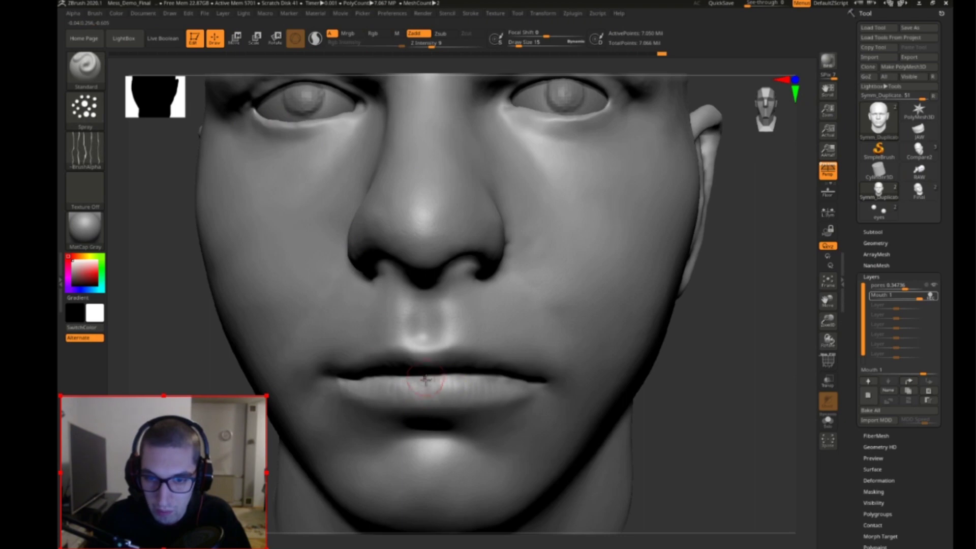
{"action": "left_click_drag", "start_coordinate": [646, 425], "coordinate": [688, 367]}
{"action": "mouse_move", "coordinate": [407, 375]}
{"action": "left_mouse_down"}
{"action": "mouse_move", "coordinate": [402, 363]}
{"action": "mouse_move", "coordinate": [371, 383]}
{"action": "mouse_move", "coordinate": [364, 375]}
{"action": "left_mouse_up"}
{"action": "left_click_drag", "start_coordinate": [683, 411], "coordinate": [636, 373]}
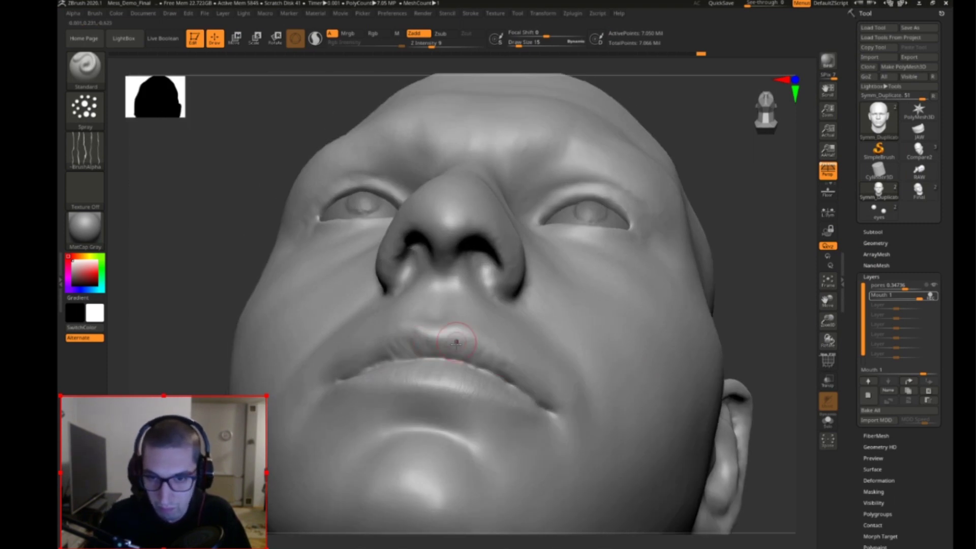
{"action": "left_click_drag", "start_coordinate": [745, 399], "coordinate": [650, 405]}
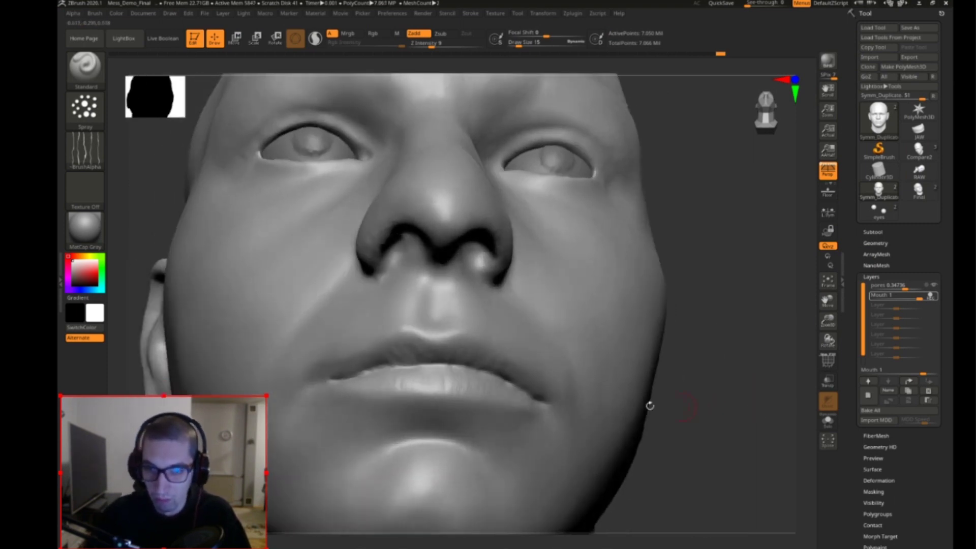
{"action": "left_click_drag", "start_coordinate": [363, 379], "coordinate": [356, 380]}
{"action": "mouse_move", "coordinate": [681, 393]}
{"action": "left_mouse_down"}
{"action": "mouse_move", "coordinate": [712, 413]}
{"action": "mouse_move", "coordinate": [619, 383]}
{"action": "left_mouse_up"}
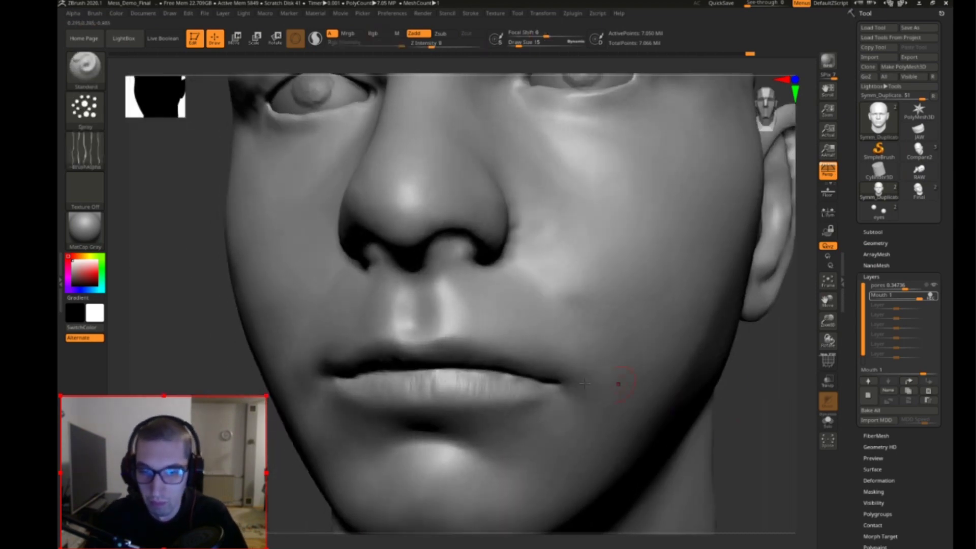
Step: Spray more vertical cracks across both lips at Z intensity 9, extending them along the upper lip
{"action": "left_click_drag", "start_coordinate": [468, 374], "coordinate": [471, 381]}
{"action": "left_click_drag", "start_coordinate": [737, 406], "coordinate": [813, 373]}
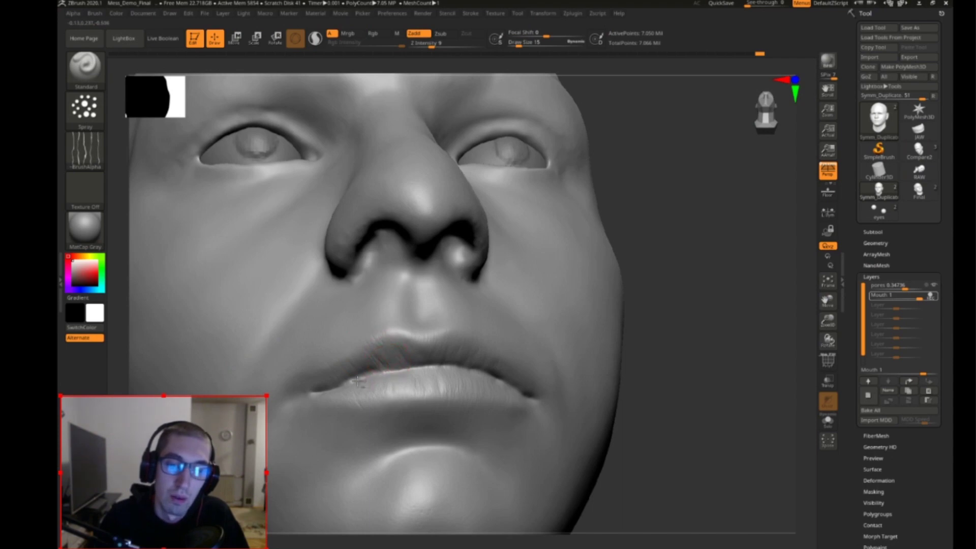
{"action": "left_click_drag", "start_coordinate": [716, 330], "coordinate": [622, 328]}
{"action": "left_click", "coordinate": [431, 46]}
{"action": "key", "text": "Return"}
{"action": "left_click_drag", "start_coordinate": [223, 219], "coordinate": [158, 226]}
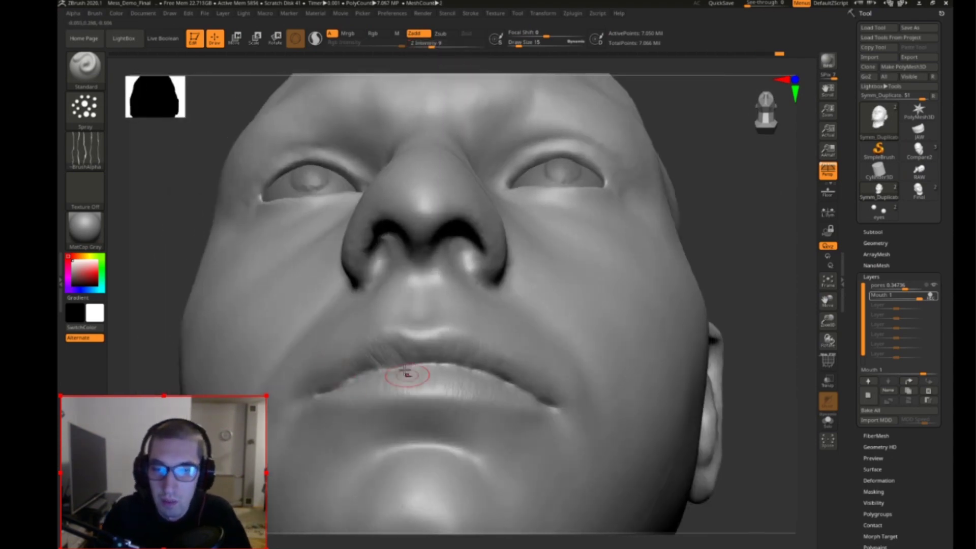
{"action": "left_click_drag", "start_coordinate": [453, 370], "coordinate": [497, 379]}
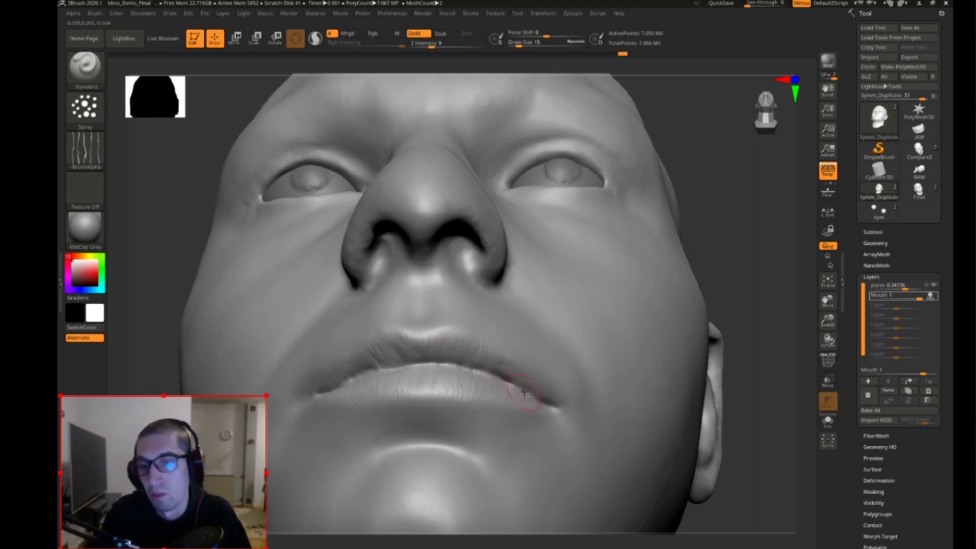
Step: Switch to the DamStandard brush, set the draw size to 8 and carve a fine vertical crease in the middle of the lower lip
{"action": "left_click_drag", "start_coordinate": [734, 226], "coordinate": [747, 285], "text": "shift"}
{"action": "key", "text": "b"}
{"action": "key", "text": "d"}
{"action": "key", "text": "s"}
{"action": "key", "text": "s"}
{"action": "left_click_drag", "start_coordinate": [714, 377], "coordinate": [724, 345]}
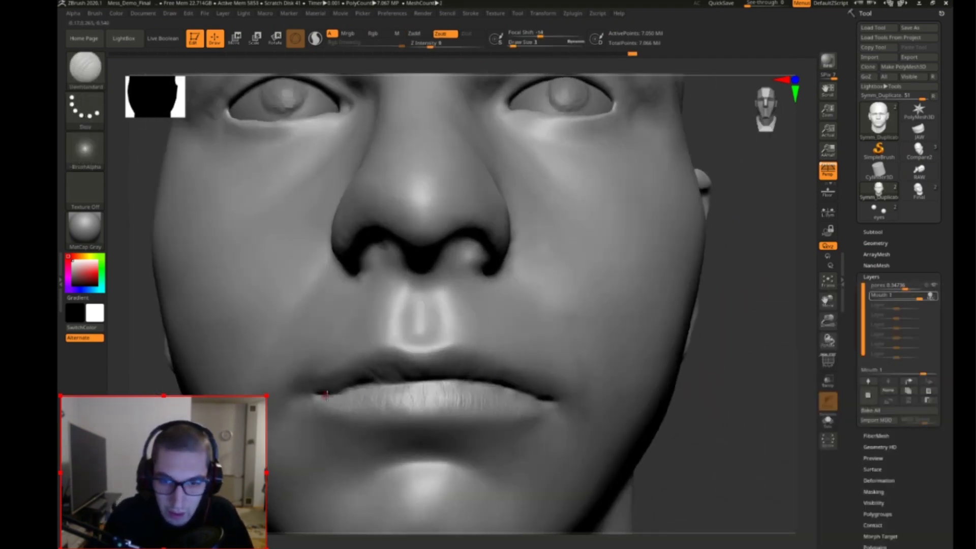
{"action": "key", "text": "bracketright"}
{"action": "key", "text": "bracketright"}
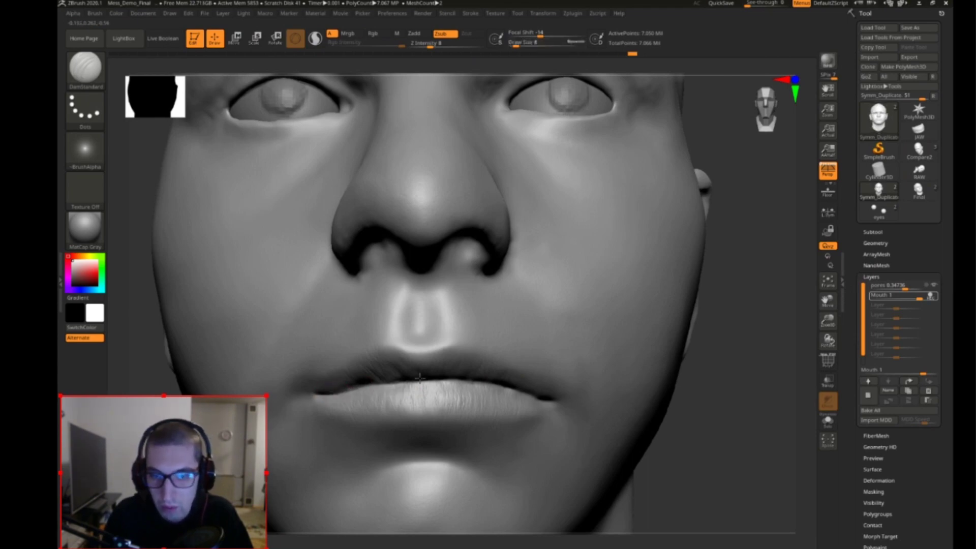
{"action": "right_click_drag", "start_coordinate": [454, 382], "coordinate": [474, 377]}
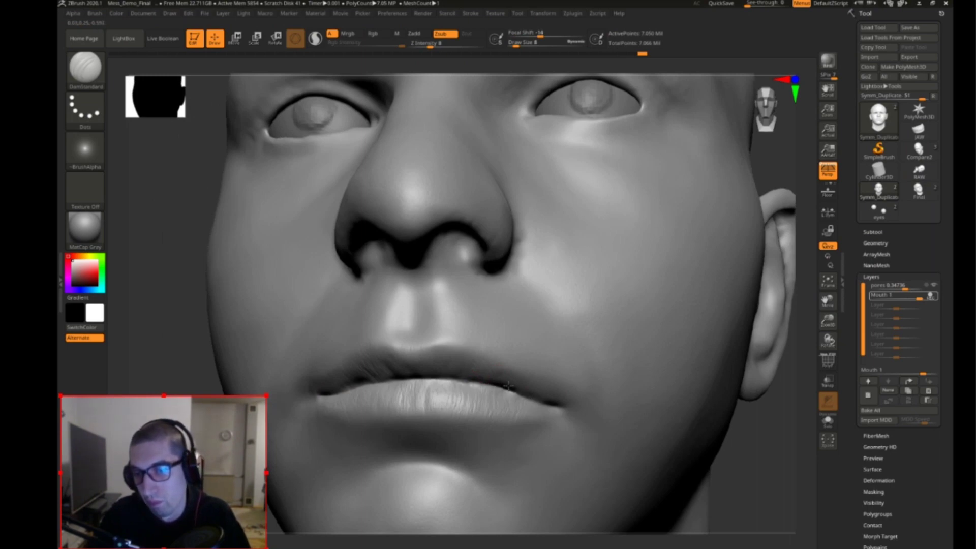
Step: End recording on the Mouth layer, add a new layer and name it Noise
{"action": "key", "text": "f"}
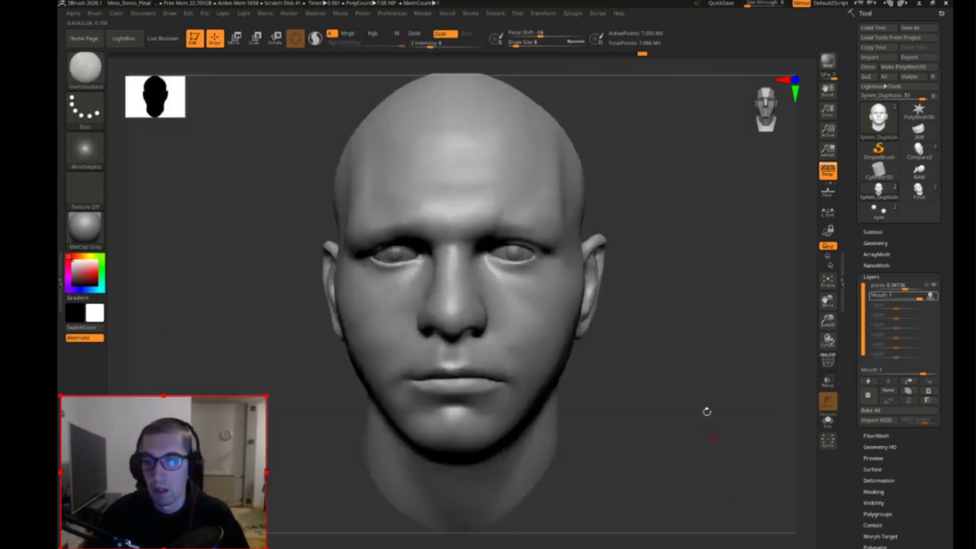
{"action": "left_click_drag", "start_coordinate": [696, 387], "coordinate": [700, 370]}
{"action": "left_click_drag", "start_coordinate": [673, 316], "coordinate": [711, 338]}
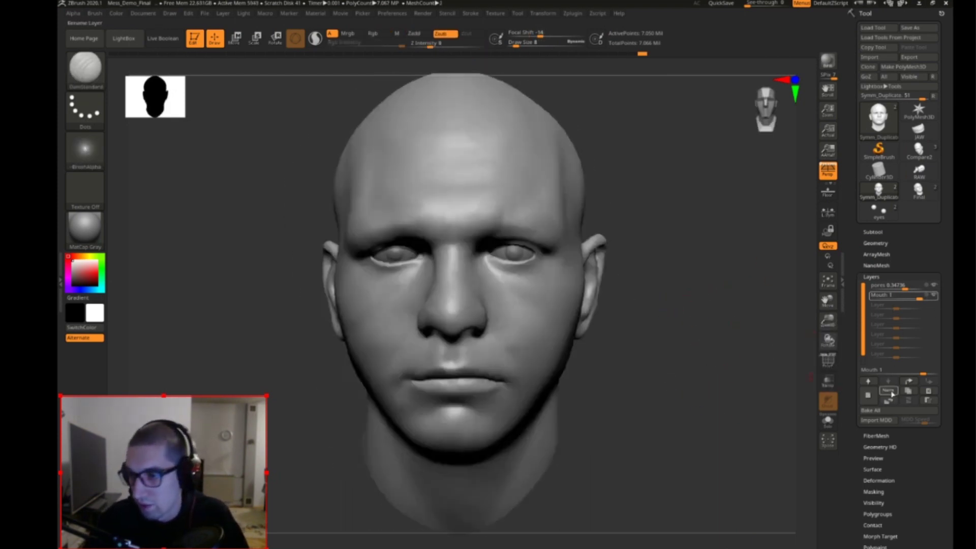
{"action": "left_click", "coordinate": [867, 396]}
{"action": "left_click_drag", "start_coordinate": [716, 405], "coordinate": [727, 388]}
{"action": "left_click", "coordinate": [887, 391]}
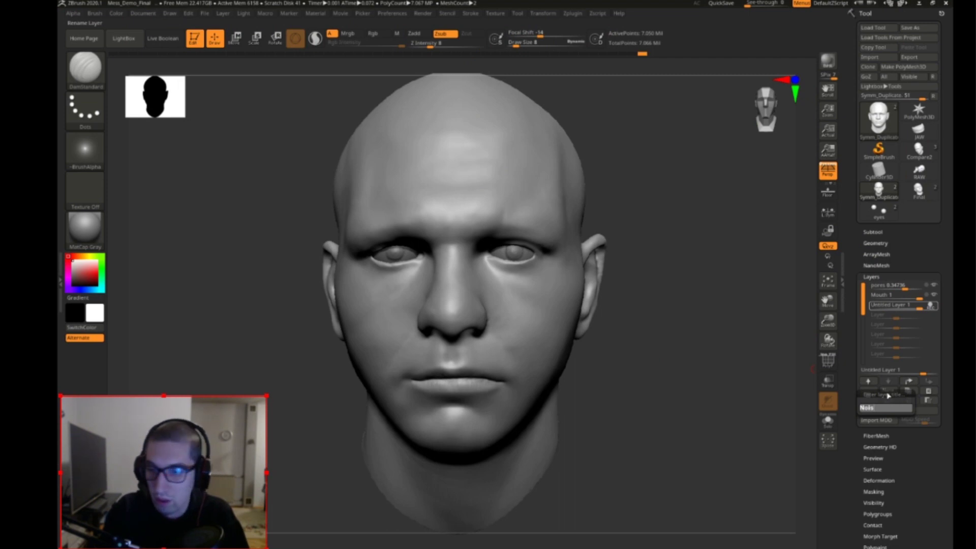
{"action": "type", "text": "Noise"}
{"action": "key", "text": "Return"}
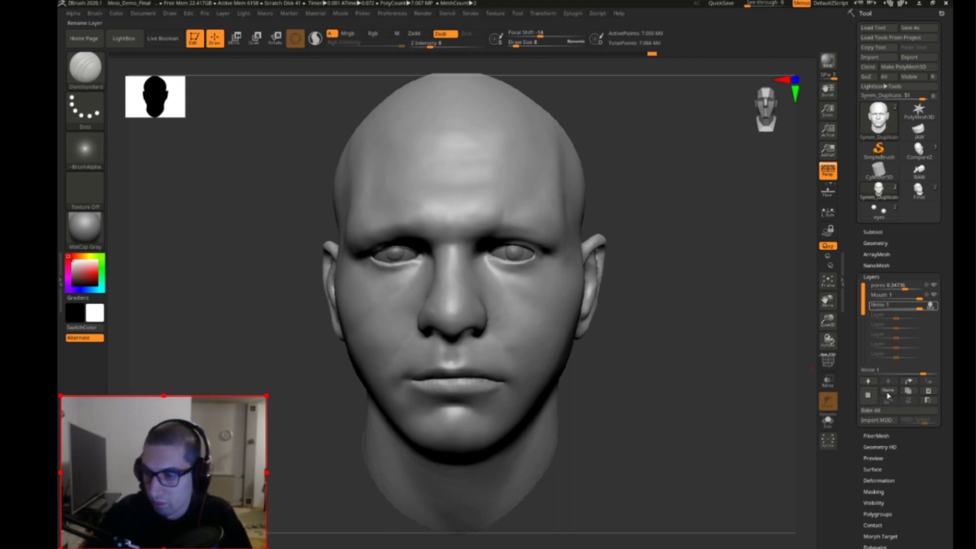
Step: Open the surface noise settings for the head and lower the noise scale to about 0.97
{"action": "left_click", "coordinate": [873, 468]}
{"action": "left_click", "coordinate": [867, 331]}
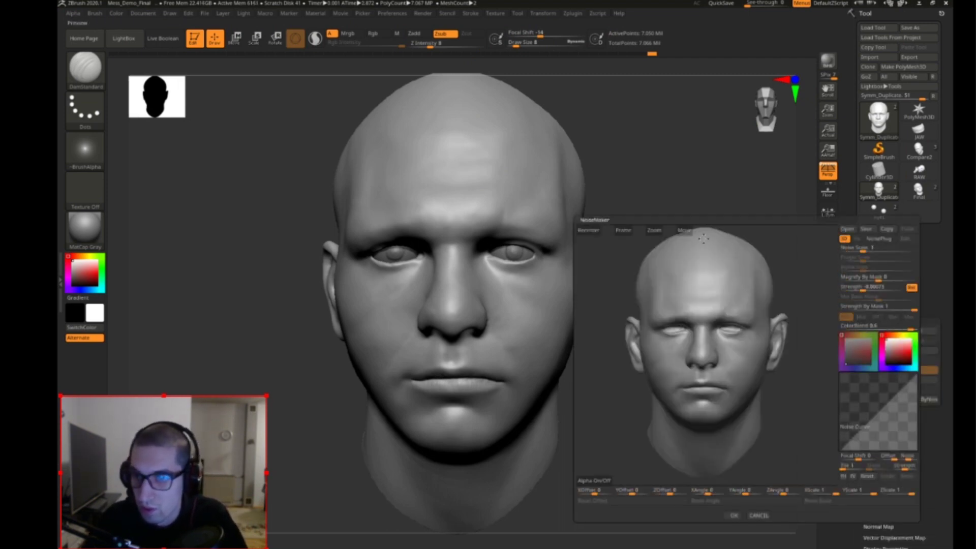
{"action": "left_click_drag", "start_coordinate": [658, 231], "coordinate": [745, 296]}
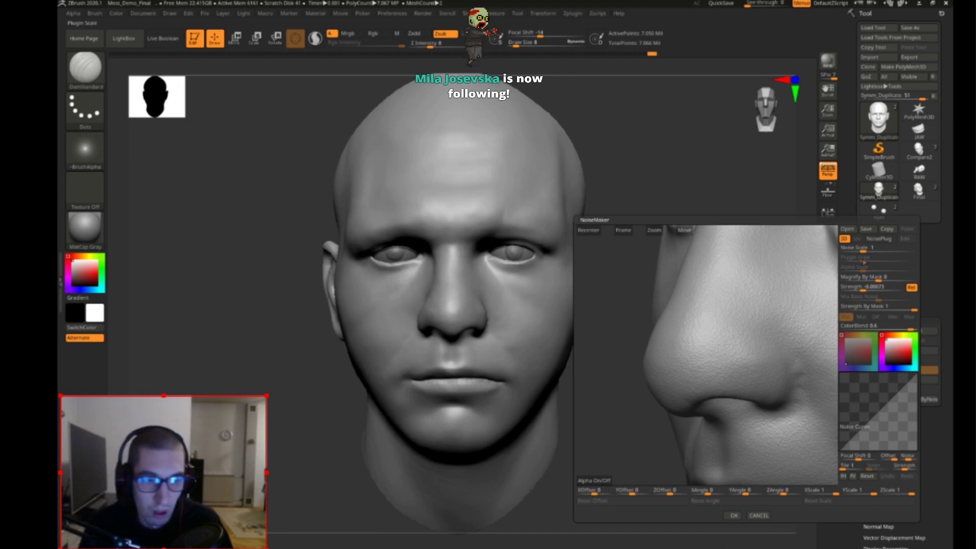
{"action": "left_click", "coordinate": [868, 248]}
{"action": "left_click_drag", "start_coordinate": [866, 253], "coordinate": [862, 253]}
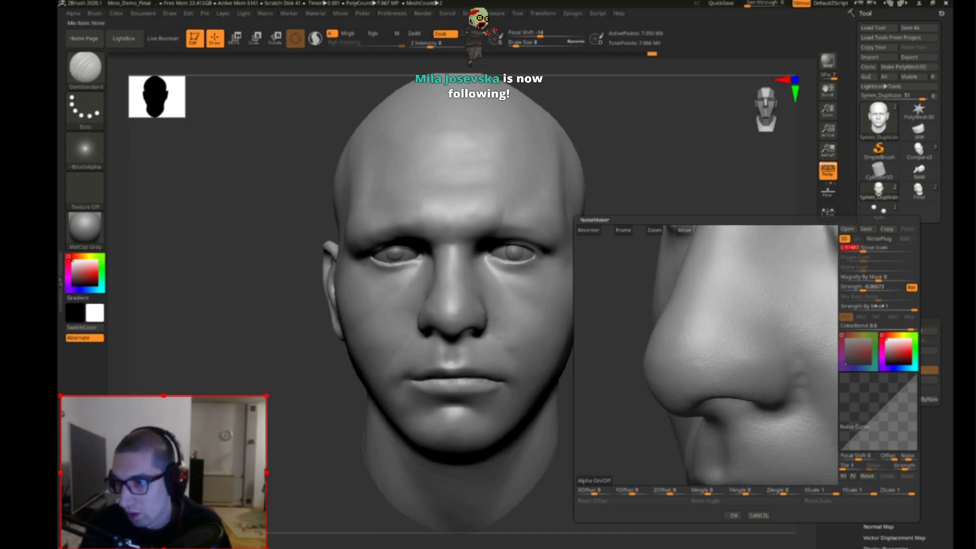
Step: Set the noise strength to -0.00133 and bend the noise curve downward
{"action": "left_click", "coordinate": [860, 288]}
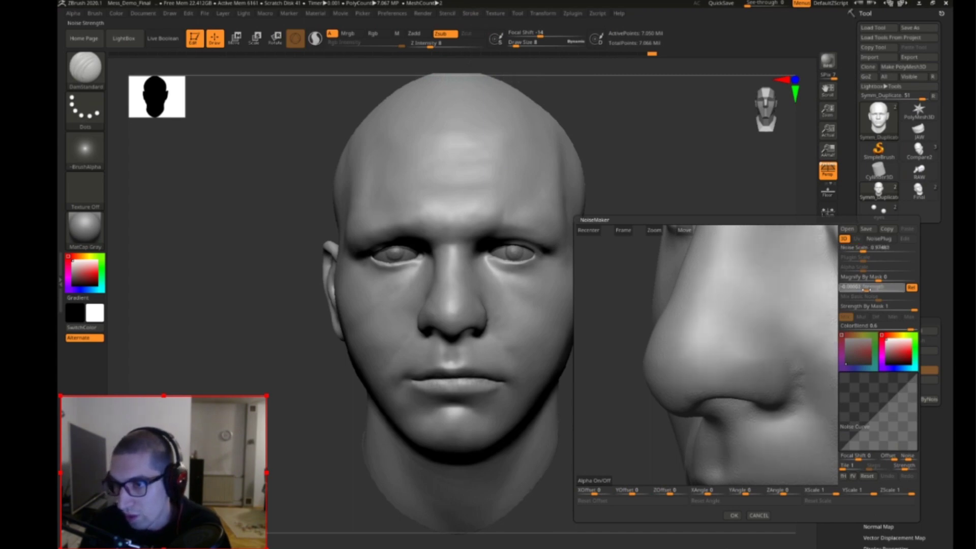
{"action": "left_click_drag", "start_coordinate": [858, 289], "coordinate": [867, 290]}
{"action": "left_click_drag", "start_coordinate": [873, 407], "coordinate": [897, 424]}
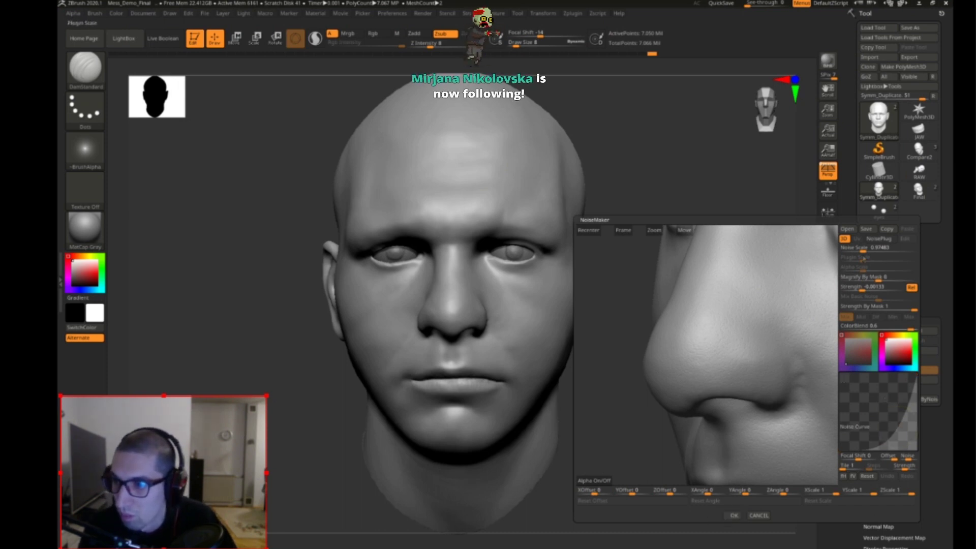
Step: Lower the noise scale further, fine-tune the noise strength and accept the surface noise
{"action": "left_click_drag", "start_coordinate": [866, 248], "coordinate": [861, 248]}
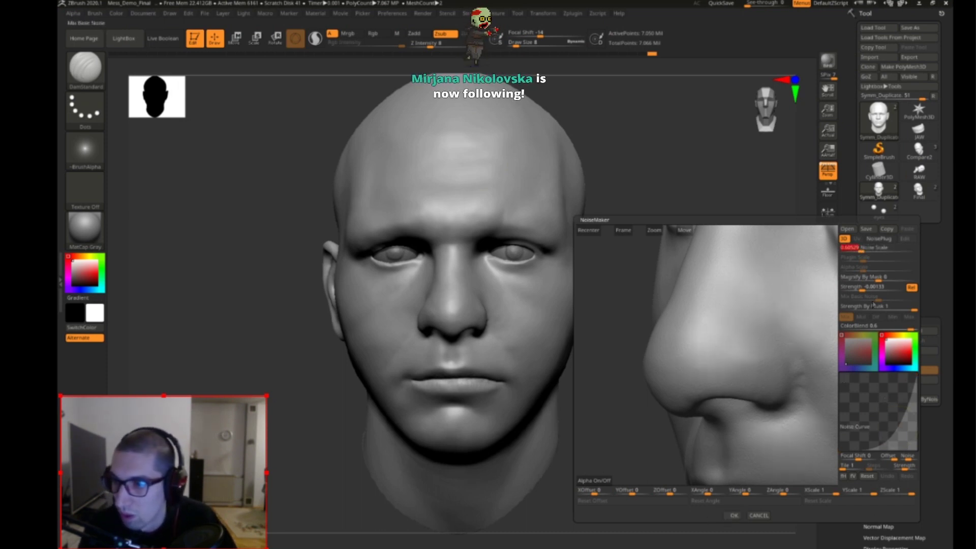
{"action": "left_click_drag", "start_coordinate": [862, 290], "coordinate": [860, 290]}
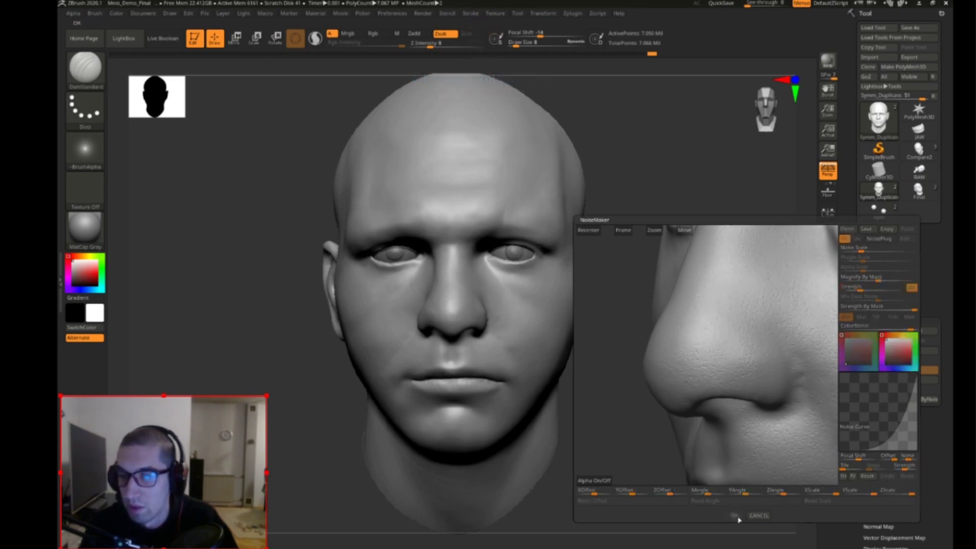
{"action": "left_click", "coordinate": [733, 515]}
Step: Set the draw size to 13 and mask the upper and lower lips out to the corners of the mouth
{"action": "left_click_drag", "start_coordinate": [654, 475], "coordinate": [754, 401]}
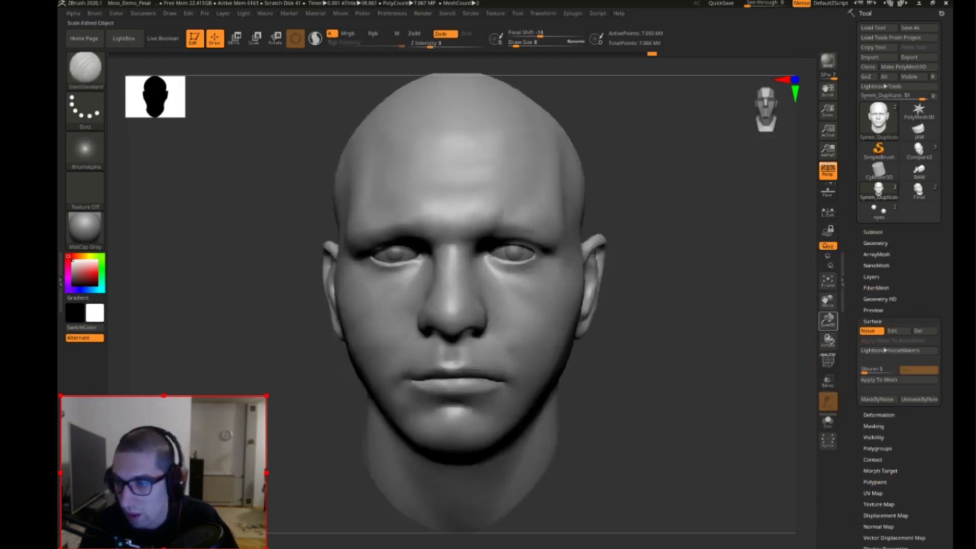
{"action": "left_click_drag", "start_coordinate": [828, 319], "coordinate": [827, 300]}
{"action": "left_click_drag", "start_coordinate": [741, 422], "coordinate": [755, 391]}
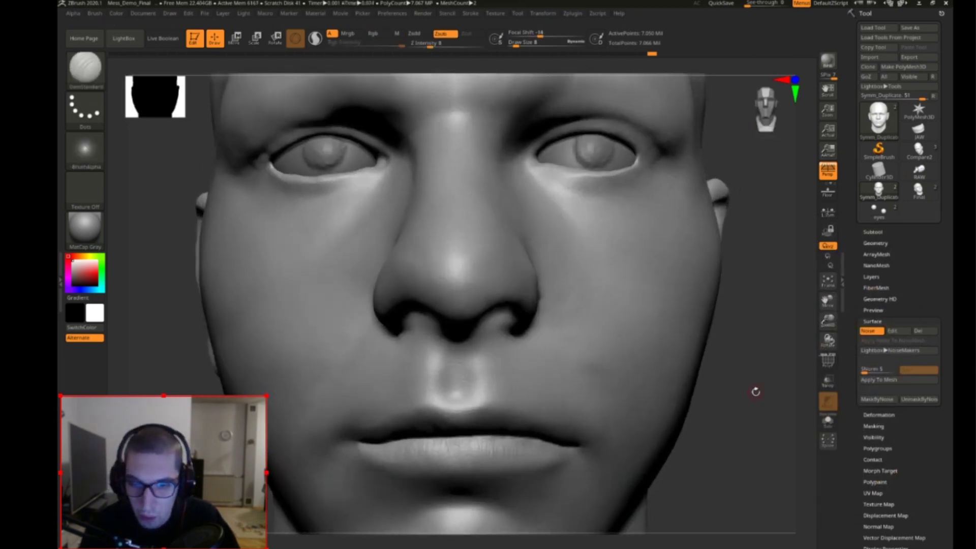
{"action": "key", "text": "s"}
{"action": "mouse_move", "coordinate": [468, 430]}
{"action": "left_mouse_down", "text": "ctrl"}
{"action": "mouse_move", "coordinate": [432, 452]}
{"action": "mouse_move", "coordinate": [487, 455]}
{"action": "mouse_move", "coordinate": [366, 434]}
{"action": "mouse_move", "coordinate": [386, 450]}
{"action": "mouse_move", "coordinate": [565, 450]}
{"action": "left_mouse_up", "text": "ctrl"}
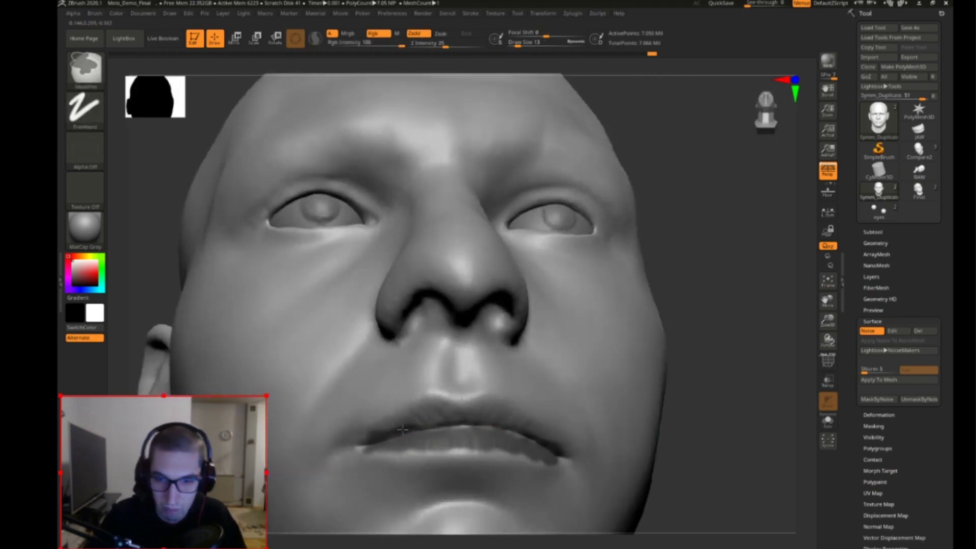
{"action": "left_click_drag", "start_coordinate": [402, 429], "coordinate": [443, 409]}
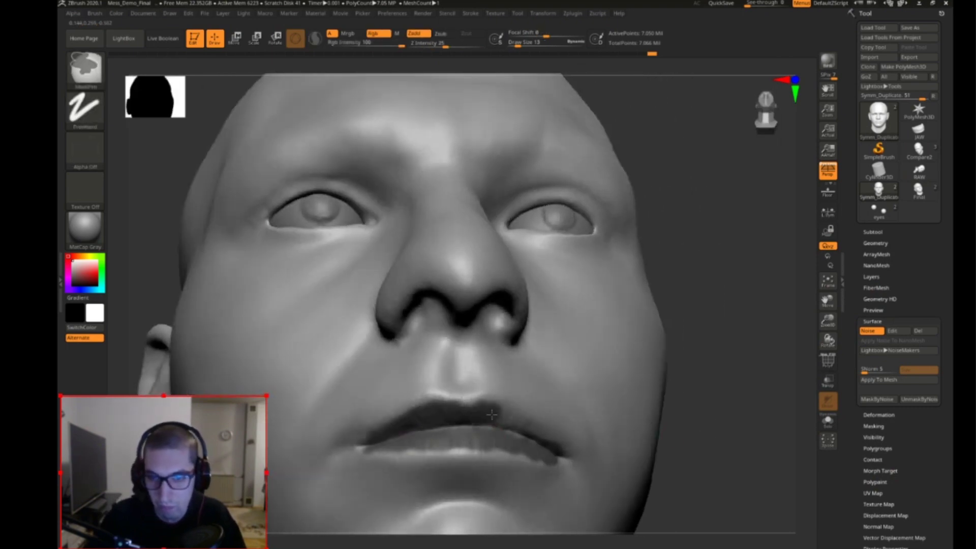
{"action": "right_click_drag", "start_coordinate": [379, 442], "coordinate": [523, 426]}
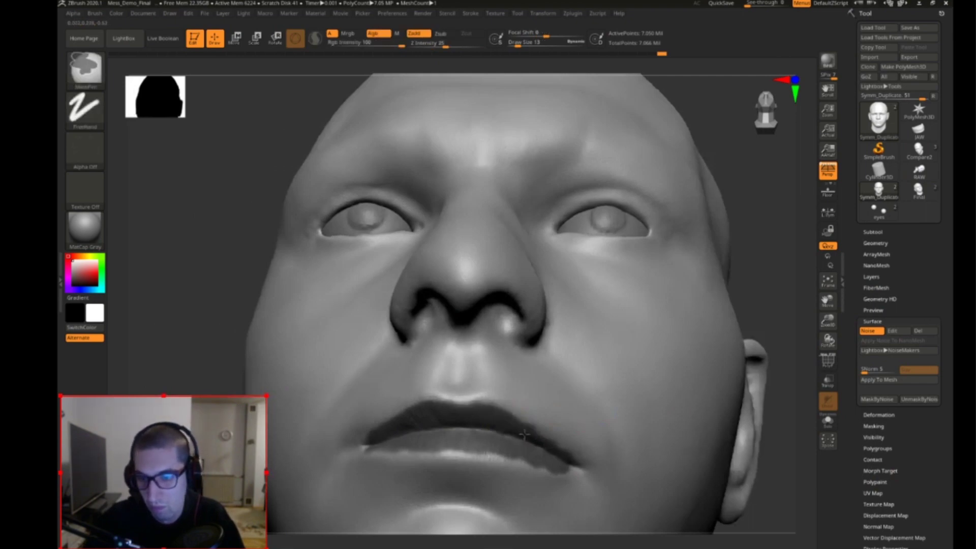
{"action": "left_click_drag", "start_coordinate": [560, 460], "coordinate": [572, 465], "text": "ctrl"}
Step: Apply the surface noise to the head mesh
{"action": "right_click_drag", "start_coordinate": [777, 293], "coordinate": [587, 477]}
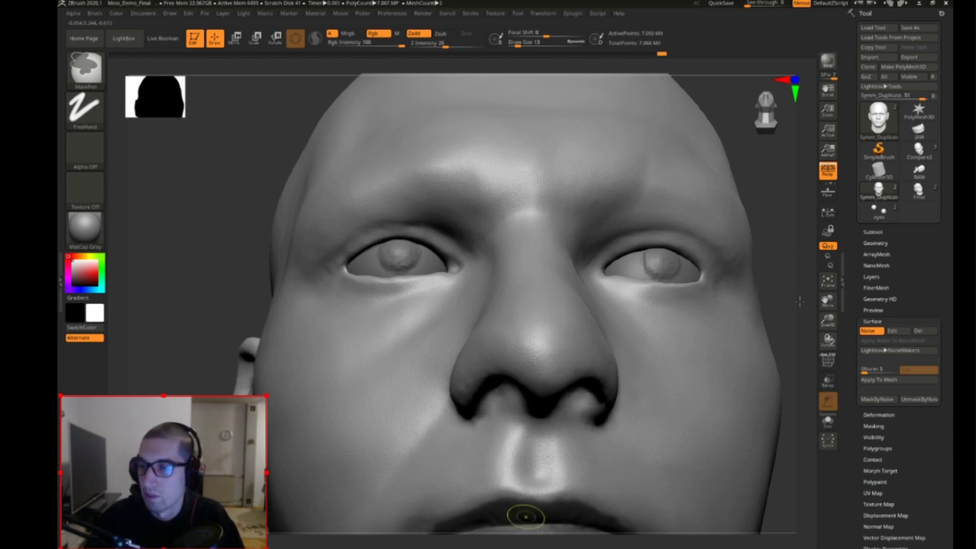
{"action": "right_click_drag", "start_coordinate": [806, 305], "coordinate": [808, 320]}
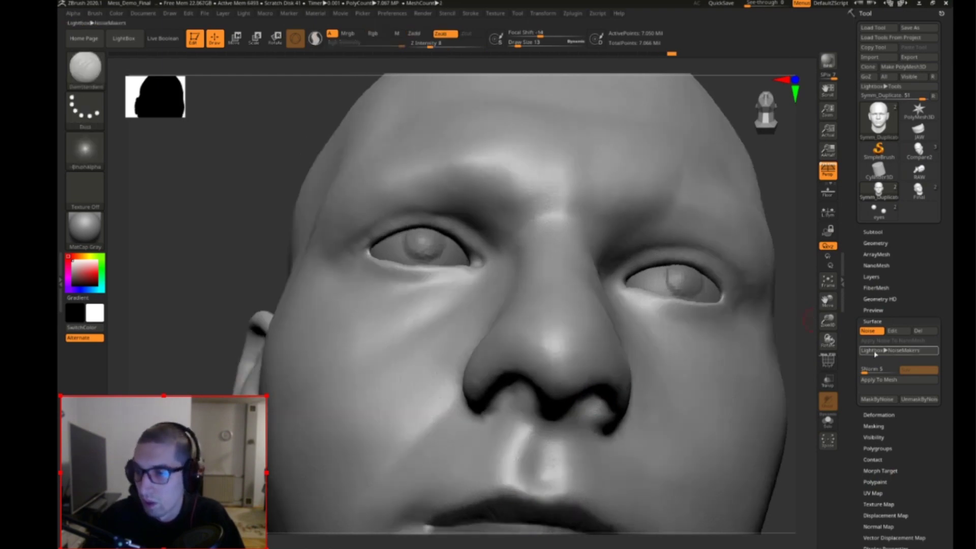
{"action": "left_click", "coordinate": [898, 379]}
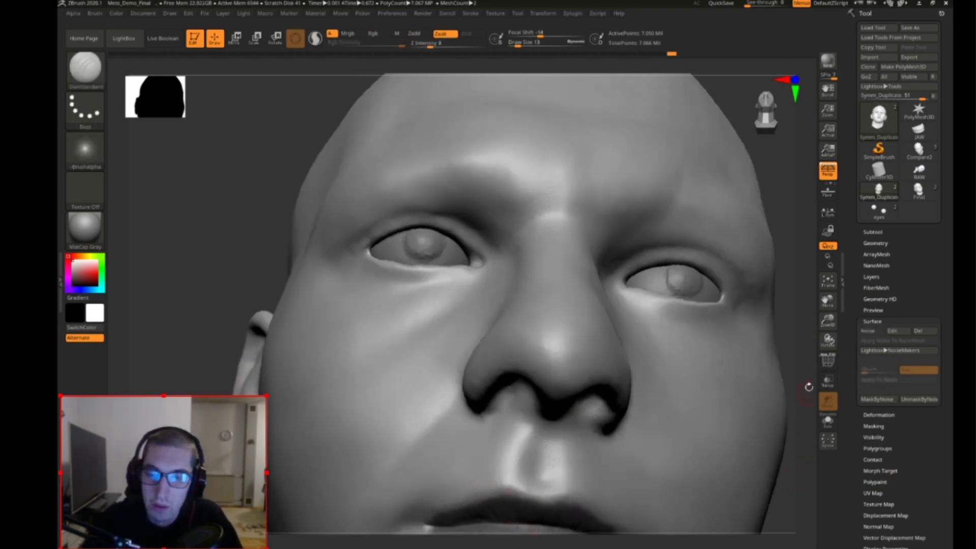
{"action": "right_click_drag", "start_coordinate": [788, 274], "coordinate": [783, 315], "text": "shift"}
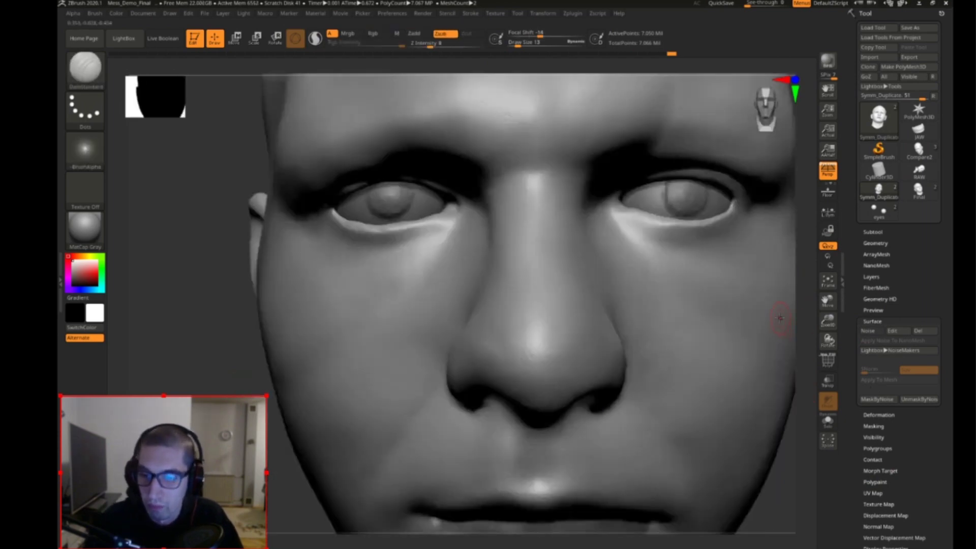
{"action": "key", "text": "f"}
{"action": "left_click_drag", "start_coordinate": [669, 357], "coordinate": [744, 359]}
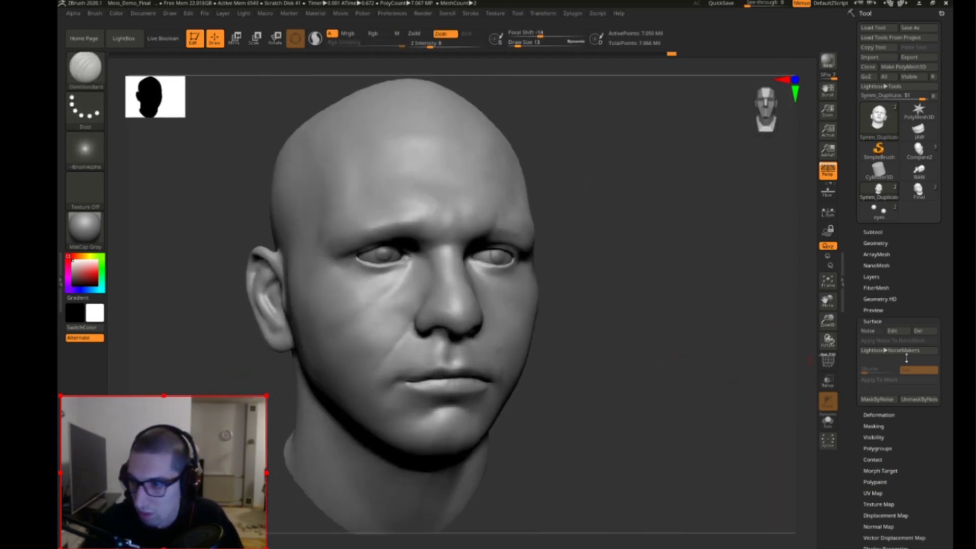
Step: End recording on the Noise layer
{"action": "left_click", "coordinate": [871, 276]}
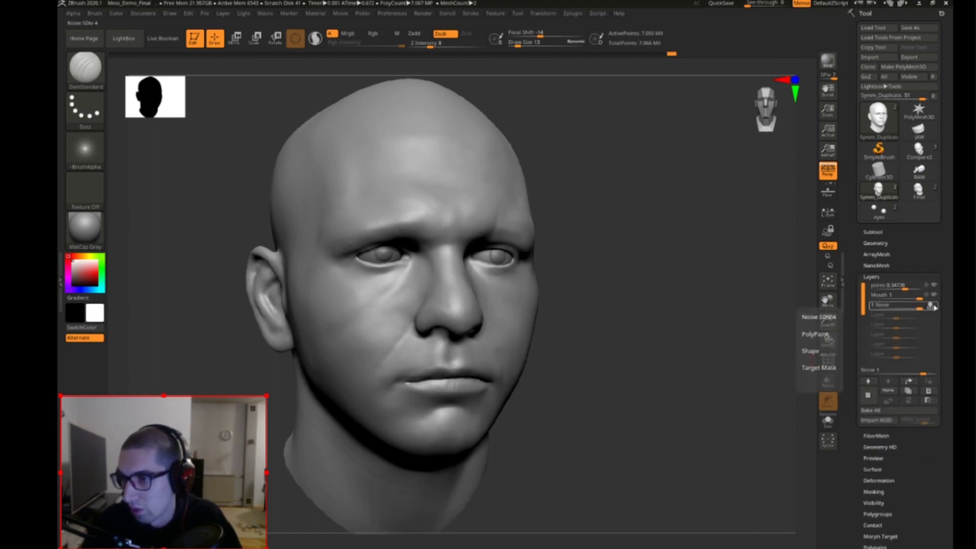
{"action": "left_click_drag", "start_coordinate": [677, 381], "coordinate": [709, 358], "text": "shift"}
{"action": "left_click_drag", "start_coordinate": [830, 324], "coordinate": [830, 361]}
{"action": "left_click_drag", "start_coordinate": [779, 379], "coordinate": [738, 381]}
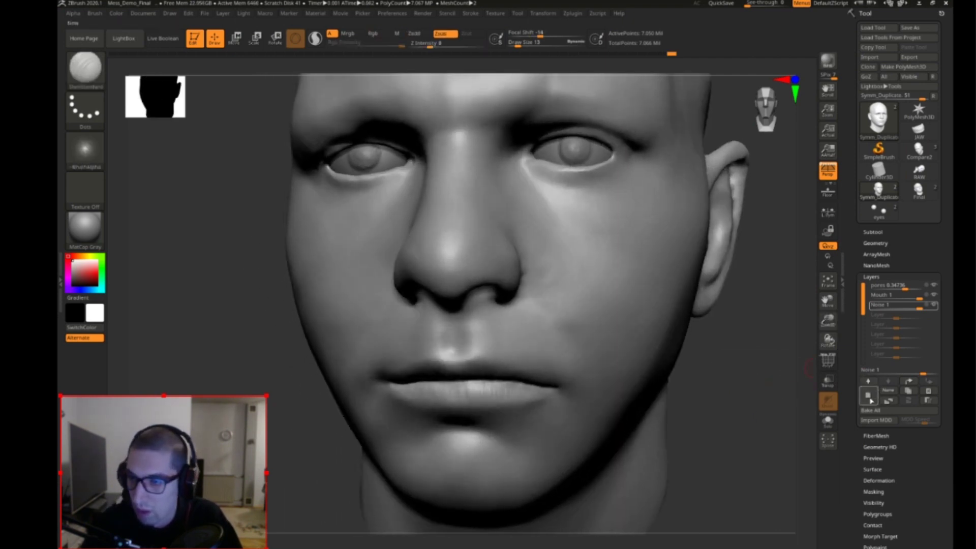
Step: Add another new layer and name it Neck
{"action": "left_click", "coordinate": [870, 393]}
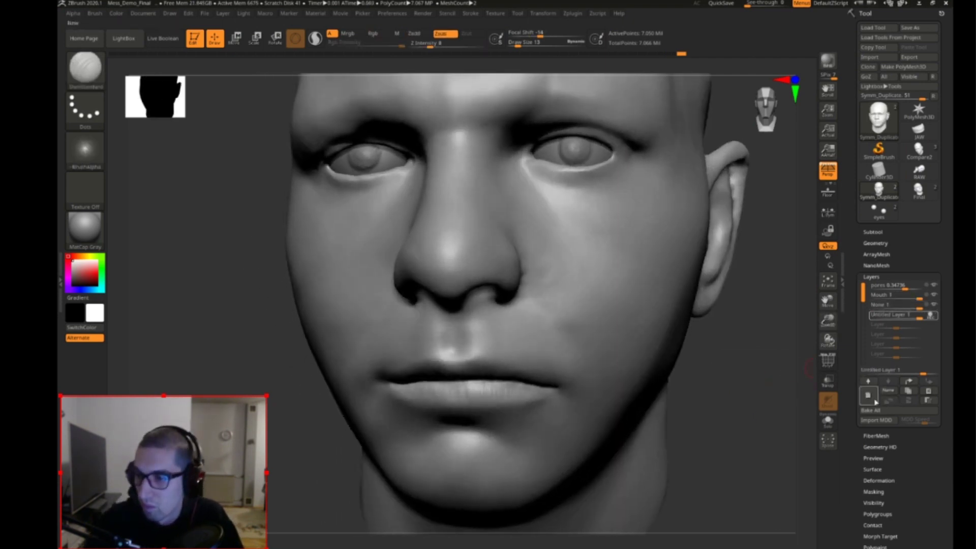
{"action": "left_click", "coordinate": [888, 390]}
{"action": "key", "text": "shift"}
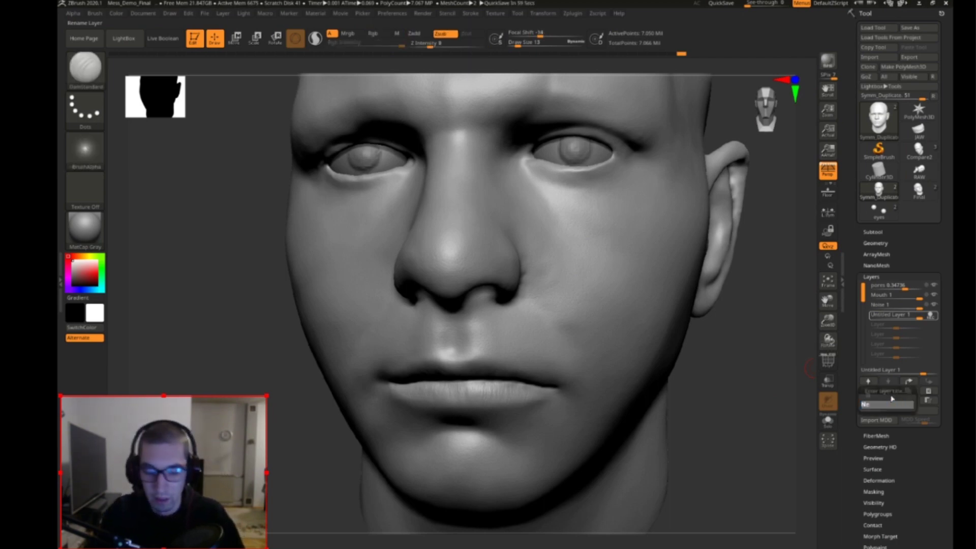
{"action": "key", "text": "Return"}
{"action": "left_click_drag", "start_coordinate": [720, 430], "coordinate": [706, 366]}
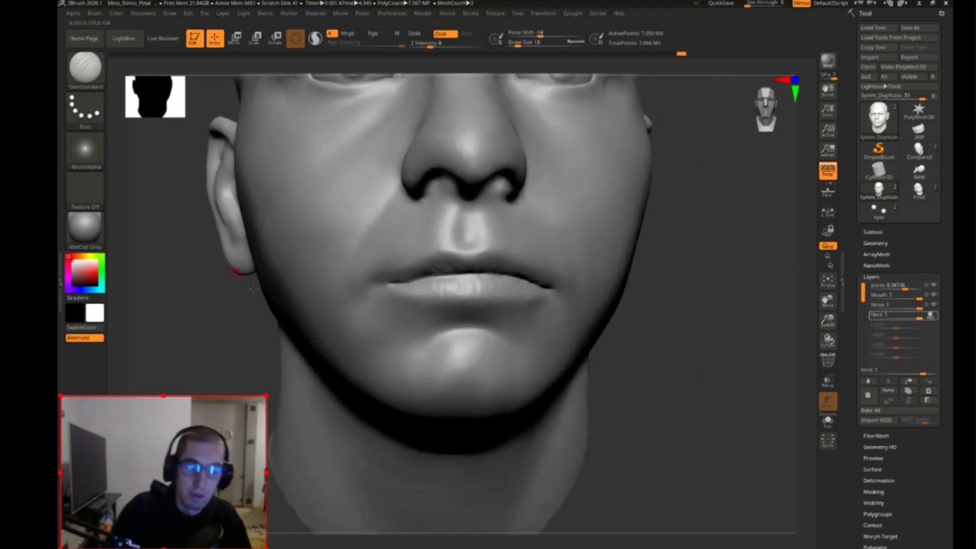
Step: Switch to the Standard brush with the Spray stroke and Alpha 59
{"action": "key", "text": "v"}
{"action": "key", "text": "b"}
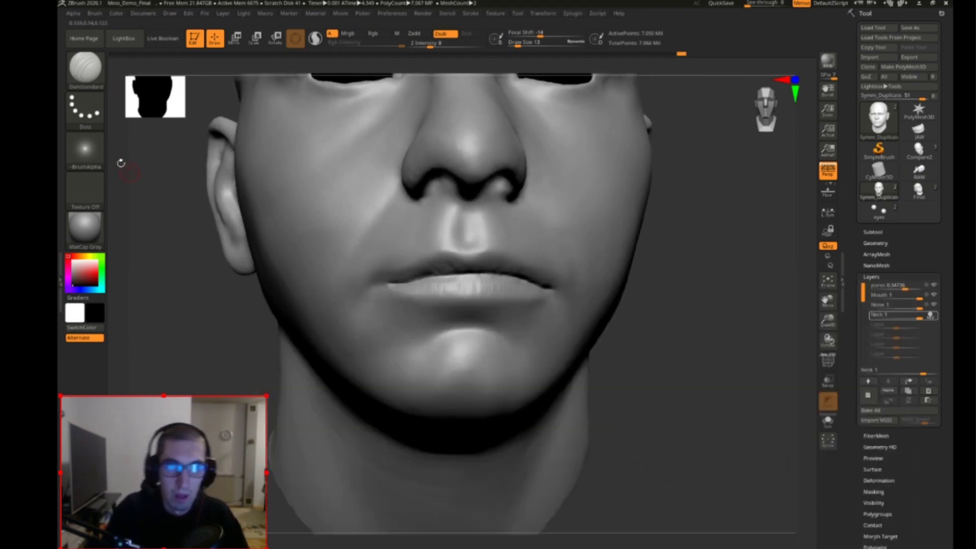
{"action": "key", "text": "b"}
{"action": "key", "text": "s"}
{"action": "key", "text": "t"}
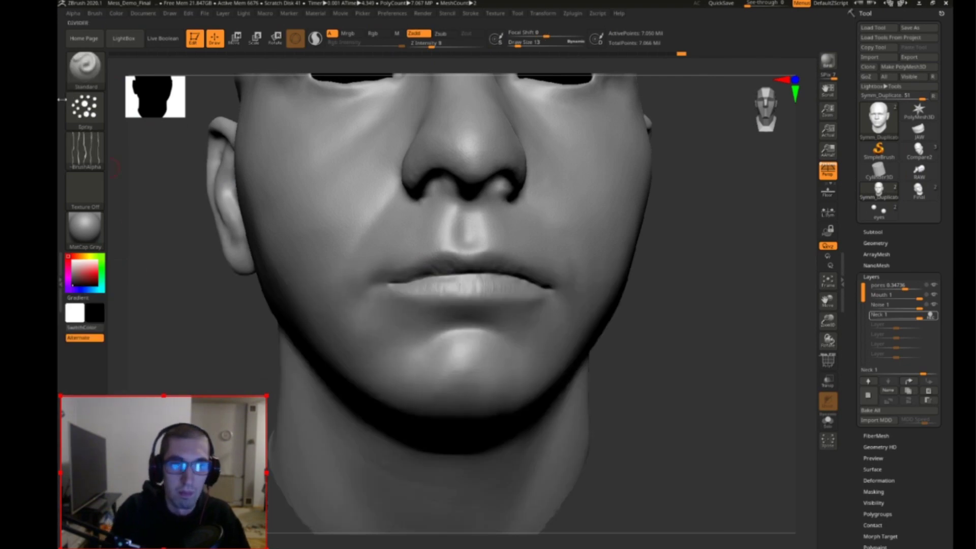
{"action": "left_click", "coordinate": [94, 124]}
{"action": "left_click", "coordinate": [99, 158]}
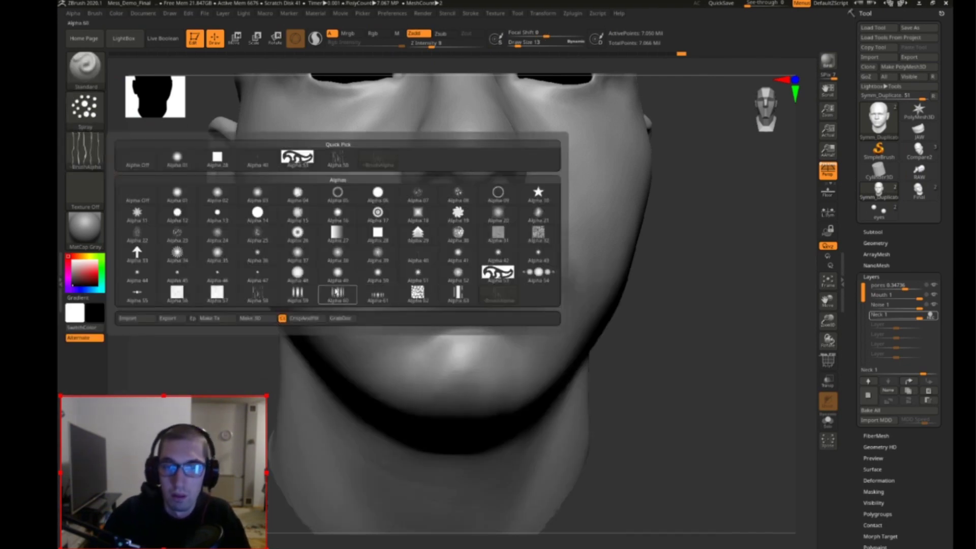
{"action": "left_click", "coordinate": [306, 300]}
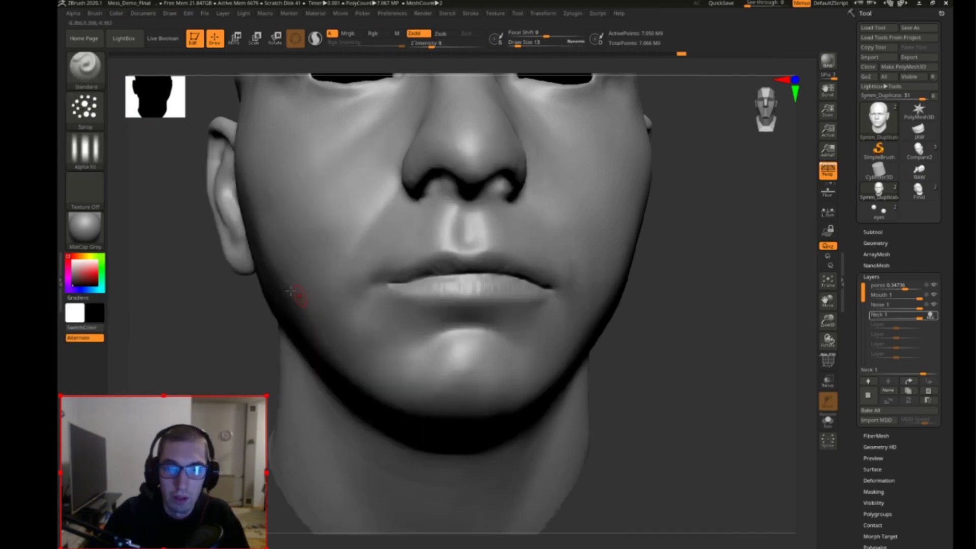
{"action": "left_click", "coordinate": [93, 122]}
{"action": "left_click", "coordinate": [300, 125]}
Step: Set the draw size to 72 and spray the alpha texture over the front of the neck below the jaw
{"action": "key", "text": "s"}
{"action": "left_click_drag", "start_coordinate": [222, 362], "coordinate": [226, 363]}
{"action": "mouse_move", "coordinate": [229, 376]}
{"action": "left_mouse_down", "text": "alt"}
{"action": "mouse_move", "coordinate": [233, 295]}
{"action": "mouse_move", "coordinate": [350, 417]}
{"action": "mouse_move", "coordinate": [311, 459]}
{"action": "mouse_move", "coordinate": [305, 431]}
{"action": "left_mouse_up", "text": "alt"}
{"action": "key", "text": "s"}
{"action": "left_click_drag", "start_coordinate": [216, 367], "coordinate": [239, 367]}
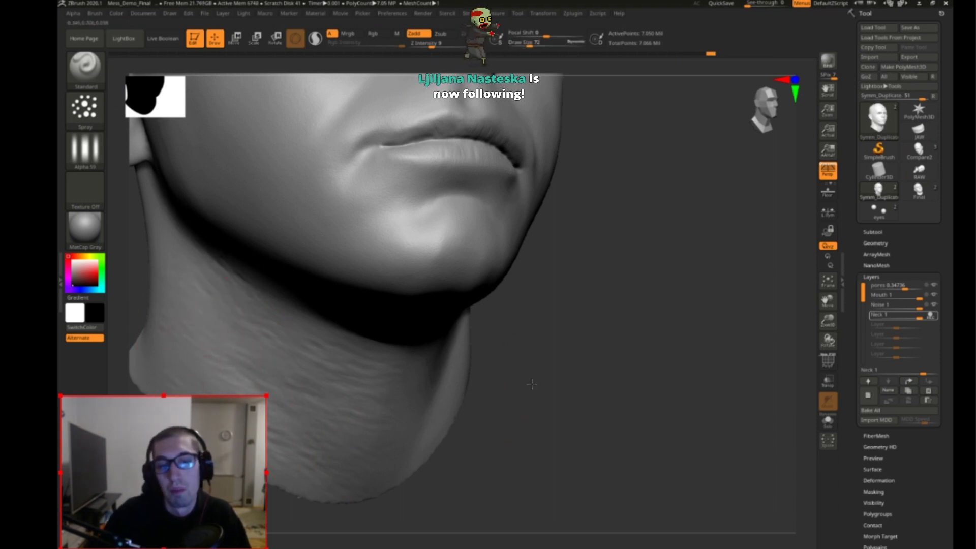
Step: Set the draw size to 29 and spray more of the texture over the opposite side of the neck
{"action": "left_click_drag", "start_coordinate": [529, 387], "coordinate": [381, 379]}
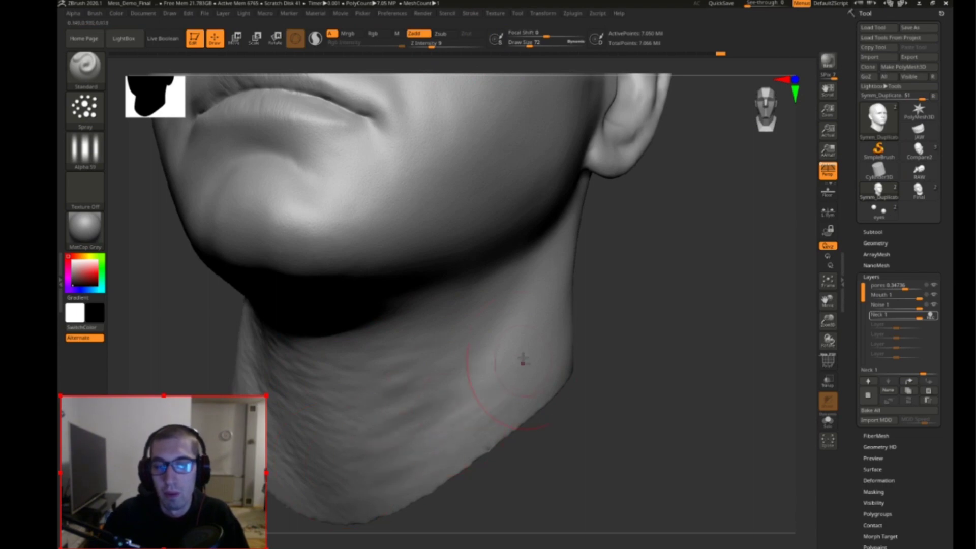
{"action": "key", "text": "s"}
{"action": "left_click_drag", "start_coordinate": [460, 335], "coordinate": [442, 335]}
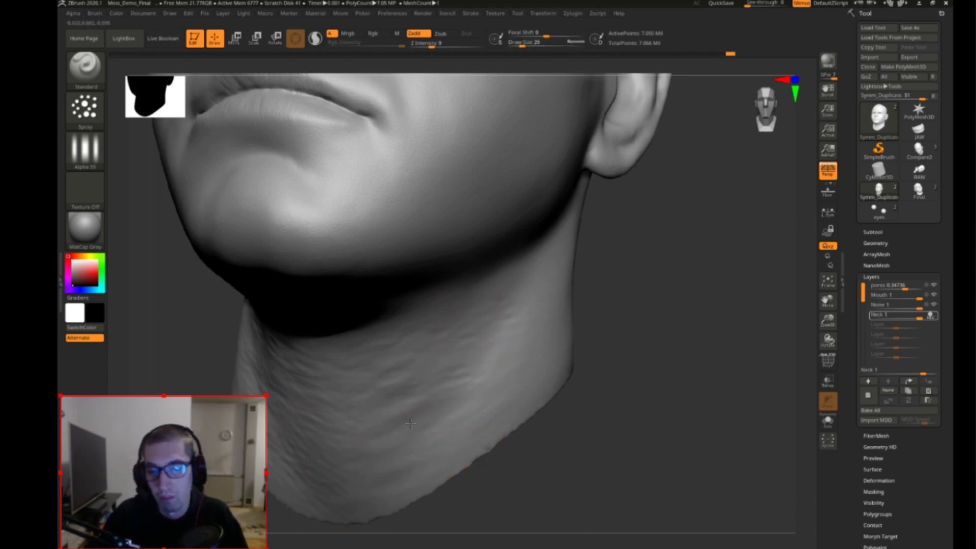
{"action": "key", "text": "f"}
{"action": "left_click_drag", "start_coordinate": [693, 392], "coordinate": [762, 257]}
{"action": "left_click_drag", "start_coordinate": [83, 283], "coordinate": [70, 259]}
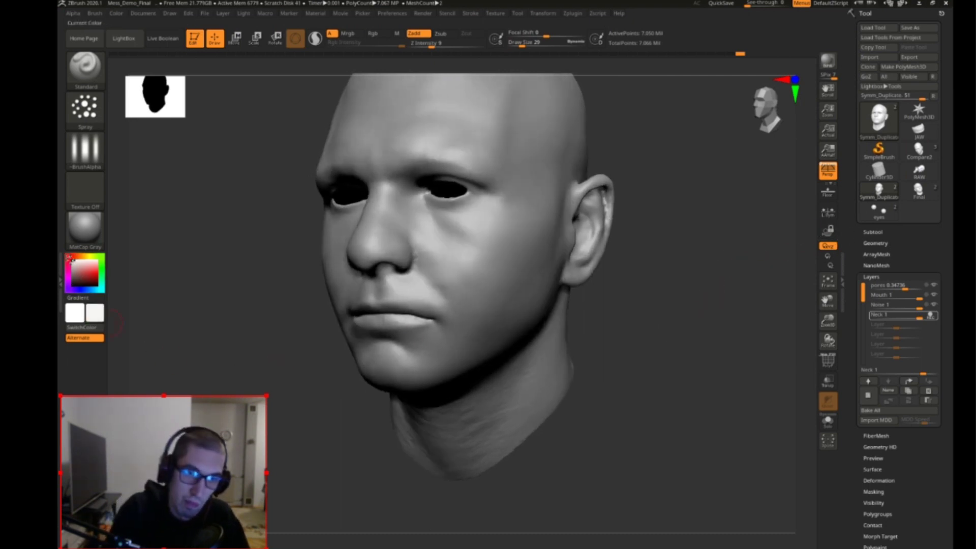
{"action": "left_click_drag", "start_coordinate": [599, 374], "coordinate": [515, 409]}
{"action": "mouse_move", "coordinate": [624, 298]}
{"action": "left_mouse_down"}
{"action": "mouse_move", "coordinate": [551, 358]}
{"action": "mouse_move", "coordinate": [567, 378]}
{"action": "left_mouse_up"}
Step: Change the alpha to Alpha 61, set the draw size to 34 and spray it over the side and front of the neck
{"action": "left_click", "coordinate": [85, 154]}
{"action": "left_click", "coordinate": [326, 300]}
{"action": "left_click", "coordinate": [85, 152]}
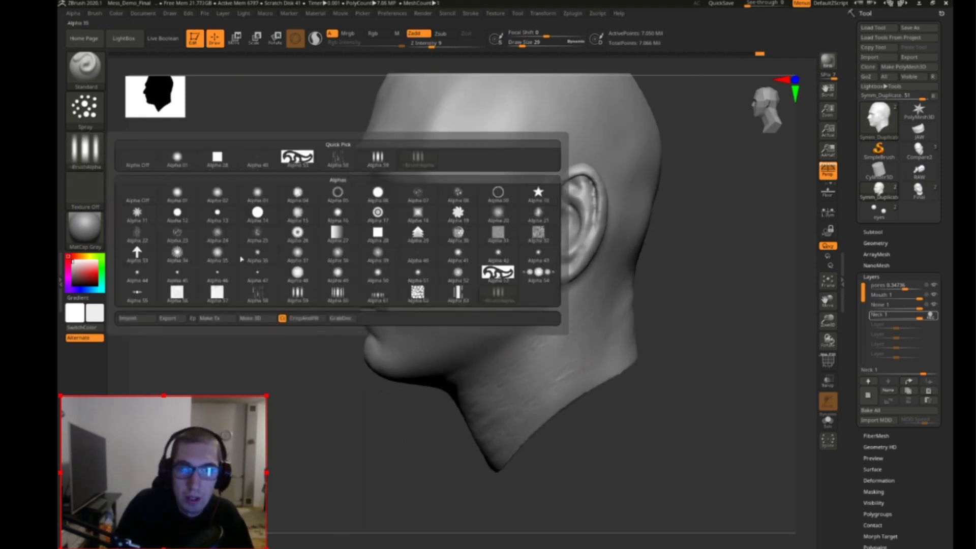
{"action": "mouse_move", "coordinate": [338, 297]}
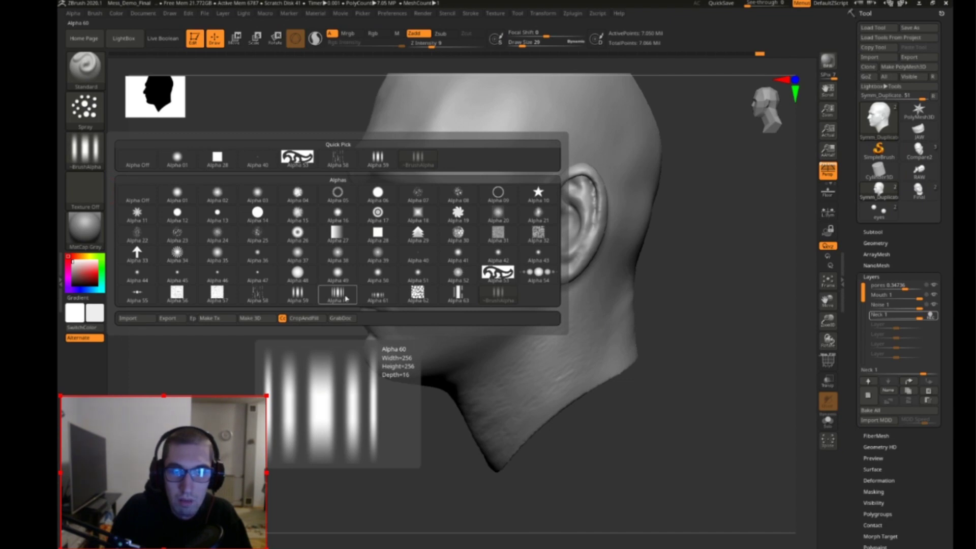
{"action": "left_click", "coordinate": [378, 296]}
{"action": "key", "text": "s"}
{"action": "left_click_drag", "start_coordinate": [487, 404], "coordinate": [491, 404]}
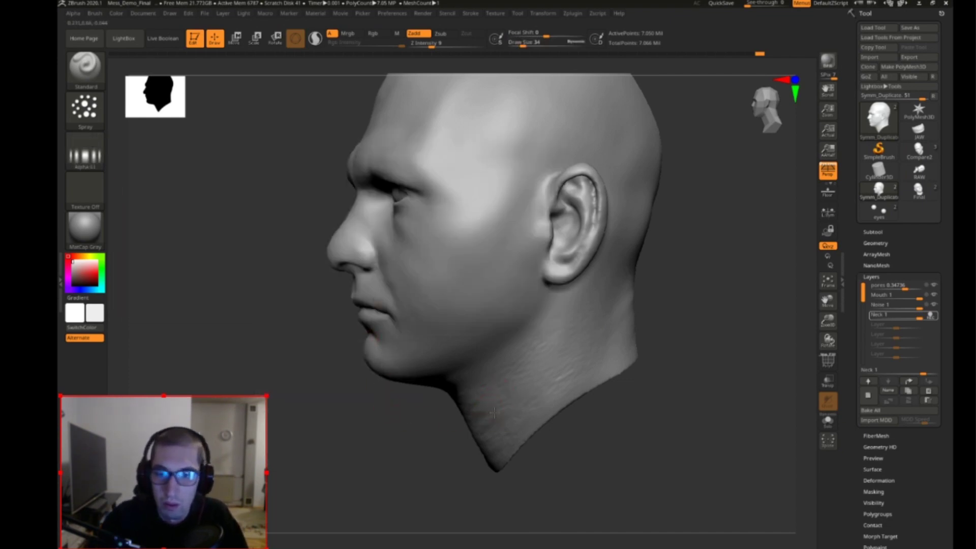
{"action": "left_click_drag", "start_coordinate": [432, 450], "coordinate": [497, 411]}
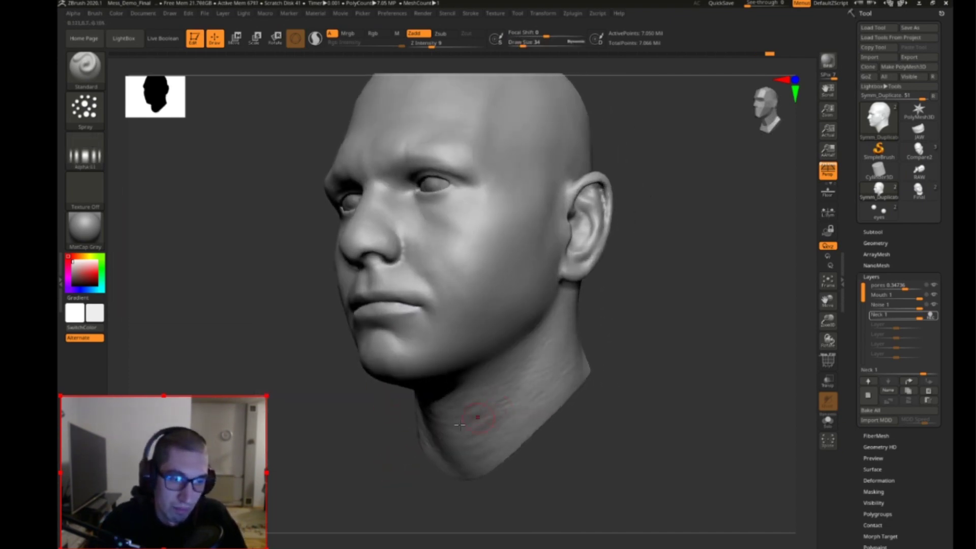
{"action": "left_click_drag", "start_coordinate": [319, 459], "coordinate": [333, 457]}
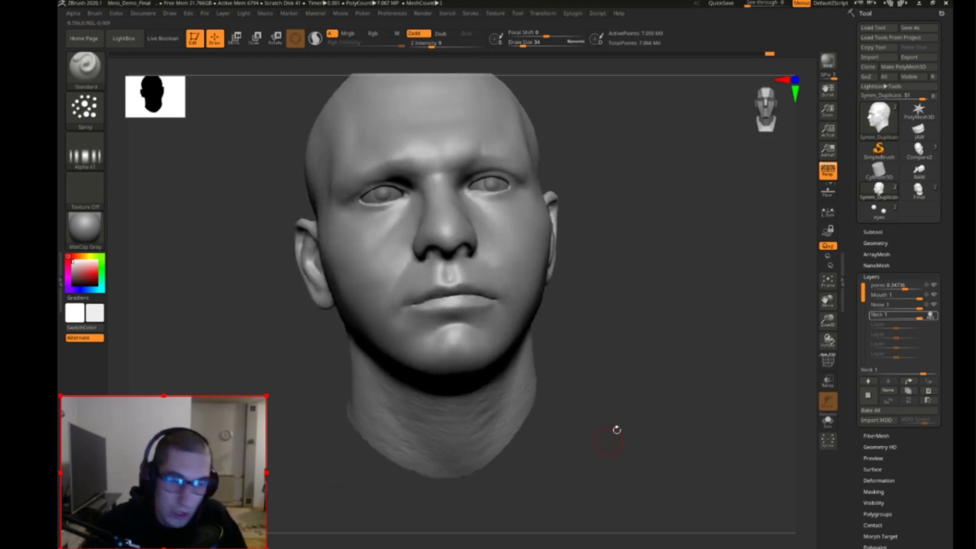
{"action": "left_click_drag", "start_coordinate": [617, 430], "coordinate": [612, 466]}
Step: Save the project to the Desktop under its existing file name
{"action": "key", "text": "b"}
{"action": "key", "text": "m"}
{"action": "key", "text": "t"}
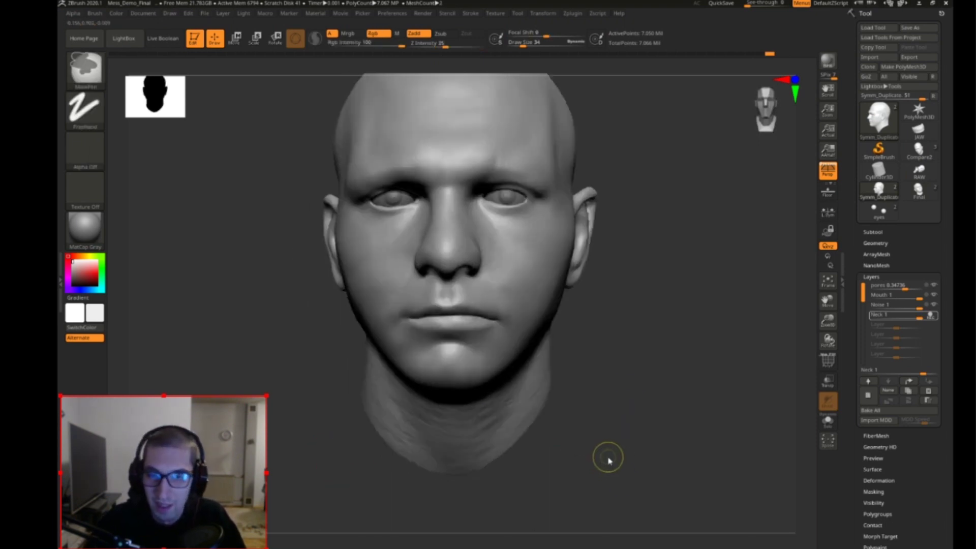
{"action": "key", "text": "ctrl+s"}
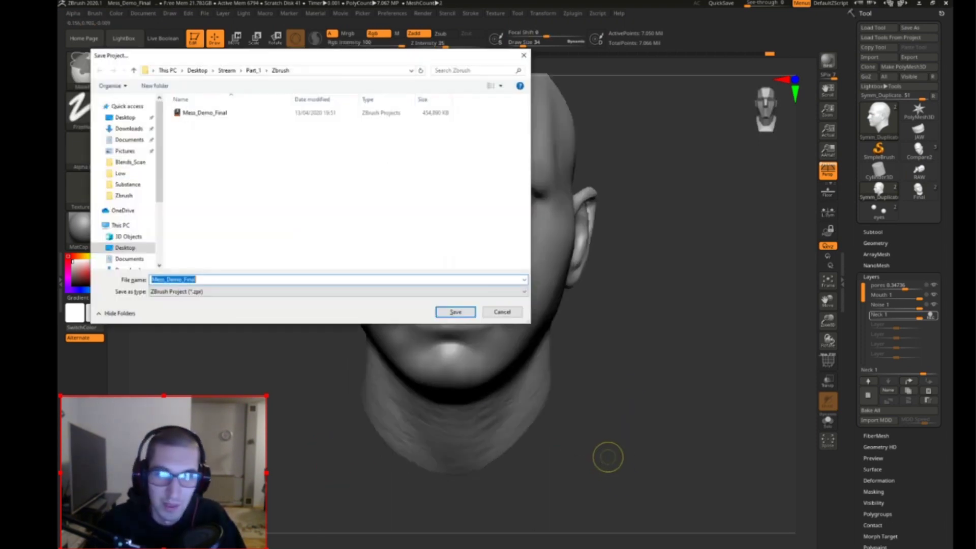
{"action": "left_click", "coordinate": [125, 118]}
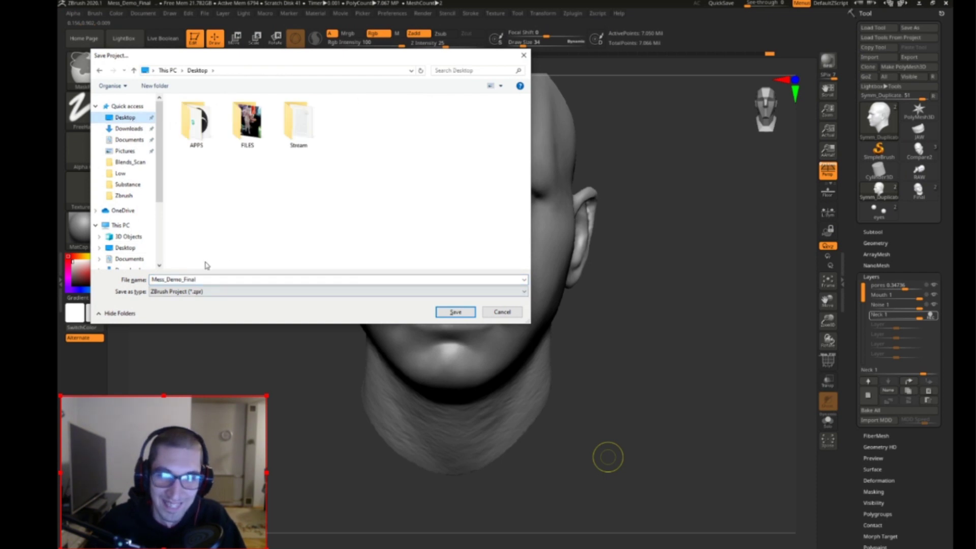
{"action": "left_click", "coordinate": [459, 312]}
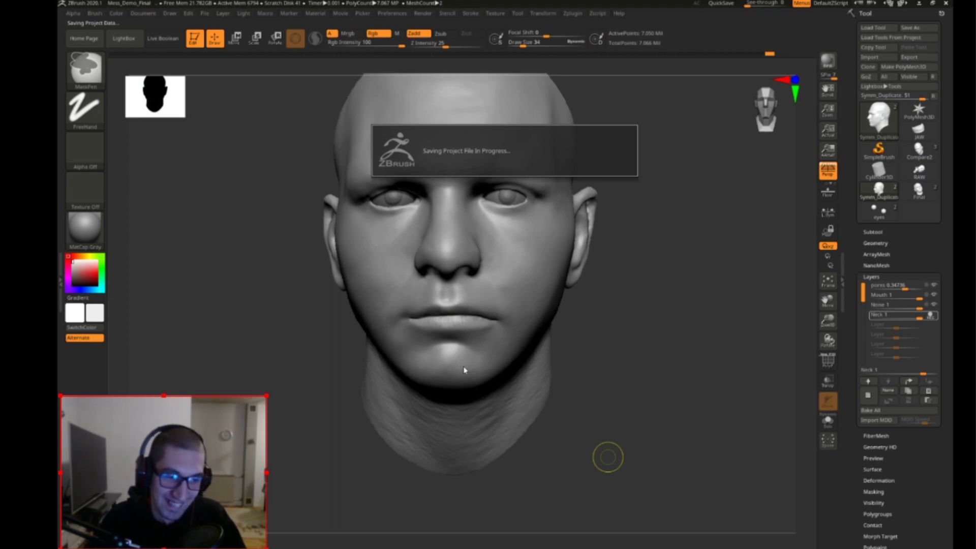
Step: Change the alpha to Alpha 58, set the draw size to 75 and spray skin creases over the sides and back of the neck
{"action": "left_click_drag", "start_coordinate": [628, 393], "coordinate": [610, 337]}
{"action": "left_click", "coordinate": [85, 152]}
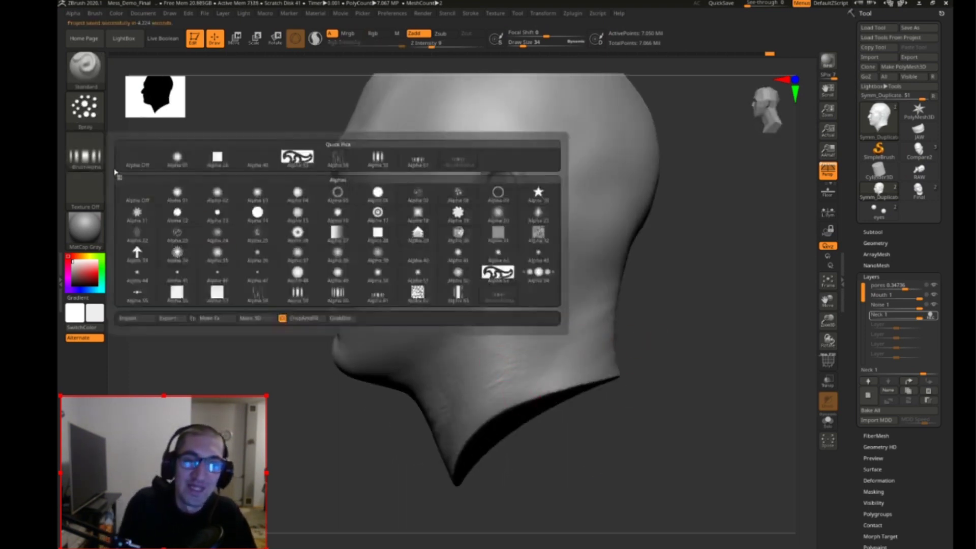
{"action": "left_click", "coordinate": [341, 162]}
{"action": "mouse_move", "coordinate": [288, 400]}
{"action": "left_mouse_down"}
{"action": "mouse_move", "coordinate": [336, 461]}
{"action": "mouse_move", "coordinate": [256, 445]}
{"action": "left_mouse_up"}
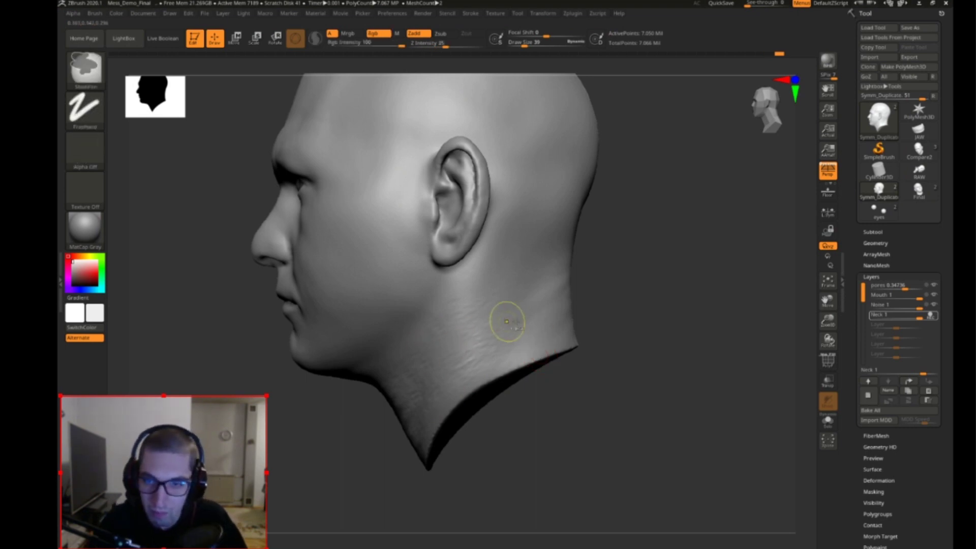
{"action": "key", "text": "s"}
{"action": "left_click_drag", "start_coordinate": [512, 329], "coordinate": [475, 337]}
{"action": "left_click_drag", "start_coordinate": [593, 321], "coordinate": [576, 315]}
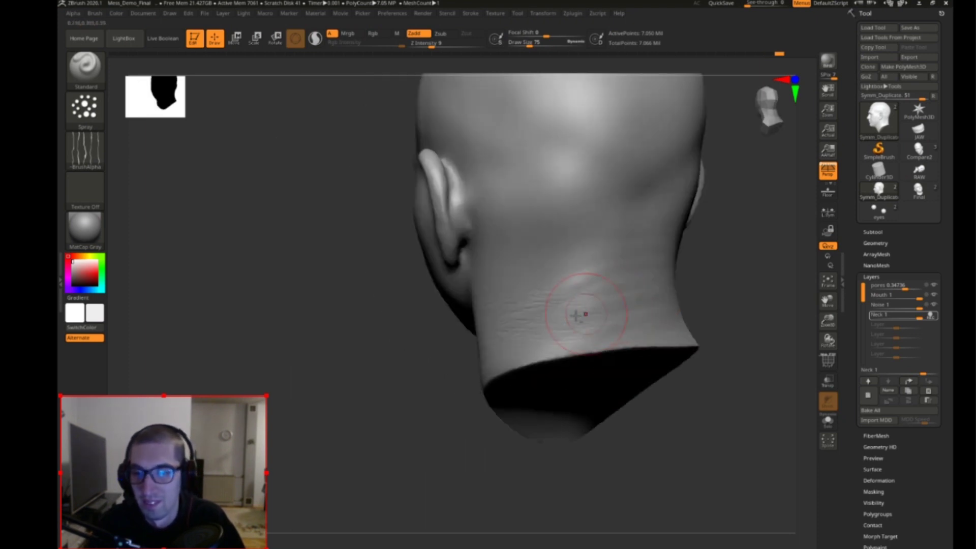
{"action": "mouse_move", "coordinate": [640, 328]}
{"action": "left_mouse_down"}
{"action": "mouse_move", "coordinate": [580, 322]}
{"action": "mouse_move", "coordinate": [557, 339]}
{"action": "left_mouse_up"}
{"action": "mouse_move", "coordinate": [618, 335]}
{"action": "left_mouse_down"}
{"action": "mouse_move", "coordinate": [544, 337]}
{"action": "mouse_move", "coordinate": [584, 375]}
{"action": "left_mouse_up"}
{"action": "left_click_drag", "start_coordinate": [722, 417], "coordinate": [793, 350]}
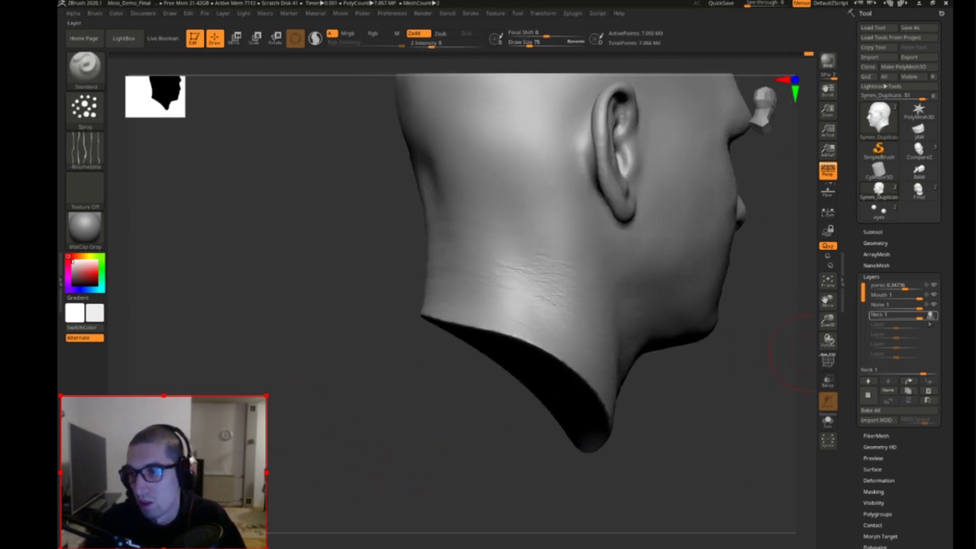
Step: End recording on the Neck layer and lower its intensity to about 0.35
{"action": "left_click", "coordinate": [930, 317]}
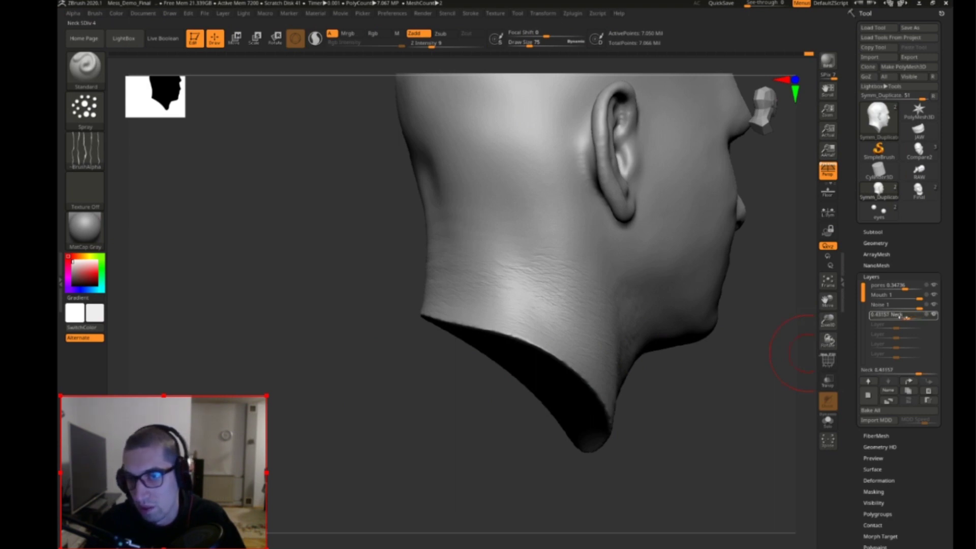
{"action": "left_click_drag", "start_coordinate": [727, 399], "coordinate": [848, 337]}
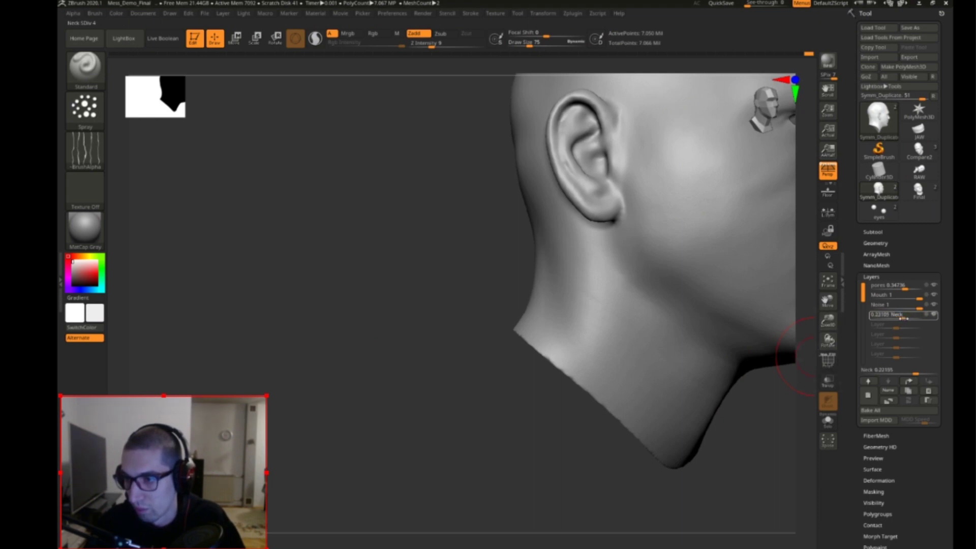
{"action": "left_click_drag", "start_coordinate": [741, 453], "coordinate": [780, 459]}
{"action": "left_click_drag", "start_coordinate": [910, 316], "coordinate": [911, 317]}
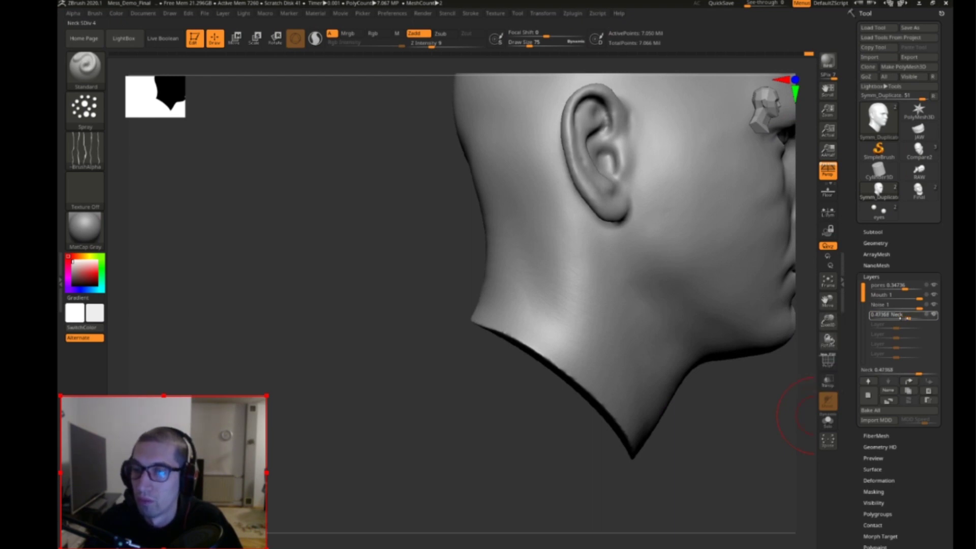
{"action": "left_click_drag", "start_coordinate": [701, 467], "coordinate": [643, 332]}
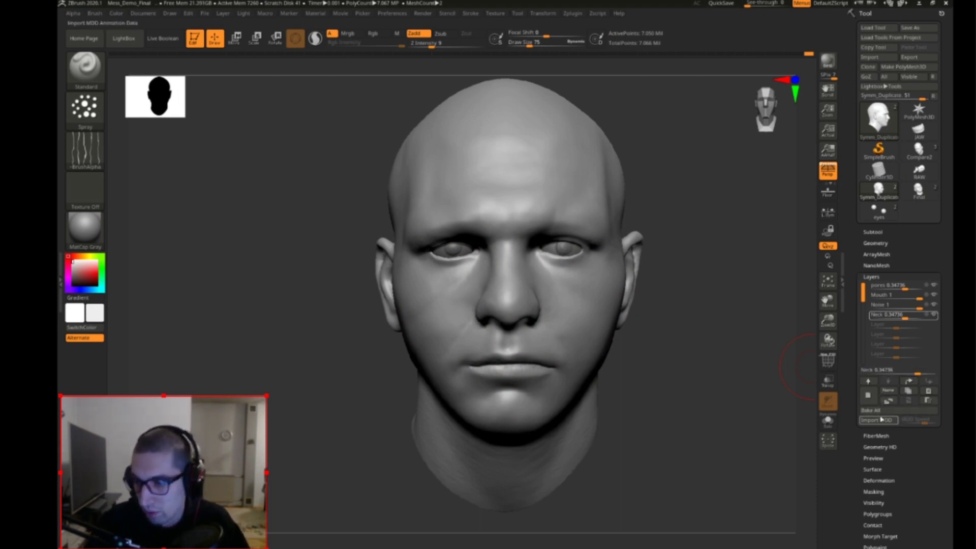
Step: Add another new layer and name it Details
{"action": "left_click", "coordinate": [860, 365]}
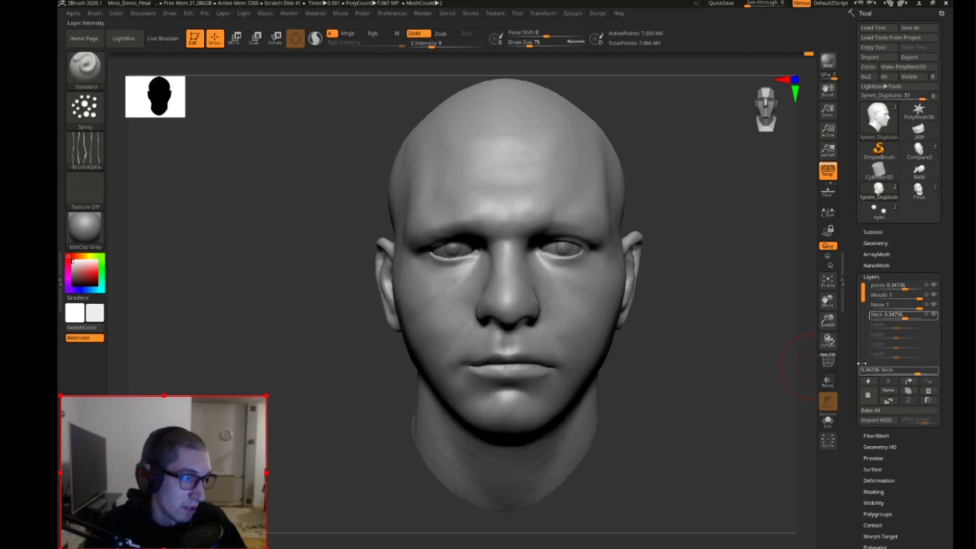
{"action": "left_click", "coordinate": [871, 399]}
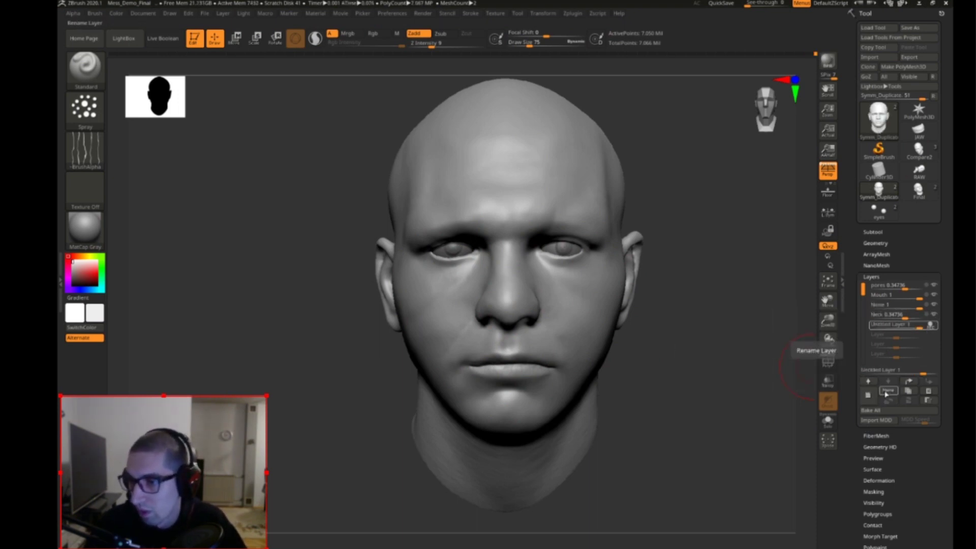
{"action": "left_click", "coordinate": [889, 389]}
{"action": "type", "text": "Details"}
{"action": "key", "text": "Return"}
Step: Examine the face in close-up from three-quarter and profile views
{"action": "left_click_drag", "start_coordinate": [734, 363], "coordinate": [817, 356]}
{"action": "left_click_drag", "start_coordinate": [761, 339], "coordinate": [686, 407], "text": "alt"}
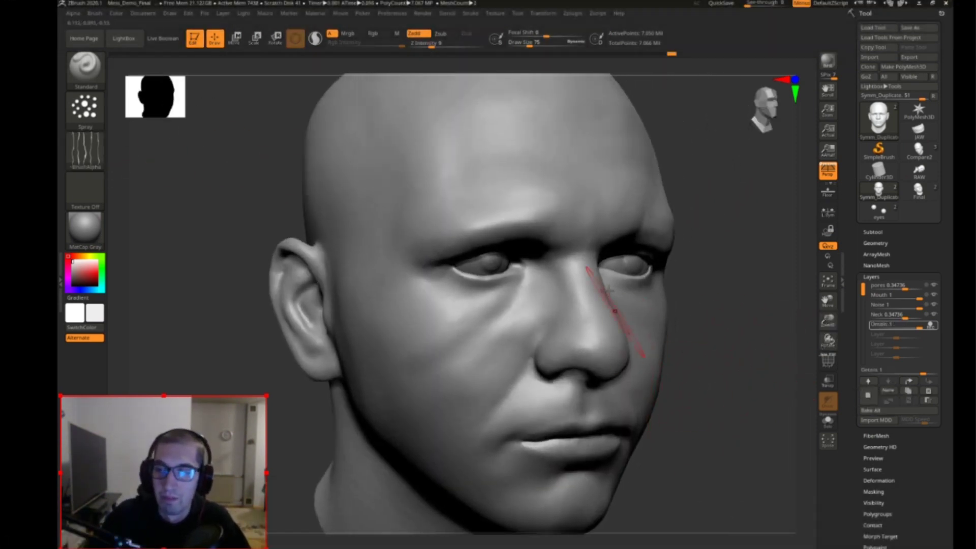
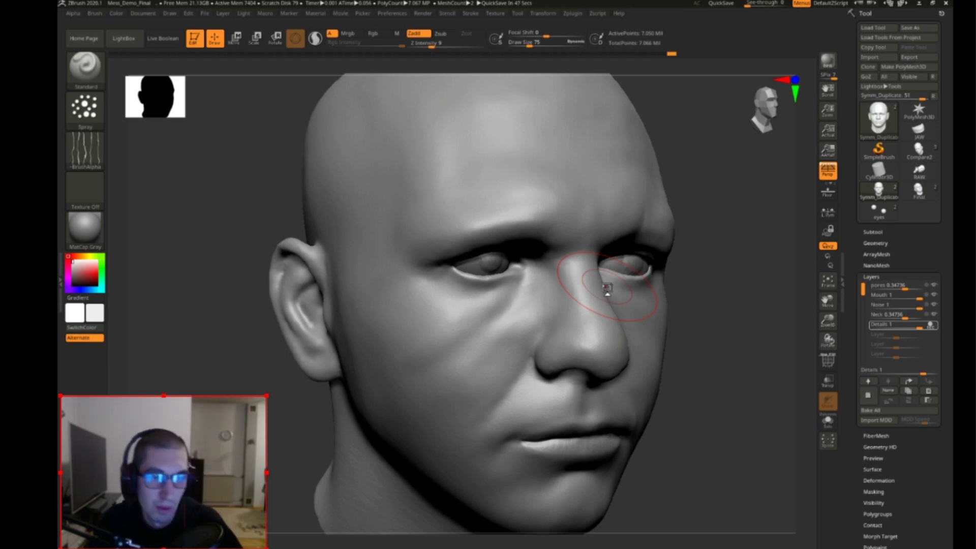
{"action": "mouse_move", "coordinate": [701, 426]}
{"action": "left_mouse_down"}
{"action": "mouse_move", "coordinate": [701, 388]}
{"action": "mouse_move", "coordinate": [708, 421]}
{"action": "mouse_move", "coordinate": [673, 414]}
{"action": "mouse_move", "coordinate": [704, 401]}
{"action": "mouse_move", "coordinate": [672, 318]}
{"action": "mouse_move", "coordinate": [721, 335]}
{"action": "mouse_move", "coordinate": [700, 381]}
{"action": "left_mouse_up"}
{"action": "key", "text": "s"}
{"action": "key", "text": "s"}
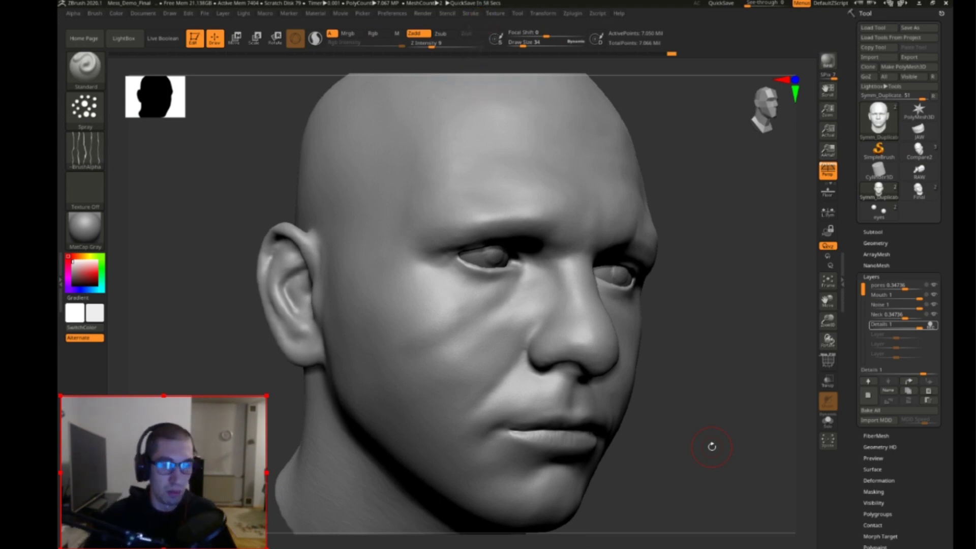
{"action": "mouse_move", "coordinate": [718, 413]}
{"action": "left_mouse_down", "text": "shift"}
{"action": "mouse_move", "coordinate": [711, 423]}
{"action": "mouse_move", "coordinate": [634, 374]}
{"action": "mouse_move", "coordinate": [686, 379]}
{"action": "mouse_move", "coordinate": [666, 353]}
{"action": "mouse_move", "coordinate": [679, 348]}
{"action": "mouse_move", "coordinate": [672, 331]}
{"action": "left_mouse_up", "text": "shift"}
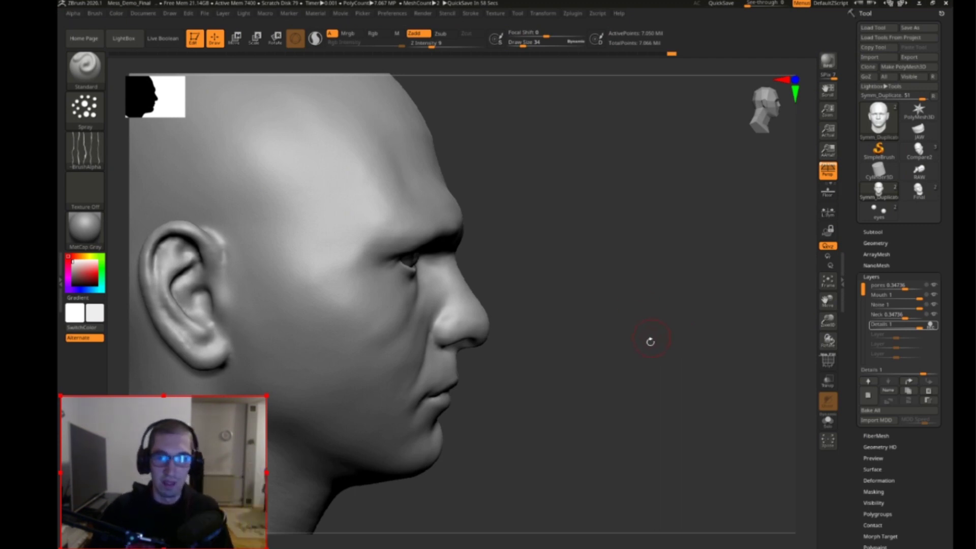
{"action": "left_click_drag", "start_coordinate": [662, 327], "coordinate": [572, 240]}
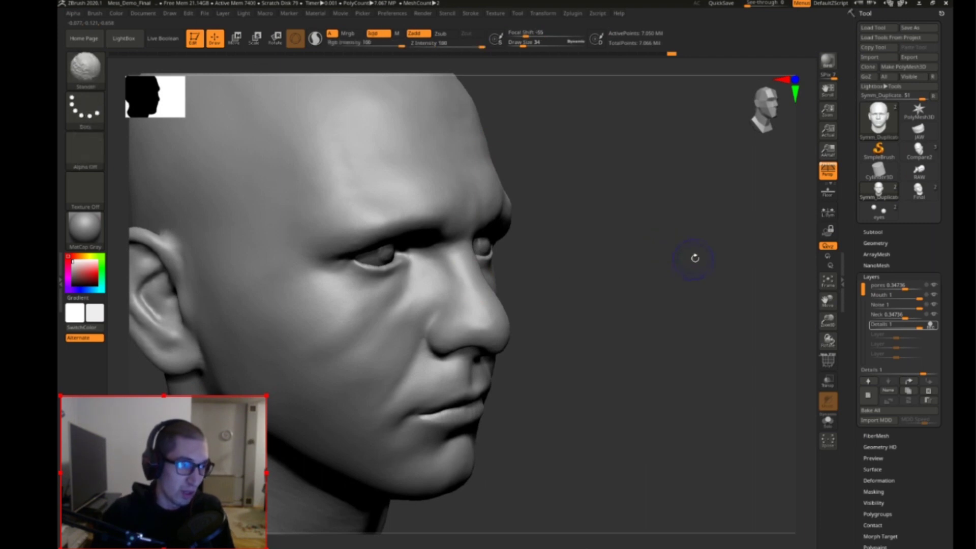
{"action": "left_click_drag", "start_coordinate": [693, 257], "coordinate": [655, 356]}
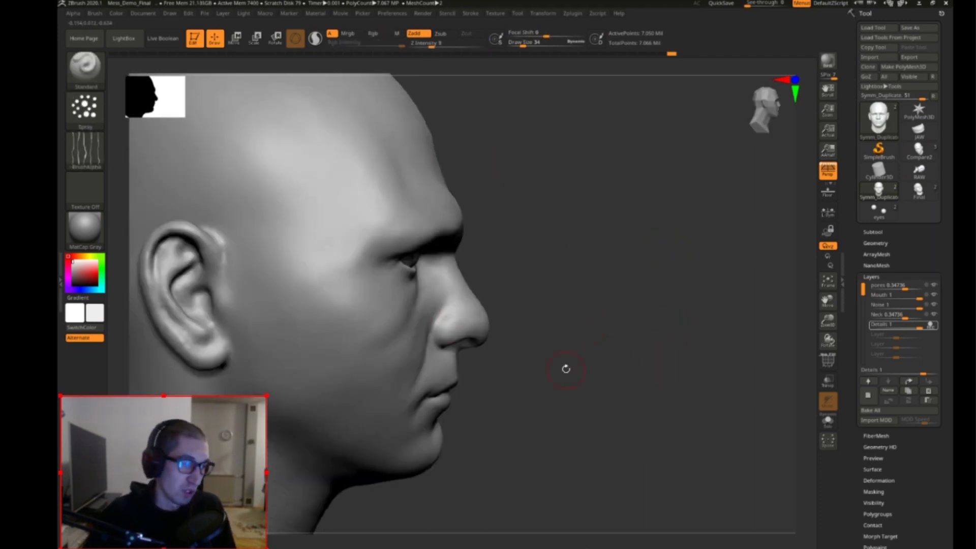
Step: Import sw_alienskin_02 from the Desktop > Stream > Part_1 > Zbrush folder as the brush alpha
{"action": "key", "text": "s"}
{"action": "mouse_move", "coordinate": [582, 288]}
{"action": "left_mouse_down"}
{"action": "mouse_move", "coordinate": [620, 263]}
{"action": "mouse_move", "coordinate": [651, 303]}
{"action": "mouse_move", "coordinate": [708, 324]}
{"action": "mouse_move", "coordinate": [634, 321]}
{"action": "left_mouse_up"}
{"action": "left_click", "coordinate": [86, 139]}
{"action": "left_click", "coordinate": [85, 144]}
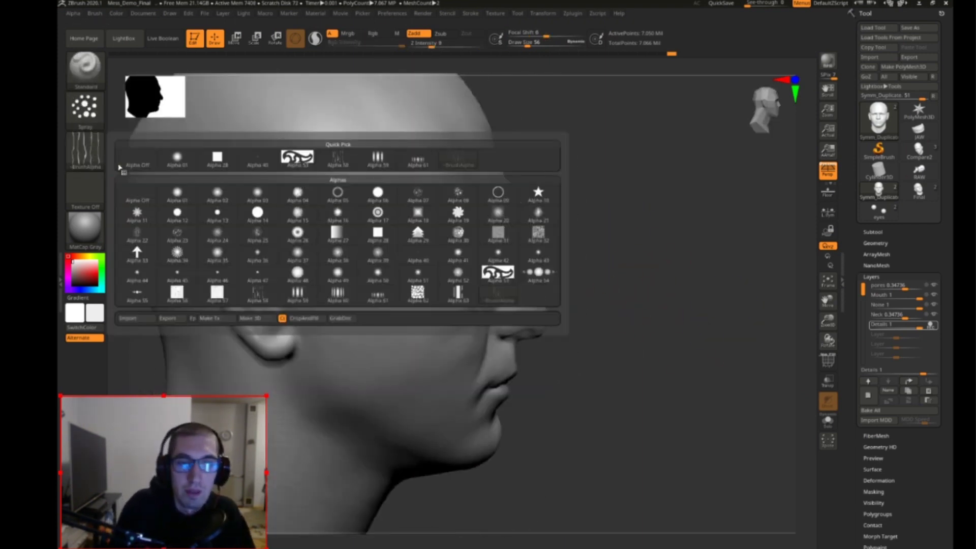
{"action": "left_click", "coordinate": [134, 318]}
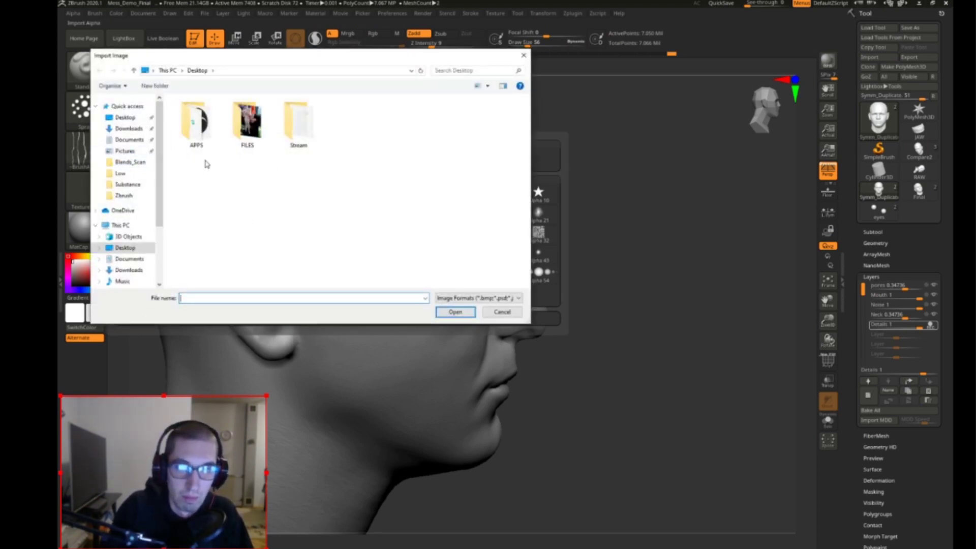
{"action": "double_click", "coordinate": [292, 118]}
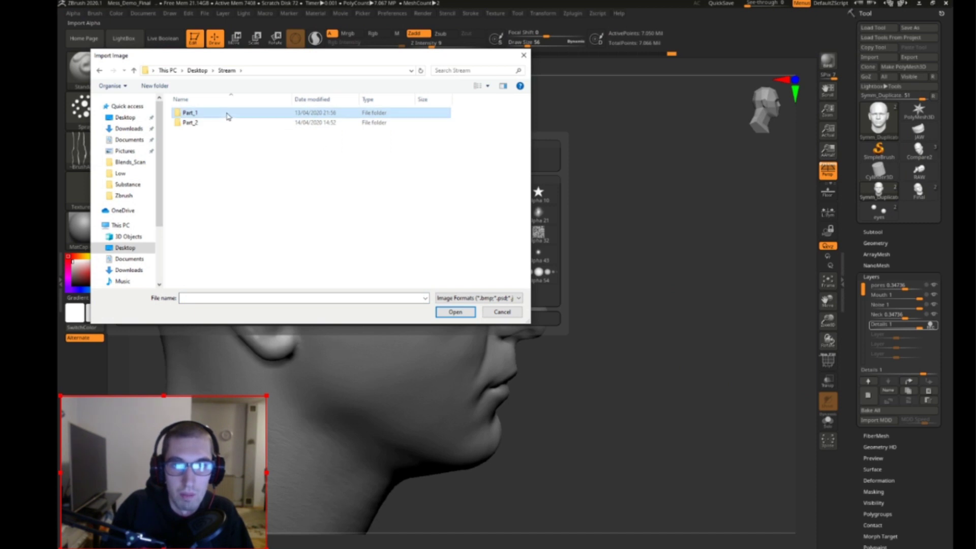
{"action": "double_click", "coordinate": [226, 113]}
{"action": "double_click", "coordinate": [221, 132]}
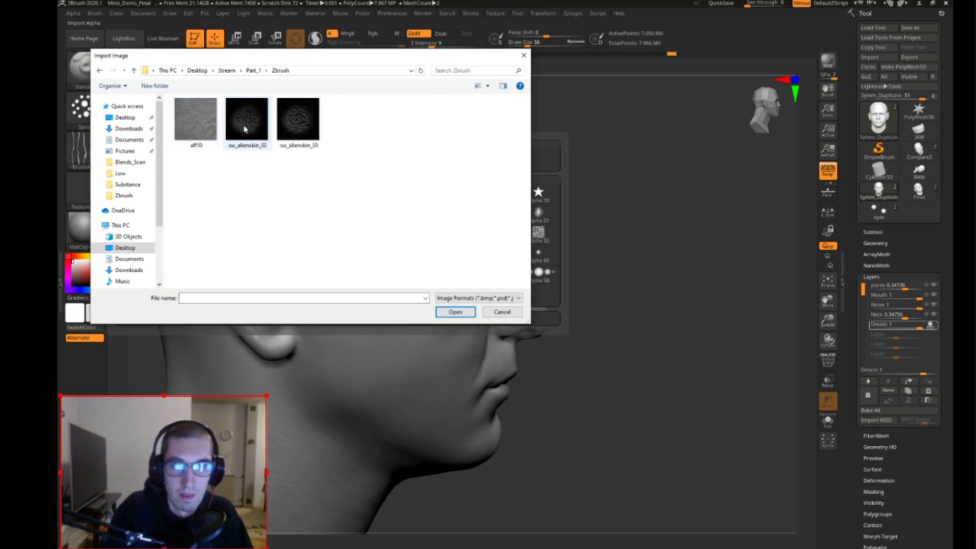
{"action": "double_click", "coordinate": [246, 121]}
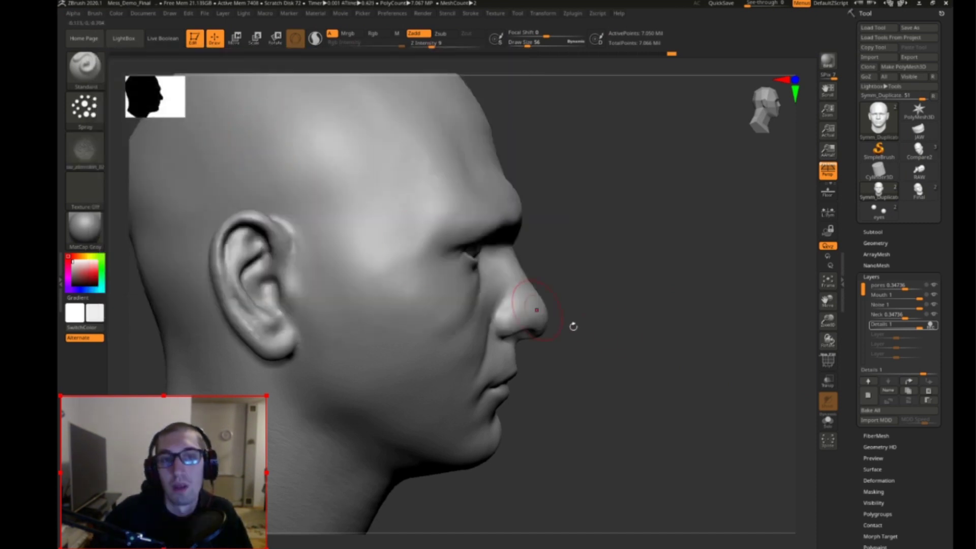
Step: Spray the alien-skin texture over the cheeks and beside the nose with a draw size of 44
{"action": "left_click_drag", "start_coordinate": [570, 327], "coordinate": [606, 312]}
{"action": "left_click_drag", "start_coordinate": [660, 363], "coordinate": [630, 365]}
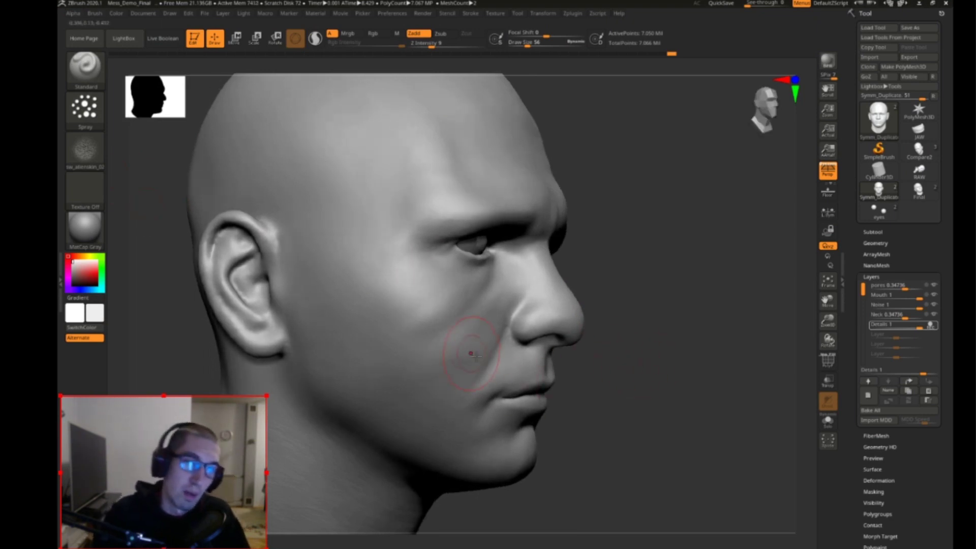
{"action": "key", "text": "s"}
{"action": "left_click_drag", "start_coordinate": [491, 303], "coordinate": [488, 304]}
{"action": "mouse_move", "coordinate": [812, 333]}
{"action": "left_mouse_down", "text": "alt"}
{"action": "mouse_move", "coordinate": [790, 357]}
{"action": "mouse_move", "coordinate": [722, 356]}
{"action": "left_mouse_up", "text": "alt"}
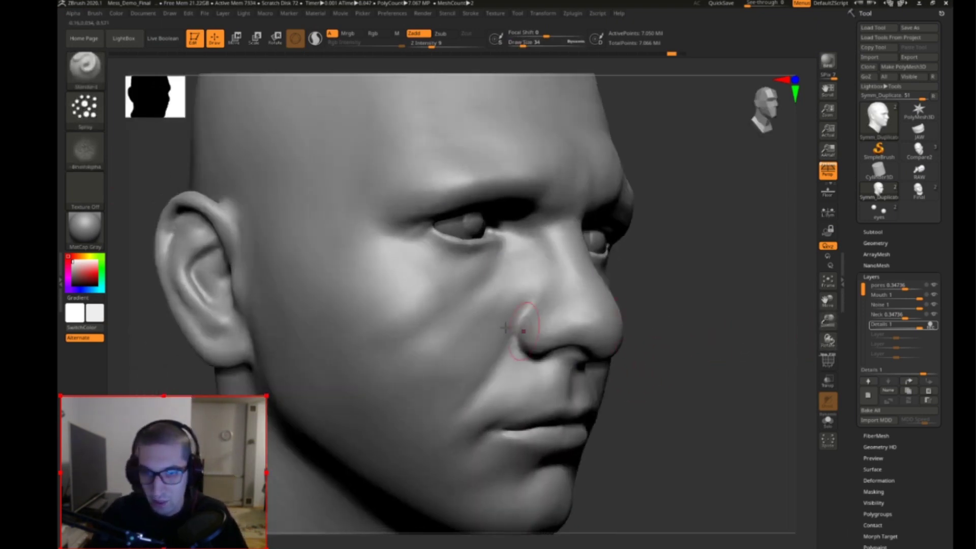
{"action": "key", "text": "ctrl"}
{"action": "key", "text": "s"}
{"action": "left_click_drag", "start_coordinate": [487, 318], "coordinate": [491, 318]}
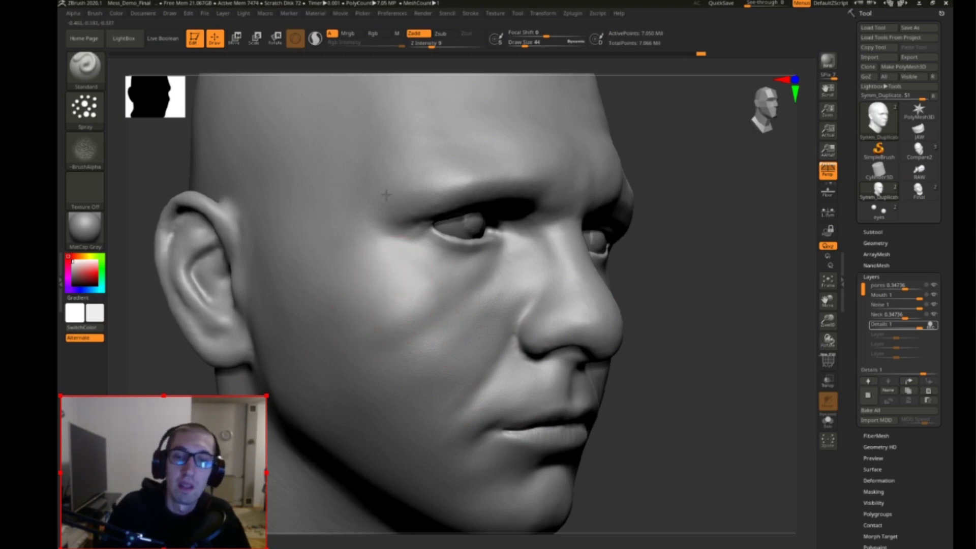
{"action": "mouse_move", "coordinate": [724, 379]}
{"action": "left_mouse_down"}
{"action": "mouse_move", "coordinate": [645, 387]}
{"action": "mouse_move", "coordinate": [452, 289]}
{"action": "left_mouse_up"}
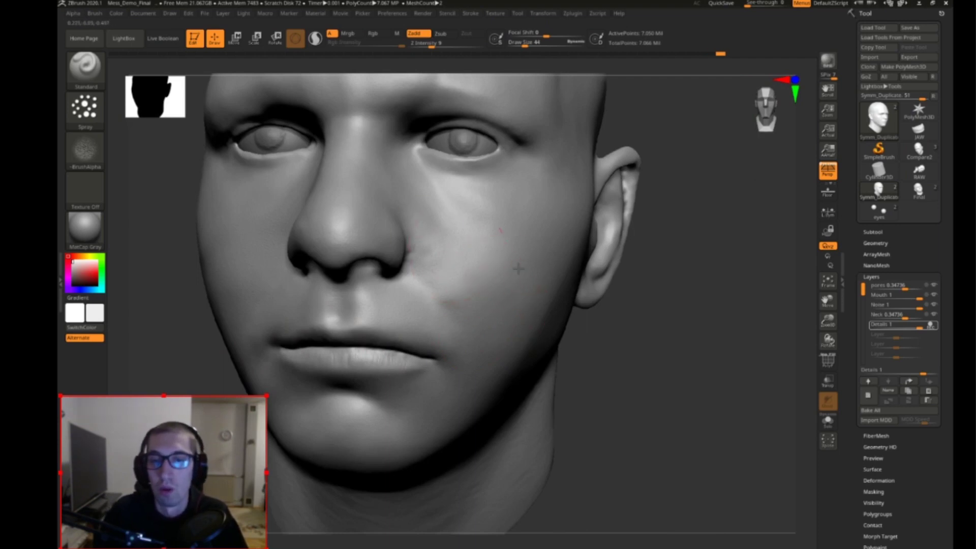
Step: Undo the last spray stroke and switch the brush to the DragRect stroke with a draw size of 50
{"action": "key", "text": "s"}
{"action": "mouse_move", "coordinate": [336, 229]}
{"action": "left_mouse_down"}
{"action": "mouse_move", "coordinate": [347, 241]}
{"action": "mouse_move", "coordinate": [329, 228]}
{"action": "left_mouse_up"}
{"action": "key", "text": "ctrl+z"}
{"action": "key", "text": "s"}
{"action": "left_click", "coordinate": [84, 107]}
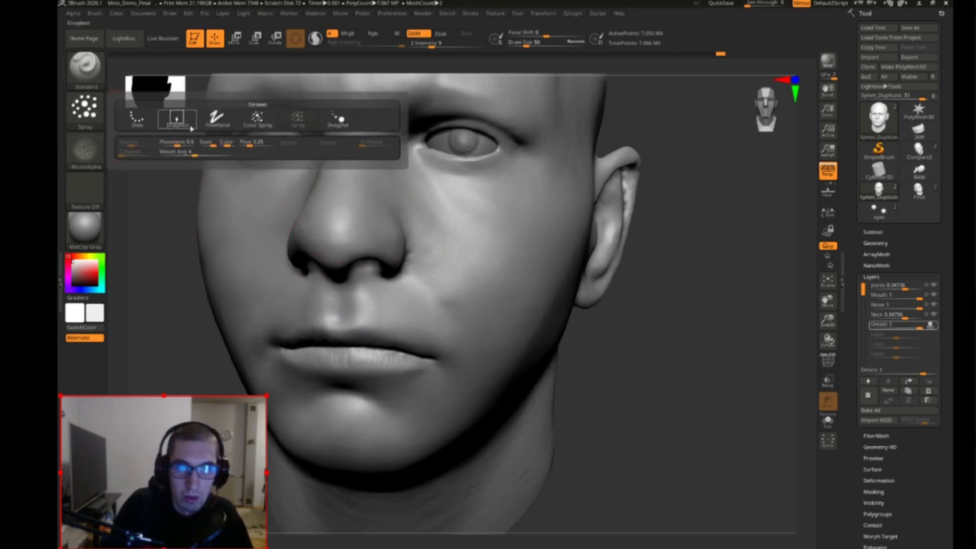
{"action": "left_click", "coordinate": [177, 121]}
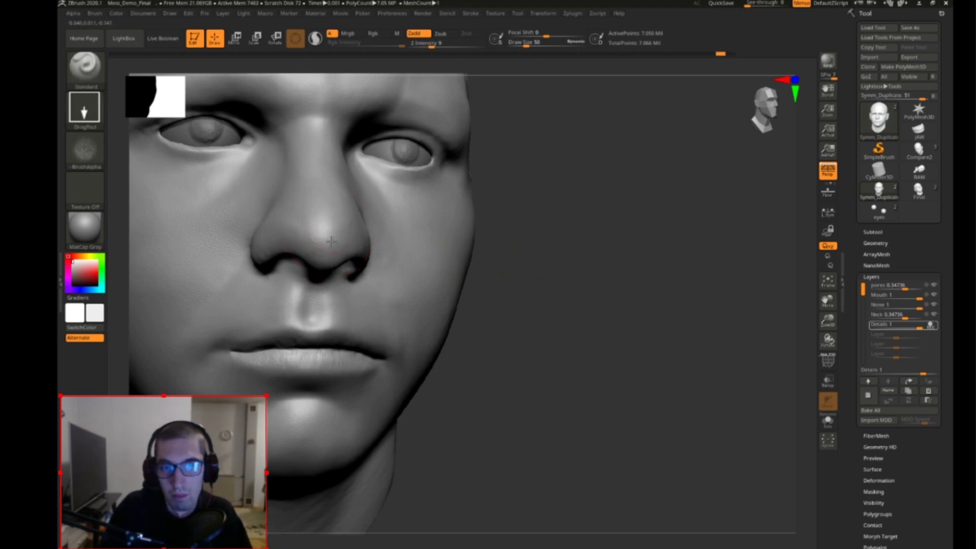
Step: Stamp patches of the alien-skin texture over the nose and the adjoining cheeks from several angles
{"action": "left_click_drag", "start_coordinate": [594, 286], "coordinate": [294, 227]}
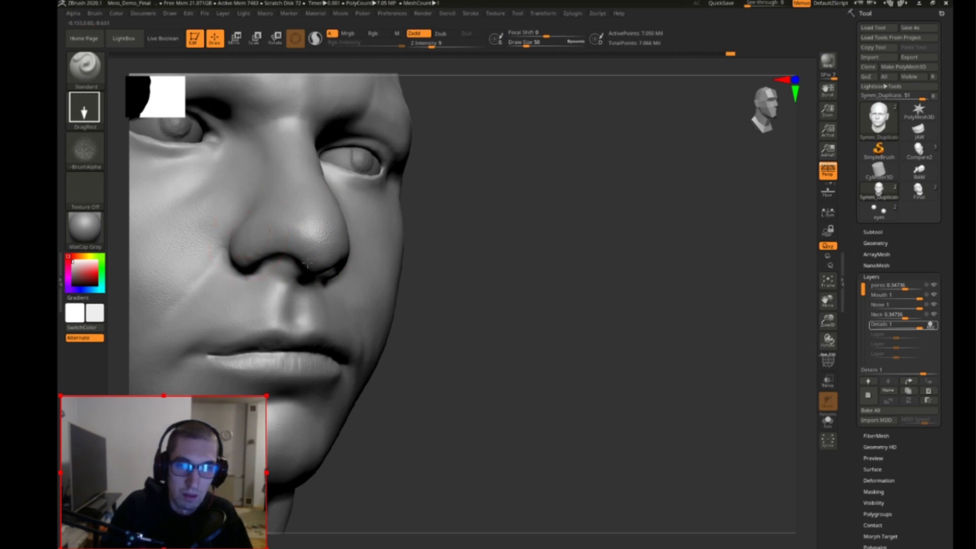
{"action": "left_click_drag", "start_coordinate": [594, 286], "coordinate": [554, 282]}
{"action": "left_click_drag", "start_coordinate": [599, 338], "coordinate": [513, 328]}
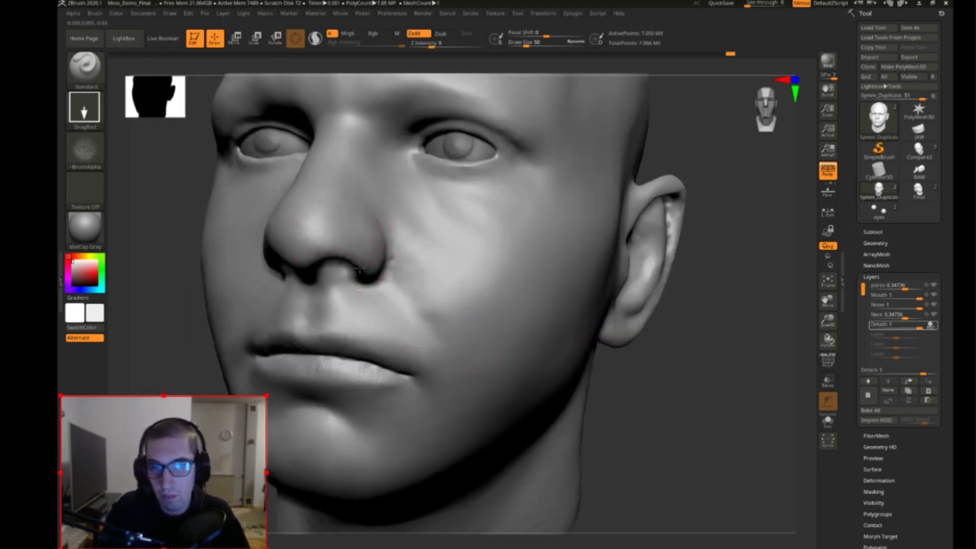
{"action": "left_click_drag", "start_coordinate": [673, 424], "coordinate": [523, 416]}
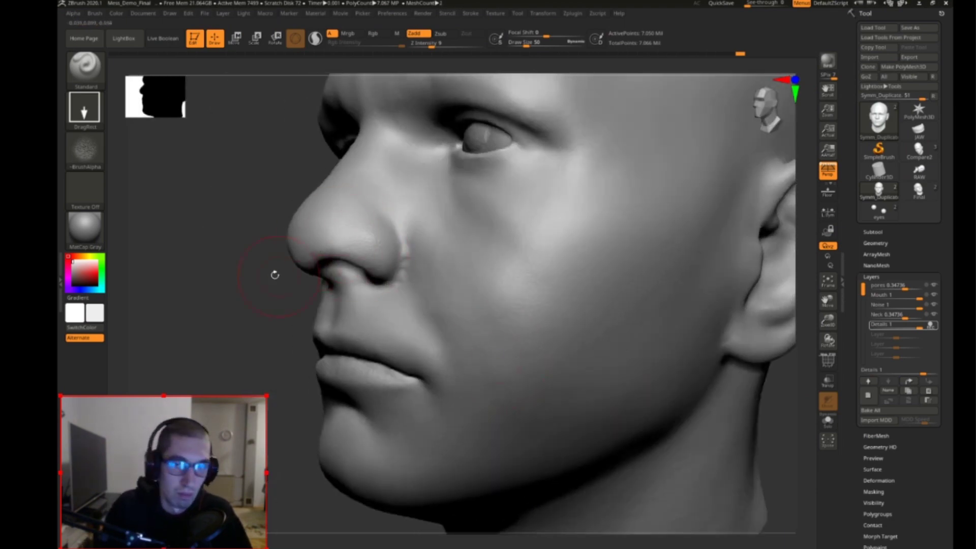
{"action": "left_click_drag", "start_coordinate": [285, 276], "coordinate": [297, 261]}
{"action": "left_click_drag", "start_coordinate": [224, 336], "coordinate": [338, 328]}
{"action": "left_click_drag", "start_coordinate": [665, 402], "coordinate": [673, 470]}
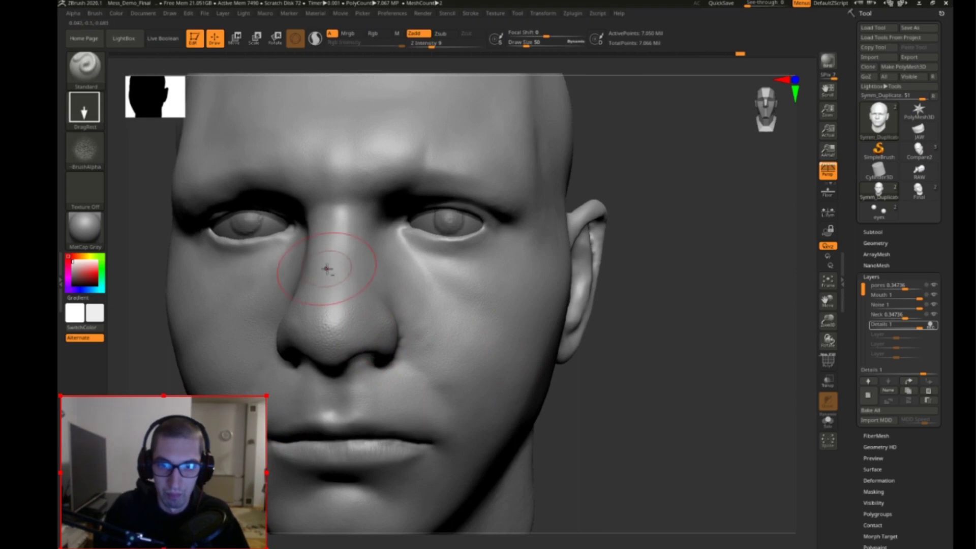
{"action": "left_click_drag", "start_coordinate": [666, 374], "coordinate": [564, 380]}
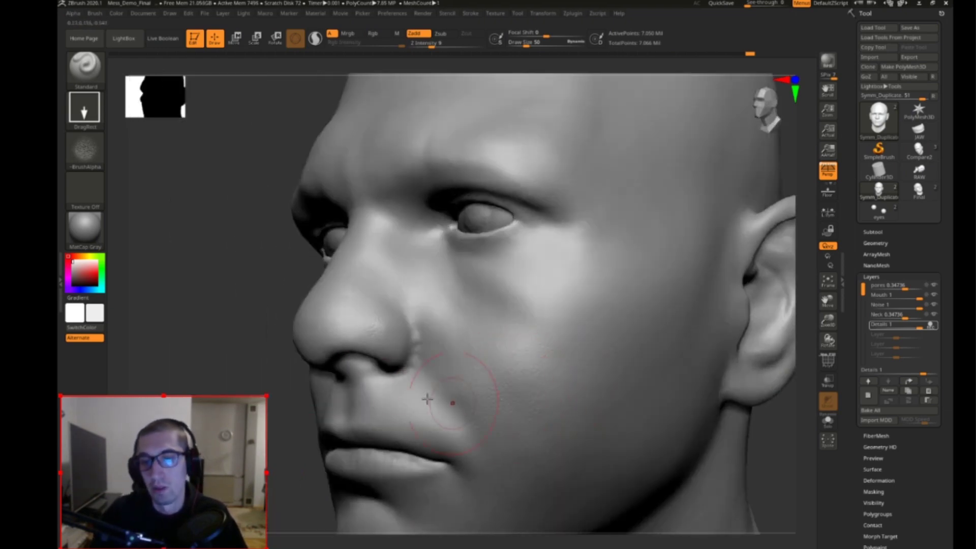
Step: Import the alf10 image as the brush alpha
{"action": "key", "text": "f"}
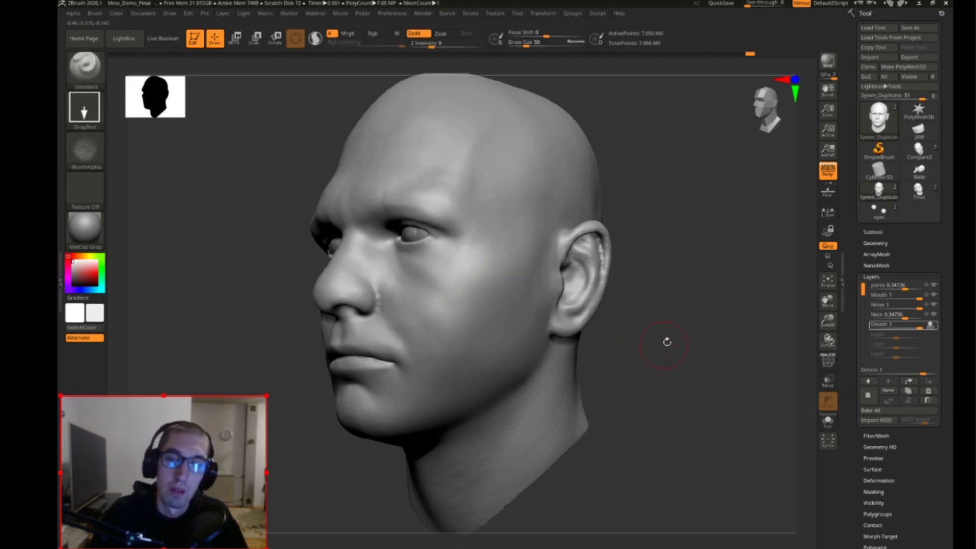
{"action": "left_click_drag", "start_coordinate": [663, 344], "coordinate": [386, 279]}
{"action": "left_click", "coordinate": [84, 150]}
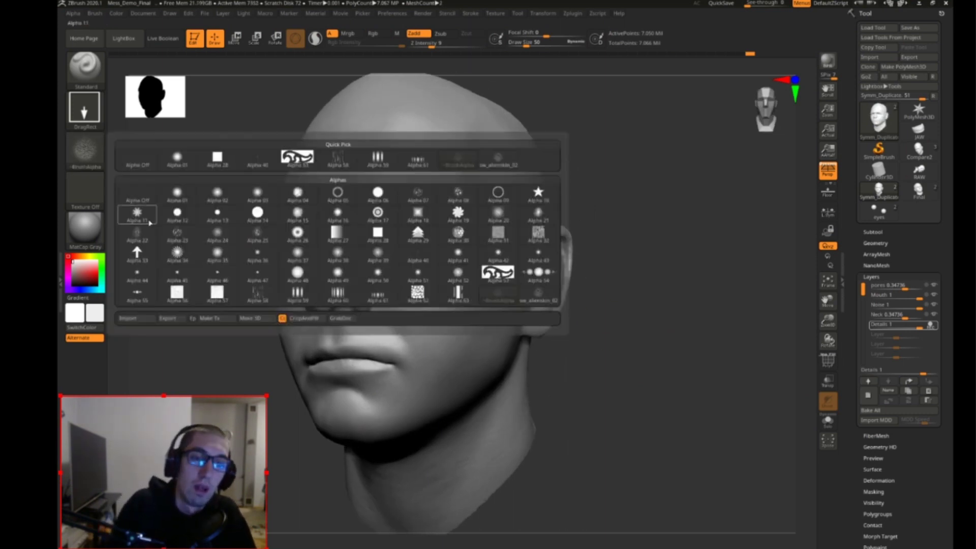
{"action": "left_click", "coordinate": [147, 319]}
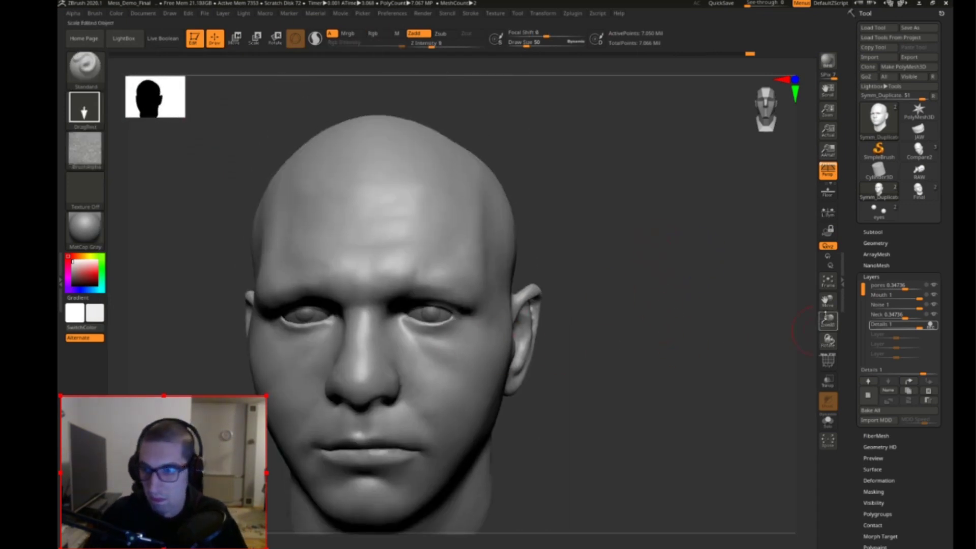
Step: Stamp the alf10 skin pattern around the eyes and their outer corners
{"action": "left_click_drag", "start_coordinate": [827, 319], "coordinate": [817, 362]}
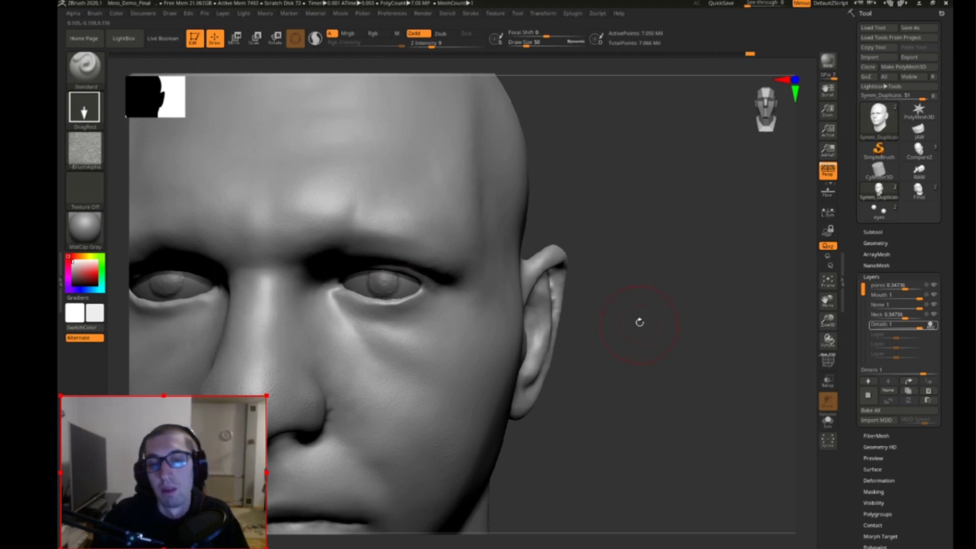
{"action": "left_click_drag", "start_coordinate": [628, 323], "coordinate": [392, 305]}
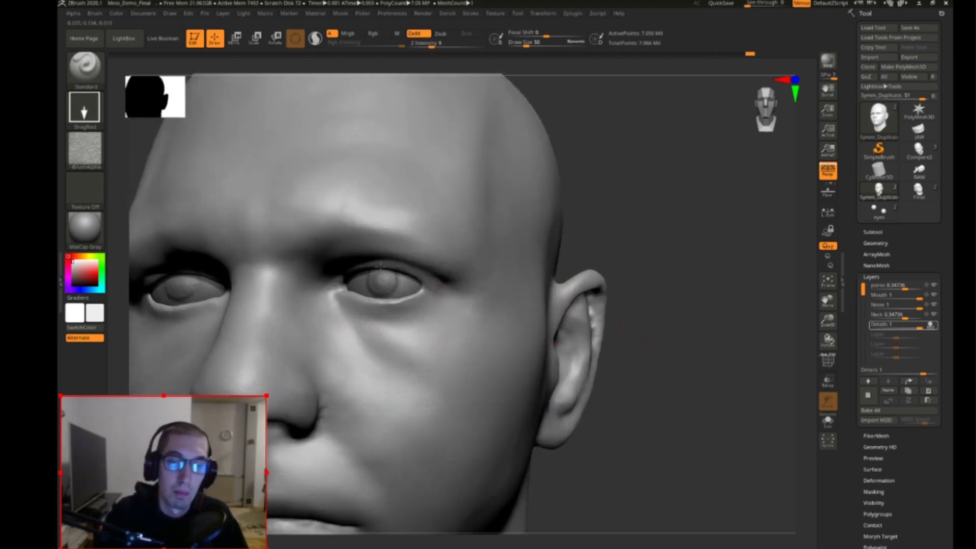
{"action": "mouse_move", "coordinate": [600, 223]}
{"action": "left_mouse_down"}
{"action": "mouse_move", "coordinate": [635, 211]}
{"action": "mouse_move", "coordinate": [327, 305]}
{"action": "left_mouse_up"}
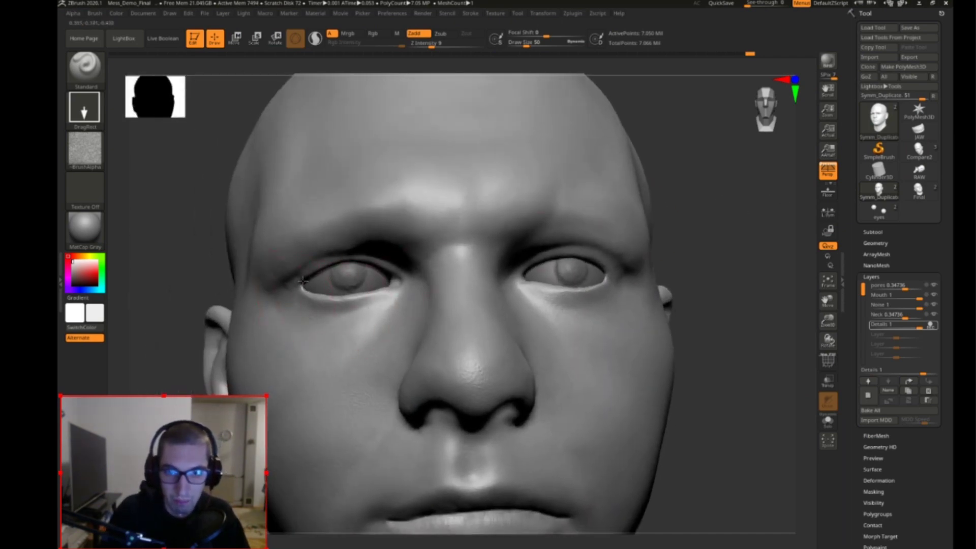
{"action": "left_click_drag", "start_coordinate": [745, 278], "coordinate": [733, 354], "text": "shift"}
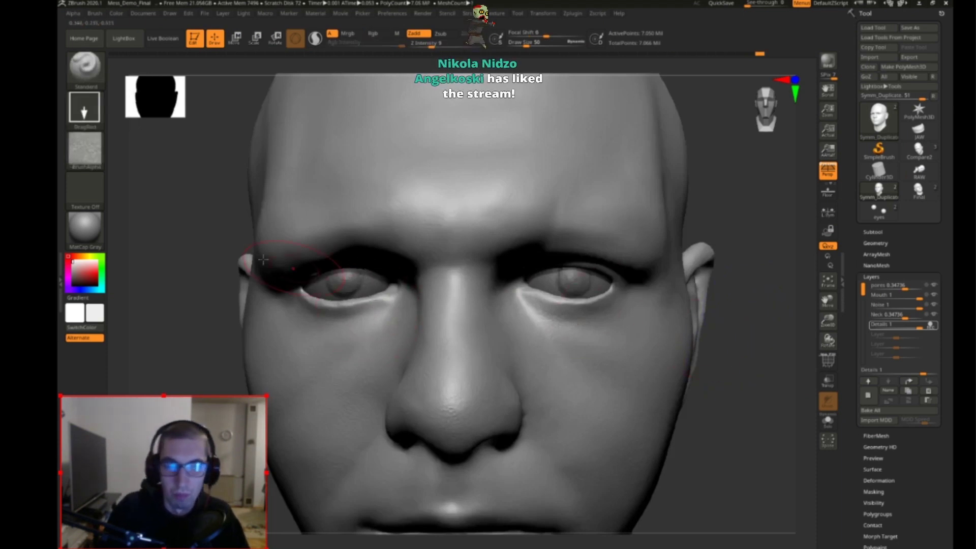
{"action": "left_click", "coordinate": [93, 154]}
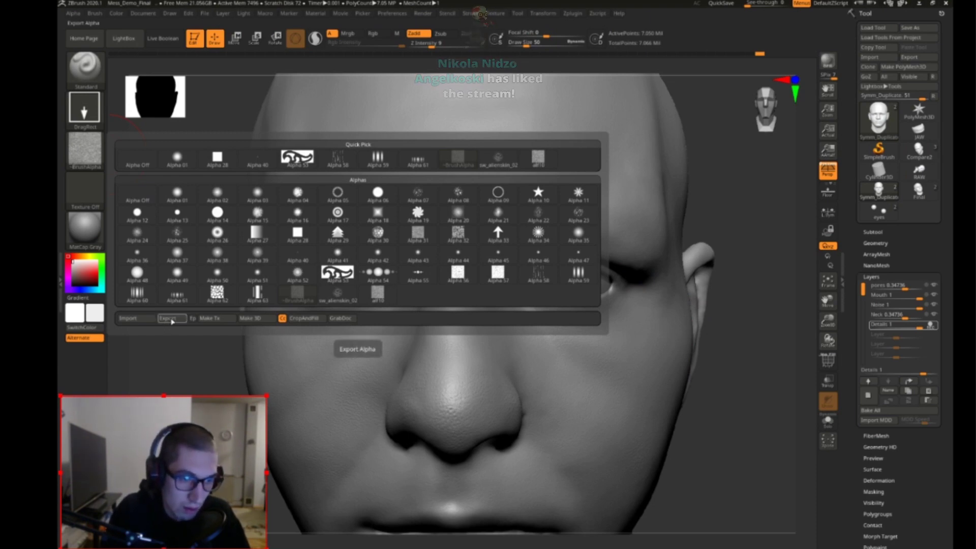
{"action": "left_click_drag", "start_coordinate": [184, 424], "coordinate": [219, 422]}
{"action": "left_click_drag", "start_coordinate": [701, 392], "coordinate": [703, 429], "text": "shift"}
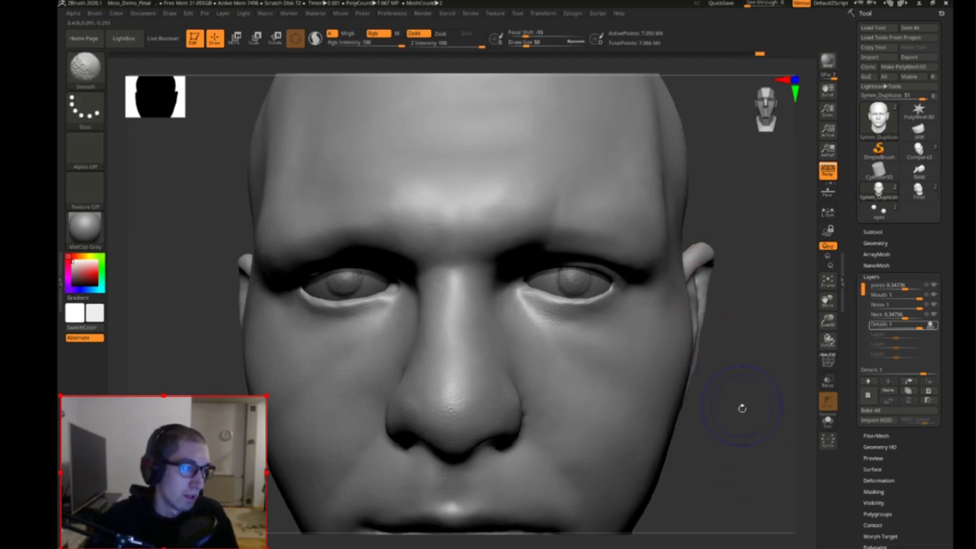
Step: Switch the alpha back to sw_alienskin_02 and set the draw size to 25 for working on the chin area
{"action": "left_click_drag", "start_coordinate": [752, 404], "coordinate": [734, 371]}
{"action": "left_click", "coordinate": [87, 150]}
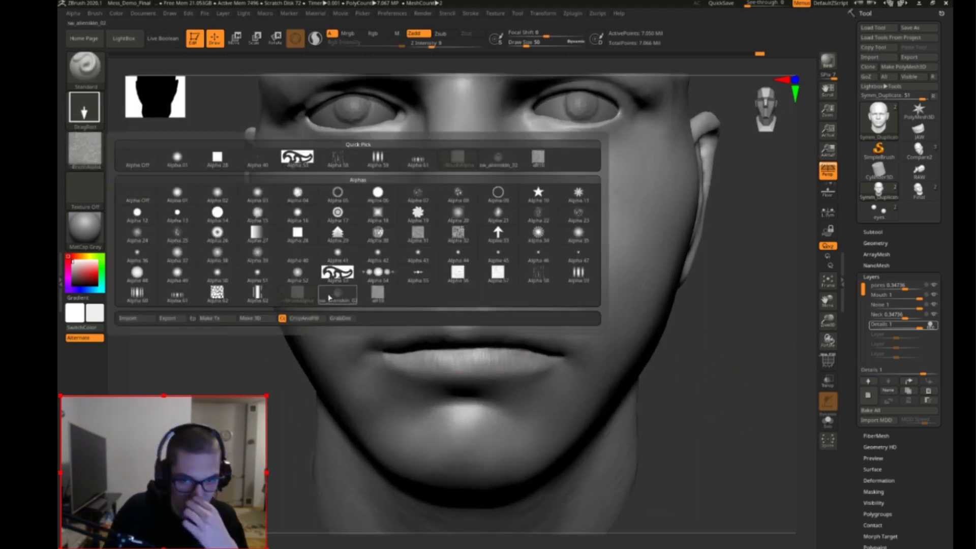
{"action": "mouse_move", "coordinate": [371, 299]}
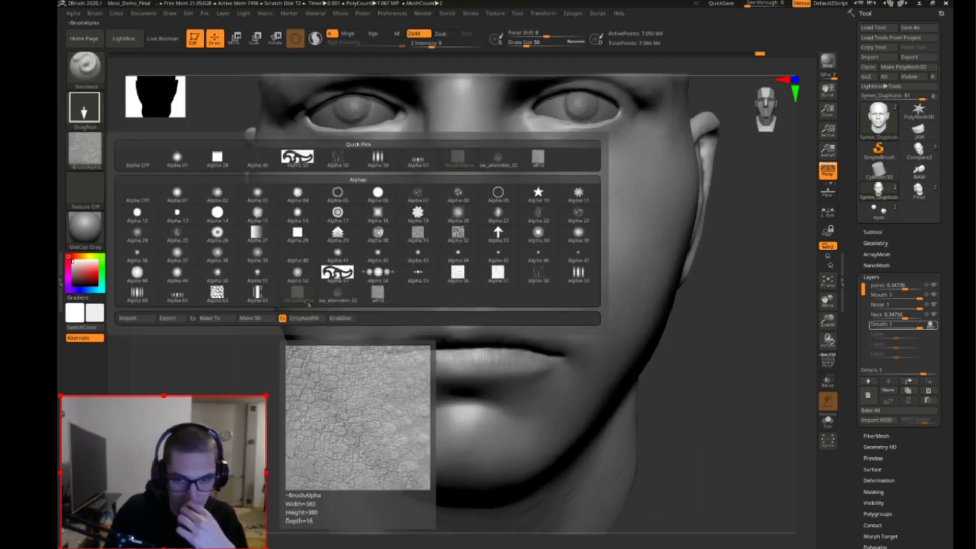
{"action": "left_click", "coordinate": [338, 294]}
{"action": "key", "text": "s"}
{"action": "left_click", "coordinate": [412, 437]}
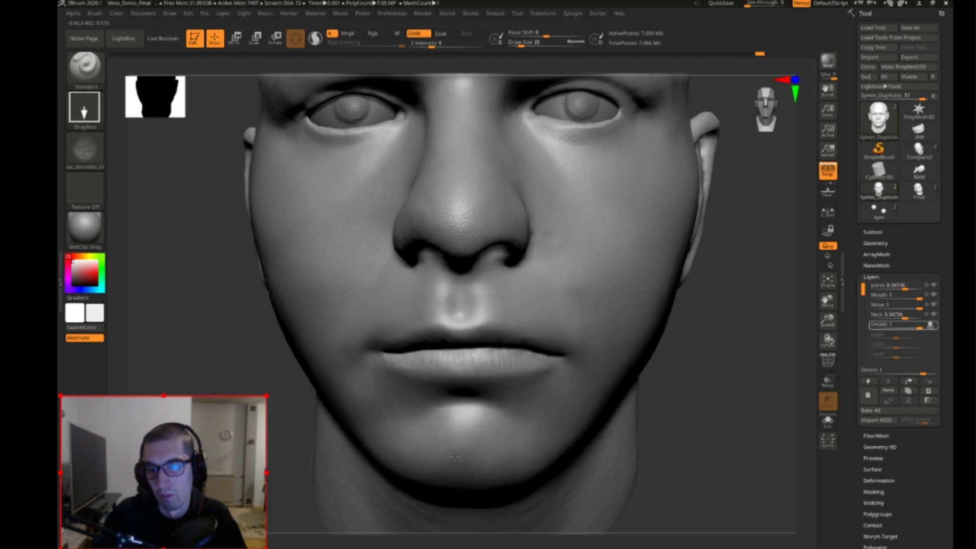
Step: Switch the stroke to Spray, set the draw size to 32 and spray skin texture over the lower face and brow area
{"action": "left_click", "coordinate": [85, 108]}
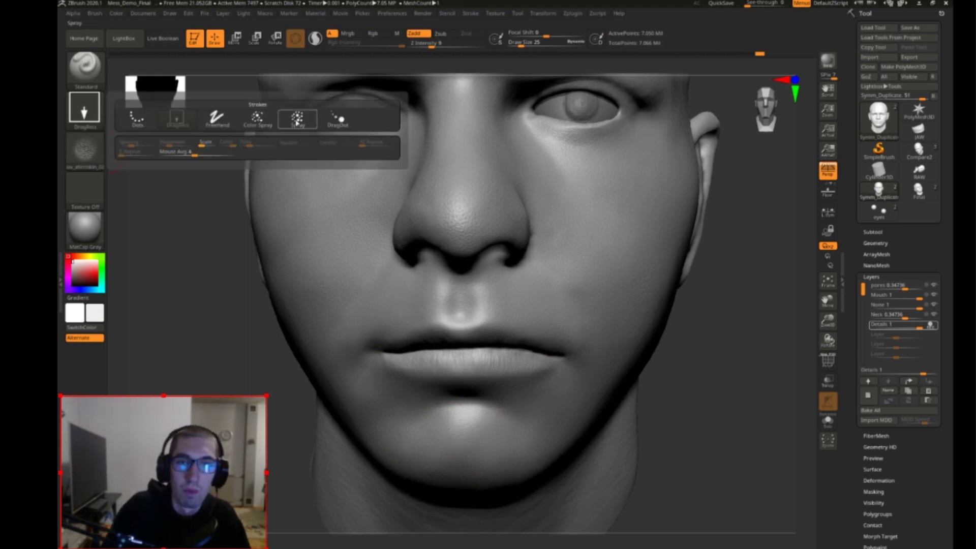
{"action": "left_click", "coordinate": [295, 121]}
{"action": "key", "text": "s"}
{"action": "left_click", "coordinate": [513, 436]}
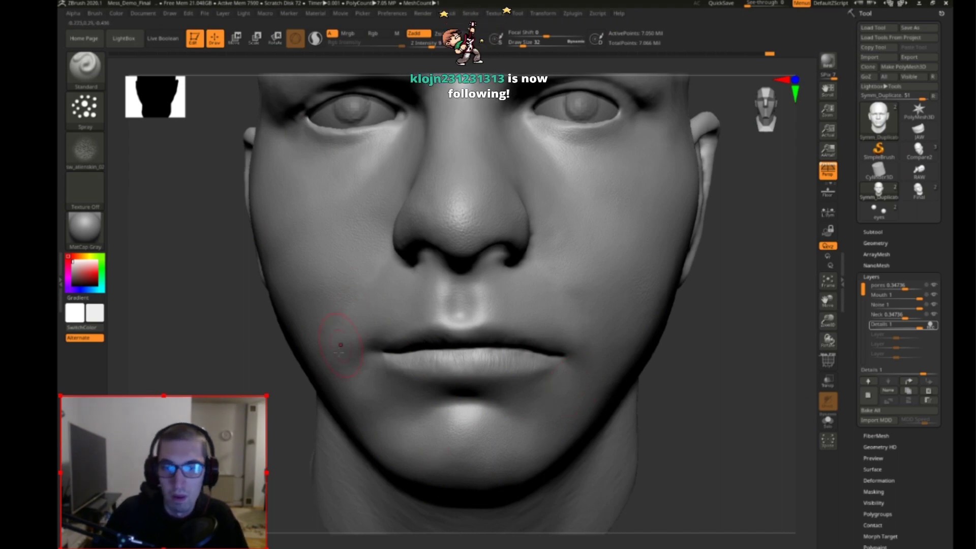
{"action": "right_click_drag", "start_coordinate": [587, 212], "coordinate": [554, 330], "text": "alt"}
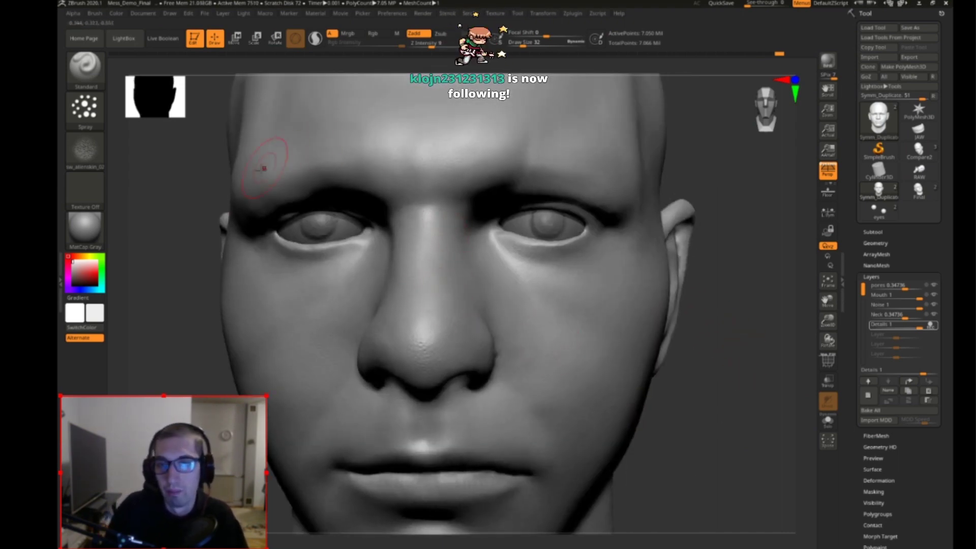
{"action": "left_click_drag", "start_coordinate": [707, 208], "coordinate": [584, 218]}
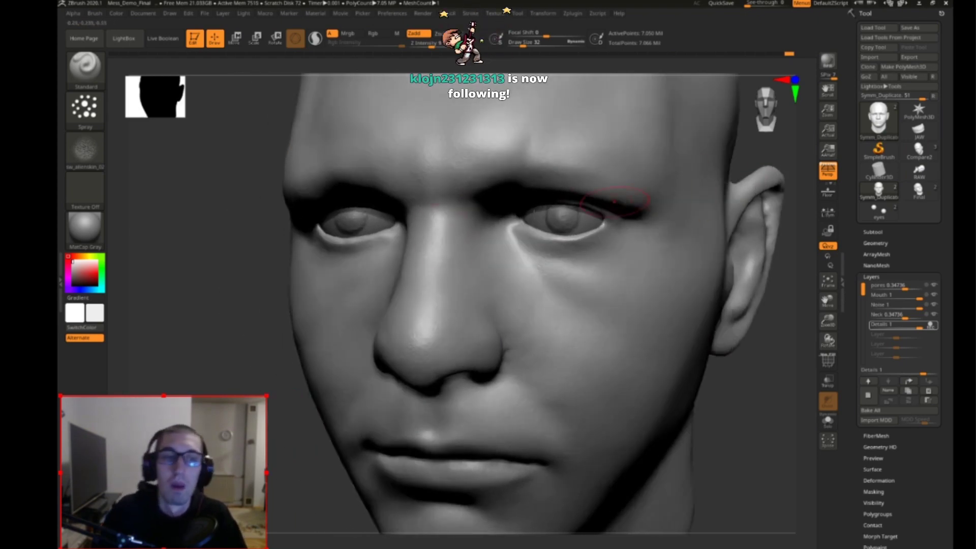
Step: Import the sw_alienskin_03 image as the brush alpha
{"action": "left_click", "coordinate": [85, 149]}
{"action": "left_click", "coordinate": [133, 318]}
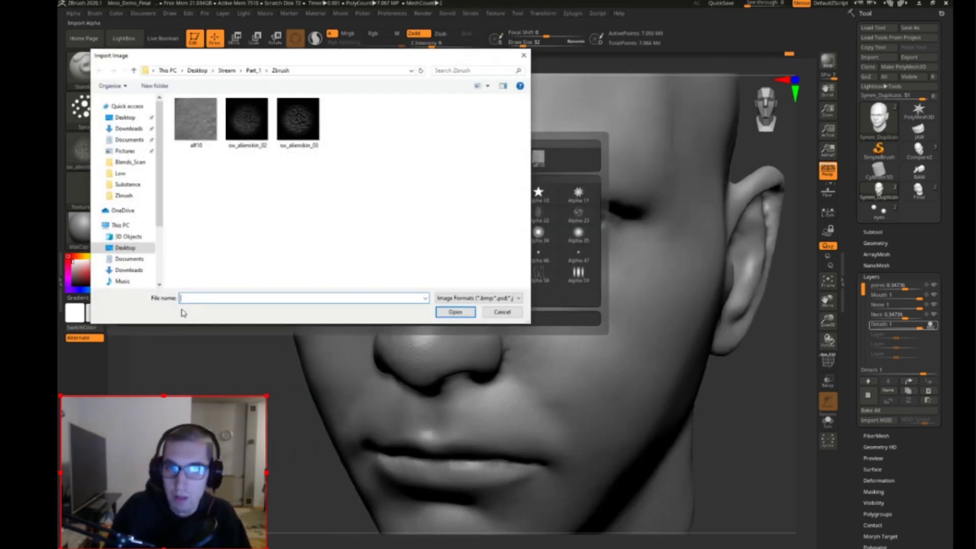
{"action": "left_click", "coordinate": [295, 131]}
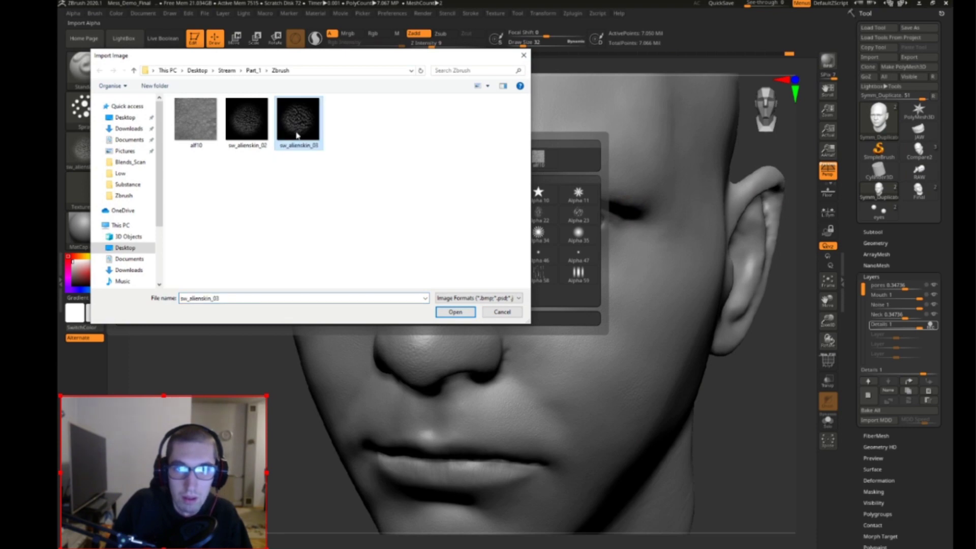
{"action": "double_click", "coordinate": [300, 131]}
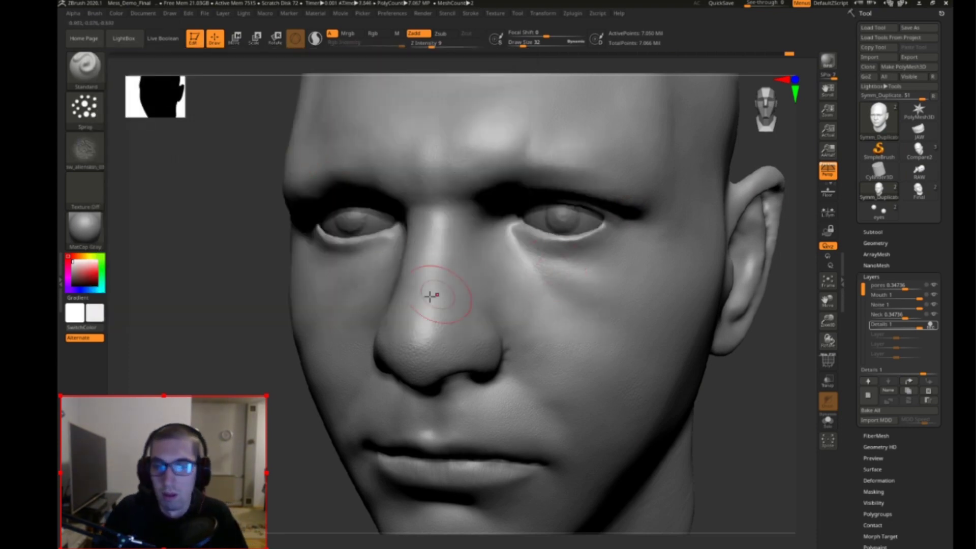
Step: Set the draw size to 15 and spray fine skin texture over the nose, cheeks, upper-lip area and chin
{"action": "key", "text": "shift"}
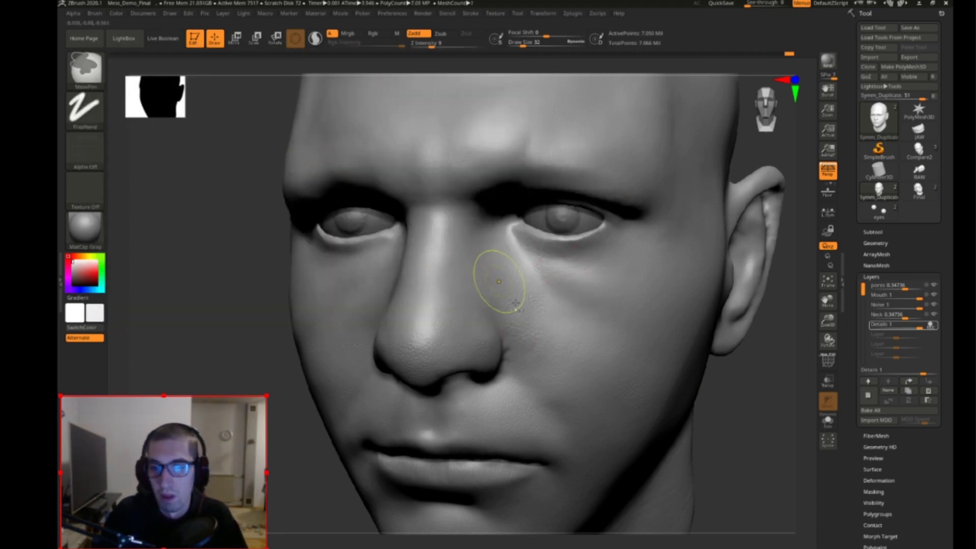
{"action": "key", "text": "s"}
{"action": "left_click_drag", "start_coordinate": [499, 285], "coordinate": [496, 286]}
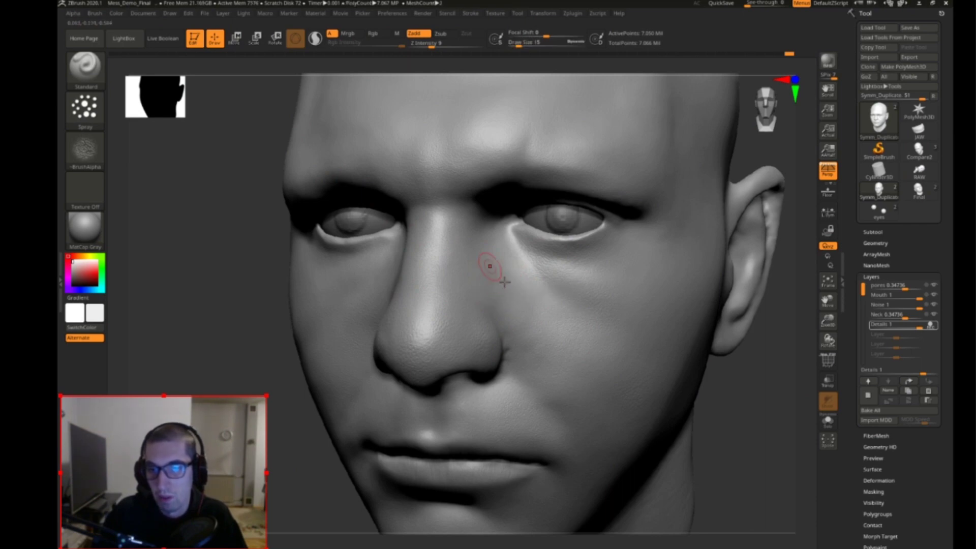
{"action": "left_click_drag", "start_coordinate": [735, 453], "coordinate": [382, 266]}
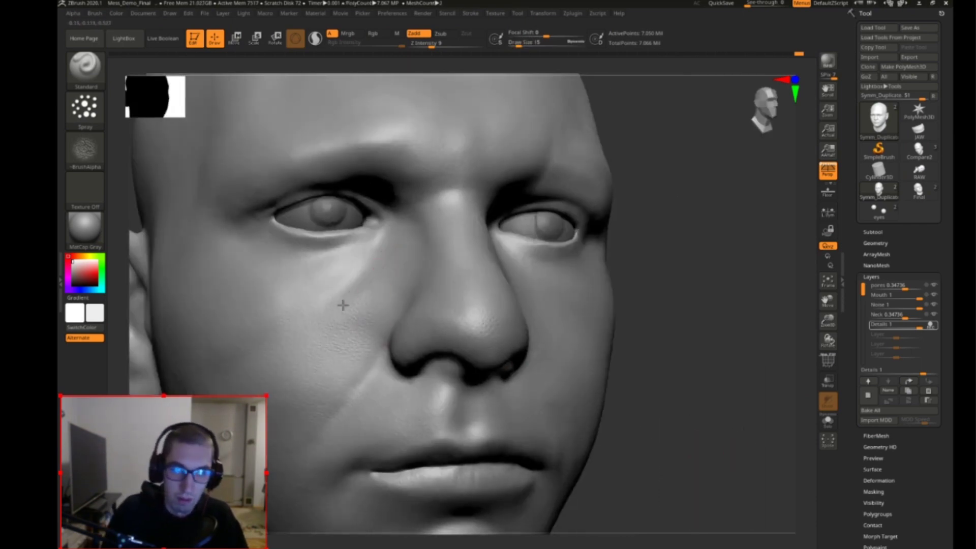
{"action": "mouse_move", "coordinate": [682, 375]}
{"action": "left_mouse_down"}
{"action": "mouse_move", "coordinate": [668, 399]}
{"action": "mouse_move", "coordinate": [445, 307]}
{"action": "left_mouse_up"}
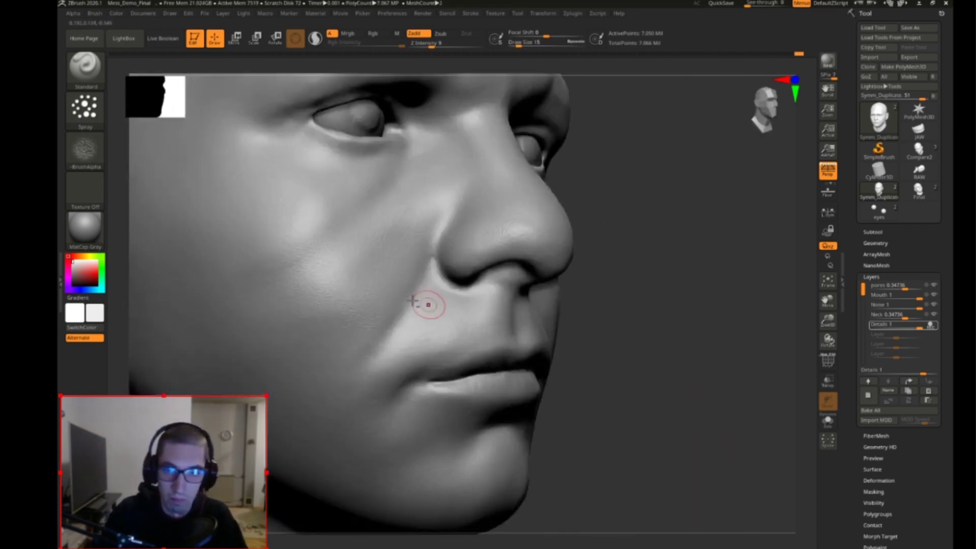
{"action": "left_click_drag", "start_coordinate": [548, 447], "coordinate": [479, 443]}
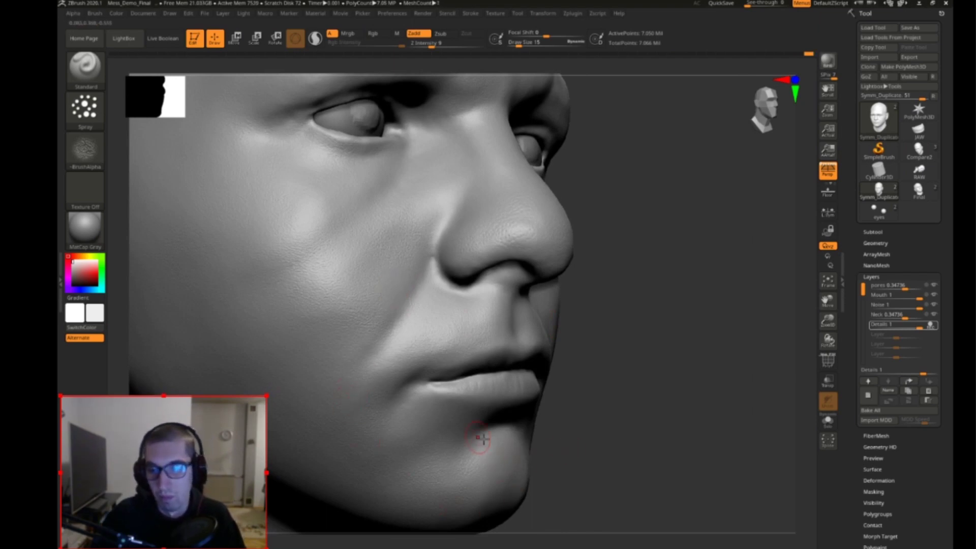
{"action": "mouse_move", "coordinate": [690, 410]}
{"action": "left_mouse_down", "text": "alt"}
{"action": "mouse_move", "coordinate": [712, 415]}
{"action": "mouse_move", "coordinate": [683, 409]}
{"action": "left_mouse_up", "text": "alt"}
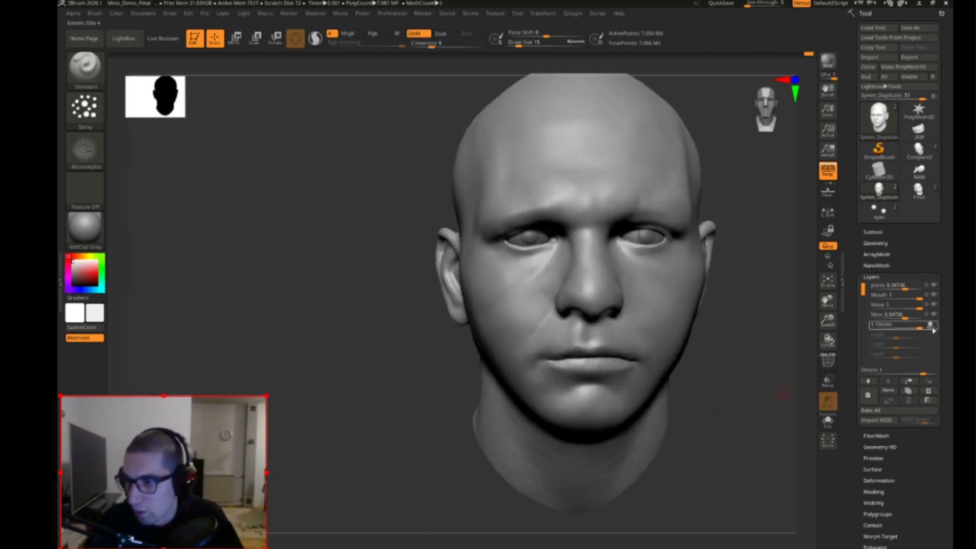
Step: Stop recording on the Details layer and set its intensity to about 0.52
{"action": "left_click_drag", "start_coordinate": [750, 387], "coordinate": [674, 406], "text": "alt"}
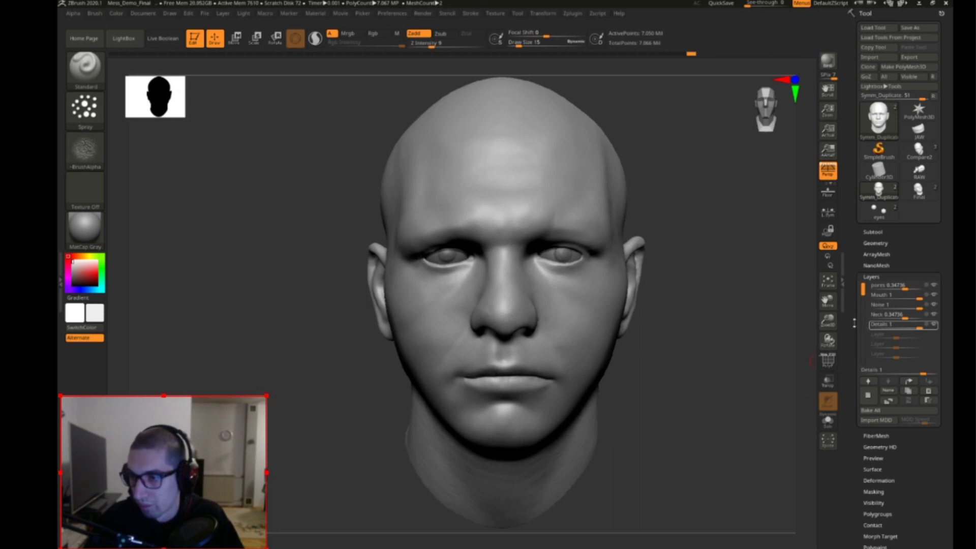
{"action": "left_click_drag", "start_coordinate": [792, 335], "coordinate": [706, 392], "text": "alt"}
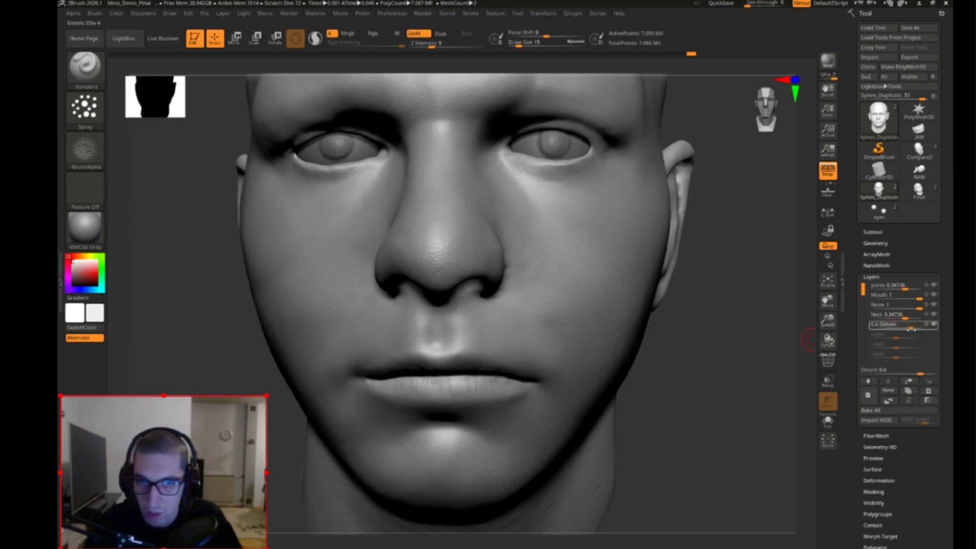
{"action": "left_click_drag", "start_coordinate": [743, 387], "coordinate": [731, 386]}
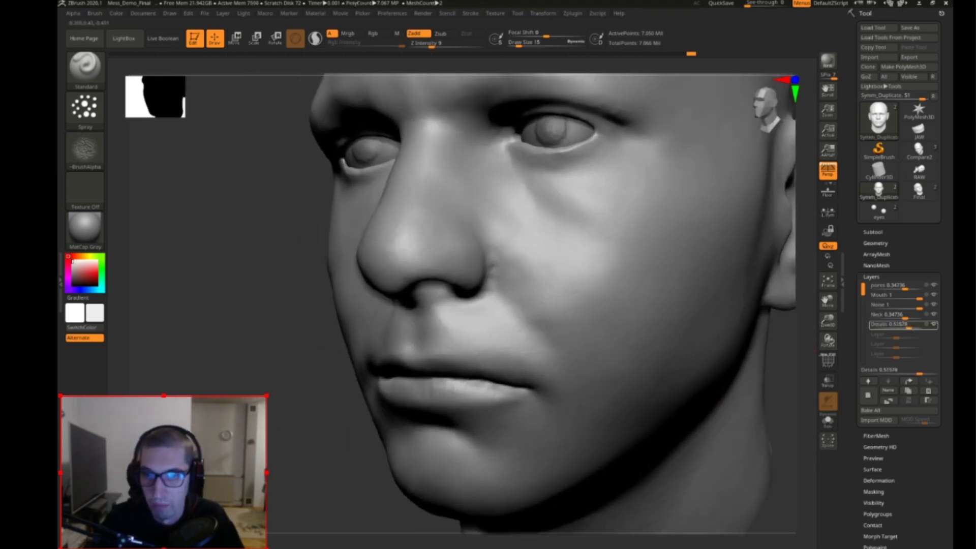
{"action": "left_click_drag", "start_coordinate": [305, 457], "coordinate": [329, 456], "text": "shift"}
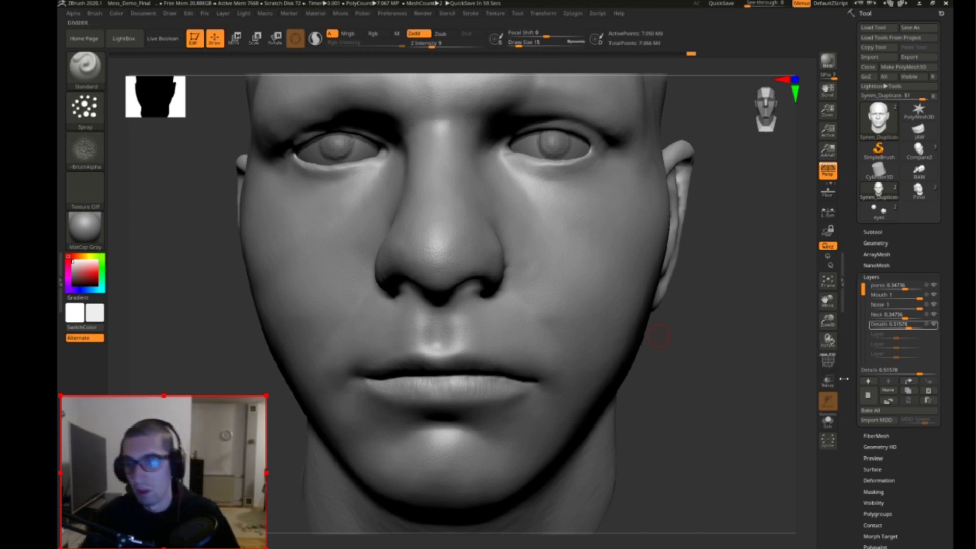
{"action": "left_click_drag", "start_coordinate": [724, 410], "coordinate": [751, 387]}
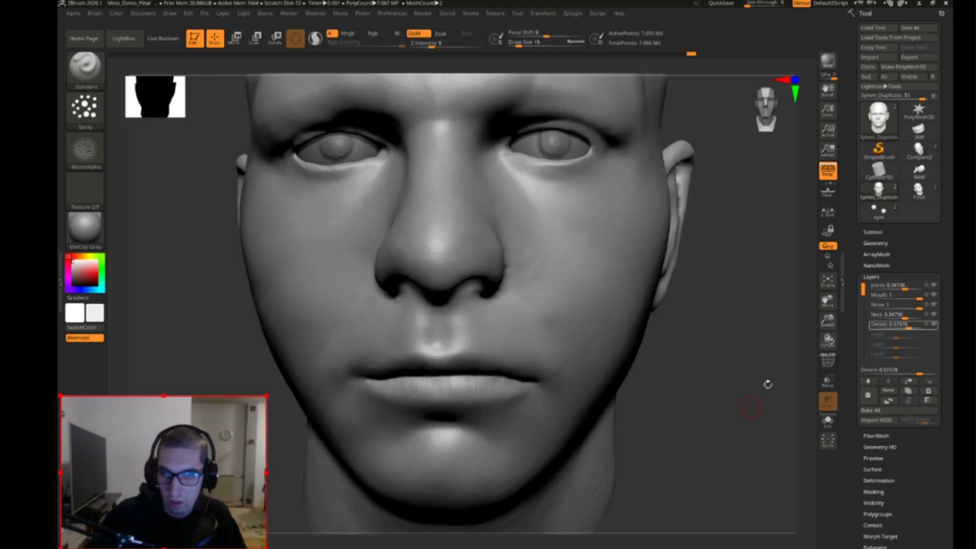
Step: Hide the Details, Neck, Noise, Mouth and pores layers and examine the face's base form
{"action": "left_click", "coordinate": [933, 315]}
{"action": "left_click", "coordinate": [933, 305]}
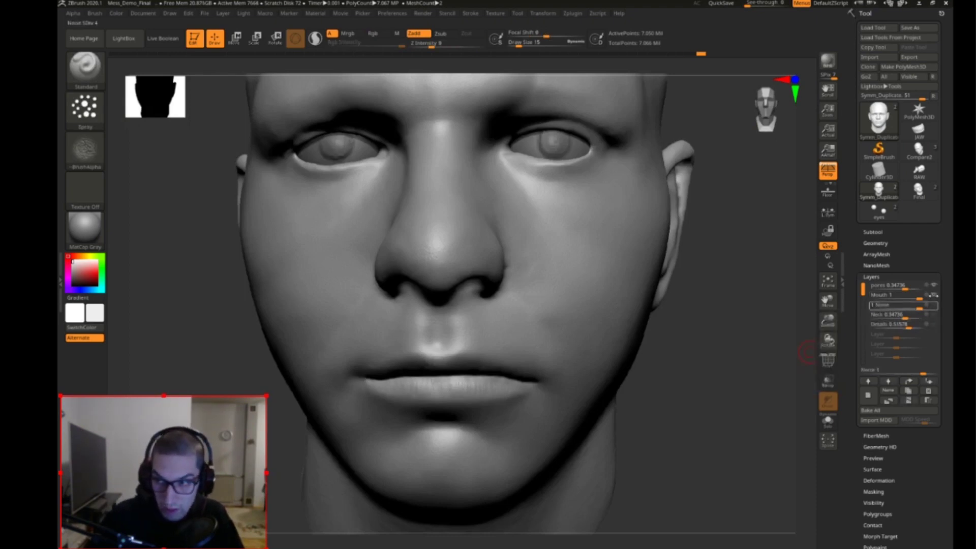
{"action": "left_click", "coordinate": [933, 286]}
{"action": "left_click_drag", "start_coordinate": [775, 353], "coordinate": [705, 393]}
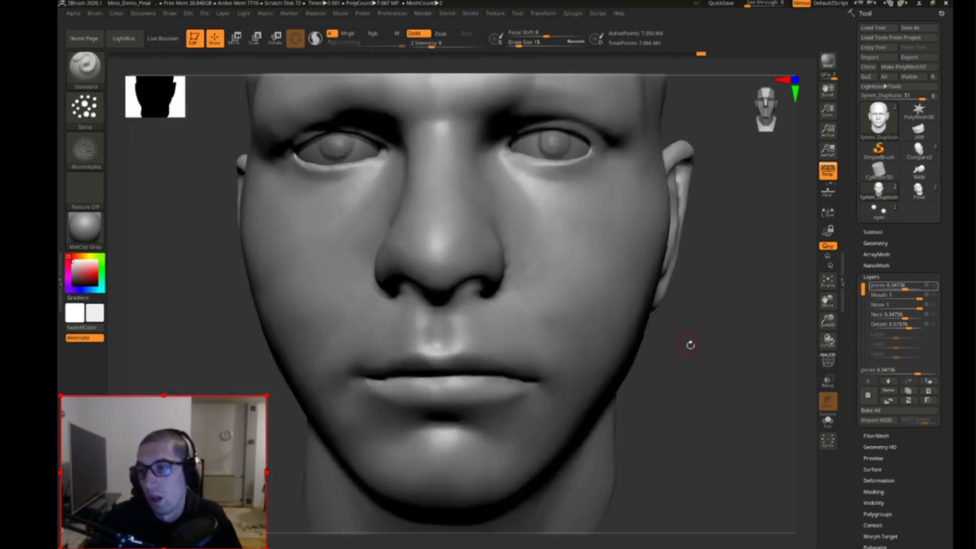
{"action": "left_click_drag", "start_coordinate": [683, 339], "coordinate": [719, 299]}
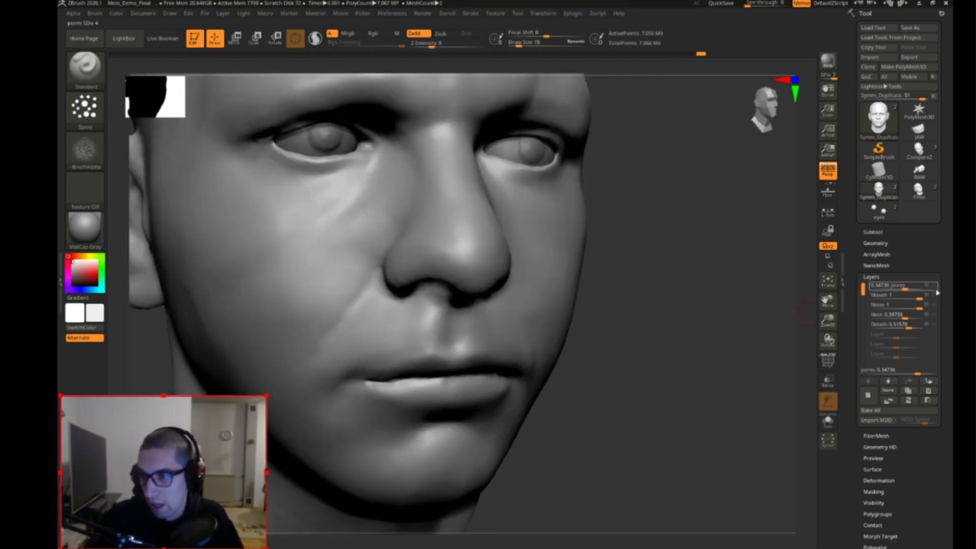
{"action": "left_click_drag", "start_coordinate": [642, 349], "coordinate": [640, 384]}
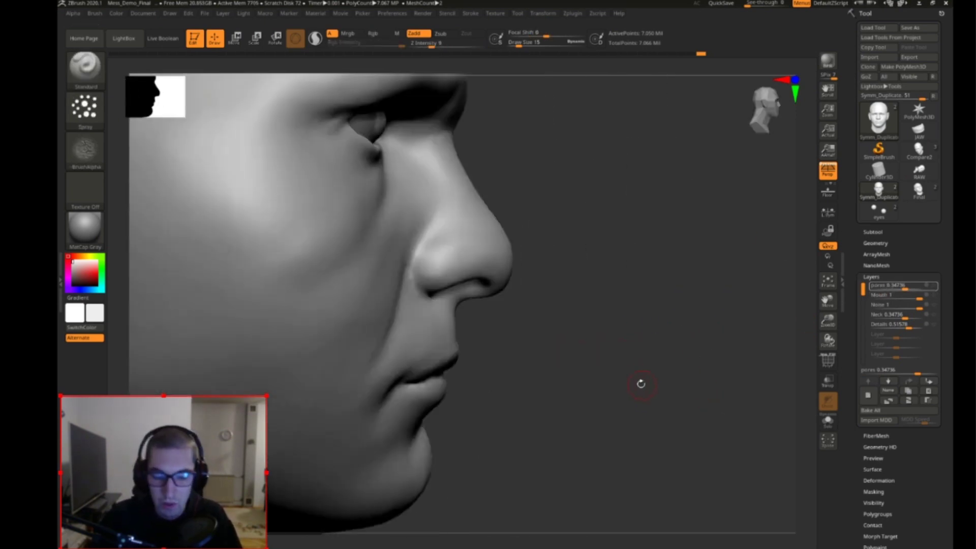
Step: Lower the head to subdivision level 1, frame the whole head in profile and set the draw size to 148
{"action": "left_click", "coordinate": [879, 243]}
{"action": "left_click_drag", "start_coordinate": [892, 262], "coordinate": [860, 262]}
{"action": "mouse_move", "coordinate": [658, 375]}
{"action": "left_mouse_down"}
{"action": "mouse_move", "coordinate": [689, 377]}
{"action": "mouse_move", "coordinate": [640, 380]}
{"action": "left_mouse_up"}
{"action": "key", "text": "f"}
{"action": "key", "text": "s"}
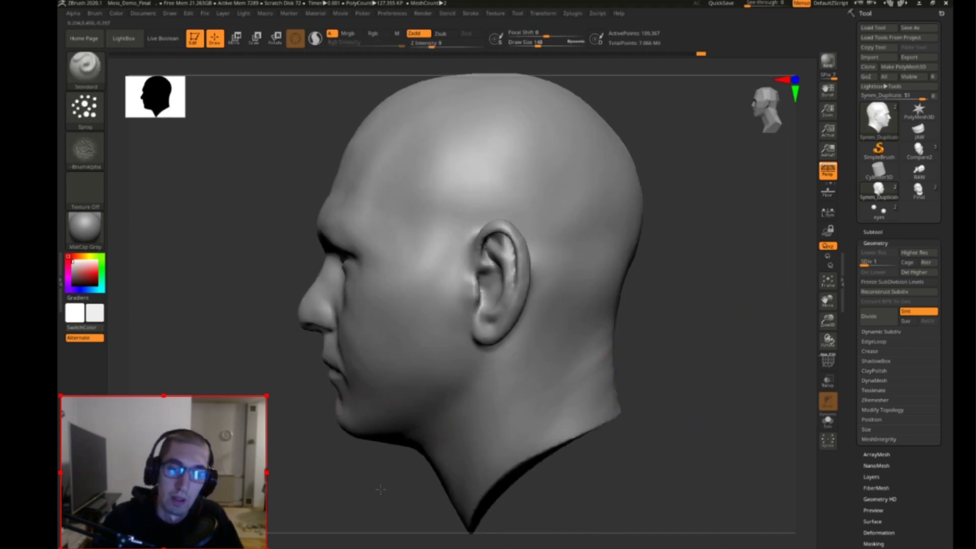
Step: Try pulling the underside of the jaw with the SnakeHook brush, undo it and restore subdivision level 4
{"action": "key", "text": "b"}
{"action": "key", "text": "m"}
{"action": "key", "text": "v"}
{"action": "key", "text": "b"}
{"action": "key", "text": "s"}
{"action": "key", "text": "h"}
{"action": "left_click_drag", "start_coordinate": [380, 432], "coordinate": [382, 472]}
{"action": "key", "text": "ctrl+z"}
{"action": "left_click_drag", "start_coordinate": [335, 505], "coordinate": [455, 445]}
{"action": "mouse_move", "coordinate": [618, 341]}
{"action": "left_mouse_down"}
{"action": "mouse_move", "coordinate": [721, 340]}
{"action": "mouse_move", "coordinate": [704, 292]}
{"action": "left_mouse_up"}
{"action": "key", "text": "s"}
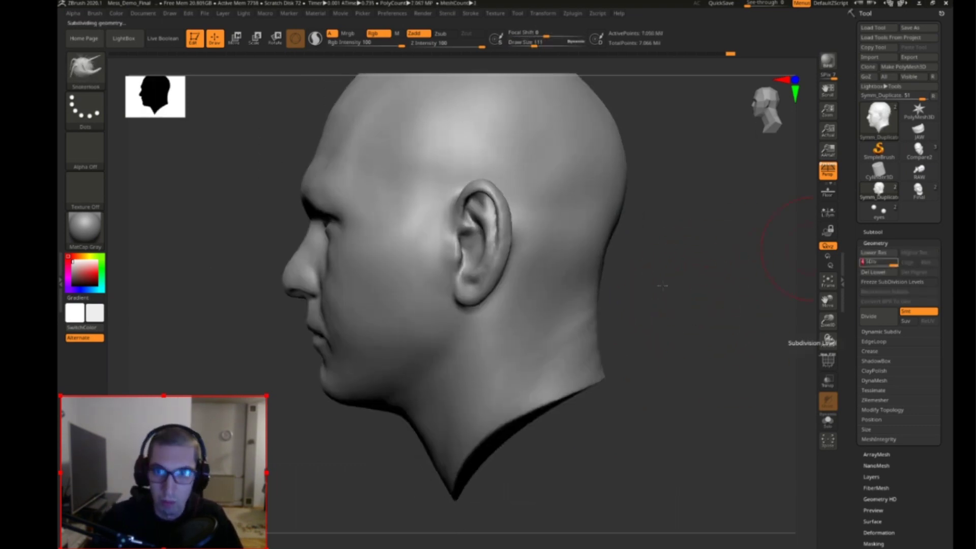
{"action": "left_click_drag", "start_coordinate": [697, 285], "coordinate": [420, 369]}
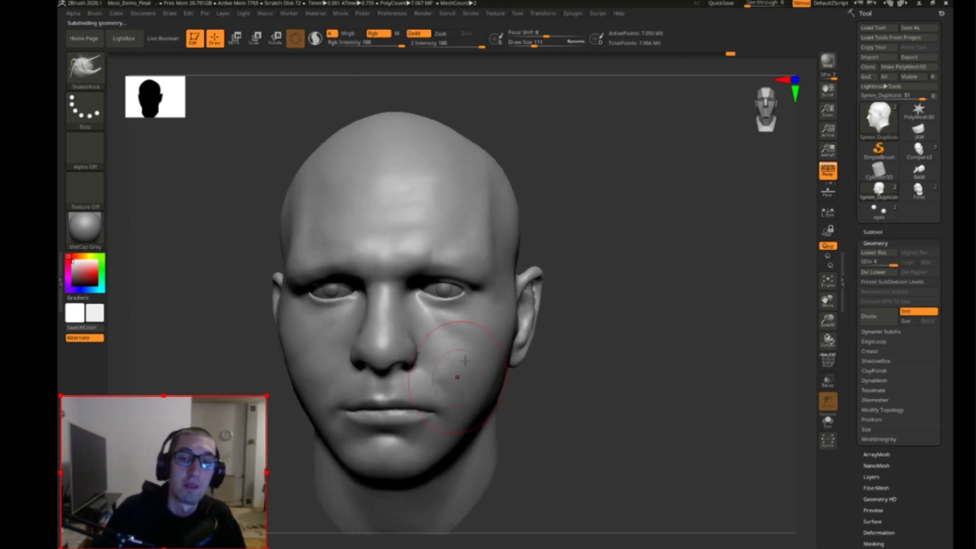
Step: Show the pores, Mouth, Noise, Neck and Details layers again and set the draw size to 59
{"action": "left_click", "coordinate": [878, 243]}
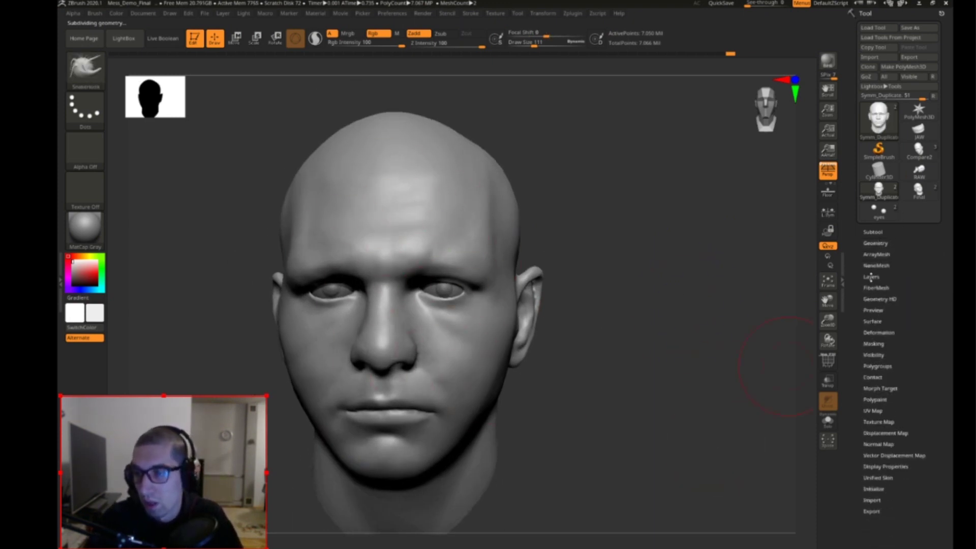
{"action": "left_click", "coordinate": [871, 276]}
{"action": "left_click", "coordinate": [934, 305]}
{"action": "left_click", "coordinate": [933, 325]}
{"action": "left_click_drag", "start_coordinate": [829, 321], "coordinate": [715, 356]}
{"action": "key", "text": "s"}
{"action": "left_click_drag", "start_coordinate": [676, 315], "coordinate": [691, 374], "text": "alt"}
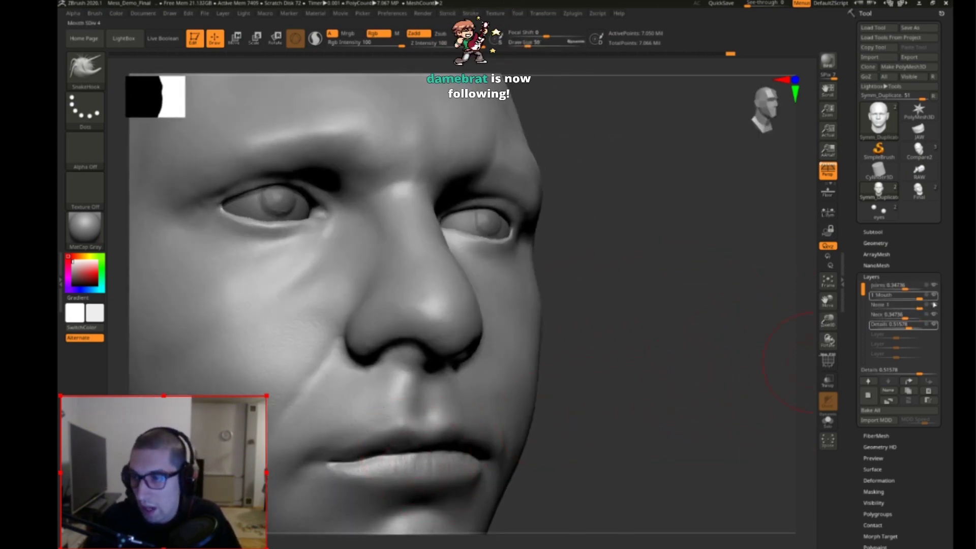
Step: Toggle the detail layers off and on again to compare the face with and without them
{"action": "left_click", "coordinate": [934, 325]}
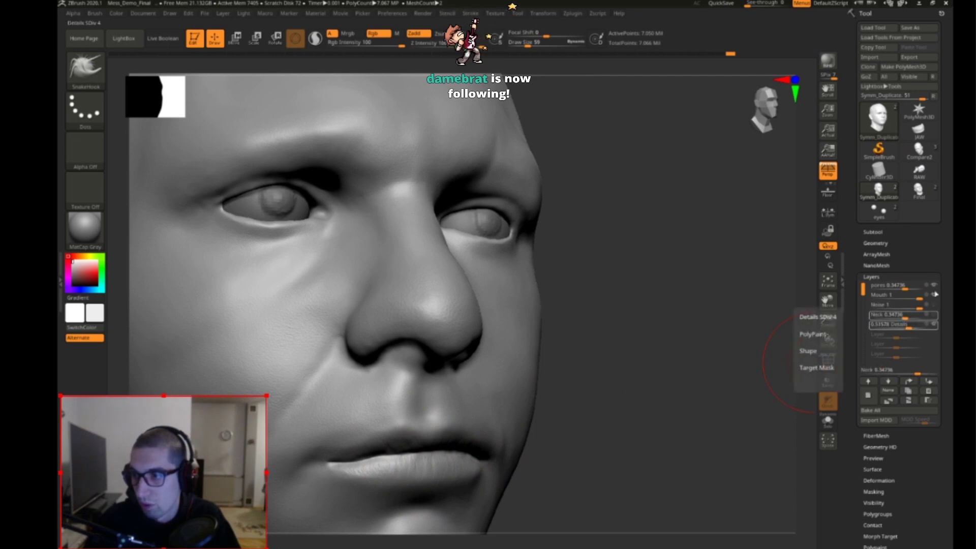
{"action": "left_click", "coordinate": [929, 287]}
{"action": "left_click", "coordinate": [930, 295]}
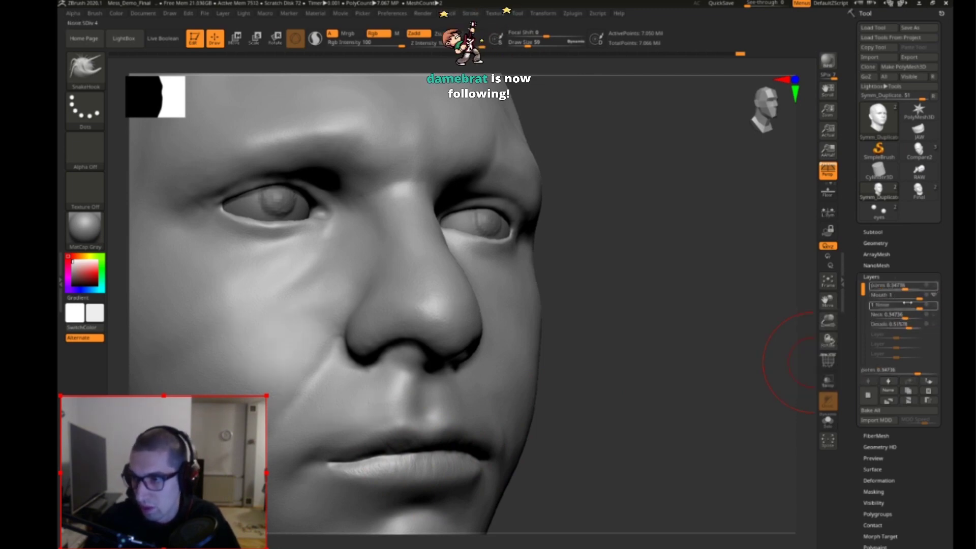
{"action": "mouse_move", "coordinate": [631, 407]}
{"action": "left_mouse_down"}
{"action": "mouse_move", "coordinate": [590, 353]}
{"action": "mouse_move", "coordinate": [586, 376]}
{"action": "left_mouse_up"}
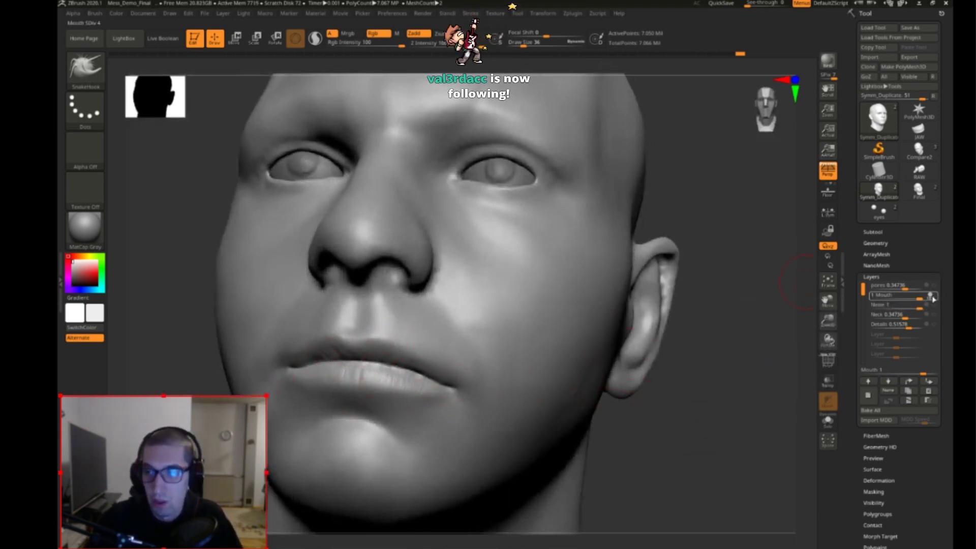
{"action": "left_click", "coordinate": [930, 305]}
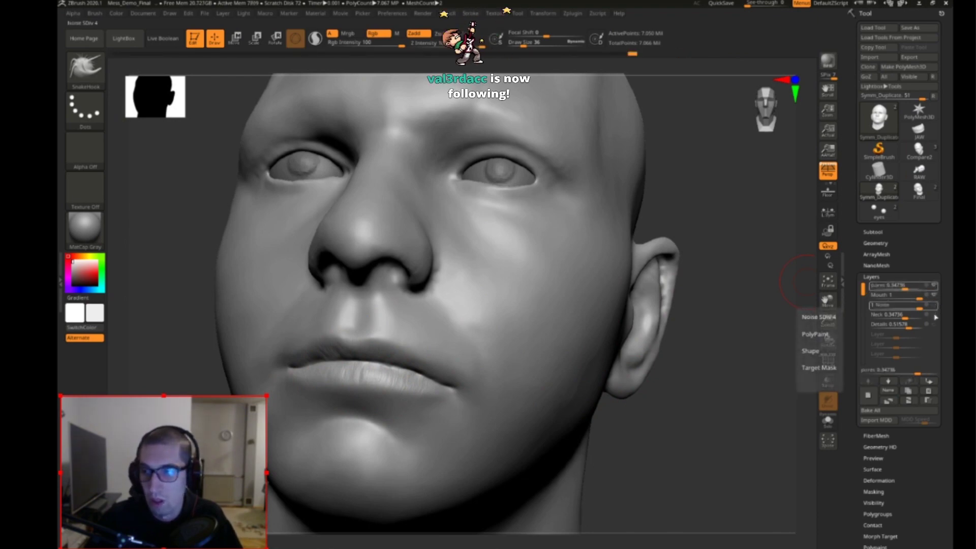
{"action": "left_click", "coordinate": [933, 325]}
Step: Create a new layer and name it wrinkles
{"action": "left_click_drag", "start_coordinate": [630, 405], "coordinate": [714, 359]}
{"action": "left_click", "coordinate": [868, 395]}
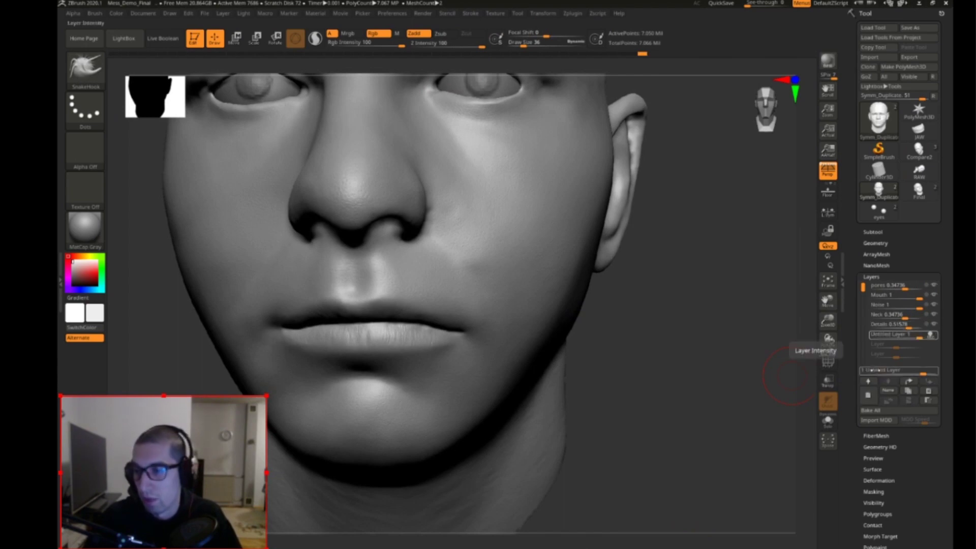
{"action": "left_click", "coordinate": [887, 391]}
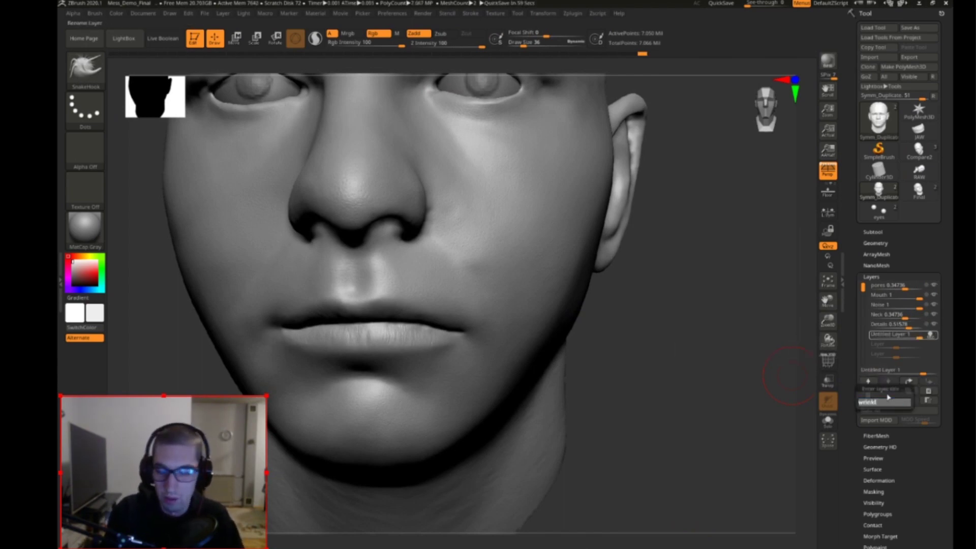
{"action": "type", "text": "wrinkles"}
{"action": "key", "text": "Return"}
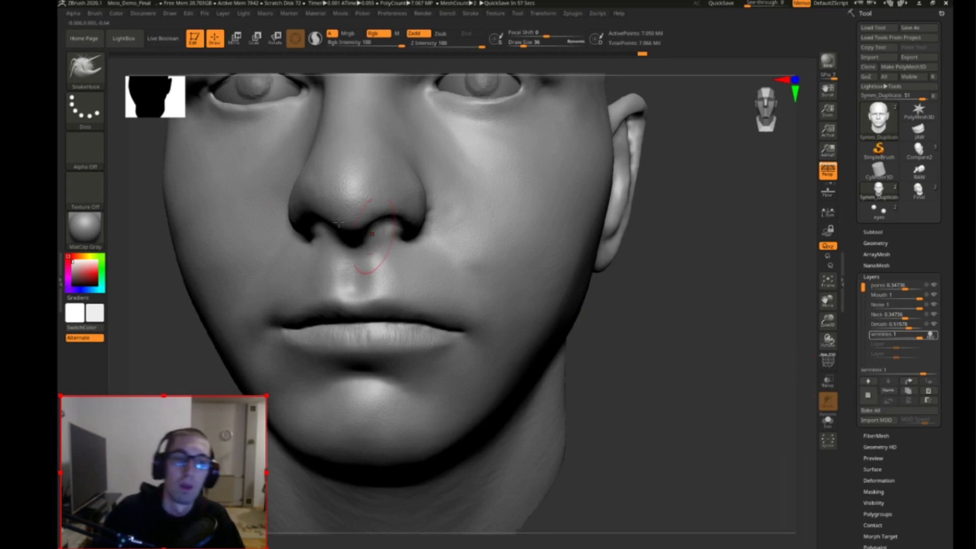
Step: Switch to the Standard brush and choose the wrinkle pattern Alpha 58 as its alpha
{"action": "key", "text": "b"}
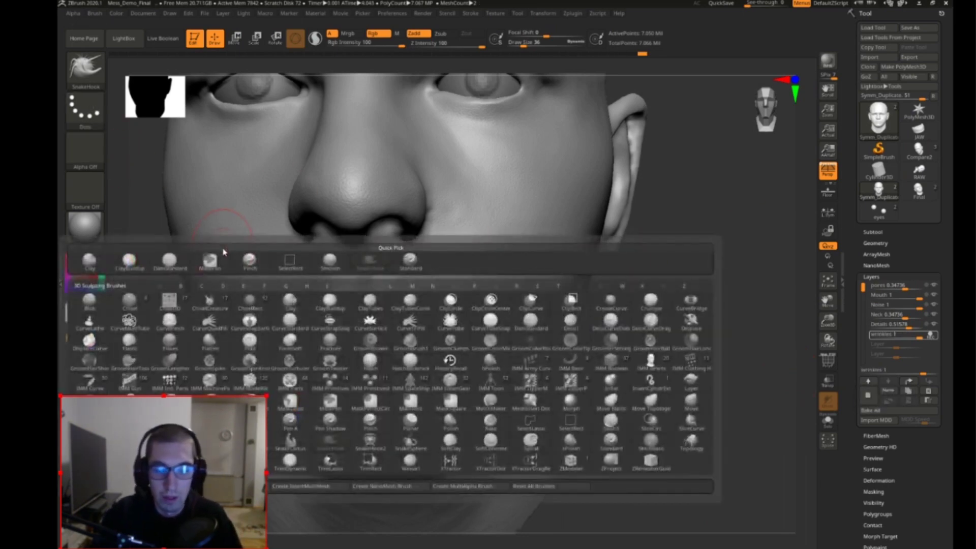
{"action": "key", "text": "s"}
{"action": "key", "text": "t"}
{"action": "left_click", "coordinate": [92, 146]}
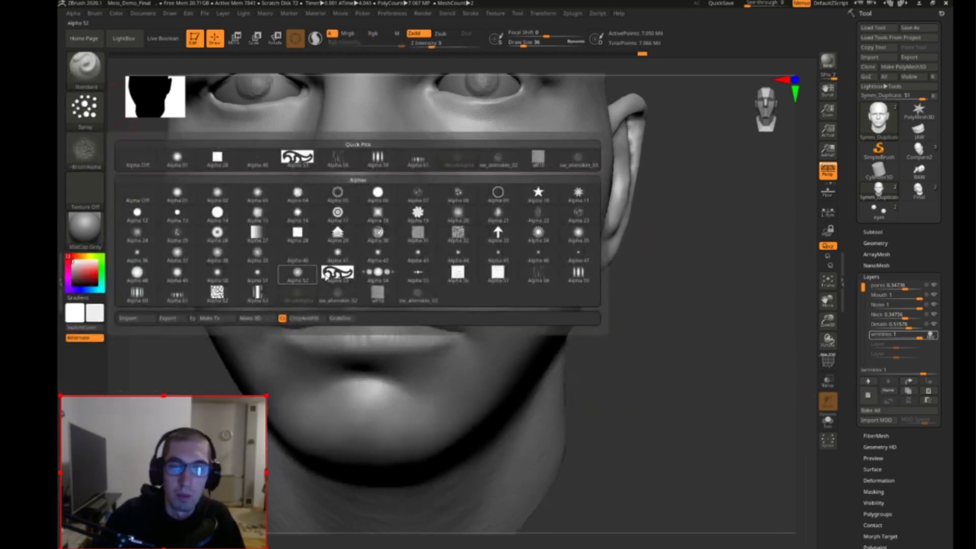
{"action": "left_click", "coordinate": [536, 274]}
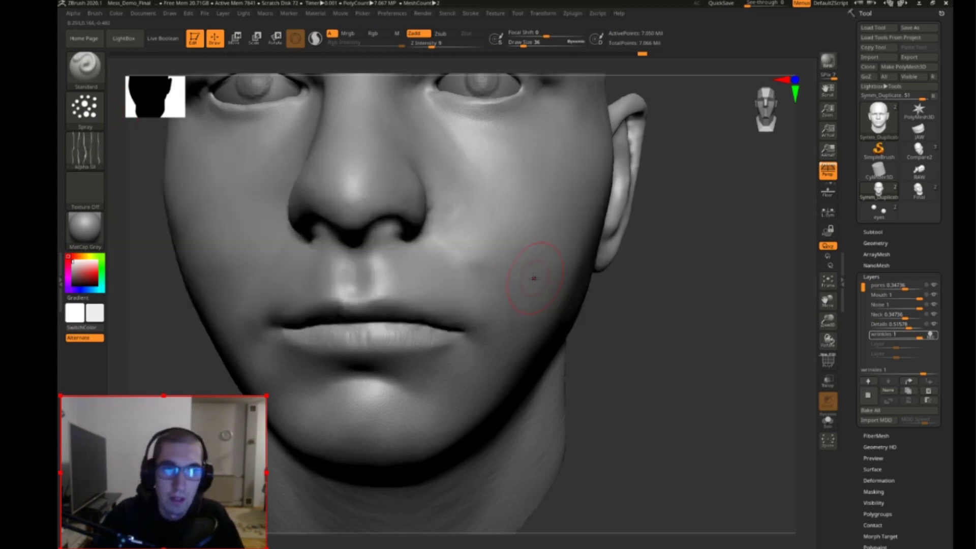
{"action": "key", "text": "shift"}
{"action": "left_click_drag", "start_coordinate": [631, 404], "coordinate": [673, 361]}
{"action": "mouse_move", "coordinate": [703, 419]}
{"action": "left_mouse_down"}
{"action": "mouse_move", "coordinate": [675, 410]}
{"action": "mouse_move", "coordinate": [671, 430]}
{"action": "mouse_move", "coordinate": [653, 434]}
{"action": "mouse_move", "coordinate": [667, 418]}
{"action": "mouse_move", "coordinate": [653, 440]}
{"action": "left_mouse_up"}
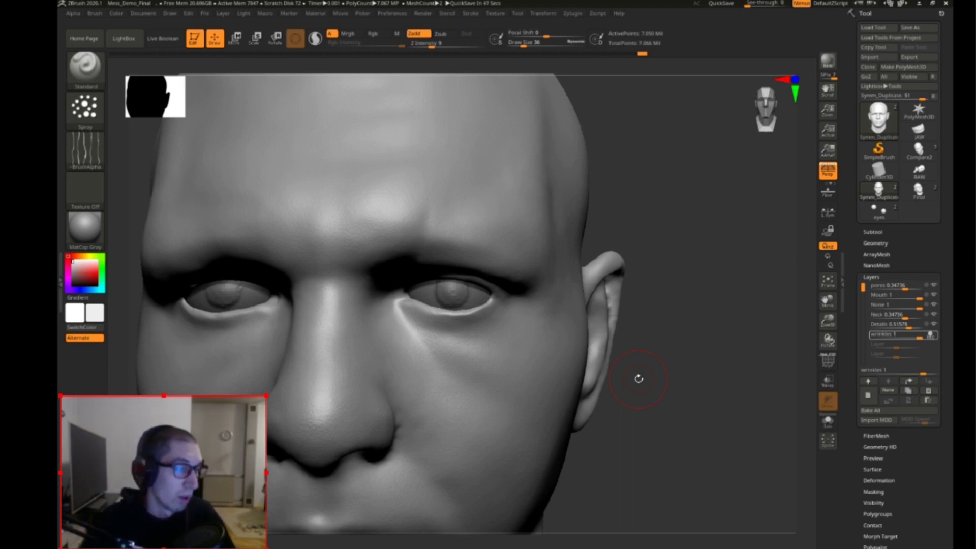
Step: Open the Morph Target settings of the head
{"action": "left_click_drag", "start_coordinate": [638, 378], "coordinate": [667, 431]}
{"action": "left_click", "coordinate": [904, 470]}
{"action": "left_click", "coordinate": [904, 469]}
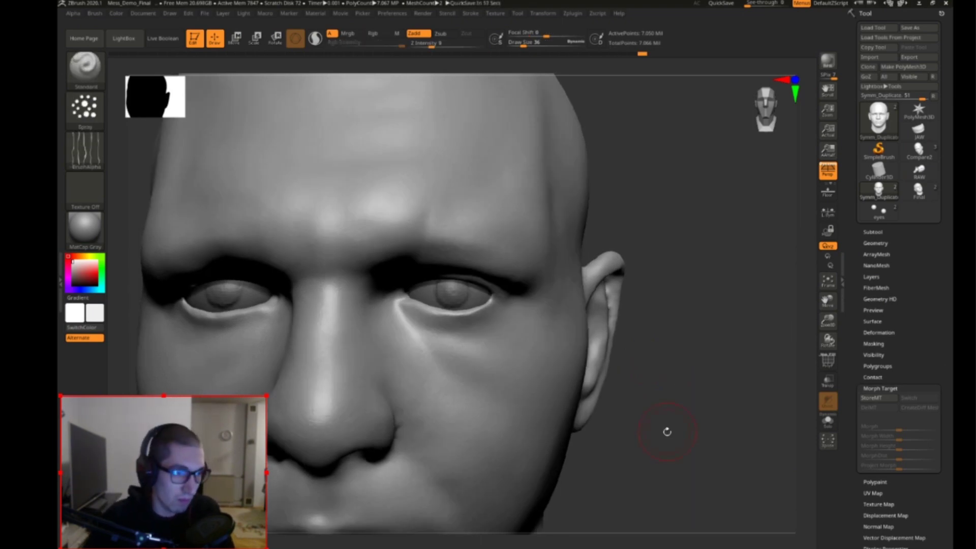
Step: Show the whole head and save the project as Mess_Demo_Final
{"action": "mouse_move", "coordinate": [703, 329]}
{"action": "left_mouse_down"}
{"action": "mouse_move", "coordinate": [702, 305]}
{"action": "mouse_move", "coordinate": [730, 261]}
{"action": "mouse_move", "coordinate": [718, 330]}
{"action": "mouse_move", "coordinate": [708, 330]}
{"action": "mouse_move", "coordinate": [697, 283]}
{"action": "mouse_move", "coordinate": [687, 333]}
{"action": "left_mouse_up"}
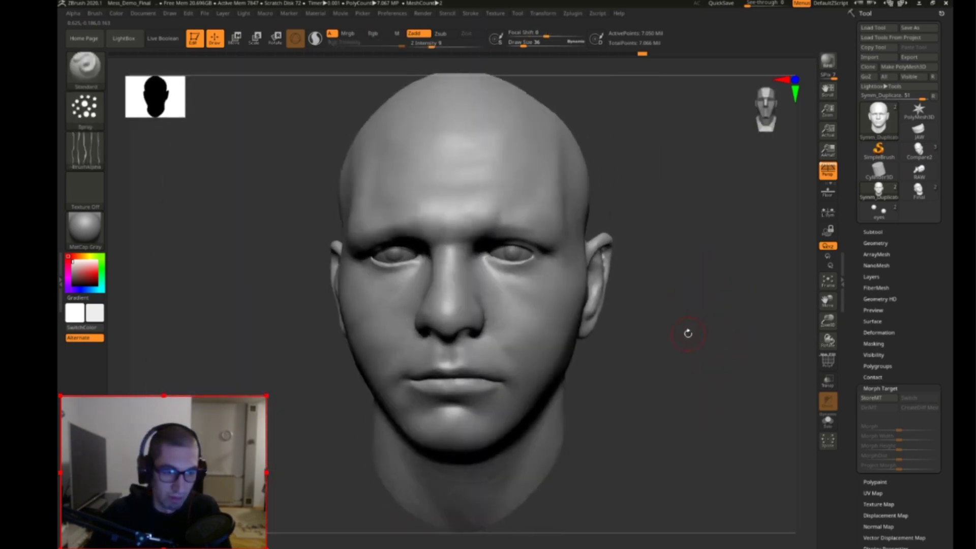
{"action": "key", "text": "ctrl"}
{"action": "key", "text": "ctrl+s"}
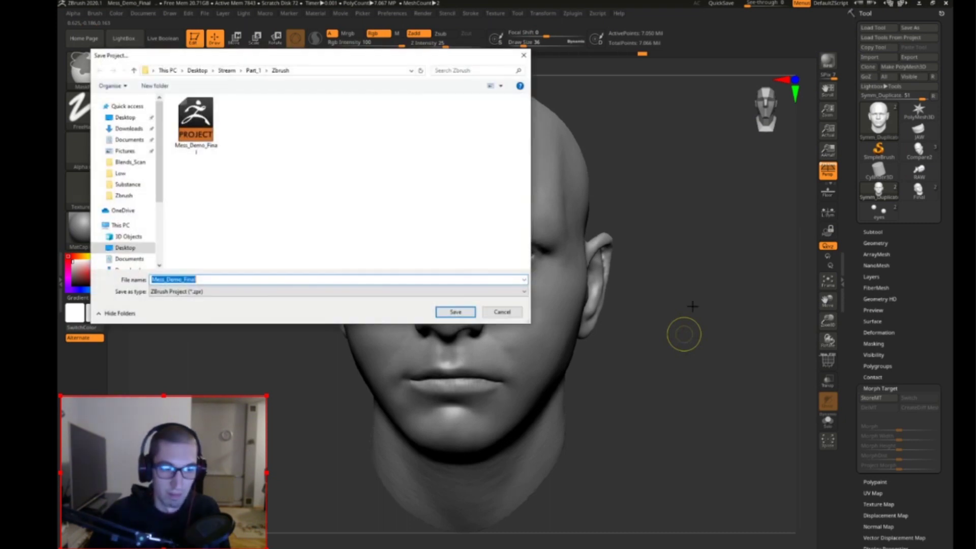
{"action": "left_click", "coordinate": [125, 117]}
{"action": "left_click", "coordinate": [456, 312]}
{"action": "left_click", "coordinate": [531, 275]}
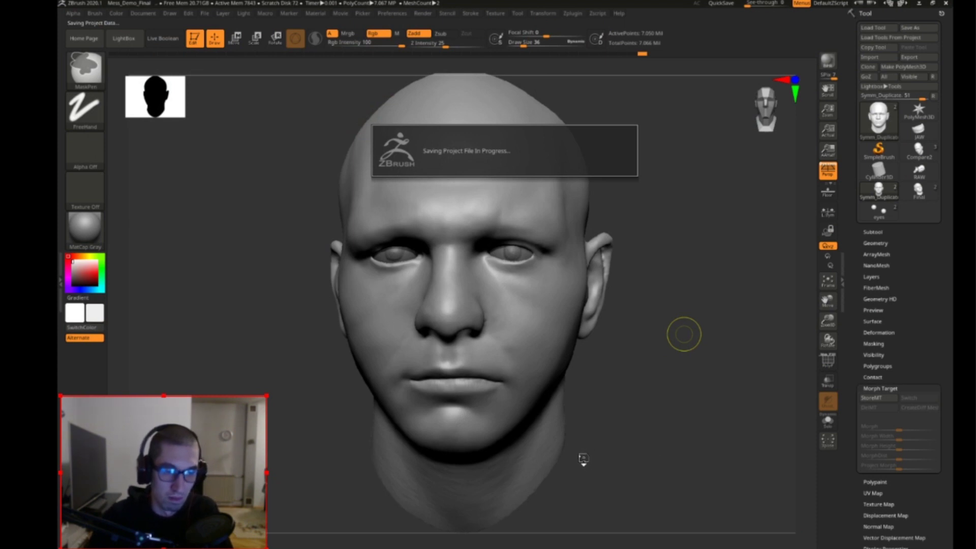
Step: Set the brush to draw size 34 and Z Intensity 9, and spray wrinkle texture beside the nostril and down the smile fold
{"action": "mouse_move", "coordinate": [652, 416]}
{"action": "left_mouse_down"}
{"action": "mouse_move", "coordinate": [651, 393]}
{"action": "mouse_move", "coordinate": [630, 450]}
{"action": "left_mouse_up"}
{"action": "mouse_move", "coordinate": [630, 450]}
{"action": "left_mouse_down"}
{"action": "mouse_move", "coordinate": [632, 422]}
{"action": "mouse_move", "coordinate": [660, 424]}
{"action": "mouse_move", "coordinate": [670, 402]}
{"action": "mouse_move", "coordinate": [662, 428]}
{"action": "mouse_move", "coordinate": [668, 399]}
{"action": "left_mouse_up"}
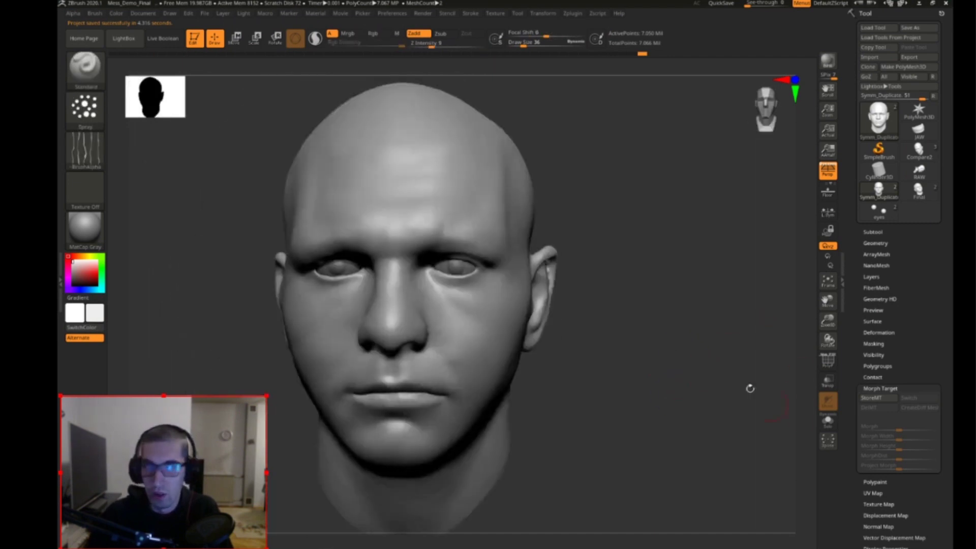
{"action": "left_click_drag", "start_coordinate": [555, 368], "coordinate": [558, 369]}
{"action": "key", "text": "s"}
{"action": "left_click", "coordinate": [560, 370]}
{"action": "left_click_drag", "start_coordinate": [827, 320], "coordinate": [817, 356]}
{"action": "left_click_drag", "start_coordinate": [785, 378], "coordinate": [670, 369]}
{"action": "key", "text": "s"}
{"action": "left_click", "coordinate": [377, 268]}
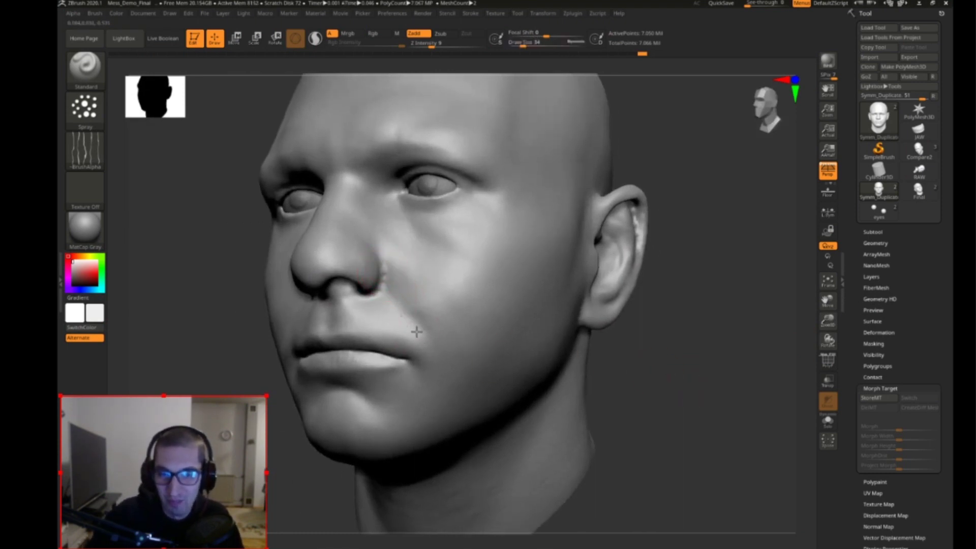
{"action": "left_click_drag", "start_coordinate": [383, 287], "coordinate": [414, 329]}
{"action": "mouse_move", "coordinate": [413, 326]}
{"action": "left_mouse_down", "text": "shift"}
{"action": "mouse_move", "coordinate": [401, 295]}
{"action": "mouse_move", "coordinate": [433, 344]}
{"action": "left_mouse_up", "text": "shift"}
Step: Reduce the draw size to 21 and spray fine wrinkles around the eyes, nose and corners of the mouth
{"action": "key", "text": "s"}
{"action": "left_click", "coordinate": [392, 286]}
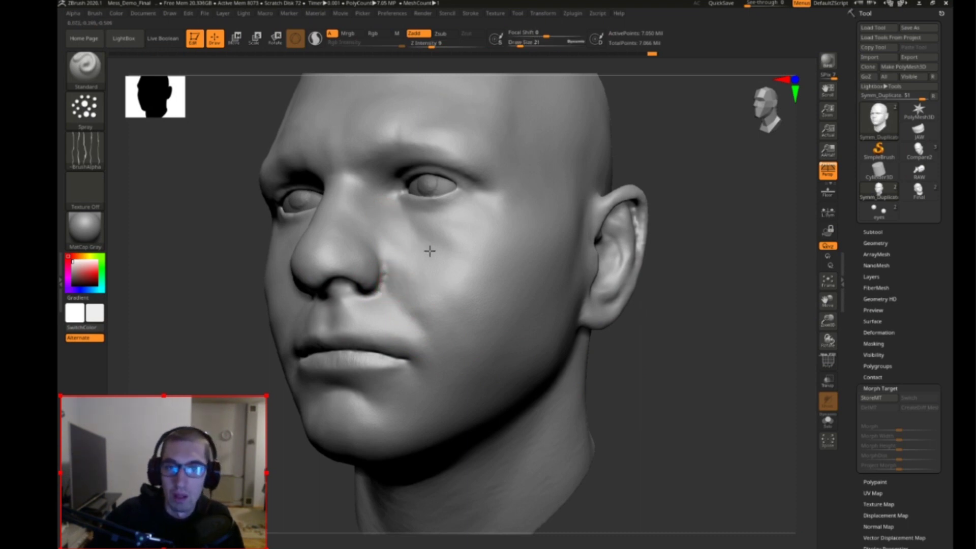
{"action": "left_click_drag", "start_coordinate": [405, 212], "coordinate": [457, 204]}
{"action": "left_click_drag", "start_coordinate": [661, 185], "coordinate": [711, 178]}
{"action": "mouse_move", "coordinate": [639, 164]}
{"action": "left_mouse_down"}
{"action": "mouse_move", "coordinate": [600, 167]}
{"action": "mouse_move", "coordinate": [642, 220]}
{"action": "mouse_move", "coordinate": [604, 131]}
{"action": "left_mouse_up"}
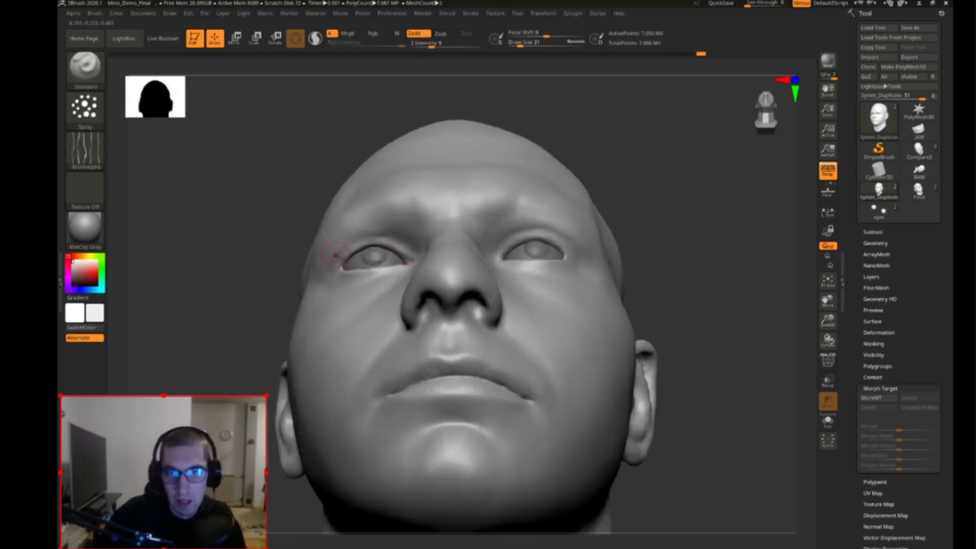
{"action": "left_click_drag", "start_coordinate": [216, 268], "coordinate": [295, 277]}
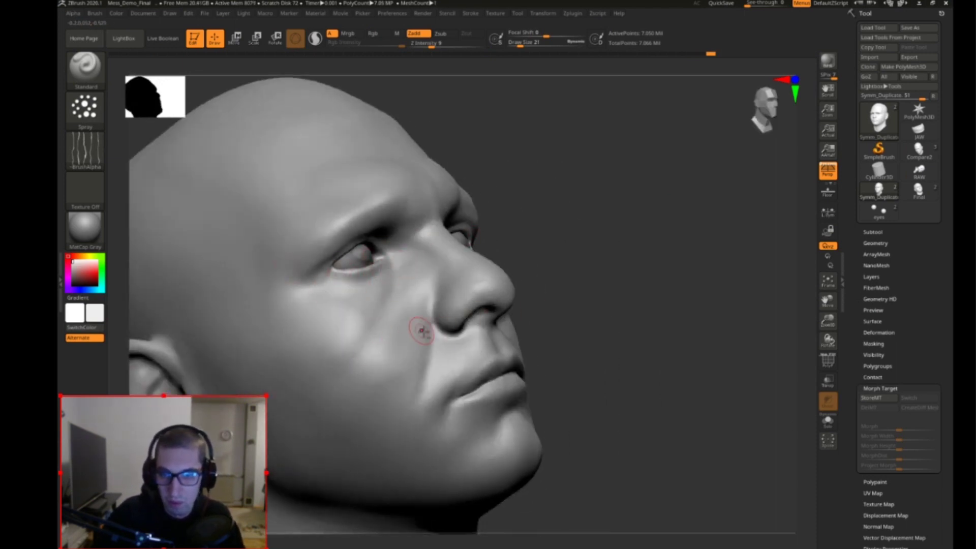
{"action": "mouse_move", "coordinate": [668, 235]}
{"action": "left_mouse_down", "text": "shift"}
{"action": "mouse_move", "coordinate": [668, 375]}
{"action": "mouse_move", "coordinate": [327, 394]}
{"action": "mouse_move", "coordinate": [610, 338]}
{"action": "mouse_move", "coordinate": [635, 307]}
{"action": "mouse_move", "coordinate": [500, 337]}
{"action": "left_mouse_up", "text": "shift"}
{"action": "left_click_drag", "start_coordinate": [660, 333], "coordinate": [536, 411]}
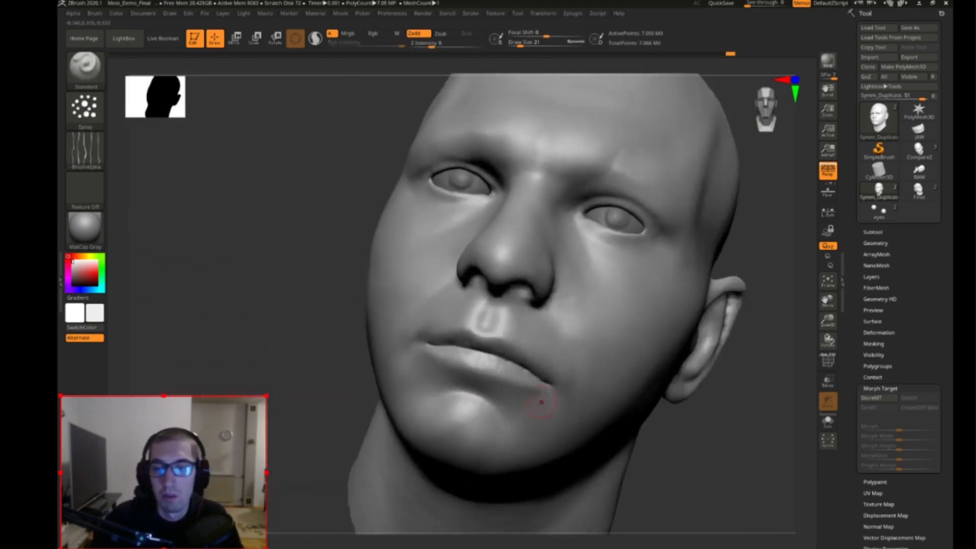
{"action": "mouse_move", "coordinate": [695, 450]}
{"action": "left_mouse_down"}
{"action": "mouse_move", "coordinate": [518, 332]}
{"action": "mouse_move", "coordinate": [442, 313]}
{"action": "left_mouse_up"}
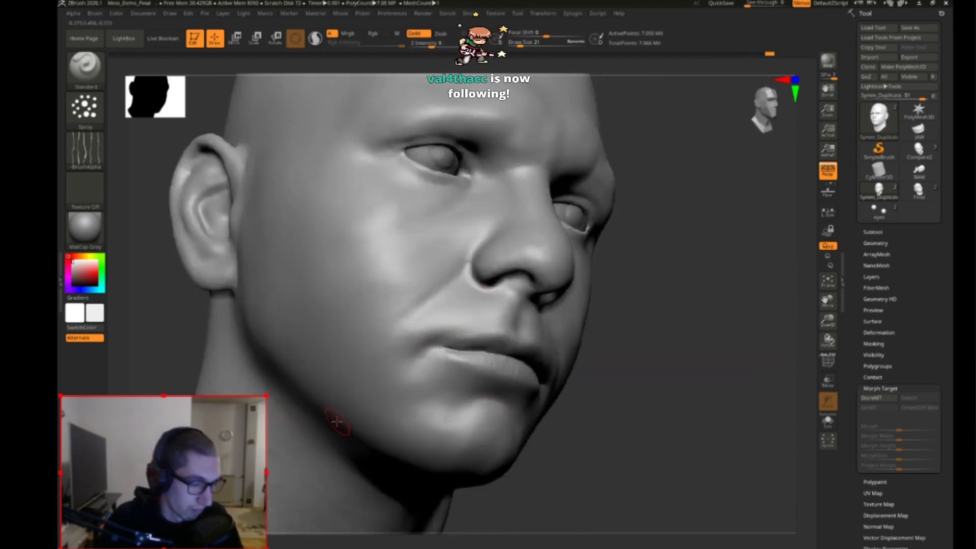
Step: Set the draw size to 27 and spray wrinkle texture around the eyes and brows
{"action": "left_click_drag", "start_coordinate": [649, 407], "coordinate": [659, 349]}
{"action": "key", "text": "s"}
{"action": "mouse_move", "coordinate": [663, 229]}
{"action": "left_mouse_down"}
{"action": "mouse_move", "coordinate": [671, 283]}
{"action": "mouse_move", "coordinate": [522, 261]}
{"action": "left_mouse_up"}
{"action": "key", "text": "s"}
{"action": "left_click", "coordinate": [306, 253]}
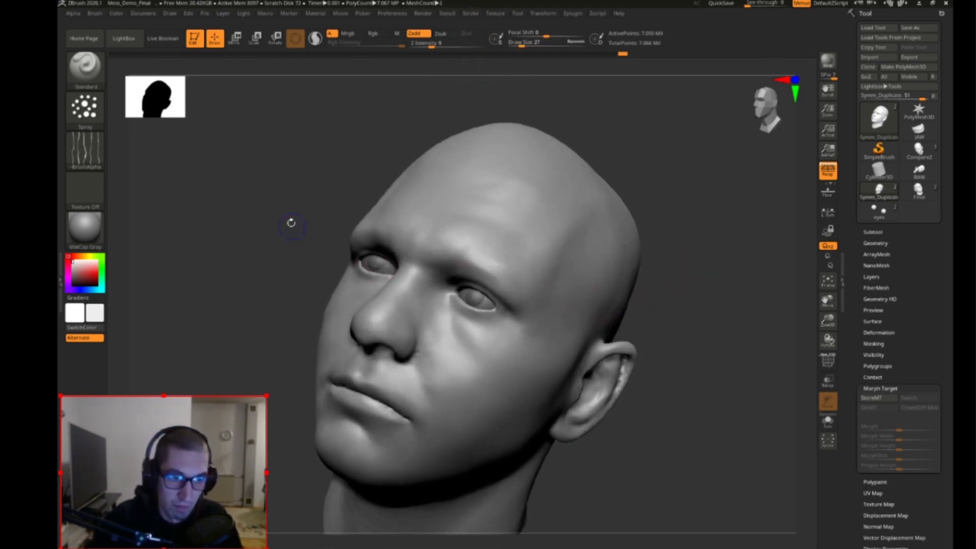
{"action": "left_click_drag", "start_coordinate": [293, 225], "coordinate": [363, 259], "text": "shift"}
{"action": "mouse_move", "coordinate": [635, 285]}
{"action": "left_mouse_down"}
{"action": "mouse_move", "coordinate": [634, 333]}
{"action": "mouse_move", "coordinate": [678, 263]}
{"action": "mouse_move", "coordinate": [523, 318]}
{"action": "left_mouse_up"}
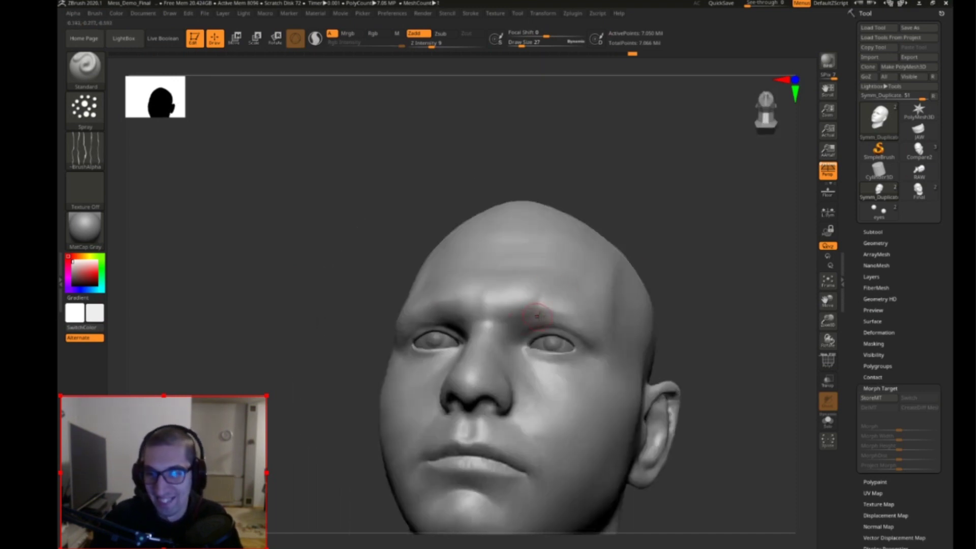
{"action": "left_click_drag", "start_coordinate": [691, 295], "coordinate": [657, 295], "text": "shift"}
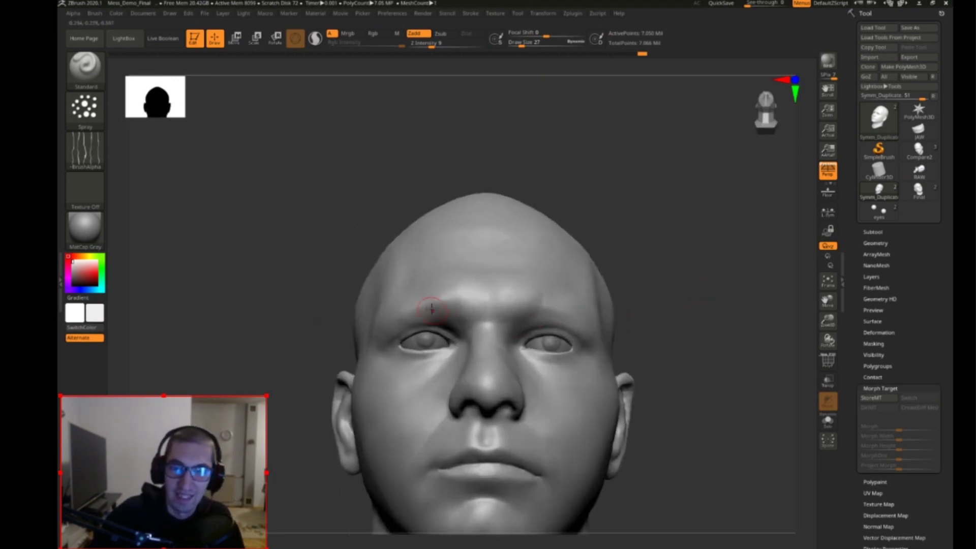
Step: Enlarge the draw size to 41 and spray wrinkle texture across the forehead
{"action": "key", "text": "s"}
{"action": "mouse_move", "coordinate": [630, 236]}
{"action": "left_mouse_down"}
{"action": "mouse_move", "coordinate": [468, 250]}
{"action": "mouse_move", "coordinate": [503, 266]}
{"action": "left_mouse_up"}
{"action": "key", "text": "s"}
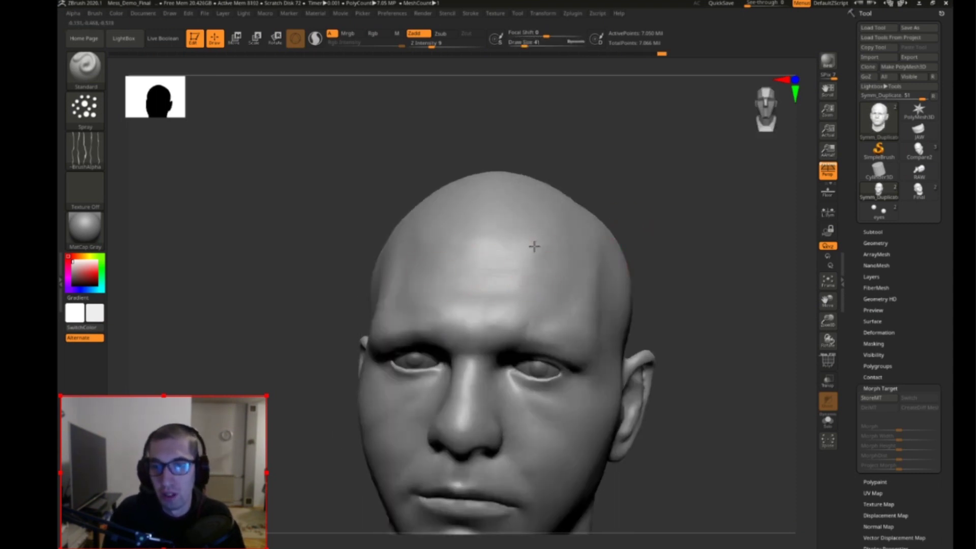
{"action": "left_click_drag", "start_coordinate": [603, 203], "coordinate": [451, 225]}
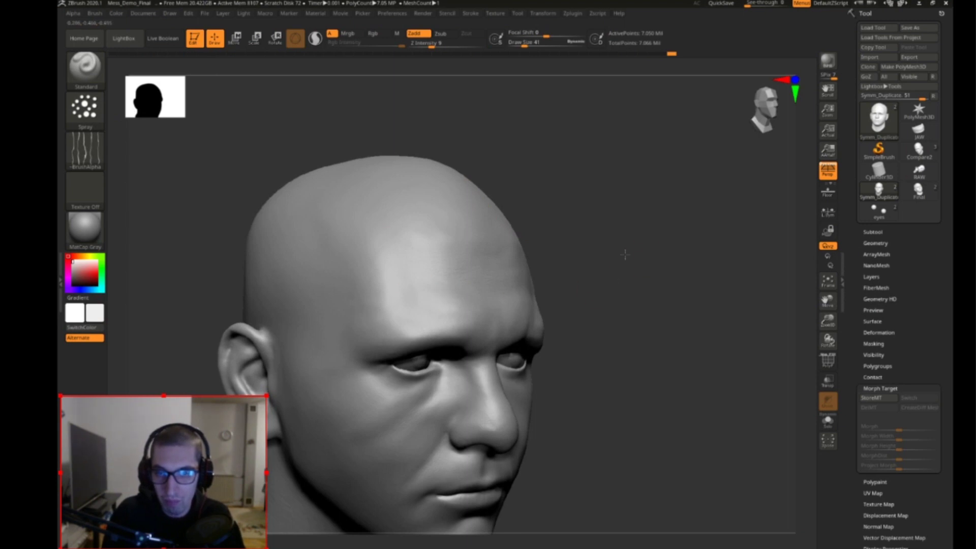
{"action": "left_click_drag", "start_coordinate": [644, 256], "coordinate": [584, 249]}
{"action": "mouse_move", "coordinate": [701, 218]}
{"action": "left_mouse_down"}
{"action": "mouse_move", "coordinate": [686, 210]}
{"action": "mouse_move", "coordinate": [677, 248]}
{"action": "mouse_move", "coordinate": [692, 215]}
{"action": "left_mouse_up"}
Step: Set the draw size to 23 and spray wrinkle texture around the outer eyes, cheeks and mouth from both sides of the head
{"action": "key", "text": "s"}
{"action": "left_click_drag", "start_coordinate": [412, 272], "coordinate": [408, 273]}
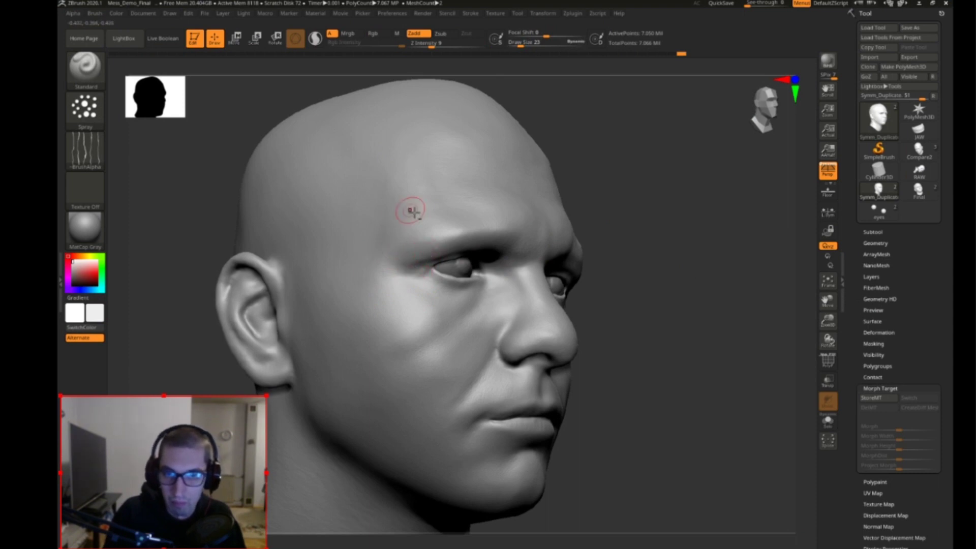
{"action": "mouse_move", "coordinate": [407, 279]}
{"action": "left_mouse_down"}
{"action": "mouse_move", "coordinate": [616, 288]}
{"action": "mouse_move", "coordinate": [621, 345]}
{"action": "left_mouse_up"}
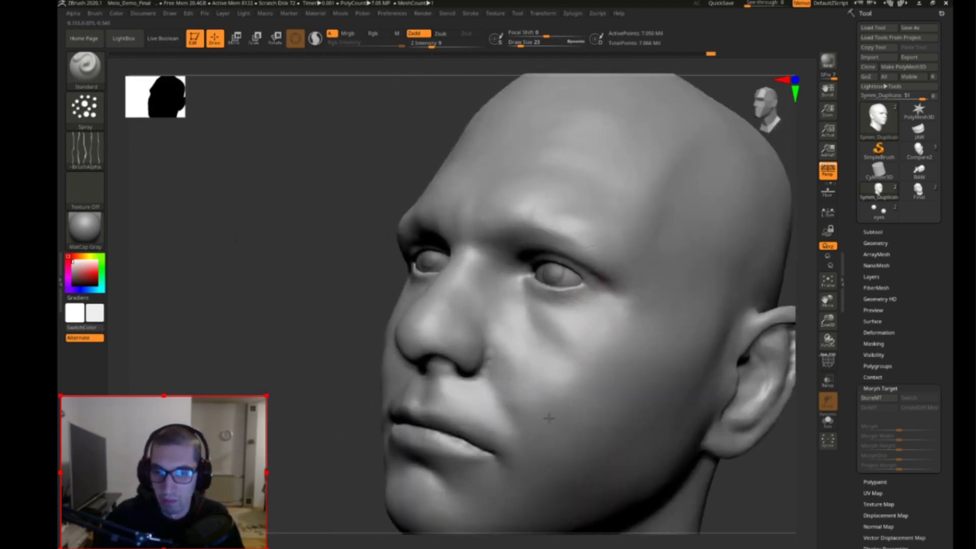
{"action": "left_click_drag", "start_coordinate": [453, 386], "coordinate": [492, 432]}
{"action": "left_click_drag", "start_coordinate": [352, 446], "coordinate": [343, 392]}
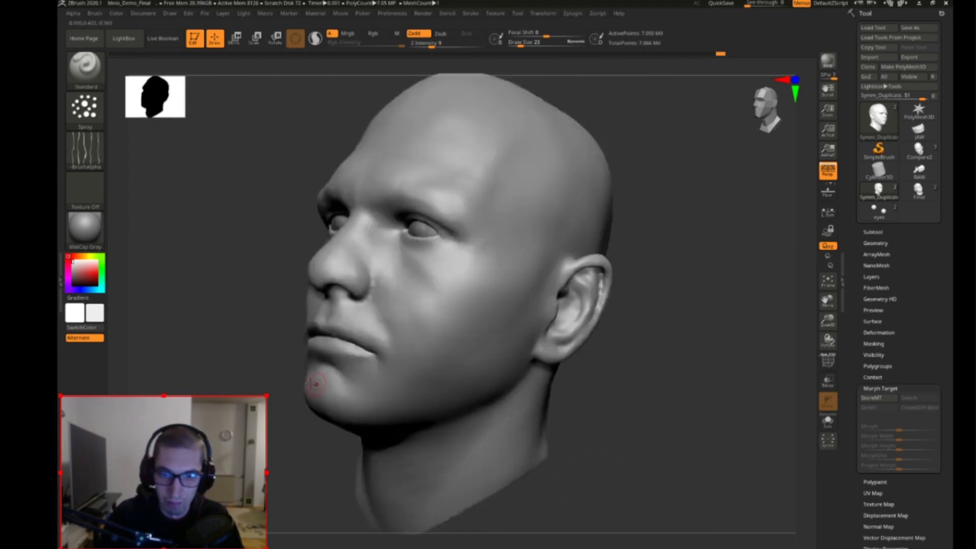
{"action": "left_click_drag", "start_coordinate": [592, 391], "coordinate": [491, 442], "text": "shift"}
{"action": "left_click_drag", "start_coordinate": [393, 452], "coordinate": [296, 410]}
{"action": "left_click_drag", "start_coordinate": [350, 456], "coordinate": [701, 413], "text": "shift"}
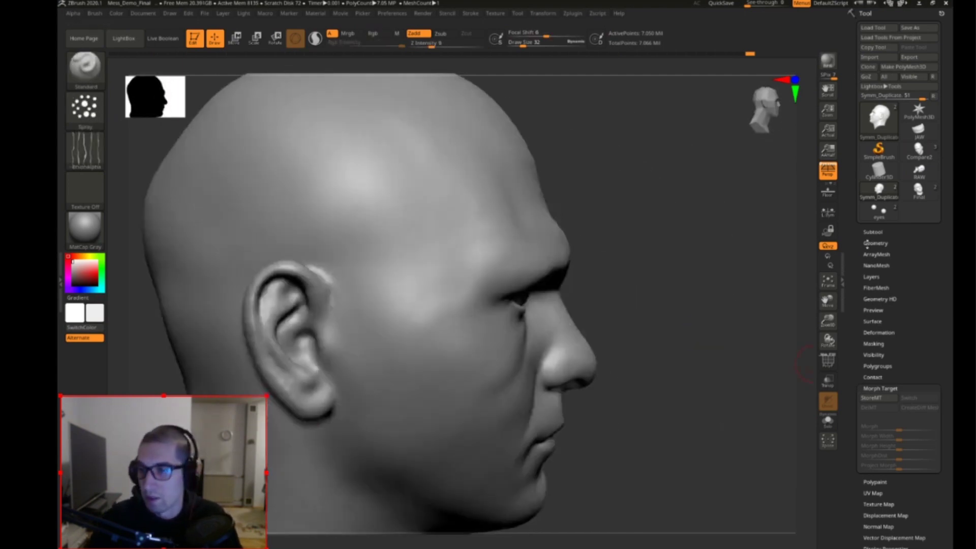
Step: Open the head's layer list and set the wrinkles layer's intensity to about 0.66, checking the skin up close
{"action": "left_click", "coordinate": [875, 243]}
{"action": "left_click", "coordinate": [875, 243]}
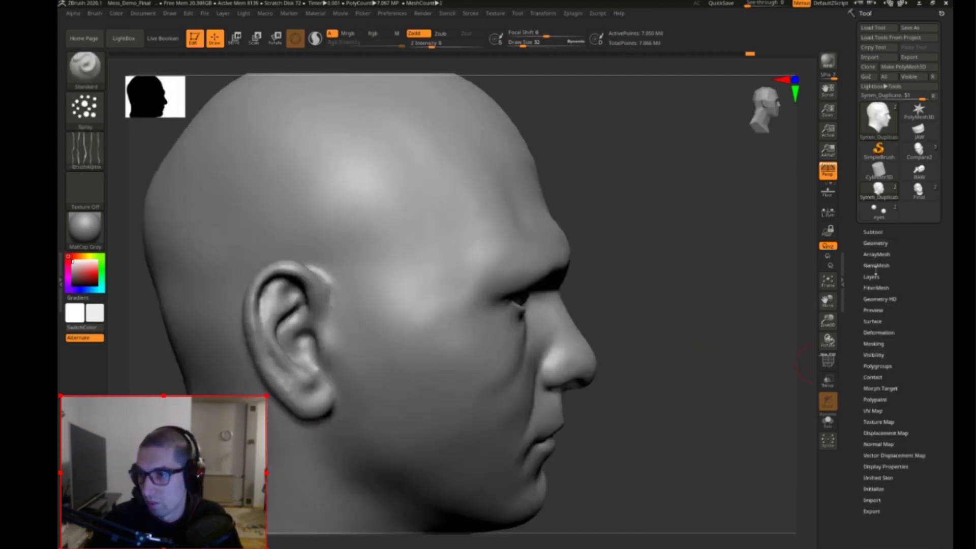
{"action": "left_click", "coordinate": [871, 276]}
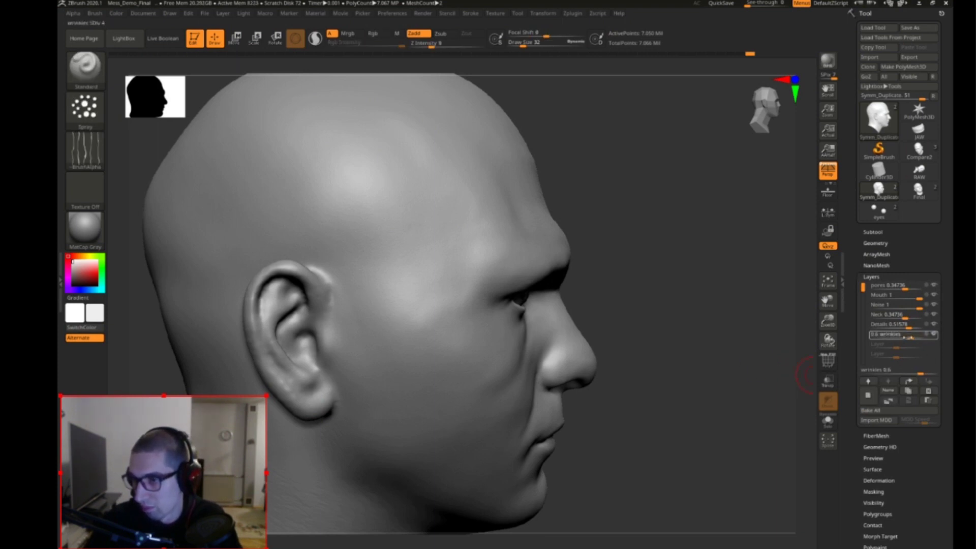
{"action": "left_click_drag", "start_coordinate": [677, 376], "coordinate": [733, 346]}
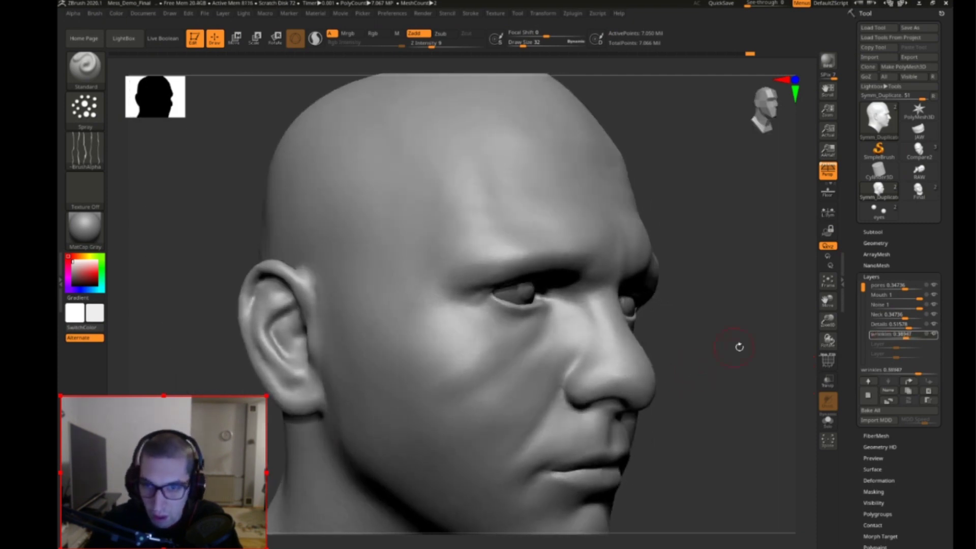
{"action": "left_click_drag", "start_coordinate": [828, 326], "coordinate": [827, 361]}
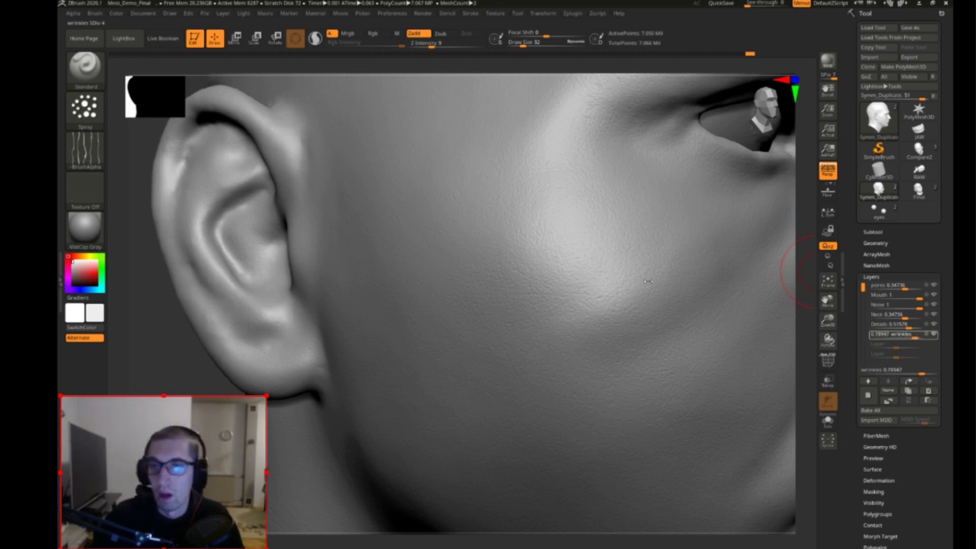
{"action": "key", "text": "f"}
{"action": "left_click_drag", "start_coordinate": [645, 279], "coordinate": [669, 413]}
{"action": "left_click_drag", "start_coordinate": [741, 354], "coordinate": [798, 377]}
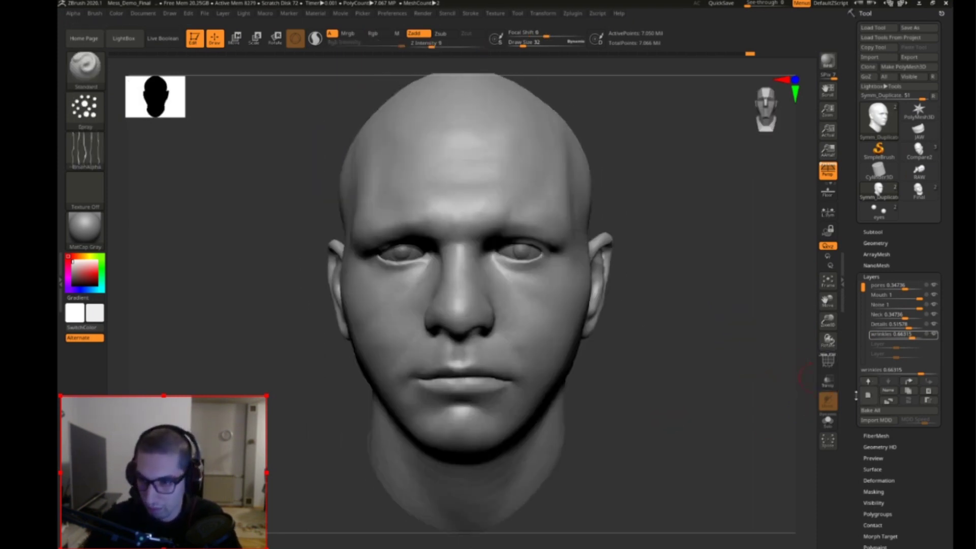
Step: Create a new layer above the existing ones and name it Imperfections
{"action": "left_click", "coordinate": [868, 396]}
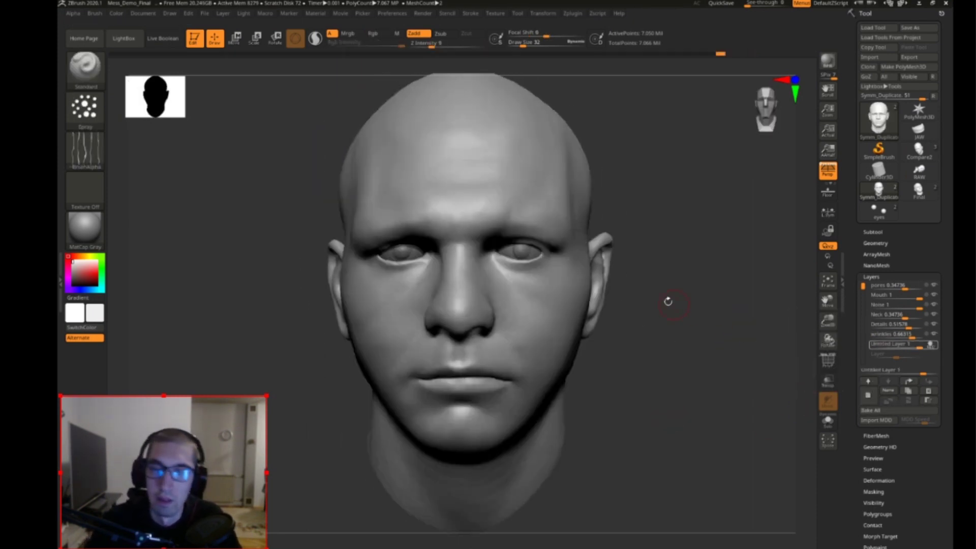
{"action": "left_click_drag", "start_coordinate": [662, 290], "coordinate": [678, 336]}
{"action": "left_click", "coordinate": [84, 150]}
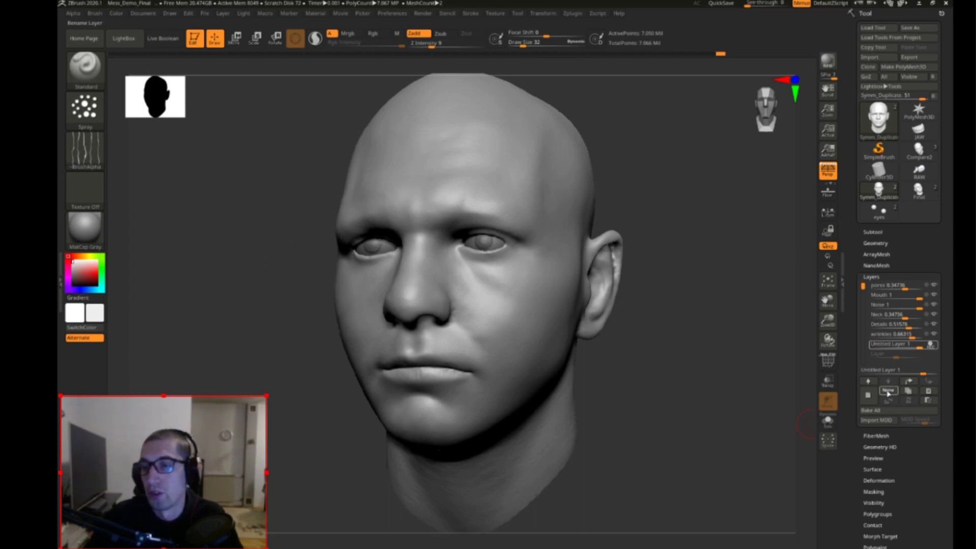
{"action": "left_click", "coordinate": [888, 390]}
{"action": "type", "text": "im"}
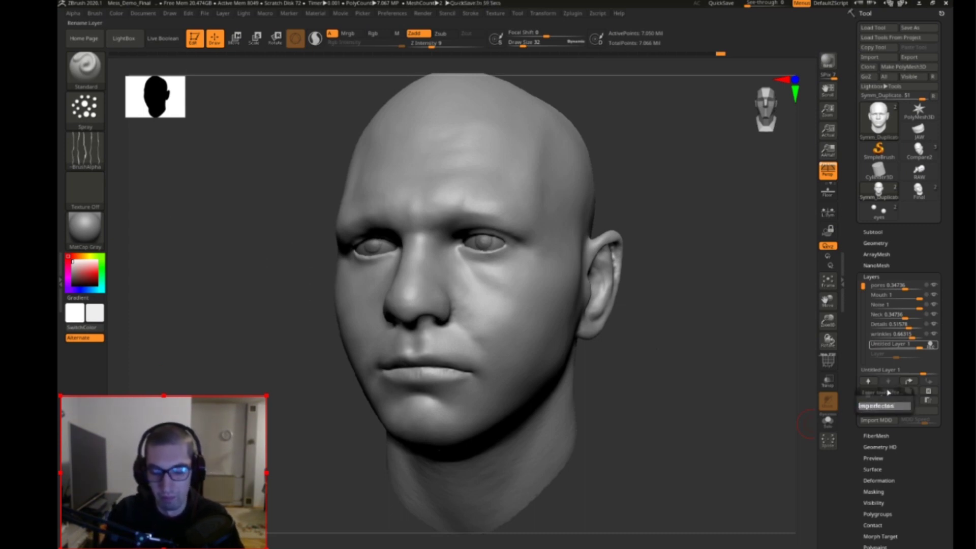
{"action": "type", "text": "perfections"}
{"action": "key", "text": "Return"}
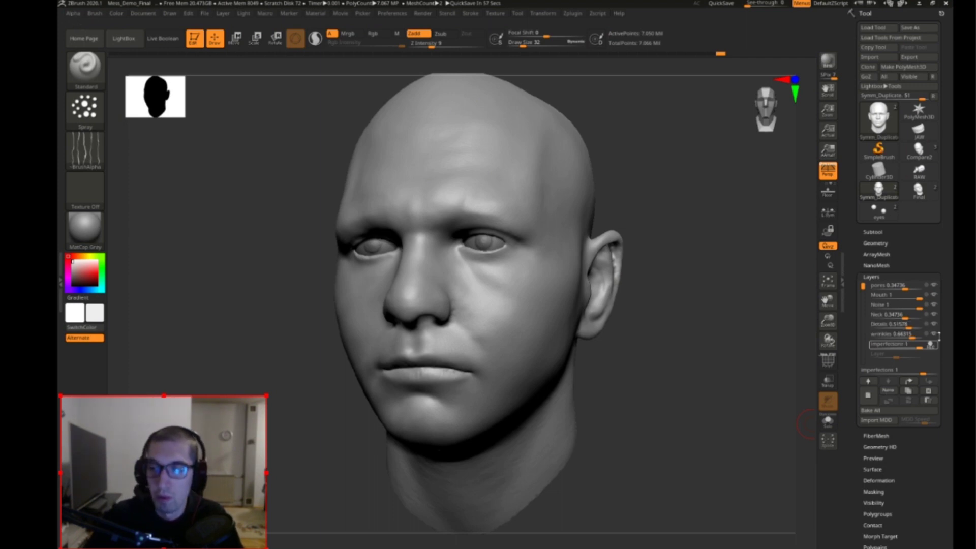
Step: Hide every layer except Imperfections, and make Imperfections the active layer for recording
{"action": "left_click", "coordinate": [934, 334]}
{"action": "left_click", "coordinate": [935, 325]}
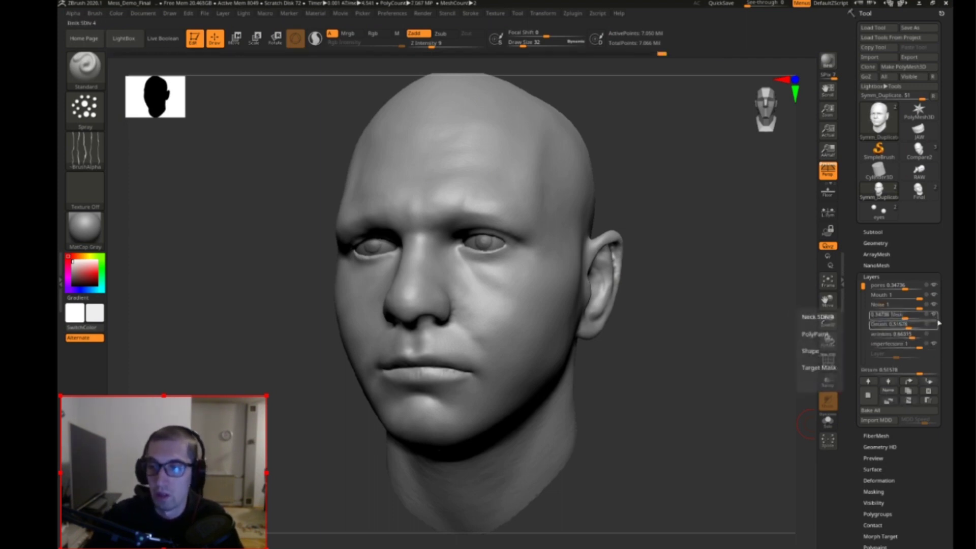
{"action": "left_click", "coordinate": [934, 315]}
{"action": "left_click", "coordinate": [934, 305]}
{"action": "left_click", "coordinate": [934, 296]}
{"action": "left_click", "coordinate": [933, 285]}
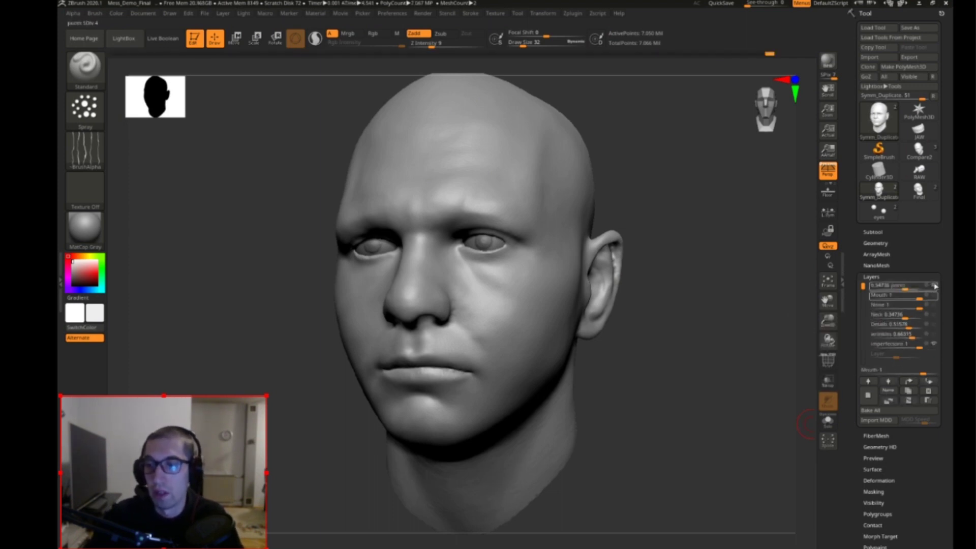
{"action": "left_click", "coordinate": [928, 347]}
Step: Switch to the ClayBuildup brush, give it the Spray stroke and lower its Z Intensity
{"action": "left_click_drag", "start_coordinate": [658, 387], "coordinate": [678, 348]}
{"action": "key", "text": "b"}
{"action": "key", "text": "c"}
{"action": "key", "text": "b"}
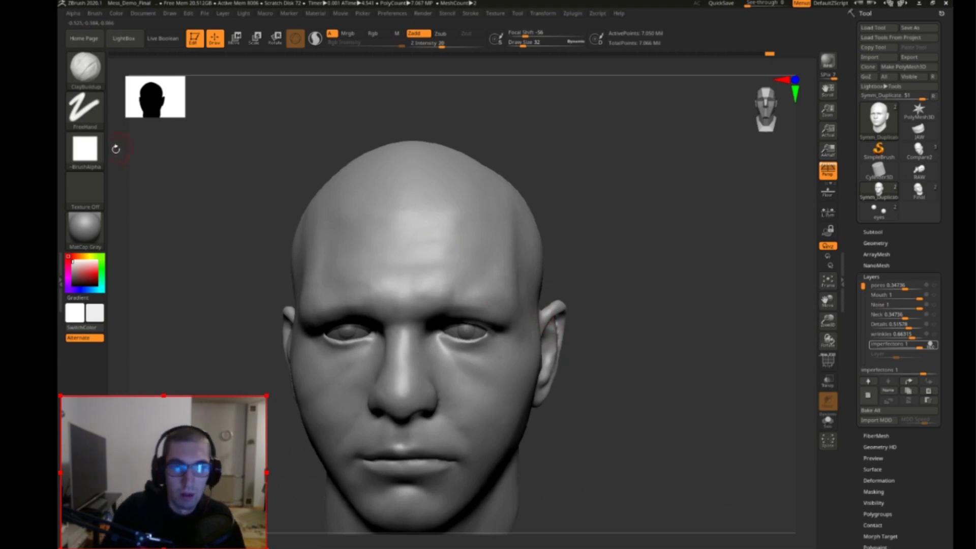
{"action": "left_click", "coordinate": [84, 108]}
{"action": "left_click", "coordinate": [297, 118]}
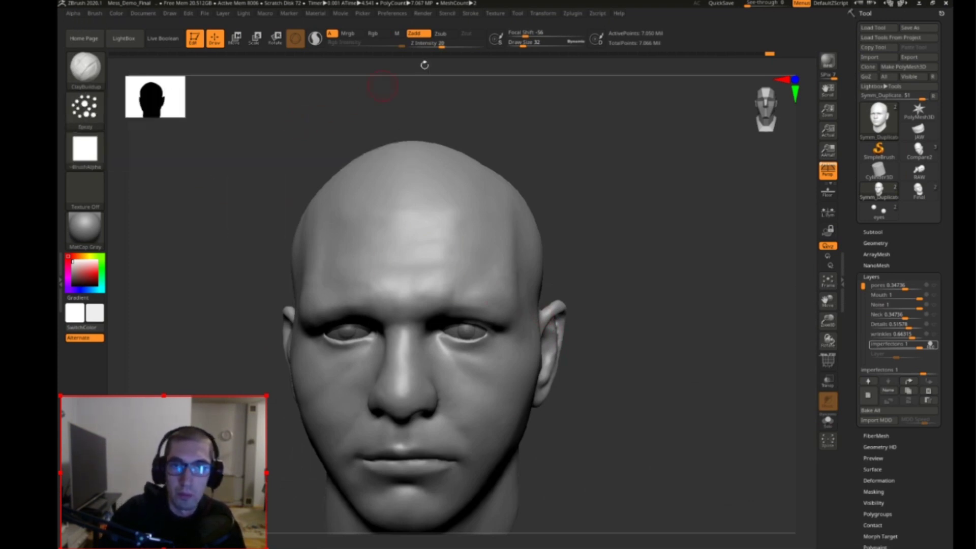
{"action": "left_click_drag", "start_coordinate": [426, 46], "coordinate": [422, 46]}
Step: Set the brush's draw size to 34 and open the Lazy Mouse settings of its stroke
{"action": "key", "text": "s"}
{"action": "mouse_move", "coordinate": [410, 198]}
{"action": "left_mouse_down"}
{"action": "mouse_move", "coordinate": [420, 197]}
{"action": "mouse_move", "coordinate": [411, 198]}
{"action": "left_mouse_up"}
{"action": "left_click_drag", "start_coordinate": [551, 204], "coordinate": [589, 206]}
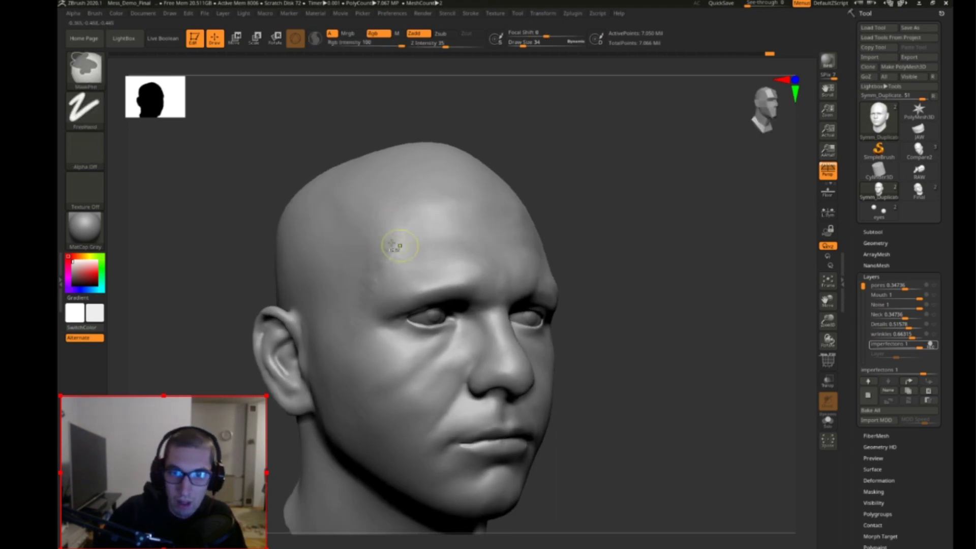
{"action": "left_click", "coordinate": [468, 13]}
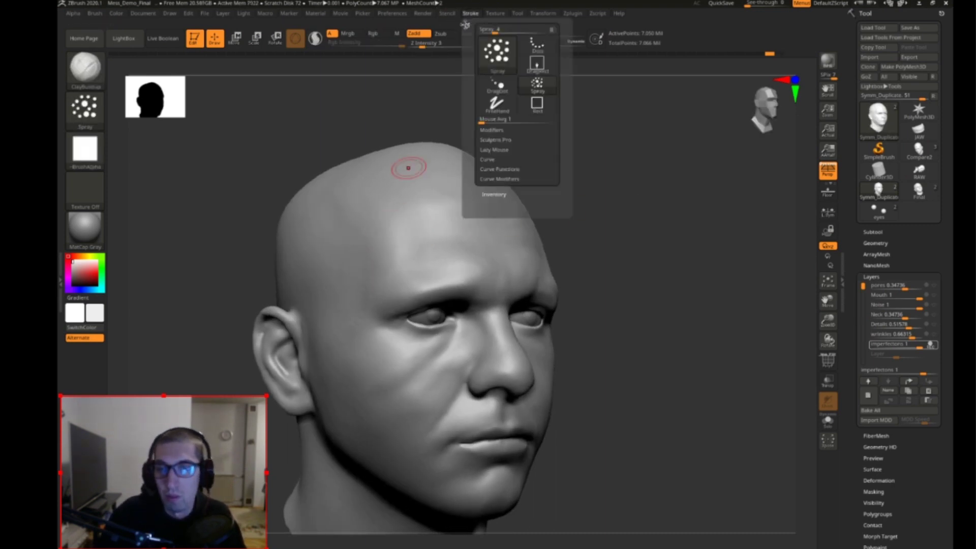
{"action": "left_click", "coordinate": [494, 150]}
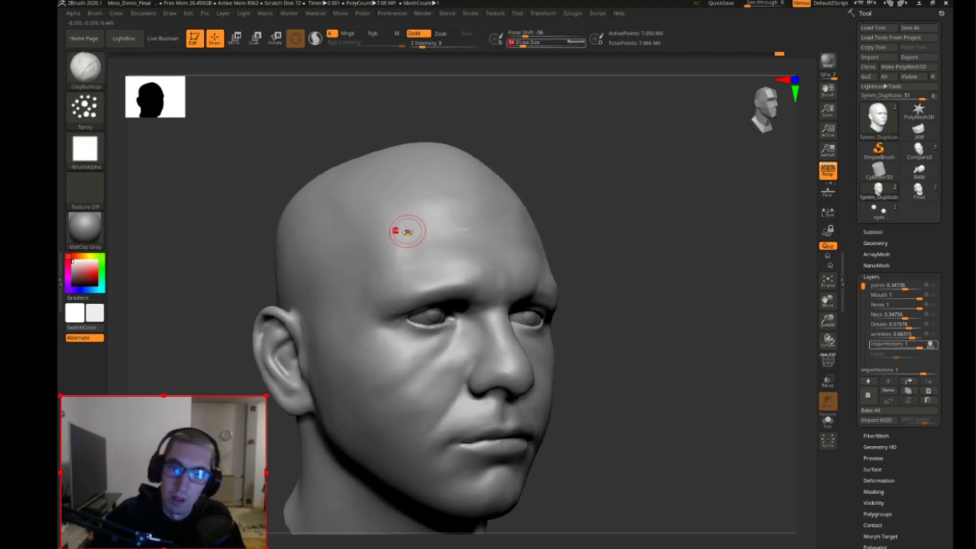
Step: Spray subtle ClayBuildup surface variation over the head's temples and forehead
{"action": "right_click_drag", "start_coordinate": [320, 244], "coordinate": [373, 262]}
{"action": "key", "text": "ctrl"}
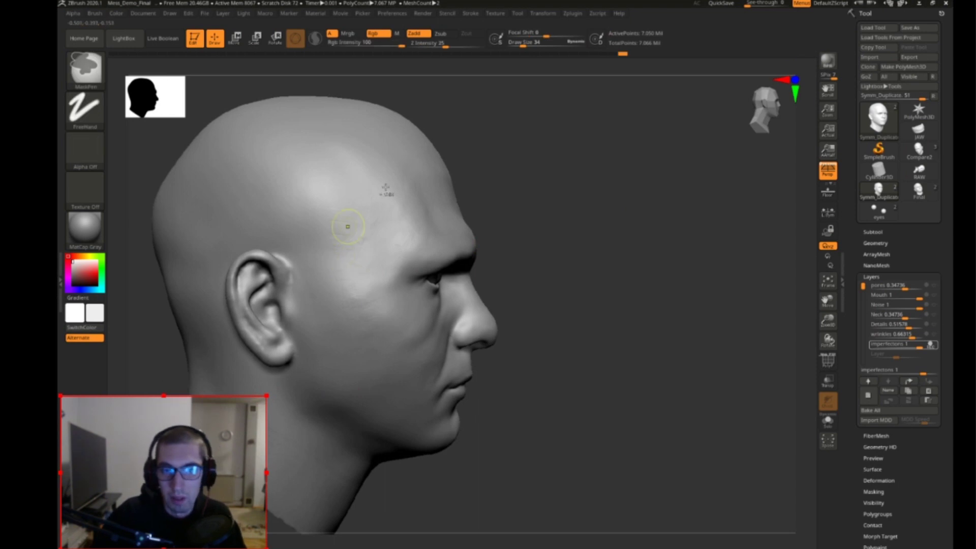
{"action": "key", "text": "ctrl"}
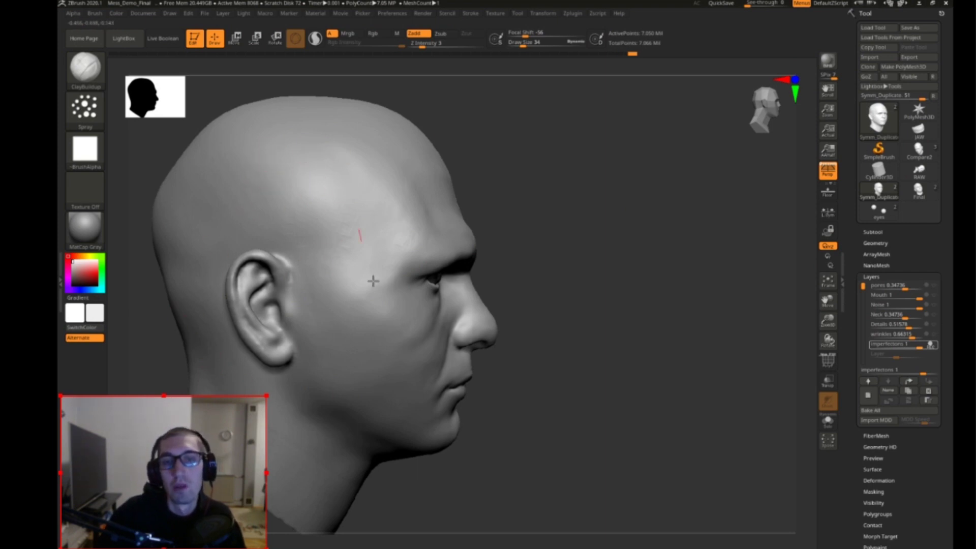
{"action": "left_click_drag", "start_coordinate": [561, 161], "coordinate": [500, 171]}
{"action": "left_click_drag", "start_coordinate": [612, 146], "coordinate": [558, 147]}
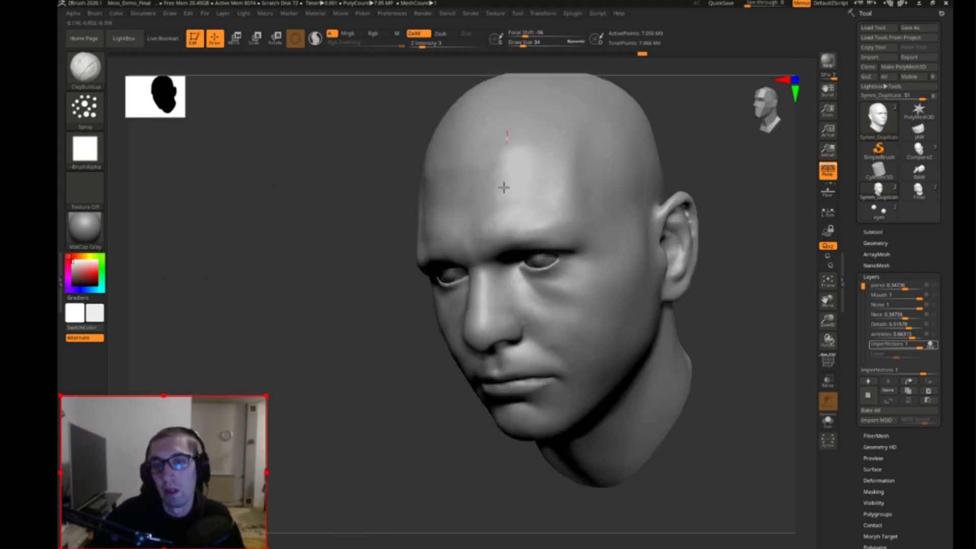
{"action": "left_click_drag", "start_coordinate": [738, 300], "coordinate": [724, 396]}
Step: Store a morph target of the head on the Imperfections layer
{"action": "scroll", "coordinate": [865, 514], "scroll_direction": "down", "scroll_amount": 1}
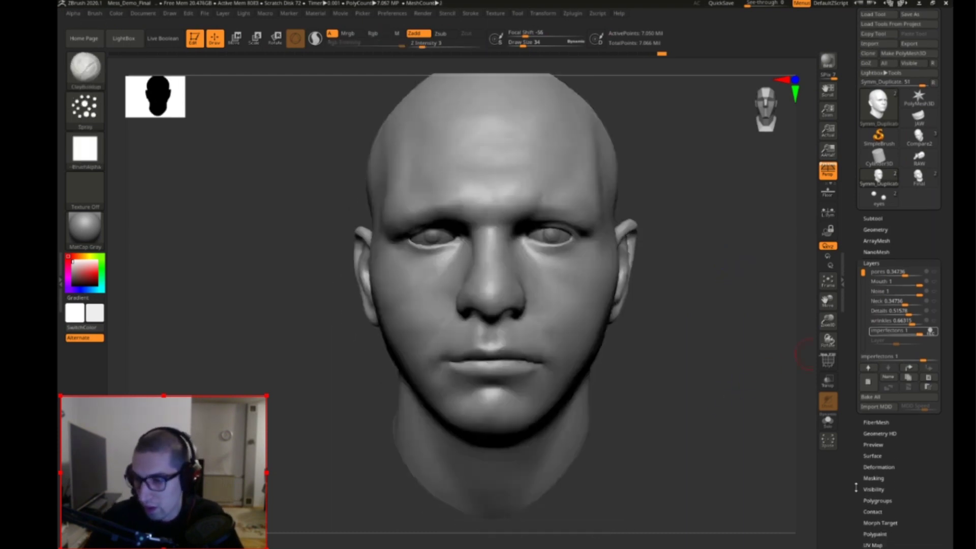
{"action": "left_click", "coordinate": [882, 523]}
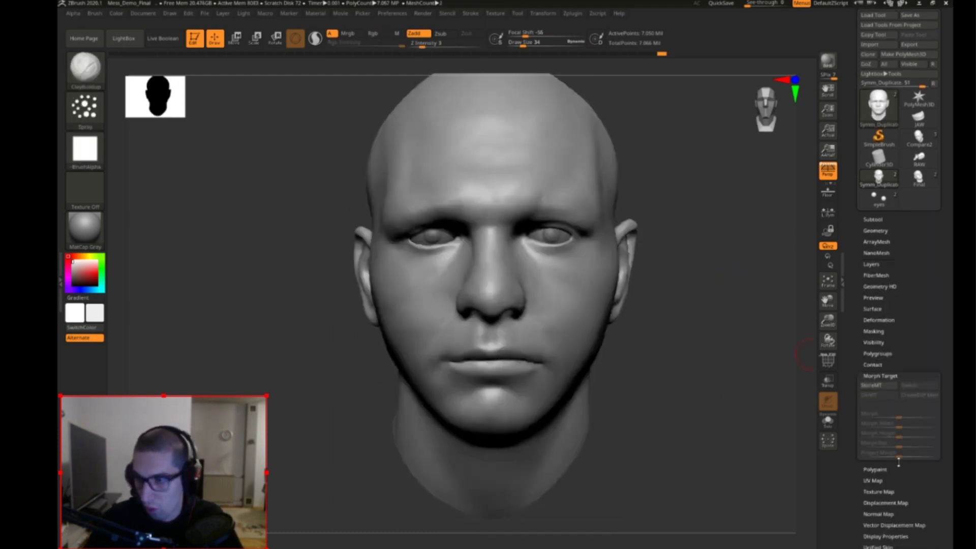
{"action": "left_click", "coordinate": [876, 386]}
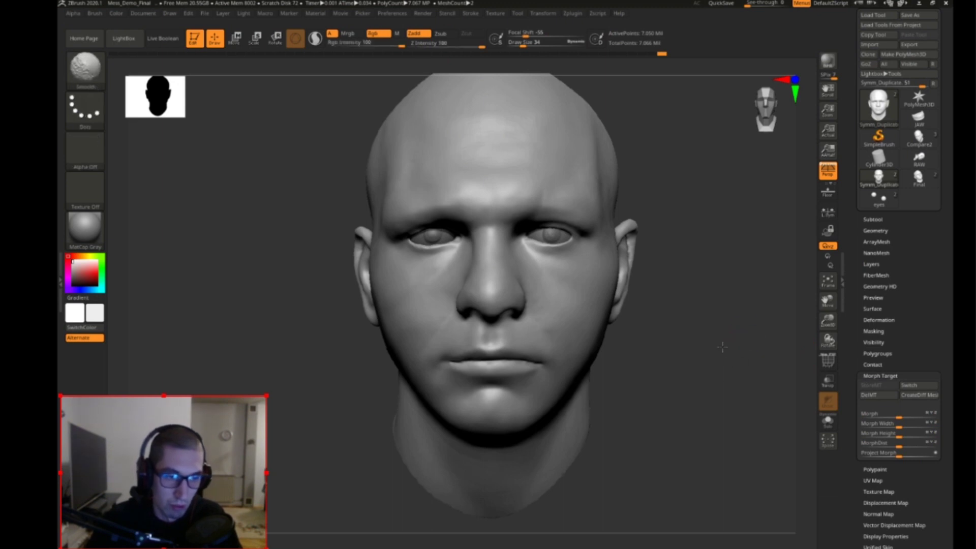
Step: Spray more ClayBuildup variation over the opposite temple, cheek and side of the head
{"action": "left_click_drag", "start_coordinate": [725, 366], "coordinate": [586, 339]}
{"action": "left_click_drag", "start_coordinate": [526, 209], "coordinate": [542, 259]}
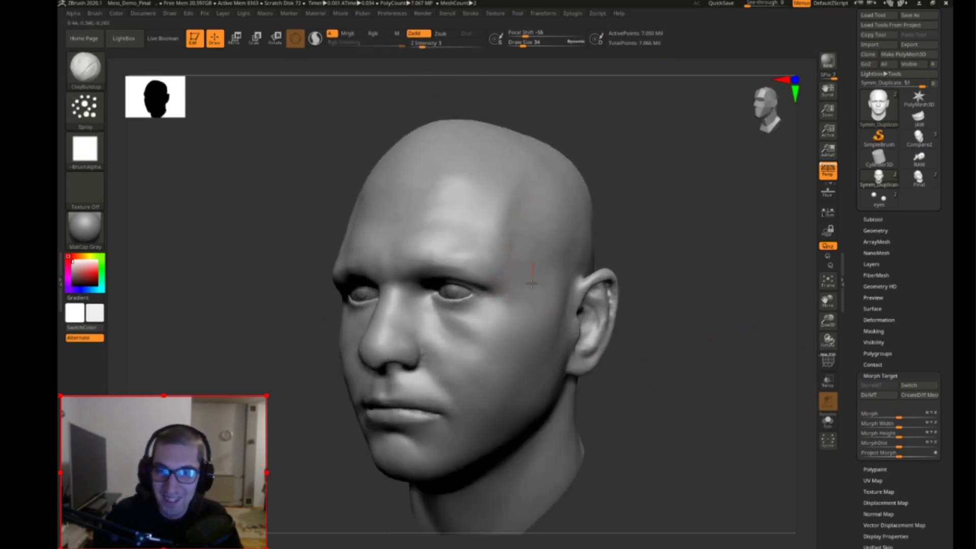
{"action": "left_click_drag", "start_coordinate": [747, 251], "coordinate": [667, 224]}
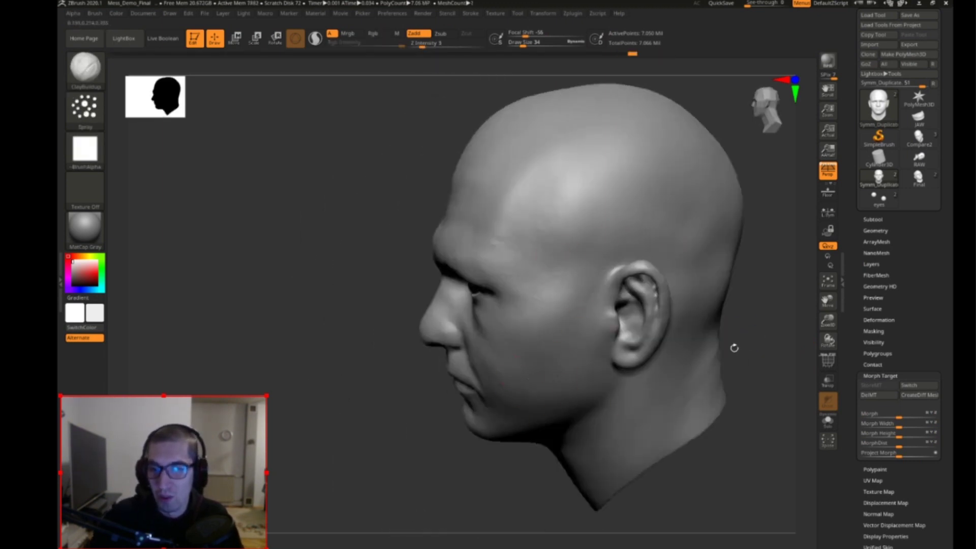
{"action": "left_click_drag", "start_coordinate": [625, 397], "coordinate": [729, 277]}
Step: Enlarge the draw size to 111 and smooth the sprayed texture on the side of the head and the forehead
{"action": "key", "text": "s"}
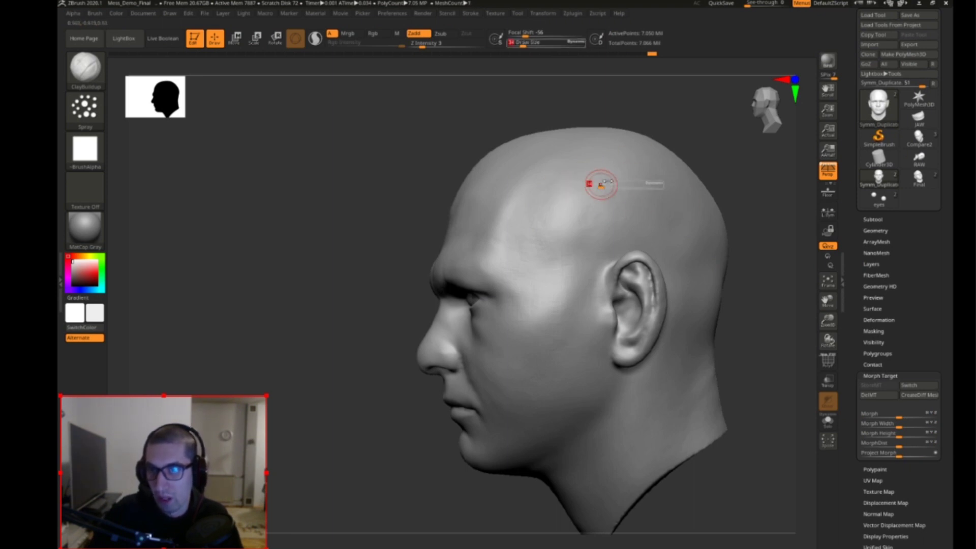
{"action": "key", "text": "shift"}
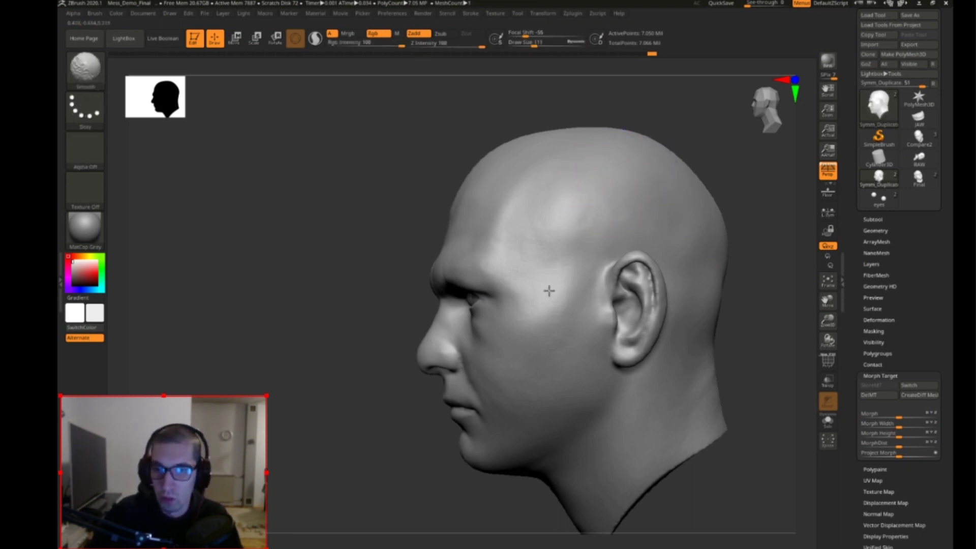
{"action": "left_click_drag", "start_coordinate": [377, 203], "coordinate": [512, 178]}
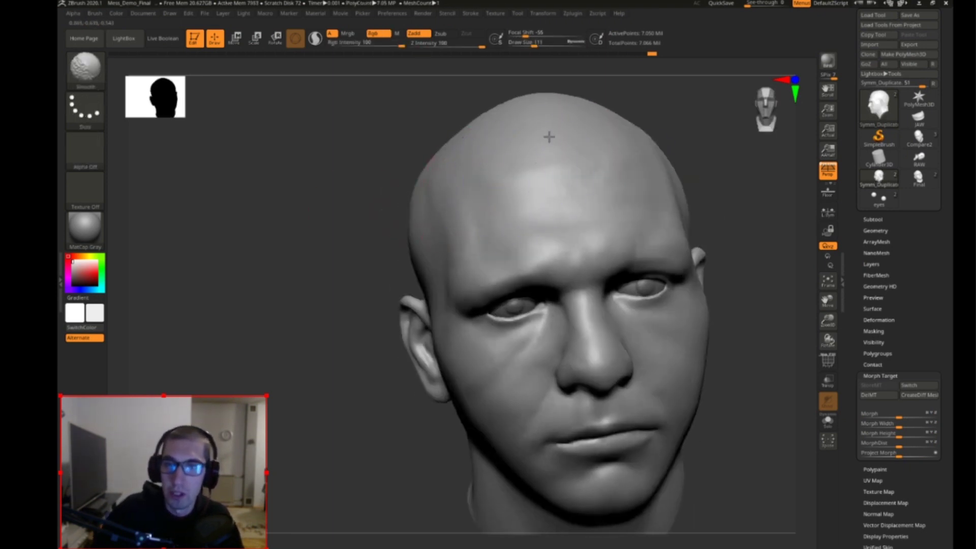
{"action": "right_click_drag", "start_coordinate": [584, 192], "coordinate": [457, 238]}
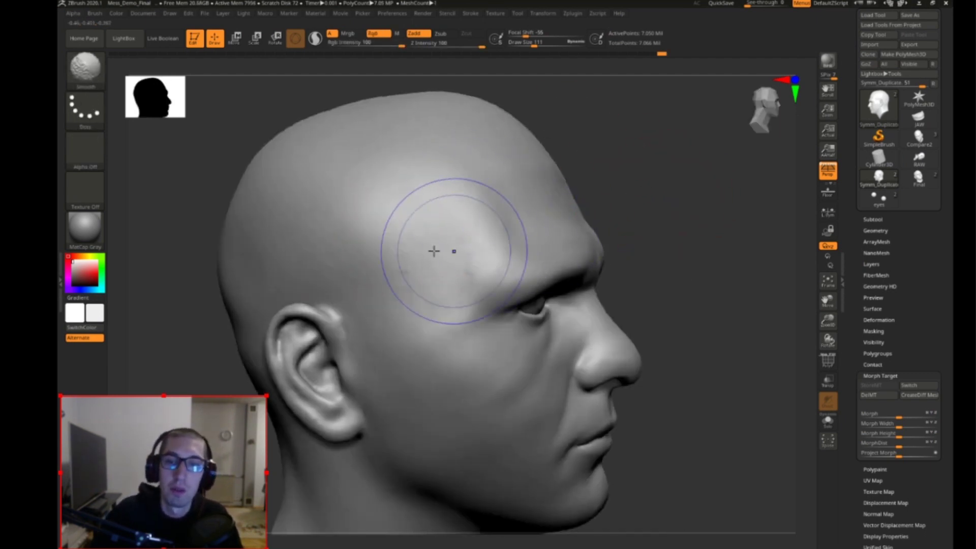
Step: Reduce the draw size to 65 and smooth the sprayed variation around both sides of the head
{"action": "mouse_move", "coordinate": [619, 201]}
{"action": "left_mouse_down"}
{"action": "mouse_move", "coordinate": [653, 206]}
{"action": "mouse_move", "coordinate": [634, 252]}
{"action": "mouse_move", "coordinate": [667, 237]}
{"action": "left_mouse_up"}
{"action": "key", "text": "bracketleft"}
{"action": "key", "text": "bracketleft"}
{"action": "key", "text": "bracketleft"}
{"action": "key", "text": "shift"}
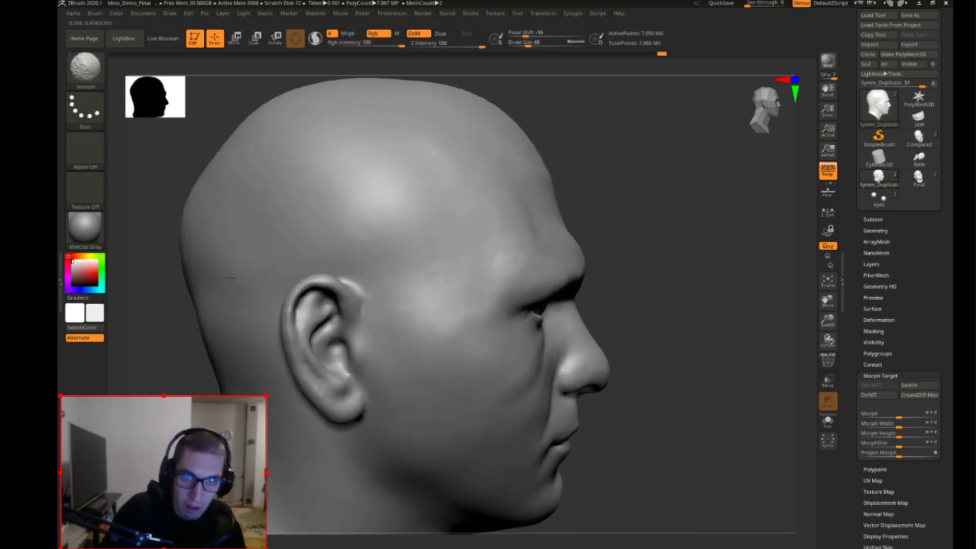
{"action": "left_click_drag", "start_coordinate": [673, 214], "coordinate": [577, 221]}
{"action": "key", "text": "shift"}
{"action": "mouse_move", "coordinate": [342, 161]}
{"action": "left_mouse_down"}
{"action": "mouse_move", "coordinate": [250, 288]}
{"action": "mouse_move", "coordinate": [712, 192]}
{"action": "mouse_move", "coordinate": [644, 250]}
{"action": "mouse_move", "coordinate": [660, 254]}
{"action": "left_mouse_up"}
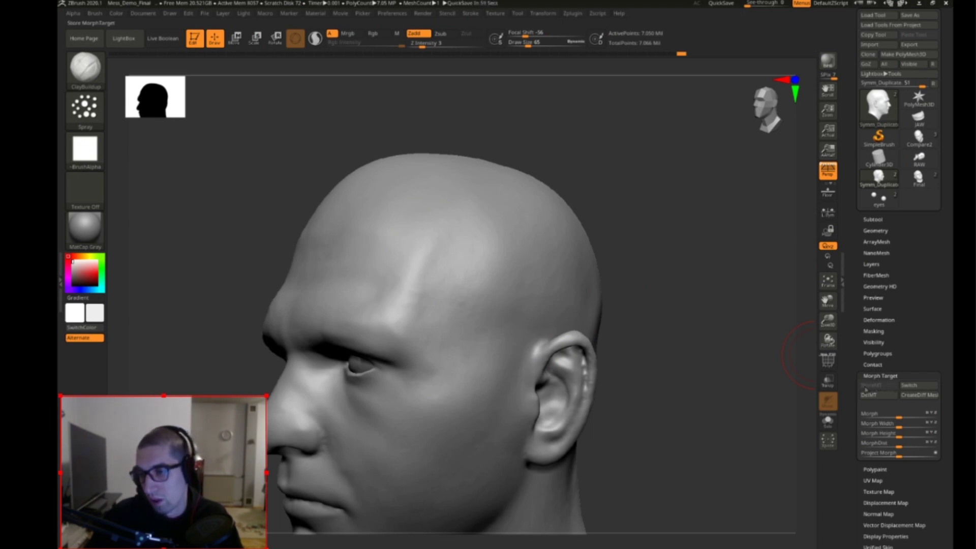
Step: Switch to the Morph brush and set its draw size to 59 for work on the cheek
{"action": "key", "text": "b"}
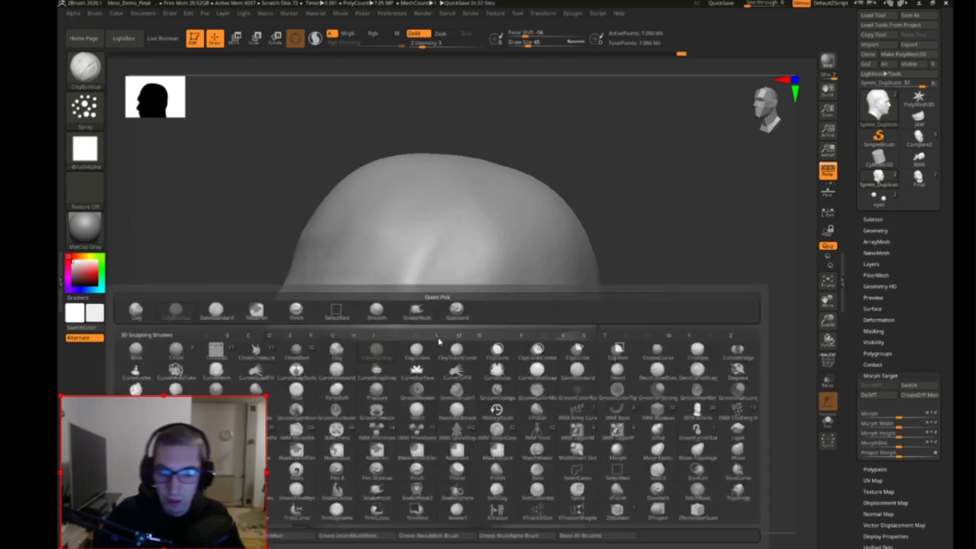
{"action": "key", "text": "m"}
{"action": "key", "text": "o"}
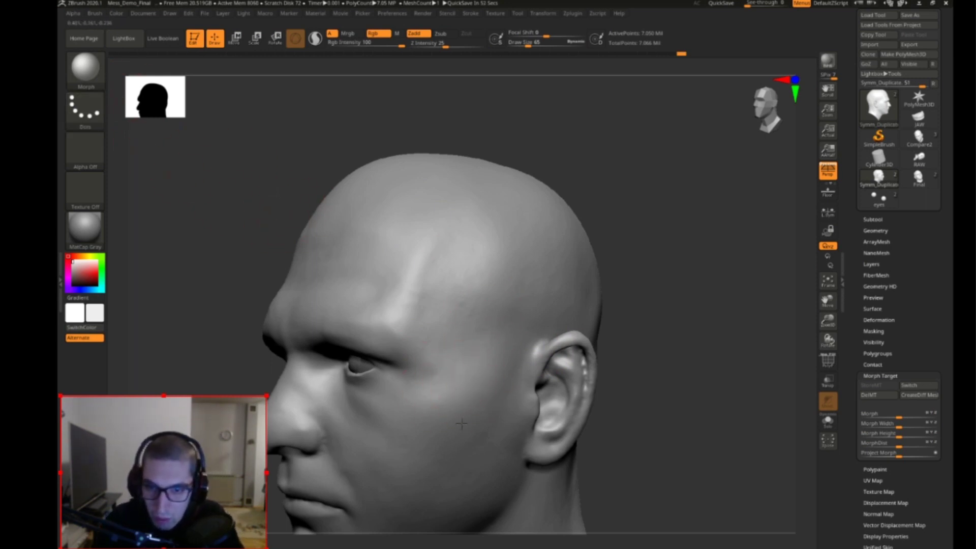
{"action": "left_click_drag", "start_coordinate": [706, 385], "coordinate": [698, 267], "text": "alt"}
{"action": "key", "text": "s"}
{"action": "left_click_drag", "start_coordinate": [418, 363], "coordinate": [433, 363]}
{"action": "left_click_drag", "start_coordinate": [709, 422], "coordinate": [661, 371]}
{"action": "key", "text": "s"}
{"action": "left_click_drag", "start_coordinate": [467, 372], "coordinate": [453, 373]}
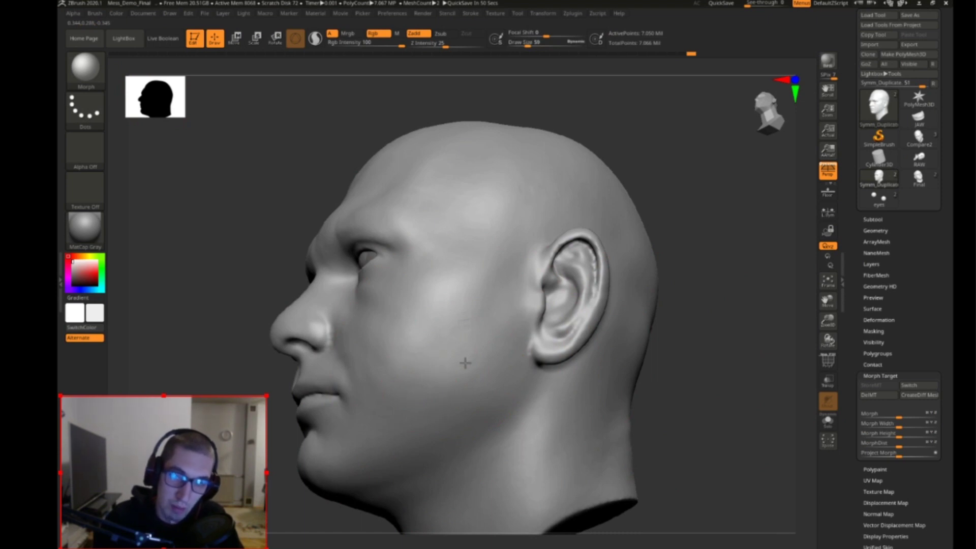
Step: Lower the Morph brush's draw size to 36 and brush parts of the cheek back toward the stored shape
{"action": "left_click_drag", "start_coordinate": [555, 338], "coordinate": [505, 335]}
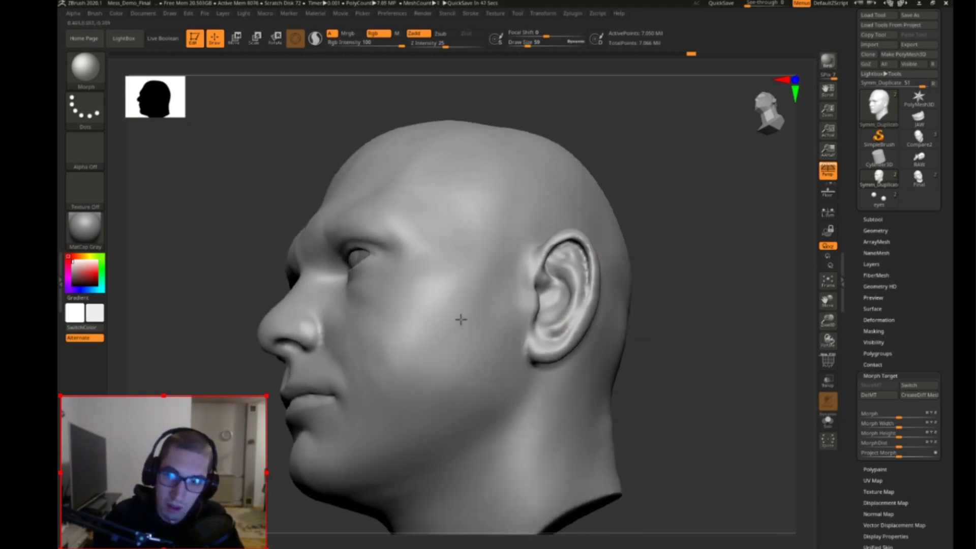
{"action": "mouse_move", "coordinate": [710, 304]}
{"action": "left_mouse_down"}
{"action": "mouse_move", "coordinate": [703, 338]}
{"action": "mouse_move", "coordinate": [541, 356]}
{"action": "left_mouse_up"}
{"action": "key", "text": "s"}
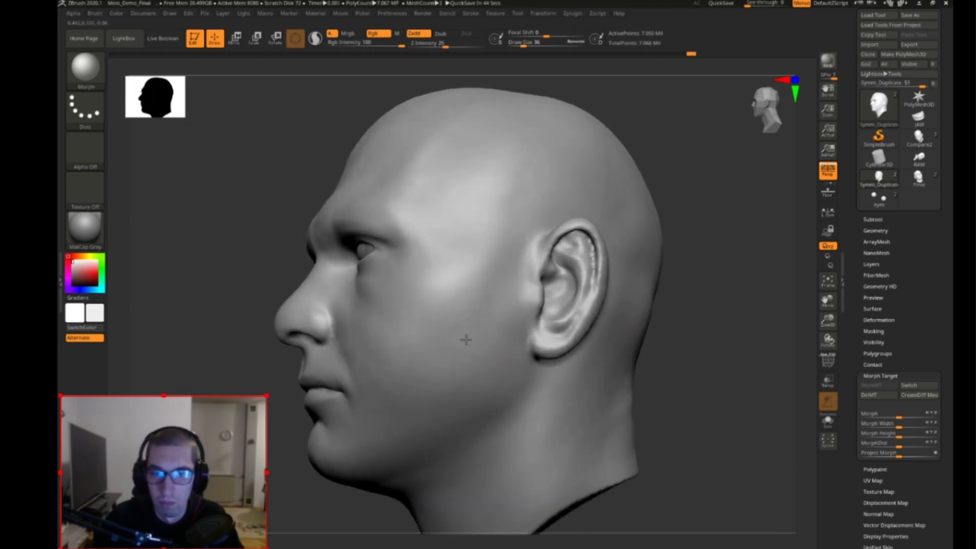
{"action": "left_click_drag", "start_coordinate": [788, 322], "coordinate": [785, 348], "text": "alt"}
{"action": "mouse_move", "coordinate": [785, 348]}
{"action": "left_mouse_down"}
{"action": "mouse_move", "coordinate": [734, 350]}
{"action": "mouse_move", "coordinate": [734, 308]}
{"action": "mouse_move", "coordinate": [712, 330]}
{"action": "mouse_move", "coordinate": [743, 306]}
{"action": "left_mouse_up"}
{"action": "key", "text": "f"}
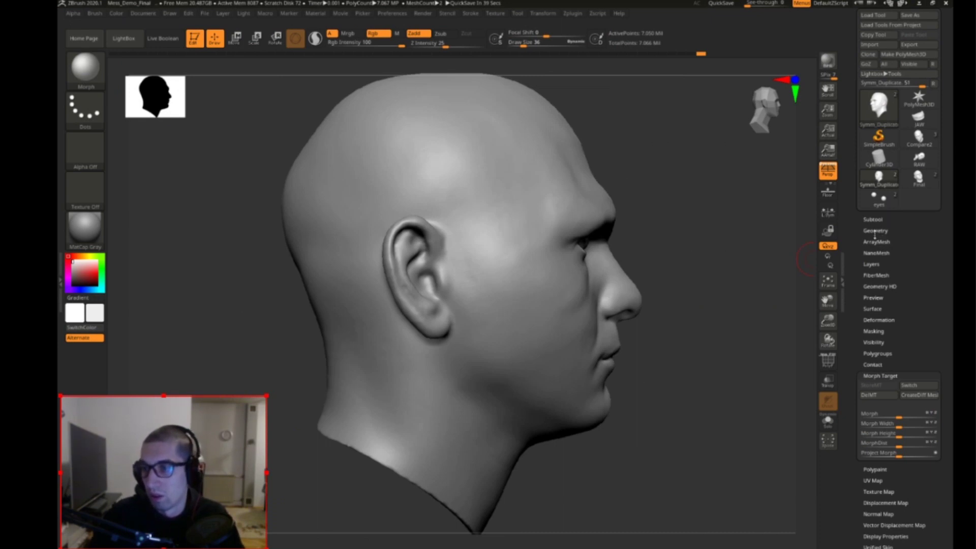
Step: Stop recording on the Imperfections layer and lower its intensity to 0.28421
{"action": "left_click", "coordinate": [871, 263]}
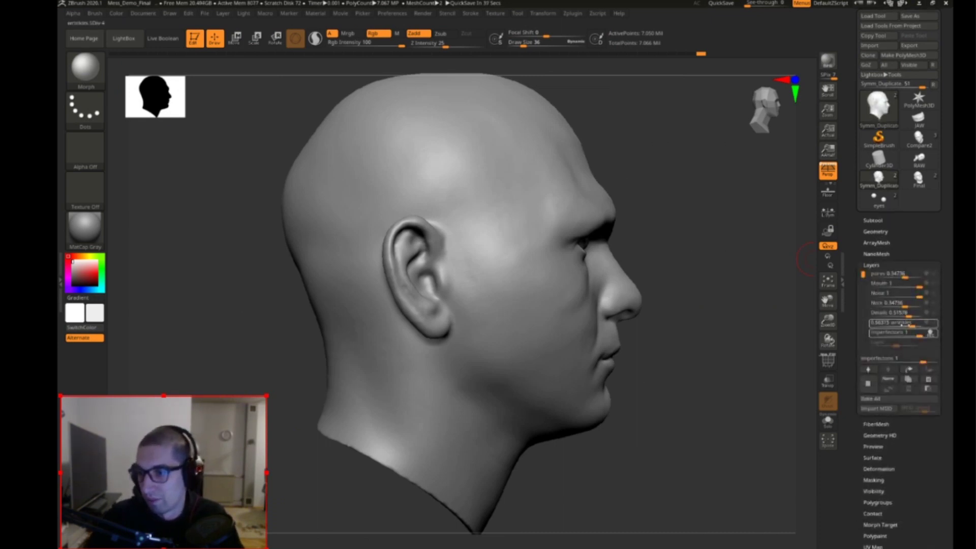
{"action": "left_click_drag", "start_coordinate": [917, 335], "coordinate": [909, 334]}
{"action": "left_click", "coordinate": [930, 333]}
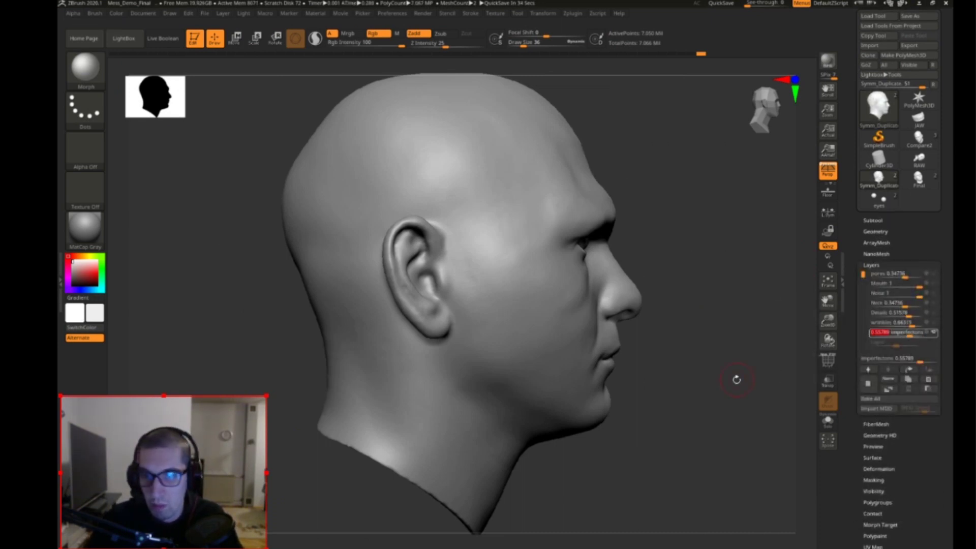
{"action": "left_click_drag", "start_coordinate": [910, 335], "coordinate": [903, 335]}
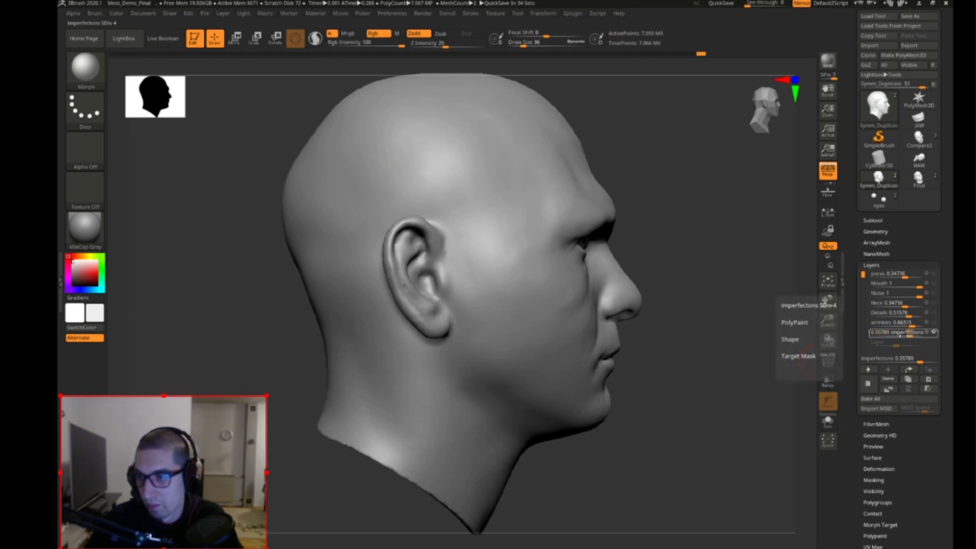
{"action": "left_click_drag", "start_coordinate": [799, 363], "coordinate": [701, 366]}
Step: Switch to the Final head model and dismiss the morph target notes
{"action": "mouse_move", "coordinate": [921, 185]}
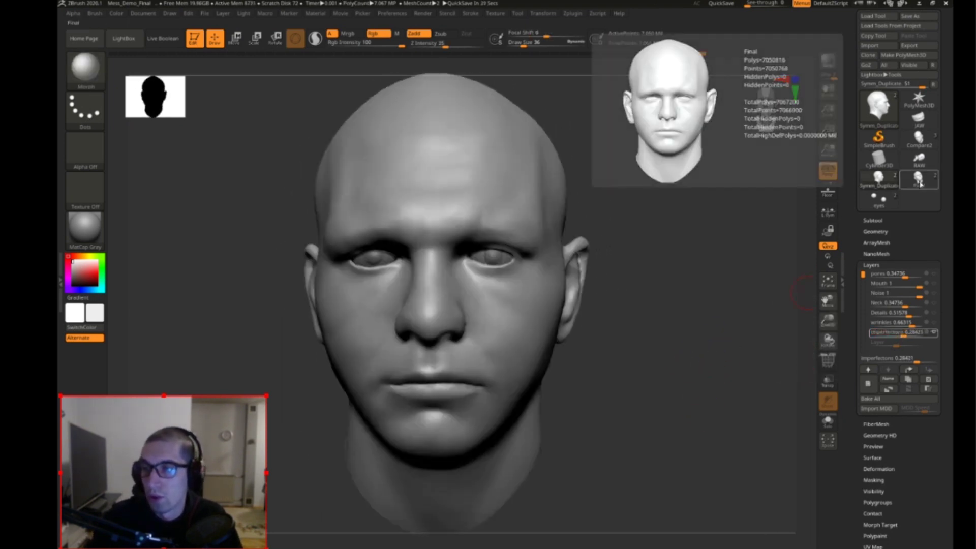
{"action": "left_click", "coordinate": [918, 186]}
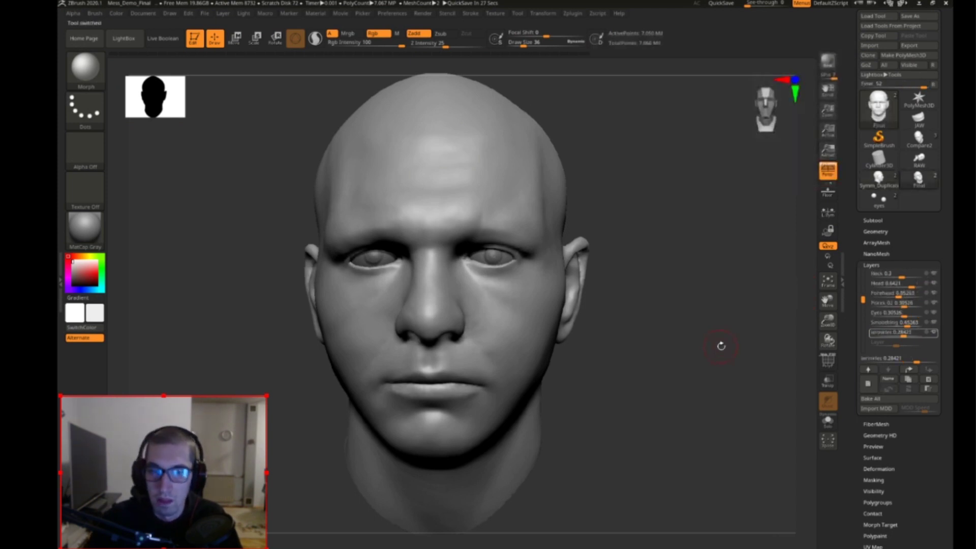
{"action": "left_click_drag", "start_coordinate": [718, 346], "coordinate": [676, 325]}
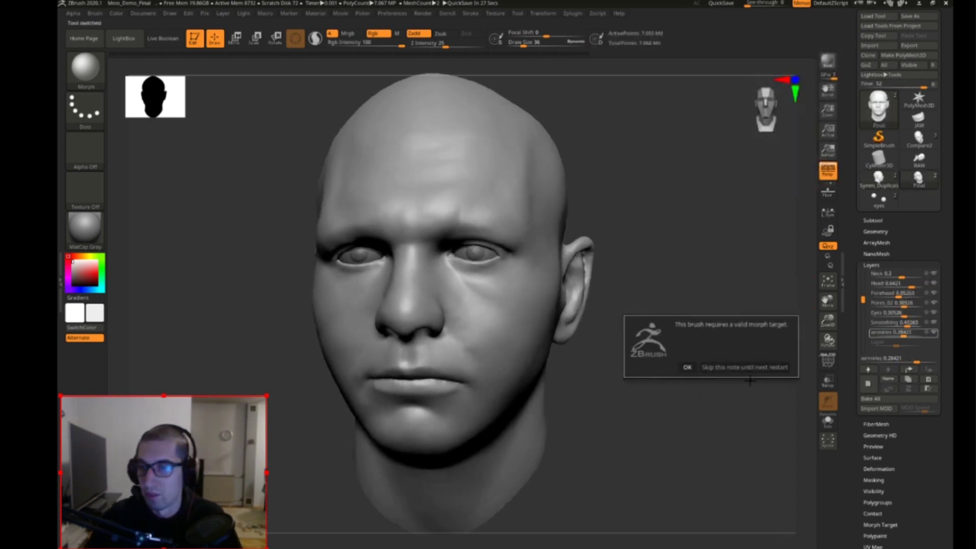
{"action": "left_click_drag", "start_coordinate": [700, 349], "coordinate": [682, 411]}
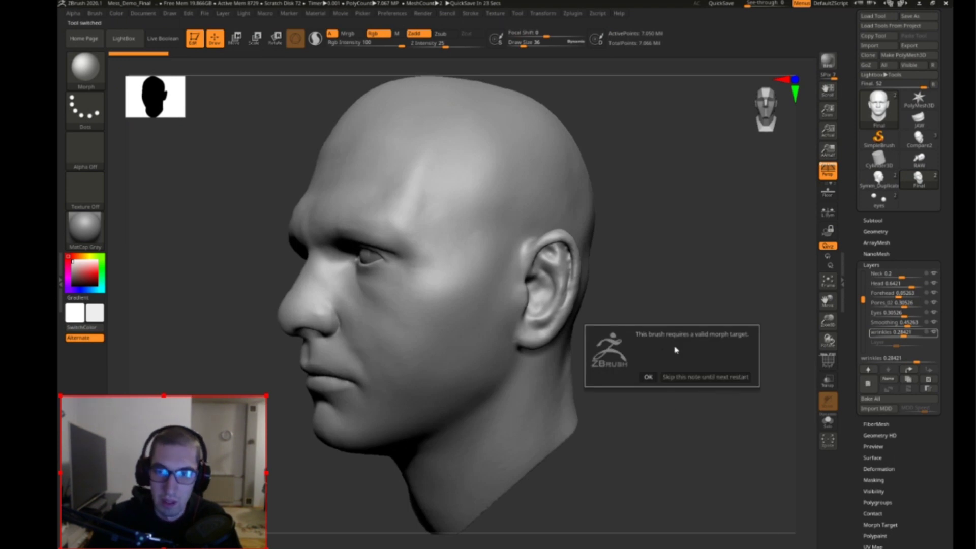
{"action": "left_click_drag", "start_coordinate": [648, 370], "coordinate": [657, 362]}
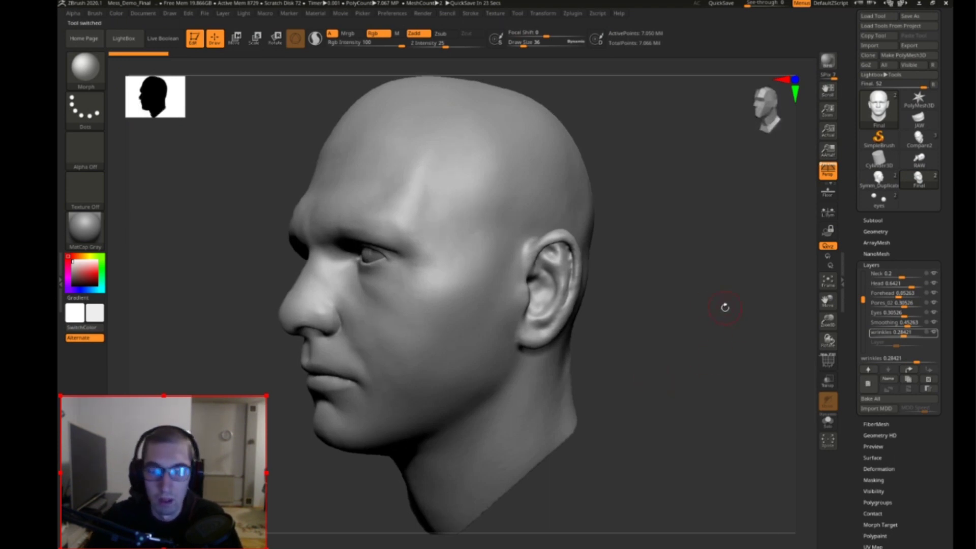
Step: Choose the Move brush and inspect the Final head from the front and three-quarter views
{"action": "key", "text": "b"}
{"action": "key", "text": "m"}
{"action": "key", "text": "v"}
{"action": "mouse_move", "coordinate": [696, 331]}
{"action": "left_mouse_down"}
{"action": "mouse_move", "coordinate": [716, 361]}
{"action": "mouse_move", "coordinate": [679, 302]}
{"action": "mouse_move", "coordinate": [753, 266]}
{"action": "mouse_move", "coordinate": [853, 291]}
{"action": "left_mouse_up"}
{"action": "left_click_drag", "start_coordinate": [638, 333], "coordinate": [594, 319]}
{"action": "left_click_drag", "start_coordinate": [762, 351], "coordinate": [691, 360], "text": "alt"}
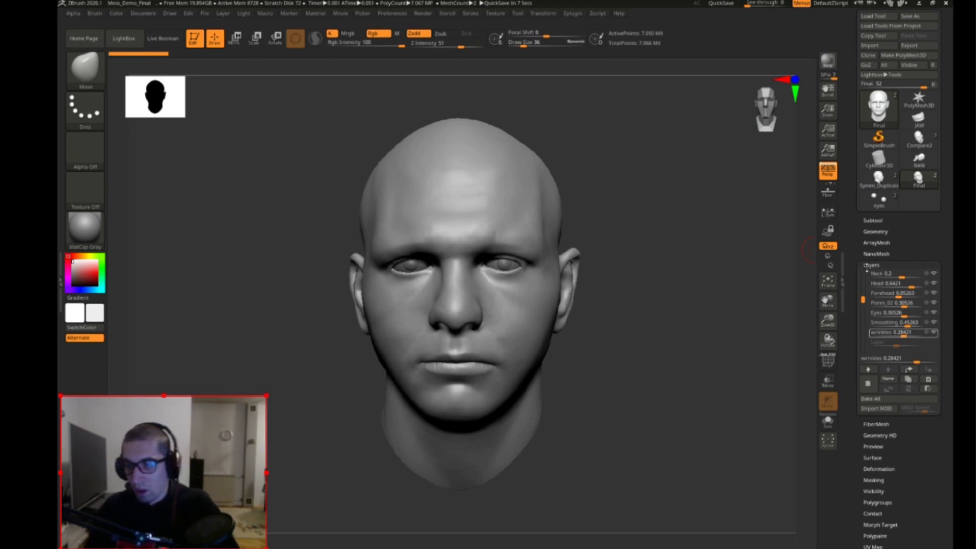
{"action": "left_click", "coordinate": [868, 265]}
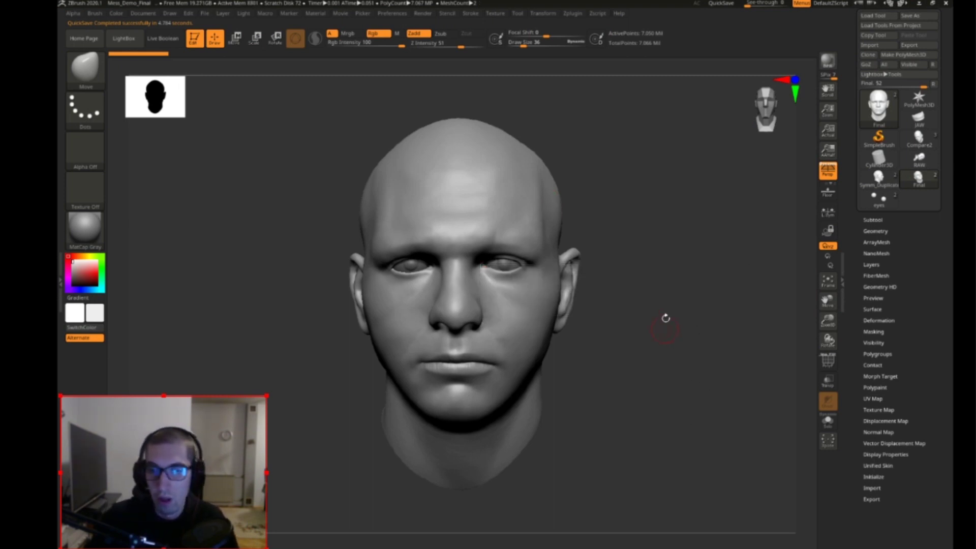
{"action": "left_click_drag", "start_coordinate": [640, 335], "coordinate": [680, 358], "text": "shift"}
{"action": "left_click_drag", "start_coordinate": [619, 338], "coordinate": [636, 279]}
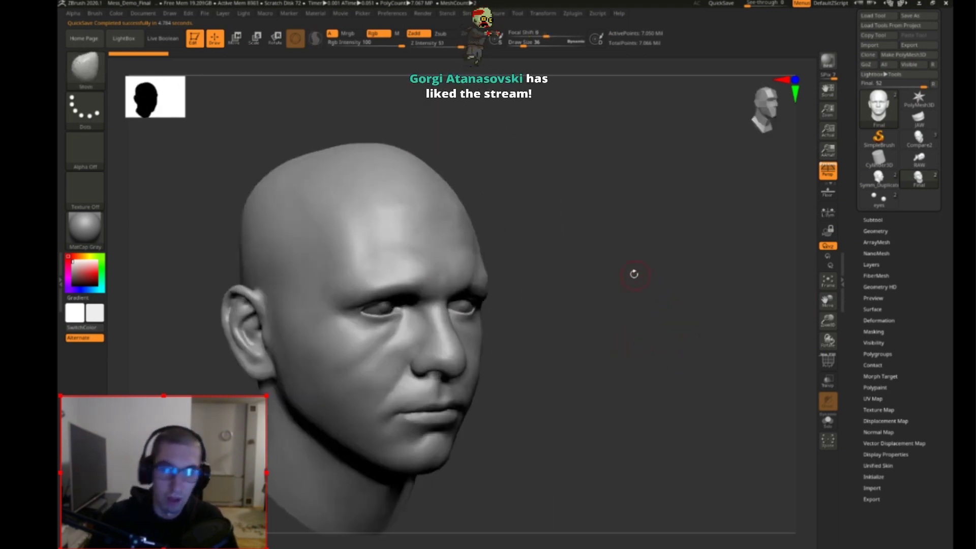
{"action": "left_click_drag", "start_coordinate": [706, 311], "coordinate": [693, 374], "text": "shift"}
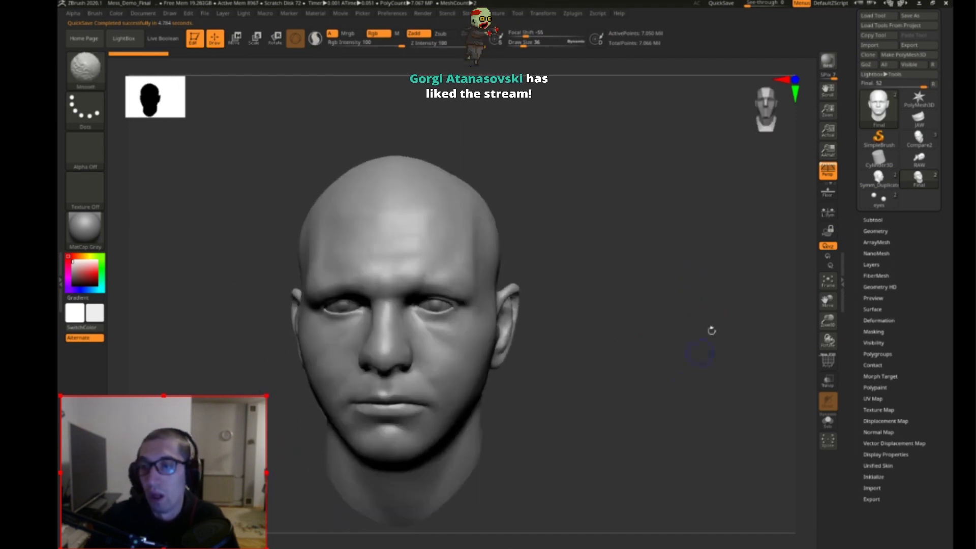
Step: Bake all layers of the Final head into the mesh and open its Geometry settings
{"action": "left_click", "coordinate": [871, 264]}
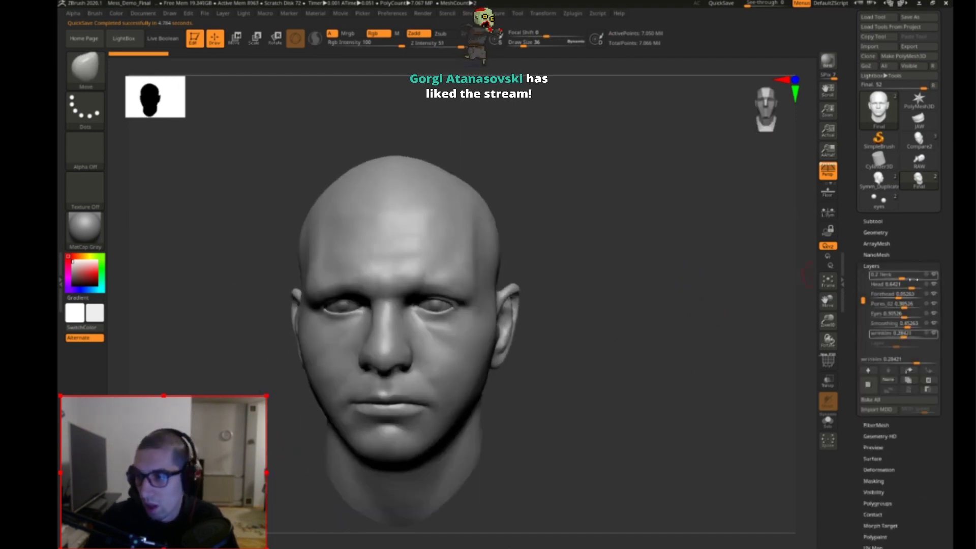
{"action": "left_click", "coordinate": [896, 401]}
{"action": "left_click", "coordinate": [875, 233]}
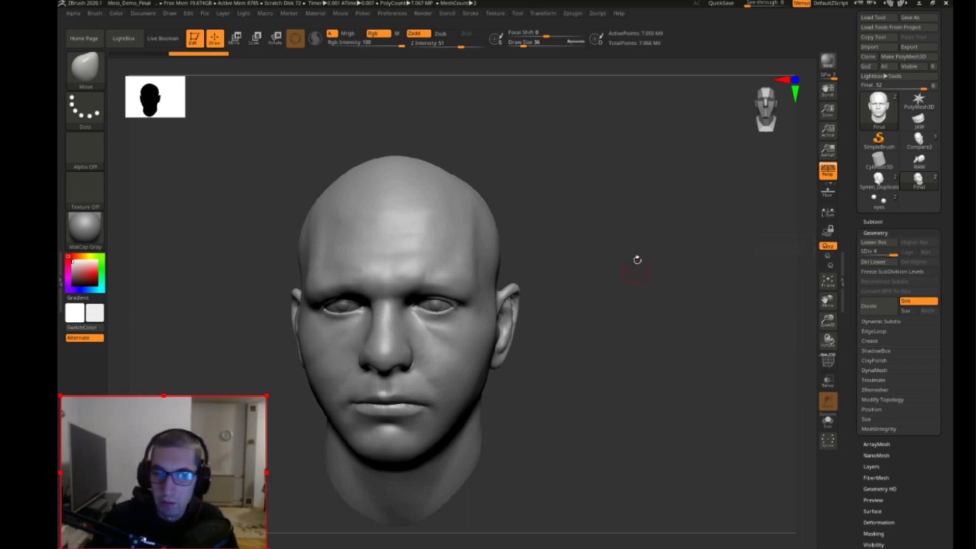
{"action": "scroll", "coordinate": [730, 305], "scroll_direction": "up", "scroll_amount": 5}
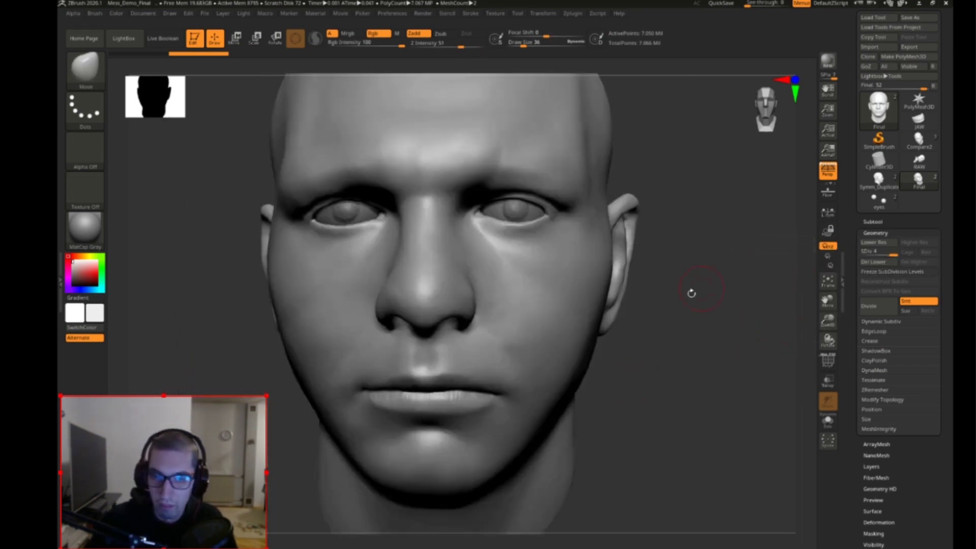
Step: Delete the Final head's lower subdivision levels
{"action": "left_click", "coordinate": [877, 263]}
{"action": "mouse_move", "coordinate": [725, 294]}
{"action": "left_mouse_down"}
{"action": "mouse_move", "coordinate": [725, 272]}
{"action": "mouse_move", "coordinate": [733, 348]}
{"action": "mouse_move", "coordinate": [721, 353]}
{"action": "left_mouse_up"}
{"action": "key", "text": "shift+f"}
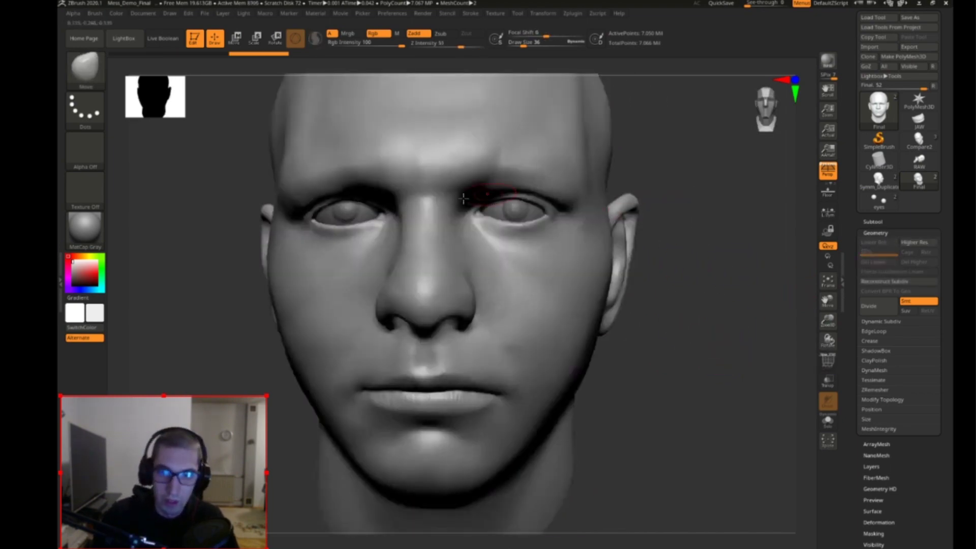
Step: Export the visible subtools to the Desktop as an FBX file named Head_high, waiting for the export to complete
{"action": "left_click", "coordinate": [573, 14]}
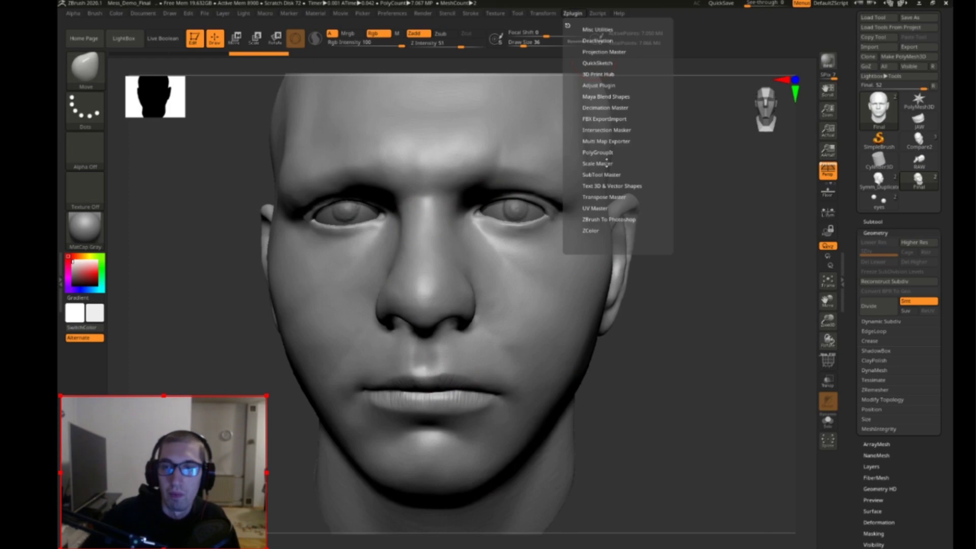
{"action": "left_click", "coordinate": [601, 120]}
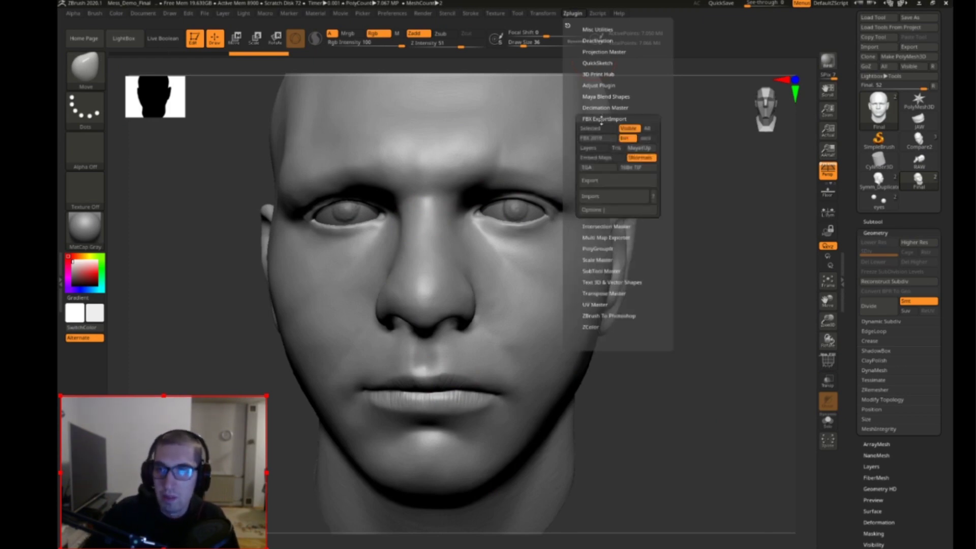
{"action": "left_click", "coordinate": [621, 181]}
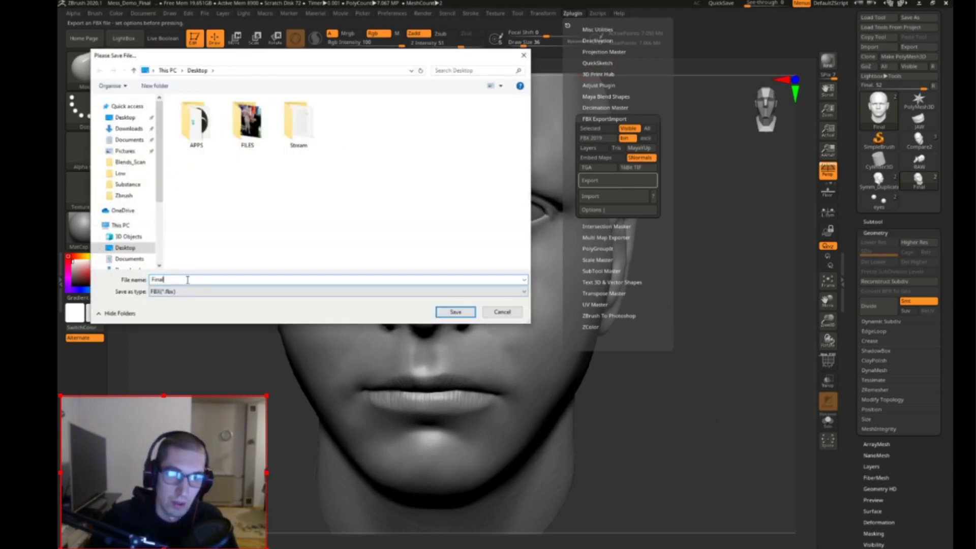
{"action": "key", "text": "BackSpace"}
{"action": "key", "text": "BackSpace"}
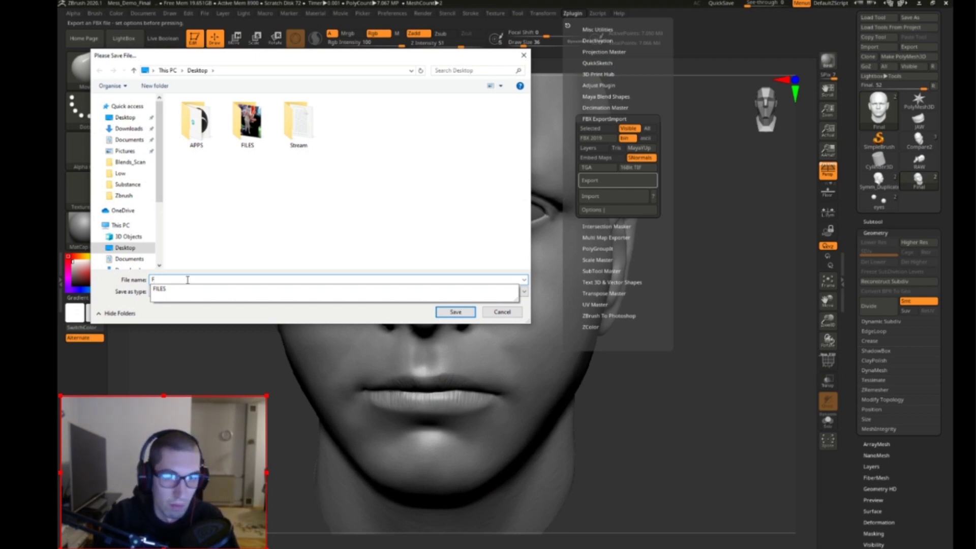
{"action": "key", "text": "BackSpace"}
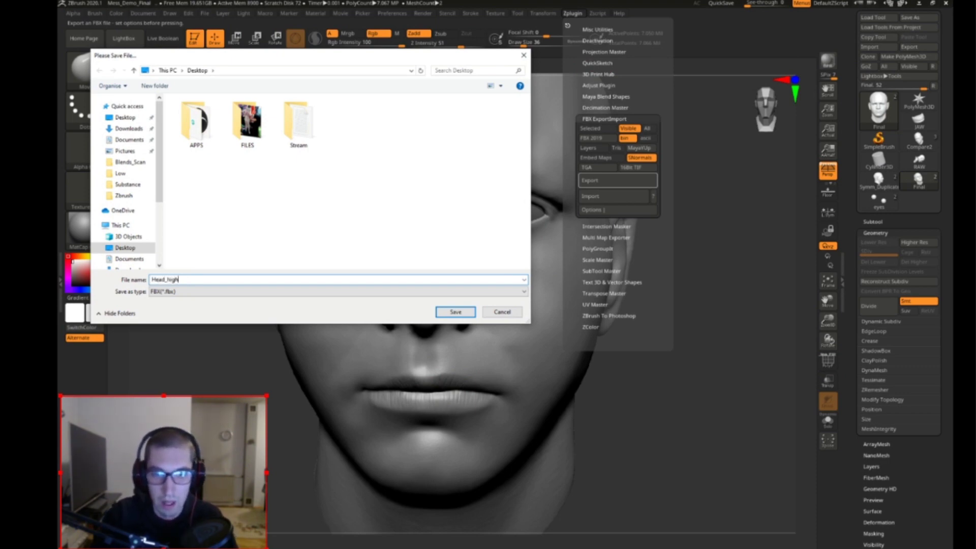
{"action": "key", "text": "Return"}
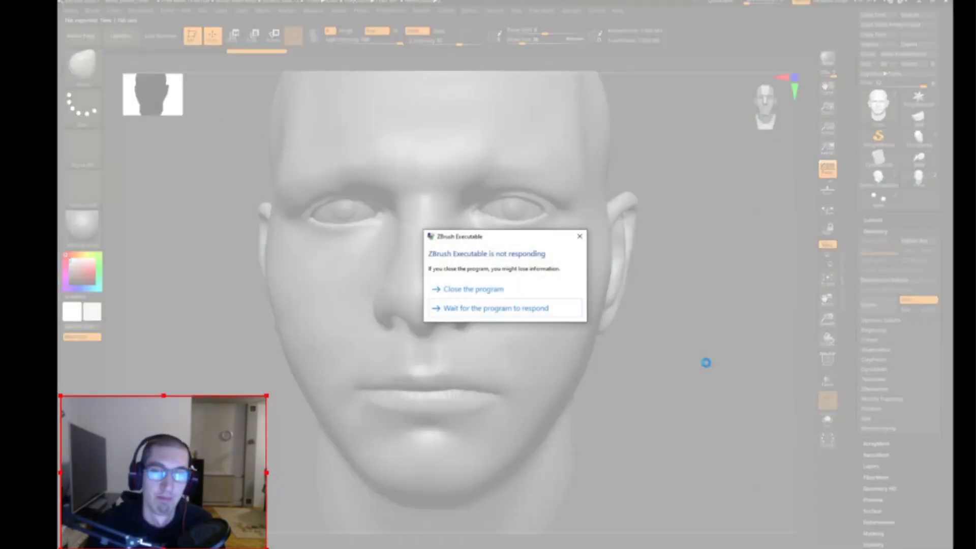
{"action": "left_click", "coordinate": [563, 310]}
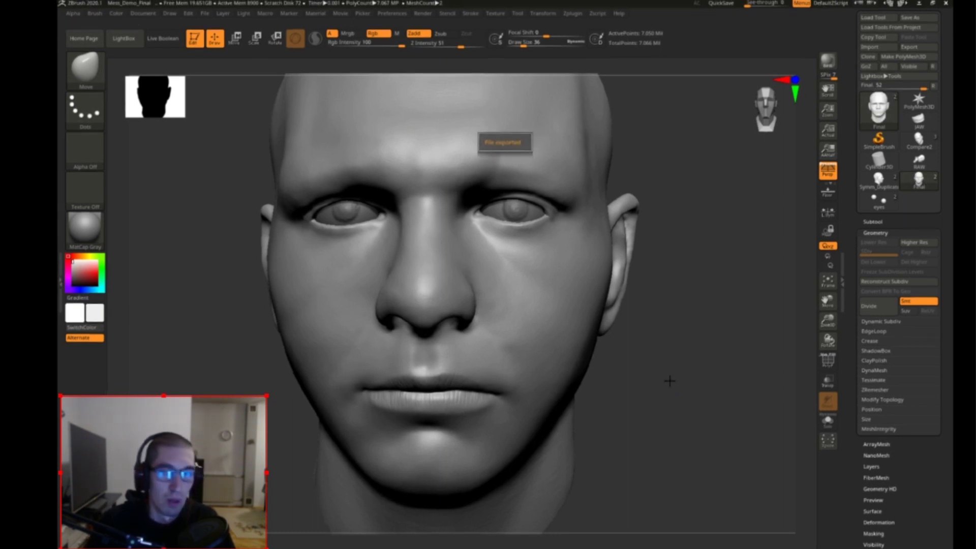
Step: Examine the high-poly head and review Decimation Master's pre-process and decimation options, including its point presets
{"action": "mouse_move", "coordinate": [684, 370]}
{"action": "left_mouse_down"}
{"action": "mouse_move", "coordinate": [693, 335]}
{"action": "mouse_move", "coordinate": [703, 394]}
{"action": "mouse_move", "coordinate": [692, 379]}
{"action": "mouse_move", "coordinate": [696, 409]}
{"action": "left_mouse_up"}
{"action": "left_click_drag", "start_coordinate": [703, 366], "coordinate": [699, 254]}
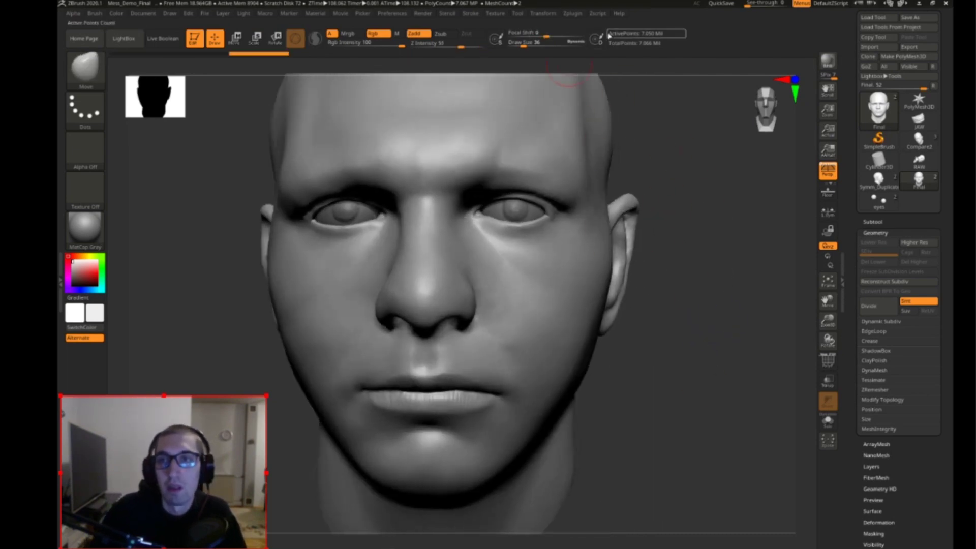
{"action": "left_click_drag", "start_coordinate": [727, 290], "coordinate": [635, 293]}
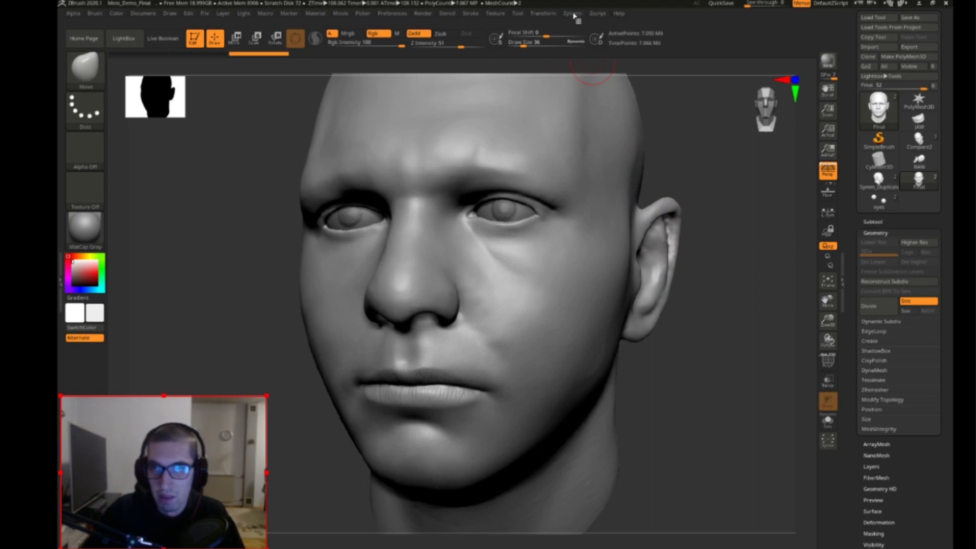
{"action": "left_click_drag", "start_coordinate": [740, 290], "coordinate": [738, 291], "text": "shift"}
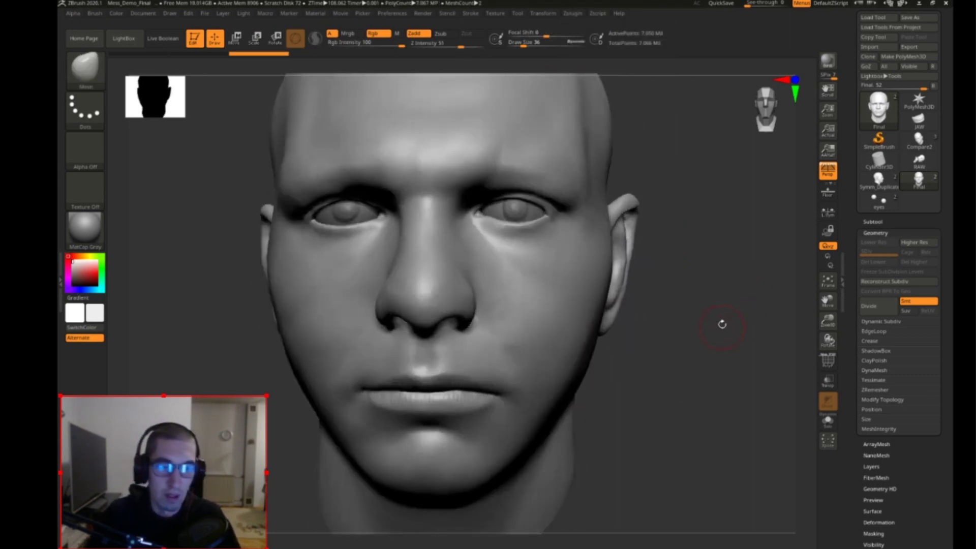
{"action": "left_click_drag", "start_coordinate": [718, 322], "coordinate": [679, 334], "text": "alt"}
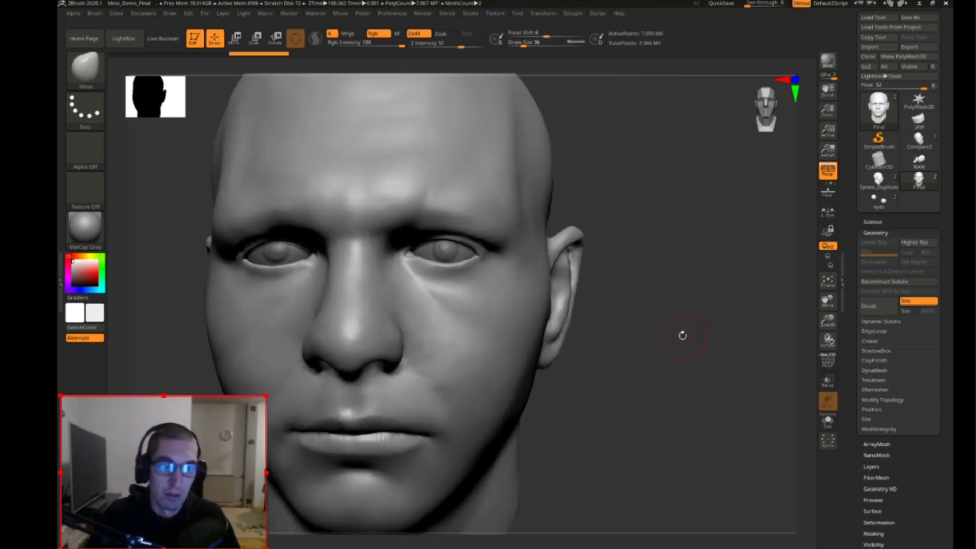
{"action": "left_click", "coordinate": [574, 14]}
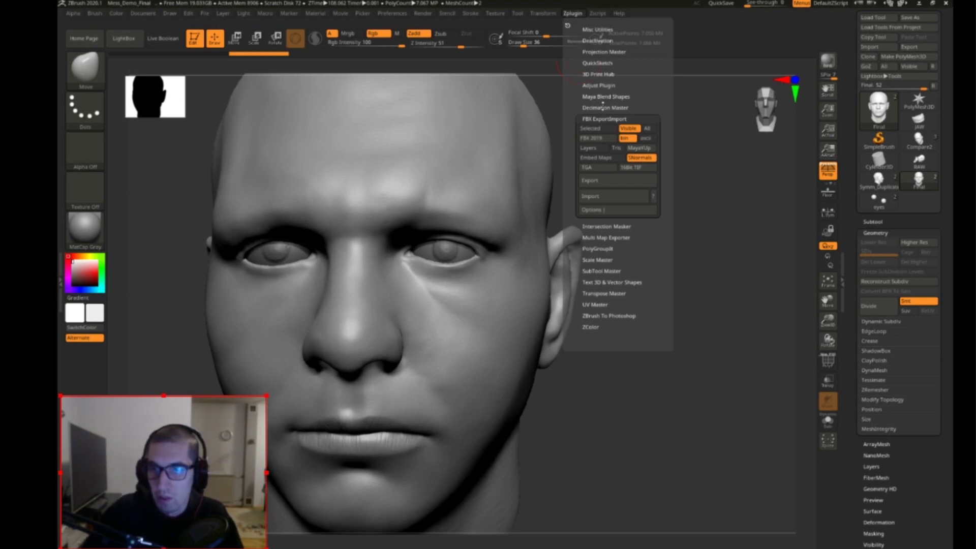
{"action": "left_click", "coordinate": [603, 107]}
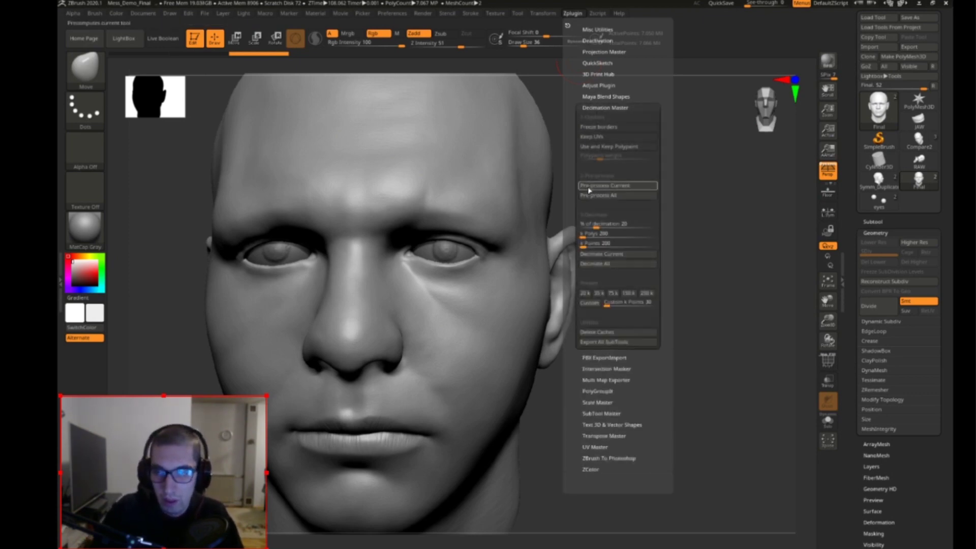
{"action": "left_click", "coordinate": [633, 192]}
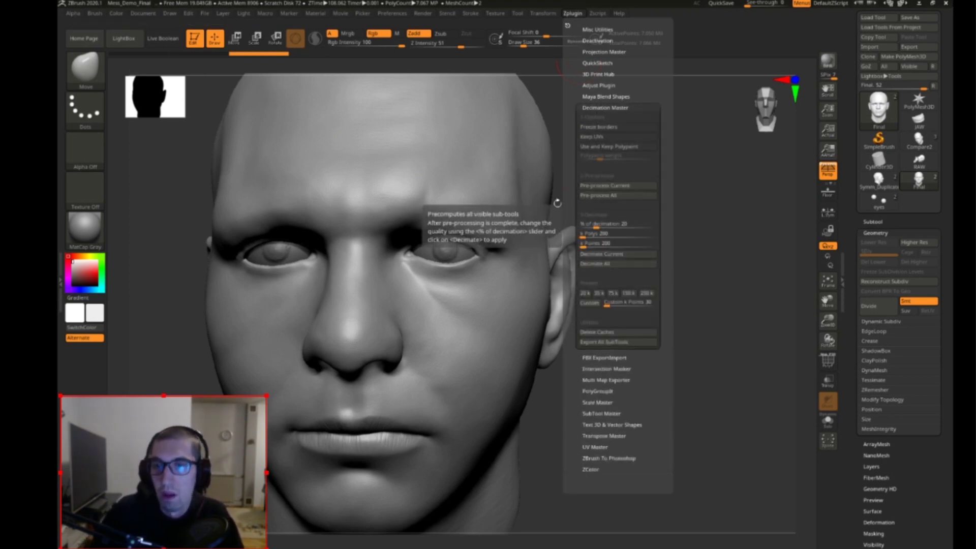
{"action": "left_click", "coordinate": [572, 13]}
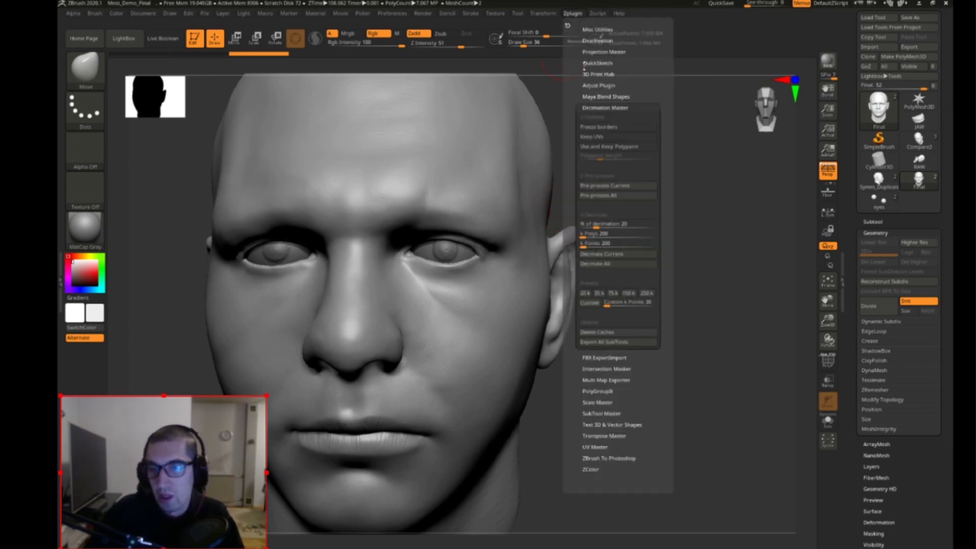
{"action": "left_click", "coordinate": [628, 294]}
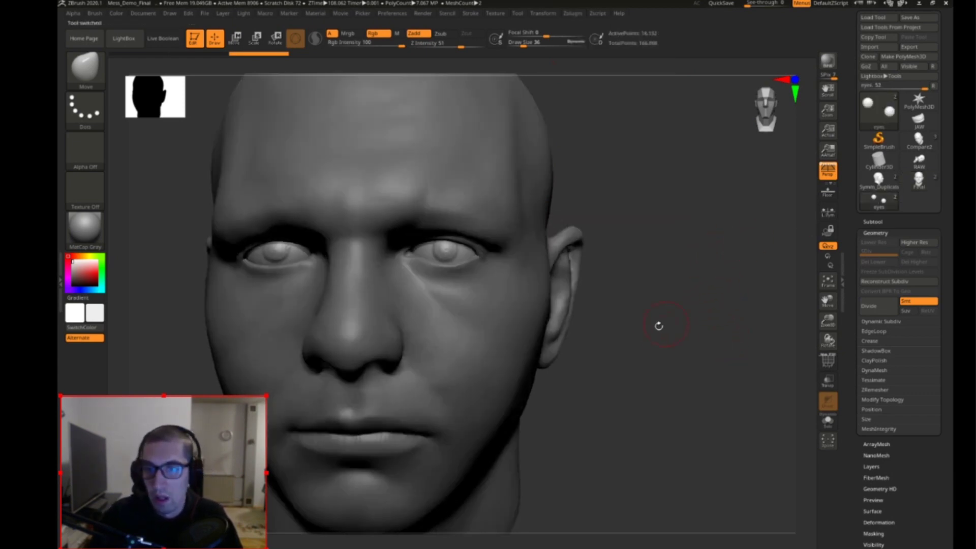
Step: Select the decimated DECI head, display its polyframe, and examine the wireframe density
{"action": "left_click_drag", "start_coordinate": [702, 357], "coordinate": [605, 355]}
{"action": "left_click_drag", "start_coordinate": [628, 312], "coordinate": [714, 320]}
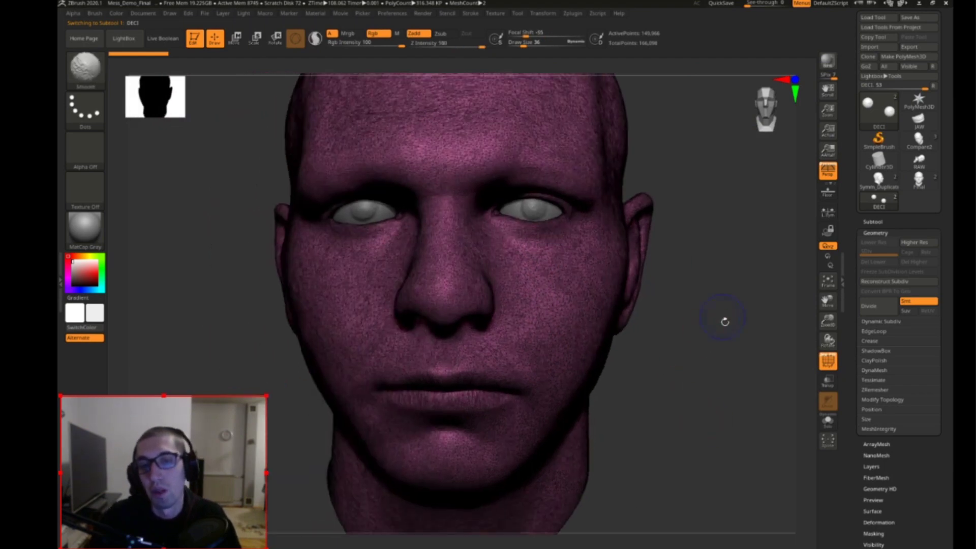
{"action": "left_click_drag", "start_coordinate": [680, 352], "coordinate": [680, 331]}
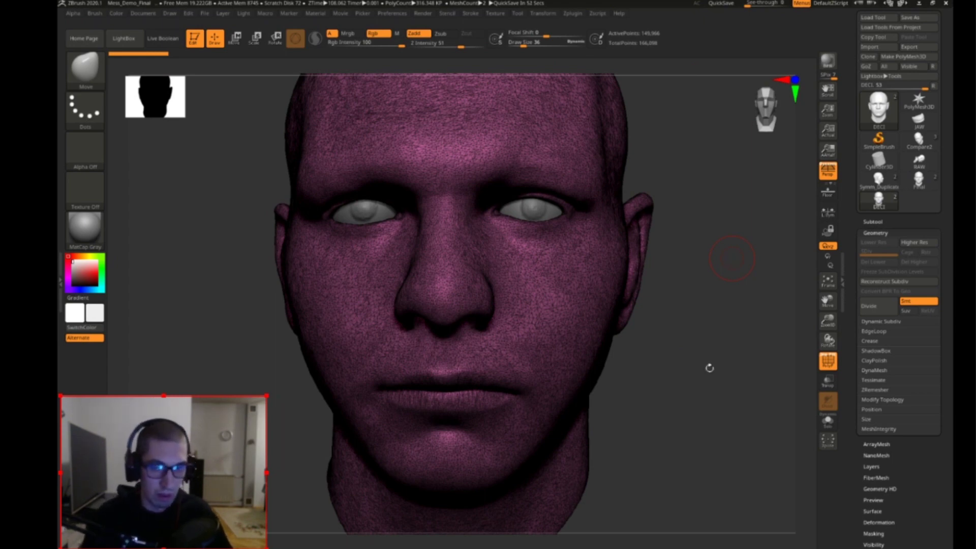
{"action": "mouse_move", "coordinate": [688, 402]}
{"action": "left_mouse_down"}
{"action": "mouse_move", "coordinate": [691, 394]}
{"action": "mouse_move", "coordinate": [700, 475]}
{"action": "left_mouse_up"}
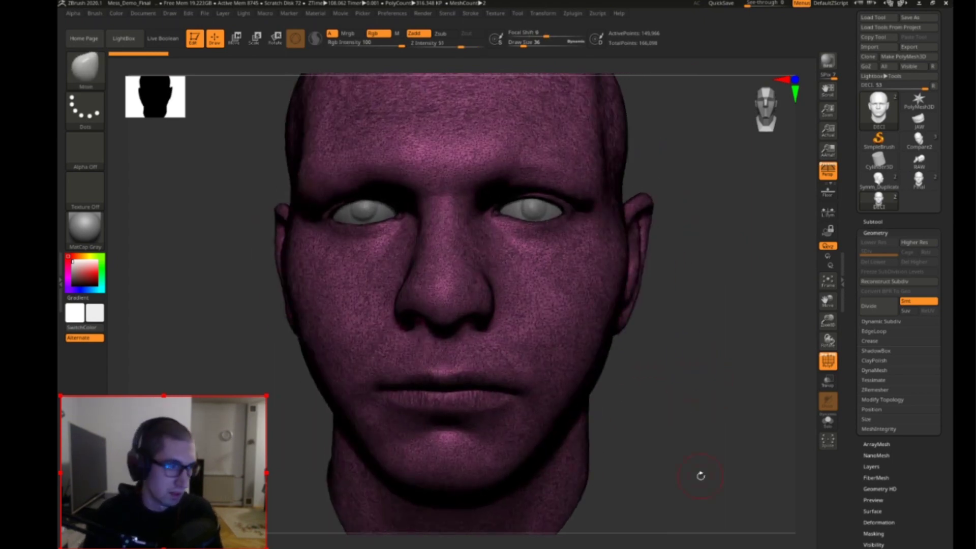
Step: Switch to Maya and inspect the mid-poly head and its eyes from several angles
{"action": "key", "text": "alt+Tab"}
{"action": "left_click_drag", "start_coordinate": [666, 279], "coordinate": [572, 280], "text": "alt"}
{"action": "right_click_drag", "start_coordinate": [572, 280], "coordinate": [553, 300], "text": "alt"}
{"action": "left_click_drag", "start_coordinate": [552, 300], "coordinate": [547, 290], "text": "alt"}
{"action": "middle_click_drag", "start_coordinate": [546, 290], "coordinate": [560, 325], "text": "alt"}
{"action": "left_click", "coordinate": [501, 235]}
{"action": "left_click_drag", "start_coordinate": [571, 254], "coordinate": [538, 300], "text": "alt"}
{"action": "scroll", "coordinate": [546, 279], "scroll_direction": "down", "scroll_amount": 3}
{"action": "left_click", "coordinate": [619, 302]}
{"action": "scroll", "coordinate": [619, 302], "scroll_direction": "up", "scroll_amount": 5}
{"action": "left_click", "coordinate": [477, 288]}
{"action": "scroll", "coordinate": [577, 327], "scroll_direction": "down", "scroll_amount": 6}
{"action": "left_click_drag", "start_coordinate": [579, 328], "coordinate": [539, 332], "text": "alt"}
{"action": "left_click", "coordinate": [618, 341]}
{"action": "scroll", "coordinate": [633, 340], "scroll_direction": "up", "scroll_amount": 3}
{"action": "left_click", "coordinate": [472, 299]}
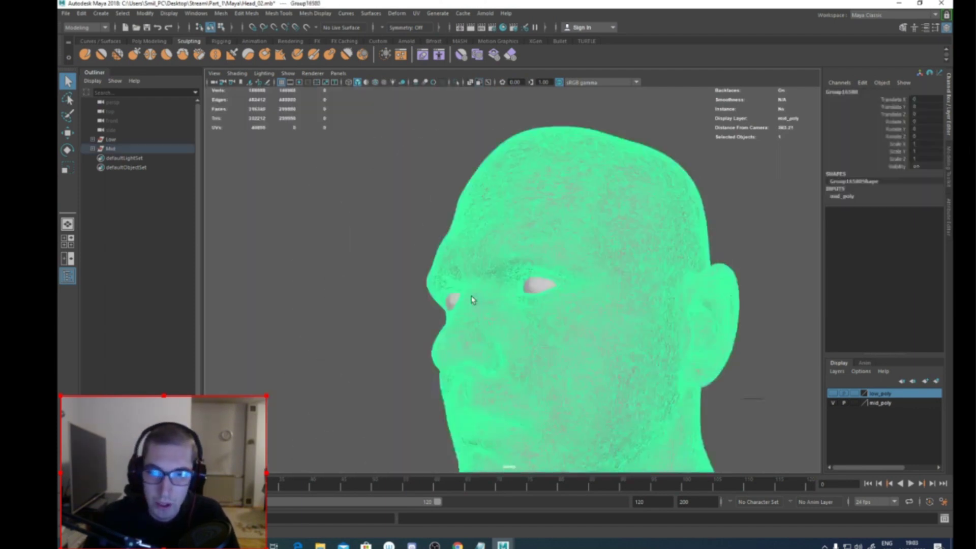
Step: Examine the mid-poly head's overall shape from different distances, deselecting it and then reselecting and framing it
{"action": "left_click_drag", "start_coordinate": [401, 302], "coordinate": [512, 302], "text": "alt"}
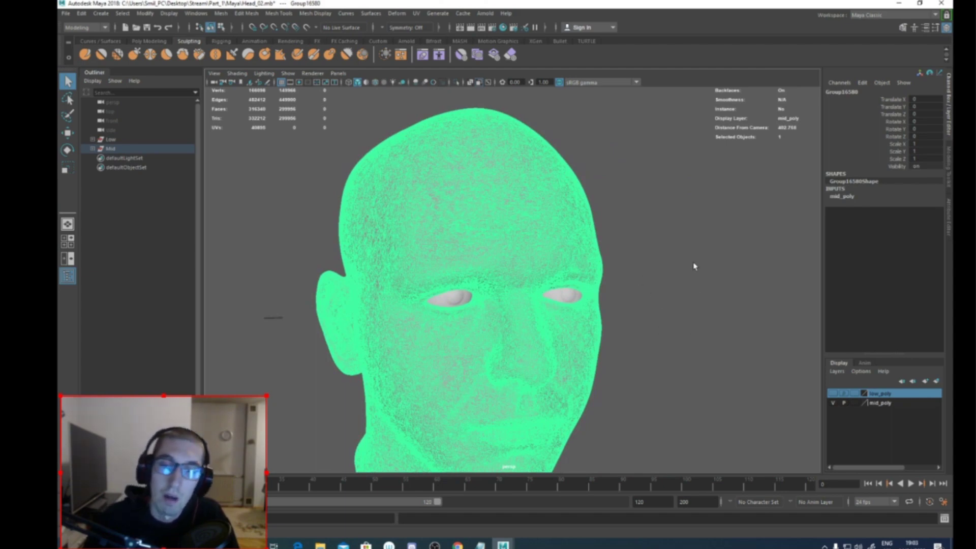
{"action": "scroll", "coordinate": [643, 298], "scroll_direction": "down", "scroll_amount": 5}
{"action": "left_click_drag", "start_coordinate": [642, 298], "coordinate": [490, 342], "text": "alt"}
{"action": "scroll", "coordinate": [669, 298], "scroll_direction": "down", "scroll_amount": 4}
{"action": "scroll", "coordinate": [496, 335], "scroll_direction": "up", "scroll_amount": 3}
{"action": "left_click_drag", "start_coordinate": [450, 253], "coordinate": [490, 334]}
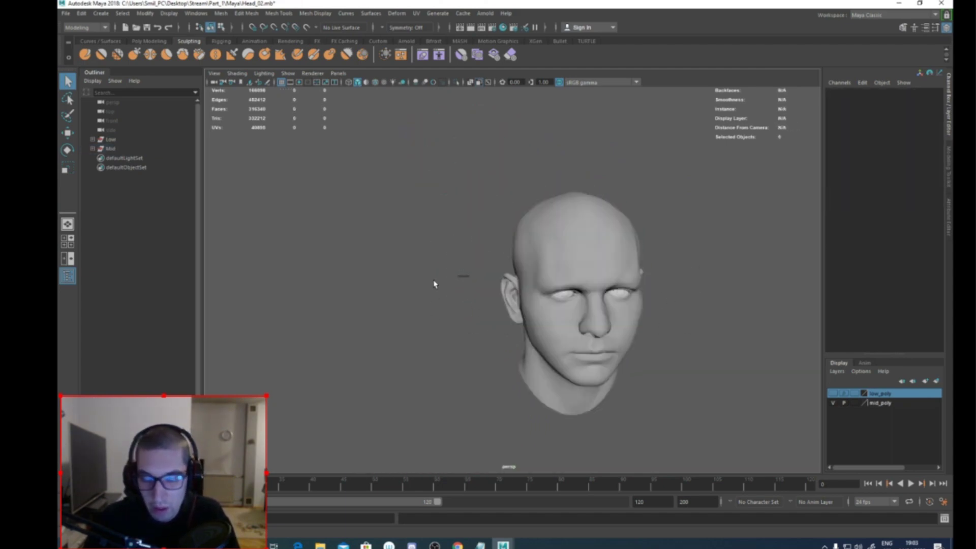
{"action": "key", "text": "f"}
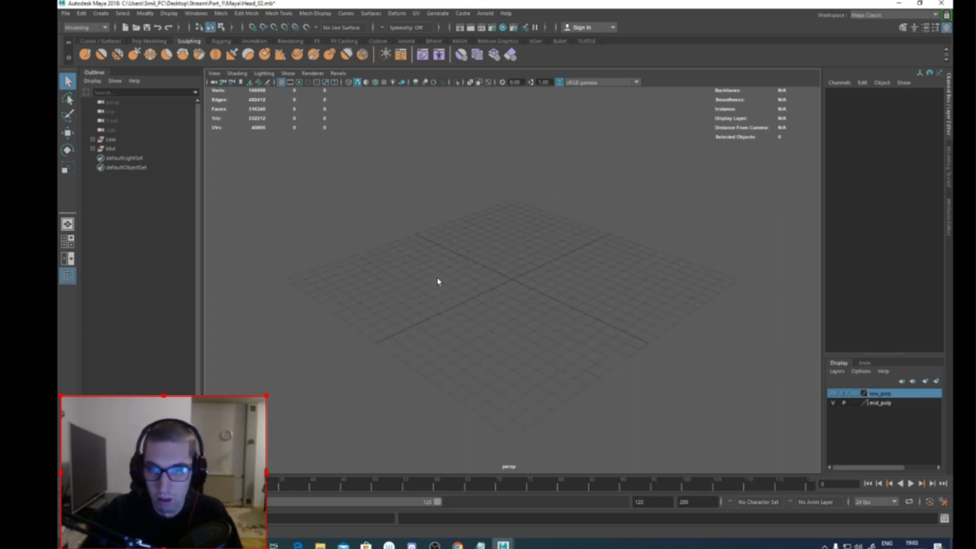
{"action": "scroll", "coordinate": [535, 331], "scroll_direction": "down", "scroll_amount": 4}
{"action": "left_click_drag", "start_coordinate": [537, 300], "coordinate": [766, 285], "text": "alt"}
{"action": "left_click", "coordinate": [668, 215]}
{"action": "key", "text": "f"}
{"action": "left_click_drag", "start_coordinate": [668, 216], "coordinate": [407, 334], "text": "alt"}
{"action": "scroll", "coordinate": [529, 302], "scroll_direction": "up", "scroll_amount": 5}
{"action": "scroll", "coordinate": [561, 298], "scroll_direction": "down", "scroll_amount": 3}
{"action": "scroll", "coordinate": [434, 327], "scroll_direction": "down", "scroll_amount": 4}
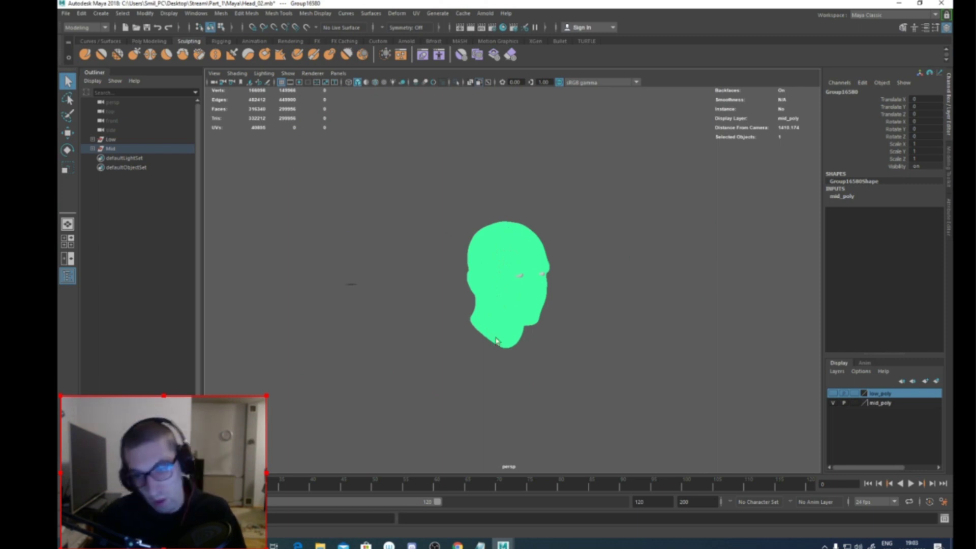
{"action": "scroll", "coordinate": [508, 274], "scroll_direction": "up", "scroll_amount": 3}
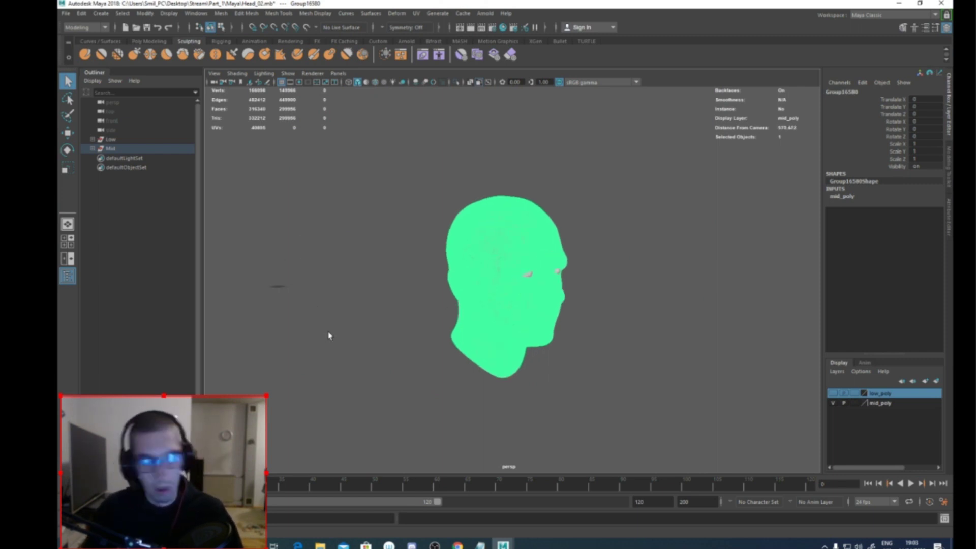
Step: Make the selected mid-poly head a live surface for retopology
{"action": "left_click_drag", "start_coordinate": [435, 325], "coordinate": [406, 323], "text": "alt"}
{"action": "right_click_drag", "start_coordinate": [406, 323], "coordinate": [496, 318], "text": "alt"}
{"action": "middle_click_drag", "start_coordinate": [496, 318], "coordinate": [534, 318], "text": "alt"}
{"action": "right_click_drag", "start_coordinate": [534, 318], "coordinate": [471, 311], "text": "alt"}
{"action": "mouse_move", "coordinate": [471, 311]}
{"action": "left_mouse_down", "text": "alt"}
{"action": "mouse_move", "coordinate": [541, 325]}
{"action": "mouse_move", "coordinate": [519, 305]}
{"action": "left_mouse_up", "text": "alt"}
{"action": "key", "text": "w"}
{"action": "left_click", "coordinate": [717, 338]}
{"action": "right_click_drag", "start_coordinate": [518, 305], "coordinate": [574, 302], "text": "alt"}
{"action": "left_click", "coordinate": [573, 300]}
{"action": "left_click_drag", "start_coordinate": [656, 321], "coordinate": [543, 310], "text": "alt"}
{"action": "right_click_drag", "start_coordinate": [544, 310], "coordinate": [573, 310], "text": "alt"}
{"action": "left_click_drag", "start_coordinate": [572, 309], "coordinate": [566, 327], "text": "alt"}
{"action": "right_click_drag", "start_coordinate": [566, 328], "coordinate": [610, 340], "text": "alt"}
{"action": "left_click_drag", "start_coordinate": [610, 340], "coordinate": [596, 337], "text": "alt"}
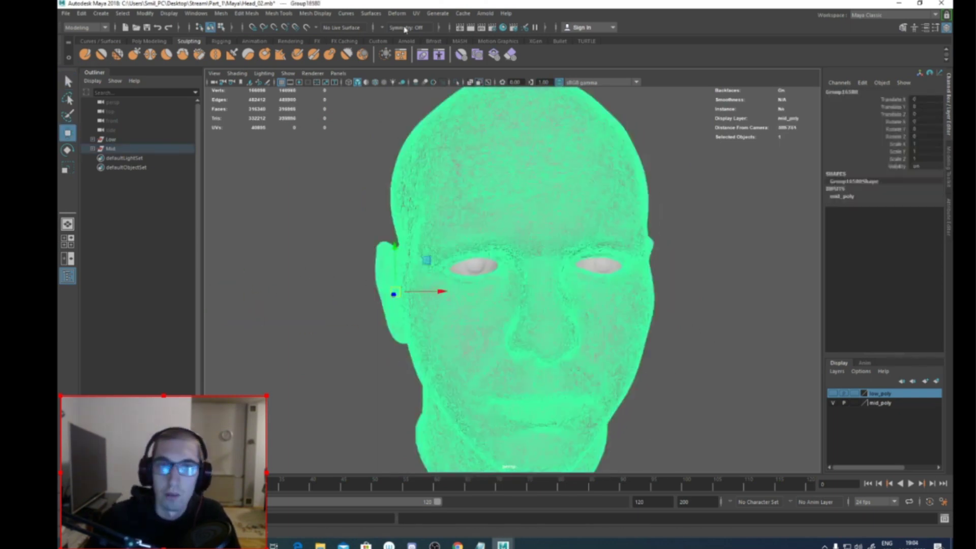
{"action": "left_click", "coordinate": [307, 27]}
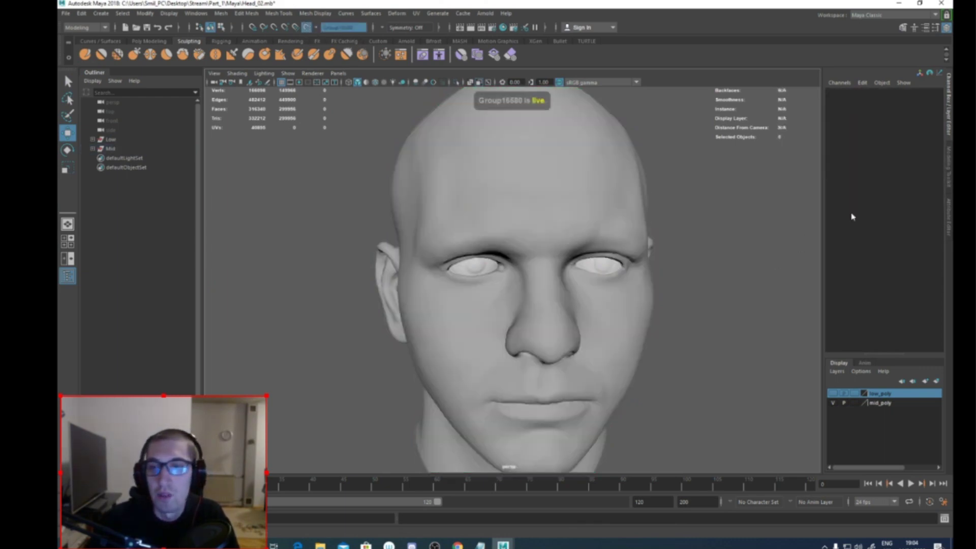
Step: Activate Quad Draw from the Modeling Toolkit and bring the live head's brow area into view
{"action": "left_click", "coordinate": [902, 28]}
{"action": "left_click", "coordinate": [911, 359]}
{"action": "scroll", "coordinate": [537, 280], "scroll_direction": "up", "scroll_amount": 5}
{"action": "scroll", "coordinate": [536, 281], "scroll_direction": "down", "scroll_amount": 7}
{"action": "mouse_move", "coordinate": [508, 280]}
{"action": "left_mouse_down", "text": "alt"}
{"action": "mouse_move", "coordinate": [536, 280]}
{"action": "mouse_move", "coordinate": [460, 246]}
{"action": "mouse_move", "coordinate": [508, 249]}
{"action": "left_mouse_up", "text": "alt"}
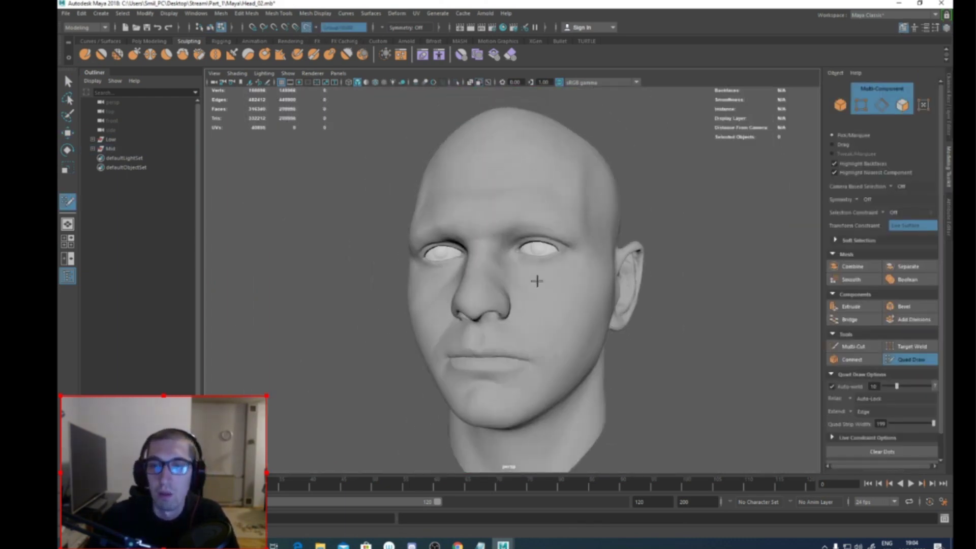
{"action": "scroll", "coordinate": [537, 280], "scroll_direction": "down", "scroll_amount": 3}
{"action": "scroll", "coordinate": [462, 309], "scroll_direction": "up", "scroll_amount": 6}
{"action": "left_click_drag", "start_coordinate": [509, 293], "coordinate": [494, 263], "text": "alt"}
{"action": "scroll", "coordinate": [486, 286], "scroll_direction": "down", "scroll_amount": 2}
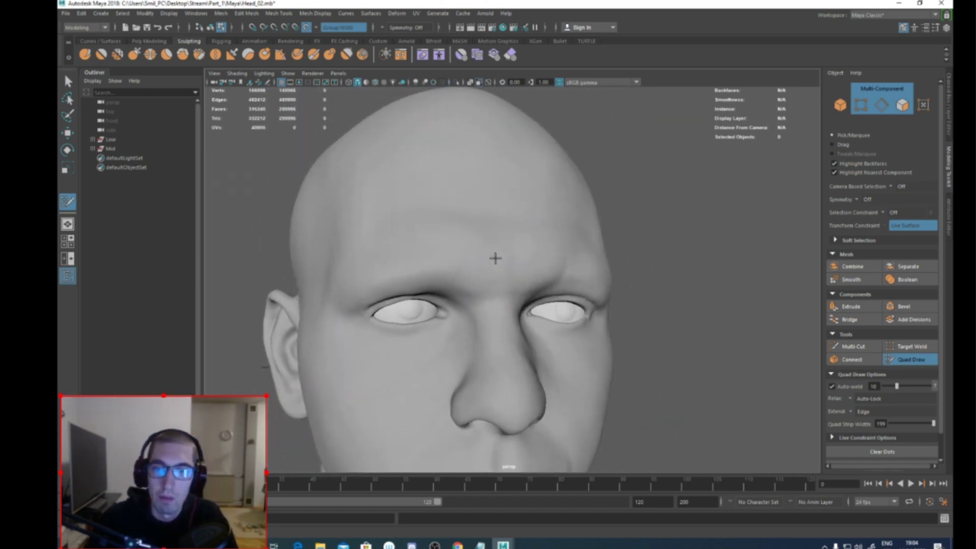
Step: Place dots across the area between the eyebrows and fill them with two adjoining quads
{"action": "left_click", "coordinate": [499, 246]}
{"action": "left_click", "coordinate": [500, 299]}
{"action": "left_click", "coordinate": [535, 288]}
{"action": "left_click", "coordinate": [535, 248]}
{"action": "left_click", "coordinate": [513, 270], "text": "shift"}
{"action": "left_click", "coordinate": [465, 242]}
{"action": "left_click", "coordinate": [462, 297]}
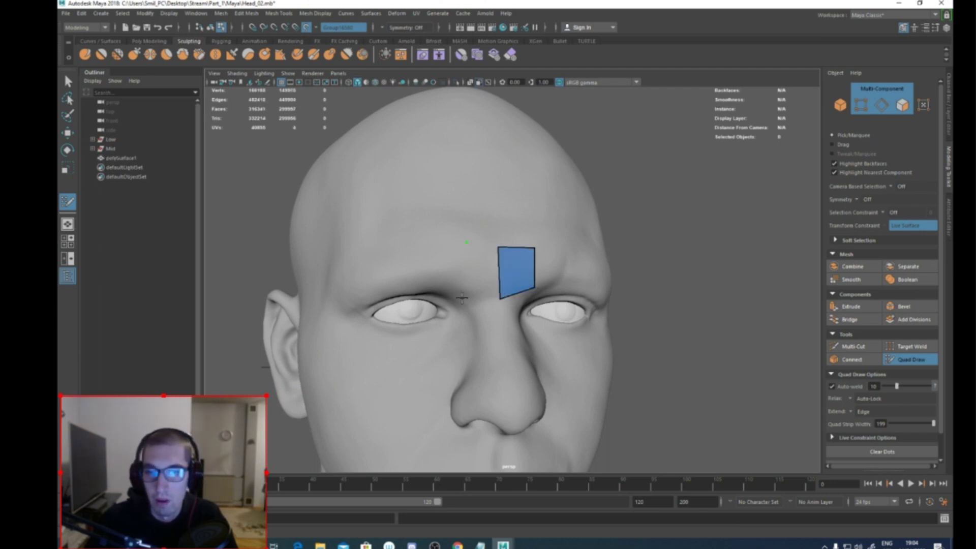
{"action": "left_click", "coordinate": [487, 281], "text": "shift"}
Step: Extend the quads across the head's right brow, insert an edge loop, and shape the strip to follow the brow
{"action": "left_click", "coordinate": [349, 273], "text": "shift"}
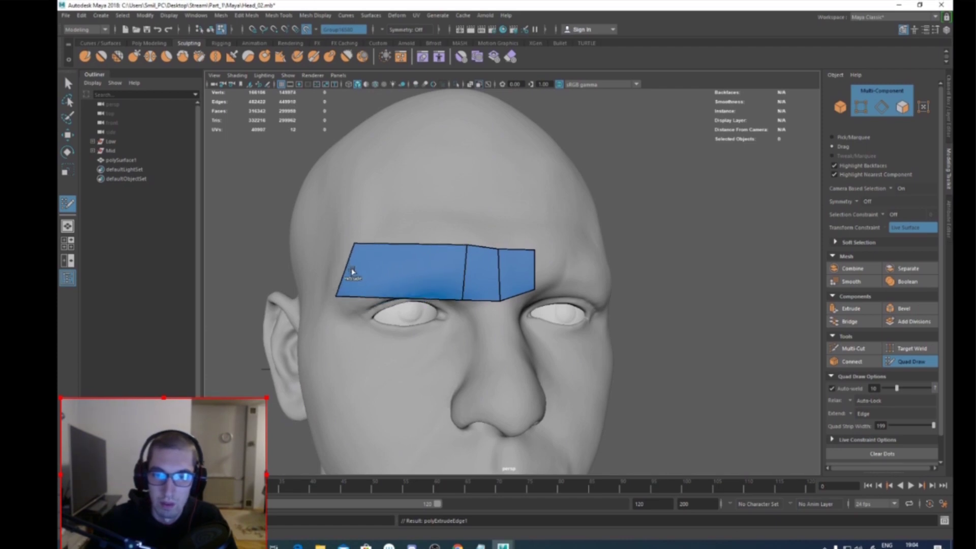
{"action": "left_click", "coordinate": [409, 280], "text": "ctrl"}
{"action": "left_click_drag", "start_coordinate": [407, 285], "coordinate": [403, 278]}
{"action": "left_click_drag", "start_coordinate": [340, 302], "coordinate": [346, 304]}
{"action": "left_click_drag", "start_coordinate": [353, 255], "coordinate": [328, 283]}
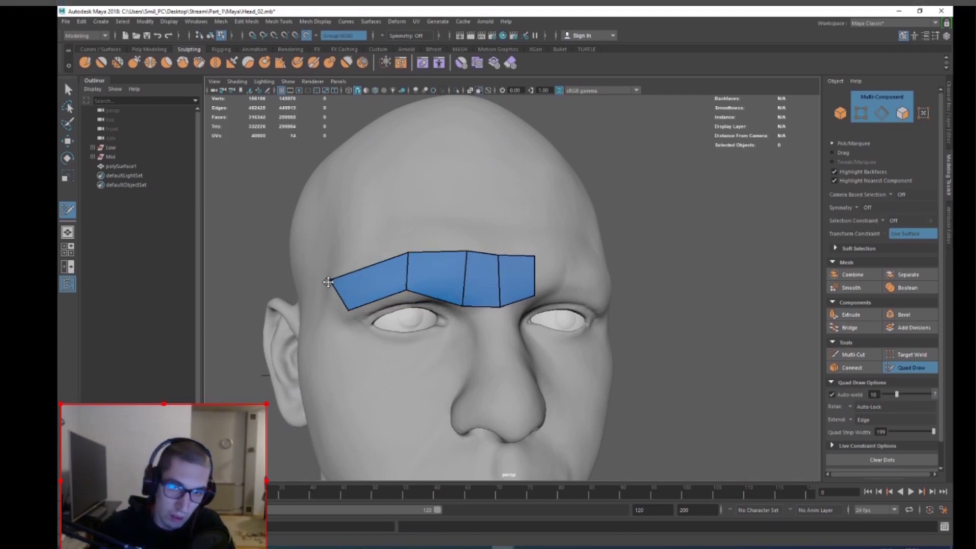
Step: Extend the brow strip downward past the right eye's outer corner and insert an edge loop across the new section
{"action": "left_click_drag", "start_coordinate": [391, 285], "coordinate": [538, 295], "text": "alt"}
{"action": "left_click_drag", "start_coordinate": [493, 326], "coordinate": [378, 316], "text": "alt"}
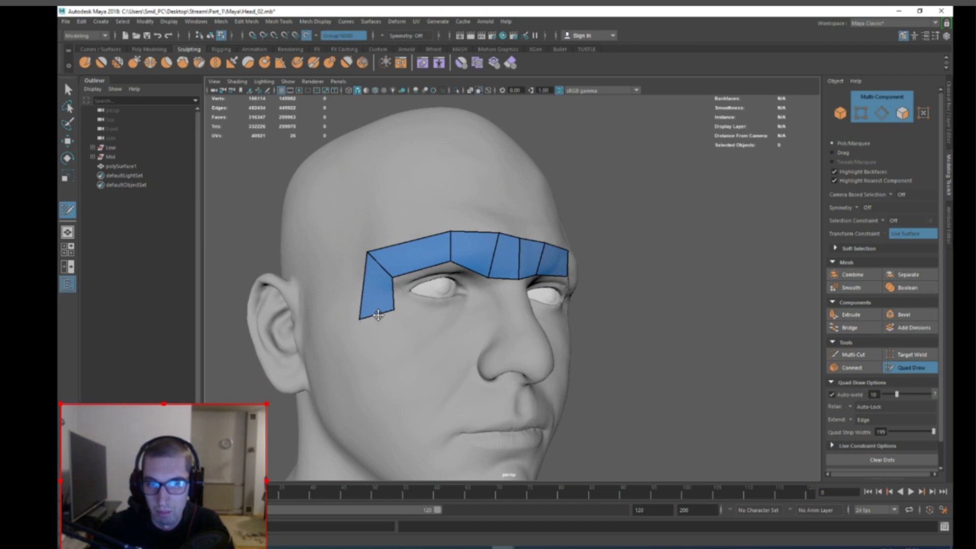
{"action": "left_click", "coordinate": [372, 290], "text": "ctrl"}
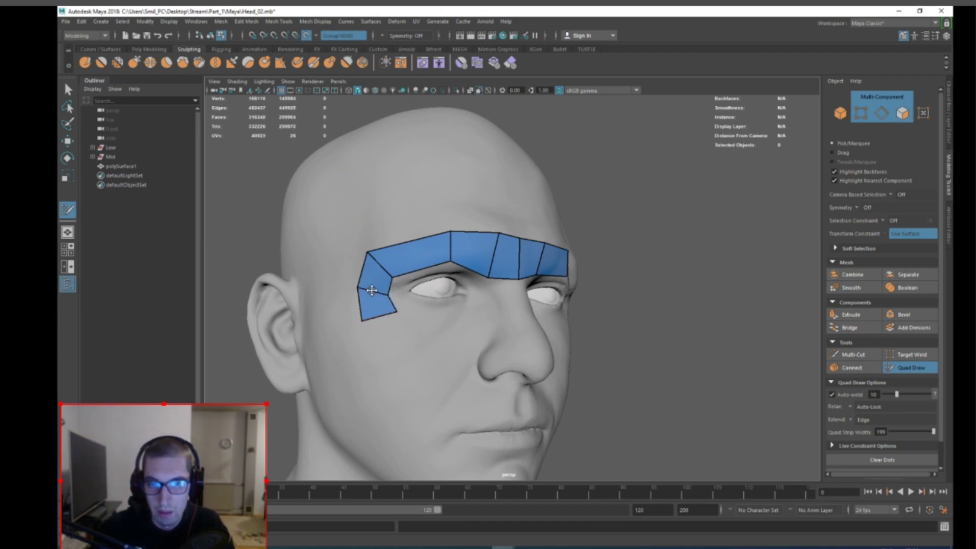
Step: Extend the strip from the right eye's outer corner inward beneath the eye toward the nose
{"action": "left_click_drag", "start_coordinate": [381, 319], "coordinate": [488, 320]}
{"action": "left_click_drag", "start_coordinate": [361, 323], "coordinate": [379, 336]}
{"action": "scroll", "coordinate": [452, 325], "scroll_direction": "down", "scroll_amount": 4}
Step: Extend the strip around the head's left eye, past its outer corner and back beneath the eye toward the nose
{"action": "left_click_drag", "start_coordinate": [452, 325], "coordinate": [498, 335], "text": "alt"}
{"action": "scroll", "coordinate": [497, 335], "scroll_direction": "up", "scroll_amount": 4}
{"action": "middle_click_drag", "start_coordinate": [497, 335], "coordinate": [445, 303], "text": "alt"}
{"action": "left_click_drag", "start_coordinate": [450, 254], "coordinate": [382, 306]}
{"action": "left_click", "coordinate": [455, 272], "text": "ctrl"}
{"action": "left_click_drag", "start_coordinate": [459, 288], "coordinate": [452, 297]}
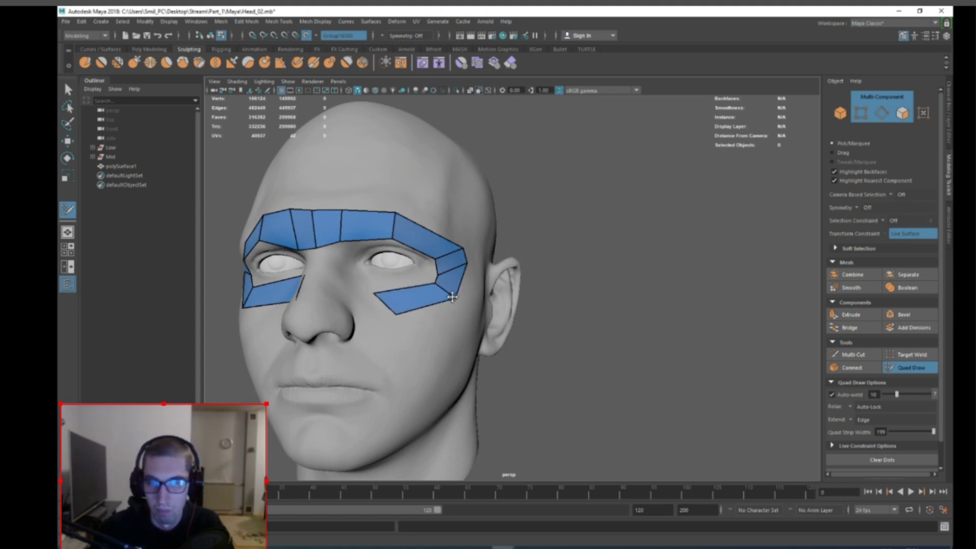
Step: Adjust the left eye strip's lower outer corner and insert an edge loop across the section beneath the left eye
{"action": "mouse_move", "coordinate": [364, 316]}
{"action": "left_mouse_down", "text": "alt"}
{"action": "mouse_move", "coordinate": [414, 331]}
{"action": "mouse_move", "coordinate": [405, 281]}
{"action": "left_mouse_up", "text": "alt"}
{"action": "left_click_drag", "start_coordinate": [455, 309], "coordinate": [437, 295]}
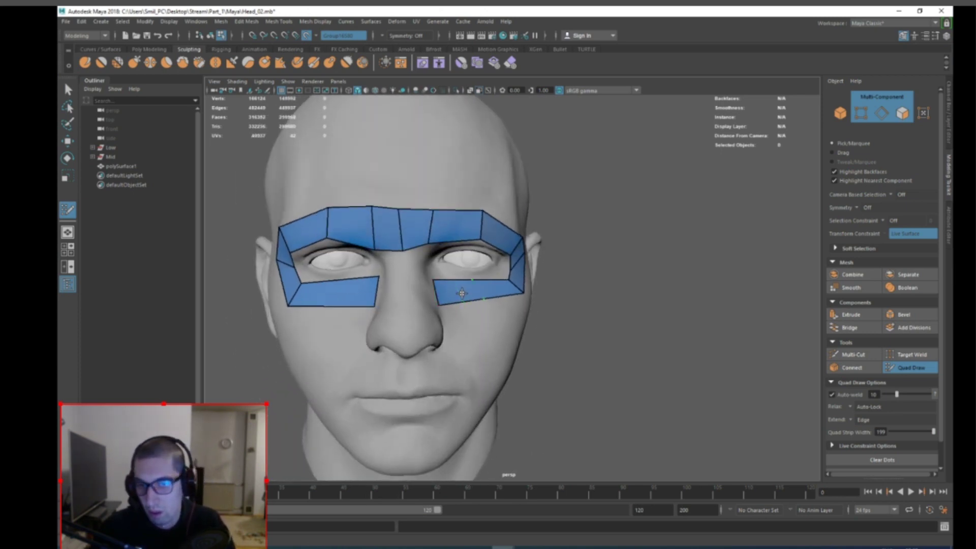
{"action": "left_click", "coordinate": [472, 280], "text": "ctrl"}
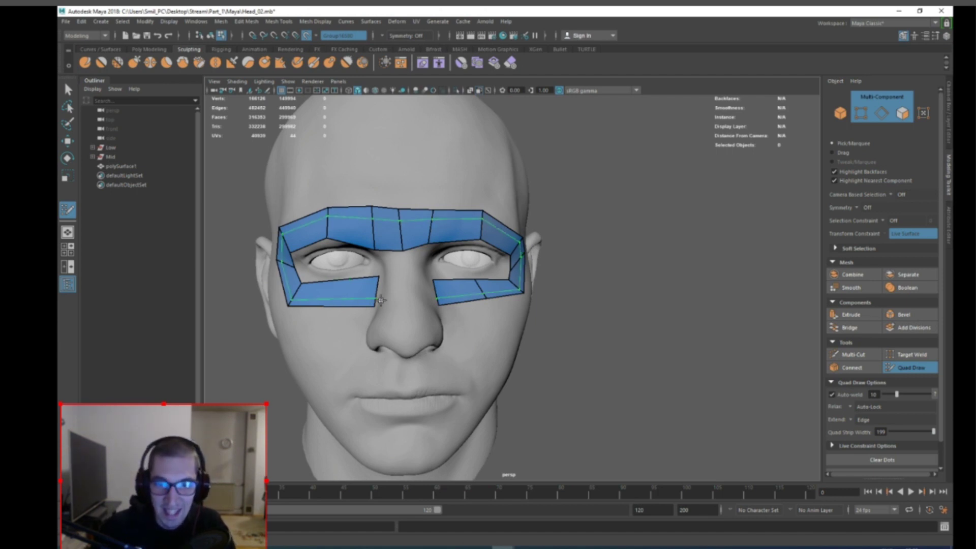
{"action": "left_click_drag", "start_coordinate": [351, 306], "coordinate": [290, 278], "text": "shift"}
{"action": "key", "text": "ctrl+z"}
{"action": "mouse_move", "coordinate": [340, 303]}
{"action": "left_mouse_down", "text": "ctrl"}
{"action": "mouse_move", "coordinate": [331, 338]}
{"action": "mouse_move", "coordinate": [388, 315]}
{"action": "left_mouse_up", "text": "ctrl"}
{"action": "key", "text": "ctrl+z"}
{"action": "key", "text": "ctrl+z"}
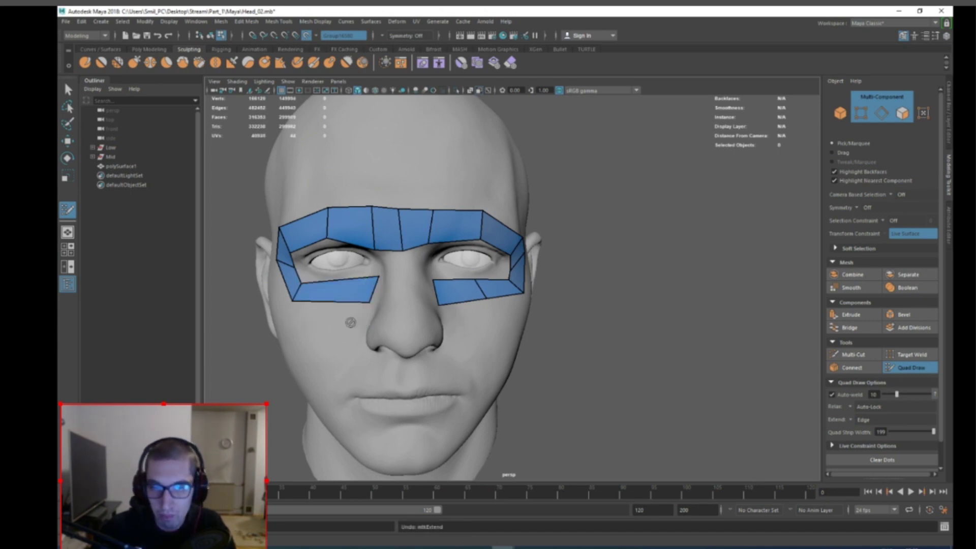
Step: Split the strip beneath the right eye, extend both lower strips to the nose sides, and fill the nose bridge up to the brows
{"action": "mouse_move", "coordinate": [344, 292]}
{"action": "left_mouse_down", "text": "alt"}
{"action": "mouse_move", "coordinate": [316, 257]}
{"action": "mouse_move", "coordinate": [366, 249]}
{"action": "mouse_move", "coordinate": [328, 287]}
{"action": "left_mouse_up", "text": "alt"}
{"action": "right_click_drag", "start_coordinate": [330, 285], "coordinate": [376, 284], "text": "alt"}
{"action": "scroll", "coordinate": [377, 284], "scroll_direction": "down", "scroll_amount": 6}
{"action": "mouse_move", "coordinate": [397, 277]}
{"action": "left_mouse_down", "text": "alt"}
{"action": "mouse_move", "coordinate": [409, 269]}
{"action": "mouse_move", "coordinate": [379, 294]}
{"action": "mouse_move", "coordinate": [358, 278]}
{"action": "mouse_move", "coordinate": [361, 293]}
{"action": "left_mouse_up", "text": "alt"}
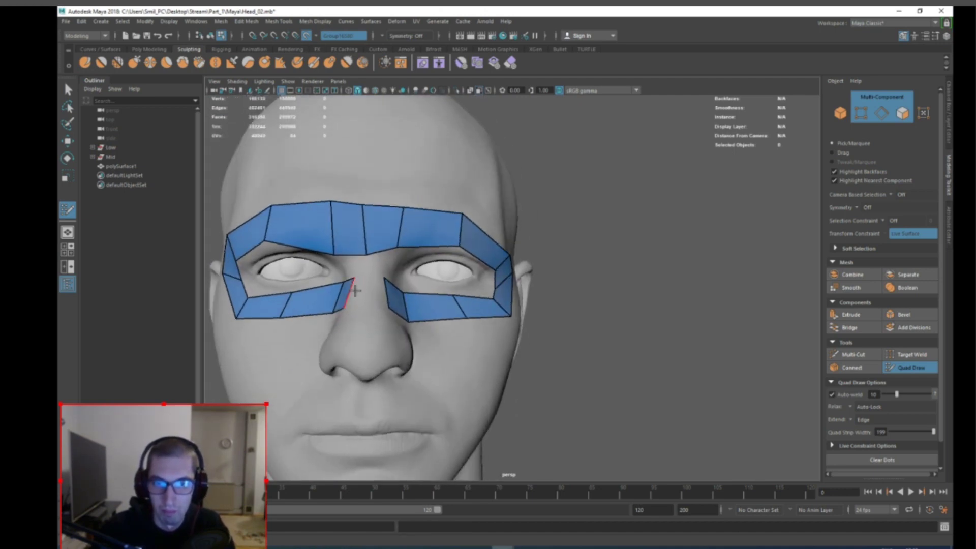
{"action": "left_click", "coordinate": [368, 284], "text": "shift"}
{"action": "left_click", "coordinate": [356, 265], "text": "shift"}
{"action": "left_click_drag", "start_coordinate": [355, 265], "coordinate": [367, 285], "text": "alt"}
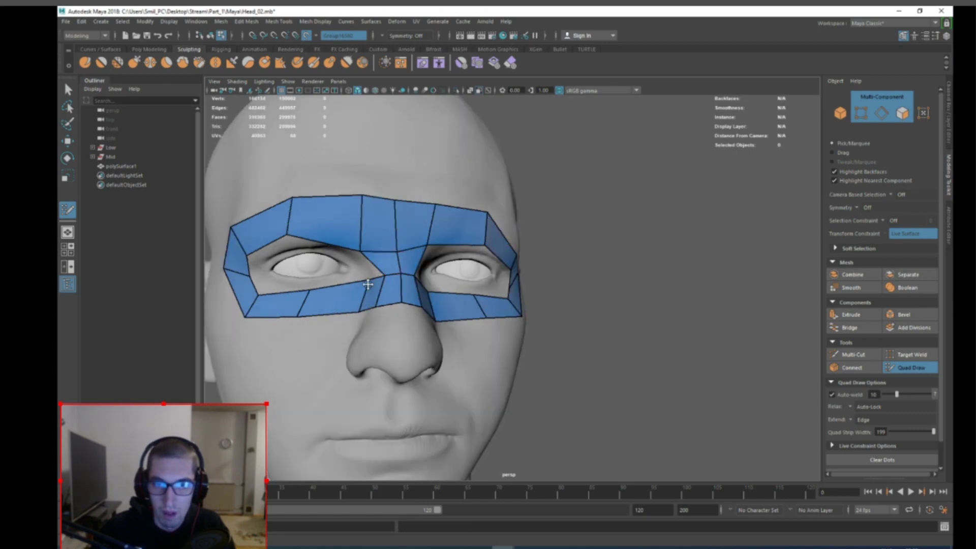
Step: Smooth out the strip around the right eye and insert an edge loop across the upper nose bridge
{"action": "mouse_move", "coordinate": [355, 247]}
{"action": "left_mouse_down", "text": "shift"}
{"action": "mouse_move", "coordinate": [426, 248]}
{"action": "mouse_move", "coordinate": [319, 290]}
{"action": "left_mouse_up", "text": "shift"}
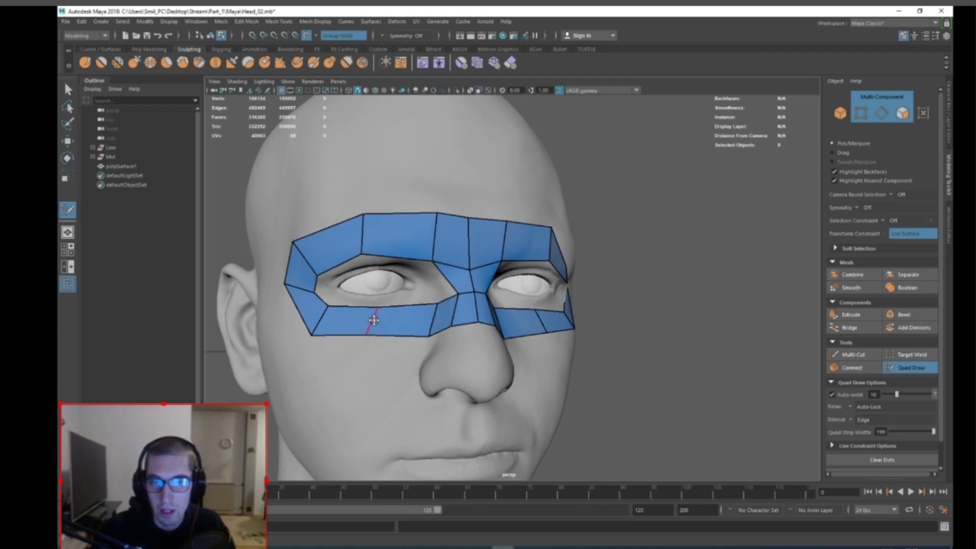
{"action": "scroll", "coordinate": [367, 319], "scroll_direction": "up", "scroll_amount": 4}
{"action": "mouse_move", "coordinate": [367, 319]}
{"action": "left_mouse_down", "text": "alt"}
{"action": "mouse_move", "coordinate": [390, 300]}
{"action": "mouse_move", "coordinate": [420, 307]}
{"action": "mouse_move", "coordinate": [437, 292]}
{"action": "mouse_move", "coordinate": [382, 318]}
{"action": "left_mouse_up", "text": "alt"}
{"action": "scroll", "coordinate": [437, 291], "scroll_direction": "down", "scroll_amount": 3}
{"action": "left_click", "coordinate": [584, 268], "text": "ctrl"}
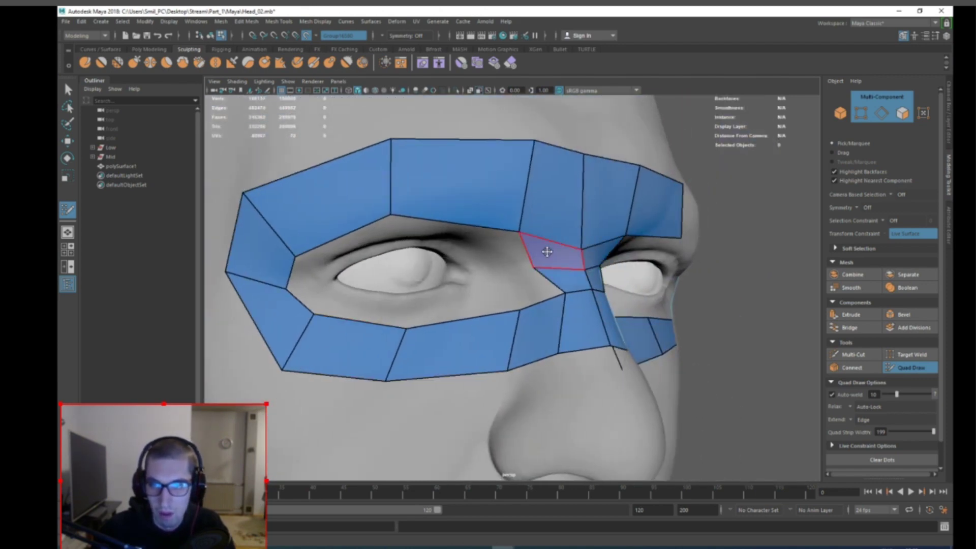
Step: Fill quads from the right eye's outer corner along the upper eyelid, adding a matching edge loop through the right brow
{"action": "mouse_move", "coordinate": [293, 268]}
{"action": "left_mouse_down"}
{"action": "mouse_move", "coordinate": [337, 264]}
{"action": "mouse_move", "coordinate": [333, 274]}
{"action": "mouse_move", "coordinate": [367, 237]}
{"action": "left_mouse_up"}
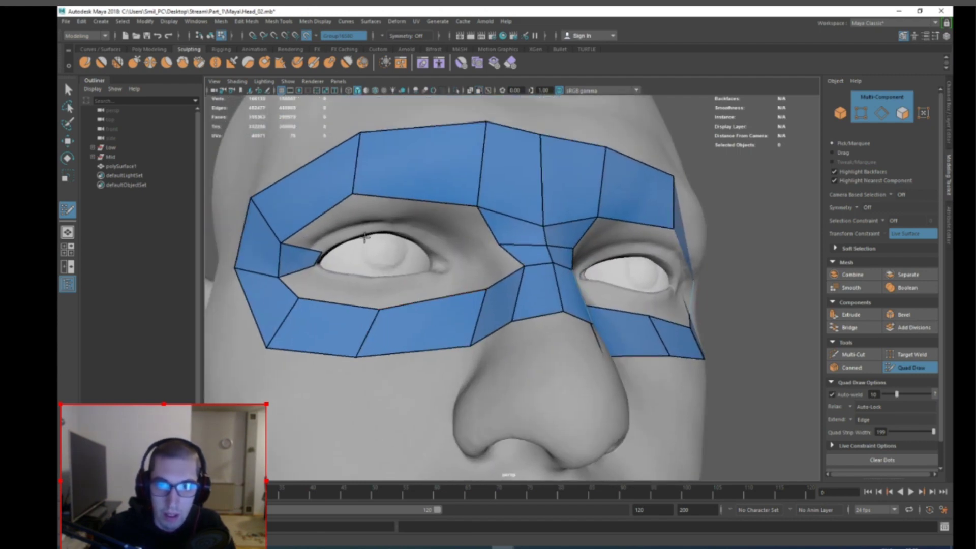
{"action": "left_click", "coordinate": [325, 223], "text": "shift"}
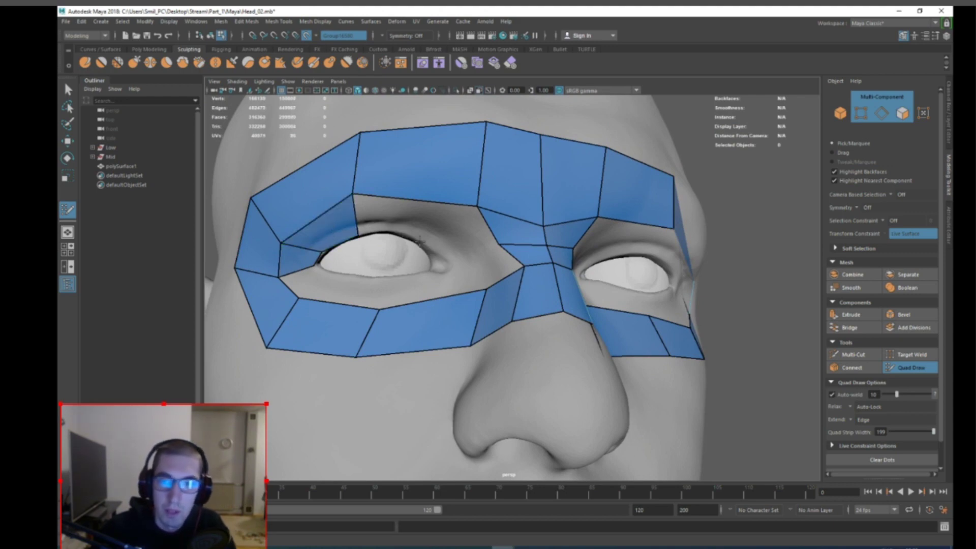
{"action": "left_click", "coordinate": [425, 235], "text": "shift"}
{"action": "mouse_move", "coordinate": [424, 234]}
{"action": "left_mouse_down", "text": "alt"}
{"action": "mouse_move", "coordinate": [429, 246]}
{"action": "mouse_move", "coordinate": [410, 257]}
{"action": "mouse_move", "coordinate": [396, 245]}
{"action": "mouse_move", "coordinate": [329, 287]}
{"action": "left_mouse_up", "text": "alt"}
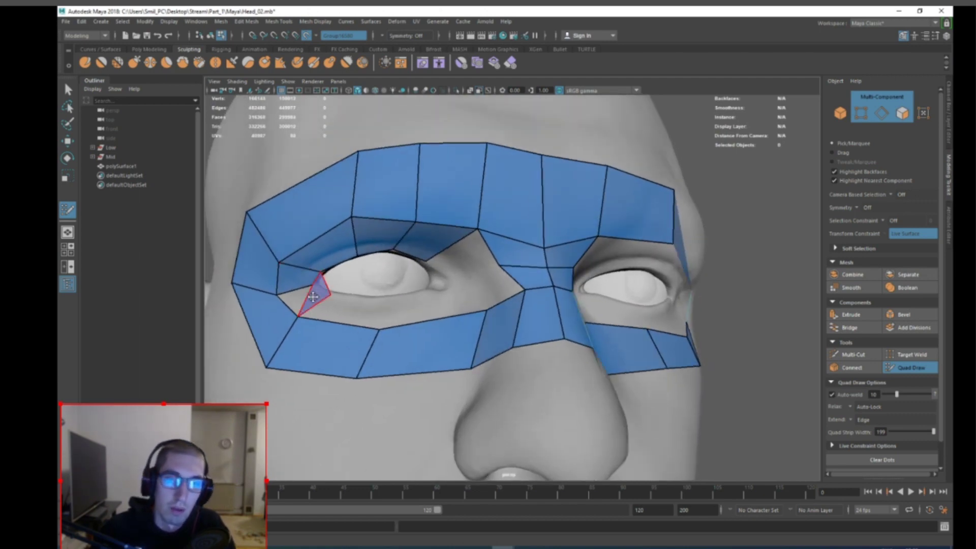
{"action": "left_click", "coordinate": [301, 299], "text": "shift"}
{"action": "scroll", "coordinate": [491, 295], "scroll_direction": "down", "scroll_amount": 5}
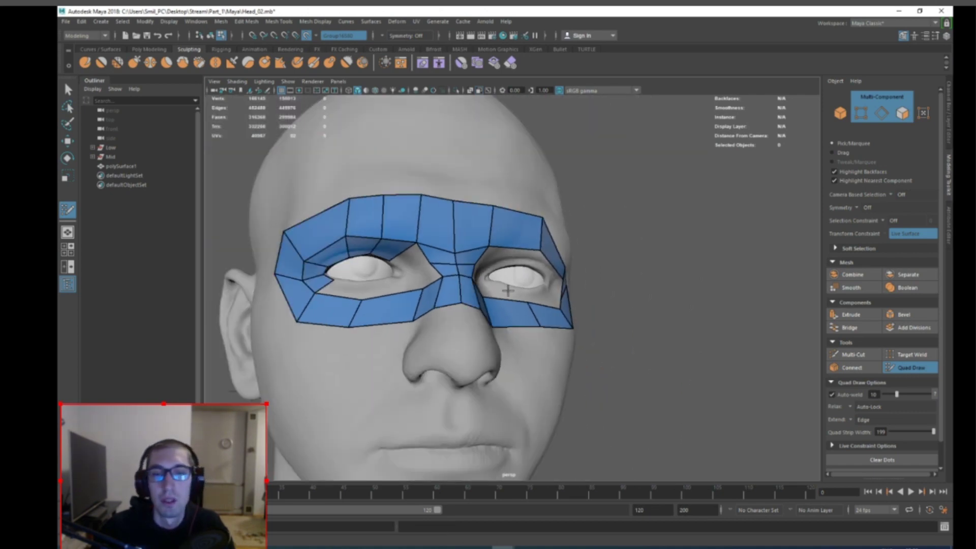
Step: Place dots along the right eye's lower lid and fill quads between the lid and the strip beneath it
{"action": "scroll", "coordinate": [324, 291], "scroll_direction": "up", "scroll_amount": 8}
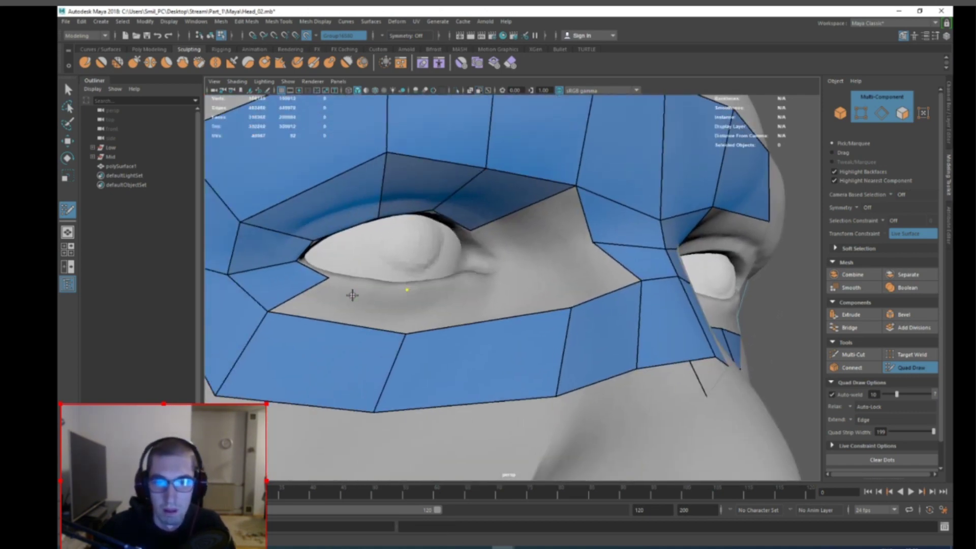
{"action": "left_click", "coordinate": [356, 293], "text": "shift"}
{"action": "scroll", "coordinate": [429, 322], "scroll_direction": "down", "scroll_amount": 3}
{"action": "left_click", "coordinate": [395, 317], "text": "shift"}
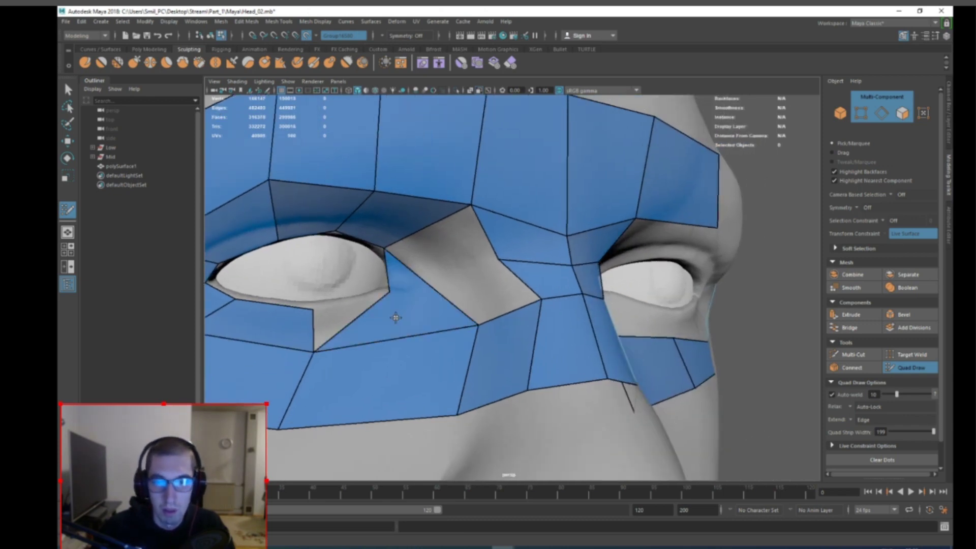
{"action": "left_click", "coordinate": [360, 318], "text": "ctrl+shift"}
{"action": "mouse_move", "coordinate": [392, 333]}
{"action": "left_mouse_down", "text": "alt"}
{"action": "mouse_move", "coordinate": [358, 342]}
{"action": "mouse_move", "coordinate": [385, 329]}
{"action": "left_mouse_up", "text": "alt"}
{"action": "left_click", "coordinate": [407, 319], "text": "shift"}
Step: Shape the right eye's inner corner vertices and fill the remaining gap between the eye and the nose bridge
{"action": "mouse_move", "coordinate": [445, 299]}
{"action": "left_mouse_down", "text": "alt"}
{"action": "mouse_move", "coordinate": [417, 299]}
{"action": "mouse_move", "coordinate": [443, 281]}
{"action": "left_mouse_up", "text": "alt"}
{"action": "left_click_drag", "start_coordinate": [495, 221], "coordinate": [452, 245]}
{"action": "left_click", "coordinate": [455, 257]}
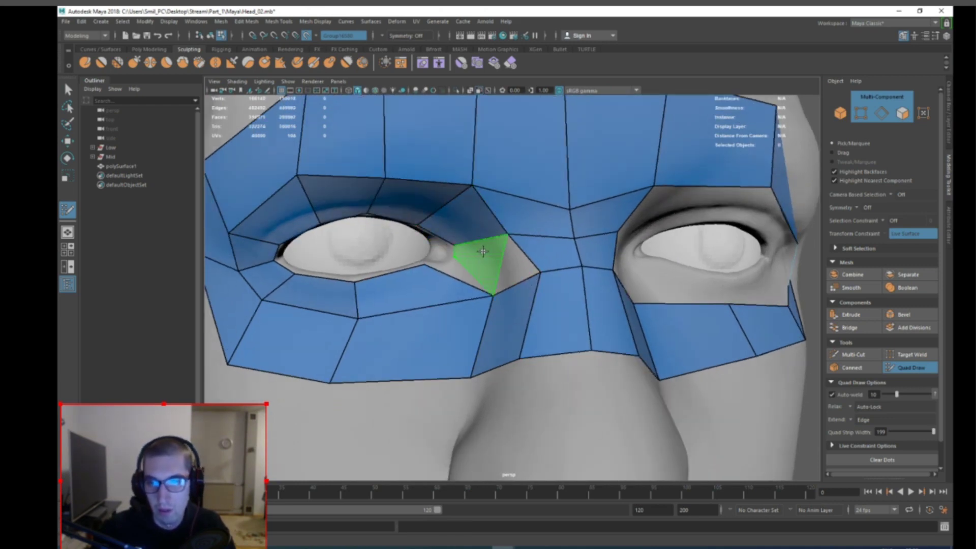
{"action": "left_click_drag", "start_coordinate": [511, 271], "coordinate": [521, 270], "text": "alt"}
{"action": "key", "text": "ctrl+z"}
{"action": "mouse_move", "coordinate": [590, 288]}
{"action": "left_mouse_down"}
{"action": "mouse_move", "coordinate": [548, 270]}
{"action": "mouse_move", "coordinate": [487, 265]}
{"action": "left_mouse_up"}
{"action": "left_click_drag", "start_coordinate": [568, 256], "coordinate": [588, 261]}
{"action": "left_click", "coordinate": [549, 249], "text": "shift"}
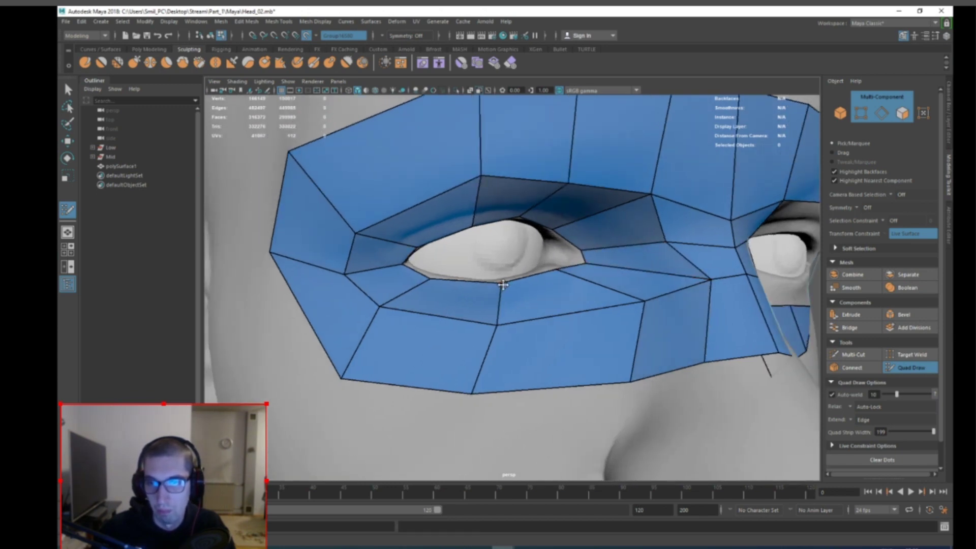
Step: Insert an edge loop running around the right eye through the ring of eyelid quads
{"action": "left_click_drag", "start_coordinate": [529, 290], "coordinate": [506, 296], "text": "alt"}
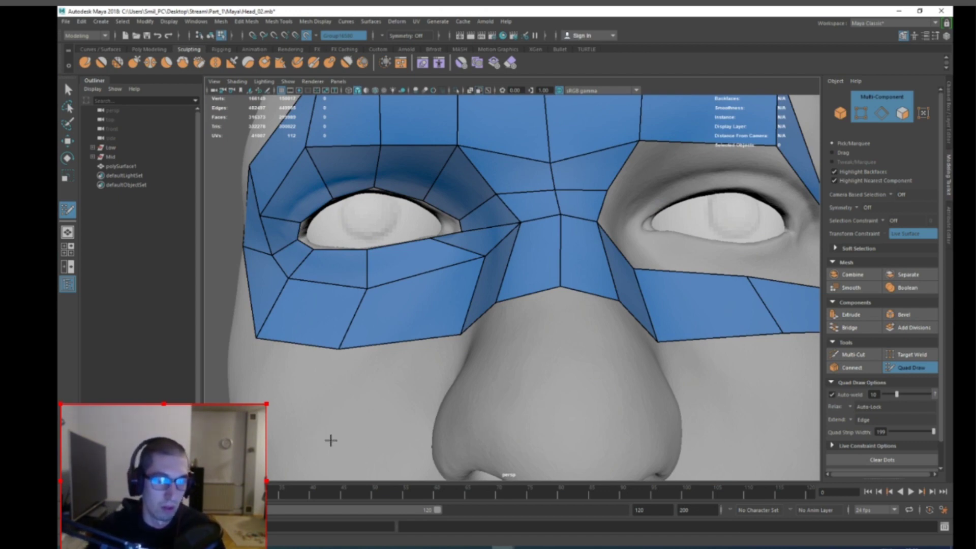
{"action": "right_click_drag", "start_coordinate": [307, 300], "coordinate": [218, 296], "text": "alt"}
{"action": "left_click_drag", "start_coordinate": [328, 260], "coordinate": [588, 235], "text": "alt"}
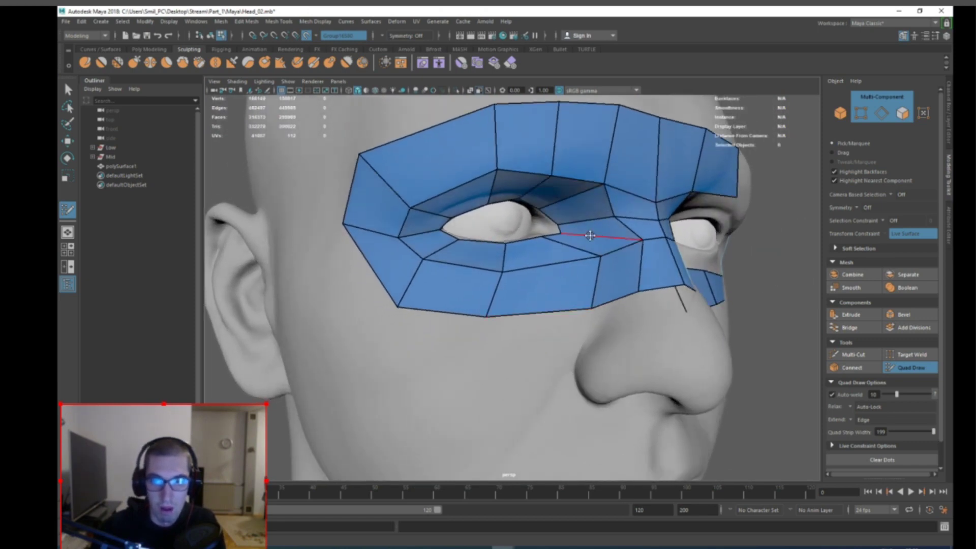
{"action": "left_click", "coordinate": [592, 229], "text": "ctrl"}
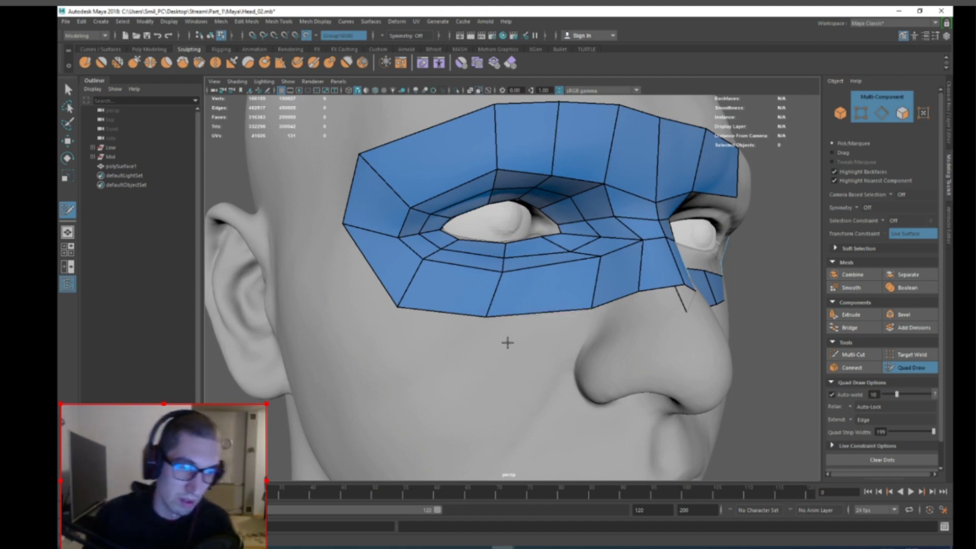
Step: Reposition the outer vertices of the strips beside the right and left eyes to even out their shape
{"action": "left_click_drag", "start_coordinate": [501, 345], "coordinate": [535, 321], "text": "alt"}
{"action": "left_click_drag", "start_coordinate": [460, 311], "coordinate": [577, 329], "text": "alt"}
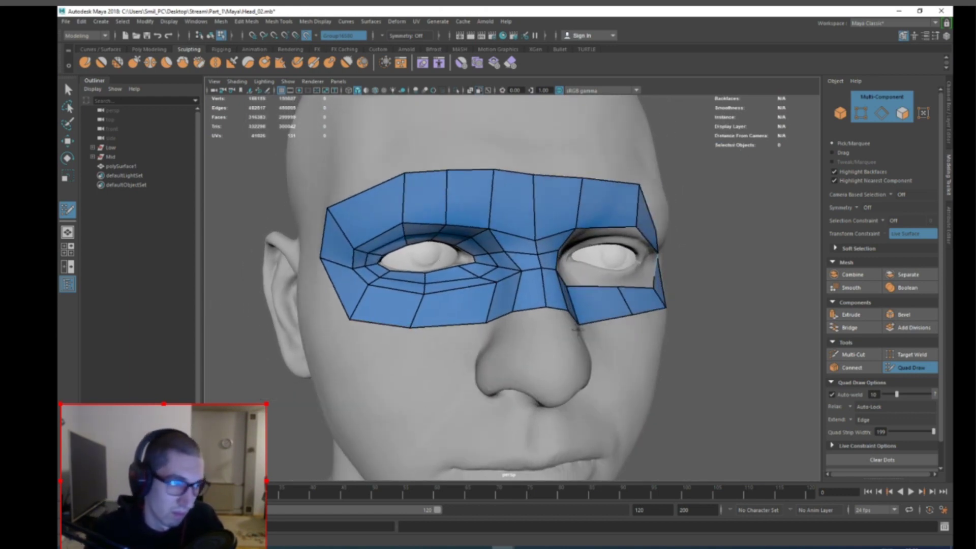
{"action": "scroll", "coordinate": [435, 292], "scroll_direction": "up", "scroll_amount": 3}
{"action": "left_click_drag", "start_coordinate": [435, 292], "coordinate": [450, 318], "text": "alt"}
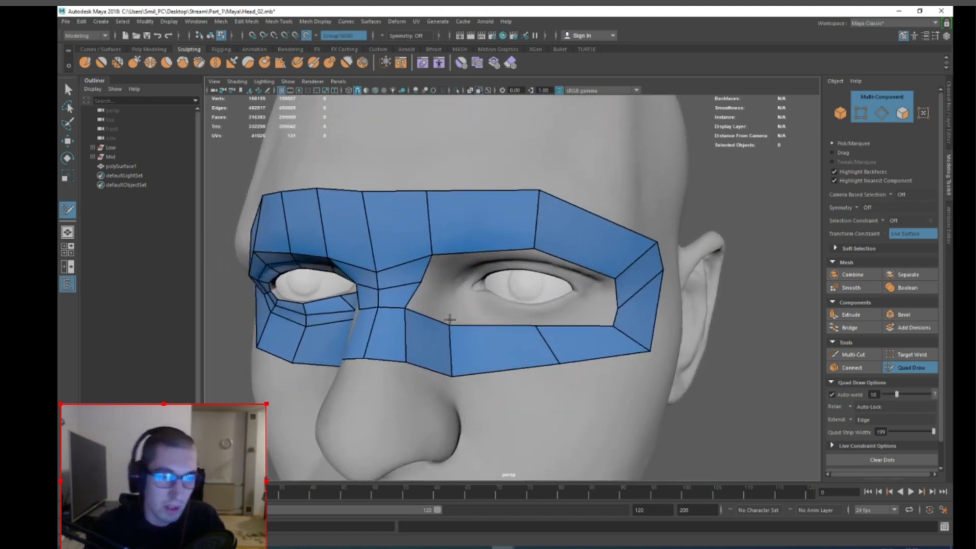
{"action": "left_click_drag", "start_coordinate": [450, 285], "coordinate": [429, 228], "text": "alt"}
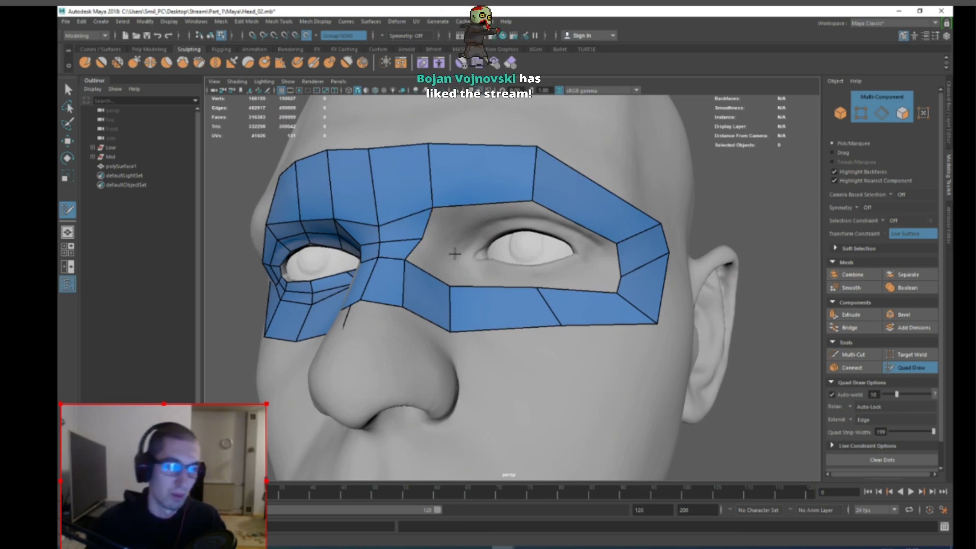
{"action": "left_click_drag", "start_coordinate": [513, 294], "coordinate": [471, 260], "text": "alt"}
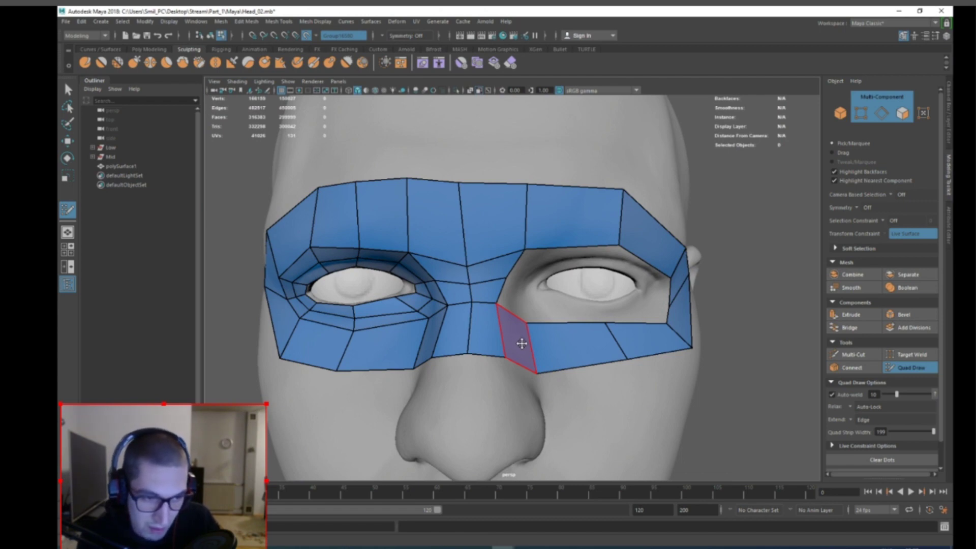
{"action": "scroll", "coordinate": [508, 350], "scroll_direction": "down", "scroll_amount": 2}
{"action": "left_click_drag", "start_coordinate": [497, 355], "coordinate": [521, 347], "text": "alt"}
{"action": "middle_click_drag", "start_coordinate": [511, 332], "coordinate": [526, 352], "text": "alt"}
{"action": "left_click_drag", "start_coordinate": [354, 289], "coordinate": [353, 304]}
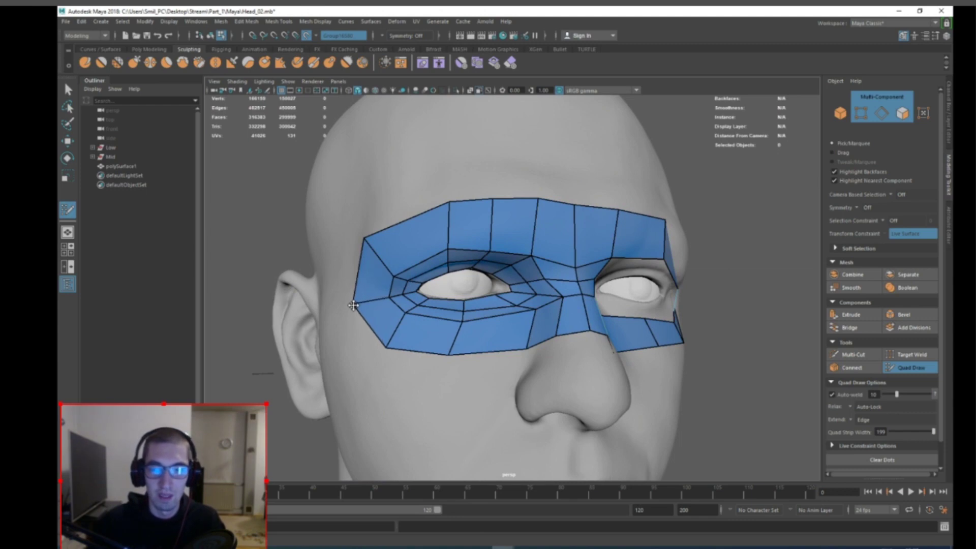
{"action": "left_click_drag", "start_coordinate": [297, 316], "coordinate": [588, 343], "text": "alt"}
{"action": "scroll", "coordinate": [588, 343], "scroll_direction": "up", "scroll_amount": 5}
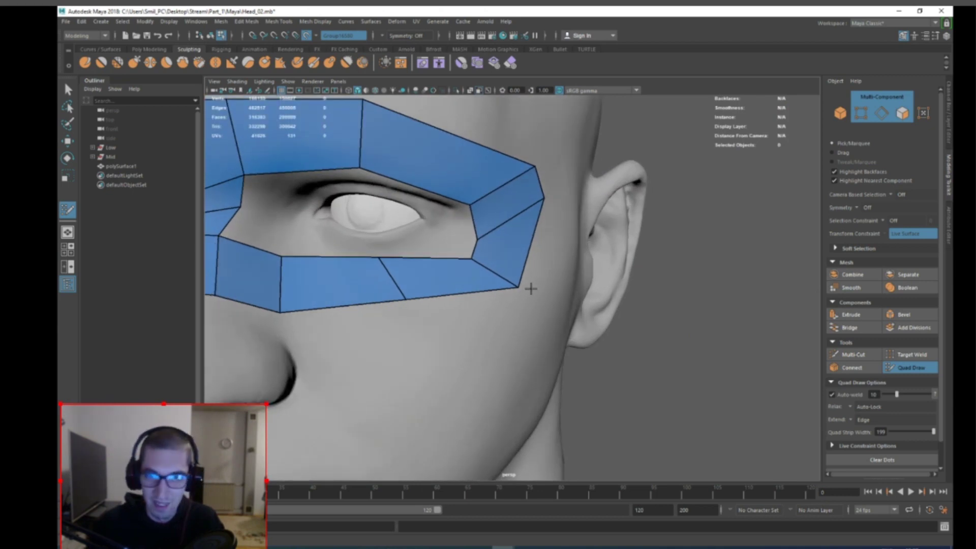
{"action": "mouse_move", "coordinate": [536, 191]}
{"action": "left_mouse_down"}
{"action": "mouse_move", "coordinate": [536, 203]}
{"action": "mouse_move", "coordinate": [544, 198]}
{"action": "mouse_move", "coordinate": [501, 266]}
{"action": "mouse_move", "coordinate": [421, 294]}
{"action": "mouse_move", "coordinate": [463, 280]}
{"action": "left_mouse_up"}
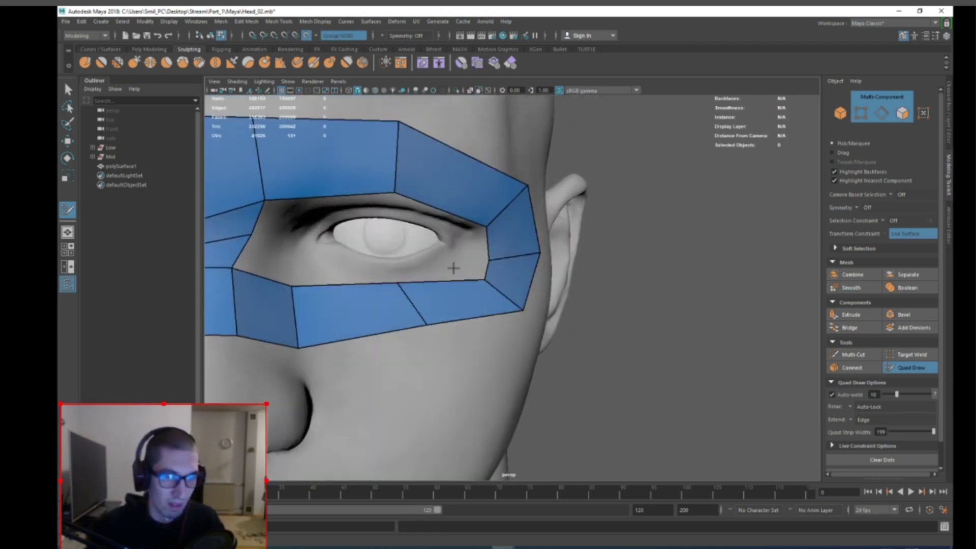
Step: Add an edge loop through the left brow and fill quads along the outer part of the left eye's upper lid
{"action": "mouse_move", "coordinate": [412, 305]}
{"action": "left_mouse_down", "text": "alt"}
{"action": "mouse_move", "coordinate": [382, 294]}
{"action": "mouse_move", "coordinate": [348, 331]}
{"action": "mouse_move", "coordinate": [367, 278]}
{"action": "mouse_move", "coordinate": [357, 280]}
{"action": "left_mouse_up", "text": "alt"}
{"action": "mouse_move", "coordinate": [399, 227]}
{"action": "left_mouse_down"}
{"action": "mouse_move", "coordinate": [401, 255]}
{"action": "mouse_move", "coordinate": [399, 245]}
{"action": "left_mouse_up"}
{"action": "left_click_drag", "start_coordinate": [530, 276], "coordinate": [496, 283], "text": "shift"}
{"action": "left_click", "coordinate": [467, 264], "text": "shift"}
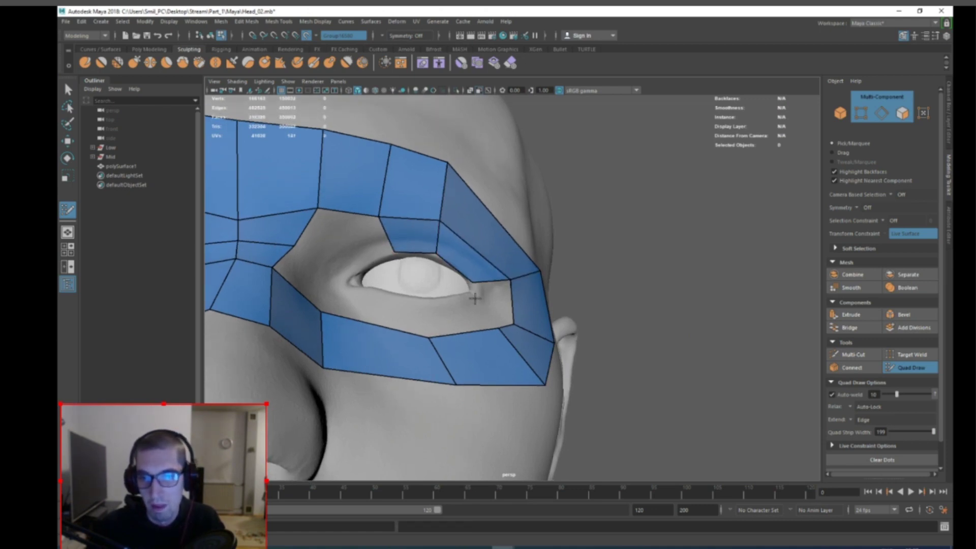
Step: Fill quads around the left eye's outer corner and begin the lower lid row
{"action": "left_click", "coordinate": [493, 295], "text": "shift"}
{"action": "key", "text": "ctrl+z"}
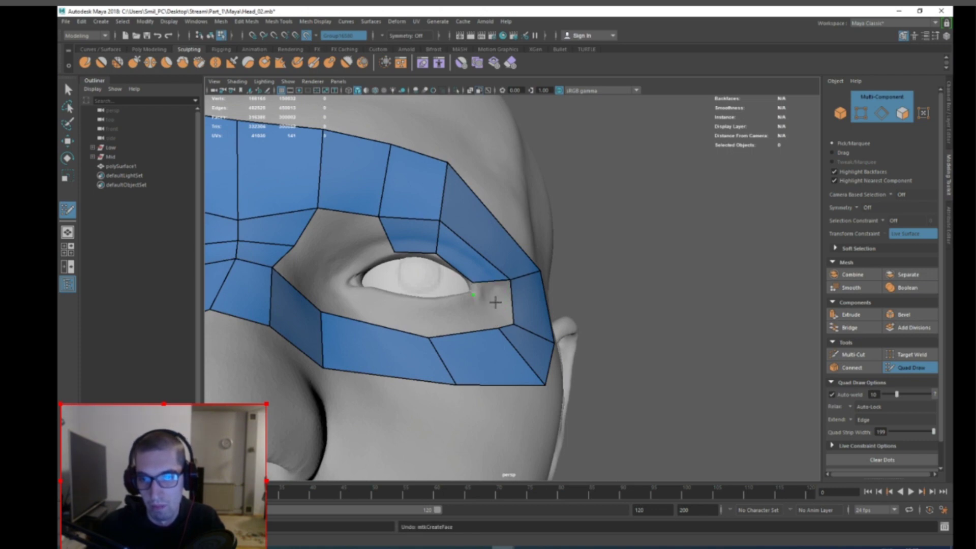
{"action": "left_click", "coordinate": [502, 294], "text": "shift"}
{"action": "left_click", "coordinate": [484, 311], "text": "shift"}
{"action": "left_click_drag", "start_coordinate": [425, 311], "coordinate": [423, 331], "text": "alt"}
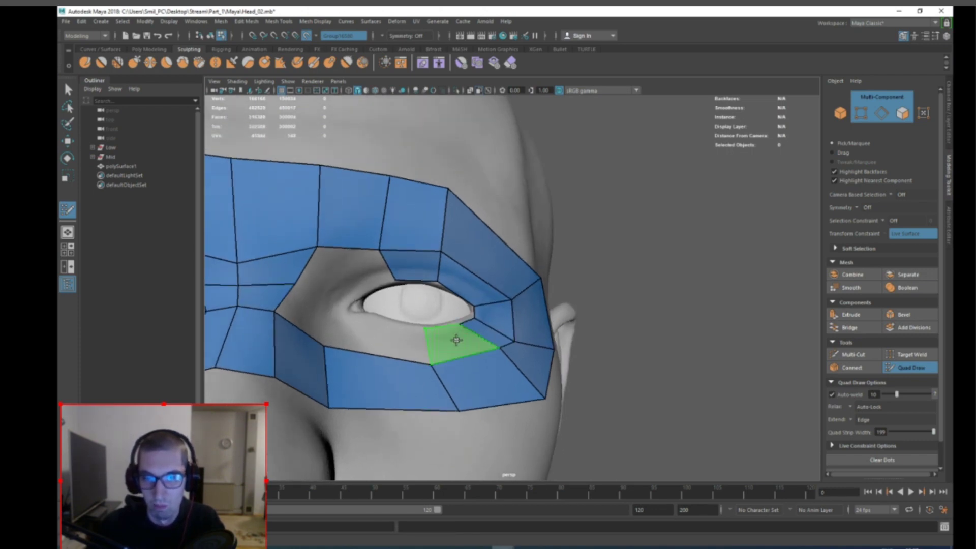
{"action": "left_click", "coordinate": [427, 328], "text": "shift"}
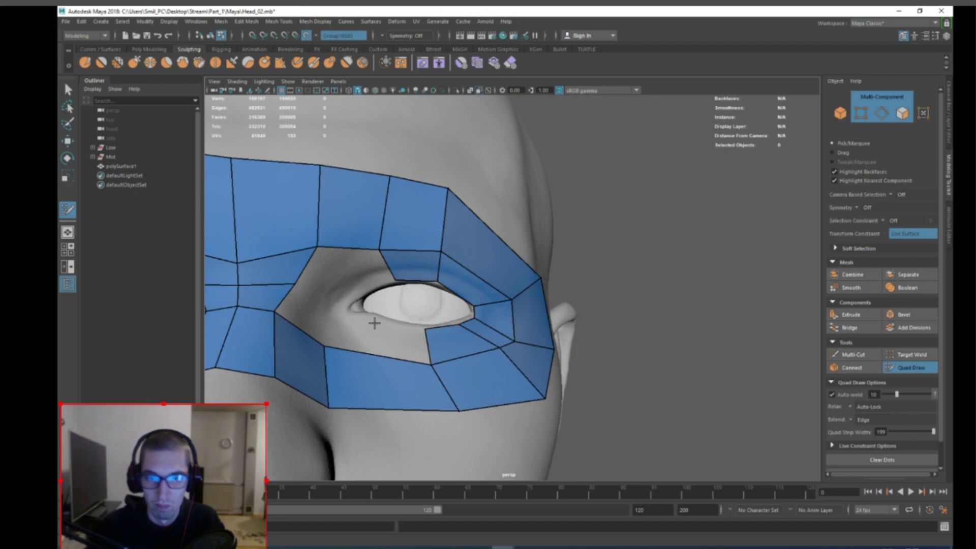
Step: Continue filling quads along the left eye's lower lid to the inner corner beside the nose bridge
{"action": "left_click", "coordinate": [379, 351], "text": "shift"}
{"action": "mouse_move", "coordinate": [378, 350]}
{"action": "left_mouse_down", "text": "alt"}
{"action": "mouse_move", "coordinate": [298, 330]}
{"action": "mouse_move", "coordinate": [308, 318]}
{"action": "mouse_move", "coordinate": [374, 330]}
{"action": "mouse_move", "coordinate": [349, 315]}
{"action": "mouse_move", "coordinate": [366, 309]}
{"action": "mouse_move", "coordinate": [328, 338]}
{"action": "left_mouse_up", "text": "alt"}
{"action": "left_click", "coordinate": [328, 343], "text": "shift"}
{"action": "key", "text": "ctrl+z"}
{"action": "left_click", "coordinate": [294, 352], "text": "shift"}
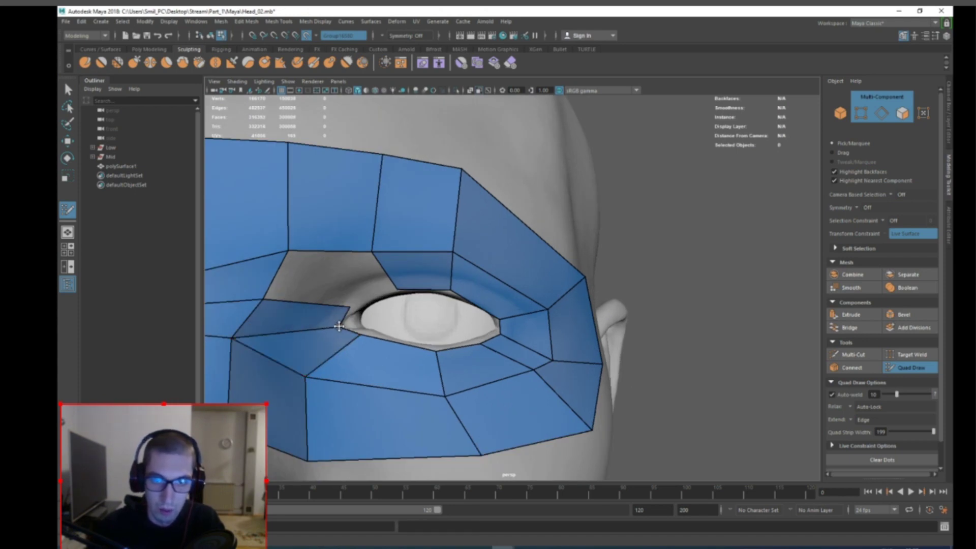
Step: Fill the remaining gap above the left eye's inner corner to close the eyelid ring
{"action": "left_click", "coordinate": [364, 304]}
{"action": "key", "text": "ctrl+z"}
{"action": "mouse_move", "coordinate": [339, 254]}
{"action": "left_mouse_down"}
{"action": "mouse_move", "coordinate": [382, 280]}
{"action": "mouse_move", "coordinate": [333, 288]}
{"action": "mouse_move", "coordinate": [349, 286]}
{"action": "mouse_move", "coordinate": [371, 304]}
{"action": "left_mouse_up"}
{"action": "key", "text": "ctrl+z"}
{"action": "left_click", "coordinate": [331, 284], "text": "shift"}
{"action": "scroll", "coordinate": [366, 301], "scroll_direction": "down", "scroll_amount": 5}
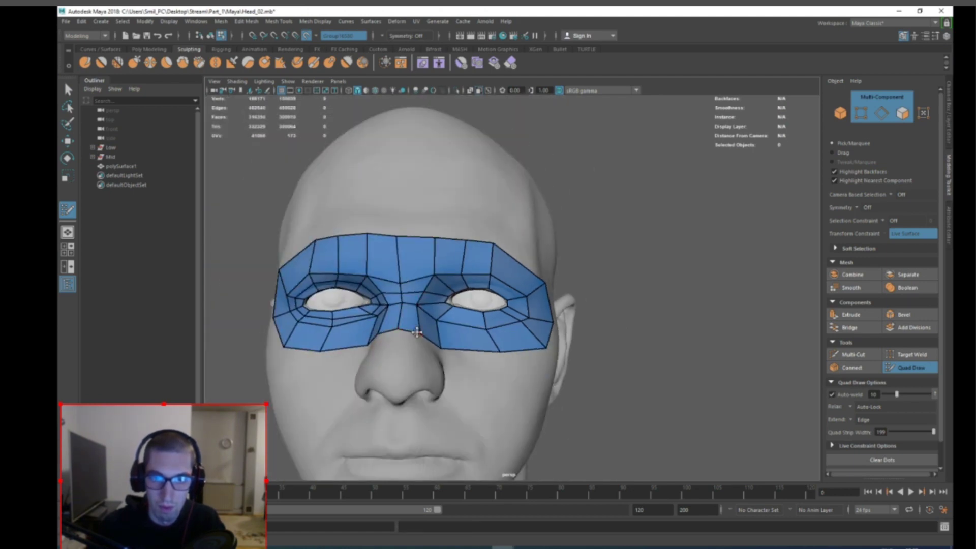
Step: Insert an edge loop around the left eye through its eyelid quads and inspect the topology around both eyes
{"action": "scroll", "coordinate": [416, 304], "scroll_direction": "up", "scroll_amount": 5}
{"action": "scroll", "coordinate": [427, 325], "scroll_direction": "down", "scroll_amount": 4}
{"action": "scroll", "coordinate": [434, 346], "scroll_direction": "up", "scroll_amount": 5}
{"action": "scroll", "coordinate": [548, 327], "scroll_direction": "down", "scroll_amount": 3}
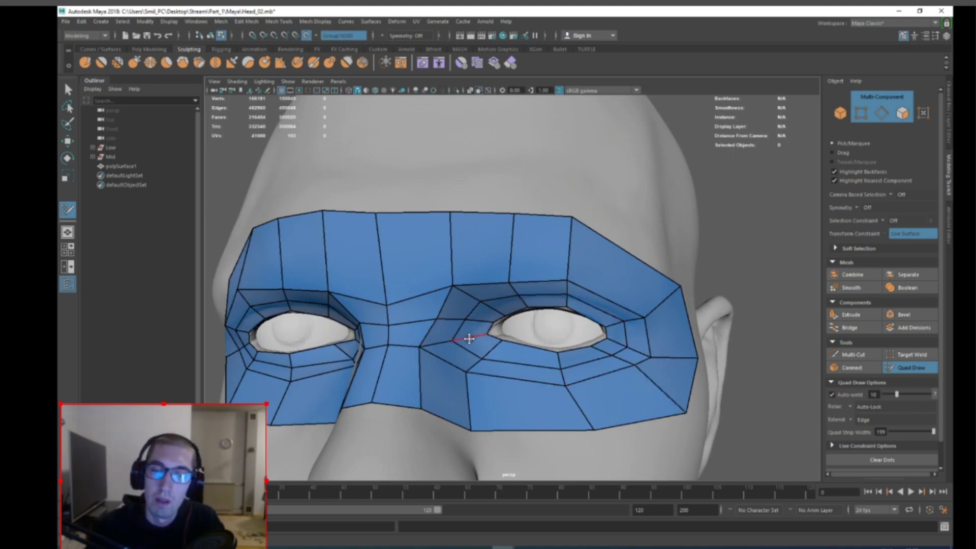
{"action": "left_click_drag", "start_coordinate": [403, 342], "coordinate": [409, 299], "text": "alt"}
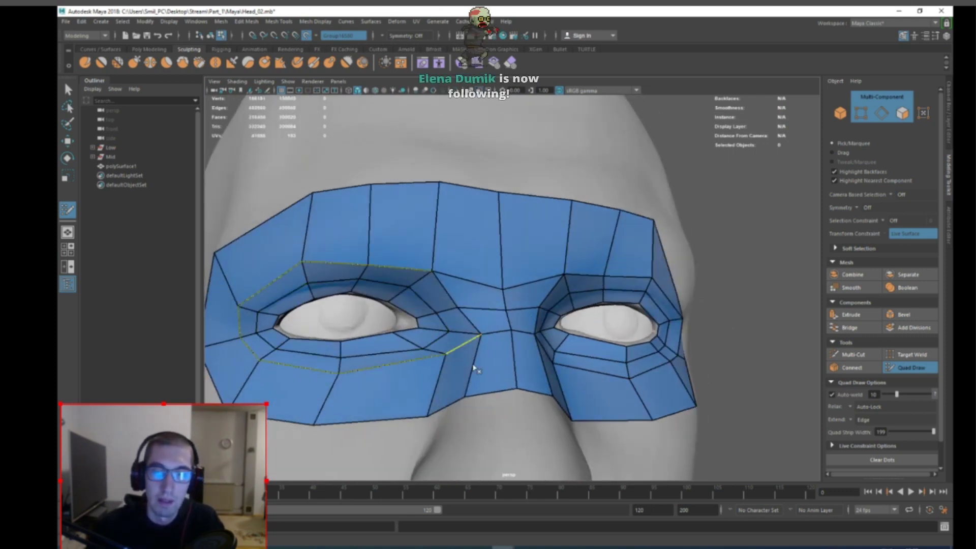
{"action": "left_click_drag", "start_coordinate": [516, 362], "coordinate": [464, 365], "text": "alt"}
{"action": "scroll", "coordinate": [464, 366], "scroll_direction": "down", "scroll_amount": 3}
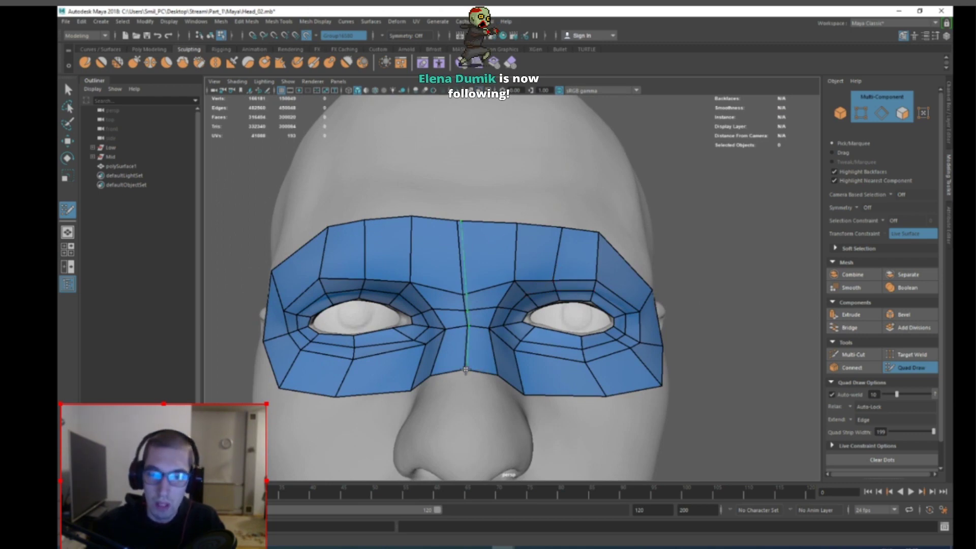
Step: Place Quad Draw points around the centre of the upper lip and fill two adjoining quads below the philtrum
{"action": "scroll", "coordinate": [468, 376], "scroll_direction": "down", "scroll_amount": 5}
{"action": "scroll", "coordinate": [474, 381], "scroll_direction": "up", "scroll_amount": 3}
{"action": "left_click_drag", "start_coordinate": [441, 383], "coordinate": [516, 335], "text": "alt"}
{"action": "scroll", "coordinate": [474, 381], "scroll_direction": "down", "scroll_amount": 2}
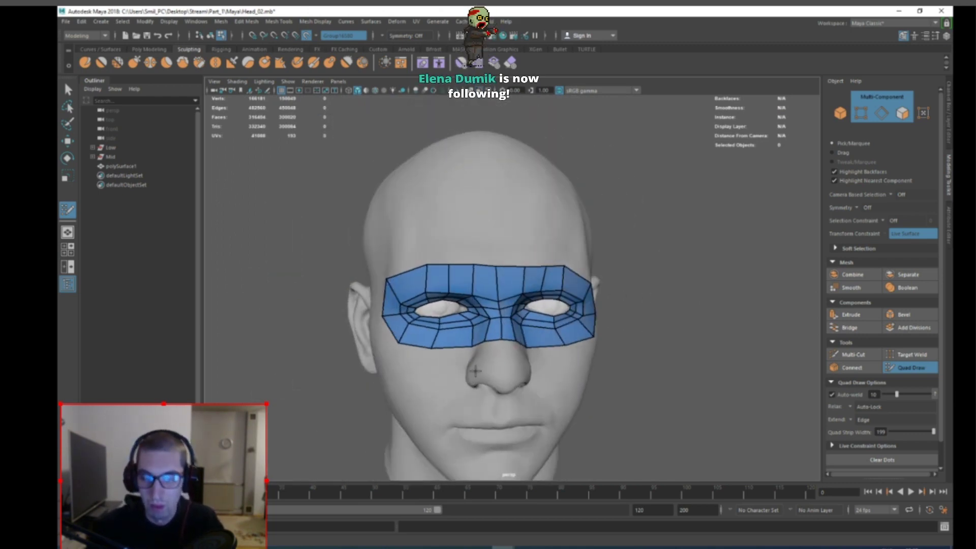
{"action": "left_click_drag", "start_coordinate": [474, 381], "coordinate": [462, 342], "text": "alt"}
{"action": "scroll", "coordinate": [483, 396], "scroll_direction": "up", "scroll_amount": 6}
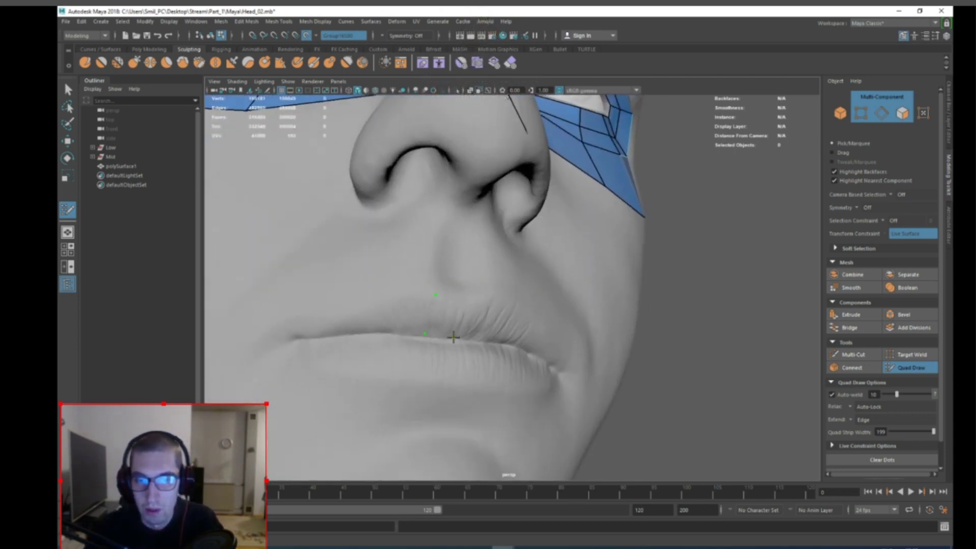
{"action": "left_click", "coordinate": [465, 299]}
{"action": "left_click_drag", "start_coordinate": [465, 299], "coordinate": [445, 307], "text": "alt"}
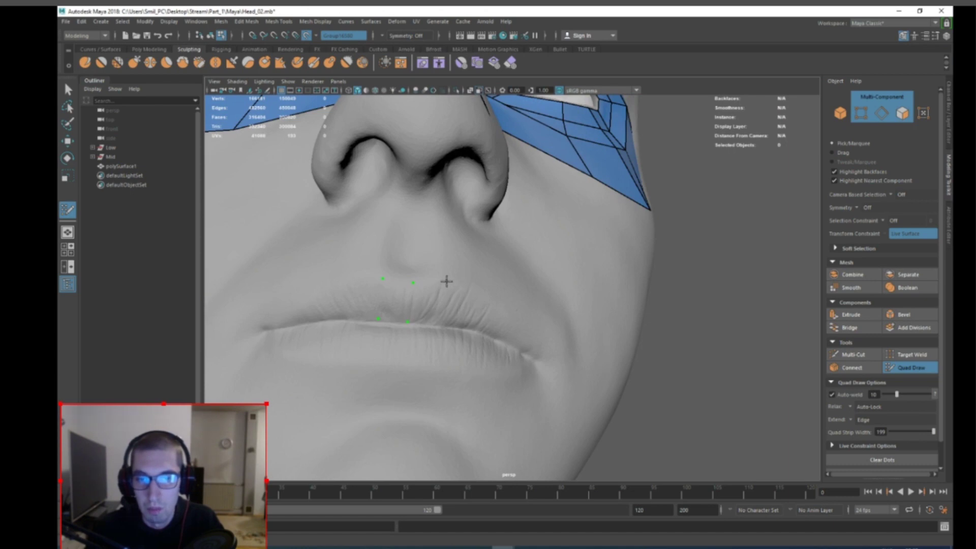
{"action": "left_click", "coordinate": [392, 302], "text": "shift"}
{"action": "left_click", "coordinate": [424, 304], "text": "shift"}
Step: Examine from the front how the two centre lip quads line up with the nose and the eye mesh
{"action": "scroll", "coordinate": [418, 342], "scroll_direction": "down", "scroll_amount": 3}
{"action": "mouse_move", "coordinate": [419, 342]}
{"action": "left_mouse_down", "text": "alt"}
{"action": "mouse_move", "coordinate": [413, 366]}
{"action": "mouse_move", "coordinate": [474, 407]}
{"action": "left_mouse_up", "text": "alt"}
{"action": "scroll", "coordinate": [473, 401], "scroll_direction": "down", "scroll_amount": 3}
{"action": "scroll", "coordinate": [407, 396], "scroll_direction": "up", "scroll_amount": 4}
{"action": "left_click_drag", "start_coordinate": [407, 396], "coordinate": [401, 410], "text": "alt"}
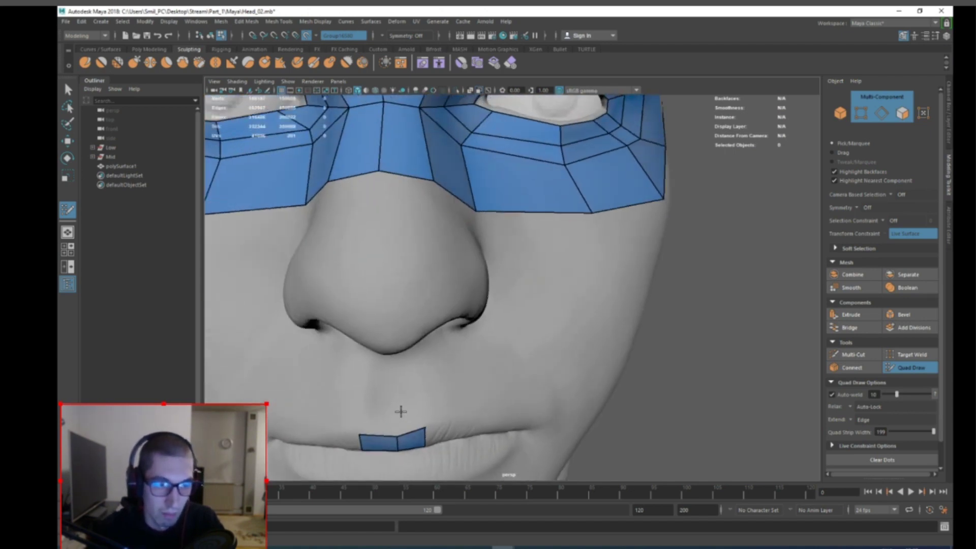
{"action": "scroll", "coordinate": [401, 409], "scroll_direction": "down", "scroll_amount": 4}
{"action": "middle_click_drag", "start_coordinate": [401, 410], "coordinate": [438, 382], "text": "alt"}
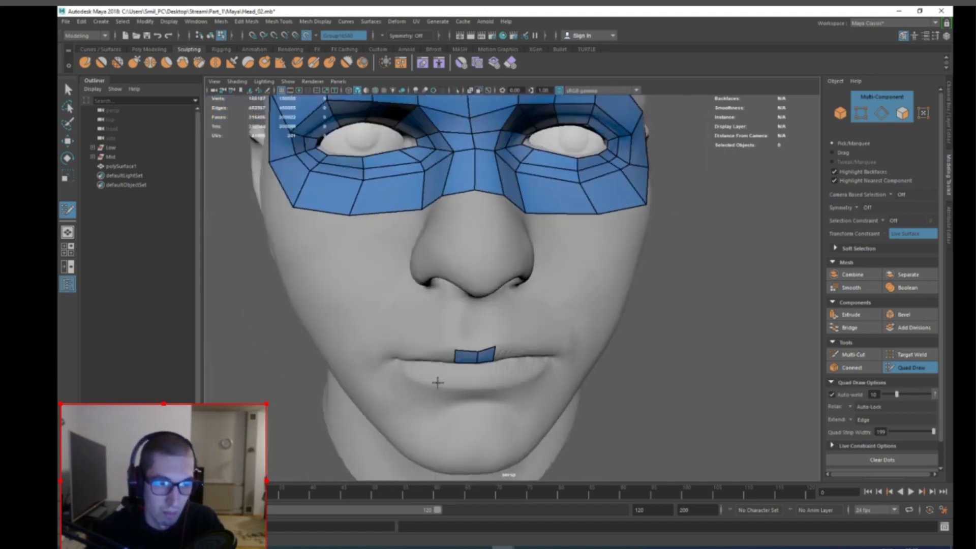
{"action": "left_click_drag", "start_coordinate": [438, 382], "coordinate": [422, 386], "text": "alt"}
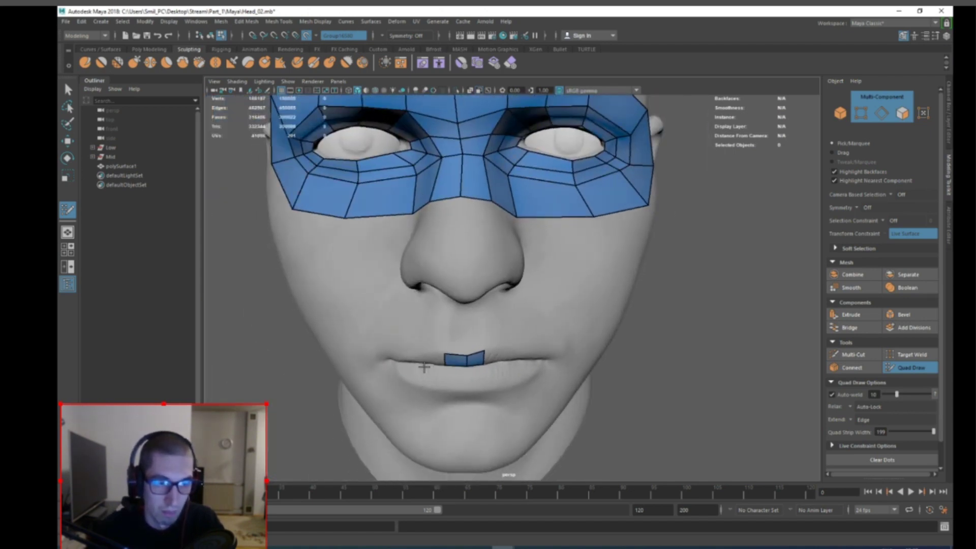
Step: Extend the upper lip strip to the mouth corner on the character's right and split the long quad with an inserted edge
{"action": "left_click_drag", "start_coordinate": [343, 365], "coordinate": [388, 359], "text": "alt"}
{"action": "scroll", "coordinate": [468, 361], "scroll_direction": "up", "scroll_amount": 3}
{"action": "left_click_drag", "start_coordinate": [468, 361], "coordinate": [377, 311], "text": "alt"}
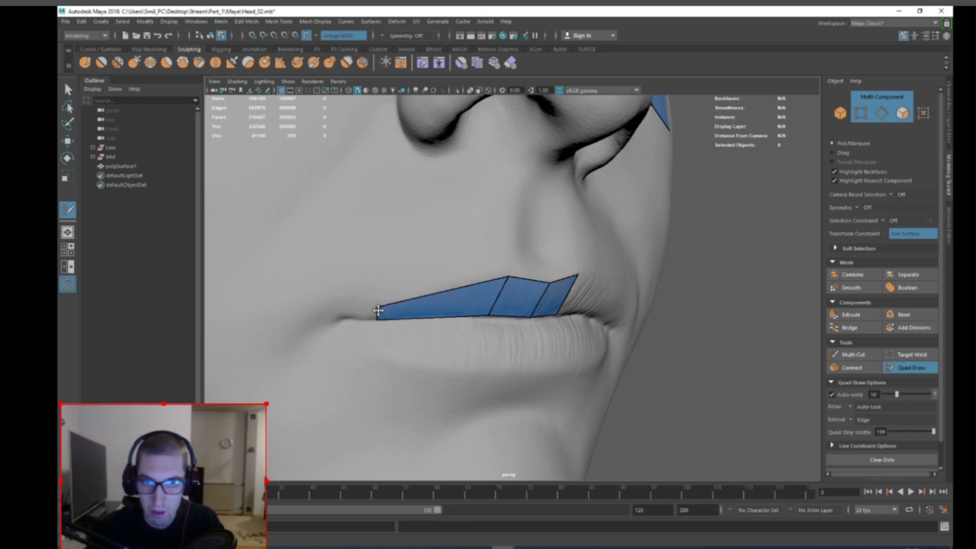
{"action": "left_click", "coordinate": [438, 309], "text": "ctrl"}
{"action": "left_click_drag", "start_coordinate": [427, 357], "coordinate": [349, 244], "text": "alt"}
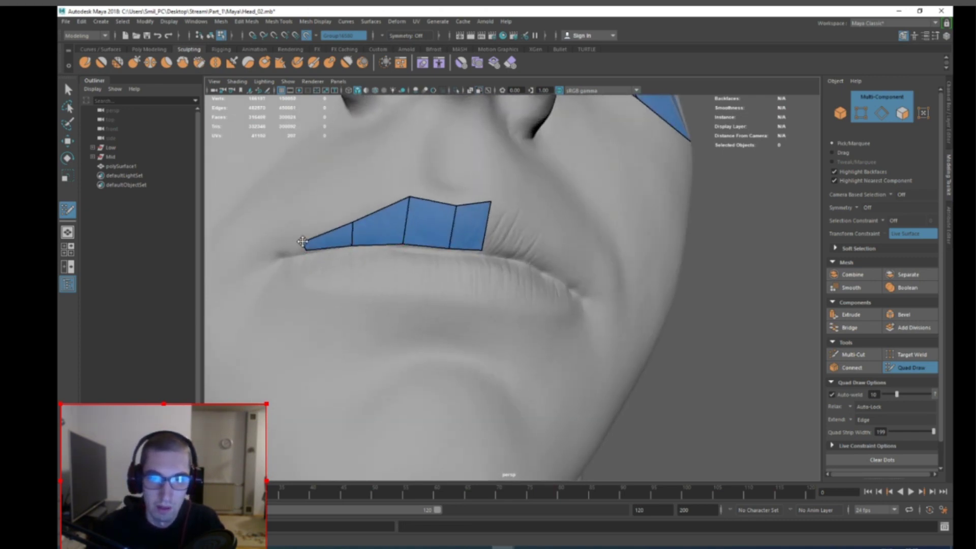
Step: Fill the upper lip strip to the mouth corner on the character's left and insert a dividing edge in it
{"action": "mouse_move", "coordinate": [522, 267]}
{"action": "left_mouse_down", "text": "alt"}
{"action": "mouse_move", "coordinate": [359, 276]}
{"action": "mouse_move", "coordinate": [374, 261]}
{"action": "mouse_move", "coordinate": [475, 285]}
{"action": "mouse_move", "coordinate": [483, 290]}
{"action": "mouse_move", "coordinate": [473, 302]}
{"action": "left_mouse_up", "text": "alt"}
{"action": "left_click", "coordinate": [430, 285], "text": "ctrl"}
{"action": "scroll", "coordinate": [378, 297], "scroll_direction": "down", "scroll_amount": 3}
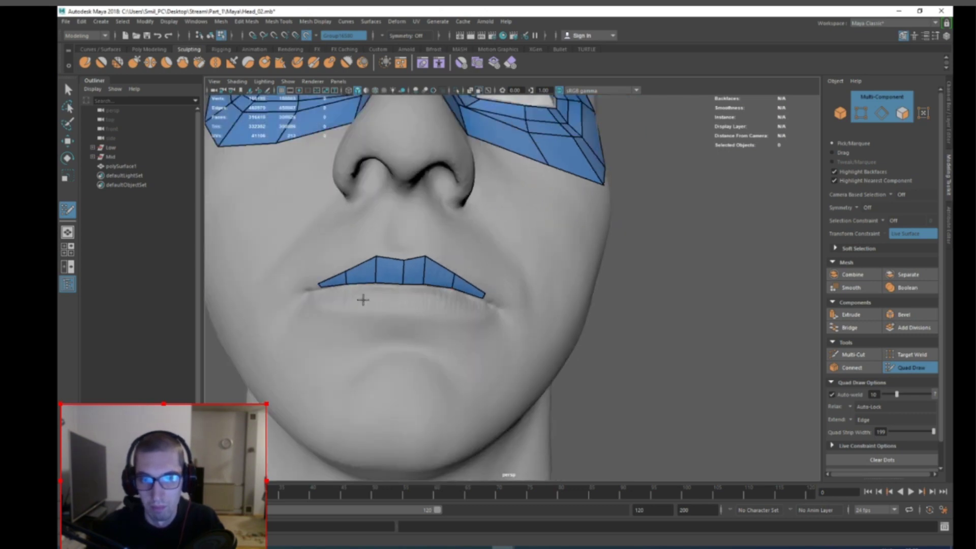
Step: Place Quad Draw points along the centre of the lower lip and fill the first quads there
{"action": "left_click_drag", "start_coordinate": [379, 297], "coordinate": [409, 299], "text": "alt"}
{"action": "right_click_drag", "start_coordinate": [410, 299], "coordinate": [425, 315], "text": "alt"}
{"action": "left_click_drag", "start_coordinate": [425, 316], "coordinate": [407, 291], "text": "alt"}
{"action": "right_click_drag", "start_coordinate": [407, 292], "coordinate": [419, 303], "text": "alt"}
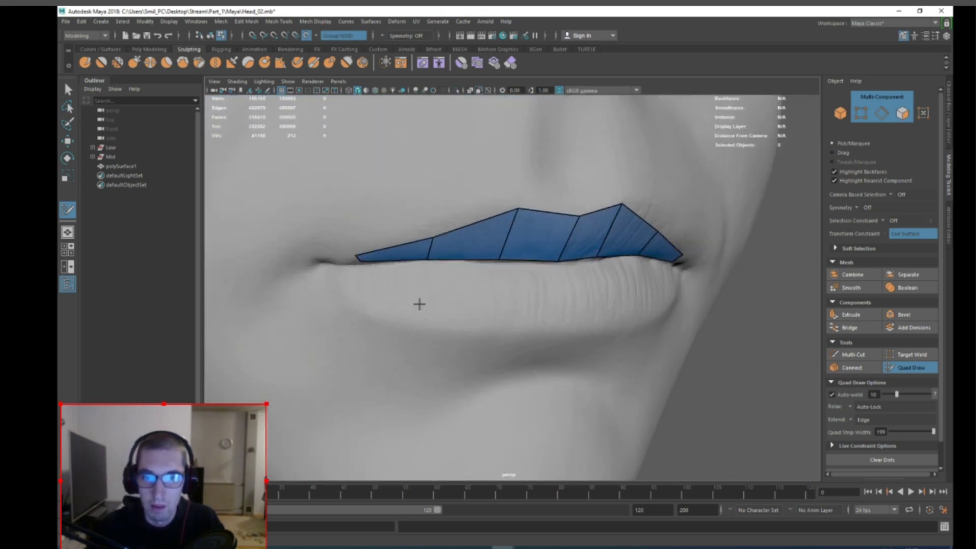
{"action": "scroll", "coordinate": [419, 303], "scroll_direction": "down", "scroll_amount": 3}
{"action": "left_click_drag", "start_coordinate": [466, 304], "coordinate": [449, 324], "text": "alt"}
{"action": "right_click_drag", "start_coordinate": [449, 324], "coordinate": [494, 322], "text": "alt"}
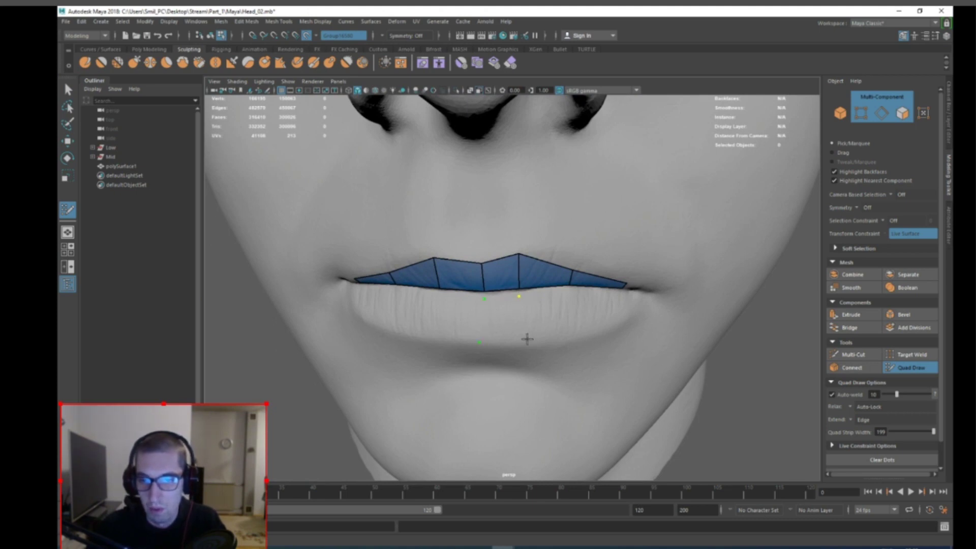
{"action": "left_click", "coordinate": [526, 344]}
{"action": "left_click", "coordinate": [503, 325], "text": "shift"}
Step: Fill another quad beside the central lower-lip faces, outward toward the near mouth corner
{"action": "mouse_move", "coordinate": [452, 333]}
{"action": "left_mouse_down", "text": "alt"}
{"action": "mouse_move", "coordinate": [478, 289]}
{"action": "mouse_move", "coordinate": [461, 320]}
{"action": "mouse_move", "coordinate": [476, 304]}
{"action": "left_mouse_up", "text": "alt"}
{"action": "left_click", "coordinate": [466, 327]}
{"action": "left_click", "coordinate": [497, 310], "text": "shift"}
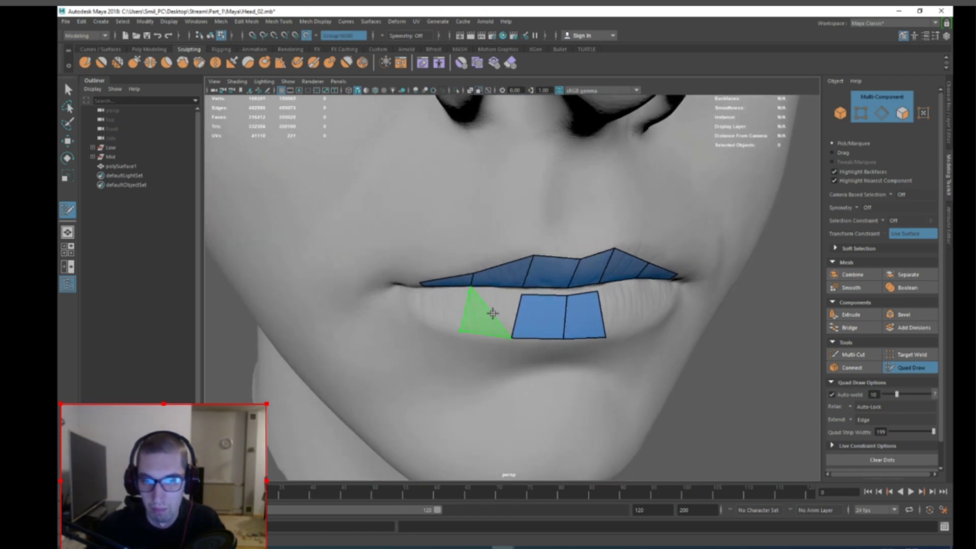
{"action": "left_click", "coordinate": [496, 318], "text": "shift"}
Step: Extend the lower-lip strip by one quad toward the opposite mouth corner, undoing the wrongly created face
{"action": "left_click_drag", "start_coordinate": [495, 318], "coordinate": [524, 289], "text": "alt"}
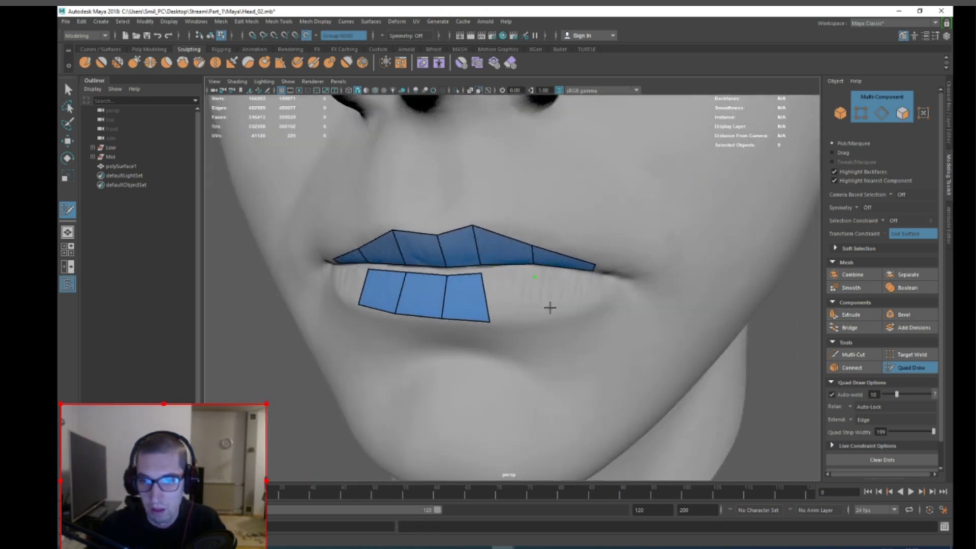
{"action": "left_click", "coordinate": [510, 291], "text": "shift"}
{"action": "key", "text": "ctrl+z"}
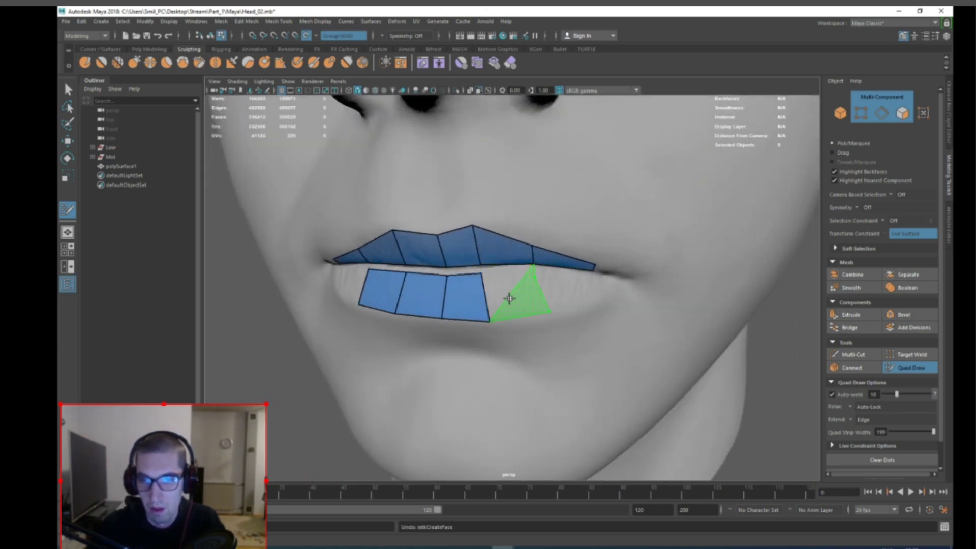
{"action": "left_click_drag", "start_coordinate": [508, 297], "coordinate": [538, 333]}
{"action": "right_click_drag", "start_coordinate": [538, 332], "coordinate": [549, 341], "text": "alt"}
{"action": "left_click_drag", "start_coordinate": [549, 341], "coordinate": [421, 366], "text": "alt"}
{"action": "scroll", "coordinate": [422, 387], "scroll_direction": "up", "scroll_amount": 4}
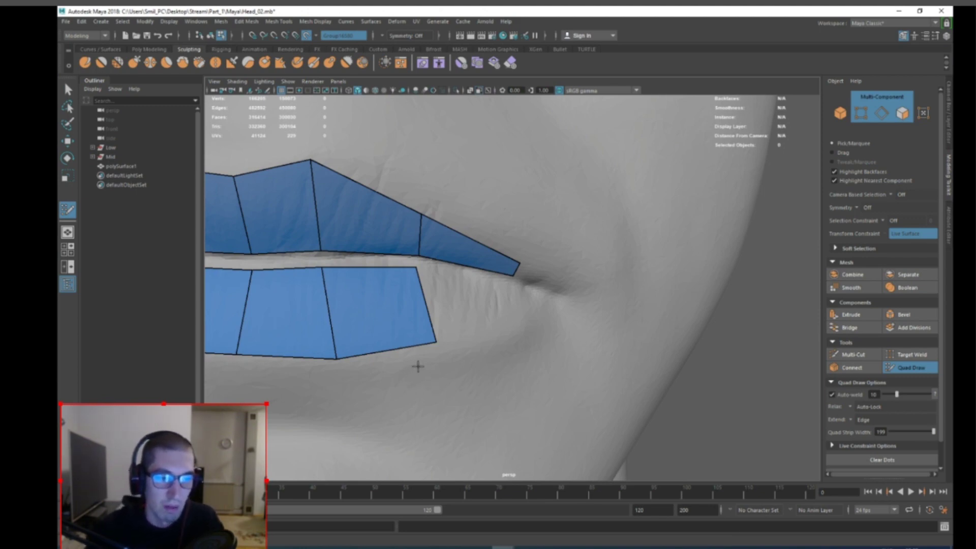
Step: Fill the remaining lower-lip quads out to both mouth corners and join them to the upper-lip faces
{"action": "left_click_drag", "start_coordinate": [333, 362], "coordinate": [392, 271], "text": "alt"}
{"action": "scroll", "coordinate": [452, 290], "scroll_direction": "up", "scroll_amount": 5}
{"action": "left_click", "coordinate": [423, 267], "text": "shift"}
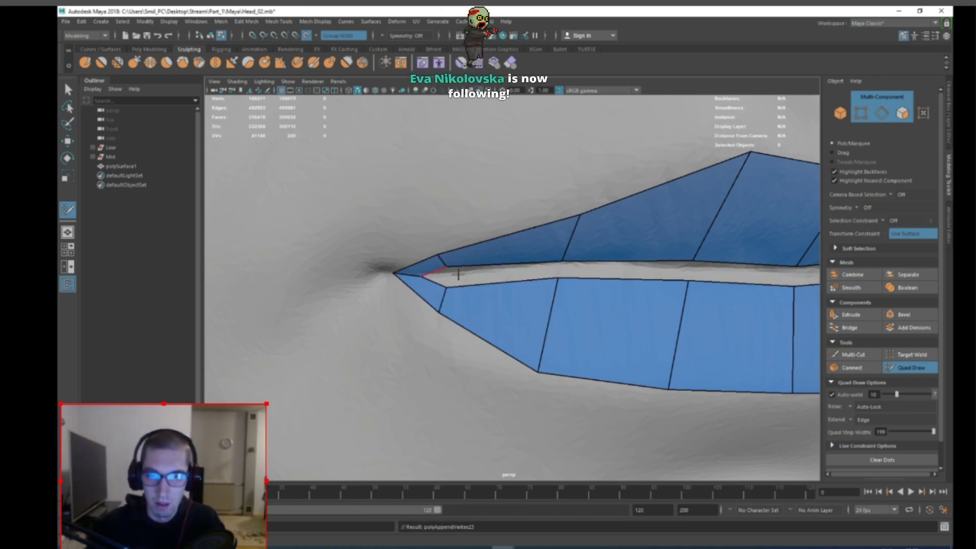
{"action": "scroll", "coordinate": [509, 300], "scroll_direction": "down", "scroll_amount": 5}
{"action": "scroll", "coordinate": [515, 302], "scroll_direction": "up", "scroll_amount": 5}
{"action": "left_click_drag", "start_coordinate": [436, 295], "coordinate": [495, 283]}
{"action": "left_click", "coordinate": [470, 264], "text": "shift"}
{"action": "scroll", "coordinate": [488, 309], "scroll_direction": "down", "scroll_amount": 5}
{"action": "scroll", "coordinate": [489, 310], "scroll_direction": "down", "scroll_amount": 5}
{"action": "left_click_drag", "start_coordinate": [485, 320], "coordinate": [458, 320], "text": "alt"}
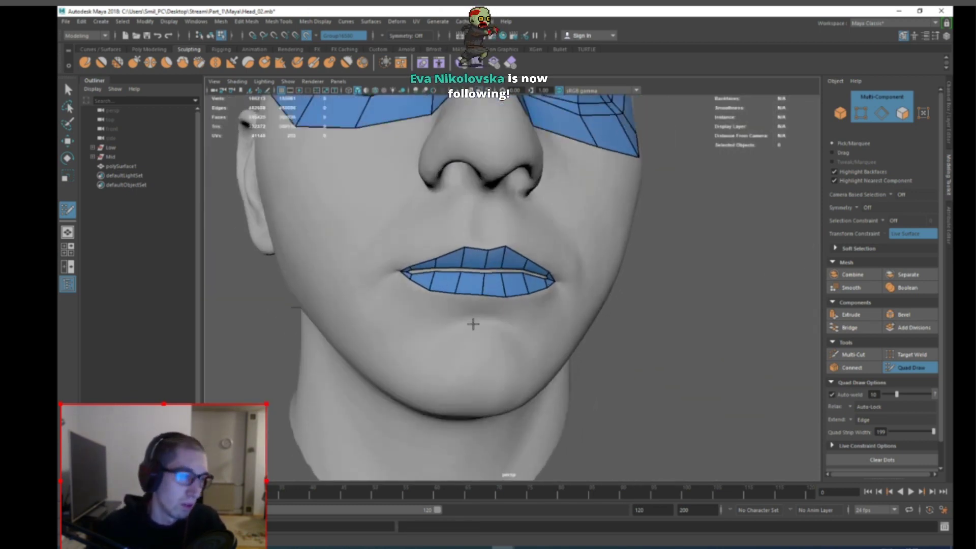
Step: Adjust the inner lower-lip vertex near the mouth corner so it follows the lip line
{"action": "scroll", "coordinate": [460, 319], "scroll_direction": "up", "scroll_amount": 4}
{"action": "middle_click_drag", "start_coordinate": [479, 316], "coordinate": [525, 331], "text": "alt"}
{"action": "scroll", "coordinate": [525, 331], "scroll_direction": "up", "scroll_amount": 4}
{"action": "middle_click_drag", "start_coordinate": [399, 292], "coordinate": [481, 319], "text": "alt"}
{"action": "left_click_drag", "start_coordinate": [416, 312], "coordinate": [420, 308]}
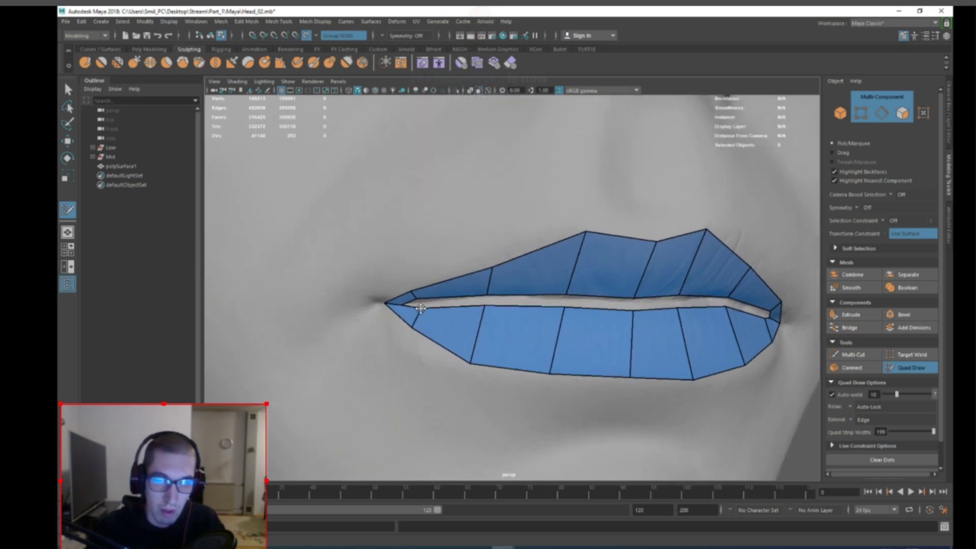
{"action": "left_click_drag", "start_coordinate": [558, 327], "coordinate": [432, 322], "text": "alt"}
{"action": "scroll", "coordinate": [588, 334], "scroll_direction": "up", "scroll_amount": 5}
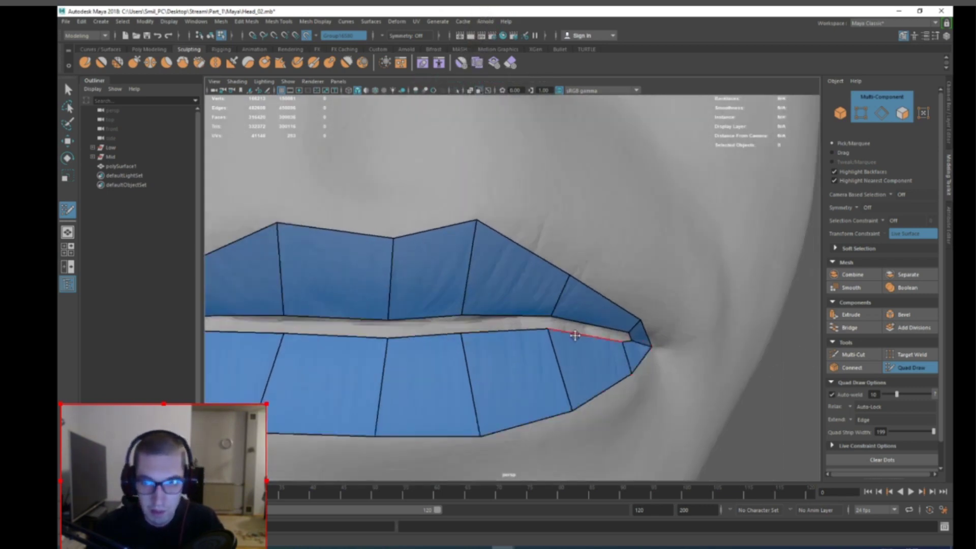
{"action": "left_click_drag", "start_coordinate": [604, 334], "coordinate": [541, 334], "text": "alt"}
{"action": "middle_click_drag", "start_coordinate": [540, 334], "coordinate": [583, 336], "text": "alt"}
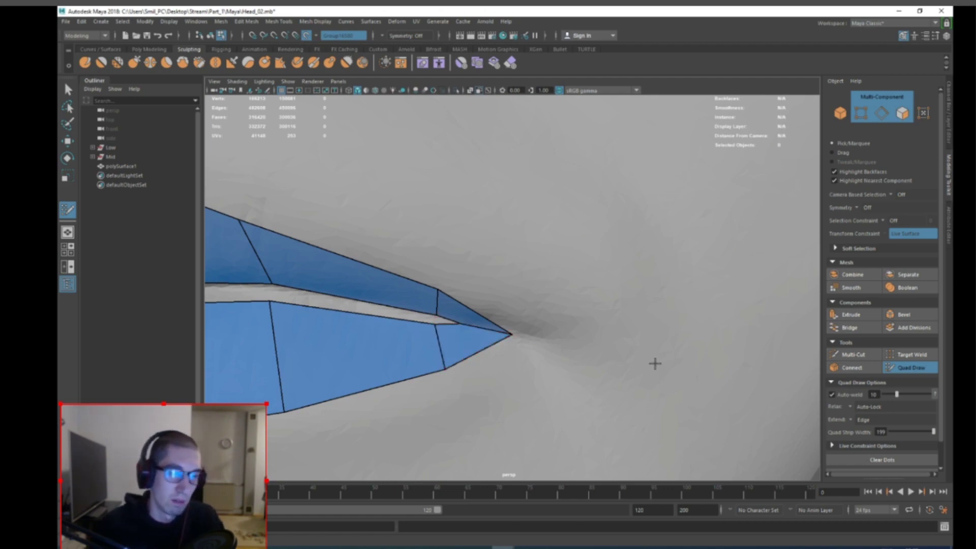
Step: Insert an edge loop running around the mouth through the middle of the upper and lower lip faces
{"action": "scroll", "coordinate": [610, 378], "scroll_direction": "down", "scroll_amount": 8}
{"action": "scroll", "coordinate": [620, 353], "scroll_direction": "up", "scroll_amount": 4}
{"action": "left_click_drag", "start_coordinate": [620, 353], "coordinate": [684, 350], "text": "alt"}
{"action": "scroll", "coordinate": [687, 351], "scroll_direction": "down", "scroll_amount": 4}
{"action": "scroll", "coordinate": [513, 325], "scroll_direction": "up", "scroll_amount": 4}
{"action": "middle_click_drag", "start_coordinate": [498, 322], "coordinate": [622, 344], "text": "alt"}
{"action": "left_click", "coordinate": [543, 317], "text": "ctrl"}
{"action": "left_click_drag", "start_coordinate": [543, 318], "coordinate": [477, 362], "text": "alt"}
{"action": "scroll", "coordinate": [540, 339], "scroll_direction": "down", "scroll_amount": 5}
{"action": "scroll", "coordinate": [521, 361], "scroll_direction": "down", "scroll_amount": 4}
{"action": "scroll", "coordinate": [466, 362], "scroll_direction": "up", "scroll_amount": 4}
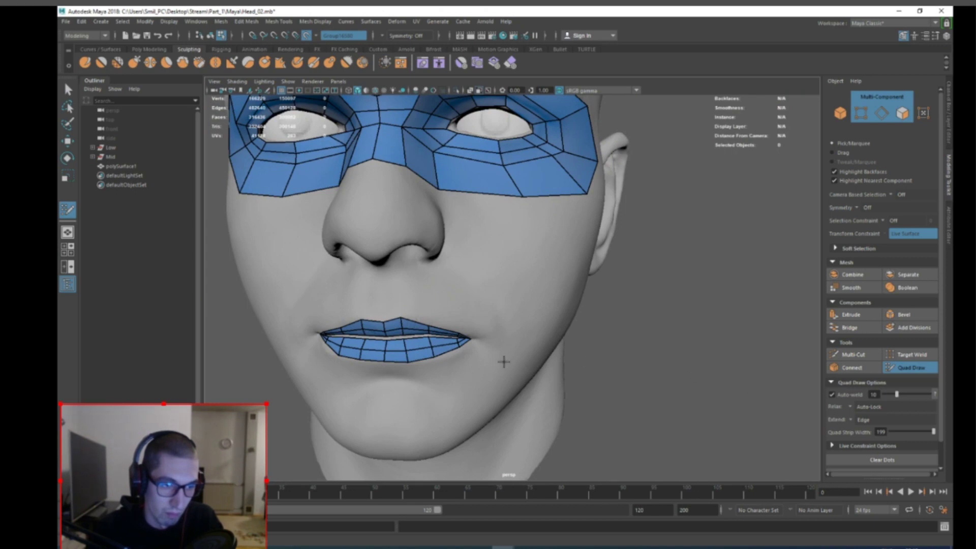
Step: Extend the two central upper-lip edges up to the base of the nose and insert an edge loop across them
{"action": "scroll", "coordinate": [514, 361], "scroll_direction": "up", "scroll_amount": 3}
{"action": "left_click_drag", "start_coordinate": [513, 362], "coordinate": [433, 362], "text": "alt"}
{"action": "left_click_drag", "start_coordinate": [376, 353], "coordinate": [530, 376], "text": "alt"}
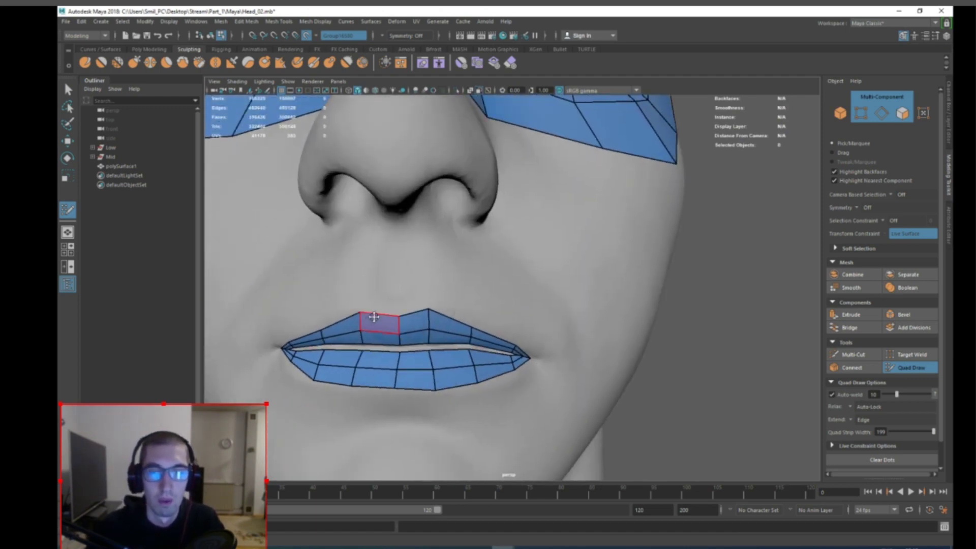
{"action": "mouse_move", "coordinate": [372, 316]}
{"action": "left_mouse_down"}
{"action": "mouse_move", "coordinate": [382, 237]}
{"action": "mouse_move", "coordinate": [374, 222]}
{"action": "mouse_move", "coordinate": [386, 220]}
{"action": "left_mouse_up"}
{"action": "left_click_drag", "start_coordinate": [413, 316], "coordinate": [409, 219]}
{"action": "left_click", "coordinate": [399, 274], "text": "ctrl"}
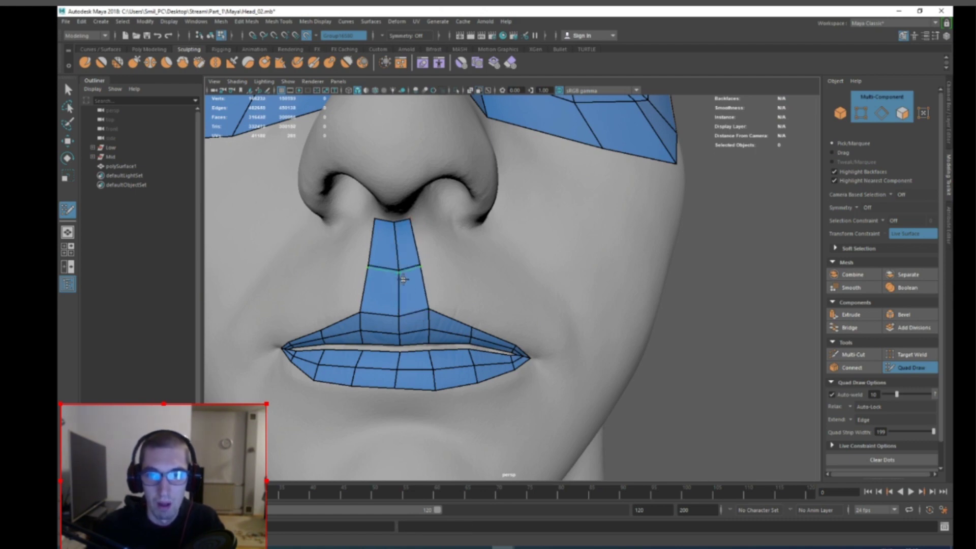
Step: Fill a first quad on the outer side of the nostril wing
{"action": "scroll", "coordinate": [425, 305], "scroll_direction": "down", "scroll_amount": 5}
{"action": "scroll", "coordinate": [458, 284], "scroll_direction": "up", "scroll_amount": 6}
{"action": "mouse_move", "coordinate": [477, 274]}
{"action": "left_mouse_down", "text": "alt"}
{"action": "mouse_move", "coordinate": [453, 321]}
{"action": "mouse_move", "coordinate": [464, 322]}
{"action": "mouse_move", "coordinate": [506, 382]}
{"action": "left_mouse_up", "text": "alt"}
{"action": "left_click_drag", "start_coordinate": [603, 379], "coordinate": [534, 356], "text": "alt"}
{"action": "left_click_drag", "start_coordinate": [533, 356], "coordinate": [513, 366], "text": "alt"}
{"action": "scroll", "coordinate": [497, 388], "scroll_direction": "up", "scroll_amount": 6}
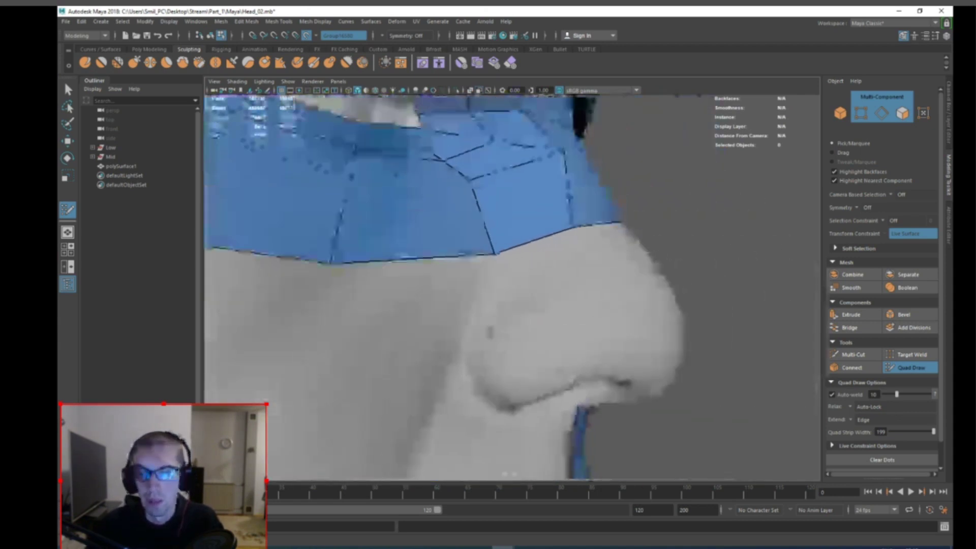
{"action": "left_click", "coordinate": [536, 354], "text": "shift"}
Step: Extend the edges of the nostril-wing quad into new faces surrounding it
{"action": "mouse_move", "coordinate": [536, 354]}
{"action": "left_mouse_down", "text": "alt"}
{"action": "mouse_move", "coordinate": [500, 384]}
{"action": "mouse_move", "coordinate": [576, 351]}
{"action": "left_mouse_up", "text": "alt"}
{"action": "left_click_drag", "start_coordinate": [482, 387], "coordinate": [465, 390]}
{"action": "left_click_drag", "start_coordinate": [501, 358], "coordinate": [499, 319]}
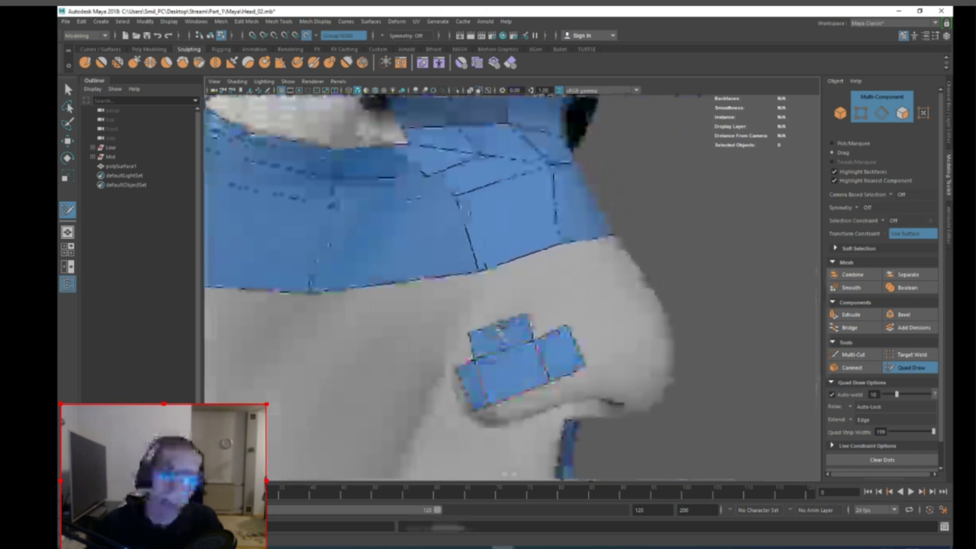
{"action": "left_click_drag", "start_coordinate": [508, 284], "coordinate": [548, 274], "text": "alt"}
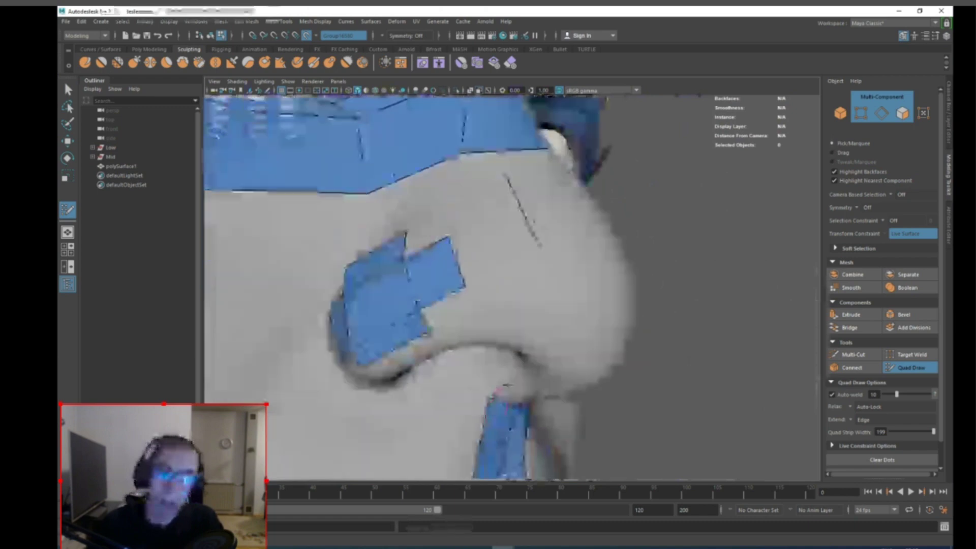
{"action": "scroll", "coordinate": [508, 285], "scroll_direction": "up", "scroll_amount": 3}
{"action": "left_click_drag", "start_coordinate": [601, 326], "coordinate": [559, 376]}
{"action": "scroll", "coordinate": [559, 376], "scroll_direction": "down", "scroll_amount": 5}
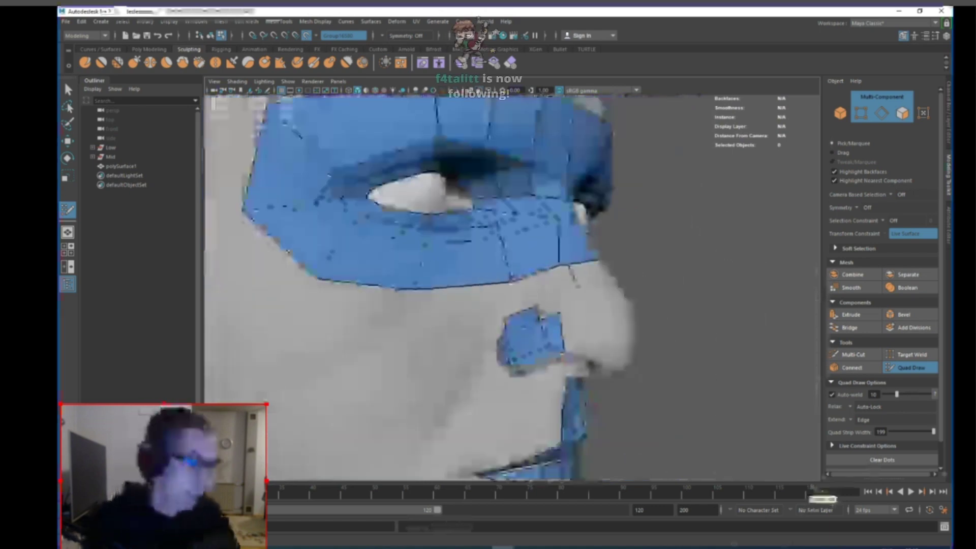
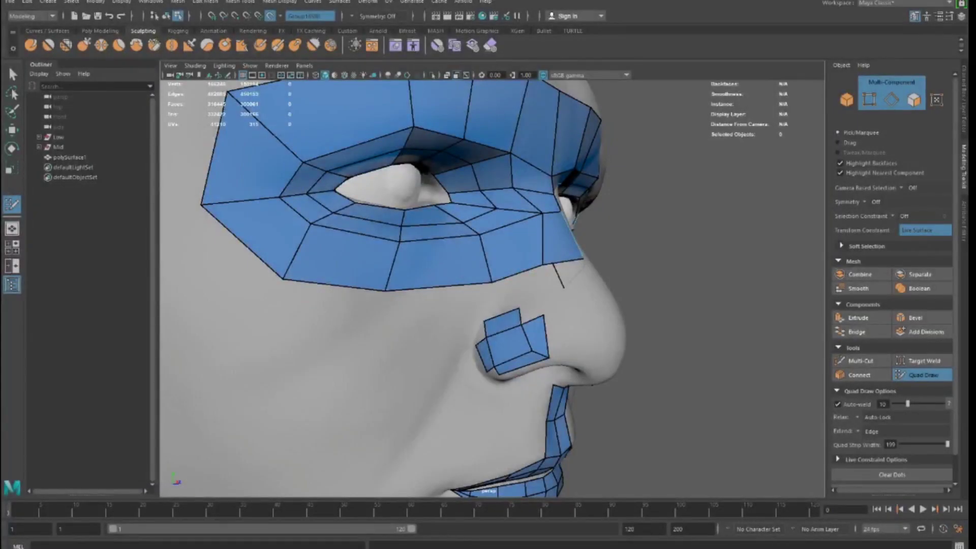
Step: Weld the open upper corner of the nostril-wing patch on the side facing the nose tip
{"action": "left_click_drag", "start_coordinate": [710, 279], "coordinate": [684, 274], "text": "alt"}
{"action": "scroll", "coordinate": [684, 274], "scroll_direction": "up", "scroll_amount": 3}
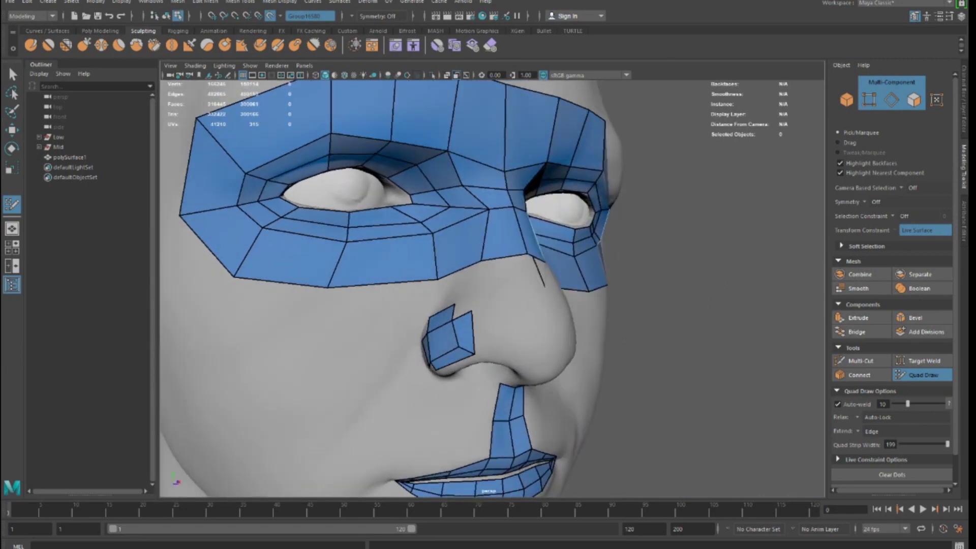
{"action": "scroll", "coordinate": [559, 293], "scroll_direction": "up", "scroll_amount": 3}
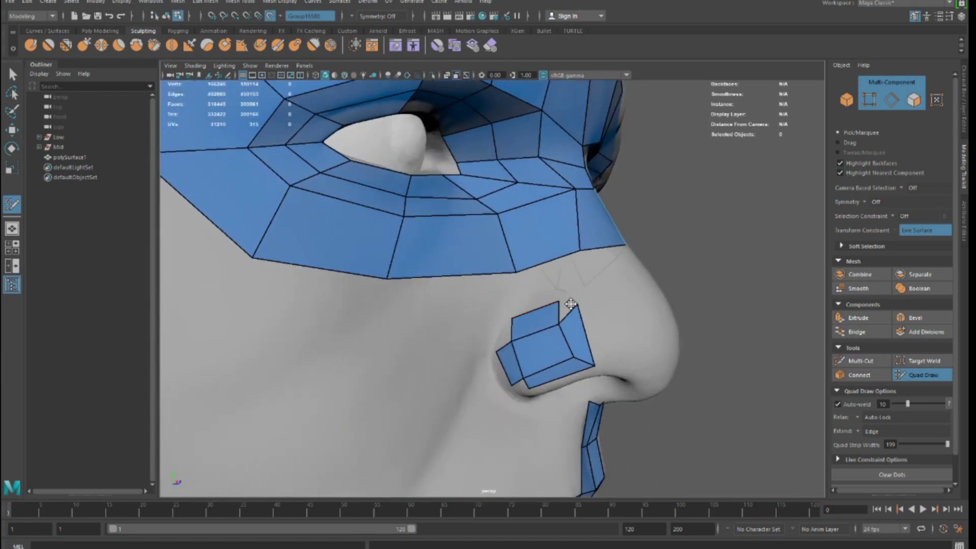
{"action": "scroll", "coordinate": [568, 301], "scroll_direction": "down", "scroll_amount": 6}
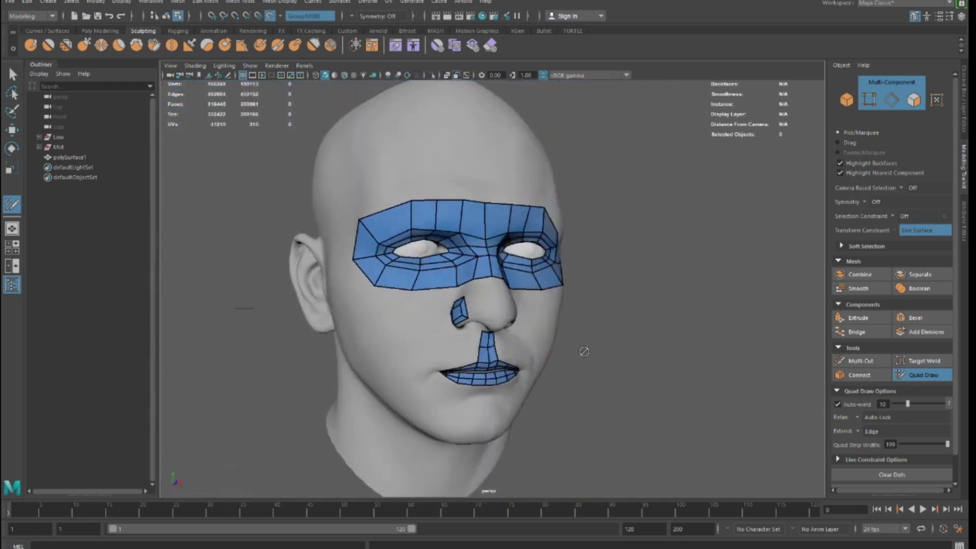
Step: Examine the eye, nose and mouth topology on the whole head from the front and from above
{"action": "scroll", "coordinate": [582, 330], "scroll_direction": "up", "scroll_amount": 4}
{"action": "scroll", "coordinate": [581, 325], "scroll_direction": "down", "scroll_amount": 3}
{"action": "left_click_drag", "start_coordinate": [582, 325], "coordinate": [508, 293], "text": "alt"}
{"action": "left_click_drag", "start_coordinate": [511, 250], "coordinate": [483, 403], "text": "alt"}
{"action": "scroll", "coordinate": [513, 273], "scroll_direction": "up", "scroll_amount": 3}
{"action": "scroll", "coordinate": [514, 273], "scroll_direction": "down", "scroll_amount": 5}
{"action": "scroll", "coordinate": [483, 403], "scroll_direction": "down", "scroll_amount": 3}
{"action": "left_click_drag", "start_coordinate": [501, 305], "coordinate": [528, 320], "text": "alt"}
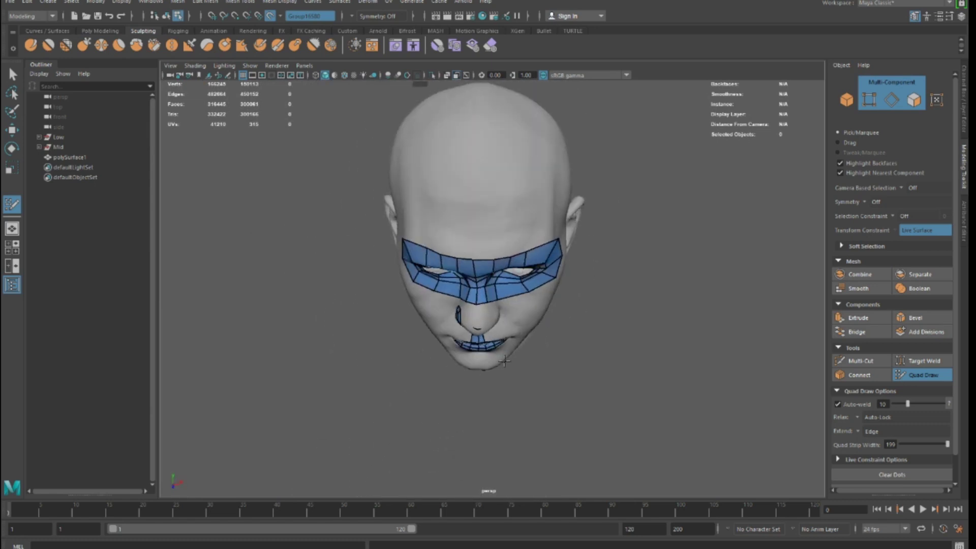
Step: Weld the open cheek-side corner of the nostril-wing patch
{"action": "scroll", "coordinate": [505, 324], "scroll_direction": "up", "scroll_amount": 3}
{"action": "scroll", "coordinate": [539, 315], "scroll_direction": "up", "scroll_amount": 3}
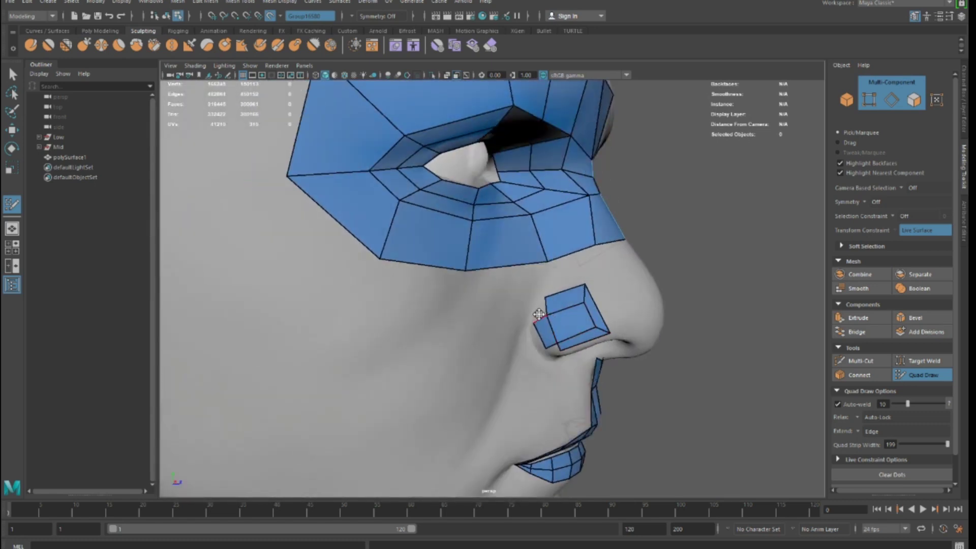
{"action": "left_click_drag", "start_coordinate": [539, 309], "coordinate": [538, 316]}
{"action": "left_click_drag", "start_coordinate": [574, 316], "coordinate": [521, 303], "text": "alt"}
{"action": "scroll", "coordinate": [554, 246], "scroll_direction": "down", "scroll_amount": 5}
{"action": "scroll", "coordinate": [485, 263], "scroll_direction": "up", "scroll_amount": 4}
{"action": "left_click_drag", "start_coordinate": [531, 330], "coordinate": [450, 339], "text": "alt"}
{"action": "scroll", "coordinate": [351, 296], "scroll_direction": "down", "scroll_amount": 5}
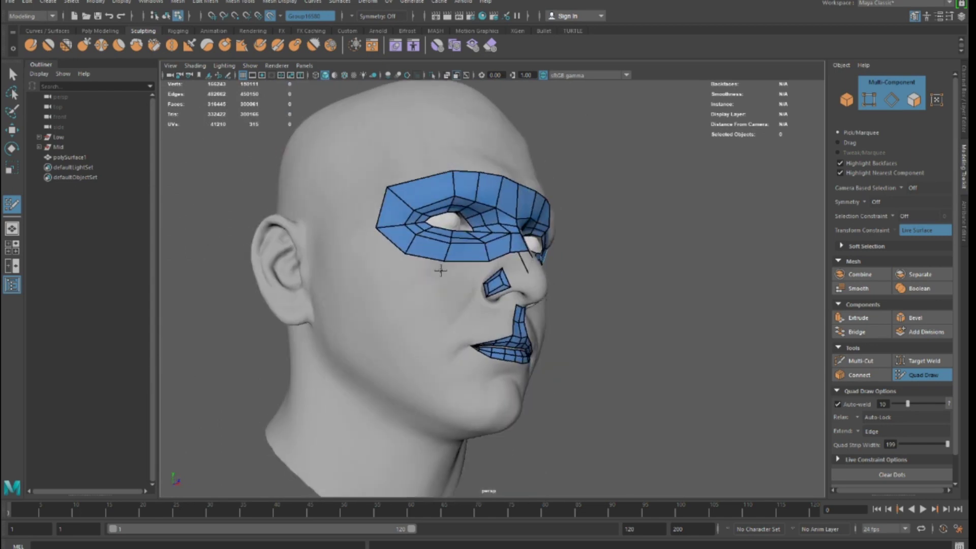
Step: Insert crossing edge loops through the nostril-wing patch to subdivide its faces
{"action": "scroll", "coordinate": [424, 278], "scroll_direction": "down", "scroll_amount": 5}
{"action": "left_click_drag", "start_coordinate": [424, 278], "coordinate": [407, 297], "text": "alt"}
{"action": "scroll", "coordinate": [447, 295], "scroll_direction": "up", "scroll_amount": 9}
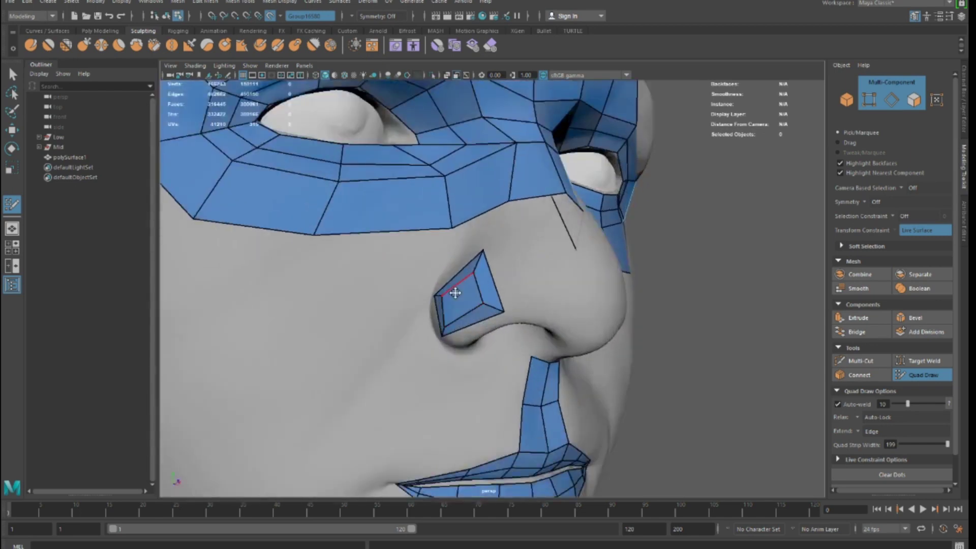
{"action": "scroll", "coordinate": [456, 293], "scroll_direction": "up", "scroll_amount": 2}
{"action": "scroll", "coordinate": [443, 299], "scroll_direction": "down", "scroll_amount": 4}
{"action": "scroll", "coordinate": [424, 358], "scroll_direction": "up", "scroll_amount": 3}
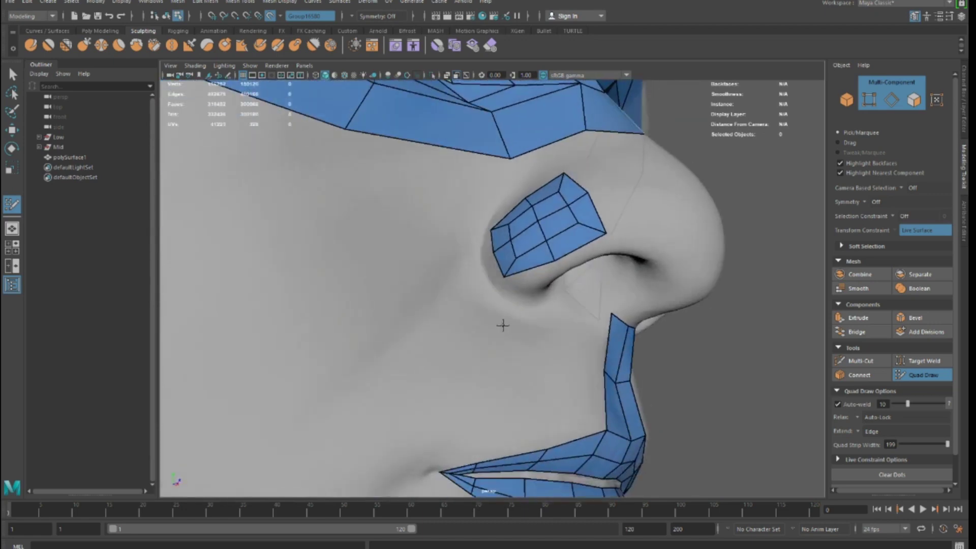
Step: Reshape the subdivided nostril-wing patch by moving its vertices along the lower border
{"action": "left_click_drag", "start_coordinate": [518, 272], "coordinate": [522, 284]}
{"action": "left_click_drag", "start_coordinate": [485, 254], "coordinate": [534, 253], "text": "alt"}
{"action": "left_click_drag", "start_coordinate": [621, 261], "coordinate": [601, 265], "text": "alt"}
{"action": "left_click_drag", "start_coordinate": [551, 290], "coordinate": [467, 297]}
Step: Fill a central quad and an upper quad on the opposite nostril wing and shrink the central one
{"action": "right_click_drag", "start_coordinate": [467, 298], "coordinate": [683, 379], "text": "alt"}
{"action": "left_click_drag", "start_coordinate": [684, 379], "coordinate": [469, 296], "text": "alt"}
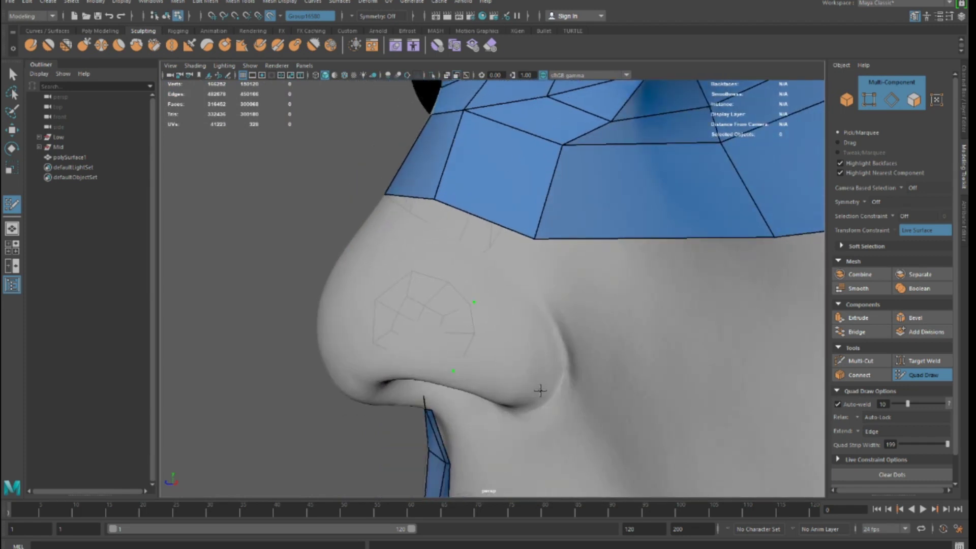
{"action": "left_click", "coordinate": [505, 331], "text": "shift"}
{"action": "mouse_move", "coordinate": [486, 297]}
{"action": "left_mouse_down"}
{"action": "mouse_move", "coordinate": [468, 285]}
{"action": "mouse_move", "coordinate": [482, 305]}
{"action": "left_mouse_up"}
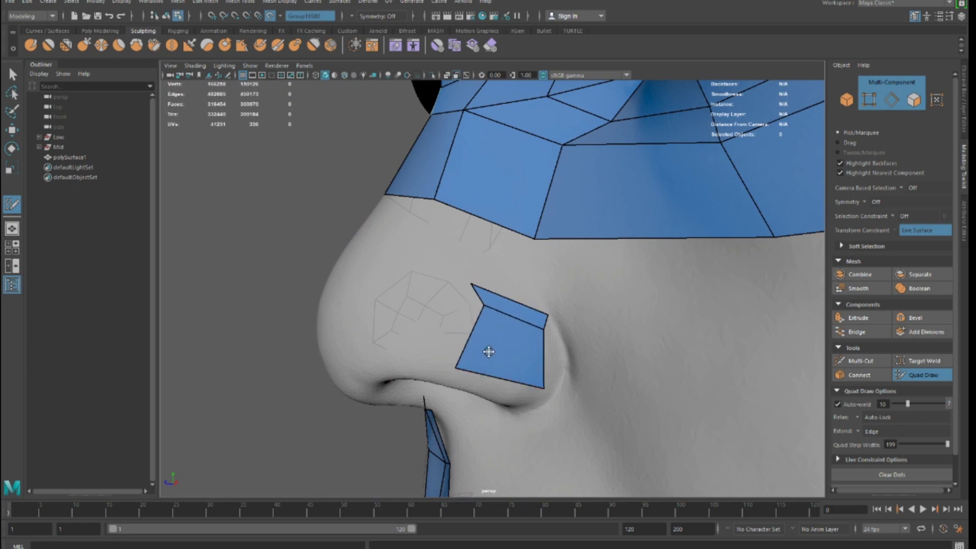
{"action": "left_click_drag", "start_coordinate": [529, 373], "coordinate": [529, 364]}
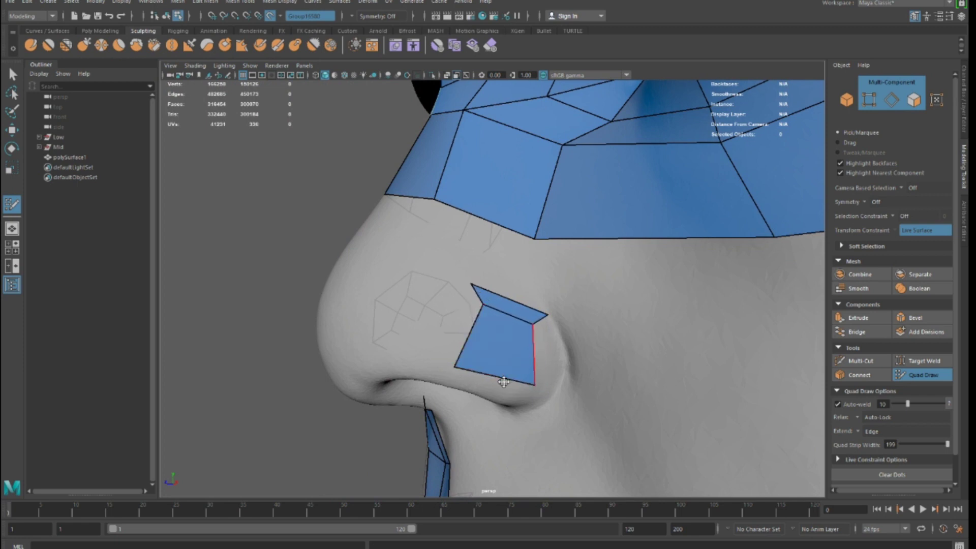
{"action": "left_click_drag", "start_coordinate": [469, 345], "coordinate": [476, 349]}
{"action": "left_click_drag", "start_coordinate": [544, 364], "coordinate": [487, 380]}
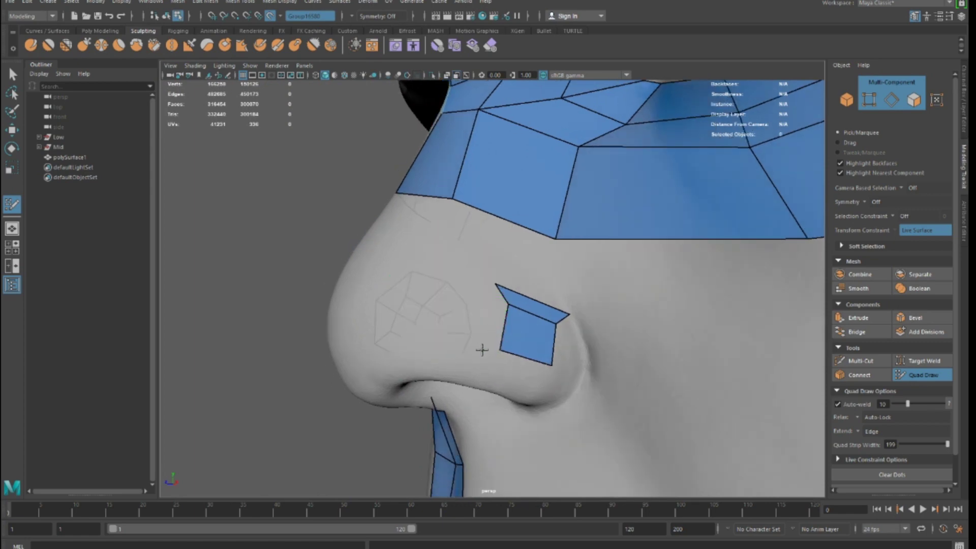
Step: Fill the quad on the nose-tip side of the new nostril patch, undoing the first incorrect face
{"action": "left_click", "coordinate": [482, 327], "text": "shift"}
{"action": "key", "text": "ctrl+z"}
{"action": "mouse_move", "coordinate": [490, 337]}
{"action": "left_mouse_down", "text": "alt"}
{"action": "mouse_move", "coordinate": [511, 324]}
{"action": "mouse_move", "coordinate": [504, 337]}
{"action": "left_mouse_up", "text": "alt"}
{"action": "left_click", "coordinate": [529, 319], "text": "shift"}
{"action": "left_click_drag", "start_coordinate": [567, 359], "coordinate": [568, 349]}
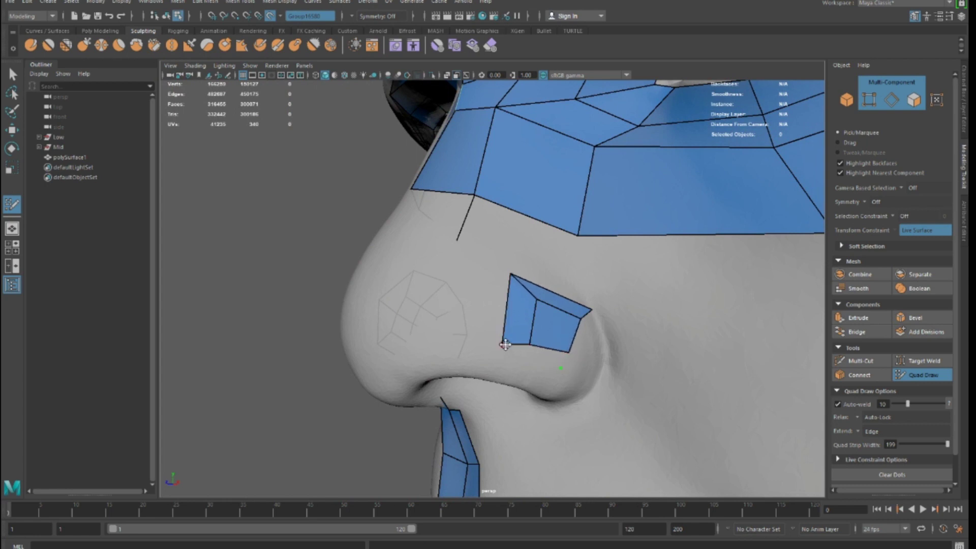
Step: Fill the bottom and cheek-side quads of the new nostril patch so the central quad is fully enclosed
{"action": "left_click", "coordinate": [536, 358], "text": "shift"}
{"action": "left_click", "coordinate": [562, 337], "text": "shift"}
{"action": "left_click_drag", "start_coordinate": [564, 358], "coordinate": [575, 370]}
{"action": "left_click_drag", "start_coordinate": [485, 384], "coordinate": [502, 398], "text": "alt"}
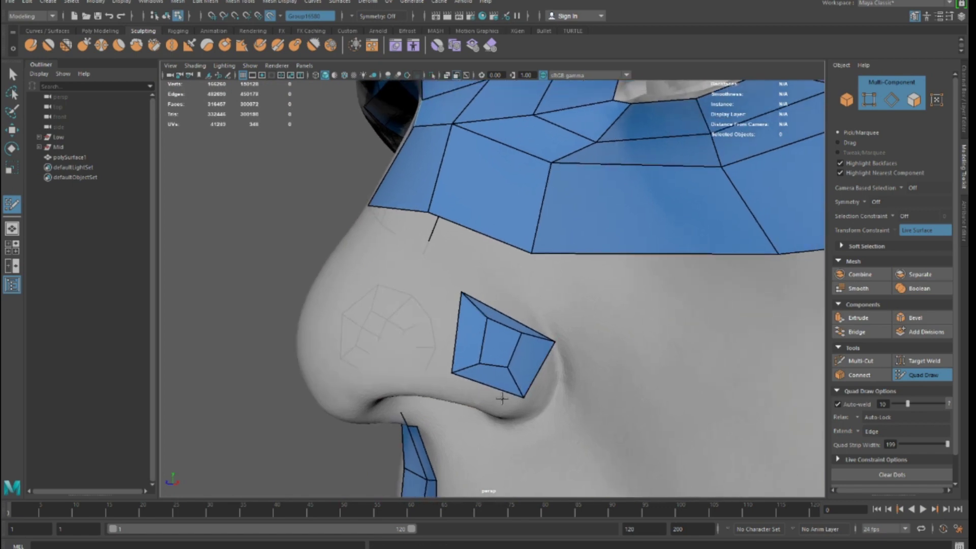
Step: Insert two crossing edge loops in the second nostril patch and reshape and relax its vertices to follow the wing
{"action": "left_click", "coordinate": [497, 342], "text": "ctrl"}
{"action": "left_click", "coordinate": [500, 347], "text": "ctrl"}
{"action": "mouse_move", "coordinate": [457, 349]}
{"action": "left_mouse_down", "text": "alt"}
{"action": "mouse_move", "coordinate": [490, 351]}
{"action": "mouse_move", "coordinate": [450, 370]}
{"action": "left_mouse_up", "text": "alt"}
{"action": "left_click_drag", "start_coordinate": [495, 294], "coordinate": [482, 287]}
{"action": "left_click_drag", "start_coordinate": [475, 332], "coordinate": [453, 321]}
{"action": "left_click_drag", "start_coordinate": [533, 393], "coordinate": [529, 402]}
{"action": "mouse_move", "coordinate": [536, 340]}
{"action": "left_mouse_down", "text": "shift"}
{"action": "mouse_move", "coordinate": [546, 339]}
{"action": "mouse_move", "coordinate": [517, 360]}
{"action": "mouse_move", "coordinate": [366, 340]}
{"action": "mouse_move", "coordinate": [466, 366]}
{"action": "mouse_move", "coordinate": [446, 374]}
{"action": "left_mouse_up", "text": "shift"}
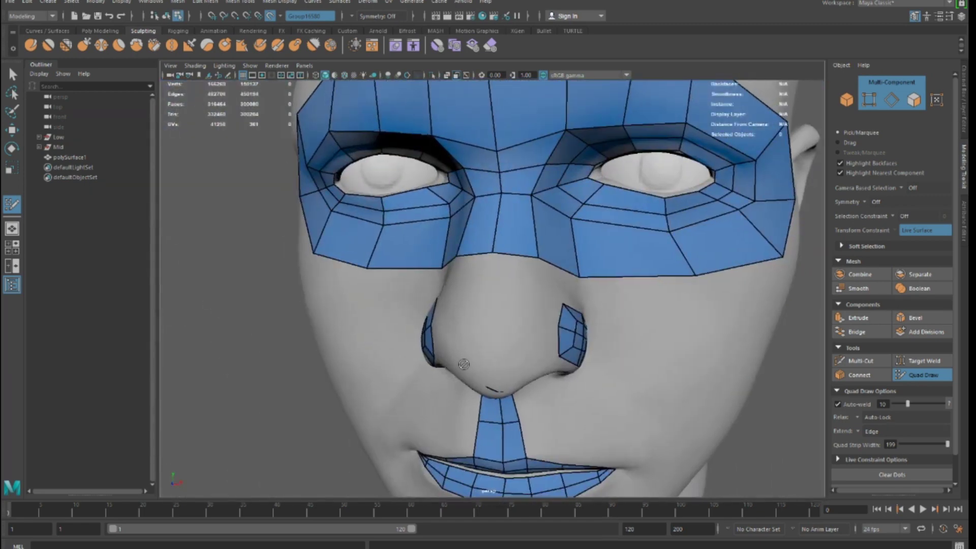
Step: Delete the mesh's history and leave Quad Draw for the Select tool
{"action": "left_click", "coordinate": [31, 4]}
{"action": "mouse_move", "coordinate": [76, 132]}
{"action": "left_click", "coordinate": [190, 135]}
{"action": "key", "text": "q"}
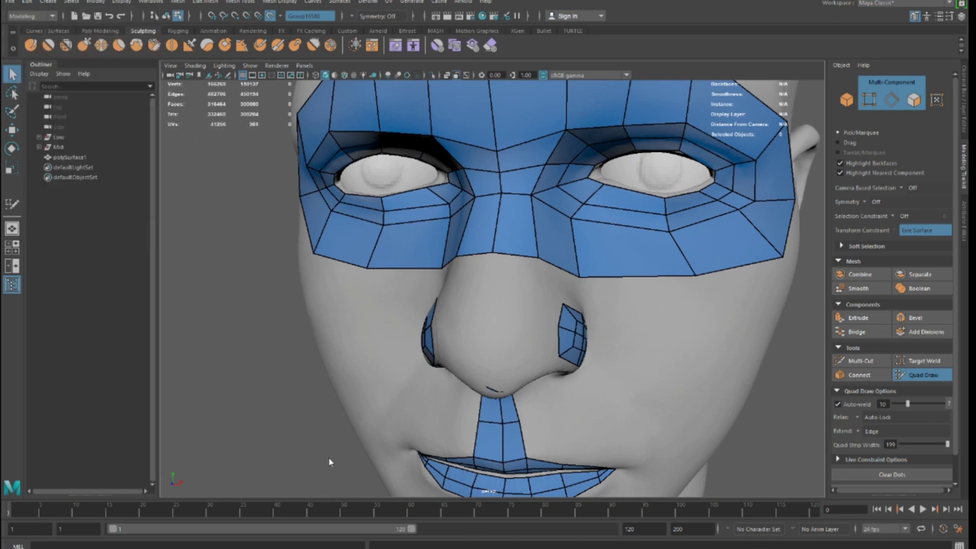
Step: Extend quads across the nose tip to join the two nostril patches and insert a vertical edge loop down its centre
{"action": "left_click", "coordinate": [703, 522]}
{"action": "scroll", "coordinate": [458, 325], "scroll_direction": "up", "scroll_amount": 5}
{"action": "mouse_move", "coordinate": [483, 257]}
{"action": "left_mouse_down", "text": "alt"}
{"action": "mouse_move", "coordinate": [457, 324]}
{"action": "mouse_move", "coordinate": [389, 294]}
{"action": "mouse_move", "coordinate": [425, 282]}
{"action": "left_mouse_up", "text": "alt"}
{"action": "scroll", "coordinate": [457, 324], "scroll_direction": "down", "scroll_amount": 5}
{"action": "mouse_move", "coordinate": [374, 322]}
{"action": "left_mouse_down"}
{"action": "mouse_move", "coordinate": [440, 327]}
{"action": "mouse_move", "coordinate": [425, 291]}
{"action": "mouse_move", "coordinate": [392, 271]}
{"action": "mouse_move", "coordinate": [427, 257]}
{"action": "mouse_move", "coordinate": [434, 264]}
{"action": "left_mouse_up"}
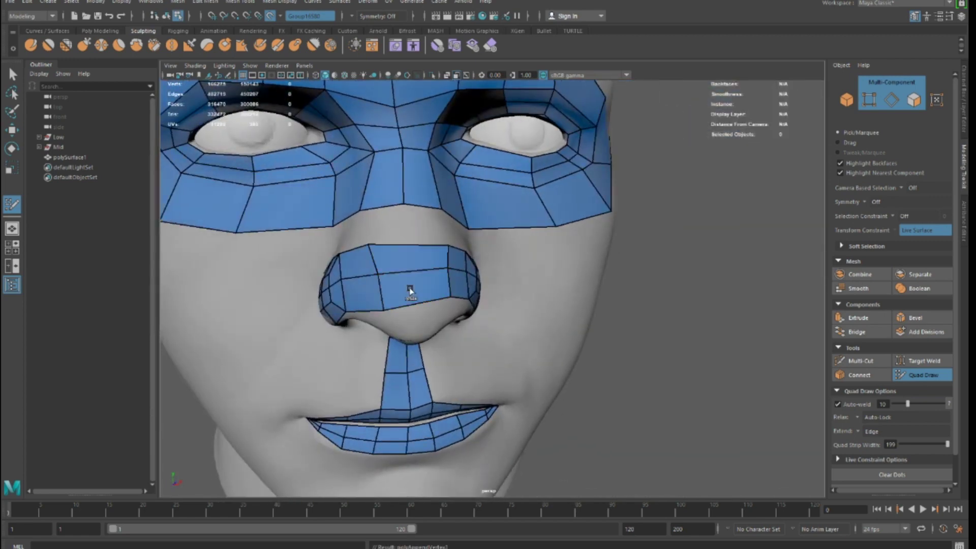
{"action": "left_click", "coordinate": [406, 266], "text": "ctrl"}
{"action": "left_click_drag", "start_coordinate": [407, 266], "coordinate": [426, 288], "text": "alt"}
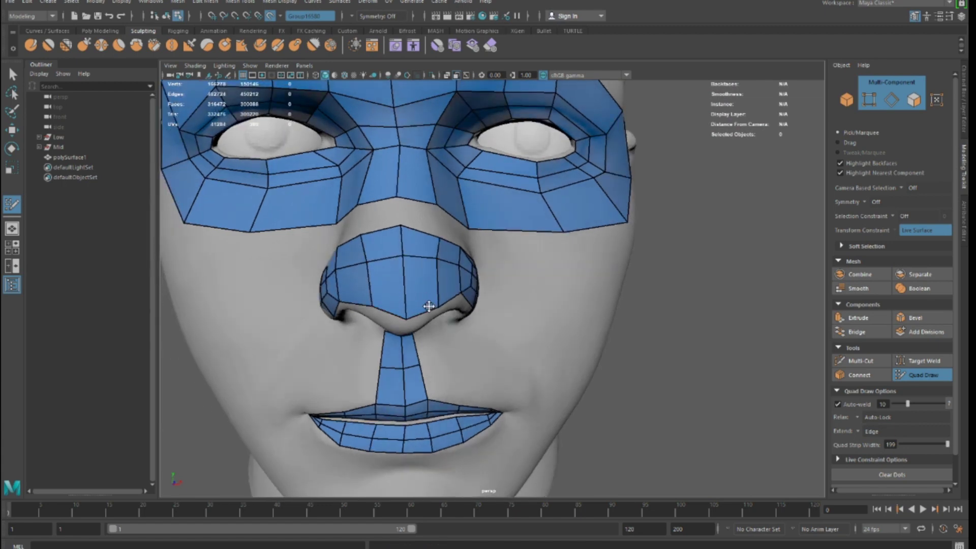
Step: Fill the gap between the nose bridge and the nose-tip band with quads, undoing one side face and filling it again
{"action": "left_click_drag", "start_coordinate": [381, 303], "coordinate": [386, 326], "text": "alt"}
{"action": "left_click", "coordinate": [384, 255], "text": "shift"}
{"action": "left_click", "coordinate": [420, 259], "text": "shift"}
{"action": "left_click_drag", "start_coordinate": [421, 259], "coordinate": [352, 239], "text": "alt"}
{"action": "left_click_drag", "start_coordinate": [454, 246], "coordinate": [533, 256], "text": "alt"}
{"action": "left_click", "coordinate": [435, 226], "text": "shift"}
{"action": "key", "text": "ctrl+z"}
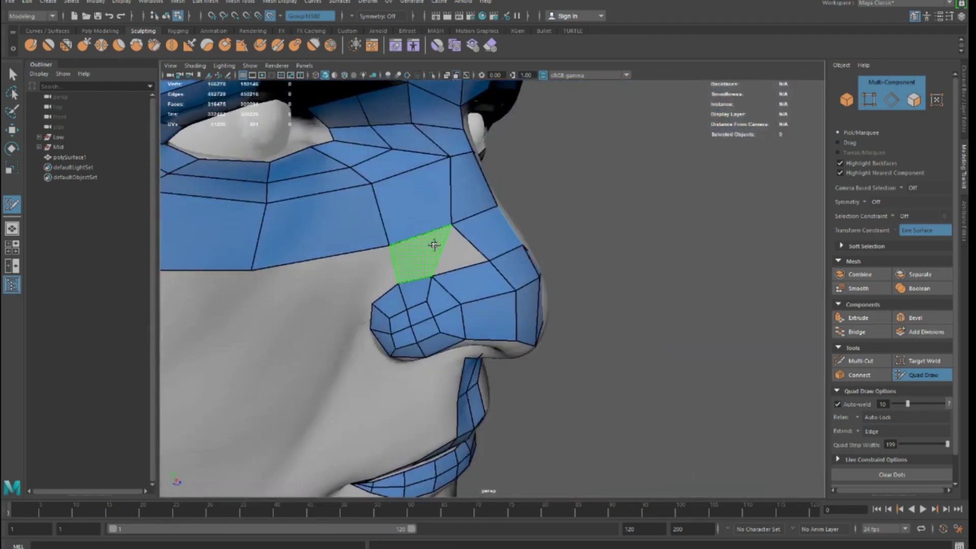
{"action": "left_click", "coordinate": [427, 244], "text": "shift"}
Step: Extrude a quad strip from the lower edge of one nostril wing down the smile fold toward the mouth corner and chin
{"action": "left_click_drag", "start_coordinate": [430, 245], "coordinate": [289, 307], "text": "alt"}
{"action": "scroll", "coordinate": [289, 307], "scroll_direction": "down", "scroll_amount": 3}
{"action": "left_click_drag", "start_coordinate": [477, 310], "coordinate": [398, 323], "text": "alt"}
{"action": "scroll", "coordinate": [399, 322], "scroll_direction": "up", "scroll_amount": 3}
{"action": "mouse_move", "coordinate": [315, 305]}
{"action": "left_mouse_down", "text": "alt"}
{"action": "mouse_move", "coordinate": [375, 310]}
{"action": "mouse_move", "coordinate": [407, 297]}
{"action": "left_mouse_up", "text": "alt"}
{"action": "scroll", "coordinate": [376, 311], "scroll_direction": "down", "scroll_amount": 3}
{"action": "scroll", "coordinate": [376, 312], "scroll_direction": "up", "scroll_amount": 2}
{"action": "key", "text": "Tab"}
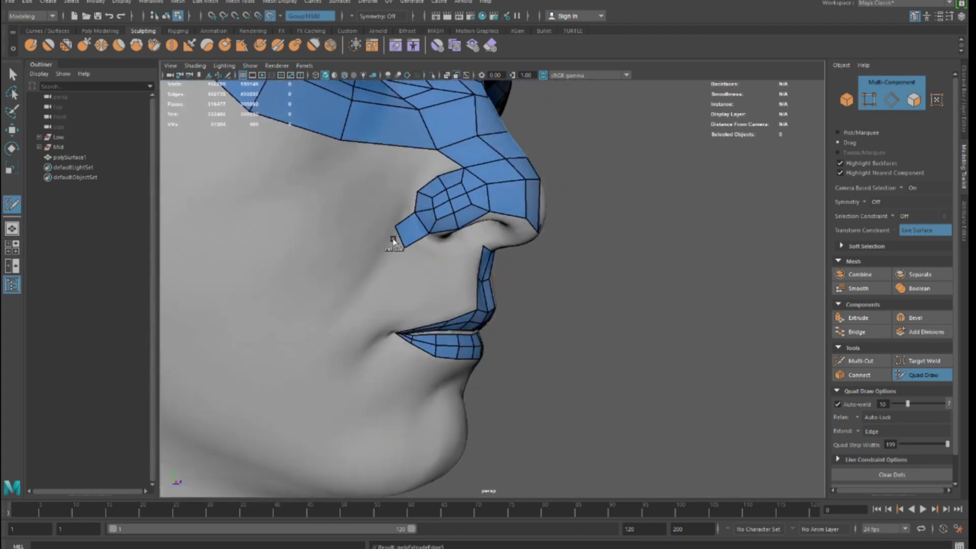
{"action": "left_click_drag", "start_coordinate": [388, 261], "coordinate": [386, 265], "text": "alt"}
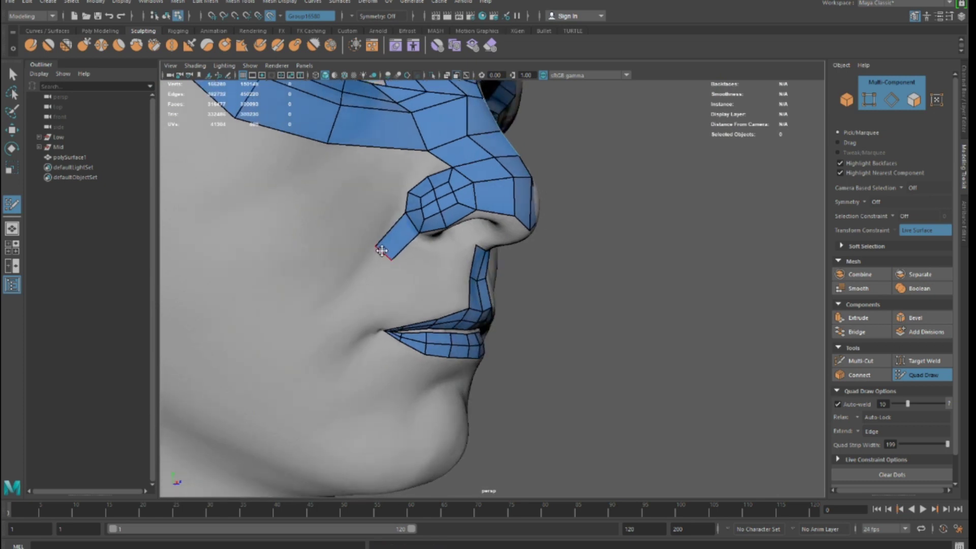
{"action": "mouse_move", "coordinate": [340, 300]}
{"action": "left_mouse_down"}
{"action": "mouse_move", "coordinate": [305, 349]}
{"action": "mouse_move", "coordinate": [366, 381]}
{"action": "mouse_move", "coordinate": [316, 371]}
{"action": "mouse_move", "coordinate": [307, 349]}
{"action": "mouse_move", "coordinate": [345, 430]}
{"action": "left_mouse_up"}
Step: Extrude a matching quad from the lower edge of the other nostril wing, angled down along the smile fold
{"action": "right_click_drag", "start_coordinate": [364, 429], "coordinate": [307, 363], "text": "alt"}
{"action": "left_click_drag", "start_coordinate": [307, 364], "coordinate": [405, 342], "text": "alt"}
{"action": "right_click_drag", "start_coordinate": [405, 342], "coordinate": [342, 300], "text": "alt"}
{"action": "left_click_drag", "start_coordinate": [342, 300], "coordinate": [423, 207], "text": "alt"}
{"action": "middle_click_drag", "start_coordinate": [422, 206], "coordinate": [405, 218], "text": "alt"}
{"action": "right_click_drag", "start_coordinate": [405, 218], "coordinate": [395, 227], "text": "alt"}
{"action": "middle_click_drag", "start_coordinate": [395, 227], "coordinate": [277, 438], "text": "alt"}
{"action": "left_click_drag", "start_coordinate": [314, 347], "coordinate": [373, 324], "text": "alt"}
{"action": "middle_click_drag", "start_coordinate": [373, 324], "coordinate": [335, 364], "text": "alt"}
{"action": "right_click_drag", "start_coordinate": [336, 363], "coordinate": [303, 389], "text": "alt"}
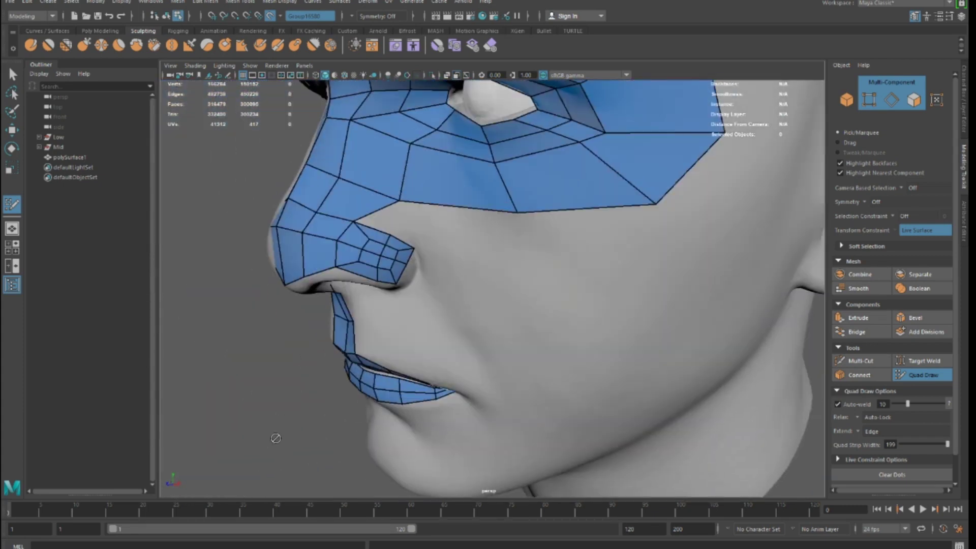
{"action": "left_click_drag", "start_coordinate": [303, 389], "coordinate": [293, 330], "text": "alt"}
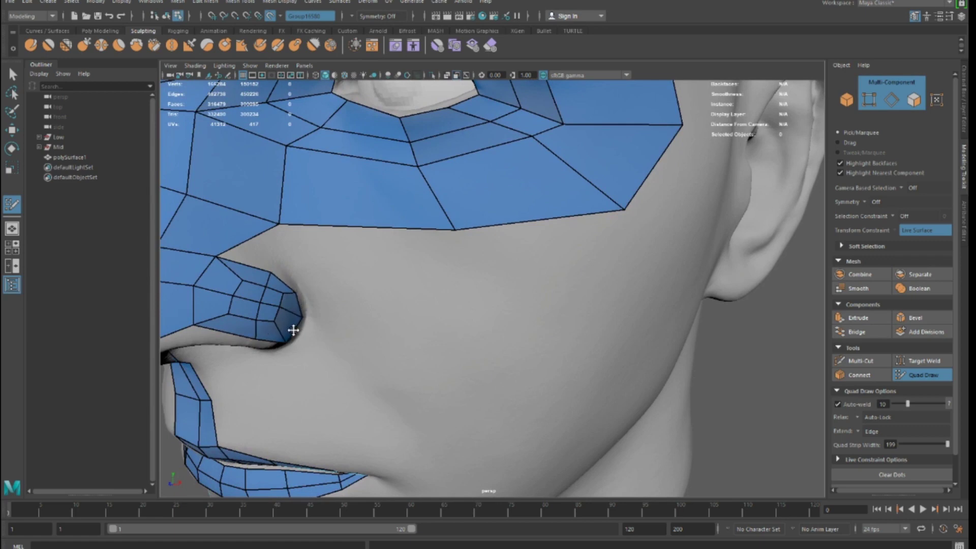
{"action": "right_click_drag", "start_coordinate": [297, 355], "coordinate": [309, 342], "text": "alt"}
{"action": "middle_click_drag", "start_coordinate": [309, 342], "coordinate": [303, 386], "text": "alt"}
{"action": "left_click_drag", "start_coordinate": [302, 385], "coordinate": [324, 340], "text": "alt"}
{"action": "middle_click_drag", "start_coordinate": [323, 341], "coordinate": [362, 253], "text": "alt"}
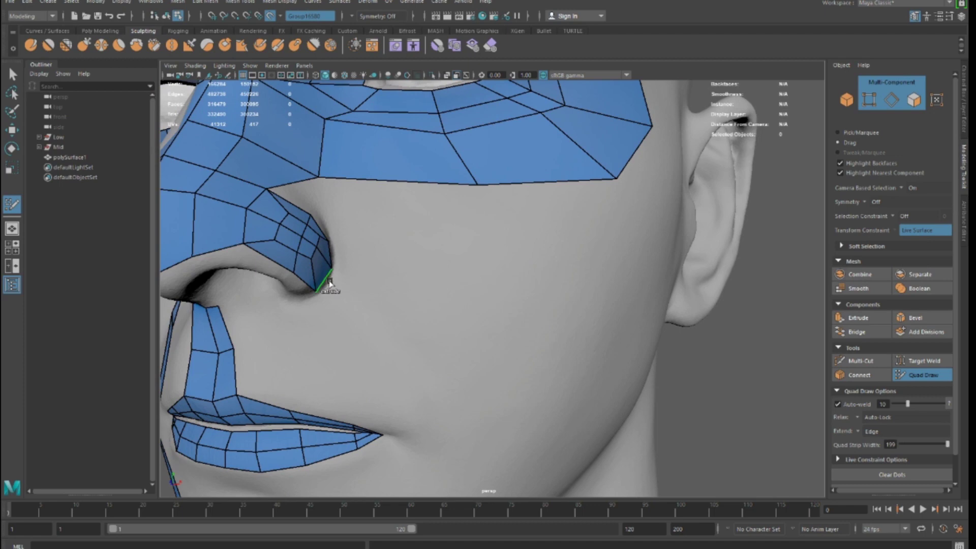
{"action": "left_click_drag", "start_coordinate": [324, 283], "coordinate": [368, 346]}
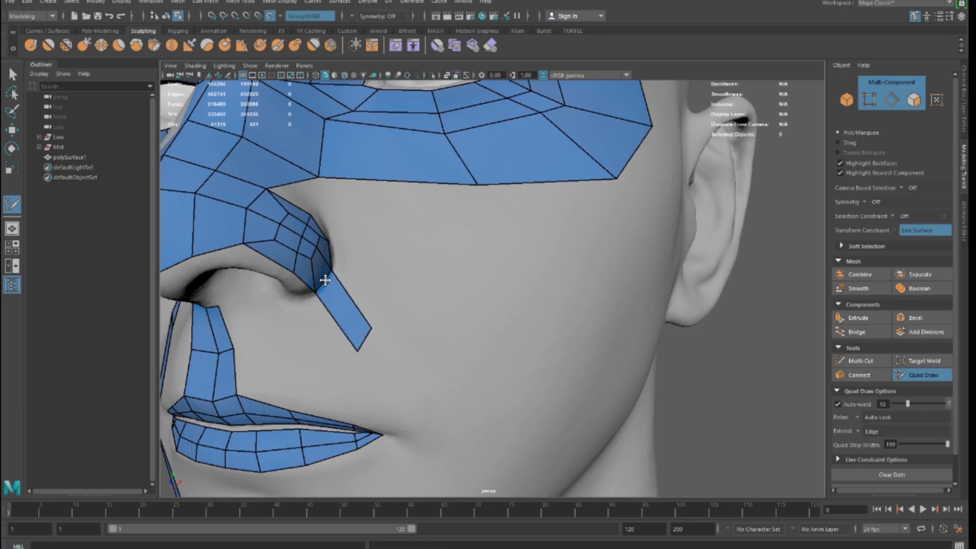
Step: Continue the strip from the second nostril wing around the mouth corner and close the ring across the chin
{"action": "middle_click_drag", "start_coordinate": [376, 333], "coordinate": [390, 257], "text": "alt"}
{"action": "right_click_drag", "start_coordinate": [390, 258], "coordinate": [374, 284], "text": "alt"}
{"action": "left_click_drag", "start_coordinate": [374, 285], "coordinate": [493, 288], "text": "alt"}
{"action": "right_click_drag", "start_coordinate": [492, 287], "coordinate": [465, 305], "text": "alt"}
{"action": "mouse_move", "coordinate": [464, 305]}
{"action": "left_mouse_down", "text": "alt"}
{"action": "mouse_move", "coordinate": [415, 264]}
{"action": "mouse_move", "coordinate": [457, 312]}
{"action": "mouse_move", "coordinate": [442, 366]}
{"action": "mouse_move", "coordinate": [403, 396]}
{"action": "mouse_move", "coordinate": [413, 392]}
{"action": "mouse_move", "coordinate": [398, 415]}
{"action": "mouse_move", "coordinate": [226, 411]}
{"action": "mouse_move", "coordinate": [287, 350]}
{"action": "mouse_move", "coordinate": [426, 361]}
{"action": "left_mouse_up", "text": "alt"}
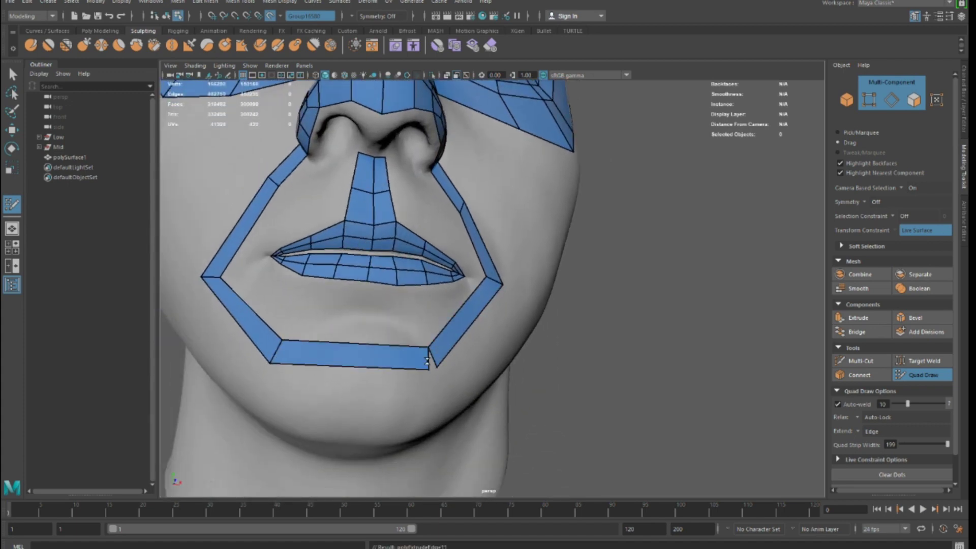
Step: Insert edge loops at the chin centre and along both sides of the mouth ring to round its shape
{"action": "left_click", "coordinate": [356, 366], "text": "ctrl"}
{"action": "left_click_drag", "start_coordinate": [340, 382], "coordinate": [344, 324], "text": "alt"}
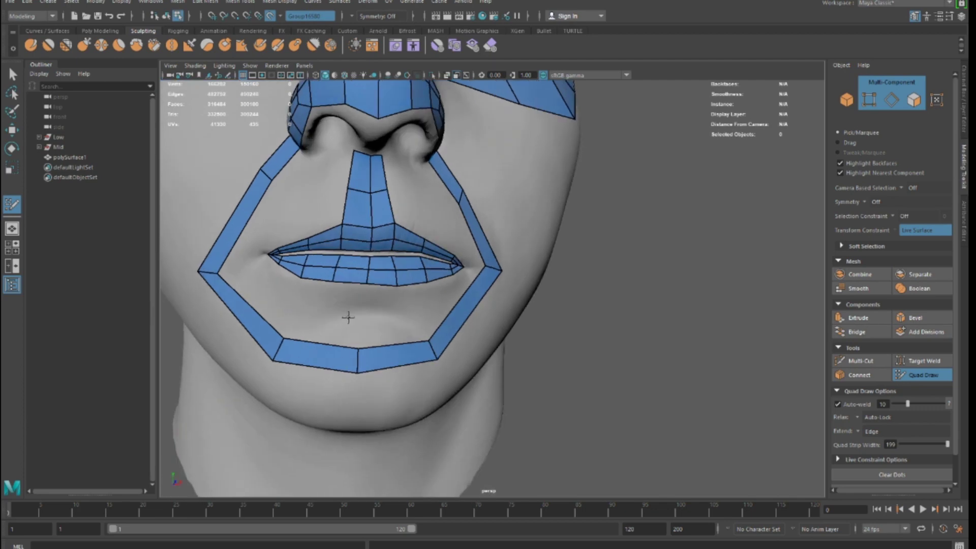
{"action": "middle_click_drag", "start_coordinate": [344, 325], "coordinate": [354, 405], "text": "alt"}
{"action": "left_click", "coordinate": [240, 304], "text": "ctrl"}
{"action": "left_click", "coordinate": [249, 391], "text": "ctrl"}
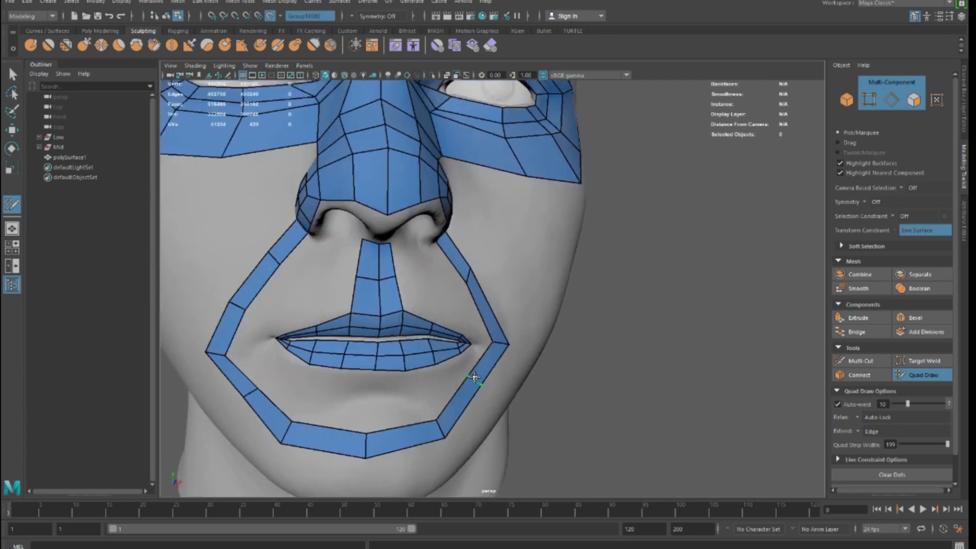
{"action": "left_click", "coordinate": [489, 298], "text": "ctrl"}
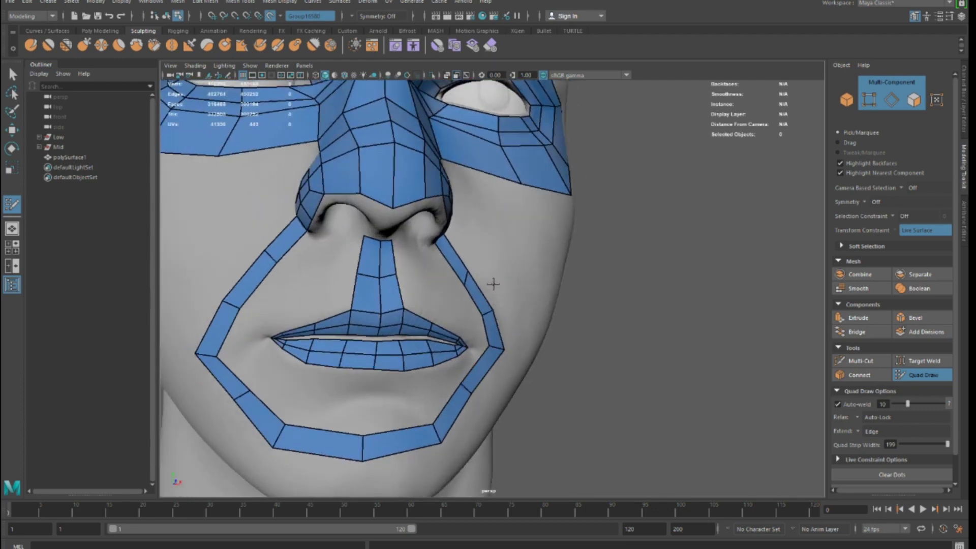
Step: Connect the underside of the nose tip to the top of the philtrum with two quad columns and a crosswise edge loop
{"action": "scroll", "coordinate": [473, 310], "scroll_direction": "down", "scroll_amount": 3}
{"action": "scroll", "coordinate": [483, 356], "scroll_direction": "up", "scroll_amount": 3}
{"action": "mouse_move", "coordinate": [462, 387]}
{"action": "left_mouse_down", "text": "alt"}
{"action": "mouse_move", "coordinate": [371, 342]}
{"action": "mouse_move", "coordinate": [407, 349]}
{"action": "mouse_move", "coordinate": [375, 302]}
{"action": "mouse_move", "coordinate": [377, 395]}
{"action": "left_mouse_up", "text": "alt"}
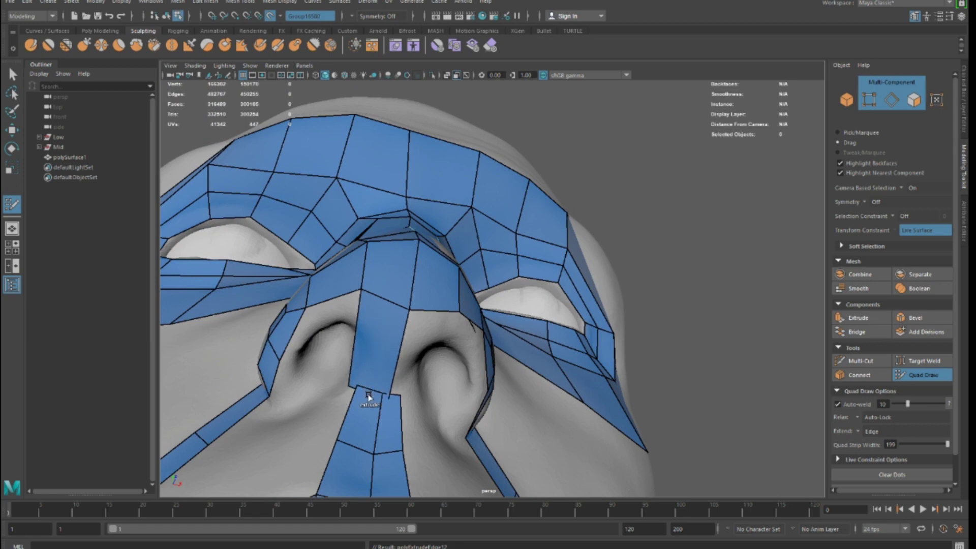
{"action": "left_click_drag", "start_coordinate": [397, 373], "coordinate": [406, 325], "text": "alt"}
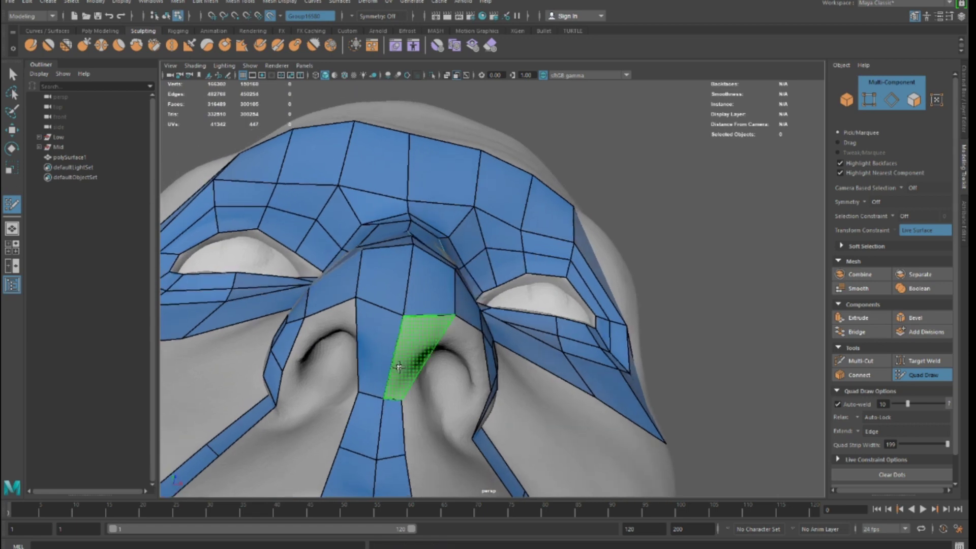
{"action": "left_click", "coordinate": [424, 298], "text": "shift"}
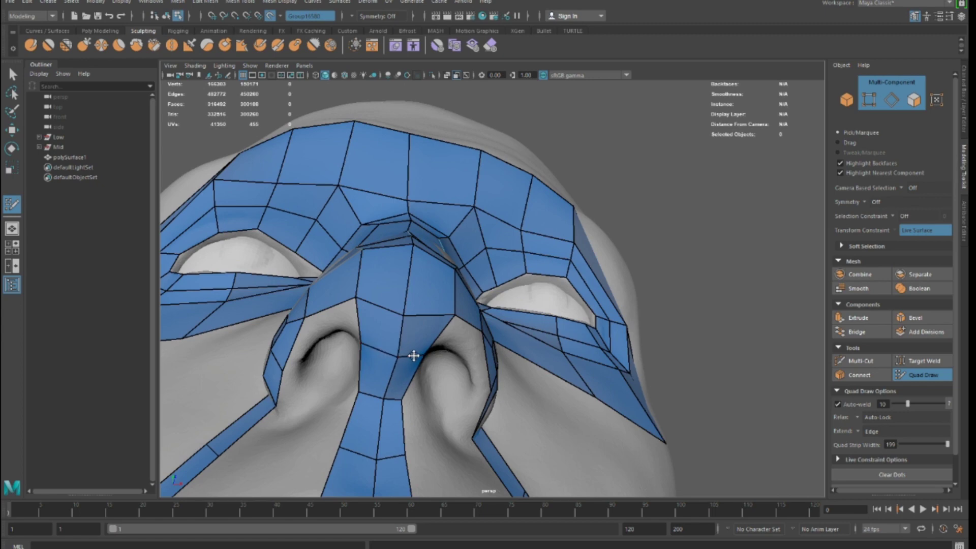
Step: Bridge the philtrum to the mouth ring with quads beneath both nostrils and split these strips with extra edges
{"action": "left_click_drag", "start_coordinate": [360, 359], "coordinate": [385, 322], "text": "alt"}
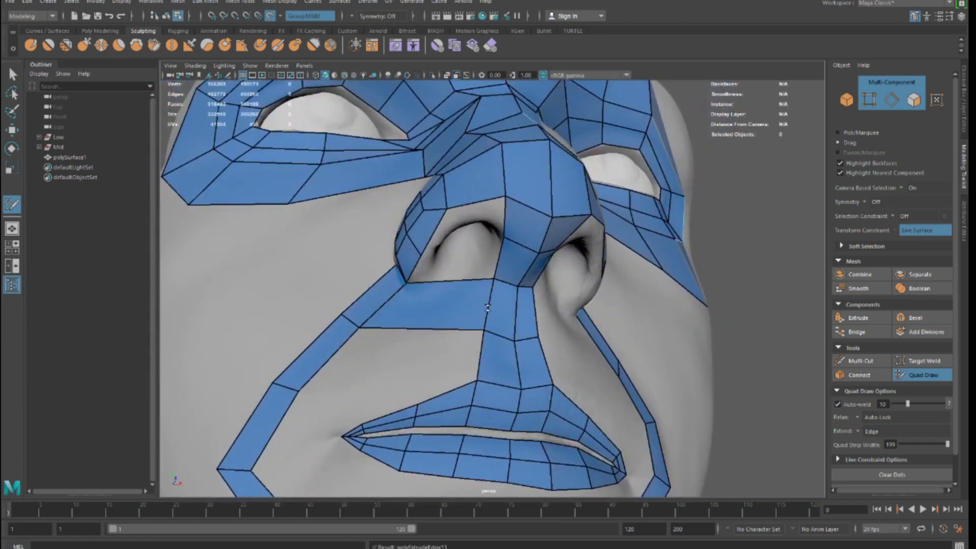
{"action": "scroll", "coordinate": [498, 333], "scroll_direction": "up", "scroll_amount": 3}
{"action": "left_click_drag", "start_coordinate": [508, 338], "coordinate": [397, 302], "text": "alt"}
{"action": "left_click", "coordinate": [591, 310], "text": "shift"}
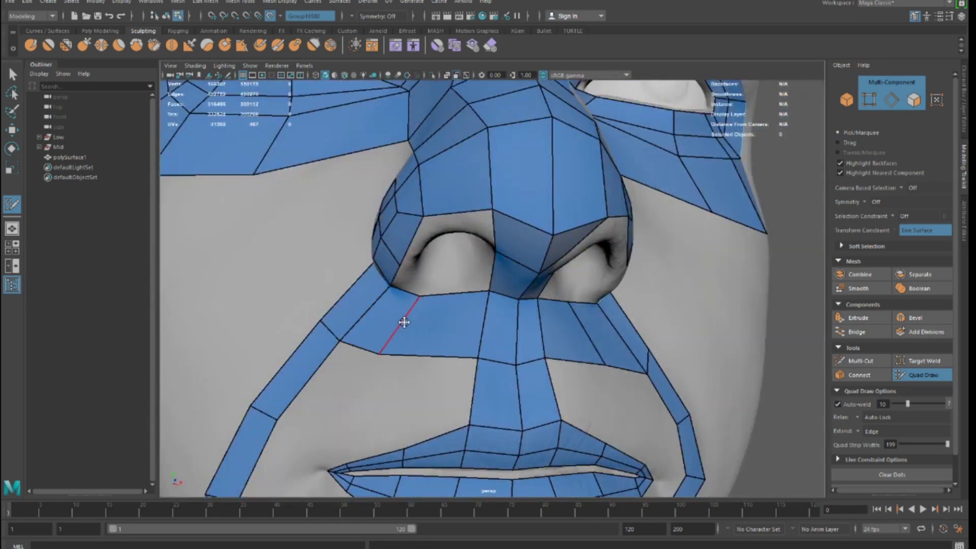
{"action": "left_click_drag", "start_coordinate": [397, 317], "coordinate": [586, 320], "text": "alt"}
Step: Examine the connected eye, nose and mouth topology from the front, three-quarter and side views of the head
{"action": "left_click_drag", "start_coordinate": [621, 361], "coordinate": [467, 317], "text": "alt"}
{"action": "scroll", "coordinate": [487, 309], "scroll_direction": "down", "scroll_amount": 6}
{"action": "scroll", "coordinate": [539, 206], "scroll_direction": "down", "scroll_amount": 2}
{"action": "left_click_drag", "start_coordinate": [488, 377], "coordinate": [438, 275], "text": "alt"}
{"action": "scroll", "coordinate": [427, 262], "scroll_direction": "up", "scroll_amount": 5}
{"action": "middle_click_drag", "start_coordinate": [438, 275], "coordinate": [551, 310], "text": "alt"}
{"action": "left_click_drag", "start_coordinate": [361, 262], "coordinate": [423, 267], "text": "alt"}
{"action": "scroll", "coordinate": [423, 268], "scroll_direction": "down", "scroll_amount": 8}
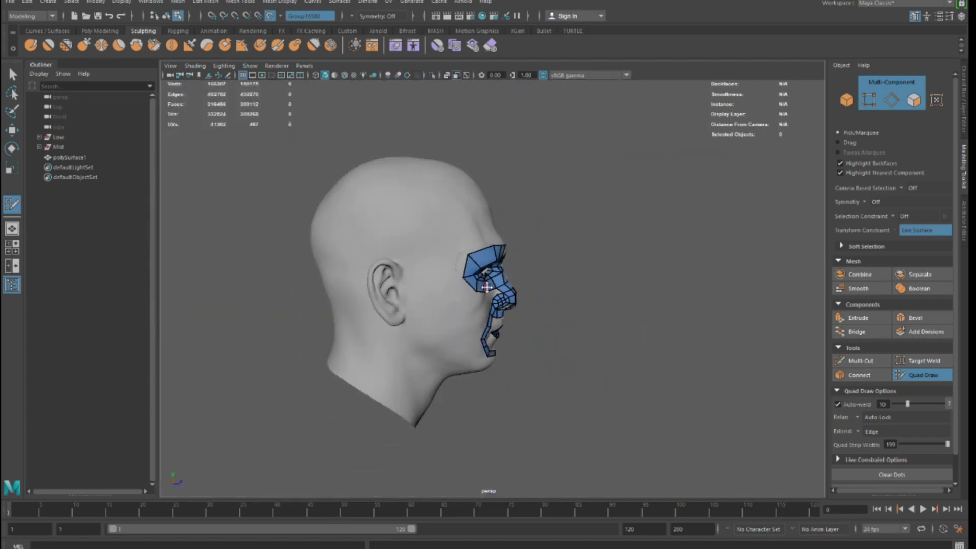
{"action": "left_click_drag", "start_coordinate": [486, 287], "coordinate": [424, 277], "text": "alt"}
{"action": "scroll", "coordinate": [531, 264], "scroll_direction": "up", "scroll_amount": 8}
{"action": "middle_click_drag", "start_coordinate": [532, 263], "coordinate": [481, 285], "text": "alt"}
{"action": "left_click_drag", "start_coordinate": [558, 304], "coordinate": [503, 296], "text": "alt"}
{"action": "middle_click_drag", "start_coordinate": [503, 297], "coordinate": [457, 314], "text": "alt"}
{"action": "scroll", "coordinate": [458, 314], "scroll_direction": "up", "scroll_amount": 4}
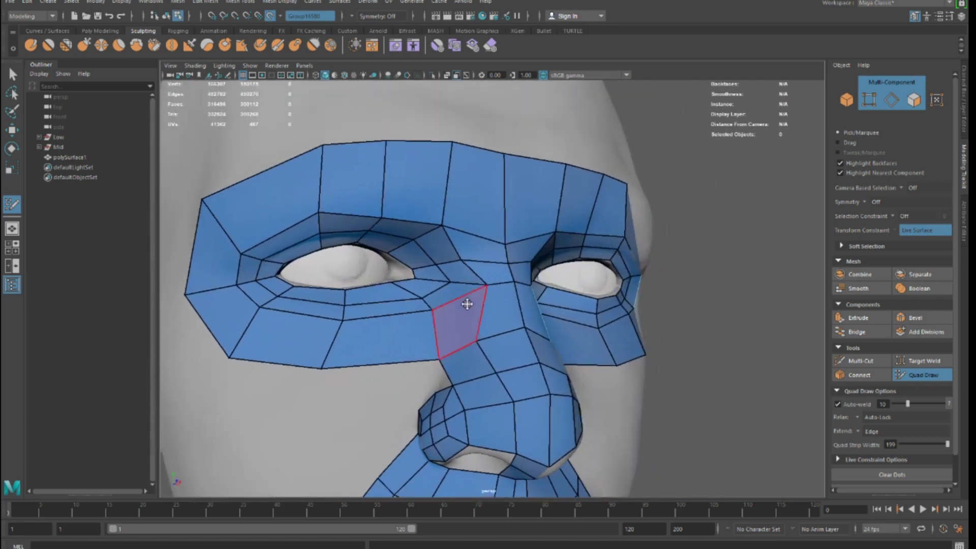
{"action": "left_click_drag", "start_coordinate": [477, 289], "coordinate": [529, 314], "text": "alt"}
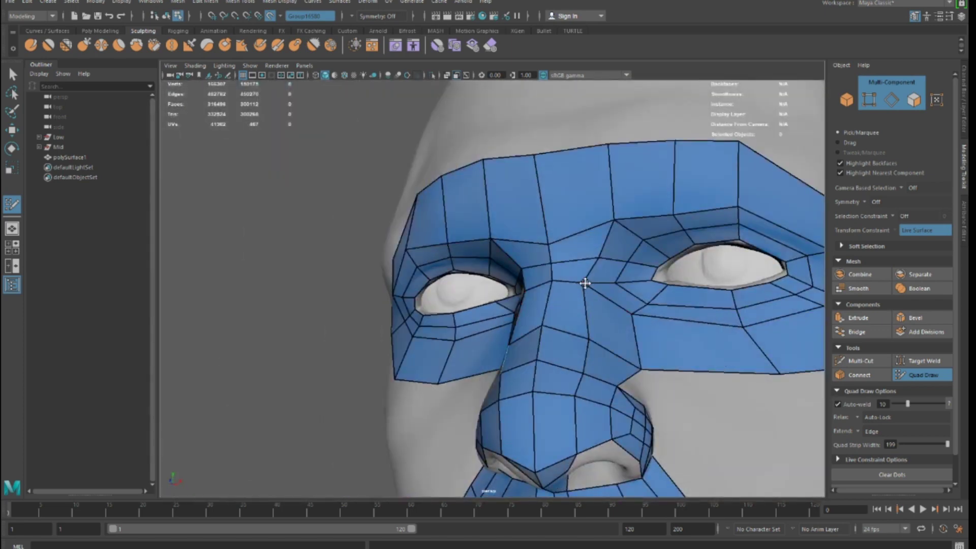
{"action": "scroll", "coordinate": [610, 336], "scroll_direction": "down", "scroll_amount": 10}
{"action": "left_click_drag", "start_coordinate": [654, 355], "coordinate": [500, 355], "text": "alt"}
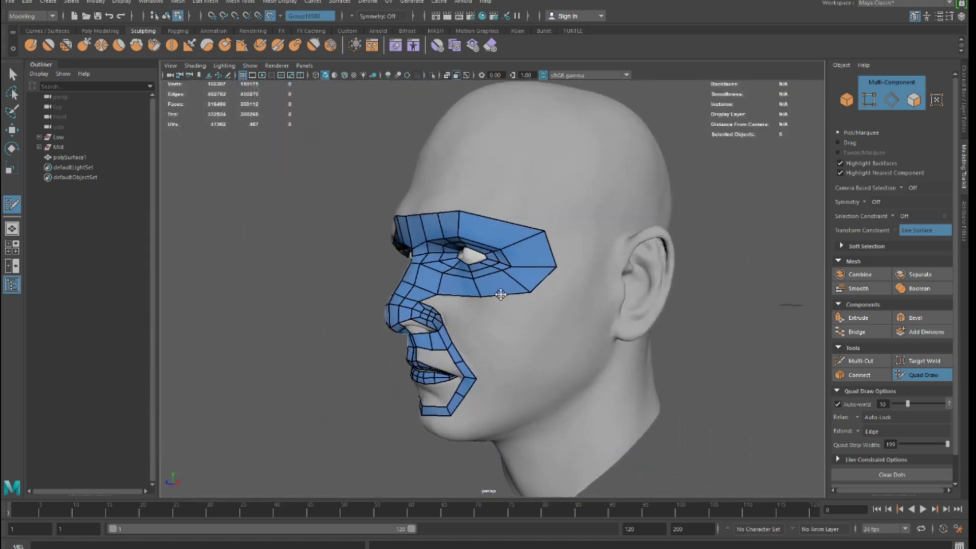
{"action": "left_click_drag", "start_coordinate": [529, 462], "coordinate": [447, 333], "text": "alt"}
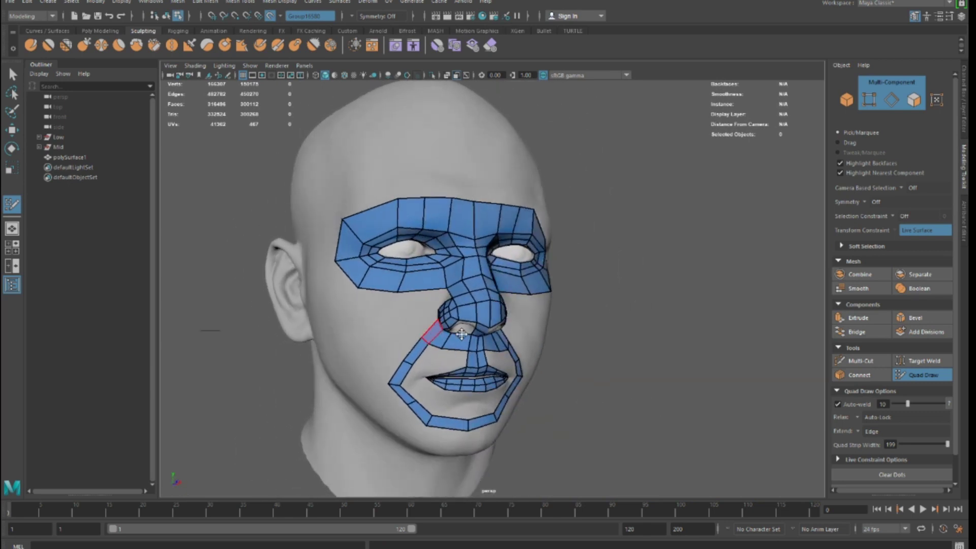
{"action": "left_click_drag", "start_coordinate": [415, 456], "coordinate": [447, 250], "text": "alt"}
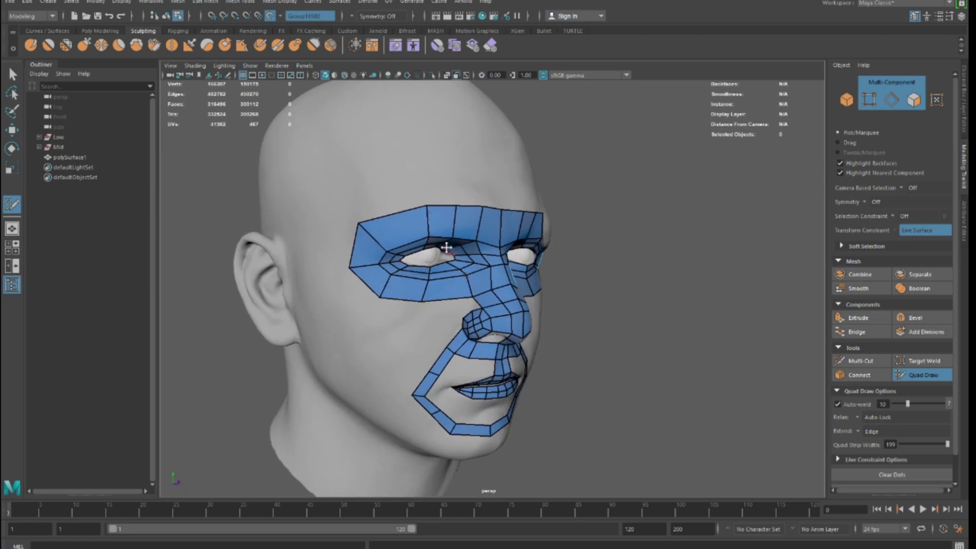
{"action": "left_click_drag", "start_coordinate": [435, 211], "coordinate": [405, 223], "text": "alt"}
{"action": "left_click_drag", "start_coordinate": [491, 248], "coordinate": [381, 247], "text": "alt"}
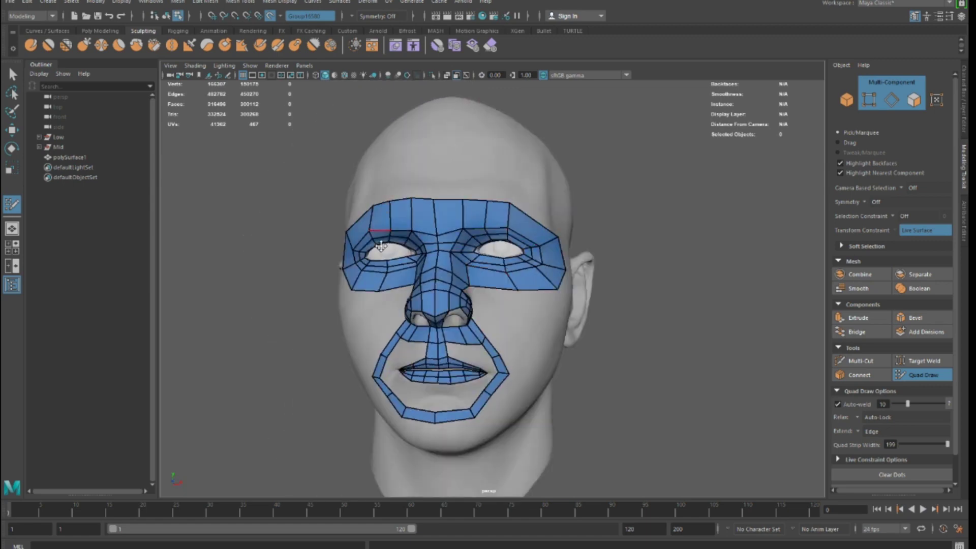
Step: Inspect the edge flow around the eyes and the open cheek area up close, and compare it with the head's profile
{"action": "scroll", "coordinate": [448, 273], "scroll_direction": "up", "scroll_amount": 3}
{"action": "left_click_drag", "start_coordinate": [448, 273], "coordinate": [308, 229], "text": "alt"}
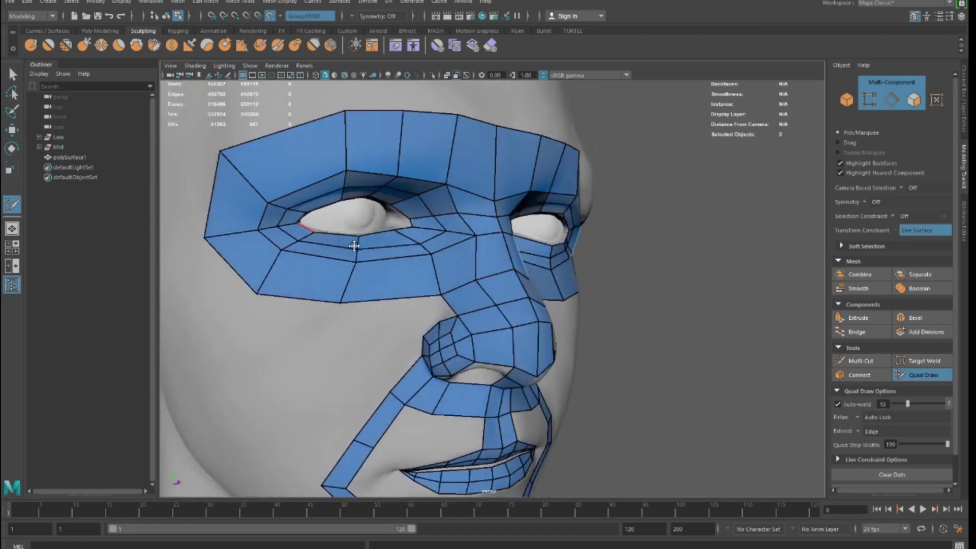
{"action": "mouse_move", "coordinate": [456, 214]}
{"action": "left_mouse_down", "text": "alt"}
{"action": "mouse_move", "coordinate": [482, 222]}
{"action": "mouse_move", "coordinate": [453, 221]}
{"action": "left_mouse_up", "text": "alt"}
{"action": "left_click_drag", "start_coordinate": [442, 221], "coordinate": [442, 224], "text": "alt"}
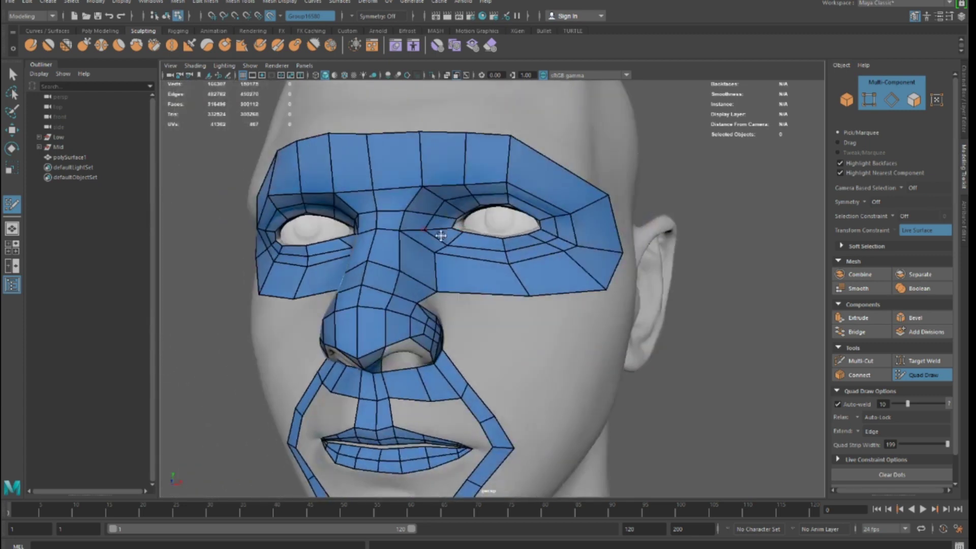
{"action": "left_click_drag", "start_coordinate": [454, 301], "coordinate": [489, 251], "text": "alt"}
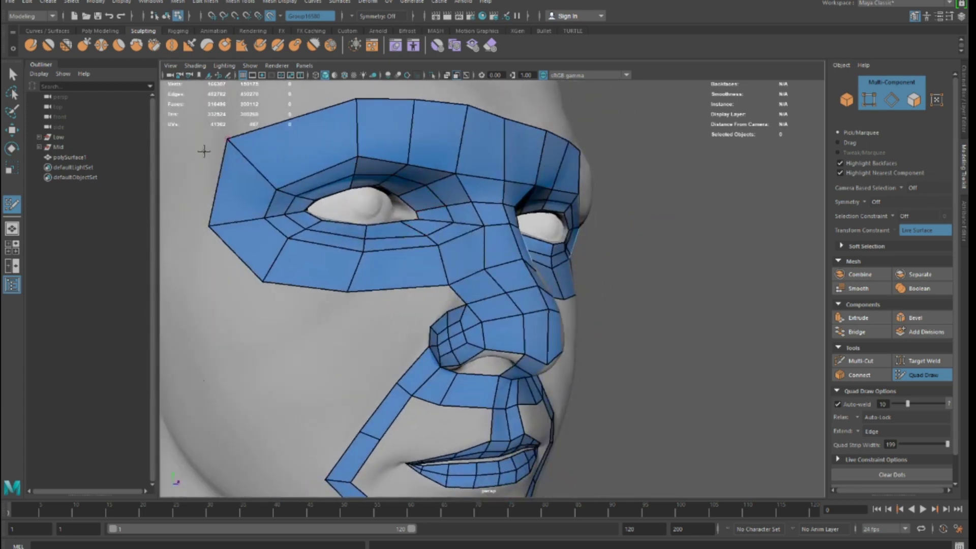
{"action": "middle_click_drag", "start_coordinate": [349, 242], "coordinate": [349, 170], "text": "alt"}
{"action": "left_click_drag", "start_coordinate": [389, 249], "coordinate": [442, 253], "text": "alt"}
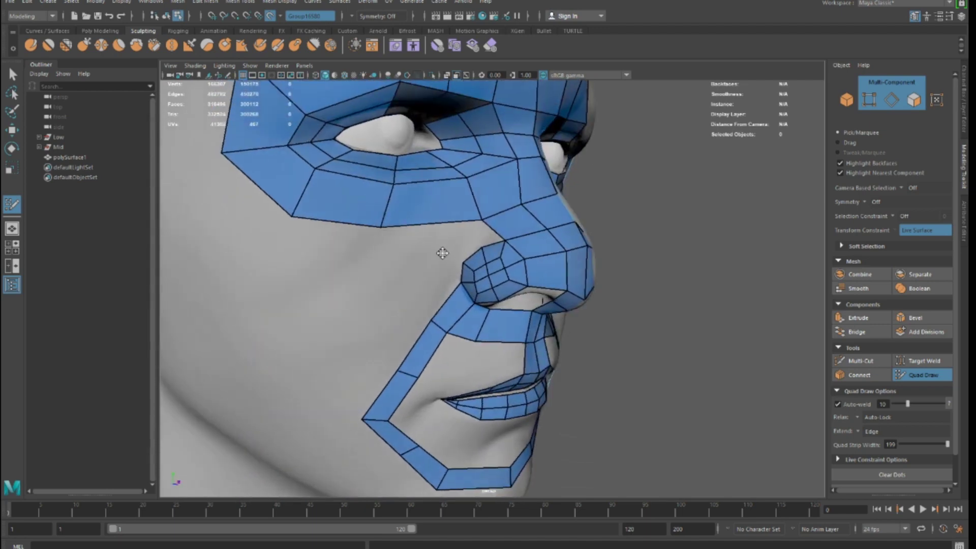
{"action": "middle_click_drag", "start_coordinate": [443, 252], "coordinate": [389, 205], "text": "alt"}
{"action": "left_click_drag", "start_coordinate": [481, 351], "coordinate": [429, 353], "text": "alt"}
{"action": "right_click_drag", "start_coordinate": [428, 353], "coordinate": [361, 328], "text": "alt"}
{"action": "left_click_drag", "start_coordinate": [360, 328], "coordinate": [403, 325], "text": "alt"}
{"action": "left_click_drag", "start_coordinate": [508, 310], "coordinate": [465, 323], "text": "alt"}
{"action": "left_click_drag", "start_coordinate": [305, 176], "coordinate": [367, 164], "text": "alt"}
{"action": "scroll", "coordinate": [505, 302], "scroll_direction": "down", "scroll_amount": 4}
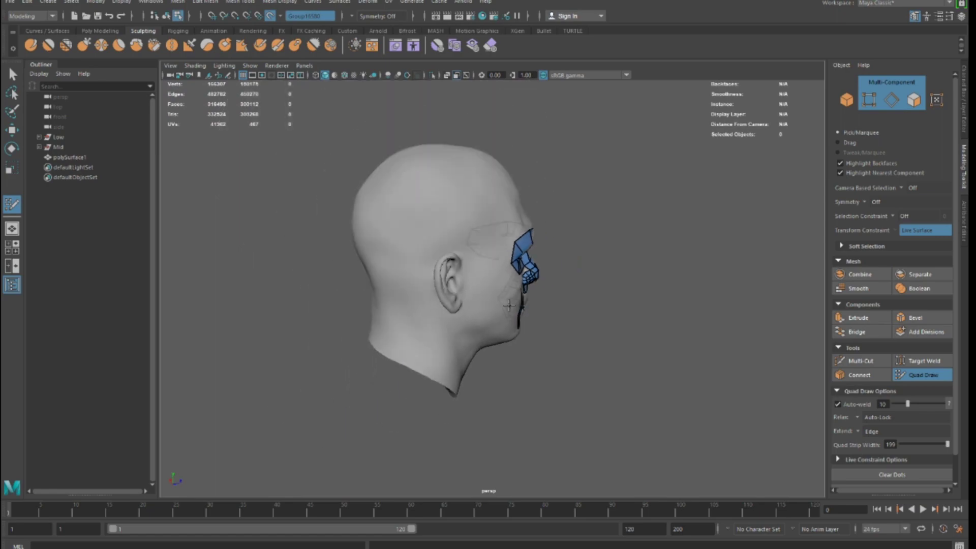
{"action": "left_click_drag", "start_coordinate": [319, 280], "coordinate": [555, 290], "text": "alt"}
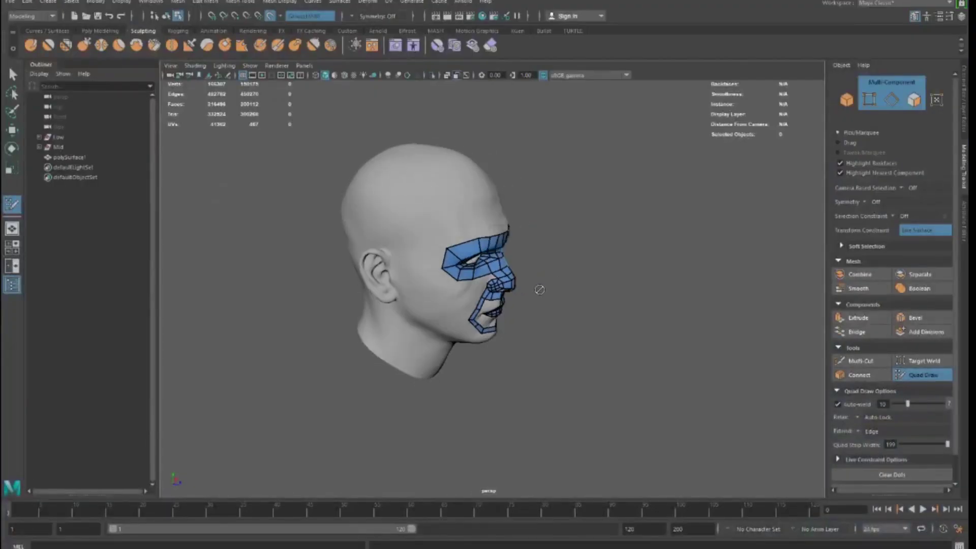
{"action": "right_click_drag", "start_coordinate": [555, 290], "coordinate": [551, 326], "text": "alt"}
{"action": "left_click_drag", "start_coordinate": [313, 336], "coordinate": [342, 292], "text": "alt"}
{"action": "scroll", "coordinate": [342, 291], "scroll_direction": "down", "scroll_amount": 4}
{"action": "scroll", "coordinate": [342, 292], "scroll_direction": "up", "scroll_amount": 2}
{"action": "scroll", "coordinate": [342, 291], "scroll_direction": "down", "scroll_amount": 2}
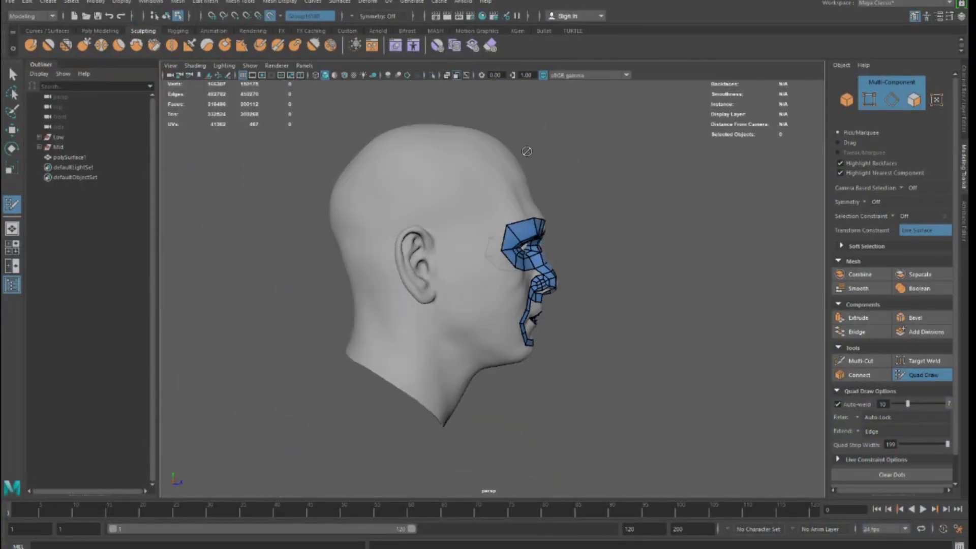
Step: Fill a quad on each side of the philtrum between the under-nose strip and the upper lip
{"action": "scroll", "coordinate": [600, 371], "scroll_direction": "up", "scroll_amount": 2}
{"action": "mouse_move", "coordinate": [599, 370]}
{"action": "left_mouse_down", "text": "alt"}
{"action": "mouse_move", "coordinate": [421, 346]}
{"action": "mouse_move", "coordinate": [523, 294]}
{"action": "mouse_move", "coordinate": [379, 279]}
{"action": "mouse_move", "coordinate": [474, 278]}
{"action": "mouse_move", "coordinate": [523, 291]}
{"action": "mouse_move", "coordinate": [543, 279]}
{"action": "left_mouse_up", "text": "alt"}
{"action": "scroll", "coordinate": [422, 345], "scroll_direction": "up", "scroll_amount": 3}
{"action": "scroll", "coordinate": [508, 282], "scroll_direction": "up", "scroll_amount": 3}
{"action": "middle_click_drag", "start_coordinate": [452, 274], "coordinate": [497, 286], "text": "alt"}
{"action": "scroll", "coordinate": [405, 252], "scroll_direction": "down", "scroll_amount": 3}
{"action": "mouse_move", "coordinate": [431, 227]}
{"action": "left_mouse_down", "text": "alt"}
{"action": "mouse_move", "coordinate": [375, 268]}
{"action": "mouse_move", "coordinate": [387, 204]}
{"action": "left_mouse_up", "text": "alt"}
{"action": "scroll", "coordinate": [386, 205], "scroll_direction": "up", "scroll_amount": 3}
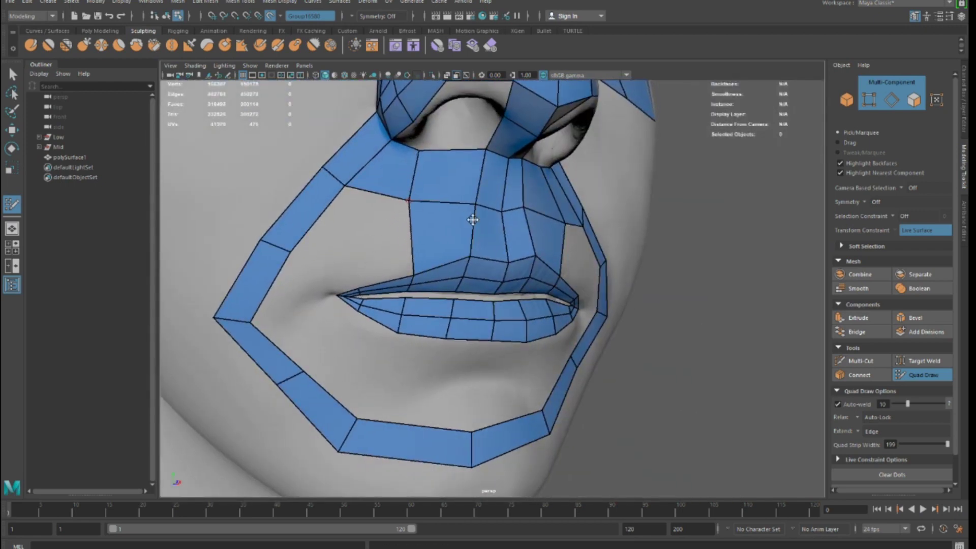
Step: Try a vertical edge loop through the upper-lip quads beside the philtrum, and undo it
{"action": "left_click_drag", "start_coordinate": [464, 219], "coordinate": [546, 204], "text": "alt"}
{"action": "mouse_move", "coordinate": [458, 234]}
{"action": "left_mouse_down", "text": "alt"}
{"action": "mouse_move", "coordinate": [364, 239]}
{"action": "mouse_move", "coordinate": [366, 206]}
{"action": "left_mouse_up", "text": "alt"}
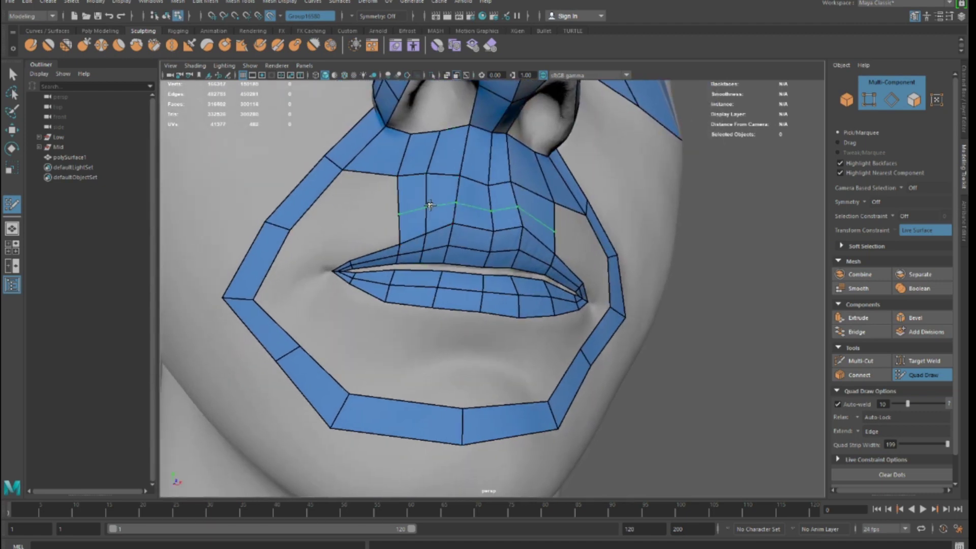
{"action": "key", "text": "shift+z"}
{"action": "key", "text": "alt+shift"}
{"action": "key", "text": "ctrl+z"}
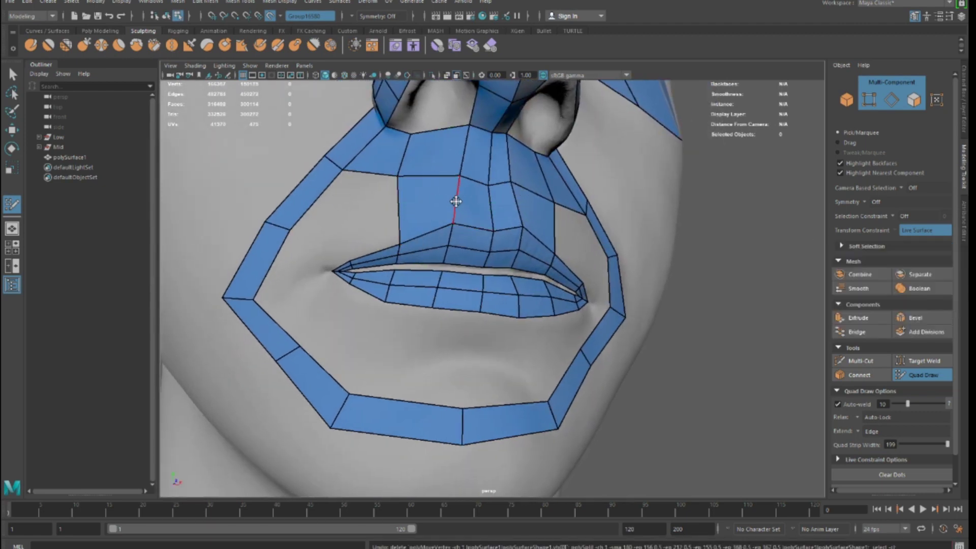
Step: Fill the quads beside the philtrum that link the upper-lip patch to the ring around the mouth
{"action": "mouse_move", "coordinate": [437, 234]}
{"action": "left_mouse_down", "text": "alt"}
{"action": "mouse_move", "coordinate": [353, 218]}
{"action": "mouse_move", "coordinate": [521, 219]}
{"action": "left_mouse_up", "text": "alt"}
{"action": "left_click", "coordinate": [362, 198], "text": "shift"}
{"action": "key", "text": "ctrl+z"}
{"action": "left_click", "coordinate": [508, 210], "text": "shift"}
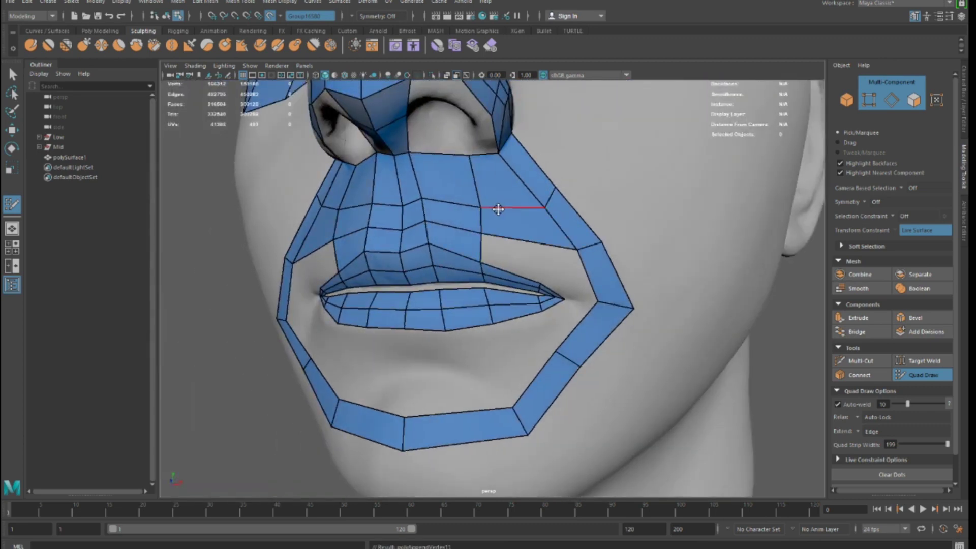
Step: Fill the gap between the upper lip and the ring down to the head's right mouth corner, adding an edge loop through it
{"action": "left_click_drag", "start_coordinate": [494, 199], "coordinate": [464, 200], "text": "alt"}
{"action": "left_click_drag", "start_coordinate": [387, 179], "coordinate": [484, 225], "text": "alt"}
{"action": "mouse_move", "coordinate": [376, 228]}
{"action": "left_mouse_down", "text": "alt"}
{"action": "mouse_move", "coordinate": [444, 212]}
{"action": "mouse_move", "coordinate": [383, 247]}
{"action": "mouse_move", "coordinate": [383, 268]}
{"action": "left_mouse_up", "text": "alt"}
{"action": "left_click", "coordinate": [444, 212], "text": "shift"}
{"action": "left_click", "coordinate": [344, 229], "text": "ctrl"}
{"action": "left_click", "coordinate": [399, 222], "text": "shift"}
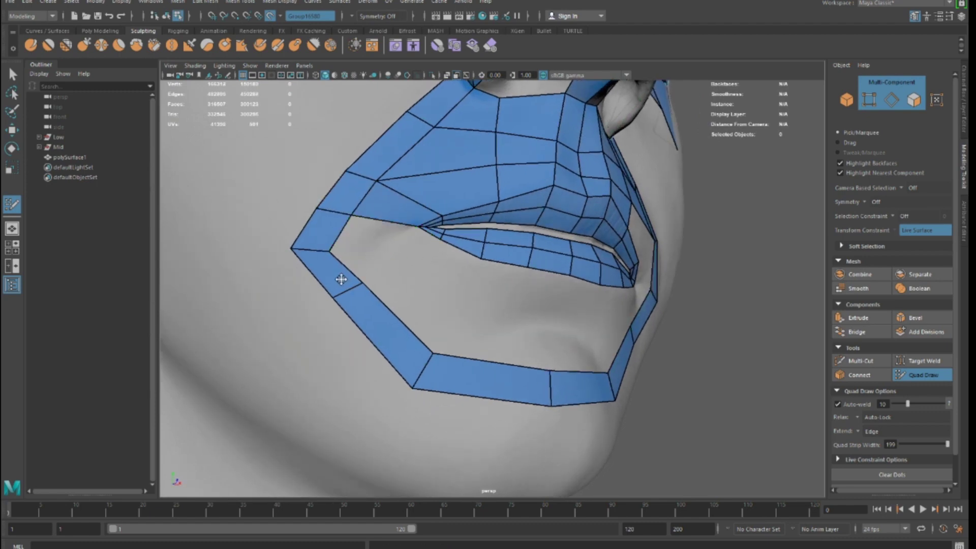
{"action": "left_click_drag", "start_coordinate": [405, 297], "coordinate": [435, 306], "text": "alt"}
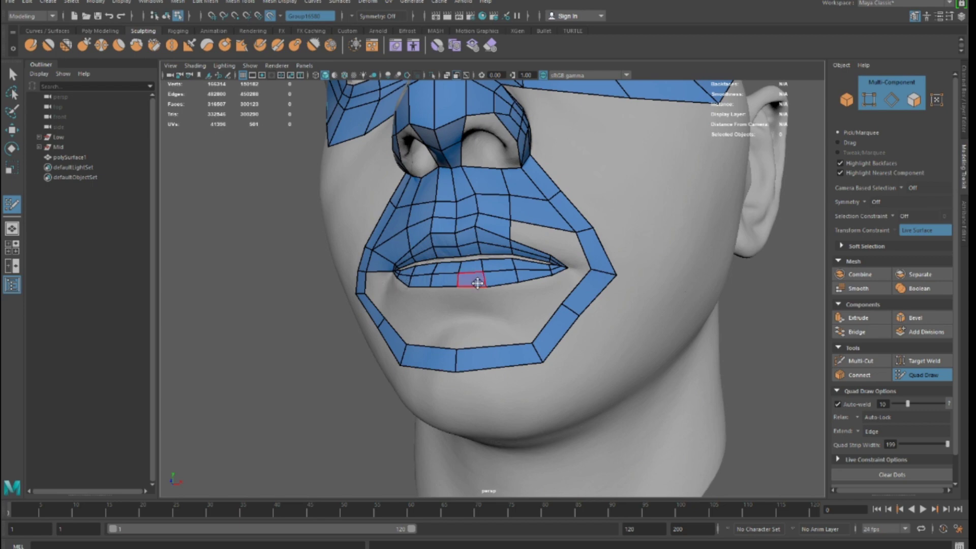
Step: Fill the remaining quads between the upper lip and the ring around the head's left mouth corner
{"action": "scroll", "coordinate": [478, 283], "scroll_direction": "down", "scroll_amount": 3}
{"action": "scroll", "coordinate": [486, 290], "scroll_direction": "up", "scroll_amount": 3}
{"action": "left_click_drag", "start_coordinate": [484, 291], "coordinate": [505, 277], "text": "alt"}
{"action": "middle_click_drag", "start_coordinate": [518, 277], "coordinate": [490, 309], "text": "alt"}
{"action": "left_click_drag", "start_coordinate": [490, 310], "coordinate": [457, 305], "text": "alt"}
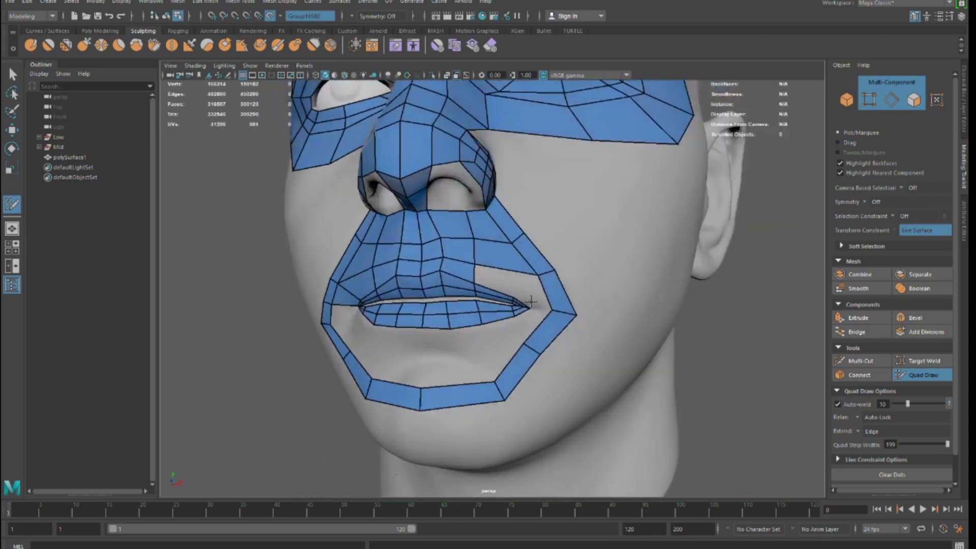
{"action": "scroll", "coordinate": [531, 287], "scroll_direction": "down", "scroll_amount": 3}
{"action": "left_click_drag", "start_coordinate": [556, 283], "coordinate": [551, 289], "text": "alt"}
{"action": "left_click", "coordinate": [492, 289], "text": "shift"}
{"action": "scroll", "coordinate": [511, 305], "scroll_direction": "up", "scroll_amount": 2}
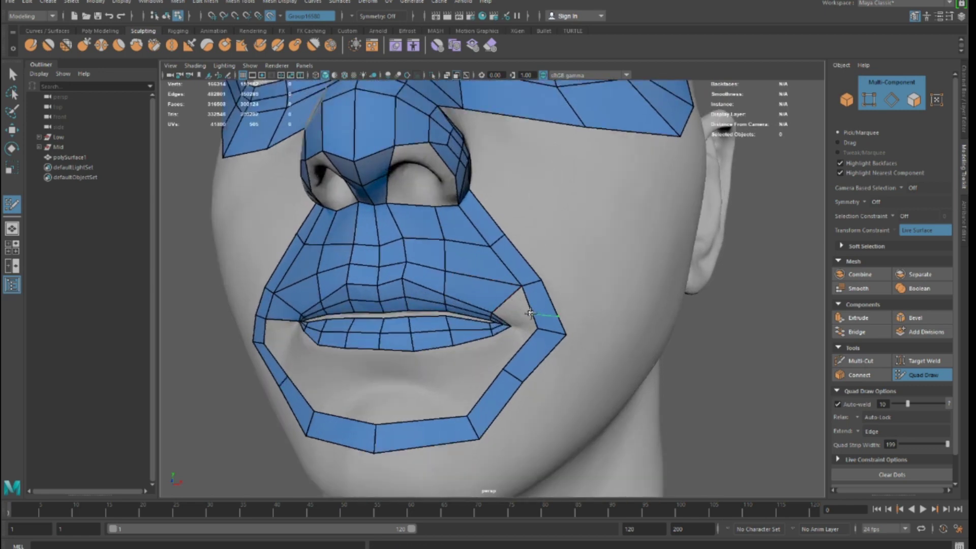
{"action": "mouse_move", "coordinate": [524, 308]}
{"action": "left_mouse_down", "text": "alt"}
{"action": "mouse_move", "coordinate": [518, 315]}
{"action": "mouse_move", "coordinate": [528, 312]}
{"action": "left_mouse_up", "text": "alt"}
{"action": "left_click", "coordinate": [515, 305], "text": "shift"}
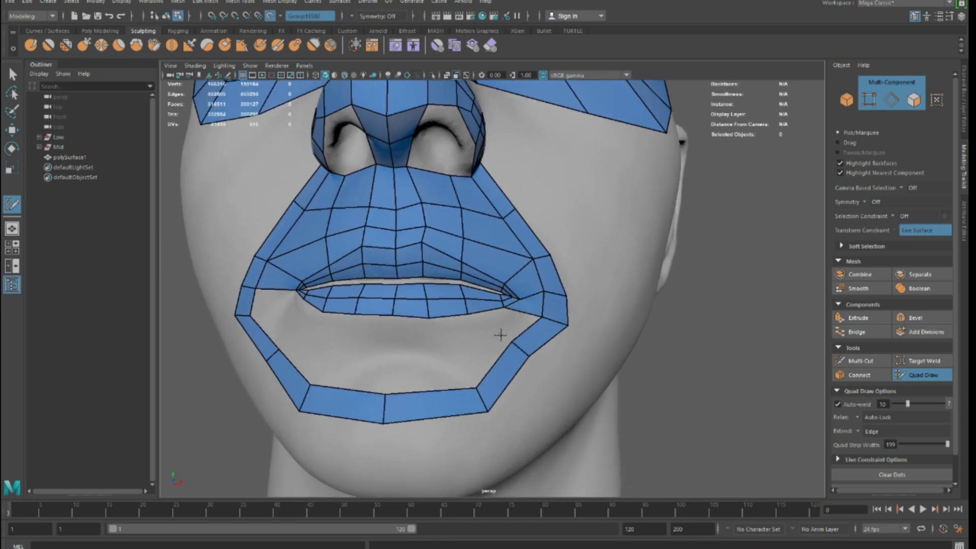
Step: Fill quads between the lower lip's outer ends and the ring below both mouth corners
{"action": "left_click_drag", "start_coordinate": [514, 330], "coordinate": [313, 322], "text": "alt"}
{"action": "left_click", "coordinate": [270, 293], "text": "shift"}
{"action": "right_click_drag", "start_coordinate": [295, 292], "coordinate": [385, 326], "text": "alt"}
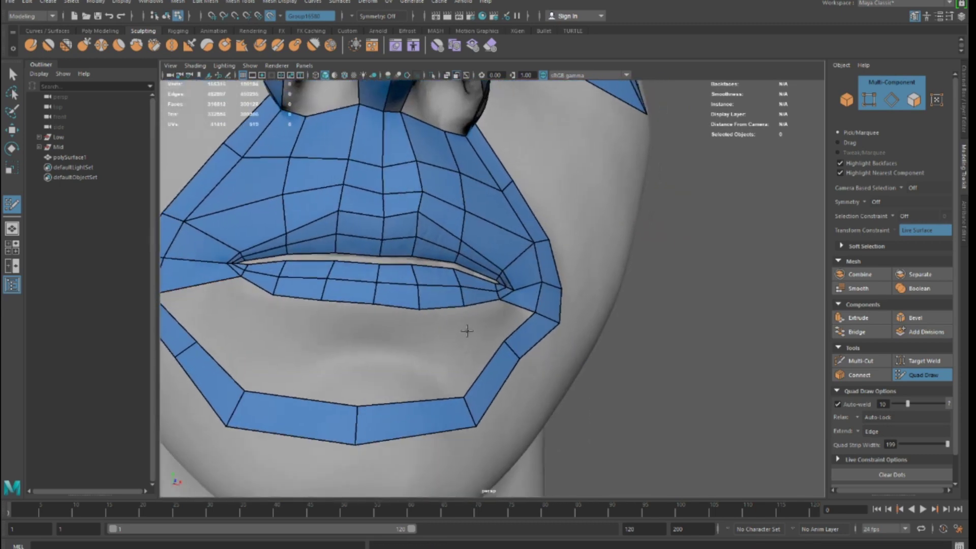
{"action": "left_click", "coordinate": [497, 311], "text": "shift"}
{"action": "right_click_drag", "start_coordinate": [497, 311], "coordinate": [498, 331], "text": "alt"}
{"action": "left_click_drag", "start_coordinate": [498, 330], "coordinate": [300, 294], "text": "alt"}
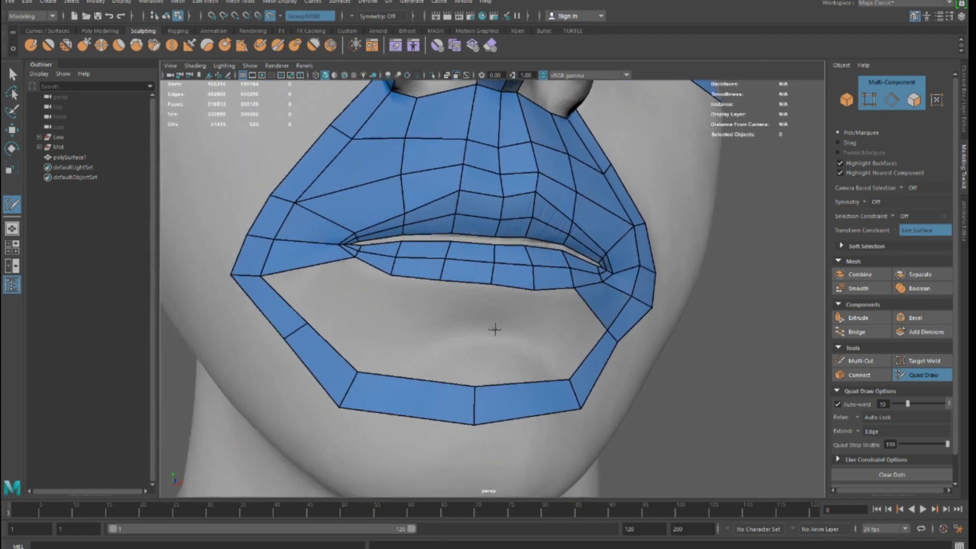
{"action": "left_click", "coordinate": [319, 281], "text": "shift"}
{"action": "right_click_drag", "start_coordinate": [319, 281], "coordinate": [390, 323], "text": "alt"}
{"action": "left_click_drag", "start_coordinate": [389, 323], "coordinate": [434, 343], "text": "alt"}
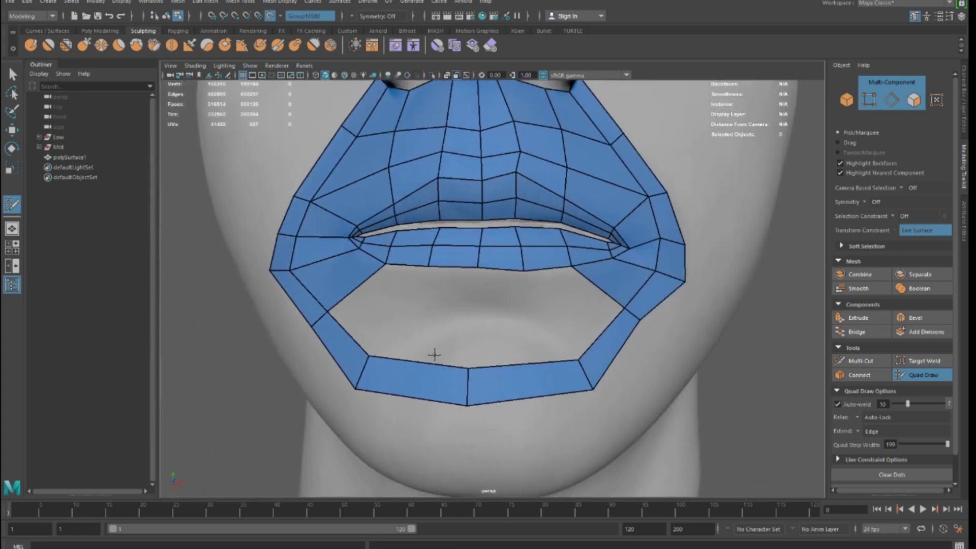
Step: Close the area between the lower lip and the chin part of the ring with quads, and insert an edge loop around the mouth
{"action": "left_click_drag", "start_coordinate": [470, 380], "coordinate": [472, 385]}
{"action": "middle_click_drag", "start_coordinate": [451, 358], "coordinate": [477, 361], "text": "alt"}
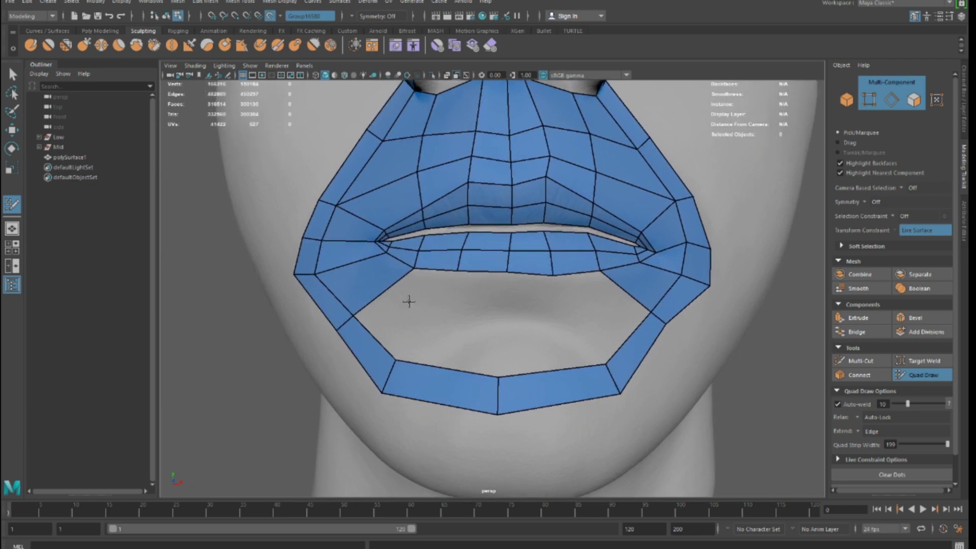
{"action": "left_click", "coordinate": [394, 309], "text": "shift"}
{"action": "left_click", "coordinate": [587, 294], "text": "shift"}
{"action": "left_click", "coordinate": [475, 307], "text": "shift"}
{"action": "key", "text": "ctrl+z"}
{"action": "left_click", "coordinate": [456, 319], "text": "shift"}
{"action": "left_click", "coordinate": [523, 305], "text": "shift"}
{"action": "left_click", "coordinate": [505, 321], "text": "ctrl"}
{"action": "mouse_move", "coordinate": [505, 322]}
{"action": "left_mouse_down", "text": "alt"}
{"action": "mouse_move", "coordinate": [516, 329]}
{"action": "mouse_move", "coordinate": [446, 326]}
{"action": "left_mouse_up", "text": "alt"}
{"action": "scroll", "coordinate": [437, 323], "scroll_direction": "up", "scroll_amount": 5}
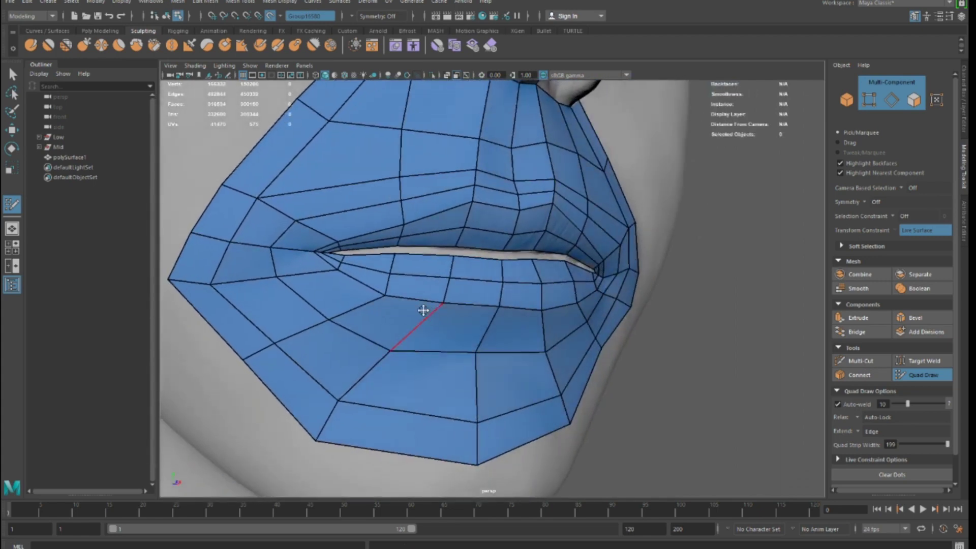
Step: Try supporting edge loops tight along the lip border, and undo the last one
{"action": "left_click_drag", "start_coordinate": [312, 261], "coordinate": [460, 354], "text": "alt"}
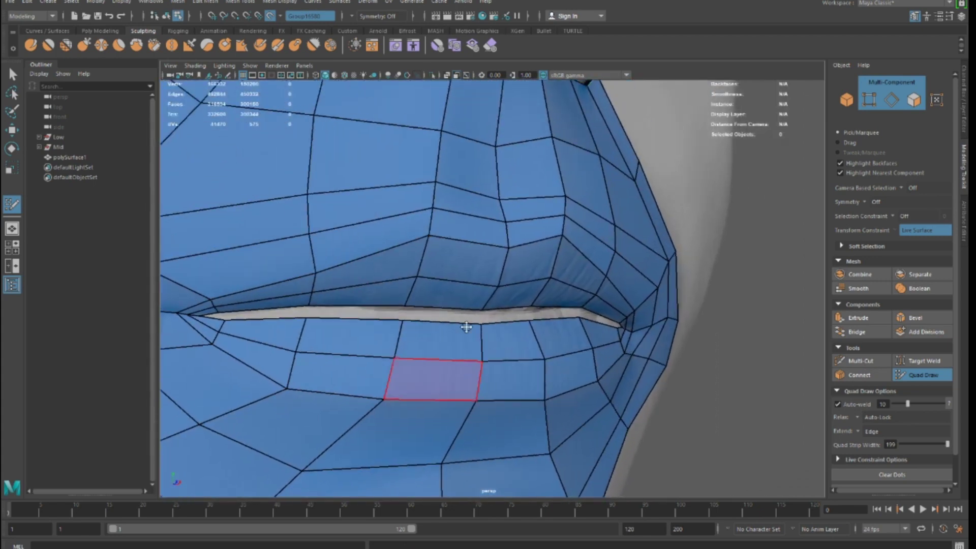
{"action": "left_click", "coordinate": [427, 236], "text": "ctrl"}
{"action": "left_click_drag", "start_coordinate": [427, 236], "coordinate": [438, 301], "text": "alt"}
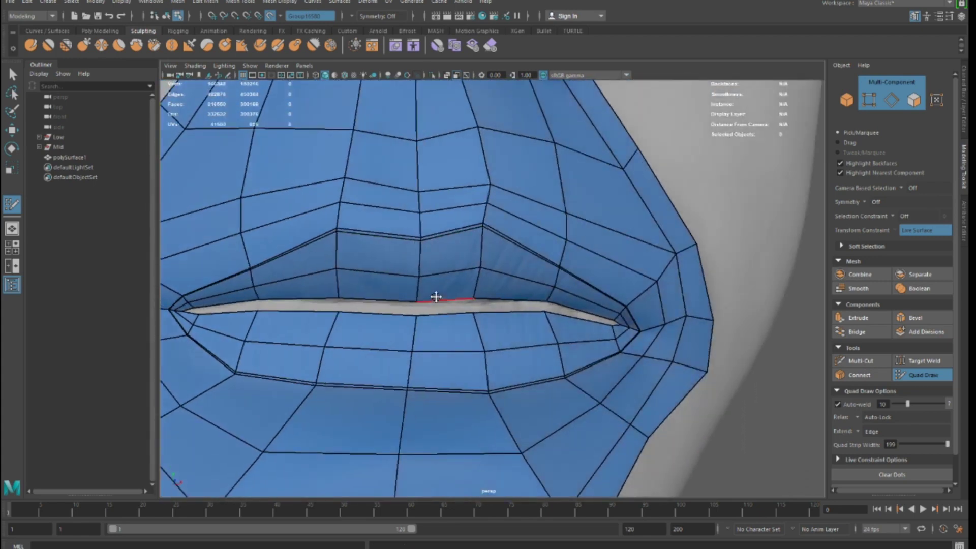
{"action": "left_click", "coordinate": [337, 222], "text": "ctrl"}
{"action": "left_click_drag", "start_coordinate": [338, 224], "coordinate": [501, 390], "text": "alt"}
{"action": "scroll", "coordinate": [525, 369], "scroll_direction": "up", "scroll_amount": 5}
{"action": "scroll", "coordinate": [524, 370], "scroll_direction": "down", "scroll_amount": 5}
{"action": "scroll", "coordinate": [446, 389], "scroll_direction": "up", "scroll_amount": 4}
{"action": "key", "text": "ctrl+z"}
Step: Examine the edge flow around the lips and mouth corners from front, side and close-up views
{"action": "mouse_move", "coordinate": [386, 377]}
{"action": "left_mouse_down", "text": "alt"}
{"action": "mouse_move", "coordinate": [457, 356]}
{"action": "mouse_move", "coordinate": [376, 379]}
{"action": "left_mouse_up", "text": "alt"}
{"action": "scroll", "coordinate": [377, 379], "scroll_direction": "down", "scroll_amount": 5}
{"action": "middle_click_drag", "start_coordinate": [406, 236], "coordinate": [425, 294], "text": "alt"}
{"action": "scroll", "coordinate": [425, 294], "scroll_direction": "up", "scroll_amount": 4}
{"action": "left_click_drag", "start_coordinate": [425, 294], "coordinate": [392, 295], "text": "alt"}
{"action": "scroll", "coordinate": [392, 296], "scroll_direction": "down", "scroll_amount": 5}
{"action": "left_click_drag", "start_coordinate": [613, 349], "coordinate": [496, 337], "text": "alt"}
{"action": "scroll", "coordinate": [496, 337], "scroll_direction": "up", "scroll_amount": 3}
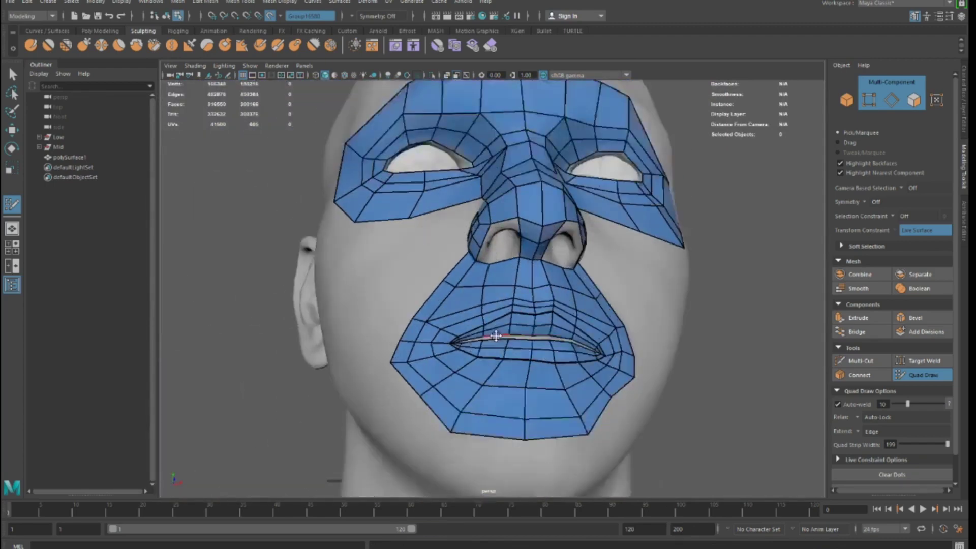
{"action": "left_click_drag", "start_coordinate": [437, 333], "coordinate": [482, 330], "text": "alt"}
{"action": "scroll", "coordinate": [573, 355], "scroll_direction": "down", "scroll_amount": 4}
{"action": "left_click_drag", "start_coordinate": [573, 355], "coordinate": [518, 401], "text": "alt"}
{"action": "scroll", "coordinate": [422, 361], "scroll_direction": "up", "scroll_amount": 5}
{"action": "middle_click_drag", "start_coordinate": [422, 361], "coordinate": [501, 329], "text": "alt"}
{"action": "scroll", "coordinate": [501, 329], "scroll_direction": "up", "scroll_amount": 3}
{"action": "mouse_move", "coordinate": [457, 327]}
{"action": "left_mouse_down", "text": "alt"}
{"action": "mouse_move", "coordinate": [500, 320]}
{"action": "mouse_move", "coordinate": [522, 349]}
{"action": "left_mouse_up", "text": "alt"}
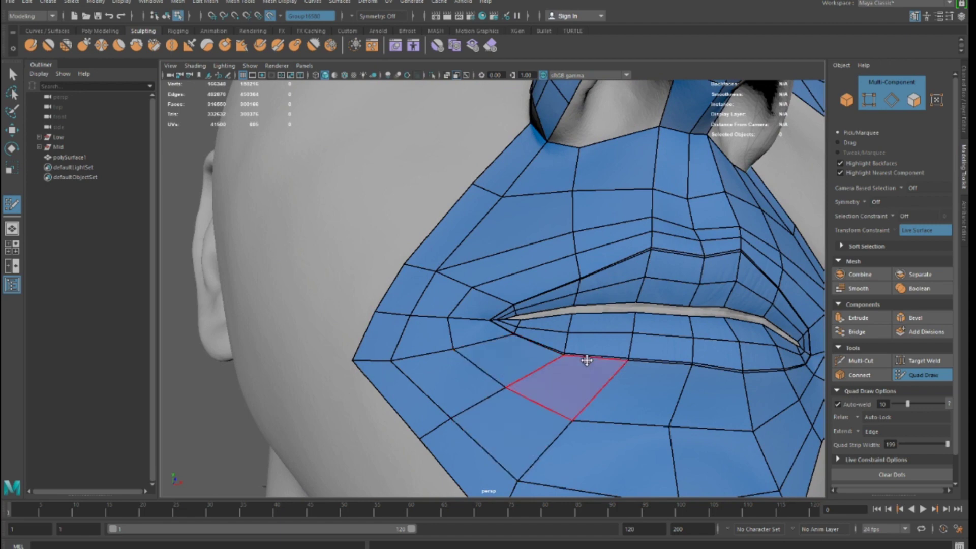
Step: Undo the supporting edge loop along the lip border
{"action": "scroll", "coordinate": [497, 327], "scroll_direction": "up", "scroll_amount": 3}
{"action": "key", "text": "ctrl+z"}
{"action": "key", "text": "ctrl+z"}
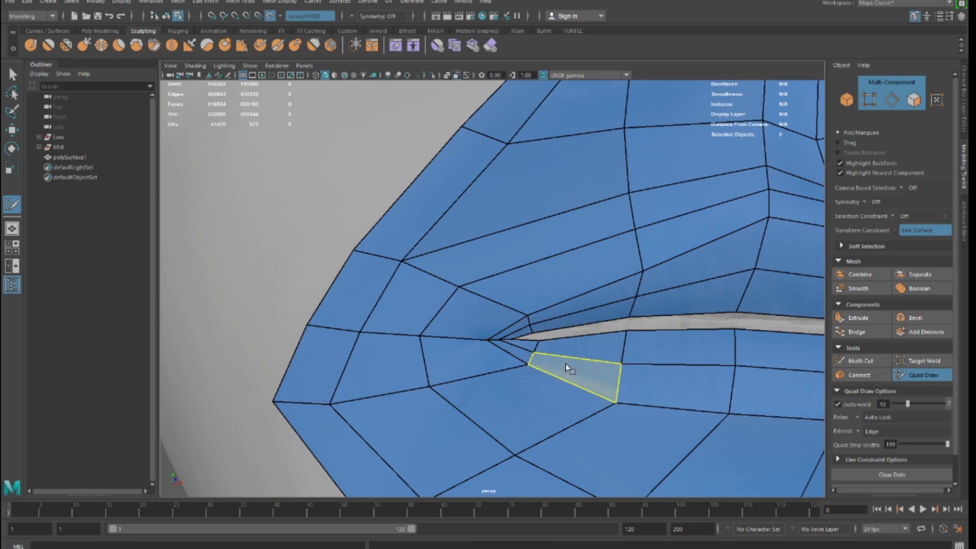
Step: Insert a supporting edge loop around the mouth, tight along the border of the lips
{"action": "scroll", "coordinate": [536, 333], "scroll_direction": "down", "scroll_amount": 5}
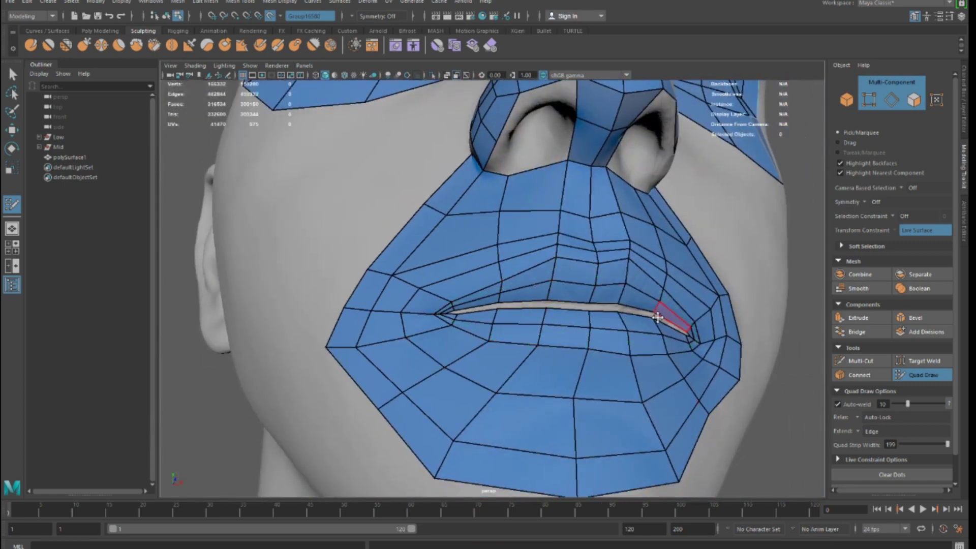
{"action": "left_click_drag", "start_coordinate": [667, 313], "coordinate": [548, 253], "text": "alt"}
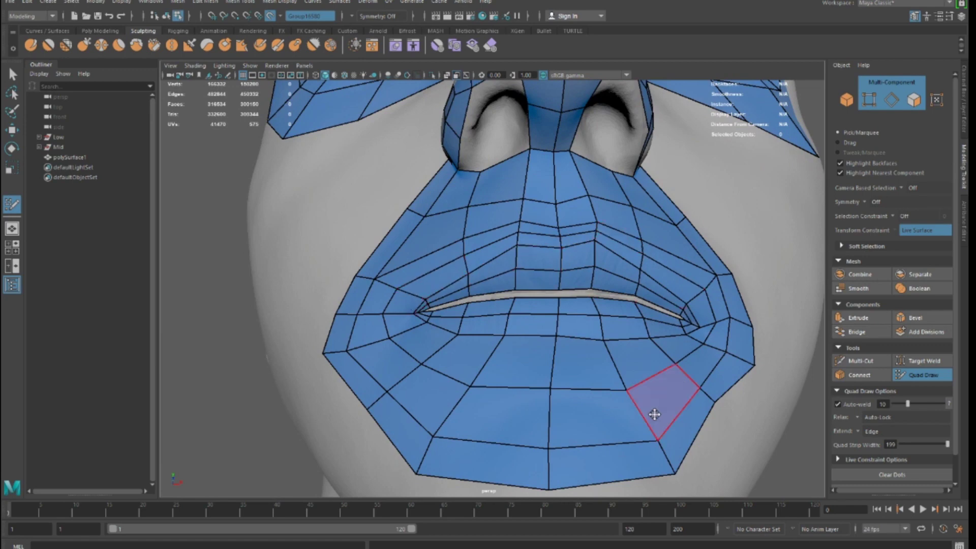
{"action": "scroll", "coordinate": [541, 333], "scroll_direction": "up", "scroll_amount": 4}
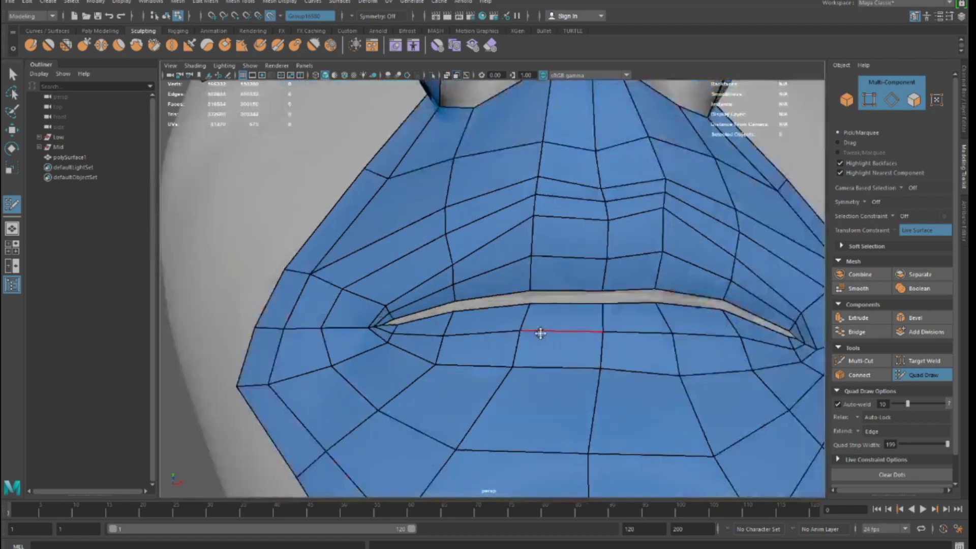
{"action": "left_click_drag", "start_coordinate": [541, 333], "coordinate": [543, 354], "text": "alt"}
{"action": "key", "text": "shift+z"}
{"action": "scroll", "coordinate": [492, 390], "scroll_direction": "down", "scroll_amount": 2}
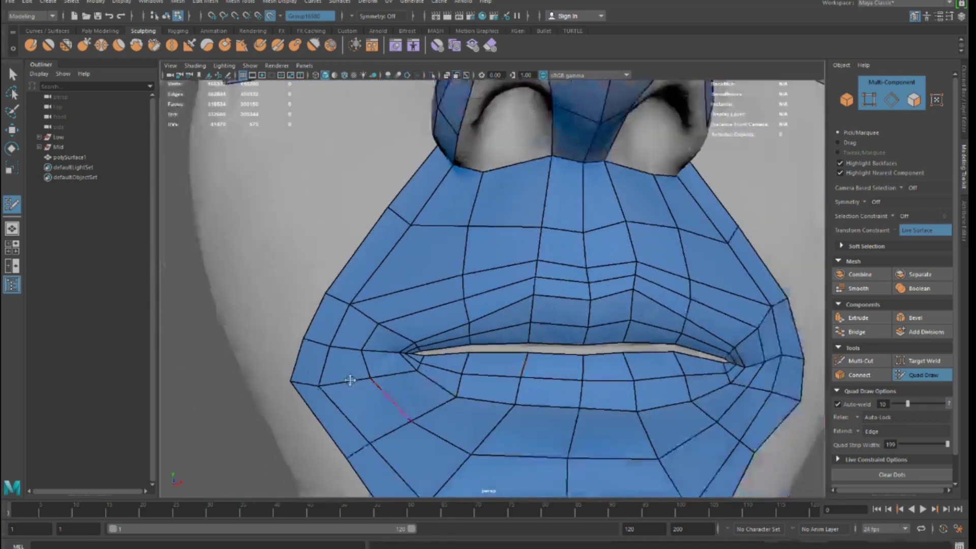
{"action": "scroll", "coordinate": [451, 340], "scroll_direction": "up", "scroll_amount": 5}
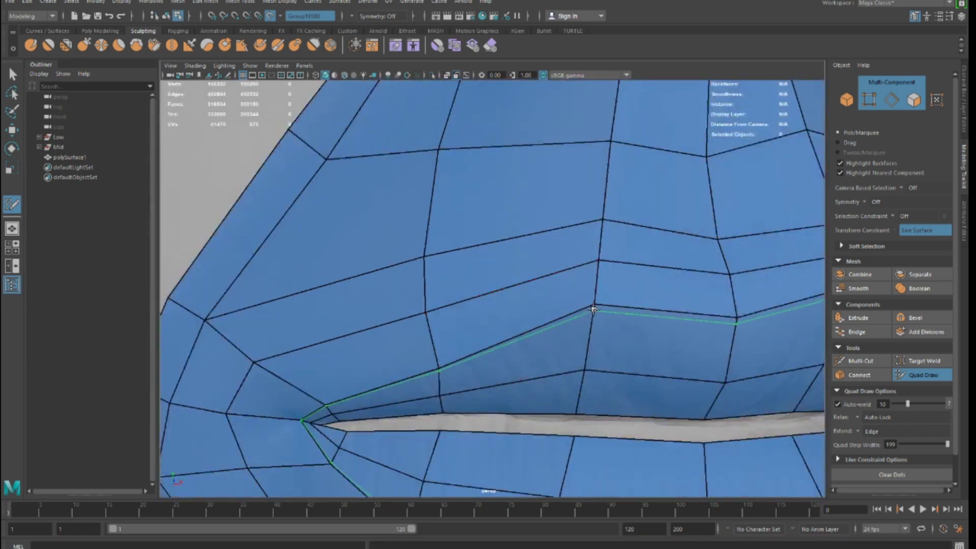
{"action": "scroll", "coordinate": [593, 311], "scroll_direction": "down", "scroll_amount": 5}
Step: Extend quads from the mouth ring up over both cheeks and connect them to the outer under-eye edges
{"action": "left_click_drag", "start_coordinate": [507, 370], "coordinate": [340, 368], "text": "alt"}
{"action": "mouse_move", "coordinate": [410, 344]}
{"action": "left_mouse_down"}
{"action": "mouse_move", "coordinate": [358, 305]}
{"action": "mouse_move", "coordinate": [358, 283]}
{"action": "left_mouse_up"}
{"action": "left_click_drag", "start_coordinate": [499, 331], "coordinate": [476, 331], "text": "alt"}
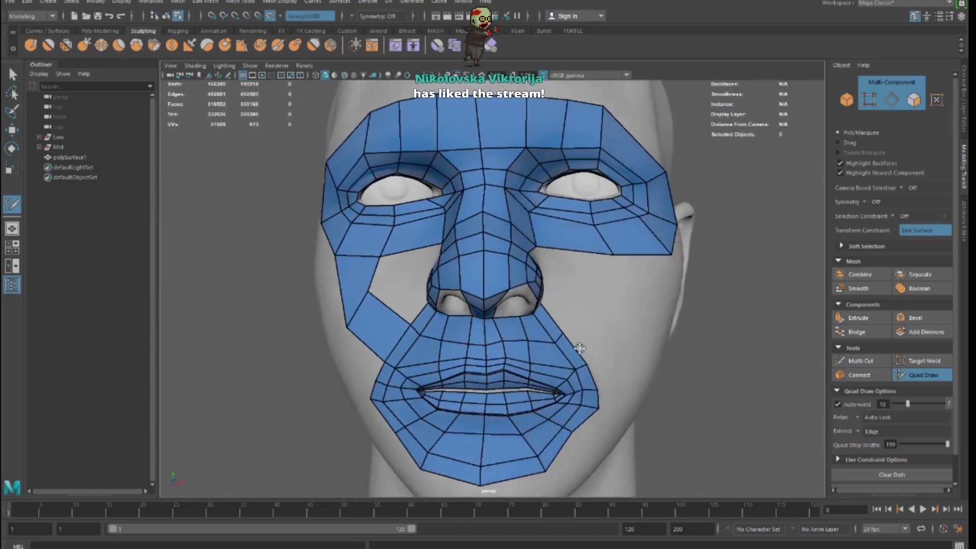
{"action": "mouse_move", "coordinate": [578, 351]}
{"action": "left_mouse_down"}
{"action": "mouse_move", "coordinate": [635, 302]}
{"action": "mouse_move", "coordinate": [573, 331]}
{"action": "mouse_move", "coordinate": [616, 311]}
{"action": "mouse_move", "coordinate": [540, 311]}
{"action": "left_mouse_up"}
{"action": "left_click", "coordinate": [642, 276], "text": "shift"}
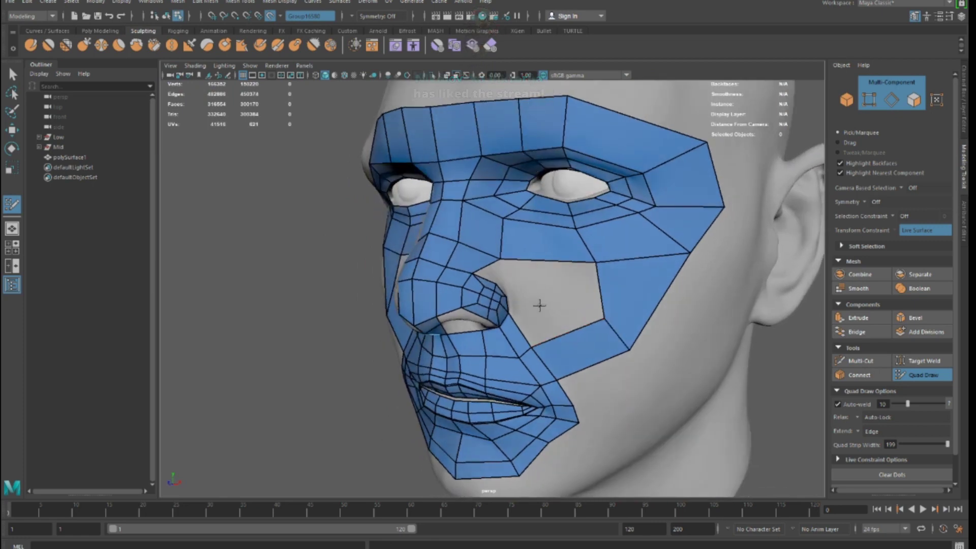
Step: Extend a strip from the head's left nostril wing to the under-eye edge, fill the gap beside the nose and add an edge loop
{"action": "middle_click_drag", "start_coordinate": [548, 289], "coordinate": [531, 315], "text": "alt"}
{"action": "left_click_drag", "start_coordinate": [501, 320], "coordinate": [470, 310], "text": "alt"}
{"action": "right_click_drag", "start_coordinate": [470, 310], "coordinate": [559, 355], "text": "alt"}
{"action": "middle_click_drag", "start_coordinate": [538, 356], "coordinate": [514, 293], "text": "alt"}
{"action": "mouse_move", "coordinate": [514, 320]}
{"action": "left_mouse_down"}
{"action": "mouse_move", "coordinate": [599, 272]}
{"action": "mouse_move", "coordinate": [590, 265]}
{"action": "left_mouse_up"}
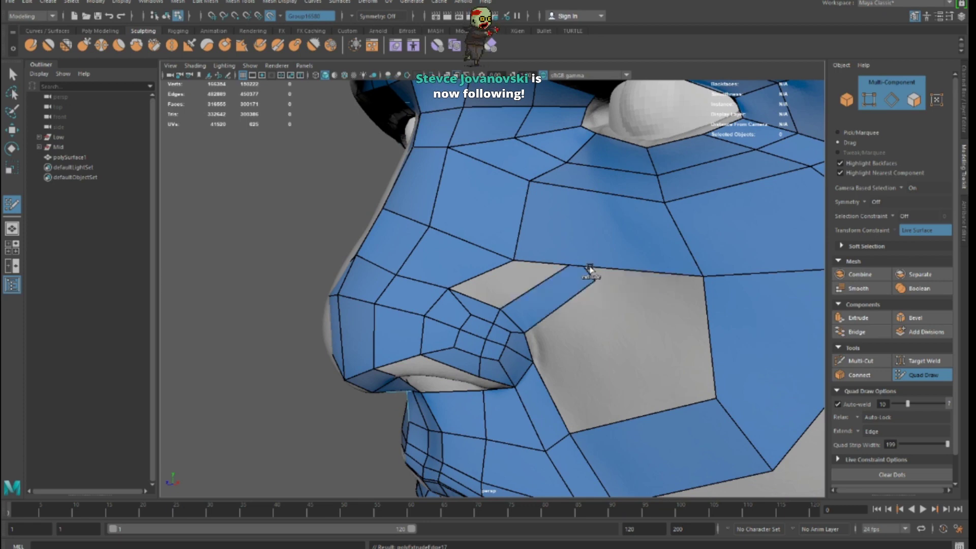
{"action": "left_click", "coordinate": [488, 284], "text": "shift"}
{"action": "left_click", "coordinate": [572, 298], "text": "ctrl"}
Step: Close the remaining opening in the left cheek with quads and relax the vertices beside the nostril
{"action": "left_click_drag", "start_coordinate": [642, 344], "coordinate": [625, 353], "text": "alt"}
{"action": "middle_click_drag", "start_coordinate": [625, 352], "coordinate": [579, 294], "text": "alt"}
{"action": "mouse_move", "coordinate": [579, 294]}
{"action": "left_mouse_down", "text": "alt"}
{"action": "mouse_move", "coordinate": [544, 327]}
{"action": "mouse_move", "coordinate": [635, 270]}
{"action": "mouse_move", "coordinate": [621, 222]}
{"action": "mouse_move", "coordinate": [640, 192]}
{"action": "left_mouse_up", "text": "alt"}
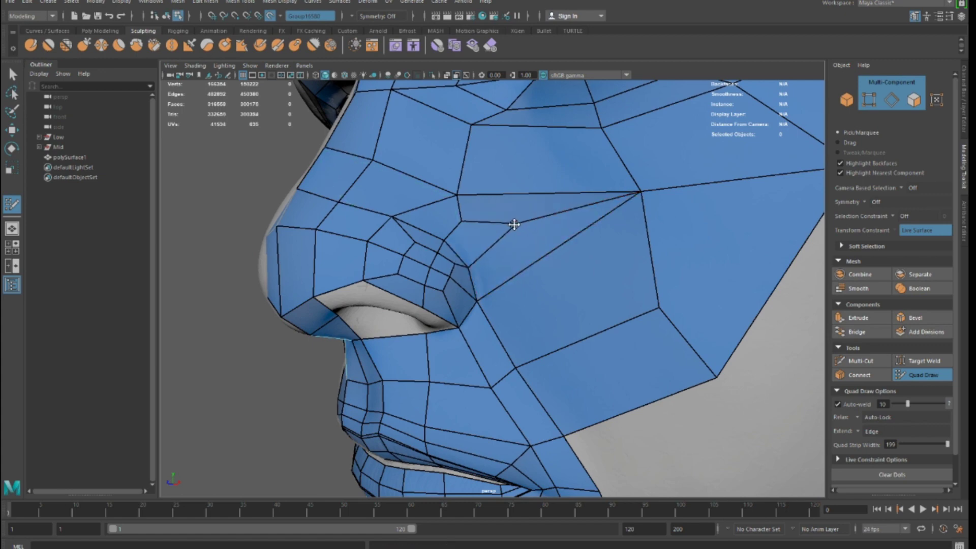
{"action": "left_click_drag", "start_coordinate": [627, 198], "coordinate": [571, 303], "text": "shift"}
{"action": "scroll", "coordinate": [571, 305], "scroll_direction": "down", "scroll_amount": 5}
{"action": "left_click_drag", "start_coordinate": [553, 335], "coordinate": [637, 366], "text": "alt"}
{"action": "scroll", "coordinate": [637, 366], "scroll_direction": "down", "scroll_amount": 3}
Step: Connect the head's right nostril wing to the under-eye edge with quads, and insert an edge loop through them
{"action": "scroll", "coordinate": [638, 367], "scroll_direction": "up", "scroll_amount": 4}
{"action": "left_click_drag", "start_coordinate": [457, 363], "coordinate": [366, 386], "text": "alt"}
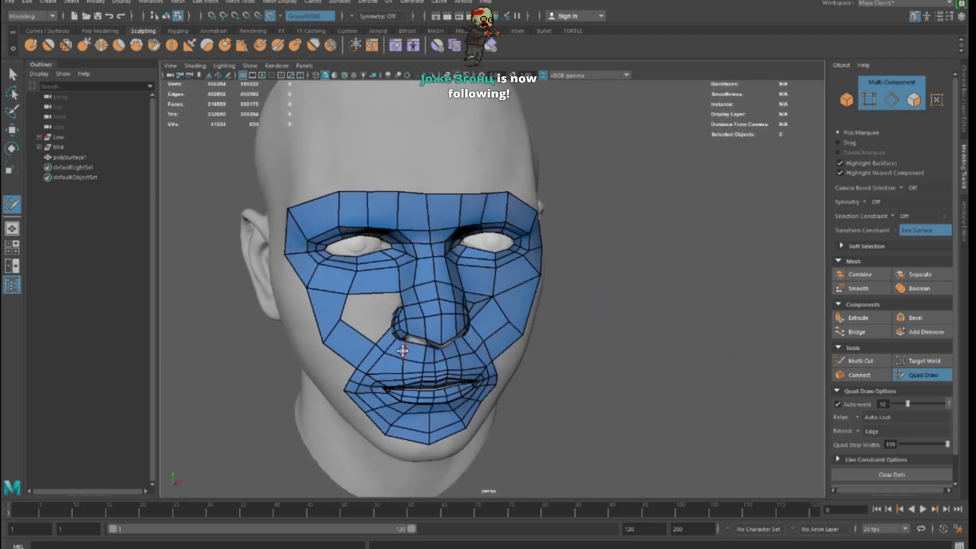
{"action": "scroll", "coordinate": [324, 367], "scroll_direction": "up", "scroll_amount": 2}
{"action": "scroll", "coordinate": [324, 367], "scroll_direction": "down", "scroll_amount": 2}
{"action": "left_click_drag", "start_coordinate": [324, 367], "coordinate": [298, 370], "text": "alt"}
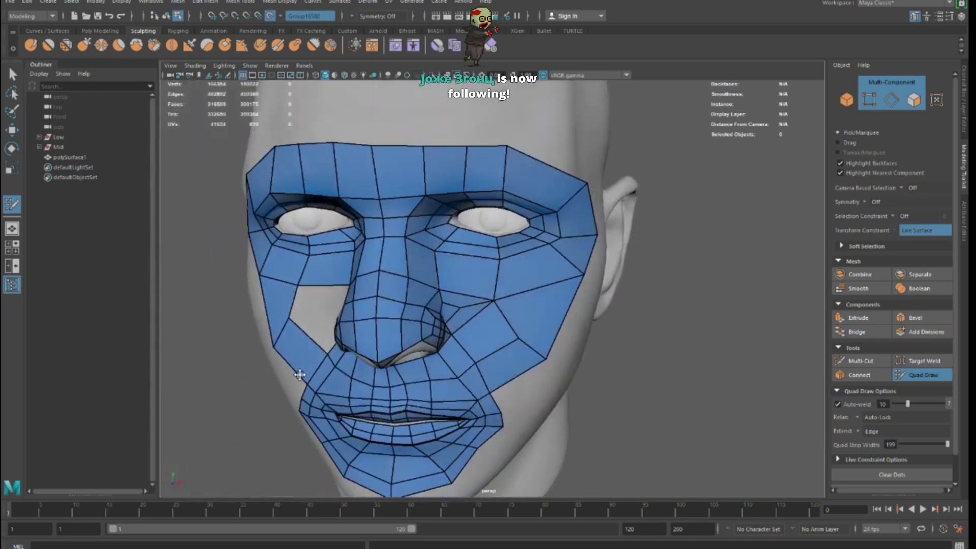
{"action": "scroll", "coordinate": [376, 377], "scroll_direction": "up", "scroll_amount": 2}
{"action": "mouse_move", "coordinate": [377, 378]}
{"action": "left_mouse_down", "text": "alt"}
{"action": "mouse_move", "coordinate": [331, 353]}
{"action": "mouse_move", "coordinate": [420, 355]}
{"action": "mouse_move", "coordinate": [318, 353]}
{"action": "mouse_move", "coordinate": [414, 355]}
{"action": "mouse_move", "coordinate": [412, 292]}
{"action": "mouse_move", "coordinate": [453, 314]}
{"action": "left_mouse_up", "text": "alt"}
{"action": "scroll", "coordinate": [420, 355], "scroll_direction": "up", "scroll_amount": 3}
{"action": "left_click", "coordinate": [422, 316], "text": "ctrl"}
{"action": "scroll", "coordinate": [402, 337], "scroll_direction": "up", "scroll_amount": 5}
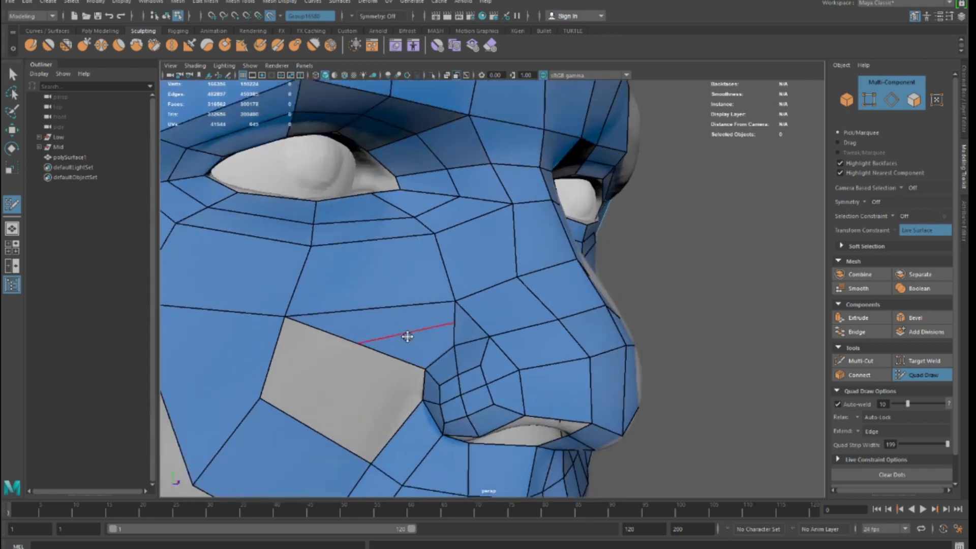
Step: Relax the vertices beside the right nostril and close the remaining opening in that cheek with quads
{"action": "left_click_drag", "start_coordinate": [440, 352], "coordinate": [408, 358], "text": "shift"}
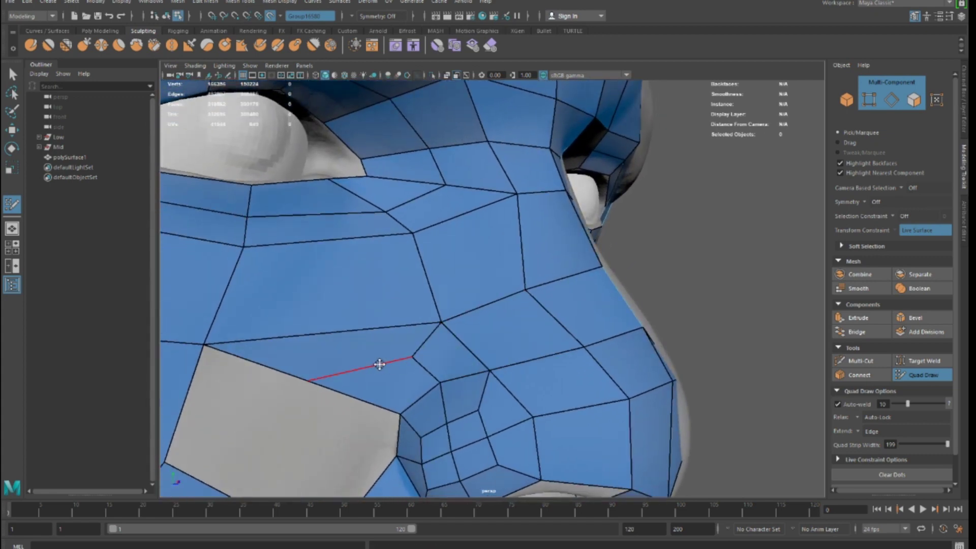
{"action": "scroll", "coordinate": [376, 365], "scroll_direction": "down", "scroll_amount": 5}
{"action": "mouse_move", "coordinate": [361, 328]}
{"action": "left_mouse_down", "text": "alt"}
{"action": "mouse_move", "coordinate": [470, 370]}
{"action": "mouse_move", "coordinate": [322, 303]}
{"action": "mouse_move", "coordinate": [316, 276]}
{"action": "mouse_move", "coordinate": [312, 290]}
{"action": "mouse_move", "coordinate": [322, 272]}
{"action": "left_mouse_up", "text": "alt"}
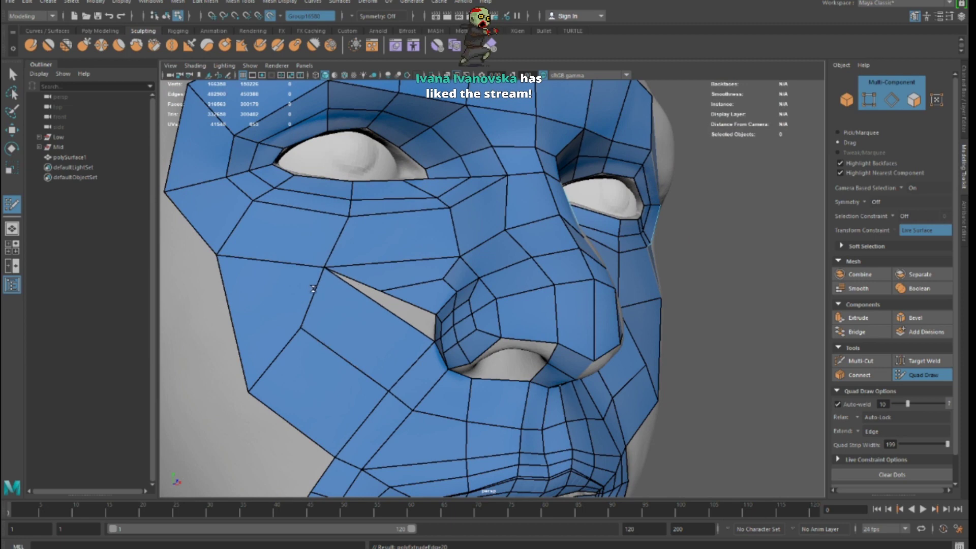
{"action": "left_click", "coordinate": [404, 309], "text": "shift"}
{"action": "scroll", "coordinate": [359, 305], "scroll_direction": "down", "scroll_amount": 5}
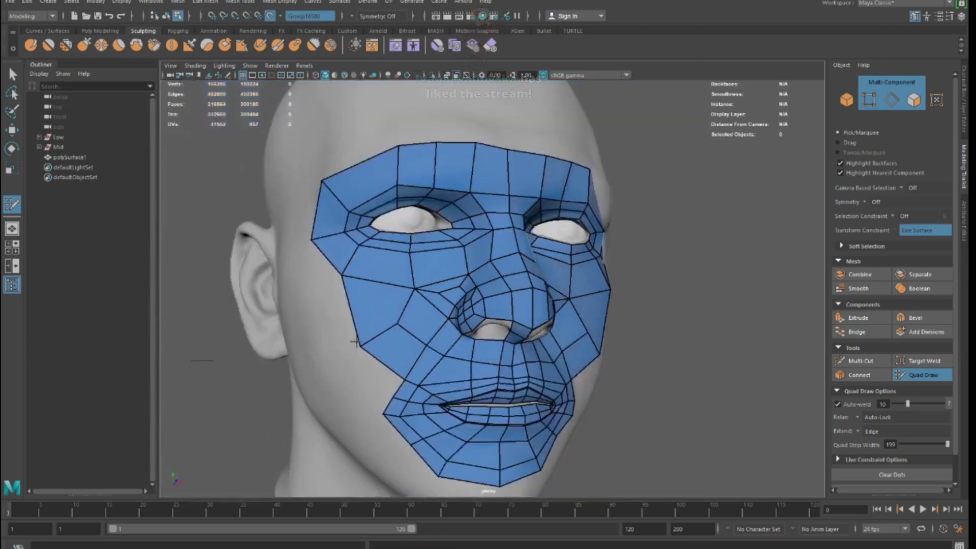
Step: Extend quads from the lower edge of the mouth ring down over the chin
{"action": "scroll", "coordinate": [324, 353], "scroll_direction": "up", "scroll_amount": 6}
{"action": "left_click_drag", "start_coordinate": [394, 338], "coordinate": [454, 404], "text": "alt"}
{"action": "scroll", "coordinate": [456, 339], "scroll_direction": "down", "scroll_amount": 5}
{"action": "scroll", "coordinate": [520, 351], "scroll_direction": "down", "scroll_amount": 2}
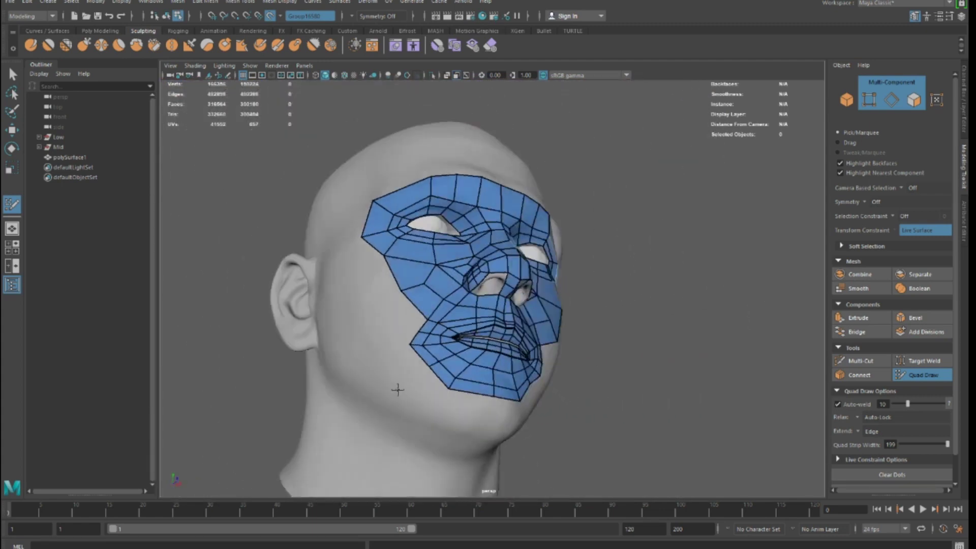
{"action": "left_click_drag", "start_coordinate": [454, 404], "coordinate": [496, 399]}
{"action": "left_click_drag", "start_coordinate": [551, 422], "coordinate": [736, 313], "text": "alt"}
{"action": "left_click_drag", "start_coordinate": [588, 401], "coordinate": [762, 384], "text": "alt"}
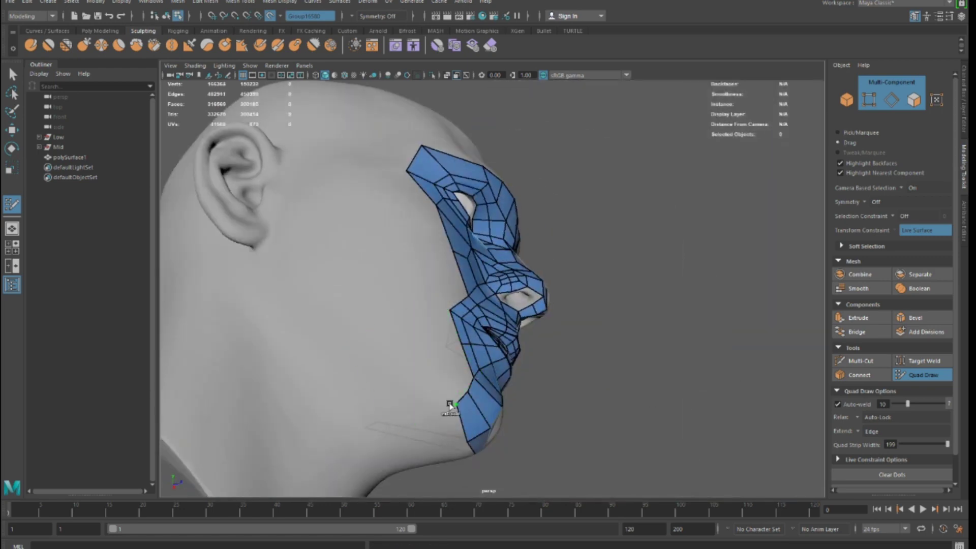
Step: Extend a strip from the chin along the jawline toward the ear on each side, and divide each strip with an edge loop
{"action": "left_click_drag", "start_coordinate": [462, 402], "coordinate": [316, 305]}
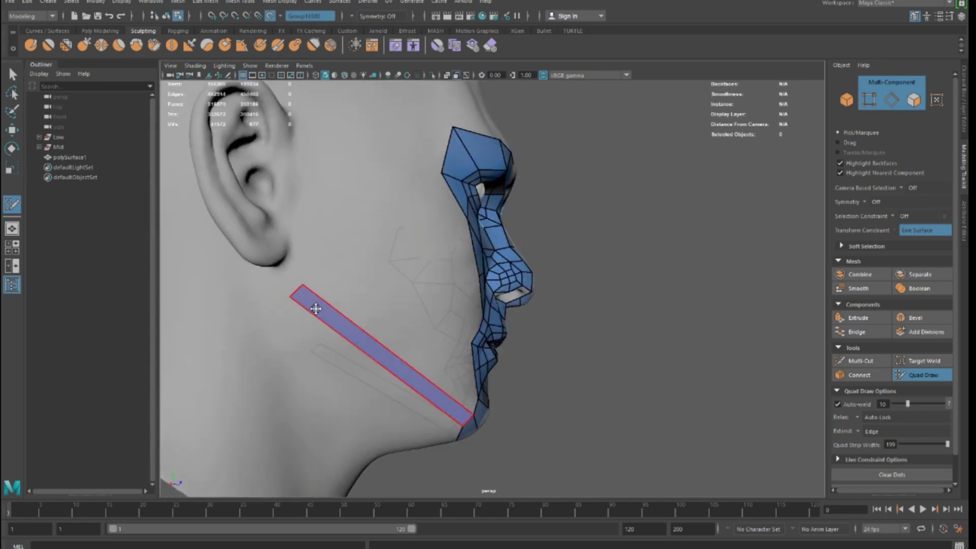
{"action": "left_click", "coordinate": [391, 361], "text": "ctrl"}
{"action": "left_click_drag", "start_coordinate": [311, 280], "coordinate": [603, 356], "text": "alt"}
{"action": "left_click", "coordinate": [578, 356], "text": "ctrl"}
{"action": "left_click_drag", "start_coordinate": [577, 357], "coordinate": [523, 372], "text": "alt"}
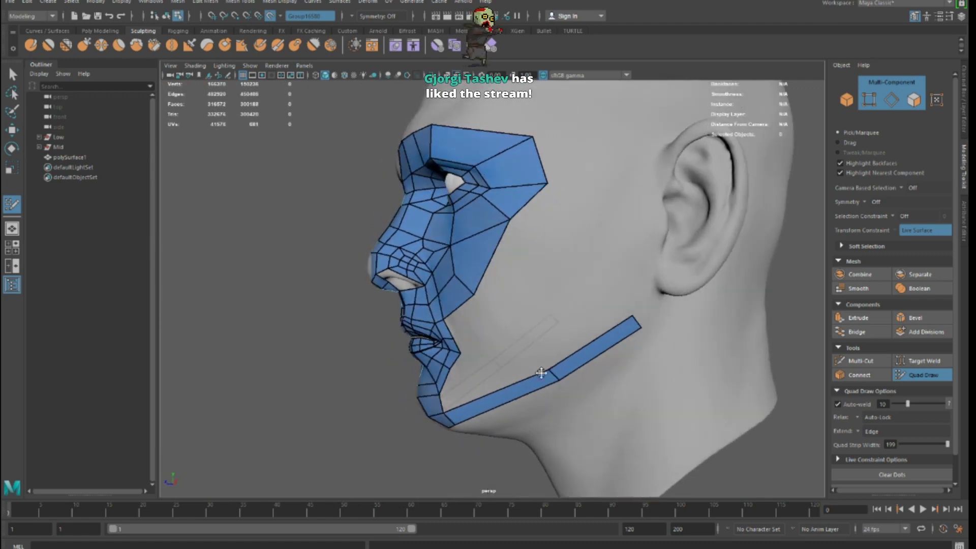
Step: Extend the head's left jawline strip farther toward the ear and divide the jawline strips with additional edge loops
{"action": "right_click_drag", "start_coordinate": [523, 373], "coordinate": [538, 379], "text": "alt"}
{"action": "middle_click_drag", "start_coordinate": [666, 354], "coordinate": [542, 329], "text": "alt"}
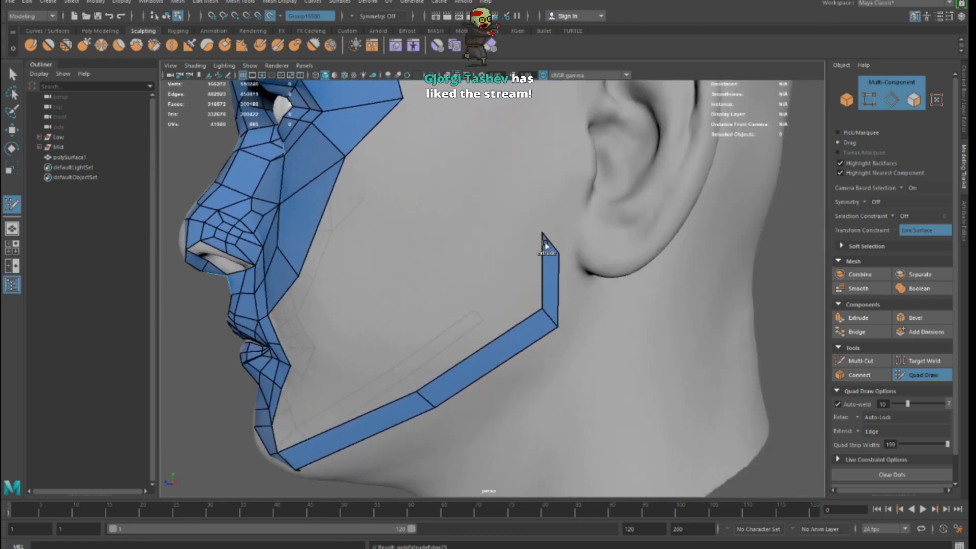
{"action": "left_click_drag", "start_coordinate": [381, 414], "coordinate": [407, 379], "text": "alt"}
{"action": "left_click_drag", "start_coordinate": [561, 311], "coordinate": [414, 383], "text": "alt"}
{"action": "middle_click", "coordinate": [479, 381], "text": "ctrl"}
{"action": "middle_click", "coordinate": [344, 307], "text": "ctrl"}
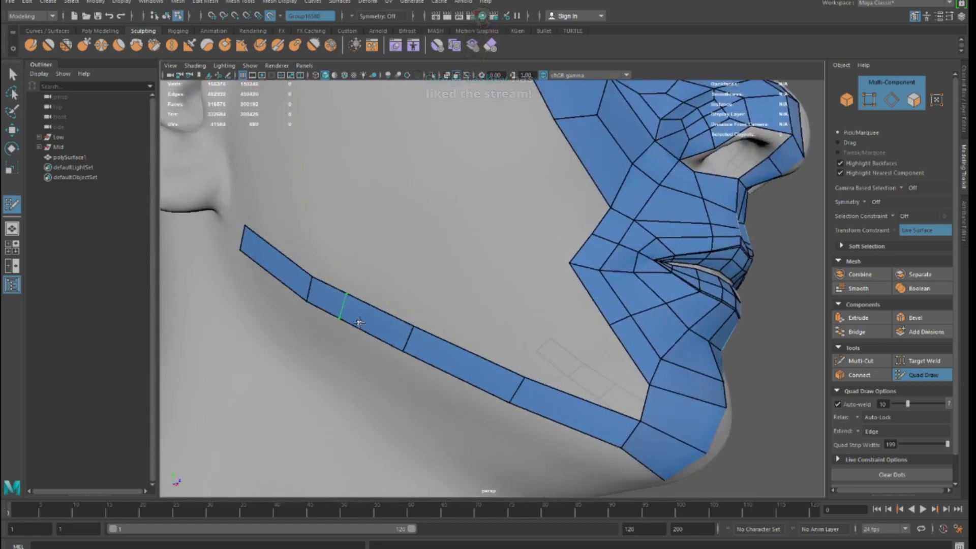
Step: Fill the gap between the side of the chin and the front of the jawline strip with quads on each side
{"action": "right_click_drag", "start_coordinate": [344, 307], "coordinate": [284, 325], "text": "alt"}
{"action": "left_click_drag", "start_coordinate": [512, 398], "coordinate": [427, 340], "text": "alt"}
{"action": "middle_click_drag", "start_coordinate": [427, 340], "coordinate": [411, 319], "text": "alt"}
{"action": "left_click", "coordinate": [503, 344], "text": "shift"}
{"action": "left_click_drag", "start_coordinate": [502, 344], "coordinate": [468, 331], "text": "alt"}
{"action": "right_click_drag", "start_coordinate": [451, 334], "coordinate": [406, 332], "text": "alt"}
{"action": "left_click_drag", "start_coordinate": [534, 325], "coordinate": [496, 328], "text": "alt"}
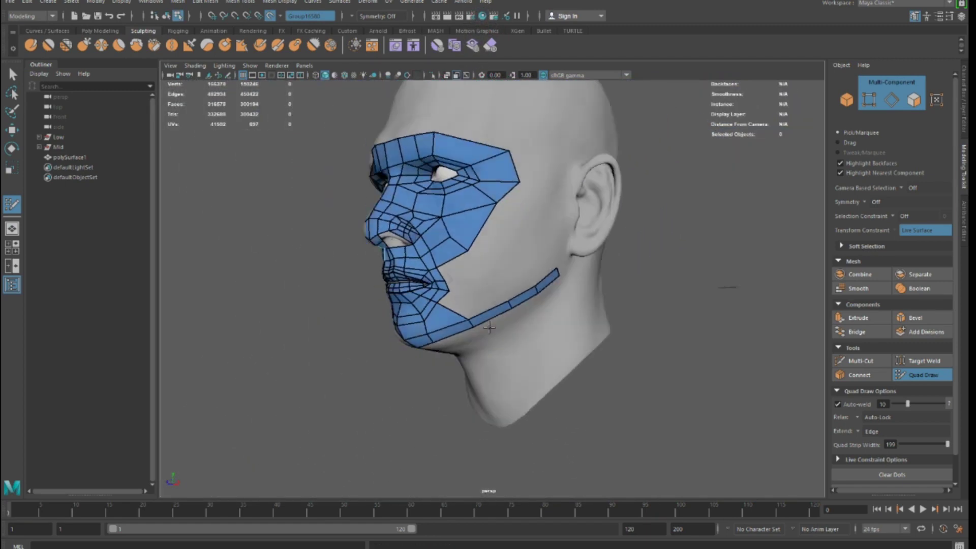
Step: Extend quads from below each mouth corner toward the jaw and join them to the jawline strips
{"action": "right_click_drag", "start_coordinate": [497, 329], "coordinate": [529, 330], "text": "alt"}
{"action": "middle_click_drag", "start_coordinate": [488, 315], "coordinate": [512, 352], "text": "alt"}
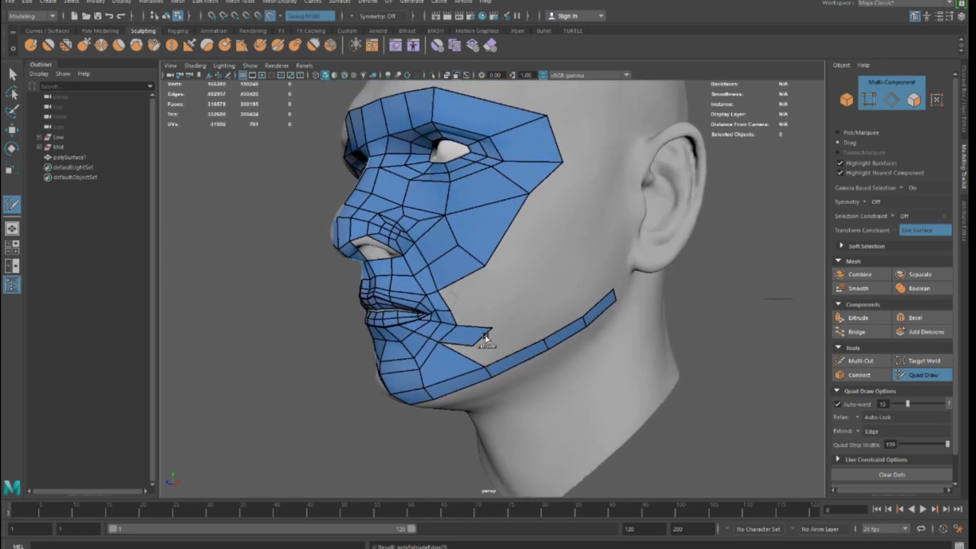
{"action": "mouse_move", "coordinate": [483, 365]}
{"action": "left_mouse_down", "text": "alt"}
{"action": "mouse_move", "coordinate": [409, 315]}
{"action": "mouse_move", "coordinate": [440, 351]}
{"action": "left_mouse_up", "text": "alt"}
{"action": "left_click", "coordinate": [406, 307], "text": "shift"}
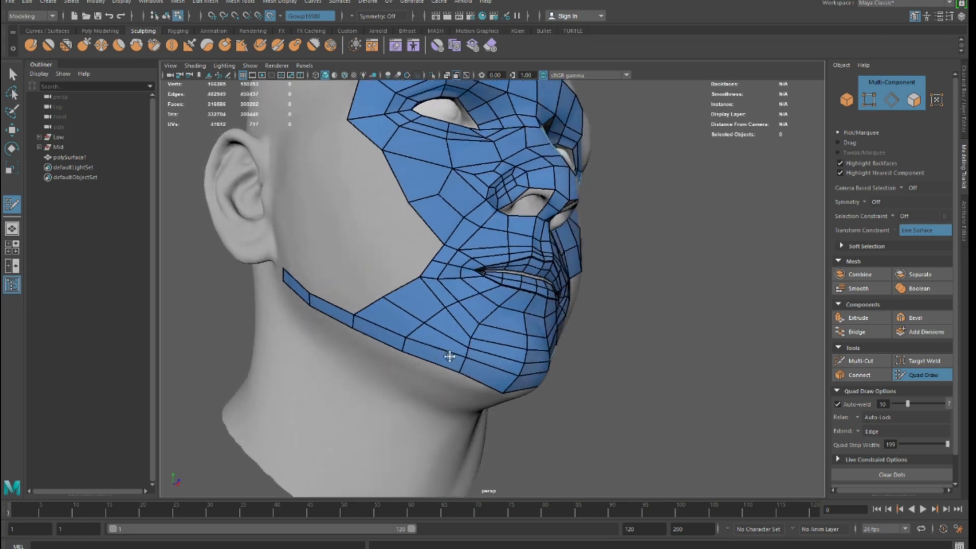
Step: Extend the rear of each jawline strip upward in front of the ear and divide the new upright strips with an edge loop
{"action": "left_click_drag", "start_coordinate": [499, 362], "coordinate": [409, 294], "text": "alt"}
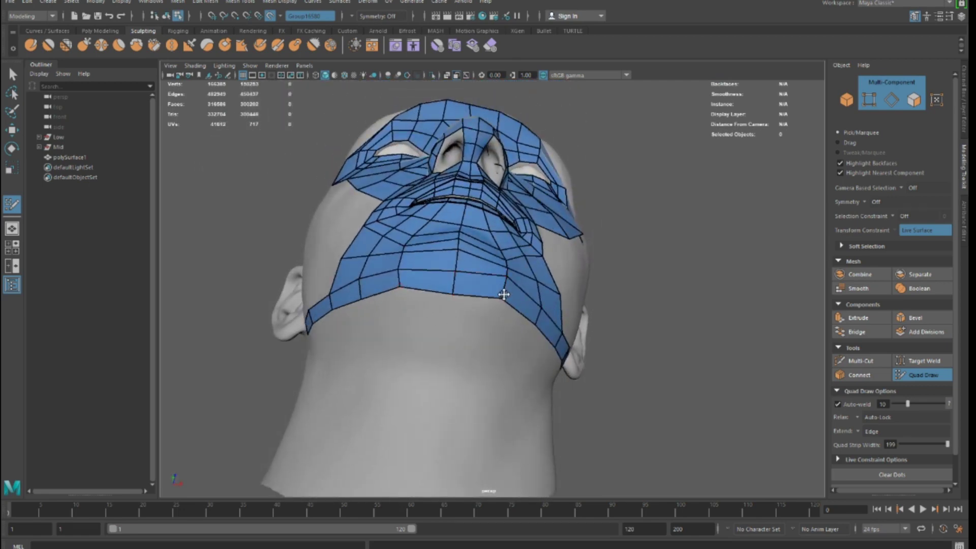
{"action": "left_click_drag", "start_coordinate": [428, 257], "coordinate": [444, 353], "text": "alt"}
{"action": "left_click_drag", "start_coordinate": [392, 336], "coordinate": [405, 247]}
{"action": "left_click_drag", "start_coordinate": [363, 321], "coordinate": [610, 231], "text": "alt"}
{"action": "scroll", "coordinate": [425, 312], "scroll_direction": "up", "scroll_amount": 5}
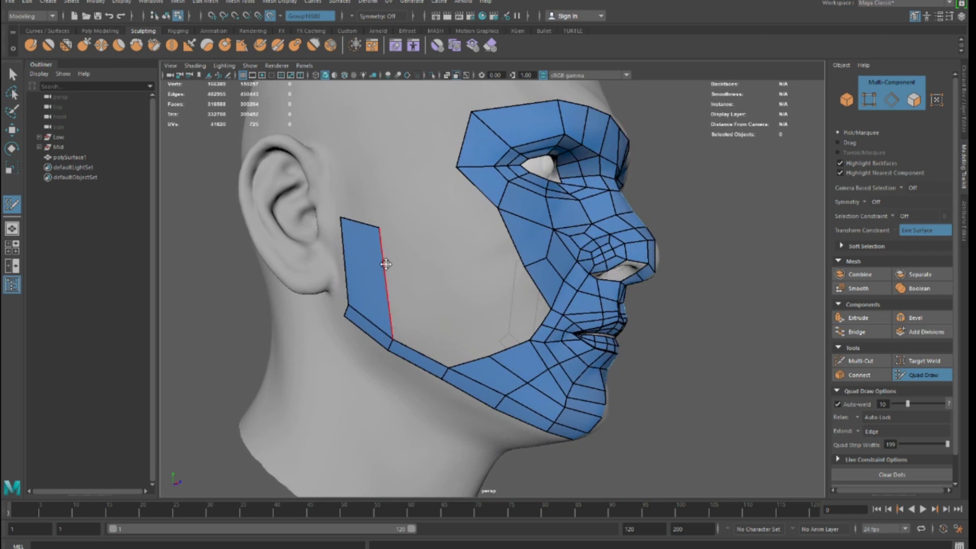
{"action": "left_click_drag", "start_coordinate": [386, 262], "coordinate": [480, 321], "text": "alt"}
{"action": "left_click", "coordinate": [609, 268], "text": "ctrl"}
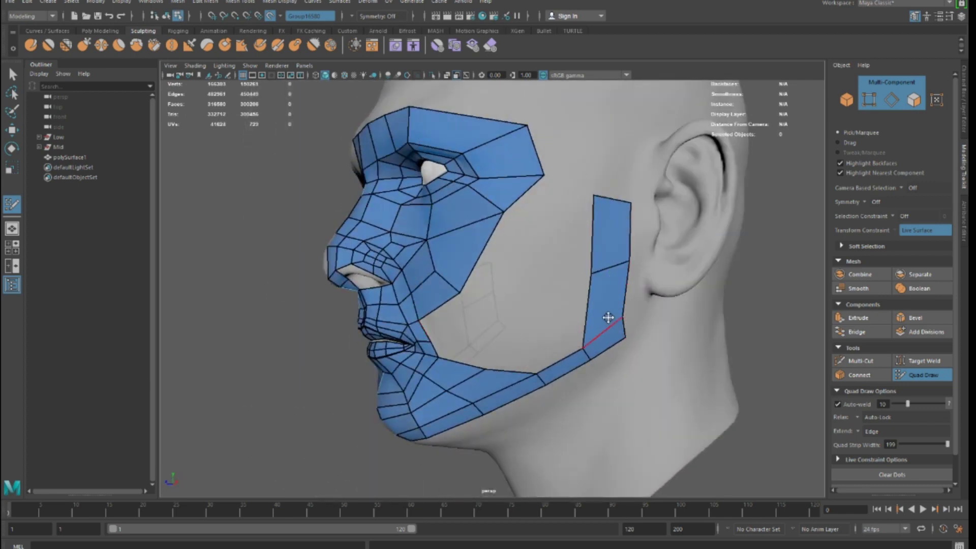
{"action": "left_click_drag", "start_coordinate": [617, 315], "coordinate": [555, 319], "text": "alt"}
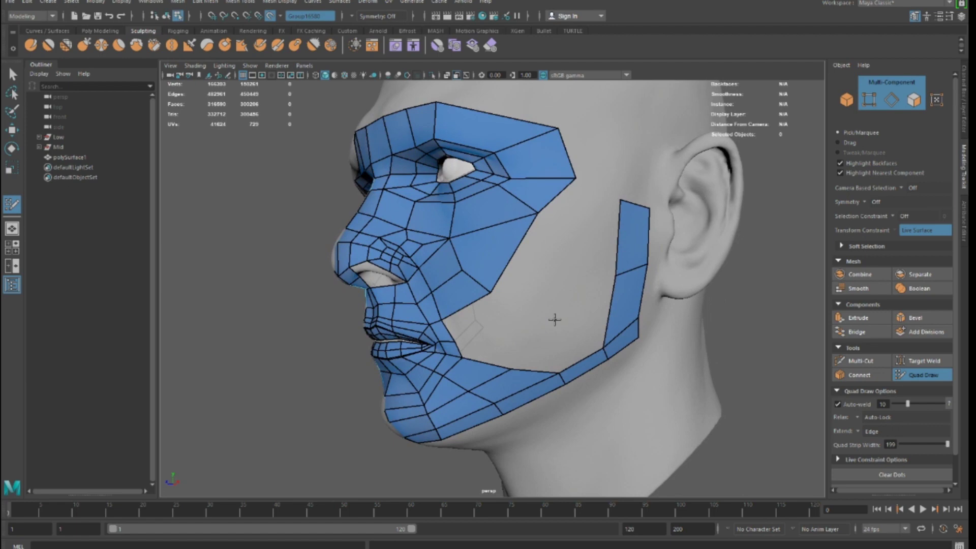
Step: Bridge the outer eye corner area to the upright strip before each ear with quads, and split each bridge with an edge loop
{"action": "scroll", "coordinate": [538, 283], "scroll_direction": "up", "scroll_amount": 6}
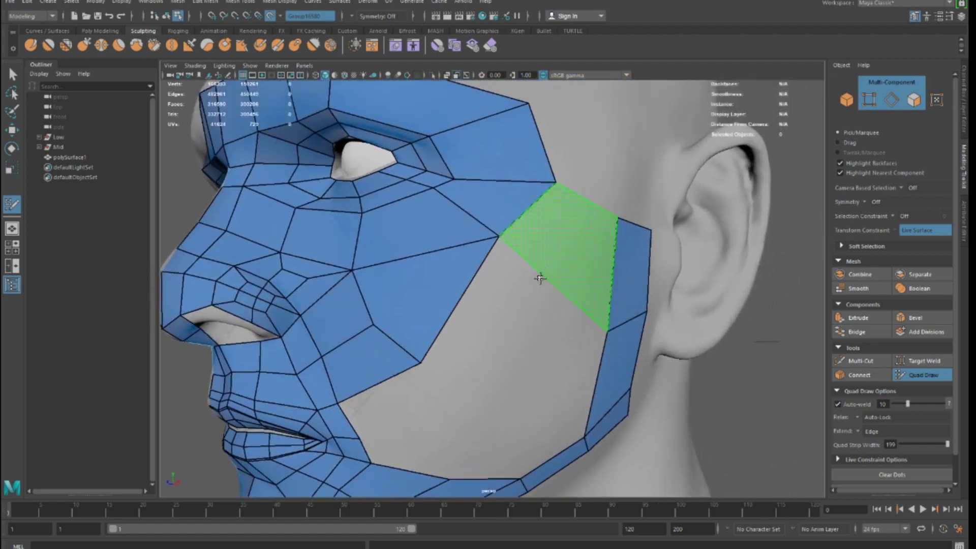
{"action": "left_click", "coordinate": [561, 255], "text": "shift"}
{"action": "mouse_move", "coordinate": [562, 243]}
{"action": "left_mouse_down", "text": "alt"}
{"action": "mouse_move", "coordinate": [616, 312]}
{"action": "mouse_move", "coordinate": [503, 318]}
{"action": "mouse_move", "coordinate": [580, 316]}
{"action": "left_mouse_up", "text": "alt"}
{"action": "scroll", "coordinate": [549, 318], "scroll_direction": "down", "scroll_amount": 5}
{"action": "scroll", "coordinate": [427, 283], "scroll_direction": "up", "scroll_amount": 5}
{"action": "left_click_drag", "start_coordinate": [427, 282], "coordinate": [550, 205], "text": "alt"}
{"action": "left_click", "coordinate": [630, 235], "text": "shift"}
{"action": "left_click_drag", "start_coordinate": [629, 235], "coordinate": [582, 240], "text": "alt"}
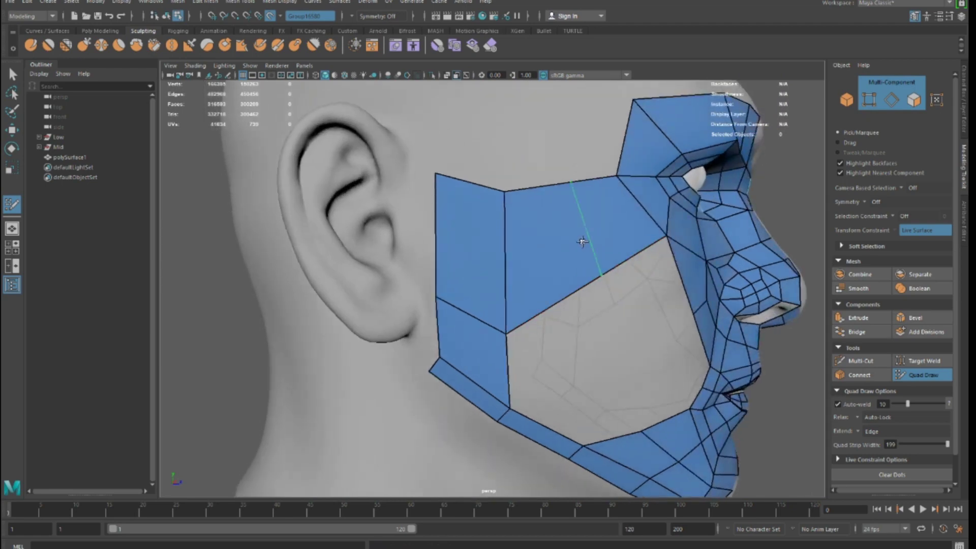
{"action": "scroll", "coordinate": [582, 239], "scroll_direction": "down", "scroll_amount": 5}
{"action": "scroll", "coordinate": [504, 291], "scroll_direction": "up", "scroll_amount": 4}
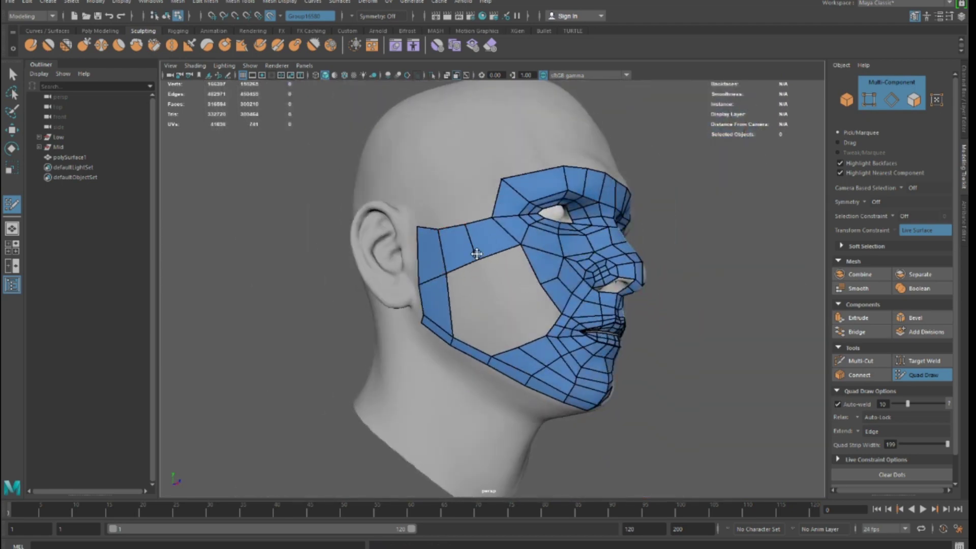
Step: Fill the rear part of both cheek openings with quads between the upper bridge, the upright ear strips and the jawline
{"action": "left_click_drag", "start_coordinate": [476, 254], "coordinate": [489, 276], "text": "alt"}
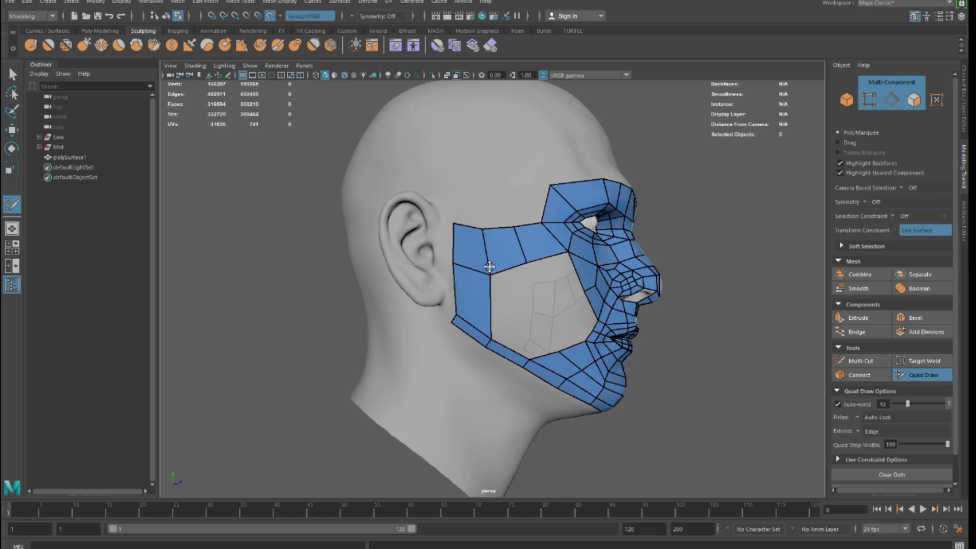
{"action": "scroll", "coordinate": [658, 305], "scroll_direction": "down", "scroll_amount": 4}
{"action": "left_click_drag", "start_coordinate": [657, 305], "coordinate": [553, 298], "text": "alt"}
{"action": "scroll", "coordinate": [495, 300], "scroll_direction": "up", "scroll_amount": 4}
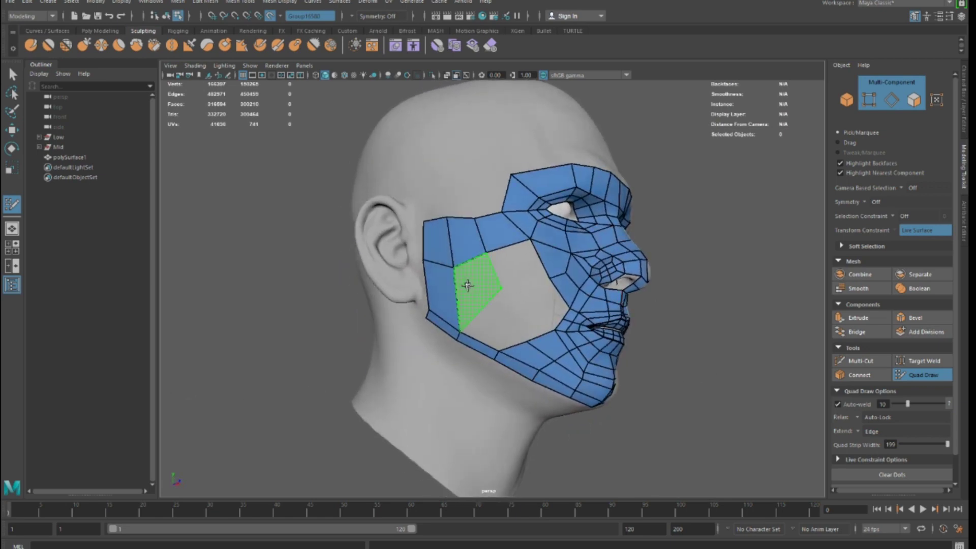
{"action": "left_click", "coordinate": [467, 285], "text": "shift"}
{"action": "mouse_move", "coordinate": [466, 285]}
{"action": "left_mouse_down", "text": "alt"}
{"action": "mouse_move", "coordinate": [478, 299]}
{"action": "mouse_move", "coordinate": [450, 331]}
{"action": "mouse_move", "coordinate": [503, 305]}
{"action": "mouse_move", "coordinate": [487, 328]}
{"action": "mouse_move", "coordinate": [504, 334]}
{"action": "left_mouse_up", "text": "alt"}
{"action": "left_click", "coordinate": [464, 284], "text": "shift"}
{"action": "left_click", "coordinate": [524, 329], "text": "shift"}
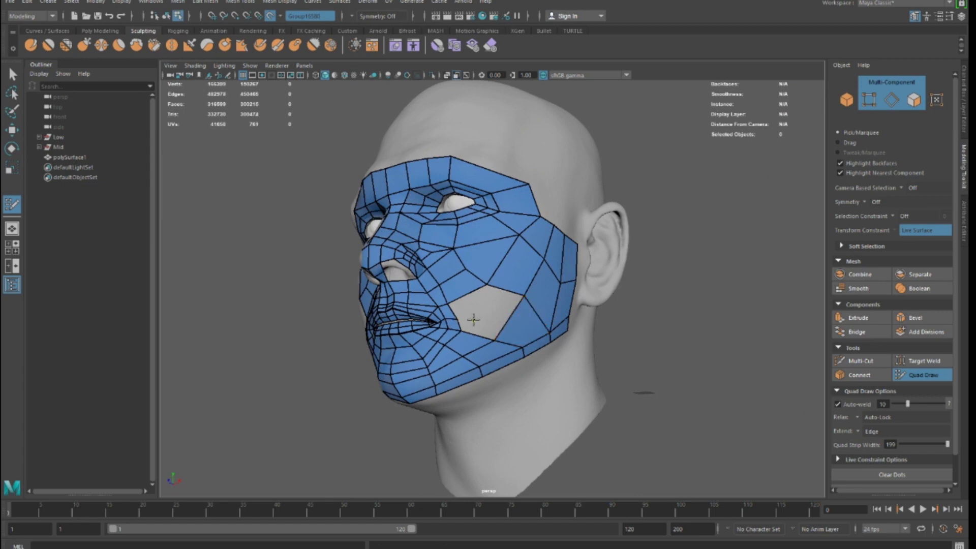
{"action": "left_click", "coordinate": [509, 279], "text": "ctrl"}
{"action": "left_click_drag", "start_coordinate": [509, 279], "coordinate": [479, 338], "text": "alt"}
{"action": "key", "text": "ctrl+z"}
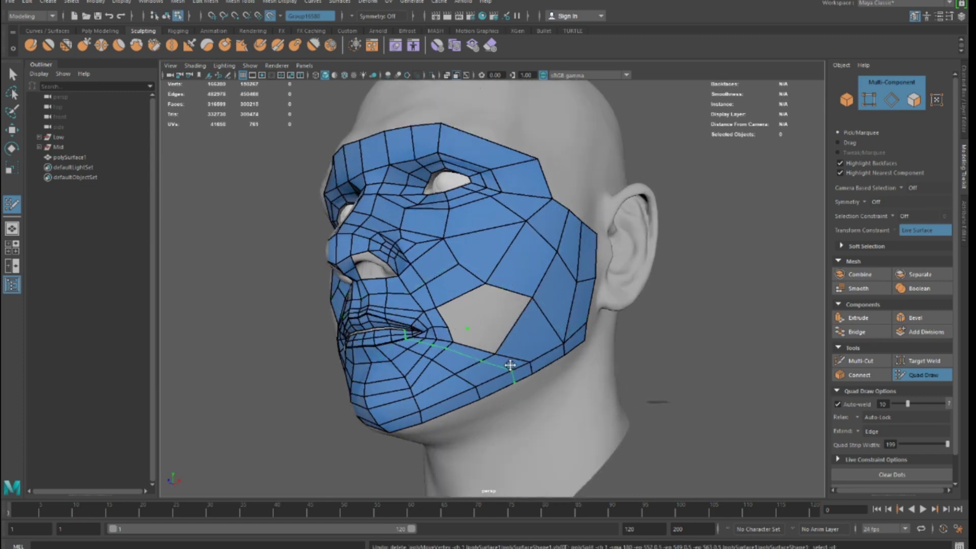
Step: Adjust the lower vertex of the left cheek opening and close the remaining openings in both cheeks with quads
{"action": "scroll", "coordinate": [479, 337], "scroll_direction": "up", "scroll_amount": 5}
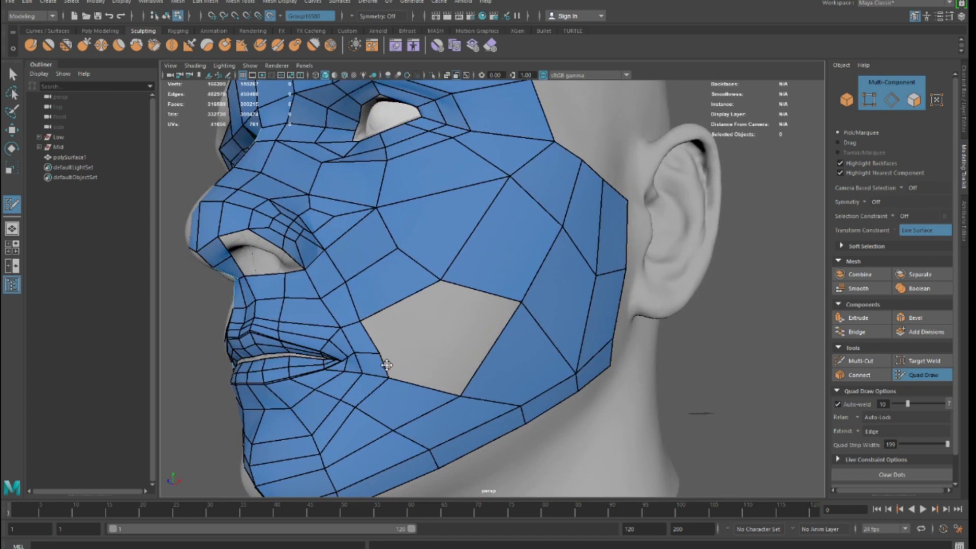
{"action": "left_click_drag", "start_coordinate": [459, 396], "coordinate": [462, 382]}
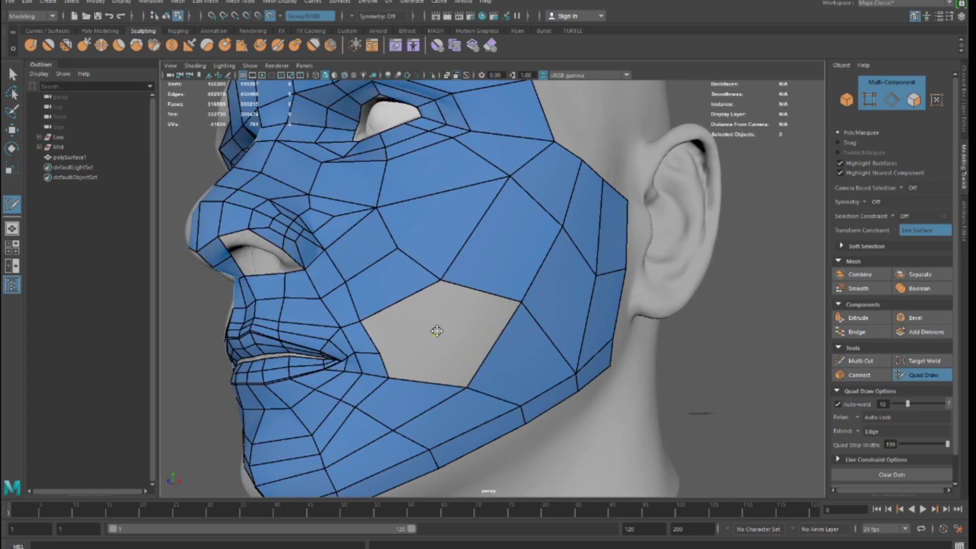
{"action": "left_click", "coordinate": [472, 326], "text": "shift"}
{"action": "left_click", "coordinate": [390, 325], "text": "shift"}
{"action": "left_click", "coordinate": [409, 357], "text": "shift"}
{"action": "mouse_move", "coordinate": [409, 357]}
{"action": "left_mouse_down", "text": "alt"}
{"action": "mouse_move", "coordinate": [518, 399]}
{"action": "mouse_move", "coordinate": [454, 375]}
{"action": "left_mouse_up", "text": "alt"}
{"action": "left_click", "coordinate": [435, 348], "text": "shift"}
{"action": "left_click_drag", "start_coordinate": [492, 349], "coordinate": [431, 319], "text": "alt"}
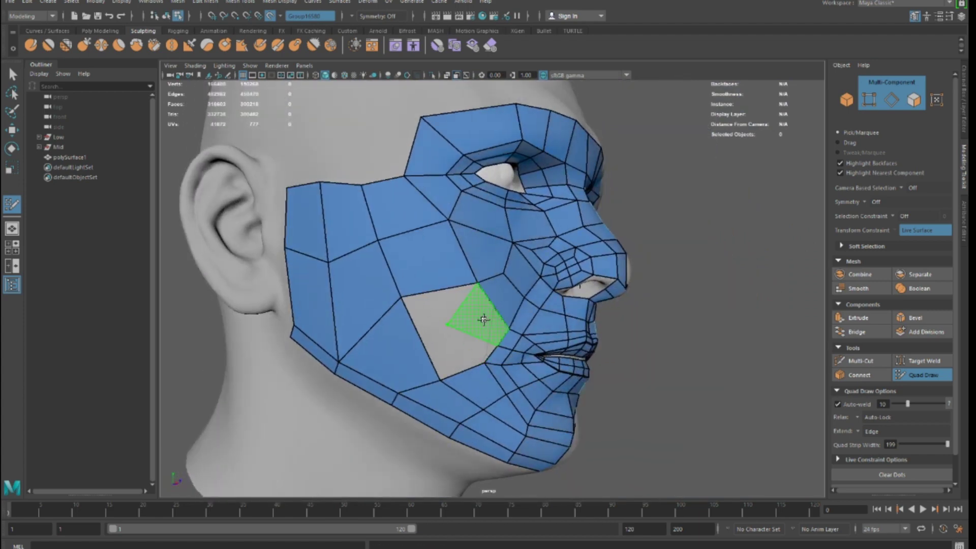
{"action": "left_click", "coordinate": [483, 319], "text": "shift"}
{"action": "left_click", "coordinate": [437, 317], "text": "shift"}
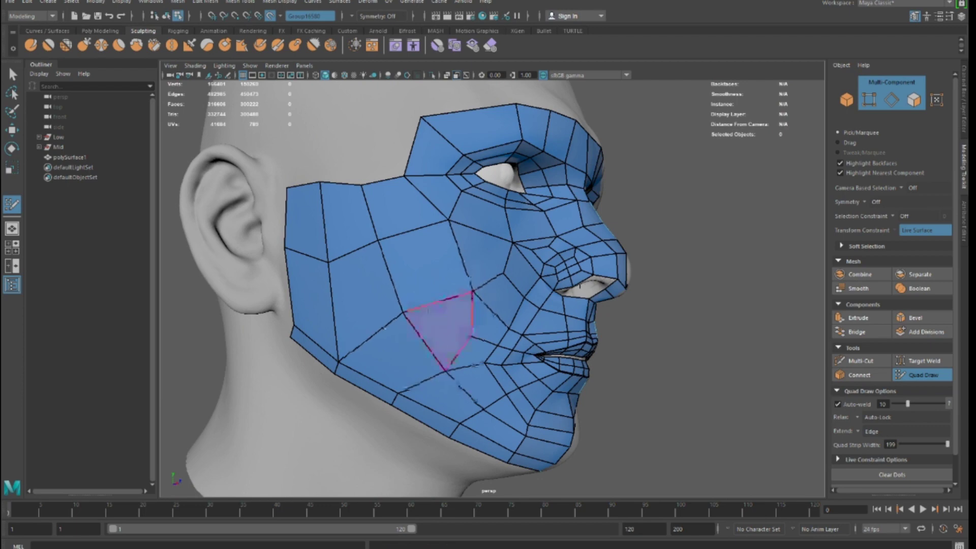
Step: Extend the upper edge of the right cheek mesh up to the temple and fill the gap beside the brow with quads
{"action": "scroll", "coordinate": [438, 341], "scroll_direction": "down", "scroll_amount": 3}
{"action": "left_click_drag", "start_coordinate": [438, 340], "coordinate": [336, 327], "text": "alt"}
{"action": "scroll", "coordinate": [521, 317], "scroll_direction": "down", "scroll_amount": 3}
{"action": "left_click_drag", "start_coordinate": [508, 325], "coordinate": [560, 405], "text": "alt"}
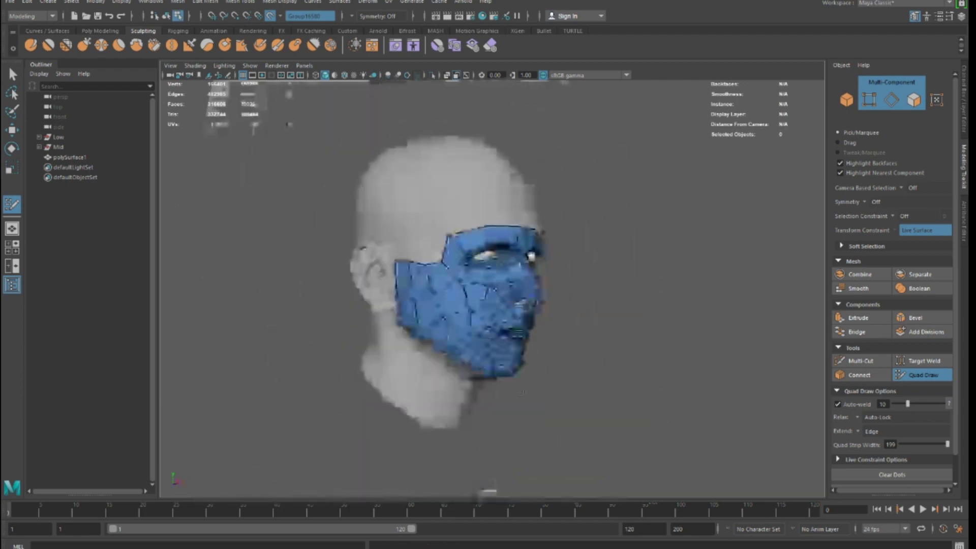
{"action": "scroll", "coordinate": [561, 405], "scroll_direction": "up", "scroll_amount": 3}
{"action": "left_click_drag", "start_coordinate": [432, 366], "coordinate": [437, 386], "text": "alt"}
{"action": "scroll", "coordinate": [408, 361], "scroll_direction": "up", "scroll_amount": 5}
{"action": "middle_click_drag", "start_coordinate": [408, 361], "coordinate": [390, 386], "text": "alt"}
{"action": "left_click_drag", "start_coordinate": [417, 359], "coordinate": [430, 274]}
{"action": "left_click_drag", "start_coordinate": [282, 354], "coordinate": [269, 276]}
{"action": "left_click", "coordinate": [343, 315], "text": "shift"}
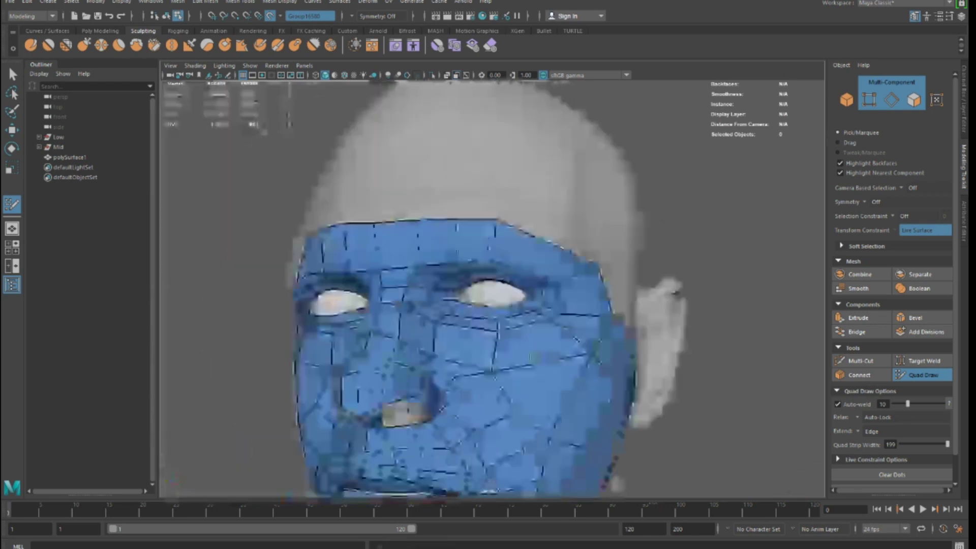
Step: Extend the upper edge of the left cheek mesh up to the temple and fill the area beside the brow with quads
{"action": "left_click_drag", "start_coordinate": [513, 381], "coordinate": [426, 388], "text": "alt"}
{"action": "left_click_drag", "start_coordinate": [547, 368], "coordinate": [553, 306]}
{"action": "left_click", "coordinate": [511, 320], "text": "shift"}
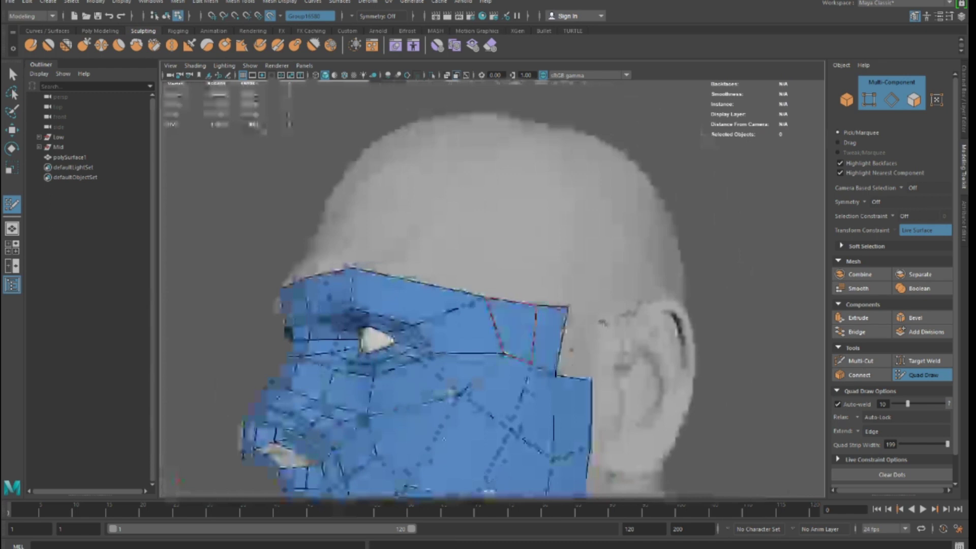
{"action": "left_click", "coordinate": [583, 359], "text": "shift"}
{"action": "scroll", "coordinate": [571, 384], "scroll_direction": "down", "scroll_amount": 5}
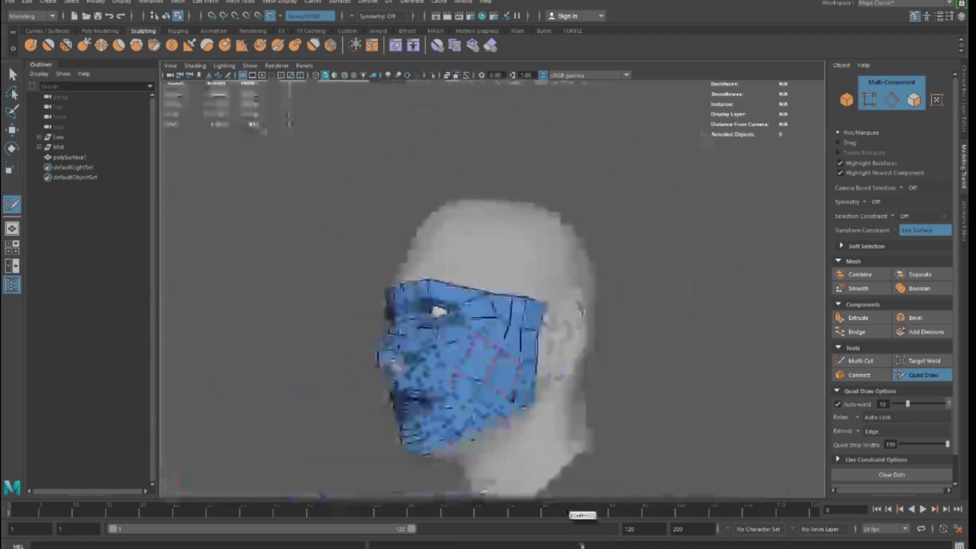
Step: Examine the face topology and the uncovered area around the right ear from several angles
{"action": "left_click_drag", "start_coordinate": [515, 399], "coordinate": [594, 374], "text": "alt"}
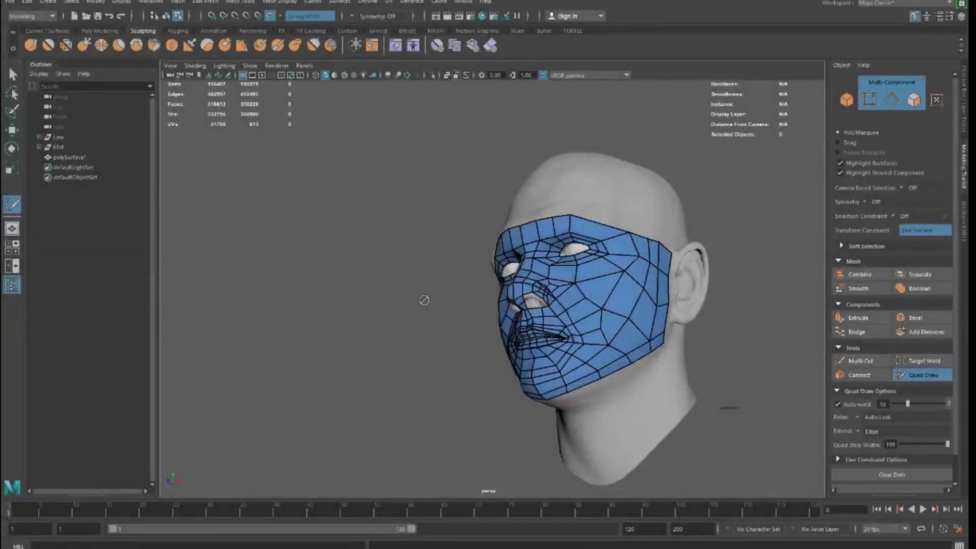
{"action": "mouse_move", "coordinate": [508, 304]}
{"action": "left_mouse_down", "text": "alt"}
{"action": "mouse_move", "coordinate": [457, 337]}
{"action": "mouse_move", "coordinate": [456, 299]}
{"action": "mouse_move", "coordinate": [469, 370]}
{"action": "left_mouse_up", "text": "alt"}
{"action": "mouse_move", "coordinate": [503, 409]}
{"action": "left_mouse_down", "text": "alt"}
{"action": "mouse_move", "coordinate": [444, 431]}
{"action": "mouse_move", "coordinate": [566, 359]}
{"action": "mouse_move", "coordinate": [335, 329]}
{"action": "mouse_move", "coordinate": [337, 353]}
{"action": "left_mouse_up", "text": "alt"}
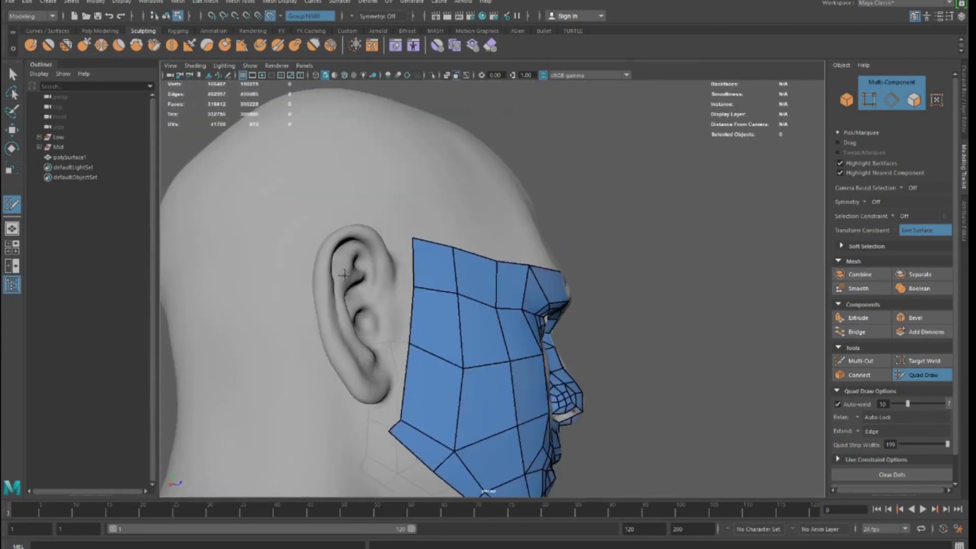
{"action": "left_click_drag", "start_coordinate": [544, 262], "coordinate": [514, 265], "text": "alt"}
{"action": "middle_click_drag", "start_coordinate": [514, 266], "coordinate": [605, 296], "text": "alt"}
{"action": "left_click_drag", "start_coordinate": [606, 296], "coordinate": [571, 315], "text": "alt"}
{"action": "key", "text": "q"}
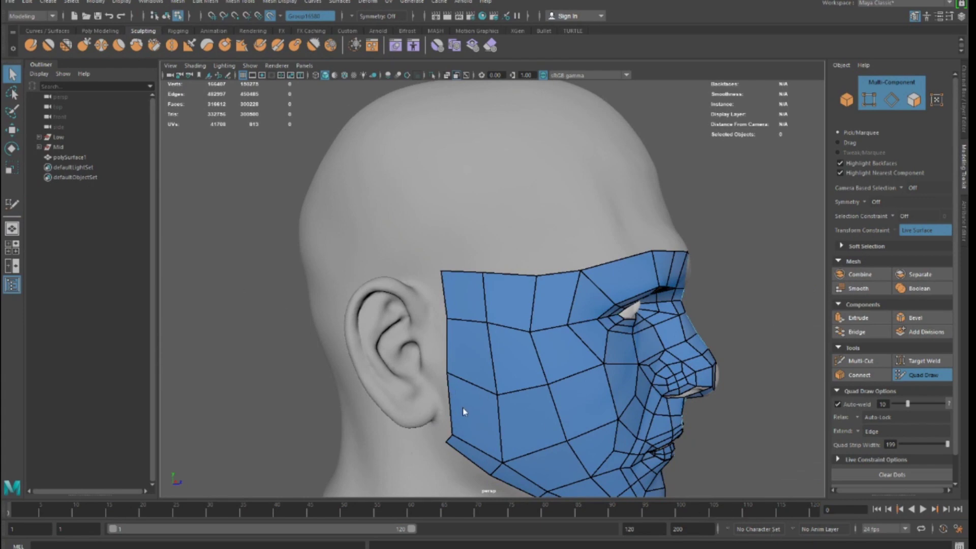
{"action": "key", "text": "y"}
{"action": "scroll", "coordinate": [462, 412], "scroll_direction": "down", "scroll_amount": 3}
{"action": "mouse_move", "coordinate": [462, 412]}
{"action": "left_mouse_down", "text": "alt"}
{"action": "mouse_move", "coordinate": [497, 339]}
{"action": "mouse_move", "coordinate": [486, 355]}
{"action": "mouse_move", "coordinate": [508, 359]}
{"action": "left_mouse_up", "text": "alt"}
{"action": "scroll", "coordinate": [508, 356], "scroll_direction": "up", "scroll_amount": 4}
{"action": "middle_click_drag", "start_coordinate": [508, 355], "coordinate": [550, 272], "text": "alt"}
{"action": "left_click_drag", "start_coordinate": [558, 360], "coordinate": [573, 362], "text": "alt"}
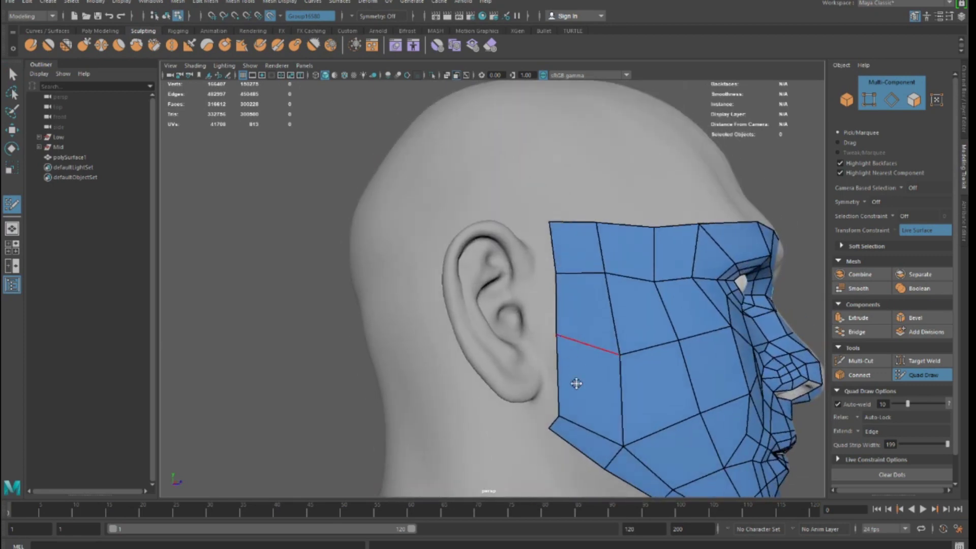
{"action": "scroll", "coordinate": [554, 398], "scroll_direction": "down", "scroll_amount": 3}
{"action": "left_click_drag", "start_coordinate": [554, 397], "coordinate": [520, 337], "text": "alt"}
{"action": "scroll", "coordinate": [573, 306], "scroll_direction": "up", "scroll_amount": 4}
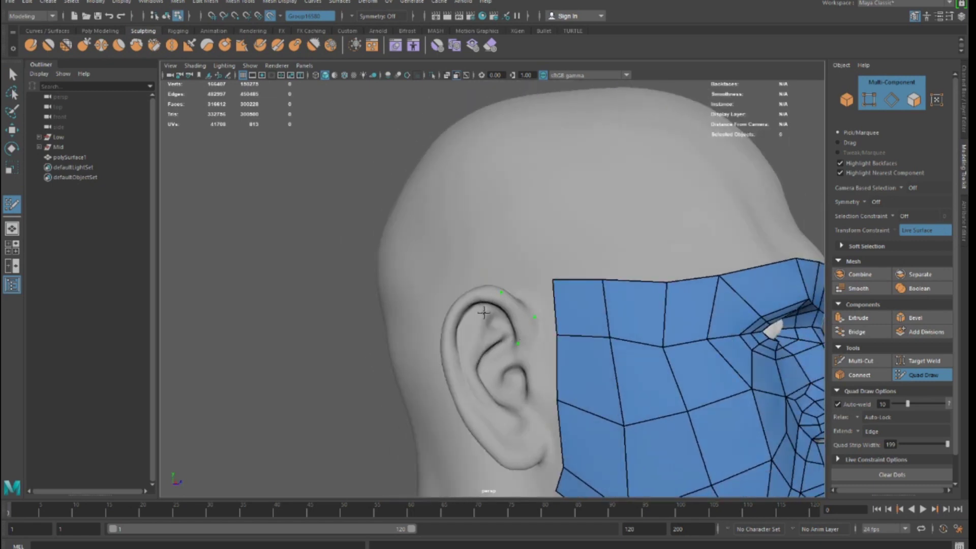
Step: Start a quad strip over the upper rim of the right ear and adjust its vertices to follow the curve
{"action": "left_click", "coordinate": [504, 312], "text": "shift"}
{"action": "mouse_move", "coordinate": [491, 303]}
{"action": "left_mouse_down"}
{"action": "mouse_move", "coordinate": [484, 294]}
{"action": "mouse_move", "coordinate": [462, 300]}
{"action": "mouse_move", "coordinate": [420, 337]}
{"action": "left_mouse_up"}
{"action": "scroll", "coordinate": [442, 322], "scroll_direction": "up", "scroll_amount": 3}
{"action": "left_click_drag", "start_coordinate": [453, 284], "coordinate": [440, 287]}
{"action": "left_click_drag", "start_coordinate": [469, 342], "coordinate": [490, 346]}
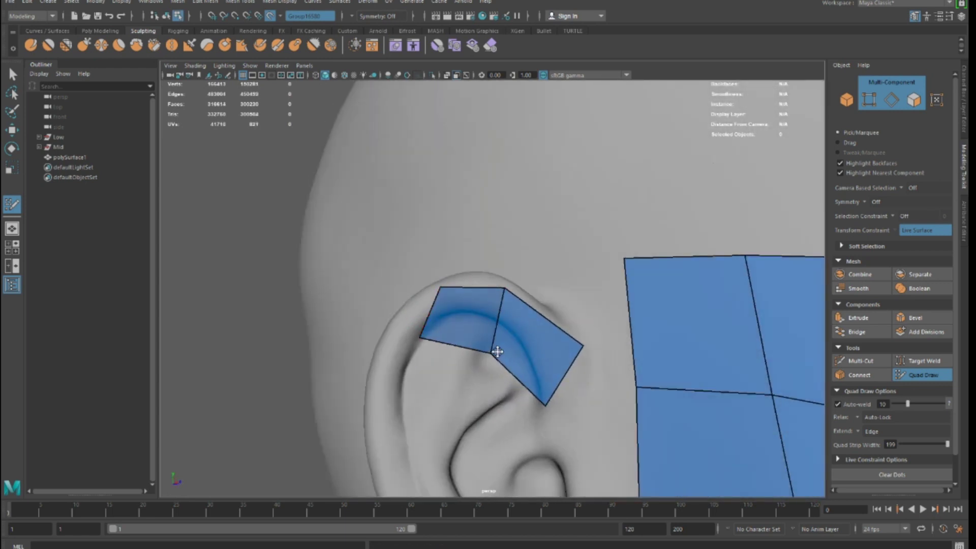
{"action": "left_click_drag", "start_coordinate": [420, 337], "coordinate": [451, 262]}
Step: Extend the ear strip down the back rim of the right ear and divide its long section with an edge loop
{"action": "mouse_move", "coordinate": [437, 305]}
{"action": "left_mouse_down", "text": "alt"}
{"action": "mouse_move", "coordinate": [355, 159]}
{"action": "mouse_move", "coordinate": [418, 298]}
{"action": "mouse_move", "coordinate": [386, 263]}
{"action": "mouse_move", "coordinate": [389, 294]}
{"action": "left_mouse_up", "text": "alt"}
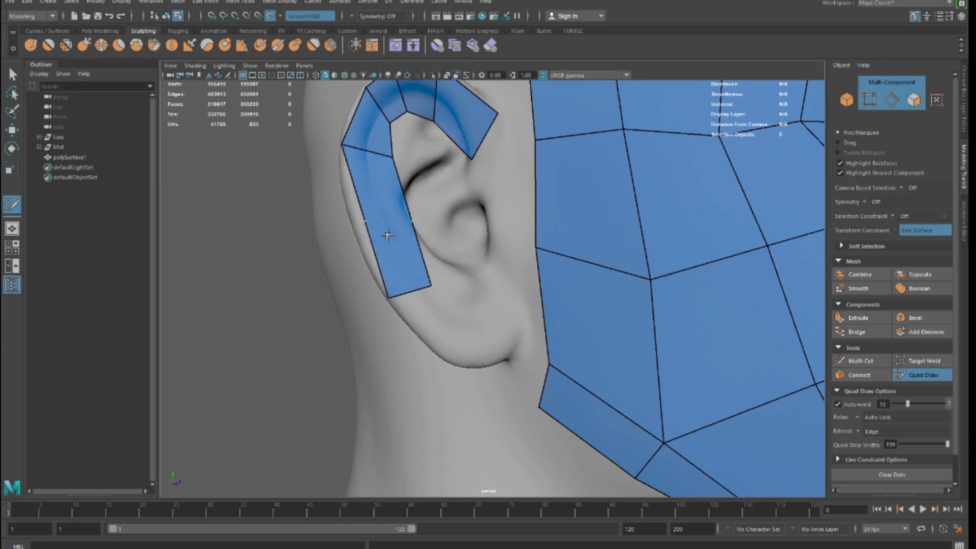
{"action": "left_click", "coordinate": [381, 218], "text": "ctrl"}
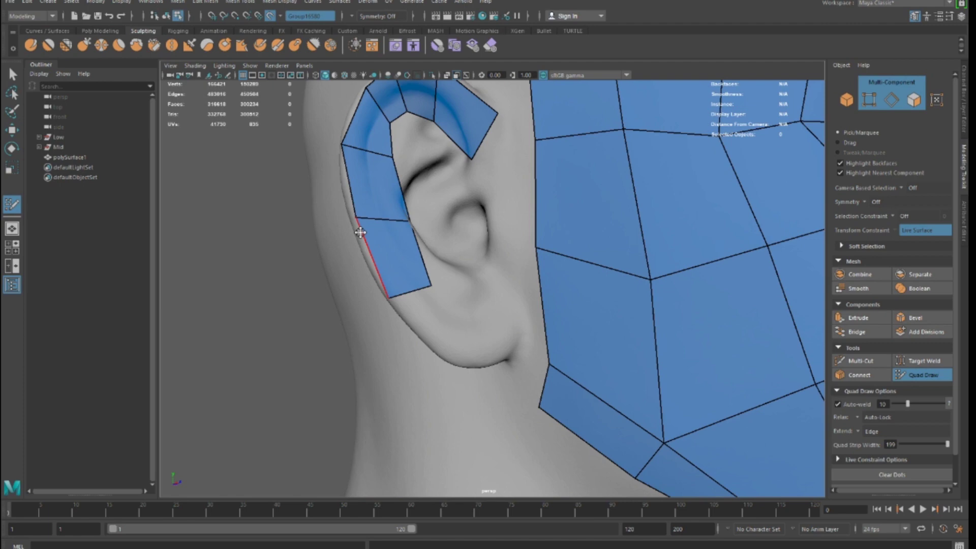
{"action": "mouse_move", "coordinate": [372, 269]}
{"action": "left_mouse_down", "text": "alt"}
{"action": "mouse_move", "coordinate": [418, 258]}
{"action": "mouse_move", "coordinate": [414, 231]}
{"action": "left_mouse_up", "text": "alt"}
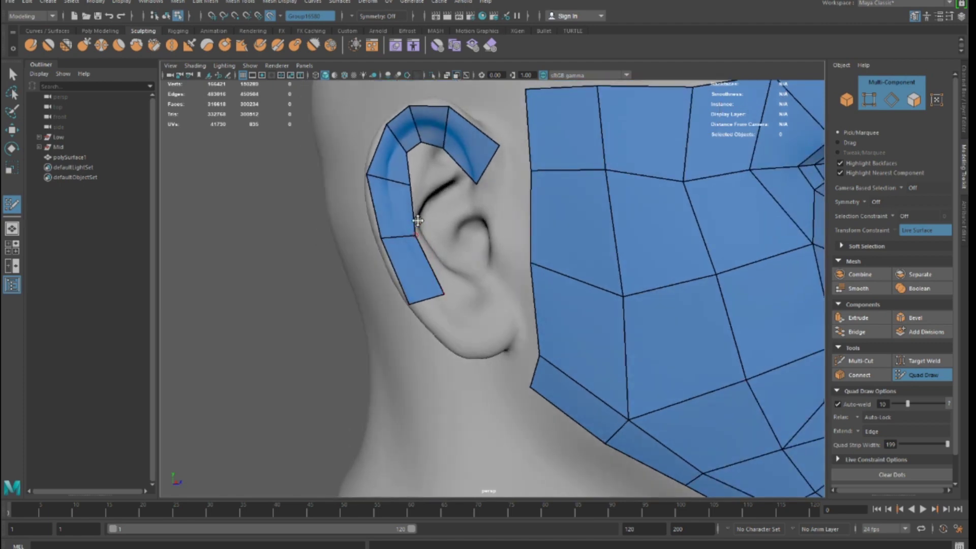
{"action": "left_click_drag", "start_coordinate": [434, 298], "coordinate": [403, 252], "text": "alt"}
{"action": "left_click", "coordinate": [372, 232], "text": "ctrl+shift"}
{"action": "key", "text": "ctrl+z"}
Step: Extend the ear strip around the lobe and up the front of the ear, welding it to the upper end to close the loop
{"action": "middle_click_drag", "start_coordinate": [403, 252], "coordinate": [334, 276], "text": "alt"}
{"action": "left_click_drag", "start_coordinate": [346, 281], "coordinate": [304, 262]}
{"action": "left_click_drag", "start_coordinate": [327, 225], "coordinate": [318, 229]}
{"action": "mouse_move", "coordinate": [321, 354]}
{"action": "left_mouse_down", "text": "alt"}
{"action": "mouse_move", "coordinate": [297, 349]}
{"action": "mouse_move", "coordinate": [340, 399]}
{"action": "mouse_move", "coordinate": [331, 366]}
{"action": "mouse_move", "coordinate": [367, 393]}
{"action": "mouse_move", "coordinate": [388, 392]}
{"action": "left_mouse_up", "text": "alt"}
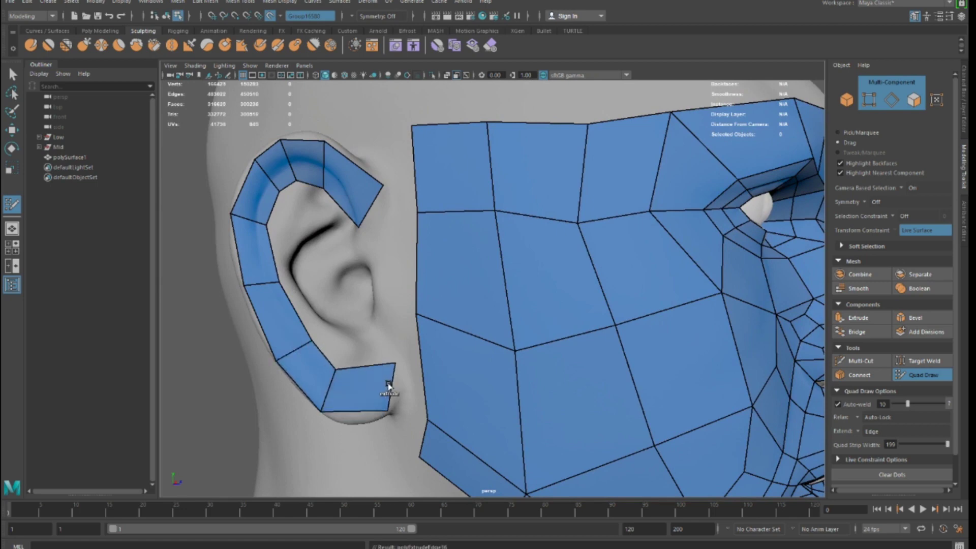
{"action": "mouse_move", "coordinate": [358, 420]}
{"action": "left_mouse_down", "text": "alt"}
{"action": "mouse_move", "coordinate": [381, 420]}
{"action": "mouse_move", "coordinate": [355, 403]}
{"action": "mouse_move", "coordinate": [381, 279]}
{"action": "mouse_move", "coordinate": [375, 211]}
{"action": "mouse_move", "coordinate": [391, 234]}
{"action": "mouse_move", "coordinate": [383, 218]}
{"action": "mouse_move", "coordinate": [357, 220]}
{"action": "left_mouse_up", "text": "alt"}
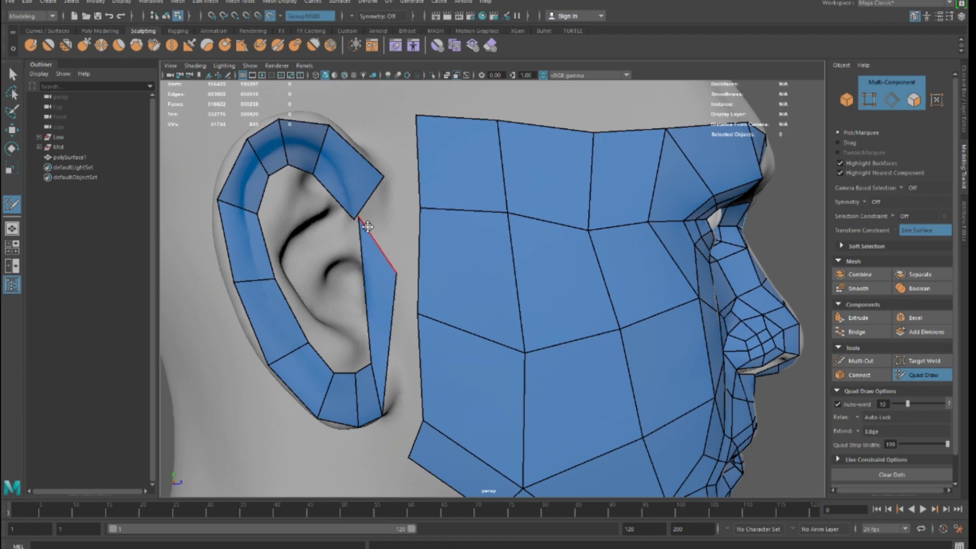
{"action": "left_click_drag", "start_coordinate": [394, 273], "coordinate": [389, 179]}
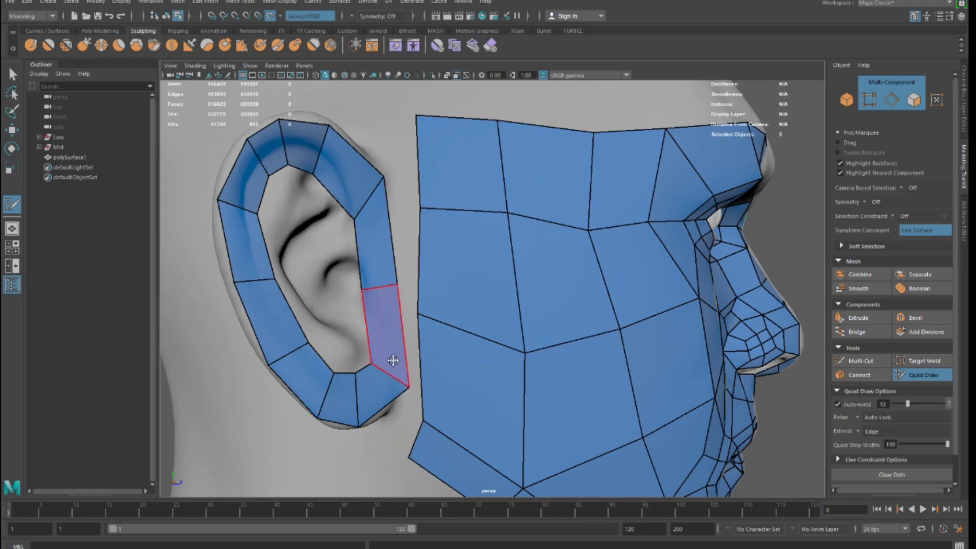
Step: Fill the gap between the front of the ear loop and the cheek mesh with quads
{"action": "left_click_drag", "start_coordinate": [392, 338], "coordinate": [422, 356], "text": "alt"}
{"action": "left_click", "coordinate": [412, 356], "text": "shift"}
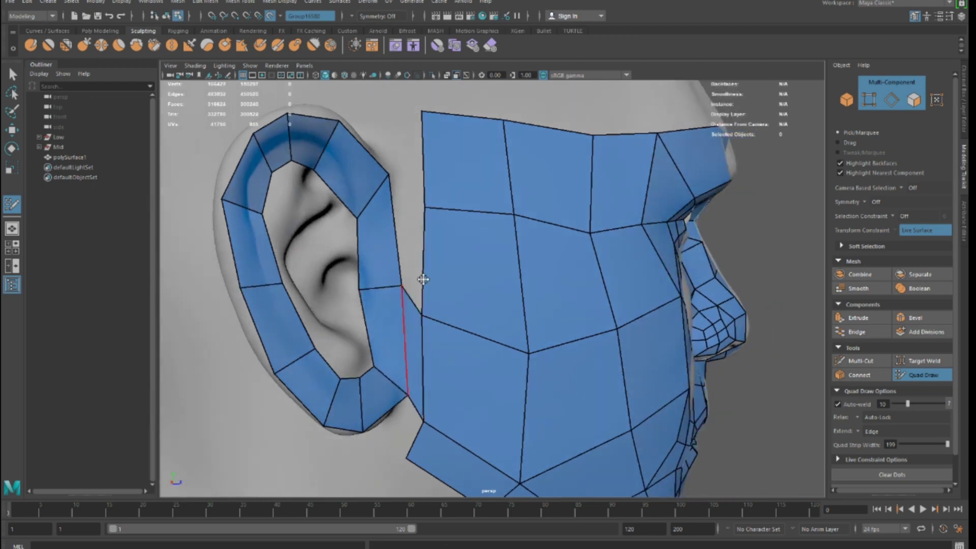
{"action": "left_click", "coordinate": [410, 228], "text": "shift"}
Step: Insert an edge loop around the middle of the ear ring and prepare its inner opening for filling
{"action": "mouse_move", "coordinate": [409, 228]}
{"action": "left_mouse_down", "text": "alt"}
{"action": "mouse_move", "coordinate": [411, 255]}
{"action": "mouse_move", "coordinate": [507, 322]}
{"action": "mouse_move", "coordinate": [342, 273]}
{"action": "mouse_move", "coordinate": [436, 262]}
{"action": "mouse_move", "coordinate": [529, 207]}
{"action": "mouse_move", "coordinate": [497, 261]}
{"action": "mouse_move", "coordinate": [531, 232]}
{"action": "left_mouse_up", "text": "alt"}
{"action": "left_click", "coordinate": [529, 207], "text": "shift"}
{"action": "key", "text": "ctrl+z"}
{"action": "left_click_drag", "start_coordinate": [510, 310], "coordinate": [534, 318], "text": "alt"}
{"action": "left_click", "coordinate": [456, 210], "text": "ctrl"}
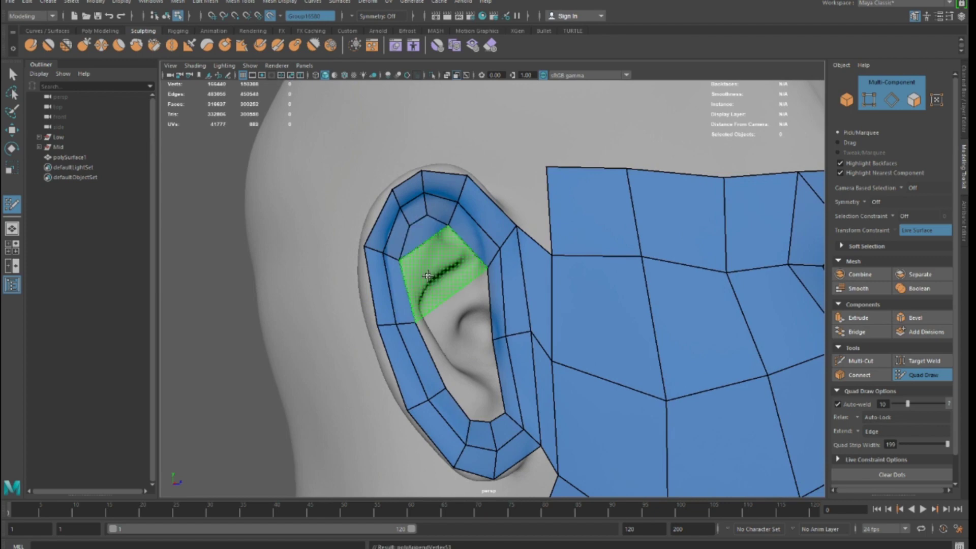
Step: Fill the inner opening of the ear with quads from the upper fold down to the lobe and split them lengthwise
{"action": "left_click", "coordinate": [449, 305], "text": "shift"}
{"action": "left_click", "coordinate": [448, 335], "text": "shift"}
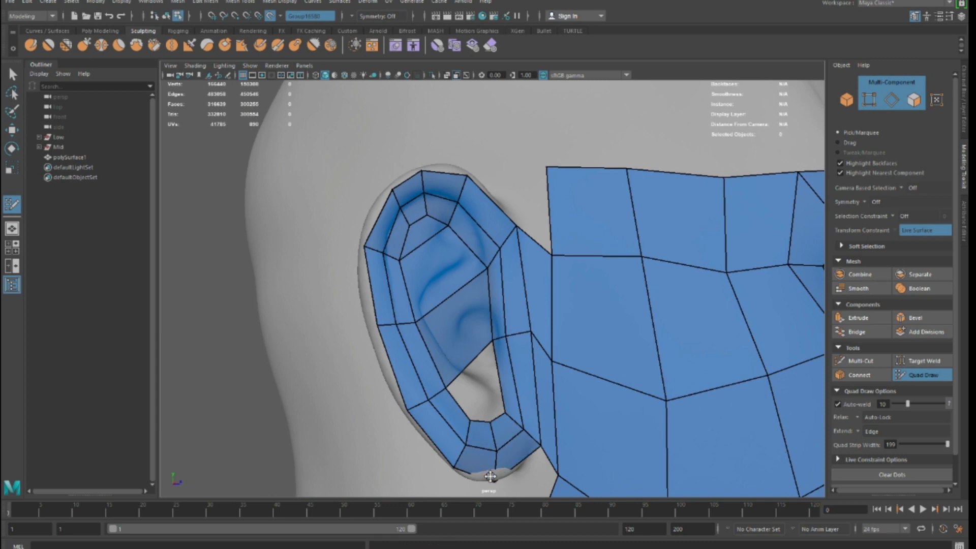
{"action": "left_click_drag", "start_coordinate": [468, 442], "coordinate": [448, 464], "text": "alt"}
{"action": "key", "text": "ctrl+z"}
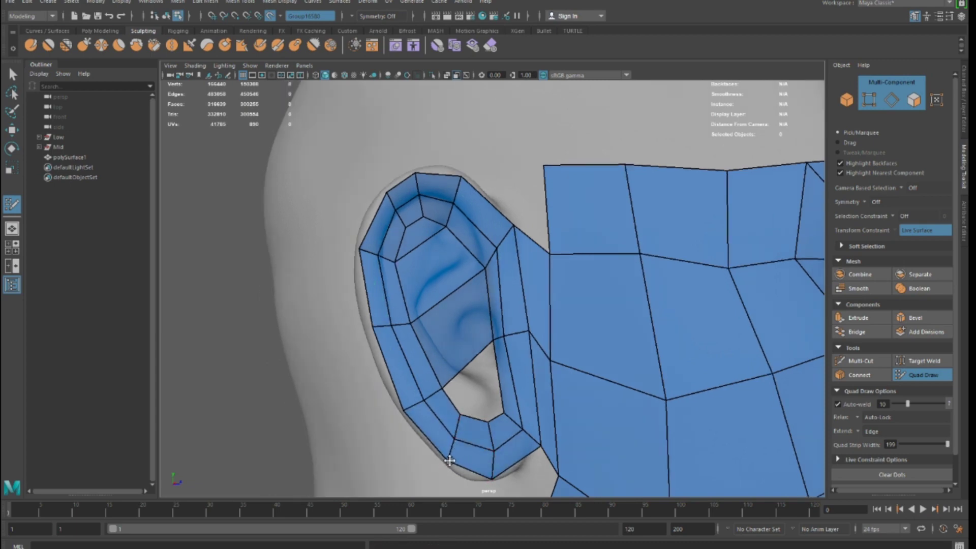
{"action": "left_click", "coordinate": [472, 389], "text": "shift"}
{"action": "key", "text": "ctrl+z"}
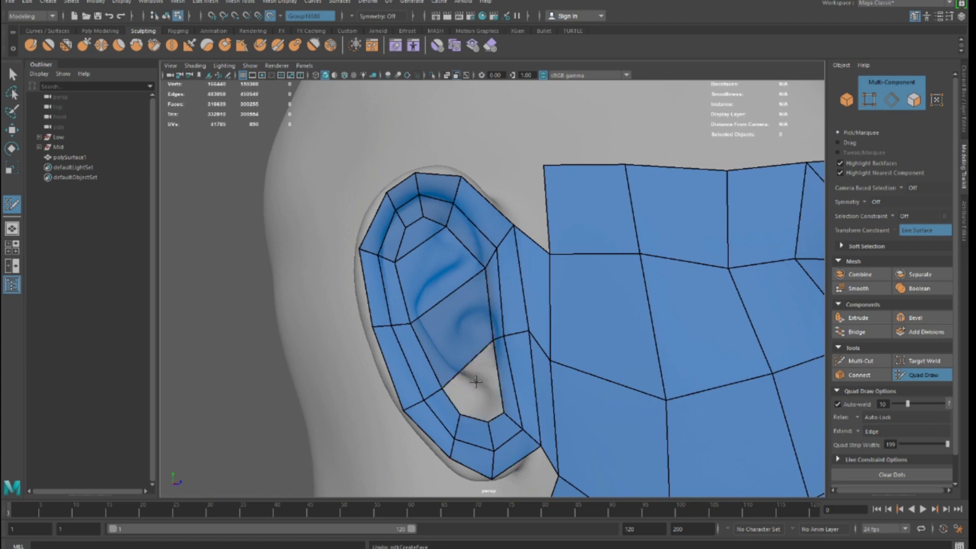
{"action": "left_click", "coordinate": [476, 375], "text": "shift"}
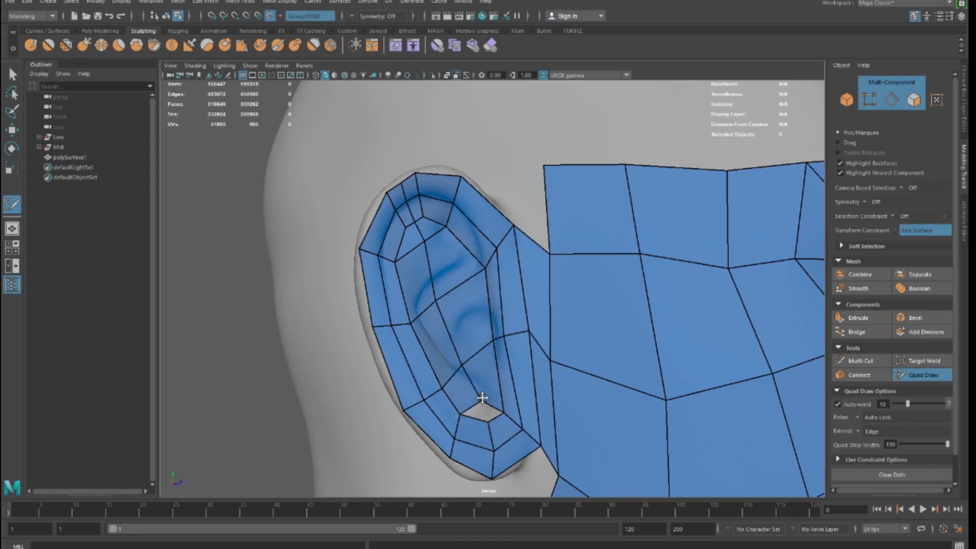
{"action": "left_click", "coordinate": [481, 408], "text": "shift"}
Step: Move the vertices along the ear's upper rim outward to follow the sculpted curve
{"action": "scroll", "coordinate": [473, 407], "scroll_direction": "down", "scroll_amount": 5}
{"action": "left_click_drag", "start_coordinate": [505, 407], "coordinate": [432, 401], "text": "alt"}
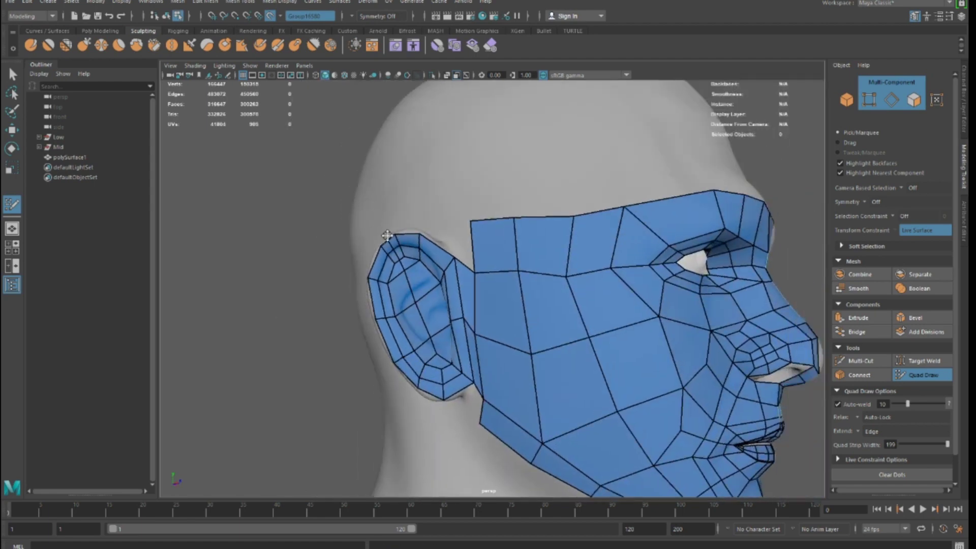
{"action": "scroll", "coordinate": [388, 238], "scroll_direction": "up", "scroll_amount": 9}
{"action": "middle_click_drag", "start_coordinate": [387, 237], "coordinate": [382, 258], "text": "alt"}
{"action": "scroll", "coordinate": [382, 257], "scroll_direction": "down", "scroll_amount": 5}
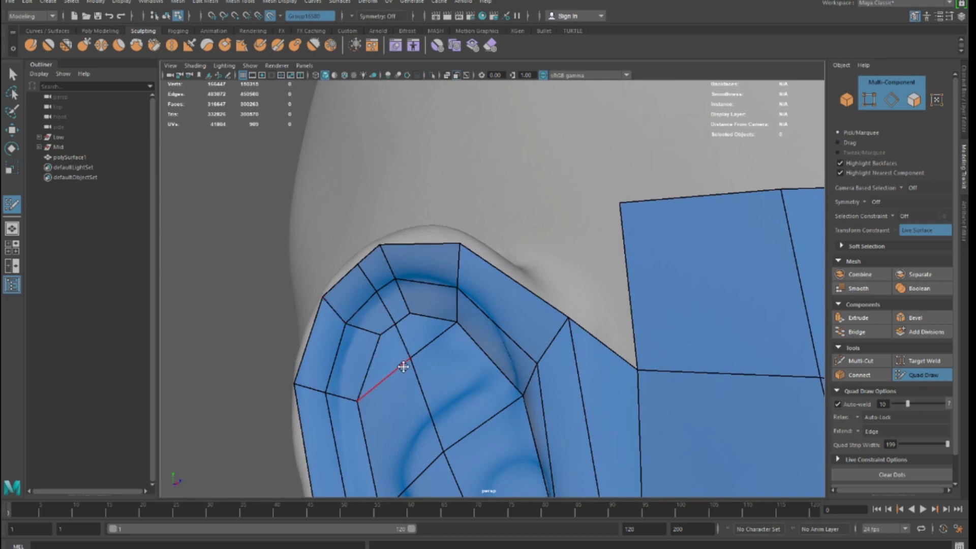
{"action": "middle_click_drag", "start_coordinate": [420, 337], "coordinate": [442, 296], "text": "alt"}
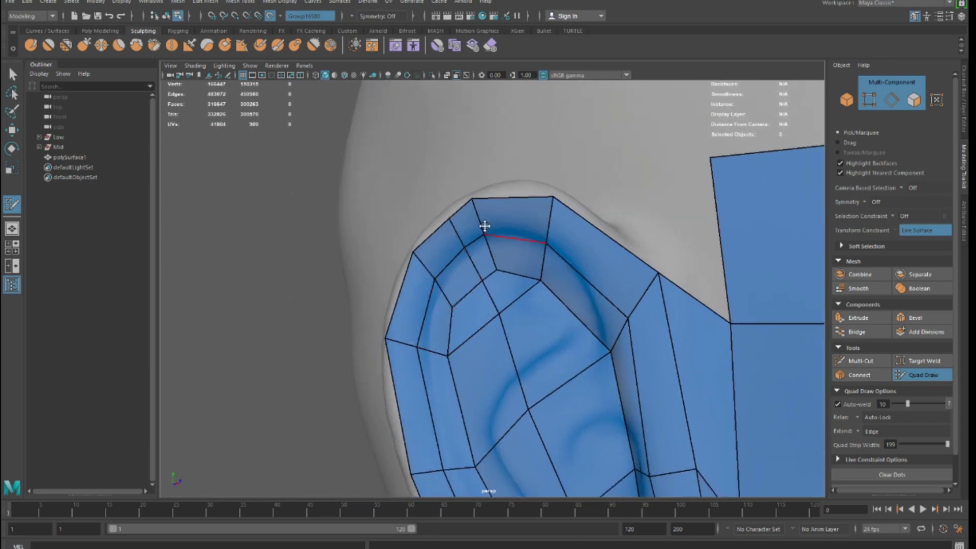
{"action": "left_click_drag", "start_coordinate": [481, 197], "coordinate": [487, 188]}
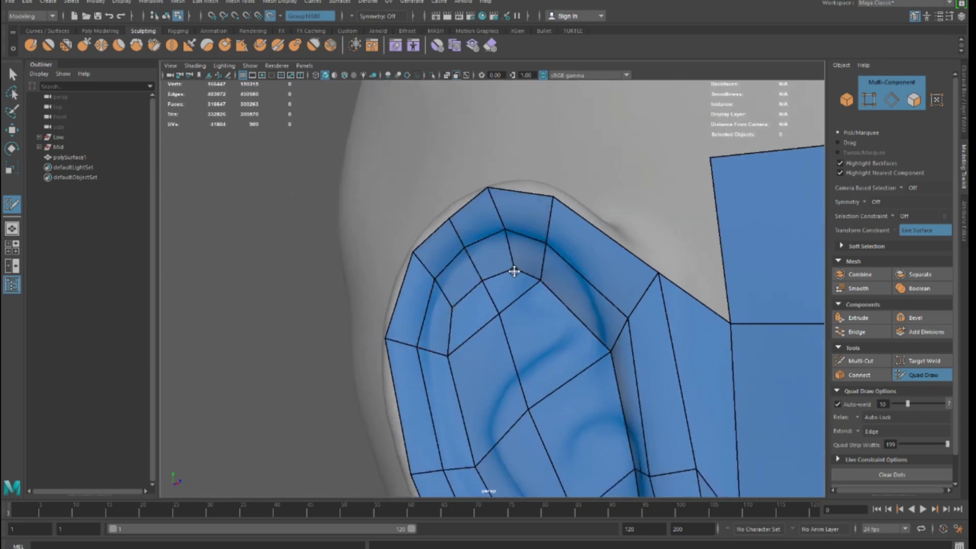
{"action": "scroll", "coordinate": [513, 271], "scroll_direction": "down", "scroll_amount": 4}
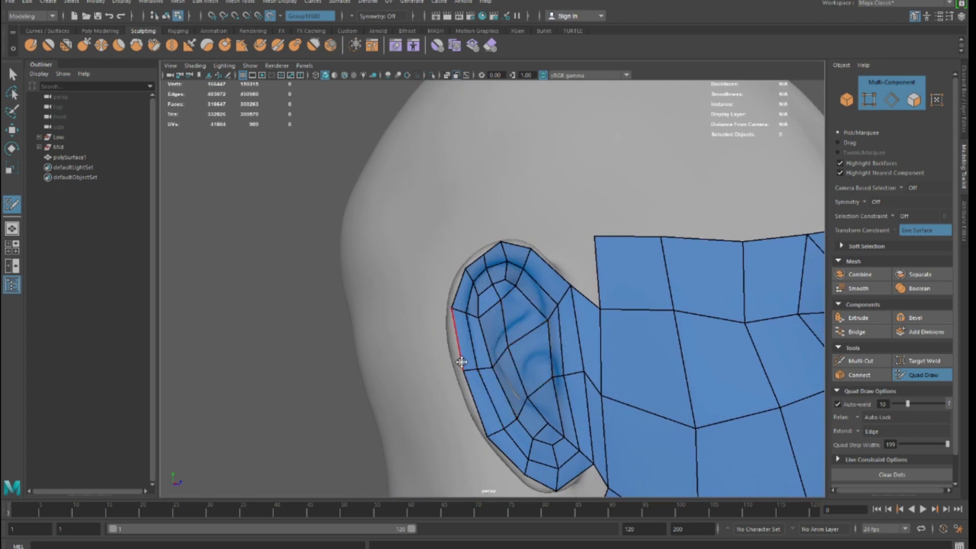
{"action": "scroll", "coordinate": [475, 279], "scroll_direction": "up", "scroll_amount": 3}
{"action": "left_click_drag", "start_coordinate": [463, 259], "coordinate": [456, 251]}
{"action": "scroll", "coordinate": [516, 305], "scroll_direction": "down", "scroll_amount": 5}
Step: Insert additional edge loops around the ear ring to tighten its rim topology
{"action": "mouse_move", "coordinate": [518, 340]}
{"action": "left_mouse_down", "text": "alt"}
{"action": "mouse_move", "coordinate": [494, 322]}
{"action": "mouse_move", "coordinate": [507, 358]}
{"action": "mouse_move", "coordinate": [533, 333]}
{"action": "mouse_move", "coordinate": [465, 330]}
{"action": "mouse_move", "coordinate": [456, 366]}
{"action": "mouse_move", "coordinate": [373, 371]}
{"action": "left_mouse_up", "text": "alt"}
{"action": "scroll", "coordinate": [461, 331], "scroll_direction": "up", "scroll_amount": 4}
{"action": "middle_click_drag", "start_coordinate": [374, 371], "coordinate": [364, 352], "text": "alt"}
{"action": "mouse_move", "coordinate": [365, 351]}
{"action": "left_mouse_down", "text": "alt"}
{"action": "mouse_move", "coordinate": [437, 352]}
{"action": "mouse_move", "coordinate": [495, 325]}
{"action": "mouse_move", "coordinate": [485, 310]}
{"action": "mouse_move", "coordinate": [409, 405]}
{"action": "mouse_move", "coordinate": [472, 326]}
{"action": "mouse_move", "coordinate": [522, 312]}
{"action": "mouse_move", "coordinate": [496, 378]}
{"action": "mouse_move", "coordinate": [481, 361]}
{"action": "left_mouse_up", "text": "alt"}
{"action": "left_click", "coordinate": [503, 315], "text": "ctrl"}
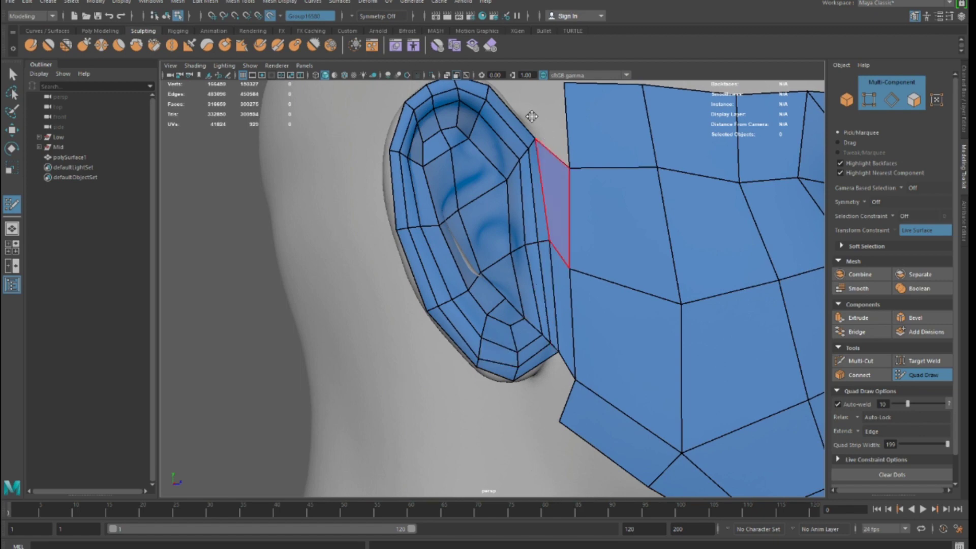
{"action": "left_click_drag", "start_coordinate": [224, 289], "coordinate": [485, 274], "text": "alt"}
{"action": "left_click", "coordinate": [436, 250], "text": "ctrl"}
Step: Extrude quads from the ear's outer rim onto the back of its upper edge
{"action": "left_click_drag", "start_coordinate": [392, 367], "coordinate": [487, 275], "text": "alt"}
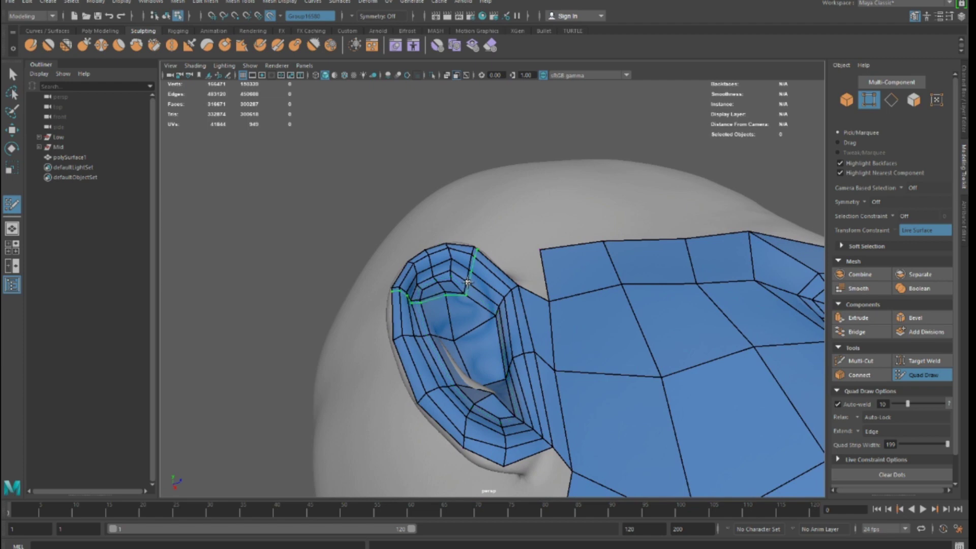
{"action": "scroll", "coordinate": [386, 279], "scroll_direction": "up", "scroll_amount": 3}
{"action": "left_click_drag", "start_coordinate": [392, 279], "coordinate": [395, 154], "text": "alt"}
{"action": "left_click_drag", "start_coordinate": [321, 348], "coordinate": [433, 426], "text": "alt"}
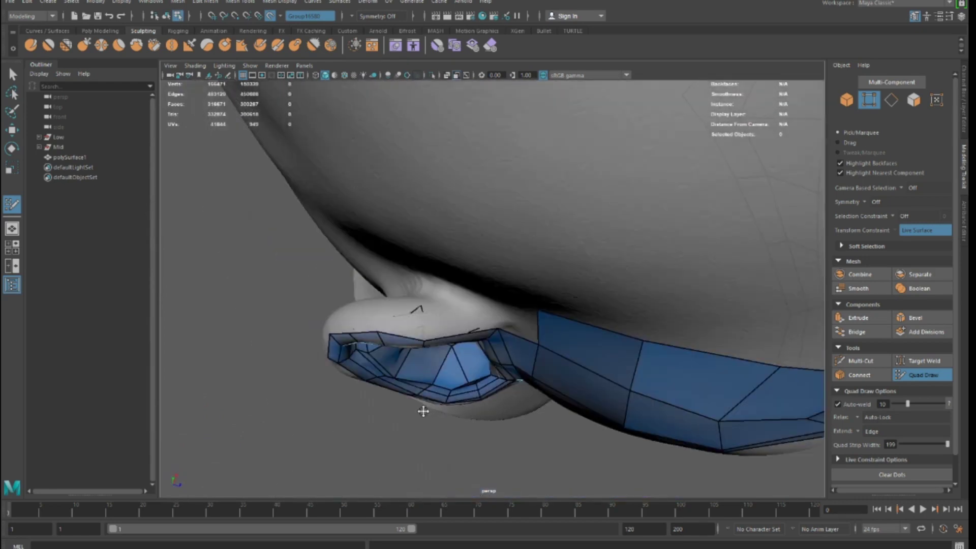
{"action": "mouse_move", "coordinate": [401, 339]}
{"action": "left_mouse_down"}
{"action": "mouse_move", "coordinate": [406, 321]}
{"action": "mouse_move", "coordinate": [379, 395]}
{"action": "mouse_move", "coordinate": [470, 379]}
{"action": "left_mouse_up"}
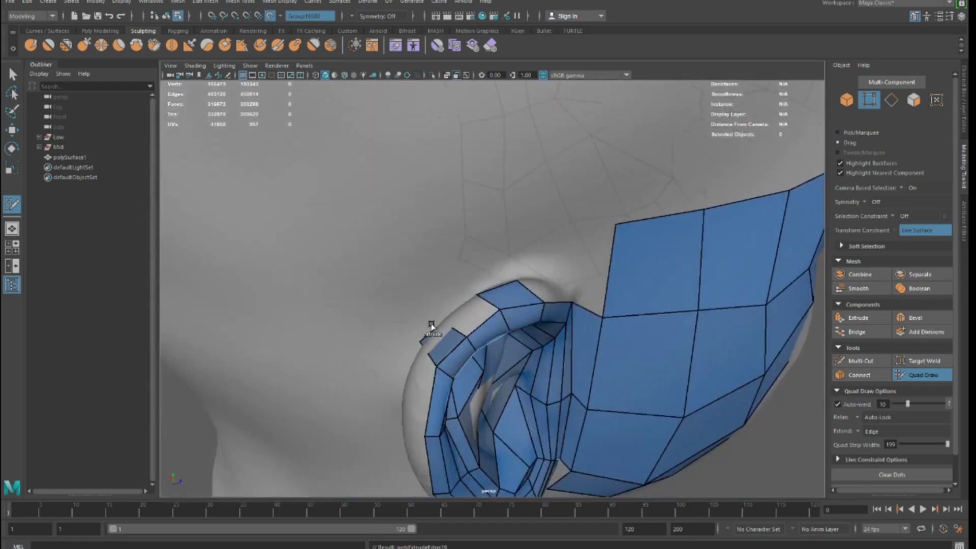
{"action": "mouse_move", "coordinate": [441, 354]}
{"action": "left_mouse_down", "text": "alt"}
{"action": "mouse_move", "coordinate": [496, 316]}
{"action": "mouse_move", "coordinate": [472, 316]}
{"action": "mouse_move", "coordinate": [501, 355]}
{"action": "mouse_move", "coordinate": [434, 383]}
{"action": "mouse_move", "coordinate": [376, 359]}
{"action": "mouse_move", "coordinate": [417, 324]}
{"action": "mouse_move", "coordinate": [399, 376]}
{"action": "mouse_move", "coordinate": [394, 319]}
{"action": "mouse_move", "coordinate": [389, 354]}
{"action": "mouse_move", "coordinate": [365, 360]}
{"action": "left_mouse_up", "text": "alt"}
{"action": "left_click_drag", "start_coordinate": [375, 407], "coordinate": [371, 332], "text": "alt"}
{"action": "left_click_drag", "start_coordinate": [390, 279], "coordinate": [361, 249]}
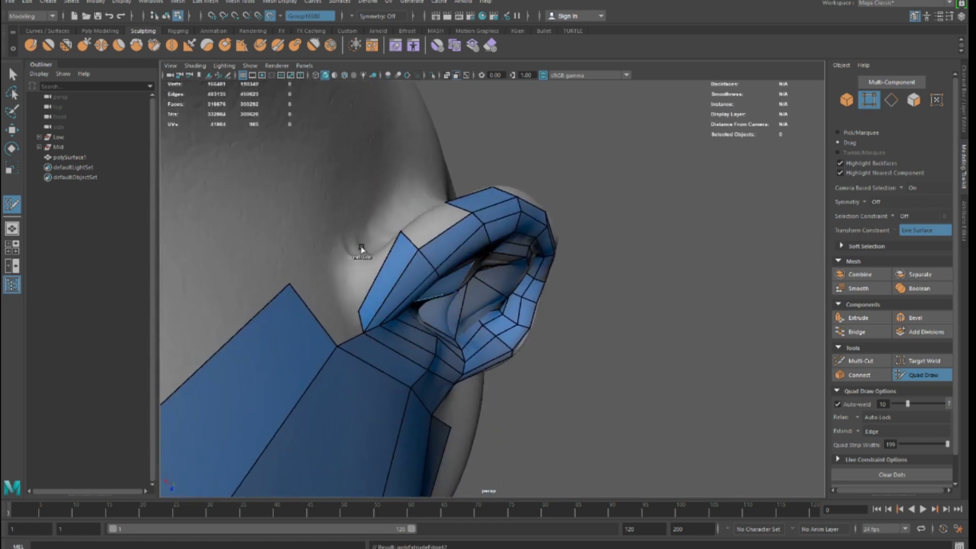
Step: Fill the gaps between the extruded quads along the back of the ear down to the lobe
{"action": "left_click_drag", "start_coordinate": [364, 312], "coordinate": [388, 321], "text": "alt"}
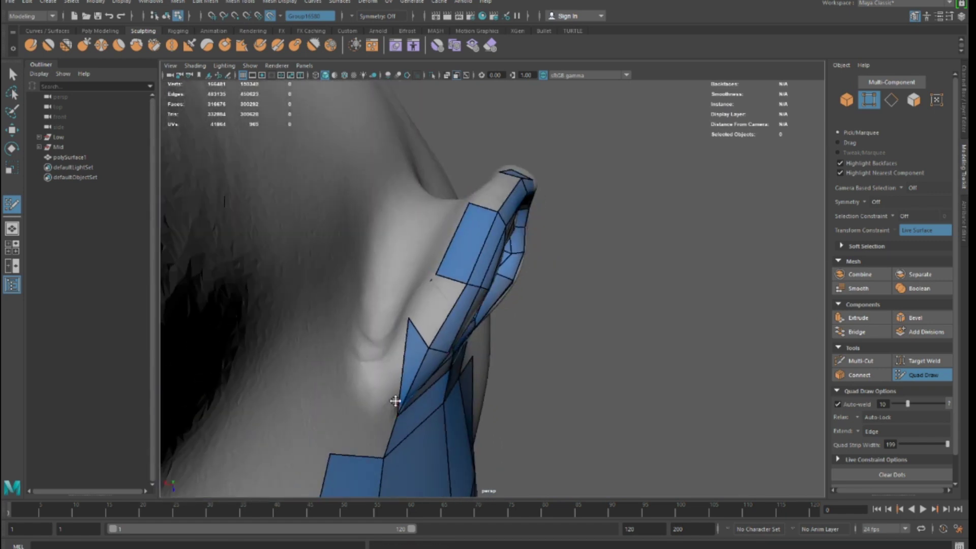
{"action": "left_click_drag", "start_coordinate": [370, 390], "coordinate": [437, 380], "text": "alt"}
{"action": "left_click", "coordinate": [446, 389], "text": "shift"}
{"action": "left_click_drag", "start_coordinate": [453, 325], "coordinate": [477, 309], "text": "alt"}
{"action": "left_click", "coordinate": [462, 303], "text": "shift"}
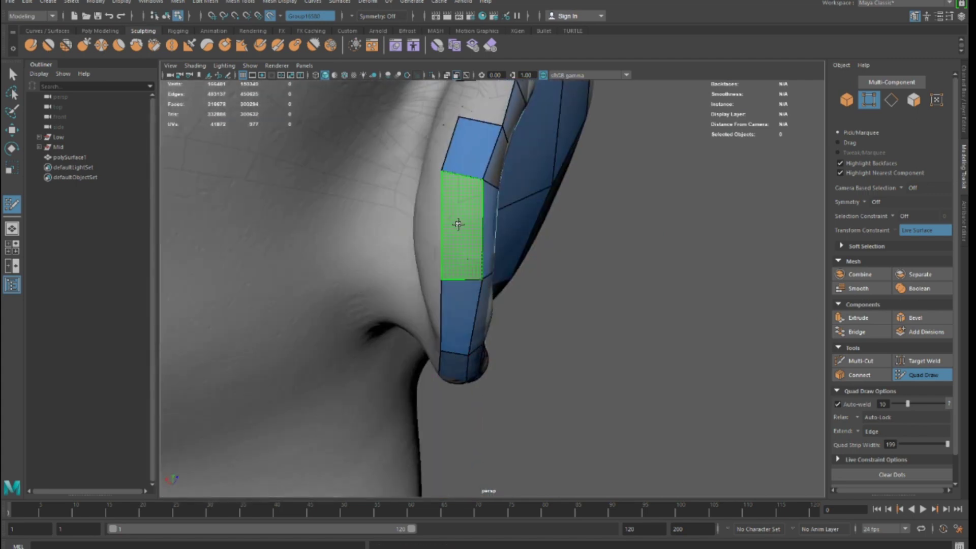
{"action": "left_click", "coordinate": [461, 222], "text": "shift"}
{"action": "left_click_drag", "start_coordinate": [462, 222], "coordinate": [444, 409], "text": "alt"}
{"action": "left_click", "coordinate": [435, 344], "text": "shift"}
{"action": "mouse_move", "coordinate": [435, 344]}
{"action": "left_mouse_down", "text": "alt"}
{"action": "mouse_move", "coordinate": [362, 374]}
{"action": "mouse_move", "coordinate": [401, 213]}
{"action": "mouse_move", "coordinate": [466, 282]}
{"action": "mouse_move", "coordinate": [468, 307]}
{"action": "left_mouse_up", "text": "alt"}
Step: Divide the strip behind the ear with an edge loop and fill the open wedge at its upper front end
{"action": "left_click_drag", "start_coordinate": [422, 263], "coordinate": [345, 340], "text": "alt"}
{"action": "left_click", "coordinate": [354, 336], "text": "ctrl"}
{"action": "left_click", "coordinate": [429, 289], "text": "shift"}
{"action": "mouse_move", "coordinate": [429, 290]}
{"action": "left_mouse_down", "text": "alt"}
{"action": "mouse_move", "coordinate": [387, 290]}
{"action": "mouse_move", "coordinate": [435, 349]}
{"action": "mouse_move", "coordinate": [410, 381]}
{"action": "mouse_move", "coordinate": [402, 325]}
{"action": "mouse_move", "coordinate": [410, 269]}
{"action": "mouse_move", "coordinate": [388, 283]}
{"action": "mouse_move", "coordinate": [421, 261]}
{"action": "left_mouse_up", "text": "alt"}
{"action": "scroll", "coordinate": [421, 261], "scroll_direction": "up", "scroll_amount": 5}
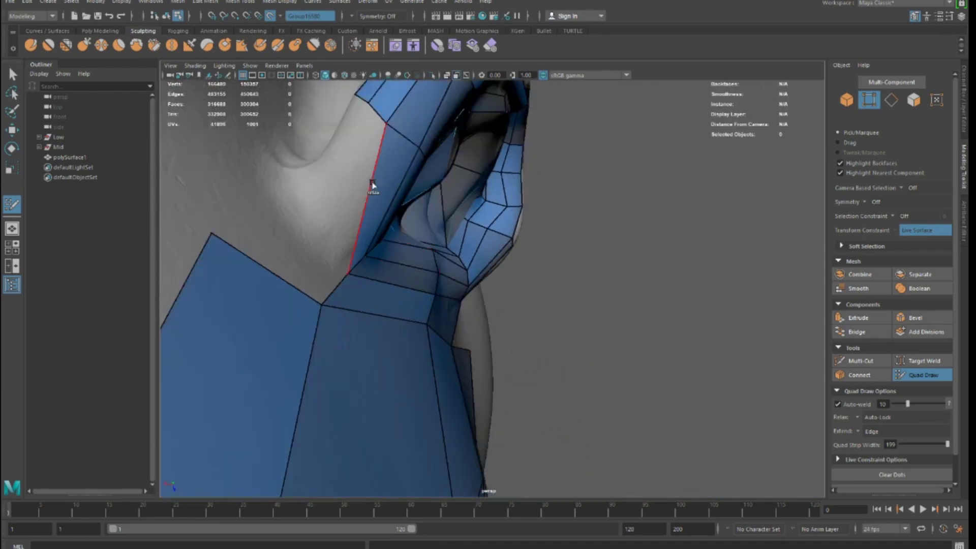
{"action": "key", "text": "ctrl+z"}
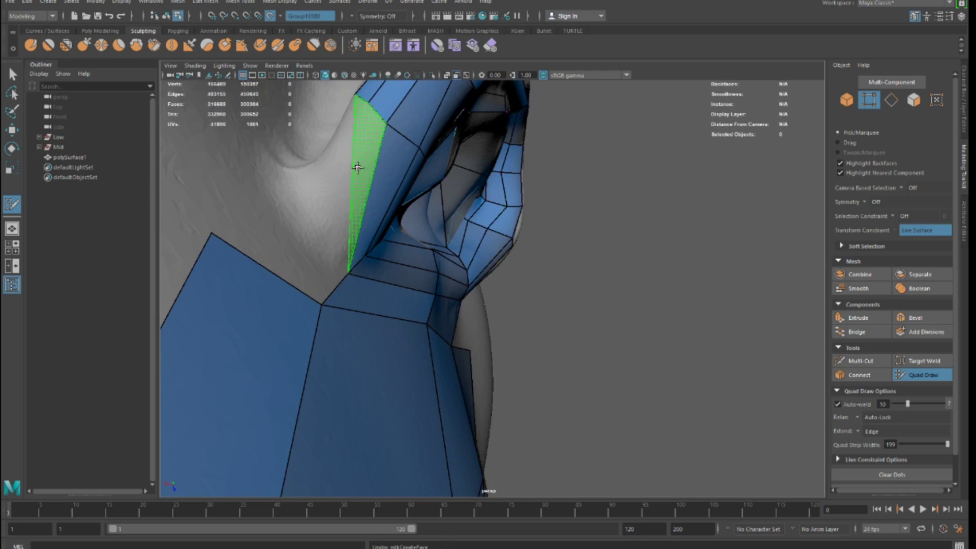
{"action": "left_click", "coordinate": [358, 167], "text": "shift"}
Step: Extrude a quad from the base of the lobe behind the ear and adjust the surrounding vertices
{"action": "scroll", "coordinate": [348, 192], "scroll_direction": "down", "scroll_amount": 3}
{"action": "mouse_move", "coordinate": [348, 194]}
{"action": "left_mouse_down", "text": "alt"}
{"action": "mouse_move", "coordinate": [367, 267]}
{"action": "mouse_move", "coordinate": [480, 283]}
{"action": "mouse_move", "coordinate": [441, 289]}
{"action": "left_mouse_up", "text": "alt"}
{"action": "left_click_drag", "start_coordinate": [525, 277], "coordinate": [530, 266]}
{"action": "left_click_drag", "start_coordinate": [523, 329], "coordinate": [472, 310], "text": "alt"}
{"action": "right_click_drag", "start_coordinate": [472, 310], "coordinate": [396, 327], "text": "alt"}
{"action": "left_click_drag", "start_coordinate": [396, 326], "coordinate": [542, 294], "text": "alt"}
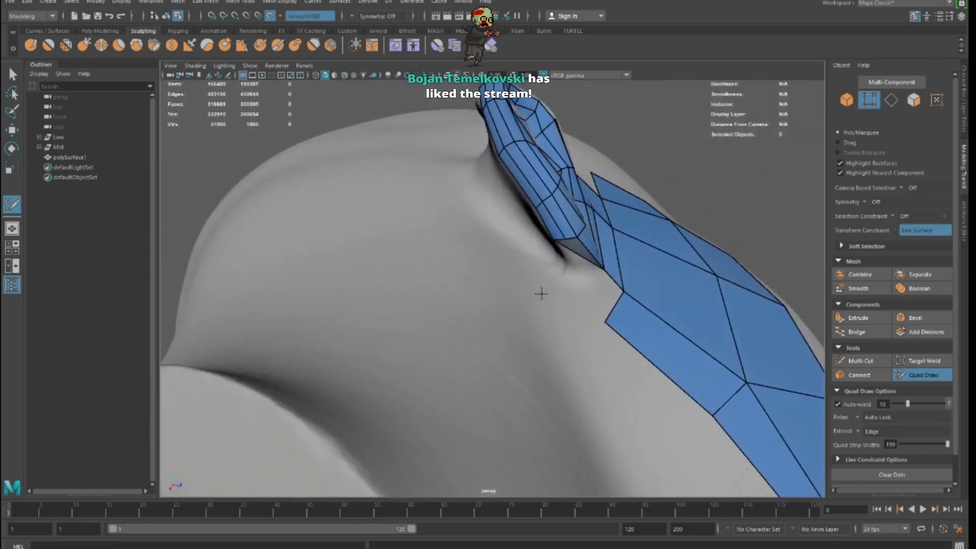
{"action": "left_click_drag", "start_coordinate": [576, 261], "coordinate": [556, 298]}
{"action": "mouse_move", "coordinate": [554, 240]}
{"action": "left_mouse_down"}
{"action": "mouse_move", "coordinate": [562, 305]}
{"action": "mouse_move", "coordinate": [553, 296]}
{"action": "mouse_move", "coordinate": [569, 285]}
{"action": "left_mouse_up"}
{"action": "key", "text": "ctrl+z"}
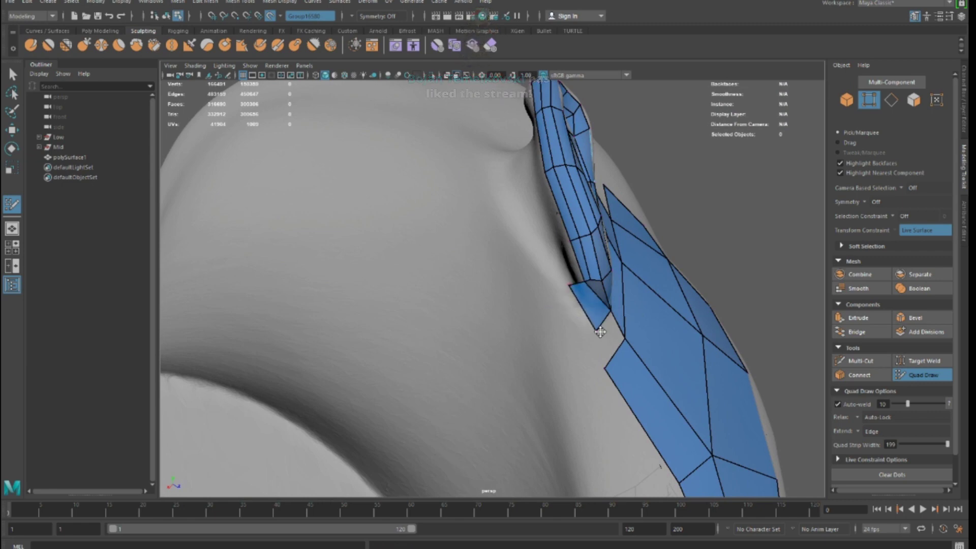
{"action": "left_click_drag", "start_coordinate": [579, 328], "coordinate": [577, 366], "text": "alt"}
{"action": "key", "text": "ctrl+z"}
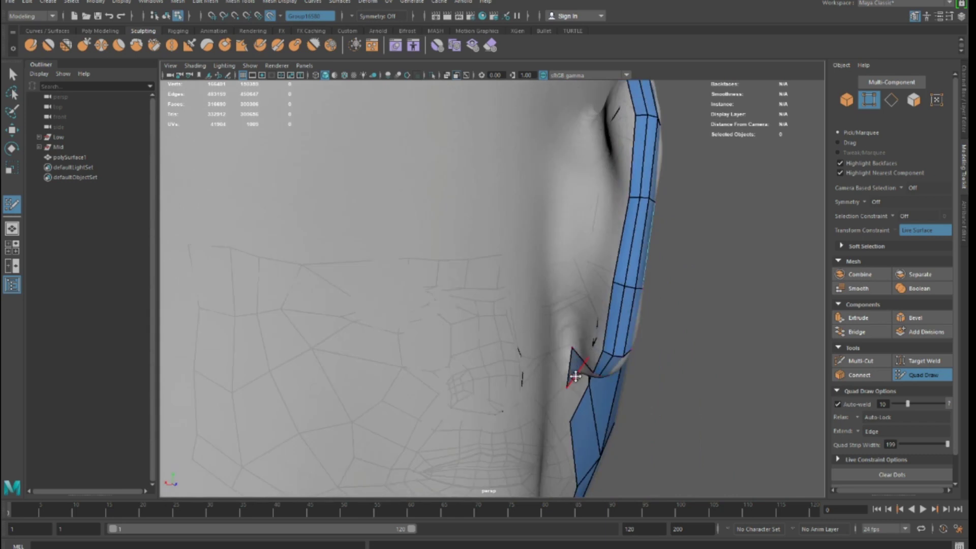
Step: Place points up the crease behind the ear and fill quads between them and the ear's back strip
{"action": "mouse_move", "coordinate": [562, 331]}
{"action": "left_mouse_down", "text": "alt"}
{"action": "mouse_move", "coordinate": [587, 330]}
{"action": "mouse_move", "coordinate": [603, 272]}
{"action": "left_mouse_up", "text": "alt"}
{"action": "left_click", "coordinate": [592, 332], "text": "shift"}
{"action": "left_click_drag", "start_coordinate": [583, 319], "coordinate": [622, 264], "text": "alt"}
{"action": "left_click", "coordinate": [633, 226]}
{"action": "left_click", "coordinate": [631, 243], "text": "shift"}
{"action": "left_click", "coordinate": [645, 204]}
{"action": "left_click", "coordinate": [656, 216], "text": "shift"}
{"action": "left_click", "coordinate": [634, 290]}
{"action": "left_click", "coordinate": [635, 321], "text": "shift"}
{"action": "left_click_drag", "start_coordinate": [636, 320], "coordinate": [392, 293], "text": "alt"}
{"action": "left_click", "coordinate": [615, 290], "text": "shift"}
{"action": "left_click", "coordinate": [450, 352], "text": "shift"}
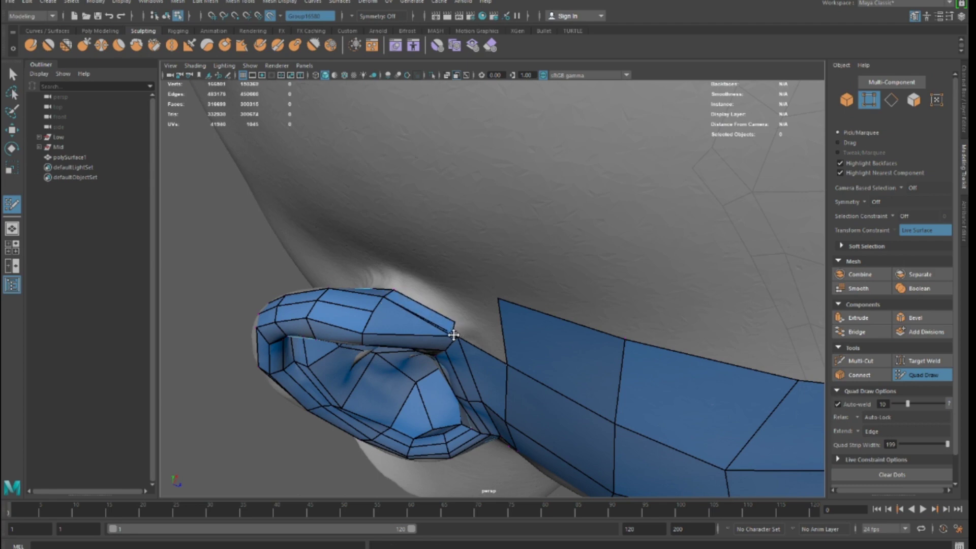
Step: Bridge the gap between the top of the ear and the temple with quads and align the temple's upper corner vertex
{"action": "scroll", "coordinate": [462, 327], "scroll_direction": "up", "scroll_amount": 5}
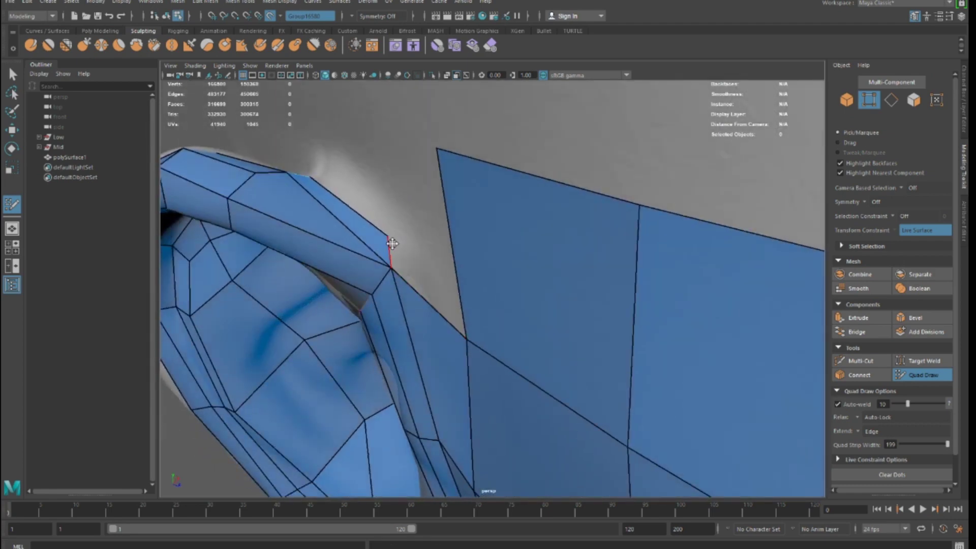
{"action": "left_click_drag", "start_coordinate": [390, 229], "coordinate": [395, 151]}
{"action": "left_click", "coordinate": [418, 200], "text": "shift"}
{"action": "left_click_drag", "start_coordinate": [418, 200], "coordinate": [442, 269], "text": "alt"}
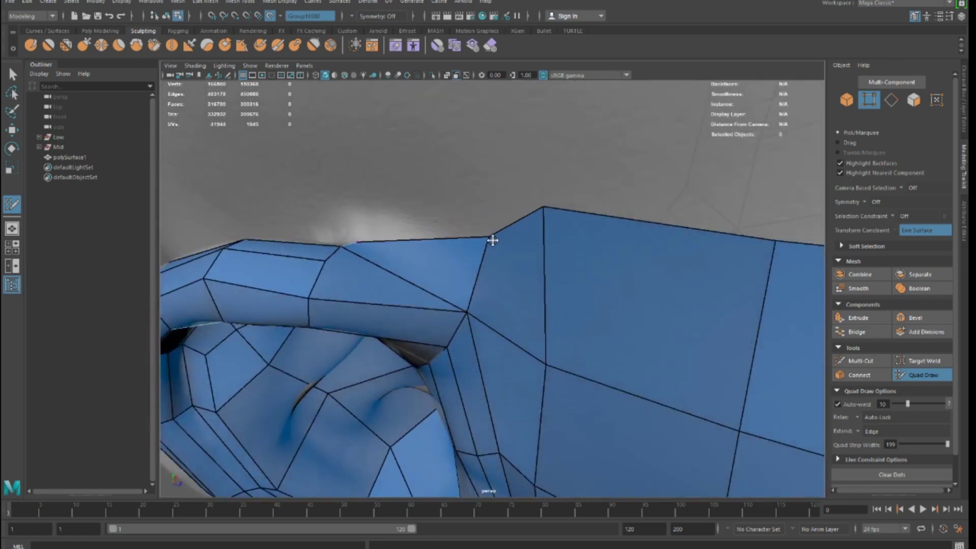
{"action": "left_click_drag", "start_coordinate": [547, 210], "coordinate": [553, 235]}
{"action": "scroll", "coordinate": [528, 309], "scroll_direction": "down", "scroll_amount": 9}
{"action": "left_click_drag", "start_coordinate": [528, 341], "coordinate": [459, 398], "text": "alt"}
{"action": "scroll", "coordinate": [533, 308], "scroll_direction": "up", "scroll_amount": 4}
{"action": "left_click", "coordinate": [516, 349], "text": "shift"}
Step: Try to extrude a narrow quad strip from above the ear up the side of the head
{"action": "scroll", "coordinate": [529, 403], "scroll_direction": "down", "scroll_amount": 4}
{"action": "scroll", "coordinate": [528, 403], "scroll_direction": "up", "scroll_amount": 4}
{"action": "left_click_drag", "start_coordinate": [529, 402], "coordinate": [495, 342], "text": "alt"}
{"action": "scroll", "coordinate": [533, 235], "scroll_direction": "down", "scroll_amount": 5}
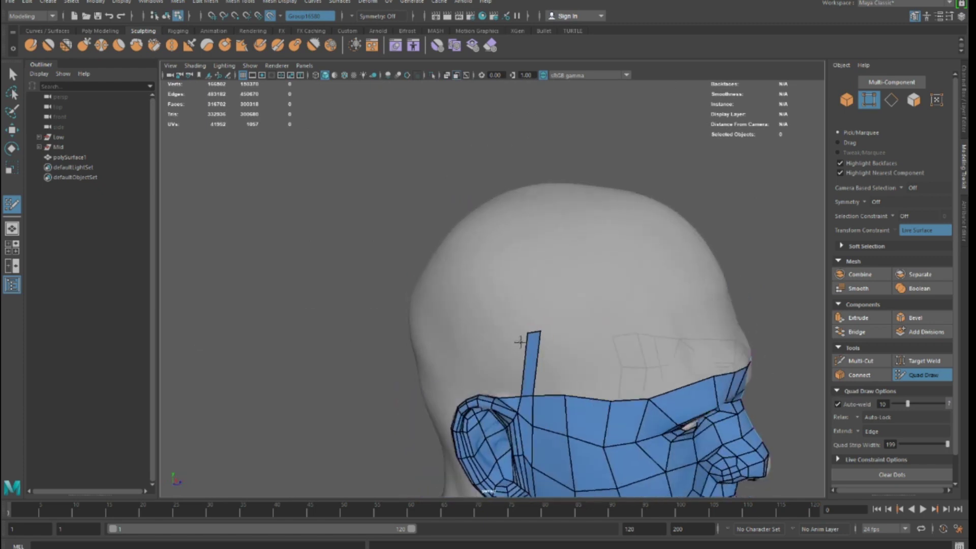
{"action": "left_click_drag", "start_coordinate": [525, 235], "coordinate": [474, 269], "text": "alt"}
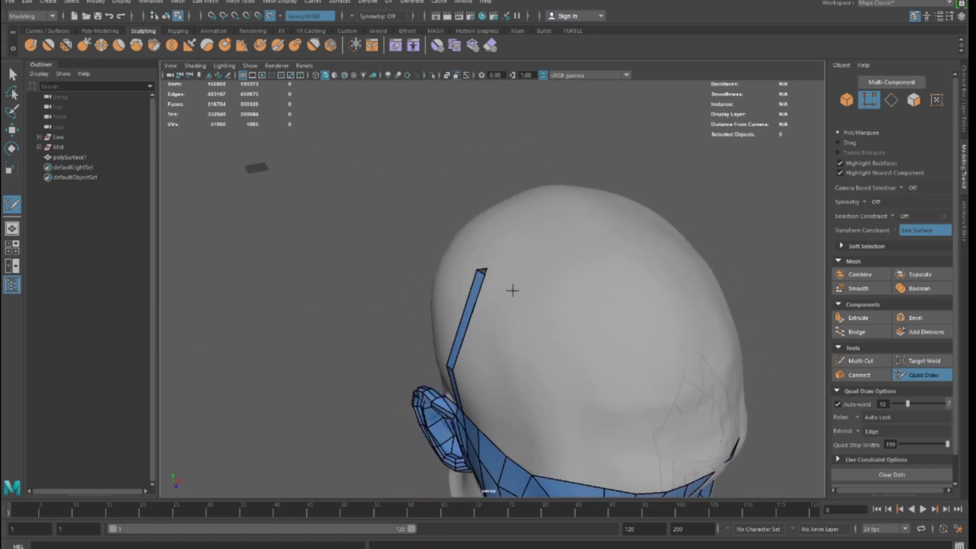
{"action": "left_click_drag", "start_coordinate": [536, 355], "coordinate": [583, 301], "text": "alt"}
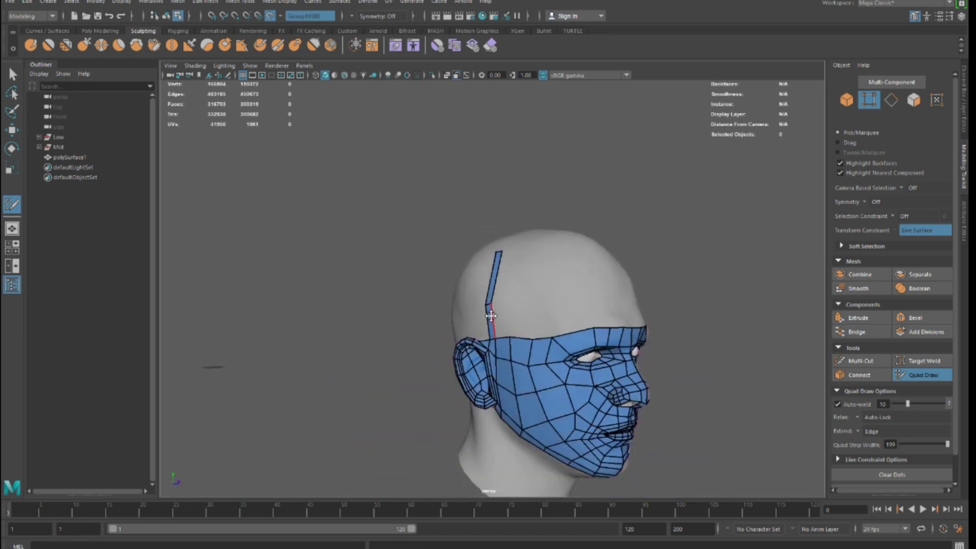
Step: Extrude a wider quad strip from the temple's upper edge over the crown to the opposite side of the head
{"action": "left_click_drag", "start_coordinate": [493, 321], "coordinate": [515, 336], "text": "alt"}
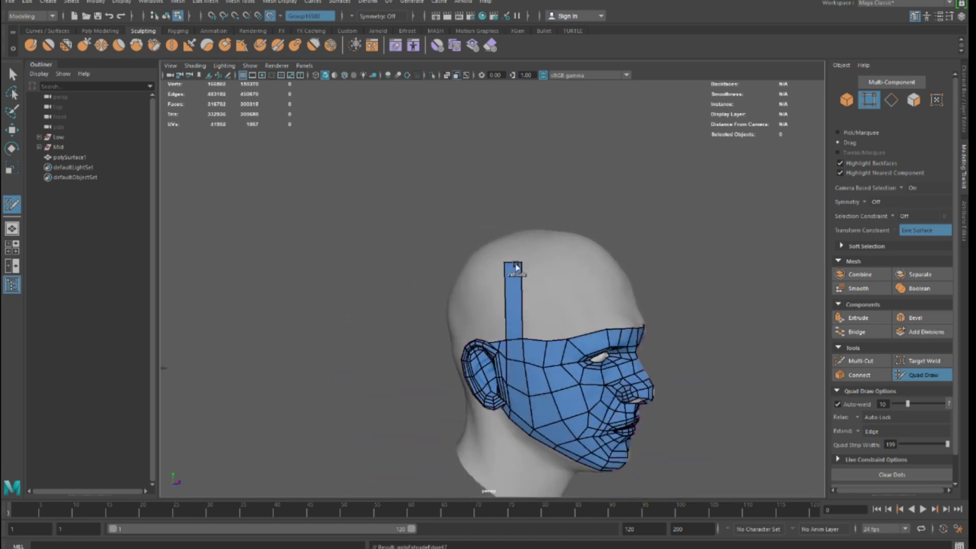
{"action": "left_click_drag", "start_coordinate": [517, 268], "coordinate": [480, 306], "text": "alt"}
{"action": "left_click_drag", "start_coordinate": [358, 166], "coordinate": [600, 226], "text": "alt"}
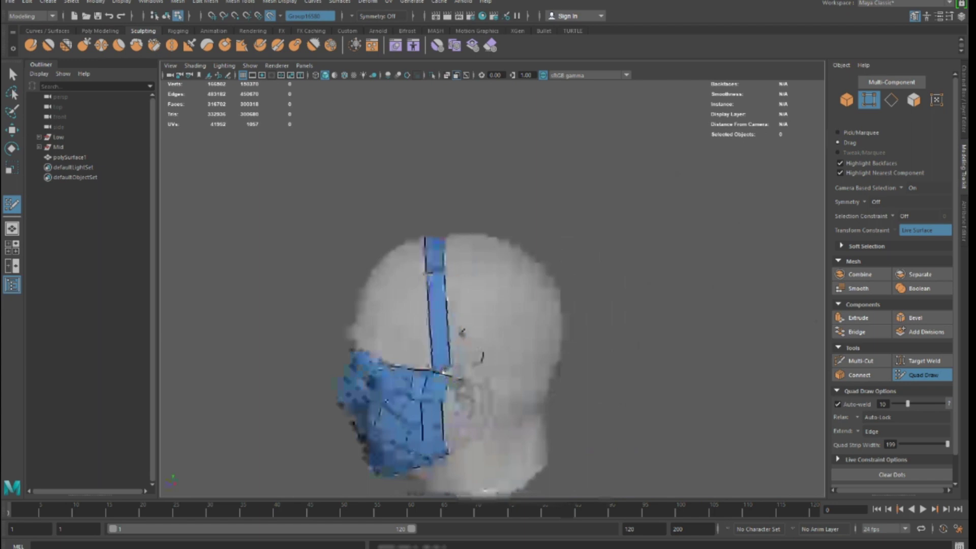
{"action": "left_click_drag", "start_coordinate": [599, 226], "coordinate": [721, 234], "text": "alt"}
{"action": "left_click_drag", "start_coordinate": [542, 337], "coordinate": [473, 309], "text": "alt"}
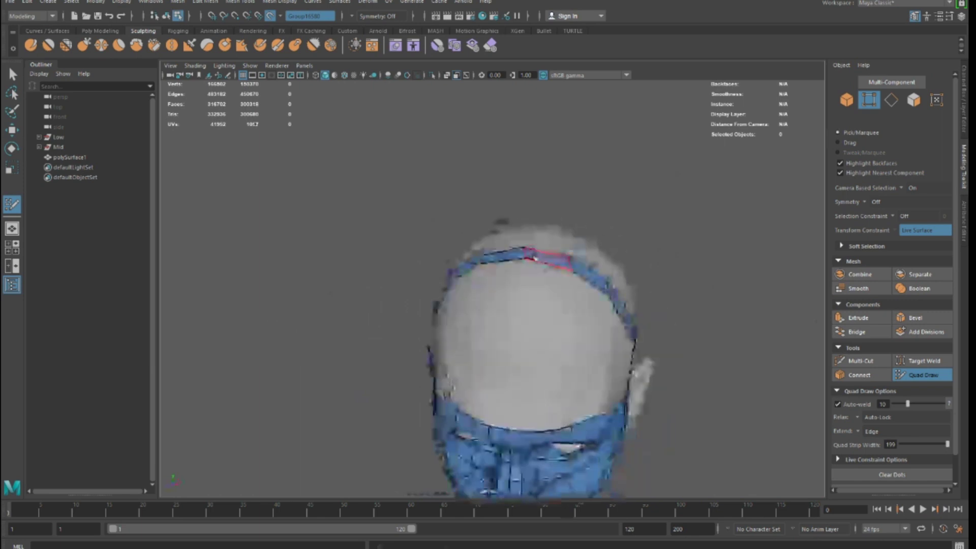
Step: Extrude a strip two quads wide from the middle of the brow up the forehead toward the crown band
{"action": "left_click_drag", "start_coordinate": [532, 260], "coordinate": [584, 231], "text": "alt"}
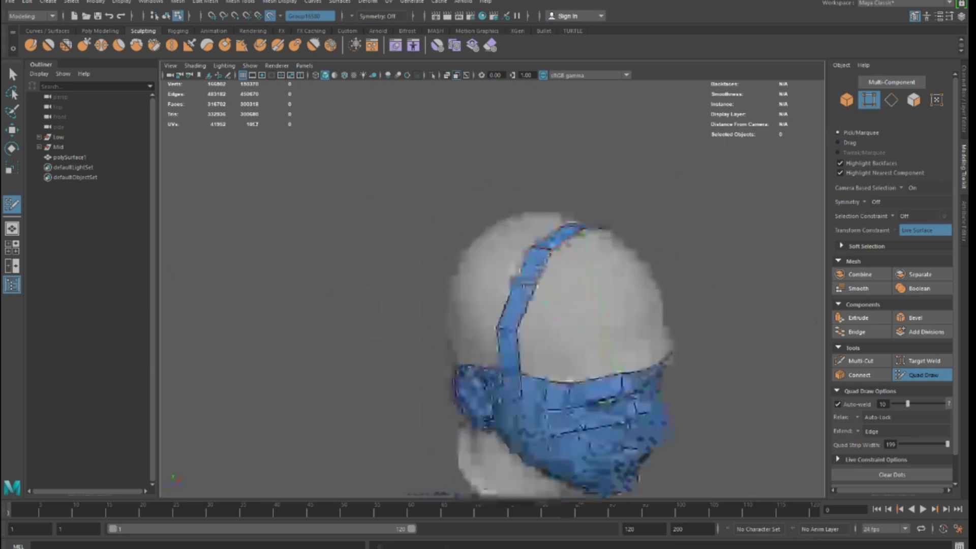
{"action": "left_click_drag", "start_coordinate": [514, 328], "coordinate": [469, 224], "text": "alt"}
{"action": "left_click_drag", "start_coordinate": [447, 350], "coordinate": [426, 305], "text": "alt"}
{"action": "left_click_drag", "start_coordinate": [478, 250], "coordinate": [481, 249]}
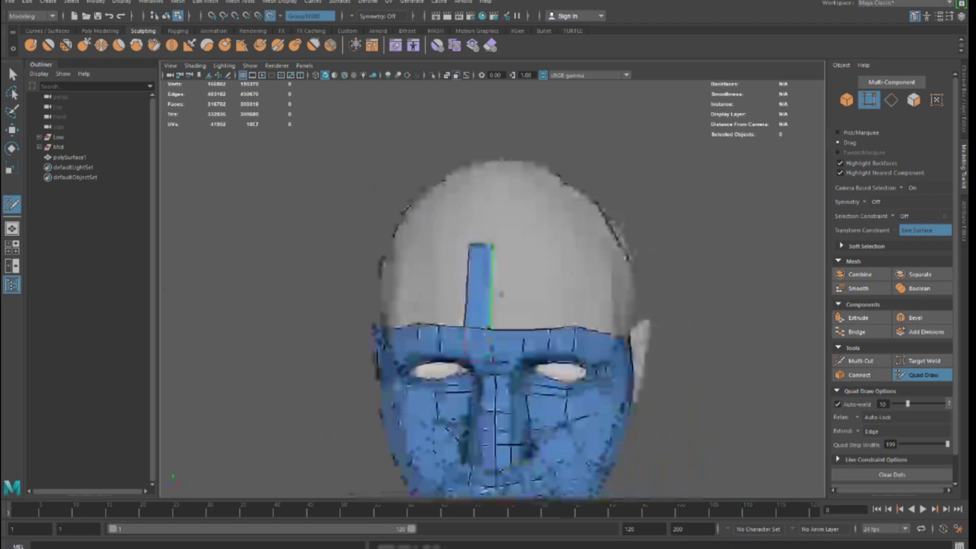
{"action": "mouse_move", "coordinate": [504, 330]}
{"action": "left_mouse_down"}
{"action": "mouse_move", "coordinate": [505, 249]}
{"action": "mouse_move", "coordinate": [404, 349]}
{"action": "mouse_move", "coordinate": [475, 361]}
{"action": "mouse_move", "coordinate": [458, 280]}
{"action": "mouse_move", "coordinate": [494, 283]}
{"action": "left_mouse_up"}
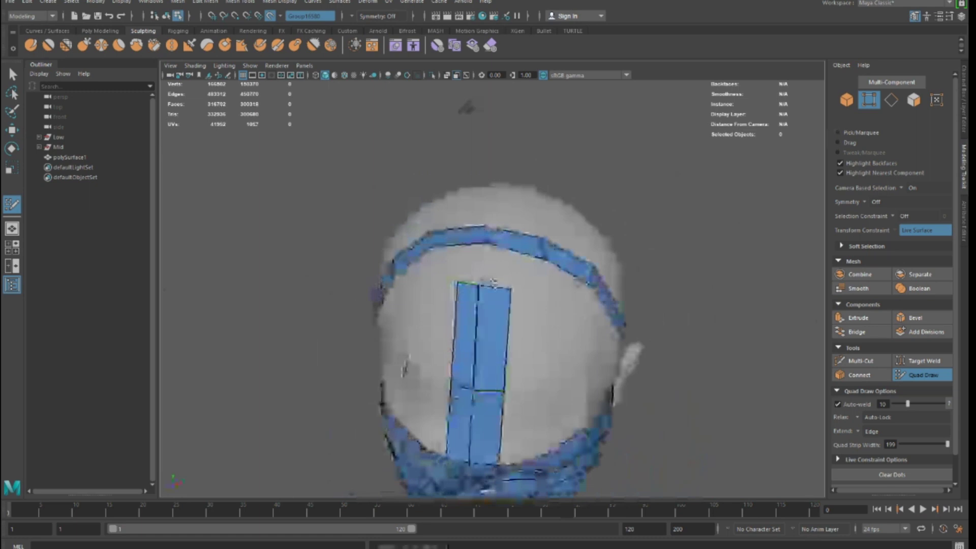
Step: Fill the gap between the forehead strip and the crown band with quads and align the band's corner vertices with the strip
{"action": "left_click", "coordinate": [483, 263], "text": "shift"}
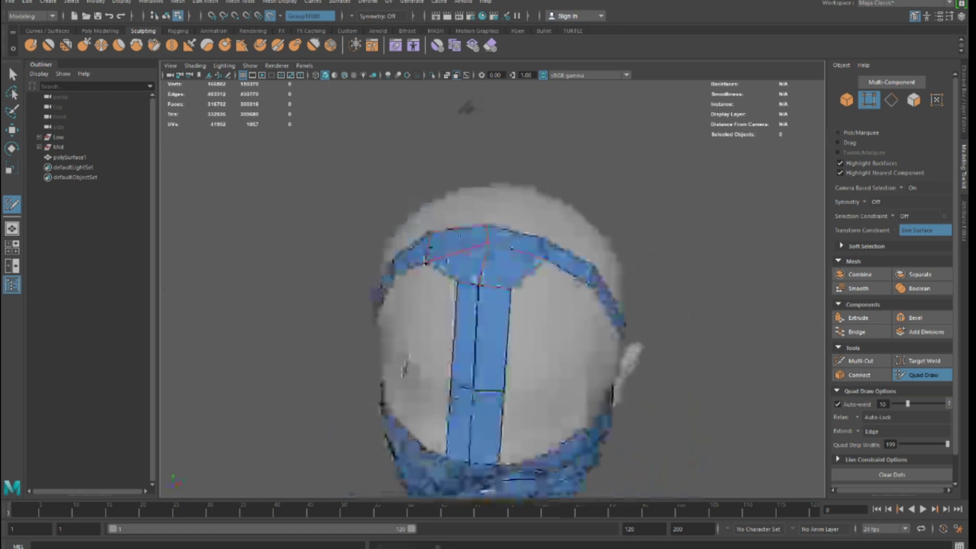
{"action": "left_click_drag", "start_coordinate": [433, 234], "coordinate": [451, 234]}
{"action": "left_click_drag", "start_coordinate": [542, 247], "coordinate": [523, 241]}
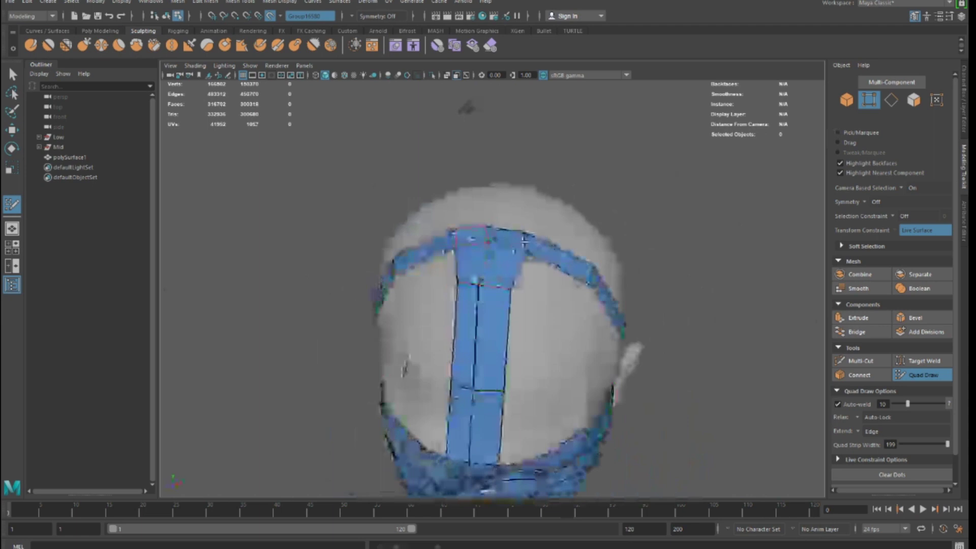
{"action": "scroll", "coordinate": [503, 284], "scroll_direction": "down", "scroll_amount": 4}
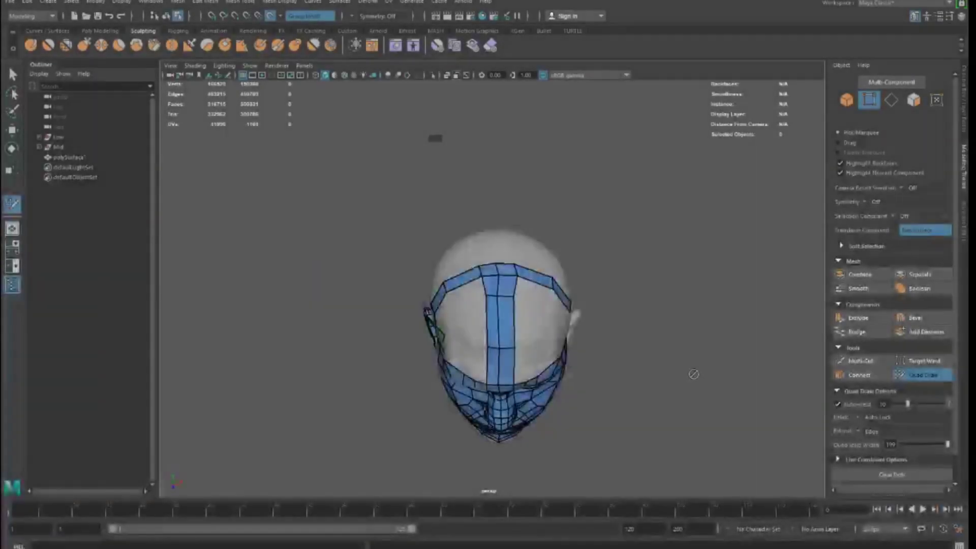
Step: Try to bridge the side strip and the central forehead strip with a row of quads midway up the forehead
{"action": "left_click_drag", "start_coordinate": [691, 374], "coordinate": [557, 283], "text": "alt"}
{"action": "left_click", "coordinate": [546, 241], "text": "ctrl"}
{"action": "mouse_move", "coordinate": [546, 243]}
{"action": "left_mouse_down", "text": "alt"}
{"action": "mouse_move", "coordinate": [184, 338]}
{"action": "mouse_move", "coordinate": [46, 325]}
{"action": "mouse_move", "coordinate": [228, 298]}
{"action": "mouse_move", "coordinate": [439, 247]}
{"action": "mouse_move", "coordinate": [425, 267]}
{"action": "mouse_move", "coordinate": [457, 256]}
{"action": "left_mouse_up", "text": "alt"}
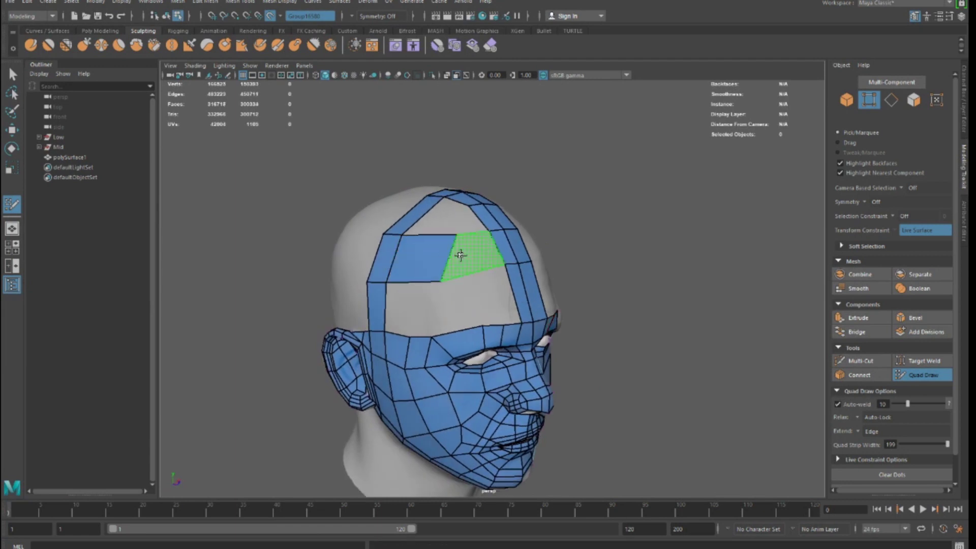
{"action": "left_click", "coordinate": [460, 255], "text": "shift"}
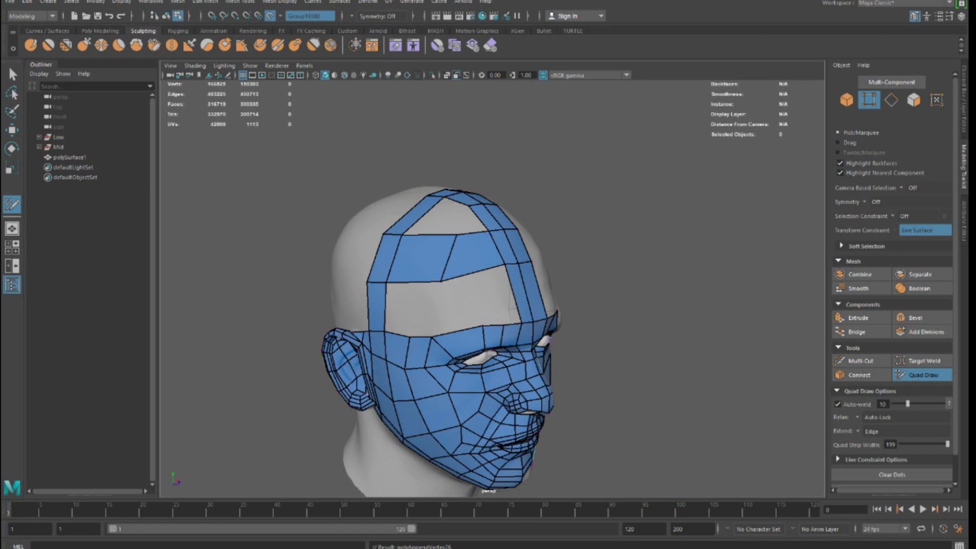
{"action": "left_click_drag", "start_coordinate": [542, 244], "coordinate": [542, 276], "text": "alt"}
{"action": "left_click", "coordinate": [542, 276], "text": "ctrl+shift"}
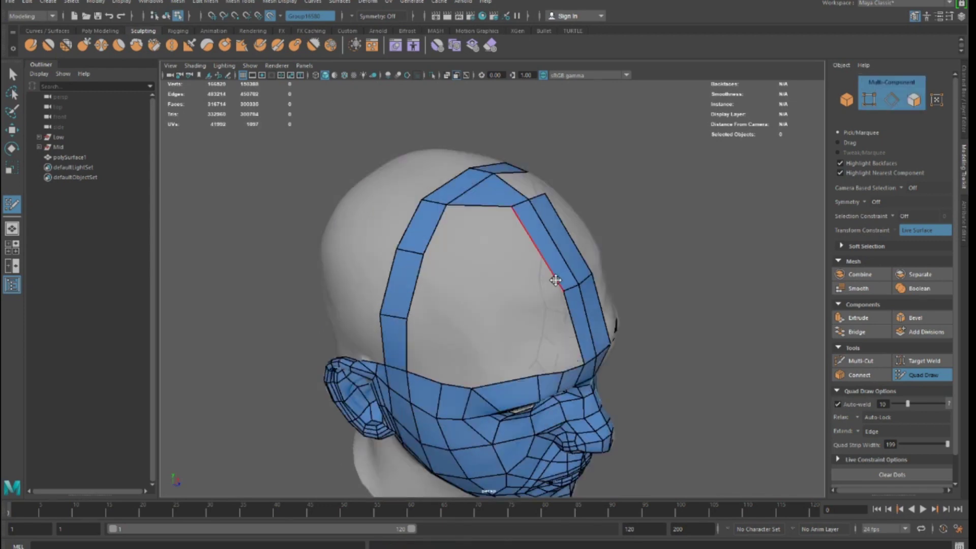
Step: Extrude the brow edges upward into a quad row across the forehead and fill it back to the side strip above the temple
{"action": "left_click_drag", "start_coordinate": [666, 261], "coordinate": [466, 278], "text": "alt"}
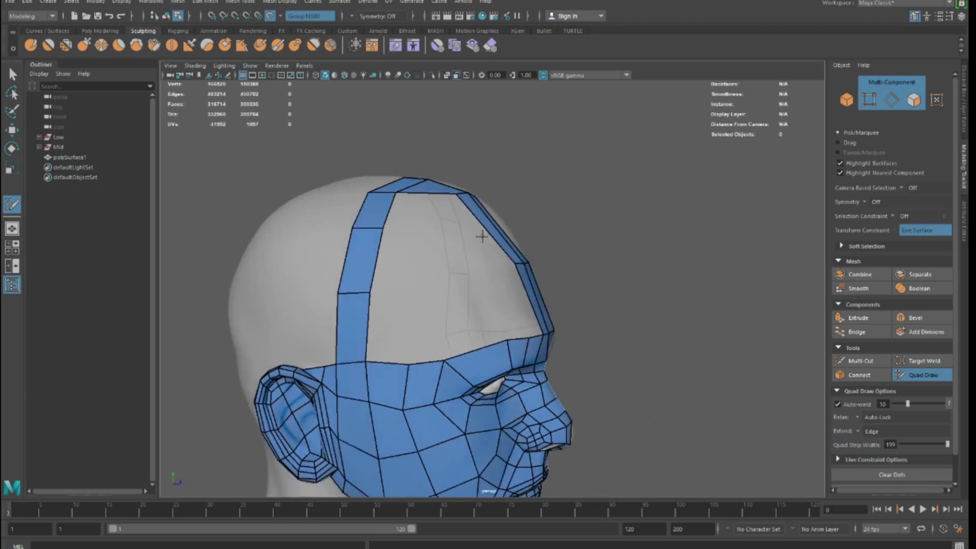
{"action": "mouse_move", "coordinate": [487, 228]}
{"action": "left_mouse_down", "text": "alt"}
{"action": "mouse_move", "coordinate": [533, 327]}
{"action": "mouse_move", "coordinate": [415, 346]}
{"action": "mouse_move", "coordinate": [426, 318]}
{"action": "left_mouse_up", "text": "alt"}
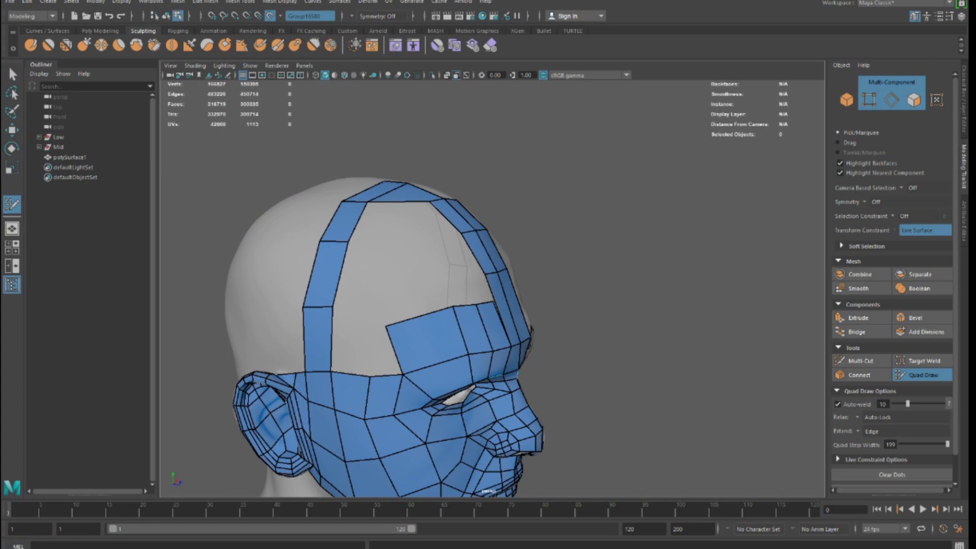
{"action": "left_click_drag", "start_coordinate": [601, 350], "coordinate": [543, 360], "text": "alt"}
{"action": "left_click_drag", "start_coordinate": [397, 316], "coordinate": [397, 272]}
{"action": "mouse_move", "coordinate": [305, 311]}
{"action": "left_mouse_down"}
{"action": "mouse_move", "coordinate": [315, 265]}
{"action": "mouse_move", "coordinate": [283, 381]}
{"action": "mouse_move", "coordinate": [349, 353]}
{"action": "mouse_move", "coordinate": [362, 245]}
{"action": "mouse_move", "coordinate": [388, 228]}
{"action": "left_mouse_up"}
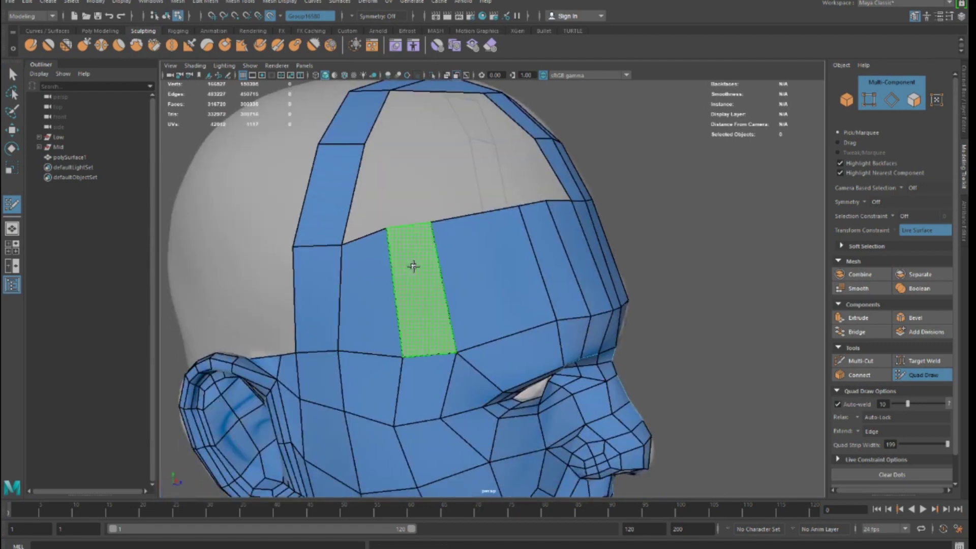
{"action": "left_click", "coordinate": [413, 266], "text": "shift"}
Step: Even out the upper vertices of the new quad row above the temple
{"action": "left_click_drag", "start_coordinate": [360, 288], "coordinate": [367, 293], "text": "alt"}
{"action": "left_click_drag", "start_coordinate": [394, 234], "coordinate": [400, 248]}
{"action": "left_click_drag", "start_coordinate": [323, 250], "coordinate": [326, 240]}
{"action": "left_click_drag", "start_coordinate": [400, 248], "coordinate": [400, 240]}
{"action": "scroll", "coordinate": [629, 290], "scroll_direction": "down", "scroll_amount": 5}
{"action": "scroll", "coordinate": [468, 306], "scroll_direction": "up", "scroll_amount": 4}
{"action": "mouse_move", "coordinate": [630, 289]}
{"action": "left_mouse_down", "text": "alt"}
{"action": "mouse_move", "coordinate": [490, 307]}
{"action": "mouse_move", "coordinate": [500, 305]}
{"action": "left_mouse_up", "text": "alt"}
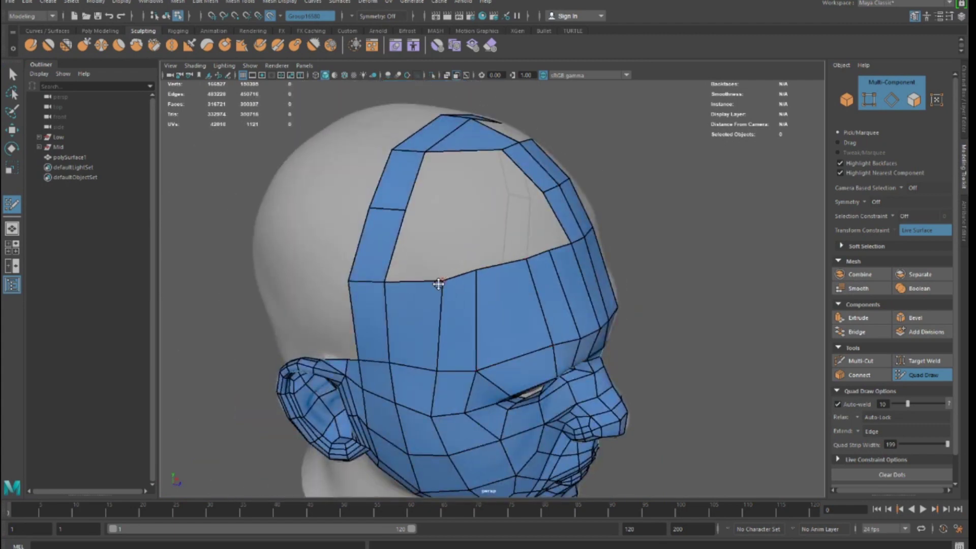
Step: Fill the remaining opening between the forehead row, the central strip and the crown band with quads
{"action": "mouse_move", "coordinate": [501, 268]}
{"action": "left_mouse_down"}
{"action": "mouse_move", "coordinate": [490, 218]}
{"action": "mouse_move", "coordinate": [440, 208]}
{"action": "mouse_move", "coordinate": [452, 211]}
{"action": "mouse_move", "coordinate": [437, 223]}
{"action": "left_mouse_up"}
{"action": "mouse_move", "coordinate": [545, 202]}
{"action": "left_mouse_down"}
{"action": "mouse_move", "coordinate": [519, 192]}
{"action": "mouse_move", "coordinate": [533, 198]}
{"action": "mouse_move", "coordinate": [453, 215]}
{"action": "left_mouse_up"}
{"action": "mouse_move", "coordinate": [516, 218]}
{"action": "left_mouse_down", "text": "alt"}
{"action": "mouse_move", "coordinate": [447, 239]}
{"action": "mouse_move", "coordinate": [452, 266]}
{"action": "mouse_move", "coordinate": [355, 281]}
{"action": "mouse_move", "coordinate": [375, 345]}
{"action": "mouse_move", "coordinate": [475, 376]}
{"action": "mouse_move", "coordinate": [439, 241]}
{"action": "mouse_move", "coordinate": [485, 246]}
{"action": "left_mouse_up", "text": "alt"}
{"action": "left_click", "coordinate": [352, 296], "text": "shift"}
{"action": "left_click", "coordinate": [402, 309], "text": "shift"}
{"action": "left_click", "coordinate": [313, 311], "text": "shift"}
Step: Extrude a large quad from the opposite brow up the forehead and fill quads from it back to that side's strip
{"action": "left_click_drag", "start_coordinate": [489, 331], "coordinate": [500, 284], "text": "alt"}
{"action": "left_click_drag", "start_coordinate": [395, 288], "coordinate": [536, 324]}
{"action": "middle_click_drag", "start_coordinate": [535, 324], "coordinate": [489, 319], "text": "alt"}
{"action": "scroll", "coordinate": [491, 321], "scroll_direction": "up", "scroll_amount": 3}
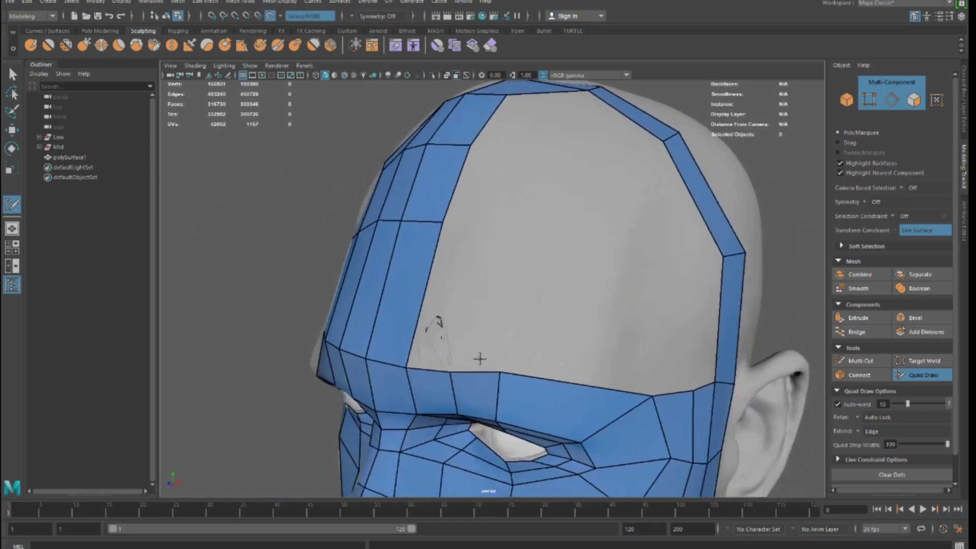
{"action": "left_click_drag", "start_coordinate": [474, 379], "coordinate": [508, 226]}
{"action": "mouse_move", "coordinate": [593, 235]}
{"action": "left_mouse_down", "text": "alt"}
{"action": "mouse_move", "coordinate": [589, 293]}
{"action": "mouse_move", "coordinate": [592, 279]}
{"action": "left_mouse_up", "text": "alt"}
{"action": "left_click", "coordinate": [710, 266], "text": "shift"}
{"action": "key", "text": "ctrl+z"}
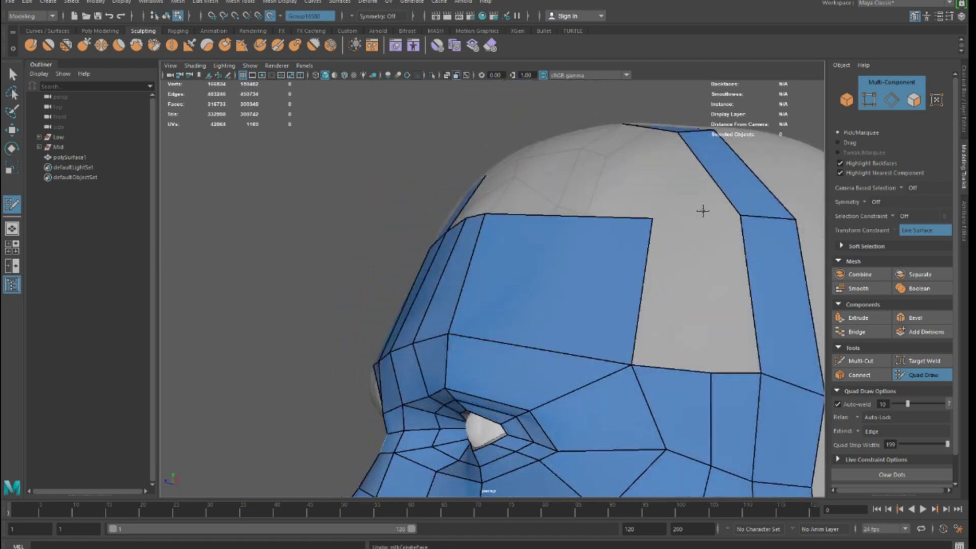
{"action": "left_click", "coordinate": [666, 312], "text": "shift"}
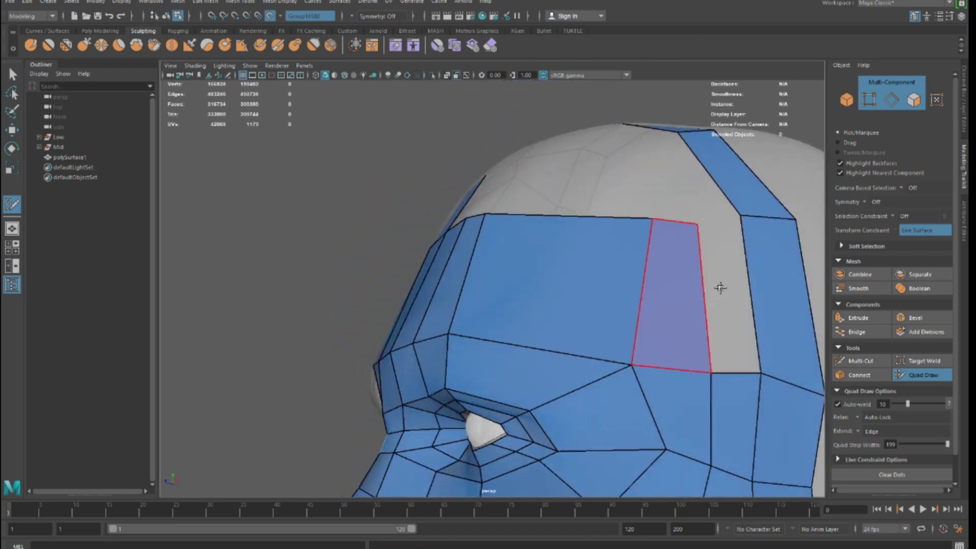
{"action": "left_click", "coordinate": [719, 285], "text": "shift"}
Step: Fill the remaining opening on the opposite side of the forehead up to the crown band
{"action": "left_click_drag", "start_coordinate": [608, 287], "coordinate": [564, 244], "text": "alt"}
{"action": "scroll", "coordinate": [564, 245], "scroll_direction": "down", "scroll_amount": 5}
{"action": "mouse_move", "coordinate": [565, 294]}
{"action": "left_mouse_down", "text": "alt"}
{"action": "mouse_move", "coordinate": [634, 329]}
{"action": "mouse_move", "coordinate": [564, 335]}
{"action": "mouse_move", "coordinate": [533, 311]}
{"action": "mouse_move", "coordinate": [556, 311]}
{"action": "mouse_move", "coordinate": [573, 255]}
{"action": "mouse_move", "coordinate": [578, 268]}
{"action": "mouse_move", "coordinate": [588, 260]}
{"action": "mouse_move", "coordinate": [619, 273]}
{"action": "mouse_move", "coordinate": [605, 272]}
{"action": "mouse_move", "coordinate": [596, 236]}
{"action": "mouse_move", "coordinate": [554, 240]}
{"action": "mouse_move", "coordinate": [566, 245]}
{"action": "mouse_move", "coordinate": [545, 224]}
{"action": "mouse_move", "coordinate": [453, 289]}
{"action": "mouse_move", "coordinate": [398, 182]}
{"action": "left_mouse_up", "text": "alt"}
{"action": "left_click", "coordinate": [659, 272], "text": "ctrl+shift"}
{"action": "left_click", "coordinate": [517, 226], "text": "shift"}
{"action": "left_click_drag", "start_coordinate": [365, 285], "coordinate": [413, 207], "text": "alt"}
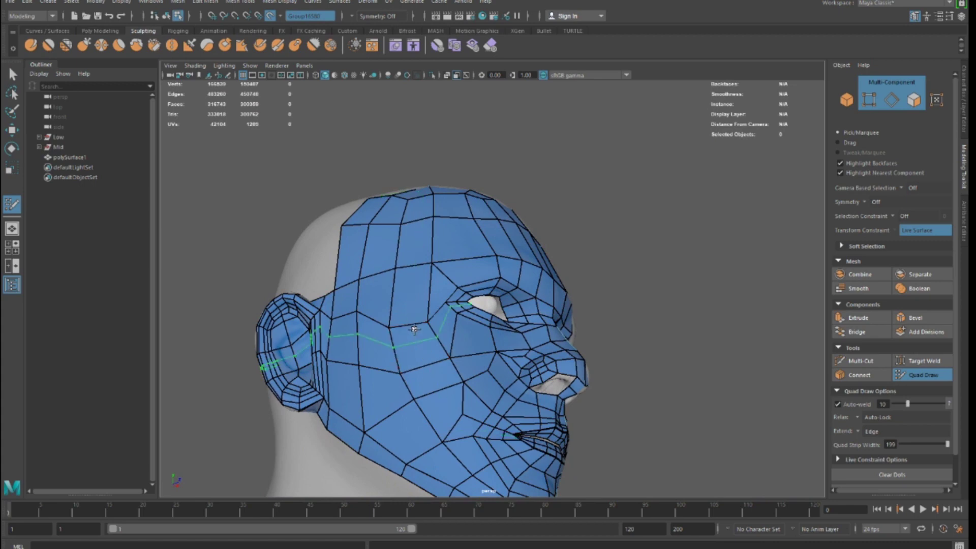
Step: Extrude a one-quad-wide strip from the crown band's rear edge down the back of the head to the neck's cut edge
{"action": "mouse_move", "coordinate": [396, 344]}
{"action": "left_mouse_down", "text": "alt"}
{"action": "mouse_move", "coordinate": [440, 311]}
{"action": "mouse_move", "coordinate": [395, 327]}
{"action": "mouse_move", "coordinate": [394, 312]}
{"action": "mouse_move", "coordinate": [565, 334]}
{"action": "mouse_move", "coordinate": [429, 320]}
{"action": "mouse_move", "coordinate": [488, 322]}
{"action": "left_mouse_up", "text": "alt"}
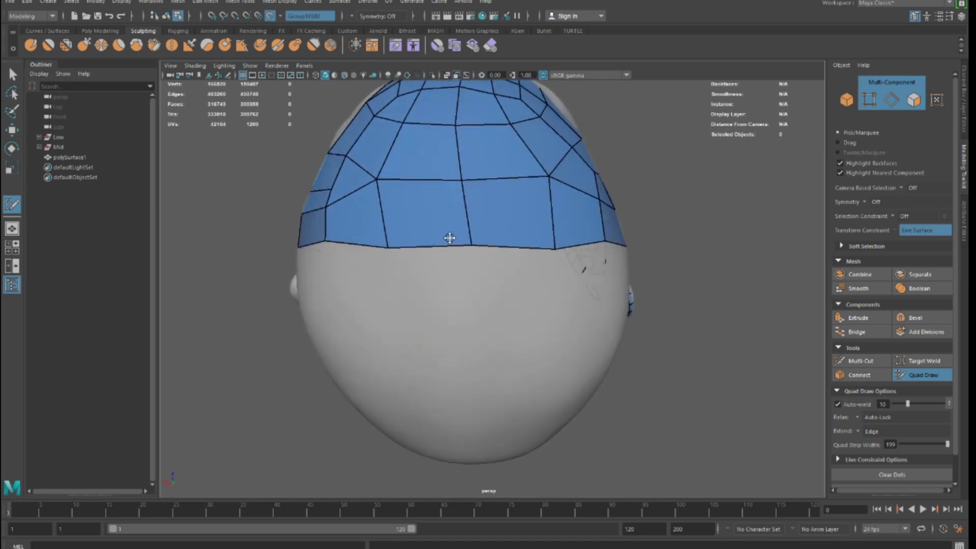
{"action": "scroll", "coordinate": [478, 277], "scroll_direction": "down", "scroll_amount": 5}
{"action": "left_click_drag", "start_coordinate": [482, 282], "coordinate": [418, 345], "text": "alt"}
{"action": "scroll", "coordinate": [443, 275], "scroll_direction": "up", "scroll_amount": 4}
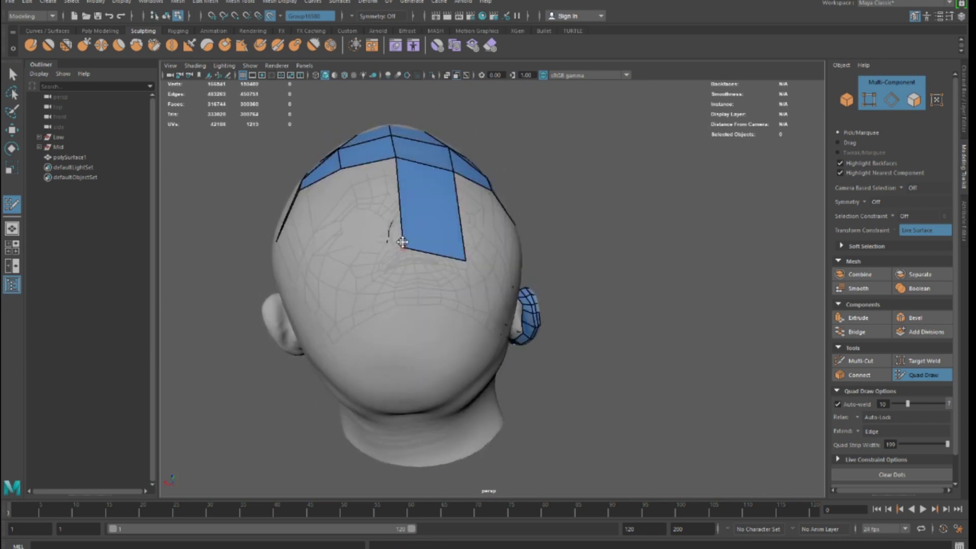
{"action": "left_click_drag", "start_coordinate": [394, 227], "coordinate": [374, 304], "text": "alt"}
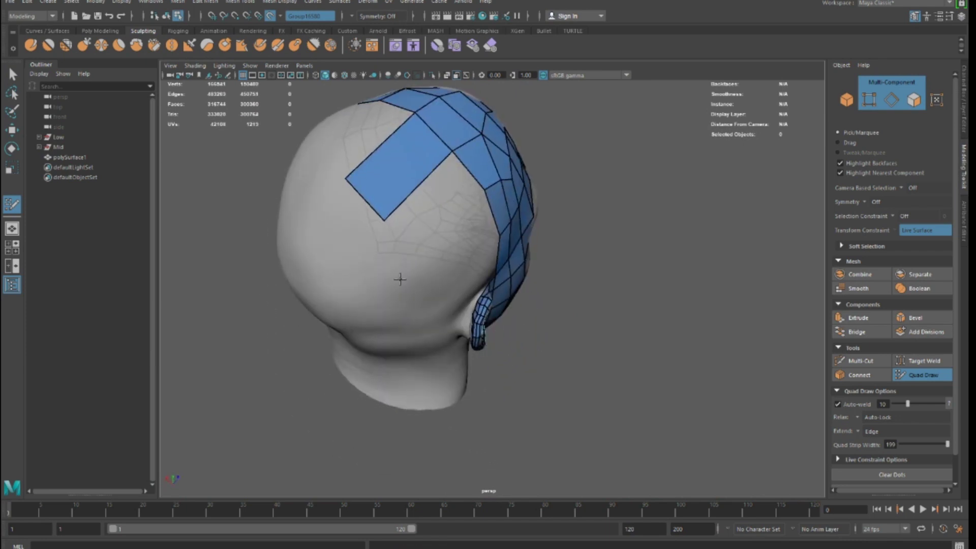
{"action": "scroll", "coordinate": [494, 202], "scroll_direction": "up", "scroll_amount": 2}
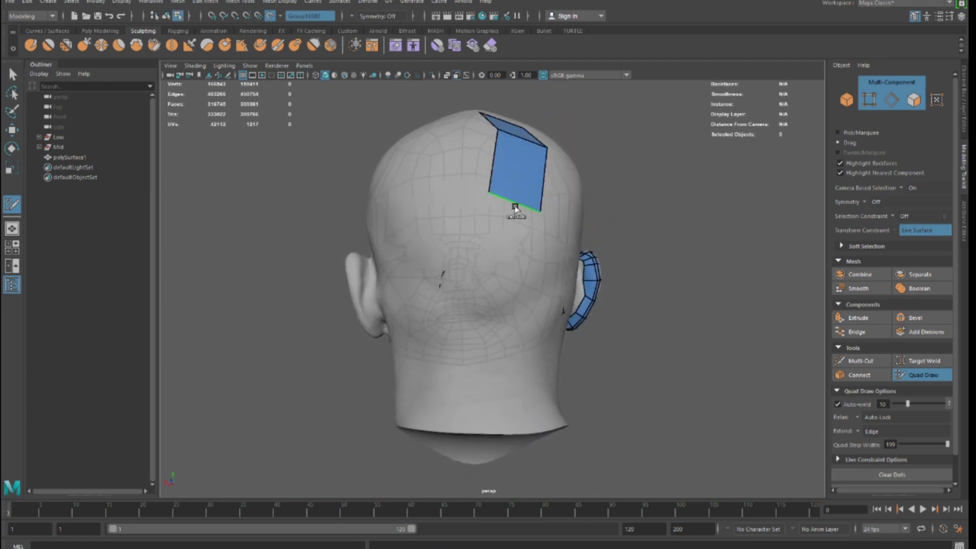
{"action": "left_click_drag", "start_coordinate": [514, 211], "coordinate": [506, 304]}
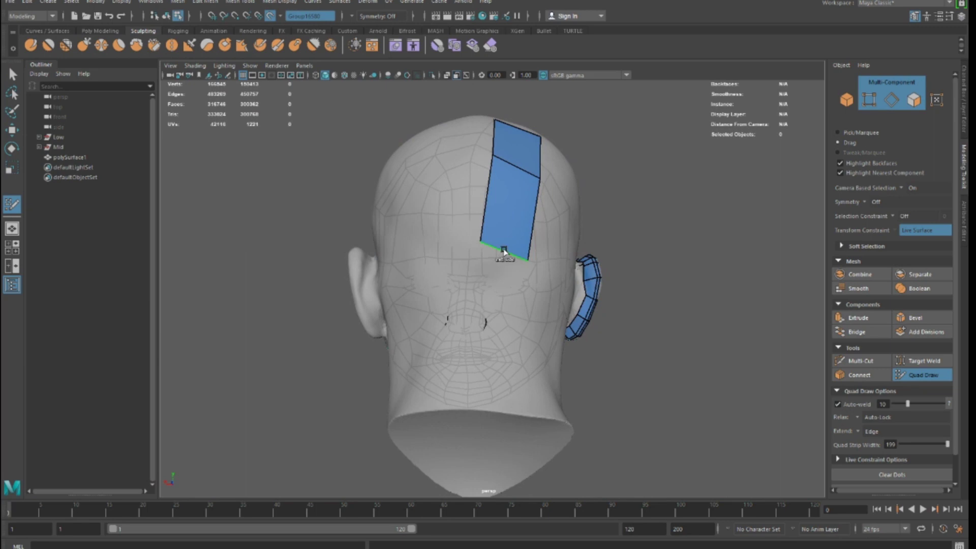
{"action": "left_click_drag", "start_coordinate": [505, 257], "coordinate": [492, 409]}
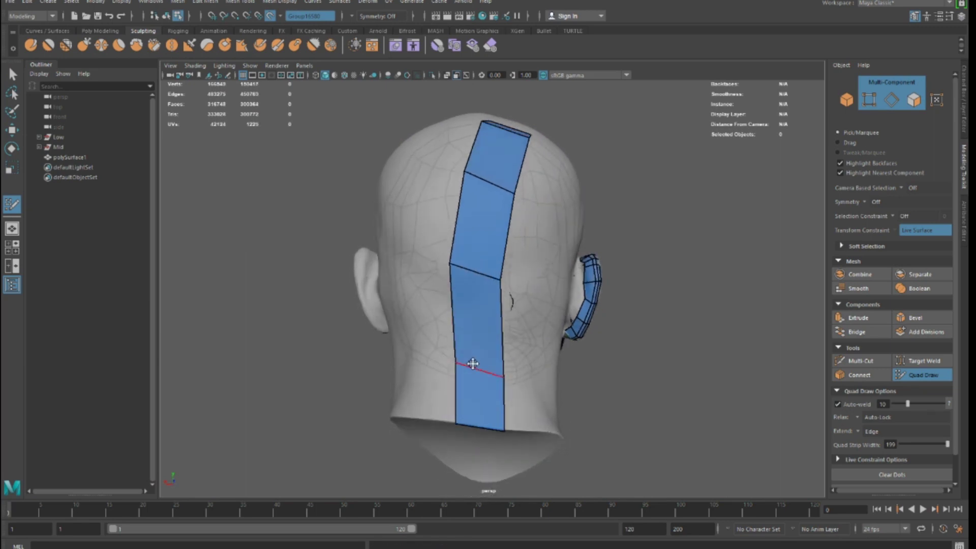
{"action": "left_click_drag", "start_coordinate": [476, 421], "coordinate": [478, 416]}
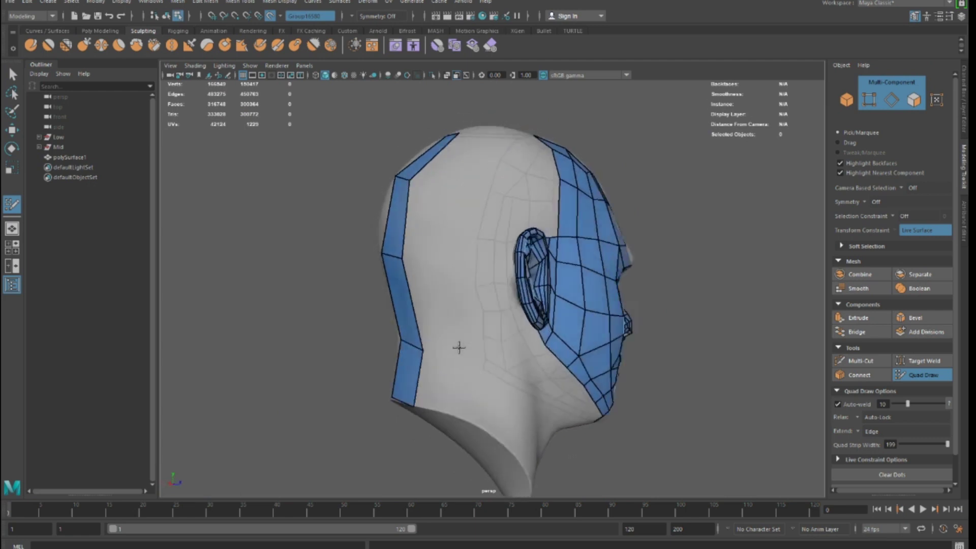
Step: Insert extra edge divisions across the strip on the back of the head
{"action": "mouse_move", "coordinate": [458, 348]}
{"action": "left_mouse_down", "text": "alt"}
{"action": "mouse_move", "coordinate": [440, 355]}
{"action": "mouse_move", "coordinate": [379, 202]}
{"action": "mouse_move", "coordinate": [410, 150]}
{"action": "left_mouse_up", "text": "alt"}
{"action": "left_click", "coordinate": [428, 151], "text": "shift"}
{"action": "left_click_drag", "start_coordinate": [420, 296], "coordinate": [480, 304], "text": "alt"}
{"action": "left_click", "coordinate": [392, 229], "text": "shift"}
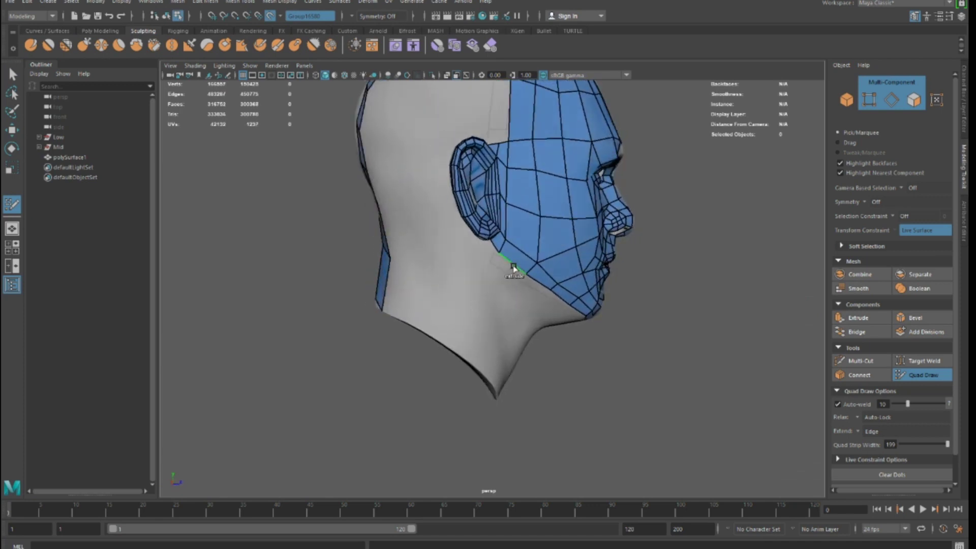
Step: Extrude a quad strip from the jaw below the ear down to the neck's cut edge and bridge it to the back strip
{"action": "mouse_move", "coordinate": [515, 265]}
{"action": "left_mouse_down", "text": "ctrl"}
{"action": "mouse_move", "coordinate": [486, 313]}
{"action": "mouse_move", "coordinate": [501, 310]}
{"action": "mouse_move", "coordinate": [495, 320]}
{"action": "mouse_move", "coordinate": [460, 362]}
{"action": "mouse_move", "coordinate": [465, 325]}
{"action": "left_mouse_up", "text": "ctrl"}
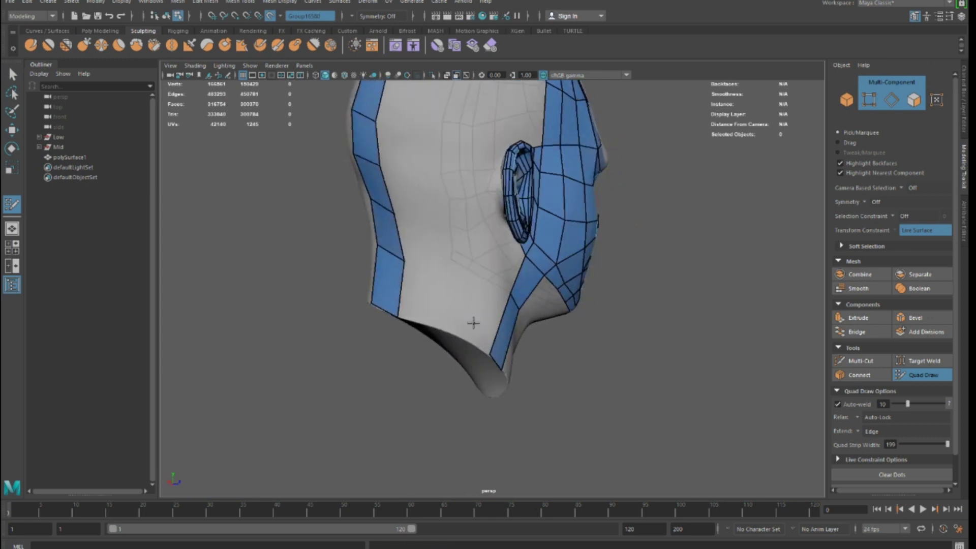
{"action": "left_click", "coordinate": [452, 315], "text": "ctrl"}
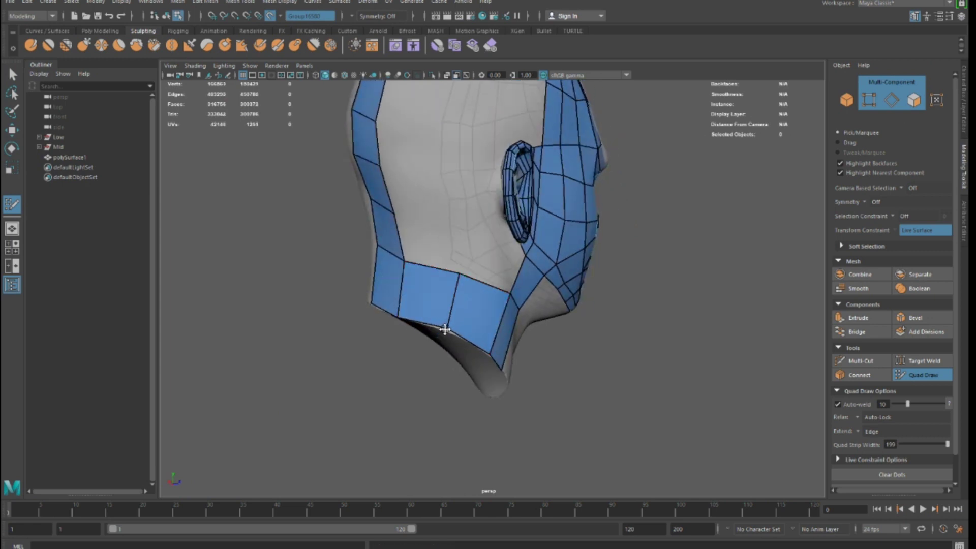
{"action": "left_click_drag", "start_coordinate": [455, 280], "coordinate": [431, 282], "text": "alt"}
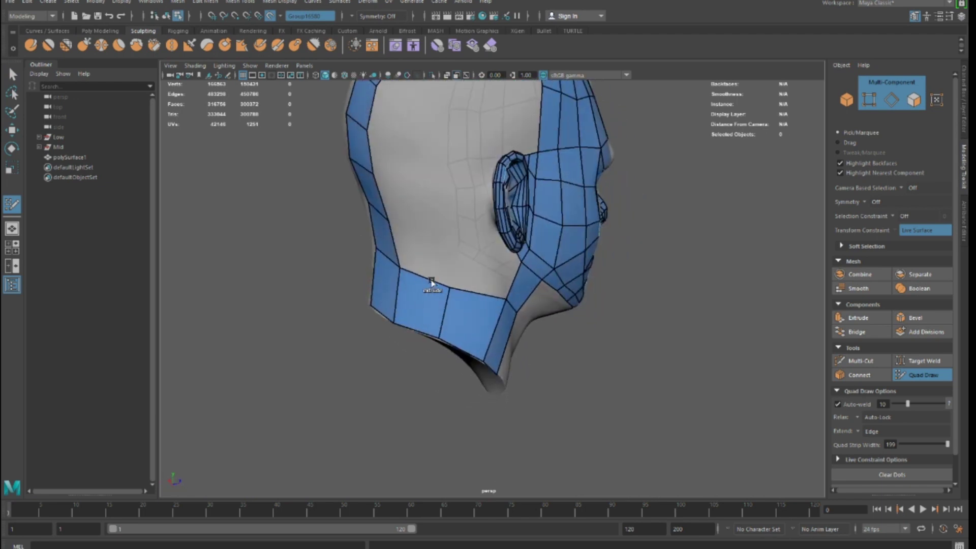
Step: Add a second quad row above the neck row up to the jaw corner and space its vertical edges evenly
{"action": "middle_click_drag", "start_coordinate": [431, 281], "coordinate": [455, 229]}
{"action": "left_click_drag", "start_coordinate": [415, 234], "coordinate": [398, 223]}
{"action": "left_click_drag", "start_coordinate": [467, 249], "coordinate": [449, 239]}
{"action": "left_click", "coordinate": [445, 238], "text": "ctrl+shift"}
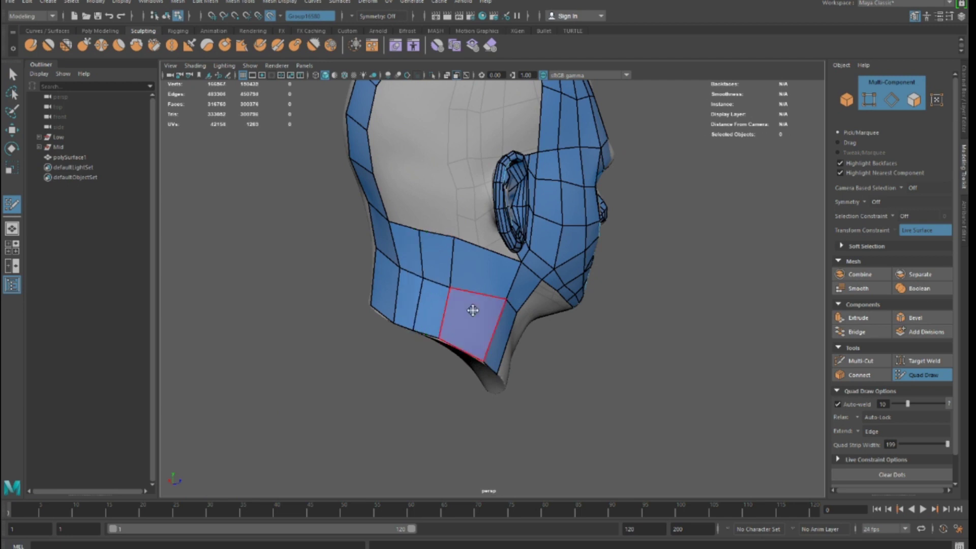
{"action": "left_click_drag", "start_coordinate": [436, 308], "coordinate": [464, 321]}
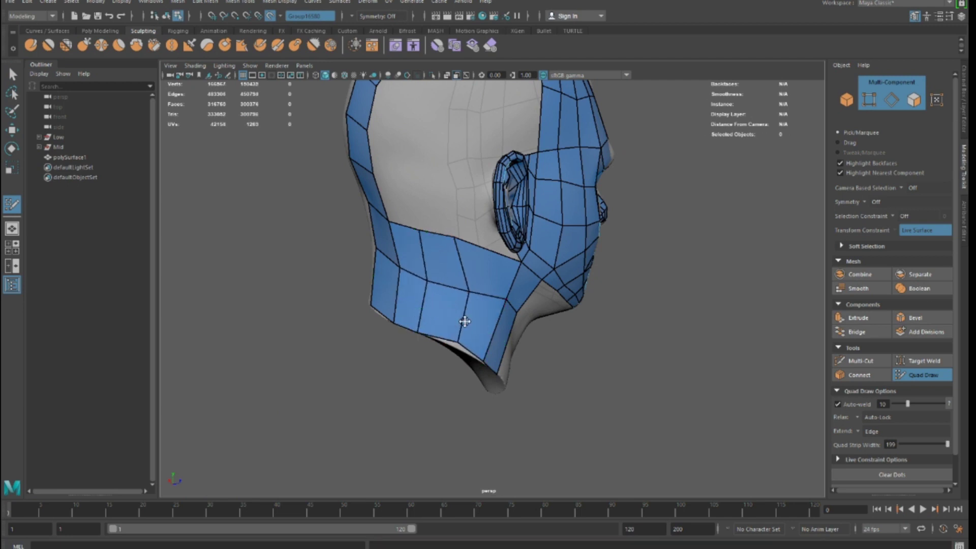
Step: Undo the last vertex tweaks
{"action": "left_click_drag", "start_coordinate": [440, 239], "coordinate": [485, 302], "text": "alt"}
{"action": "key", "text": "ctrl+z"}
{"action": "key", "text": "ctrl+z"}
{"action": "key", "text": "ctrl+z"}
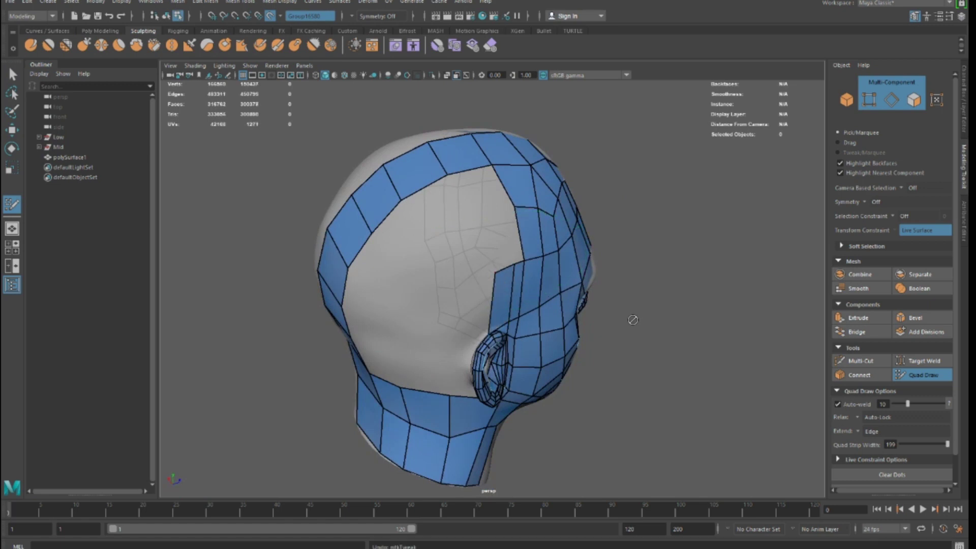
Step: Extend the quad row above the ear around the side of the head to the back strip and divide it with vertical edges
{"action": "left_click_drag", "start_coordinate": [577, 323], "coordinate": [483, 333], "text": "alt"}
{"action": "right_click_drag", "start_coordinate": [483, 333], "coordinate": [592, 264], "text": "alt"}
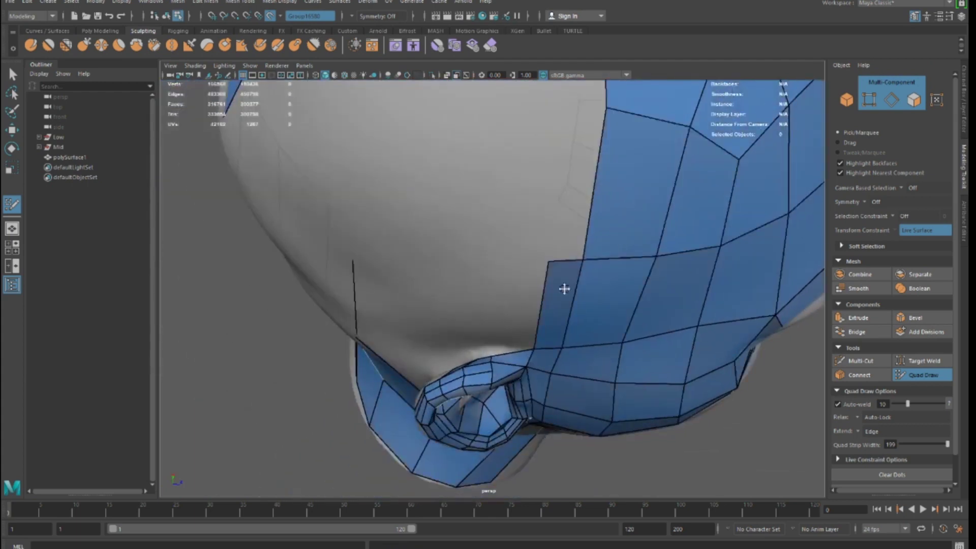
{"action": "left_click_drag", "start_coordinate": [531, 316], "coordinate": [488, 322]}
{"action": "left_click_drag", "start_coordinate": [493, 278], "coordinate": [493, 242]}
{"action": "key", "text": "ctrl+z"}
{"action": "mouse_move", "coordinate": [540, 172]}
{"action": "left_mouse_down"}
{"action": "mouse_move", "coordinate": [366, 157]}
{"action": "mouse_move", "coordinate": [445, 262]}
{"action": "mouse_move", "coordinate": [359, 254]}
{"action": "mouse_move", "coordinate": [366, 248]}
{"action": "left_mouse_up"}
{"action": "middle_click", "coordinate": [431, 240], "text": "ctrl"}
{"action": "left_click_drag", "start_coordinate": [433, 243], "coordinate": [421, 275], "text": "alt"}
{"action": "middle_click", "coordinate": [421, 275], "text": "ctrl"}
Step: Fill quads in the opening behind the ear between the row above the ear and the neck rows
{"action": "left_click_drag", "start_coordinate": [526, 294], "coordinate": [464, 323], "text": "alt"}
{"action": "left_click", "coordinate": [446, 373], "text": "shift"}
{"action": "left_click_drag", "start_coordinate": [445, 373], "coordinate": [430, 343], "text": "alt"}
{"action": "left_click", "coordinate": [439, 168], "text": "ctrl+shift"}
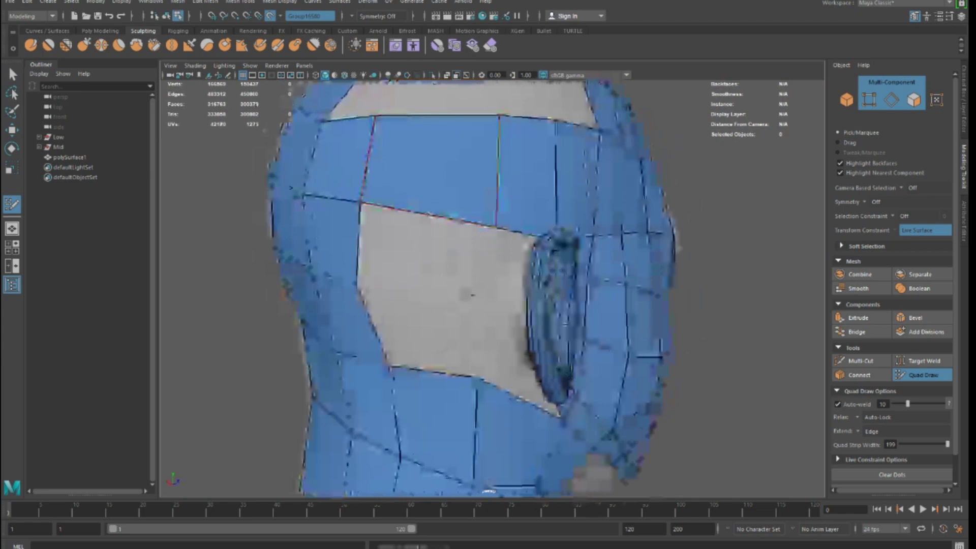
{"action": "left_click", "coordinate": [435, 233], "text": "shift"}
{"action": "left_click", "coordinate": [417, 330], "text": "shift"}
{"action": "left_click_drag", "start_coordinate": [407, 390], "coordinate": [424, 263], "text": "alt"}
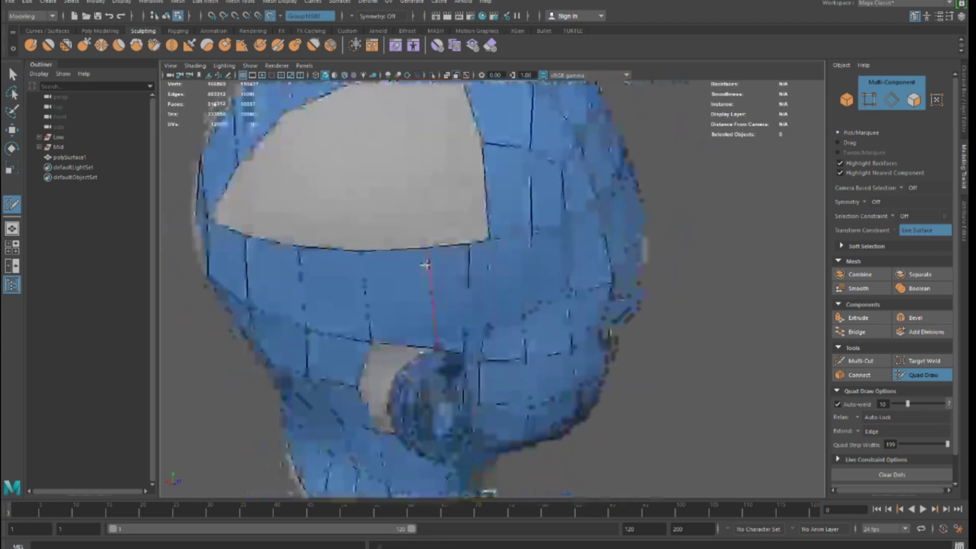
{"action": "middle_click_drag", "start_coordinate": [381, 278], "coordinate": [436, 341], "text": "alt"}
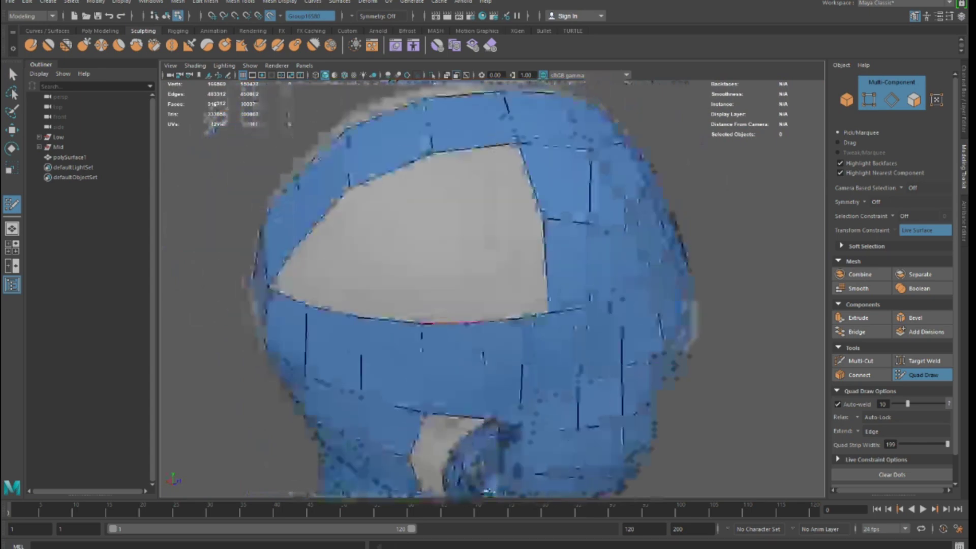
Step: Fill the front part of the opening on the side of the skull with quads in two rows
{"action": "left_click_drag", "start_coordinate": [436, 341], "coordinate": [477, 351], "text": "alt"}
{"action": "left_click_drag", "start_coordinate": [476, 264], "coordinate": [428, 263], "text": "alt"}
{"action": "middle_click_drag", "start_coordinate": [428, 263], "coordinate": [421, 269], "text": "alt"}
{"action": "left_click", "coordinate": [491, 240]}
{"action": "left_click", "coordinate": [482, 191], "text": "shift"}
{"action": "left_click", "coordinate": [509, 286], "text": "shift"}
{"action": "key", "text": "ctrl+z"}
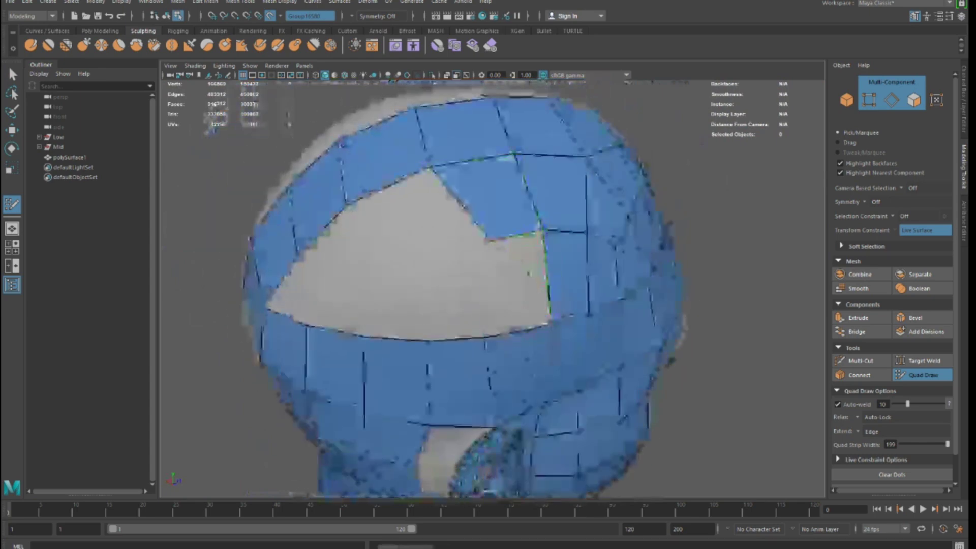
{"action": "left_click", "coordinate": [521, 279], "text": "shift"}
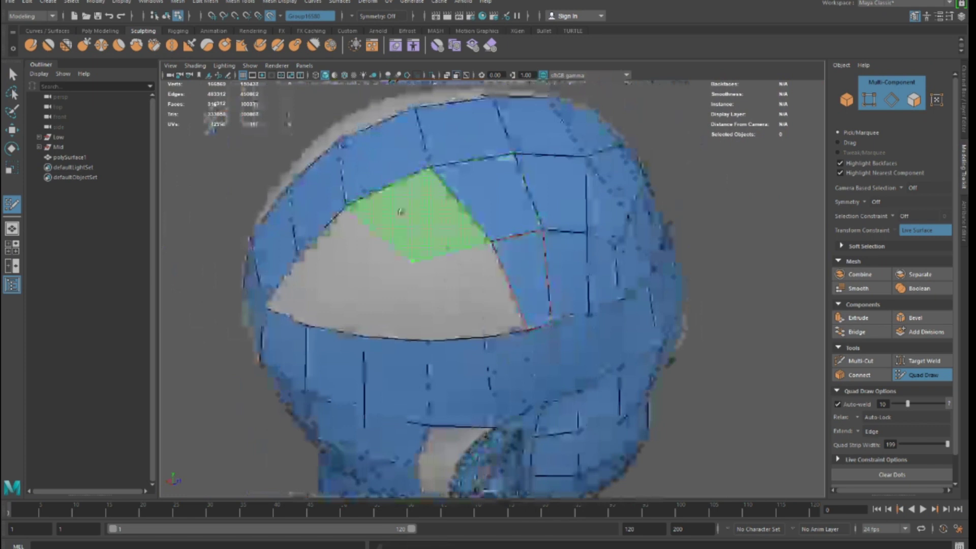
{"action": "left_click", "coordinate": [462, 205], "text": "shift"}
{"action": "left_click", "coordinate": [465, 254], "text": "shift"}
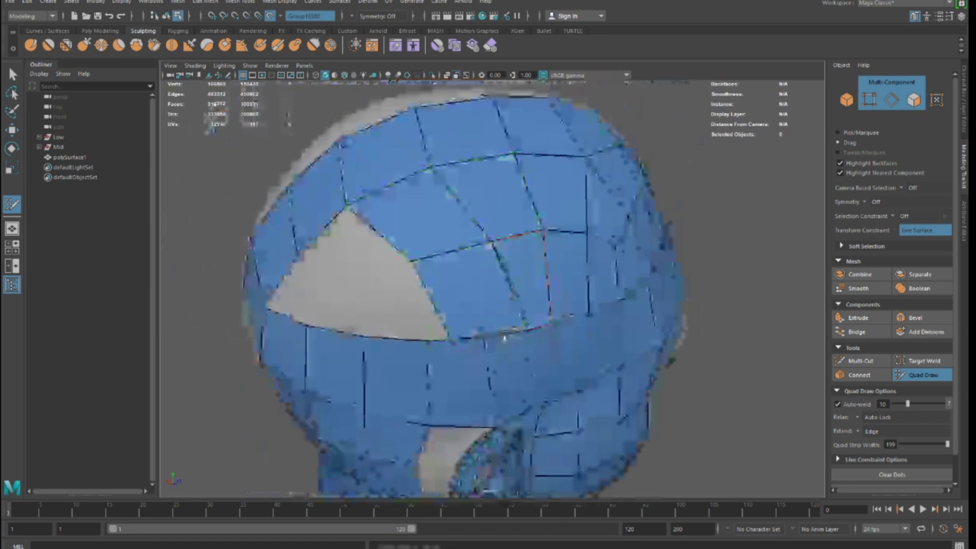
Step: Even out the edge spacing in the back strip and continue both quad rows towards the back of the skull
{"action": "mouse_move", "coordinate": [405, 316]}
{"action": "left_mouse_down", "text": "alt"}
{"action": "mouse_move", "coordinate": [447, 305]}
{"action": "mouse_move", "coordinate": [478, 264]}
{"action": "mouse_move", "coordinate": [483, 218]}
{"action": "mouse_move", "coordinate": [514, 203]}
{"action": "mouse_move", "coordinate": [525, 283]}
{"action": "left_mouse_up", "text": "alt"}
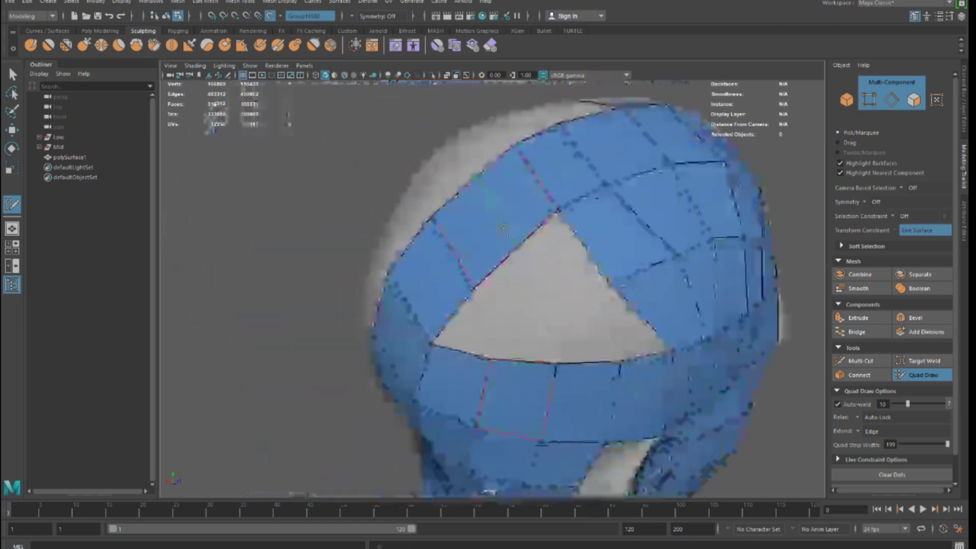
{"action": "left_click_drag", "start_coordinate": [462, 259], "coordinate": [444, 269]}
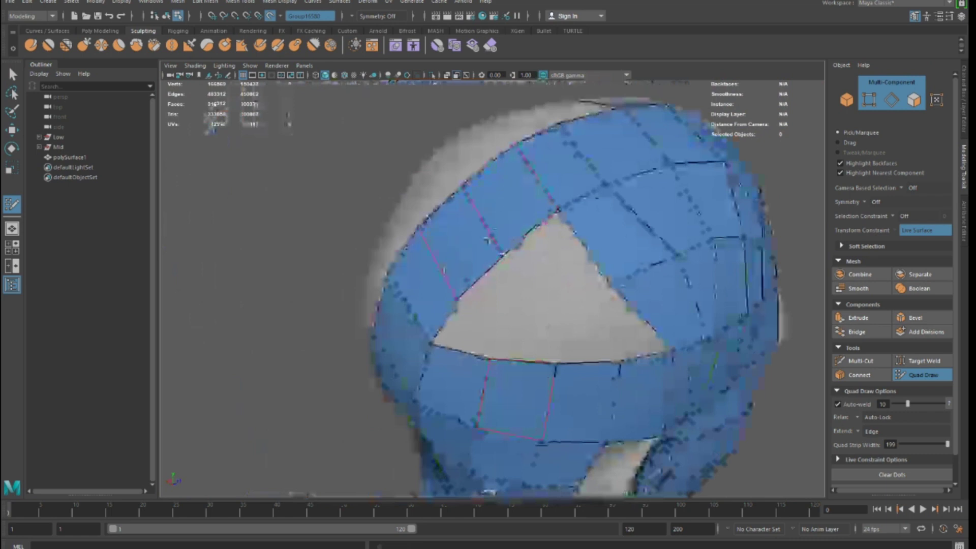
{"action": "left_click_drag", "start_coordinate": [534, 242], "coordinate": [483, 259], "text": "alt"}
{"action": "left_click_drag", "start_coordinate": [609, 235], "coordinate": [541, 252], "text": "alt"}
{"action": "left_click", "coordinate": [536, 236], "text": "shift"}
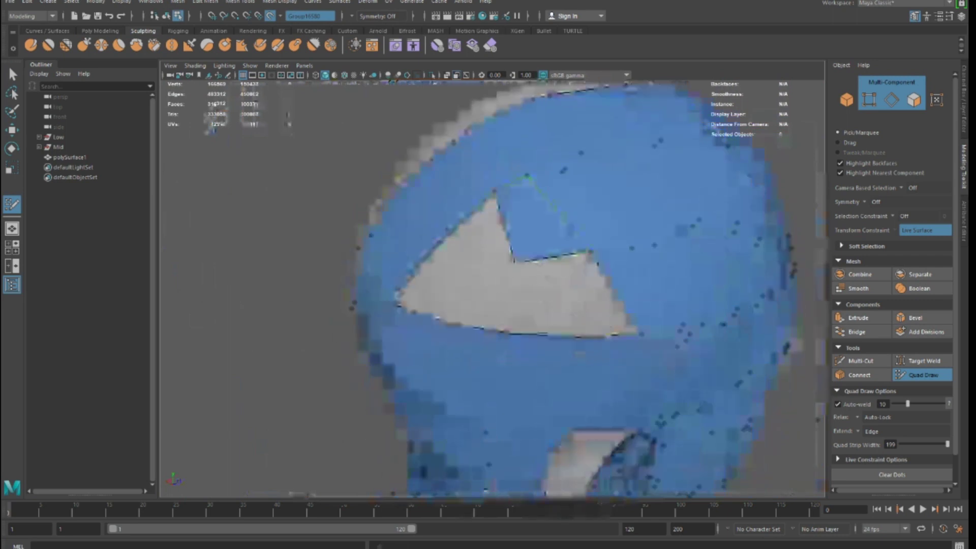
{"action": "left_click", "coordinate": [569, 288], "text": "shift"}
{"action": "left_click_drag", "start_coordinate": [515, 262], "coordinate": [531, 260]}
Step: Close the remaining triangular opening at the back of the skull with quads
{"action": "left_click", "coordinate": [482, 248], "text": "shift"}
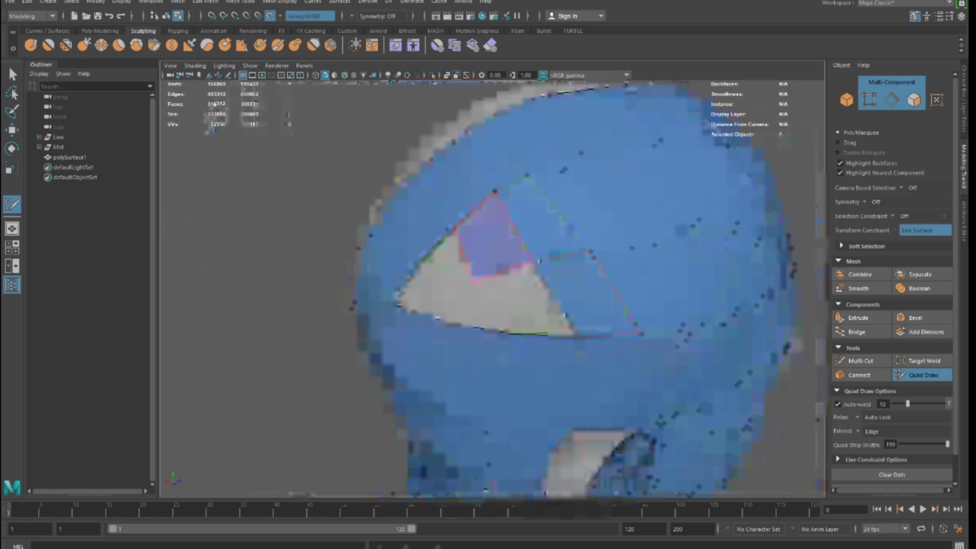
{"action": "left_click", "coordinate": [520, 301], "text": "shift"}
{"action": "middle_click_drag", "start_coordinate": [521, 301], "coordinate": [614, 308], "text": "alt"}
{"action": "left_click", "coordinate": [554, 277], "text": "shift"}
{"action": "left_click", "coordinate": [565, 312], "text": "shift"}
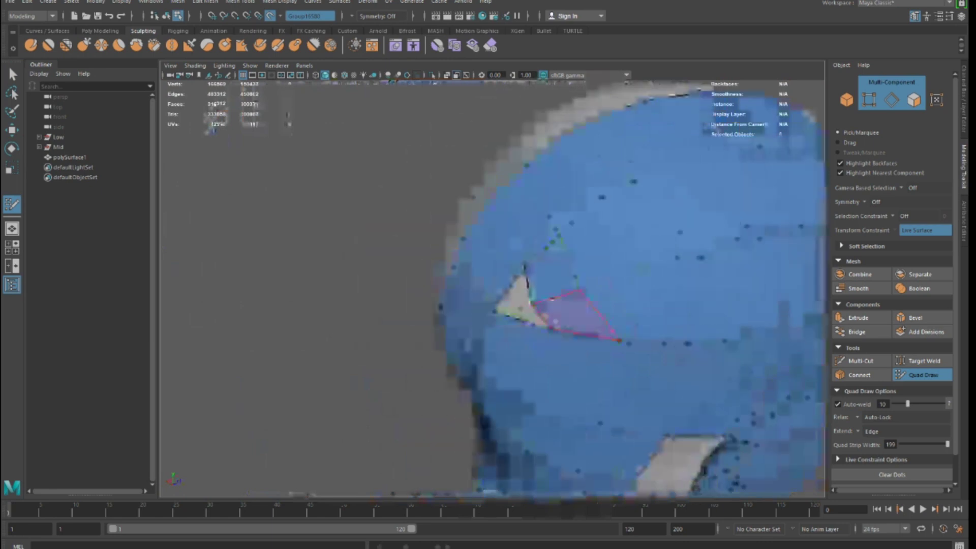
{"action": "left_click", "coordinate": [519, 303], "text": "shift"}
Step: Examine the mesh at the back of the head, the neck and the gap behind the ear
{"action": "scroll", "coordinate": [536, 316], "scroll_direction": "down", "scroll_amount": 2}
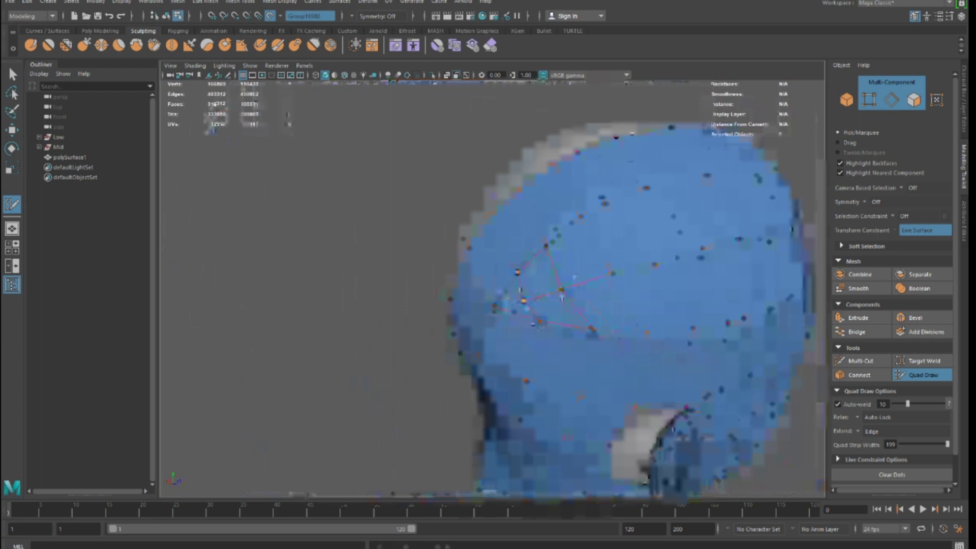
{"action": "left_click_drag", "start_coordinate": [561, 297], "coordinate": [526, 274], "text": "alt"}
{"action": "left_click_drag", "start_coordinate": [523, 315], "coordinate": [503, 330], "text": "alt"}
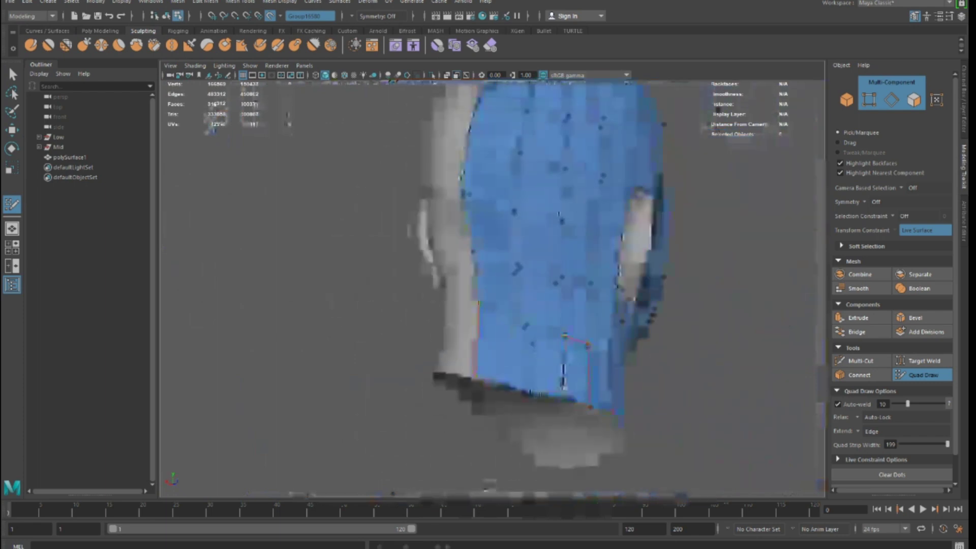
{"action": "left_click_drag", "start_coordinate": [563, 378], "coordinate": [531, 377], "text": "alt"}
{"action": "left_click_drag", "start_coordinate": [608, 413], "coordinate": [686, 203], "text": "alt"}
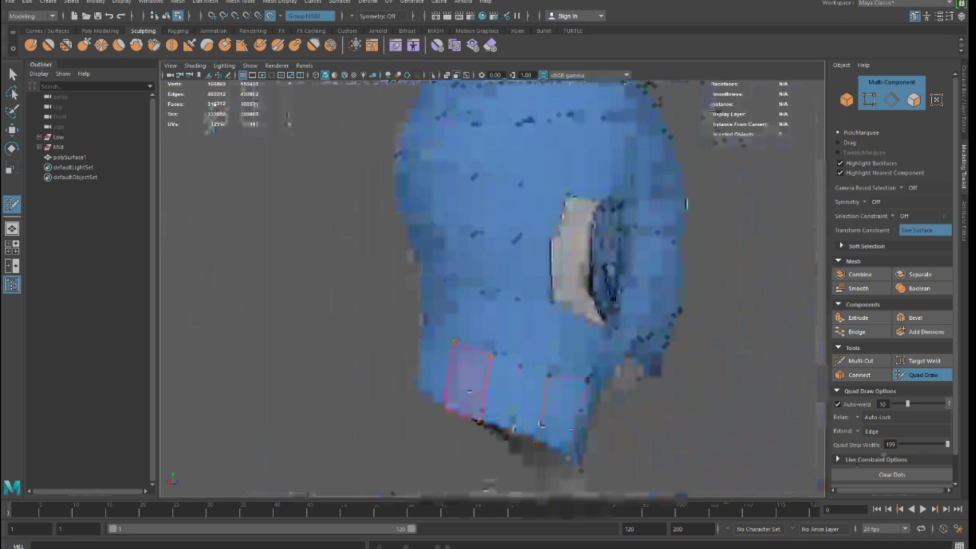
{"action": "left_click_drag", "start_coordinate": [466, 384], "coordinate": [543, 381], "text": "alt"}
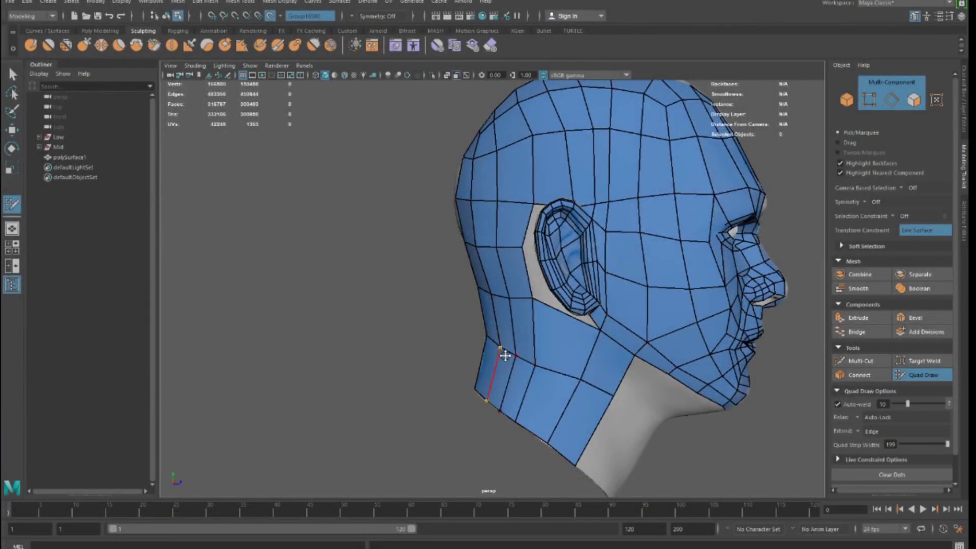
{"action": "left_click_drag", "start_coordinate": [501, 354], "coordinate": [559, 343], "text": "alt"}
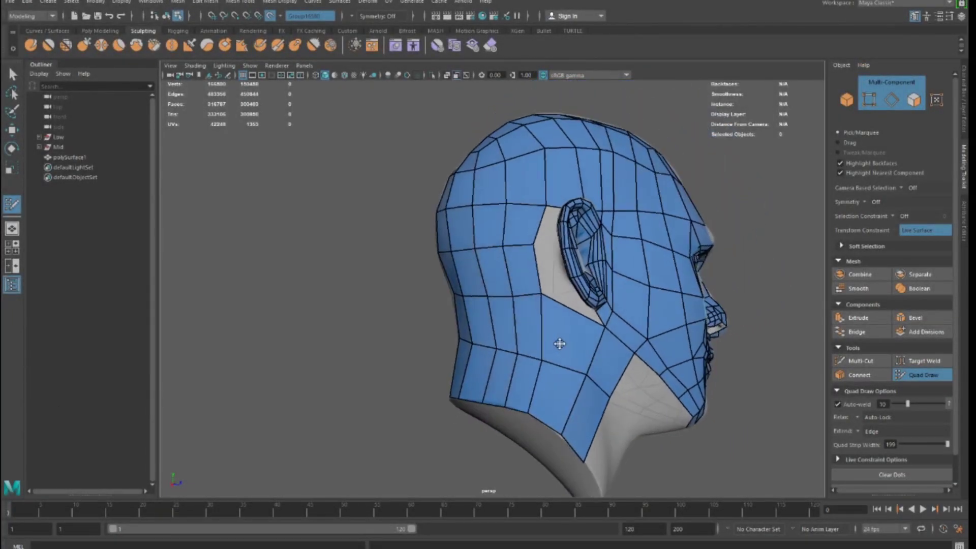
{"action": "scroll", "coordinate": [559, 343], "scroll_direction": "up", "scroll_amount": 5}
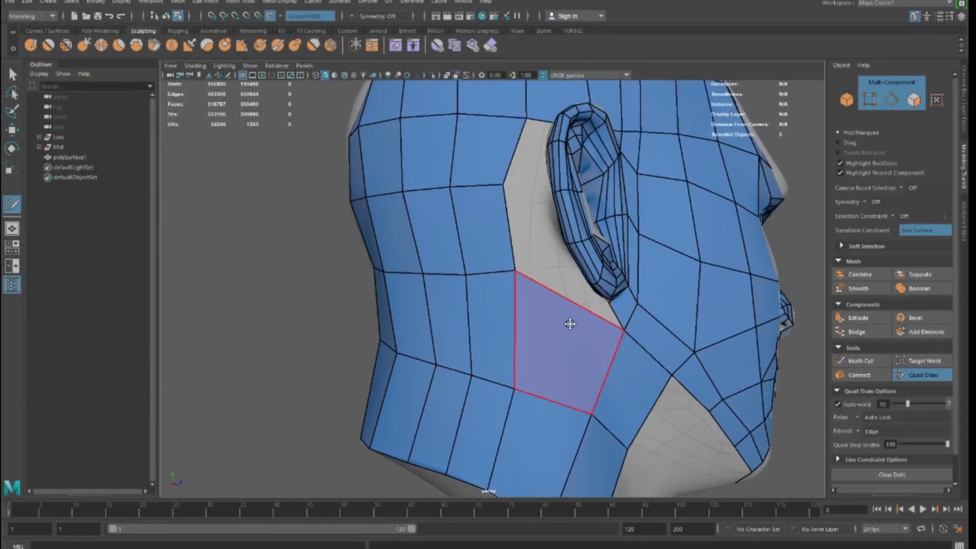
Step: Insert an edge loop through the large quad below the ear and build quads from the ear's back rim towards the head
{"action": "left_click", "coordinate": [570, 302], "text": "ctrl"}
{"action": "left_click_drag", "start_coordinate": [528, 376], "coordinate": [505, 335], "text": "alt"}
{"action": "left_click_drag", "start_coordinate": [476, 207], "coordinate": [561, 254]}
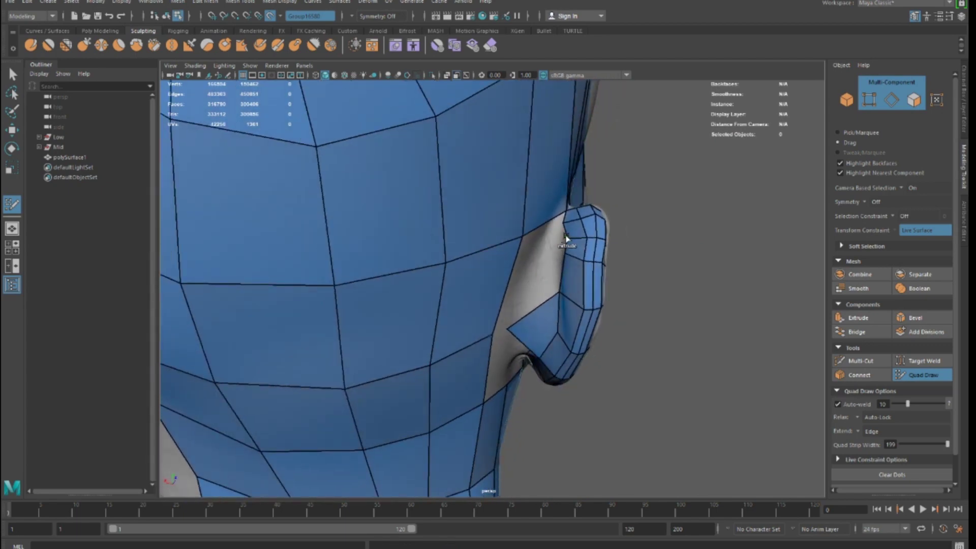
{"action": "left_click_drag", "start_coordinate": [538, 288], "coordinate": [536, 255], "text": "alt"}
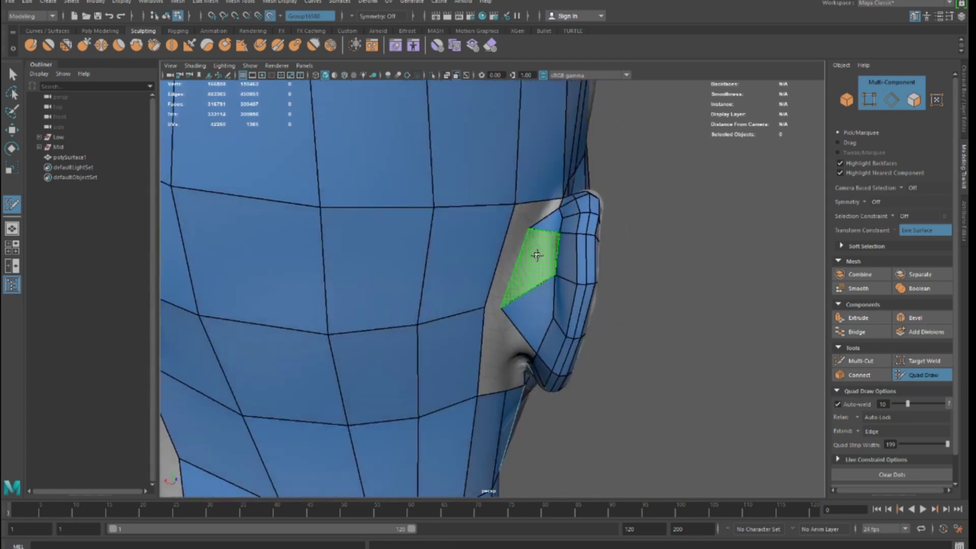
{"action": "mouse_move", "coordinate": [507, 289]}
{"action": "left_mouse_down", "text": "alt"}
{"action": "mouse_move", "coordinate": [483, 267]}
{"action": "mouse_move", "coordinate": [509, 281]}
{"action": "mouse_move", "coordinate": [571, 211]}
{"action": "mouse_move", "coordinate": [534, 312]}
{"action": "mouse_move", "coordinate": [558, 254]}
{"action": "mouse_move", "coordinate": [497, 309]}
{"action": "mouse_move", "coordinate": [507, 351]}
{"action": "mouse_move", "coordinate": [538, 262]}
{"action": "mouse_move", "coordinate": [505, 312]}
{"action": "mouse_move", "coordinate": [522, 301]}
{"action": "mouse_move", "coordinate": [531, 334]}
{"action": "left_mouse_up", "text": "alt"}
{"action": "left_click", "coordinate": [483, 267], "text": "shift"}
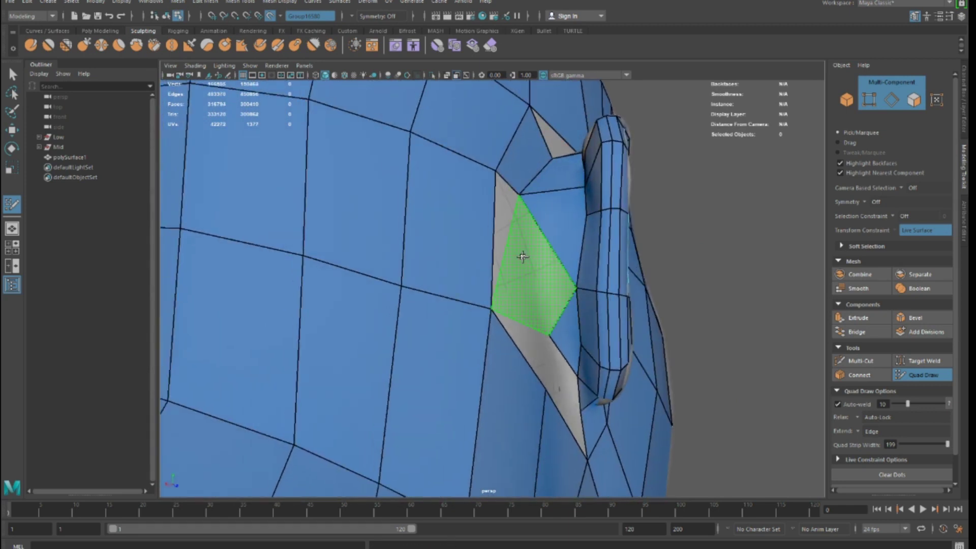
Step: Extrude quads from the head's border behind the ear and bridge them to the quads on the ear's rim
{"action": "left_click_drag", "start_coordinate": [548, 317], "coordinate": [524, 265], "text": "alt"}
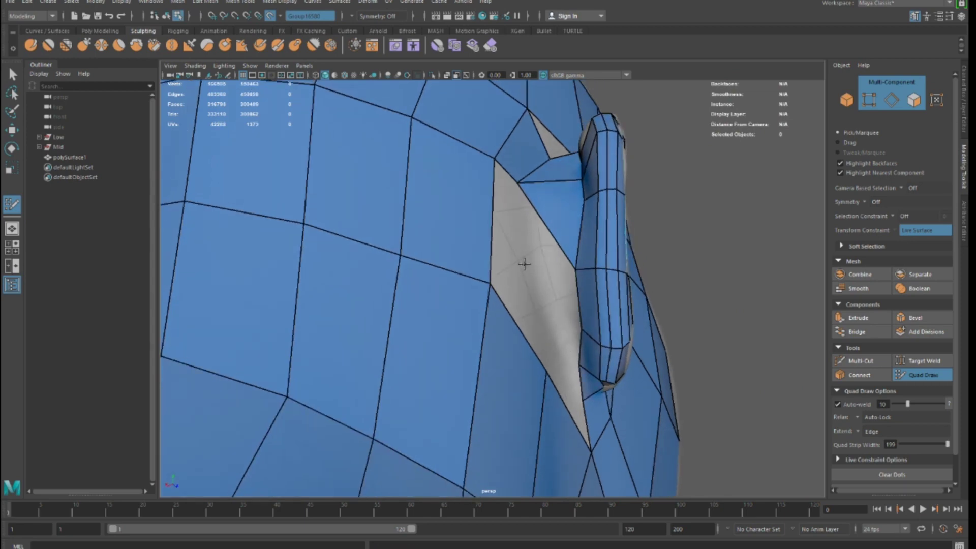
{"action": "mouse_move", "coordinate": [507, 167]}
{"action": "left_mouse_down"}
{"action": "mouse_move", "coordinate": [507, 281]}
{"action": "mouse_move", "coordinate": [518, 281]}
{"action": "left_mouse_up"}
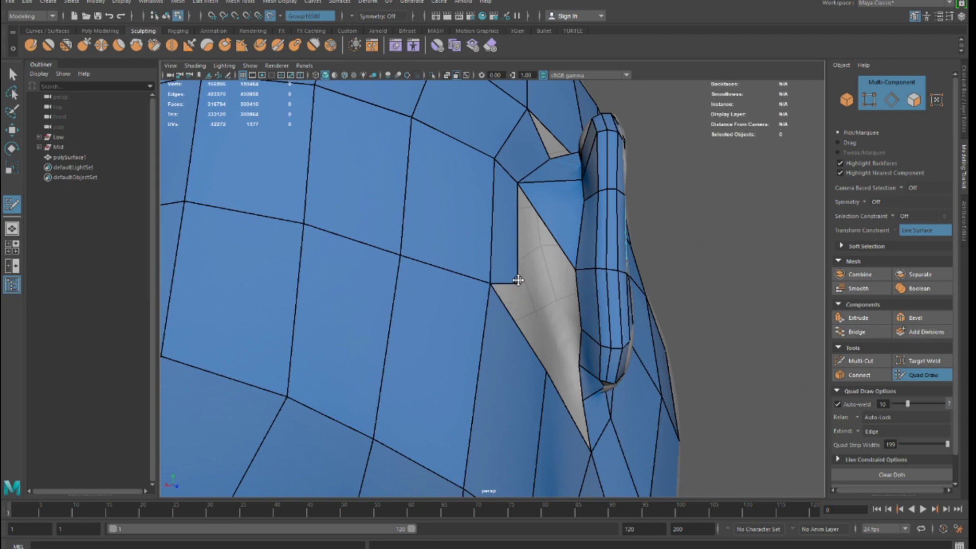
{"action": "left_click_drag", "start_coordinate": [528, 331], "coordinate": [554, 340], "text": "alt"}
{"action": "left_click", "coordinate": [556, 334], "text": "shift"}
{"action": "middle_click_drag", "start_coordinate": [553, 340], "coordinate": [488, 270], "text": "alt"}
{"action": "scroll", "coordinate": [488, 269], "scroll_direction": "up", "scroll_amount": 5}
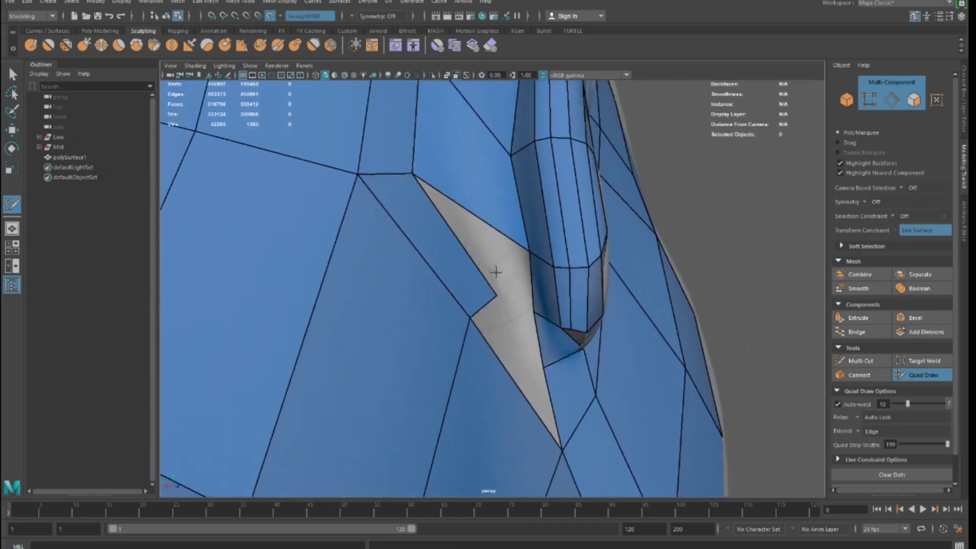
{"action": "left_click", "coordinate": [508, 265], "text": "shift"}
Step: Fill the remaining openings below the earlobe with quads joined to the neck
{"action": "mouse_move", "coordinate": [508, 266]}
{"action": "left_mouse_down", "text": "alt"}
{"action": "mouse_move", "coordinate": [489, 328]}
{"action": "mouse_move", "coordinate": [492, 305]}
{"action": "mouse_move", "coordinate": [477, 305]}
{"action": "left_mouse_up", "text": "alt"}
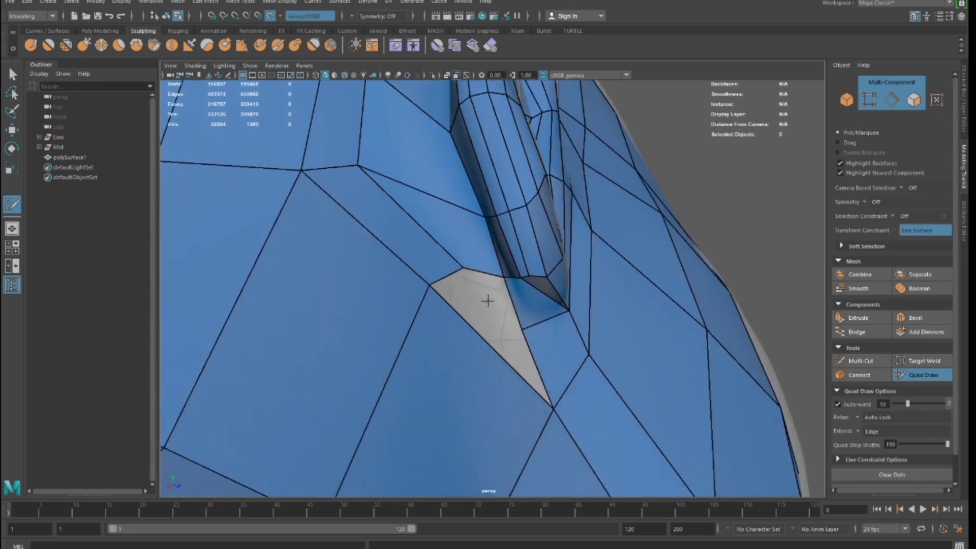
{"action": "left_click", "coordinate": [483, 305], "text": "shift"}
{"action": "scroll", "coordinate": [483, 305], "scroll_direction": "down", "scroll_amount": 5}
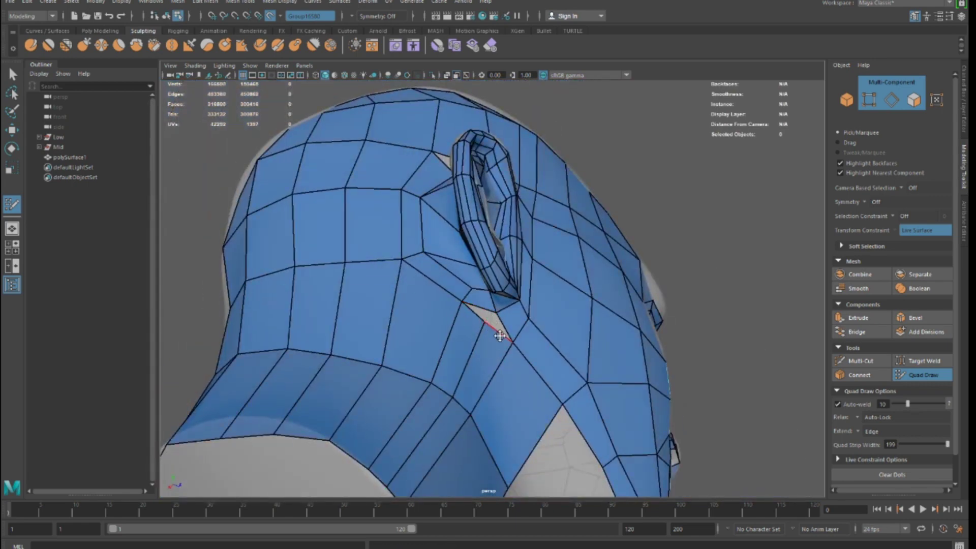
{"action": "scroll", "coordinate": [495, 320], "scroll_direction": "up", "scroll_amount": 3}
{"action": "left_click", "coordinate": [480, 325], "text": "shift"}
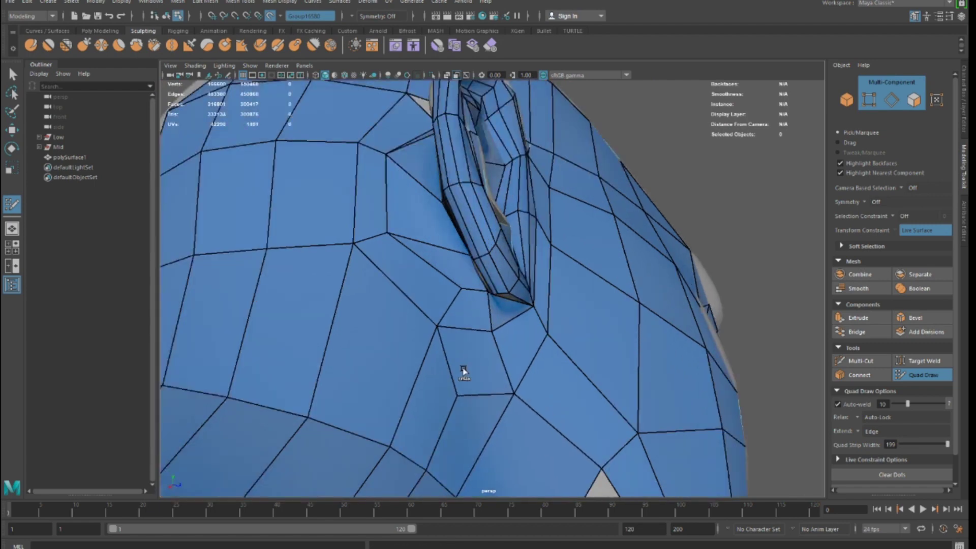
Step: Fill the small opening behind the top of the ear to join it to the head
{"action": "mouse_move", "coordinate": [401, 333]}
{"action": "left_mouse_down", "text": "alt"}
{"action": "mouse_move", "coordinate": [398, 342]}
{"action": "mouse_move", "coordinate": [448, 383]}
{"action": "mouse_move", "coordinate": [346, 397]}
{"action": "mouse_move", "coordinate": [352, 389]}
{"action": "left_mouse_up", "text": "alt"}
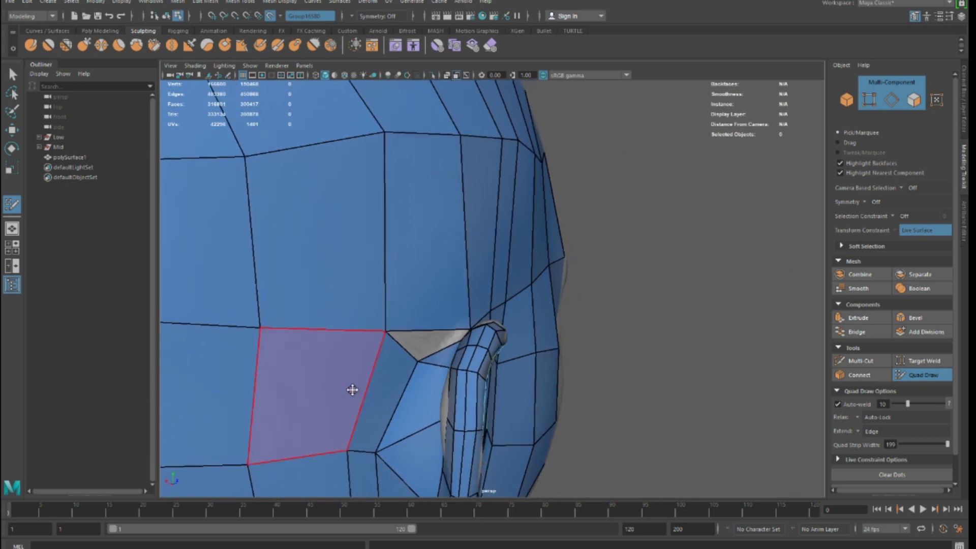
{"action": "mouse_move", "coordinate": [364, 388]}
{"action": "left_mouse_down", "text": "alt"}
{"action": "mouse_move", "coordinate": [337, 392]}
{"action": "mouse_move", "coordinate": [308, 378]}
{"action": "mouse_move", "coordinate": [320, 379]}
{"action": "left_mouse_up", "text": "alt"}
{"action": "right_click_drag", "start_coordinate": [338, 381], "coordinate": [411, 390], "text": "alt"}
{"action": "left_click_drag", "start_coordinate": [411, 391], "coordinate": [447, 373], "text": "alt"}
{"action": "left_click", "coordinate": [483, 354], "text": "shift"}
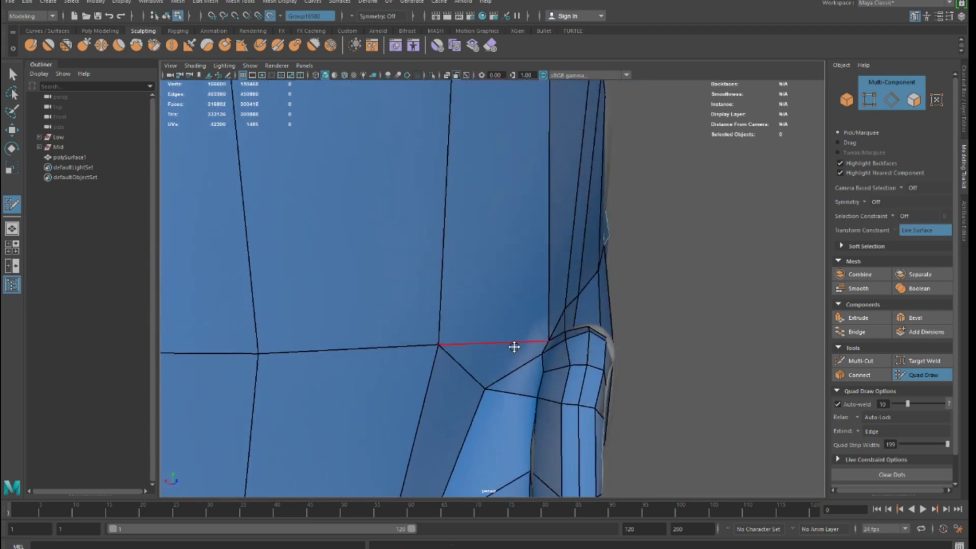
Step: Complete the quad row under the jaw between the neck rows and the chin
{"action": "right_click_drag", "start_coordinate": [526, 337], "coordinate": [604, 409], "text": "alt"}
{"action": "mouse_move", "coordinate": [603, 409]}
{"action": "left_mouse_down", "text": "alt"}
{"action": "mouse_move", "coordinate": [419, 401]}
{"action": "mouse_move", "coordinate": [427, 327]}
{"action": "mouse_move", "coordinate": [496, 315]}
{"action": "mouse_move", "coordinate": [524, 269]}
{"action": "mouse_move", "coordinate": [535, 330]}
{"action": "mouse_move", "coordinate": [555, 316]}
{"action": "mouse_move", "coordinate": [582, 318]}
{"action": "mouse_move", "coordinate": [588, 286]}
{"action": "mouse_move", "coordinate": [559, 453]}
{"action": "left_mouse_up", "text": "alt"}
{"action": "scroll", "coordinate": [420, 399], "scroll_direction": "down", "scroll_amount": 5}
{"action": "scroll", "coordinate": [537, 372], "scroll_direction": "up", "scroll_amount": 4}
{"action": "scroll", "coordinate": [537, 372], "scroll_direction": "down", "scroll_amount": 3}
{"action": "left_click_drag", "start_coordinate": [515, 305], "coordinate": [512, 300], "text": "alt"}
{"action": "mouse_move", "coordinate": [540, 239]}
{"action": "left_mouse_down"}
{"action": "mouse_move", "coordinate": [536, 289]}
{"action": "mouse_move", "coordinate": [499, 274]}
{"action": "mouse_move", "coordinate": [512, 302]}
{"action": "left_mouse_up"}
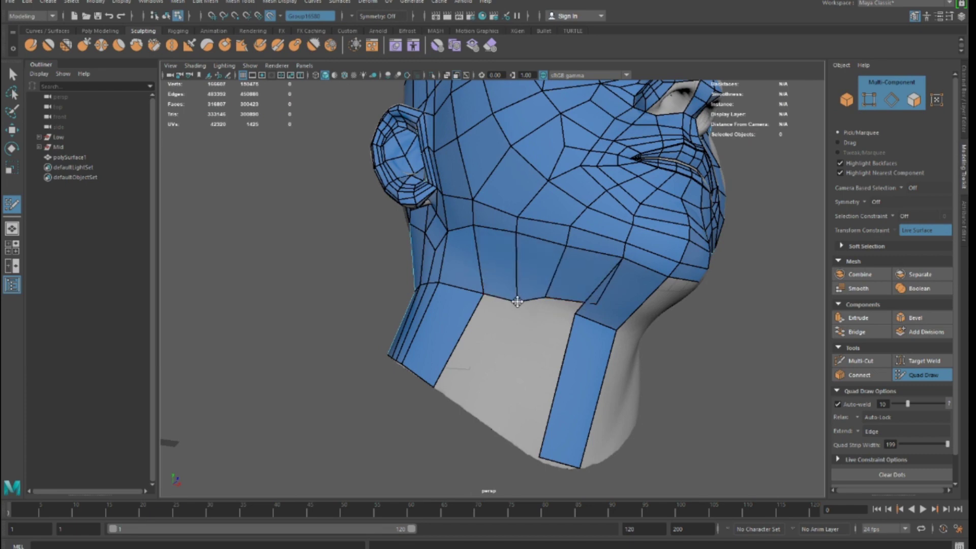
Step: Straighten the lower border of the row under the jaw and extrude a narrow strip from it to the neck's base
{"action": "scroll", "coordinate": [607, 328], "scroll_direction": "up", "scroll_amount": 2}
{"action": "middle_click_drag", "start_coordinate": [599, 320], "coordinate": [561, 317], "text": "alt"}
{"action": "mouse_move", "coordinate": [544, 299]}
{"action": "left_mouse_down"}
{"action": "mouse_move", "coordinate": [523, 310]}
{"action": "mouse_move", "coordinate": [508, 353]}
{"action": "left_mouse_up"}
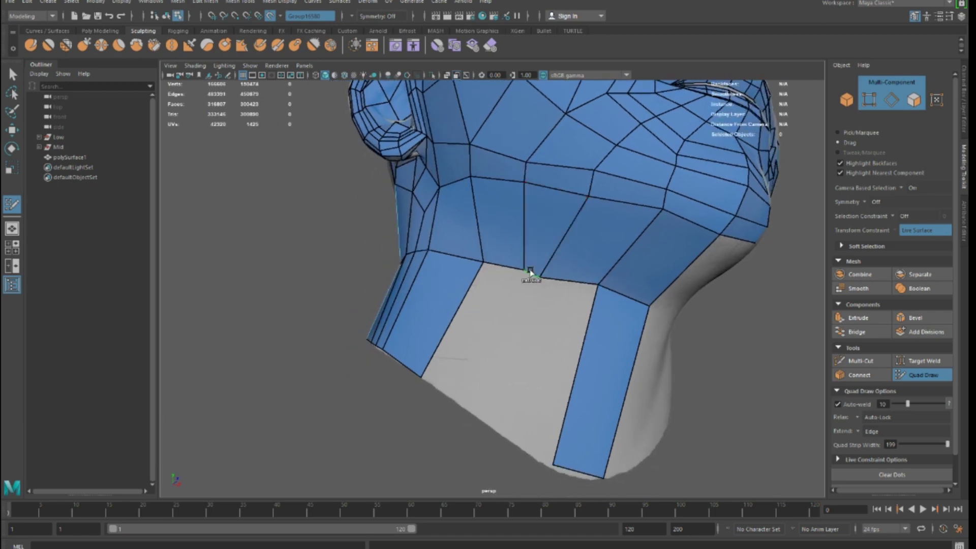
{"action": "left_click_drag", "start_coordinate": [529, 273], "coordinate": [474, 420]}
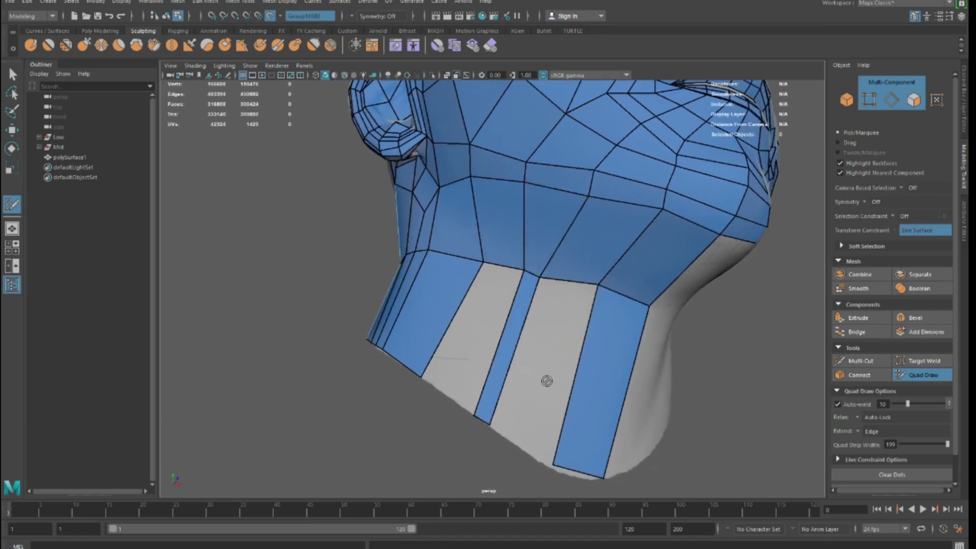
{"action": "left_click_drag", "start_coordinate": [547, 380], "coordinate": [528, 394], "text": "alt"}
{"action": "left_click_drag", "start_coordinate": [501, 328], "coordinate": [513, 272], "text": "alt"}
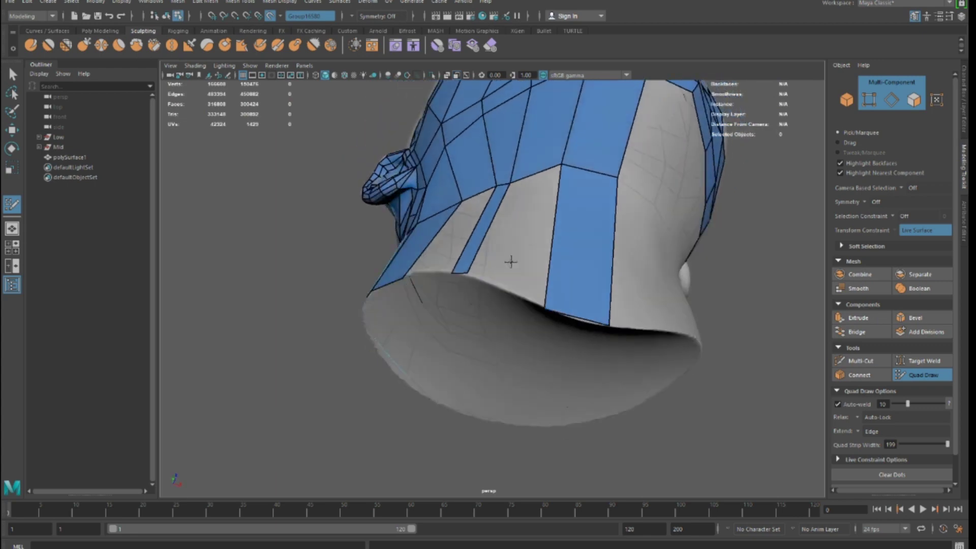
Step: Fill the openings between the neck strips, divide the neck with edge loops and relax the vertices near its base
{"action": "left_click_drag", "start_coordinate": [486, 234], "coordinate": [590, 329], "text": "ctrl"}
{"action": "left_click", "coordinate": [503, 261], "text": "shift"}
{"action": "left_click", "coordinate": [611, 250], "text": "ctrl"}
{"action": "left_click", "coordinate": [574, 346], "text": "ctrl"}
{"action": "mouse_move", "coordinate": [603, 388]}
{"action": "left_mouse_down", "text": "alt"}
{"action": "mouse_move", "coordinate": [549, 391]}
{"action": "mouse_move", "coordinate": [433, 295]}
{"action": "mouse_move", "coordinate": [585, 366]}
{"action": "left_mouse_up", "text": "alt"}
{"action": "mouse_move", "coordinate": [569, 437]}
{"action": "left_mouse_down", "text": "alt"}
{"action": "mouse_move", "coordinate": [540, 420]}
{"action": "mouse_move", "coordinate": [518, 371]}
{"action": "left_mouse_up", "text": "alt"}
{"action": "left_click_drag", "start_coordinate": [539, 376], "coordinate": [560, 412], "text": "shift"}
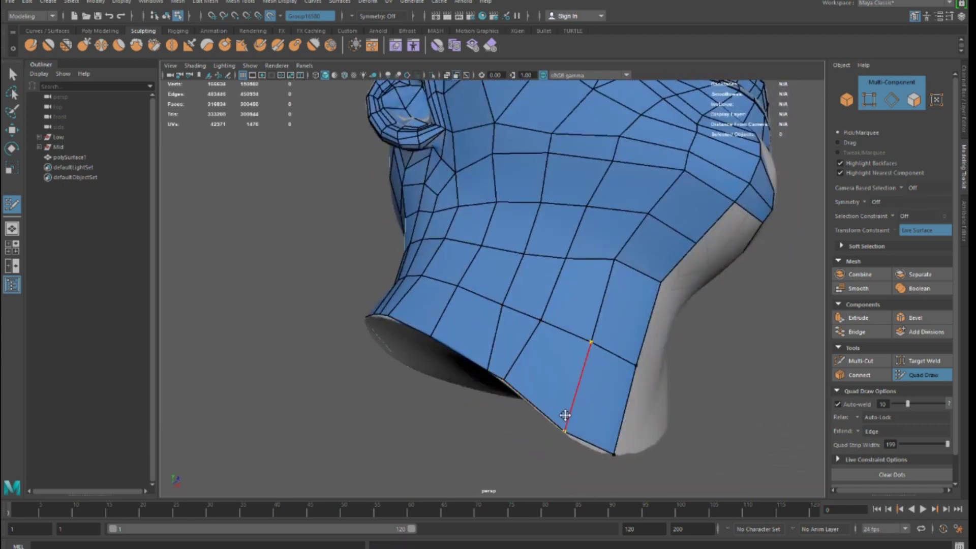
Step: Inspect the retopologized mesh around the neck, ear, chin, nose and eyes
{"action": "left_click_drag", "start_coordinate": [584, 442], "coordinate": [539, 419], "text": "alt"}
{"action": "left_click_drag", "start_coordinate": [485, 370], "coordinate": [362, 444], "text": "alt"}
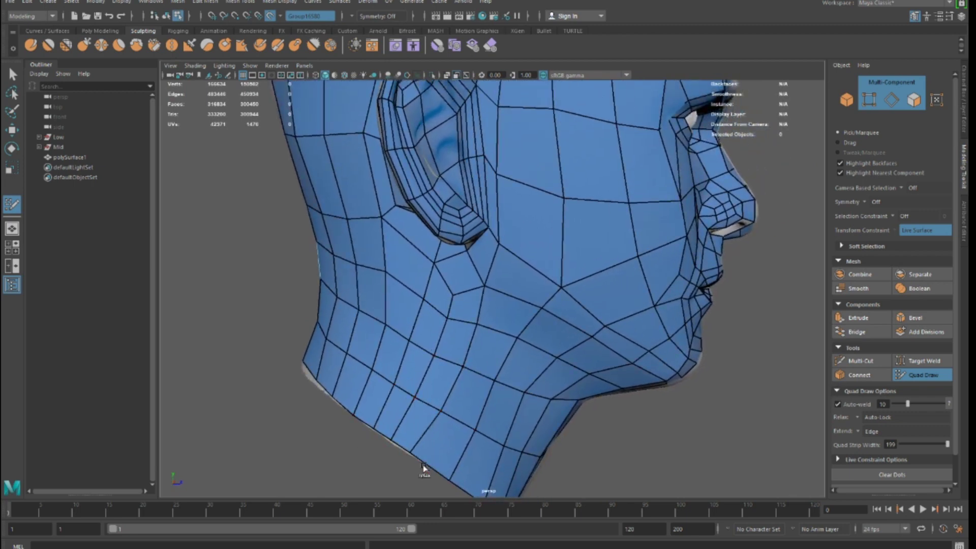
{"action": "left_click_drag", "start_coordinate": [389, 414], "coordinate": [445, 399], "text": "alt"}
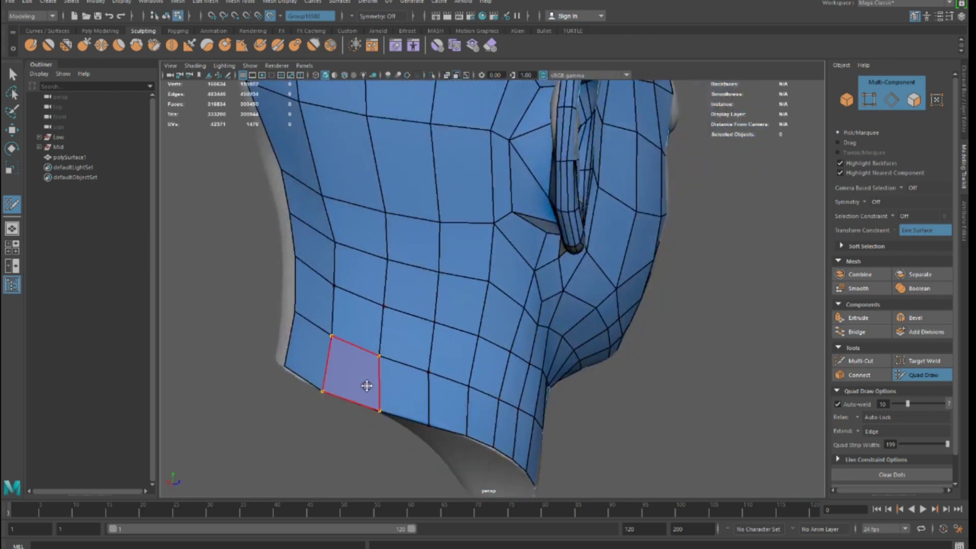
{"action": "left_click_drag", "start_coordinate": [364, 387], "coordinate": [432, 371], "text": "alt"}
{"action": "left_click_drag", "start_coordinate": [452, 314], "coordinate": [466, 218], "text": "alt"}
{"action": "scroll", "coordinate": [573, 277], "scroll_direction": "down", "scroll_amount": 3}
{"action": "left_click_drag", "start_coordinate": [573, 276], "coordinate": [523, 322], "text": "alt"}
{"action": "scroll", "coordinate": [505, 333], "scroll_direction": "up", "scroll_amount": 5}
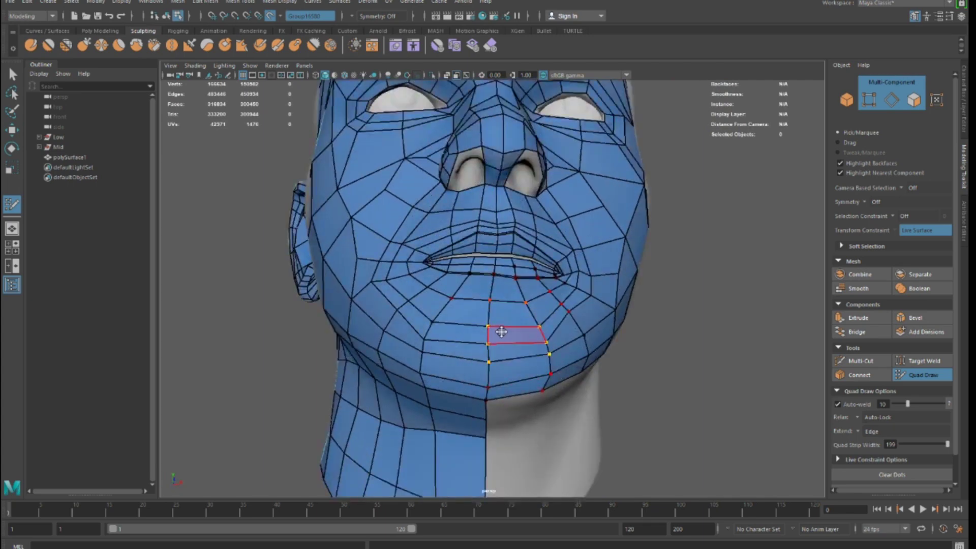
{"action": "scroll", "coordinate": [474, 231], "scroll_direction": "up", "scroll_amount": 3}
{"action": "left_click_drag", "start_coordinate": [191, 124], "coordinate": [284, 167], "text": "alt"}
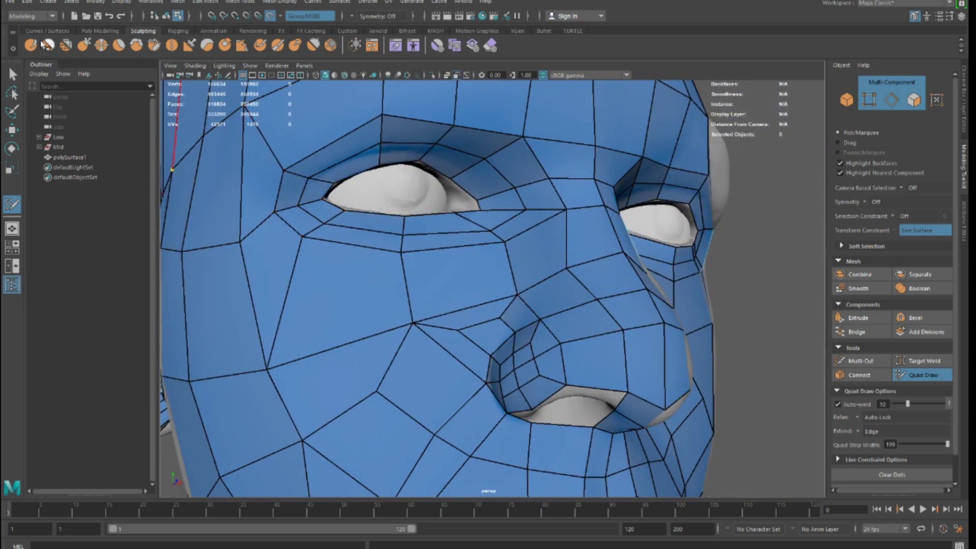
Step: Compare the bare sculpt with the retopologized mesh around the character's right eye and the side of the nose
{"action": "left_click", "coordinate": [13, 75]}
{"action": "scroll", "coordinate": [375, 190], "scroll_direction": "up", "scroll_amount": 3}
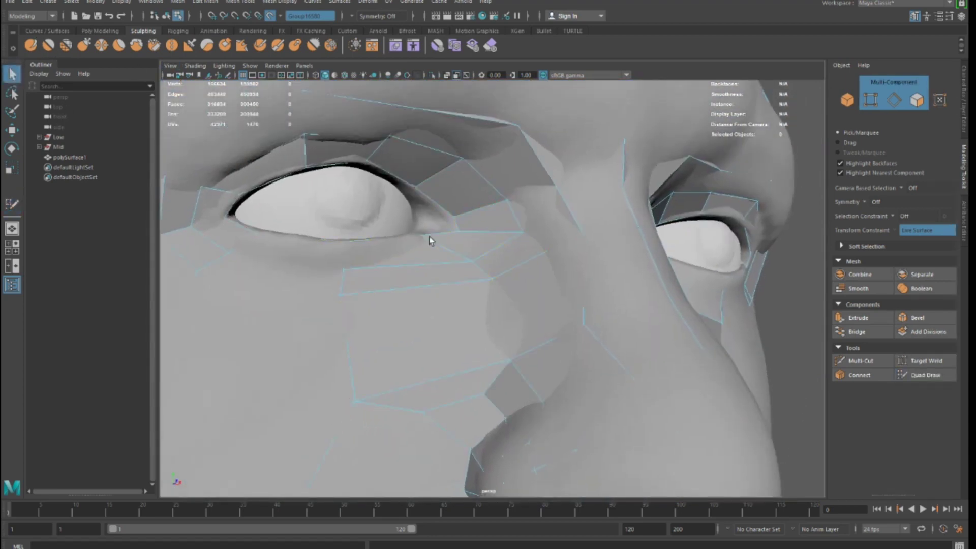
{"action": "left_click", "coordinate": [925, 376]}
{"action": "mouse_move", "coordinate": [573, 340]}
{"action": "left_mouse_down", "text": "alt"}
{"action": "mouse_move", "coordinate": [527, 337]}
{"action": "mouse_move", "coordinate": [530, 354]}
{"action": "left_mouse_up", "text": "alt"}
{"action": "left_click_drag", "start_coordinate": [415, 254], "coordinate": [460, 276], "text": "alt"}
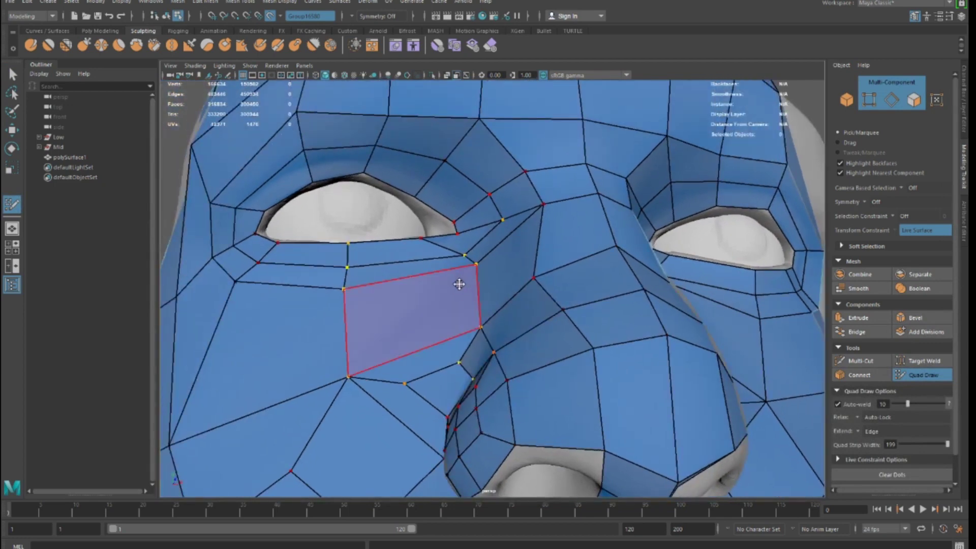
{"action": "right_click_drag", "start_coordinate": [458, 286], "coordinate": [451, 266], "text": "alt"}
{"action": "middle_click_drag", "start_coordinate": [451, 265], "coordinate": [618, 402], "text": "alt"}
{"action": "left_click_drag", "start_coordinate": [610, 365], "coordinate": [584, 338], "text": "alt"}
{"action": "left_click_drag", "start_coordinate": [377, 282], "coordinate": [373, 275], "text": "alt"}
{"action": "middle_click_drag", "start_coordinate": [373, 275], "coordinate": [387, 294], "text": "alt"}
Step: Extrude an inner strip of quads along the right eye's upper eyelid, reaching its outer corner
{"action": "left_click_drag", "start_coordinate": [399, 291], "coordinate": [585, 238]}
{"action": "left_click_drag", "start_coordinate": [488, 247], "coordinate": [328, 184], "text": "alt"}
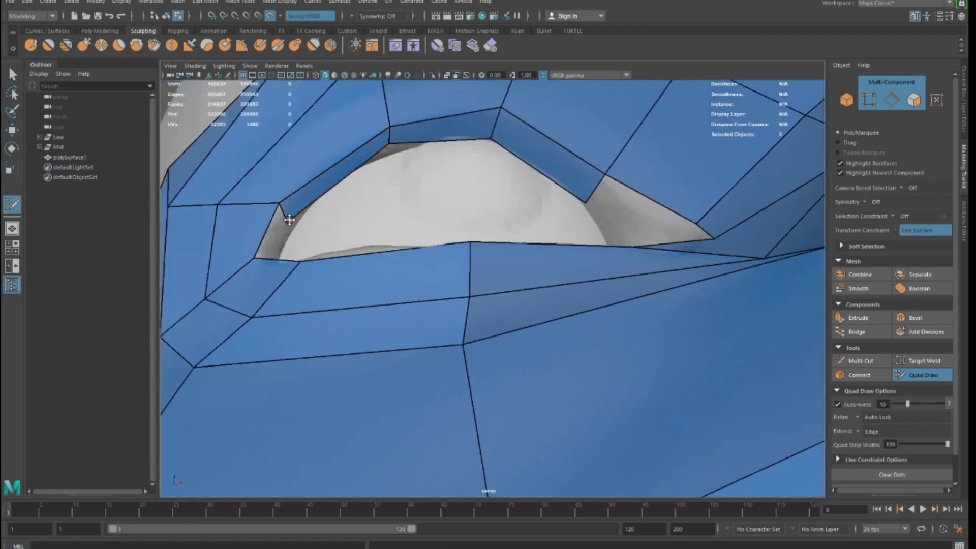
{"action": "left_click_drag", "start_coordinate": [300, 215], "coordinate": [325, 218], "text": "alt"}
{"action": "left_click_drag", "start_coordinate": [340, 294], "coordinate": [348, 277], "text": "alt"}
{"action": "left_click", "coordinate": [371, 347], "text": "shift"}
{"action": "mouse_move", "coordinate": [371, 346]}
{"action": "left_mouse_down", "text": "alt"}
{"action": "mouse_move", "coordinate": [358, 347]}
{"action": "mouse_move", "coordinate": [346, 317]}
{"action": "mouse_move", "coordinate": [342, 338]}
{"action": "mouse_move", "coordinate": [356, 337]}
{"action": "left_mouse_up", "text": "alt"}
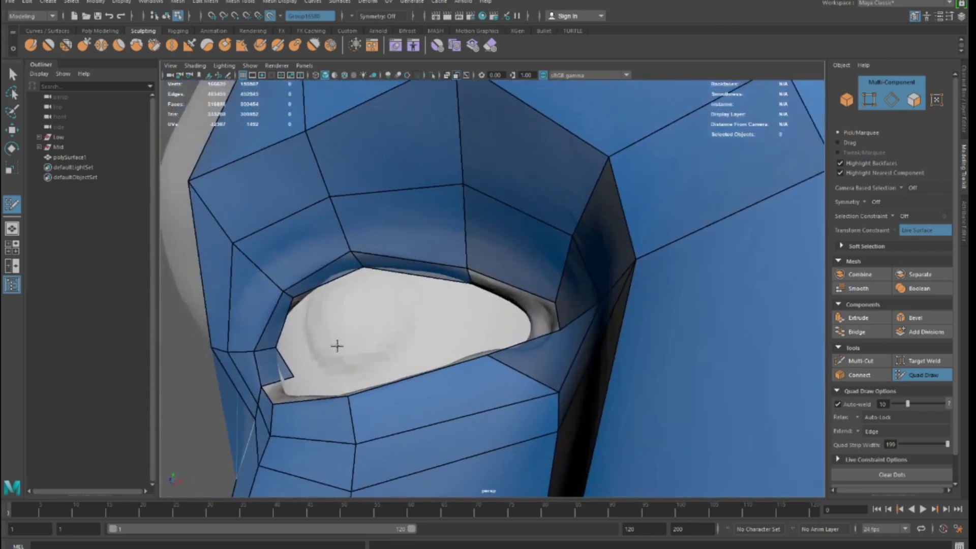
Step: Continue the inner quad strip around the right eye's outer corner and along its lower eyelid
{"action": "left_click_drag", "start_coordinate": [280, 381], "coordinate": [403, 251], "text": "alt"}
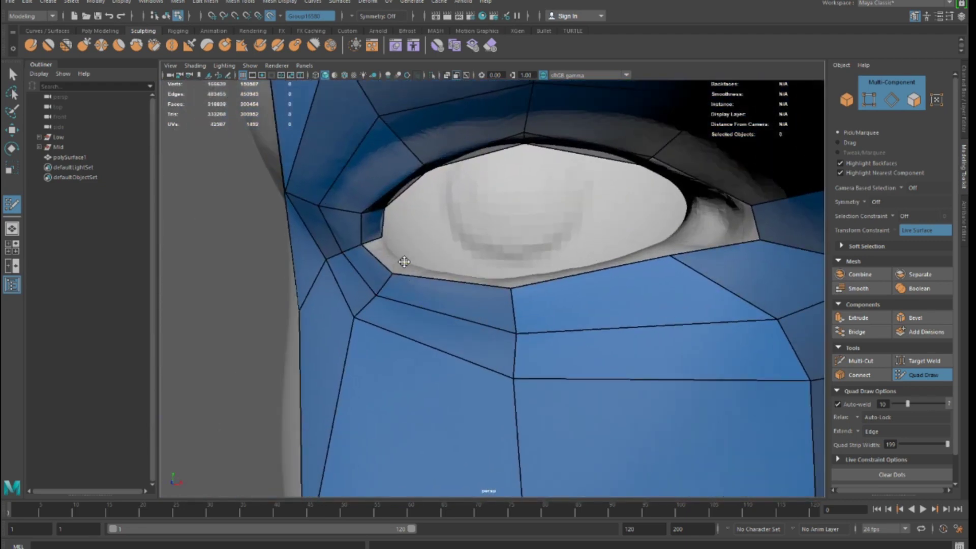
{"action": "left_click", "coordinate": [390, 254], "text": "shift"}
{"action": "left_click", "coordinate": [475, 275], "text": "shift"}
{"action": "left_click_drag", "start_coordinate": [551, 277], "coordinate": [682, 286], "text": "alt"}
{"action": "left_click", "coordinate": [675, 253], "text": "shift"}
{"action": "key", "text": "ctrl+z"}
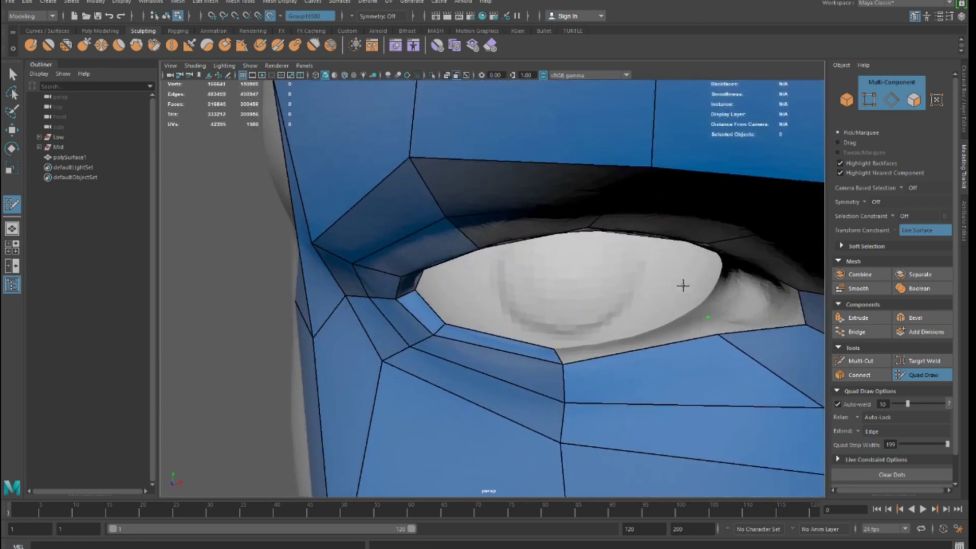
{"action": "left_click", "coordinate": [657, 335], "text": "shift"}
Step: Fill the gap at the inner corner of the right eye with quads, redoing the misplaced fill
{"action": "mouse_move", "coordinate": [693, 322]}
{"action": "left_mouse_down", "text": "alt"}
{"action": "mouse_move", "coordinate": [590, 338]}
{"action": "mouse_move", "coordinate": [596, 368]}
{"action": "mouse_move", "coordinate": [606, 341]}
{"action": "left_mouse_up", "text": "alt"}
{"action": "left_click", "coordinate": [617, 228], "text": "shift"}
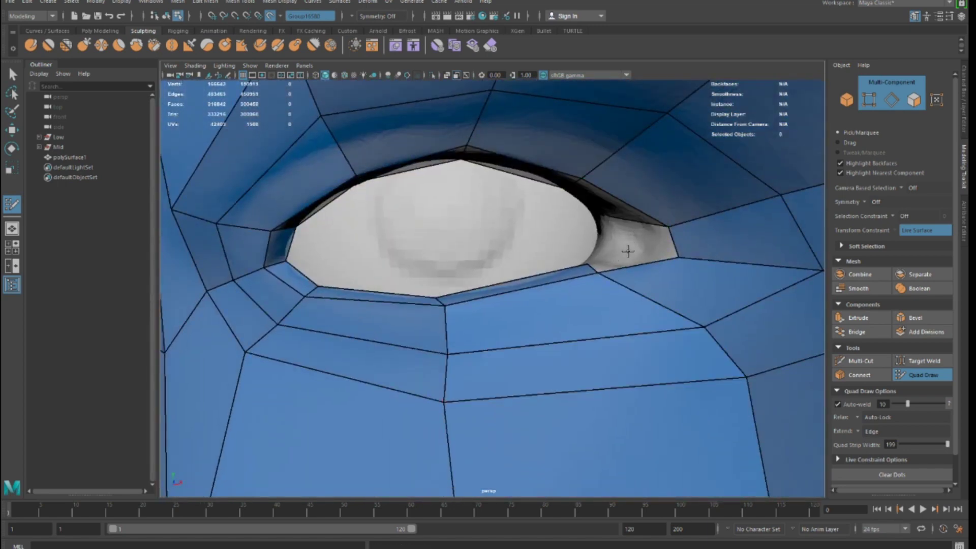
{"action": "left_click", "coordinate": [632, 236], "text": "shift"}
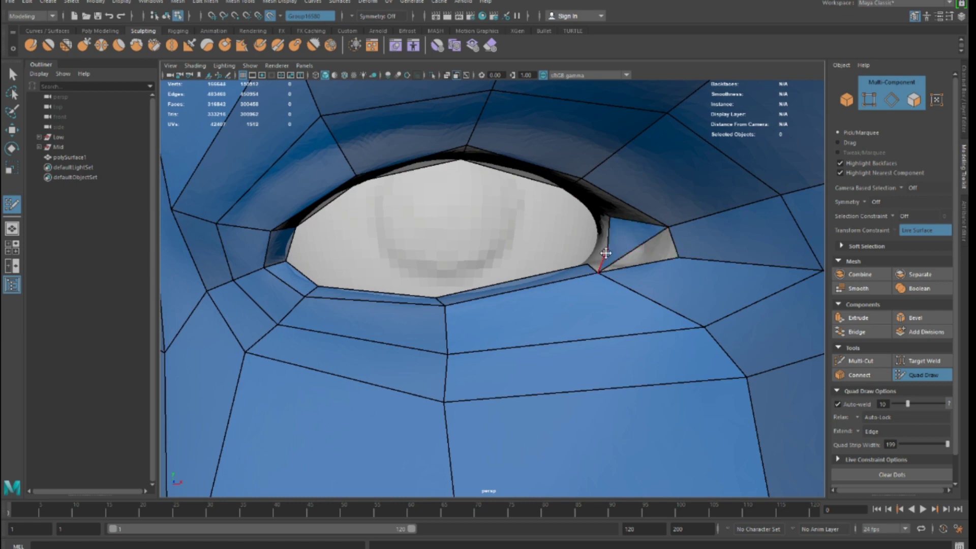
{"action": "key", "text": "ctrl+z"}
{"action": "left_click", "coordinate": [636, 235], "text": "shift"}
Step: Extrude two inner quads along the left eye's lower eyelid and weld their adjoining vertices at the middle
{"action": "mouse_move", "coordinate": [636, 235]}
{"action": "left_mouse_down", "text": "alt"}
{"action": "mouse_move", "coordinate": [619, 285]}
{"action": "mouse_move", "coordinate": [651, 360]}
{"action": "mouse_move", "coordinate": [531, 368]}
{"action": "mouse_move", "coordinate": [584, 331]}
{"action": "mouse_move", "coordinate": [496, 344]}
{"action": "mouse_move", "coordinate": [445, 310]}
{"action": "left_mouse_up", "text": "alt"}
{"action": "left_click", "coordinate": [632, 355], "text": "shift"}
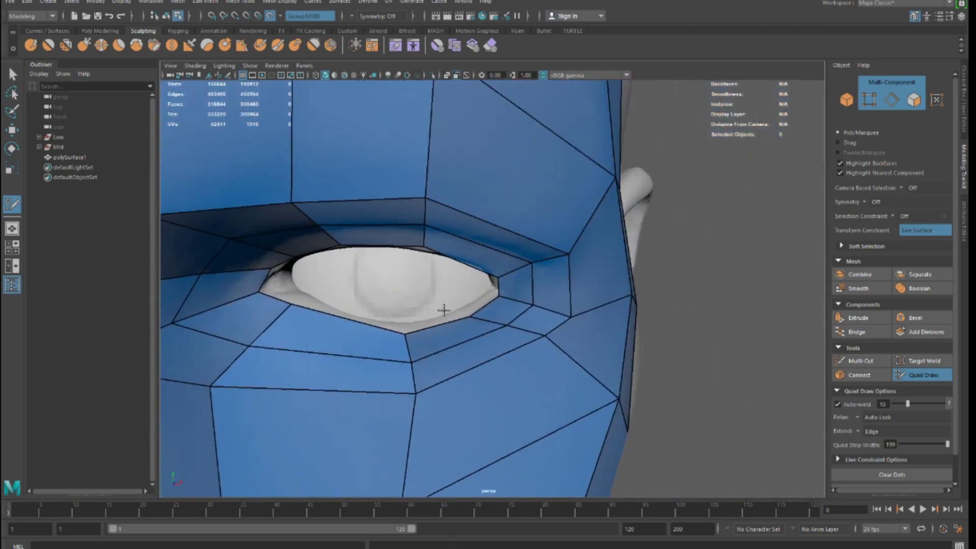
{"action": "scroll", "coordinate": [383, 316], "scroll_direction": "up", "scroll_amount": 8}
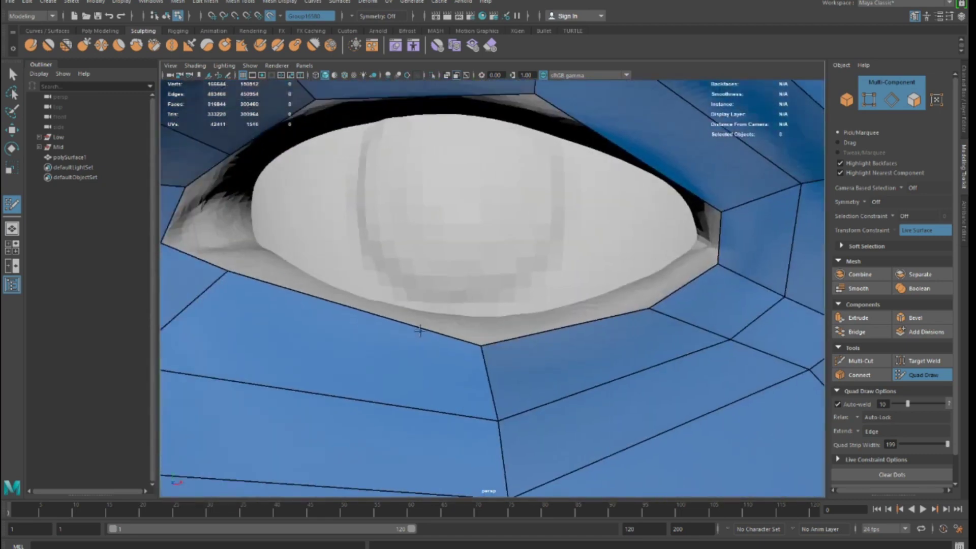
{"action": "left_click_drag", "start_coordinate": [386, 310], "coordinate": [396, 288]}
{"action": "middle_click_drag", "start_coordinate": [588, 261], "coordinate": [562, 305], "text": "alt"}
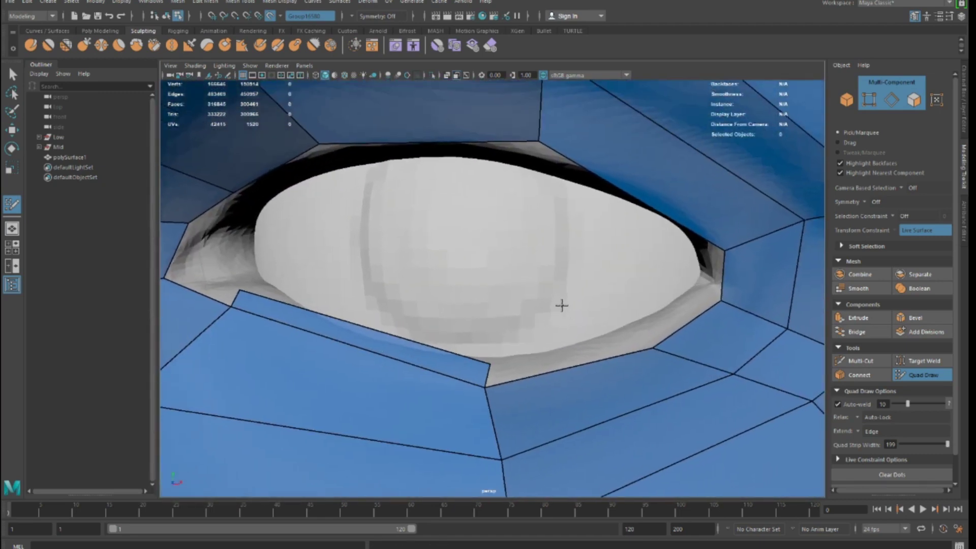
{"action": "left_click_drag", "start_coordinate": [593, 362], "coordinate": [583, 339]}
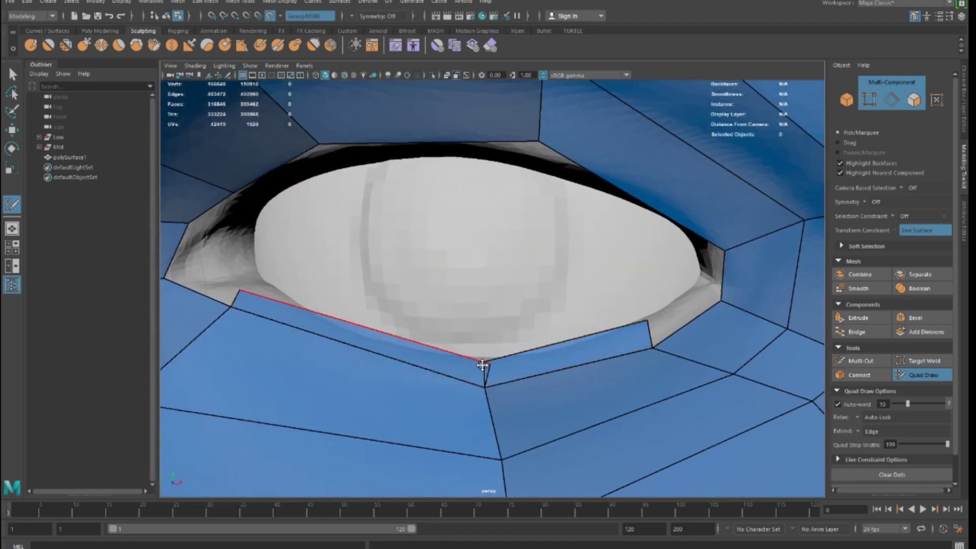
{"action": "mouse_move", "coordinate": [488, 365]}
{"action": "left_mouse_down"}
{"action": "mouse_move", "coordinate": [500, 365]}
{"action": "mouse_move", "coordinate": [490, 384]}
{"action": "left_mouse_up"}
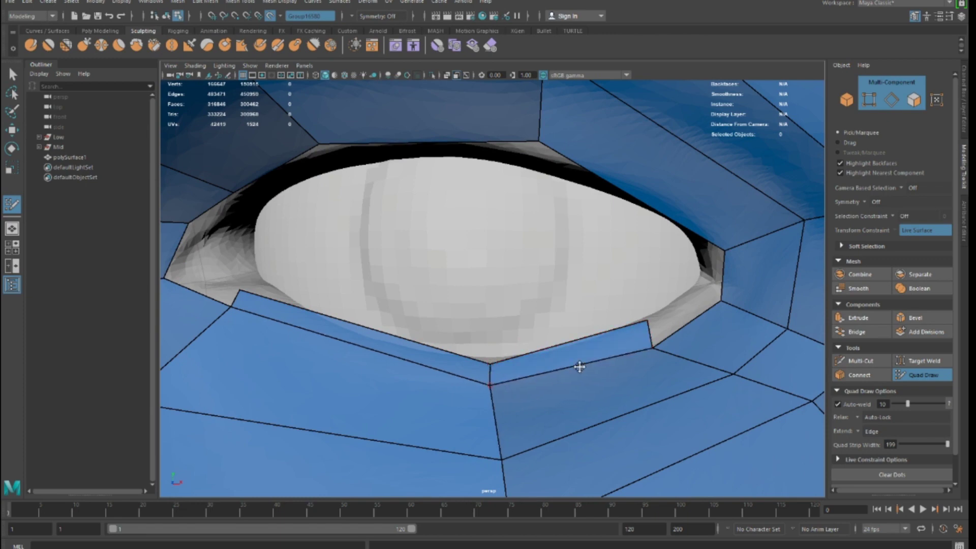
Step: Fill the rim quads around the left eye's outer corner and the outer part of its upper eyelid
{"action": "left_click", "coordinate": [681, 315], "text": "shift"}
{"action": "left_click_drag", "start_coordinate": [682, 315], "coordinate": [675, 342], "text": "alt"}
{"action": "middle_click_drag", "start_coordinate": [675, 342], "coordinate": [658, 394], "text": "alt"}
{"action": "left_click", "coordinate": [672, 285], "text": "shift"}
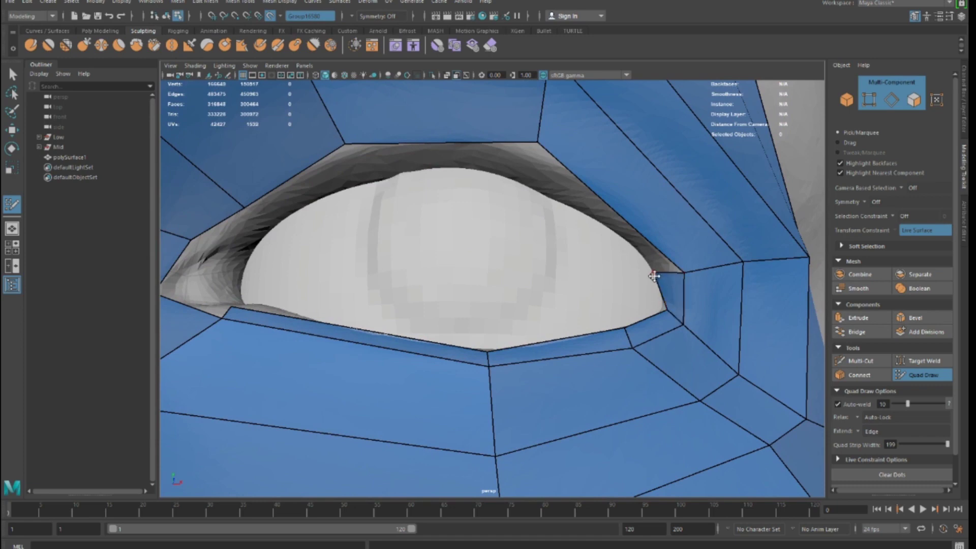
{"action": "left_click", "coordinate": [531, 177]}
{"action": "left_click", "coordinate": [565, 198], "text": "shift"}
{"action": "left_click_drag", "start_coordinate": [566, 199], "coordinate": [462, 244], "text": "alt"}
{"action": "middle_click_drag", "start_coordinate": [462, 245], "coordinate": [591, 264], "text": "alt"}
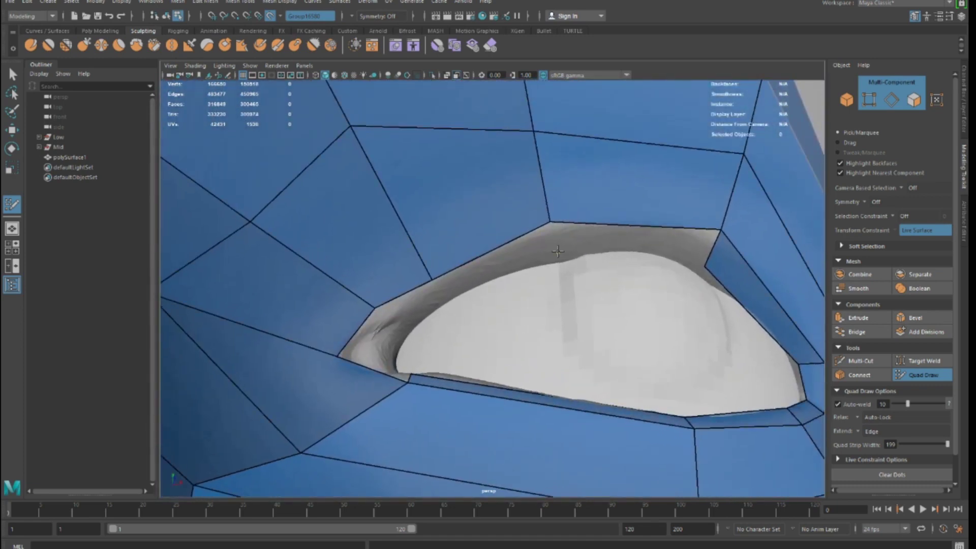
Step: Complete the left eye's inner rim with quads along the rest of the upper eyelid and the inner corner
{"action": "left_click", "coordinate": [618, 240], "text": "shift"}
{"action": "left_click", "coordinate": [484, 264], "text": "shift"}
{"action": "left_click_drag", "start_coordinate": [483, 264], "coordinate": [502, 332], "text": "alt"}
{"action": "scroll", "coordinate": [404, 323], "scroll_direction": "up", "scroll_amount": 3}
{"action": "left_click", "coordinate": [452, 291], "text": "shift"}
{"action": "left_click", "coordinate": [451, 312], "text": "shift"}
{"action": "left_click", "coordinate": [460, 329], "text": "shift"}
Step: Insert an edge loop along the inner eyelid rim and check the rims of both eyes
{"action": "right_click_drag", "start_coordinate": [502, 332], "coordinate": [418, 344], "text": "alt"}
{"action": "left_click_drag", "start_coordinate": [418, 344], "coordinate": [571, 337], "text": "alt"}
{"action": "right_click_drag", "start_coordinate": [586, 286], "coordinate": [671, 282], "text": "alt"}
{"action": "left_click_drag", "start_coordinate": [671, 282], "coordinate": [599, 270], "text": "alt"}
{"action": "left_click", "coordinate": [580, 285], "text": "ctrl"}
{"action": "right_click_drag", "start_coordinate": [580, 285], "coordinate": [493, 320], "text": "alt"}
{"action": "left_click_drag", "start_coordinate": [492, 320], "coordinate": [422, 316], "text": "alt"}
{"action": "middle_click_drag", "start_coordinate": [579, 314], "coordinate": [600, 270], "text": "alt"}
{"action": "left_click_drag", "start_coordinate": [491, 339], "coordinate": [554, 281], "text": "alt"}
{"action": "right_click_drag", "start_coordinate": [553, 281], "coordinate": [623, 285], "text": "alt"}
{"action": "middle_click_drag", "start_coordinate": [541, 244], "coordinate": [475, 349], "text": "alt"}
{"action": "left_click_drag", "start_coordinate": [470, 311], "coordinate": [480, 335], "text": "alt"}
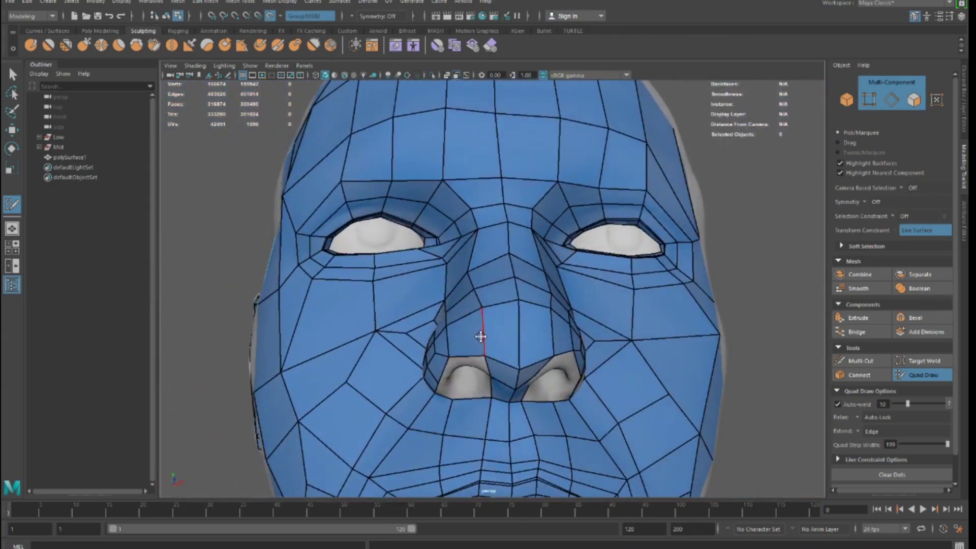
Step: Extrude the upper edge of the right nostril opening inward and fit the new quad's vertices to the nostril rim
{"action": "right_click_drag", "start_coordinate": [462, 320], "coordinate": [495, 328], "text": "alt"}
{"action": "middle_click_drag", "start_coordinate": [453, 357], "coordinate": [482, 282], "text": "alt"}
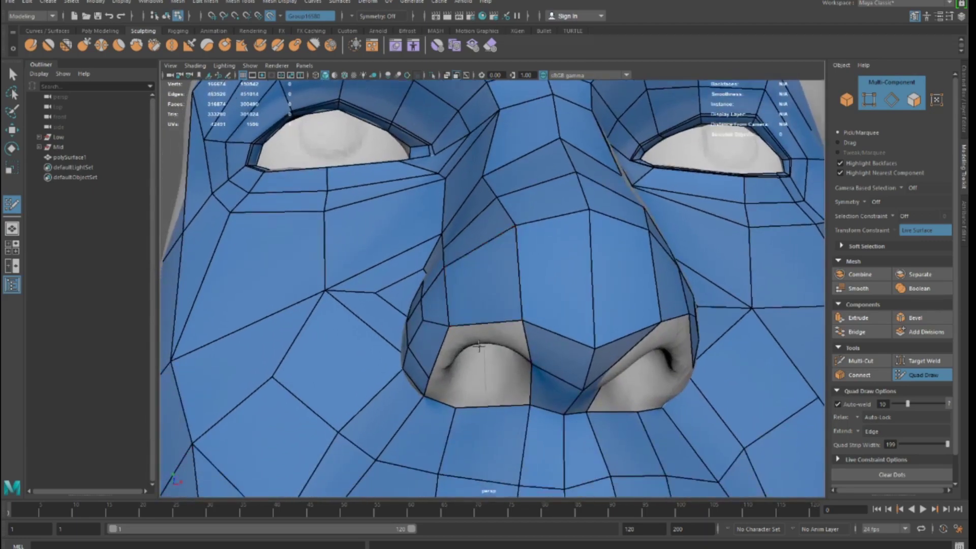
{"action": "left_click_drag", "start_coordinate": [473, 362], "coordinate": [476, 309], "text": "alt"}
{"action": "middle_click_drag", "start_coordinate": [476, 308], "coordinate": [450, 381], "text": "alt"}
{"action": "key", "text": "q"}
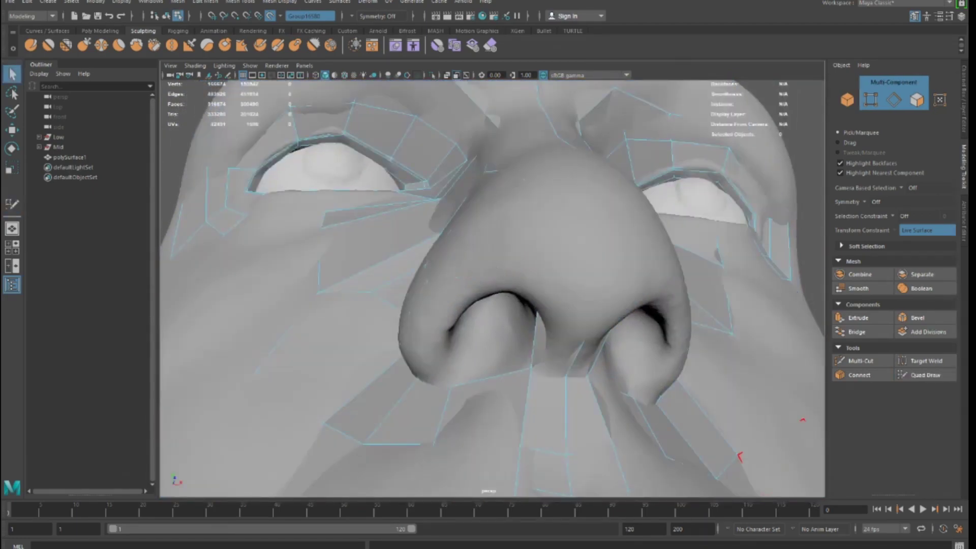
{"action": "left_click", "coordinate": [920, 376]}
{"action": "right_click_drag", "start_coordinate": [560, 333], "coordinate": [525, 288], "text": "alt"}
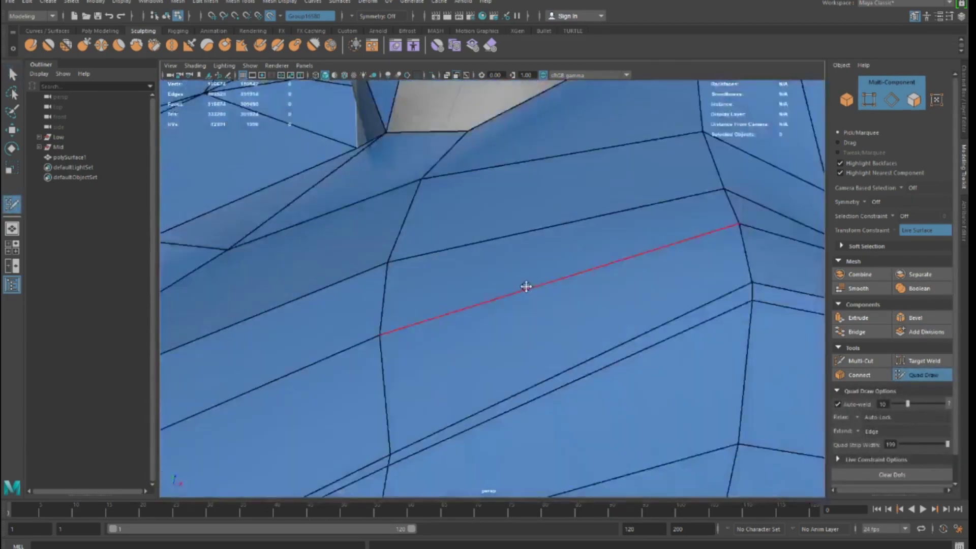
{"action": "middle_click_drag", "start_coordinate": [524, 288], "coordinate": [512, 297], "text": "alt"}
{"action": "mouse_move", "coordinate": [512, 296]}
{"action": "left_mouse_down", "text": "alt"}
{"action": "mouse_move", "coordinate": [493, 198]}
{"action": "mouse_move", "coordinate": [507, 269]}
{"action": "left_mouse_up", "text": "alt"}
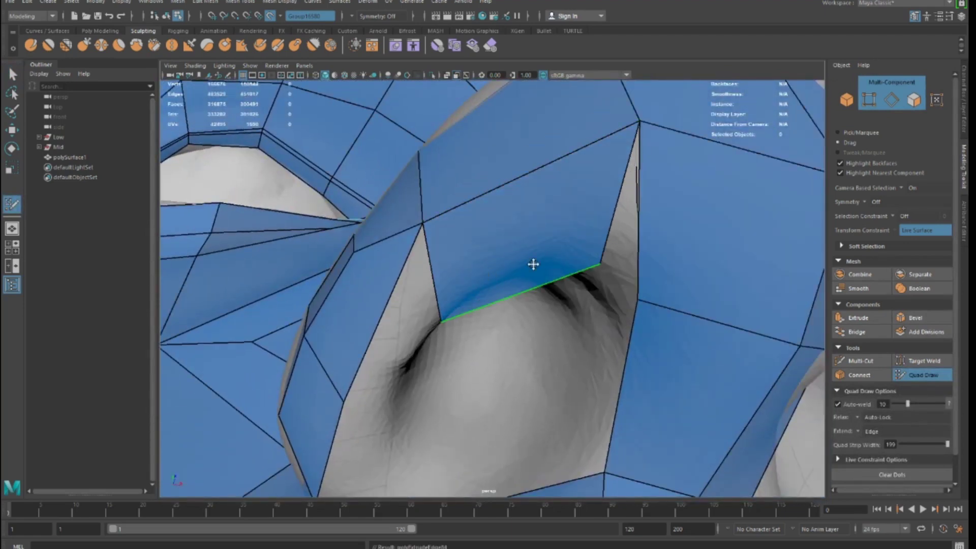
{"action": "left_click_drag", "start_coordinate": [599, 285], "coordinate": [536, 253], "text": "alt"}
{"action": "left_click_drag", "start_coordinate": [528, 314], "coordinate": [492, 333]}
{"action": "left_click_drag", "start_coordinate": [402, 386], "coordinate": [417, 339]}
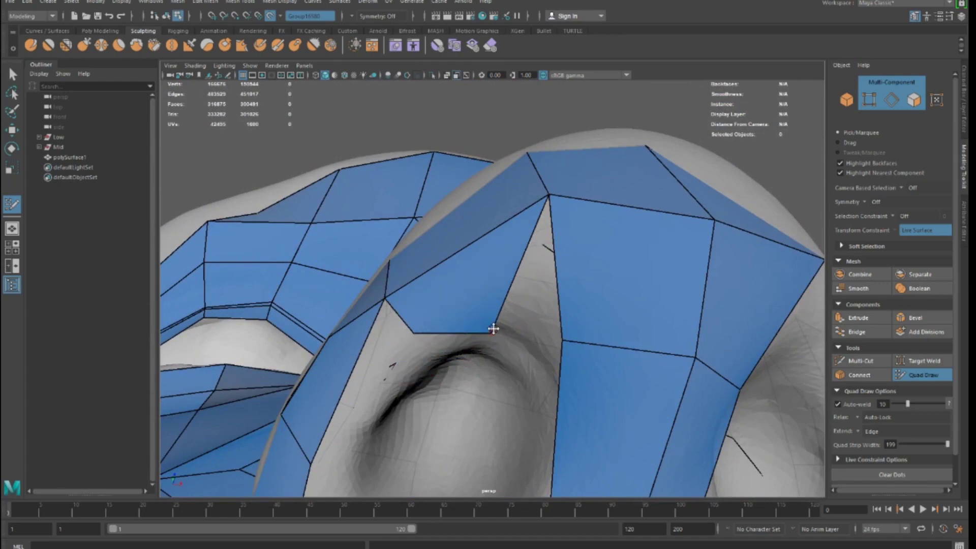
Step: Fill the outer ring of quads around the right nostril opening
{"action": "left_click_drag", "start_coordinate": [436, 388], "coordinate": [425, 263], "text": "alt"}
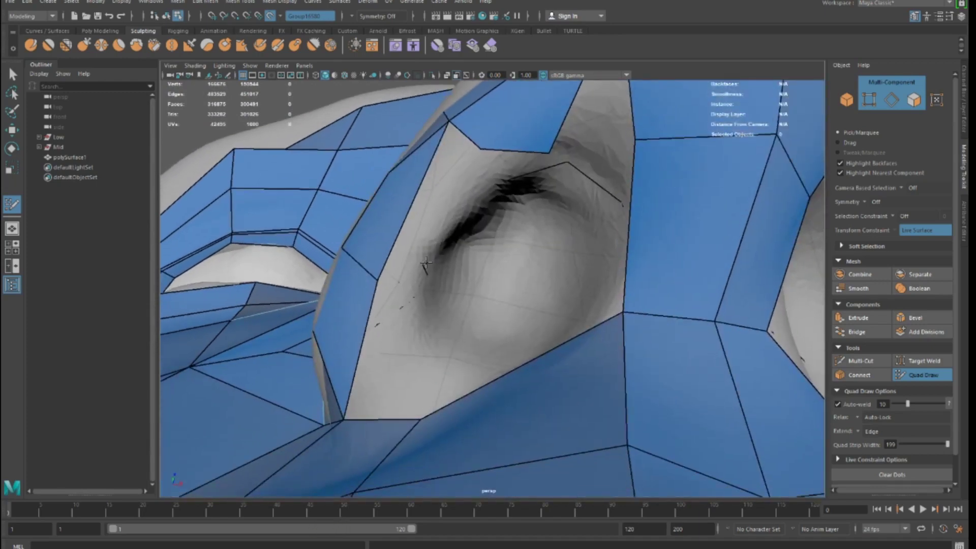
{"action": "left_click", "coordinate": [433, 201], "text": "shift"}
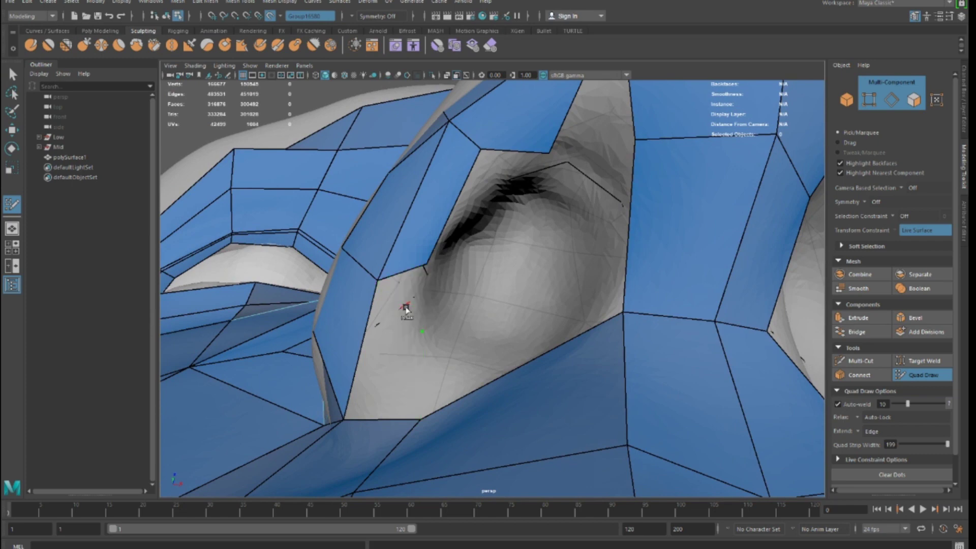
{"action": "mouse_move", "coordinate": [394, 303]}
{"action": "left_mouse_down", "text": "alt"}
{"action": "mouse_move", "coordinate": [405, 355]}
{"action": "mouse_move", "coordinate": [531, 310]}
{"action": "mouse_move", "coordinate": [548, 272]}
{"action": "mouse_move", "coordinate": [422, 327]}
{"action": "mouse_move", "coordinate": [518, 311]}
{"action": "mouse_move", "coordinate": [500, 359]}
{"action": "left_mouse_up", "text": "alt"}
{"action": "left_click", "coordinate": [507, 292], "text": "shift"}
{"action": "left_click", "coordinate": [357, 342], "text": "shift"}
{"action": "left_click", "coordinate": [503, 398], "text": "shift"}
{"action": "left_click", "coordinate": [577, 320], "text": "shift"}
{"action": "mouse_move", "coordinate": [577, 320]}
{"action": "left_mouse_down", "text": "alt"}
{"action": "mouse_move", "coordinate": [438, 337]}
{"action": "mouse_move", "coordinate": [460, 284]}
{"action": "mouse_move", "coordinate": [471, 311]}
{"action": "mouse_move", "coordinate": [458, 318]}
{"action": "mouse_move", "coordinate": [447, 231]}
{"action": "mouse_move", "coordinate": [429, 256]}
{"action": "left_mouse_up", "text": "alt"}
{"action": "left_click_drag", "start_coordinate": [407, 288], "coordinate": [366, 330], "text": "alt"}
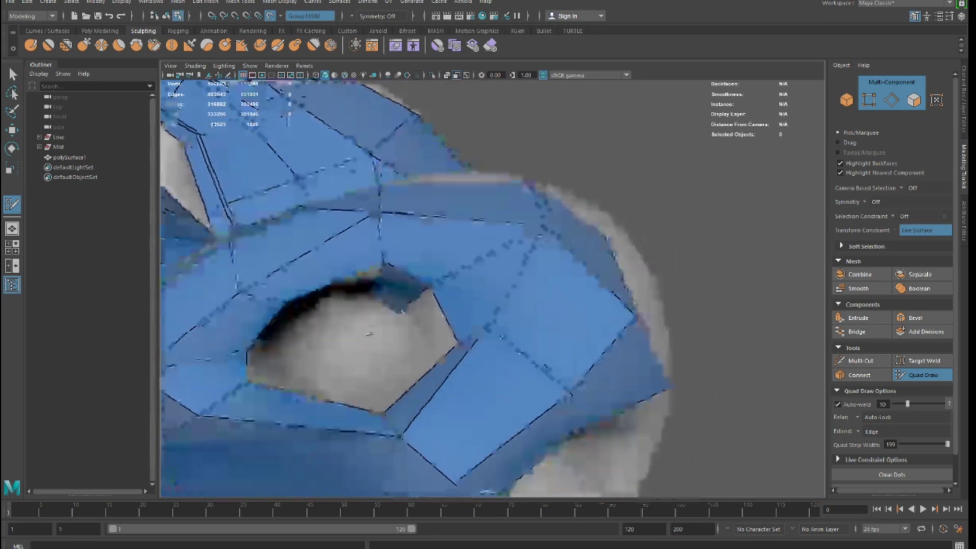
Step: Complete the inner ring of quads inside the right nostril and remove the stray triangle across the opening
{"action": "left_click", "coordinate": [443, 313], "text": "shift"}
{"action": "mouse_move", "coordinate": [443, 313]}
{"action": "left_mouse_down", "text": "alt"}
{"action": "mouse_move", "coordinate": [444, 369]}
{"action": "mouse_move", "coordinate": [452, 355]}
{"action": "mouse_move", "coordinate": [478, 363]}
{"action": "mouse_move", "coordinate": [399, 328]}
{"action": "left_mouse_up", "text": "alt"}
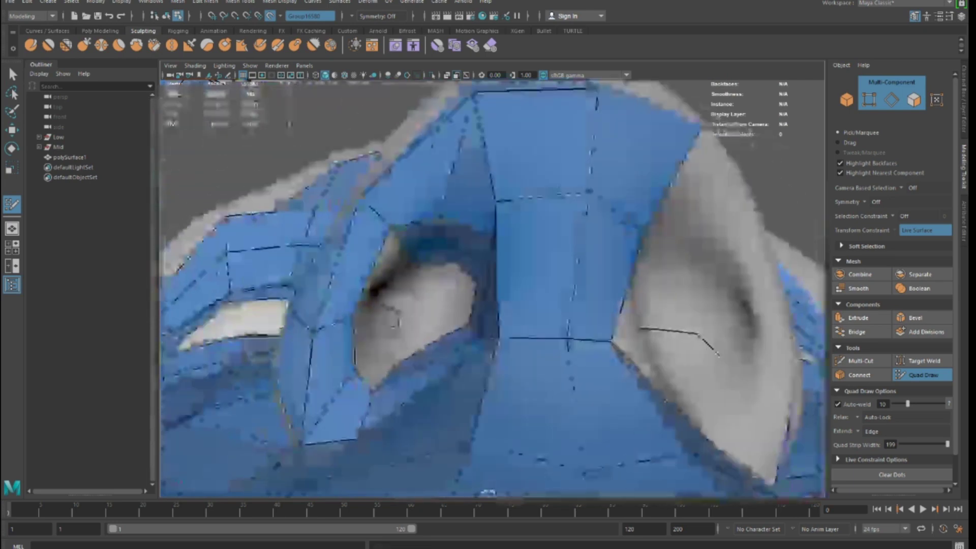
{"action": "left_click", "coordinate": [387, 369], "text": "shift"}
{"action": "left_click", "coordinate": [393, 281], "text": "shift"}
{"action": "left_click_drag", "start_coordinate": [395, 283], "coordinate": [483, 300], "text": "alt"}
{"action": "left_click", "coordinate": [494, 298], "text": "shift"}
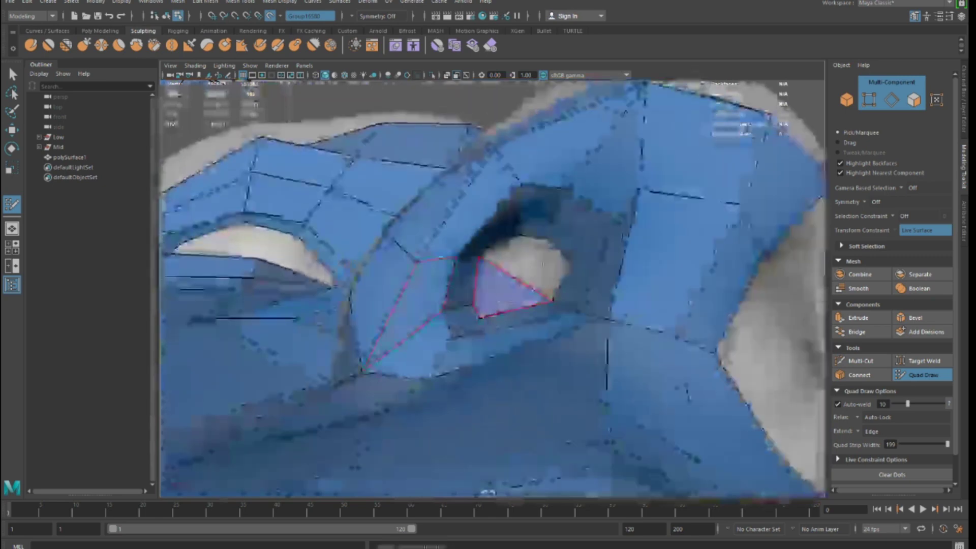
{"action": "left_click", "coordinate": [510, 303], "text": "ctrl+shift"}
{"action": "left_click_drag", "start_coordinate": [509, 262], "coordinate": [495, 277], "text": "alt"}
{"action": "key", "text": "ctrl+z"}
{"action": "right_click_drag", "start_coordinate": [477, 244], "coordinate": [514, 232], "text": "alt"}
{"action": "left_click_drag", "start_coordinate": [515, 232], "coordinate": [528, 226], "text": "alt"}
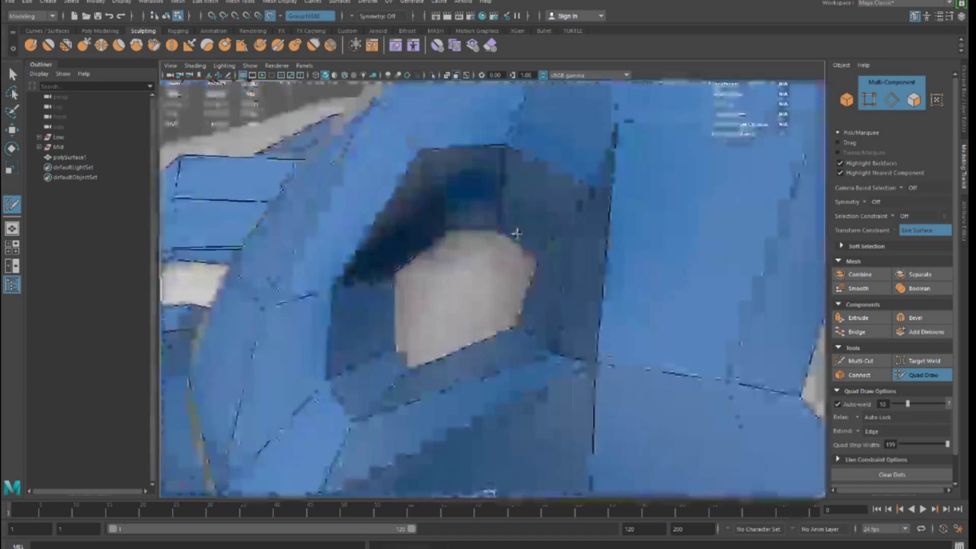
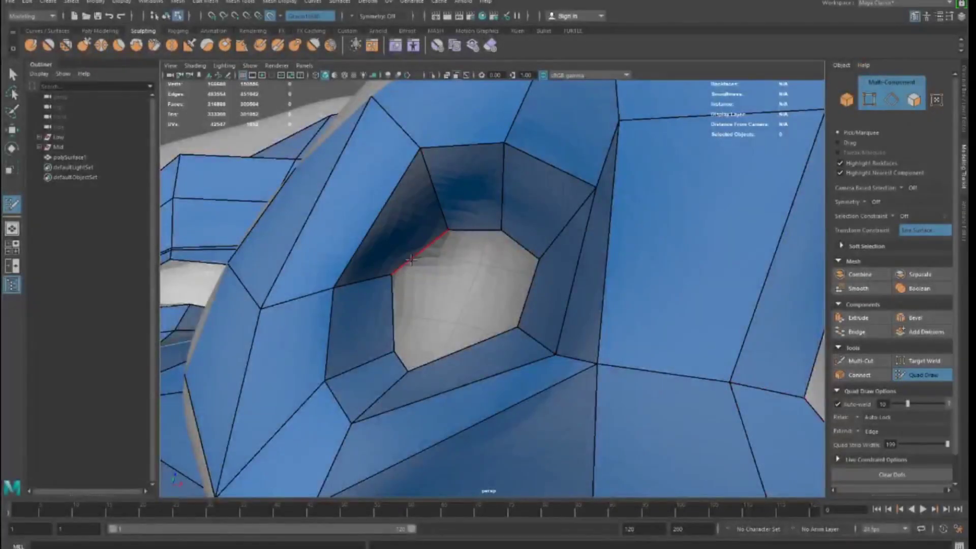
Step: Close the remaining hole inside the right nostril with faces meeting at a central vertex
{"action": "left_click_drag", "start_coordinate": [390, 274], "coordinate": [469, 301]}
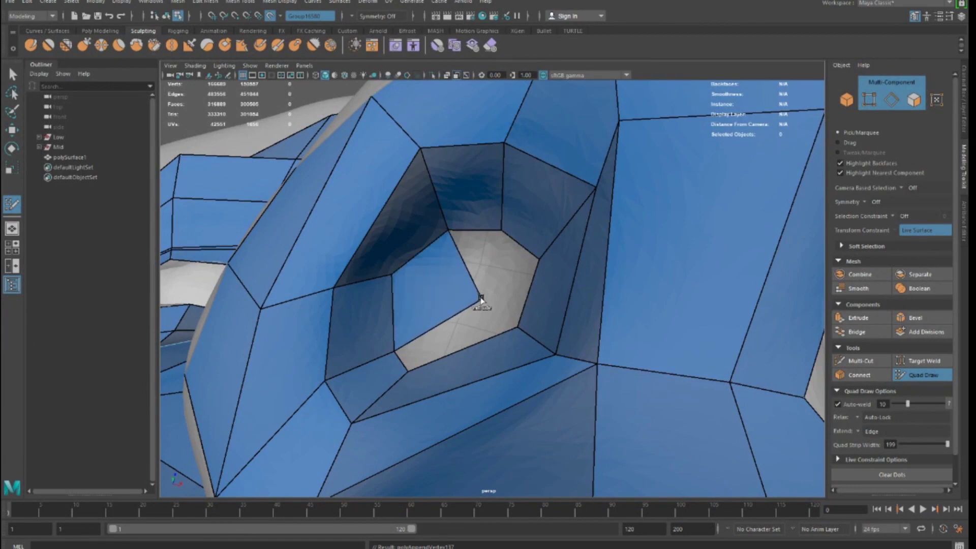
{"action": "left_click", "coordinate": [515, 323], "text": "shift"}
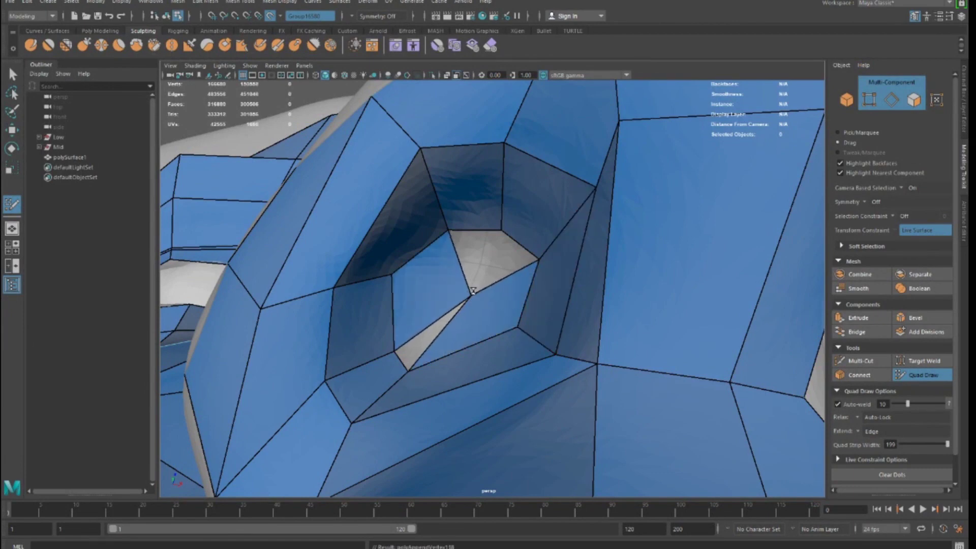
{"action": "key", "text": "ctrl+z"}
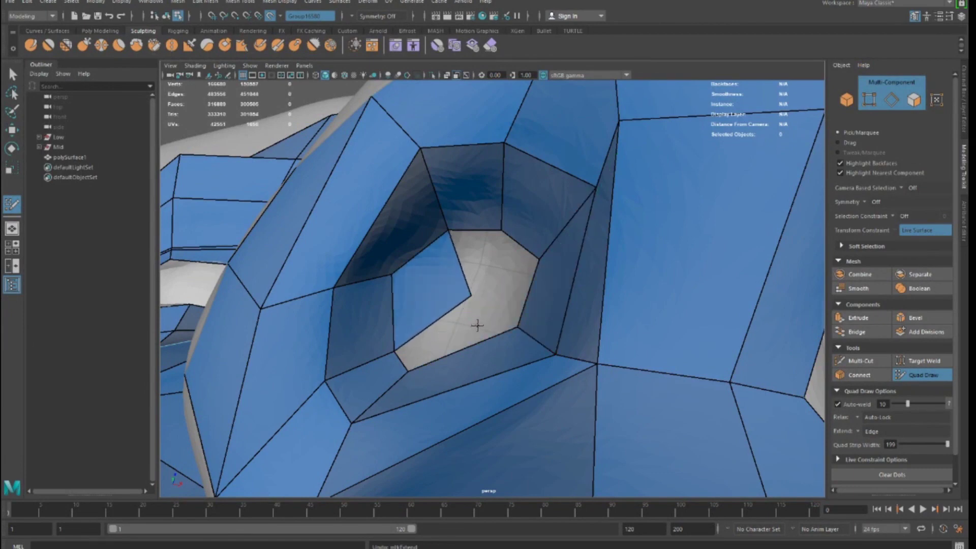
{"action": "left_click", "coordinate": [460, 333], "text": "shift"}
{"action": "scroll", "coordinate": [470, 213], "scroll_direction": "down", "scroll_amount": 8}
{"action": "left_click_drag", "start_coordinate": [470, 213], "coordinate": [492, 305], "text": "alt"}
{"action": "scroll", "coordinate": [495, 296], "scroll_direction": "up", "scroll_amount": 8}
{"action": "scroll", "coordinate": [496, 295], "scroll_direction": "down", "scroll_amount": 6}
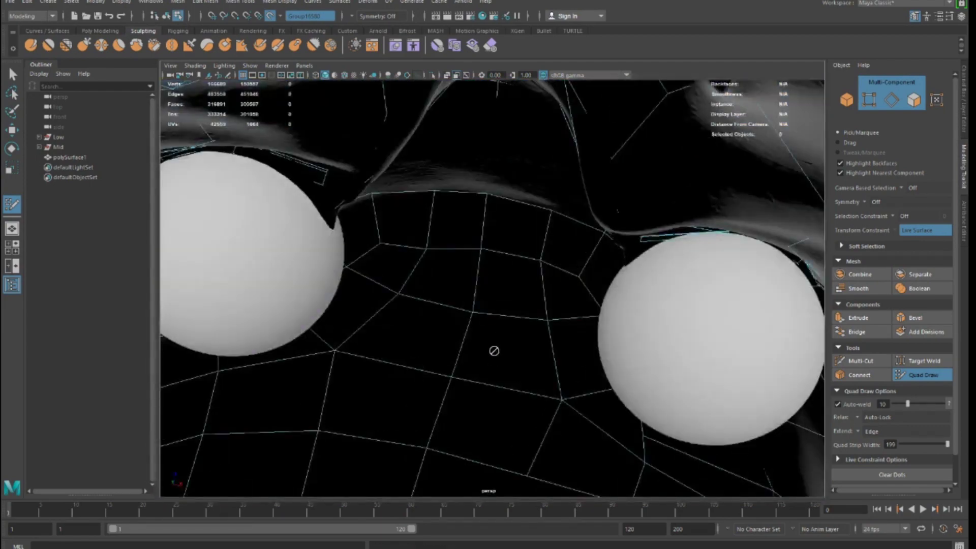
{"action": "left_click_drag", "start_coordinate": [492, 356], "coordinate": [498, 345], "text": "alt"}
{"action": "scroll", "coordinate": [501, 342], "scroll_direction": "up", "scroll_amount": 8}
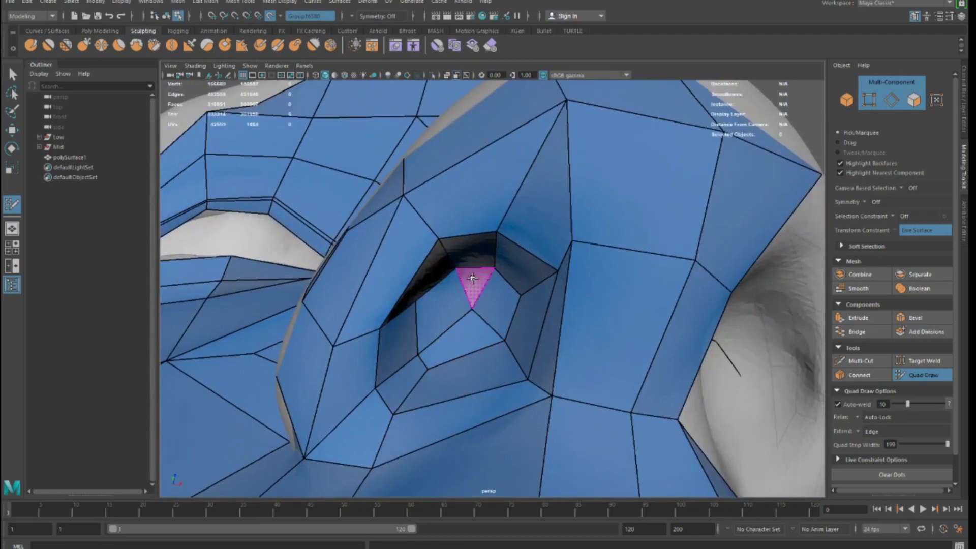
Step: Check the retopologized head as a whole, then leave Quad Draw and view the face from the front
{"action": "scroll", "coordinate": [475, 278], "scroll_direction": "down", "scroll_amount": 6}
{"action": "scroll", "coordinate": [479, 294], "scroll_direction": "up", "scroll_amount": 4}
{"action": "scroll", "coordinate": [508, 296], "scroll_direction": "down", "scroll_amount": 5}
{"action": "left_click_drag", "start_coordinate": [496, 352], "coordinate": [486, 282], "text": "alt"}
{"action": "scroll", "coordinate": [501, 366], "scroll_direction": "up", "scroll_amount": 3}
{"action": "scroll", "coordinate": [509, 337], "scroll_direction": "down", "scroll_amount": 2}
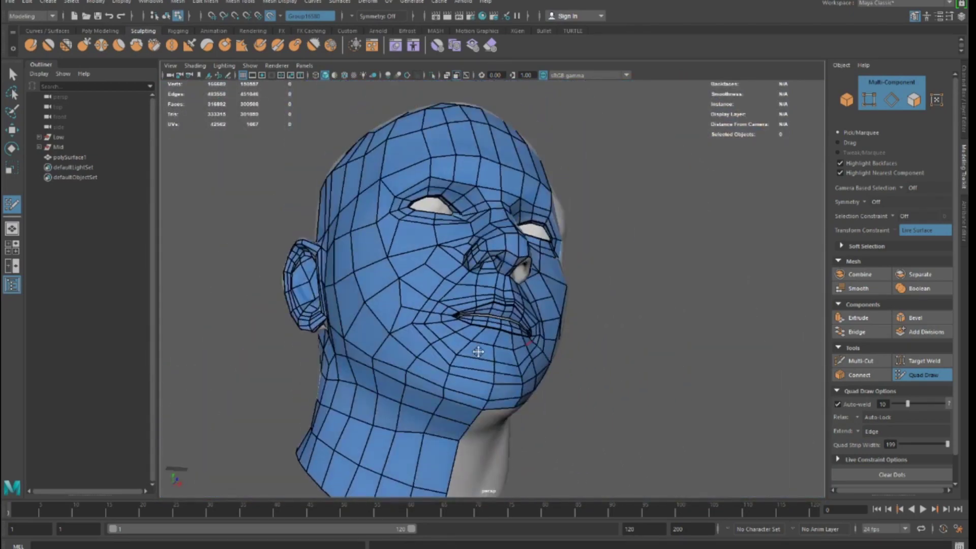
{"action": "key", "text": "q"}
{"action": "left_click_drag", "start_coordinate": [468, 318], "coordinate": [495, 367], "text": "alt"}
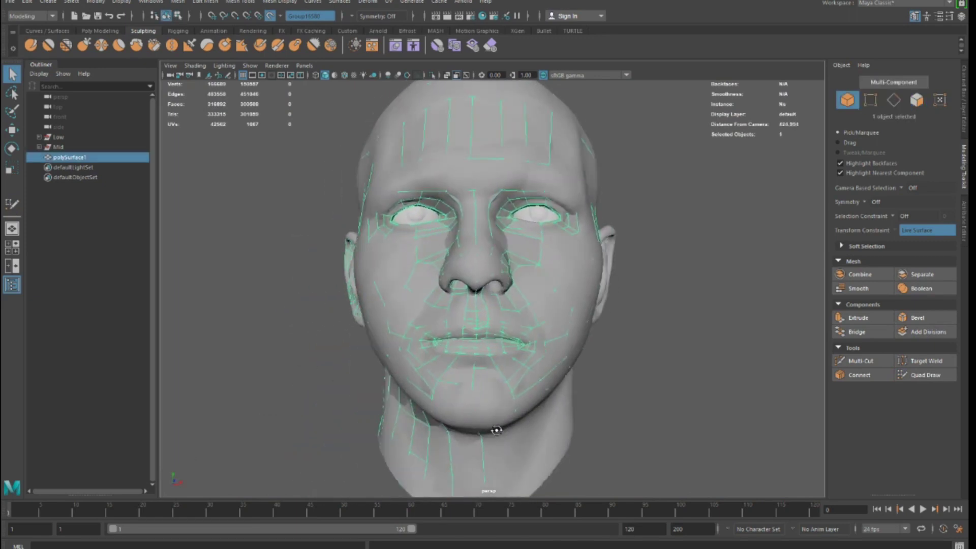
Step: Inspect the face from the side and front, and turn off the live surface
{"action": "left_click_drag", "start_coordinate": [264, 366], "coordinate": [744, 358], "text": "alt"}
{"action": "scroll", "coordinate": [416, 357], "scroll_direction": "down", "scroll_amount": 5}
{"action": "scroll", "coordinate": [386, 328], "scroll_direction": "up", "scroll_amount": 6}
{"action": "left_click_drag", "start_coordinate": [335, 330], "coordinate": [432, 330], "text": "alt"}
{"action": "middle_click_drag", "start_coordinate": [431, 331], "coordinate": [425, 378], "text": "alt"}
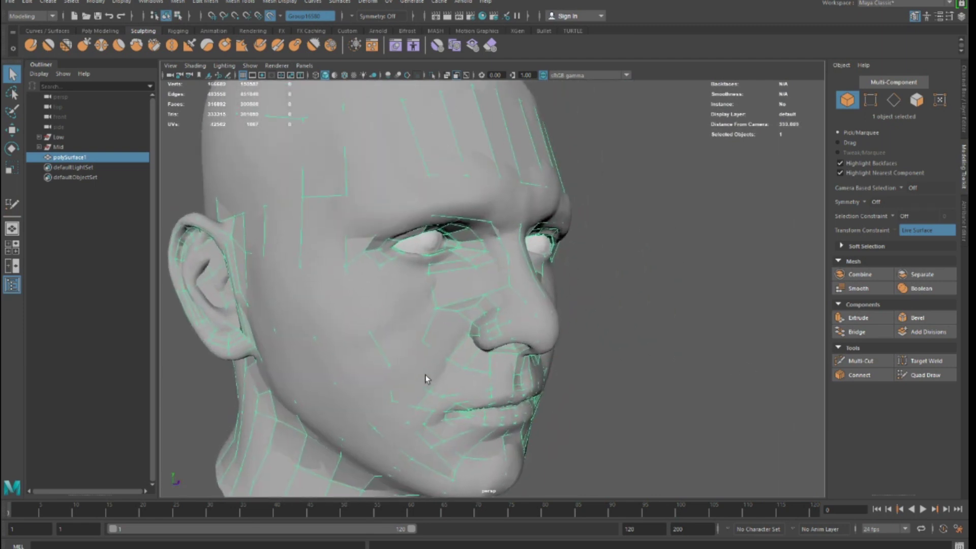
{"action": "left_click_drag", "start_coordinate": [500, 402], "coordinate": [480, 369], "text": "alt"}
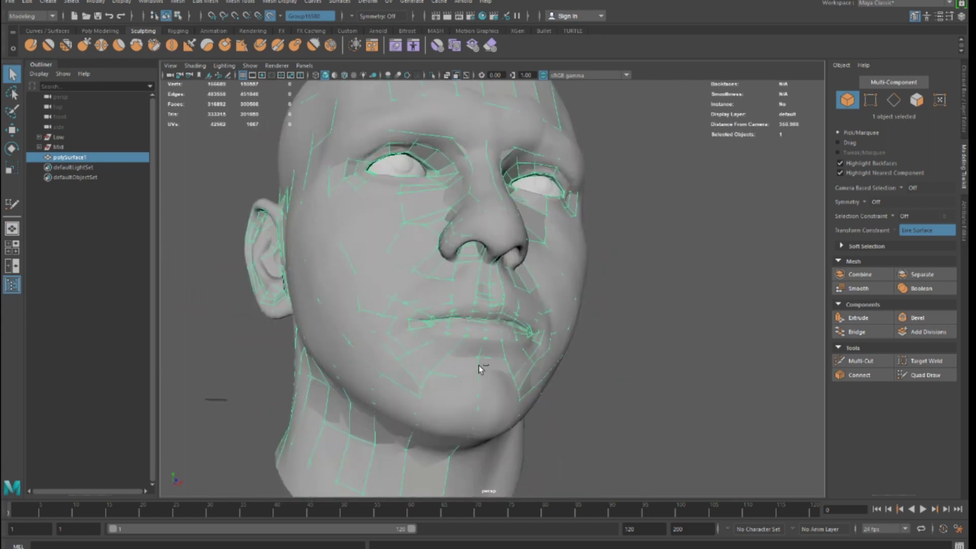
{"action": "left_click", "coordinate": [274, 16]}
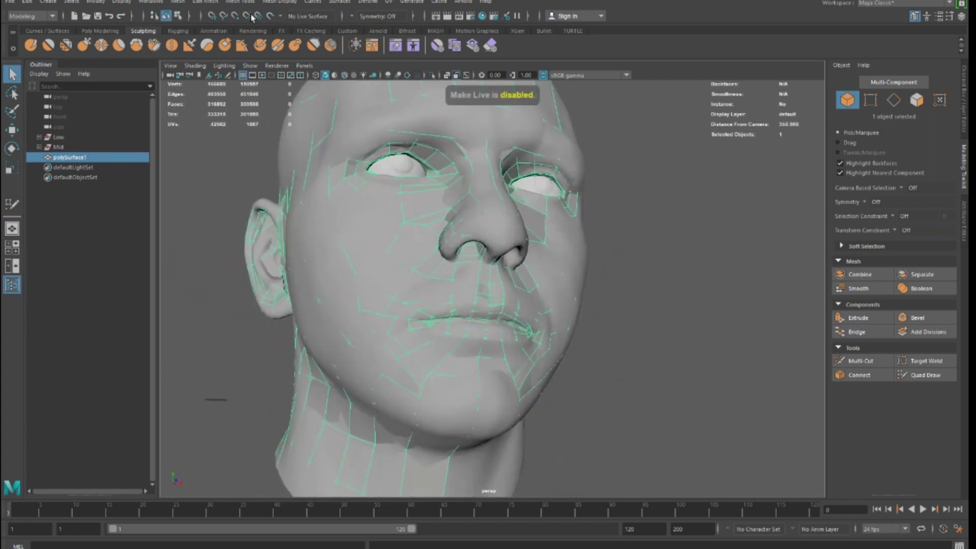
Step: Select the low-poly retopology mesh and isolate it from the sculpted head
{"action": "left_click_drag", "start_coordinate": [344, 288], "coordinate": [302, 317], "text": "alt"}
{"action": "left_click", "coordinate": [450, 284]}
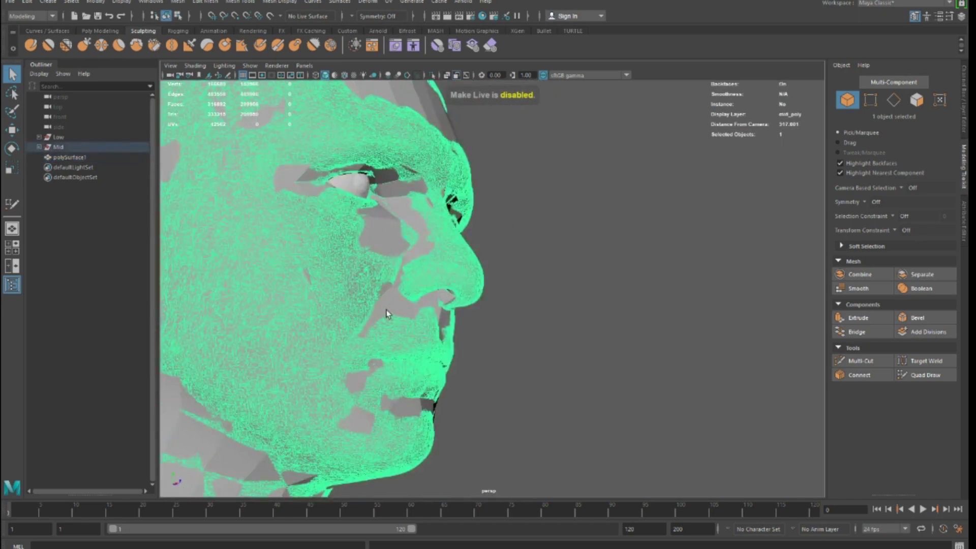
{"action": "middle_click_drag", "start_coordinate": [514, 392], "coordinate": [455, 240], "text": "alt"}
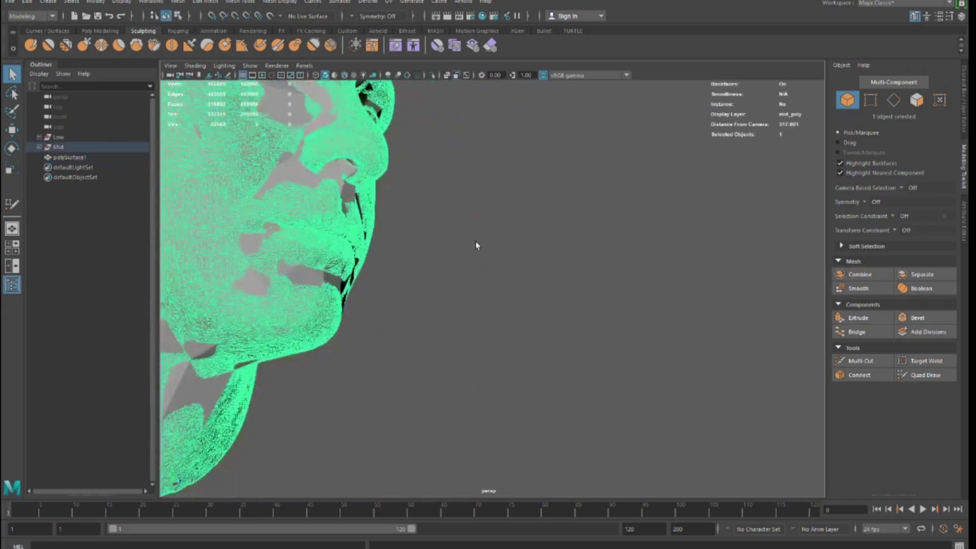
{"action": "left_click_drag", "start_coordinate": [455, 239], "coordinate": [532, 265], "text": "alt"}
{"action": "middle_click_drag", "start_coordinate": [531, 265], "coordinate": [609, 244], "text": "alt"}
{"action": "left_click_drag", "start_coordinate": [420, 388], "coordinate": [340, 317]}
{"action": "key", "text": "ctrl+1"}
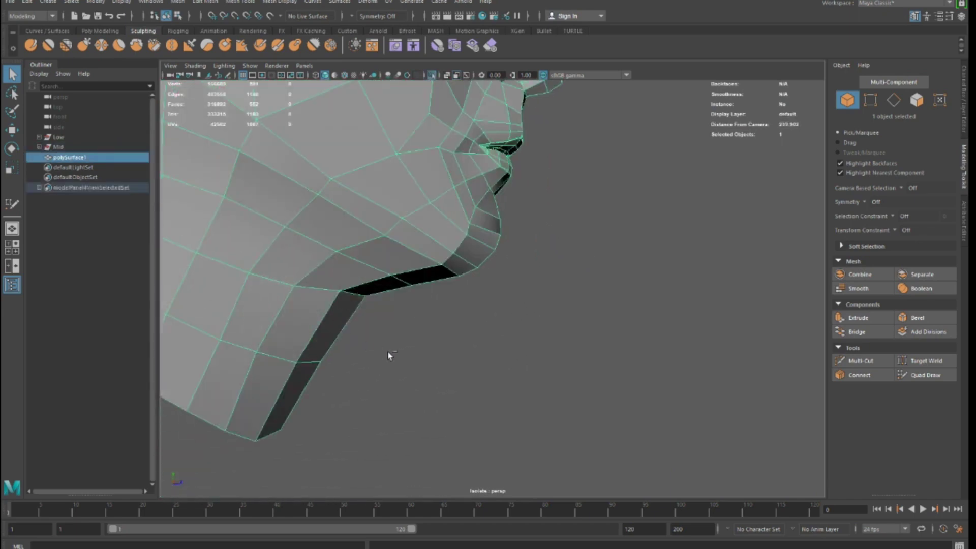
Step: Select the border edge loop of the mouth opening and extrude it backward into the head
{"action": "left_click_drag", "start_coordinate": [508, 345], "coordinate": [504, 306], "text": "alt"}
{"action": "scroll", "coordinate": [504, 306], "scroll_direction": "up", "scroll_amount": 4}
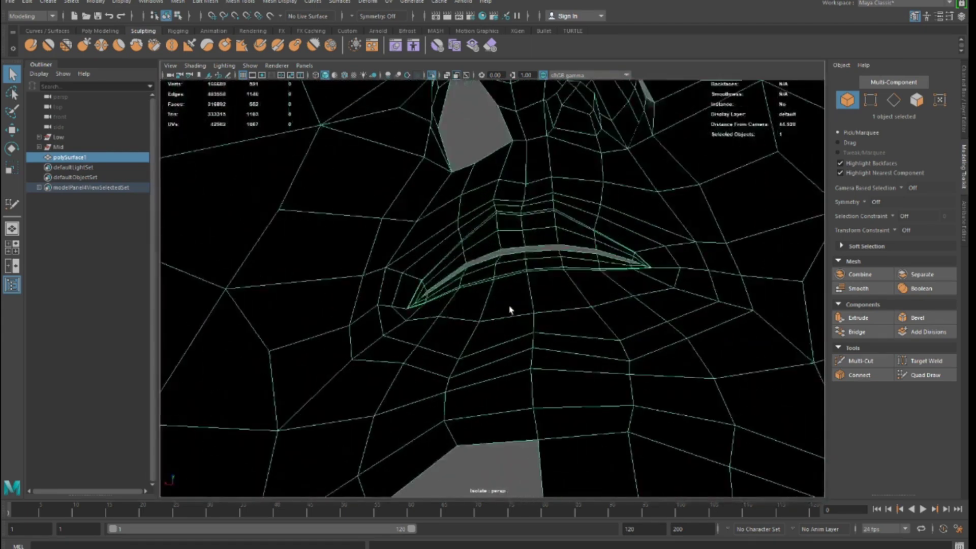
{"action": "key", "text": "F10"}
{"action": "key", "text": "w"}
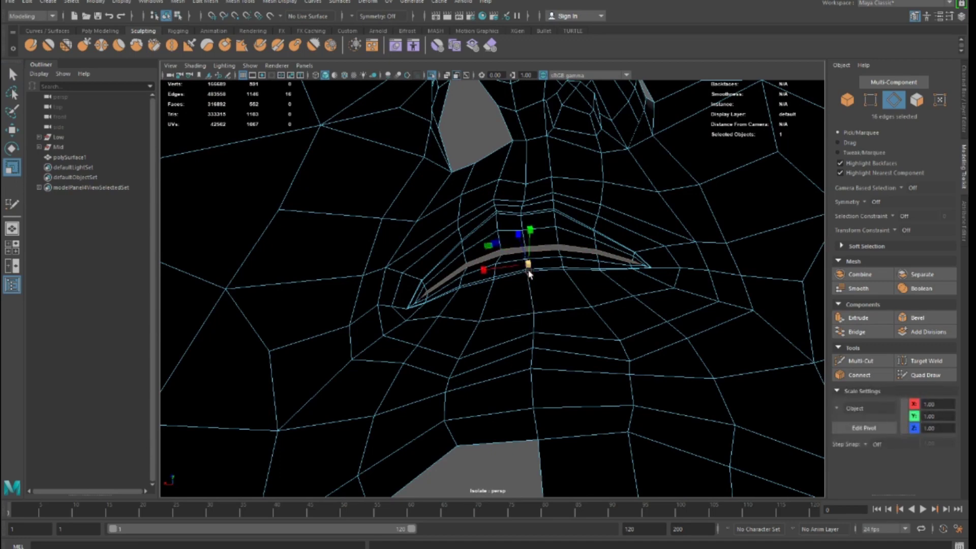
{"action": "left_click_drag", "start_coordinate": [525, 231], "coordinate": [507, 346], "text": "shift"}
{"action": "key", "text": "r"}
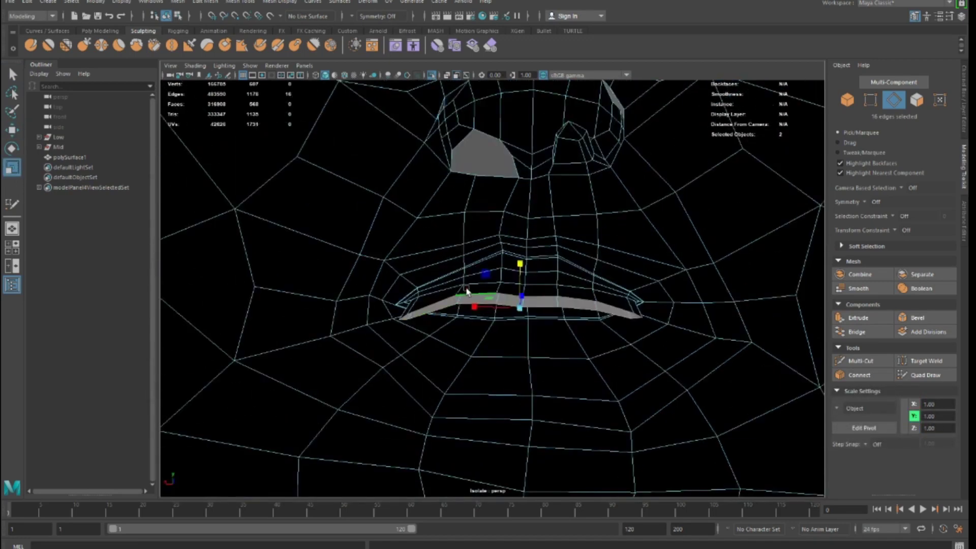
{"action": "left_click_drag", "start_coordinate": [571, 298], "coordinate": [583, 311], "text": "alt"}
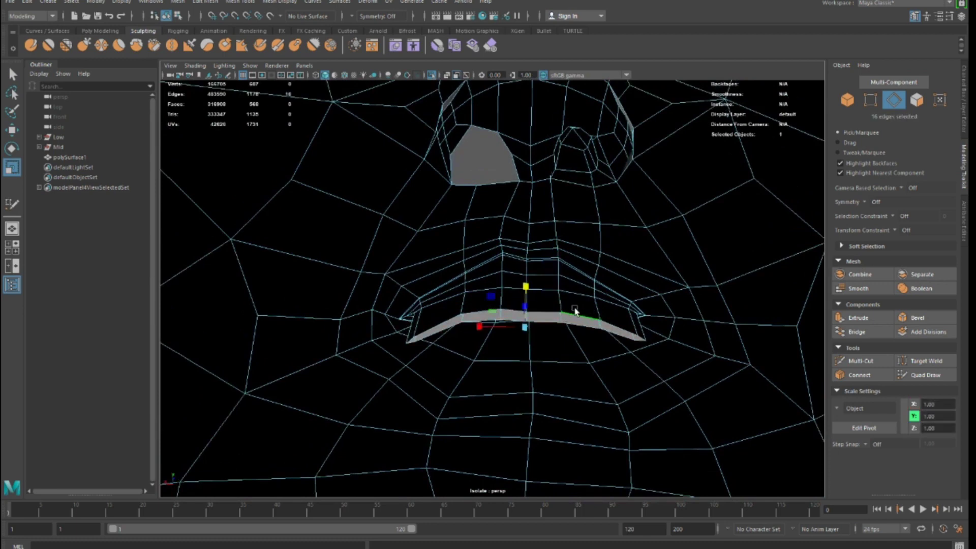
Step: Raise the extruded edges behind the upper lip and lower the edges behind the lower lip
{"action": "left_click", "coordinate": [574, 311]}
{"action": "scroll", "coordinate": [554, 314], "scroll_direction": "up", "scroll_amount": 3}
{"action": "key", "text": "w"}
{"action": "left_click_drag", "start_coordinate": [549, 304], "coordinate": [582, 335]}
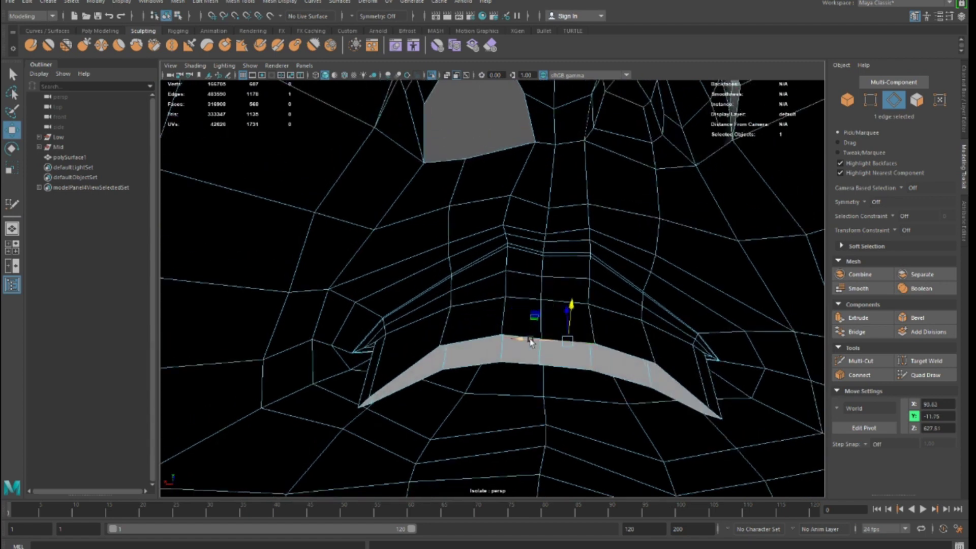
{"action": "left_click_drag", "start_coordinate": [549, 307], "coordinate": [551, 293]}
{"action": "left_click_drag", "start_coordinate": [550, 293], "coordinate": [510, 348], "text": "alt"}
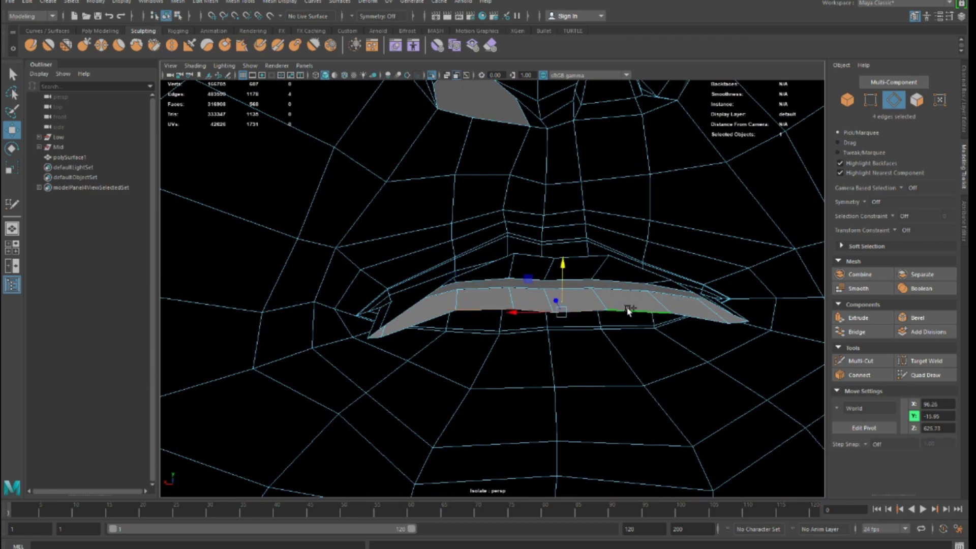
{"action": "left_click_drag", "start_coordinate": [567, 283], "coordinate": [429, 317]}
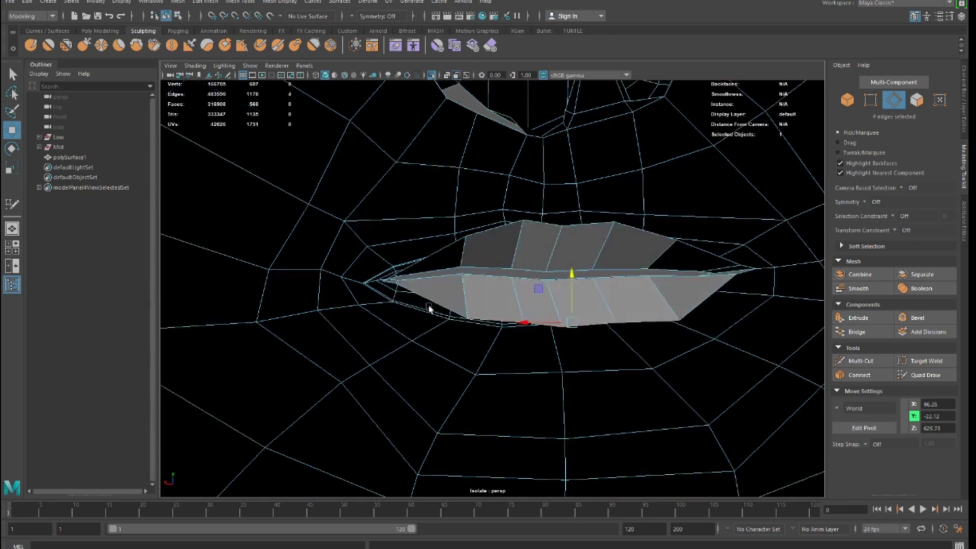
Step: Reposition the extruded border vertex at one corner of the mouth to widen the opening there
{"action": "right_click_drag", "start_coordinate": [439, 287], "coordinate": [399, 287]}
{"action": "left_click_drag", "start_coordinate": [399, 287], "coordinate": [328, 253], "text": "alt"}
{"action": "left_click", "coordinate": [356, 304]}
{"action": "left_click_drag", "start_coordinate": [376, 277], "coordinate": [700, 316], "text": "alt"}
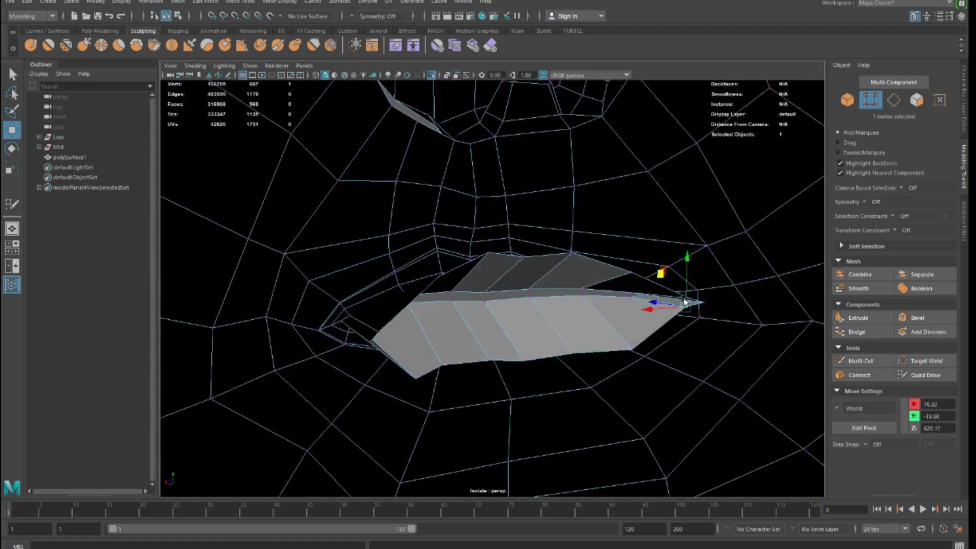
{"action": "left_click_drag", "start_coordinate": [667, 270], "coordinate": [583, 255], "text": "alt"}
{"action": "middle_click_drag", "start_coordinate": [582, 255], "coordinate": [576, 273]}
{"action": "left_click_drag", "start_coordinate": [583, 279], "coordinate": [584, 281]}
Step: Reposition the border vertex at the opposite mouth corner and raise the central vertices behind the upper lip
{"action": "left_click_drag", "start_coordinate": [249, 318], "coordinate": [346, 344], "text": "alt"}
{"action": "left_click", "coordinate": [490, 400]}
{"action": "left_click_drag", "start_coordinate": [490, 399], "coordinate": [465, 394], "text": "alt"}
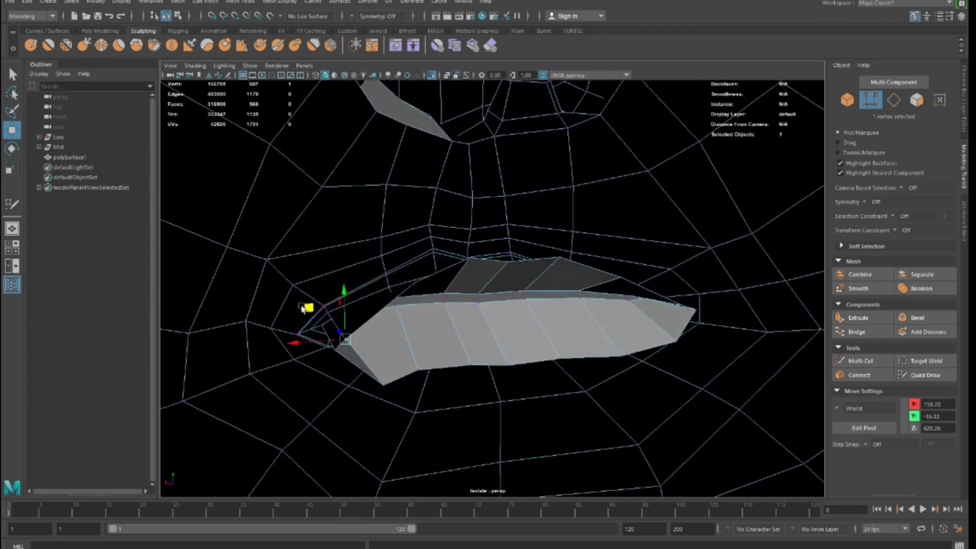
{"action": "left_click_drag", "start_coordinate": [336, 270], "coordinate": [597, 381], "text": "alt"}
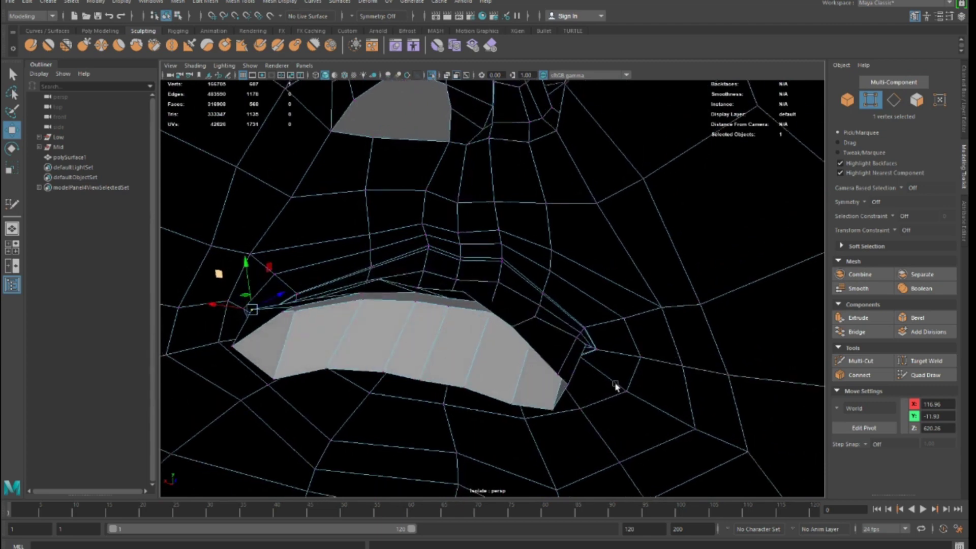
{"action": "left_click_drag", "start_coordinate": [521, 308], "coordinate": [519, 306]}
{"action": "left_click_drag", "start_coordinate": [520, 306], "coordinate": [519, 333], "text": "alt"}
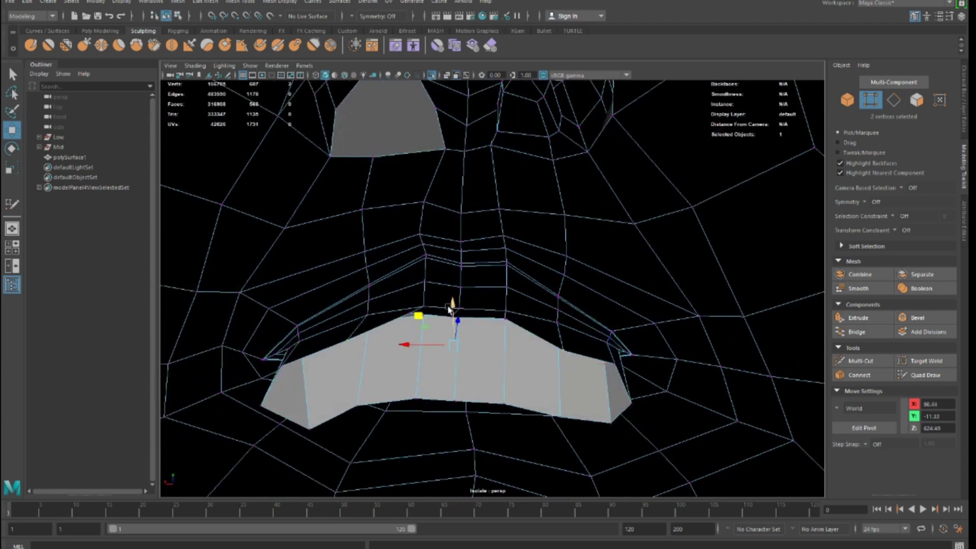
{"action": "left_click_drag", "start_coordinate": [452, 300], "coordinate": [452, 296]}
Step: Extrude the inner mouth border loop again and scale the new ring vertically to open the cavity
{"action": "left_click_drag", "start_coordinate": [453, 296], "coordinate": [477, 347], "text": "alt"}
{"action": "key", "text": "F10"}
{"action": "key", "text": "ctrl+e"}
{"action": "key", "text": "r"}
{"action": "left_click_drag", "start_coordinate": [493, 432], "coordinate": [483, 257], "text": "alt"}
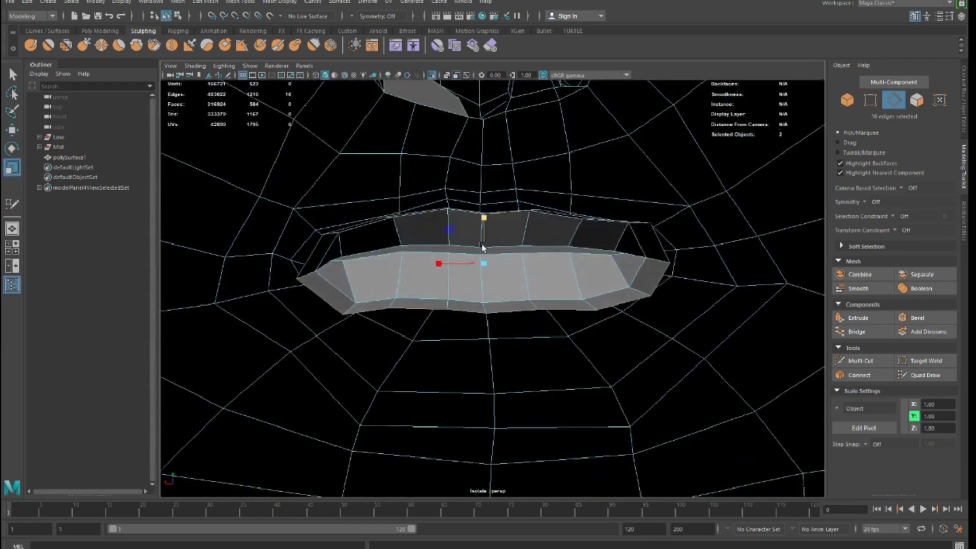
{"action": "left_click_drag", "start_coordinate": [483, 219], "coordinate": [501, 257], "text": "alt"}
{"action": "key", "text": "w"}
{"action": "left_click_drag", "start_coordinate": [501, 320], "coordinate": [488, 367], "text": "alt"}
Step: Extrude the border loop three more times, moving and scaling the rings to deepen the mouth cavity
{"action": "key", "text": "ctrl+e"}
{"action": "key", "text": "w"}
{"action": "key", "text": "ctrl+e"}
{"action": "key", "text": "r"}
{"action": "key", "text": "w"}
{"action": "key", "text": "ctrl+e"}
Step: Restore the selection of the cavity's full innermost border loop and move it along Z
{"action": "scroll", "coordinate": [445, 372], "scroll_direction": "up", "scroll_amount": 5}
{"action": "scroll", "coordinate": [467, 368], "scroll_direction": "down", "scroll_amount": 3}
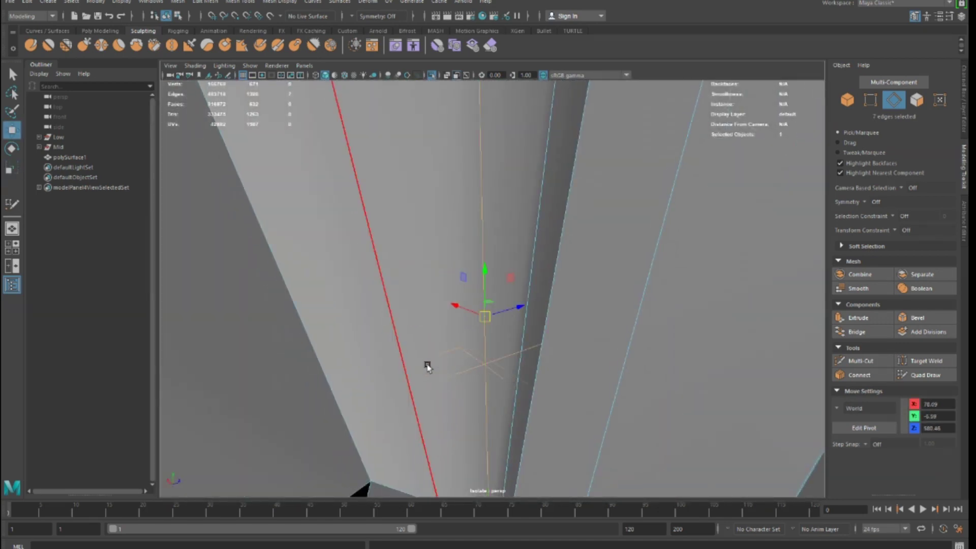
{"action": "scroll", "coordinate": [428, 366], "scroll_direction": "down", "scroll_amount": 5}
{"action": "left_click_drag", "start_coordinate": [428, 365], "coordinate": [496, 369], "text": "alt"}
{"action": "key", "text": "ctrl+z"}
{"action": "left_click_drag", "start_coordinate": [505, 328], "coordinate": [470, 367]}
{"action": "left_click_drag", "start_coordinate": [483, 375], "coordinate": [533, 372], "text": "alt"}
{"action": "left_click_drag", "start_coordinate": [524, 301], "coordinate": [505, 352], "text": "alt"}
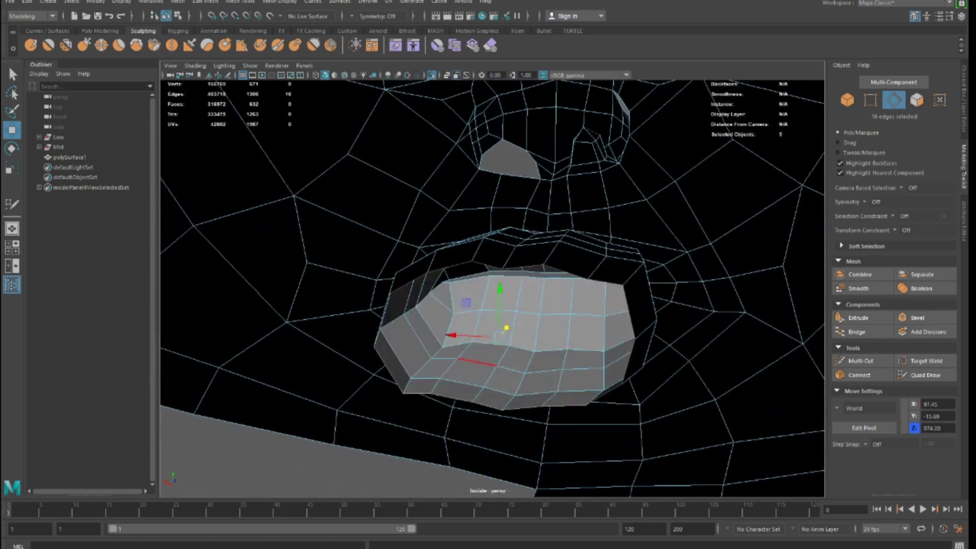
Step: Select the second ring of faces behind the lips and enlarge it inside the mouth cavity
{"action": "key", "text": "F11"}
{"action": "left_click", "coordinate": [468, 371]}
{"action": "double_click", "coordinate": [512, 381], "text": "shift"}
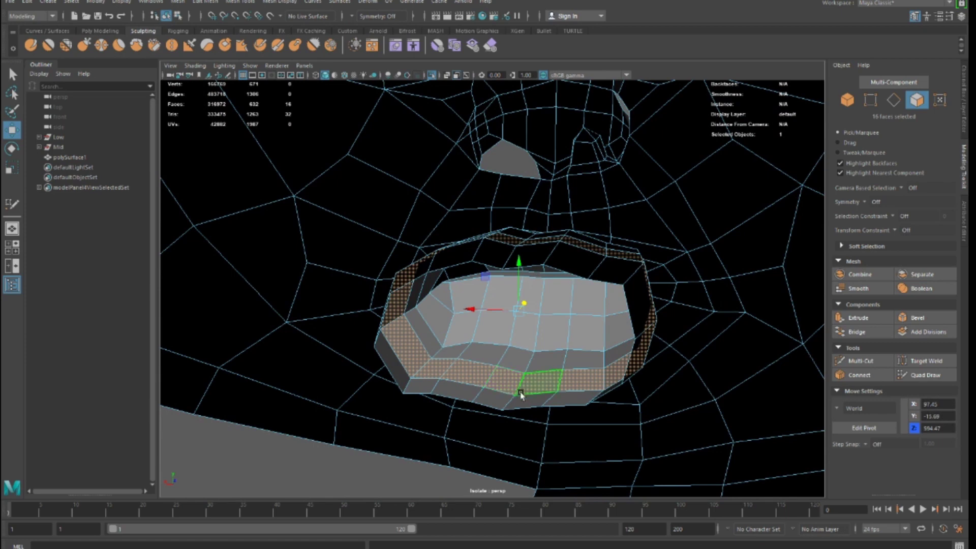
{"action": "left_click_drag", "start_coordinate": [528, 305], "coordinate": [512, 376], "text": "alt"}
Step: Extrude the cavity's innermost border loop inward by scaling it, and adjust its depth along Z
{"action": "key", "text": "F10"}
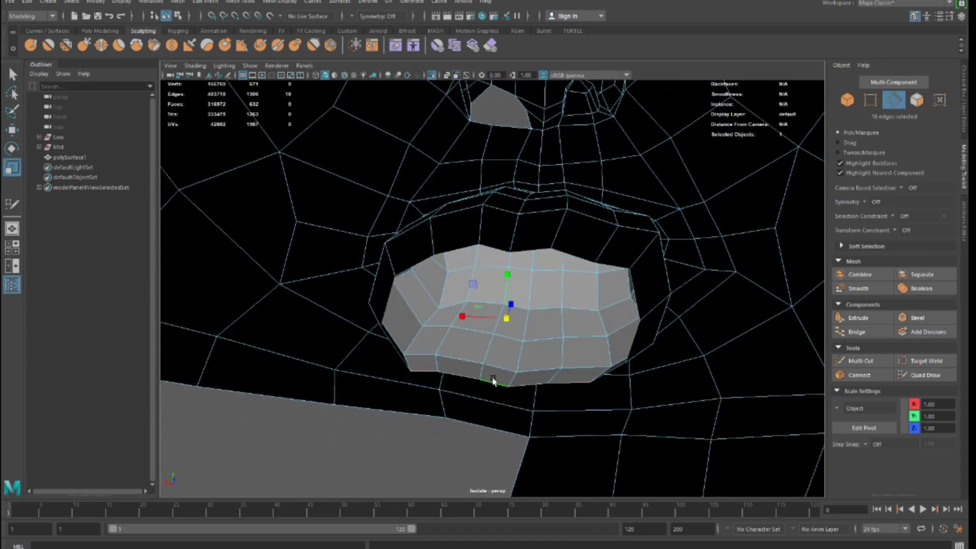
{"action": "left_click_drag", "start_coordinate": [506, 318], "coordinate": [460, 329], "text": "shift"}
{"action": "key", "text": "w"}
{"action": "left_click_drag", "start_coordinate": [473, 369], "coordinate": [507, 352], "text": "alt"}
{"action": "left_click_drag", "start_coordinate": [495, 333], "coordinate": [401, 296]}
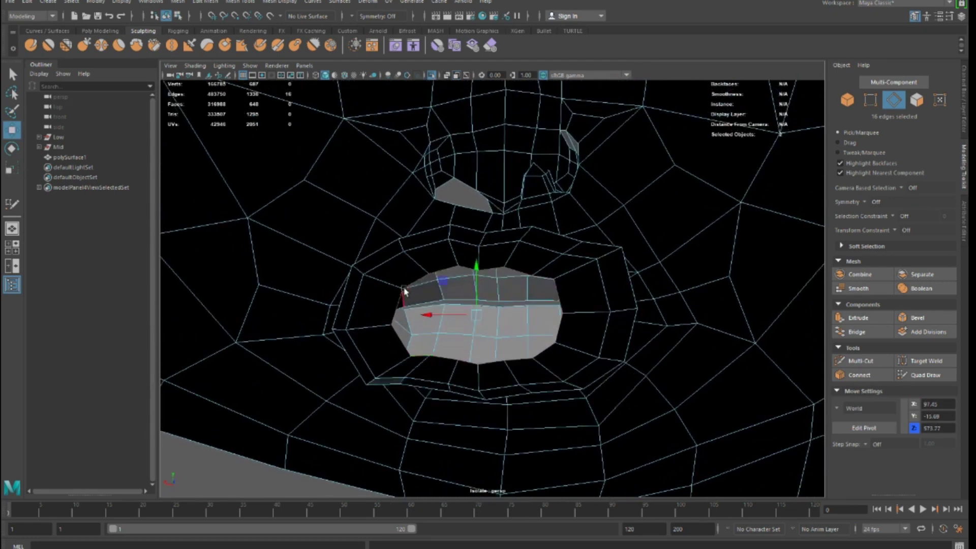
Step: Bridge the six upper and six lower border edges at the back of the mouth cavity
{"action": "left_click", "coordinate": [410, 283]}
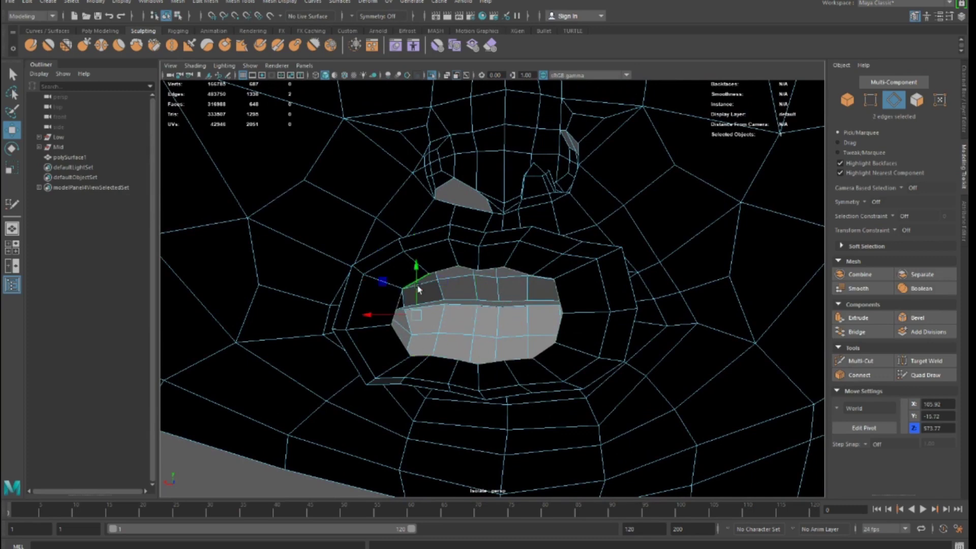
{"action": "scroll", "coordinate": [412, 287], "scroll_direction": "up", "scroll_amount": 5}
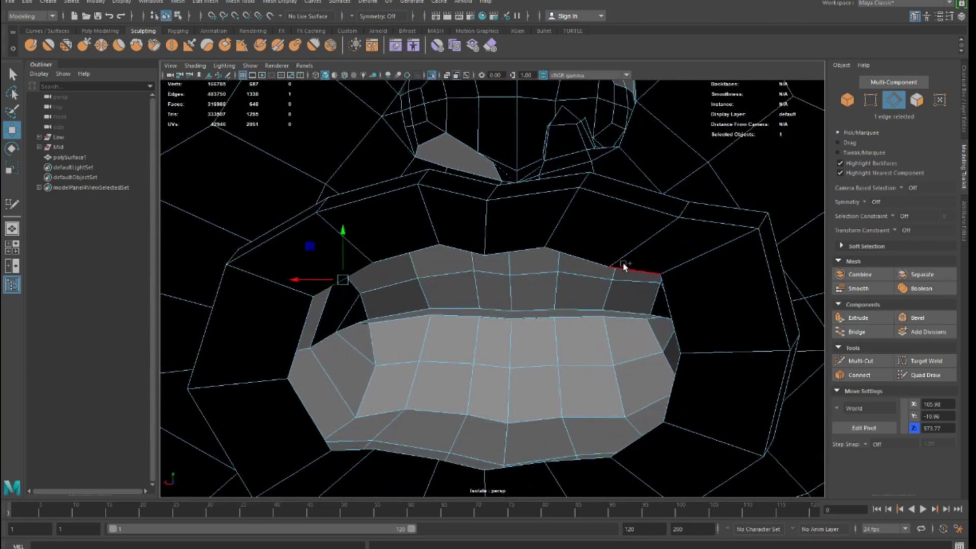
{"action": "left_click_drag", "start_coordinate": [390, 282], "coordinate": [382, 301], "text": "alt"}
{"action": "left_click", "coordinate": [350, 382]}
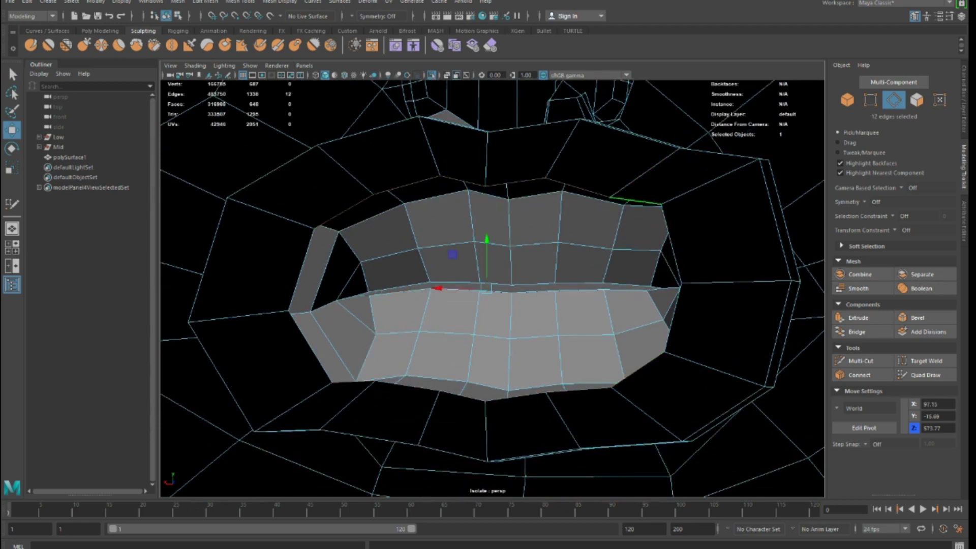
{"action": "key", "text": "g"}
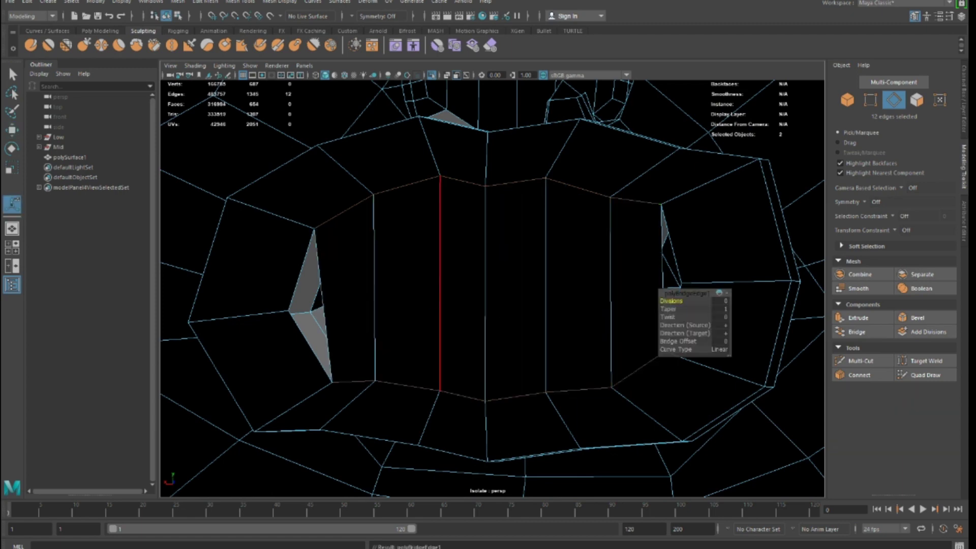
Step: Insert a horizontal edge loop midway through the bridged faces and fill the gaps on both sides of them
{"action": "key", "text": "ctrl+shift+x"}
{"action": "middle_click", "coordinate": [407, 294], "text": "ctrl"}
{"action": "left_click_drag", "start_coordinate": [370, 331], "coordinate": [379, 348], "text": "alt"}
{"action": "key", "text": "q"}
{"action": "double_click", "coordinate": [420, 323]}
{"action": "left_click_drag", "start_coordinate": [421, 446], "coordinate": [451, 291], "text": "alt"}
{"action": "key", "text": "g"}
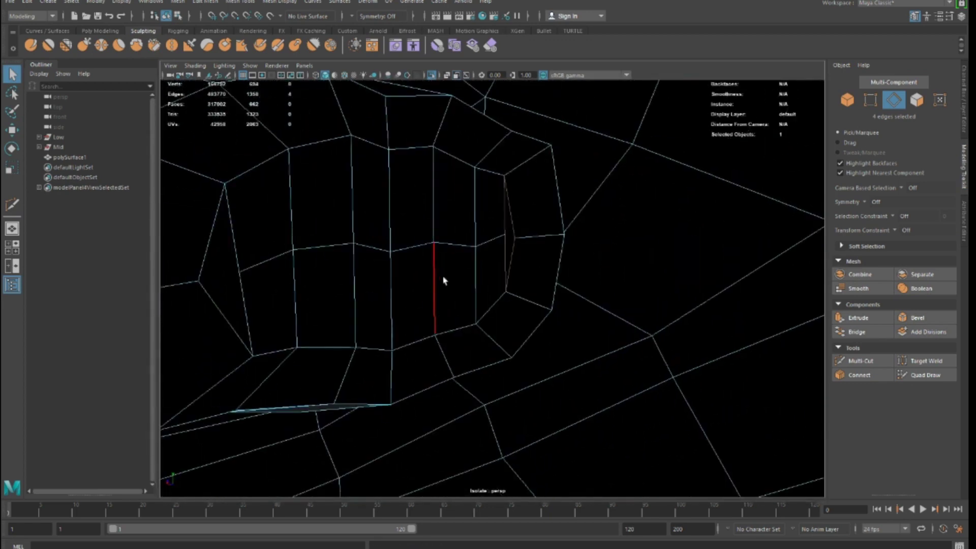
Step: Select the bridged faces at the back of the mouth cavity and move them along Z
{"action": "mouse_move", "coordinate": [305, 285]}
{"action": "left_mouse_down"}
{"action": "mouse_move", "coordinate": [294, 277]}
{"action": "mouse_move", "coordinate": [474, 275]}
{"action": "mouse_move", "coordinate": [305, 206]}
{"action": "mouse_move", "coordinate": [432, 291]}
{"action": "mouse_move", "coordinate": [430, 338]}
{"action": "left_mouse_up"}
{"action": "key", "text": "w"}
{"action": "left_click_drag", "start_coordinate": [339, 347], "coordinate": [366, 380]}
{"action": "scroll", "coordinate": [366, 381], "scroll_direction": "down", "scroll_amount": 10}
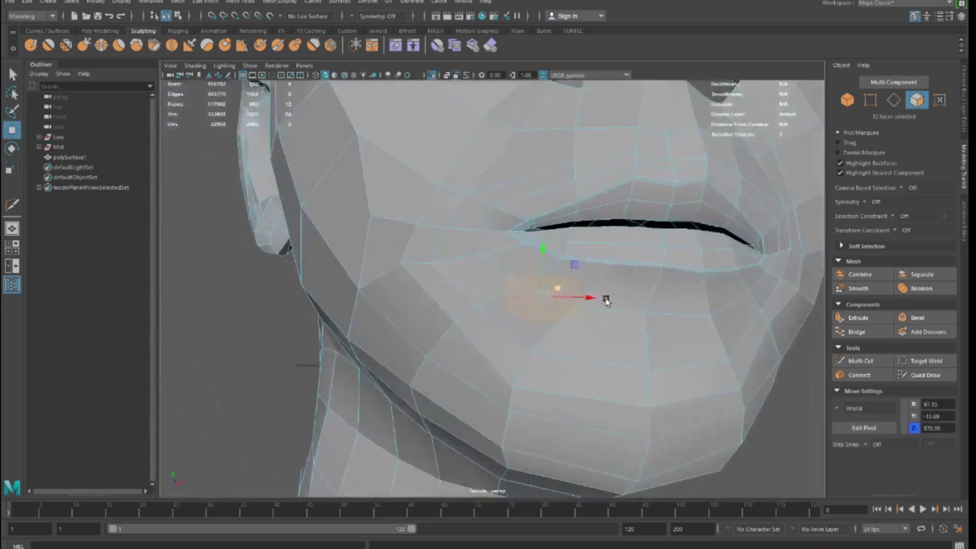
{"action": "left_click_drag", "start_coordinate": [456, 346], "coordinate": [382, 342], "text": "alt"}
Step: Return to object mode, check the whole low-poly head, and end the isolation to show the sculpt again
{"action": "key", "text": "F8"}
{"action": "scroll", "coordinate": [456, 211], "scroll_direction": "down", "scroll_amount": 8}
{"action": "left_click_drag", "start_coordinate": [457, 211], "coordinate": [482, 270], "text": "alt"}
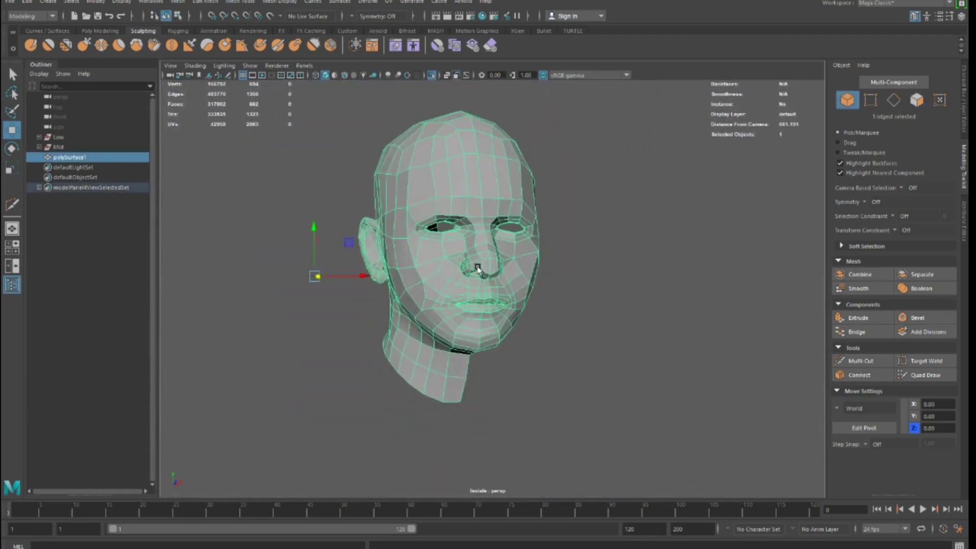
{"action": "key", "text": "4"}
{"action": "key", "text": "5"}
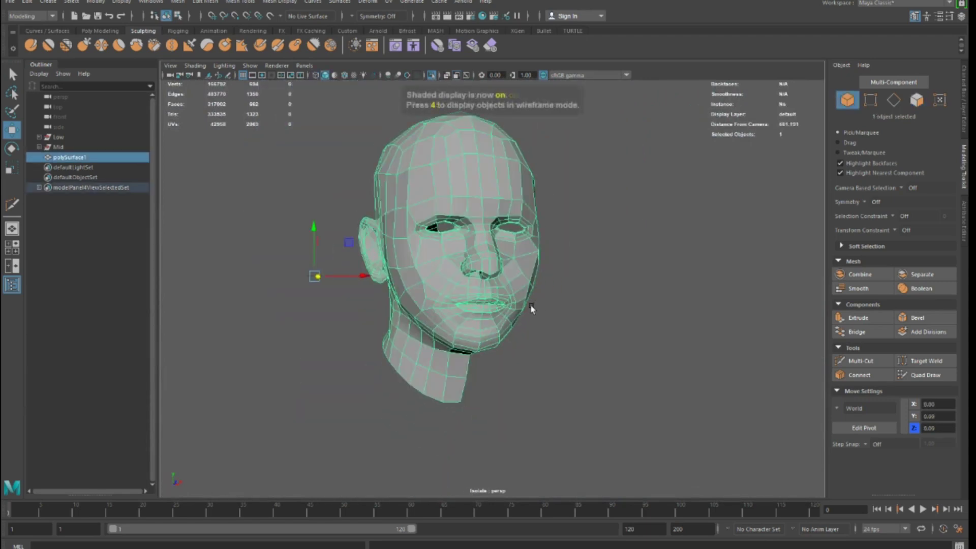
{"action": "scroll", "coordinate": [529, 305], "scroll_direction": "up", "scroll_amount": 5}
{"action": "left_click_drag", "start_coordinate": [558, 313], "coordinate": [574, 253], "text": "alt"}
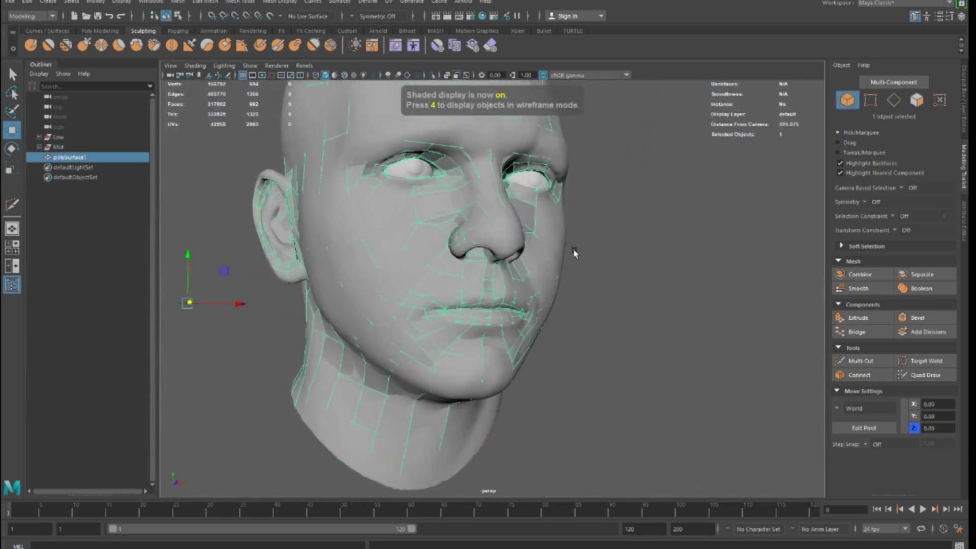
Step: Make the sculpted head the live surface again and reselect the retopology mesh
{"action": "left_click", "coordinate": [547, 240]}
{"action": "left_click", "coordinate": [270, 16]}
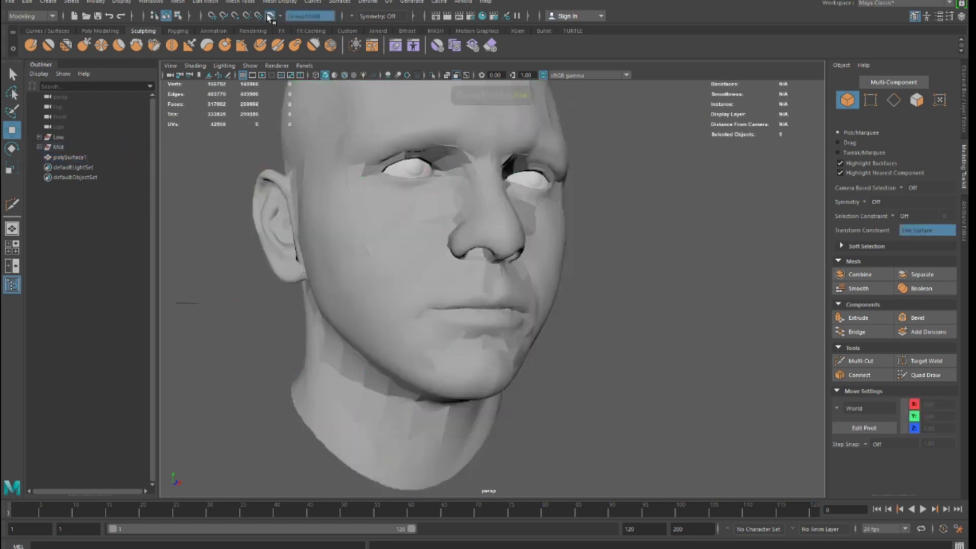
{"action": "left_click", "coordinate": [307, 65]}
{"action": "left_click", "coordinate": [383, 380]}
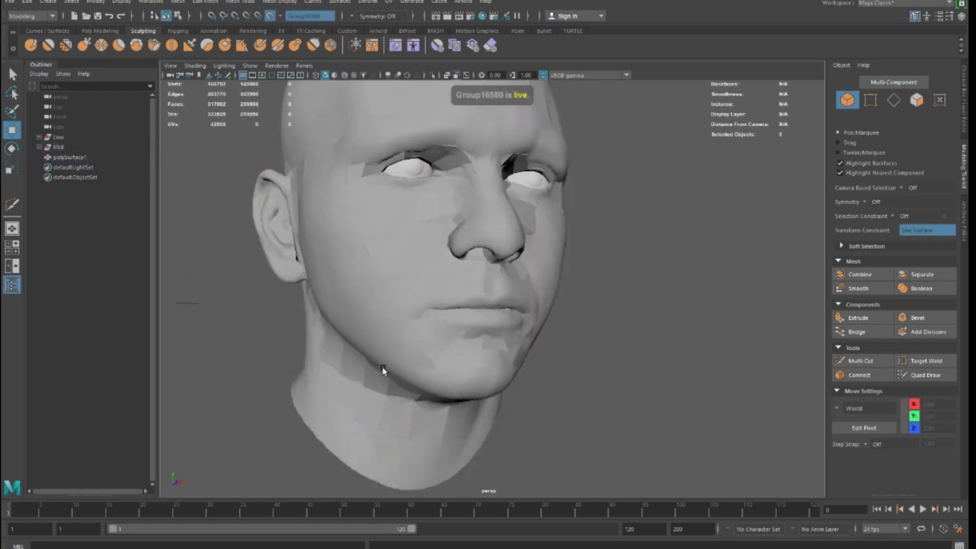
{"action": "left_click", "coordinate": [374, 377]}
Step: Switch the viewport to the four-view layout
{"action": "key", "text": "space"}
{"action": "key", "text": "space"}
{"action": "key", "text": "space"}
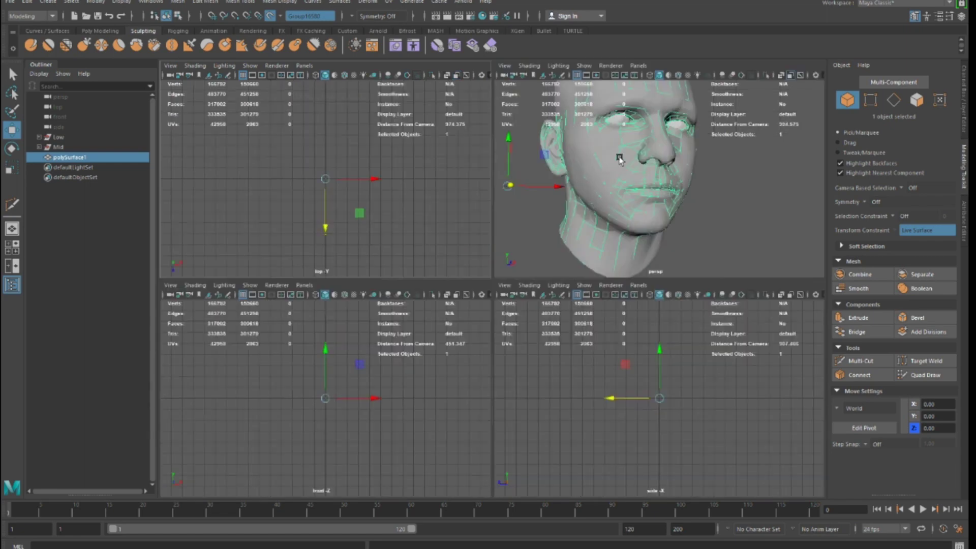
Step: Enlarge the perspective view and briefly check the nose and mouth area of the retopology mesh with Quad Draw
{"action": "key", "text": "space"}
{"action": "scroll", "coordinate": [468, 276], "scroll_direction": "up", "scroll_amount": 5}
{"action": "left_click_drag", "start_coordinate": [468, 277], "coordinate": [446, 340], "text": "alt"}
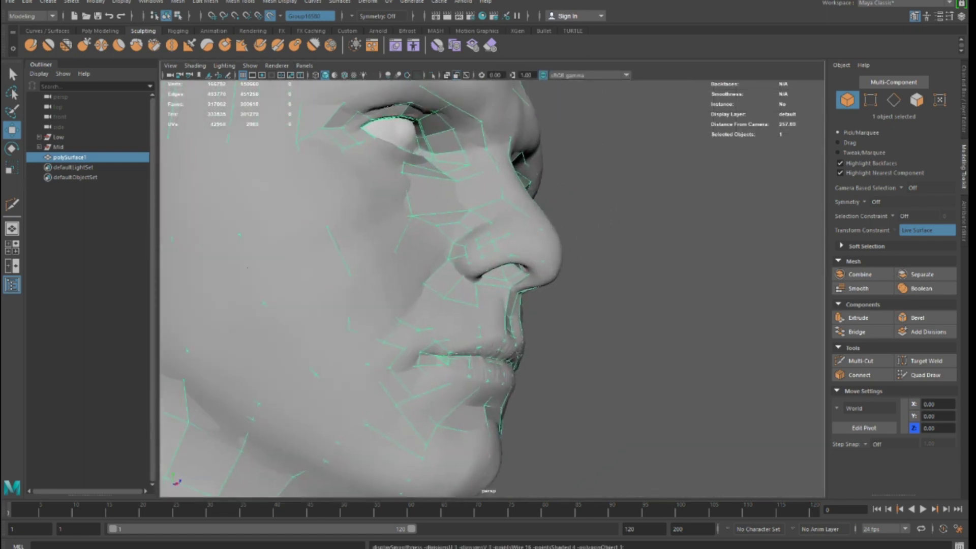
{"action": "left_click", "coordinate": [923, 375]}
{"action": "mouse_move", "coordinate": [532, 311]}
{"action": "left_mouse_down", "text": "alt"}
{"action": "mouse_move", "coordinate": [647, 350]}
{"action": "mouse_move", "coordinate": [653, 312]}
{"action": "mouse_move", "coordinate": [515, 399]}
{"action": "mouse_move", "coordinate": [523, 306]}
{"action": "mouse_move", "coordinate": [381, 228]}
{"action": "mouse_move", "coordinate": [468, 266]}
{"action": "mouse_move", "coordinate": [480, 318]}
{"action": "mouse_move", "coordinate": [505, 296]}
{"action": "mouse_move", "coordinate": [516, 264]}
{"action": "mouse_move", "coordinate": [525, 302]}
{"action": "left_mouse_up", "text": "alt"}
{"action": "scroll", "coordinate": [647, 350], "scroll_direction": "down", "scroll_amount": 3}
{"action": "key", "text": "q"}
Step: Smooth the retopology mesh with one division
{"action": "right_click_drag", "start_coordinate": [525, 303], "coordinate": [572, 419], "text": "alt"}
{"action": "left_click_drag", "start_coordinate": [572, 419], "coordinate": [544, 276], "text": "alt"}
{"action": "right_click_drag", "start_coordinate": [544, 277], "coordinate": [447, 344], "text": "alt"}
{"action": "left_click_drag", "start_coordinate": [446, 344], "coordinate": [536, 330], "text": "alt"}
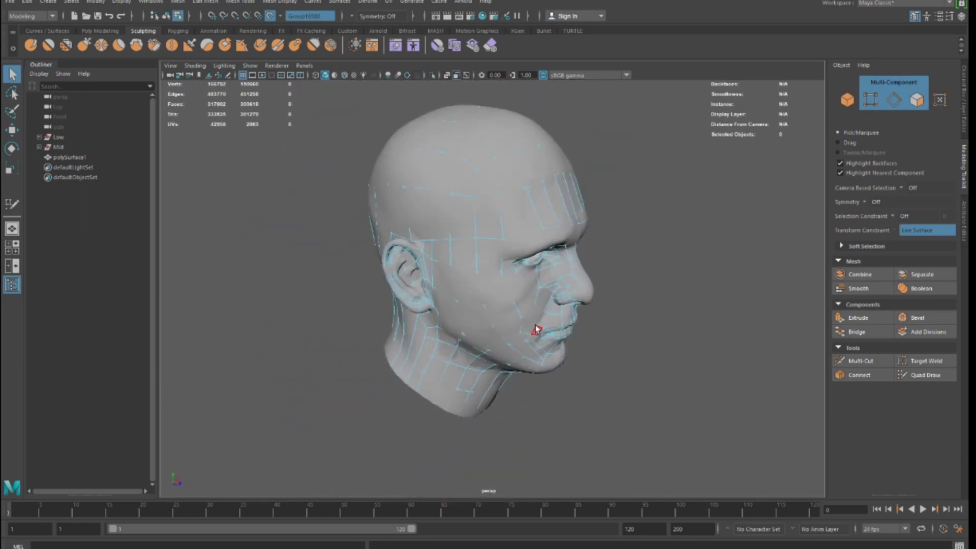
{"action": "left_click", "coordinate": [485, 194]}
{"action": "left_click_drag", "start_coordinate": [485, 194], "coordinate": [470, 226], "text": "alt"}
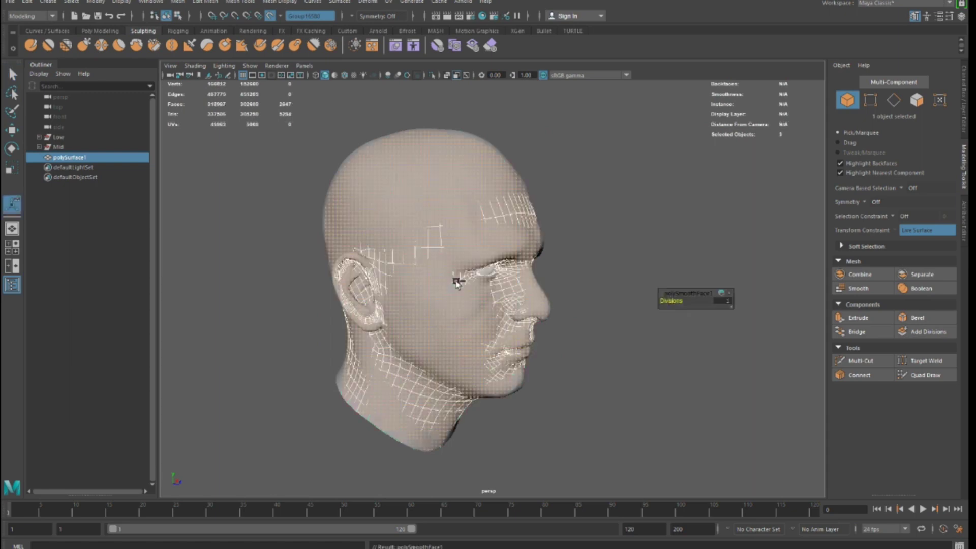
Step: Relax the smoothed mesh onto the live sculpt with Quad Draw across the forehead, neck and jaw
{"action": "left_click", "coordinate": [918, 372]}
{"action": "scroll", "coordinate": [493, 321], "scroll_direction": "up", "scroll_amount": 5}
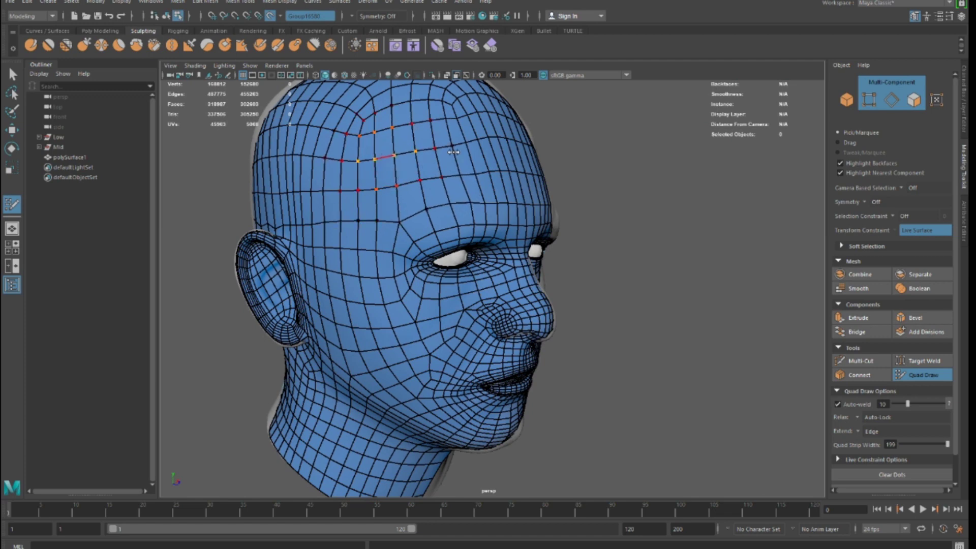
{"action": "left_click_drag", "start_coordinate": [444, 152], "coordinate": [377, 263], "text": "alt"}
{"action": "left_click_drag", "start_coordinate": [429, 392], "coordinate": [391, 305], "text": "alt"}
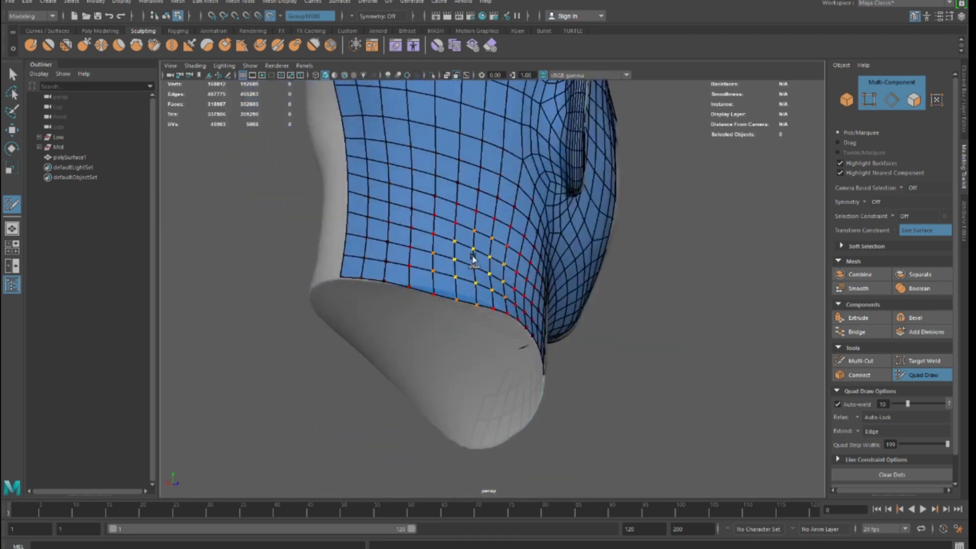
{"action": "left_click_drag", "start_coordinate": [450, 259], "coordinate": [374, 300], "text": "alt"}
{"action": "left_click_drag", "start_coordinate": [359, 244], "coordinate": [328, 279], "text": "alt"}
{"action": "left_click_drag", "start_coordinate": [304, 248], "coordinate": [284, 208], "text": "alt"}
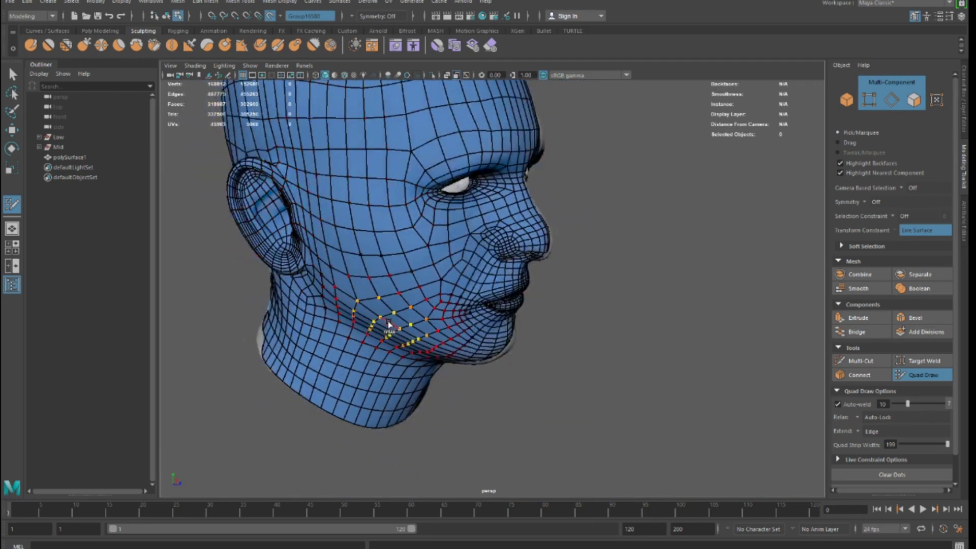
Step: Relax the mesh at the back of the head and along the lower neck border with Quad Draw
{"action": "mouse_move", "coordinate": [343, 370]}
{"action": "left_mouse_down", "text": "alt"}
{"action": "mouse_move", "coordinate": [374, 348]}
{"action": "mouse_move", "coordinate": [258, 354]}
{"action": "mouse_move", "coordinate": [290, 351]}
{"action": "mouse_move", "coordinate": [328, 430]}
{"action": "left_mouse_up", "text": "alt"}
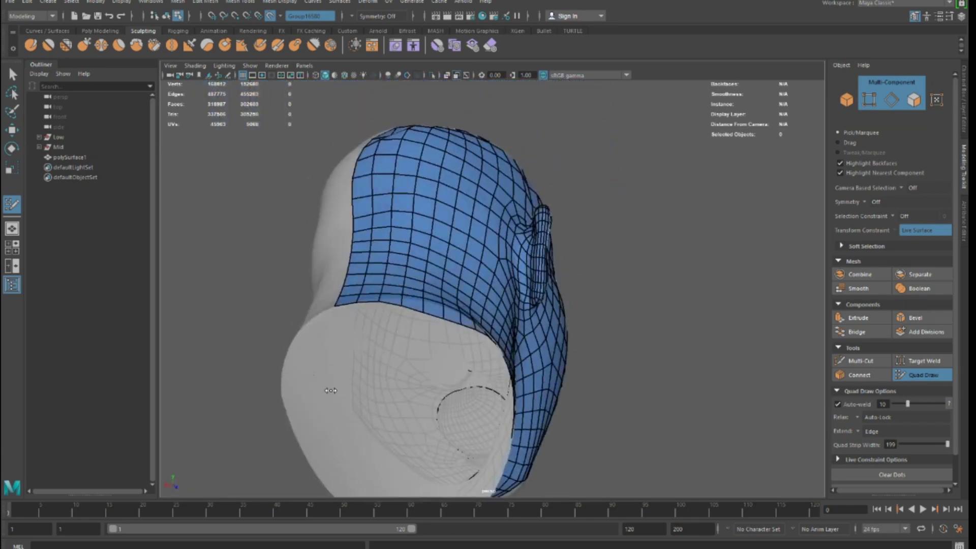
{"action": "left_click_drag", "start_coordinate": [438, 305], "coordinate": [420, 317], "text": "alt"}
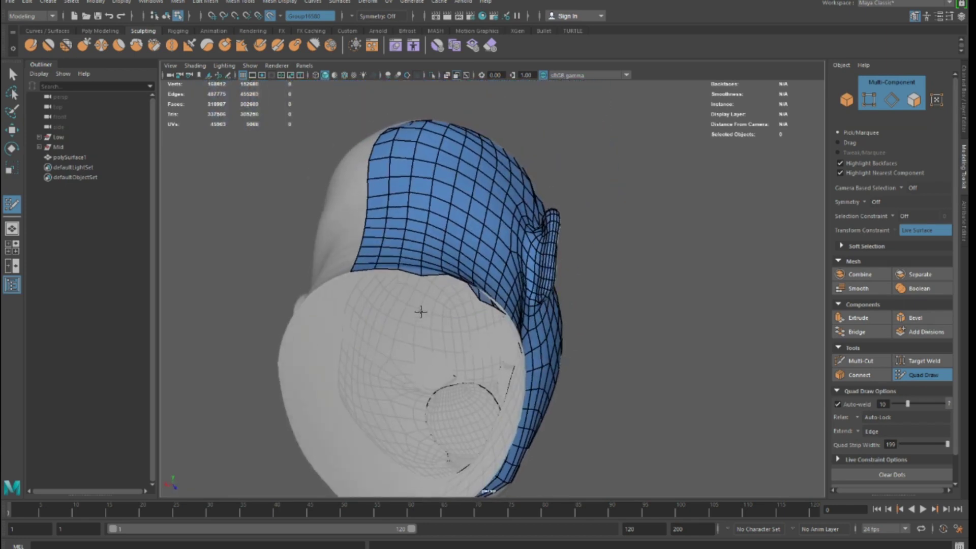
{"action": "left_click_drag", "start_coordinate": [376, 340], "coordinate": [408, 403], "text": "alt"}
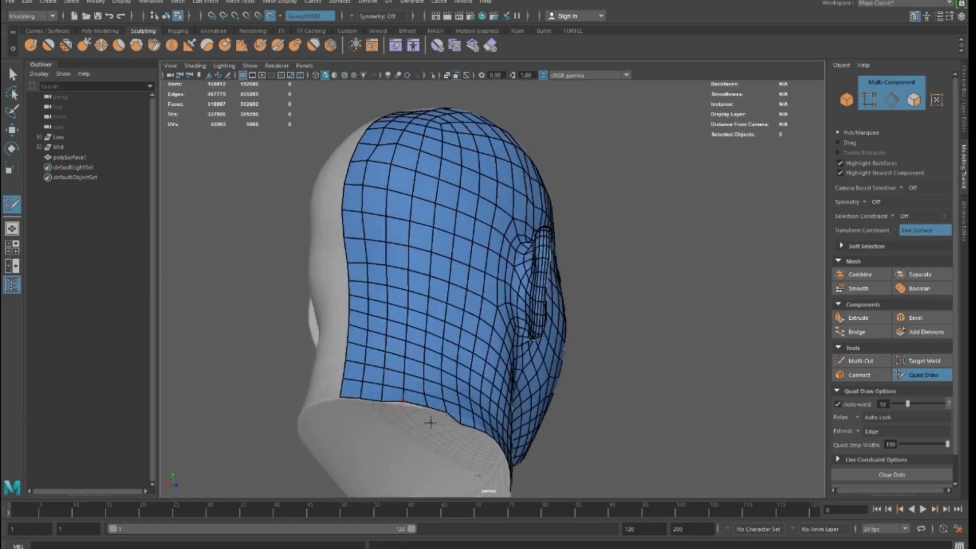
{"action": "left_click_drag", "start_coordinate": [465, 420], "coordinate": [558, 294], "text": "alt"}
{"action": "left_click_drag", "start_coordinate": [474, 270], "coordinate": [540, 316], "text": "alt"}
{"action": "right_click_drag", "start_coordinate": [540, 316], "coordinate": [632, 327], "text": "alt"}
{"action": "mouse_move", "coordinate": [632, 326]}
{"action": "left_mouse_down", "text": "alt"}
{"action": "mouse_move", "coordinate": [632, 387]}
{"action": "mouse_move", "coordinate": [601, 294]}
{"action": "mouse_move", "coordinate": [624, 314]}
{"action": "mouse_move", "coordinate": [616, 329]}
{"action": "left_mouse_up", "text": "alt"}
{"action": "mouse_move", "coordinate": [658, 401]}
{"action": "left_mouse_down", "text": "alt"}
{"action": "mouse_move", "coordinate": [635, 415]}
{"action": "mouse_move", "coordinate": [669, 414]}
{"action": "left_mouse_up", "text": "alt"}
{"action": "middle_click_drag", "start_coordinate": [669, 414], "coordinate": [572, 454], "text": "alt"}
{"action": "left_click_drag", "start_coordinate": [571, 455], "coordinate": [586, 127], "text": "alt"}
{"action": "right_click_drag", "start_coordinate": [586, 127], "coordinate": [433, 289], "text": "alt"}
Step: Return to object mode and check the retopology mesh in isolation, then show the sculpt again
{"action": "left_click_drag", "start_coordinate": [329, 324], "coordinate": [462, 175], "text": "alt"}
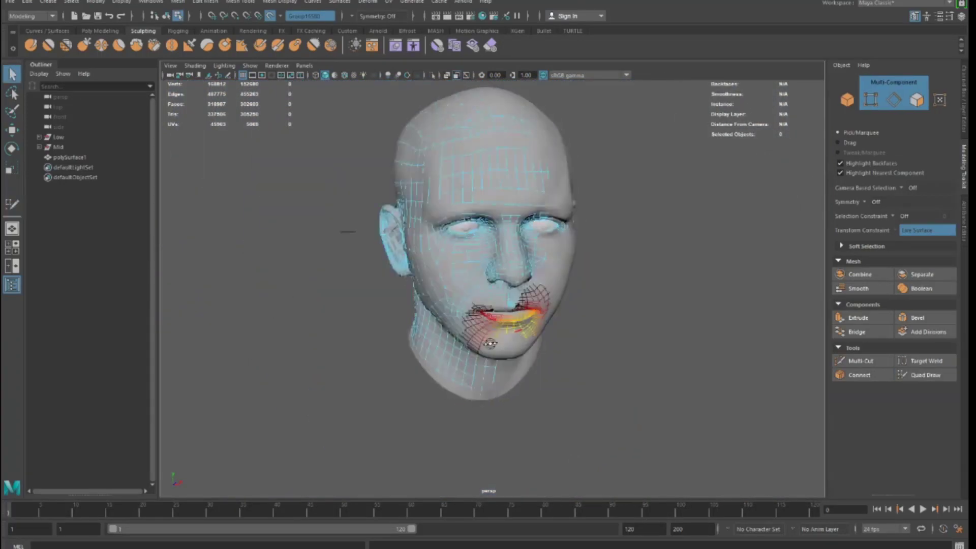
{"action": "key", "text": "F8"}
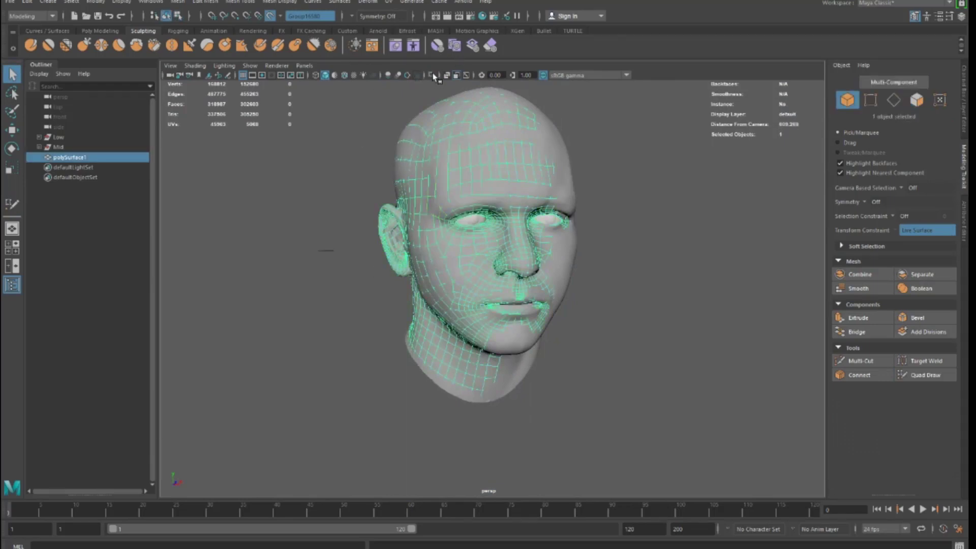
{"action": "left_click", "coordinate": [464, 291]}
{"action": "left_click_drag", "start_coordinate": [463, 291], "coordinate": [370, 384], "text": "alt"}
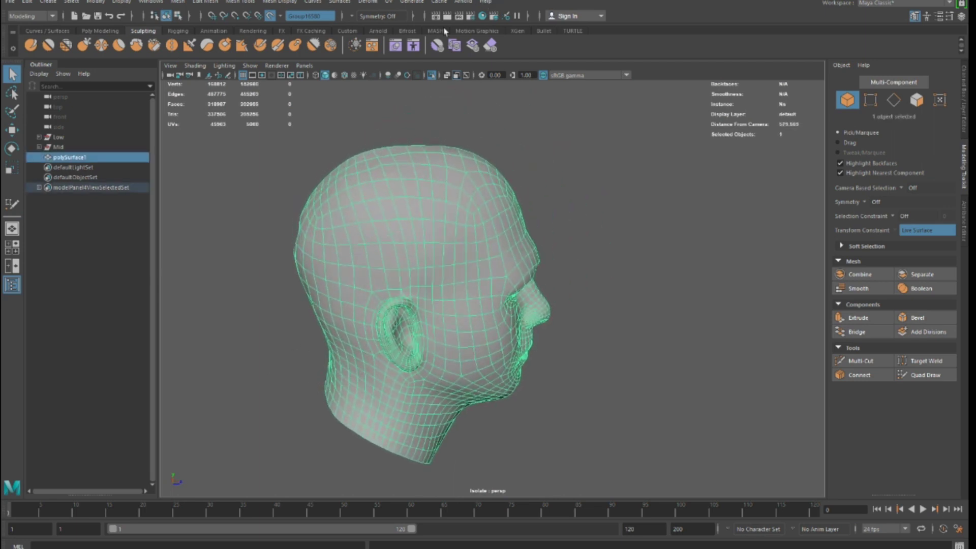
{"action": "left_click", "coordinate": [434, 76]}
Step: Relax the remaining mesh over the crown and back of the head with Quad Draw
{"action": "mouse_move", "coordinate": [447, 213]}
{"action": "left_mouse_down", "text": "alt"}
{"action": "mouse_move", "coordinate": [464, 229]}
{"action": "mouse_move", "coordinate": [503, 234]}
{"action": "mouse_move", "coordinate": [410, 223]}
{"action": "left_mouse_up", "text": "alt"}
{"action": "left_click", "coordinate": [923, 375]}
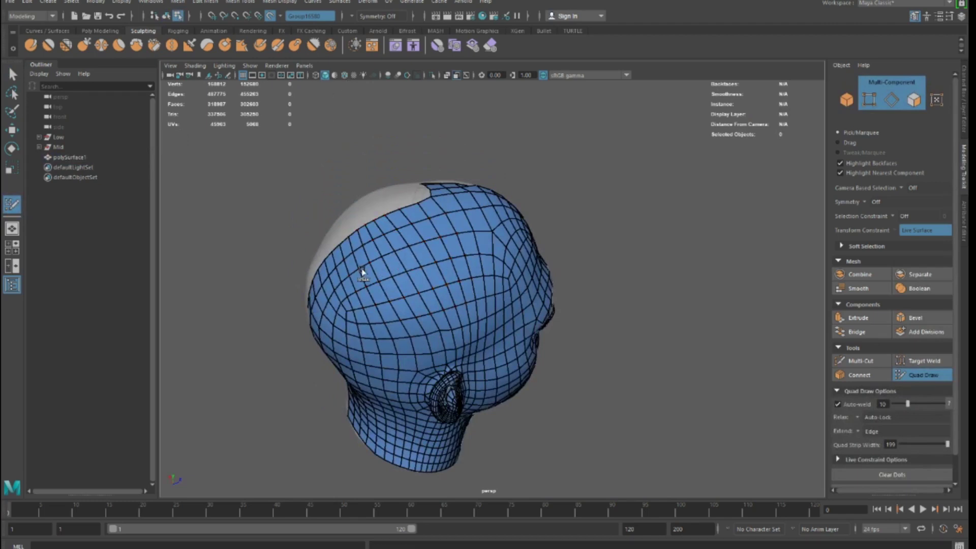
{"action": "left_click_drag", "start_coordinate": [327, 304], "coordinate": [415, 195], "text": "alt"}
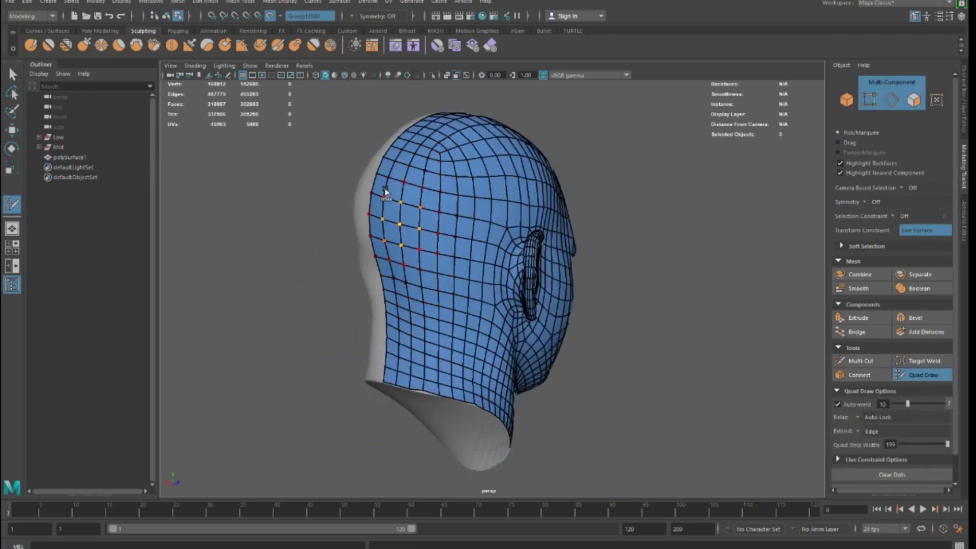
{"action": "left_click_drag", "start_coordinate": [466, 351], "coordinate": [266, 234], "text": "alt"}
{"action": "key", "text": "q"}
Step: Return to object mode and examine the retopologized head from the front, side and back, isolated and over the sculpt
{"action": "mouse_move", "coordinate": [532, 313]}
{"action": "left_mouse_down", "text": "alt"}
{"action": "mouse_move", "coordinate": [483, 341]}
{"action": "mouse_move", "coordinate": [406, 326]}
{"action": "mouse_move", "coordinate": [356, 387]}
{"action": "left_mouse_up", "text": "alt"}
{"action": "scroll", "coordinate": [480, 342], "scroll_direction": "up", "scroll_amount": 4}
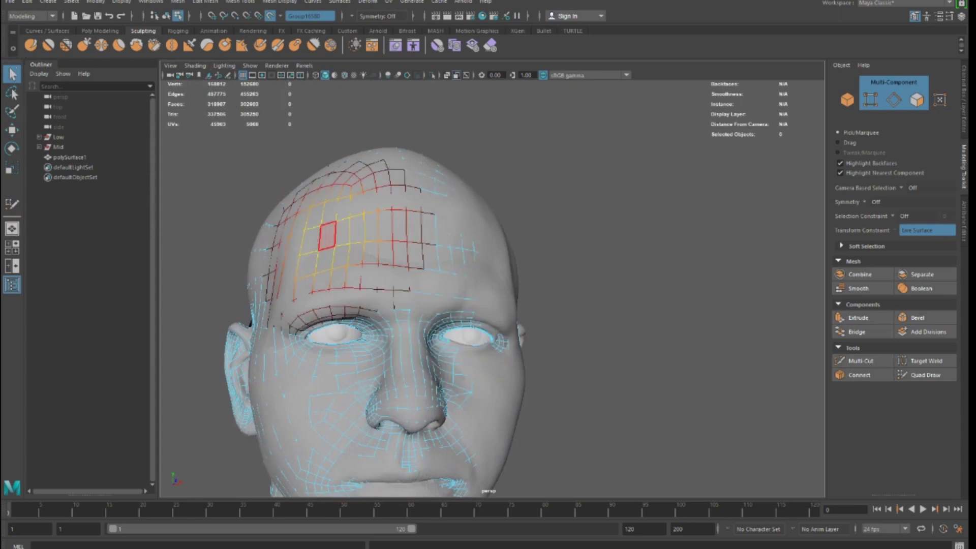
{"action": "key", "text": "F8"}
{"action": "left_click", "coordinate": [538, 203]}
{"action": "left_click", "coordinate": [412, 268]}
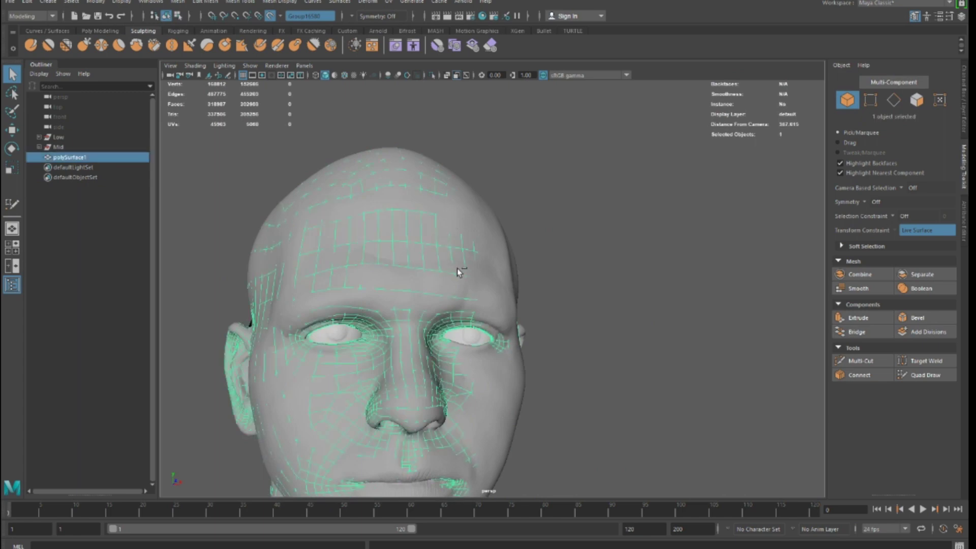
{"action": "key", "text": "ctrl+1"}
{"action": "key", "text": "f"}
{"action": "left_click_drag", "start_coordinate": [533, 283], "coordinate": [471, 325], "text": "alt"}
{"action": "left_click_drag", "start_coordinate": [624, 312], "coordinate": [538, 303], "text": "alt"}
{"action": "left_click", "coordinate": [705, 308]}
{"action": "left_click_drag", "start_coordinate": [701, 306], "coordinate": [502, 298], "text": "alt"}
{"action": "scroll", "coordinate": [448, 305], "scroll_direction": "down", "scroll_amount": 5}
{"action": "left_click_drag", "start_coordinate": [512, 259], "coordinate": [482, 290], "text": "alt"}
{"action": "left_click", "coordinate": [479, 188]}
{"action": "left_click_drag", "start_coordinate": [474, 181], "coordinate": [437, 290], "text": "alt"}
{"action": "left_click_drag", "start_coordinate": [483, 268], "coordinate": [453, 178], "text": "alt"}
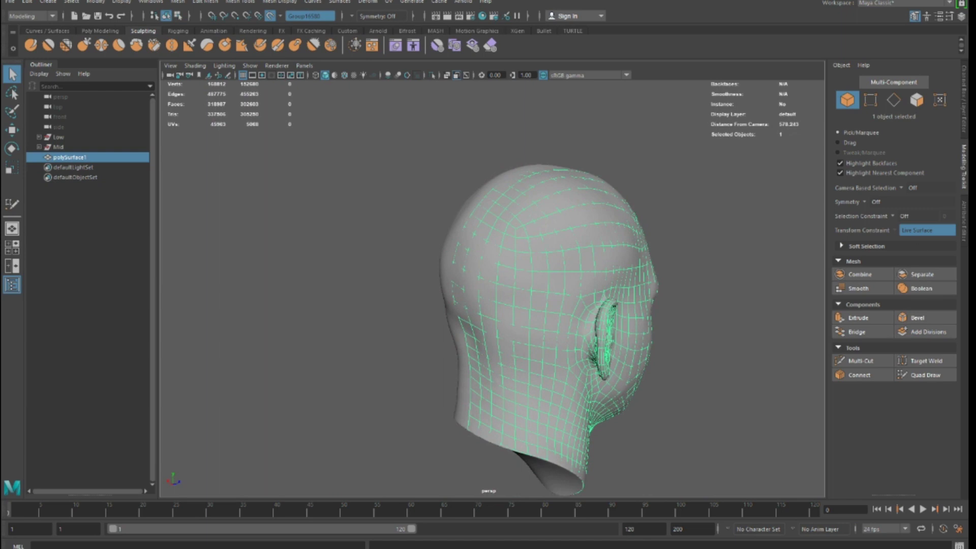
Step: Move the retopology mesh away from the sculpt along X to -510.16
{"action": "key", "text": "w"}
{"action": "left_click_drag", "start_coordinate": [734, 325], "coordinate": [473, 262], "text": "alt"}
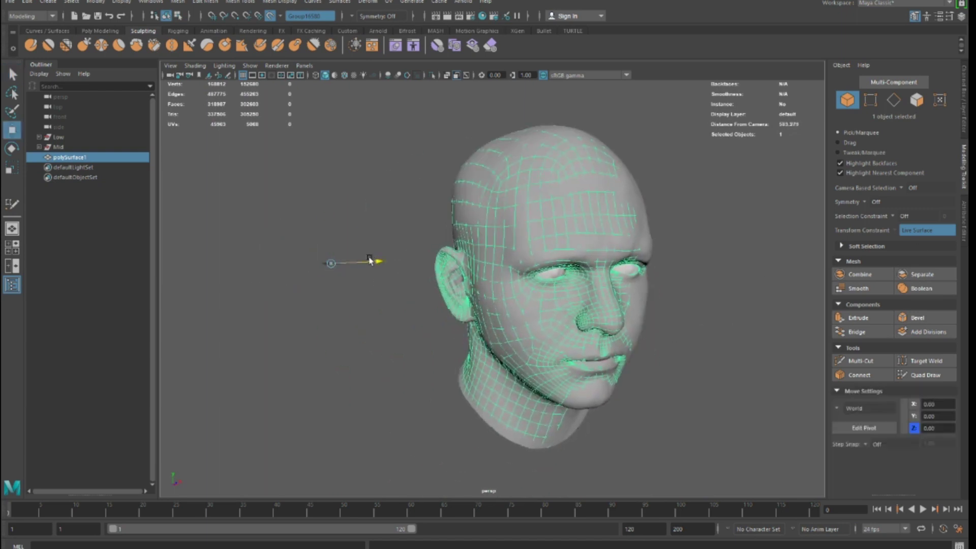
{"action": "left_click_drag", "start_coordinate": [372, 261], "coordinate": [14, 274]}
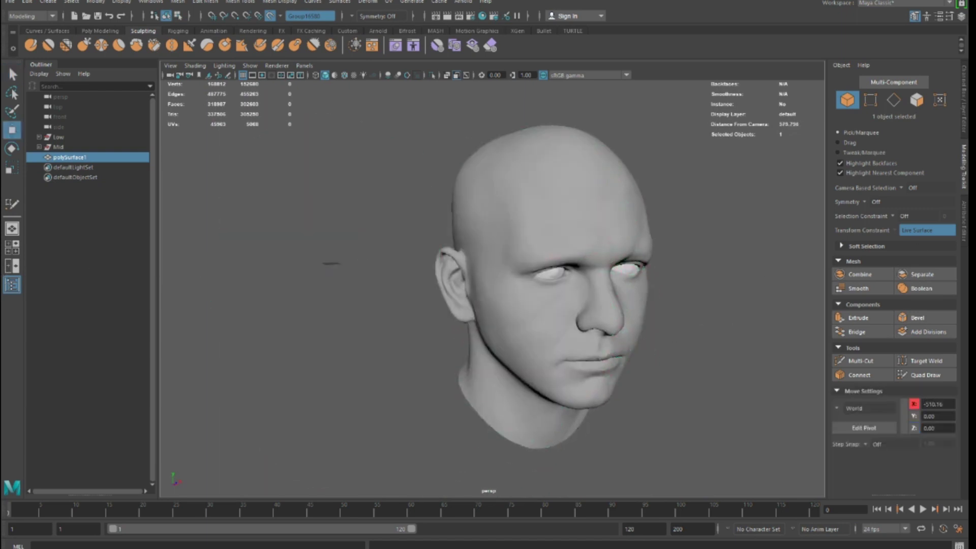
Step: Toggle the low_poly display layer to compare the heads, leave it visible, and select its head mesh
{"action": "left_click", "coordinate": [963, 121]}
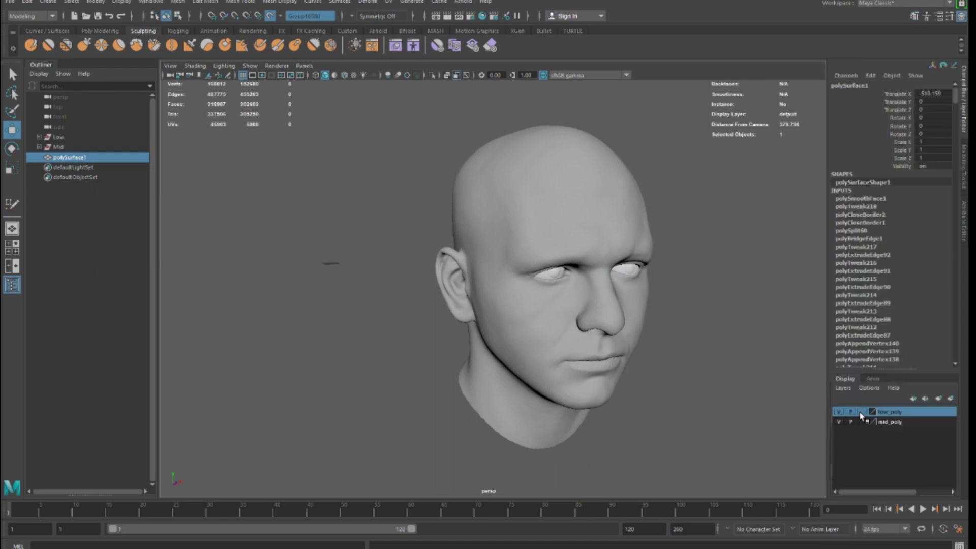
{"action": "left_click", "coordinate": [839, 412]}
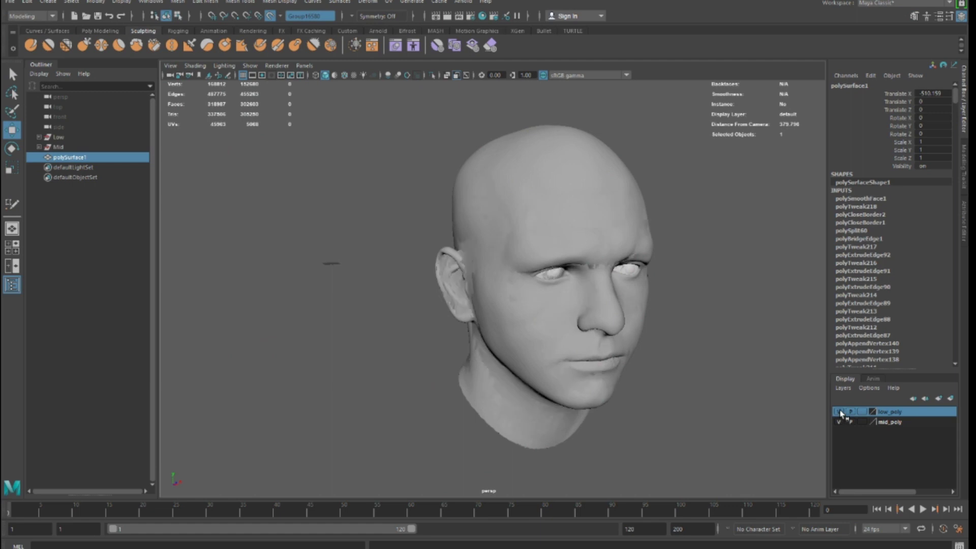
{"action": "left_click", "coordinate": [840, 412]}
{"action": "left_click", "coordinate": [840, 412]}
{"action": "left_click", "coordinate": [840, 412]}
{"action": "left_click_drag", "start_coordinate": [597, 326], "coordinate": [575, 342], "text": "alt"}
{"action": "left_click", "coordinate": [602, 300]}
{"action": "right_click_drag", "start_coordinate": [575, 342], "coordinate": [639, 255], "text": "alt"}
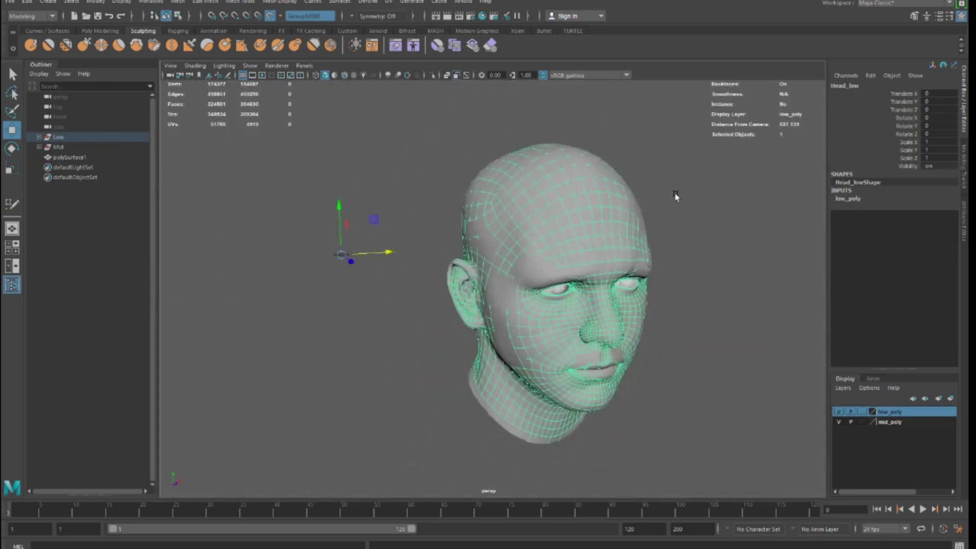
Step: Switch to the UV Editing workspace and examine the UV layout of the low-poly head
{"action": "left_click", "coordinate": [884, 4]}
{"action": "left_click", "coordinate": [882, 65]}
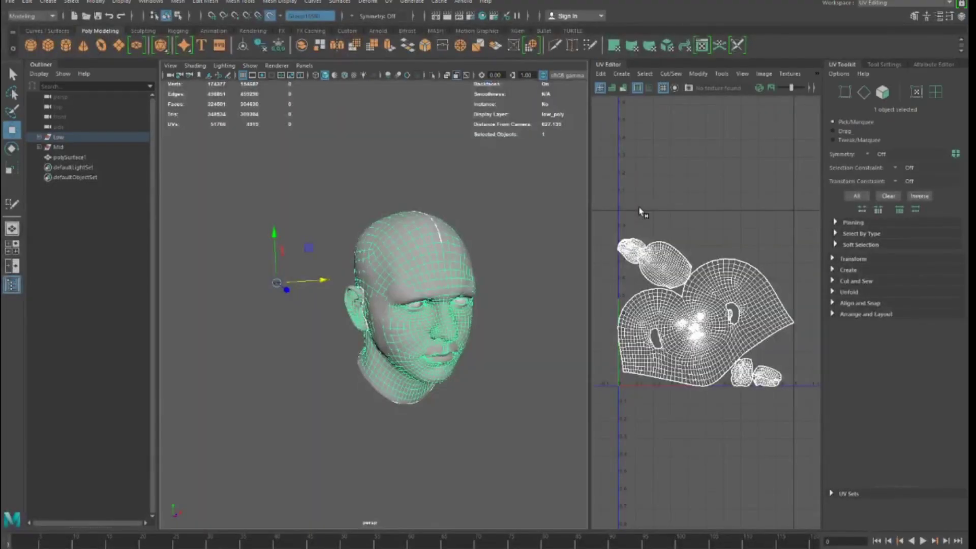
{"action": "right_click_drag", "start_coordinate": [513, 267], "coordinate": [497, 259], "text": "alt"}
{"action": "left_click_drag", "start_coordinate": [496, 259], "coordinate": [510, 260], "text": "alt"}
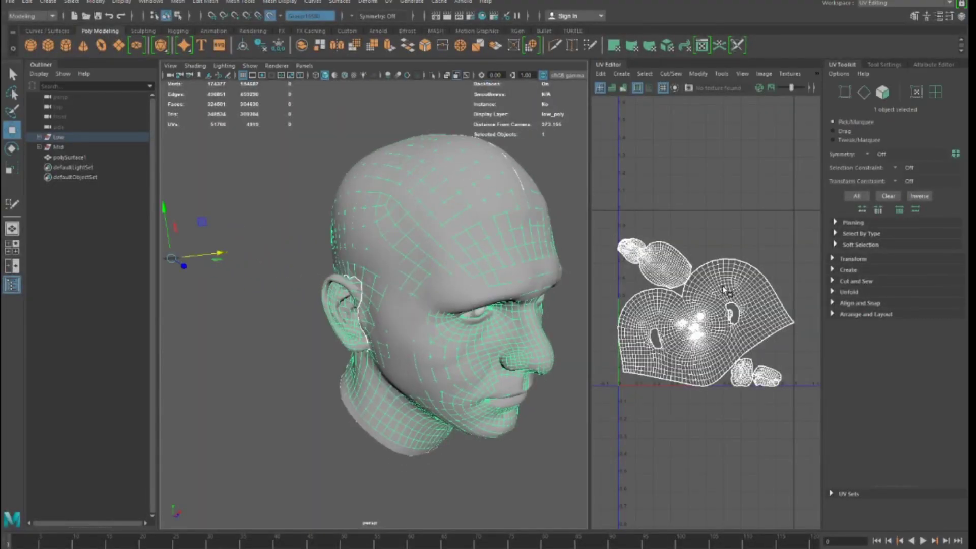
{"action": "key", "text": "ctrl+1"}
{"action": "middle_click_drag", "start_coordinate": [608, 285], "coordinate": [597, 283], "text": "alt"}
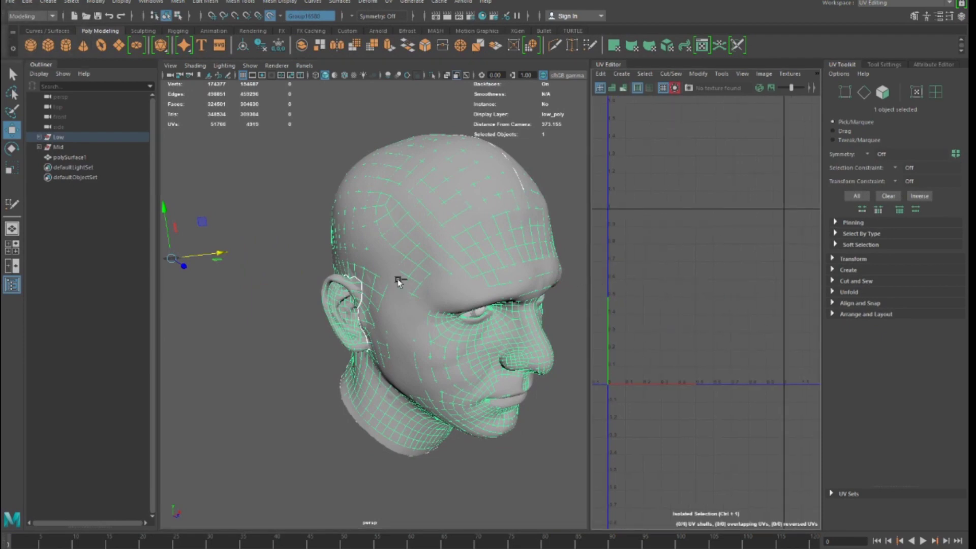
{"action": "key", "text": "ctrl+1"}
{"action": "left_click_drag", "start_coordinate": [510, 266], "coordinate": [472, 265], "text": "alt"}
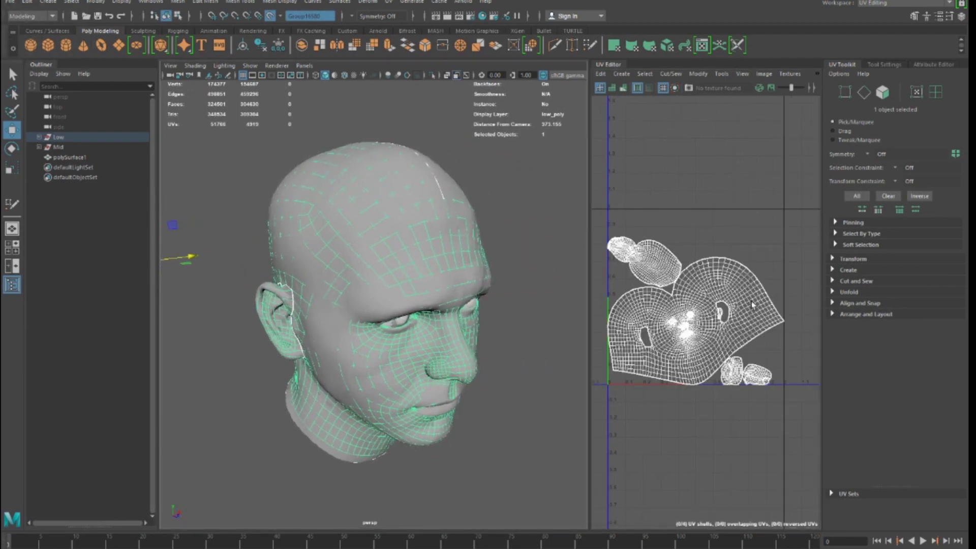
Step: Select all edges of the low-poly head, sew them together in the UVs, and clear the selection
{"action": "key", "text": "F12"}
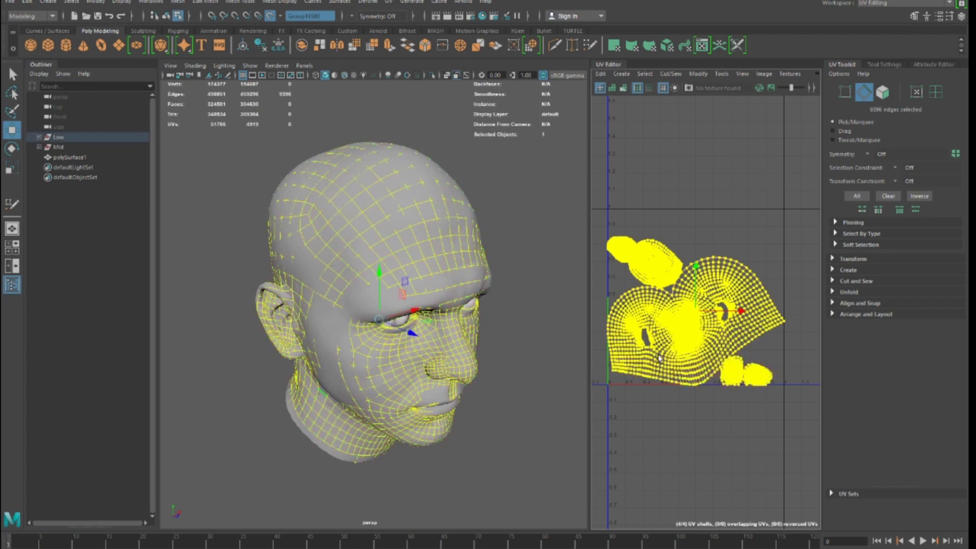
{"action": "key", "text": "ctrl+F10"}
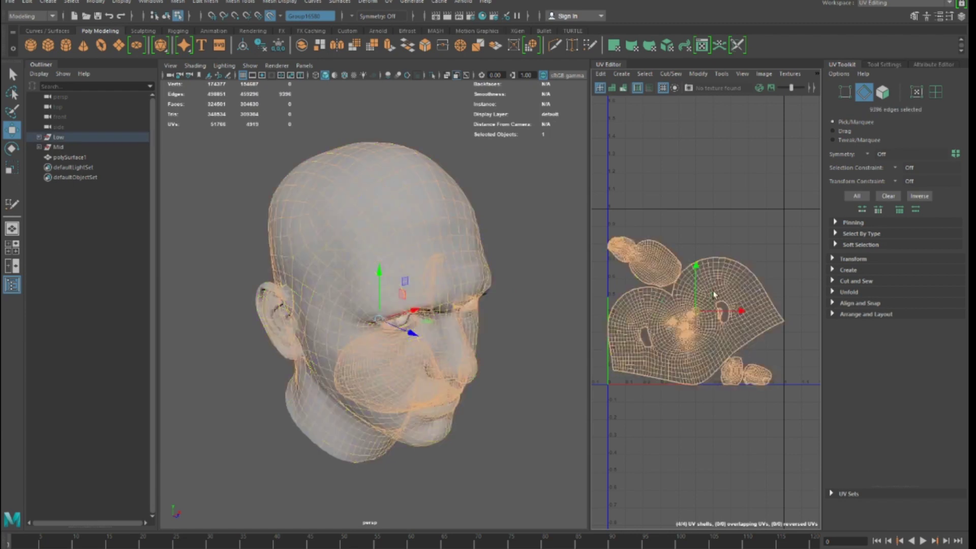
{"action": "left_click", "coordinate": [856, 281]}
{"action": "left_click", "coordinate": [846, 333]}
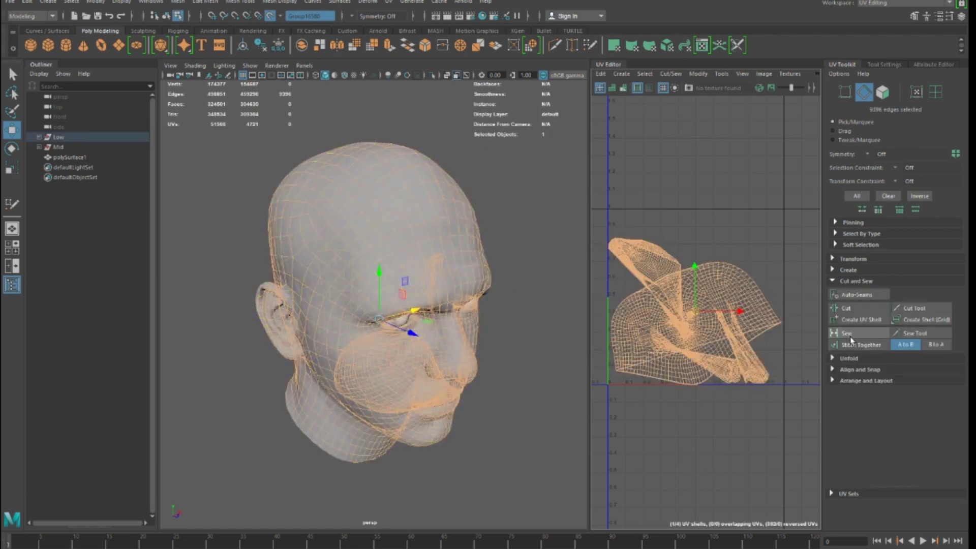
{"action": "left_click_drag", "start_coordinate": [507, 370], "coordinate": [529, 405], "text": "alt"}
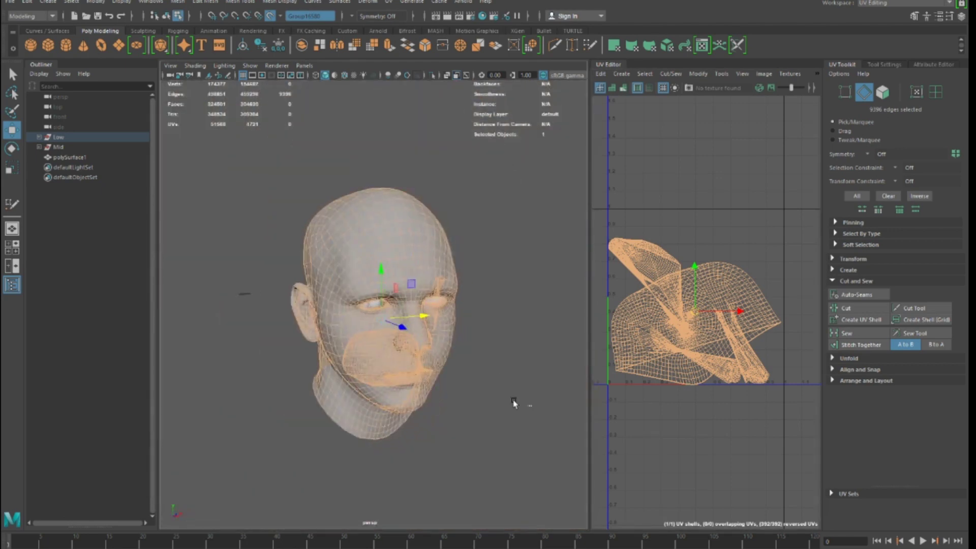
{"action": "left_click", "coordinate": [529, 405]}
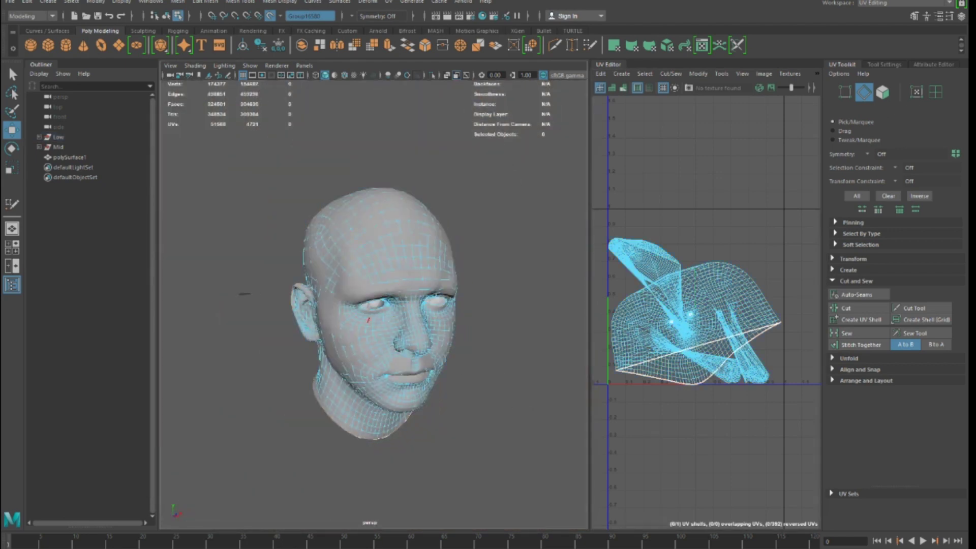
{"action": "left_click", "coordinate": [413, 287]}
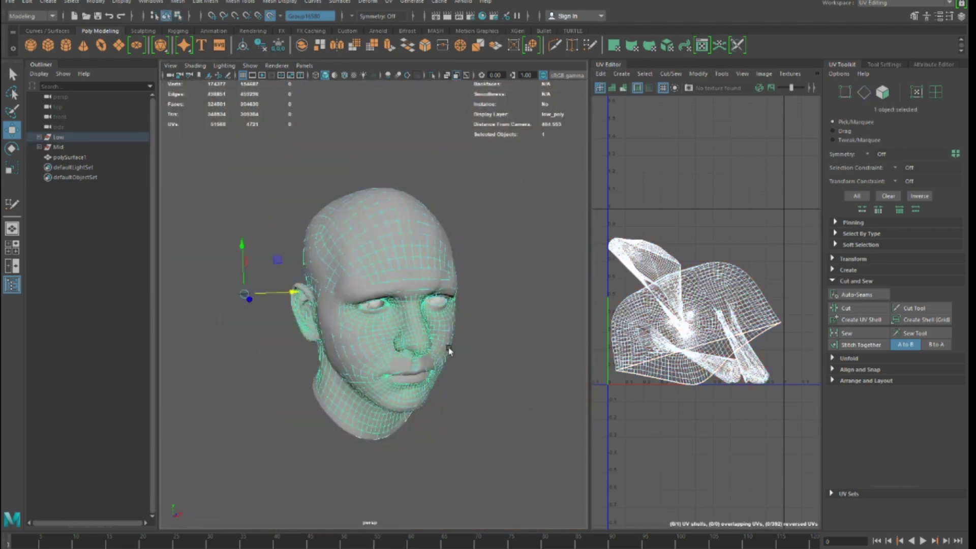
{"action": "left_click", "coordinate": [467, 382]}
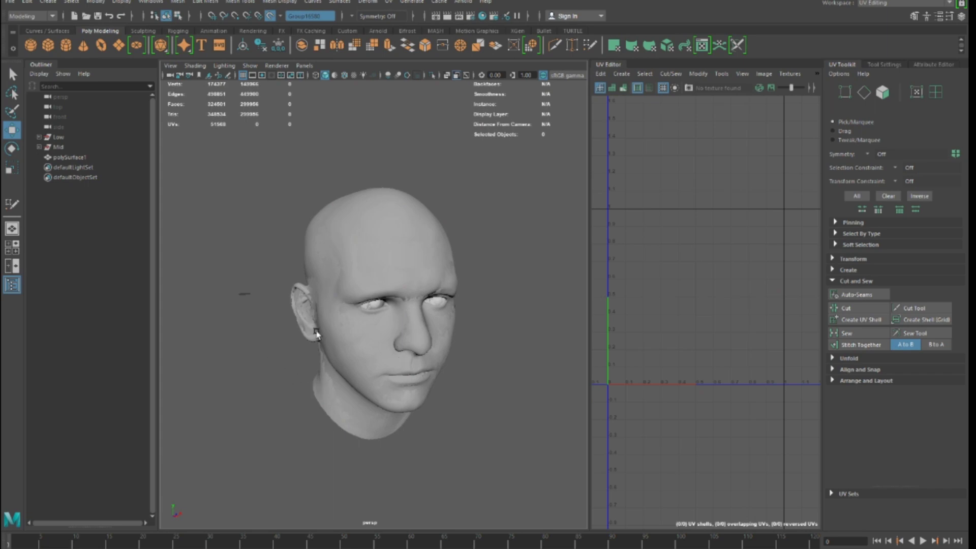
Step: Isolate the low-poly head, switch to edge selection, and frame the ear
{"action": "left_click", "coordinate": [378, 294]}
{"action": "key", "text": "f"}
{"action": "key", "text": "ctrl+1"}
{"action": "left_click_drag", "start_coordinate": [449, 347], "coordinate": [369, 362], "text": "alt"}
{"action": "right_click_drag", "start_coordinate": [357, 246], "coordinate": [357, 213]}
{"action": "left_click_drag", "start_coordinate": [294, 259], "coordinate": [358, 359], "text": "alt"}
{"action": "scroll", "coordinate": [357, 359], "scroll_direction": "up", "scroll_amount": 5}
Step: Select the edge loop running around the base of the ear
{"action": "left_click", "coordinate": [304, 356]}
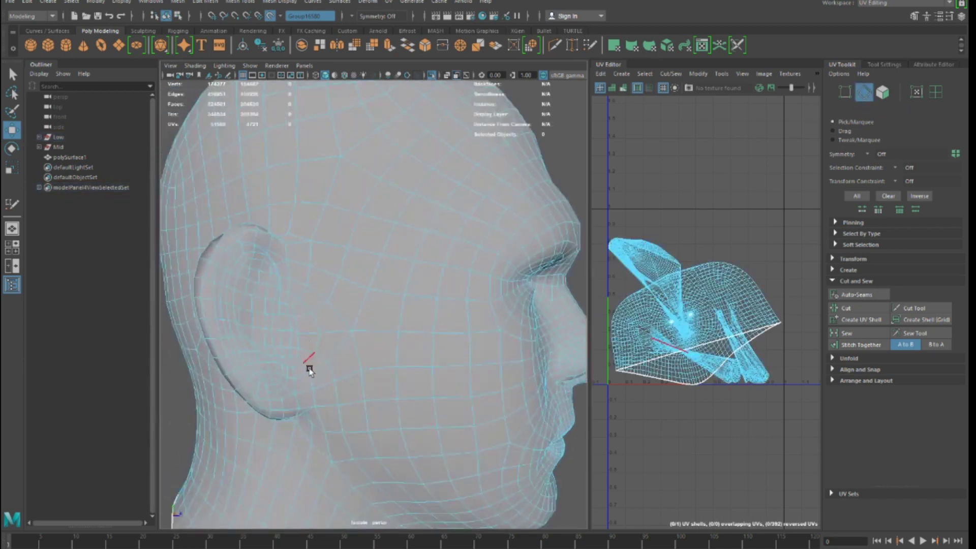
{"action": "double_click", "coordinate": [289, 254]}
{"action": "left_click_drag", "start_coordinate": [344, 377], "coordinate": [391, 421], "text": "alt"}
{"action": "left_click_drag", "start_coordinate": [247, 424], "coordinate": [407, 405], "text": "alt"}
{"action": "left_click_drag", "start_coordinate": [350, 427], "coordinate": [376, 405], "text": "alt"}
{"action": "double_click", "coordinate": [259, 427]}
{"action": "left_click_drag", "start_coordinate": [260, 429], "coordinate": [482, 350], "text": "alt"}
{"action": "double_click", "coordinate": [396, 413], "text": "shift"}
{"action": "left_click", "coordinate": [438, 224], "text": "shift"}
{"action": "double_click", "coordinate": [539, 238], "text": "shift"}
{"action": "double_click", "coordinate": [456, 347], "text": "shift"}
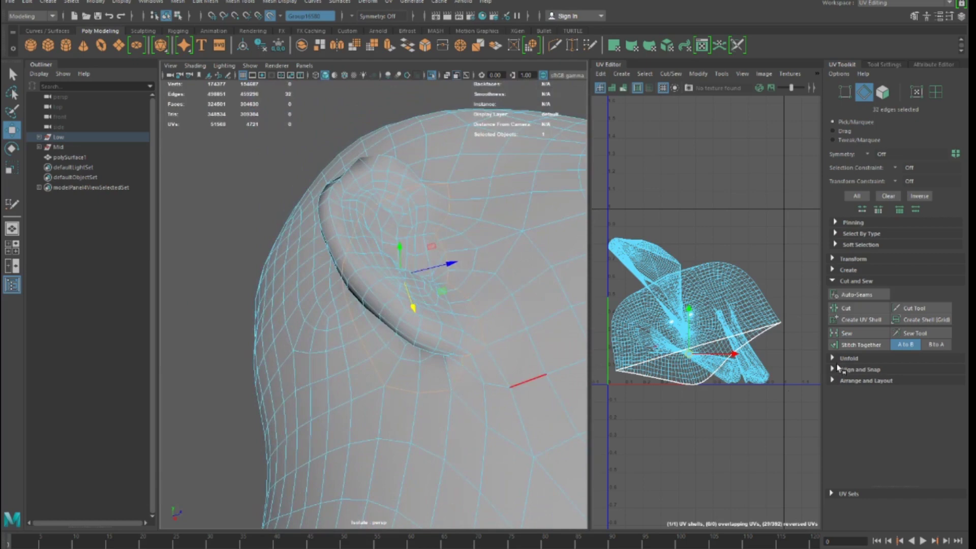
Step: Cut the UVs along the selected edges around the ear
{"action": "left_click", "coordinate": [855, 281]}
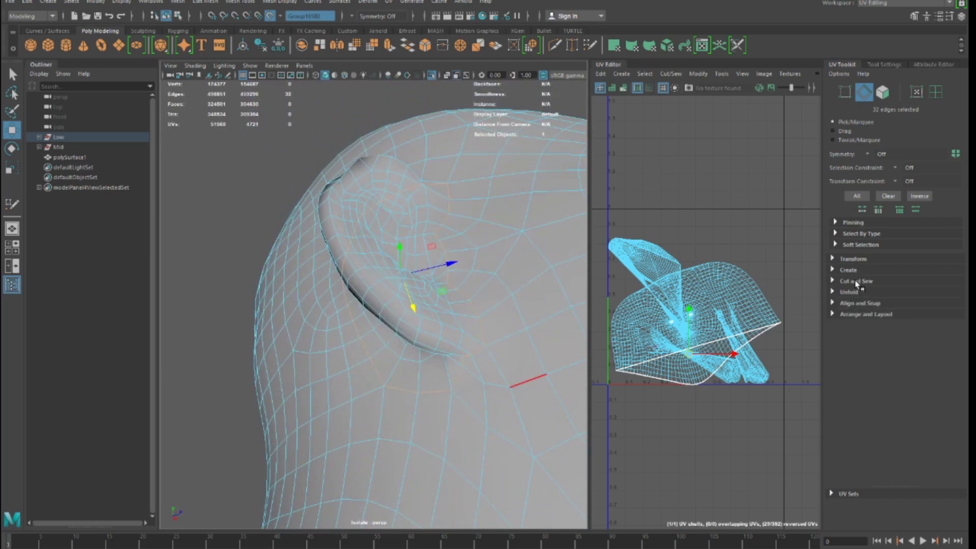
{"action": "left_click", "coordinate": [855, 282]}
{"action": "left_click", "coordinate": [857, 308]}
{"action": "scroll", "coordinate": [545, 346], "scroll_direction": "down", "scroll_amount": 5}
{"action": "scroll", "coordinate": [562, 337], "scroll_direction": "up", "scroll_amount": 5}
{"action": "left_click_drag", "start_coordinate": [562, 337], "coordinate": [322, 327], "text": "alt"}
{"action": "scroll", "coordinate": [357, 331], "scroll_direction": "up", "scroll_amount": 10}
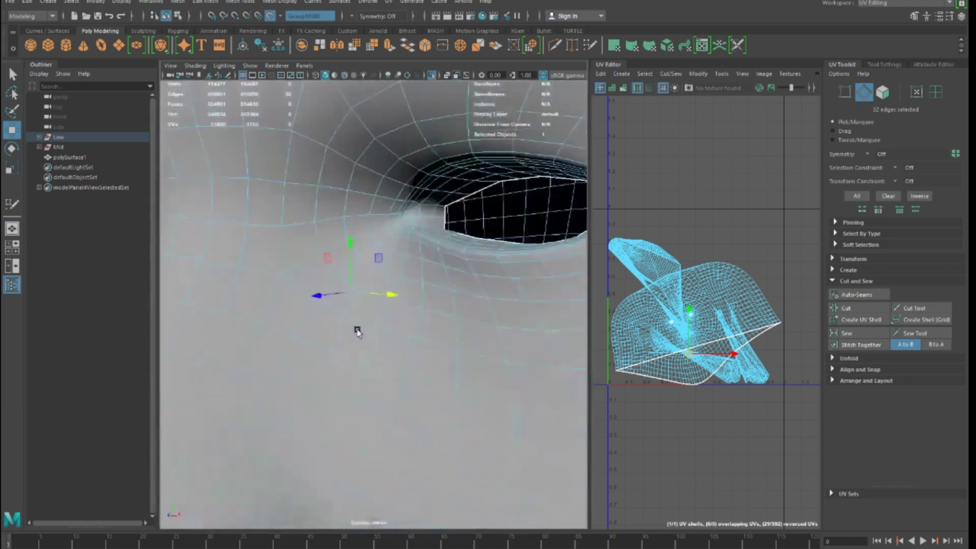
Step: Select the edges along the front base of the still uncut ear, where it meets the cheek
{"action": "scroll", "coordinate": [346, 338], "scroll_direction": "down", "scroll_amount": 8}
{"action": "scroll", "coordinate": [359, 355], "scroll_direction": "up", "scroll_amount": 10}
{"action": "left_click_drag", "start_coordinate": [351, 366], "coordinate": [342, 326], "text": "alt"}
{"action": "left_click", "coordinate": [342, 324]}
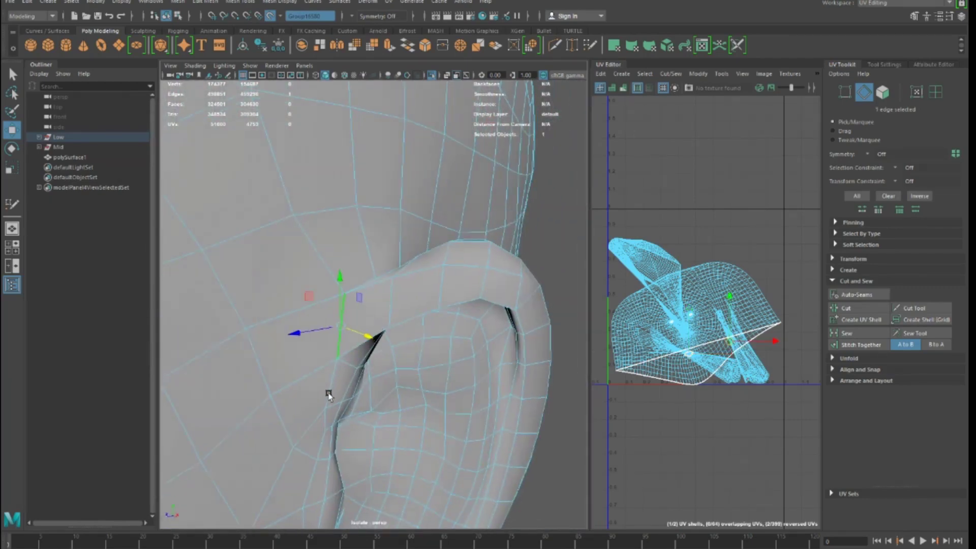
{"action": "left_click_drag", "start_coordinate": [330, 397], "coordinate": [312, 353], "text": "alt"}
{"action": "left_click", "coordinate": [322, 401]}
{"action": "left_click_drag", "start_coordinate": [322, 400], "coordinate": [373, 322], "text": "alt"}
{"action": "left_click_drag", "start_coordinate": [391, 441], "coordinate": [398, 311], "text": "alt"}
{"action": "scroll", "coordinate": [420, 363], "scroll_direction": "down", "scroll_amount": 8}
{"action": "scroll", "coordinate": [402, 359], "scroll_direction": "up", "scroll_amount": 6}
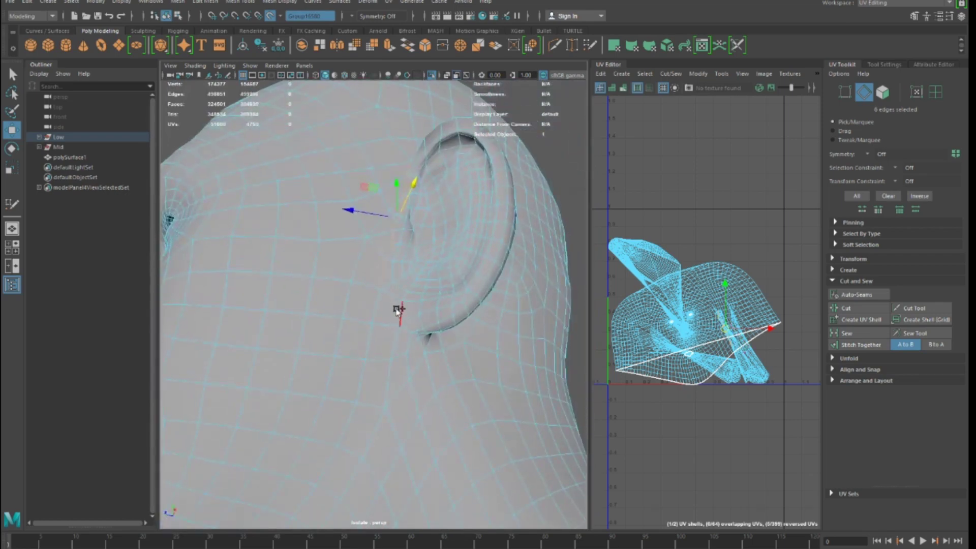
Step: Extend the seam edge selection down in front of the ear and underneath the earlobe
{"action": "double_click", "coordinate": [400, 313], "text": "shift"}
{"action": "left_click_drag", "start_coordinate": [416, 371], "coordinate": [386, 357], "text": "alt"}
{"action": "scroll", "coordinate": [393, 365], "scroll_direction": "up", "scroll_amount": 6}
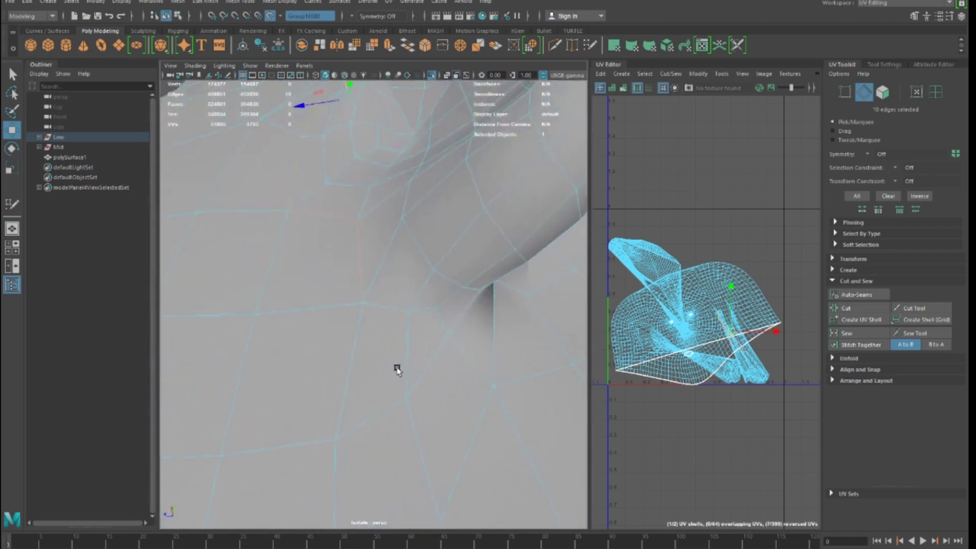
{"action": "double_click", "coordinate": [389, 311], "text": "shift"}
{"action": "left_click_drag", "start_coordinate": [389, 312], "coordinate": [447, 346], "text": "alt"}
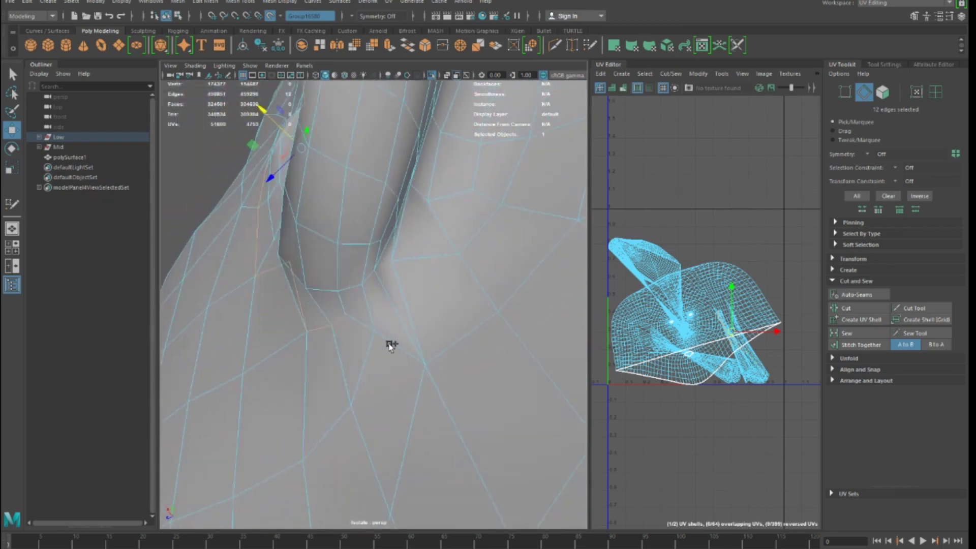
{"action": "double_click", "coordinate": [362, 323], "text": "shift"}
{"action": "scroll", "coordinate": [492, 363], "scroll_direction": "down", "scroll_amount": 6}
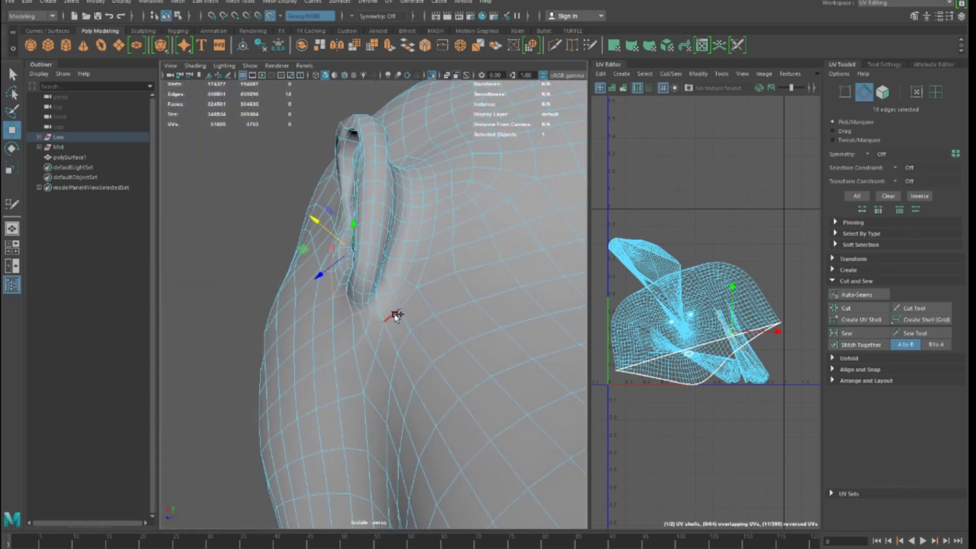
Step: Complete the edge selection around the back of the ear and cut the UVs along the full ear loop
{"action": "double_click", "coordinate": [438, 336], "text": "shift"}
{"action": "left_click_drag", "start_coordinate": [481, 326], "coordinate": [408, 348], "text": "alt"}
{"action": "left_click_drag", "start_coordinate": [485, 297], "coordinate": [486, 327], "text": "alt"}
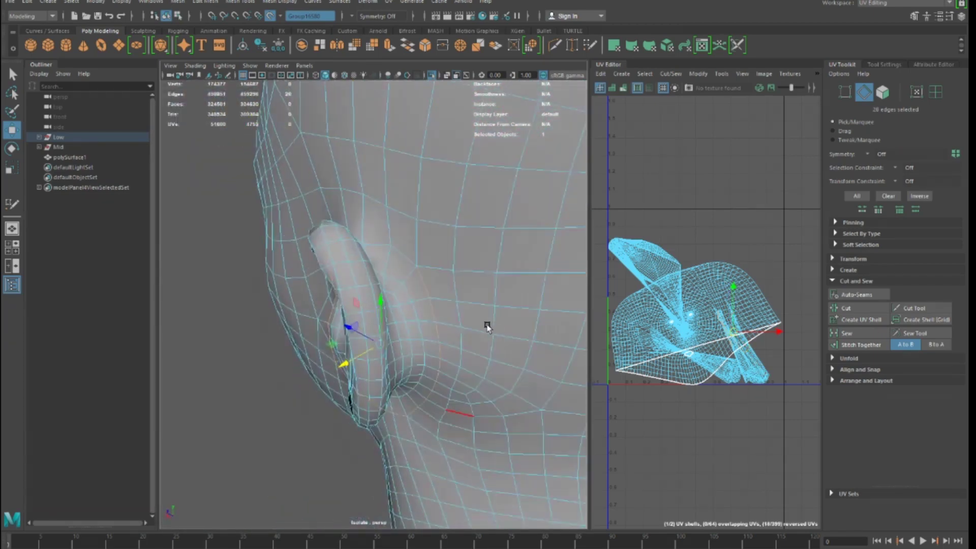
{"action": "left_click_drag", "start_coordinate": [404, 256], "coordinate": [439, 319], "text": "alt"}
{"action": "left_click_drag", "start_coordinate": [375, 336], "coordinate": [417, 346], "text": "alt"}
{"action": "left_click", "coordinate": [857, 334]}
Step: Select the edge loop around the mouth opening on the inner side of the lips and cut the UVs along it
{"action": "scroll", "coordinate": [707, 356], "scroll_direction": "down", "scroll_amount": 3}
{"action": "scroll", "coordinate": [517, 425], "scroll_direction": "down", "scroll_amount": 5}
{"action": "left_click_drag", "start_coordinate": [434, 421], "coordinate": [388, 332], "text": "alt"}
{"action": "scroll", "coordinate": [431, 394], "scroll_direction": "up", "scroll_amount": 8}
{"action": "scroll", "coordinate": [390, 394], "scroll_direction": "down", "scroll_amount": 10}
{"action": "scroll", "coordinate": [388, 395], "scroll_direction": "up", "scroll_amount": 5}
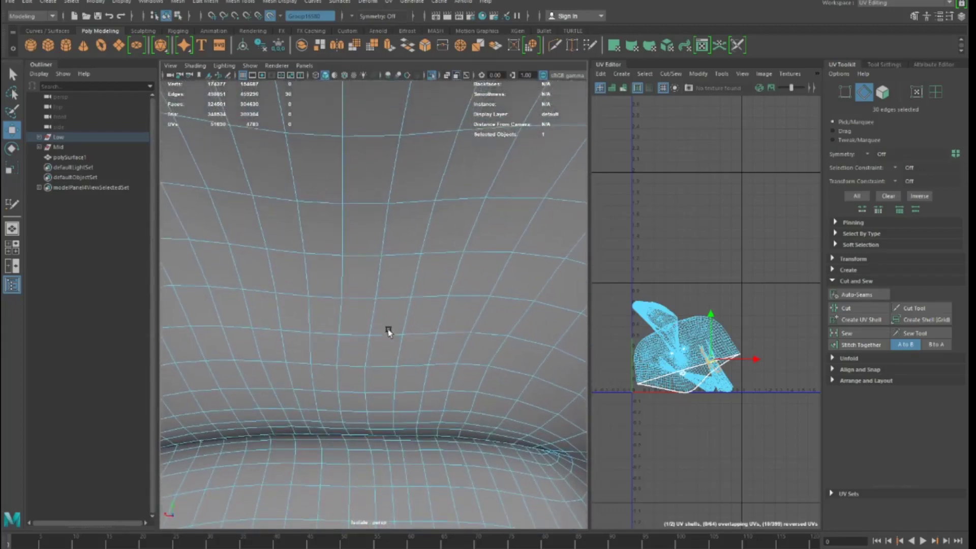
{"action": "double_click", "coordinate": [380, 423]}
{"action": "mouse_move", "coordinate": [387, 429]}
{"action": "left_mouse_down", "text": "alt"}
{"action": "mouse_move", "coordinate": [459, 440]}
{"action": "mouse_move", "coordinate": [373, 438]}
{"action": "left_mouse_up", "text": "alt"}
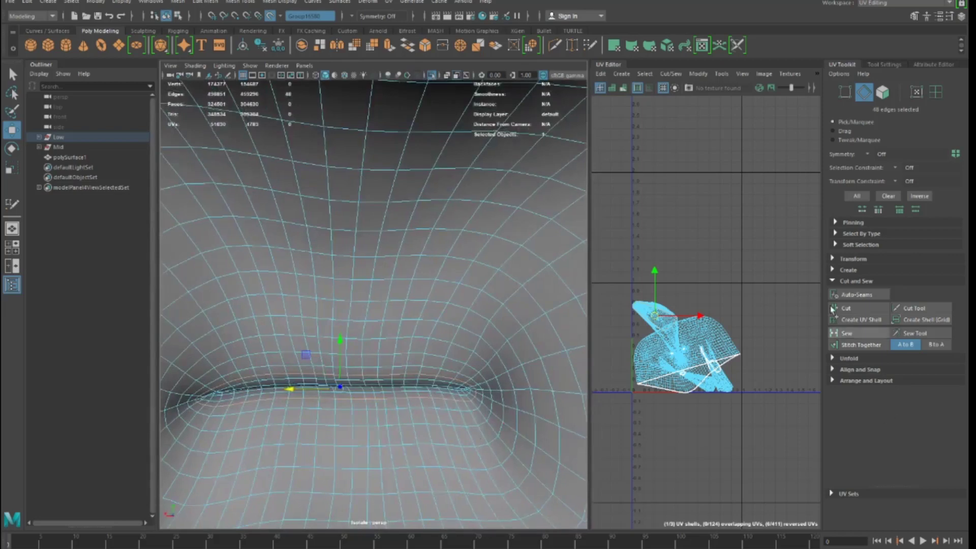
{"action": "left_click", "coordinate": [854, 309]}
{"action": "scroll", "coordinate": [425, 440], "scroll_direction": "up", "scroll_amount": 5}
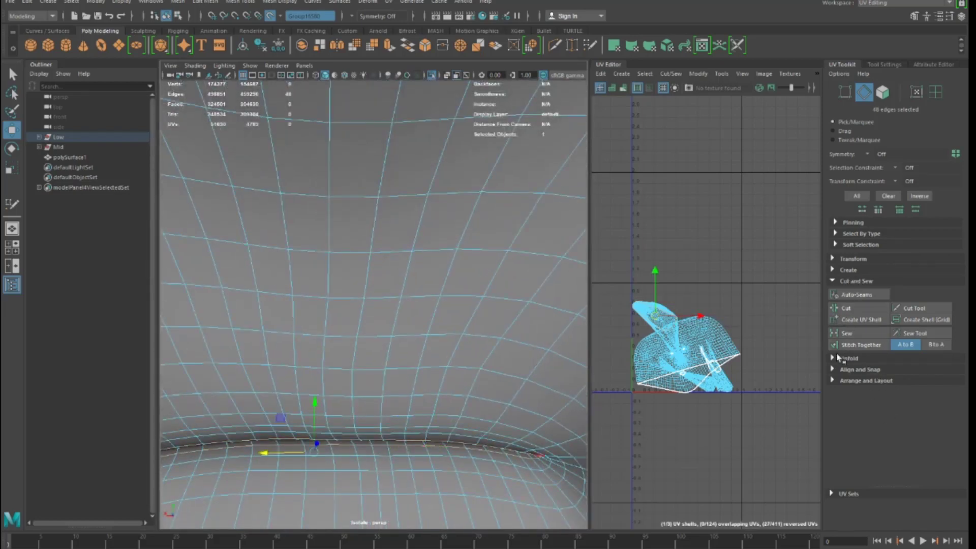
{"action": "mouse_move", "coordinate": [525, 468]}
{"action": "left_mouse_down", "text": "alt"}
{"action": "mouse_move", "coordinate": [555, 459]}
{"action": "mouse_move", "coordinate": [542, 485]}
{"action": "left_mouse_up", "text": "alt"}
{"action": "left_click_drag", "start_coordinate": [459, 326], "coordinate": [473, 341], "text": "alt"}
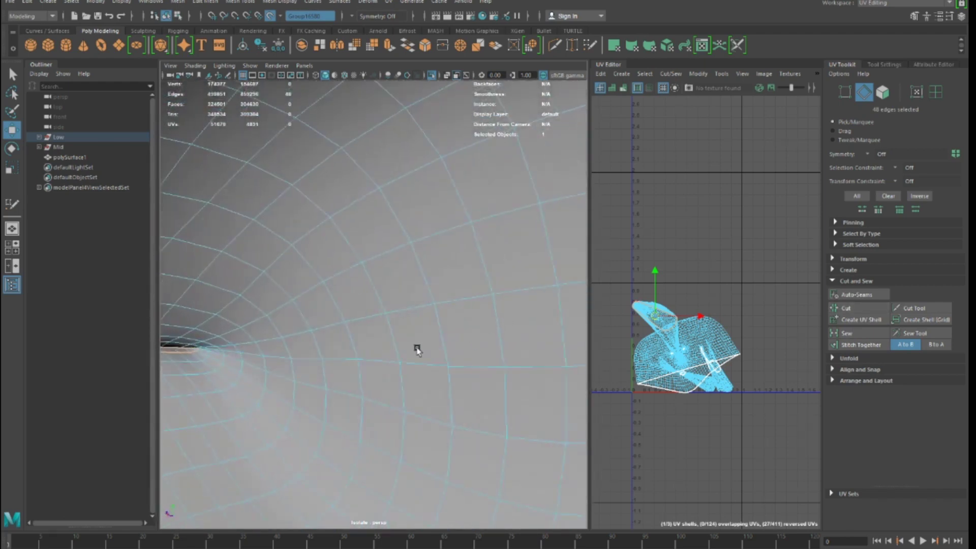
Step: Select the edge row running along one side of the mouth cavity to the lip corner and cut the UVs along it
{"action": "scroll", "coordinate": [233, 370], "scroll_direction": "down", "scroll_amount": 10}
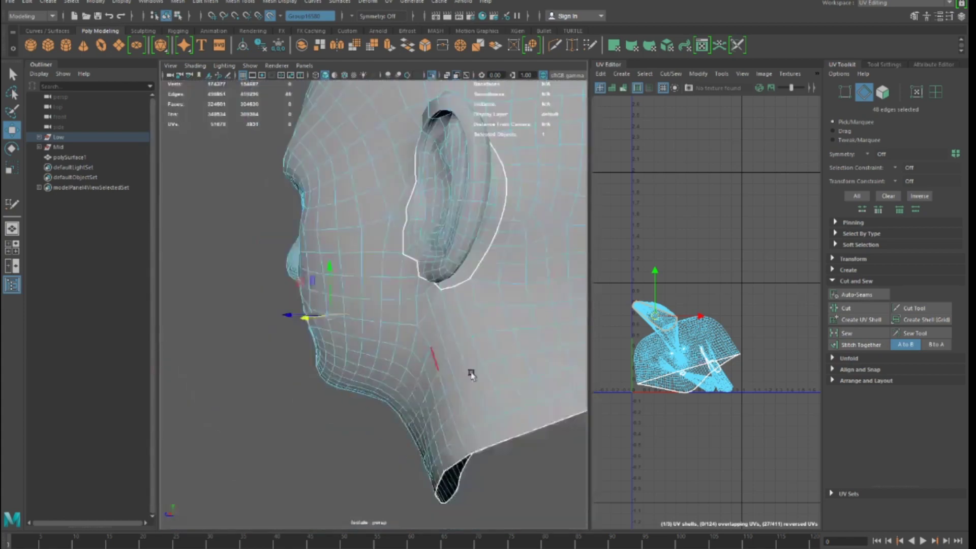
{"action": "scroll", "coordinate": [472, 375], "scroll_direction": "down", "scroll_amount": 4}
{"action": "left_click_drag", "start_coordinate": [471, 375], "coordinate": [429, 351], "text": "alt"}
{"action": "scroll", "coordinate": [373, 377], "scroll_direction": "up", "scroll_amount": 10}
{"action": "key", "text": "shift+x"}
{"action": "double_click", "coordinate": [337, 379]}
{"action": "left_click", "coordinate": [298, 332]}
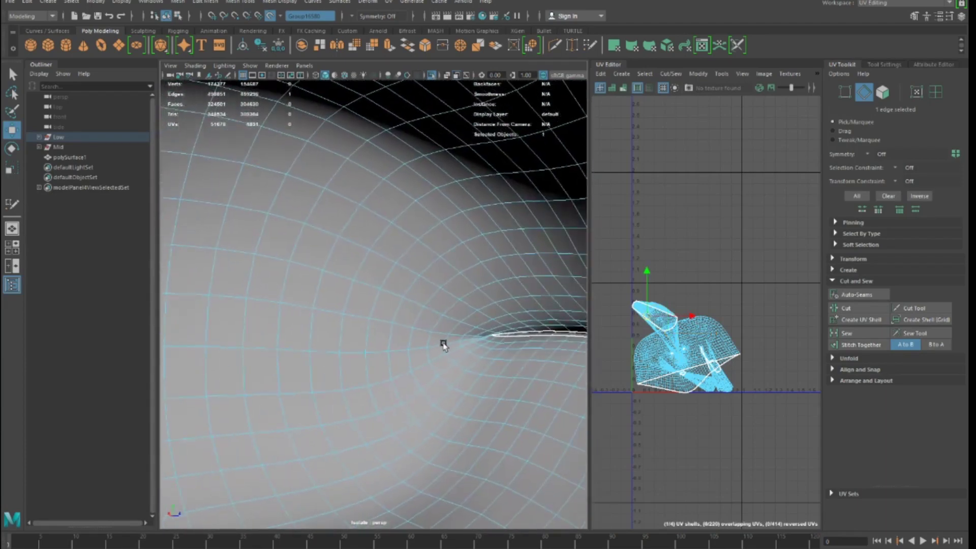
{"action": "left_click_drag", "start_coordinate": [211, 374], "coordinate": [232, 374], "text": "alt"}
{"action": "left_click", "coordinate": [207, 319]}
{"action": "left_click_drag", "start_coordinate": [208, 318], "coordinate": [373, 366], "text": "alt"}
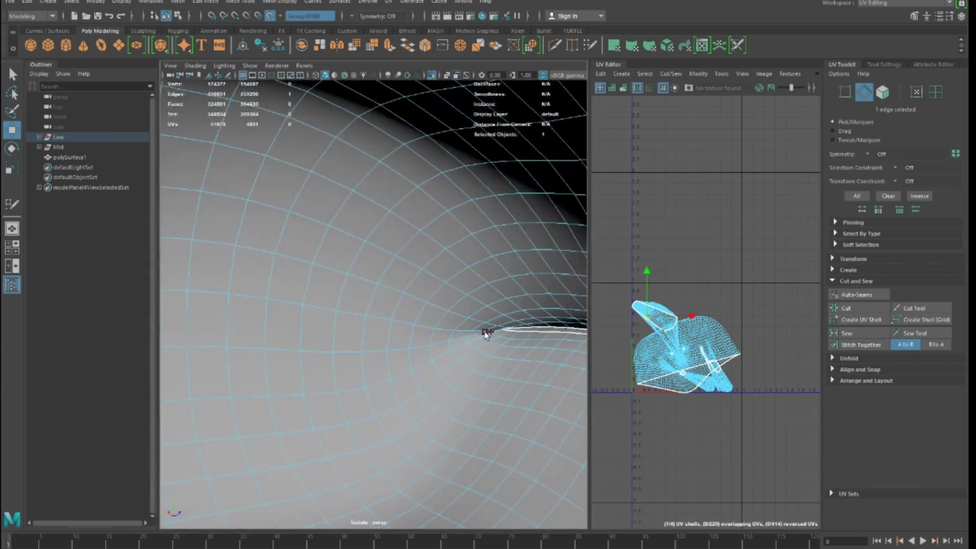
{"action": "left_click_drag", "start_coordinate": [485, 334], "coordinate": [516, 398], "text": "alt"}
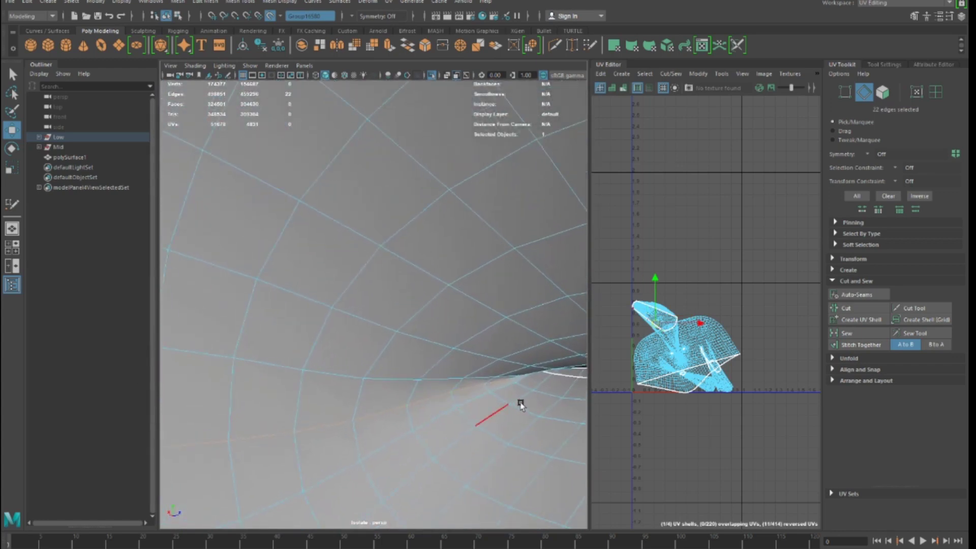
{"action": "scroll", "coordinate": [524, 398], "scroll_direction": "up", "scroll_amount": 5}
{"action": "left_click_drag", "start_coordinate": [433, 397], "coordinate": [374, 416], "text": "alt"}
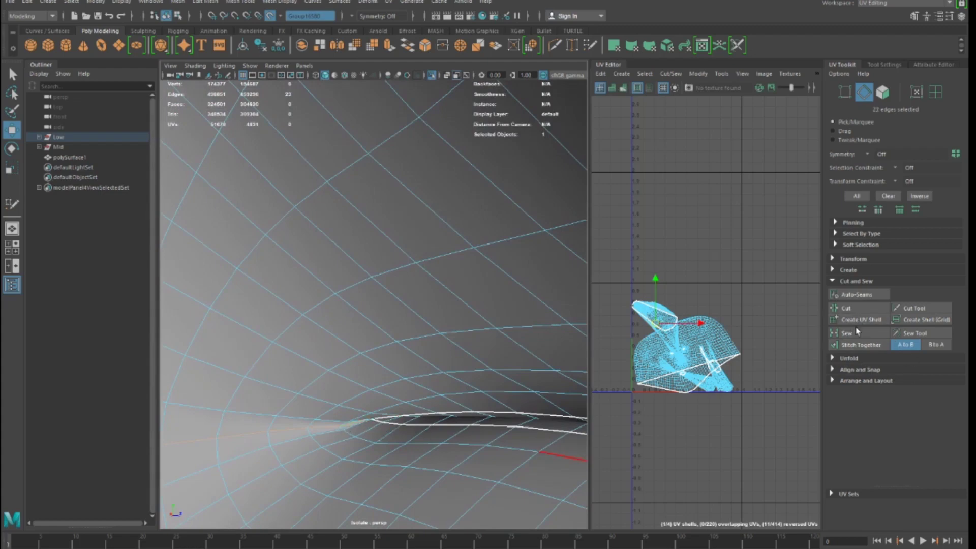
Step: Select the matching edge row on the opposite side of the mouth cavity up to the lip corner and cut its UVs
{"action": "left_click_drag", "start_coordinate": [312, 435], "coordinate": [441, 399], "text": "alt"}
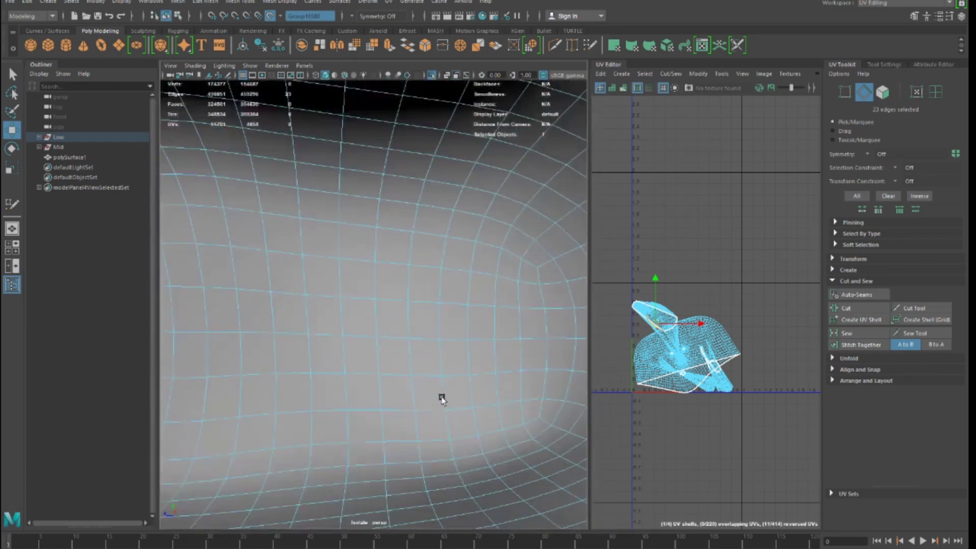
{"action": "left_click", "coordinate": [525, 301]}
{"action": "left_click_drag", "start_coordinate": [435, 339], "coordinate": [395, 355], "text": "alt"}
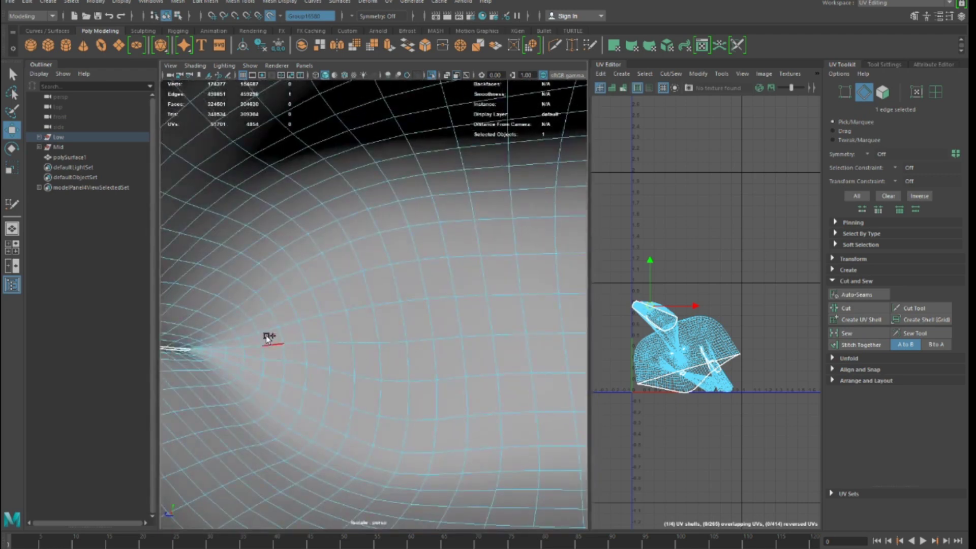
{"action": "double_click", "coordinate": [215, 342]}
{"action": "left_click_drag", "start_coordinate": [301, 356], "coordinate": [347, 419], "text": "alt"}
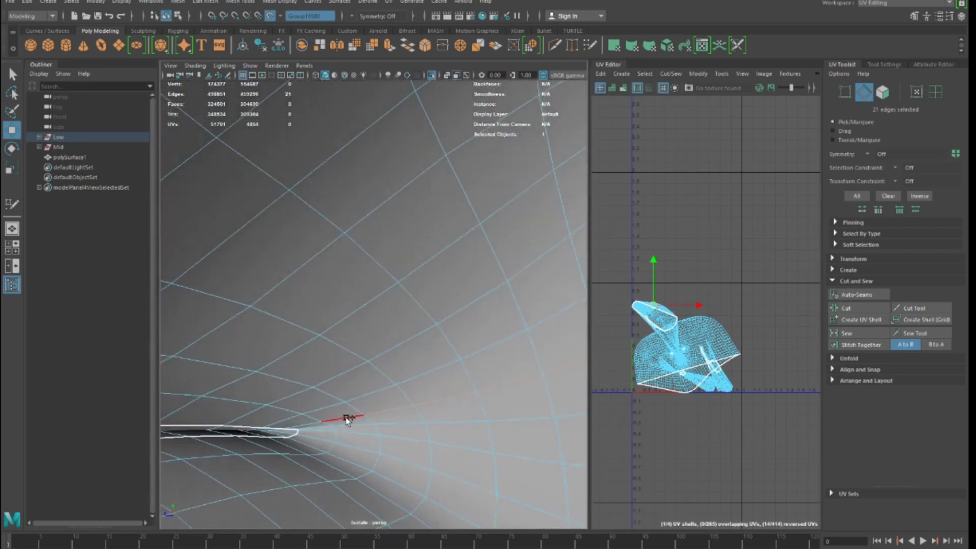
{"action": "left_click", "coordinate": [559, 439], "text": "shift"}
{"action": "left_click", "coordinate": [870, 313]}
Step: Select the vertical centre-line edges running up the back of the head
{"action": "left_click_drag", "start_coordinate": [407, 407], "coordinate": [305, 398], "text": "alt"}
{"action": "double_click", "coordinate": [349, 261]}
{"action": "scroll", "coordinate": [392, 325], "scroll_direction": "up", "scroll_amount": 3}
{"action": "left_click_drag", "start_coordinate": [392, 325], "coordinate": [429, 352], "text": "alt"}
{"action": "left_click_drag", "start_coordinate": [371, 345], "coordinate": [361, 307], "text": "alt"}
{"action": "scroll", "coordinate": [348, 376], "scroll_direction": "up", "scroll_amount": 5}
{"action": "scroll", "coordinate": [347, 376], "scroll_direction": "down", "scroll_amount": 6}
{"action": "left_click_drag", "start_coordinate": [333, 352], "coordinate": [442, 357], "text": "alt"}
{"action": "left_click_drag", "start_coordinate": [482, 216], "coordinate": [359, 473]}
{"action": "left_click_drag", "start_coordinate": [445, 395], "coordinate": [333, 425], "text": "alt"}
{"action": "scroll", "coordinate": [331, 413], "scroll_direction": "up", "scroll_amount": 5}
{"action": "scroll", "coordinate": [325, 404], "scroll_direction": "down", "scroll_amount": 5}
{"action": "scroll", "coordinate": [336, 365], "scroll_direction": "up", "scroll_amount": 2}
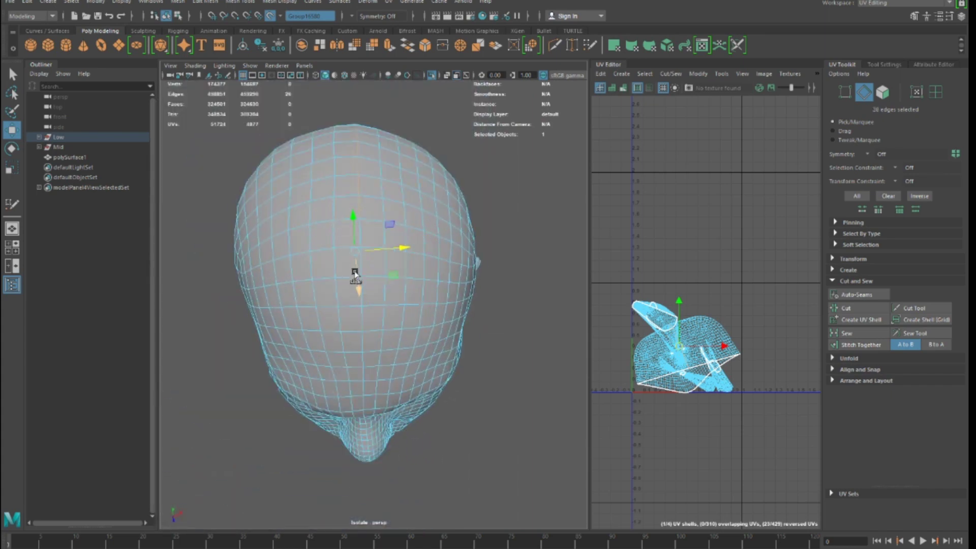
Step: Extend the centre-line edge selection further over the crown and cut the UVs along it
{"action": "key", "text": "q"}
{"action": "left_click_drag", "start_coordinate": [359, 234], "coordinate": [360, 263], "text": "shift"}
{"action": "left_click_drag", "start_coordinate": [447, 378], "coordinate": [534, 360], "text": "alt"}
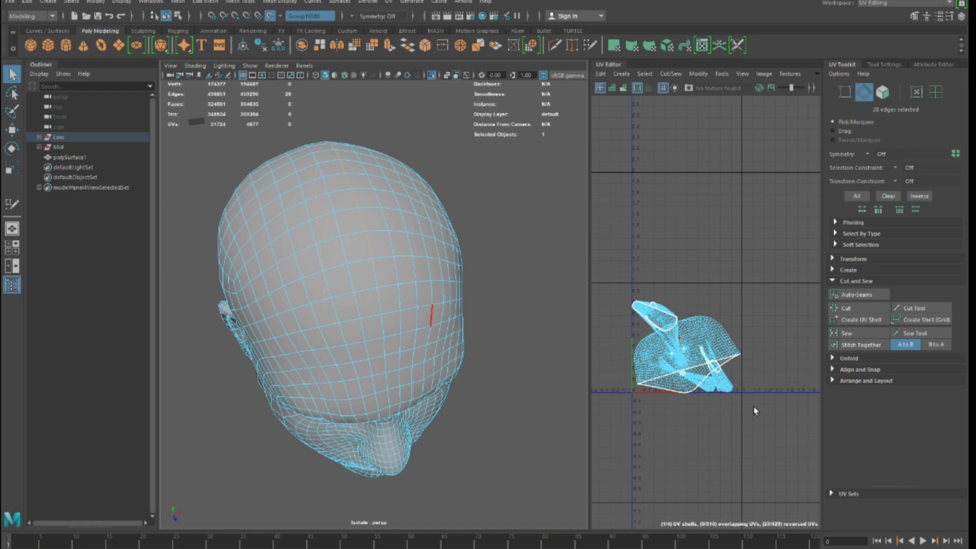
{"action": "left_click", "coordinate": [846, 307]}
Step: Switch to UV shell selection, pick the ear shell and unfold the head's UVs
{"action": "left_click_drag", "start_coordinate": [503, 422], "coordinate": [337, 413], "text": "alt"}
{"action": "scroll", "coordinate": [441, 425], "scroll_direction": "up", "scroll_amount": 4}
{"action": "scroll", "coordinate": [352, 391], "scroll_direction": "down", "scroll_amount": 6}
{"action": "scroll", "coordinate": [337, 414], "scroll_direction": "up", "scroll_amount": 6}
{"action": "middle_click_drag", "start_coordinate": [337, 413], "coordinate": [242, 386], "text": "alt"}
{"action": "right_click_drag", "start_coordinate": [694, 349], "coordinate": [717, 374]}
{"action": "middle_click_drag", "start_coordinate": [641, 388], "coordinate": [620, 379], "text": "alt"}
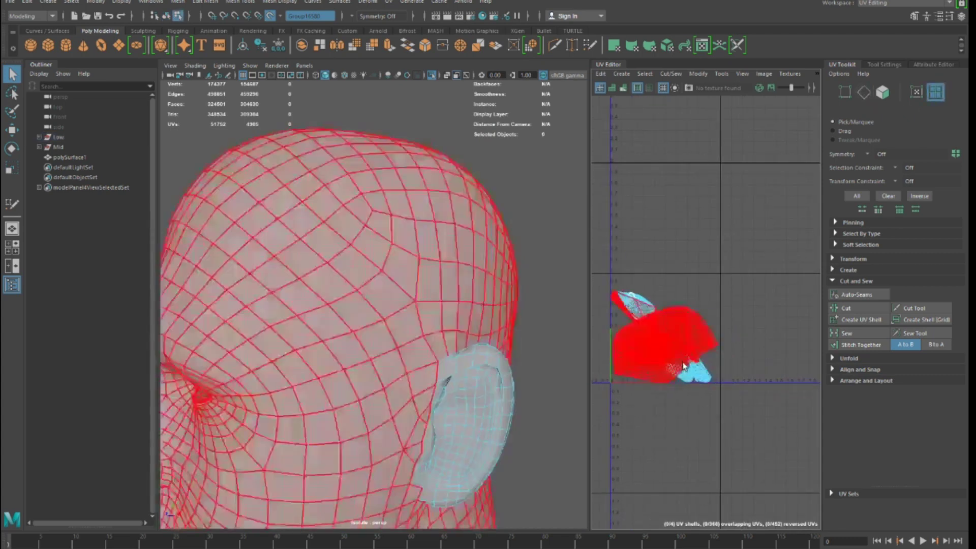
{"action": "left_click", "coordinate": [687, 370]}
{"action": "left_click", "coordinate": [704, 371], "text": "ctrl"}
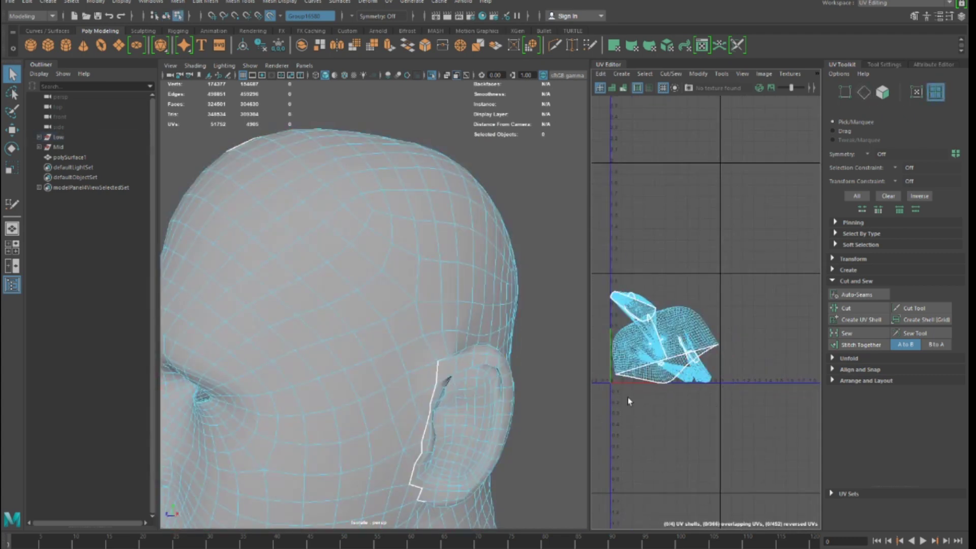
{"action": "left_click", "coordinate": [706, 375]}
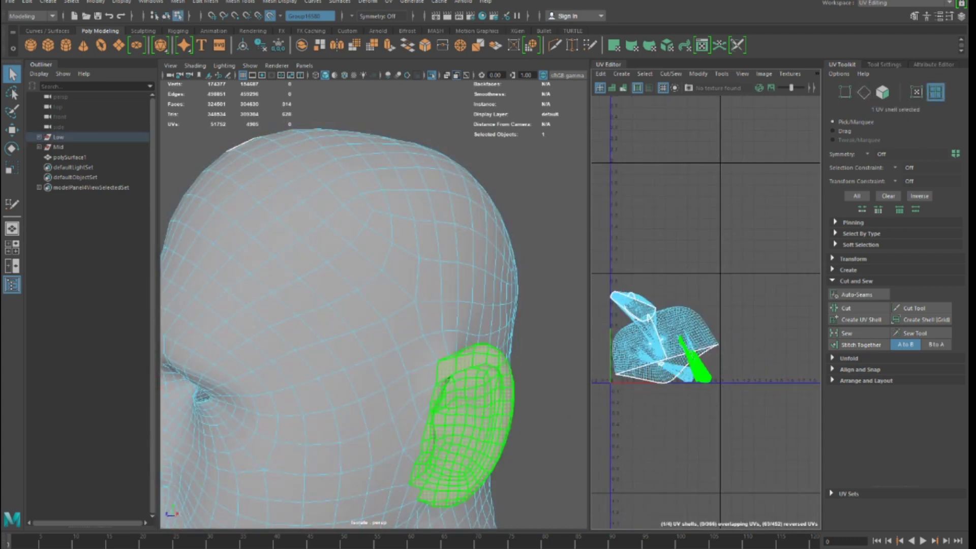
{"action": "key", "text": "ctrl+u"}
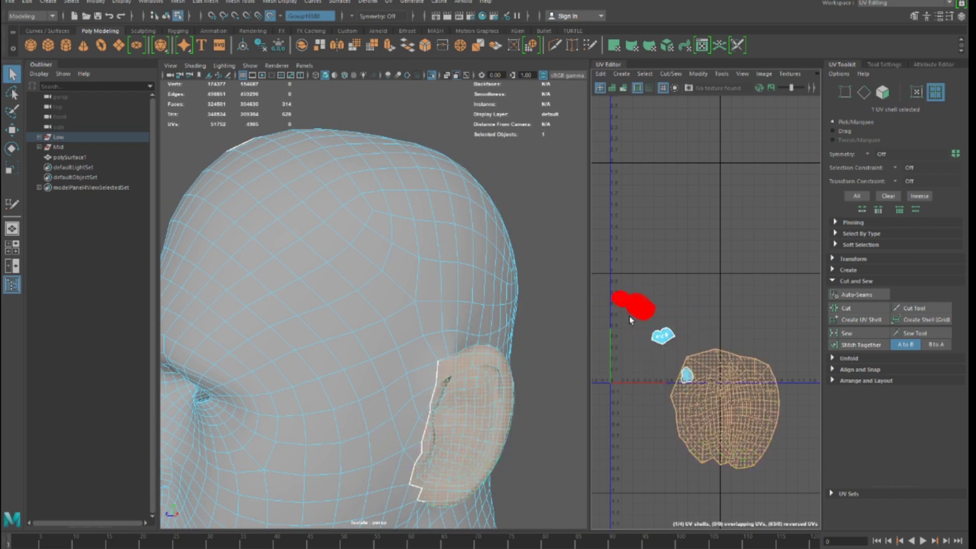
Step: Select the small ear, mouth cavity and face shells in turn and examine the unfolded face shell up close
{"action": "left_click", "coordinate": [686, 375]}
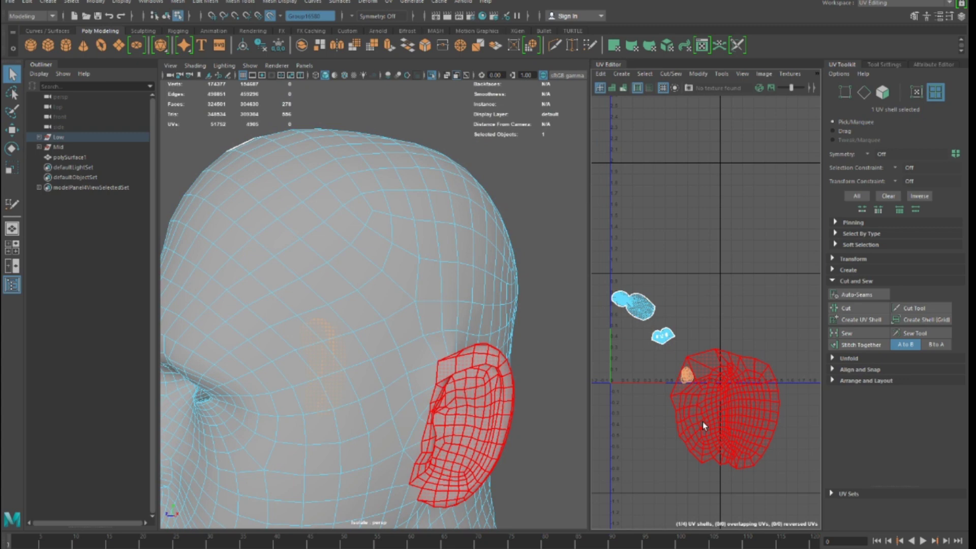
{"action": "left_click", "coordinate": [641, 311]}
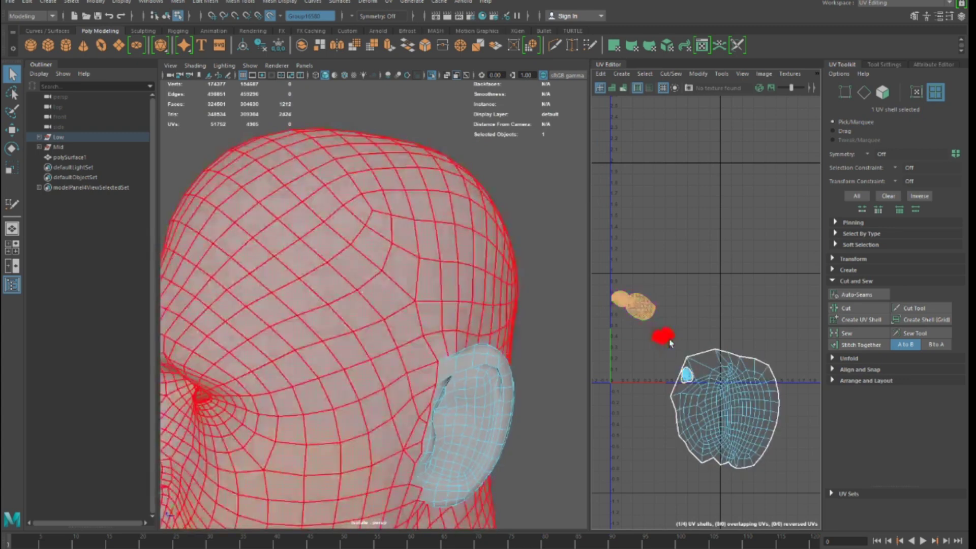
{"action": "left_click", "coordinate": [670, 339]}
{"action": "scroll", "coordinate": [697, 369], "scroll_direction": "up", "scroll_amount": 5}
{"action": "middle_click_drag", "start_coordinate": [632, 350], "coordinate": [825, 353], "text": "alt"}
{"action": "scroll", "coordinate": [695, 343], "scroll_direction": "up", "scroll_amount": 2}
{"action": "middle_click_drag", "start_coordinate": [792, 287], "coordinate": [740, 440], "text": "alt"}
{"action": "scroll", "coordinate": [714, 396], "scroll_direction": "up", "scroll_amount": 5}
{"action": "middle_click_drag", "start_coordinate": [678, 292], "coordinate": [745, 388], "text": "alt"}
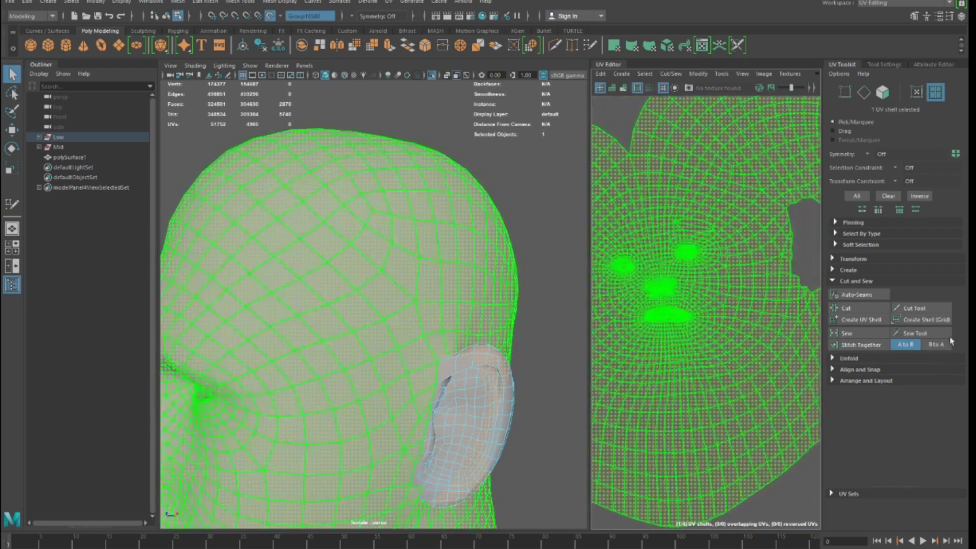
{"action": "left_click", "coordinate": [863, 359]}
{"action": "left_click", "coordinate": [938, 375]}
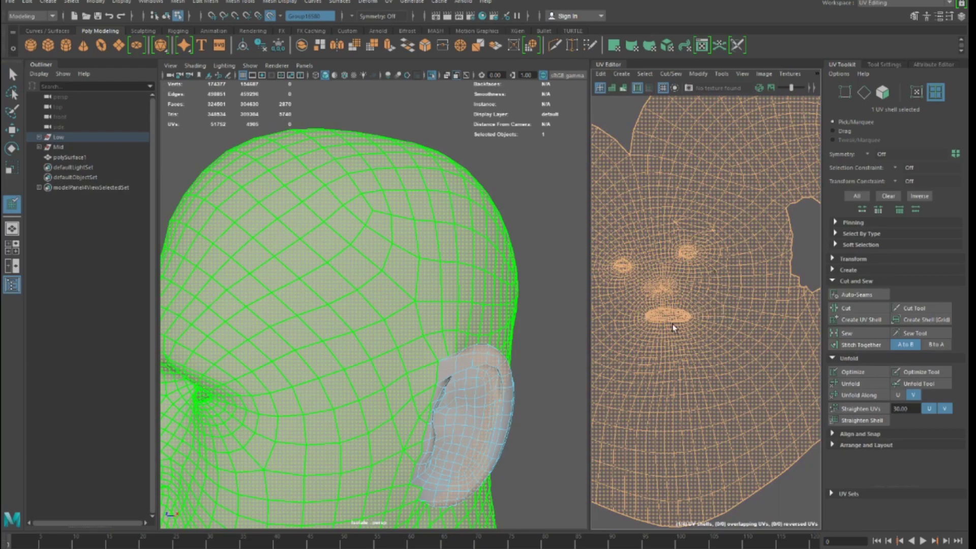
{"action": "scroll", "coordinate": [650, 325], "scroll_direction": "down", "scroll_amount": 5}
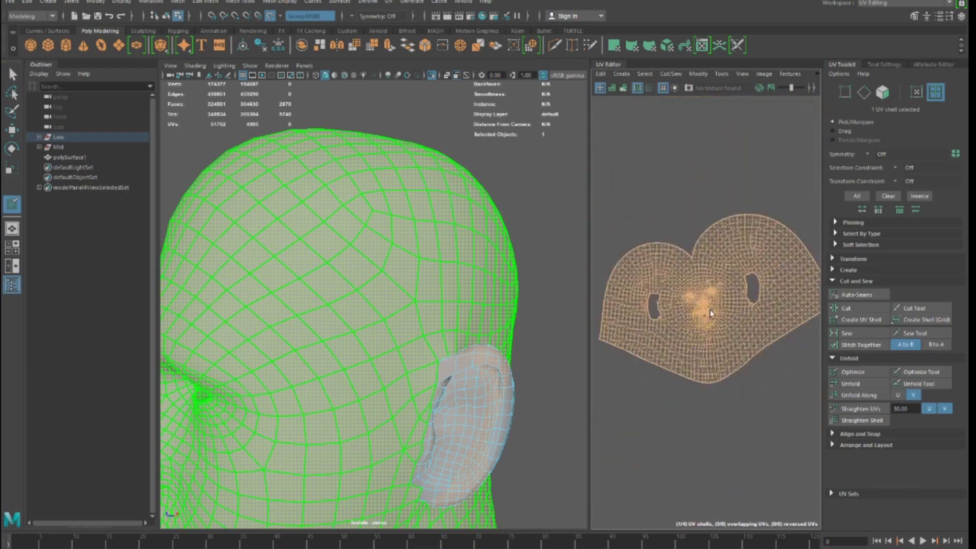
{"action": "scroll", "coordinate": [732, 322], "scroll_direction": "down", "scroll_amount": 6}
{"action": "middle_click_drag", "start_coordinate": [747, 350], "coordinate": [621, 279], "text": "alt"}
{"action": "scroll", "coordinate": [695, 338], "scroll_direction": "down", "scroll_amount": 5}
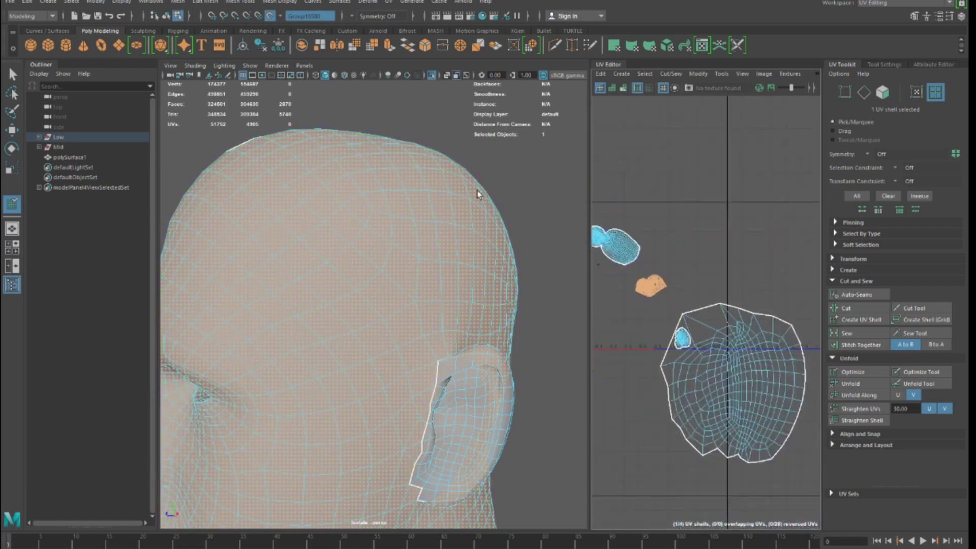
{"action": "key", "text": "q"}
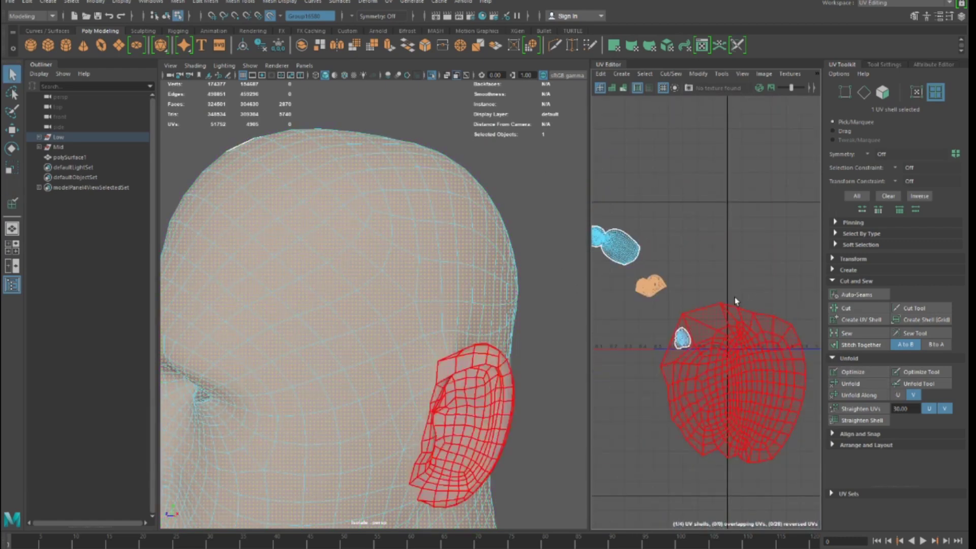
Step: Select all four UV shells, arrange them with Layout and clear the selection
{"action": "middle_click_drag", "start_coordinate": [738, 304], "coordinate": [770, 309], "text": "alt"}
{"action": "left_click", "coordinate": [709, 302]}
{"action": "left_click_drag", "start_coordinate": [640, 218], "coordinate": [837, 438]}
{"action": "middle_click_drag", "start_coordinate": [717, 432], "coordinate": [693, 423], "text": "alt"}
{"action": "left_click", "coordinate": [870, 444]}
{"action": "scroll", "coordinate": [871, 446], "scroll_direction": "down", "scroll_amount": 3}
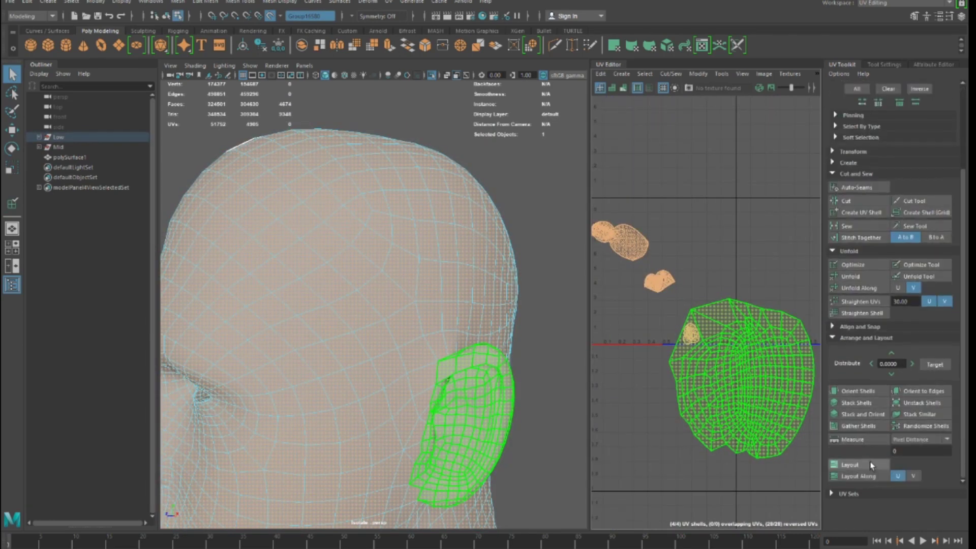
{"action": "middle_click_drag", "start_coordinate": [661, 351], "coordinate": [716, 457], "text": "alt"}
{"action": "left_click", "coordinate": [716, 399]}
Step: Examine the head and its ear and neck seams from several sides
{"action": "scroll", "coordinate": [716, 399], "scroll_direction": "up", "scroll_amount": 4}
{"action": "right_click_drag", "start_coordinate": [569, 336], "coordinate": [406, 376], "text": "alt"}
{"action": "left_click_drag", "start_coordinate": [395, 386], "coordinate": [518, 358], "text": "alt"}
{"action": "scroll", "coordinate": [619, 371], "scroll_direction": "down", "scroll_amount": 3}
{"action": "left_click_drag", "start_coordinate": [519, 394], "coordinate": [451, 412], "text": "alt"}
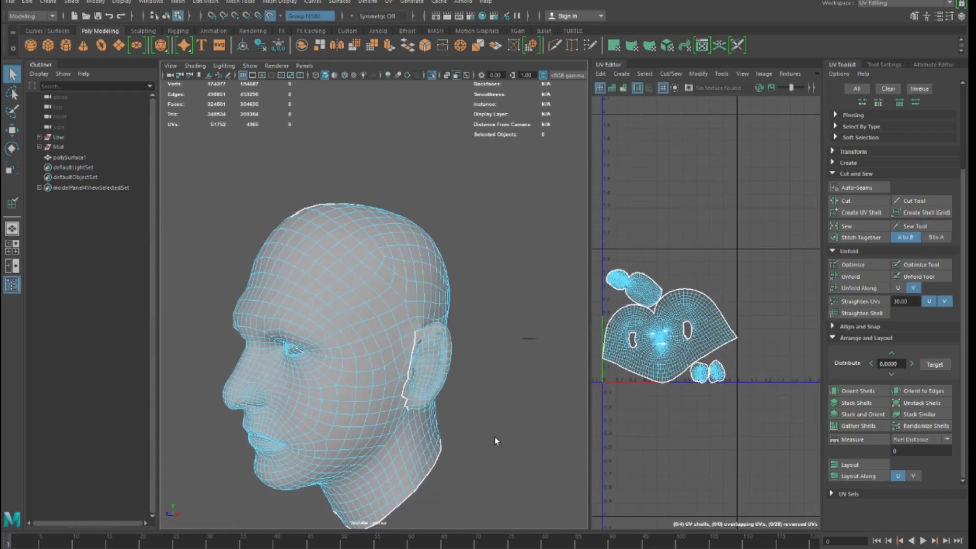
{"action": "left_click_drag", "start_coordinate": [495, 432], "coordinate": [535, 446], "text": "alt"}
{"action": "scroll", "coordinate": [337, 392], "scroll_direction": "up", "scroll_amount": 3}
{"action": "left_click_drag", "start_coordinate": [305, 260], "coordinate": [260, 303], "text": "alt"}
Step: Return the low-poly head to object mode and open the Delete All by Type options
{"action": "key", "text": "F8"}
{"action": "scroll", "coordinate": [223, 297], "scroll_direction": "down", "scroll_amount": 5}
{"action": "left_click_drag", "start_coordinate": [307, 215], "coordinate": [334, 232], "text": "alt"}
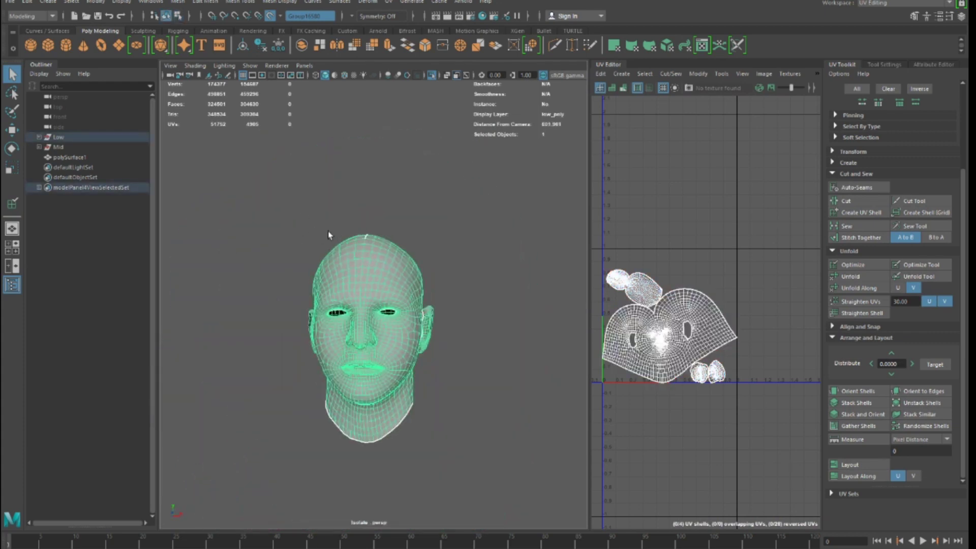
{"action": "left_click", "coordinate": [10, 2]}
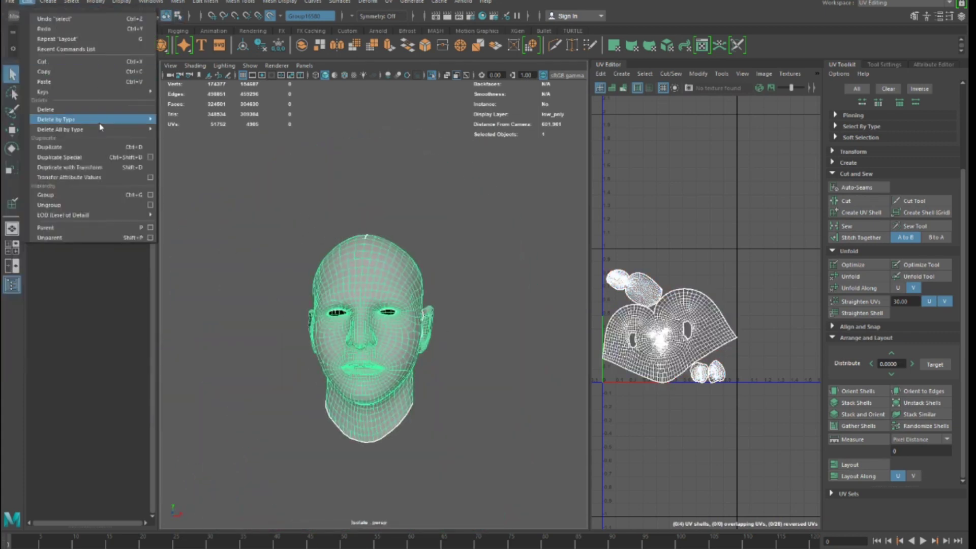
{"action": "left_click", "coordinate": [65, 132]}
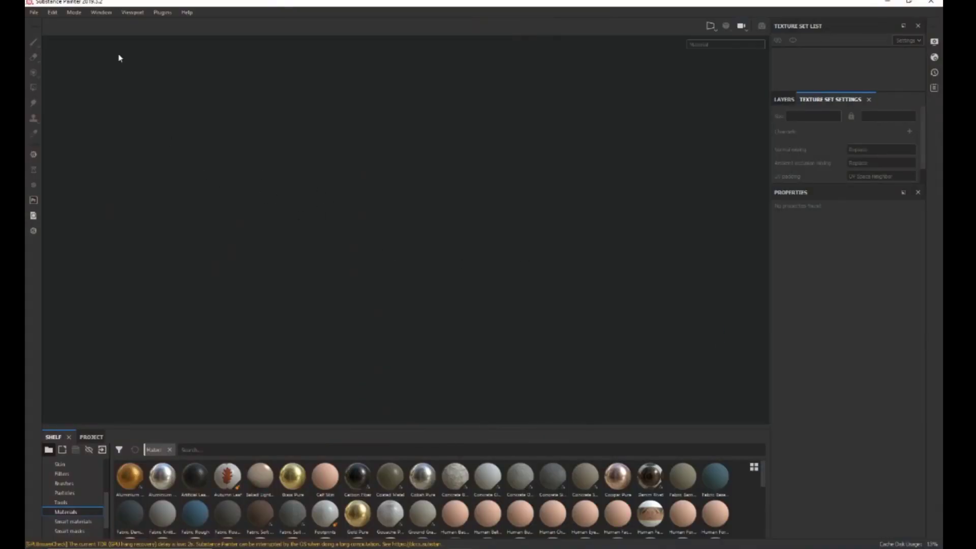
Step: Switch to Substance Painter and create a new project from the Head_low mesh with the default settings
{"action": "left_click", "coordinate": [34, 12]}
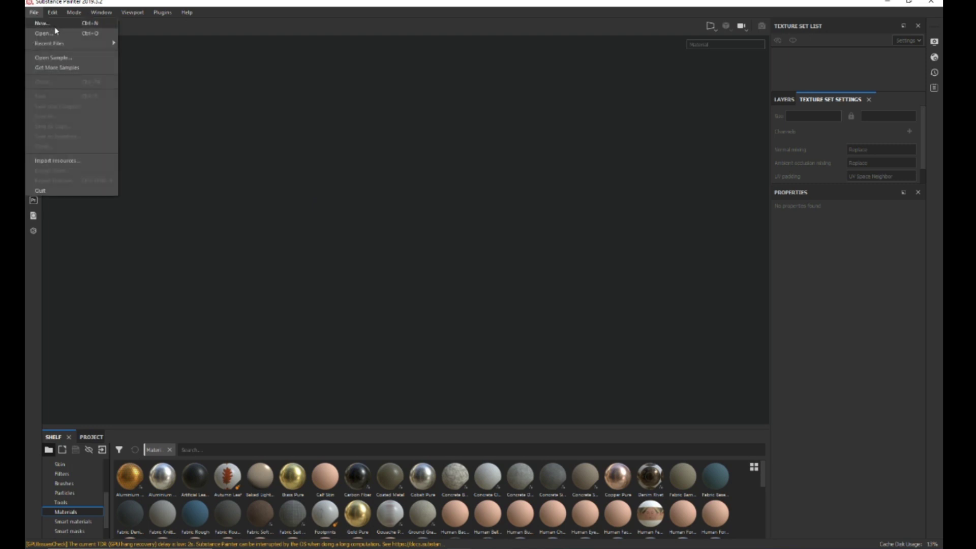
{"action": "left_click", "coordinate": [56, 25]}
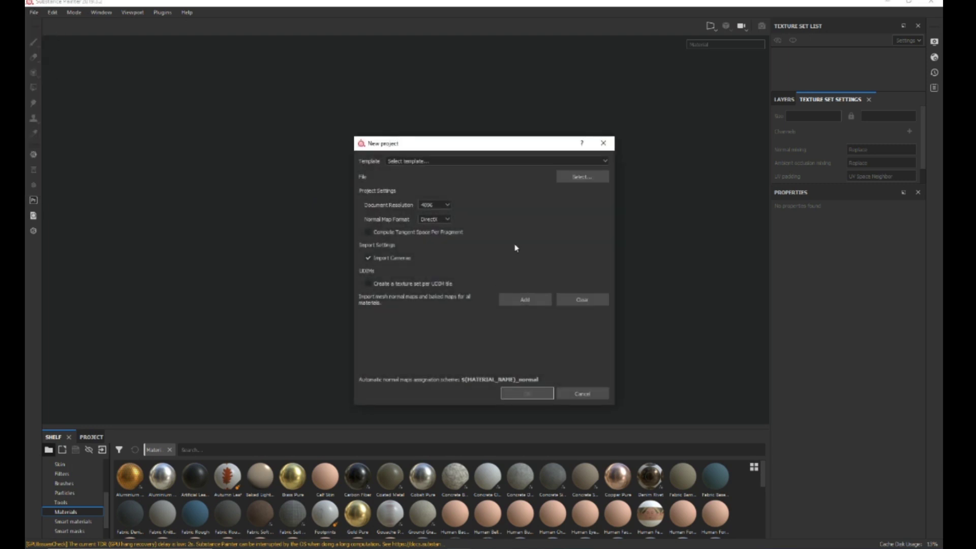
{"action": "left_click", "coordinate": [601, 178]}
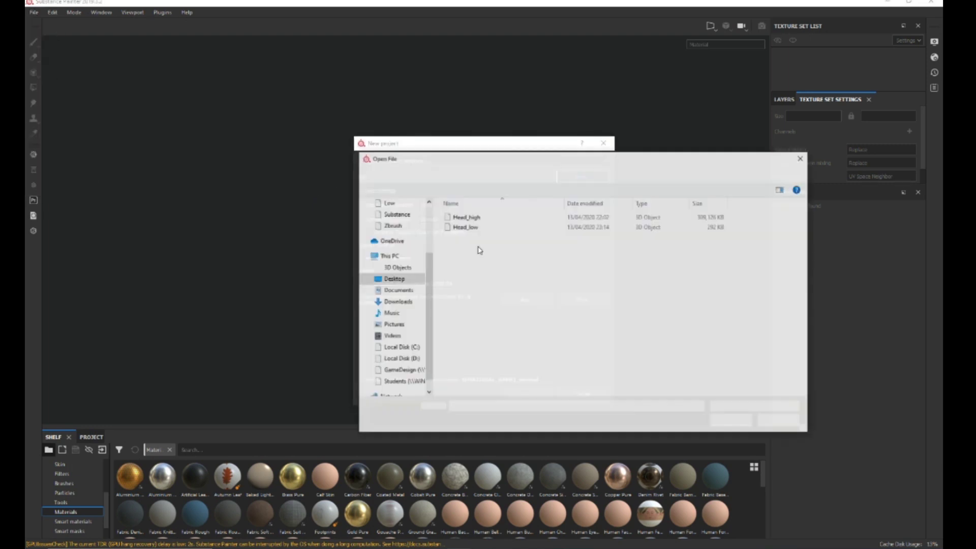
{"action": "double_click", "coordinate": [497, 226]}
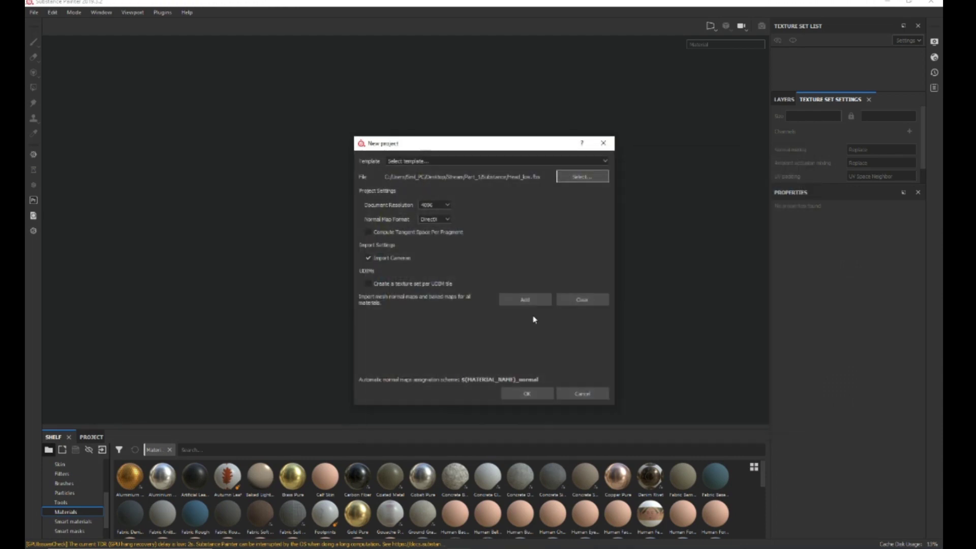
{"action": "left_click", "coordinate": [527, 393]}
Step: Open the mesh map baking settings, set the output size to 4096 and load Head_high as the high definition mesh
{"action": "left_click_drag", "start_coordinate": [529, 254], "coordinate": [442, 231], "text": "alt"}
{"action": "scroll", "coordinate": [479, 259], "scroll_direction": "down", "scroll_amount": 3}
{"action": "scroll", "coordinate": [479, 259], "scroll_direction": "up", "scroll_amount": 4}
{"action": "left_click_drag", "start_coordinate": [479, 259], "coordinate": [621, 287], "text": "alt"}
{"action": "left_click_drag", "start_coordinate": [540, 274], "coordinate": [564, 261], "text": "alt"}
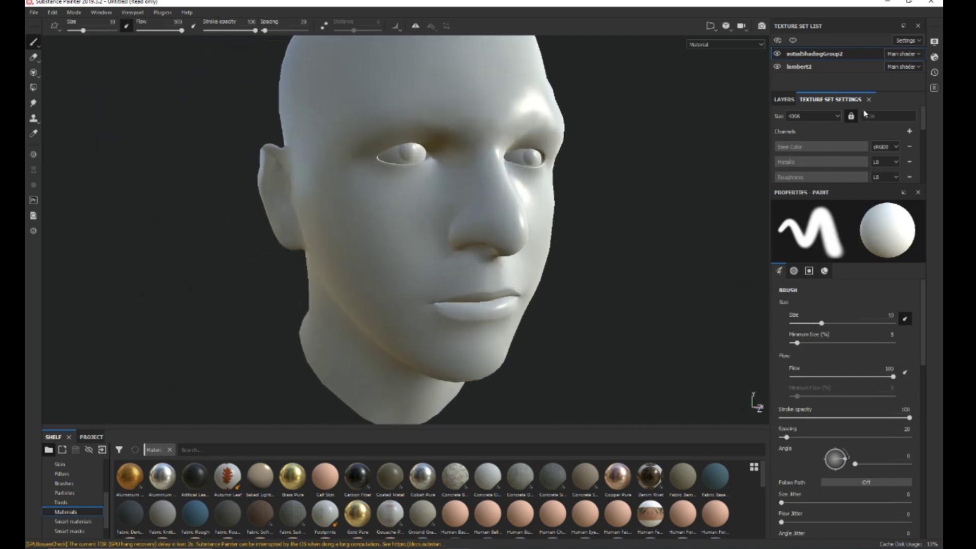
{"action": "scroll", "coordinate": [868, 127], "scroll_direction": "down", "scroll_amount": 5}
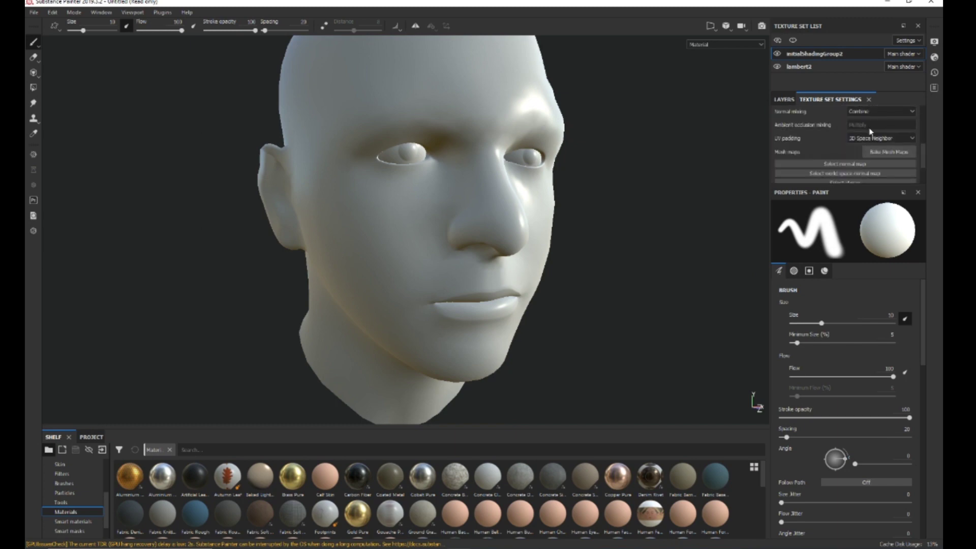
{"action": "left_click", "coordinate": [885, 151]}
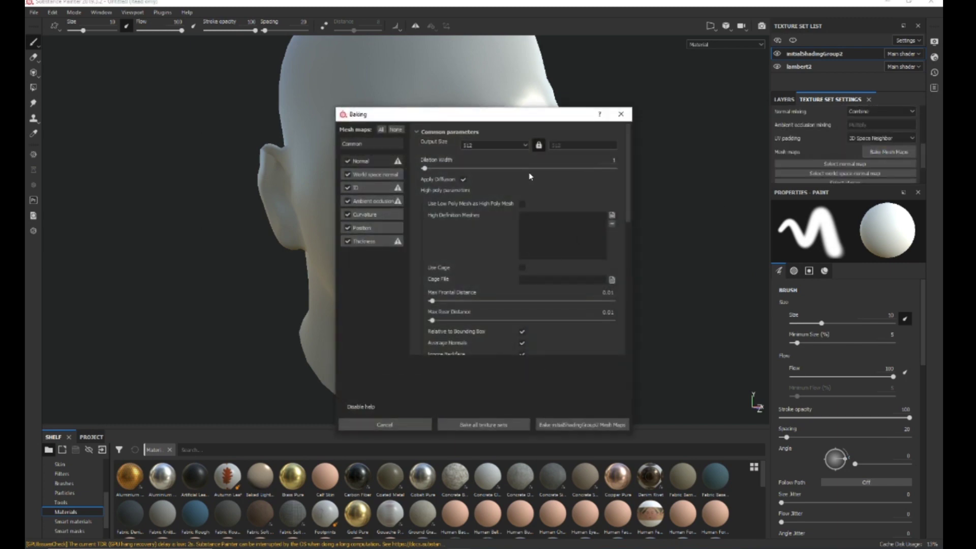
{"action": "left_click", "coordinate": [492, 145]}
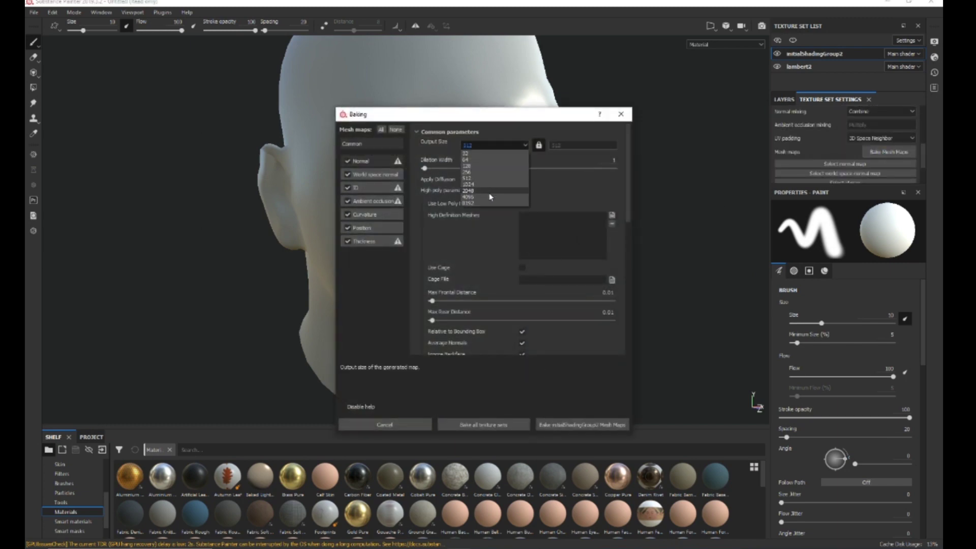
{"action": "left_click", "coordinate": [488, 198]}
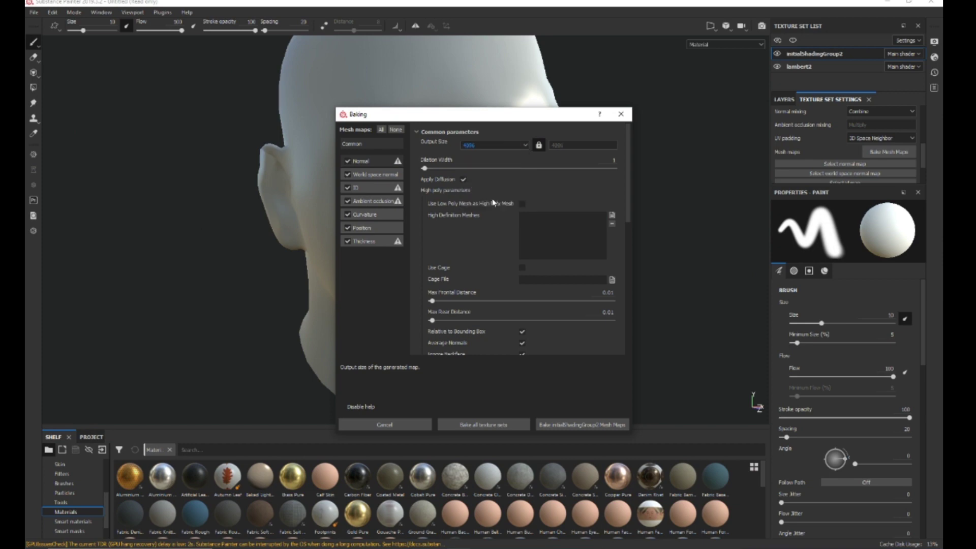
{"action": "left_click", "coordinate": [612, 216]}
{"action": "double_click", "coordinate": [447, 188]}
Step: Bake all texture sets with Subsampling 4x4 antialiasing and matching set to By Mesh Name
{"action": "scroll", "coordinate": [567, 230], "scroll_direction": "down", "scroll_amount": 1}
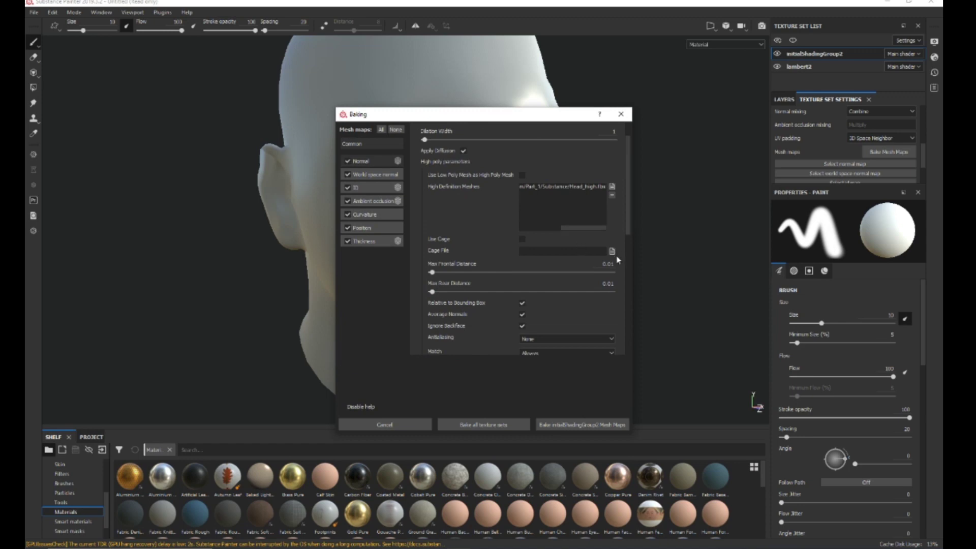
{"action": "scroll", "coordinate": [604, 269], "scroll_direction": "down", "scroll_amount": 1}
{"action": "scroll", "coordinate": [623, 259], "scroll_direction": "down", "scroll_amount": 2}
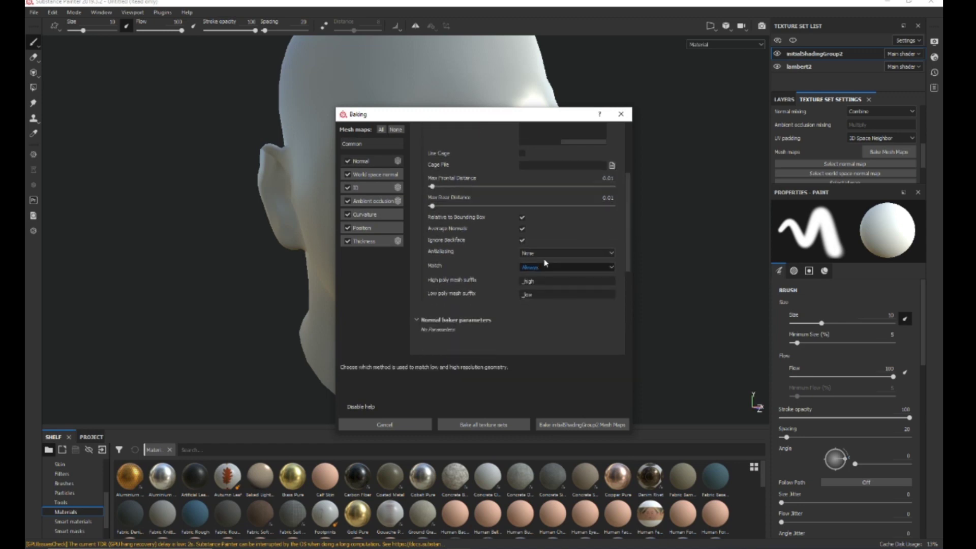
{"action": "left_click", "coordinate": [548, 254]}
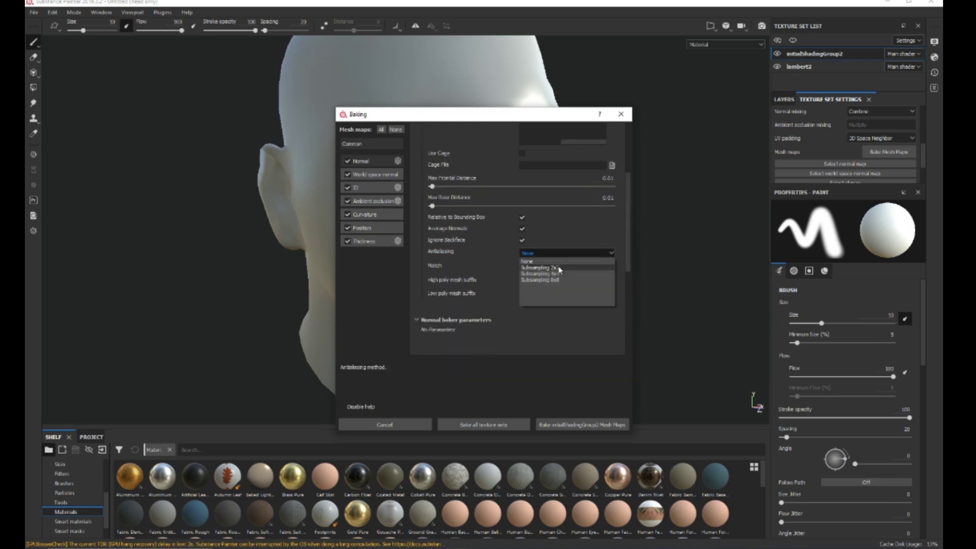
{"action": "left_click", "coordinate": [559, 273]}
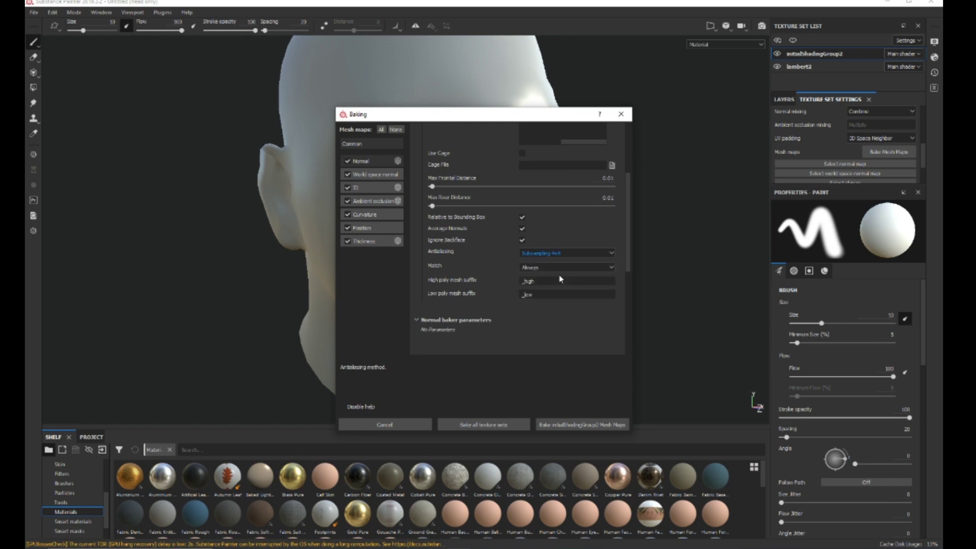
{"action": "left_click", "coordinate": [563, 273]}
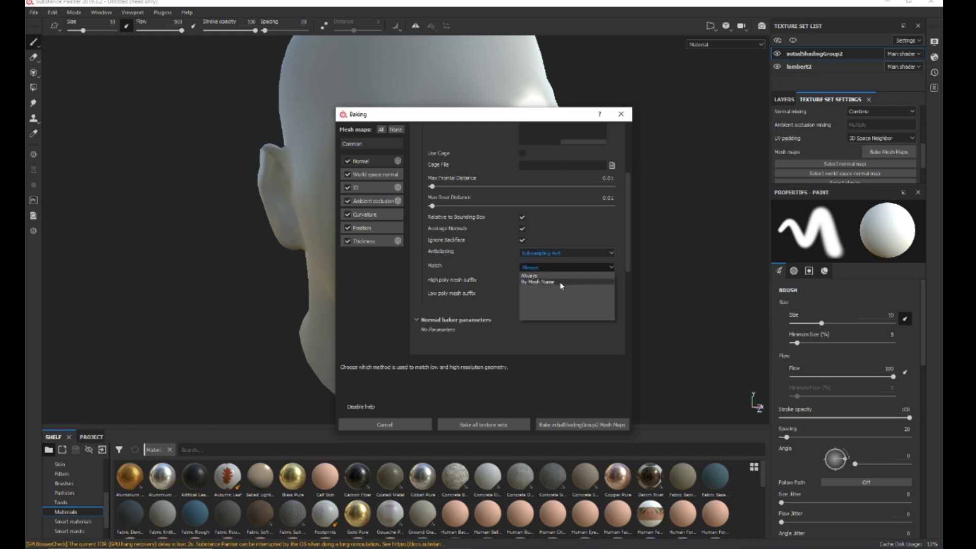
{"action": "left_click", "coordinate": [561, 282]}
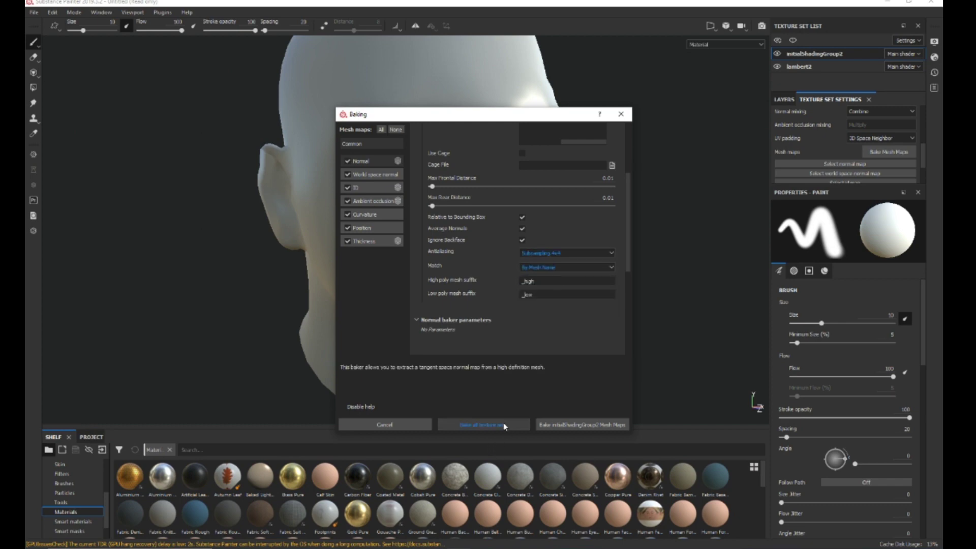
{"action": "left_click", "coordinate": [505, 425]}
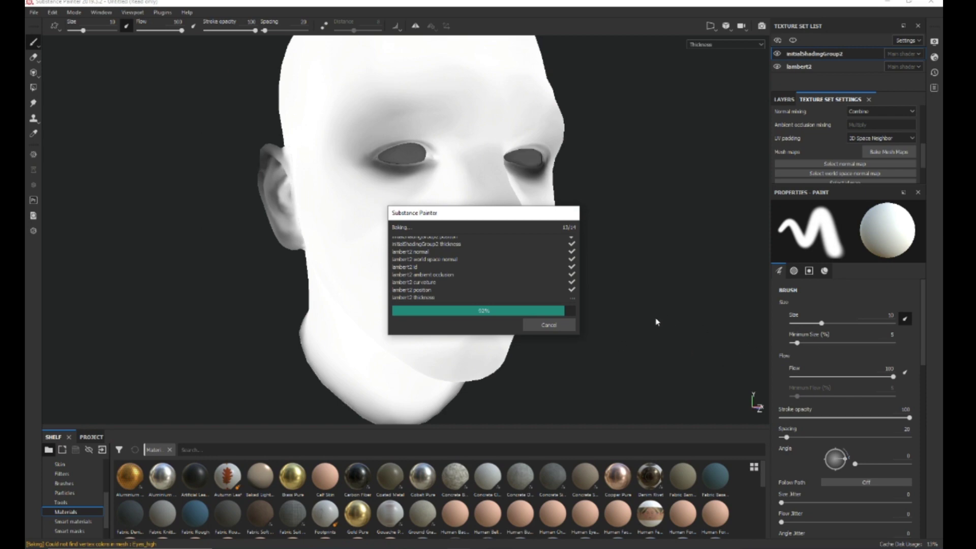
{"action": "left_click", "coordinate": [564, 325]}
Step: Examine the baked surface detail on the whole head from the front and both sides
{"action": "scroll", "coordinate": [593, 315], "scroll_direction": "down", "scroll_amount": 2}
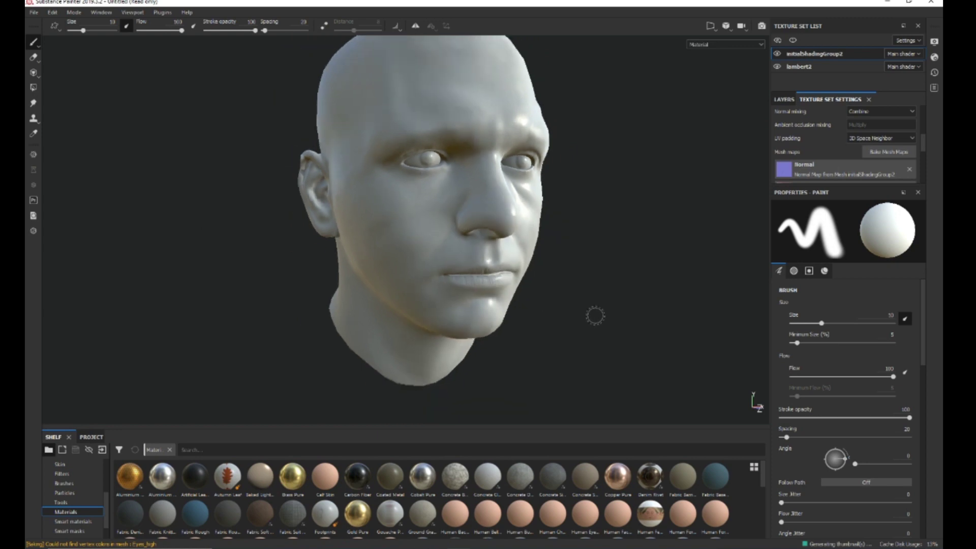
{"action": "scroll", "coordinate": [597, 322], "scroll_direction": "up", "scroll_amount": 2}
{"action": "mouse_move", "coordinate": [597, 322]}
{"action": "left_mouse_down", "text": "alt"}
{"action": "mouse_move", "coordinate": [557, 300]}
{"action": "mouse_move", "coordinate": [588, 299]}
{"action": "mouse_move", "coordinate": [578, 294]}
{"action": "mouse_move", "coordinate": [623, 322]}
{"action": "mouse_move", "coordinate": [514, 312]}
{"action": "mouse_move", "coordinate": [601, 303]}
{"action": "mouse_move", "coordinate": [737, 315]}
{"action": "mouse_move", "coordinate": [673, 298]}
{"action": "mouse_move", "coordinate": [552, 315]}
{"action": "mouse_move", "coordinate": [533, 244]}
{"action": "left_mouse_up", "text": "alt"}
{"action": "scroll", "coordinate": [577, 294], "scroll_direction": "down", "scroll_amount": 2}
{"action": "scroll", "coordinate": [570, 306], "scroll_direction": "up", "scroll_amount": 5}
{"action": "scroll", "coordinate": [612, 314], "scroll_direction": "down", "scroll_amount": 3}
{"action": "scroll", "coordinate": [599, 318], "scroll_direction": "down", "scroll_amount": 1}
{"action": "scroll", "coordinate": [544, 322], "scroll_direction": "up", "scroll_amount": 5}
{"action": "scroll", "coordinate": [625, 320], "scroll_direction": "down", "scroll_amount": 4}
{"action": "left_click_drag", "start_coordinate": [625, 320], "coordinate": [449, 320], "text": "alt"}
{"action": "scroll", "coordinate": [564, 258], "scroll_direction": "down", "scroll_amount": 5}
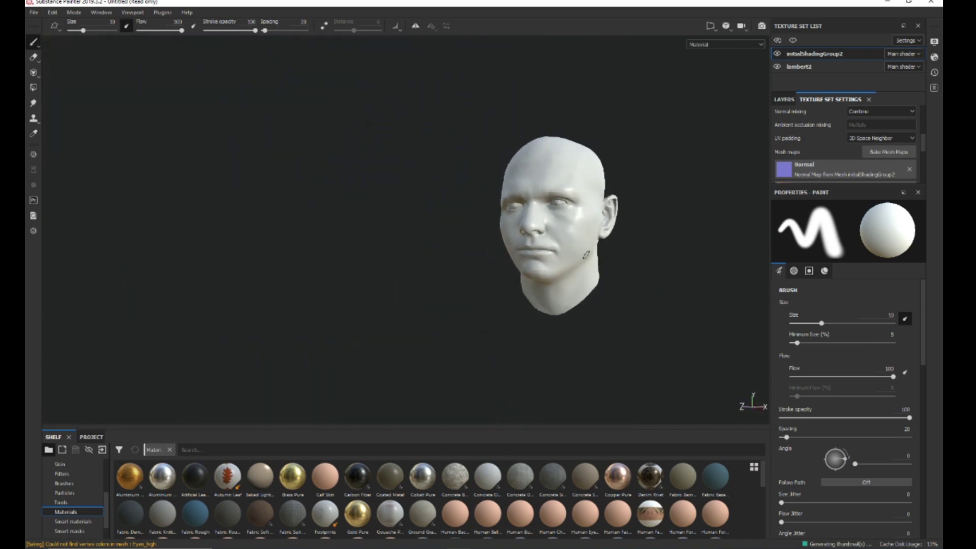
Step: Inspect the baked lip wrinkles and mouth corner up close, along with the jaw and profile
{"action": "scroll", "coordinate": [584, 264], "scroll_direction": "up", "scroll_amount": 10}
{"action": "left_click_drag", "start_coordinate": [583, 264], "coordinate": [508, 266], "text": "alt"}
{"action": "scroll", "coordinate": [636, 298], "scroll_direction": "down", "scroll_amount": 2}
{"action": "left_click_drag", "start_coordinate": [636, 299], "coordinate": [569, 216], "text": "alt"}
{"action": "scroll", "coordinate": [371, 269], "scroll_direction": "up", "scroll_amount": 4}
{"action": "scroll", "coordinate": [371, 272], "scroll_direction": "down", "scroll_amount": 3}
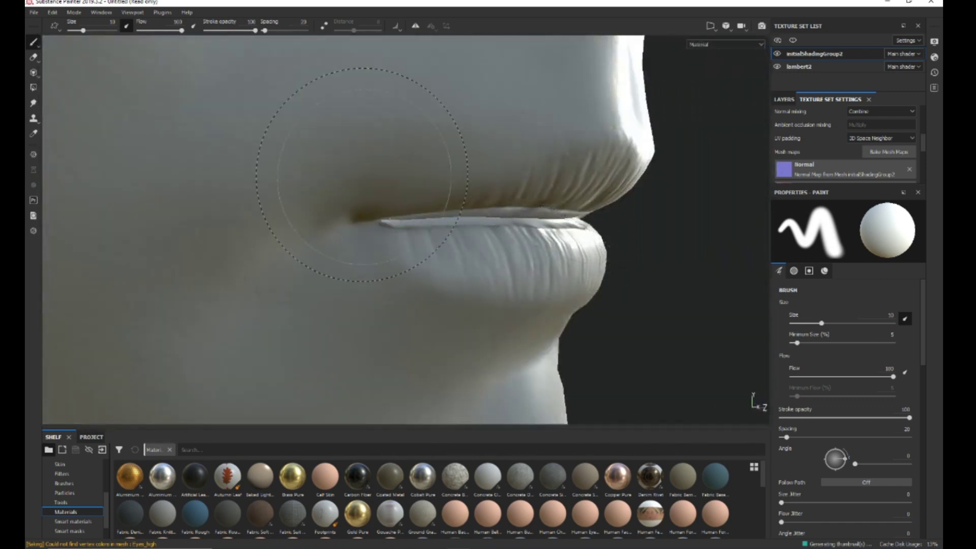
{"action": "scroll", "coordinate": [499, 218], "scroll_direction": "up", "scroll_amount": 3}
{"action": "middle_click_drag", "start_coordinate": [498, 218], "coordinate": [633, 180], "text": "alt"}
{"action": "scroll", "coordinate": [632, 180], "scroll_direction": "down", "scroll_amount": 3}
{"action": "scroll", "coordinate": [632, 183], "scroll_direction": "down", "scroll_amount": 5}
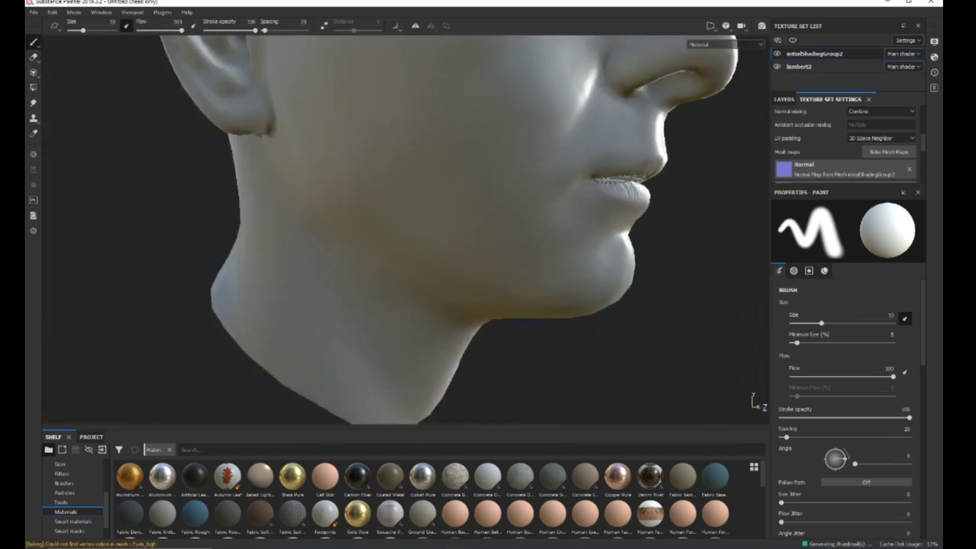
{"action": "middle_click_drag", "start_coordinate": [578, 253], "coordinate": [467, 336], "text": "alt"}
{"action": "scroll", "coordinate": [477, 320], "scroll_direction": "down", "scroll_amount": 3}
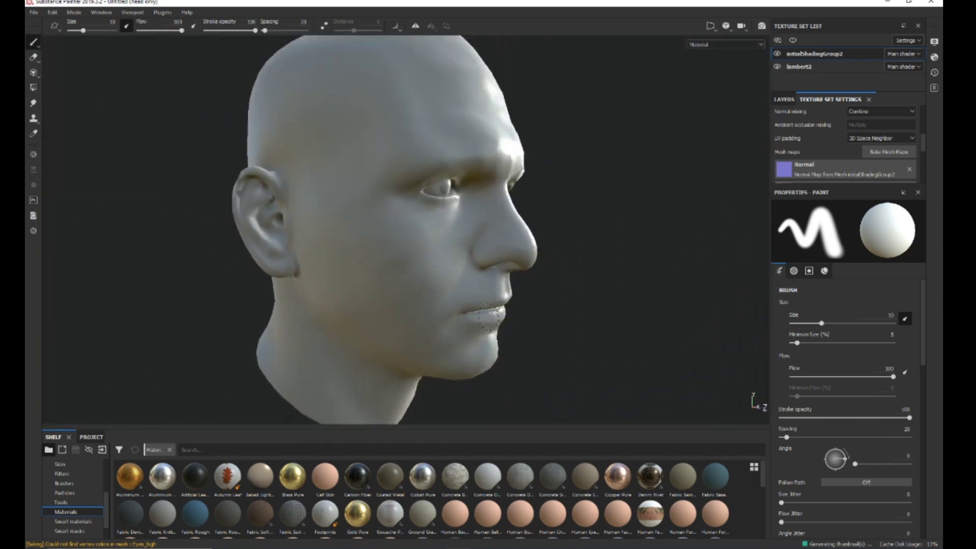
Step: Check the baked normal detail around the nose and cheek, and on the opposite side with the ear
{"action": "scroll", "coordinate": [485, 299], "scroll_direction": "up", "scroll_amount": 5}
{"action": "scroll", "coordinate": [528, 304], "scroll_direction": "down", "scroll_amount": 5}
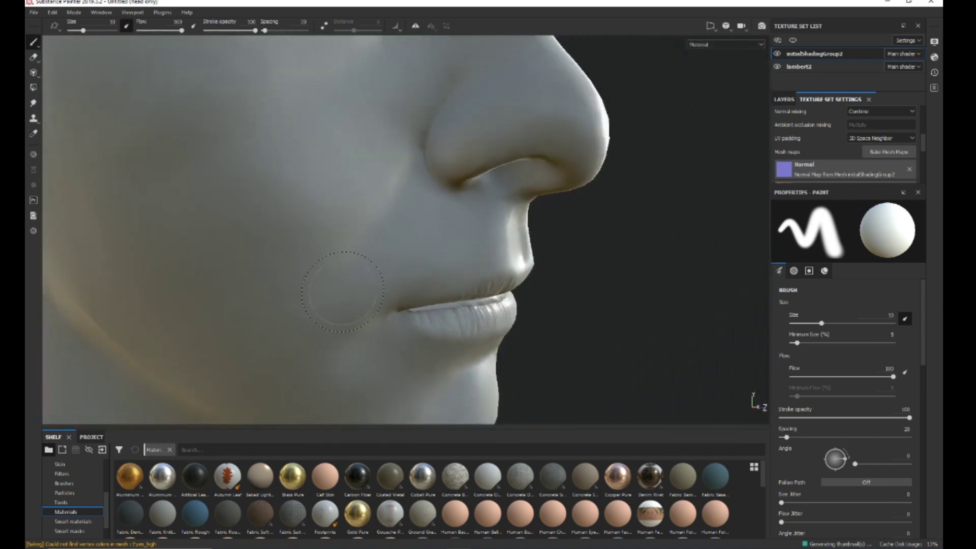
{"action": "scroll", "coordinate": [269, 284], "scroll_direction": "up", "scroll_amount": 2}
{"action": "left_click_drag", "start_coordinate": [254, 314], "coordinate": [274, 290], "text": "alt"}
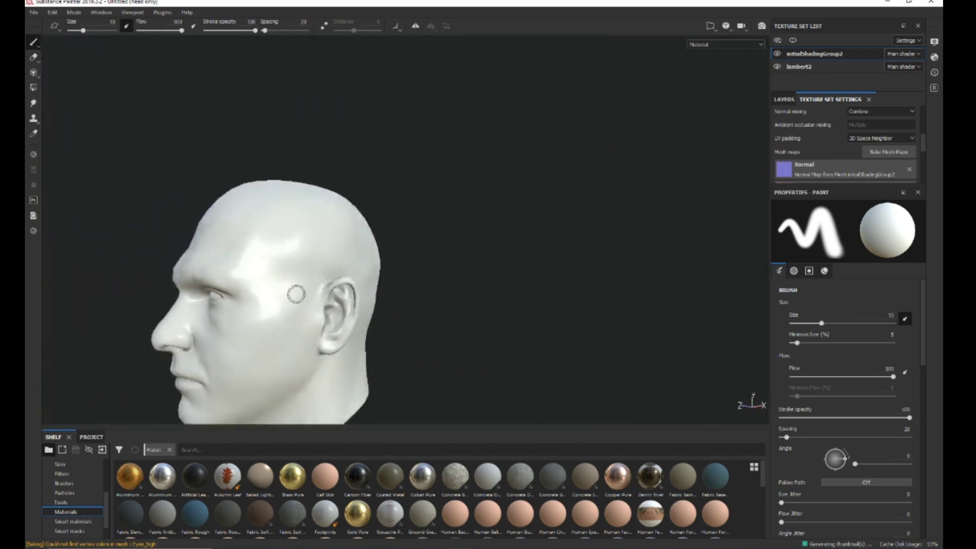
{"action": "scroll", "coordinate": [361, 305], "scroll_direction": "up", "scroll_amount": 5}
{"action": "scroll", "coordinate": [369, 304], "scroll_direction": "down", "scroll_amount": 4}
{"action": "left_click_drag", "start_coordinate": [369, 303], "coordinate": [427, 305], "text": "alt"}
{"action": "left_click_drag", "start_coordinate": [427, 304], "coordinate": [461, 369], "text": "alt"}
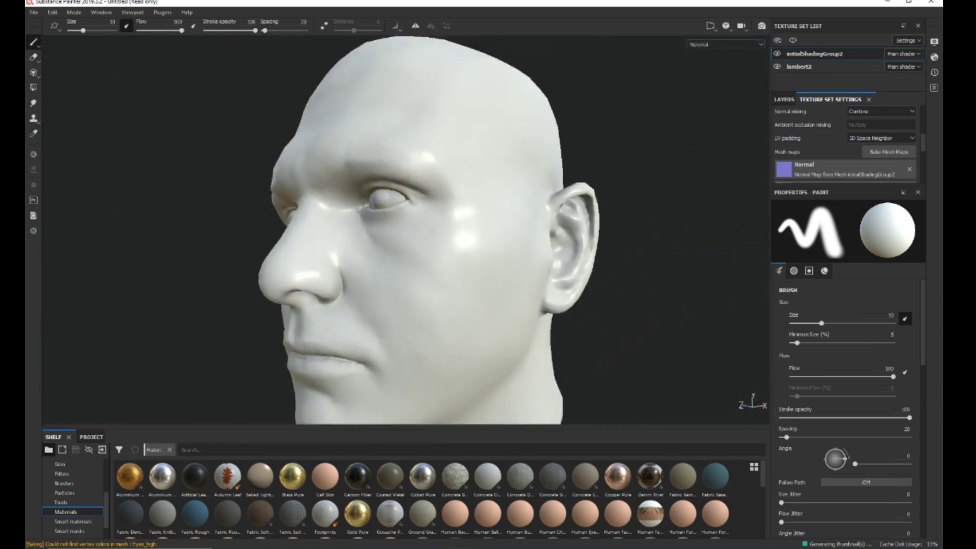
Step: Turn on Show mesh wireframe in the viewport display settings
{"action": "left_click", "coordinate": [934, 42]}
{"action": "scroll", "coordinate": [837, 275], "scroll_direction": "down", "scroll_amount": 6}
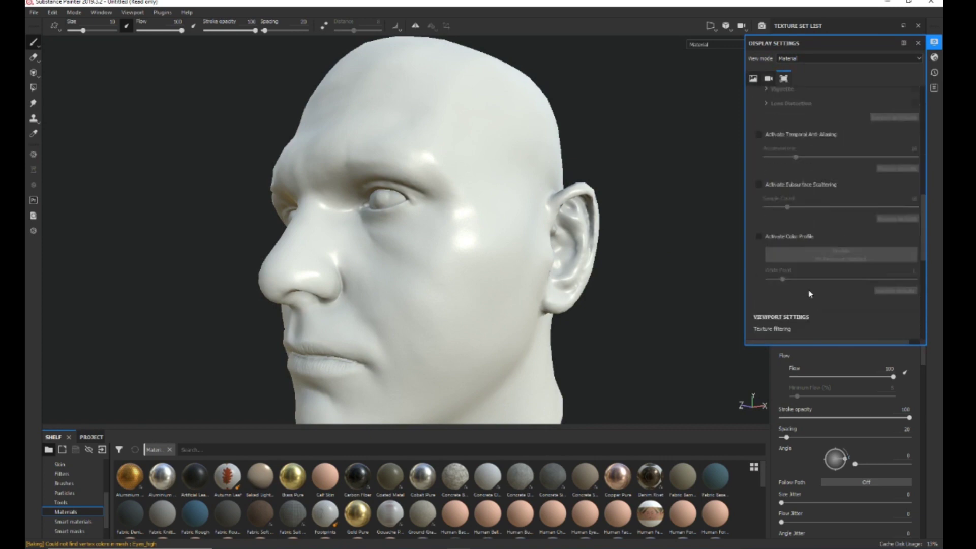
{"action": "left_click", "coordinate": [783, 231]}
Step: Examine the low-poly wireframe over the baked head around the ear and skull, and close the display settings
{"action": "left_click_drag", "start_coordinate": [610, 235], "coordinate": [513, 232], "text": "alt"}
{"action": "middle_click_drag", "start_coordinate": [623, 158], "coordinate": [508, 292], "text": "alt"}
{"action": "left_click_drag", "start_coordinate": [508, 292], "coordinate": [514, 204], "text": "alt"}
{"action": "middle_click_drag", "start_coordinate": [514, 204], "coordinate": [573, 142], "text": "alt"}
{"action": "left_click_drag", "start_coordinate": [573, 142], "coordinate": [374, 135], "text": "alt"}
{"action": "right_click_drag", "start_coordinate": [374, 135], "coordinate": [405, 153], "text": "alt"}
{"action": "left_click_drag", "start_coordinate": [405, 153], "coordinate": [565, 169], "text": "alt"}
{"action": "right_click_drag", "start_coordinate": [565, 168], "coordinate": [350, 224], "text": "alt"}
{"action": "left_click_drag", "start_coordinate": [351, 223], "coordinate": [432, 229], "text": "alt"}
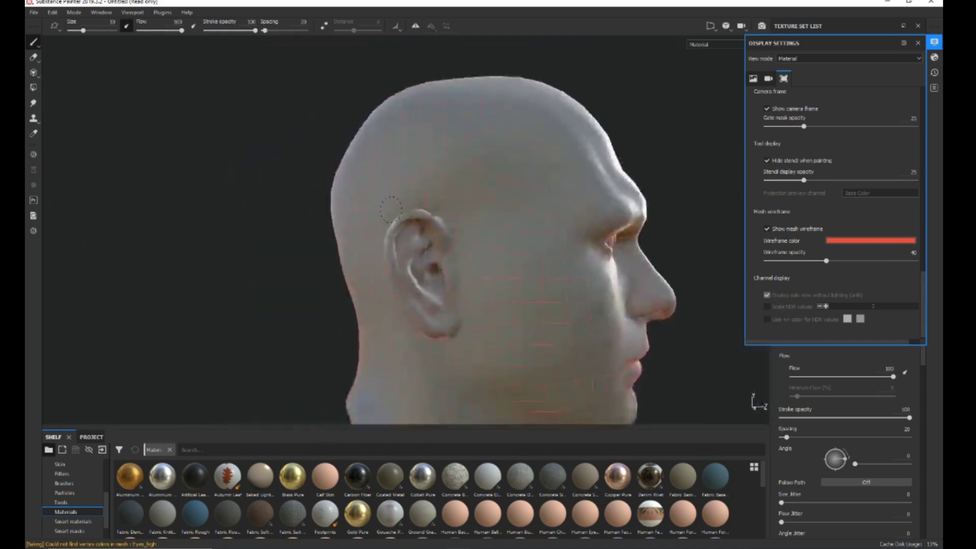
{"action": "right_click_drag", "start_coordinate": [432, 229], "coordinate": [406, 231], "text": "alt"}
{"action": "left_click_drag", "start_coordinate": [406, 231], "coordinate": [473, 233], "text": "alt"}
{"action": "right_click_drag", "start_coordinate": [472, 234], "coordinate": [714, 143], "text": "alt"}
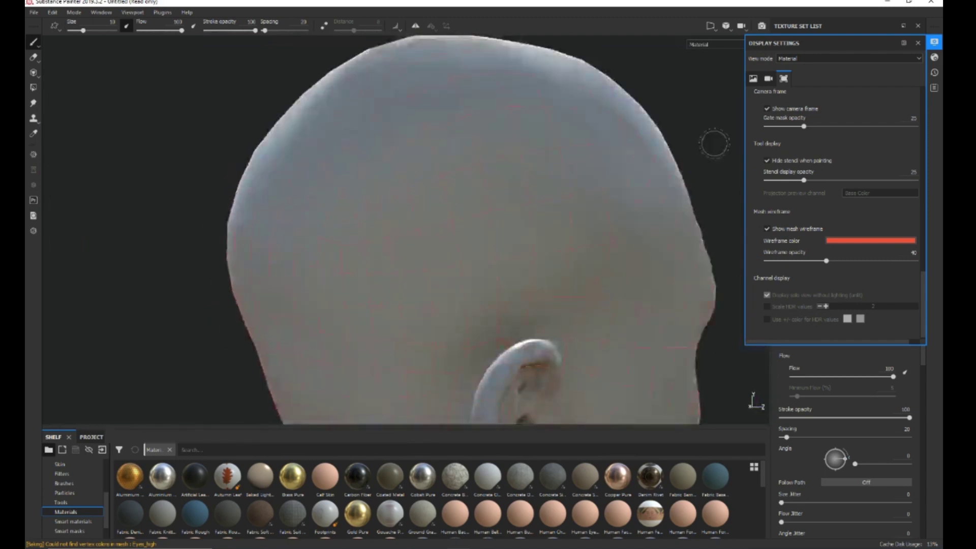
{"action": "left_click", "coordinate": [918, 43]}
Step: Review the baked head with its wireframe once more, from a distance and up close
{"action": "scroll", "coordinate": [470, 175], "scroll_direction": "down", "scroll_amount": 2}
{"action": "scroll", "coordinate": [490, 196], "scroll_direction": "down", "scroll_amount": 1}
{"action": "left_click_drag", "start_coordinate": [490, 203], "coordinate": [424, 239], "text": "alt"}
{"action": "scroll", "coordinate": [529, 246], "scroll_direction": "down", "scroll_amount": 1}
{"action": "scroll", "coordinate": [552, 234], "scroll_direction": "up", "scroll_amount": 6}
{"action": "left_click_drag", "start_coordinate": [579, 233], "coordinate": [513, 216], "text": "alt"}
{"action": "scroll", "coordinate": [435, 199], "scroll_direction": "down", "scroll_amount": 1}
{"action": "scroll", "coordinate": [534, 216], "scroll_direction": "down", "scroll_amount": 2}
{"action": "scroll", "coordinate": [545, 246], "scroll_direction": "up", "scroll_amount": 5}
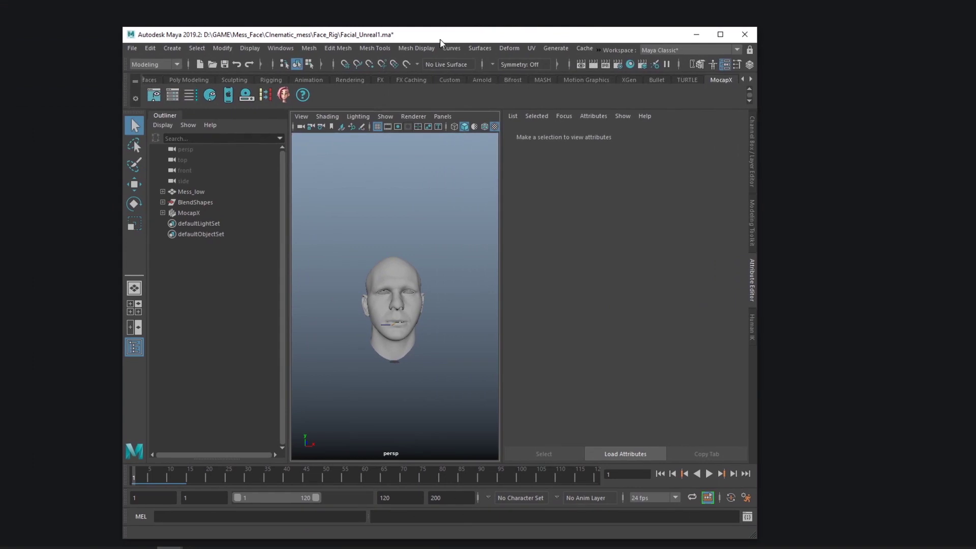
Step: Switch to Maya with the Facial_Unreal1.ma scene maximized, select the Mess_low head mesh and frame it
{"action": "double_click", "coordinate": [479, 35]}
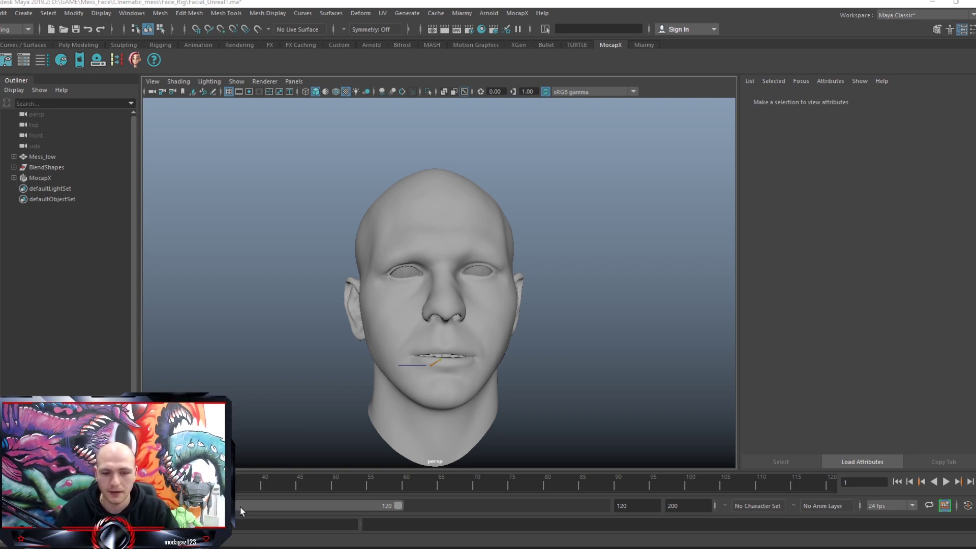
{"action": "left_click", "coordinate": [407, 224]}
{"action": "key", "text": "f"}
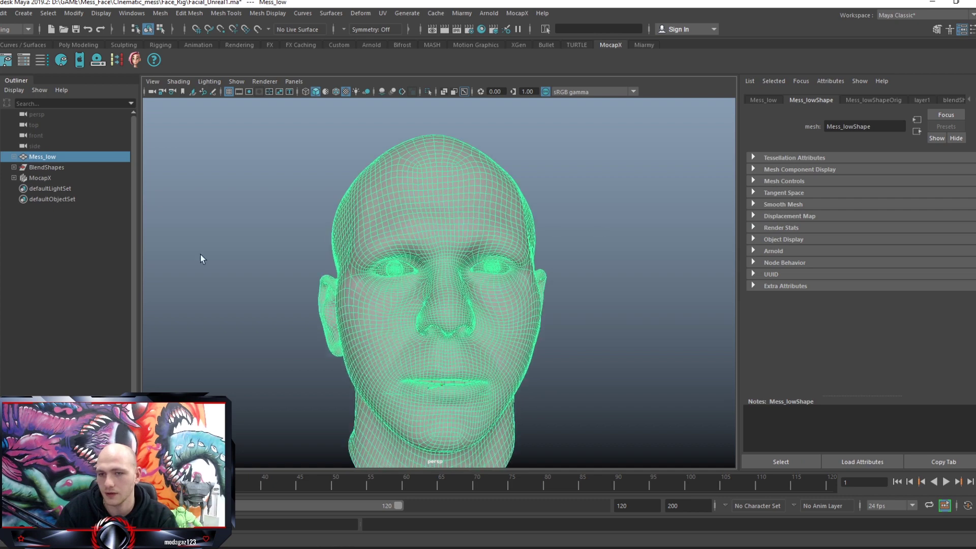
Step: Expand the BlendShapes group and look through the facial expression meshes it contains
{"action": "left_click", "coordinate": [13, 167]}
{"action": "left_click", "coordinate": [14, 167]}
{"action": "left_click", "coordinate": [14, 168]}
{"action": "scroll", "coordinate": [71, 298], "scroll_direction": "down", "scroll_amount": 8}
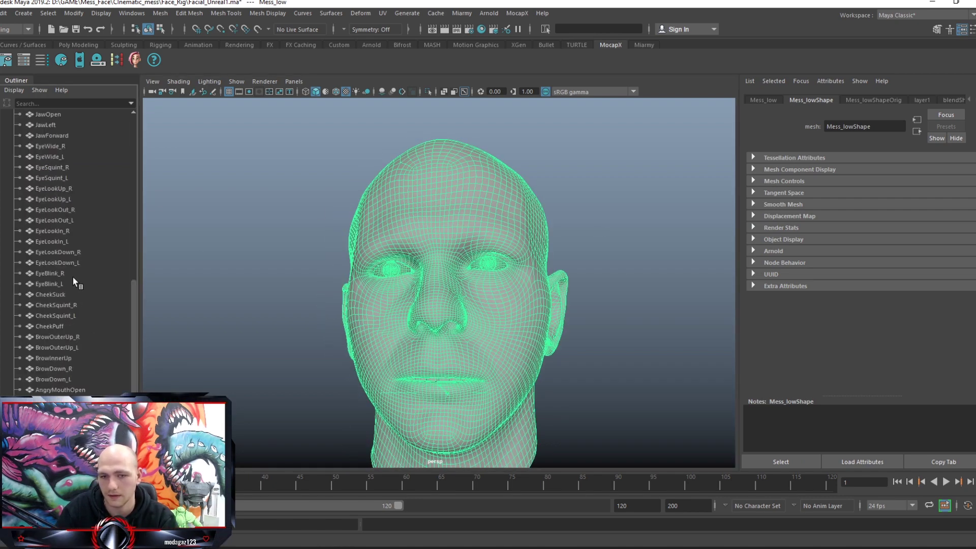
{"action": "scroll", "coordinate": [343, 265], "scroll_direction": "up", "scroll_amount": 3}
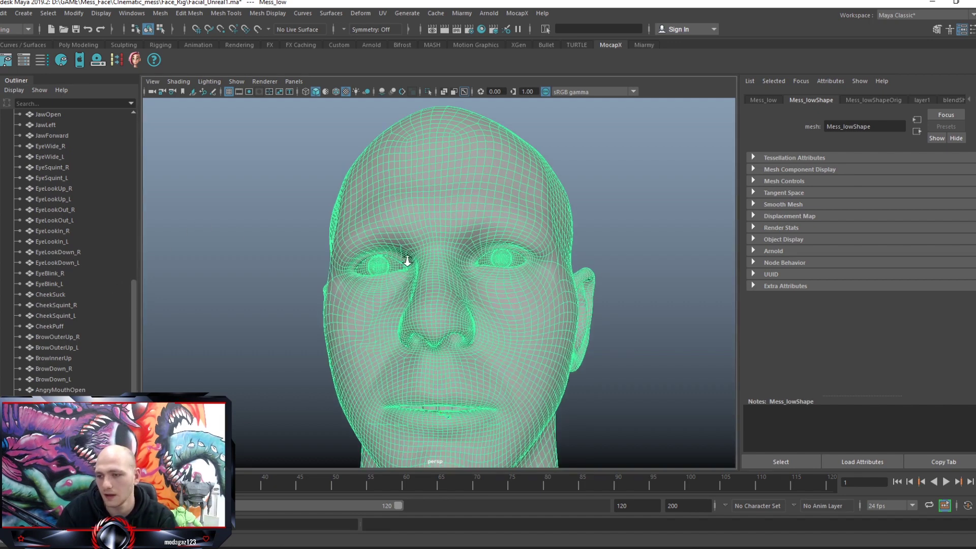
{"action": "middle_click_drag", "start_coordinate": [404, 264], "coordinate": [385, 188], "text": "alt"}
{"action": "left_click_drag", "start_coordinate": [385, 188], "coordinate": [350, 224], "text": "alt"}
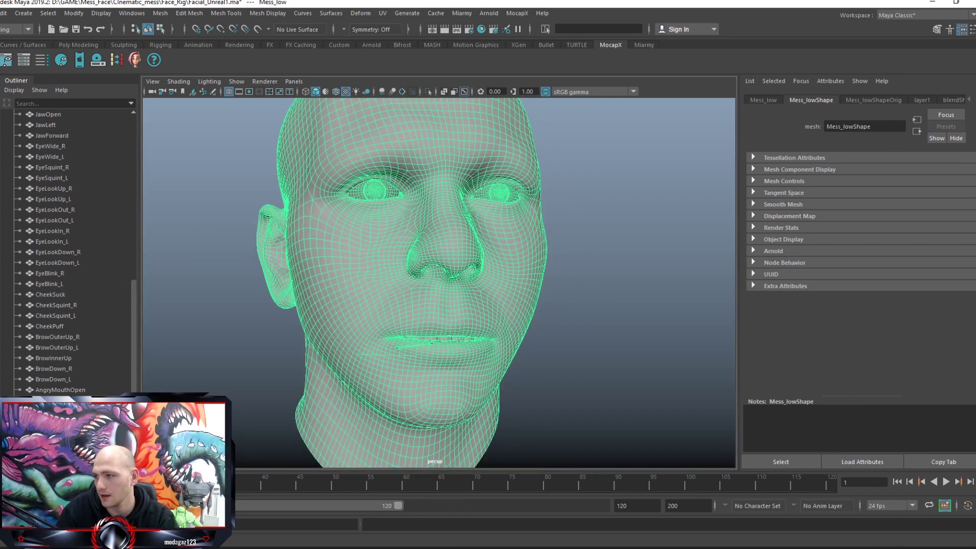
{"action": "left_click", "coordinate": [937, 29]}
{"action": "left_click", "coordinate": [962, 29]}
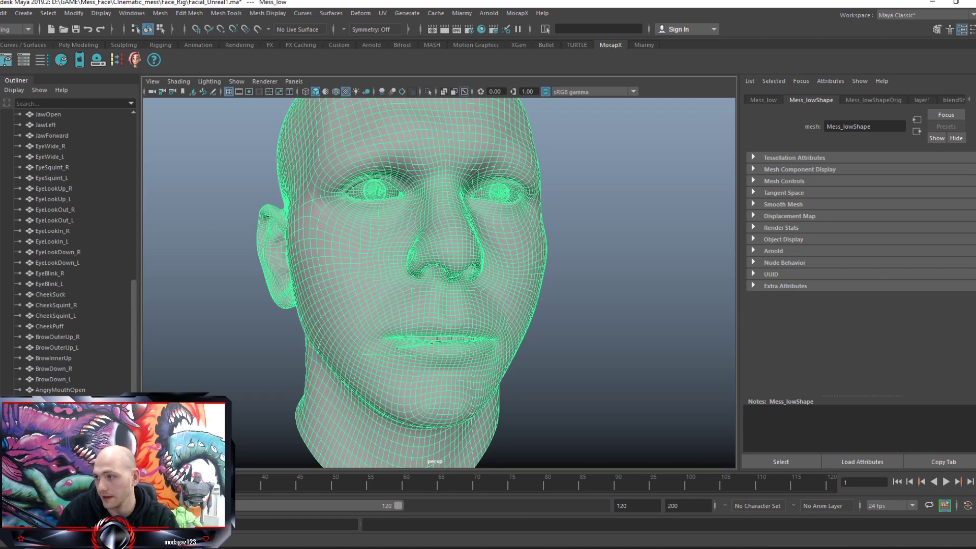
{"action": "left_click", "coordinate": [937, 30]}
{"action": "key", "text": "ctrl+a"}
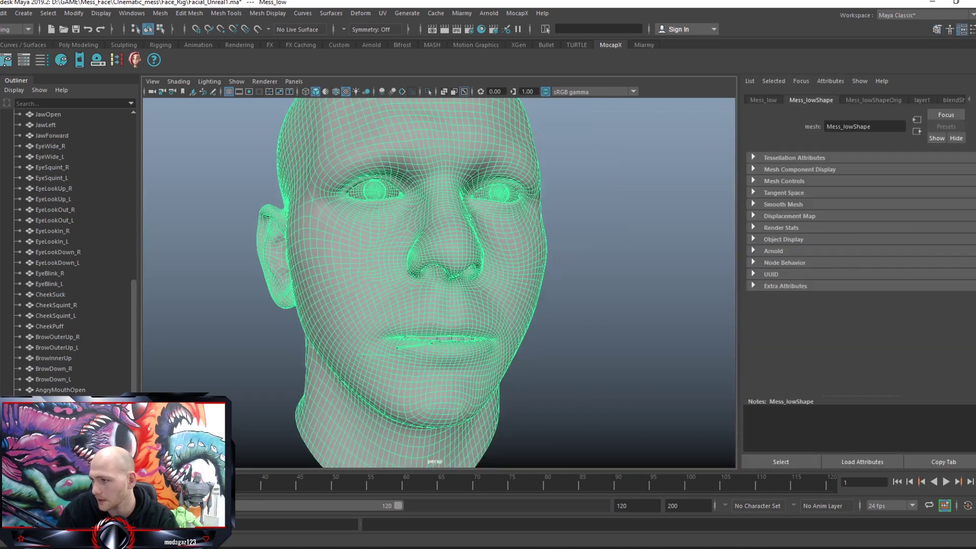
Step: Show the blendShape1 attributes of the head mesh and look through its facial expression weights down to TongueOut
{"action": "left_click", "coordinate": [893, 99]}
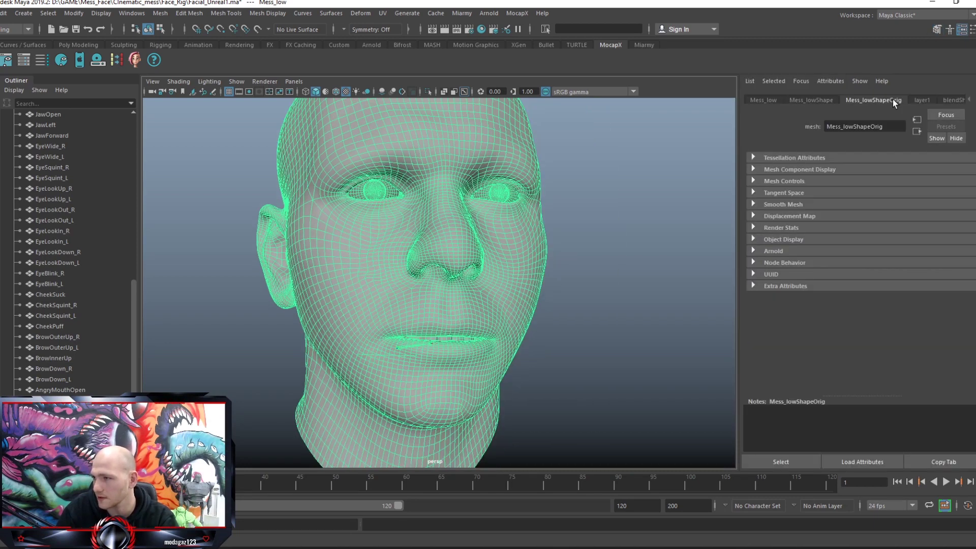
{"action": "left_click", "coordinate": [921, 100]}
{"action": "left_click", "coordinate": [953, 99]}
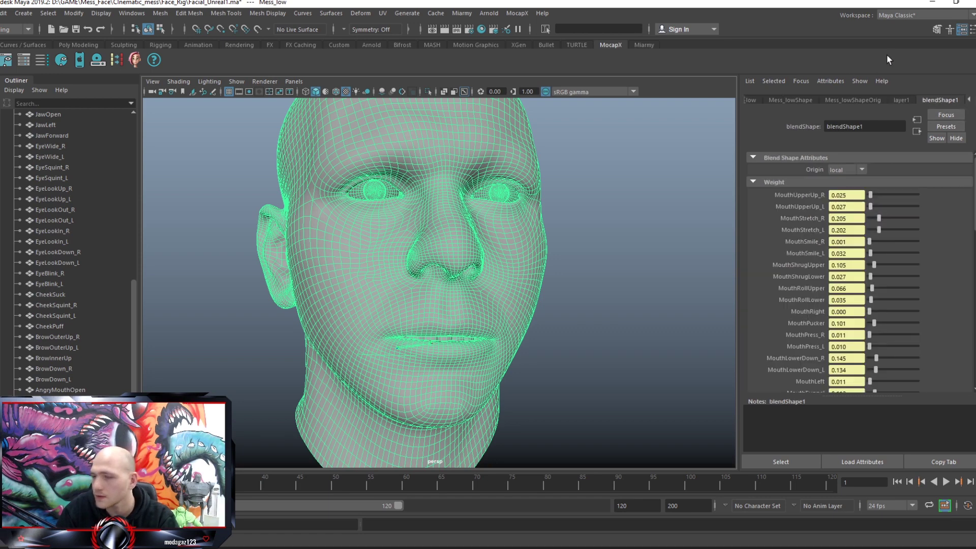
{"action": "scroll", "coordinate": [846, 251], "scroll_direction": "down", "scroll_amount": 5}
{"action": "scroll", "coordinate": [855, 260], "scroll_direction": "down", "scroll_amount": 5}
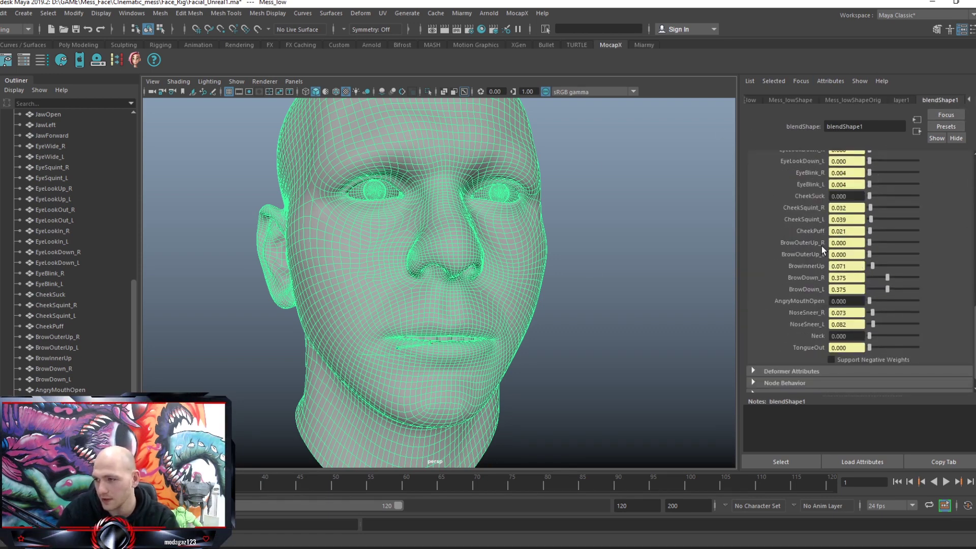
{"action": "scroll", "coordinate": [610, 204], "scroll_direction": "down", "scroll_amount": 2}
{"action": "scroll", "coordinate": [503, 183], "scroll_direction": "down", "scroll_amount": 3}
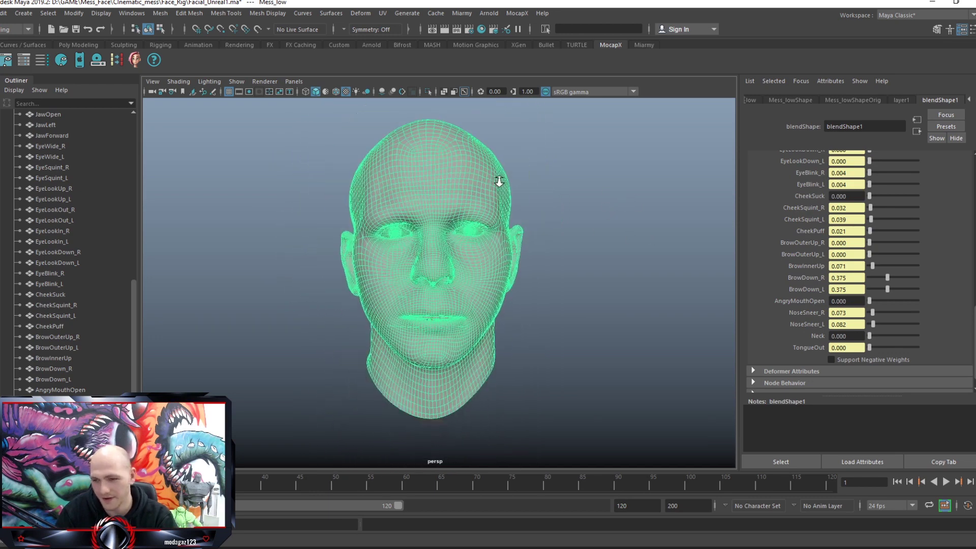
Step: Reselect the Mess_low head and widen its attributes area until the MocapX and RealtimeDevice nodes can be reached
{"action": "left_click", "coordinate": [567, 192]}
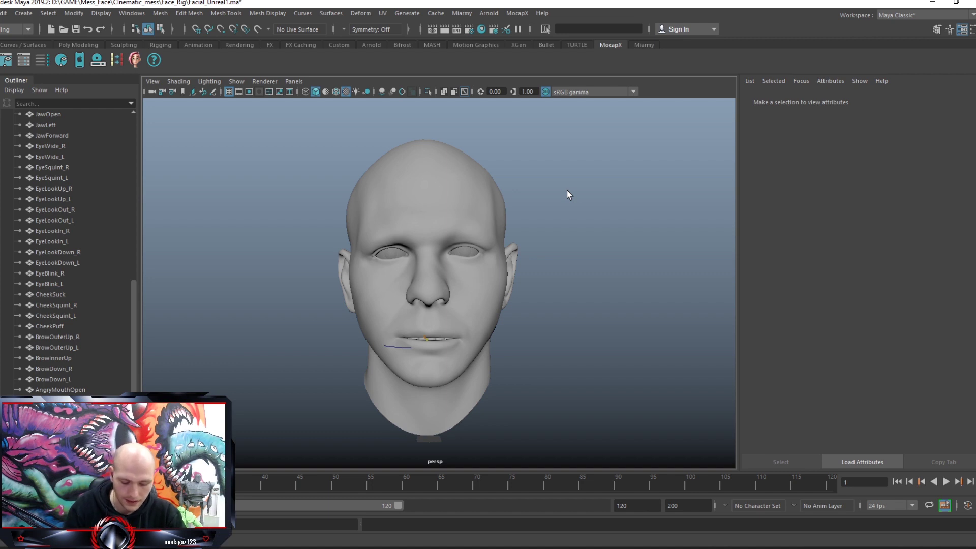
{"action": "left_click", "coordinate": [422, 209]}
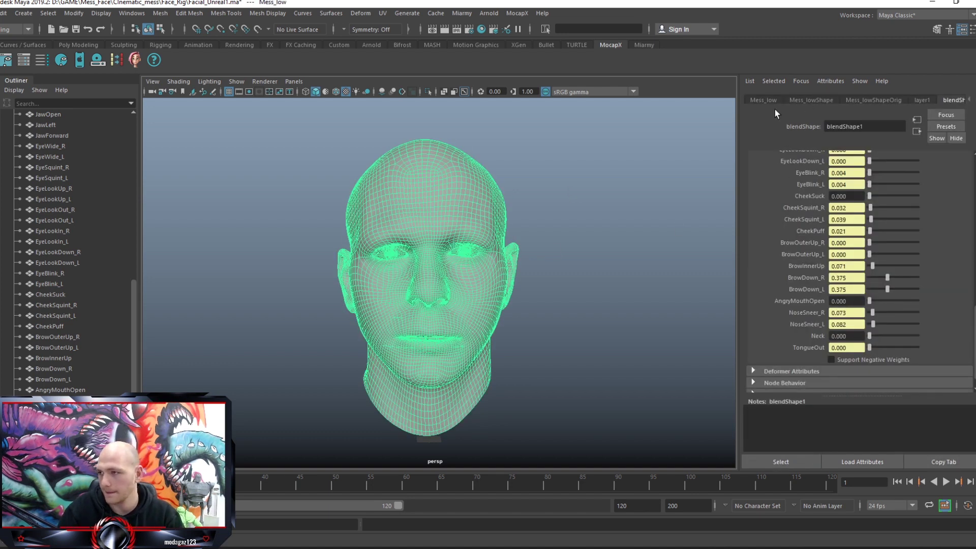
{"action": "left_click", "coordinate": [808, 100]}
{"action": "left_click", "coordinate": [765, 101]}
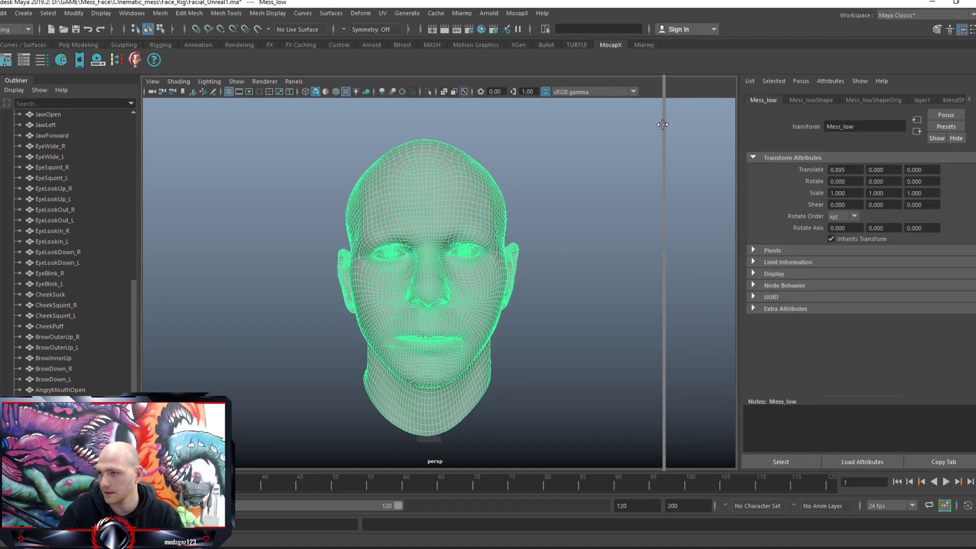
{"action": "left_click", "coordinate": [969, 102]}
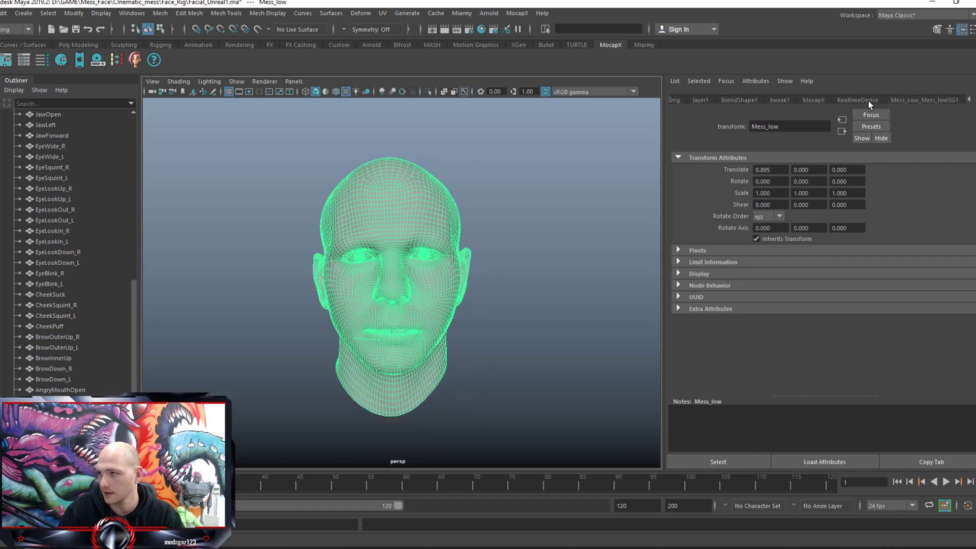
Step: Connect the head's MocapX RealtimeDevice node to the live capture, deselect the mesh and watch the face move up close
{"action": "left_click", "coordinate": [813, 100]}
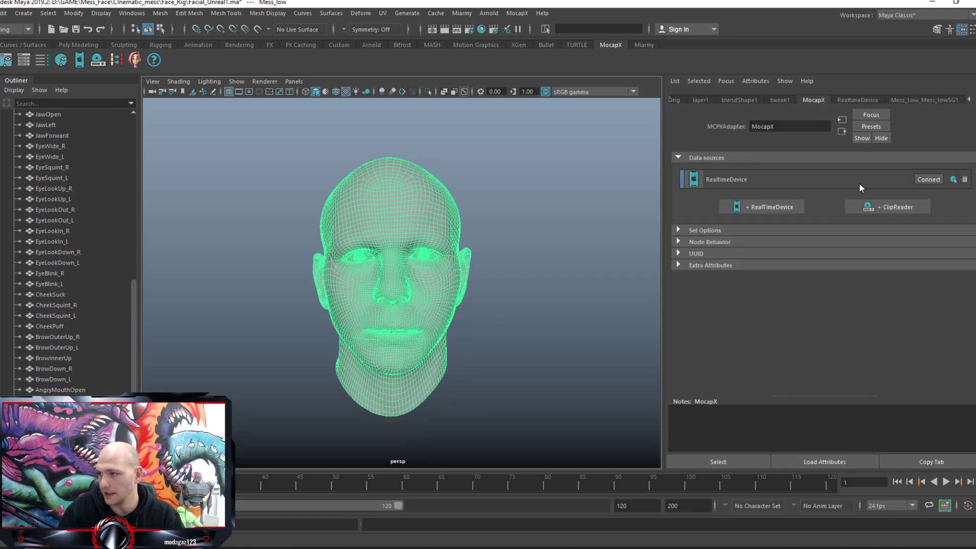
{"action": "left_click", "coordinate": [887, 101]}
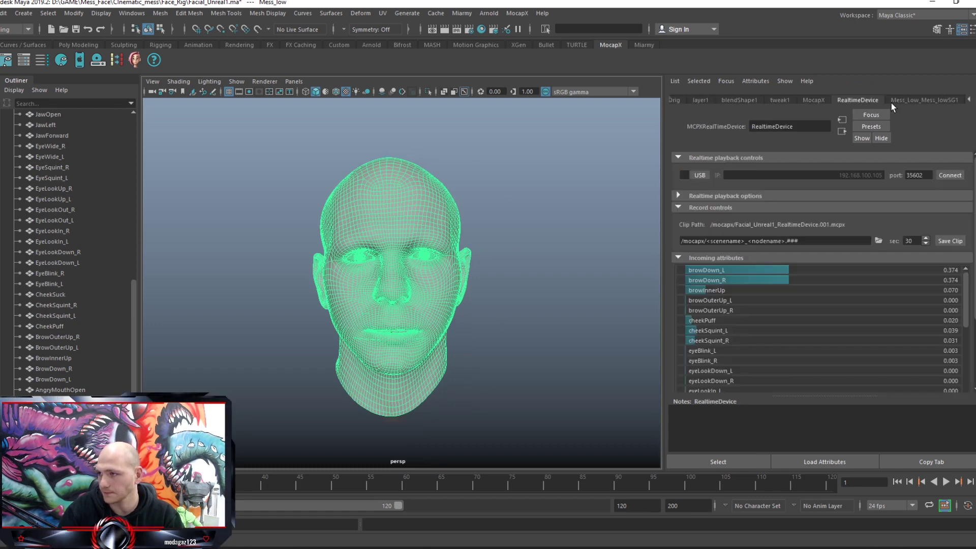
{"action": "left_click", "coordinate": [949, 176]}
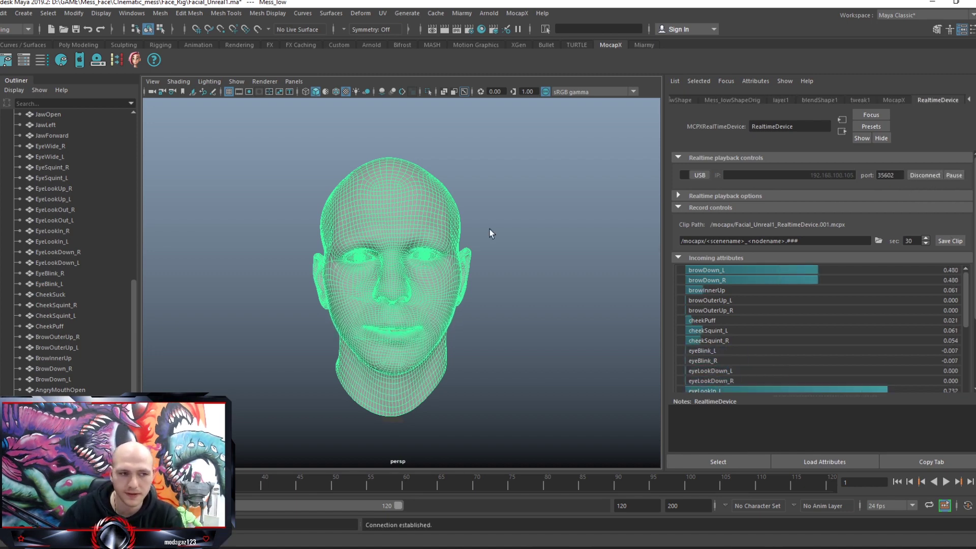
{"action": "left_click", "coordinate": [582, 204]}
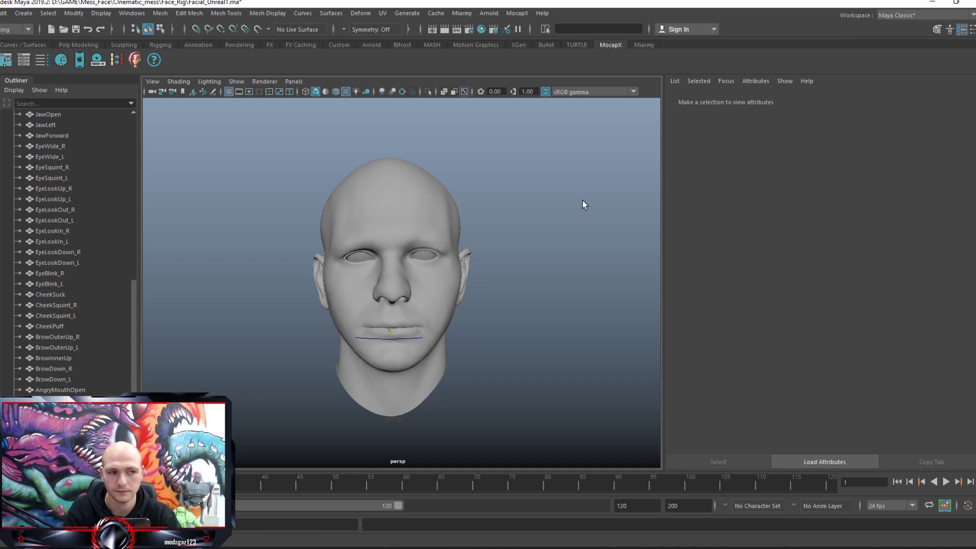
{"action": "scroll", "coordinate": [486, 182], "scroll_direction": "up", "scroll_amount": 5}
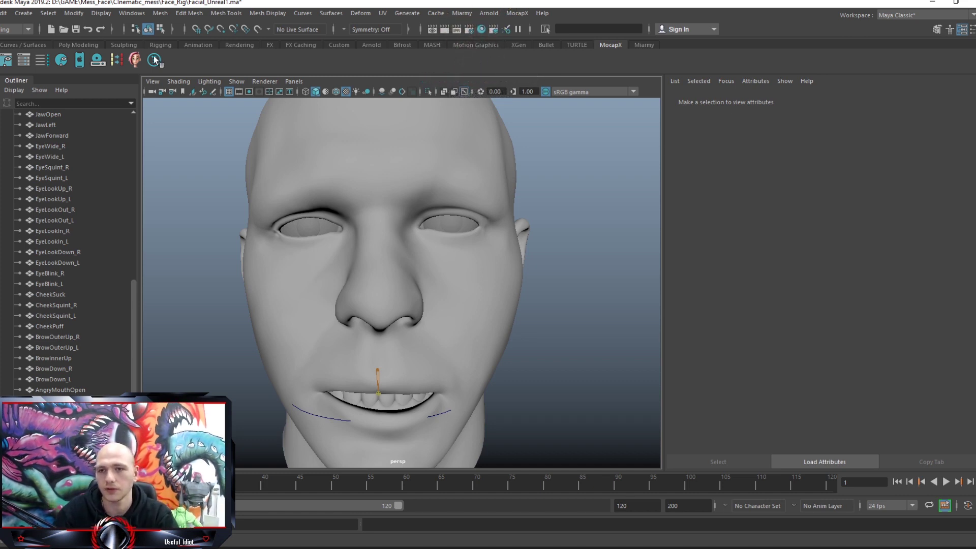
Step: Open the Connection Editor clear of the head and load the Mess_low mesh as its output side
{"action": "left_click", "coordinate": [132, 13]}
{"action": "mouse_move", "coordinate": [177, 53]}
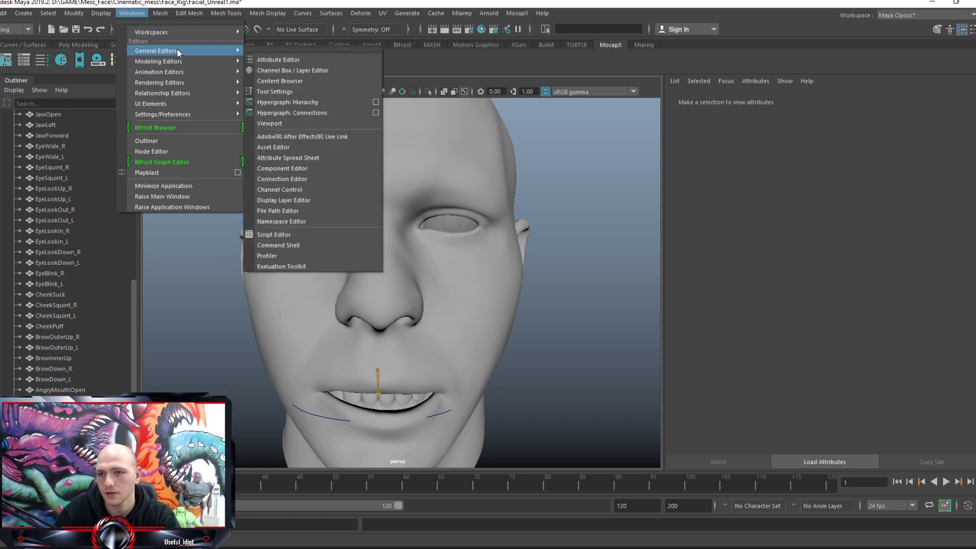
{"action": "left_click", "coordinate": [291, 180]}
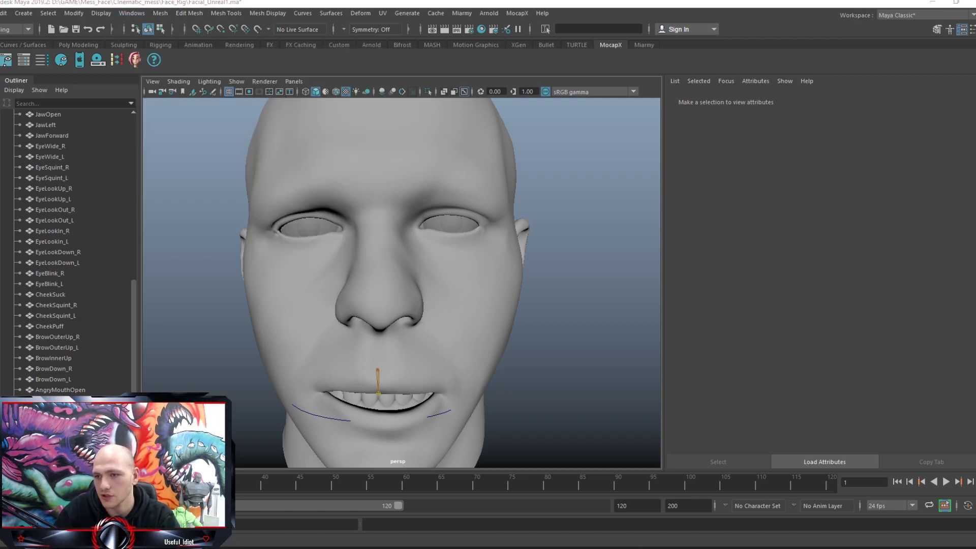
{"action": "left_click_drag", "start_coordinate": [616, 135], "coordinate": [627, 41]}
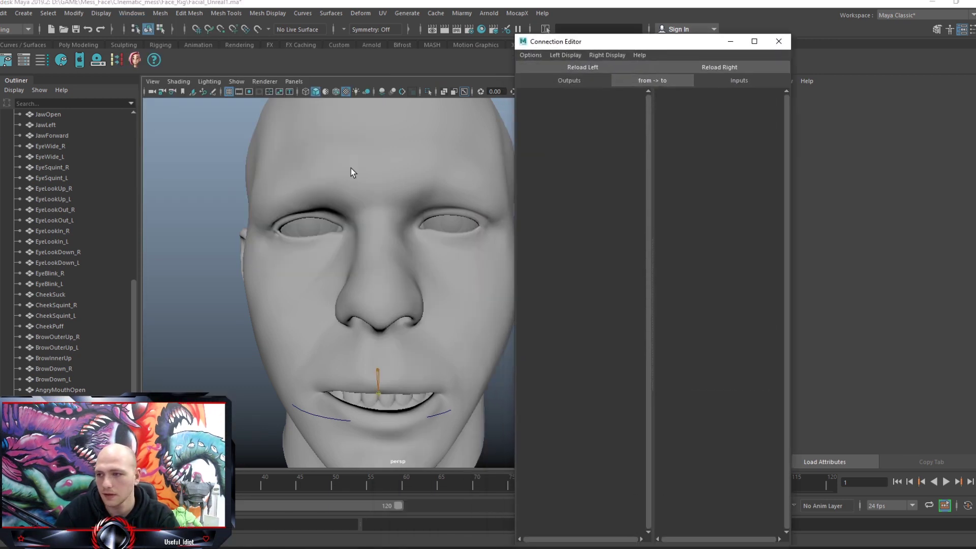
{"action": "left_click", "coordinate": [389, 174]}
{"action": "left_click", "coordinate": [568, 69]}
{"action": "scroll", "coordinate": [584, 158], "scroll_direction": "down", "scroll_amount": 3}
{"action": "key", "text": "f"}
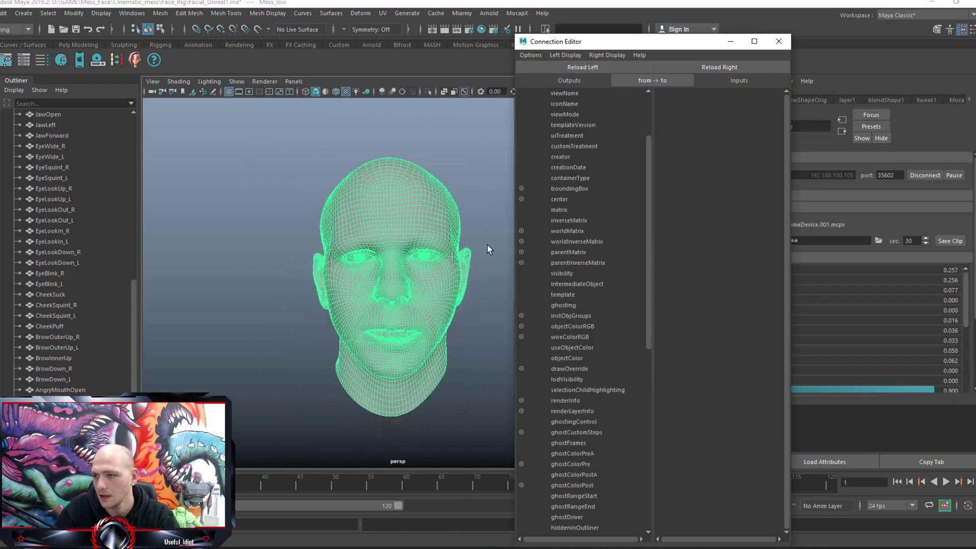
Step: Load the RealtimeDevice node as the Connection Editor's input side and look through the attributes on both sides
{"action": "left_click", "coordinate": [48, 447]}
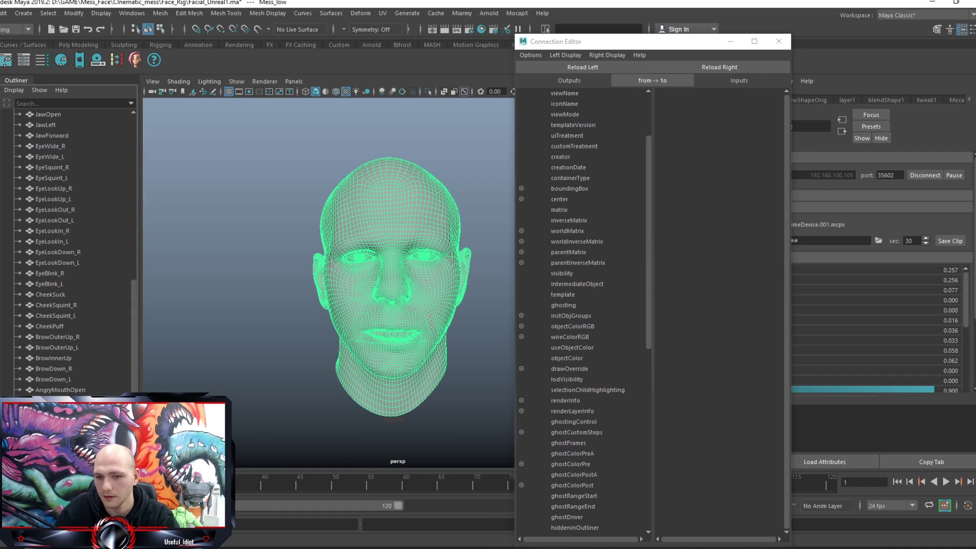
{"action": "left_click", "coordinate": [48, 458]}
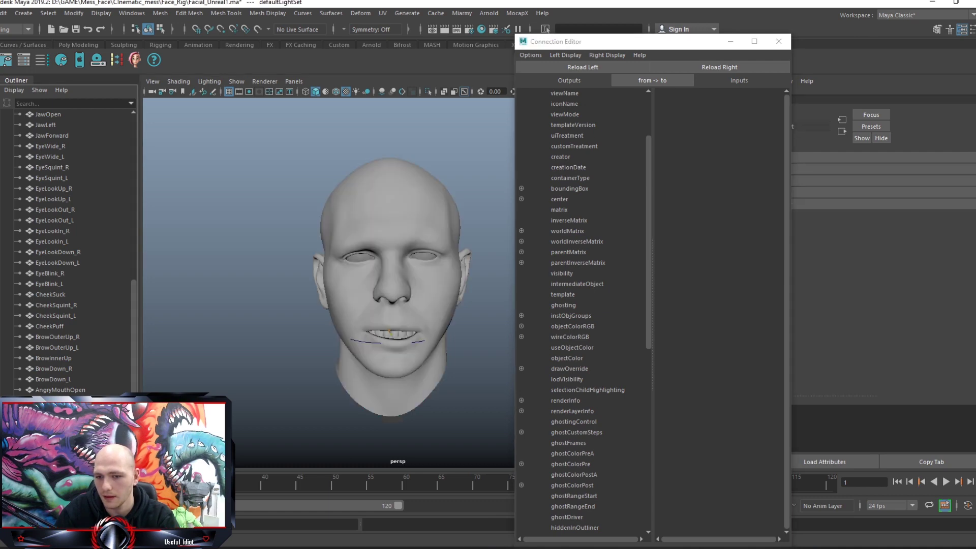
{"action": "left_click", "coordinate": [49, 468]}
{"action": "left_click", "coordinate": [712, 68]}
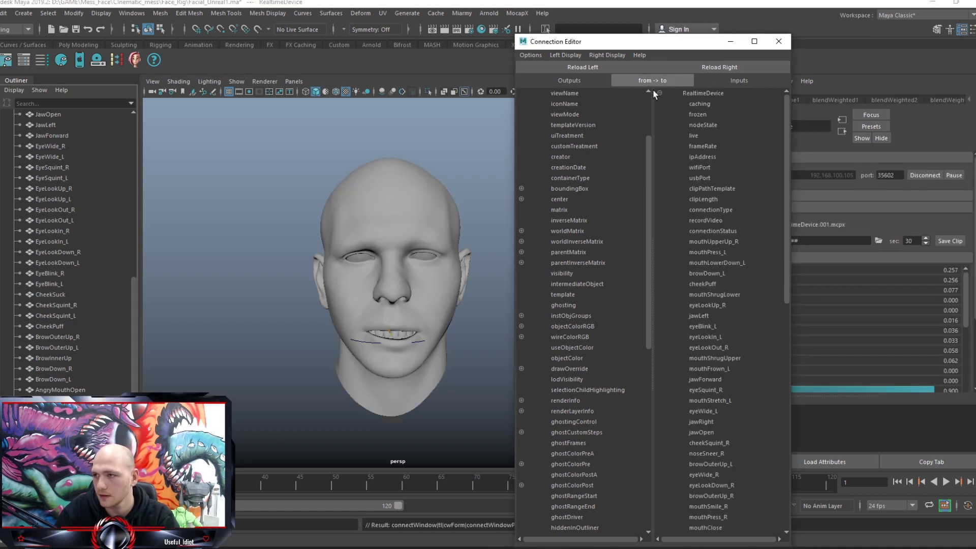
{"action": "scroll", "coordinate": [739, 186], "scroll_direction": "down", "scroll_amount": 13}
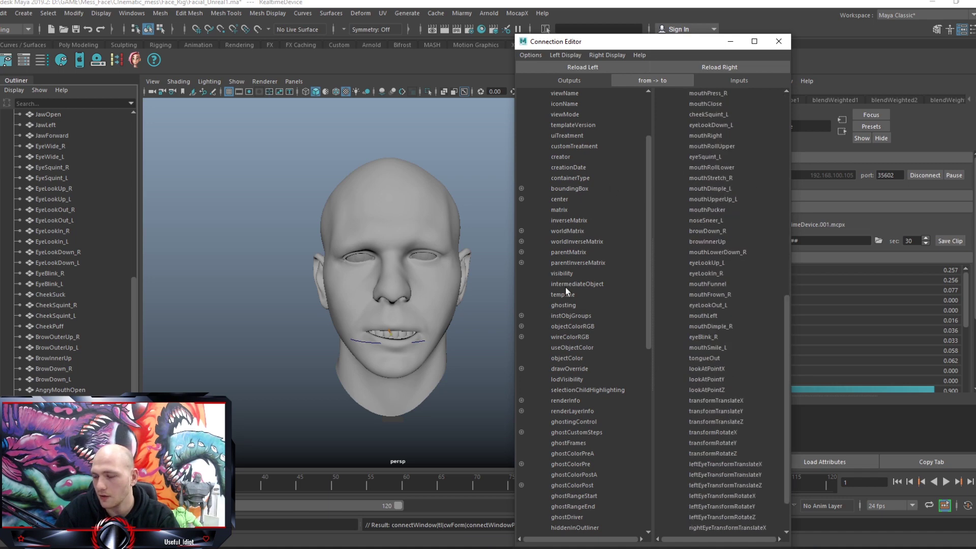
{"action": "scroll", "coordinate": [577, 326], "scroll_direction": "down", "scroll_amount": 12}
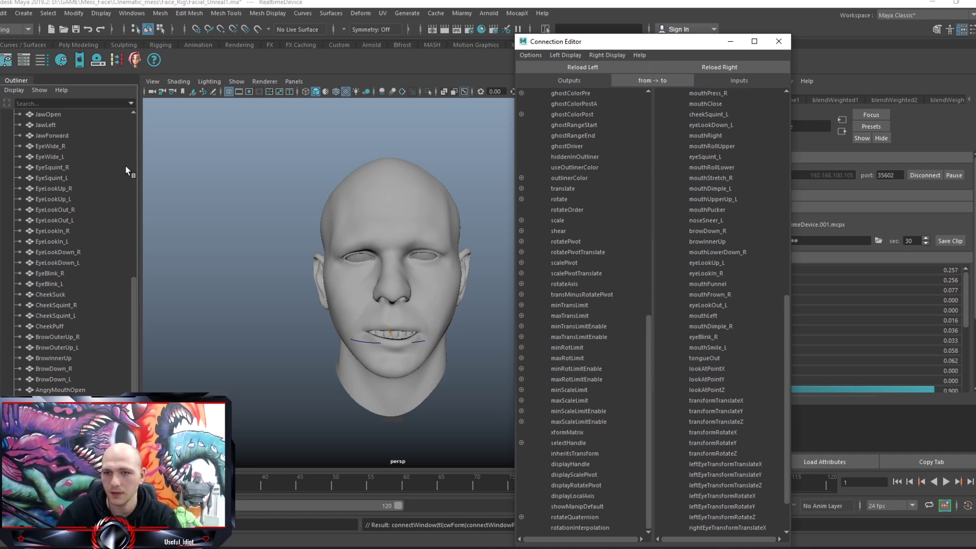
Step: Open the MocapX Pose Board, enlarge it, view the browDown, mouthDimple_L and eyeSquint_L reference poses, and close it
{"action": "left_click", "coordinate": [7, 61]}
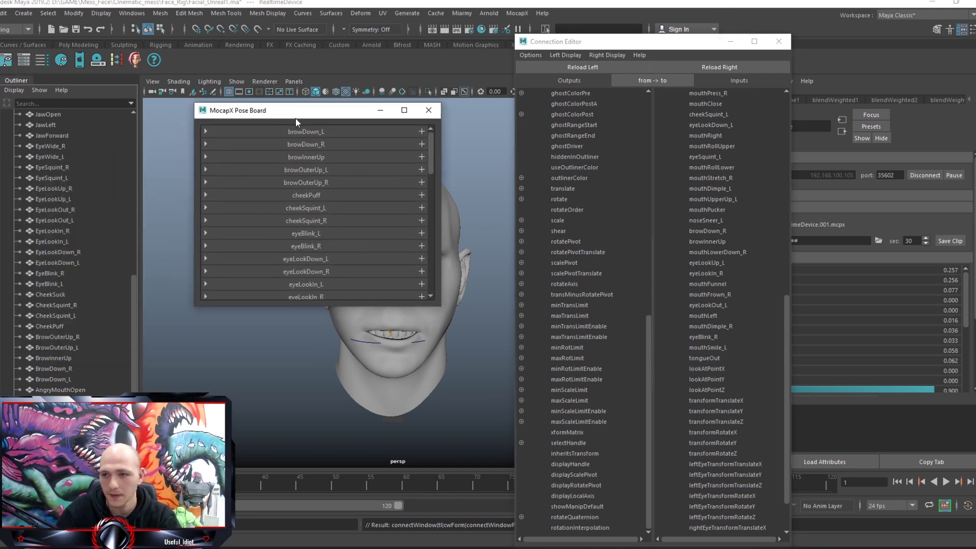
{"action": "left_click_drag", "start_coordinate": [335, 105], "coordinate": [339, 37]}
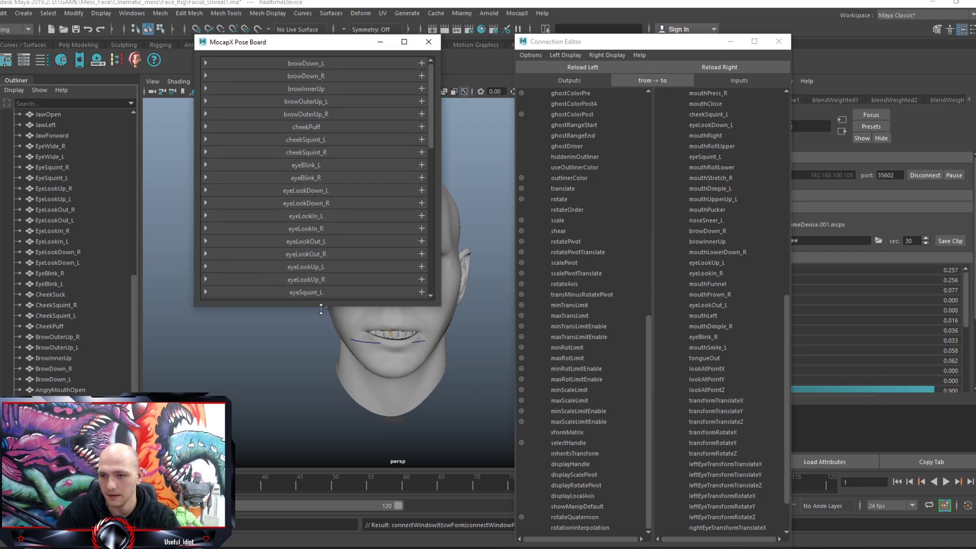
{"action": "left_click_drag", "start_coordinate": [319, 305], "coordinate": [301, 501]}
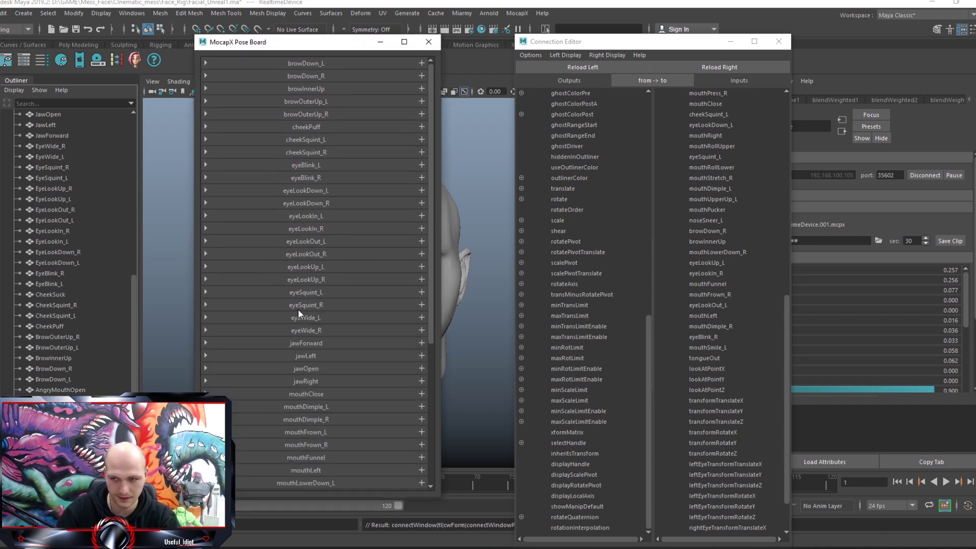
{"action": "left_click", "coordinate": [420, 62]}
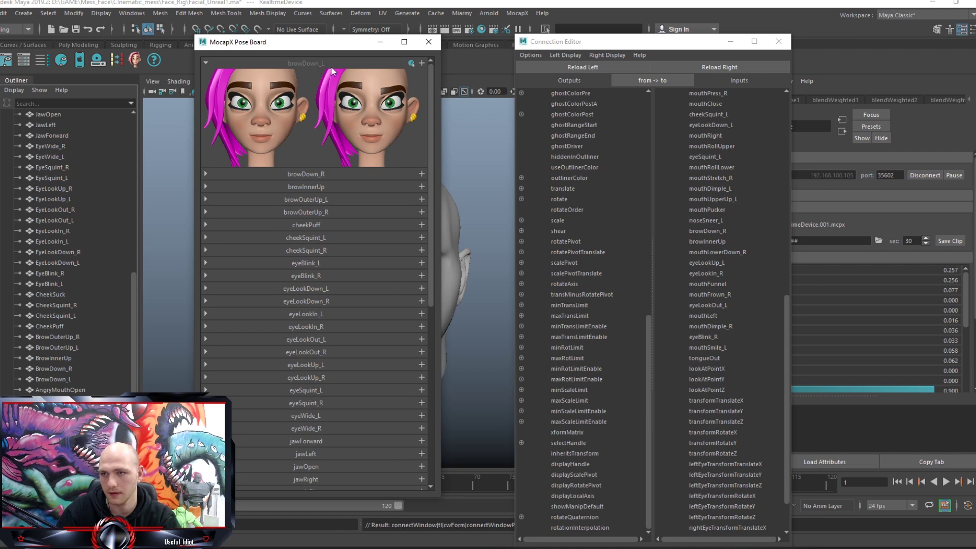
{"action": "left_click", "coordinate": [303, 175]}
{"action": "scroll", "coordinate": [312, 356], "scroll_direction": "down", "scroll_amount": 5}
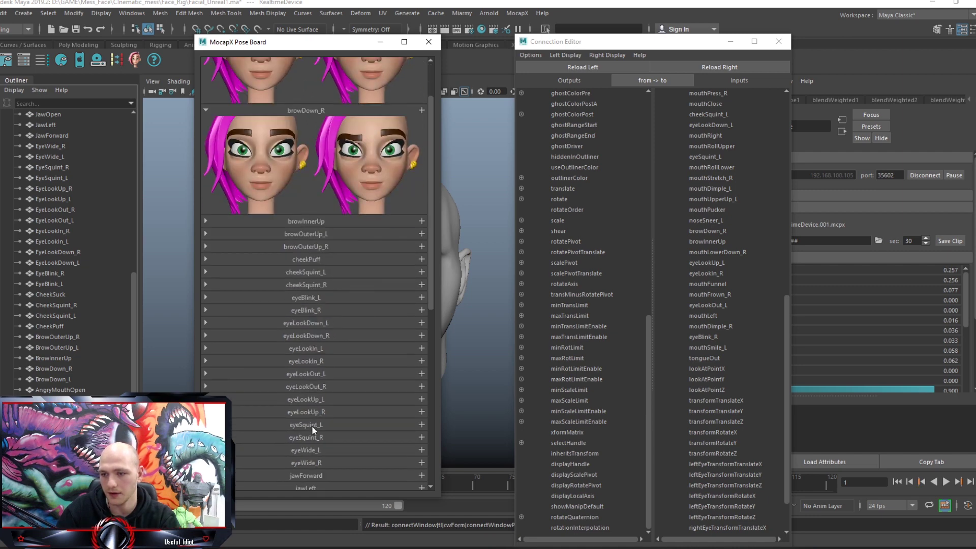
{"action": "left_click", "coordinate": [305, 412]}
{"action": "scroll", "coordinate": [325, 381], "scroll_direction": "down", "scroll_amount": 2}
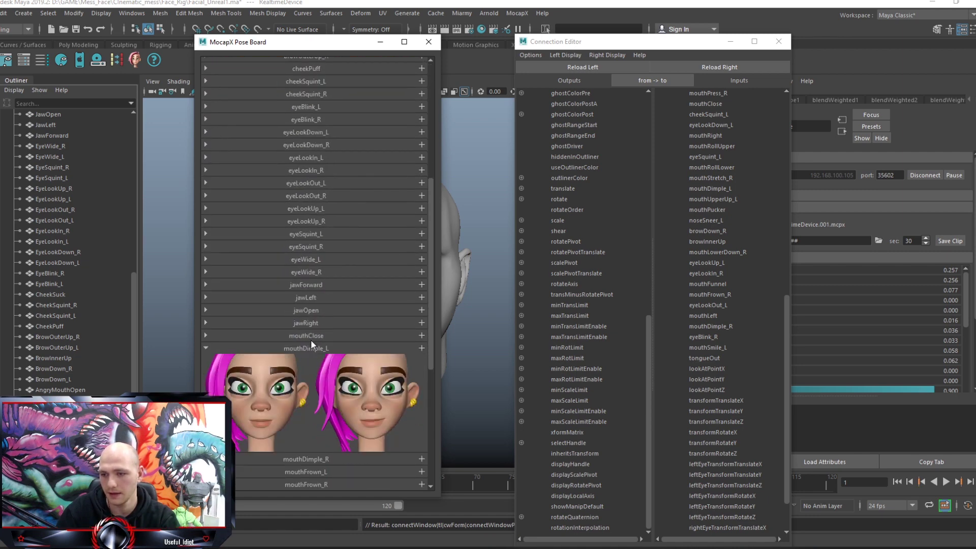
{"action": "left_click", "coordinate": [304, 232]}
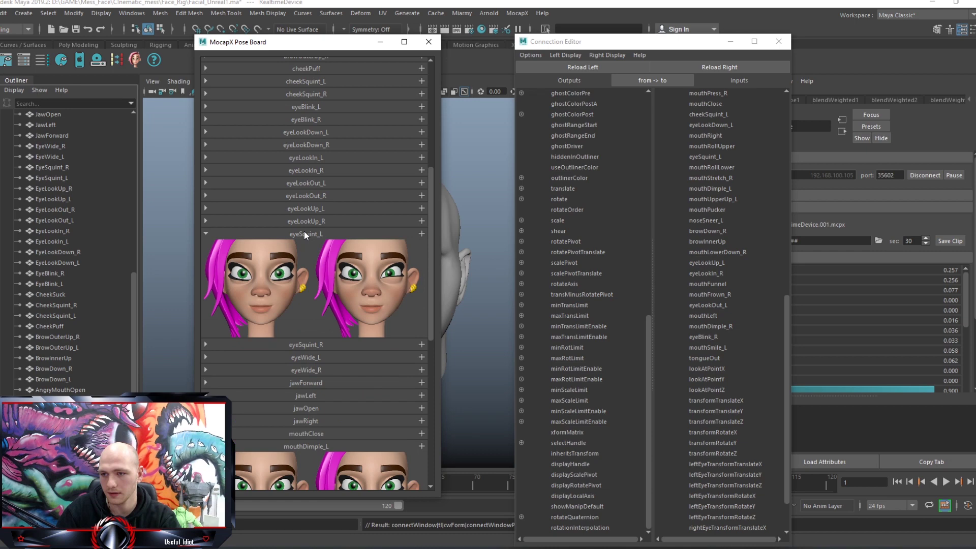
{"action": "left_click", "coordinate": [427, 46]}
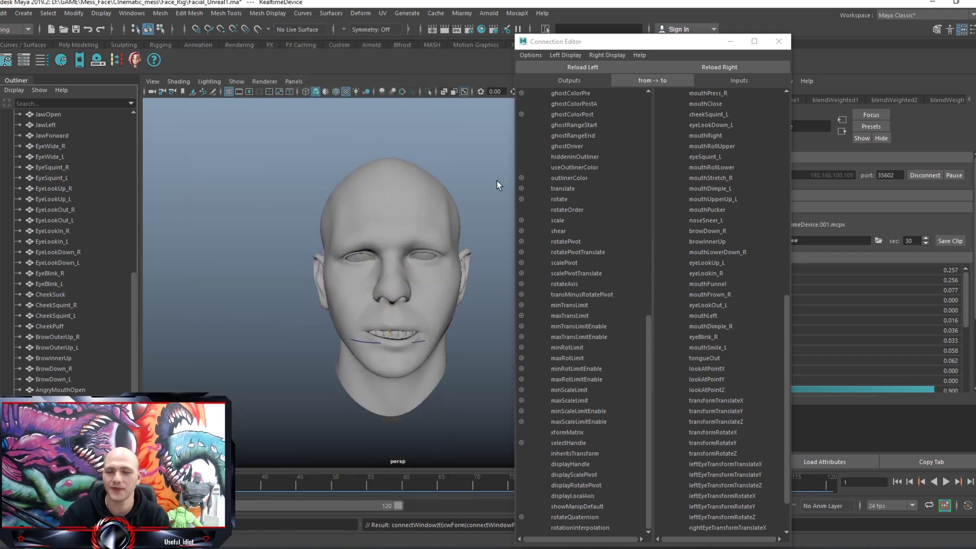
Step: Close the Connection Editor and expand the RealtimeDevice node's realtime playback options
{"action": "left_click", "coordinate": [777, 41]}
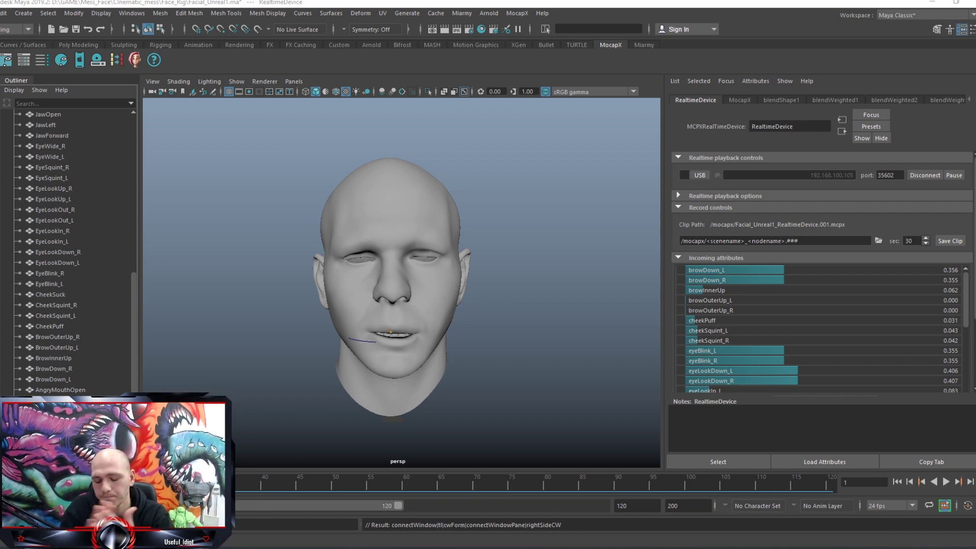
{"action": "left_click", "coordinate": [679, 196]}
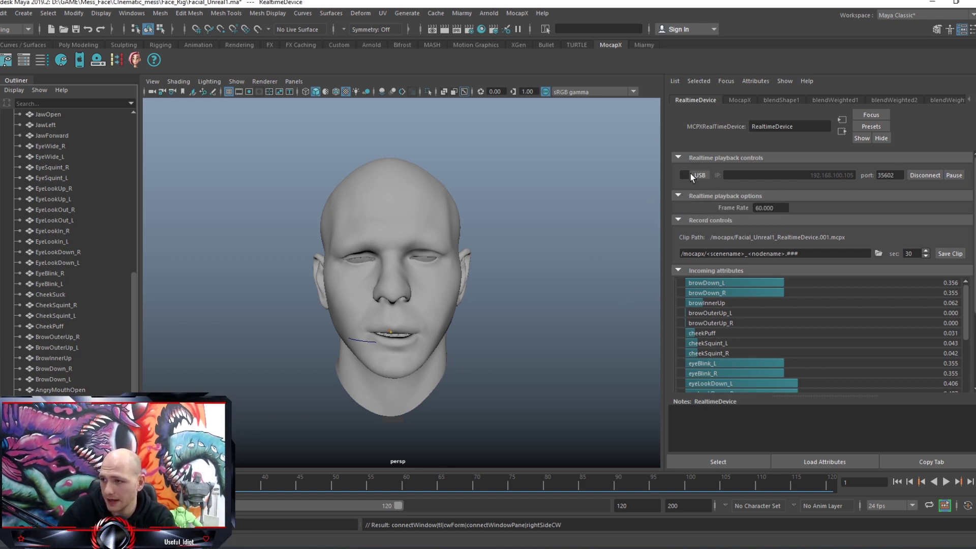
Step: Compare the RealtimeDevice's WiFi and USB connection modes, leaving it on USB, and add a second realtime device
{"action": "left_click", "coordinate": [696, 175]}
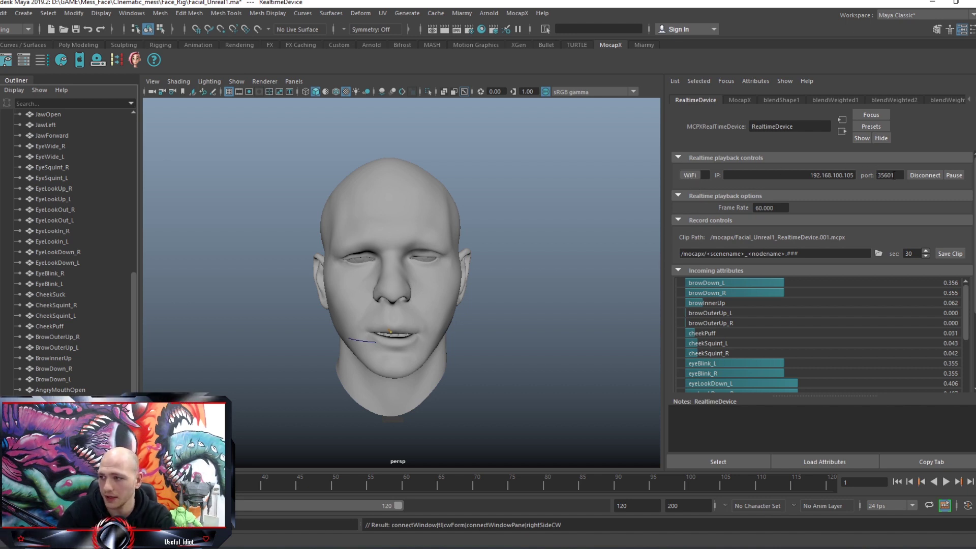
{"action": "left_click", "coordinate": [694, 176]}
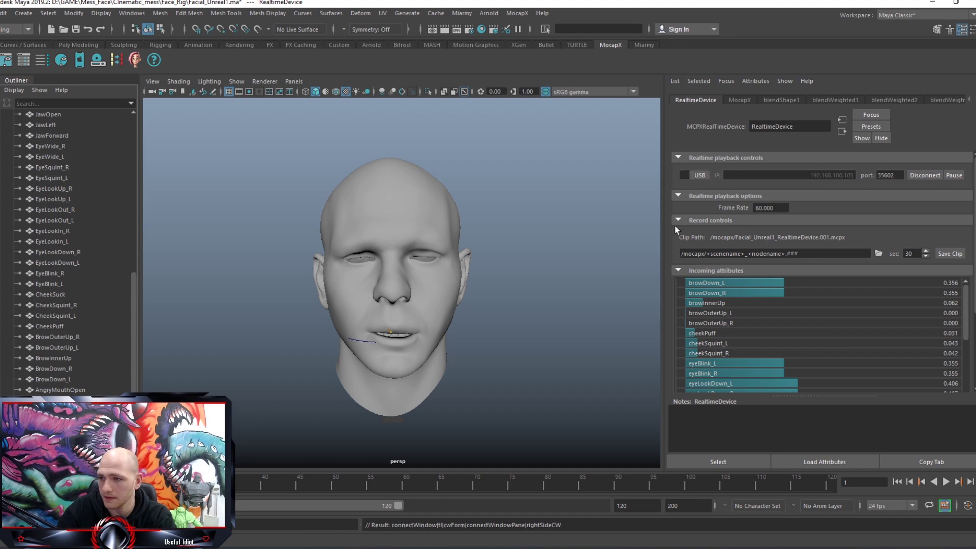
{"action": "left_click", "coordinate": [80, 62]}
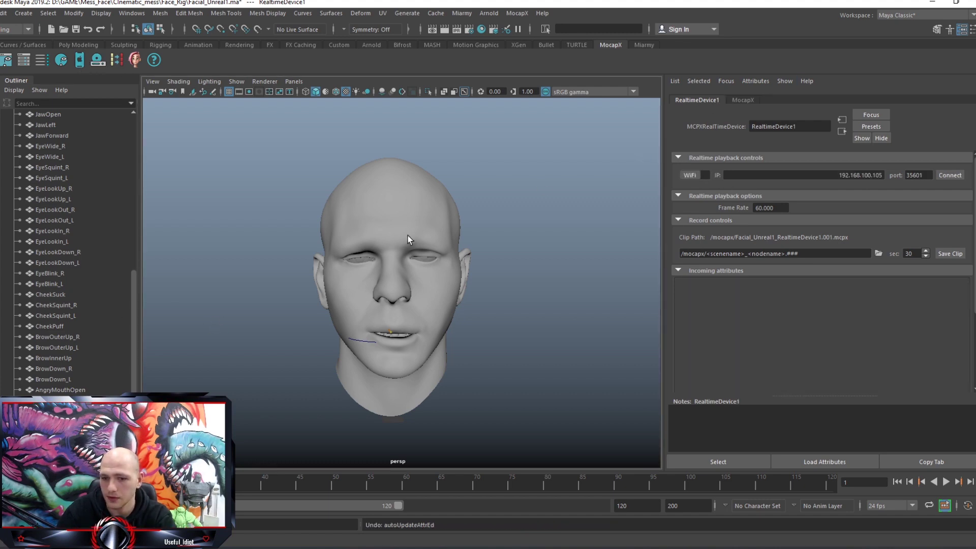
Step: Select the head mesh, open its MocapX adapter node and add a ClipReader to the data sources
{"action": "left_click", "coordinate": [415, 219]}
{"action": "left_click", "coordinate": [835, 102]}
{"action": "left_click", "coordinate": [892, 99]}
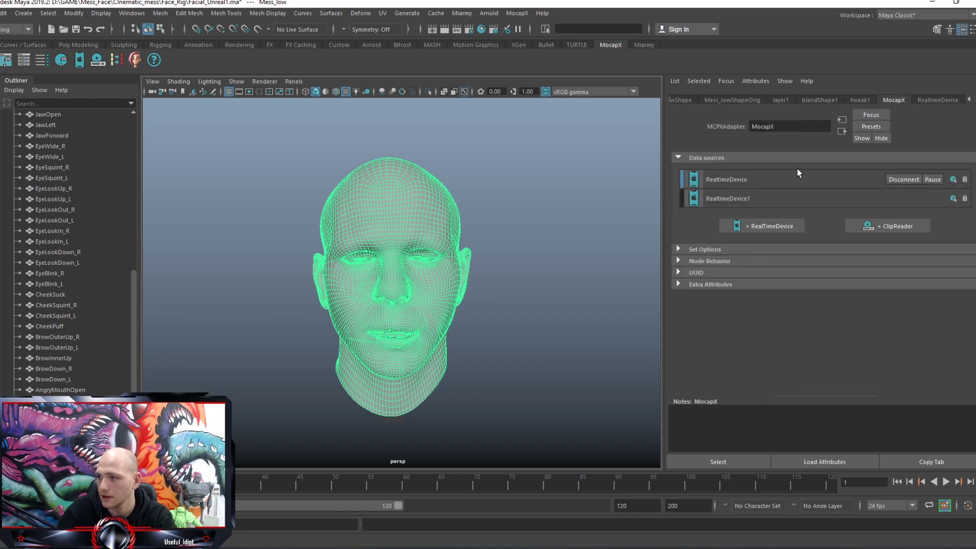
{"action": "left_click", "coordinate": [886, 227]}
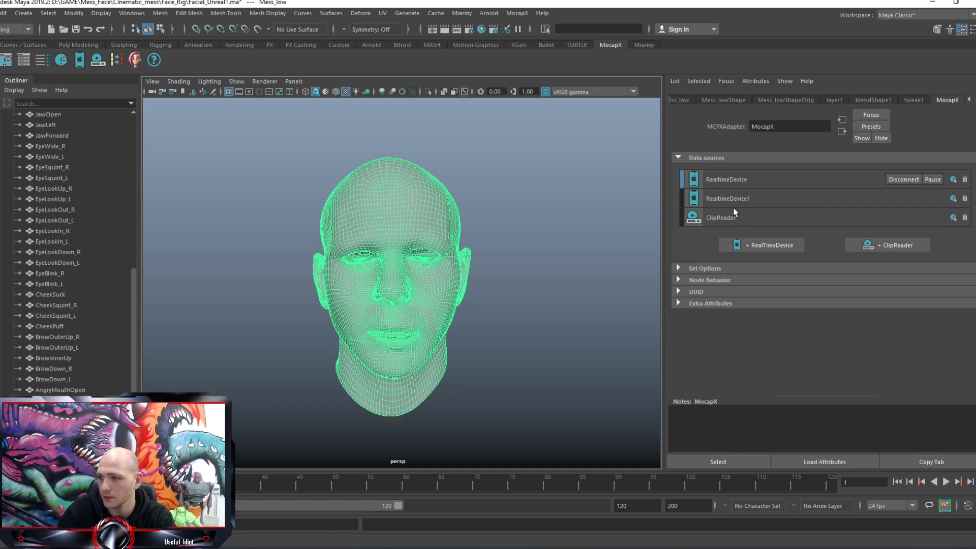
Step: Show the original RealtimeDevice node's attributes and minimise the browser window with the MocapX website
{"action": "left_click", "coordinate": [933, 98]}
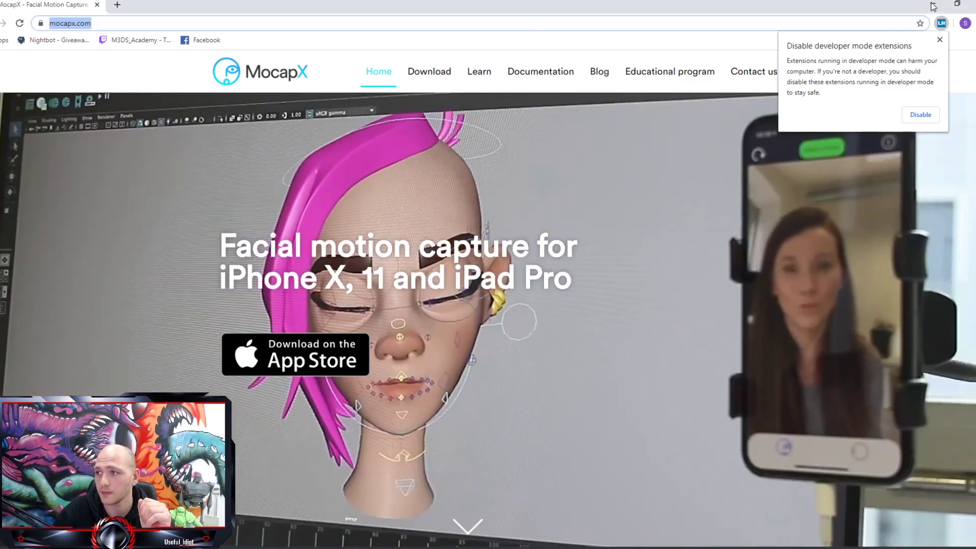
{"action": "left_click", "coordinate": [932, 4]}
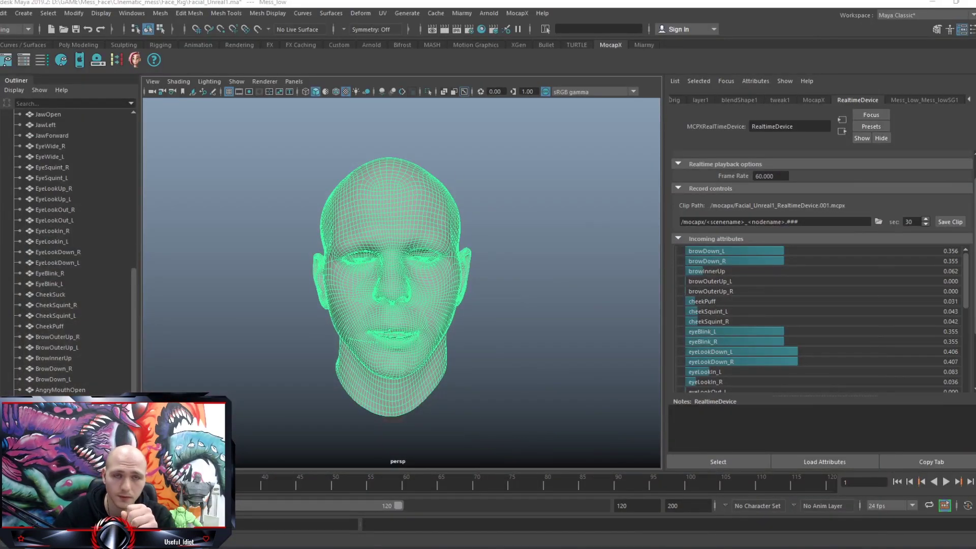
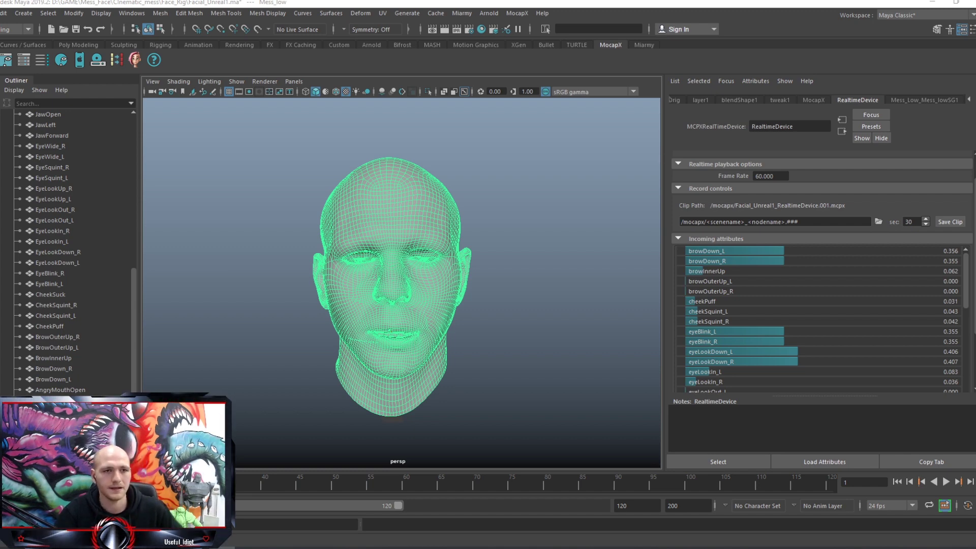
Step: Switch to the Mess_Face project in Unreal Editor, maximise it, and view the head in an enlarged play preview
{"action": "left_click_drag", "start_coordinate": [0, 88], "coordinate": [392, 78]}
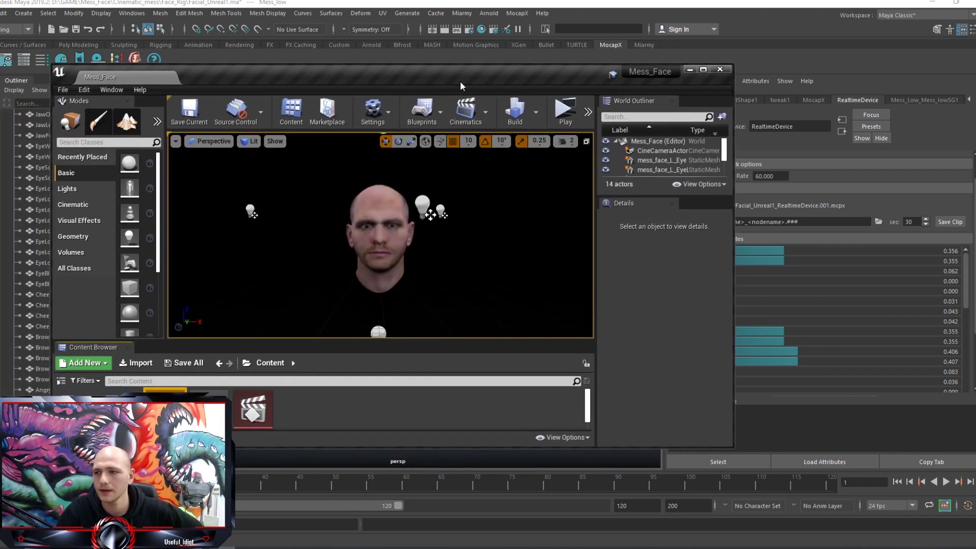
{"action": "left_click", "coordinate": [703, 70]}
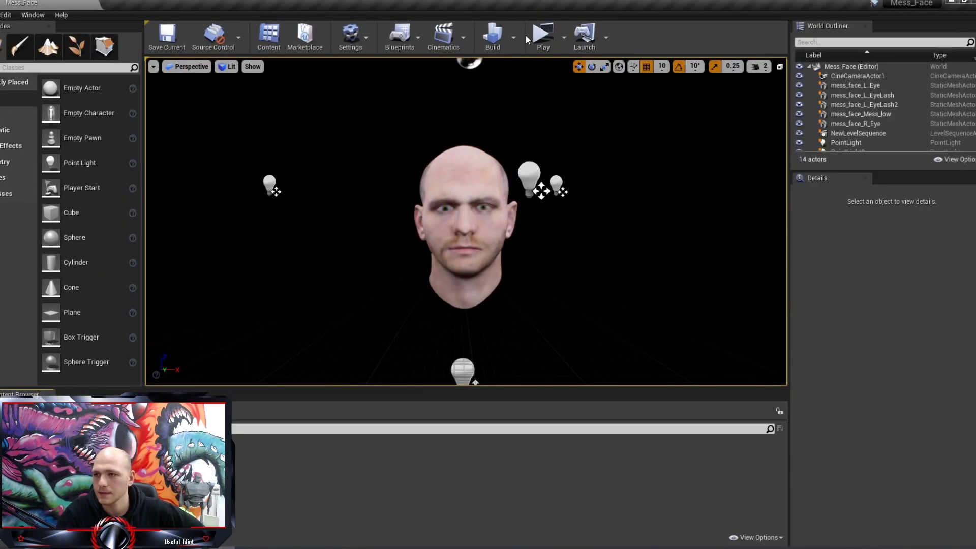
{"action": "left_click", "coordinate": [543, 35]}
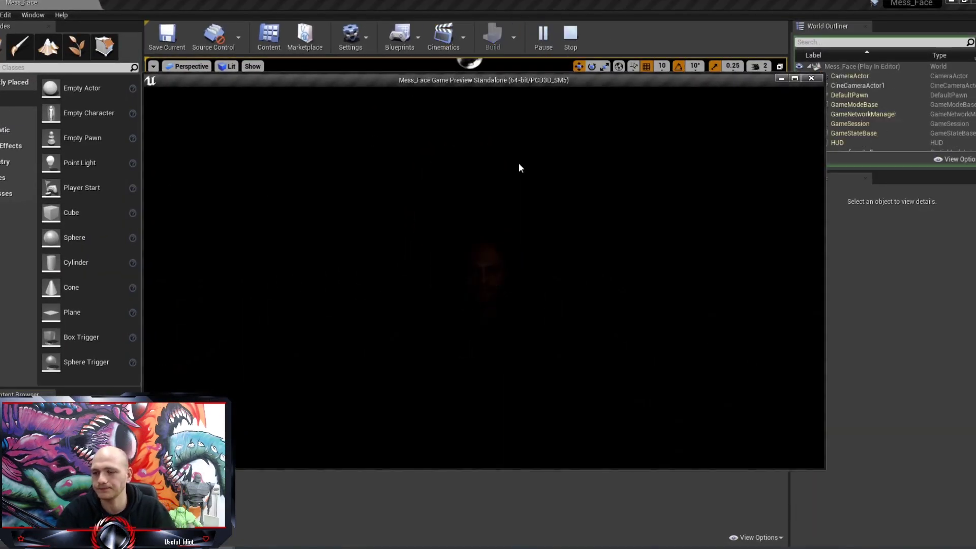
{"action": "left_click", "coordinate": [794, 78]}
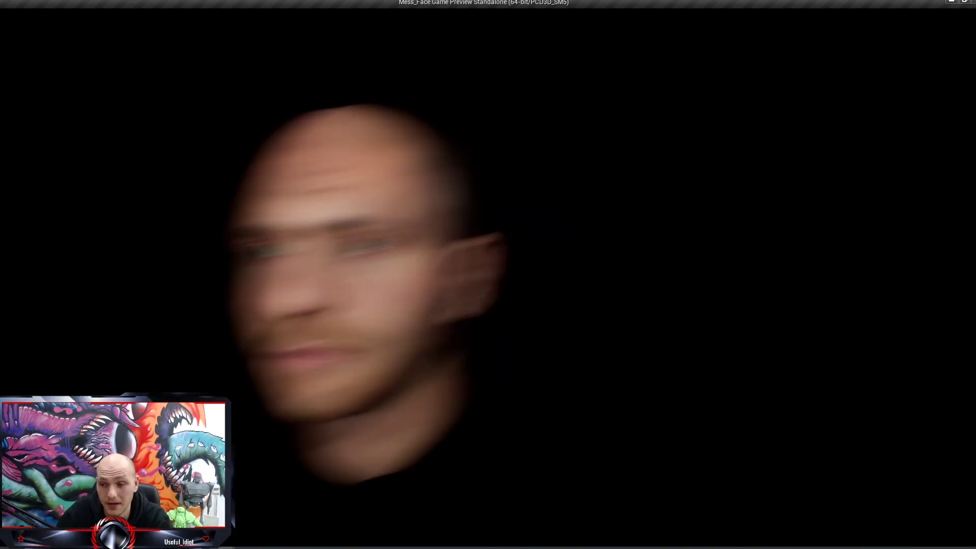
{"action": "key", "text": "Escape"}
Step: Play the level again from an adjusted viewpoint and inspect the head in the maximised preview window
{"action": "right_click_drag", "start_coordinate": [547, 211], "coordinate": [572, 195]}
{"action": "left_click", "coordinate": [542, 34]}
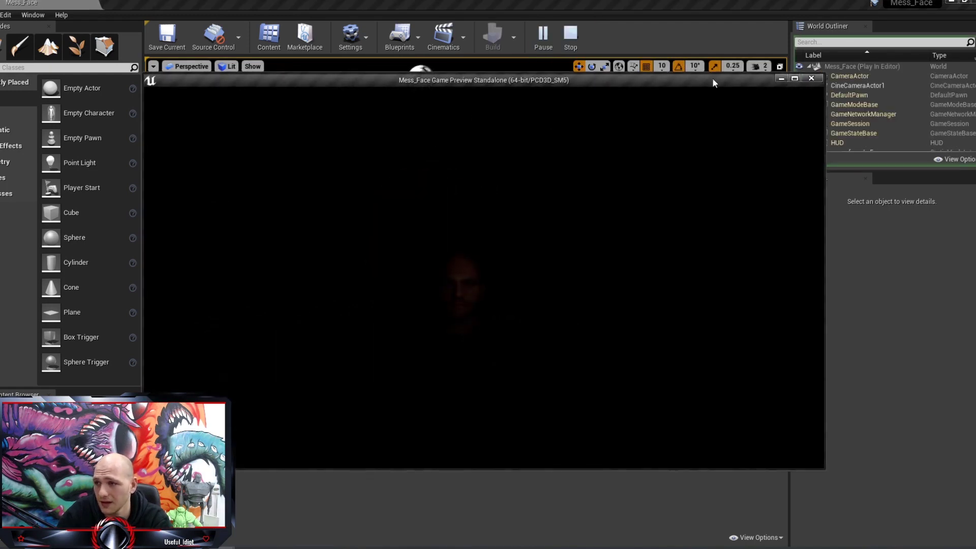
{"action": "left_click", "coordinate": [789, 78]}
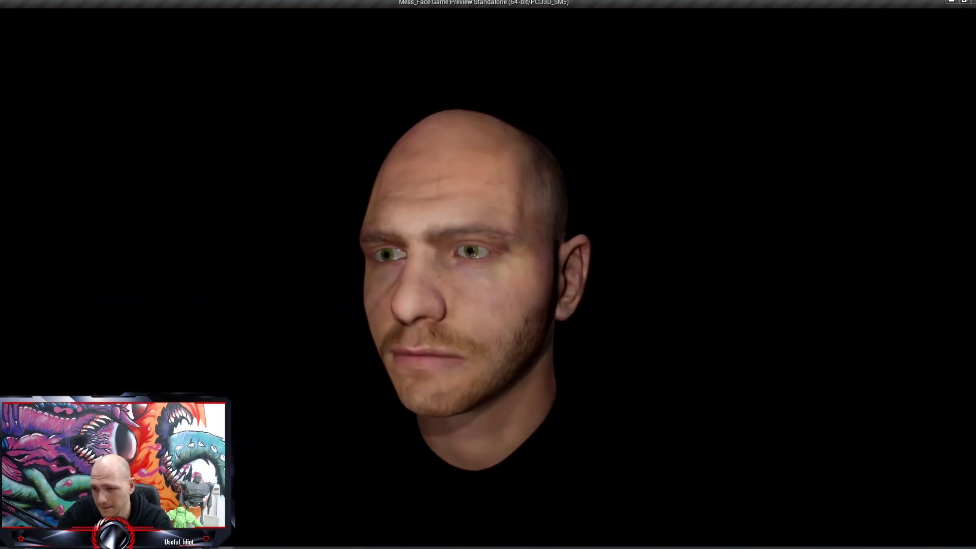
{"action": "key", "text": "Escape"}
Step: Move the viewpoint closer to a three-quarter view of the head and play the level twice to inspect the skin
{"action": "mouse_move", "coordinate": [443, 214]}
{"action": "right_mouse_down"}
{"action": "mouse_move", "coordinate": [395, 229]}
{"action": "mouse_move", "coordinate": [399, 221]}
{"action": "mouse_move", "coordinate": [373, 221]}
{"action": "mouse_move", "coordinate": [440, 224]}
{"action": "right_mouse_up"}
{"action": "key", "text": "d"}
{"action": "key", "text": "w"}
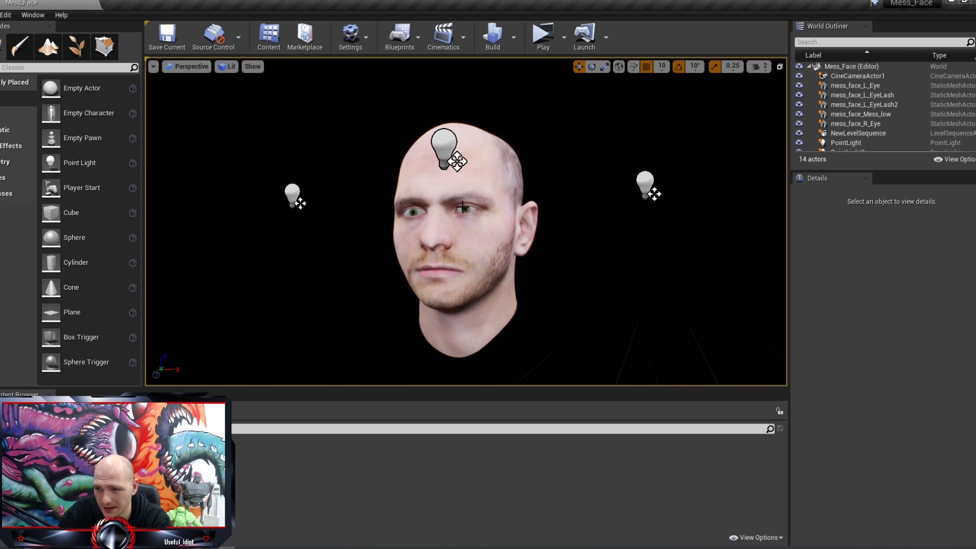
{"action": "left_click", "coordinate": [542, 36]}
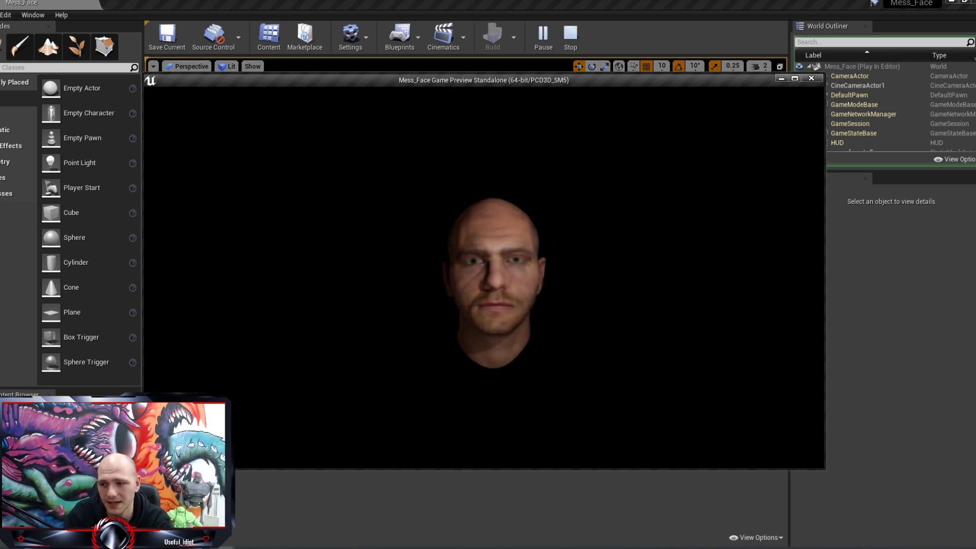
{"action": "key", "text": "Escape"}
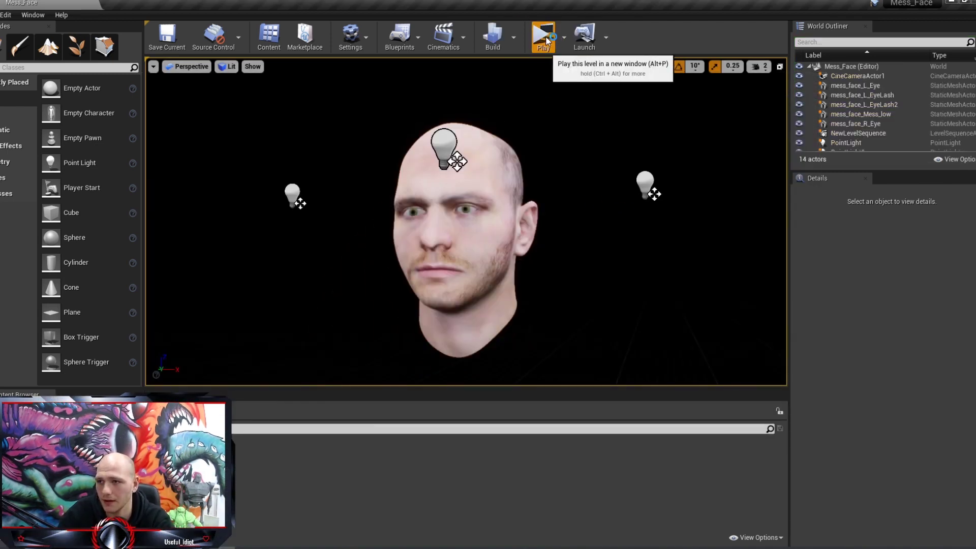
{"action": "left_click", "coordinate": [543, 34]}
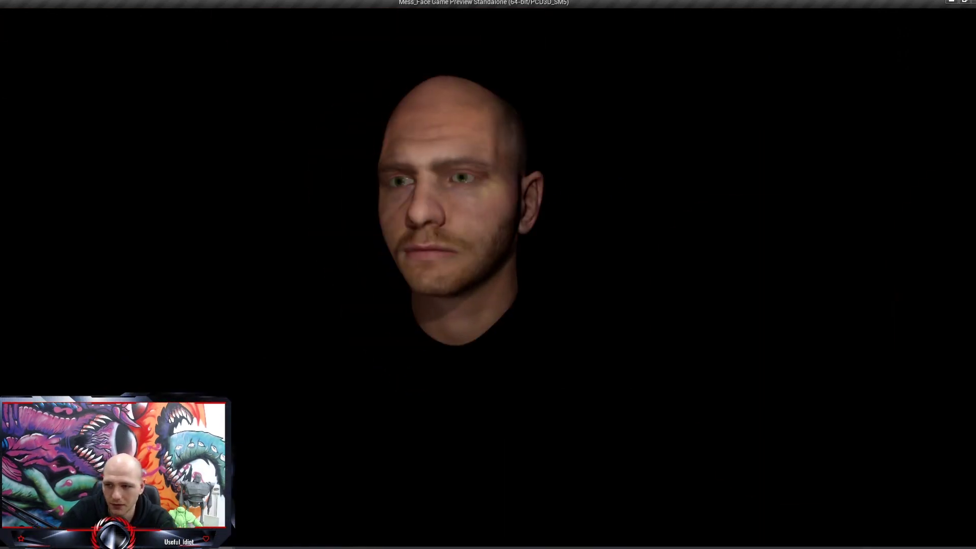
{"action": "key", "text": "Escape"}
Step: Re-aim the level view at the head, examine the face once more in the maximised play preview, and stop it
{"action": "right_click_drag", "start_coordinate": [445, 281], "coordinate": [394, 296]}
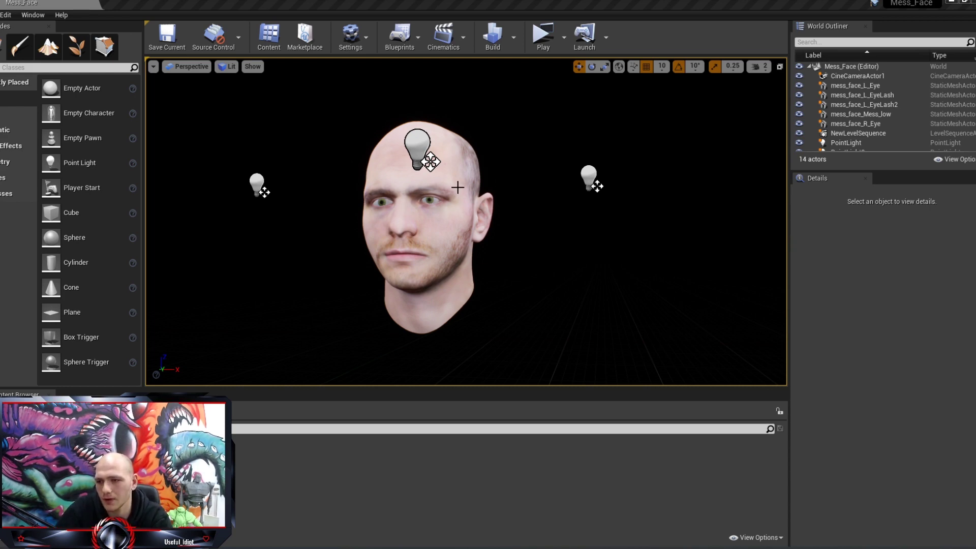
{"action": "right_click_drag", "start_coordinate": [354, 178], "coordinate": [387, 183]}
{"action": "left_click", "coordinate": [543, 36]}
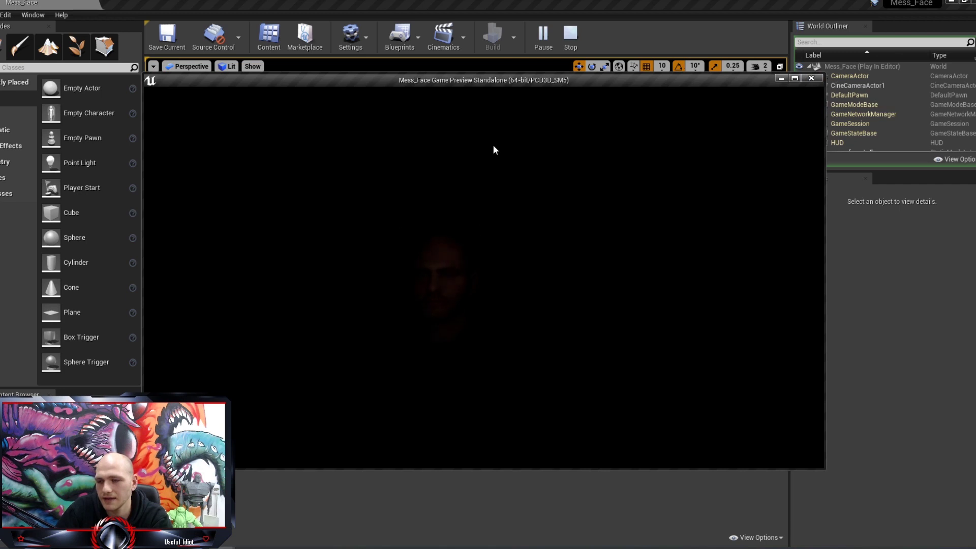
{"action": "double_click", "coordinate": [448, 80]}
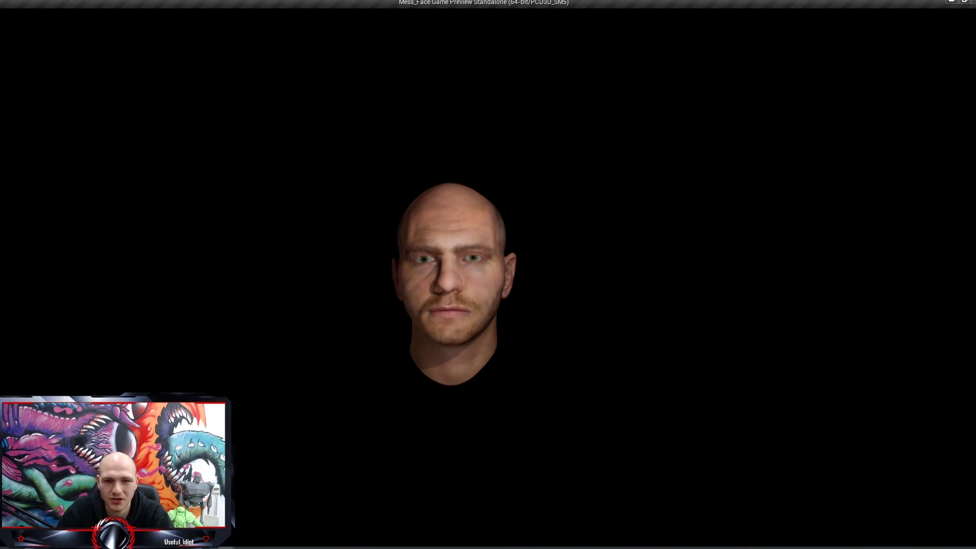
{"action": "key", "text": "Escape"}
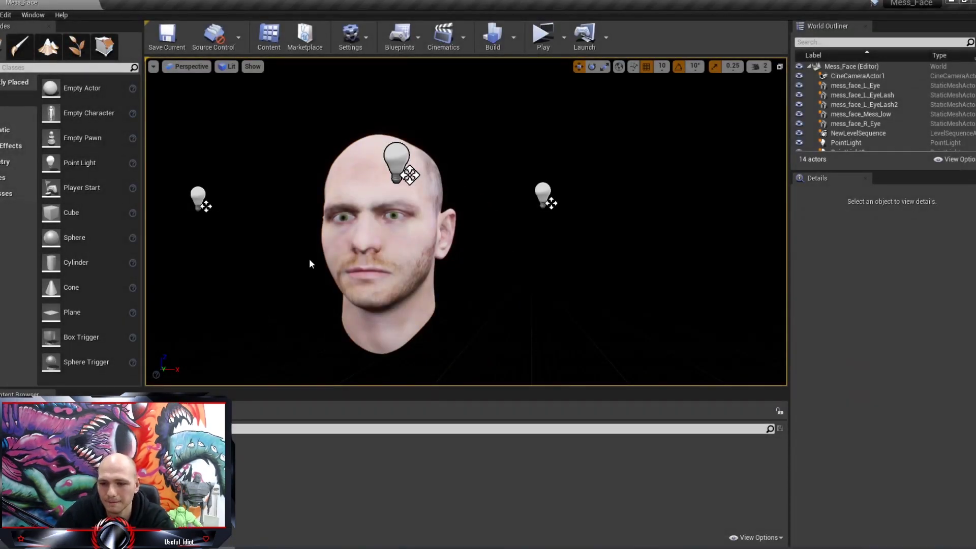
Step: Select the mess_face_Mess_low head mesh and look through the Mess_Face project folders, including Texture and tests
{"action": "left_click", "coordinate": [411, 244]}
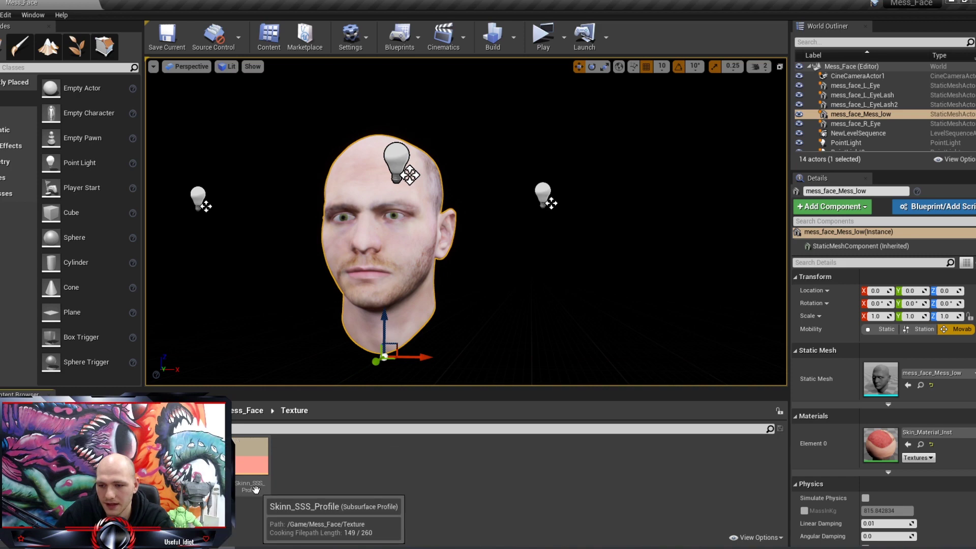
{"action": "left_click", "coordinate": [250, 412]}
{"action": "double_click", "coordinate": [152, 457]}
{"action": "left_click", "coordinate": [251, 410]}
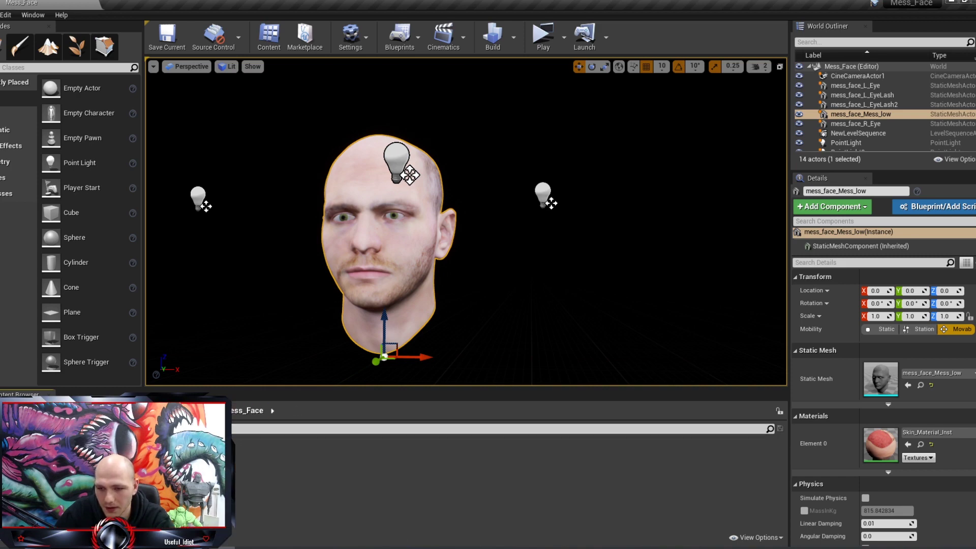
{"action": "double_click", "coordinate": [52, 458]}
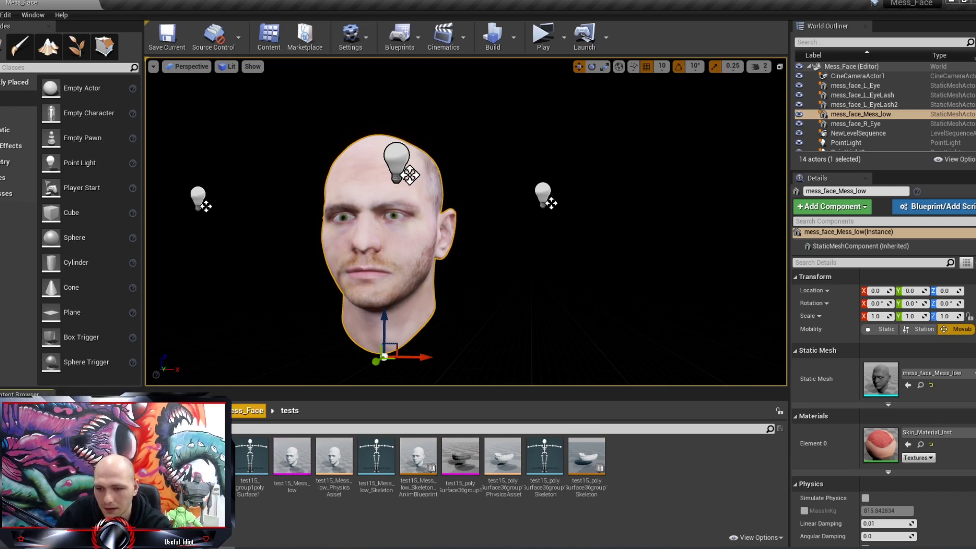
Step: Open Skin_Material_Inst from the Model folder, examine its roughness, specular and subsurface profile settings, and close it
{"action": "left_click", "coordinate": [191, 411]}
{"action": "double_click", "coordinate": [102, 457]}
{"action": "double_click", "coordinate": [208, 458]}
{"action": "left_click", "coordinate": [544, 458]}
{"action": "double_click", "coordinate": [558, 444]}
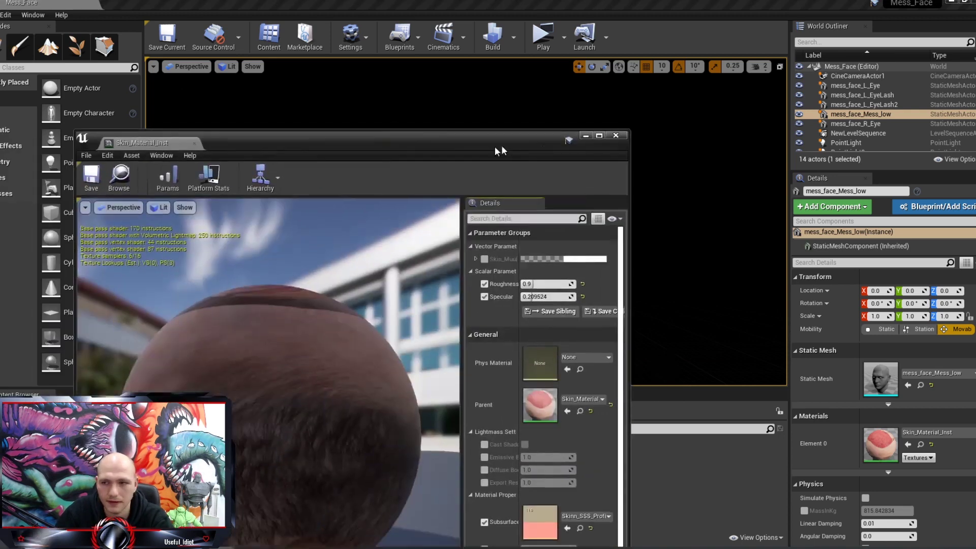
{"action": "left_click_drag", "start_coordinate": [499, 150], "coordinate": [782, 58]}
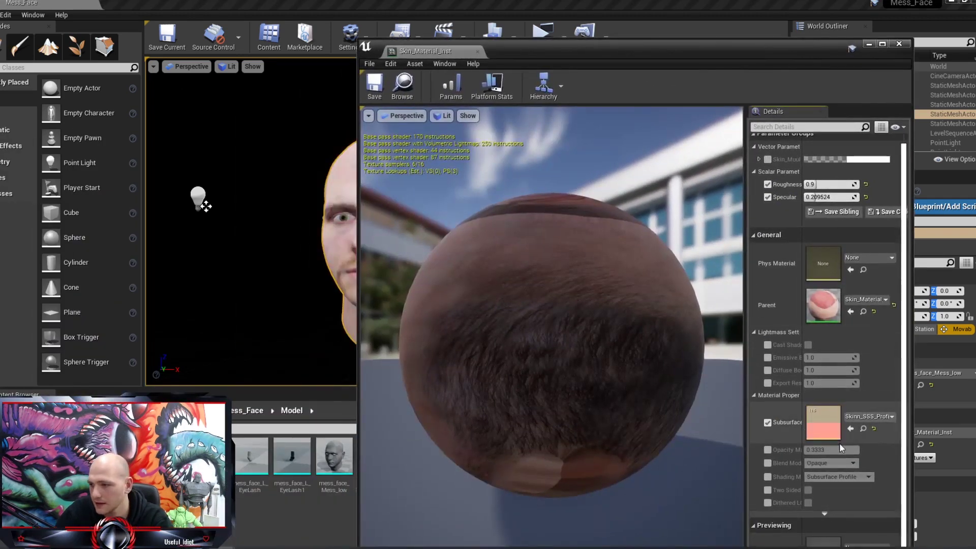
{"action": "scroll", "coordinate": [841, 420], "scroll_direction": "down", "scroll_amount": 1}
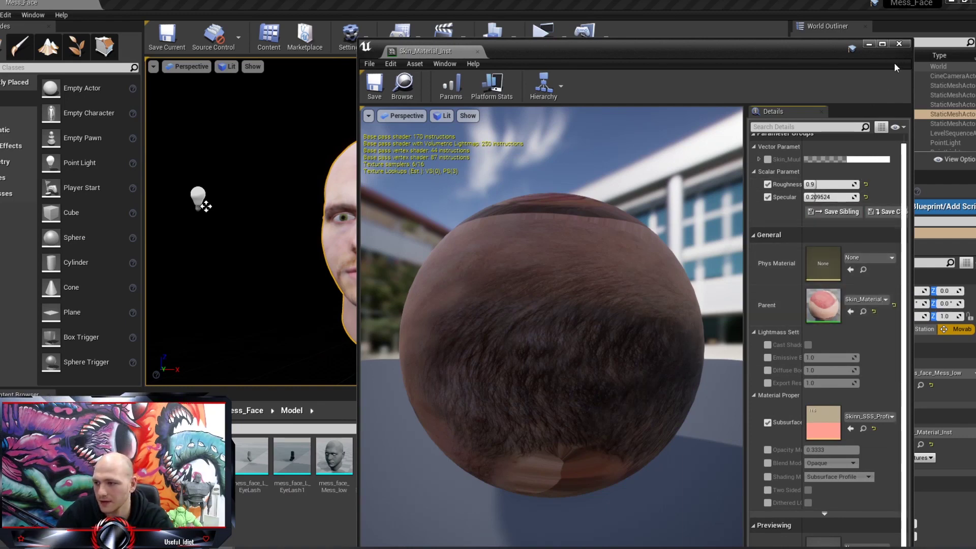
{"action": "left_click", "coordinate": [899, 43]}
Step: Open Skin_Material_Base and examine how its texture samples, Skin_Muult parameter and Multiply nodes feed the material
{"action": "double_click", "coordinate": [502, 458]}
{"action": "scroll", "coordinate": [612, 290], "scroll_direction": "down", "scroll_amount": 10}
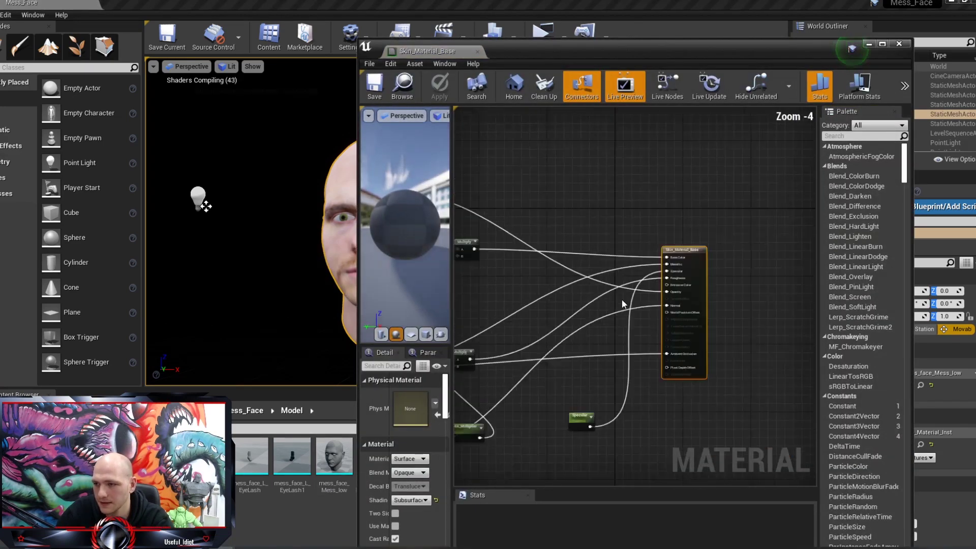
{"action": "scroll", "coordinate": [616, 302], "scroll_direction": "up", "scroll_amount": 4}
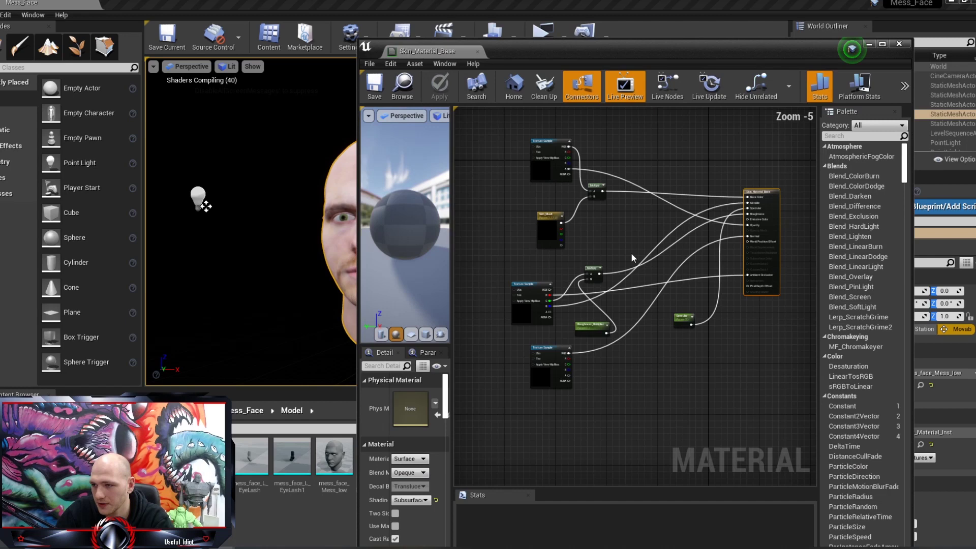
{"action": "scroll", "coordinate": [575, 203], "scroll_direction": "up", "scroll_amount": 1}
{"action": "right_click_drag", "start_coordinate": [576, 203], "coordinate": [567, 245]}
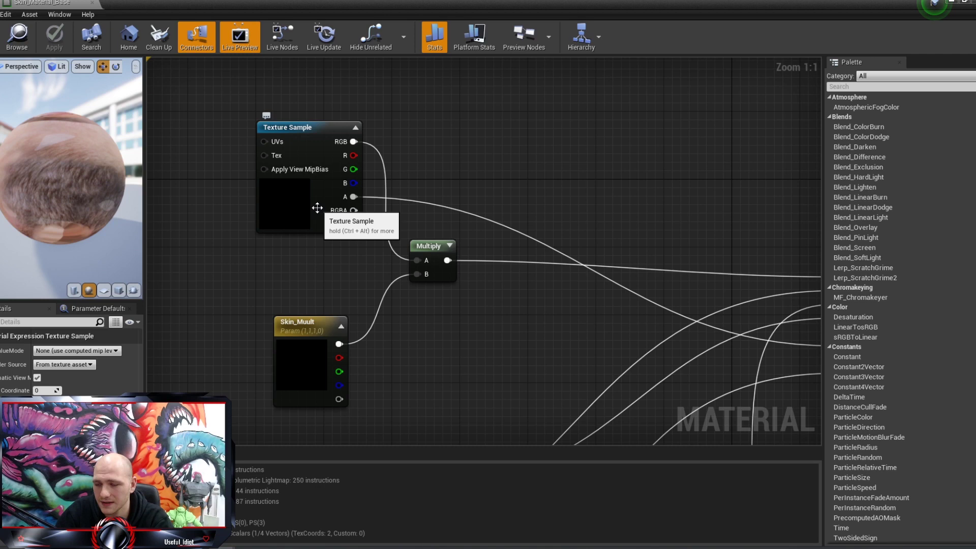
{"action": "right_click_drag", "start_coordinate": [317, 208], "coordinate": [287, 55]}
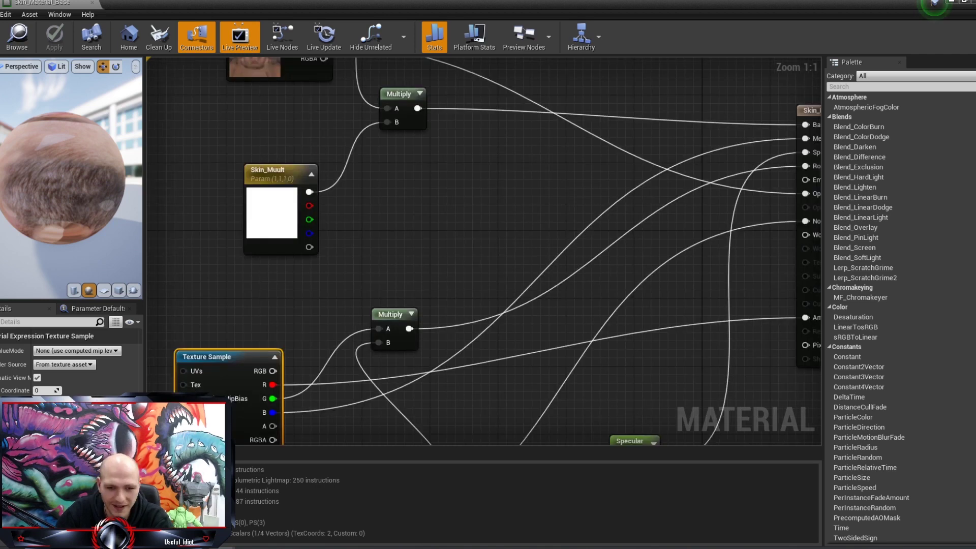
Step: Return to the level editor and frame the selected head mesh for a close view of its face
{"action": "key", "text": "alt+Tab"}
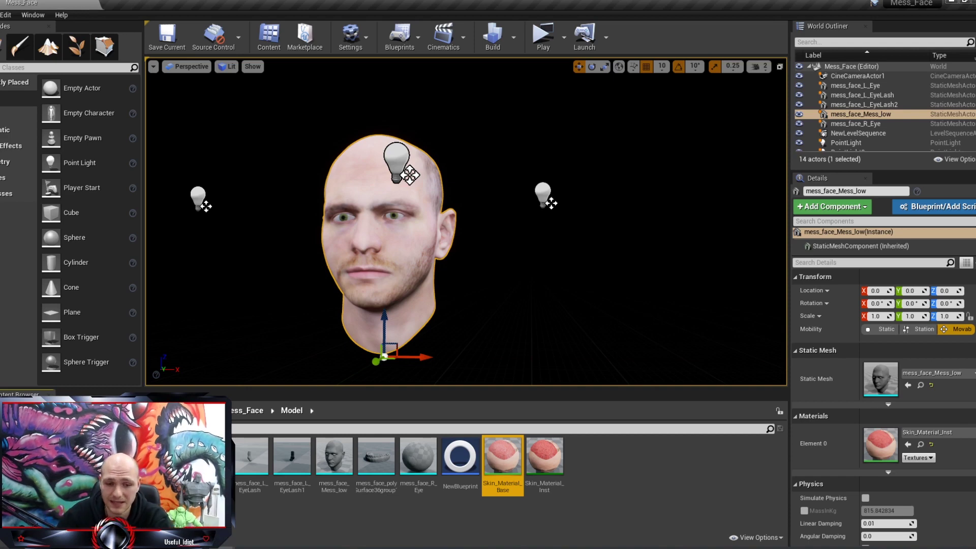
{"action": "right_click_drag", "start_coordinate": [282, 338], "coordinate": [574, 115]}
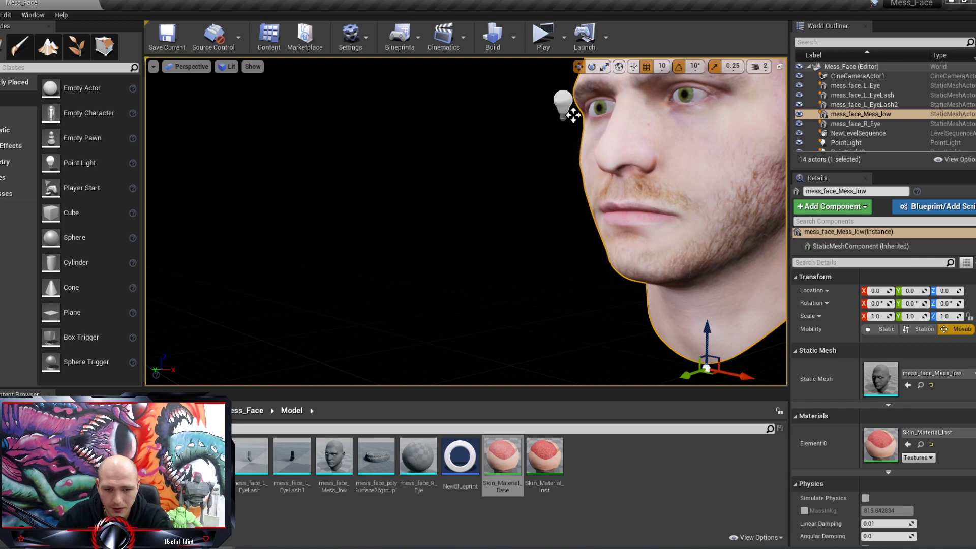
{"action": "key", "text": "f"}
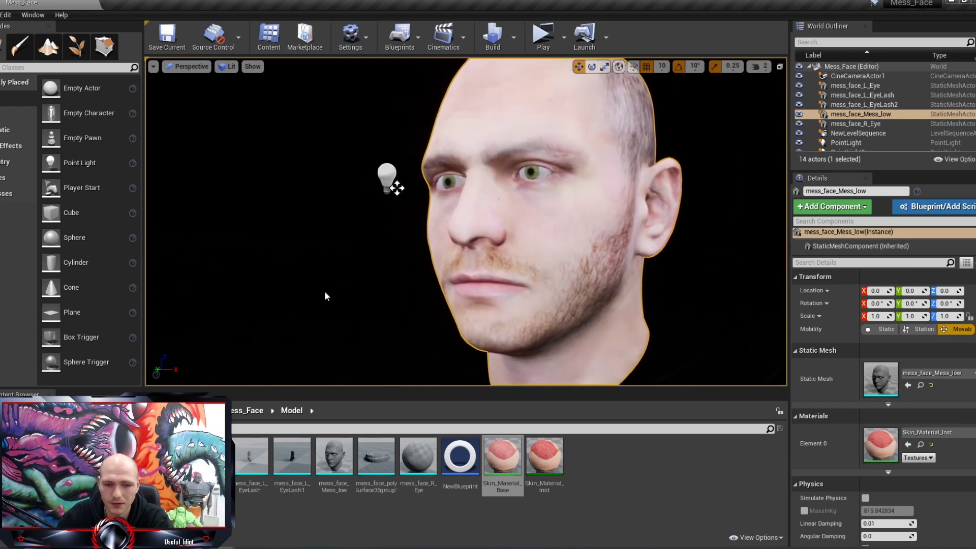
Step: Open Skin_Material_Base from the Model folder, select its face colour texture sample for inspection, and move the editor window out of the way
{"action": "right_click_drag", "start_coordinate": [379, 279], "coordinate": [374, 285]}
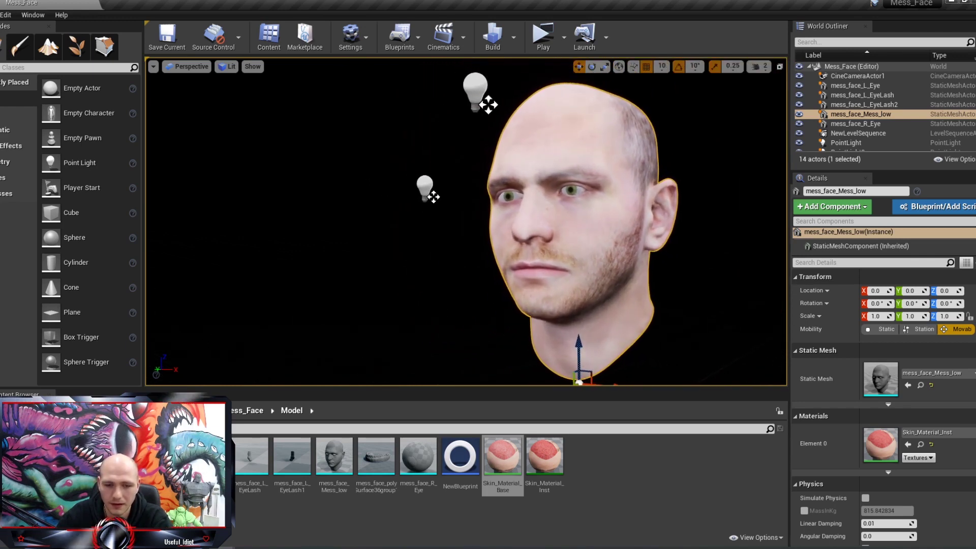
{"action": "double_click", "coordinate": [503, 455]}
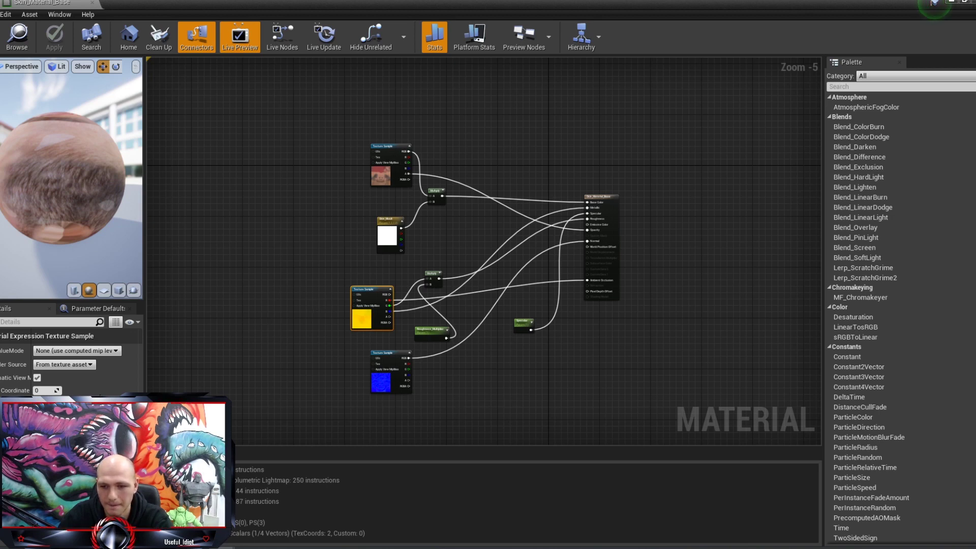
{"action": "left_click", "coordinate": [401, 163]}
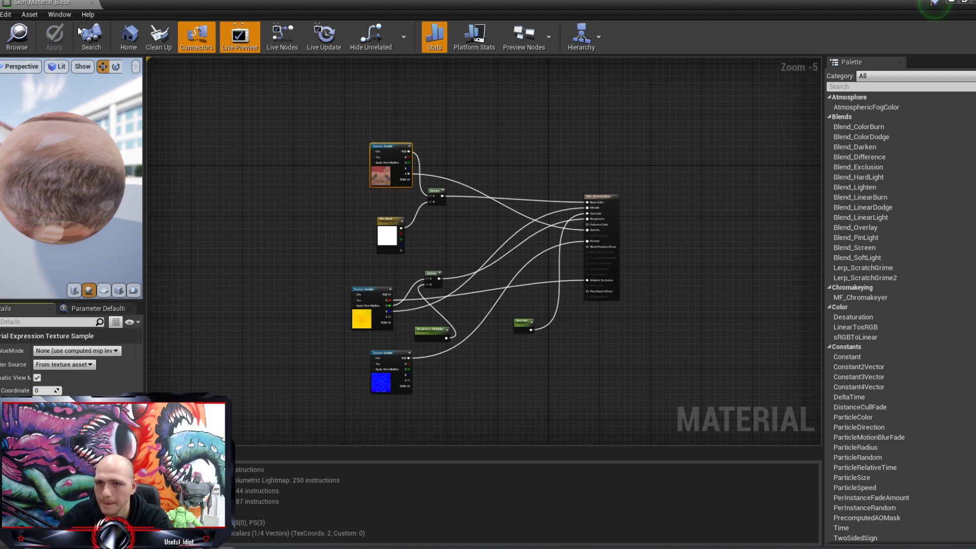
{"action": "left_click_drag", "start_coordinate": [877, 7], "coordinate": [473, 493]}
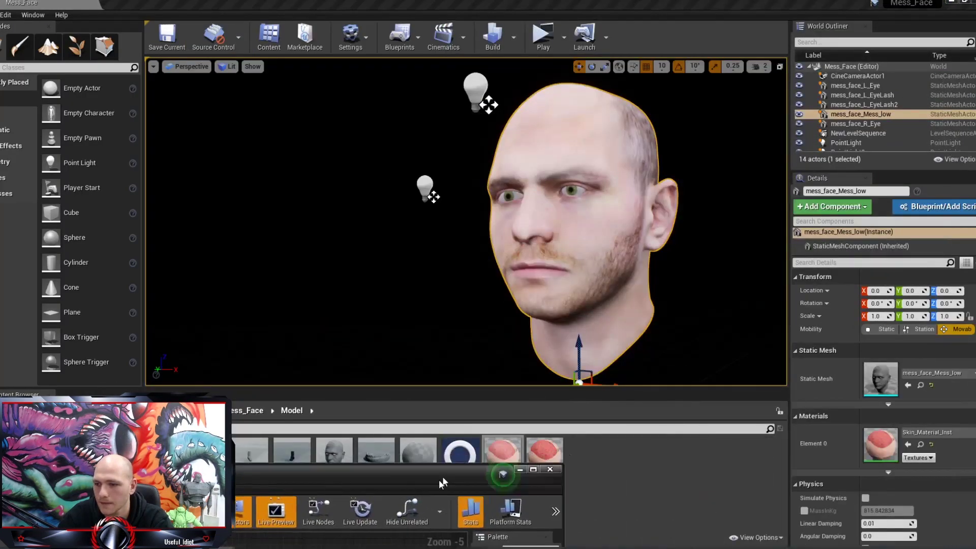
Step: Open Skin_Material_Inst and its Skinn_SSS_Profile, examine the subsurface profile settings beside the head in the level, and minimize the editor
{"action": "double_click", "coordinate": [544, 450]}
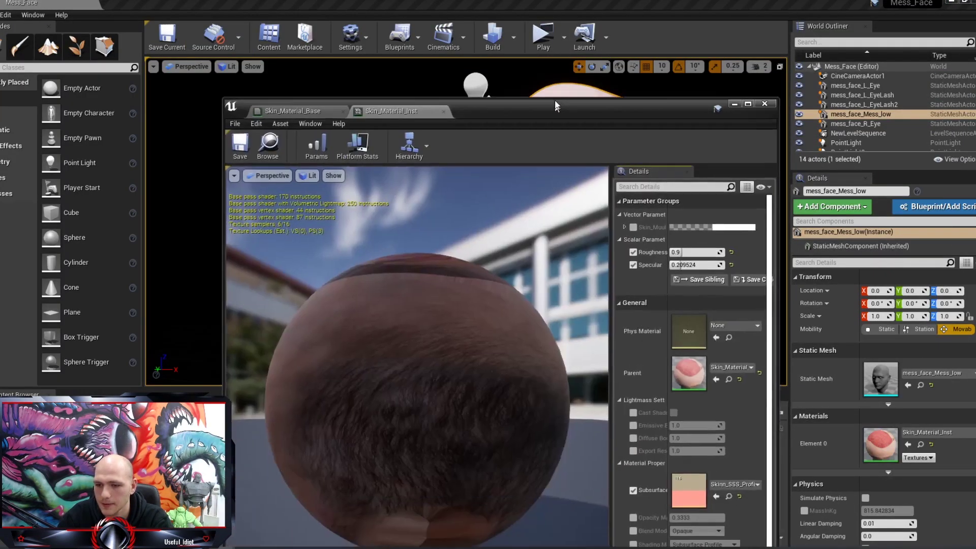
{"action": "left_click_drag", "start_coordinate": [555, 106], "coordinate": [478, 57]}
{"action": "double_click", "coordinate": [599, 445]}
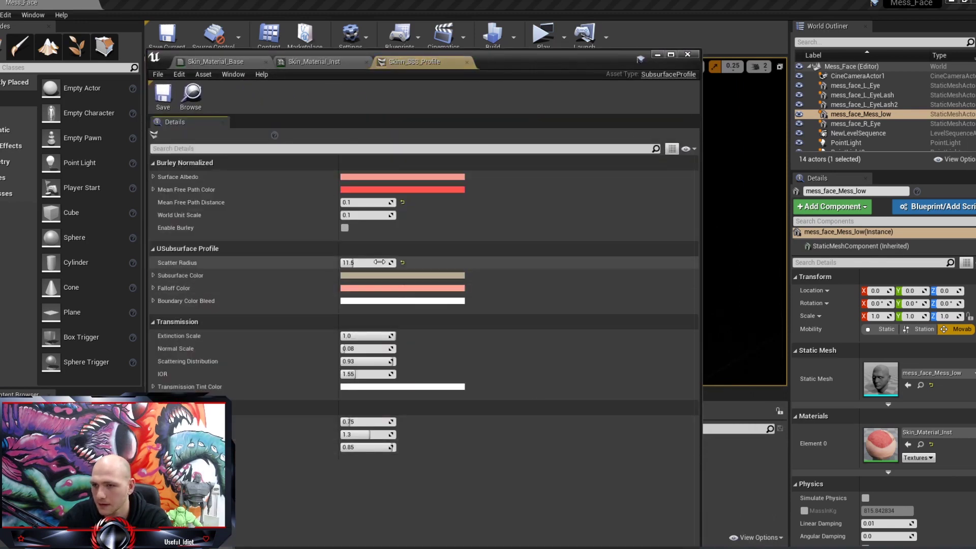
{"action": "left_click_drag", "start_coordinate": [492, 62], "coordinate": [801, 65]}
{"action": "right_click_drag", "start_coordinate": [290, 221], "coordinate": [325, 215]}
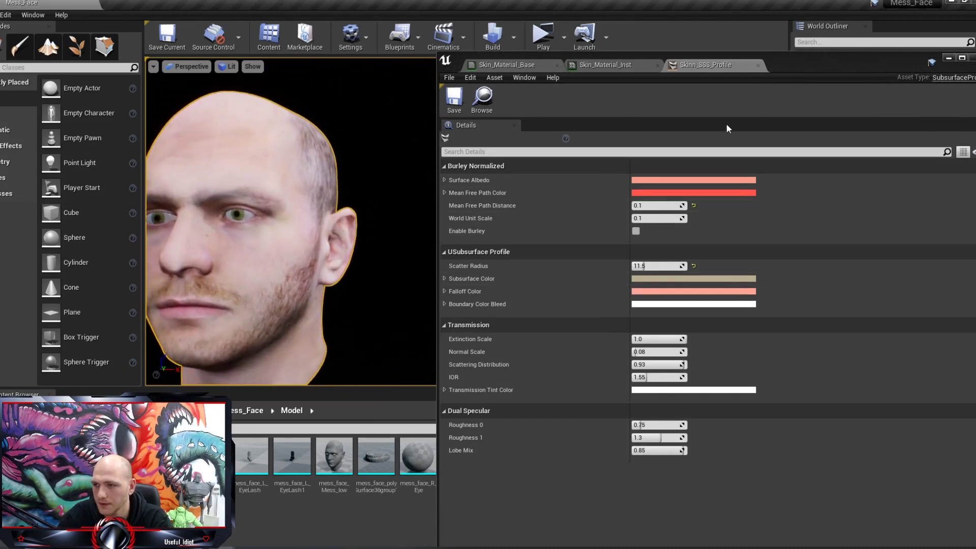
{"action": "left_click", "coordinate": [949, 59]}
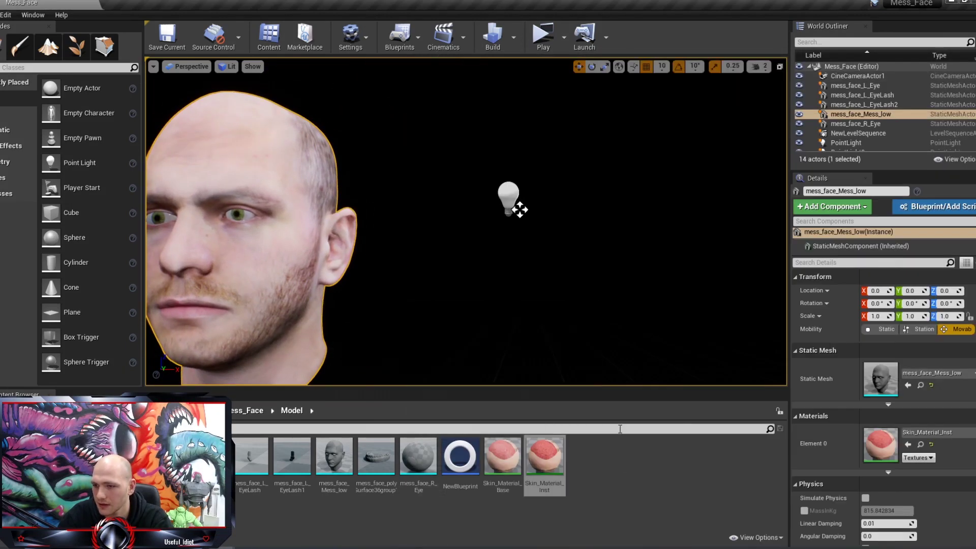
Step: Open the Mess_low_Messovakja_BaseColor texture from the Mess_Face Texture folder, examine it at full window size, and return to the head in the level
{"action": "left_click", "coordinate": [253, 414]}
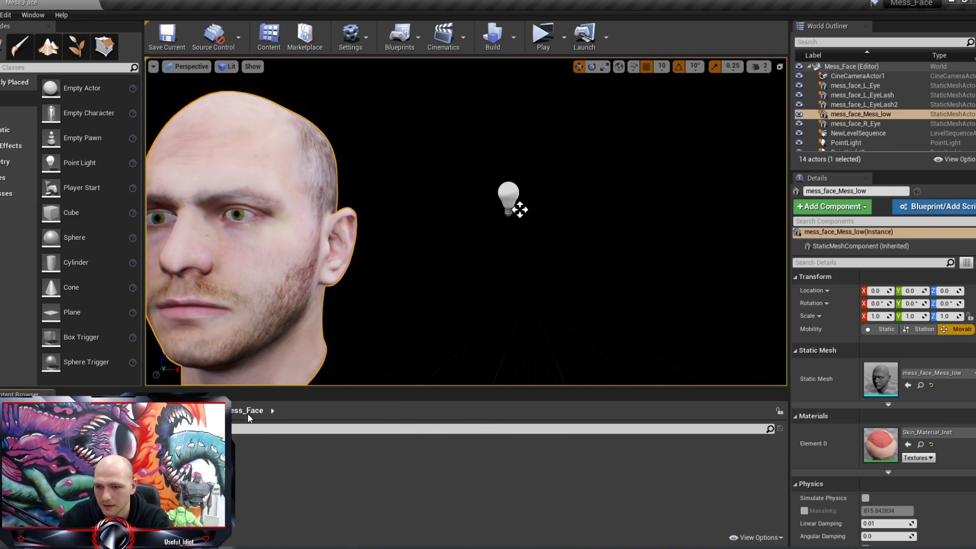
{"action": "double_click", "coordinate": [206, 457]}
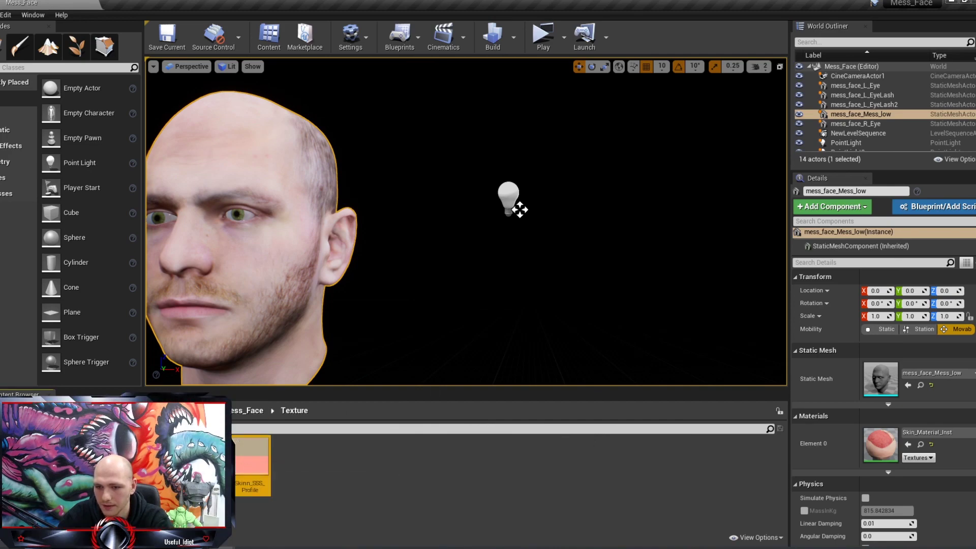
{"action": "double_click", "coordinate": [251, 463]}
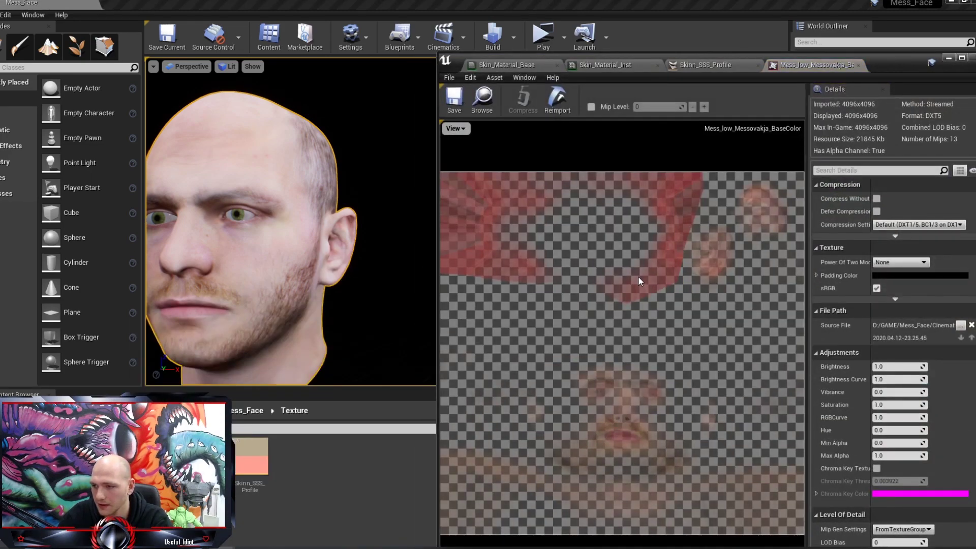
{"action": "left_click", "coordinate": [963, 60]}
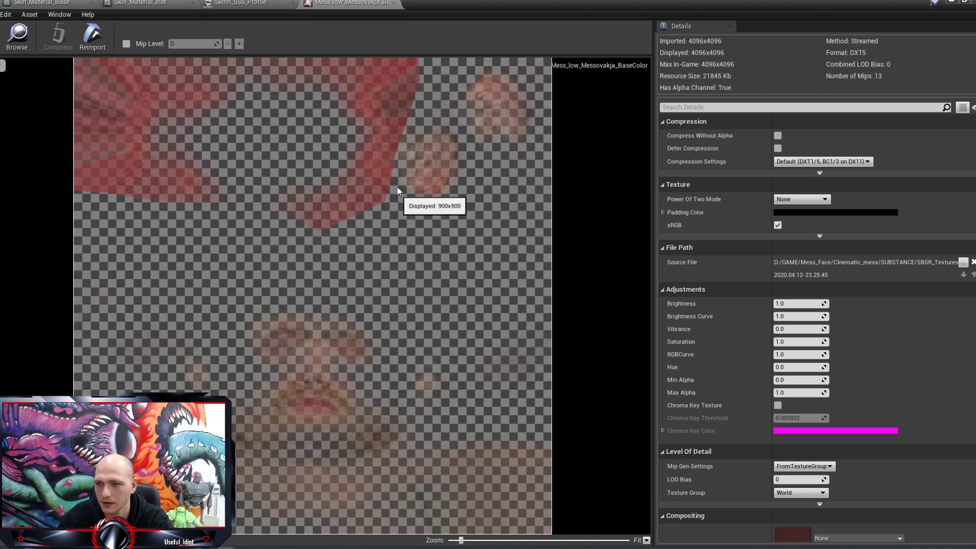
{"action": "left_click", "coordinate": [949, 3]}
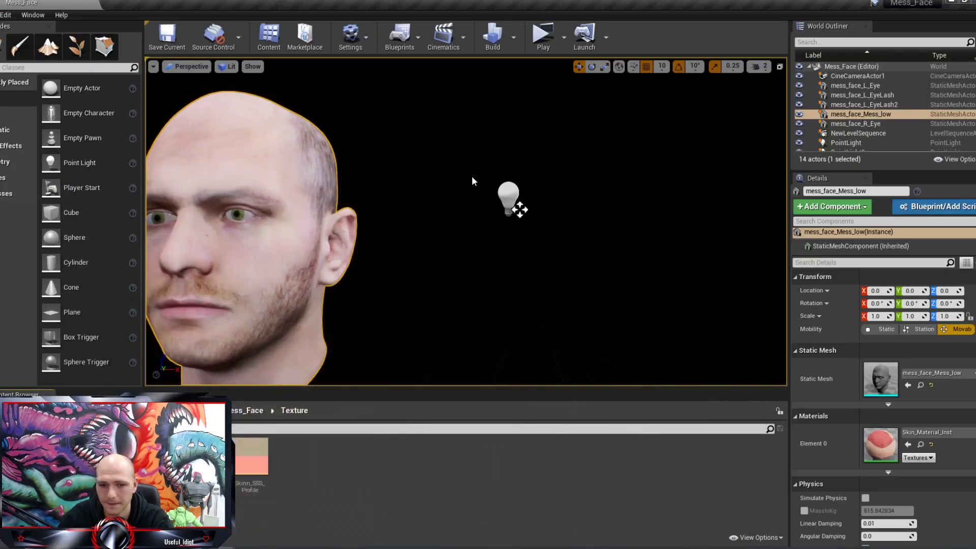
{"action": "right_click_drag", "start_coordinate": [418, 199], "coordinate": [378, 217]}
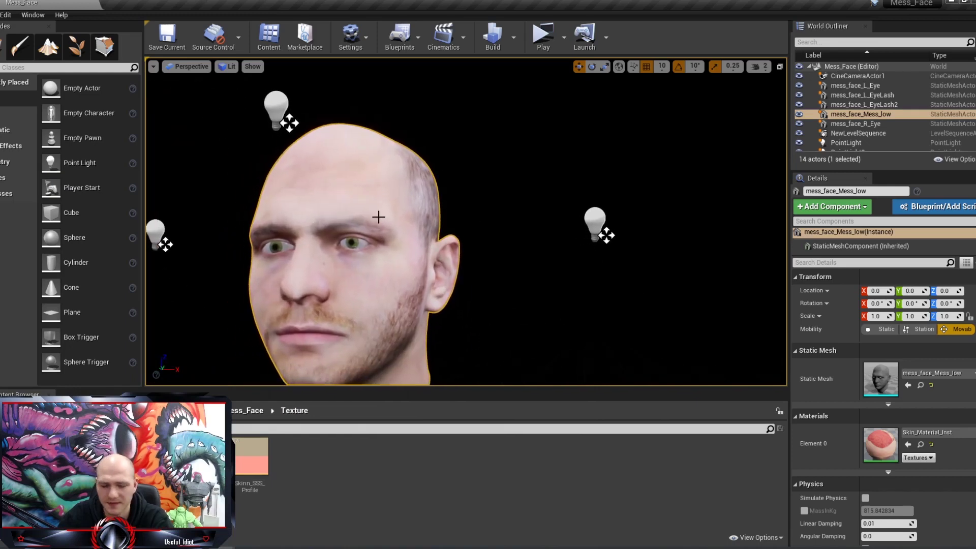
{"action": "mouse_move", "coordinate": [368, 269]}
{"action": "right_mouse_down"}
{"action": "mouse_move", "coordinate": [350, 264]}
{"action": "mouse_move", "coordinate": [371, 267]}
{"action": "right_mouse_up"}
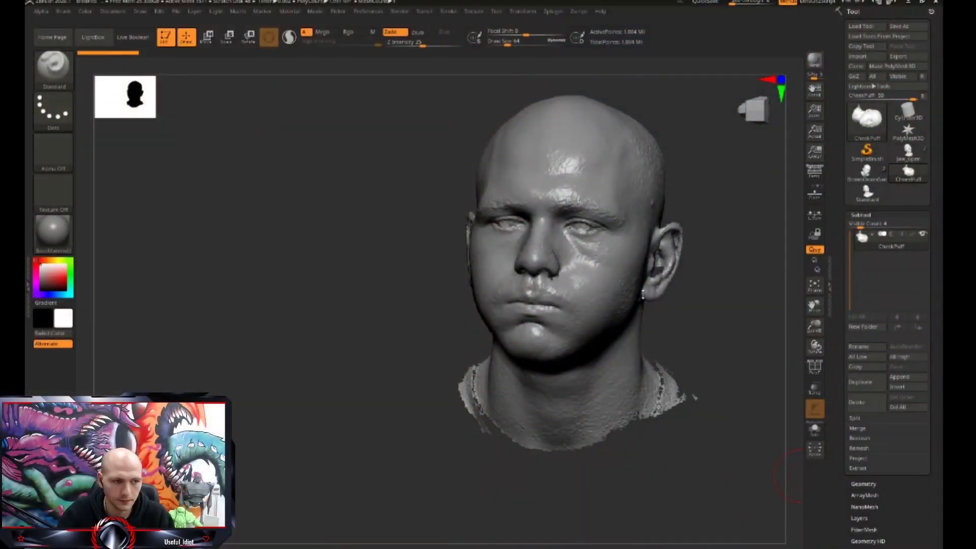
Step: Switch to ZBrush and examine the CheekPuff head scan from both sides
{"action": "left_click_drag", "start_coordinate": [710, 306], "coordinate": [610, 334]}
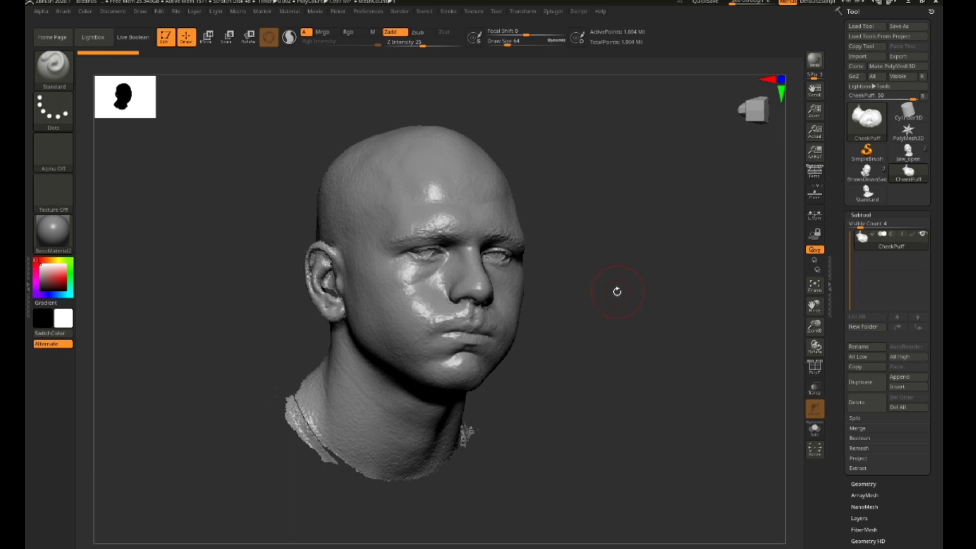
{"action": "mouse_move", "coordinate": [616, 291]}
{"action": "left_mouse_down"}
{"action": "mouse_move", "coordinate": [601, 296]}
{"action": "mouse_move", "coordinate": [609, 306]}
{"action": "left_mouse_up"}
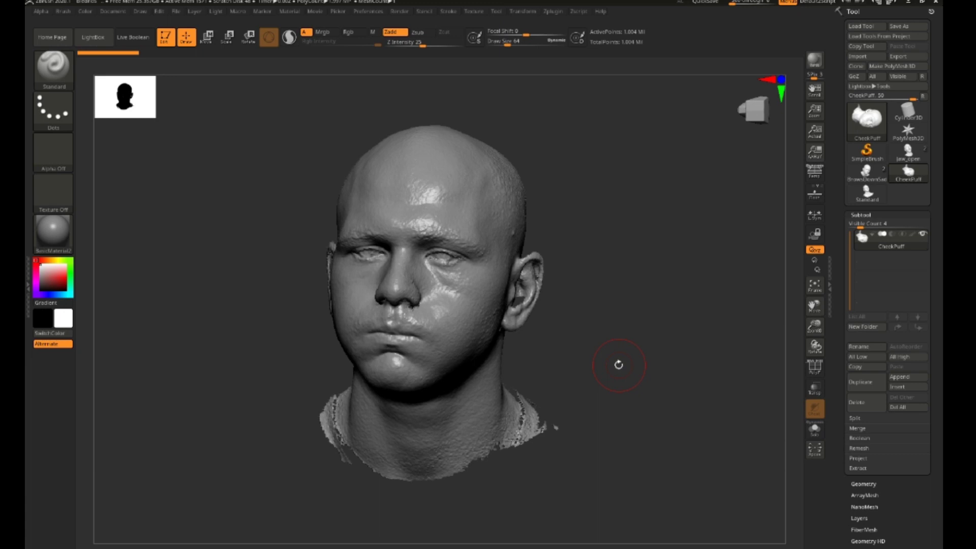
{"action": "mouse_move", "coordinate": [907, 111]}
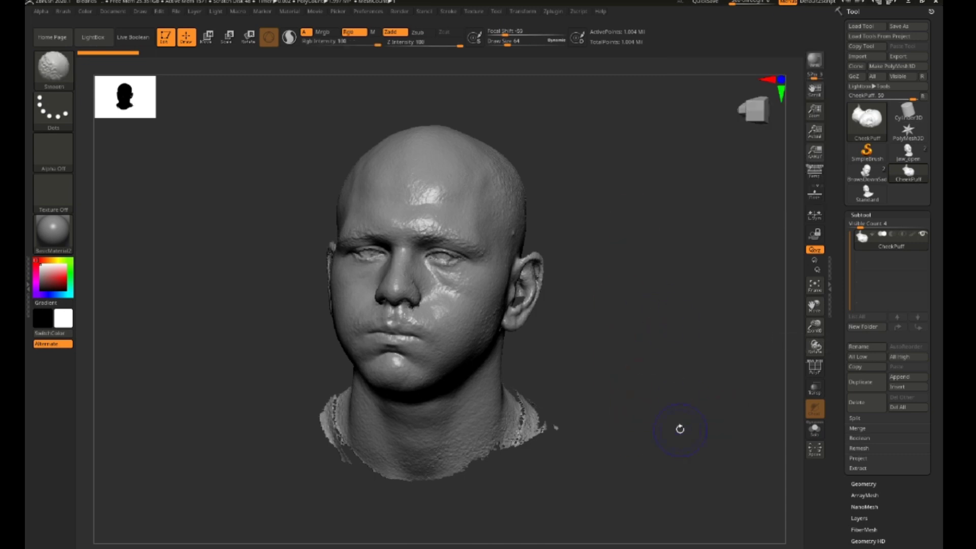
{"action": "left_click_drag", "start_coordinate": [626, 374], "coordinate": [524, 275]}
Step: Load the Standard neutral scan and examine its face from the front and in profile, ending on a straight front view
{"action": "left_click", "coordinate": [867, 193]}
{"action": "left_click_drag", "start_coordinate": [678, 284], "coordinate": [591, 201]}
{"action": "left_click_drag", "start_coordinate": [721, 269], "coordinate": [517, 329]}
{"action": "left_click_drag", "start_coordinate": [654, 327], "coordinate": [738, 277]}
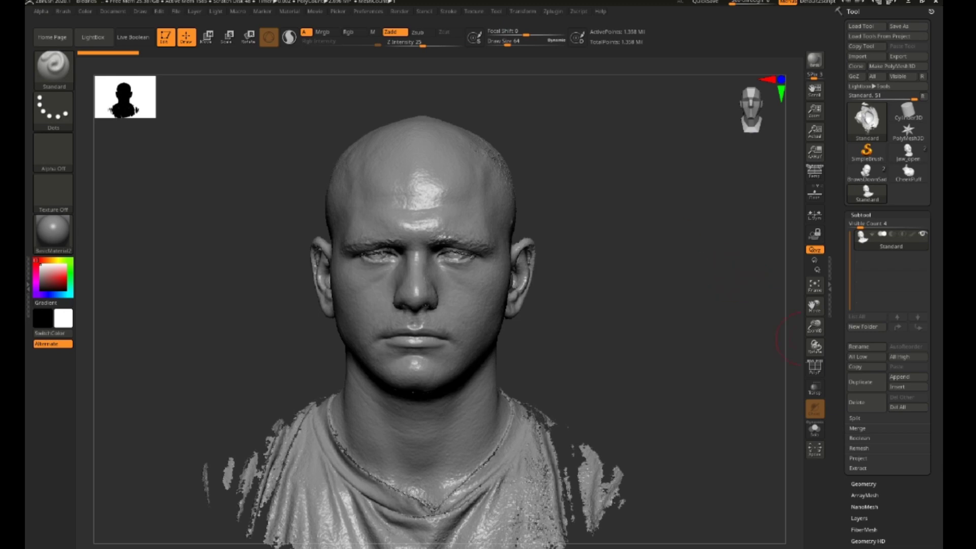
{"action": "left_click_drag", "start_coordinate": [571, 283], "coordinate": [599, 320]}
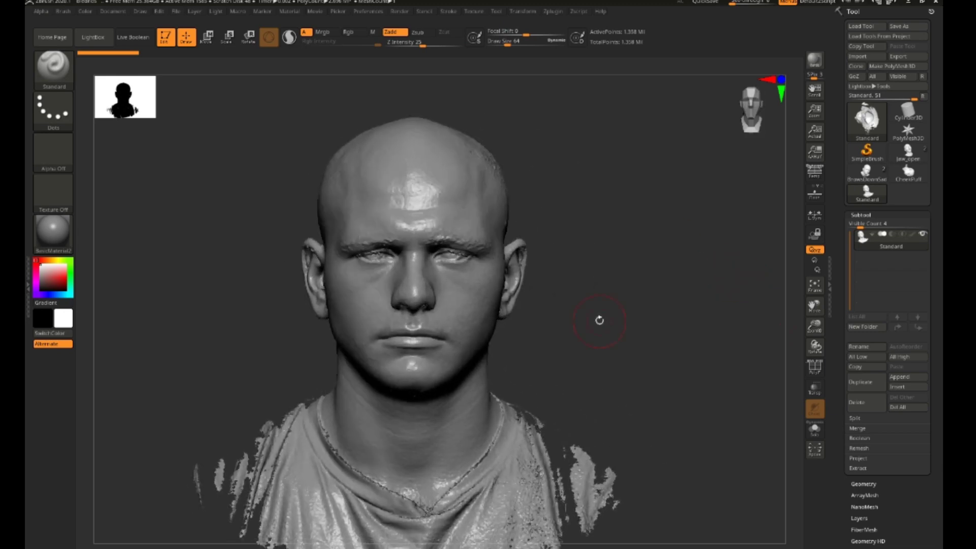
{"action": "left_click_drag", "start_coordinate": [630, 352], "coordinate": [665, 362]}
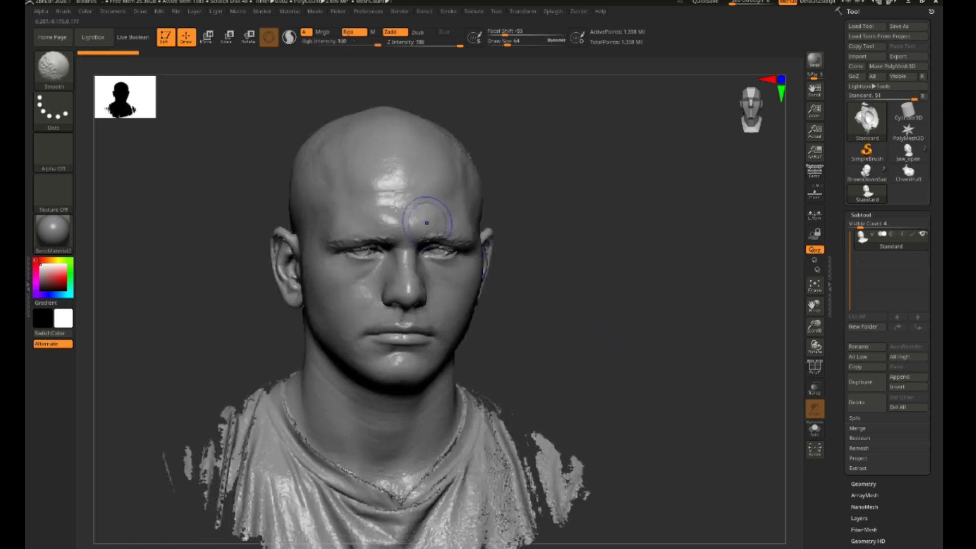
{"action": "left_click_drag", "start_coordinate": [623, 264], "coordinate": [579, 241]}
{"action": "mouse_move", "coordinate": [656, 346]}
{"action": "left_mouse_down"}
{"action": "mouse_move", "coordinate": [647, 309]}
{"action": "mouse_move", "coordinate": [610, 279]}
{"action": "mouse_move", "coordinate": [651, 331]}
{"action": "left_mouse_up"}
{"action": "left_click_drag", "start_coordinate": [594, 264], "coordinate": [609, 305], "text": "shift"}
{"action": "key", "text": "e"}
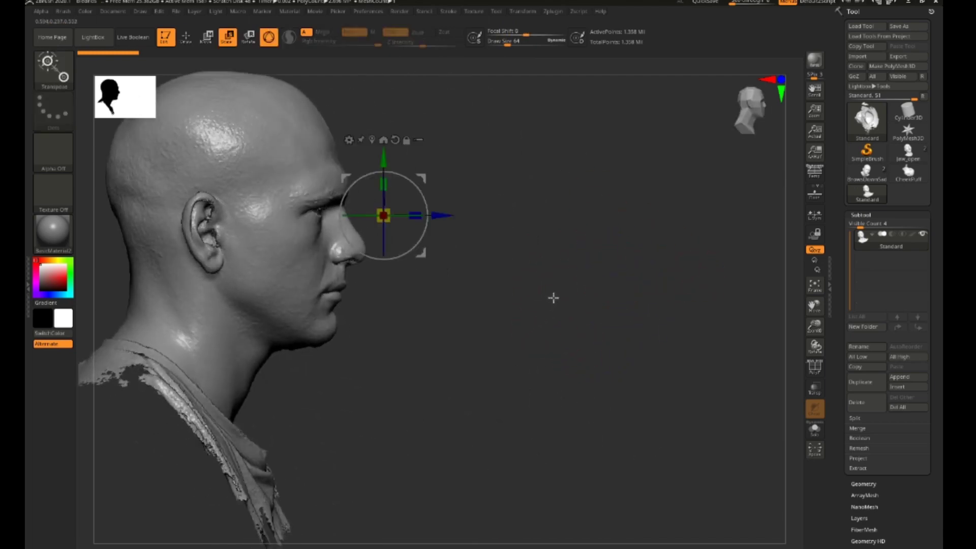
{"action": "left_click_drag", "start_coordinate": [603, 142], "coordinate": [687, 188], "text": "alt"}
{"action": "left_click_drag", "start_coordinate": [695, 268], "coordinate": [753, 274], "text": "shift"}
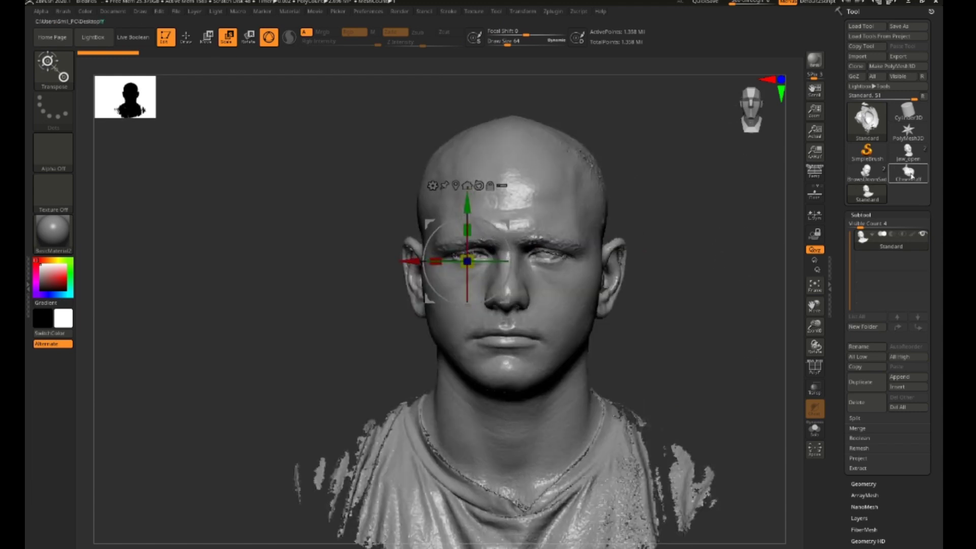
Step: Make CheekPuff the active tool and append the Standard scan to it as a second subtool
{"action": "left_click", "coordinate": [908, 172]}
{"action": "left_click_drag", "start_coordinate": [680, 228], "coordinate": [721, 398]}
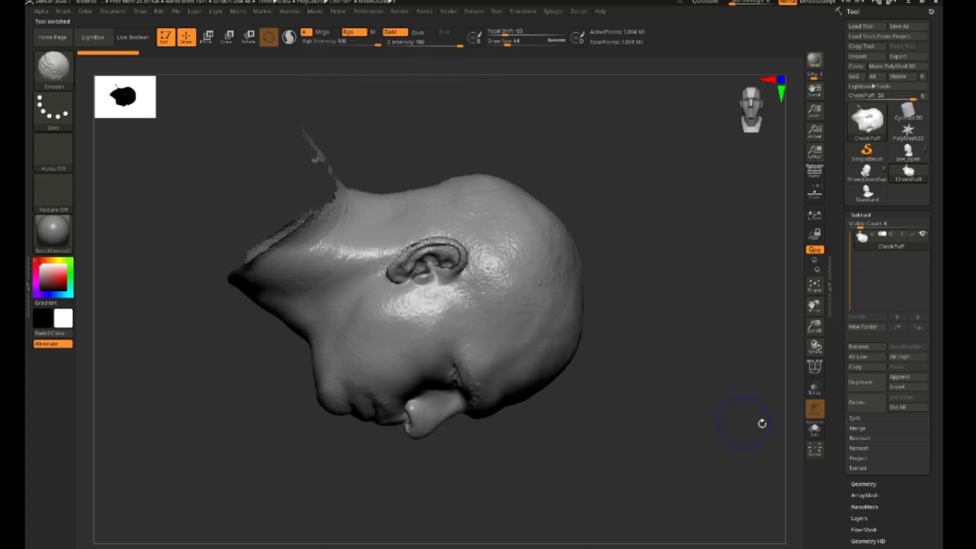
{"action": "left_click", "coordinate": [897, 387]}
{"action": "left_click", "coordinate": [901, 380]}
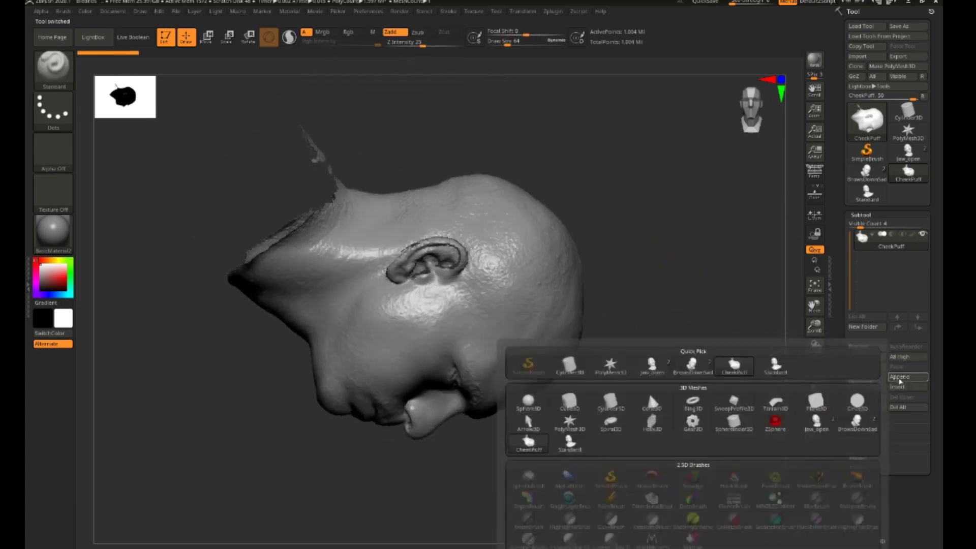
{"action": "left_click", "coordinate": [571, 442]}
Step: Rotate the CheekPuff scan upright, centre the transform gizmo on the mesh, and move the scan over the Standard head
{"action": "mouse_move", "coordinate": [653, 342]}
{"action": "left_mouse_down"}
{"action": "mouse_move", "coordinate": [680, 264]}
{"action": "mouse_move", "coordinate": [562, 311]}
{"action": "left_mouse_up"}
{"action": "key", "text": "shift"}
{"action": "key", "text": "e"}
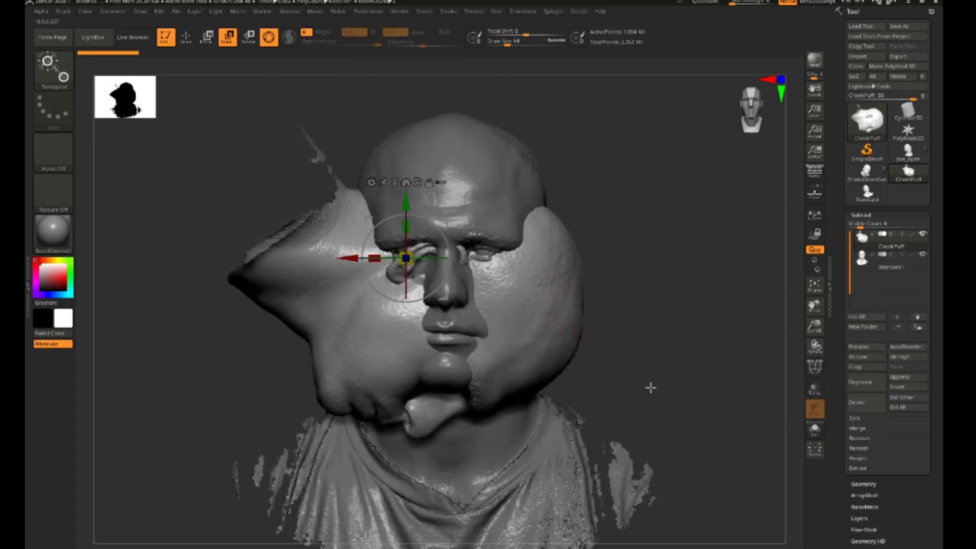
{"action": "left_click_drag", "start_coordinate": [441, 239], "coordinate": [365, 269]}
{"action": "left_click", "coordinate": [395, 182]}
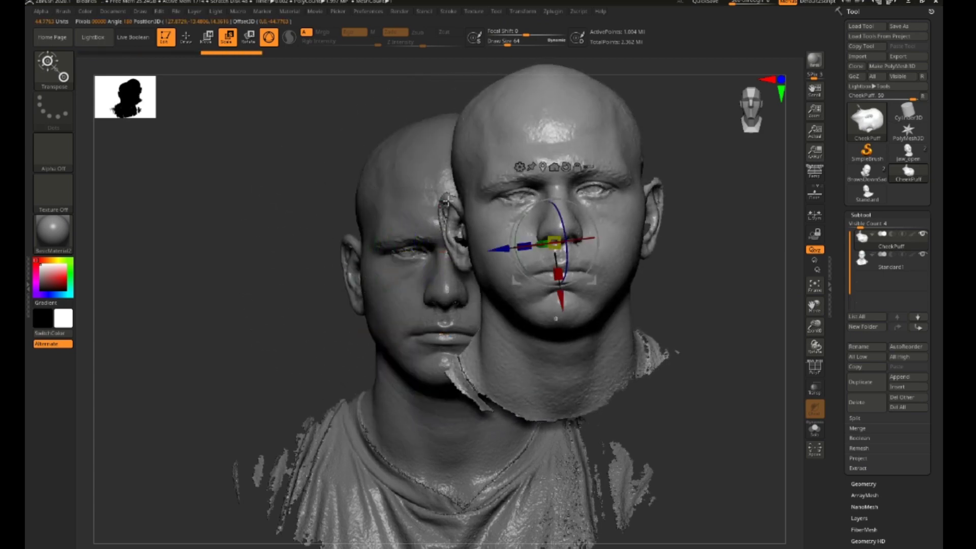
{"action": "left_click_drag", "start_coordinate": [588, 210], "coordinate": [481, 260]}
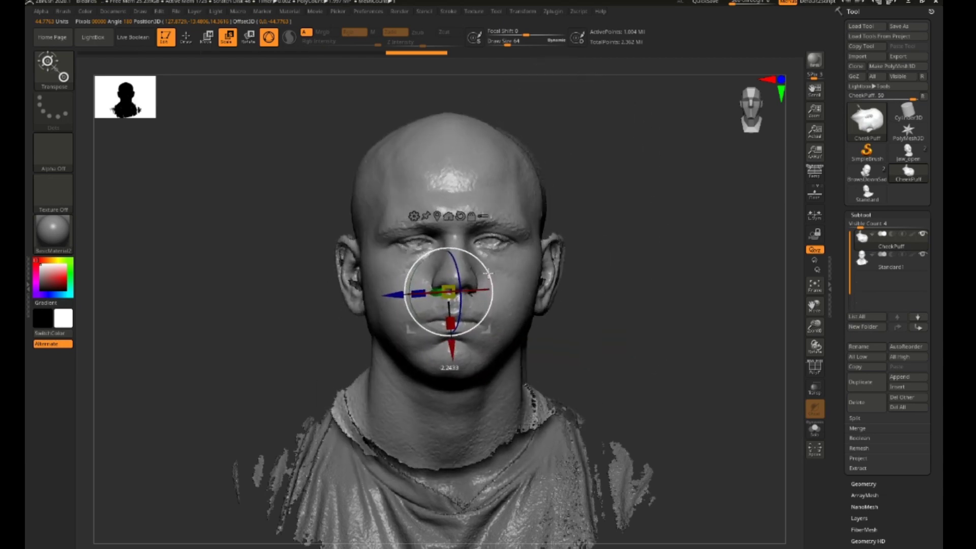
Step: Compare CheekPuff beside the Standard head, refine its position and rotation until both overlap, and check the alignment from the side and front
{"action": "left_click_drag", "start_coordinate": [584, 264], "coordinate": [662, 255]}
{"action": "left_click_drag", "start_coordinate": [394, 291], "coordinate": [238, 293]}
{"action": "left_click_drag", "start_coordinate": [622, 300], "coordinate": [430, 290]}
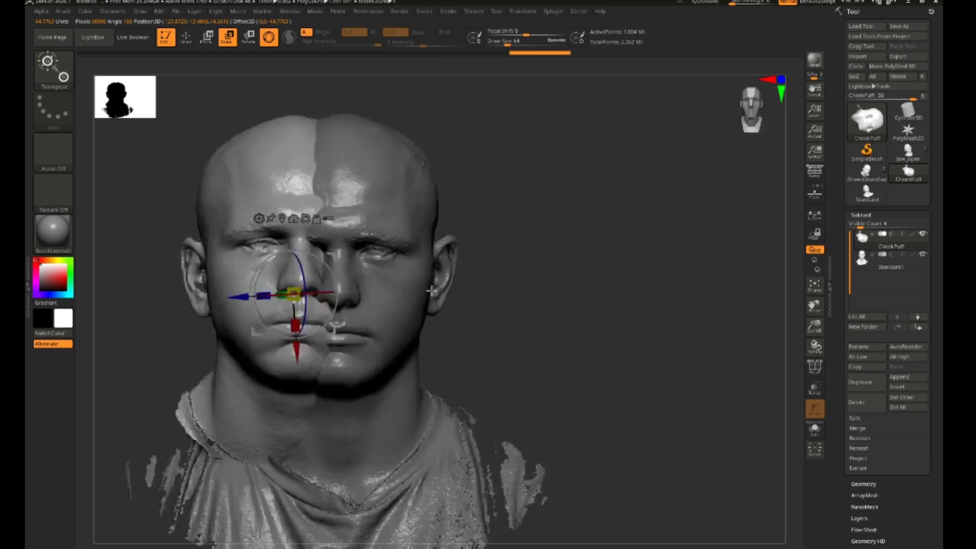
{"action": "left_click_drag", "start_coordinate": [245, 300], "coordinate": [336, 294]}
{"action": "left_click_drag", "start_coordinate": [615, 279], "coordinate": [508, 277]}
{"action": "left_click_drag", "start_coordinate": [278, 298], "coordinate": [275, 300]}
{"action": "left_click_drag", "start_coordinate": [366, 277], "coordinate": [363, 277]}
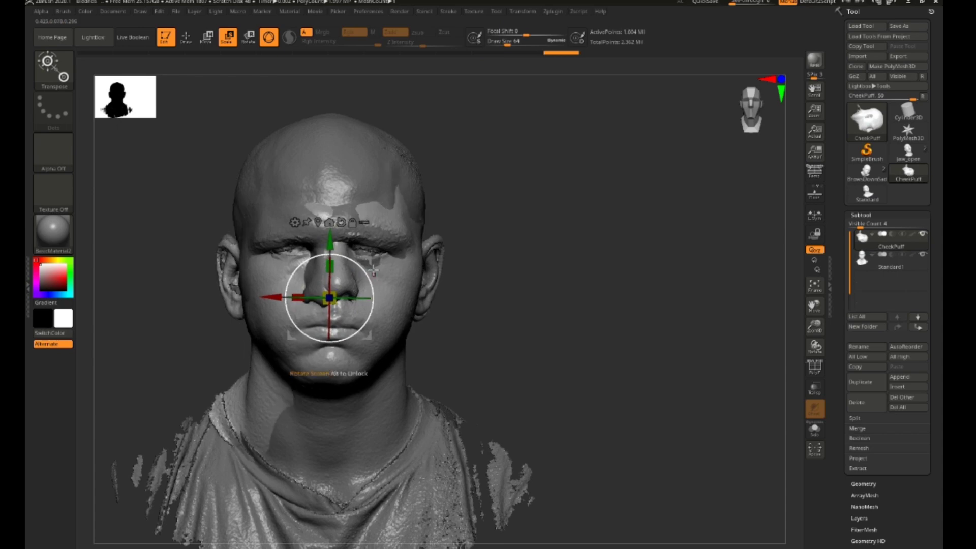
{"action": "left_click_drag", "start_coordinate": [588, 266], "coordinate": [468, 295]}
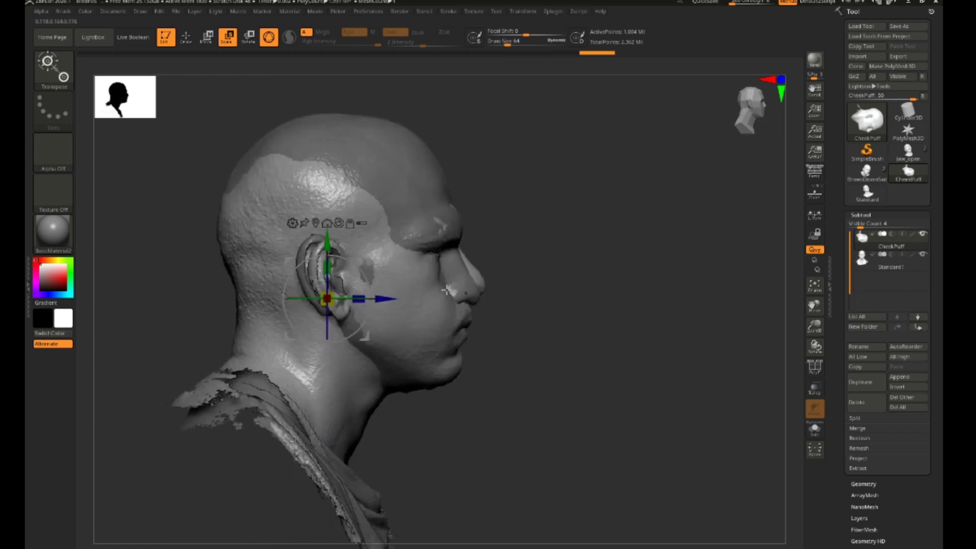
{"action": "left_click_drag", "start_coordinate": [675, 272], "coordinate": [667, 326]}
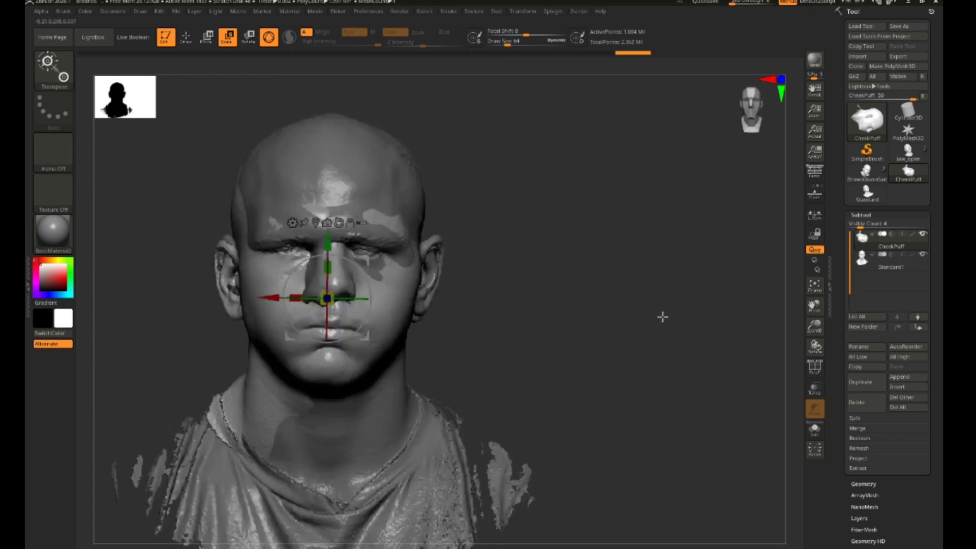
Step: Switch through the BrowsDownSad and Jaw_open expression scans and examine the open-jaw head in profile
{"action": "left_click", "coordinate": [856, 179]}
{"action": "left_click_drag", "start_coordinate": [595, 282], "coordinate": [725, 278]}
{"action": "left_click", "coordinate": [907, 151]}
{"action": "mouse_move", "coordinate": [614, 303]}
{"action": "left_mouse_down"}
{"action": "mouse_move", "coordinate": [635, 318]}
{"action": "mouse_move", "coordinate": [529, 325]}
{"action": "mouse_move", "coordinate": [605, 333]}
{"action": "mouse_move", "coordinate": [595, 292]}
{"action": "mouse_move", "coordinate": [612, 372]}
{"action": "left_mouse_up"}
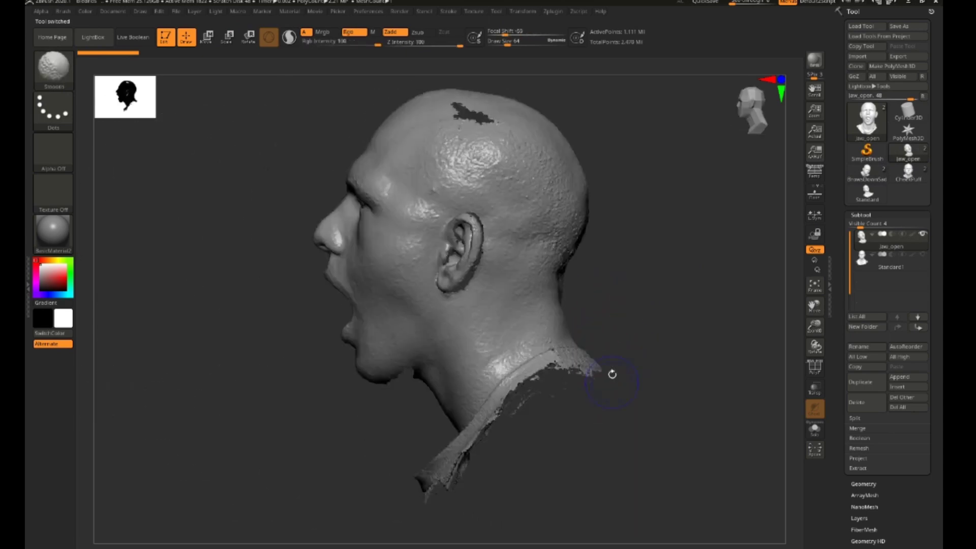
{"action": "left_click_drag", "start_coordinate": [747, 233], "coordinate": [726, 301], "text": "shift"}
{"action": "left_click", "coordinate": [898, 56]}
{"action": "scroll", "coordinate": [325, 188], "scroll_direction": "down", "scroll_amount": 5}
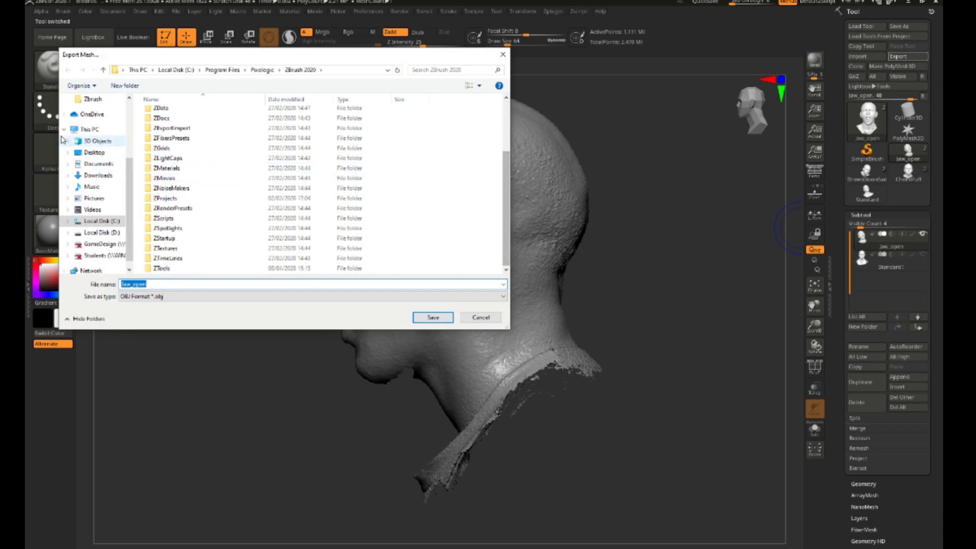
{"action": "left_click", "coordinate": [94, 152]}
{"action": "left_click", "coordinate": [281, 287]}
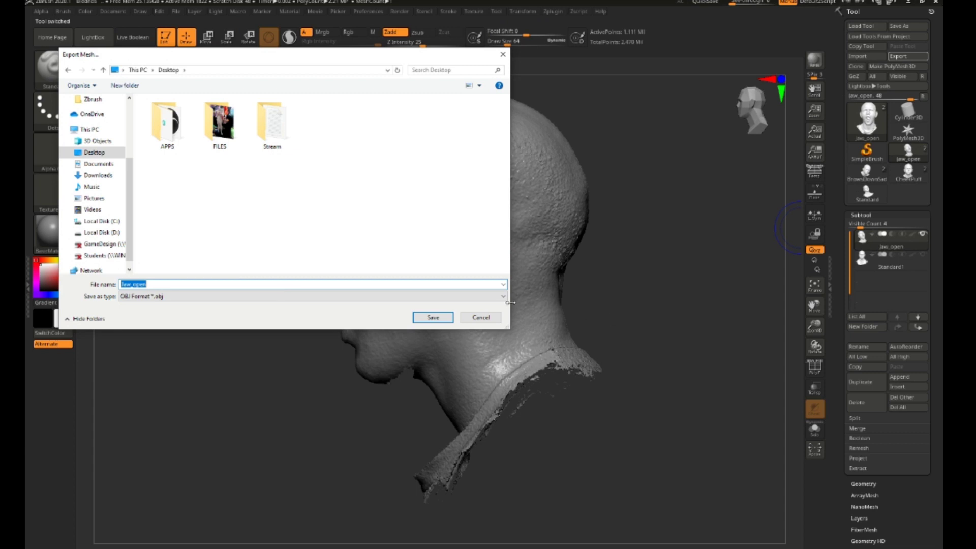
{"action": "left_click", "coordinate": [480, 317]}
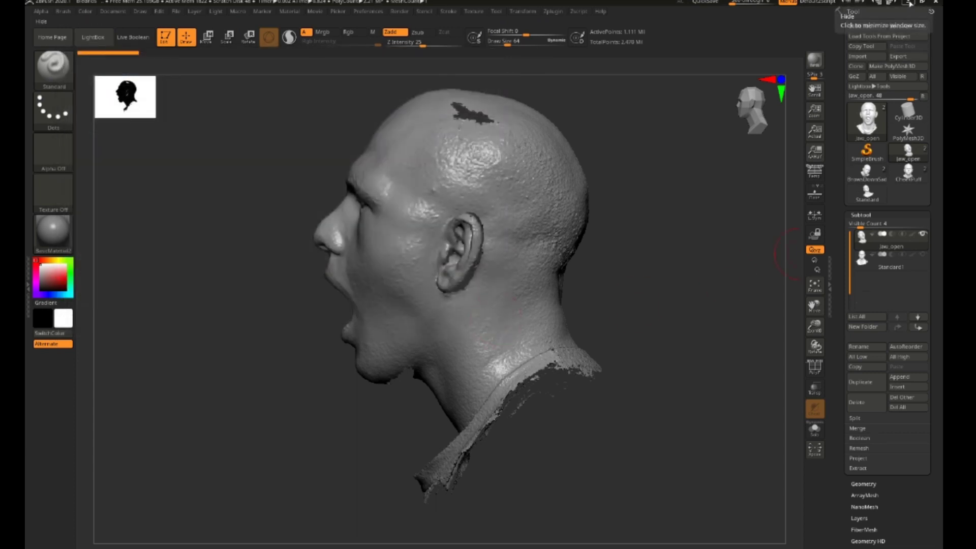
{"action": "left_click_drag", "start_coordinate": [727, 223], "coordinate": [447, 280]}
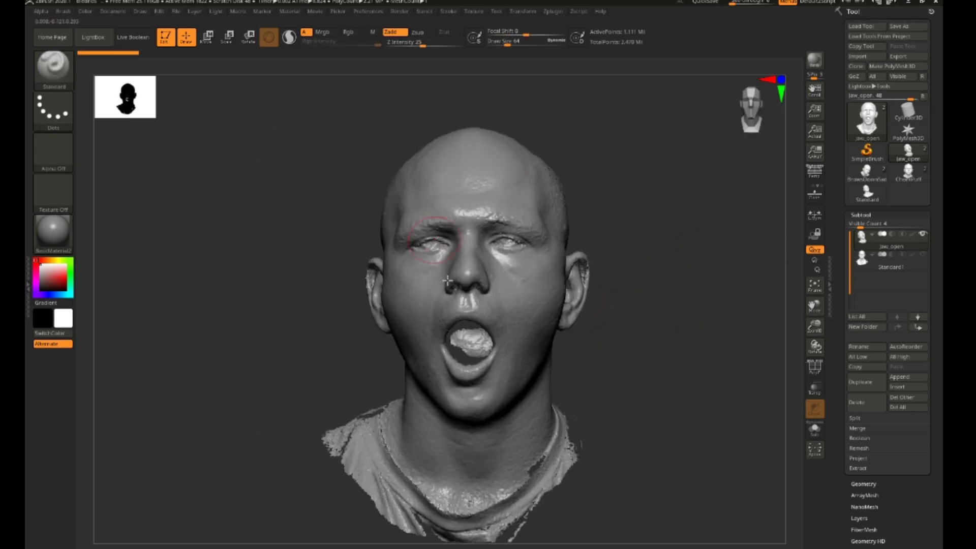
Step: Switch to Wrap and add a LoadGeom node that loads the Head_Standard model from the Low folder
{"action": "left_click", "coordinate": [907, 4]}
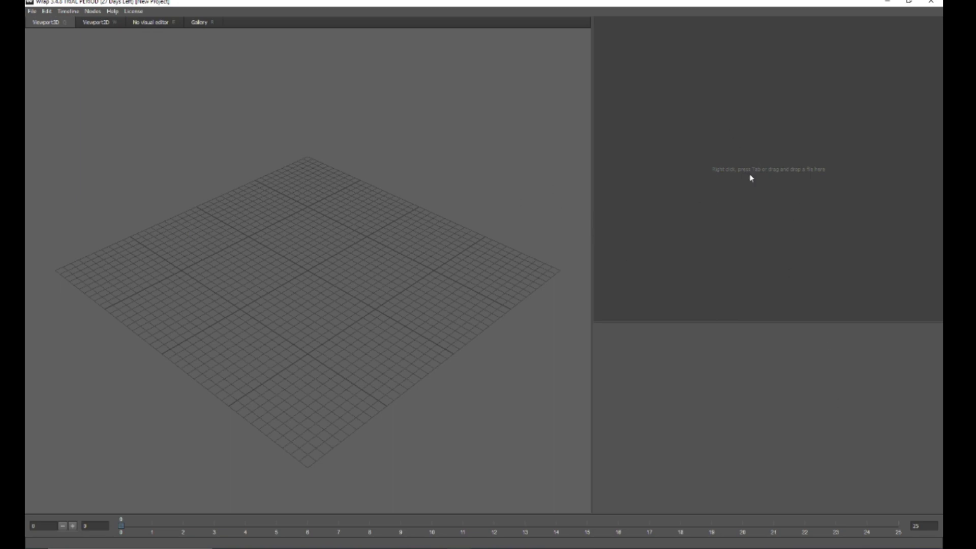
{"action": "right_click", "coordinate": [672, 135]}
{"action": "mouse_move", "coordinate": [712, 159]}
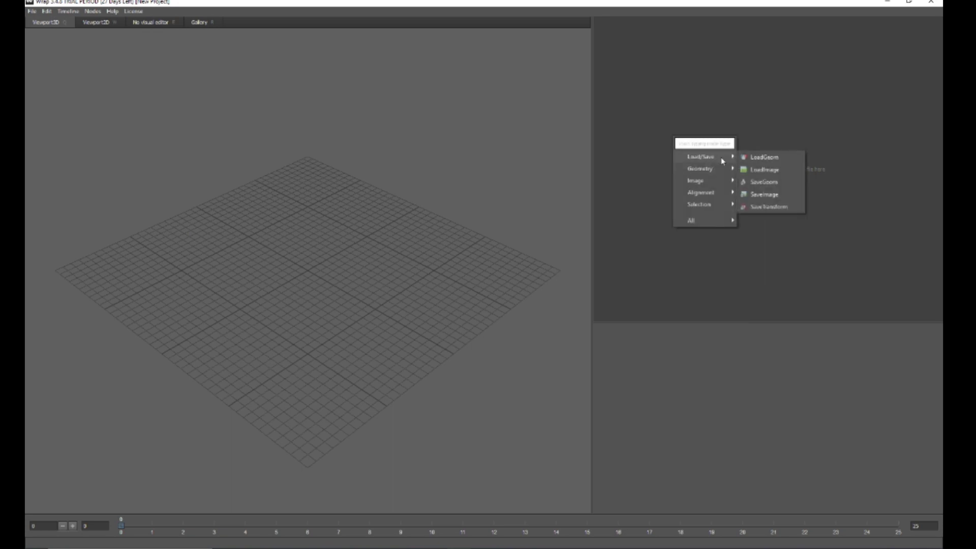
{"action": "left_click", "coordinate": [768, 161]}
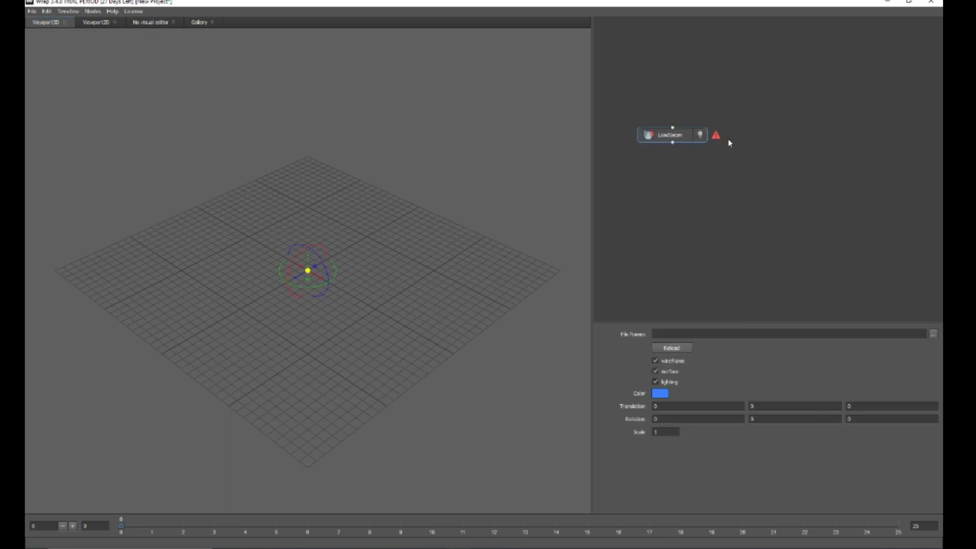
{"action": "left_click", "coordinate": [932, 334]}
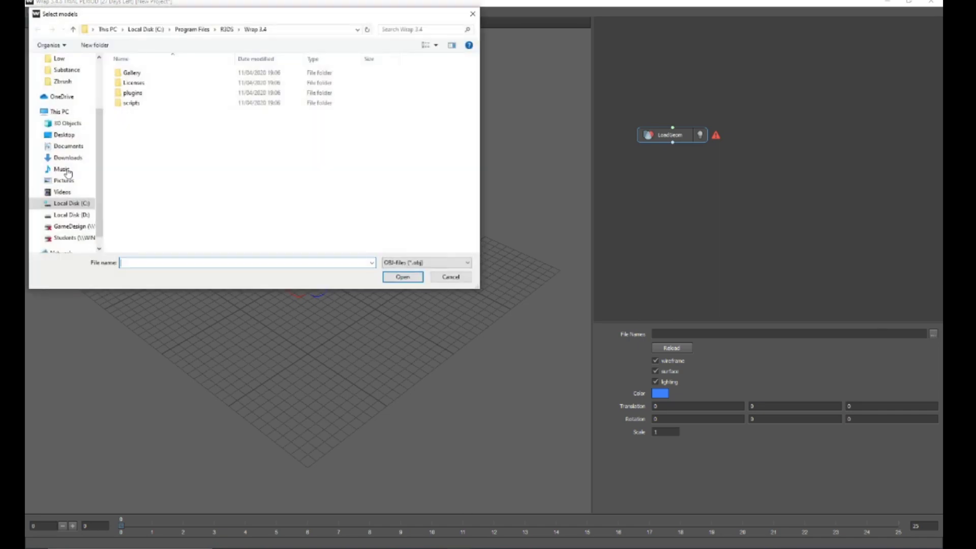
{"action": "scroll", "coordinate": [69, 101], "scroll_direction": "up", "scroll_amount": 2}
{"action": "left_click", "coordinate": [75, 117]}
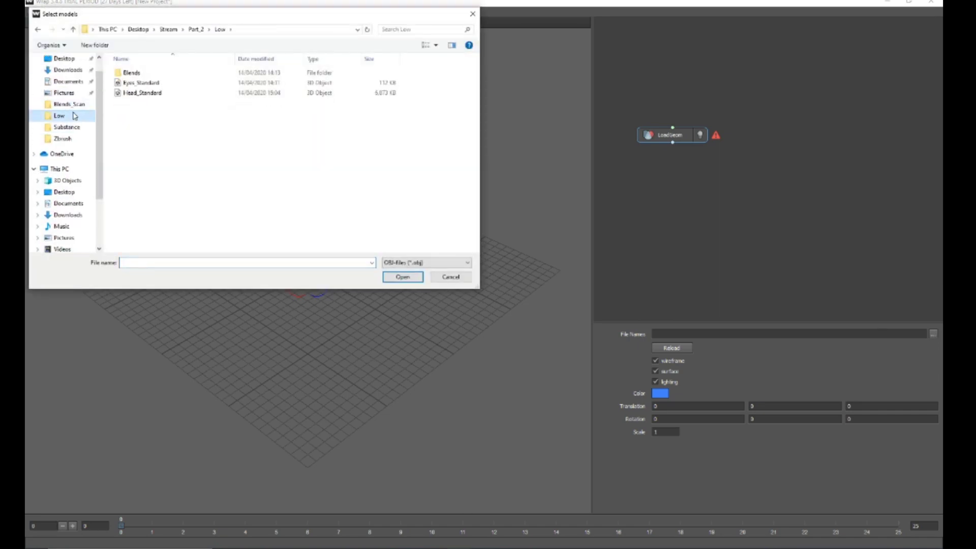
{"action": "left_click", "coordinate": [162, 94]}
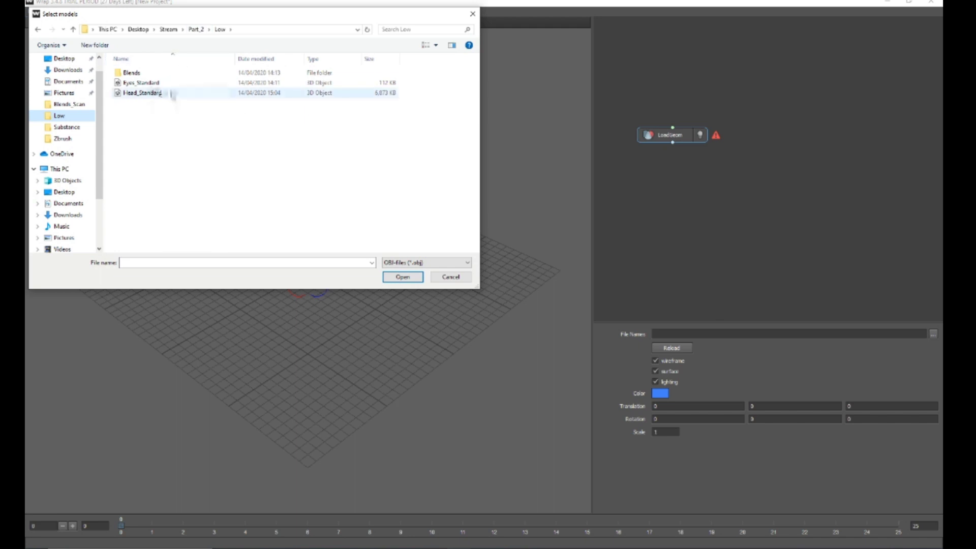
{"action": "double_click", "coordinate": [147, 93]}
Step: Add a second LoadGeom node beside the first and load the Jaw_open scan from the Blends_Scan folder
{"action": "right_click", "coordinate": [836, 139]}
{"action": "mouse_move", "coordinate": [859, 156]}
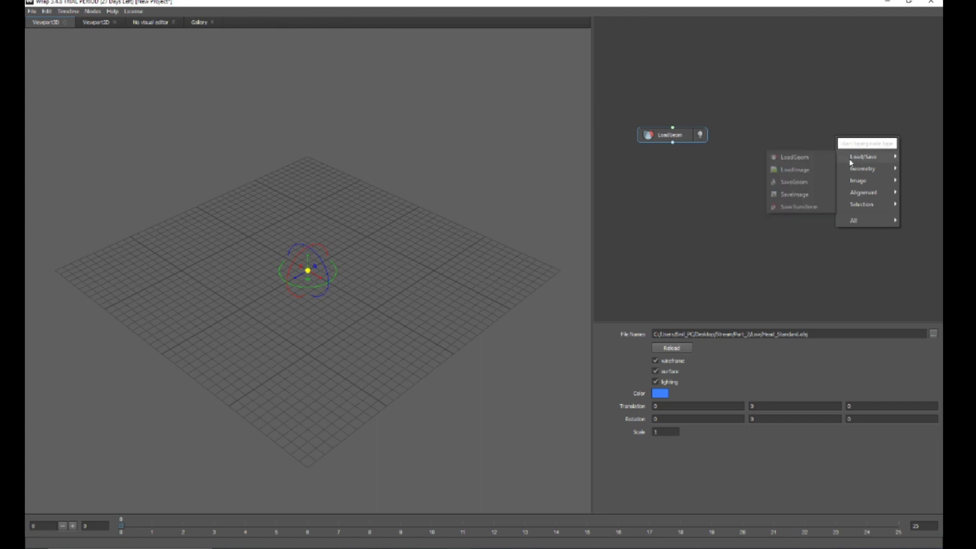
{"action": "left_click", "coordinate": [807, 162]}
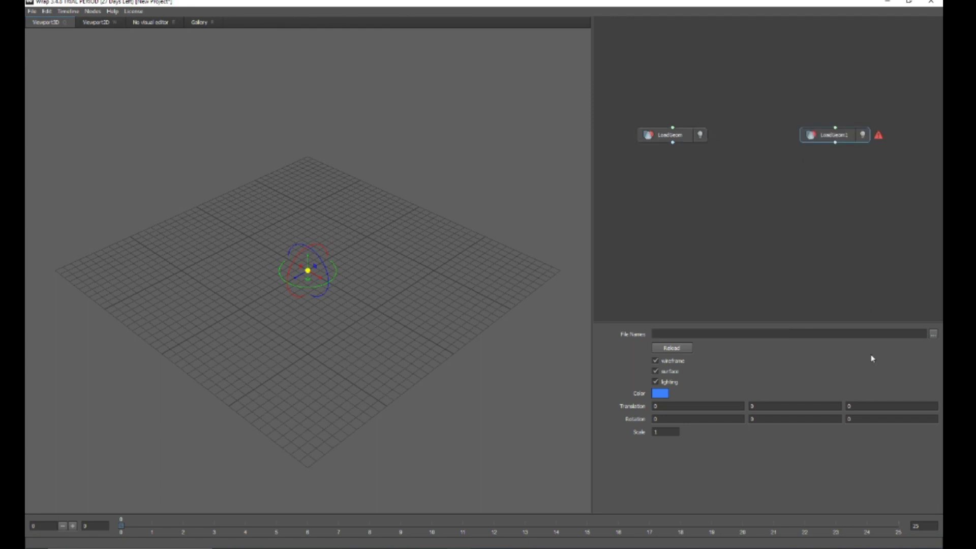
{"action": "left_click", "coordinate": [933, 334]}
{"action": "left_click", "coordinate": [198, 29]}
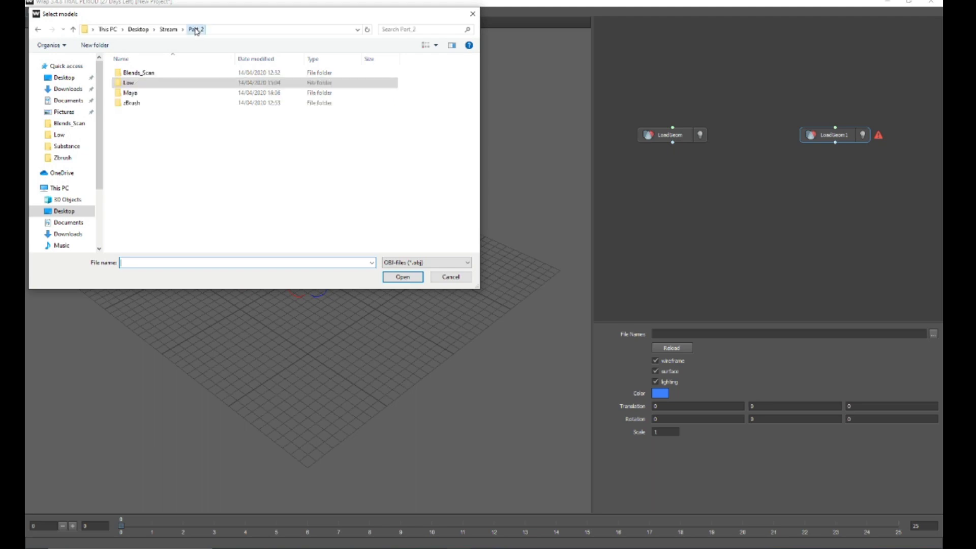
{"action": "double_click", "coordinate": [161, 75]}
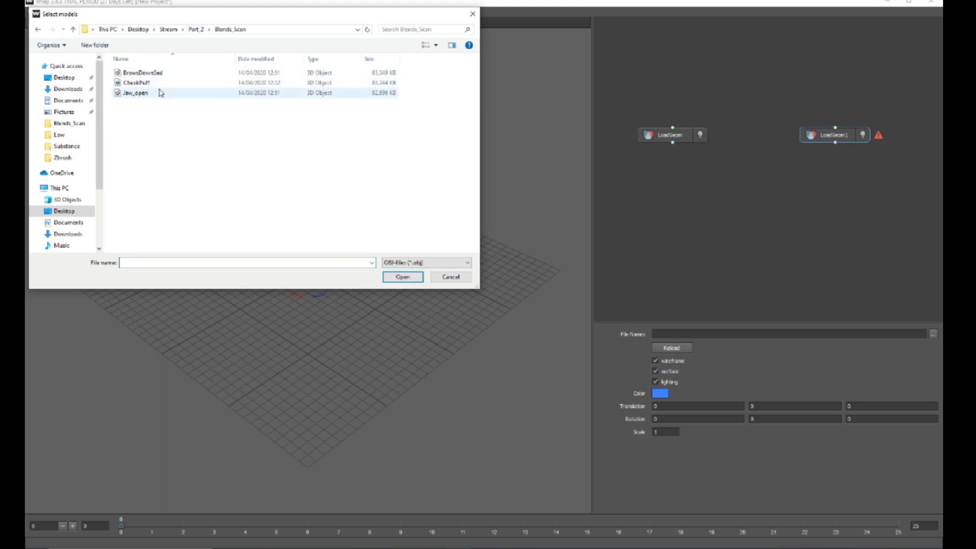
{"action": "double_click", "coordinate": [163, 93]}
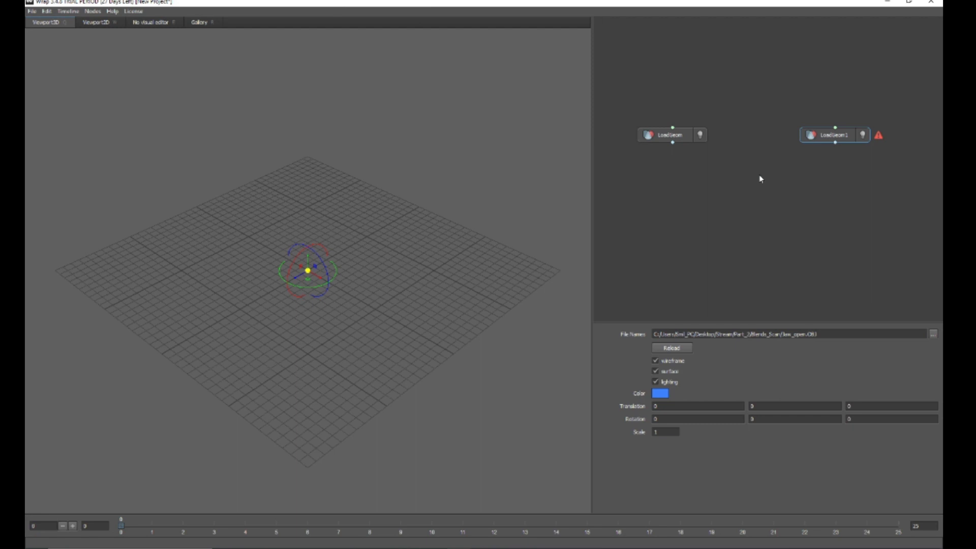
Step: Add a SelectPointPairs node and connect LoadGeom to its first input and LoadGeom1 to its second
{"action": "left_click", "coordinate": [764, 178]}
{"action": "right_click", "coordinate": [765, 178]}
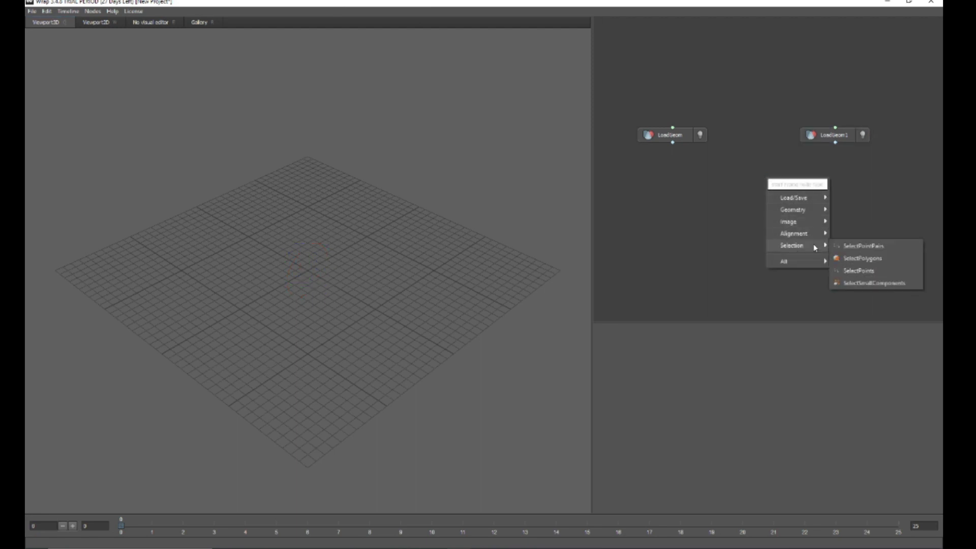
{"action": "mouse_move", "coordinate": [815, 250]}
{"action": "left_click", "coordinate": [882, 248]}
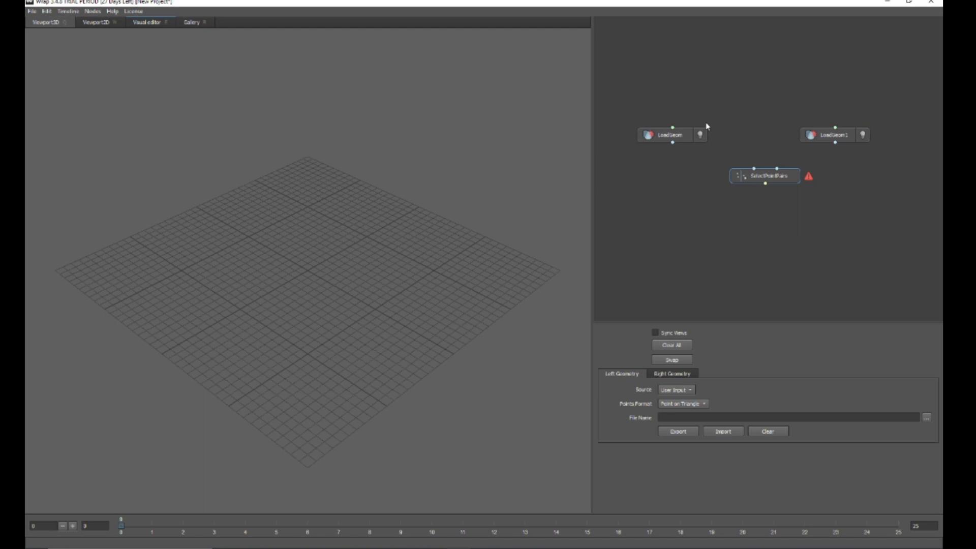
{"action": "middle_click_drag", "start_coordinate": [285, 277], "coordinate": [259, 305]}
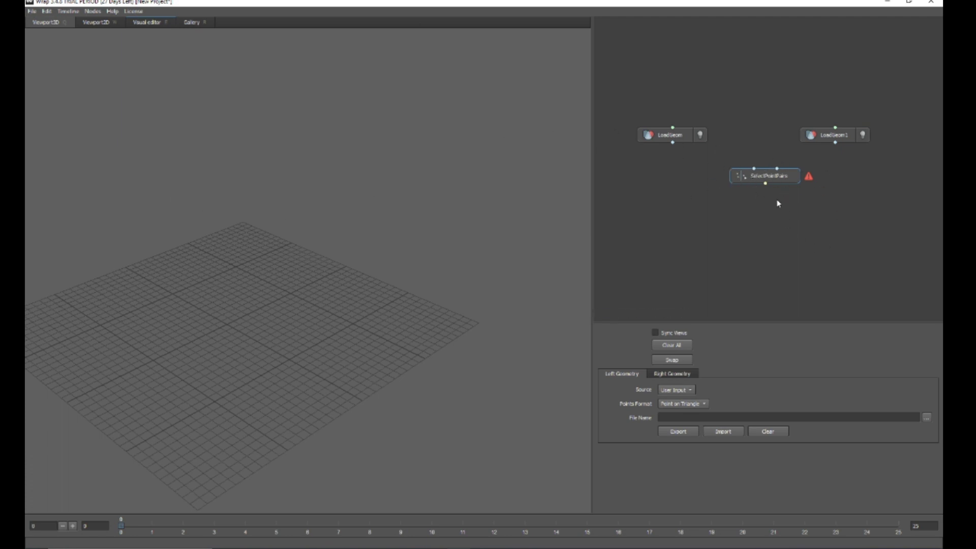
{"action": "left_click_drag", "start_coordinate": [754, 168], "coordinate": [747, 148]}
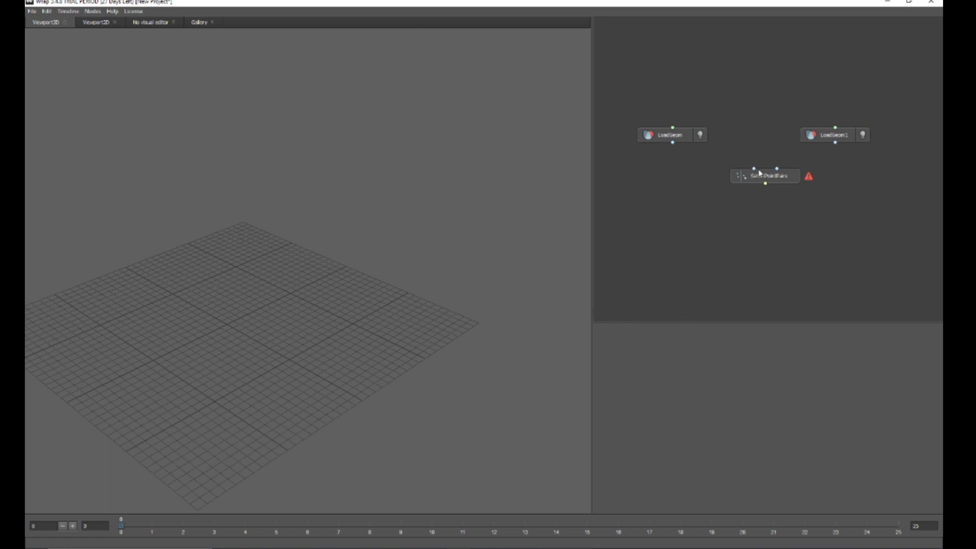
{"action": "left_click_drag", "start_coordinate": [754, 169], "coordinate": [675, 165]}
{"action": "left_click_drag", "start_coordinate": [779, 167], "coordinate": [834, 152]}
Step: Add a Wrapping node and connect LoadGeom, LoadGeom1 and the SelectPointPairs output to its inputs
{"action": "right_click", "coordinate": [797, 200]}
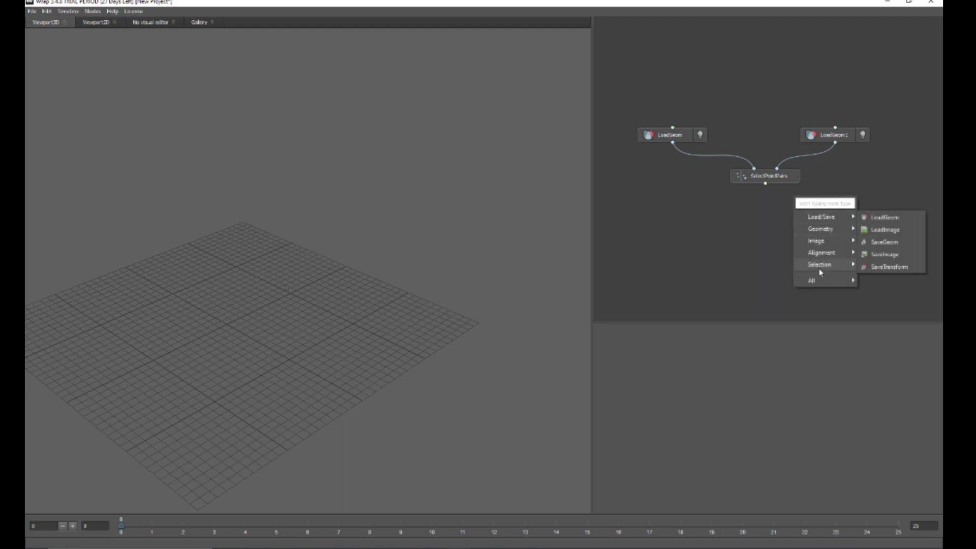
{"action": "mouse_move", "coordinate": [823, 269]}
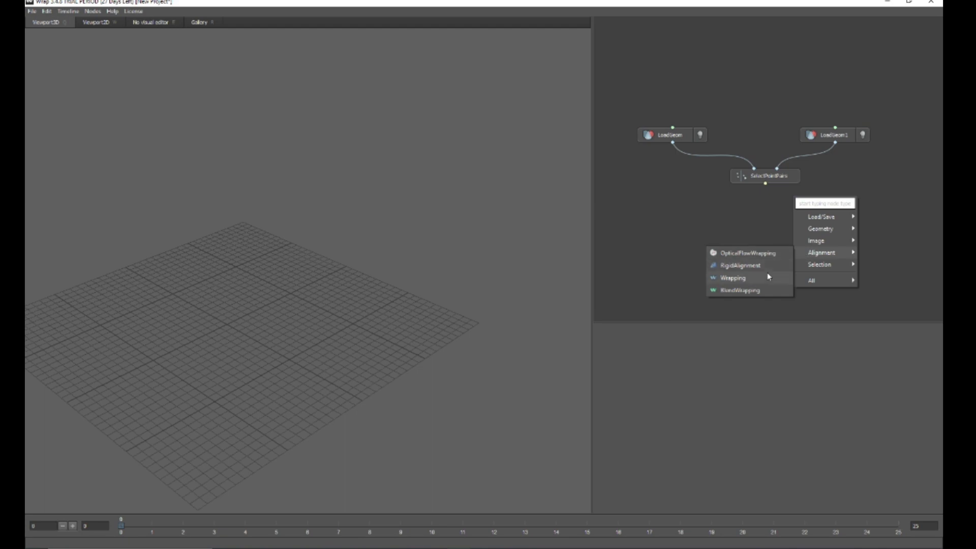
{"action": "left_click", "coordinate": [765, 283]}
{"action": "left_click_drag", "start_coordinate": [777, 193], "coordinate": [777, 241]}
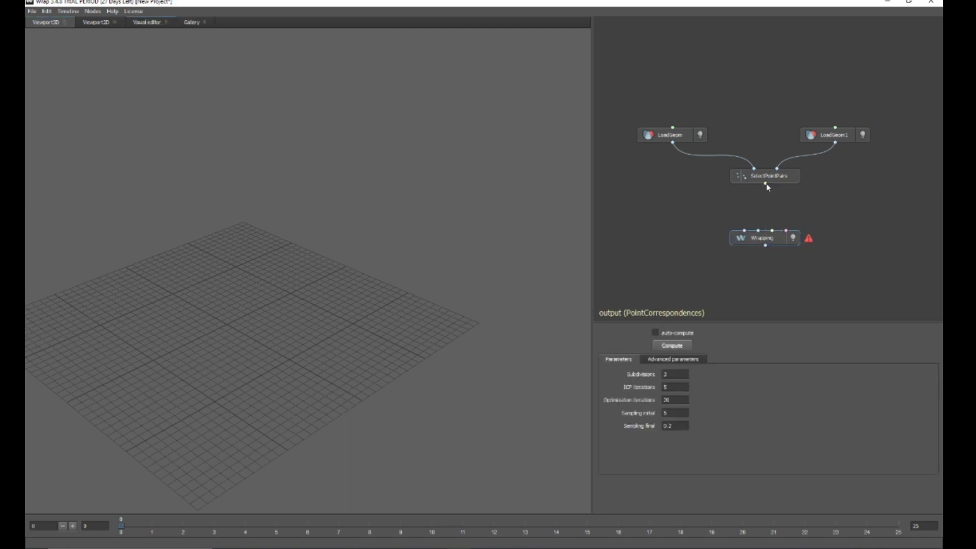
{"action": "left_click_drag", "start_coordinate": [765, 184], "coordinate": [789, 204]}
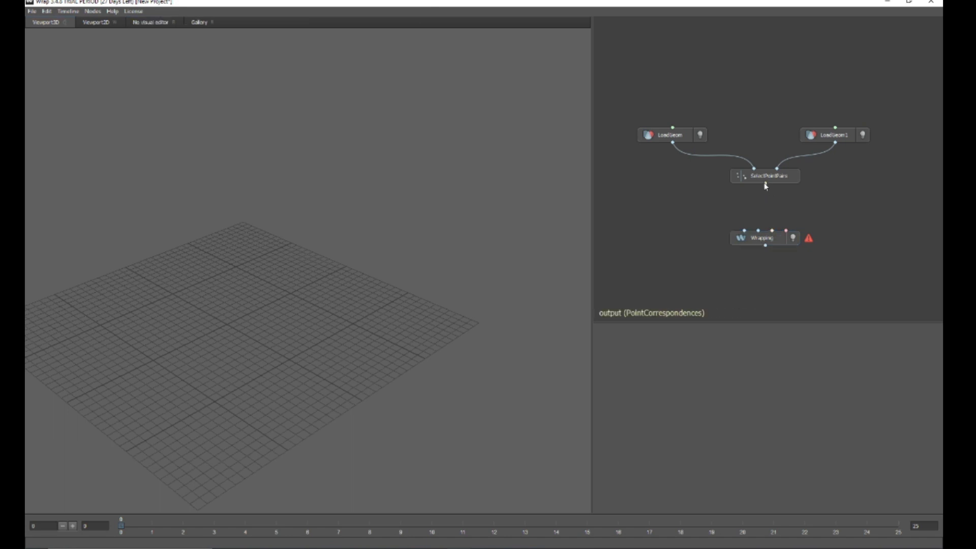
{"action": "left_click_drag", "start_coordinate": [765, 185], "coordinate": [773, 233]}
{"action": "left_click_drag", "start_coordinate": [744, 233], "coordinate": [669, 154]}
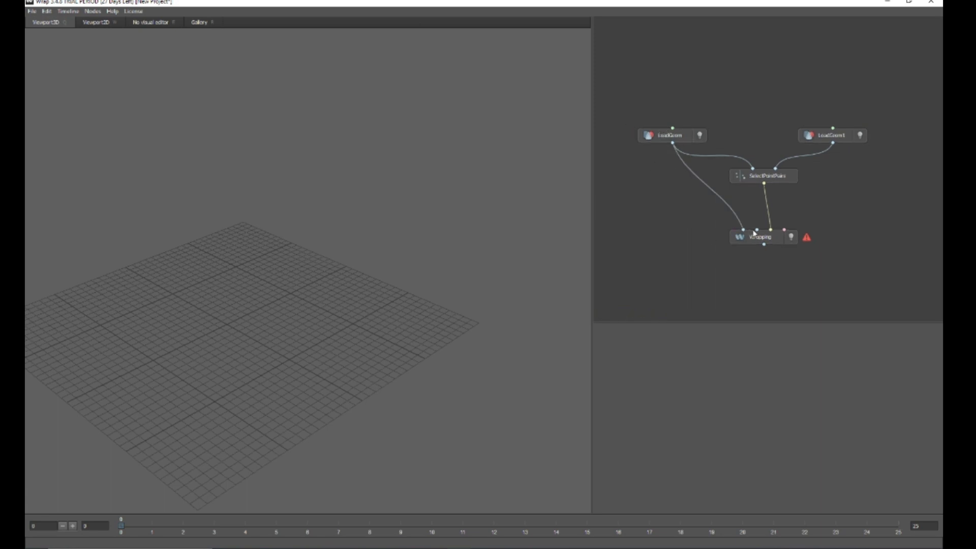
{"action": "left_click_drag", "start_coordinate": [759, 232], "coordinate": [838, 157]}
Step: Turn off the wireframe display of the Jaw_open scan in the LoadGeom1 node
{"action": "scroll", "coordinate": [327, 220], "scroll_direction": "down", "scroll_amount": 10}
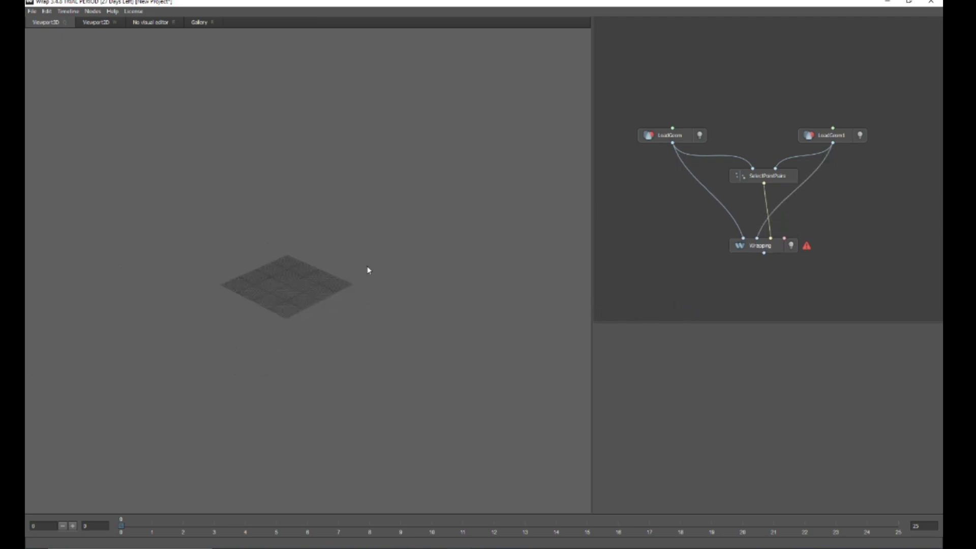
{"action": "middle_click_drag", "start_coordinate": [295, 344], "coordinate": [366, 283]}
{"action": "left_click_drag", "start_coordinate": [366, 283], "coordinate": [419, 310]}
{"action": "middle_click_drag", "start_coordinate": [419, 310], "coordinate": [294, 318]}
{"action": "scroll", "coordinate": [349, 291], "scroll_direction": "up", "scroll_amount": 4}
{"action": "left_click_drag", "start_coordinate": [349, 292], "coordinate": [390, 298]}
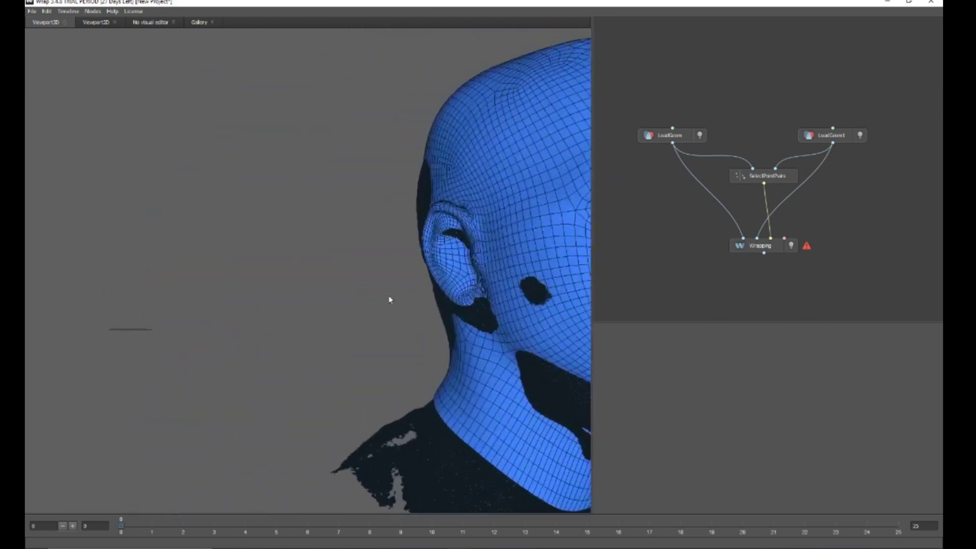
{"action": "middle_click_drag", "start_coordinate": [390, 299], "coordinate": [301, 300]}
{"action": "left_click", "coordinate": [831, 135]}
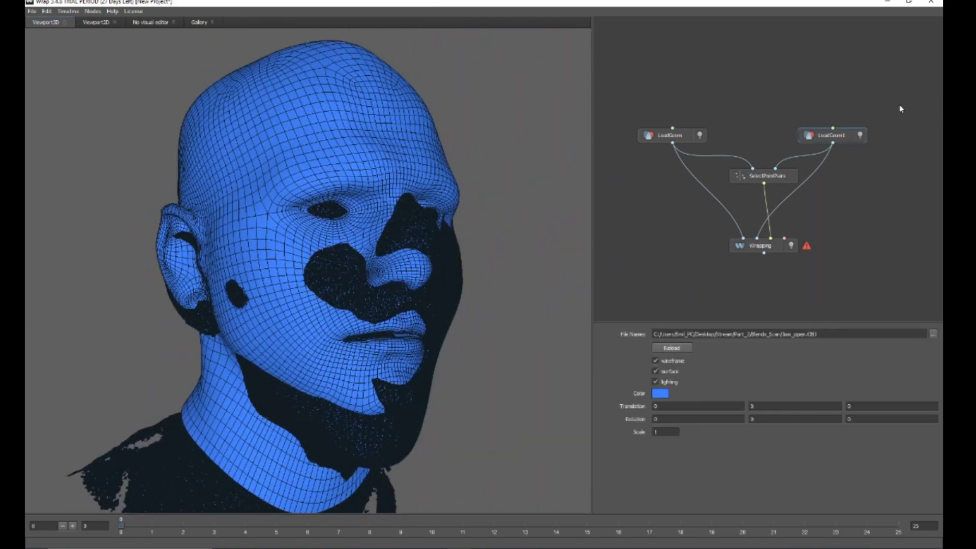
{"action": "left_click", "coordinate": [655, 361]}
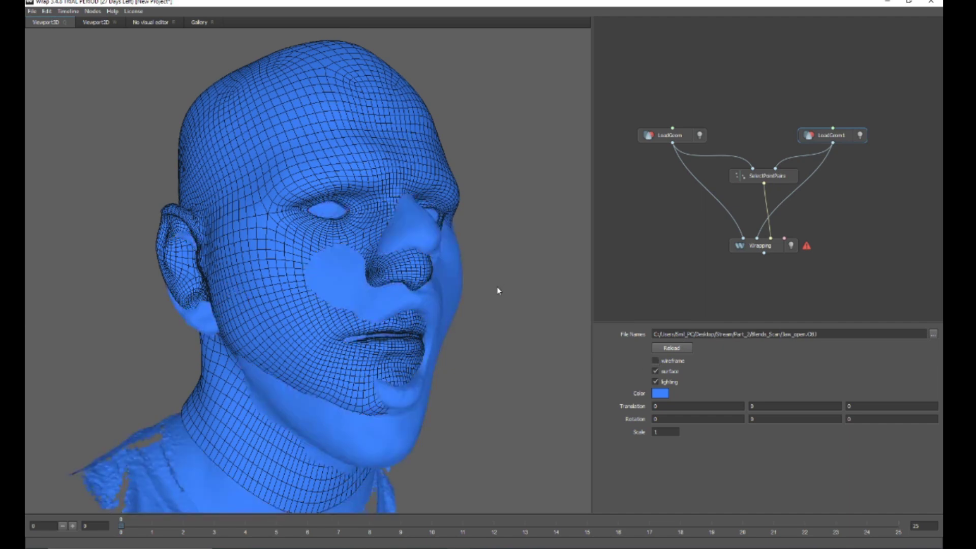
Step: Enable Sync Views for the SelectPointPairs node and show both heads side by side in the visual editor
{"action": "left_click_drag", "start_coordinate": [503, 287], "coordinate": [436, 291]}
{"action": "middle_click_drag", "start_coordinate": [436, 291], "coordinate": [361, 247]}
{"action": "left_click_drag", "start_coordinate": [238, 247], "coordinate": [332, 256]}
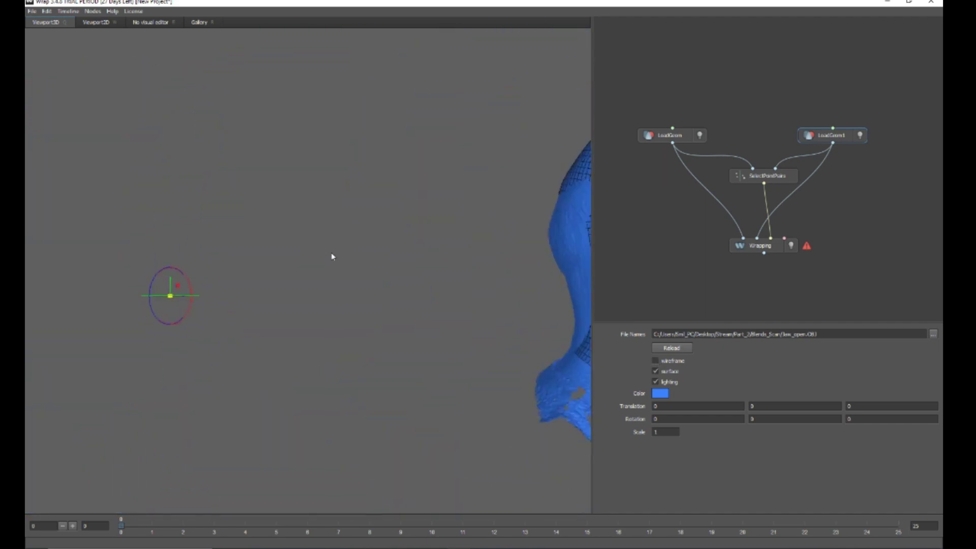
{"action": "middle_click_drag", "start_coordinate": [332, 255], "coordinate": [235, 236]}
{"action": "left_click_drag", "start_coordinate": [313, 238], "coordinate": [249, 237]}
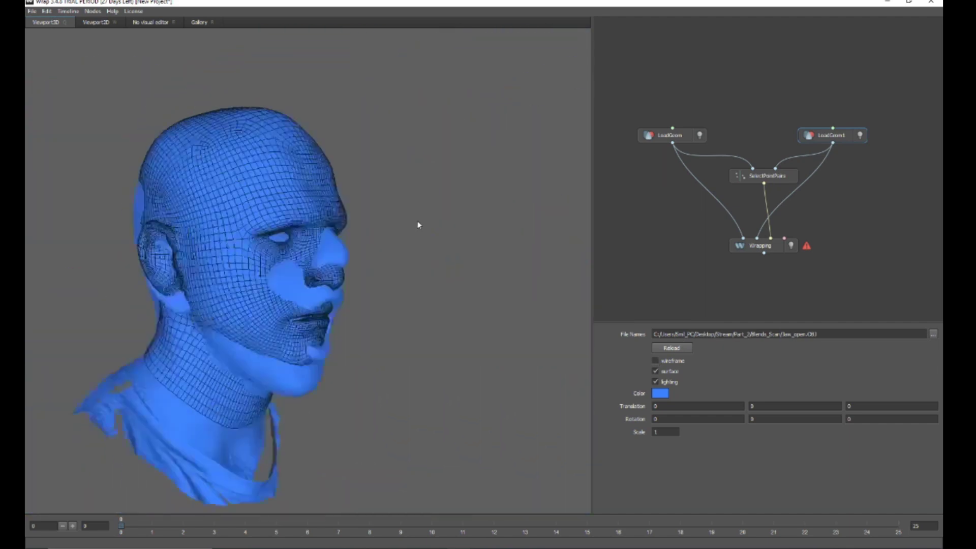
{"action": "left_click", "coordinate": [772, 177]}
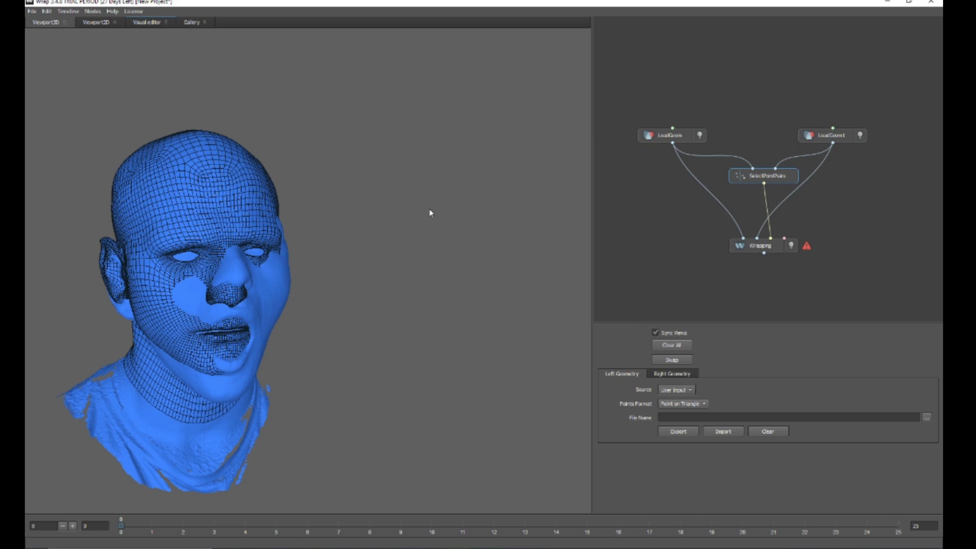
{"action": "left_click", "coordinate": [144, 27]}
{"action": "left_click_drag", "start_coordinate": [288, 185], "coordinate": [152, 235]}
{"action": "middle_click_drag", "start_coordinate": [197, 234], "coordinate": [322, 265]}
{"action": "scroll", "coordinate": [364, 264], "scroll_direction": "up", "scroll_amount": 10}
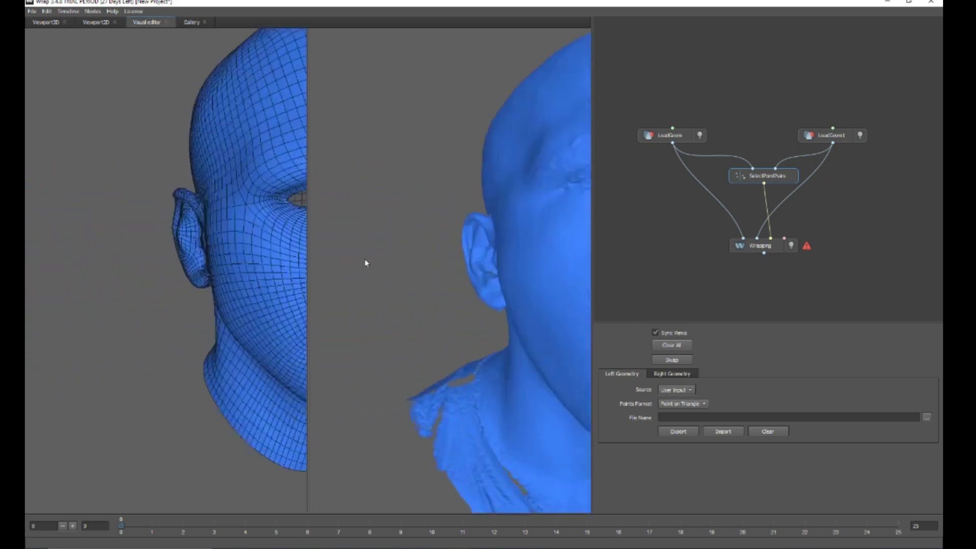
{"action": "left_click_drag", "start_coordinate": [290, 264], "coordinate": [220, 255]}
Step: Place matching point pairs at the inner and outer corners of the head's left eye on the base mesh and the scan
{"action": "scroll", "coordinate": [274, 262], "scroll_direction": "up", "scroll_amount": 3}
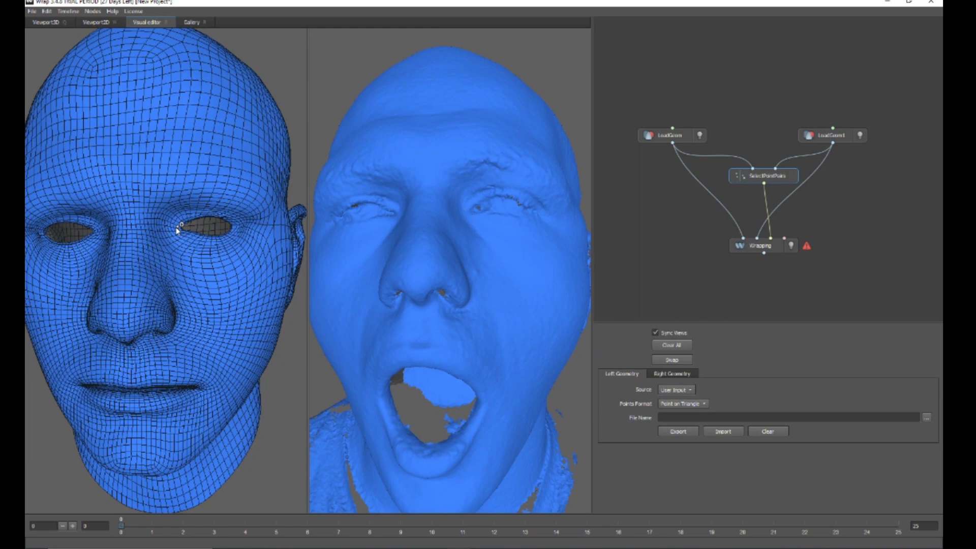
{"action": "scroll", "coordinate": [462, 208], "scroll_direction": "up", "scroll_amount": 6}
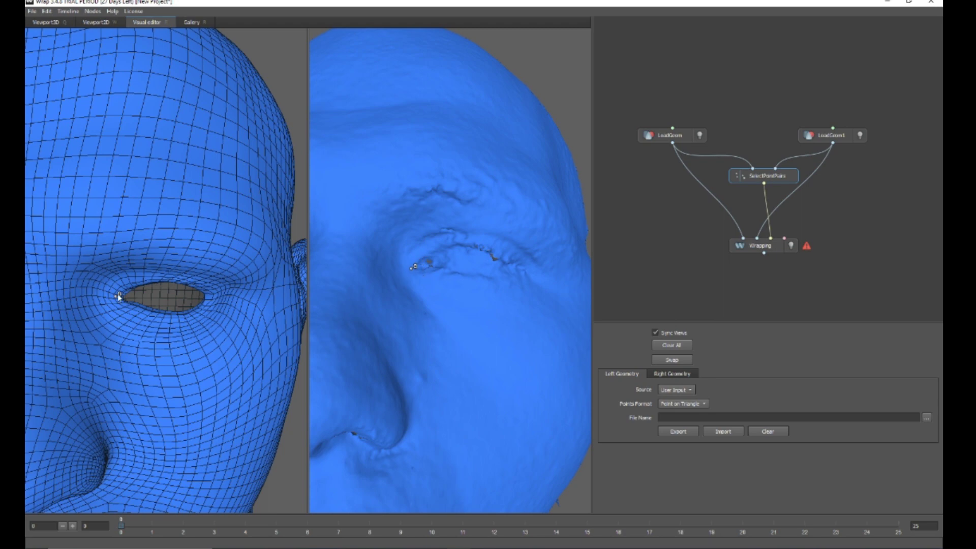
{"action": "left_click_drag", "start_coordinate": [436, 286], "coordinate": [265, 285]}
{"action": "left_click", "coordinate": [512, 289]}
{"action": "left_click", "coordinate": [243, 300]}
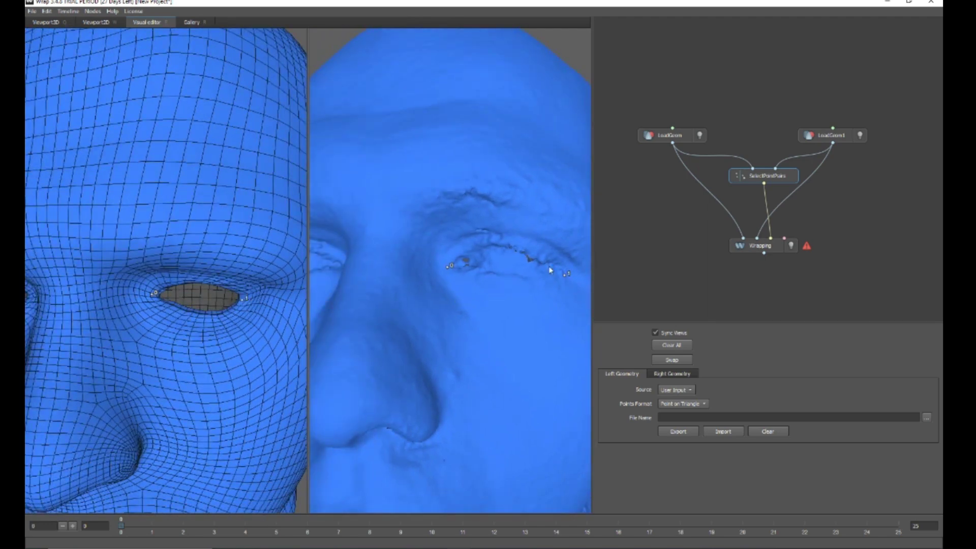
Step: Place two matching point pairs along the lower eyelid of the head's left eye on the base mesh and the scan
{"action": "left_click_drag", "start_coordinate": [158, 319], "coordinate": [483, 258]}
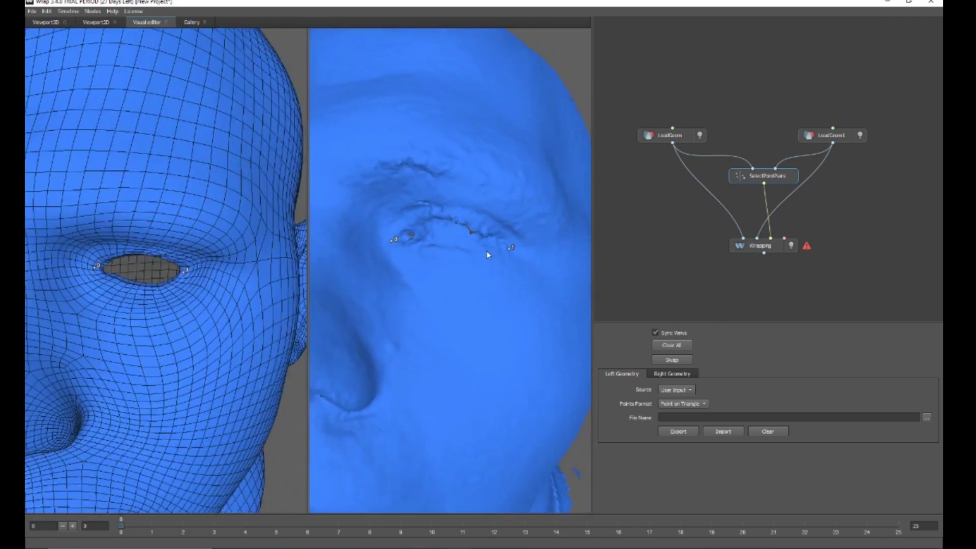
{"action": "left_click", "coordinate": [169, 282]}
{"action": "left_click_drag", "start_coordinate": [148, 310], "coordinate": [156, 271]}
{"action": "left_click", "coordinate": [167, 267]}
{"action": "left_click", "coordinate": [483, 235]}
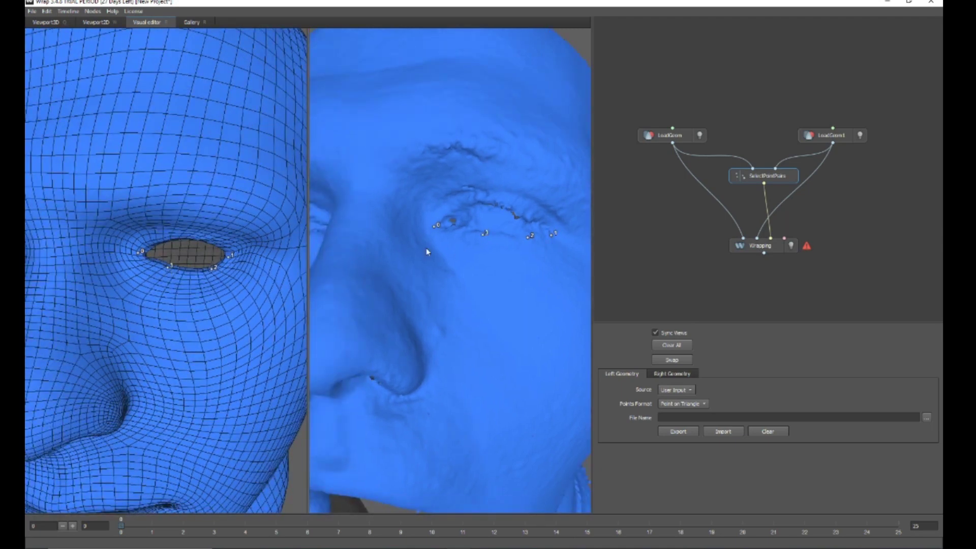
Step: Place two matching point pairs along the upper eyelid of the head's left eye on the base mesh and the scan
{"action": "left_click", "coordinate": [160, 236]}
{"action": "left_click_drag", "start_coordinate": [186, 253], "coordinate": [188, 236], "text": "alt"}
{"action": "left_click", "coordinate": [218, 195]}
Step: Examine the placement of the point pairs around the head's left eye on both meshes
{"action": "scroll", "coordinate": [222, 281], "scroll_direction": "down", "scroll_amount": 2}
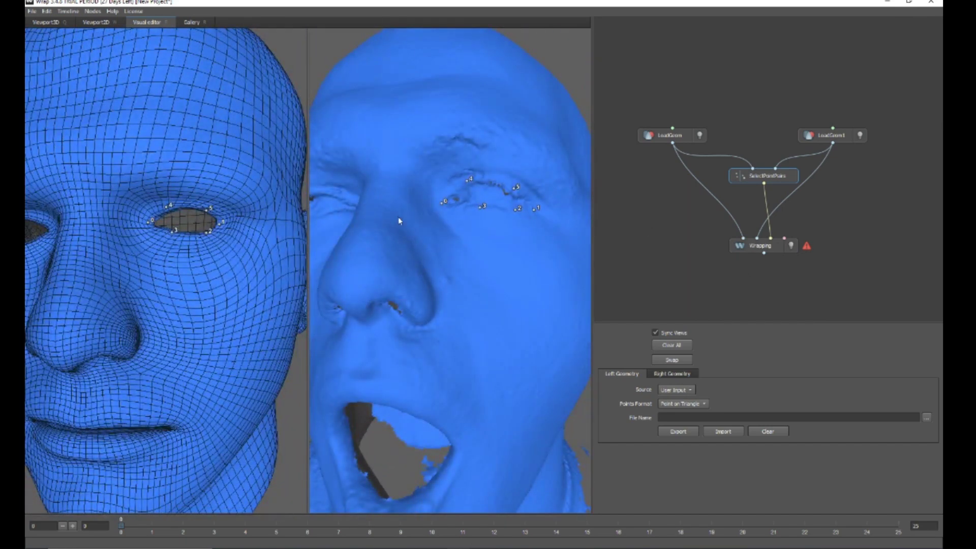
{"action": "scroll", "coordinate": [391, 226], "scroll_direction": "down", "scroll_amount": 2}
{"action": "scroll", "coordinate": [347, 242], "scroll_direction": "up", "scroll_amount": 6}
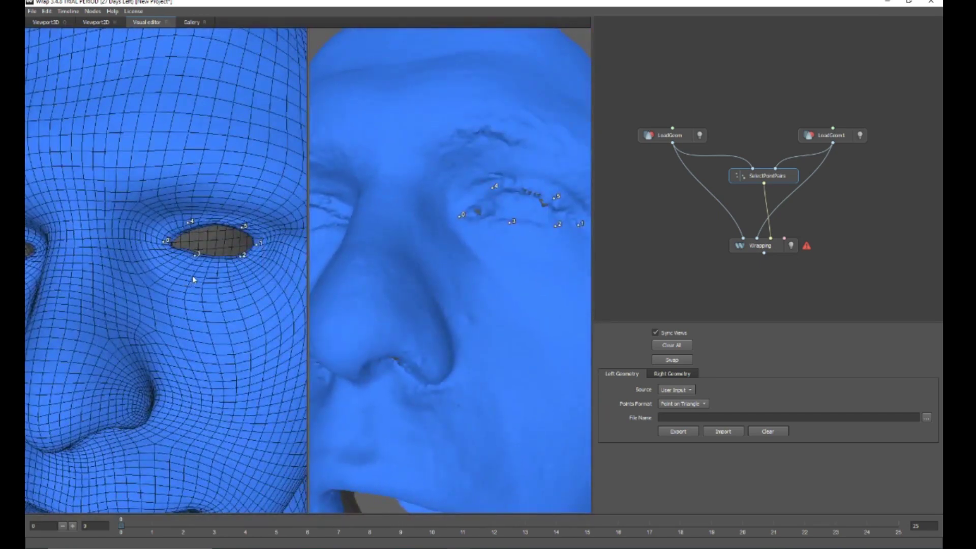
{"action": "scroll", "coordinate": [193, 279], "scroll_direction": "up", "scroll_amount": 2}
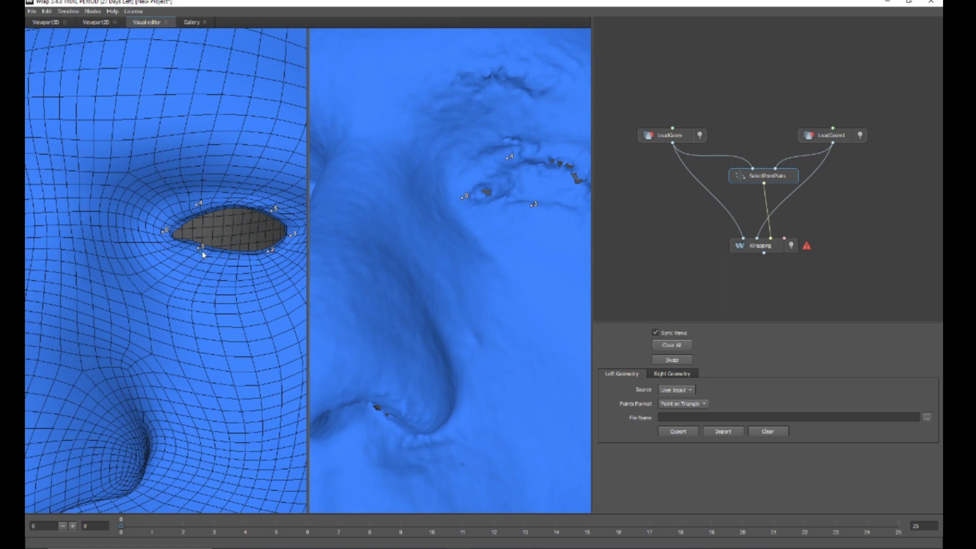
{"action": "scroll", "coordinate": [294, 261], "scroll_direction": "up", "scroll_amount": 5}
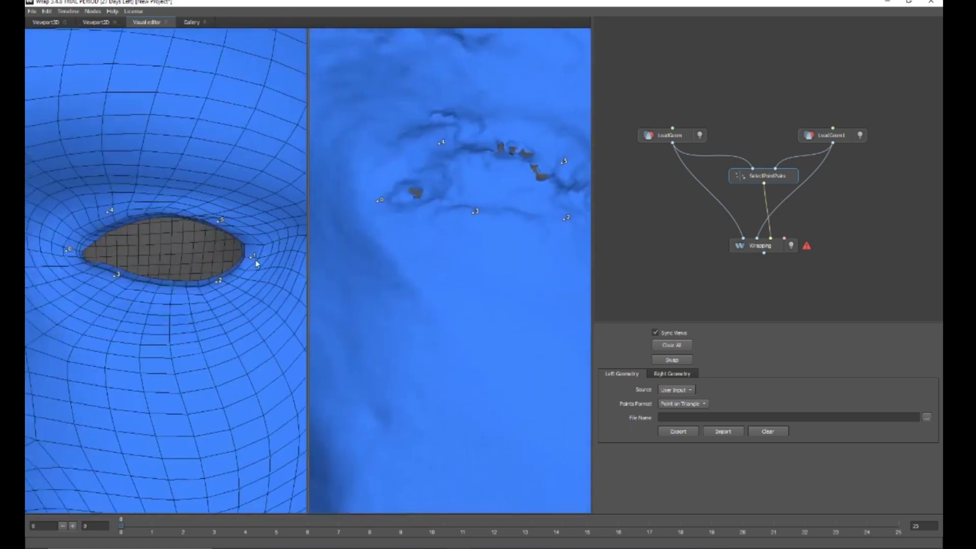
{"action": "middle_click_drag", "start_coordinate": [255, 264], "coordinate": [302, 263]}
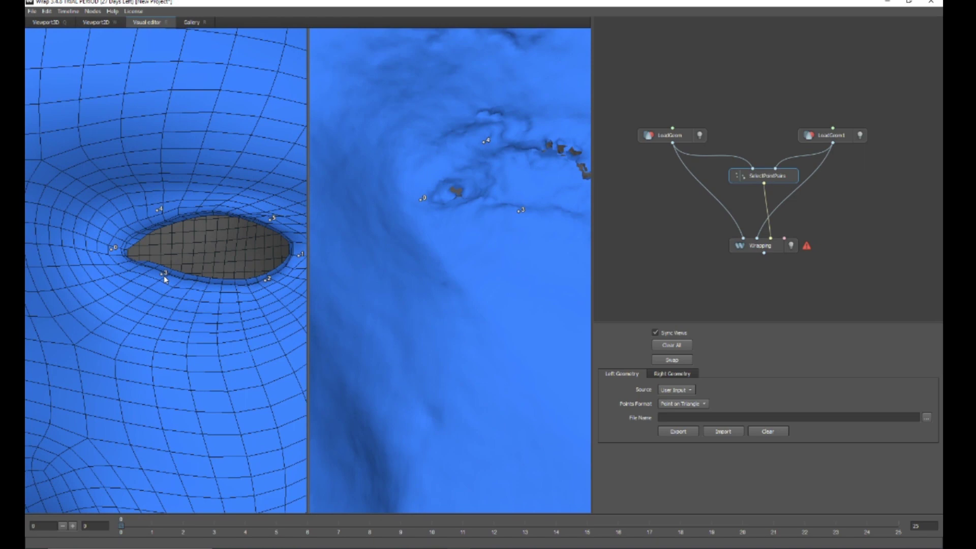
{"action": "scroll", "coordinate": [163, 275], "scroll_direction": "down", "scroll_amount": 8}
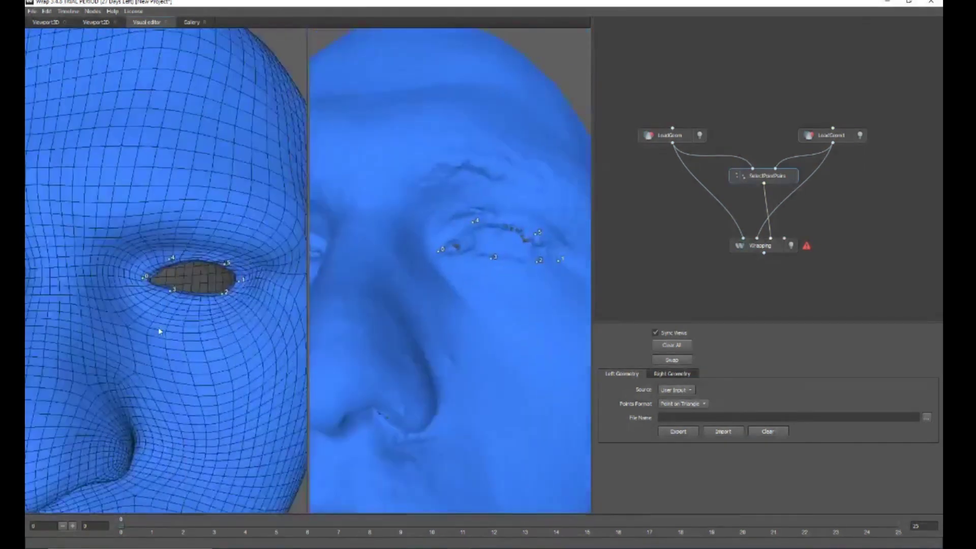
Step: Place matching point pairs at both corners and along the lower eyelid of the head's right eye on both meshes
{"action": "left_click_drag", "start_coordinate": [159, 331], "coordinate": [206, 291]}
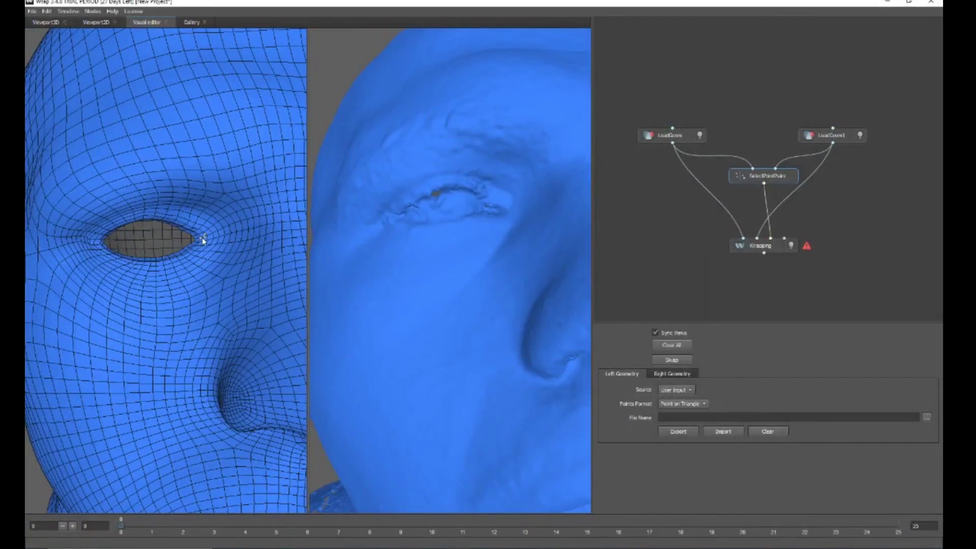
{"action": "left_click_drag", "start_coordinate": [361, 231], "coordinate": [381, 235], "text": "alt"}
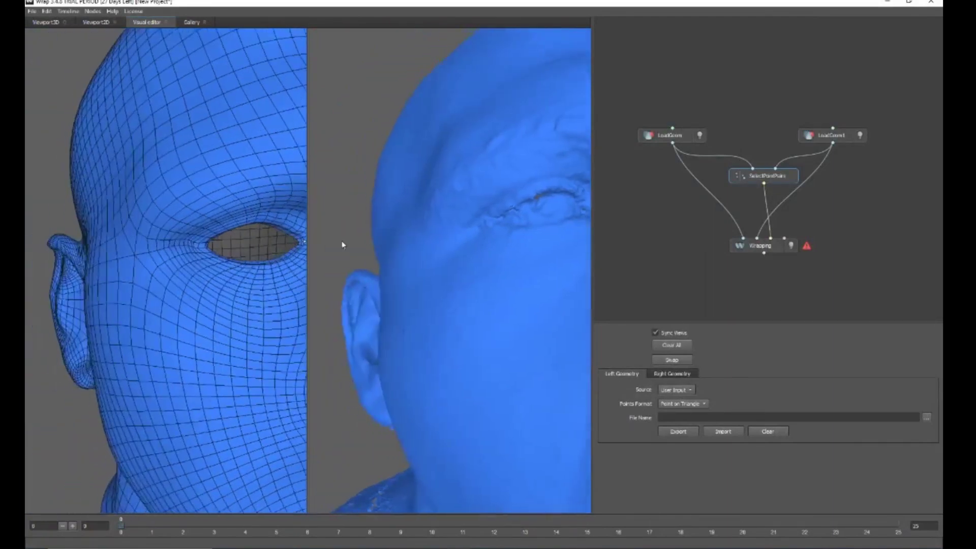
{"action": "left_click", "coordinate": [204, 246]}
{"action": "left_click_drag", "start_coordinate": [205, 285], "coordinate": [193, 262], "text": "alt"}
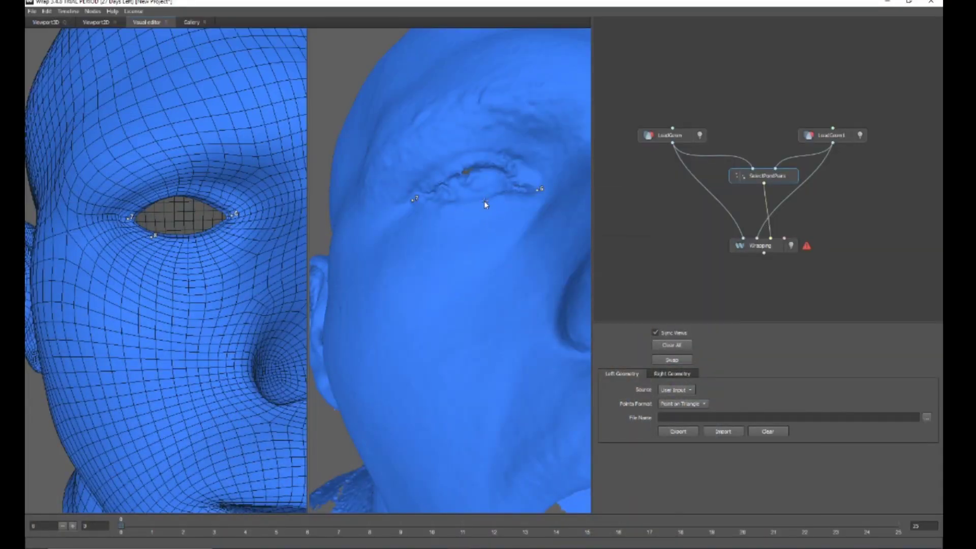
{"action": "left_click", "coordinate": [451, 206]}
{"action": "left_click", "coordinate": [211, 234]}
{"action": "left_click", "coordinate": [500, 200]}
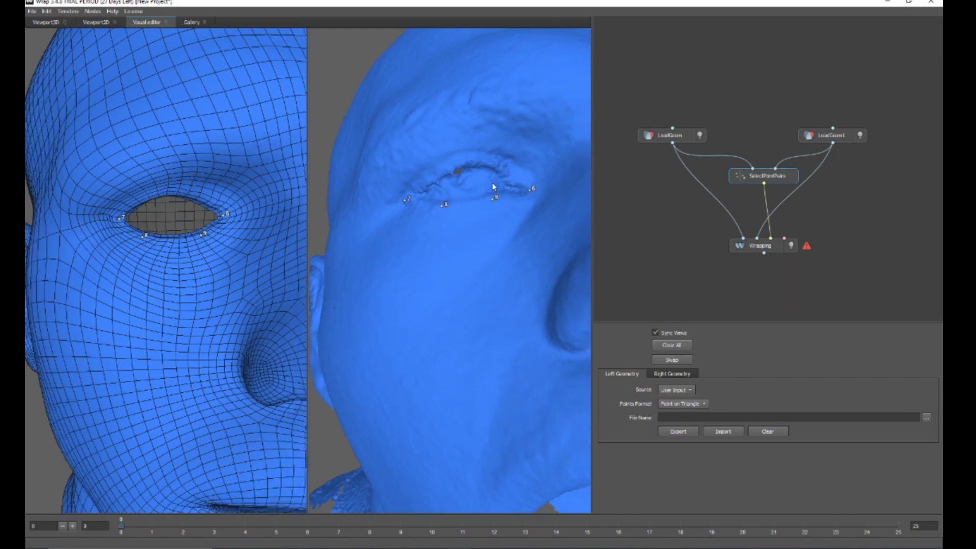
Step: Place two matching point pairs along the upper eyelid of the head's right eye on both meshes
{"action": "left_click", "coordinate": [498, 163]}
{"action": "left_click", "coordinate": [195, 192]}
{"action": "left_click", "coordinate": [449, 164]}
Step: Place matching point pairs around the wing and side of the nose on the head's right side
{"action": "scroll", "coordinate": [163, 210], "scroll_direction": "down", "scroll_amount": 4}
{"action": "middle_click_drag", "start_coordinate": [220, 259], "coordinate": [163, 262], "text": "alt"}
{"action": "left_click_drag", "start_coordinate": [163, 261], "coordinate": [215, 264], "text": "alt"}
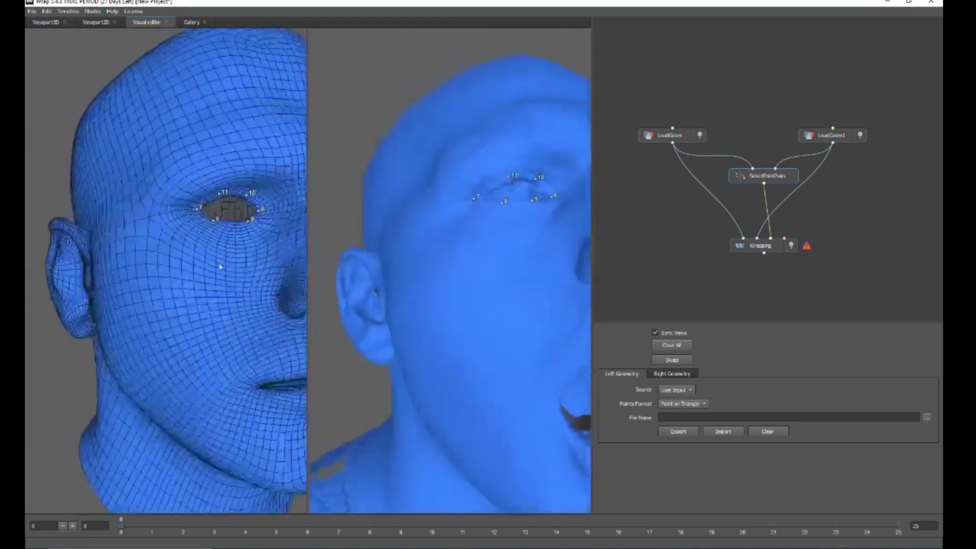
{"action": "middle_click_drag", "start_coordinate": [216, 264], "coordinate": [70, 260], "text": "alt"}
{"action": "left_click_drag", "start_coordinate": [70, 260], "coordinate": [173, 268], "text": "alt"}
{"action": "scroll", "coordinate": [172, 268], "scroll_direction": "up", "scroll_amount": 3}
{"action": "middle_click_drag", "start_coordinate": [173, 268], "coordinate": [72, 273], "text": "alt"}
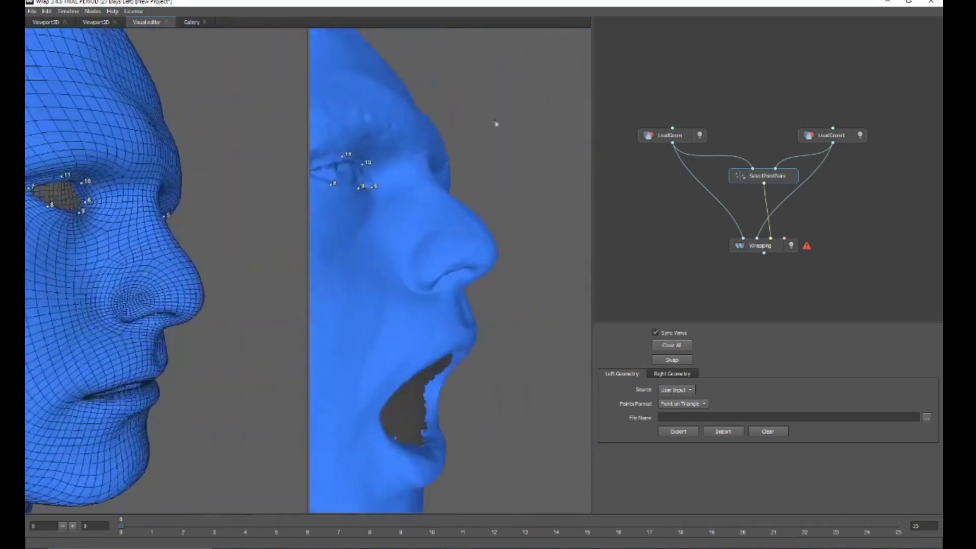
{"action": "left_click_drag", "start_coordinate": [153, 330], "coordinate": [146, 281], "text": "alt"}
{"action": "scroll", "coordinate": [142, 283], "scroll_direction": "up", "scroll_amount": 2}
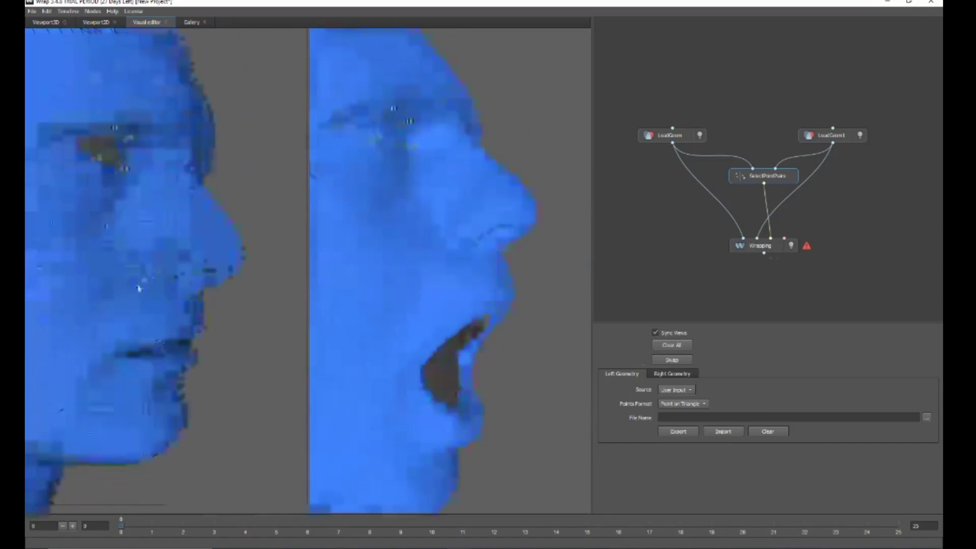
{"action": "scroll", "coordinate": [180, 316], "scroll_direction": "up", "scroll_amount": 5}
{"action": "scroll", "coordinate": [180, 316], "scroll_direction": "up", "scroll_amount": 4}
{"action": "scroll", "coordinate": [170, 320], "scroll_direction": "down", "scroll_amount": 3}
{"action": "middle_click_drag", "start_coordinate": [168, 320], "coordinate": [109, 295], "text": "alt"}
{"action": "left_click_drag", "start_coordinate": [109, 294], "coordinate": [140, 316], "text": "alt"}
{"action": "left_click", "coordinate": [153, 337]}
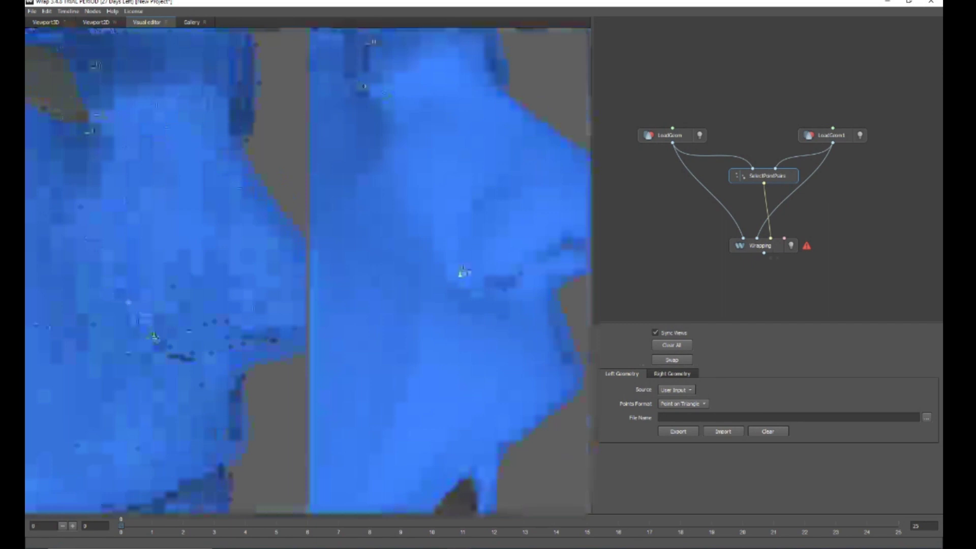
{"action": "left_click", "coordinate": [189, 273]}
{"action": "left_click_drag", "start_coordinate": [258, 245], "coordinate": [244, 257], "text": "alt"}
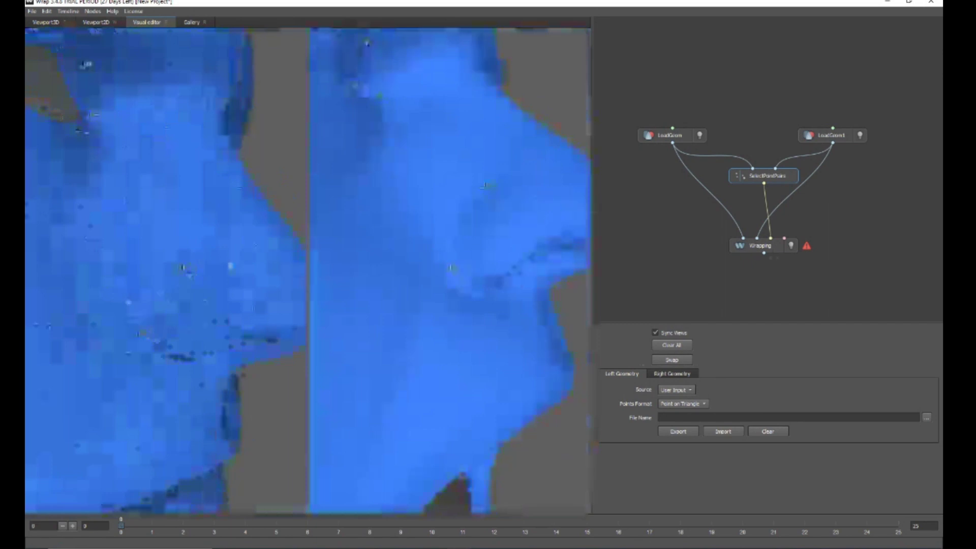
{"action": "left_click", "coordinate": [558, 203]}
{"action": "left_click_drag", "start_coordinate": [183, 270], "coordinate": [98, 279], "text": "alt"}
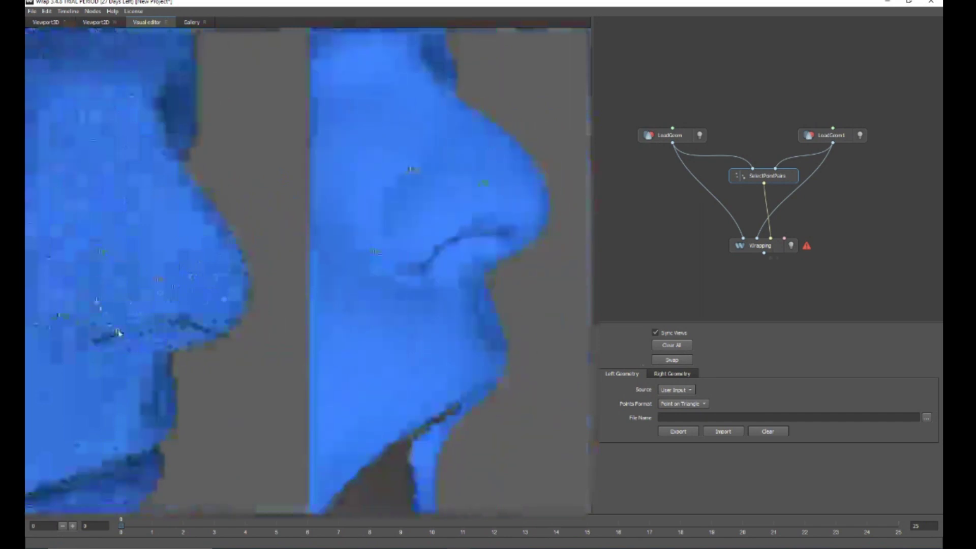
Step: Place matching point pairs around the wing and side of the nose on the head's left side
{"action": "left_click_drag", "start_coordinate": [448, 233], "coordinate": [246, 279], "text": "alt"}
{"action": "scroll", "coordinate": [540, 294], "scroll_direction": "up", "scroll_amount": 3}
{"action": "left_click_drag", "start_coordinate": [540, 294], "coordinate": [88, 325], "text": "alt"}
{"action": "left_click", "coordinate": [377, 273]}
{"action": "left_click", "coordinate": [147, 337]}
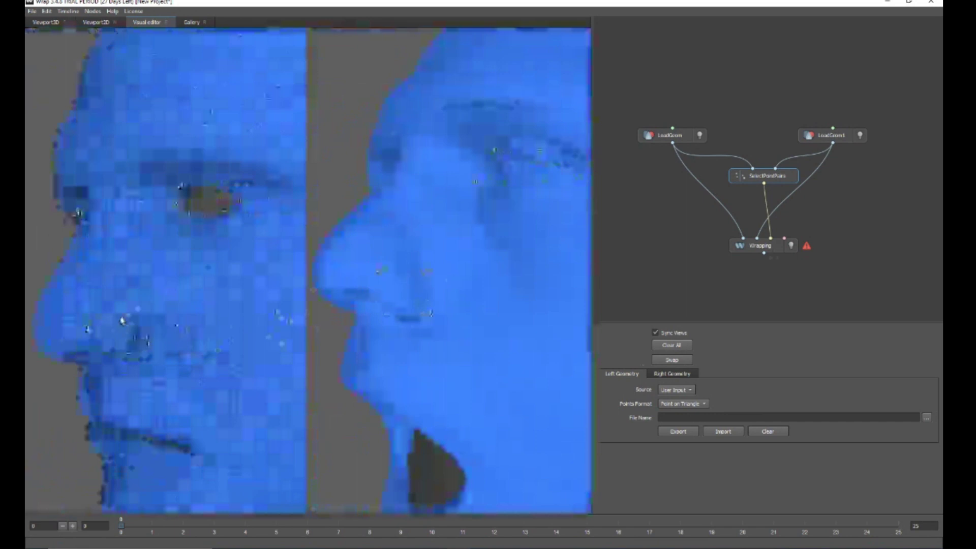
{"action": "scroll", "coordinate": [121, 322], "scroll_direction": "down", "scroll_amount": 2}
{"action": "scroll", "coordinate": [127, 327], "scroll_direction": "up", "scroll_amount": 2}
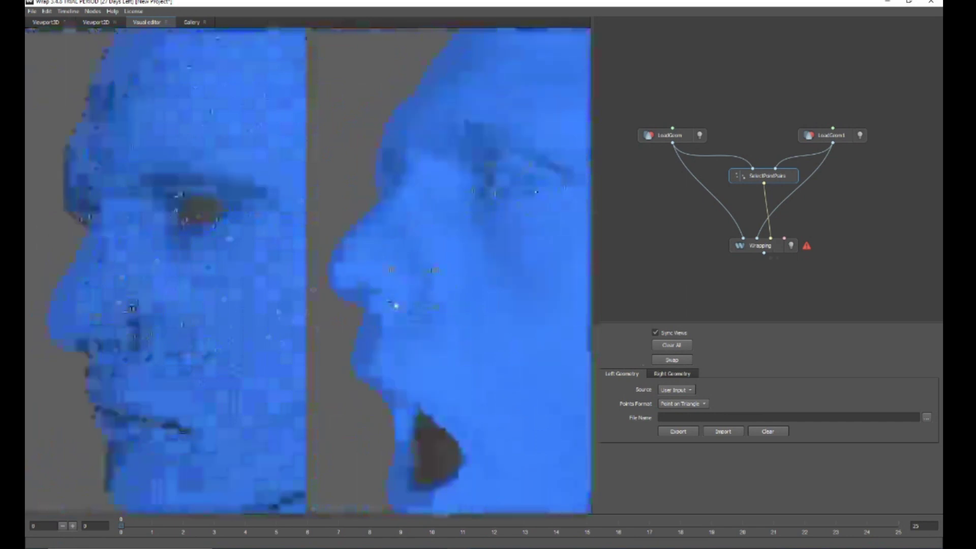
{"action": "scroll", "coordinate": [127, 329], "scroll_direction": "up", "scroll_amount": 2}
{"action": "scroll", "coordinate": [127, 329], "scroll_direction": "down", "scroll_amount": 5}
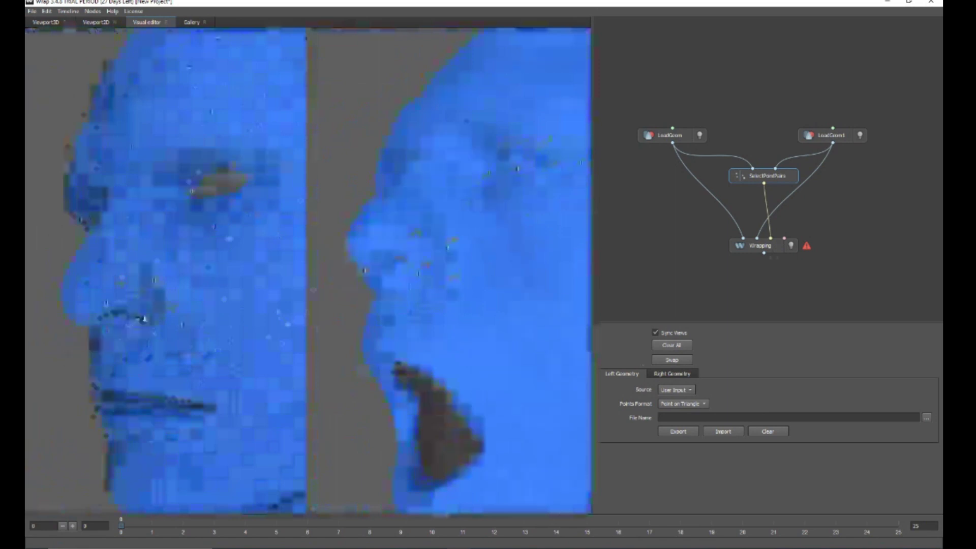
{"action": "scroll", "coordinate": [334, 311], "scroll_direction": "up", "scroll_amount": 2}
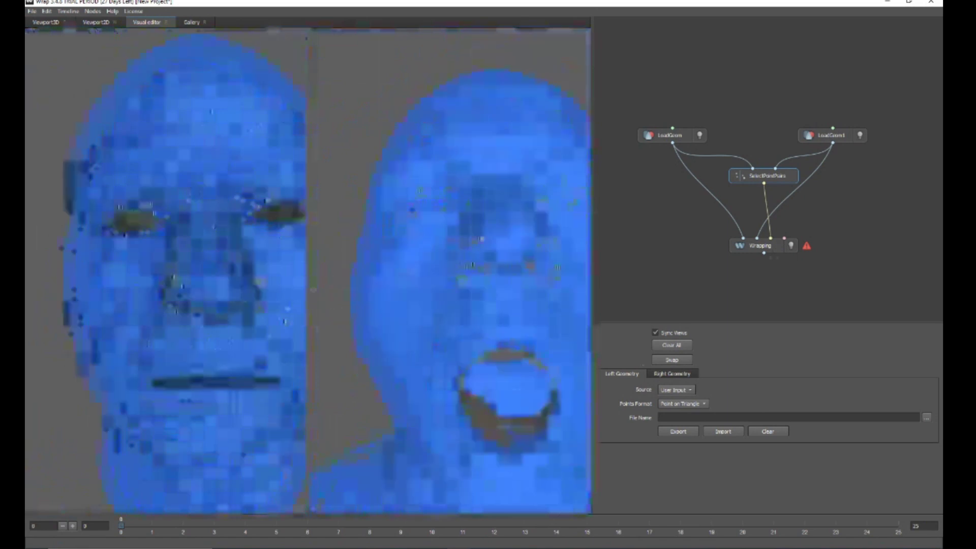
Step: Place a matching point pair at the inner base of each nostril on the base mesh and the scan
{"action": "left_click_drag", "start_coordinate": [203, 351], "coordinate": [204, 311], "text": "alt"}
{"action": "middle_click_drag", "start_coordinate": [203, 311], "coordinate": [185, 361], "text": "alt"}
{"action": "left_click_drag", "start_coordinate": [185, 359], "coordinate": [181, 348], "text": "alt"}
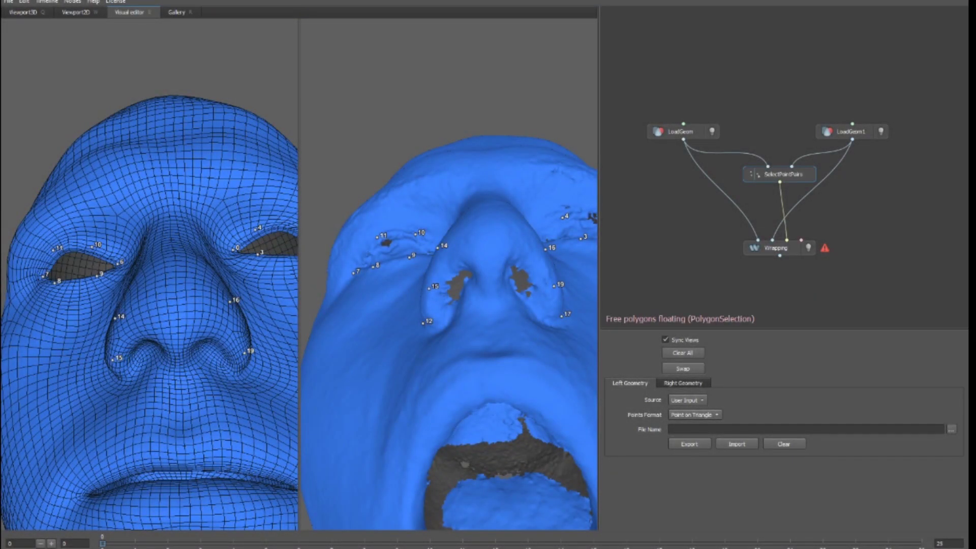
{"action": "left_click_drag", "start_coordinate": [163, 362], "coordinate": [159, 341]}
{"action": "left_click", "coordinate": [158, 341]}
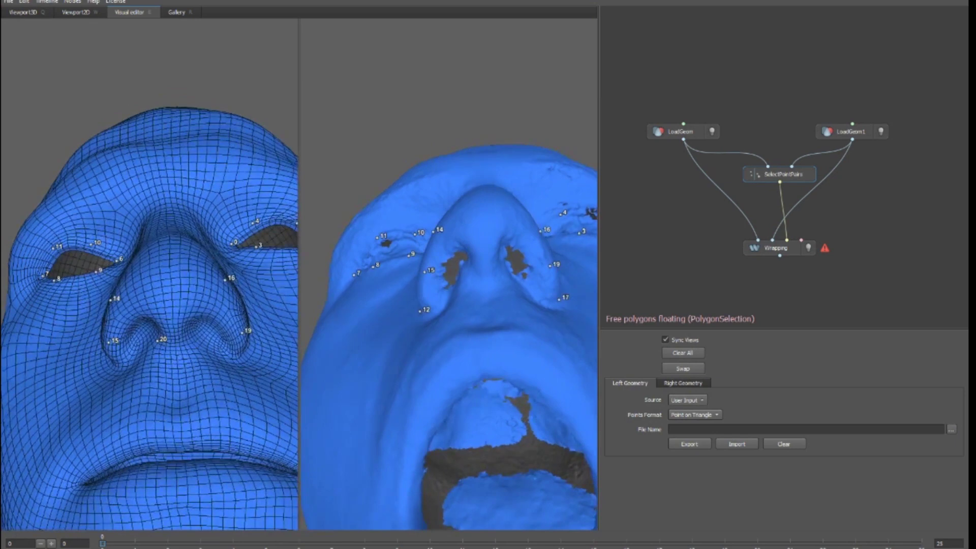
{"action": "left_click", "coordinate": [467, 279]}
{"action": "left_click", "coordinate": [195, 338]}
{"action": "left_click", "coordinate": [507, 275]}
Step: Place a matching point pair at the front edge of each nostril, under the nose tip
{"action": "left_click_drag", "start_coordinate": [507, 275], "coordinate": [510, 232]}
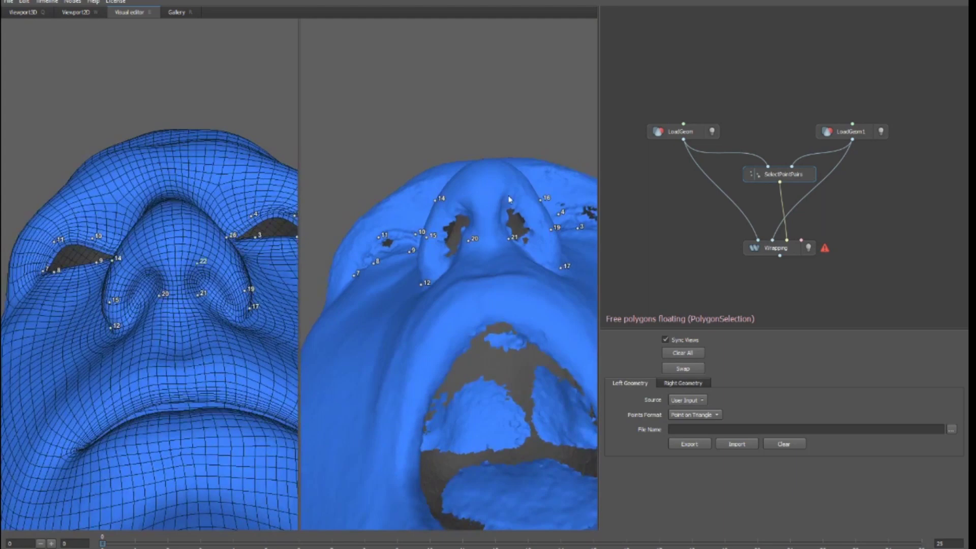
{"action": "left_click", "coordinate": [197, 262]}
{"action": "left_click_drag", "start_coordinate": [159, 265], "coordinate": [186, 269]}
{"action": "left_click", "coordinate": [185, 262]}
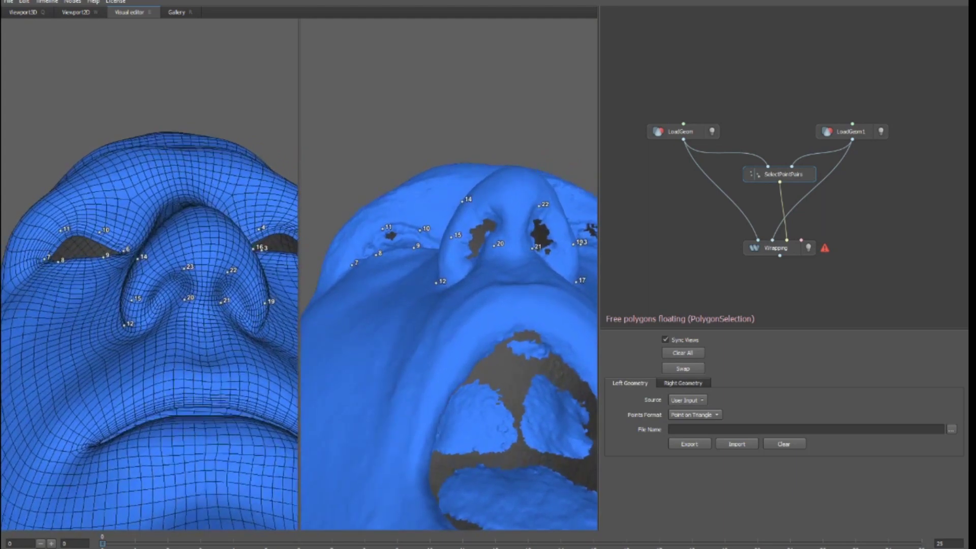
{"action": "left_click", "coordinate": [495, 205]}
Step: Place a matching point pair at the outer rear edge of each nostril on the base mesh and the scan
{"action": "left_click_drag", "start_coordinate": [168, 303], "coordinate": [113, 323]}
{"action": "left_click", "coordinate": [205, 307]}
{"action": "left_click", "coordinate": [425, 279]}
{"action": "left_click_drag", "start_coordinate": [196, 330], "coordinate": [206, 330]}
{"action": "left_click", "coordinate": [210, 326]}
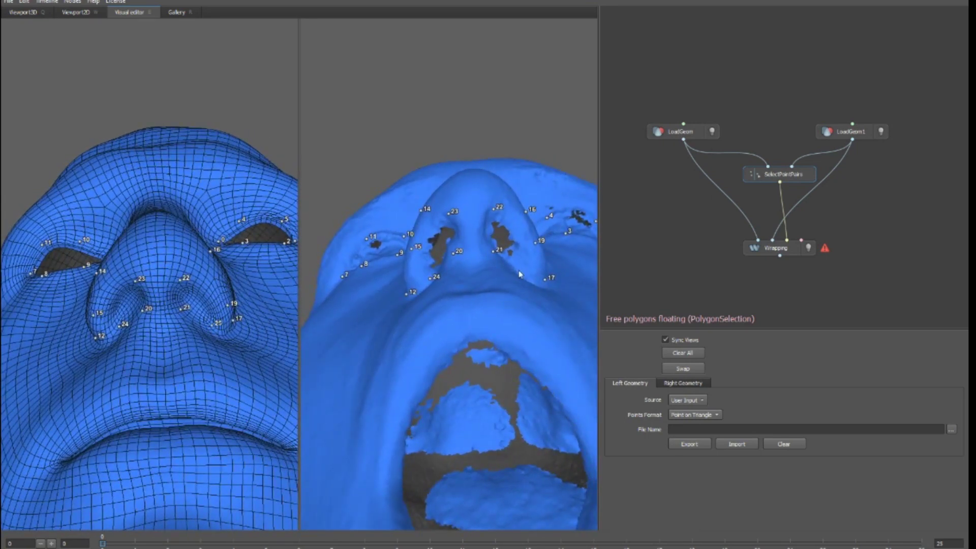
{"action": "left_click", "coordinate": [521, 270]}
Step: Place a matching point pair at the mouth corner on the head's right side on both meshes
{"action": "scroll", "coordinate": [521, 270], "scroll_direction": "down", "scroll_amount": 3}
{"action": "left_click_drag", "start_coordinate": [521, 270], "coordinate": [517, 301]}
{"action": "middle_click_drag", "start_coordinate": [99, 225], "coordinate": [101, 136]}
{"action": "scroll", "coordinate": [100, 136], "scroll_direction": "up", "scroll_amount": 3}
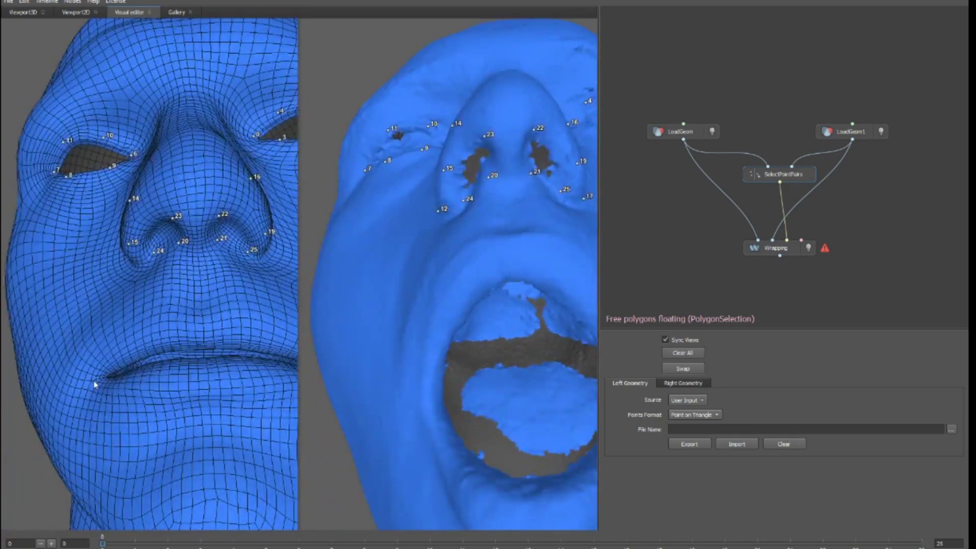
{"action": "left_click", "coordinate": [97, 378]}
{"action": "middle_click_drag", "start_coordinate": [98, 378], "coordinate": [124, 325]}
{"action": "scroll", "coordinate": [124, 325], "scroll_direction": "up", "scroll_amount": 3}
{"action": "left_click_drag", "start_coordinate": [124, 325], "coordinate": [168, 310]}
{"action": "middle_click_drag", "start_coordinate": [155, 350], "coordinate": [164, 325]}
{"action": "scroll", "coordinate": [163, 324], "scroll_direction": "up", "scroll_amount": 3}
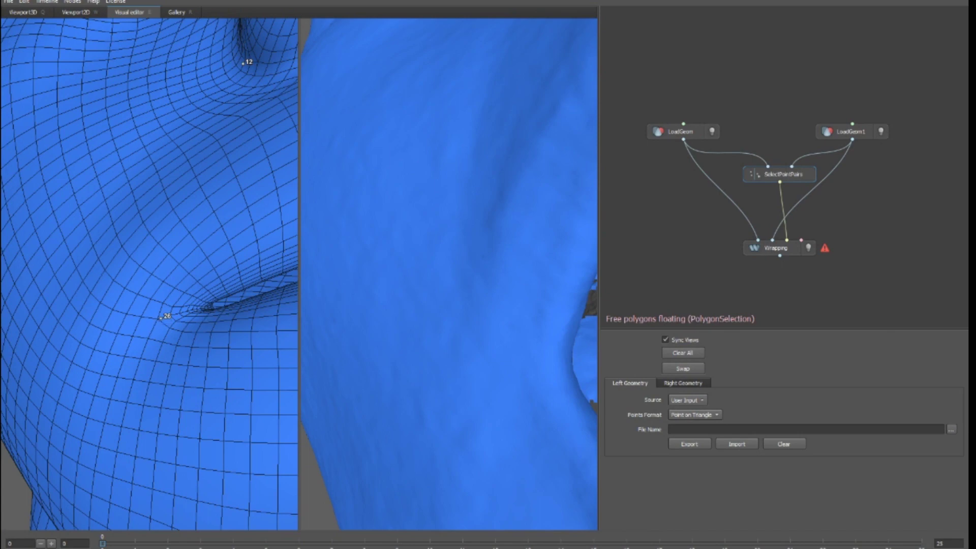
{"action": "scroll", "coordinate": [43, 229], "scroll_direction": "down", "scroll_amount": 5}
Step: Place a matching point pair at the mouth corner on the head's left side on both meshes
{"action": "left_click_drag", "start_coordinate": [447, 315], "coordinate": [285, 311]}
{"action": "left_click", "coordinate": [381, 307]}
{"action": "scroll", "coordinate": [425, 350], "scroll_direction": "up", "scroll_amount": 3}
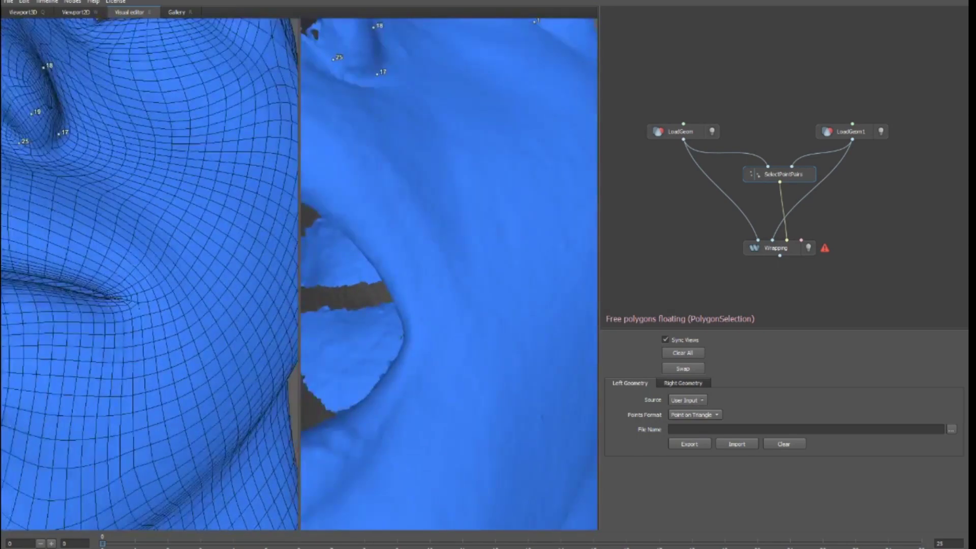
Step: Place two matching point pairs above the upper lip, one on each side of its centre, on both meshes
{"action": "scroll", "coordinate": [426, 350], "scroll_direction": "down", "scroll_amount": 8}
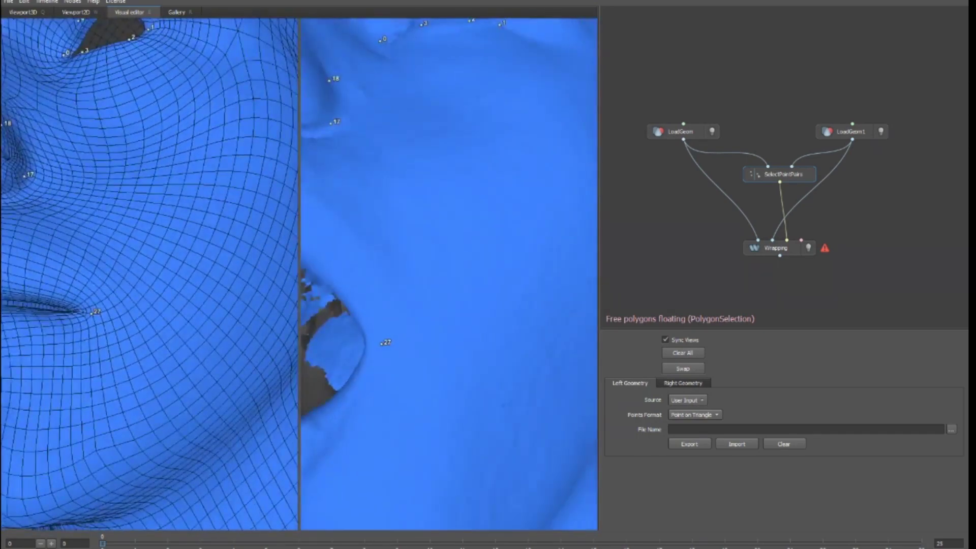
{"action": "middle_click_drag", "start_coordinate": [191, 108], "coordinate": [181, 155]}
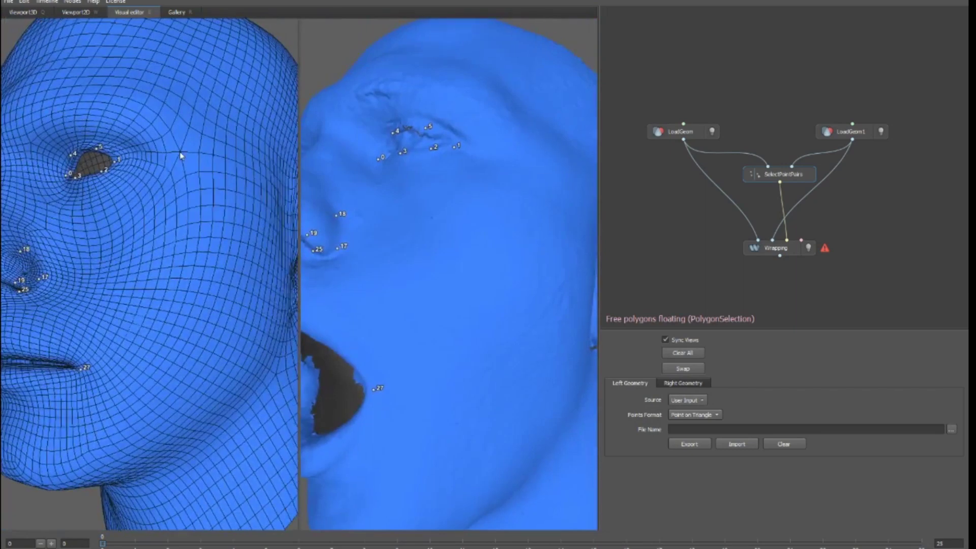
{"action": "scroll", "coordinate": [206, 272], "scroll_direction": "down", "scroll_amount": 2}
{"action": "middle_click_drag", "start_coordinate": [207, 272], "coordinate": [237, 305]}
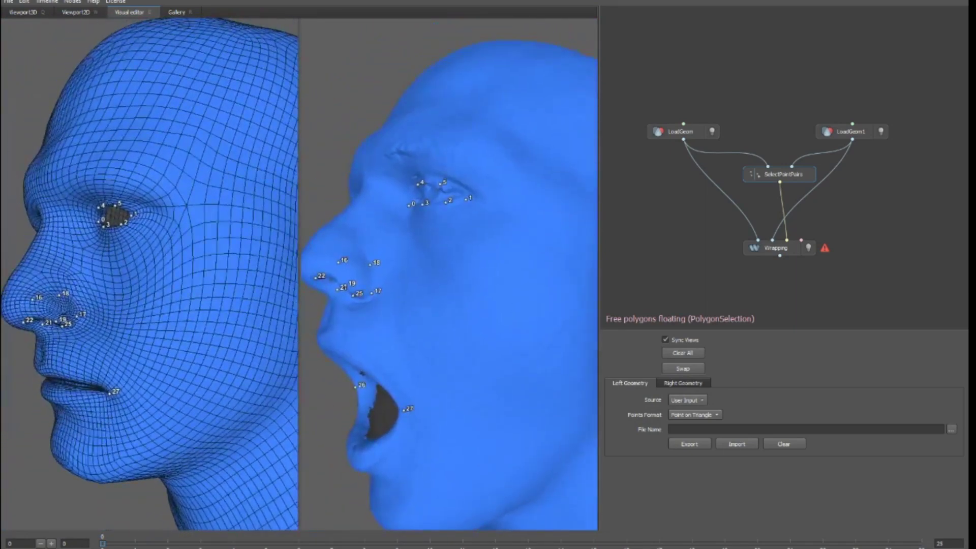
{"action": "left_click_drag", "start_coordinate": [140, 327], "coordinate": [218, 311]}
{"action": "middle_click_drag", "start_coordinate": [83, 365], "coordinate": [159, 339]}
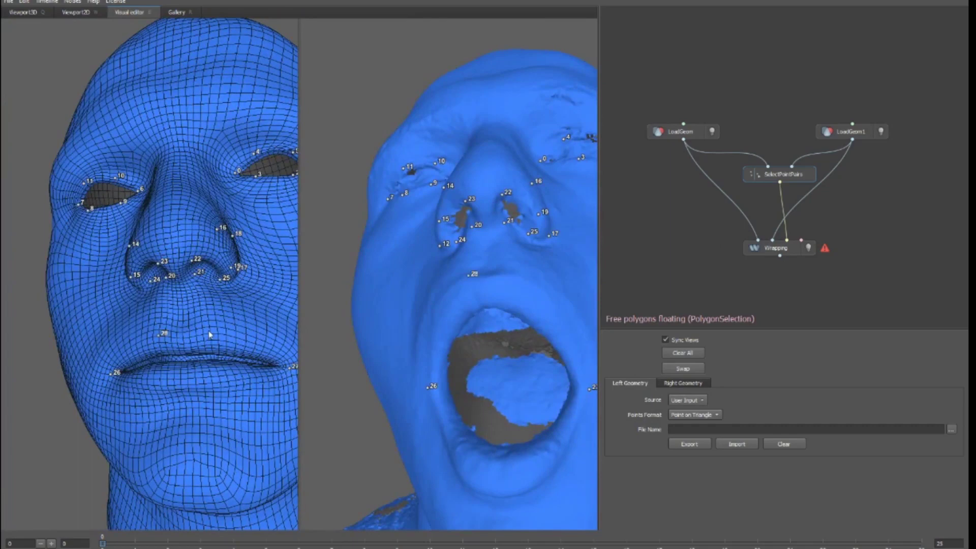
{"action": "left_click", "coordinate": [464, 277]}
{"action": "left_click", "coordinate": [208, 331]}
{"action": "left_click", "coordinate": [507, 275]}
Step: Place three matching point pairs along the lower lip, one on each side and one at its centre, on both meshes
{"action": "left_click_drag", "start_coordinate": [508, 275], "coordinate": [546, 222]}
{"action": "left_click", "coordinate": [177, 328]}
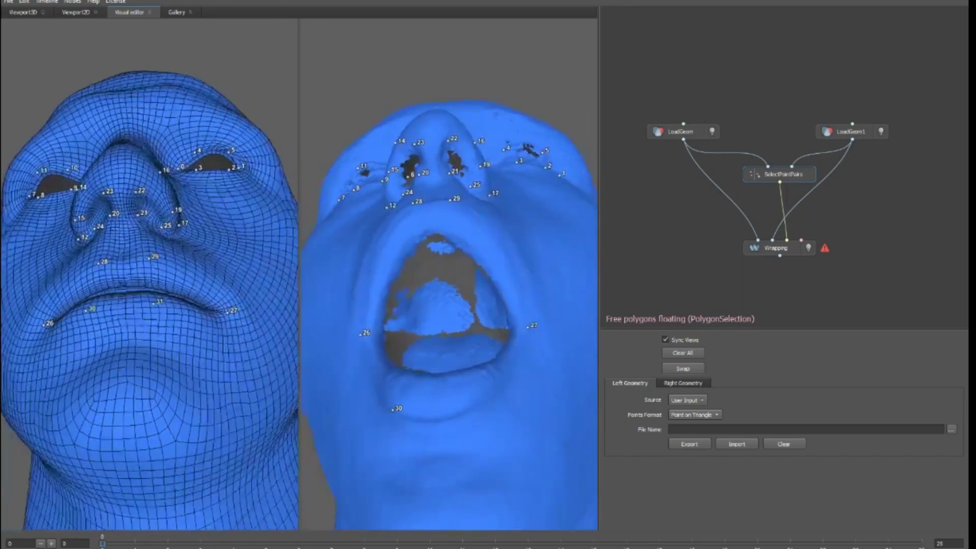
{"action": "left_click", "coordinate": [486, 399]}
{"action": "left_click", "coordinate": [122, 302]}
{"action": "left_click", "coordinate": [425, 418]}
{"action": "middle_click_drag", "start_coordinate": [447, 315], "coordinate": [449, 286]}
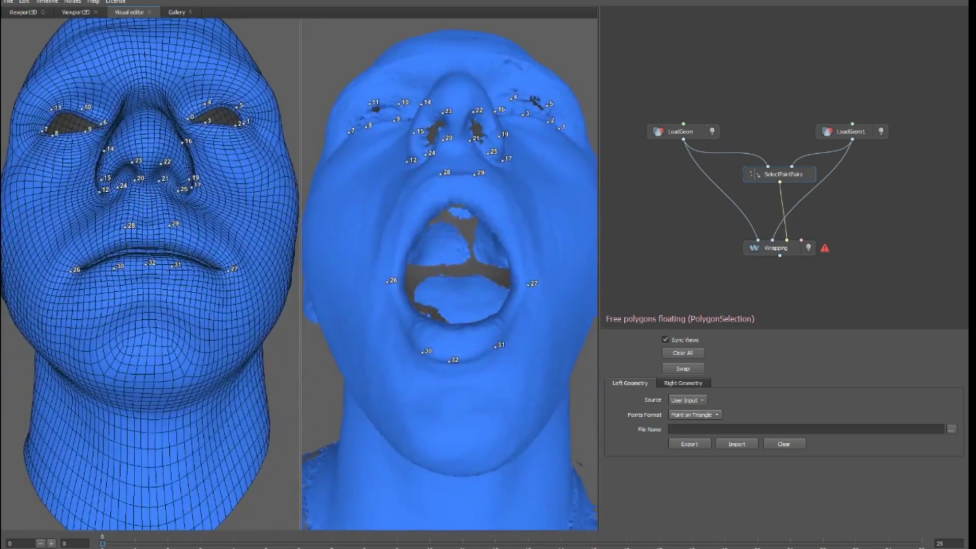
Step: Place three matching point pairs on the chin, one centred below the lower lip and one on each side of the chin
{"action": "mouse_move", "coordinate": [448, 286]}
{"action": "left_mouse_down"}
{"action": "mouse_move", "coordinate": [448, 297]}
{"action": "mouse_move", "coordinate": [455, 292]}
{"action": "left_mouse_up"}
{"action": "middle_click_drag", "start_coordinate": [455, 292], "coordinate": [405, 249]}
{"action": "left_click_drag", "start_coordinate": [405, 249], "coordinate": [408, 246]}
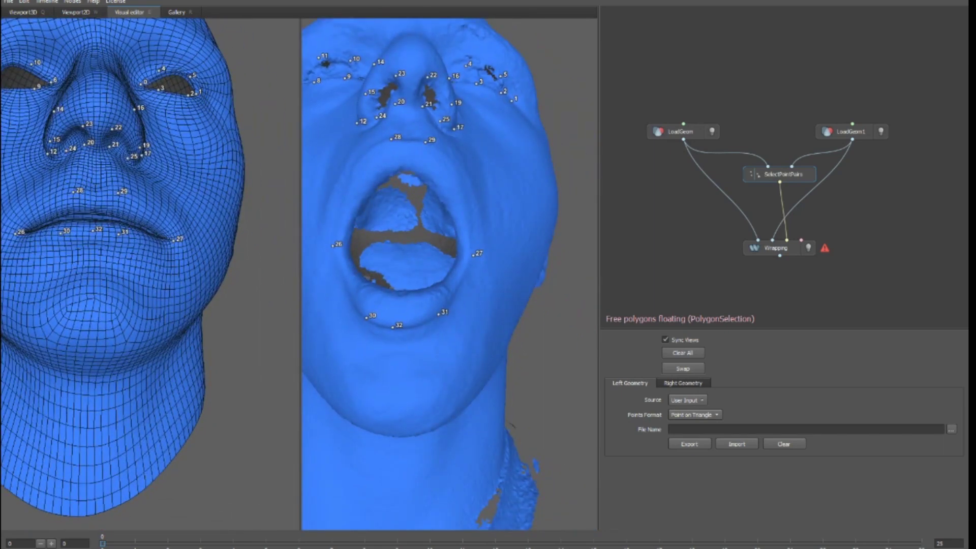
{"action": "left_click", "coordinate": [343, 398]}
{"action": "left_click", "coordinate": [354, 392]}
{"action": "left_click", "coordinate": [452, 391]}
Step: Place matching point pairs below the ear and midway along the jawline on the head's right side on both meshes
{"action": "scroll", "coordinate": [453, 391], "scroll_direction": "down", "scroll_amount": 1}
{"action": "scroll", "coordinate": [452, 390], "scroll_direction": "down", "scroll_amount": 2}
{"action": "left_click_drag", "start_coordinate": [453, 390], "coordinate": [508, 415]}
{"action": "middle_click_drag", "start_coordinate": [508, 415], "coordinate": [485, 414]}
{"action": "scroll", "coordinate": [556, 414], "scroll_direction": "up", "scroll_amount": 2}
{"action": "left_click_drag", "start_coordinate": [485, 414], "coordinate": [498, 428]}
{"action": "scroll", "coordinate": [39, 273], "scroll_direction": "down", "scroll_amount": 2}
{"action": "middle_click_drag", "start_coordinate": [39, 273], "coordinate": [85, 306]}
{"action": "left_click", "coordinate": [74, 323]}
{"action": "left_click_drag", "start_coordinate": [74, 323], "coordinate": [96, 326]}
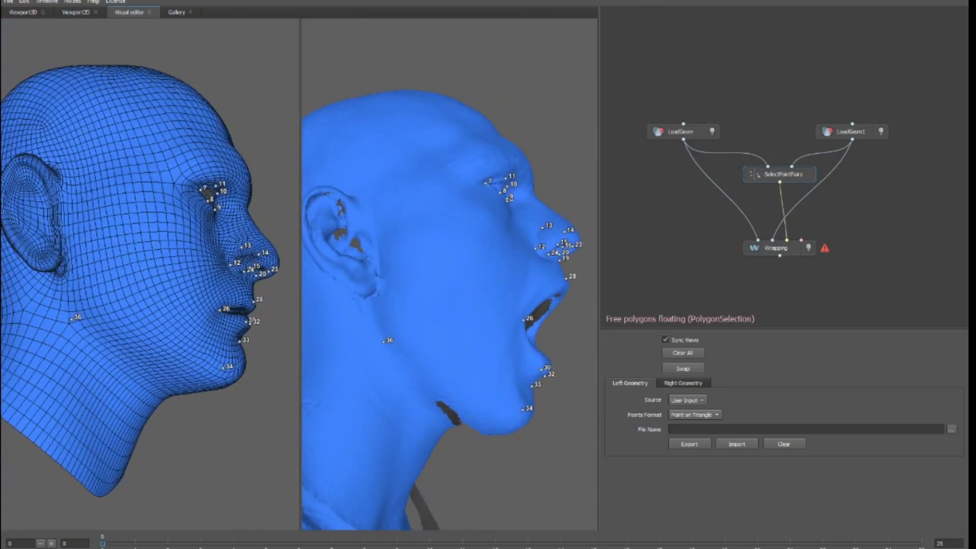
{"action": "left_click_drag", "start_coordinate": [389, 341], "coordinate": [406, 343]}
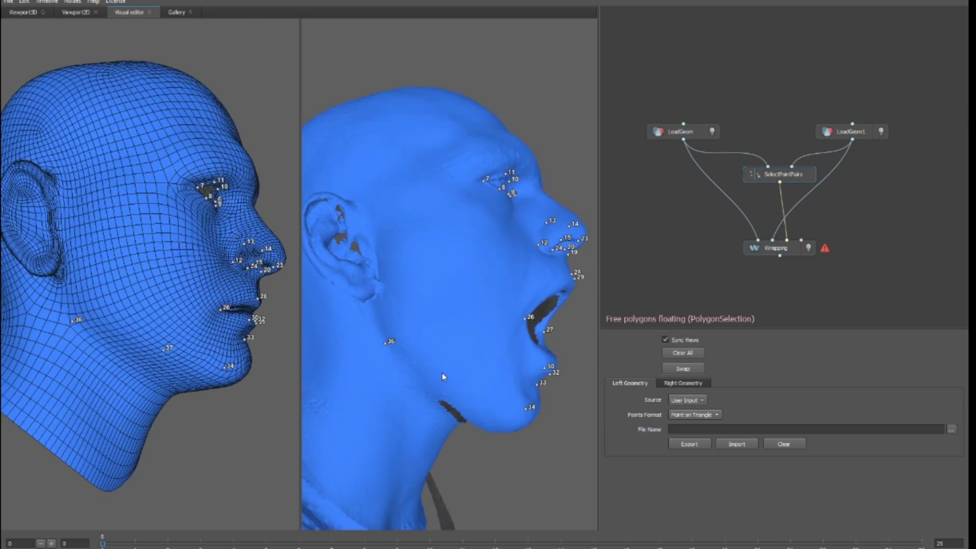
Step: Place matching point pairs below the ear and midway along the jawline on the head's left side on both meshes
{"action": "left_click_drag", "start_coordinate": [407, 344], "coordinate": [173, 326]}
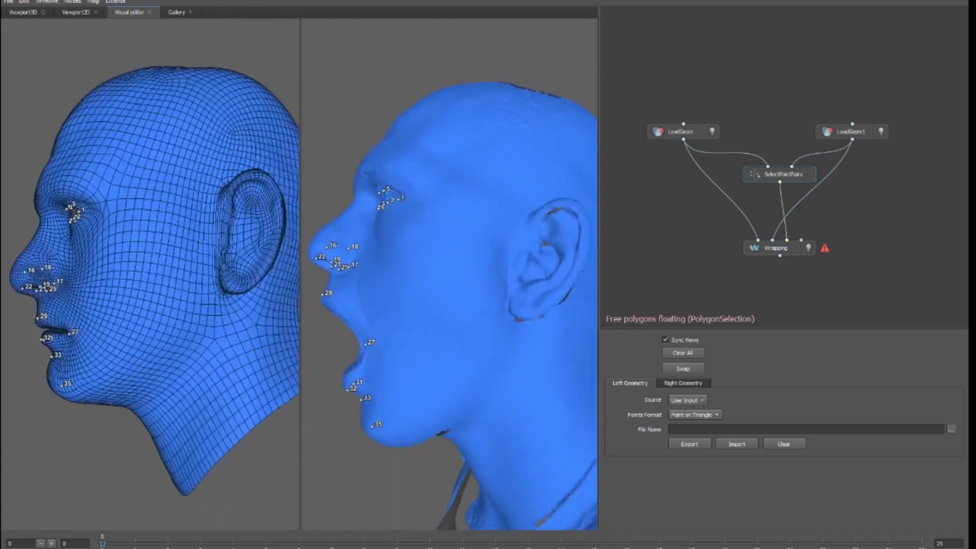
{"action": "left_click", "coordinate": [216, 337]}
{"action": "left_click", "coordinate": [155, 374]}
{"action": "scroll", "coordinate": [155, 374], "scroll_direction": "down", "scroll_amount": 2}
{"action": "left_click_drag", "start_coordinate": [154, 366], "coordinate": [163, 323]}
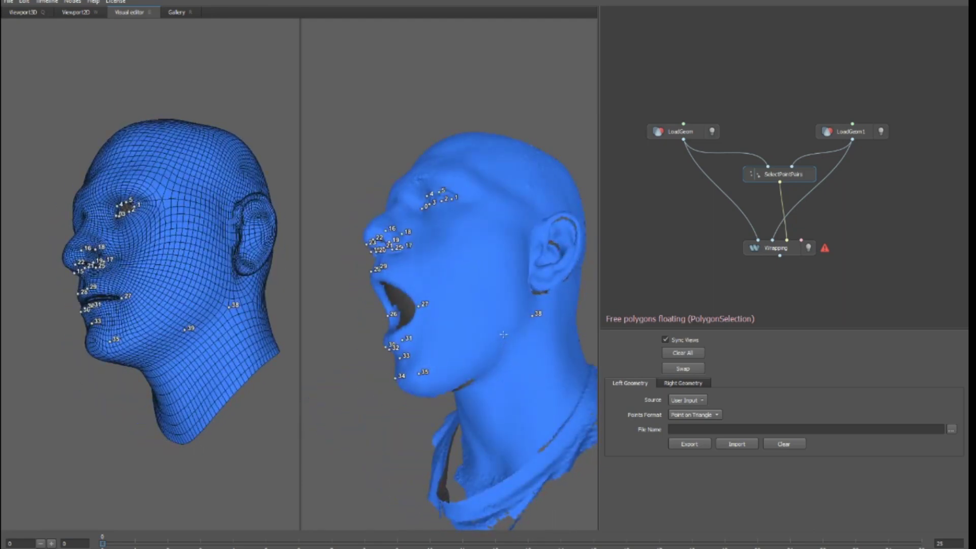
{"action": "left_click", "coordinate": [184, 330], "text": "ctrl"}
Step: Place front and rear point pairs on both sides of the neck on the base mesh and the scan
{"action": "left_click_drag", "start_coordinate": [162, 323], "coordinate": [325, 335]}
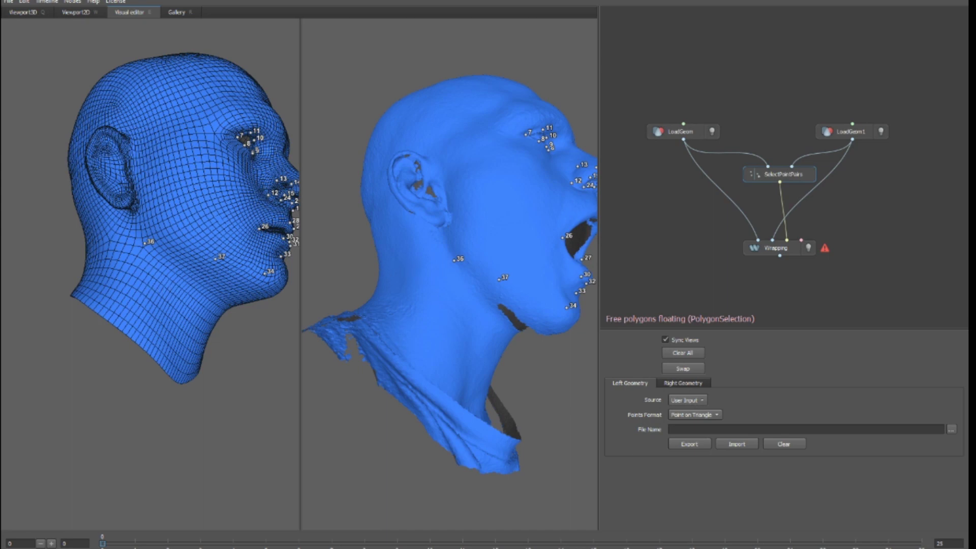
{"action": "left_click_drag", "start_coordinate": [178, 291], "coordinate": [463, 311]}
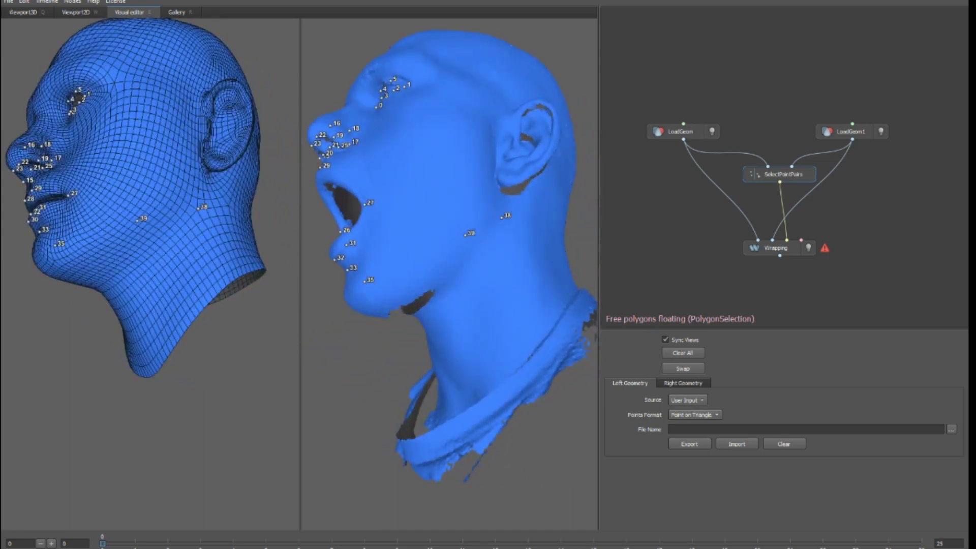
{"action": "left_click_drag", "start_coordinate": [167, 275], "coordinate": [218, 268]}
{"action": "scroll", "coordinate": [219, 269], "scroll_direction": "down", "scroll_amount": 3}
{"action": "left_click_drag", "start_coordinate": [152, 269], "coordinate": [254, 277]}
{"action": "scroll", "coordinate": [506, 193], "scroll_direction": "up", "scroll_amount": 5}
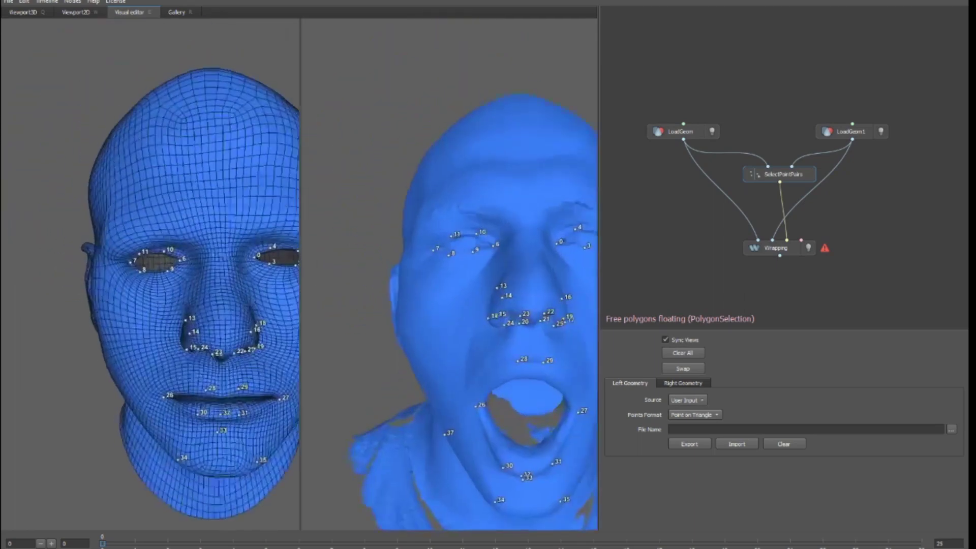
{"action": "left_click_drag", "start_coordinate": [153, 270], "coordinate": [193, 269]}
{"action": "left_click_drag", "start_coordinate": [487, 322], "coordinate": [298, 360]}
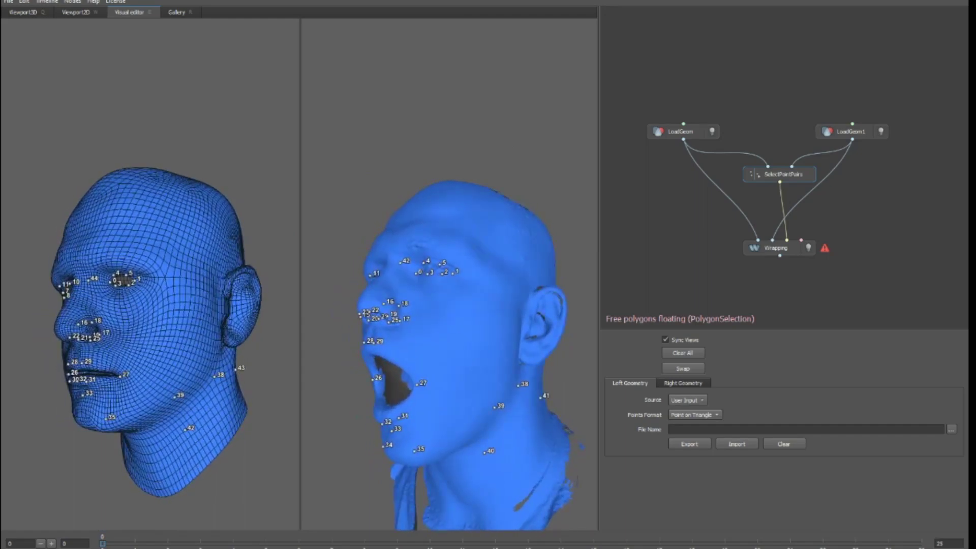
Step: Correct the mismatched neck points so that points 40 to 43 sit at the same places on both meshes
{"action": "left_click_drag", "start_coordinate": [183, 325], "coordinate": [327, 331], "text": "alt"}
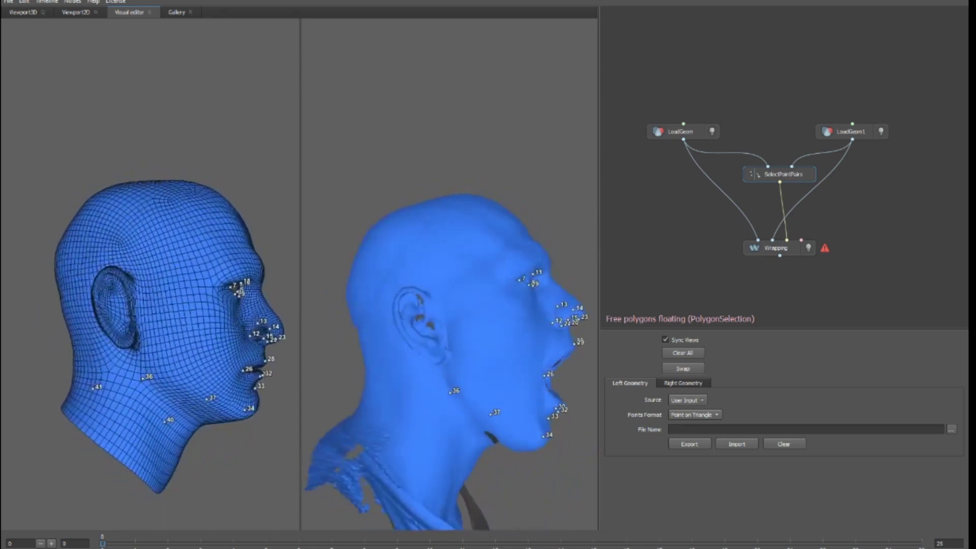
{"action": "scroll", "coordinate": [203, 376], "scroll_direction": "up", "scroll_amount": 3}
{"action": "middle_click_drag", "start_coordinate": [204, 376], "coordinate": [230, 358], "text": "alt"}
{"action": "scroll", "coordinate": [435, 411], "scroll_direction": "down", "scroll_amount": 3}
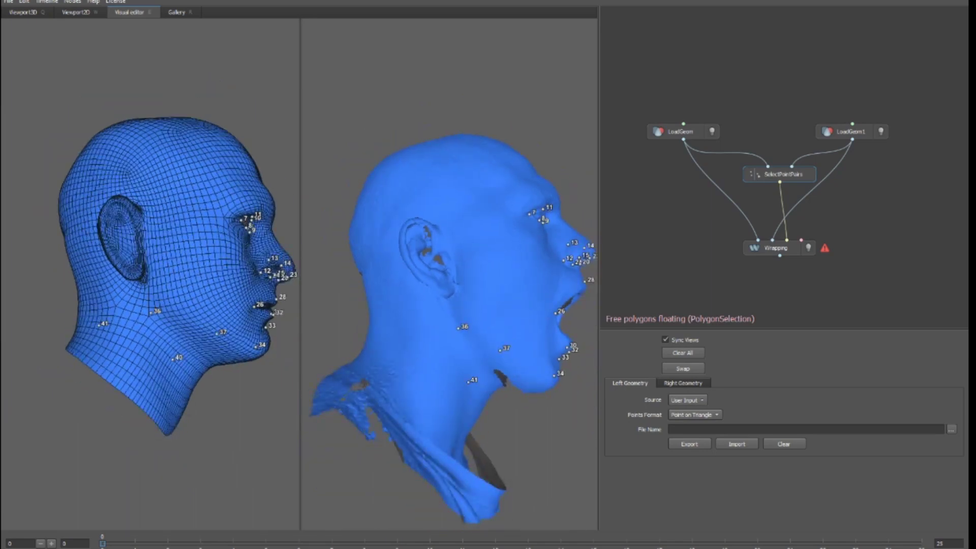
{"action": "left_click", "coordinate": [468, 385]}
{"action": "left_click_drag", "start_coordinate": [508, 325], "coordinate": [274, 300], "text": "alt"}
{"action": "left_click_drag", "start_coordinate": [101, 352], "coordinate": [132, 351], "text": "alt"}
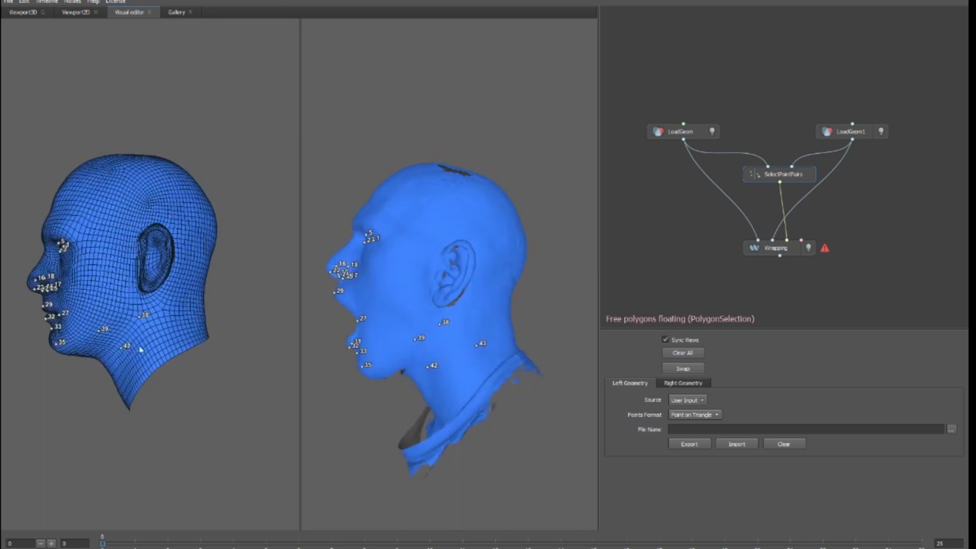
{"action": "scroll", "coordinate": [170, 325], "scroll_direction": "down", "scroll_amount": 3}
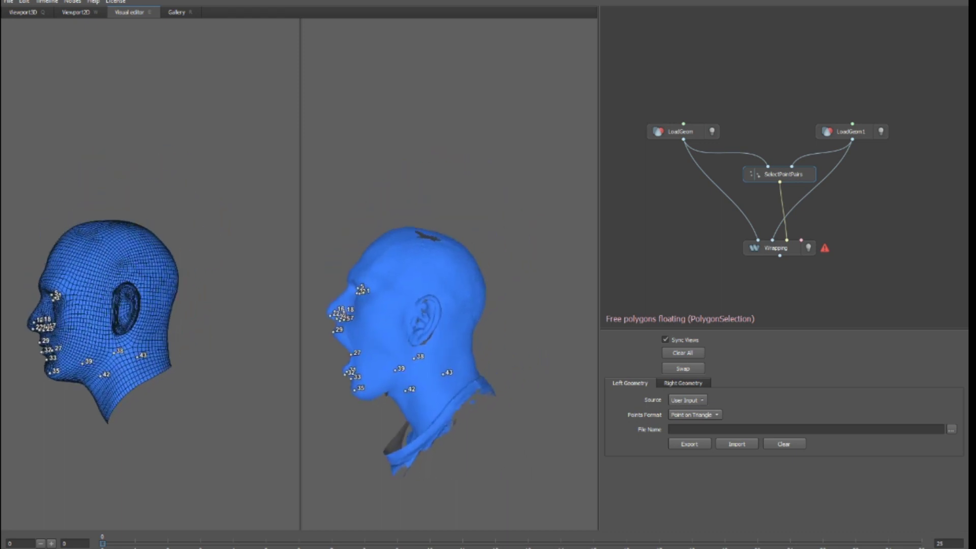
Step: Place three matching point pairs down the head's left side, at the temple, cheek and lower cheek, on both meshes
{"action": "left_click_drag", "start_coordinate": [170, 325], "coordinate": [120, 354], "text": "alt"}
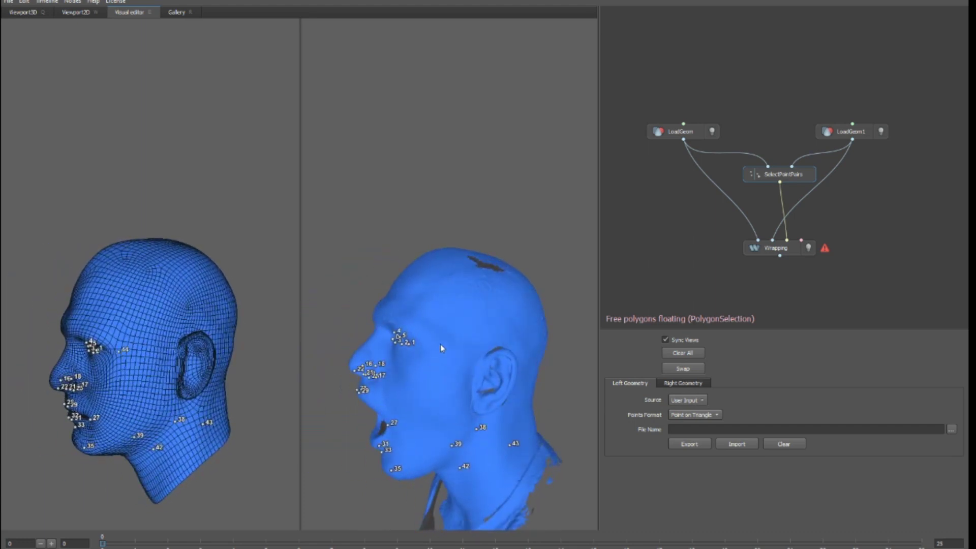
{"action": "left_click_drag", "start_coordinate": [440, 344], "coordinate": [491, 337], "text": "alt"}
{"action": "mouse_move", "coordinate": [203, 352]}
{"action": "left_mouse_down", "text": "alt"}
{"action": "mouse_move", "coordinate": [238, 351]}
{"action": "mouse_move", "coordinate": [222, 348]}
{"action": "left_mouse_up", "text": "alt"}
{"action": "scroll", "coordinate": [208, 340], "scroll_direction": "up", "scroll_amount": 4}
{"action": "middle_click_drag", "start_coordinate": [209, 339], "coordinate": [180, 312], "text": "alt"}
{"action": "left_click_drag", "start_coordinate": [180, 312], "coordinate": [196, 300], "text": "alt"}
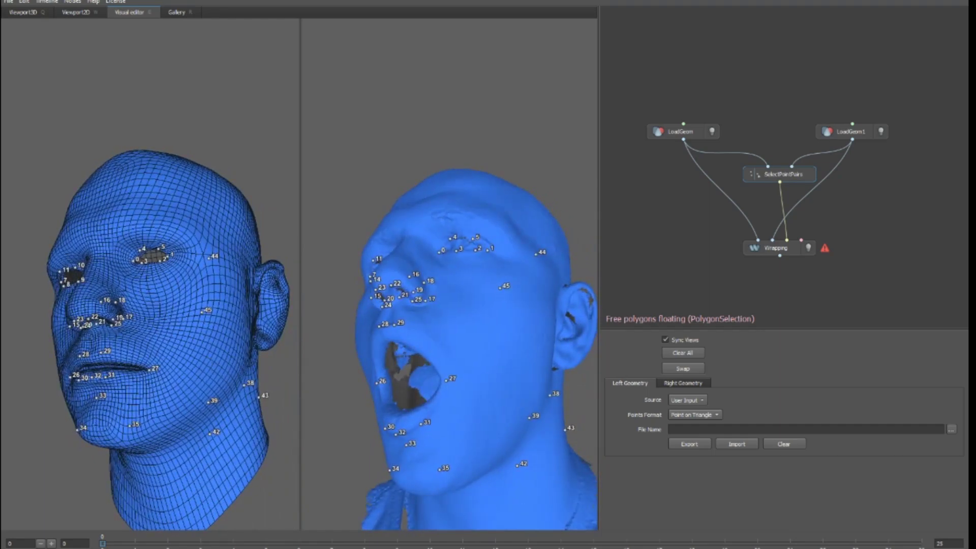
{"action": "scroll", "coordinate": [167, 375], "scroll_direction": "down", "scroll_amount": 2}
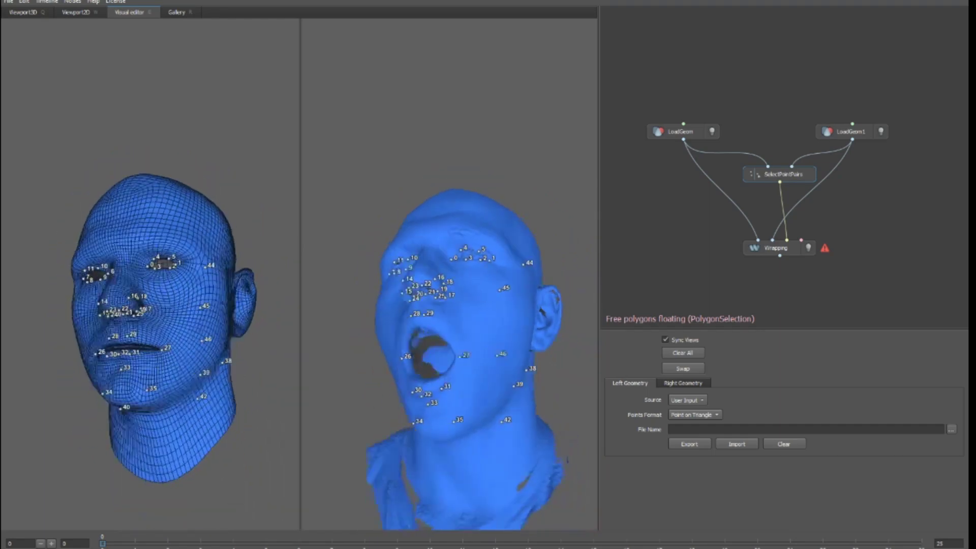
Step: Place a matching point pair on the lower cheek on the head's right side on both meshes
{"action": "left_click_drag", "start_coordinate": [152, 387], "coordinate": [213, 406], "text": "alt"}
{"action": "scroll", "coordinate": [213, 416], "scroll_direction": "up", "scroll_amount": 4}
{"action": "middle_click_drag", "start_coordinate": [213, 427], "coordinate": [229, 374], "text": "alt"}
{"action": "left_click_drag", "start_coordinate": [217, 374], "coordinate": [255, 370], "text": "alt"}
{"action": "scroll", "coordinate": [231, 374], "scroll_direction": "down", "scroll_amount": 3}
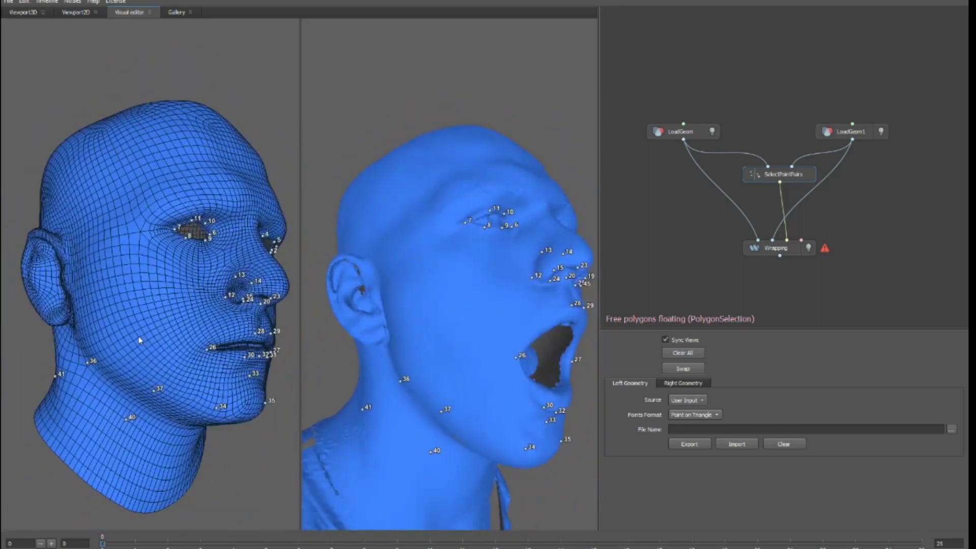
{"action": "left_click", "coordinate": [144, 338]}
{"action": "scroll", "coordinate": [145, 338], "scroll_direction": "down", "scroll_amount": 3}
{"action": "scroll", "coordinate": [145, 337], "scroll_direction": "down", "scroll_amount": 1}
{"action": "mouse_move", "coordinate": [168, 345]}
{"action": "left_mouse_down", "text": "alt"}
{"action": "mouse_move", "coordinate": [71, 343]}
{"action": "mouse_move", "coordinate": [164, 345]}
{"action": "left_mouse_up", "text": "alt"}
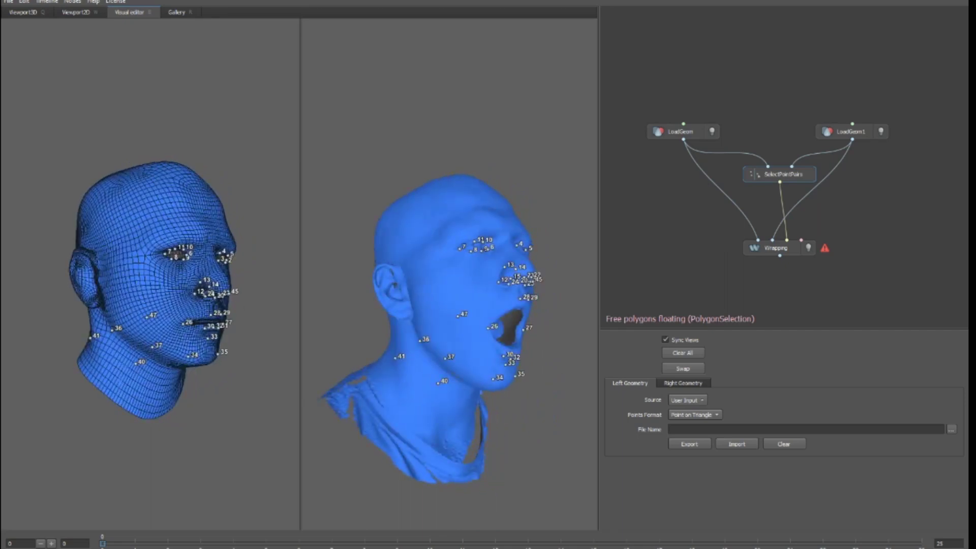
Step: Place a matching point pair at the right temple and one on each side of the forehead on both meshes
{"action": "left_click_drag", "start_coordinate": [432, 249], "coordinate": [410, 281], "text": "alt"}
{"action": "left_click", "coordinate": [452, 262]}
{"action": "left_click", "coordinate": [438, 269]}
{"action": "left_click", "coordinate": [143, 277]}
{"action": "left_click_drag", "start_coordinate": [143, 278], "coordinate": [104, 275], "text": "alt"}
{"action": "left_click", "coordinate": [181, 272]}
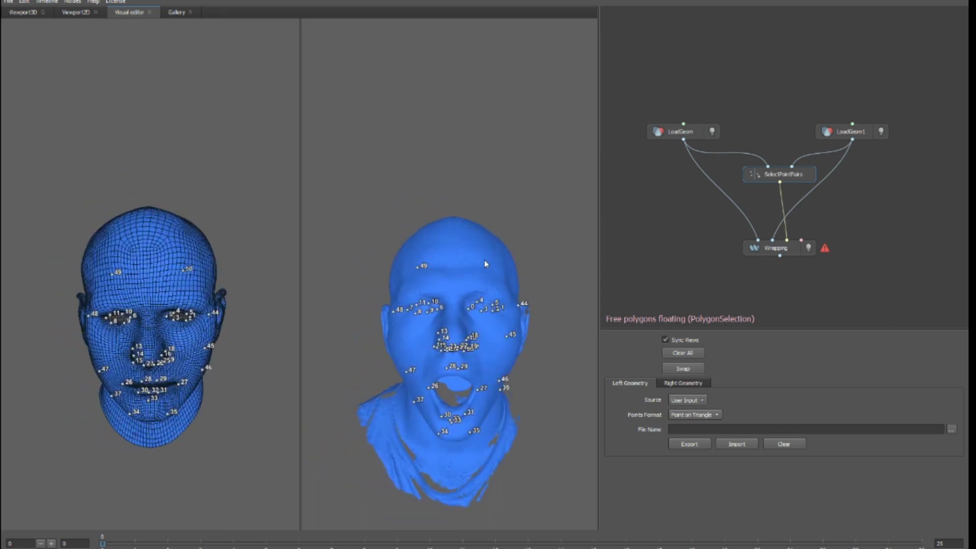
{"action": "left_click", "coordinate": [486, 261]}
{"action": "left_click_drag", "start_coordinate": [486, 260], "coordinate": [473, 267], "text": "alt"}
Step: Place two matching point pairs along the front edge of the left ear, near its top and above the lobe
{"action": "middle_click_drag", "start_coordinate": [255, 310], "coordinate": [252, 333], "text": "alt"}
{"action": "left_click_drag", "start_coordinate": [253, 333], "coordinate": [116, 355], "text": "alt"}
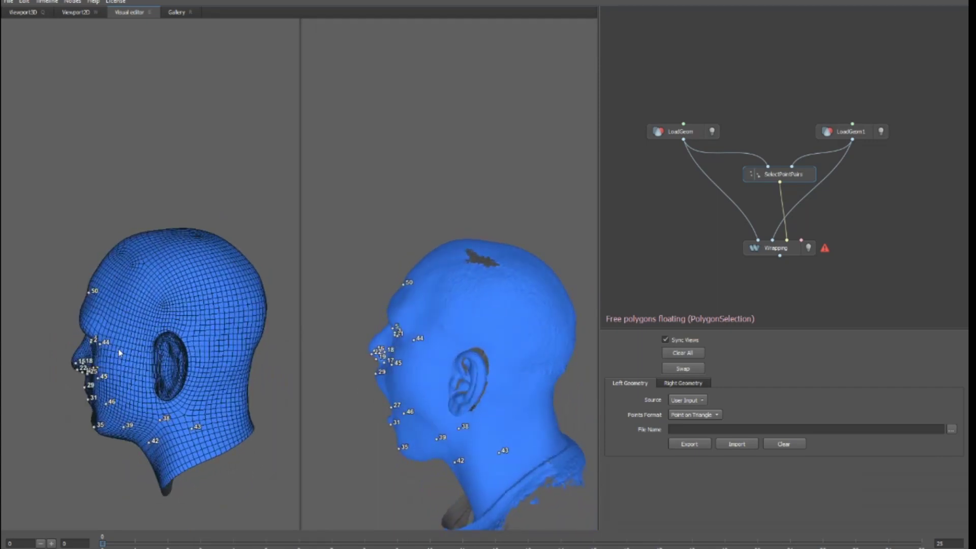
{"action": "left_click_drag", "start_coordinate": [204, 388], "coordinate": [295, 367], "text": "alt"}
{"action": "left_click_drag", "start_coordinate": [203, 366], "coordinate": [160, 361], "text": "alt"}
{"action": "right_click_drag", "start_coordinate": [160, 362], "coordinate": [188, 361], "text": "alt"}
{"action": "left_click_drag", "start_coordinate": [188, 361], "coordinate": [229, 355], "text": "alt"}
{"action": "left_click_drag", "start_coordinate": [485, 308], "coordinate": [509, 311], "text": "alt"}
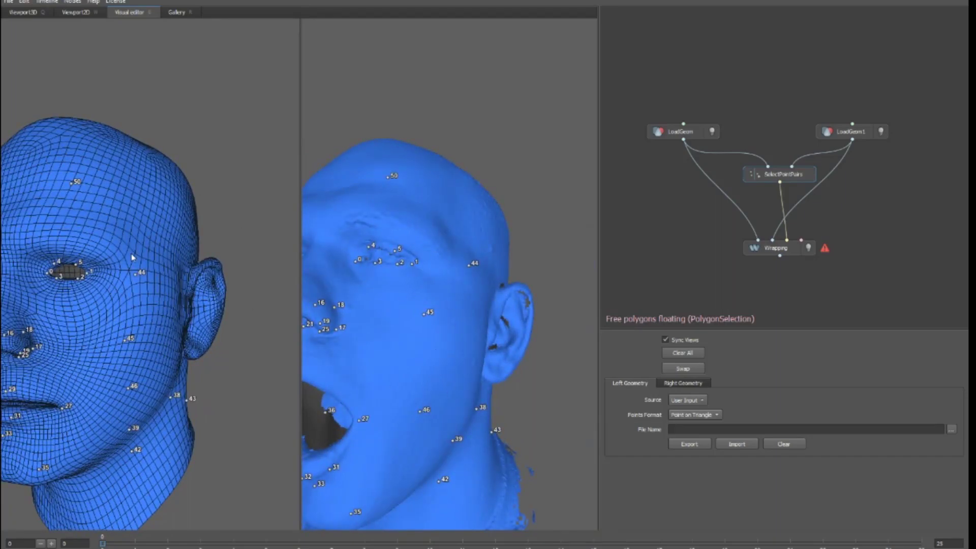
{"action": "left_click_drag", "start_coordinate": [213, 315], "coordinate": [173, 315], "text": "alt"}
{"action": "middle_click_drag", "start_coordinate": [173, 315], "coordinate": [249, 315], "text": "alt"}
{"action": "right_click_drag", "start_coordinate": [249, 315], "coordinate": [279, 315], "text": "alt"}
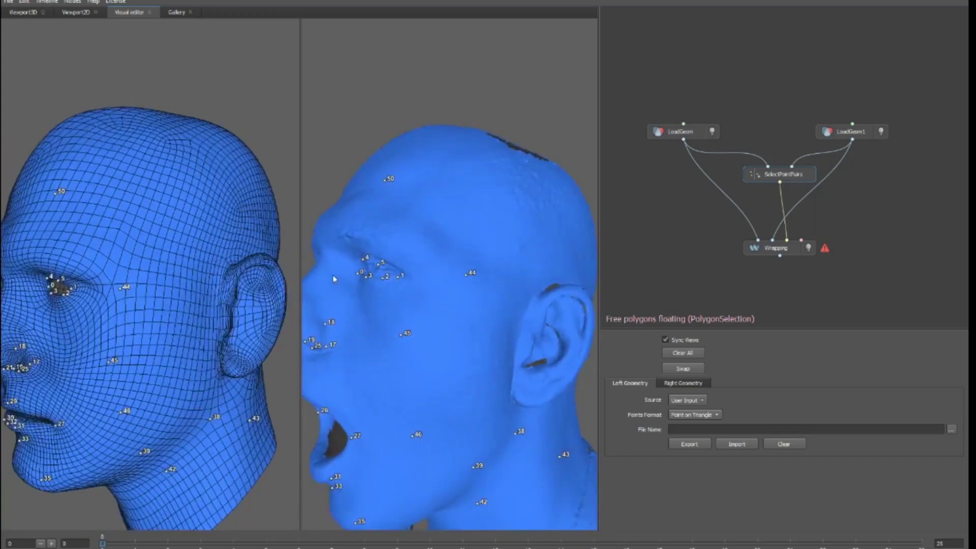
{"action": "left_click_drag", "start_coordinate": [361, 283], "coordinate": [343, 285], "text": "alt"}
{"action": "right_click_drag", "start_coordinate": [343, 285], "coordinate": [363, 286], "text": "alt"}
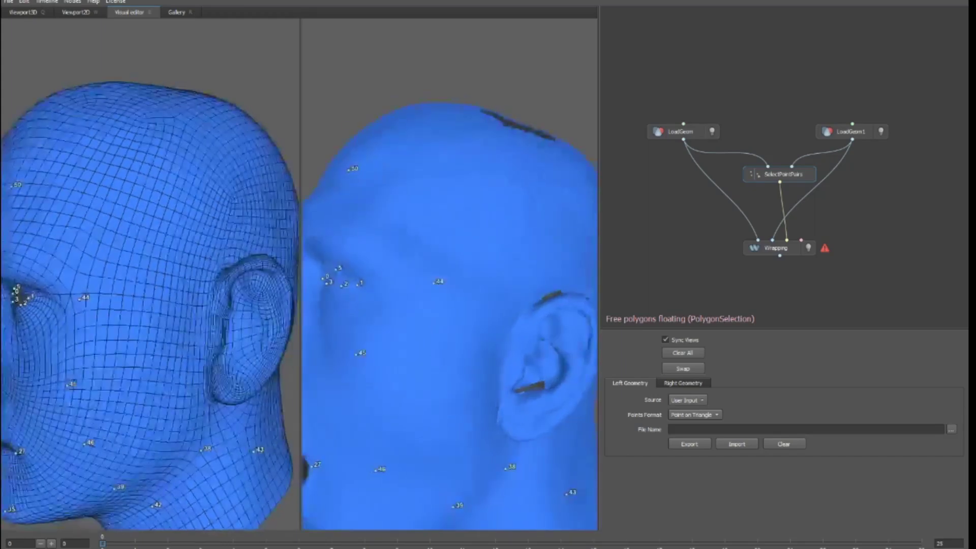
{"action": "middle_click_drag", "start_coordinate": [364, 286], "coordinate": [342, 262], "text": "alt"}
{"action": "left_click_drag", "start_coordinate": [213, 243], "coordinate": [194, 248], "text": "alt"}
{"action": "left_click", "coordinate": [190, 245]}
{"action": "left_click", "coordinate": [496, 275]}
{"action": "left_click", "coordinate": [190, 326]}
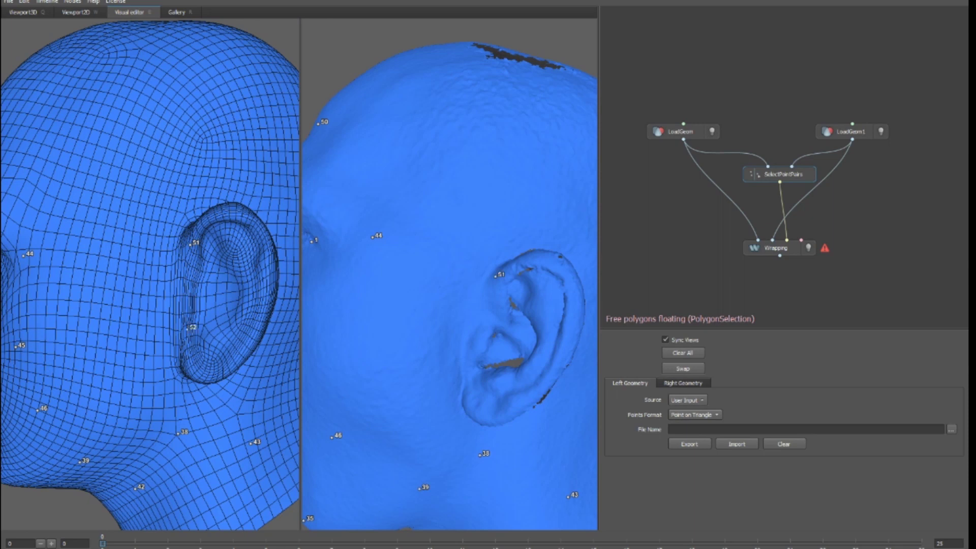
{"action": "left_click_drag", "start_coordinate": [190, 326], "coordinate": [183, 318], "text": "alt"}
{"action": "left_click", "coordinate": [468, 357]}
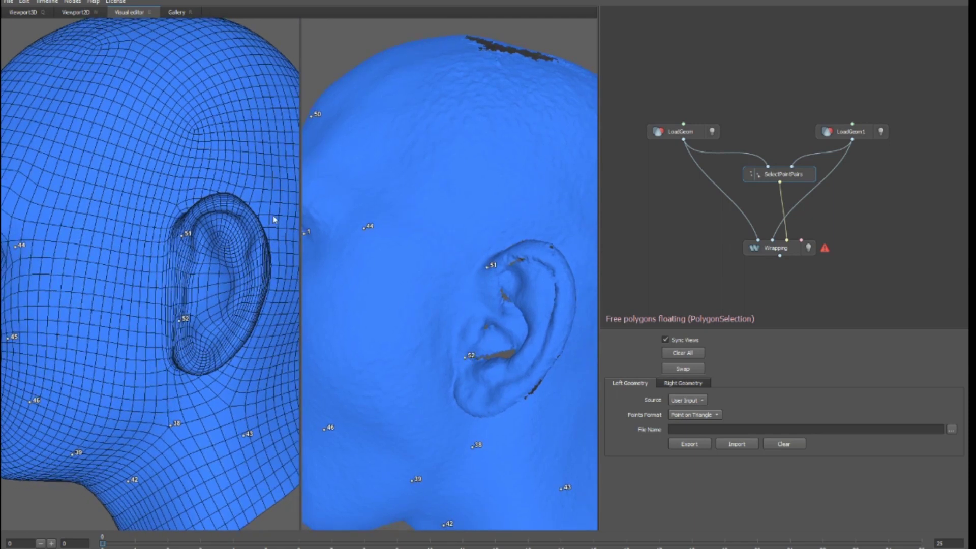
Step: Place three matching point pairs around the left ear's outer rim and one inside the ear on both meshes
{"action": "left_click", "coordinate": [253, 224]}
{"action": "left_click", "coordinate": [563, 271]}
{"action": "left_click", "coordinate": [234, 342]}
{"action": "left_click", "coordinate": [526, 382]}
{"action": "left_click", "coordinate": [256, 291]}
{"action": "left_click", "coordinate": [559, 328]}
{"action": "left_click", "coordinate": [216, 284]}
{"action": "left_click", "coordinate": [519, 326]}
Step: Place two matching point pairs along the front edge of the right ear, near its top and above the lobe
{"action": "scroll", "coordinate": [519, 326], "scroll_direction": "down", "scroll_amount": 3}
{"action": "left_click_drag", "start_coordinate": [518, 326], "coordinate": [356, 407]}
{"action": "left_click", "coordinate": [483, 285]}
{"action": "left_click", "coordinate": [184, 260]}
{"action": "left_click", "coordinate": [498, 346]}
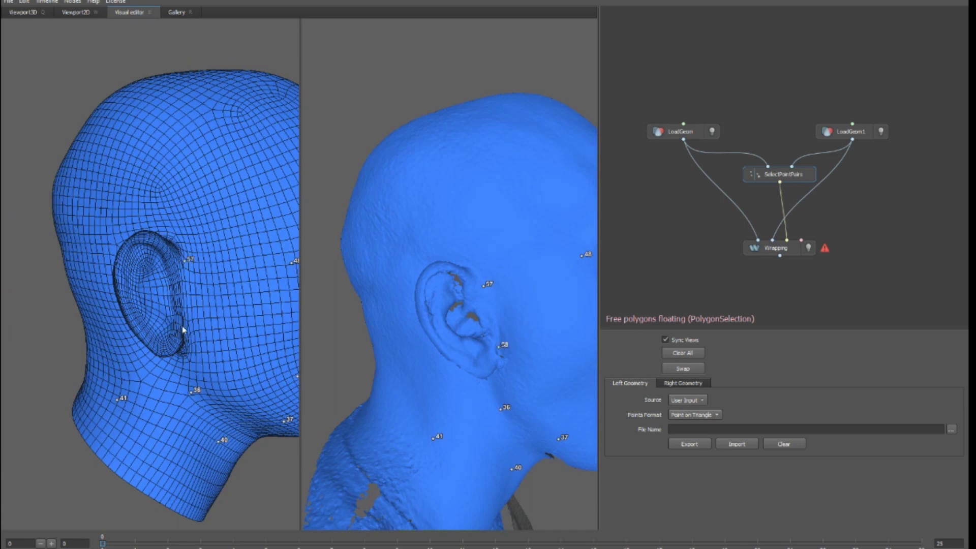
{"action": "left_click", "coordinate": [183, 324]}
Step: Place matching point pairs at the right ear's top, rear rim, lobe and inner hollow on both meshes
{"action": "left_click", "coordinate": [143, 239]}
{"action": "left_click", "coordinate": [124, 301]}
{"action": "left_click", "coordinate": [448, 266]}
{"action": "left_click", "coordinate": [431, 327]}
{"action": "left_click", "coordinate": [486, 362]}
{"action": "left_click", "coordinate": [154, 293]}
{"action": "left_click", "coordinate": [459, 322]}
Step: Place a matching point pair on each upper side of the skull, above the temples, on both meshes
{"action": "scroll", "coordinate": [458, 322], "scroll_direction": "down", "scroll_amount": 5}
{"action": "mouse_move", "coordinate": [459, 322]}
{"action": "left_mouse_down"}
{"action": "mouse_move", "coordinate": [386, 315]}
{"action": "mouse_move", "coordinate": [447, 320]}
{"action": "left_mouse_up"}
{"action": "scroll", "coordinate": [396, 315], "scroll_direction": "up", "scroll_amount": 3}
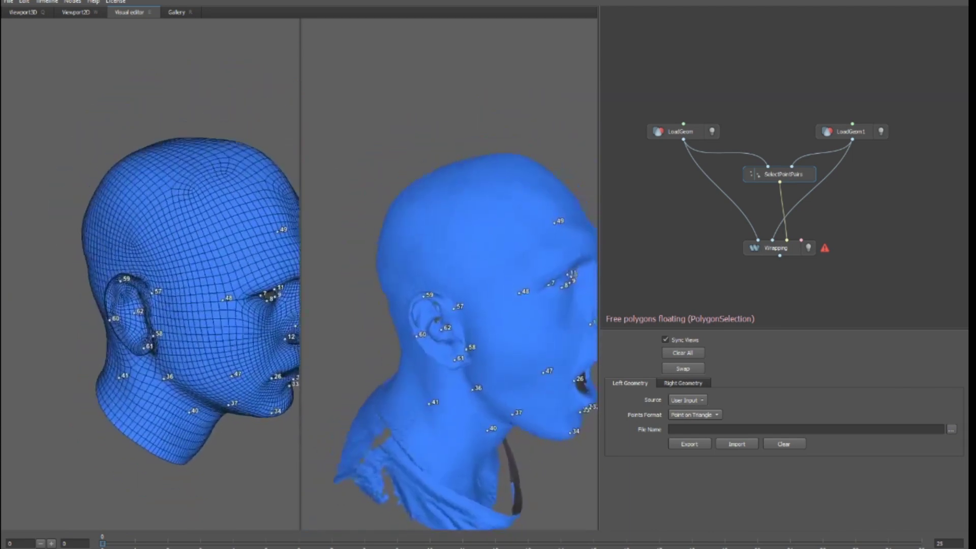
{"action": "middle_click_drag", "start_coordinate": [447, 320], "coordinate": [442, 369]}
{"action": "left_click_drag", "start_coordinate": [442, 369], "coordinate": [341, 368]}
{"action": "scroll", "coordinate": [452, 369], "scroll_direction": "down", "scroll_amount": 2}
{"action": "left_click", "coordinate": [195, 238]}
{"action": "left_click_drag", "start_coordinate": [219, 240], "coordinate": [274, 243]}
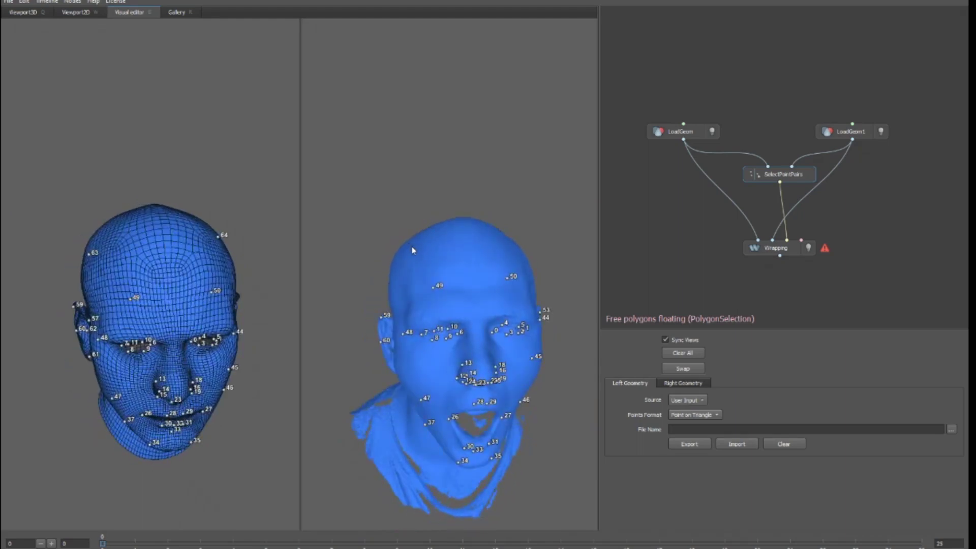
{"action": "left_click_drag", "start_coordinate": [417, 243], "coordinate": [315, 279]}
Step: Place matching point pairs on each side of the back of the head and one centred at the nape
{"action": "left_click_drag", "start_coordinate": [94, 287], "coordinate": [97, 288]}
{"action": "left_click", "coordinate": [97, 288]}
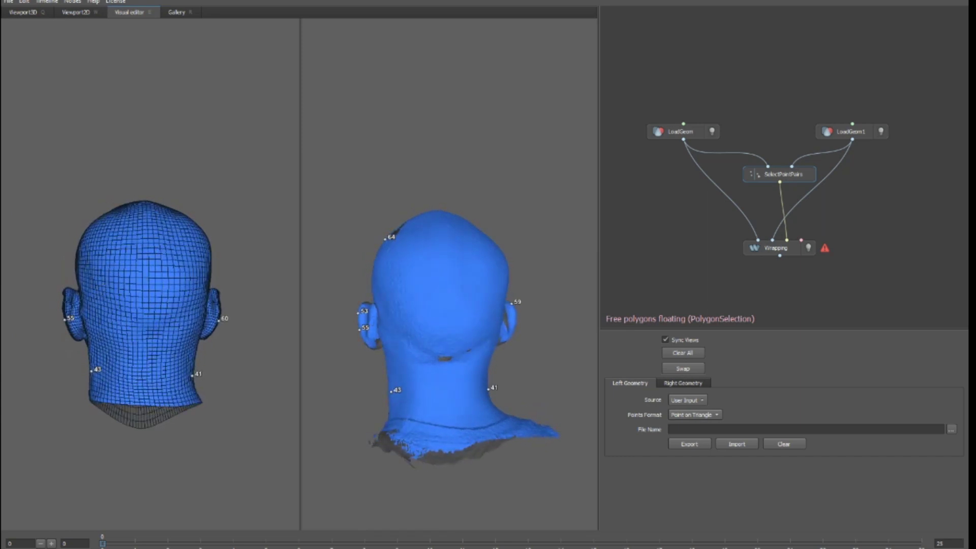
{"action": "left_click", "coordinate": [397, 306]}
{"action": "left_click", "coordinate": [196, 285]}
{"action": "left_click", "coordinate": [493, 308]}
{"action": "left_click", "coordinate": [147, 341]}
{"action": "left_click", "coordinate": [448, 369]}
{"action": "scroll", "coordinate": [448, 368], "scroll_direction": "down", "scroll_amount": 3}
{"action": "mouse_move", "coordinate": [448, 368]}
{"action": "left_mouse_down"}
{"action": "mouse_move", "coordinate": [397, 364]}
{"action": "mouse_move", "coordinate": [441, 356]}
{"action": "left_mouse_up"}
{"action": "scroll", "coordinate": [441, 355], "scroll_direction": "up", "scroll_amount": 2}
{"action": "middle_click_drag", "start_coordinate": [441, 355], "coordinate": [494, 306]}
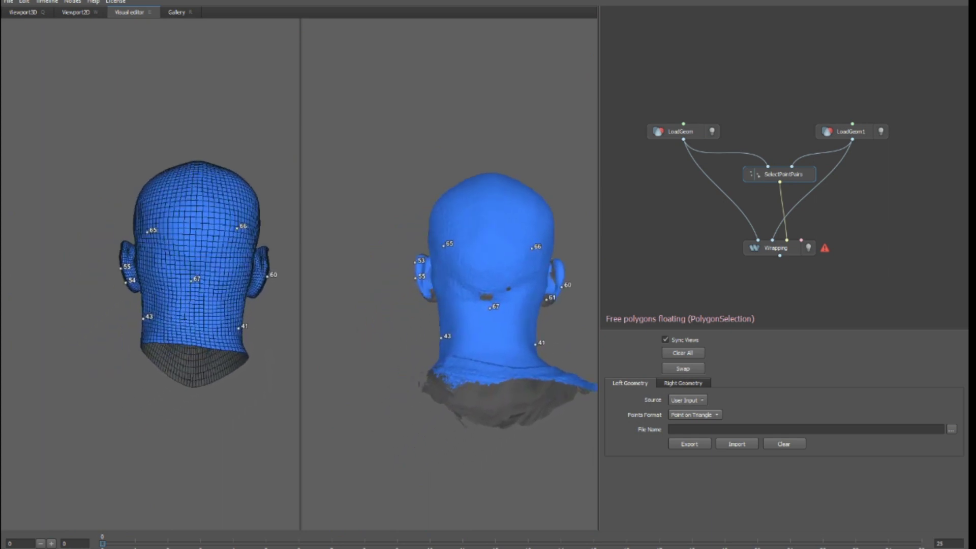
Step: Place two matching point pairs side by side on the back of the neck, below the nape point, on both meshes
{"action": "left_click", "coordinate": [180, 326]}
{"action": "left_click", "coordinate": [220, 326]}
{"action": "left_click", "coordinate": [478, 344]}
{"action": "left_click", "coordinate": [513, 345]}
Step: Place two matching point pairs high on the back of the skull, one on each side, on both meshes
{"action": "left_click_drag", "start_coordinate": [513, 346], "coordinate": [508, 422]}
{"action": "left_click", "coordinate": [170, 247]}
{"action": "left_click", "coordinate": [468, 268]}
{"action": "left_click", "coordinate": [236, 248]}
{"action": "left_click", "coordinate": [540, 273]}
Step: Compute the Wrapping node to wrap the base head onto the open-jaw scan, and view the result from the front
{"action": "left_click_drag", "start_coordinate": [540, 274], "coordinate": [407, 284]}
{"action": "scroll", "coordinate": [432, 282], "scroll_direction": "down", "scroll_amount": 3}
{"action": "middle_click_drag", "start_coordinate": [406, 284], "coordinate": [458, 229]}
{"action": "scroll", "coordinate": [458, 229], "scroll_direction": "up", "scroll_amount": 2}
{"action": "left_click_drag", "start_coordinate": [120, 305], "coordinate": [177, 279]}
{"action": "scroll", "coordinate": [178, 280], "scroll_direction": "up", "scroll_amount": 2}
{"action": "middle_click_drag", "start_coordinate": [178, 279], "coordinate": [153, 209]}
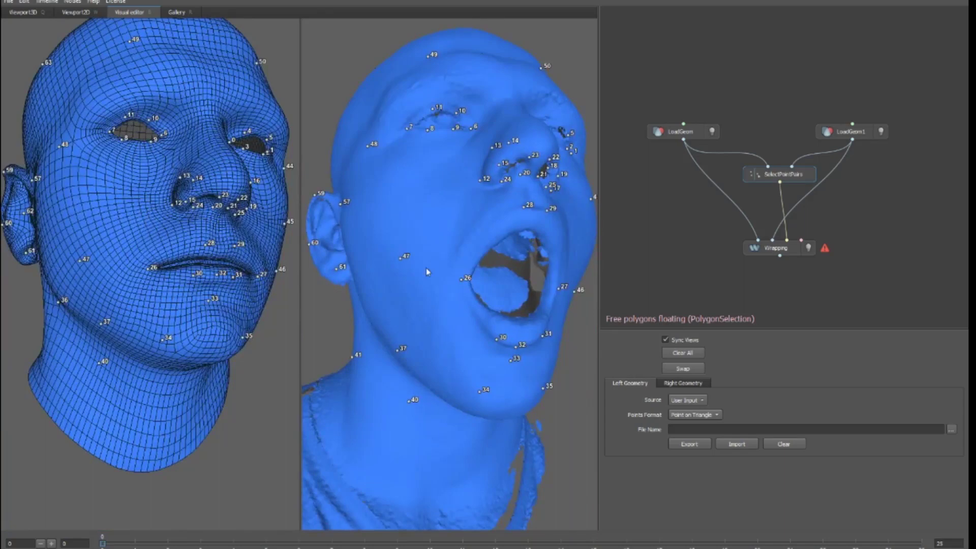
{"action": "left_click", "coordinate": [778, 250]}
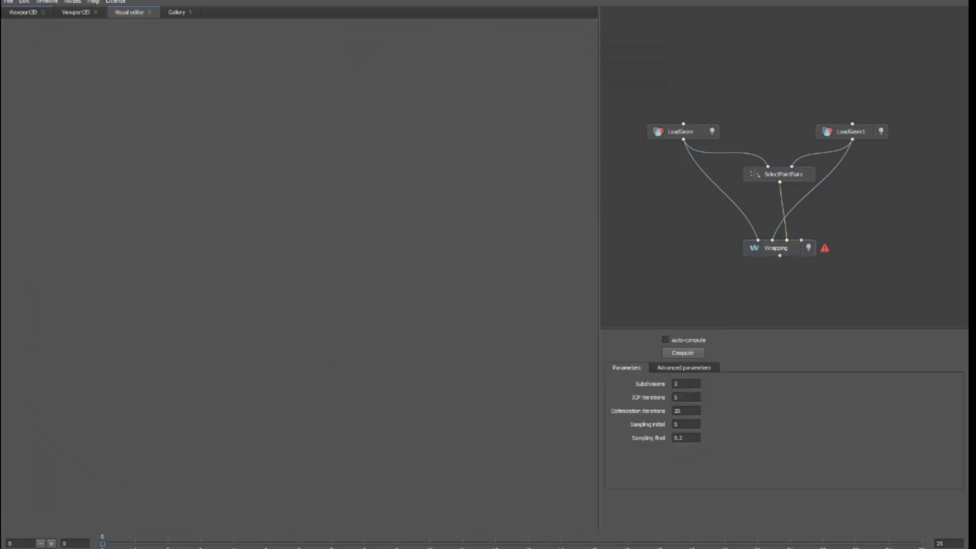
{"action": "left_click_drag", "start_coordinate": [312, 274], "coordinate": [285, 277]}
{"action": "scroll", "coordinate": [239, 276], "scroll_direction": "up", "scroll_amount": 3}
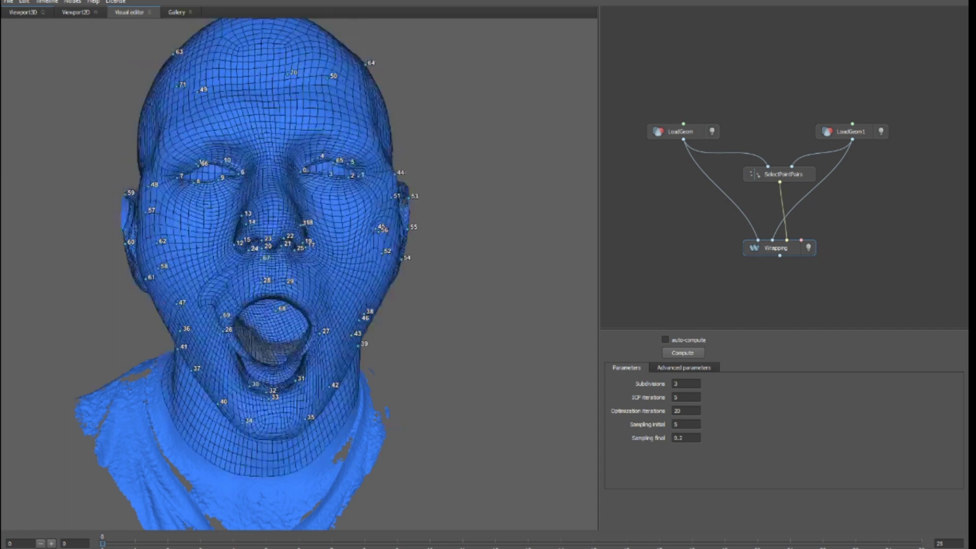
Step: Examine the wrapped head mesh around the ear and neck and over the whole face
{"action": "left_click_drag", "start_coordinate": [414, 356], "coordinate": [285, 346], "text": "alt"}
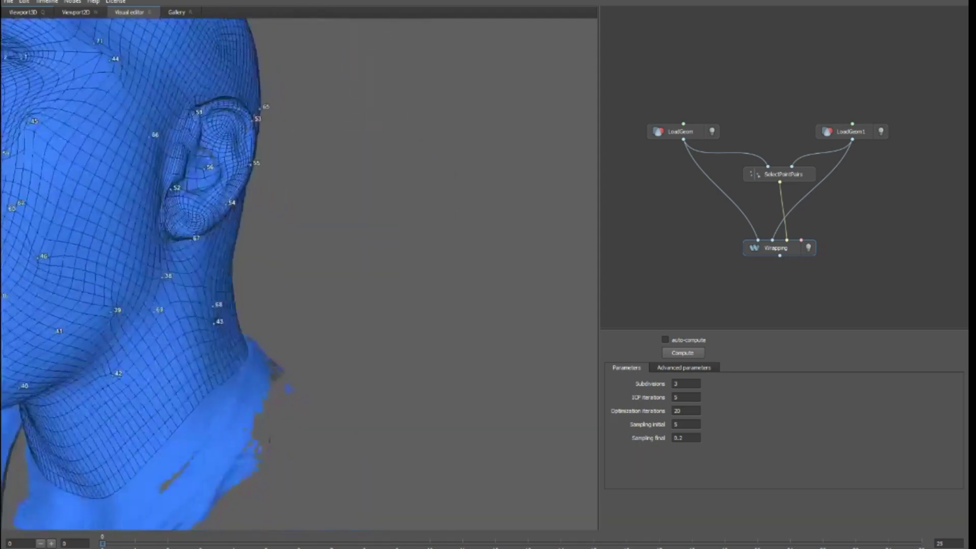
{"action": "middle_click_drag", "start_coordinate": [285, 346], "coordinate": [478, 354], "text": "alt"}
{"action": "left_click_drag", "start_coordinate": [284, 305], "coordinate": [365, 300], "text": "alt"}
{"action": "scroll", "coordinate": [325, 285], "scroll_direction": "down", "scroll_amount": 3}
{"action": "left_click_drag", "start_coordinate": [305, 294], "coordinate": [406, 295], "text": "alt"}
{"action": "left_click_drag", "start_coordinate": [402, 412], "coordinate": [379, 417], "text": "alt"}
{"action": "left_click_drag", "start_coordinate": [423, 326], "coordinate": [346, 328], "text": "alt"}
{"action": "scroll", "coordinate": [325, 284], "scroll_direction": "down", "scroll_amount": 3}
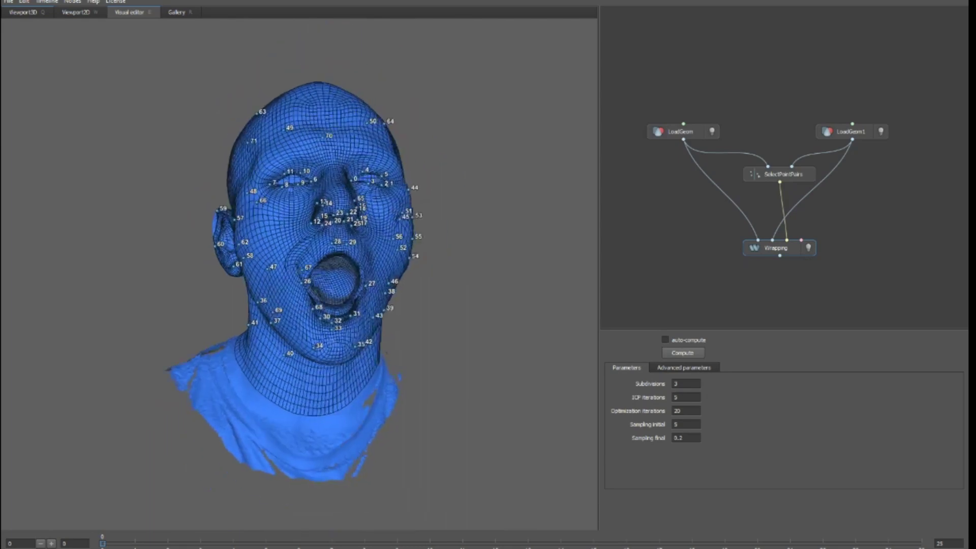
Step: Examine how the wrapped mesh follows the scan around the open mouth, the cheeks and both sides of the head
{"action": "scroll", "coordinate": [325, 285], "scroll_direction": "up", "scroll_amount": 5}
{"action": "scroll", "coordinate": [325, 285], "scroll_direction": "up", "scroll_amount": 5}
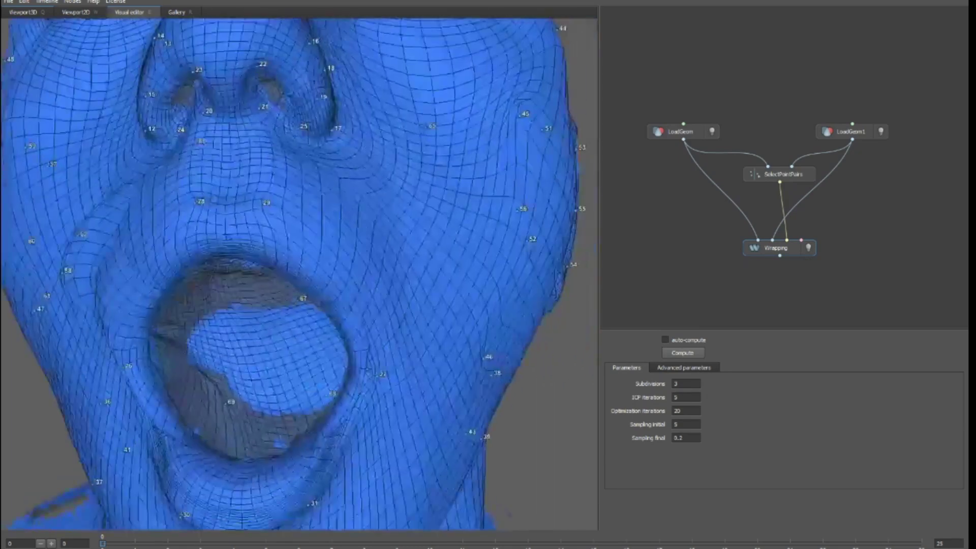
{"action": "middle_click_drag", "start_coordinate": [381, 318], "coordinate": [399, 319], "text": "alt"}
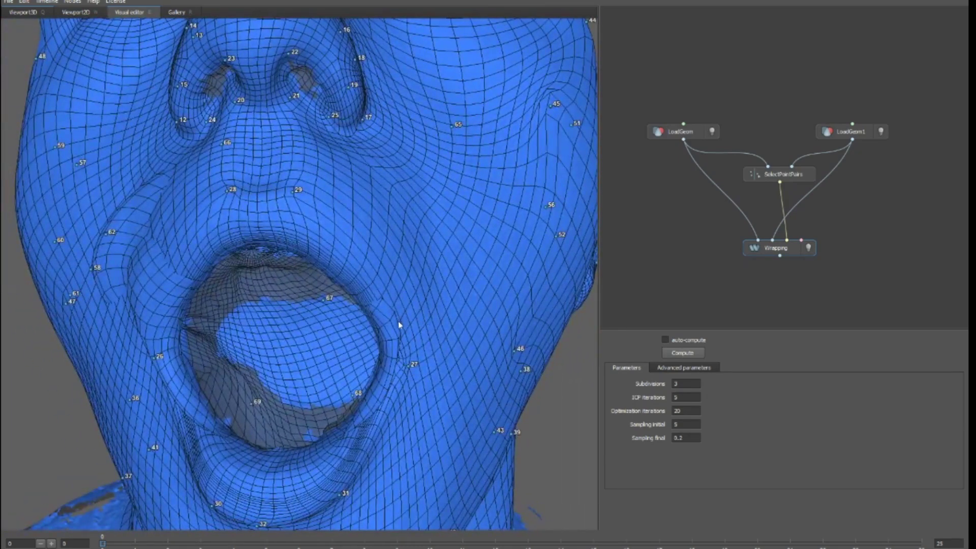
{"action": "scroll", "coordinate": [318, 335], "scroll_direction": "down", "scroll_amount": 5}
{"action": "left_click_drag", "start_coordinate": [318, 335], "coordinate": [366, 330], "text": "alt"}
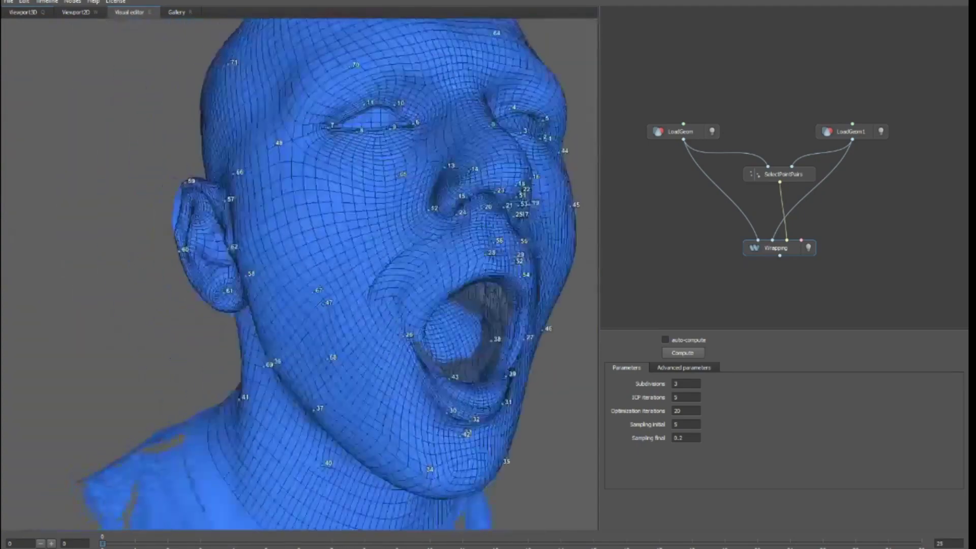
{"action": "middle_click_drag", "start_coordinate": [366, 331], "coordinate": [275, 340], "text": "alt"}
{"action": "left_click_drag", "start_coordinate": [274, 340], "coordinate": [330, 333], "text": "alt"}
{"action": "middle_click_drag", "start_coordinate": [331, 333], "coordinate": [306, 331], "text": "alt"}
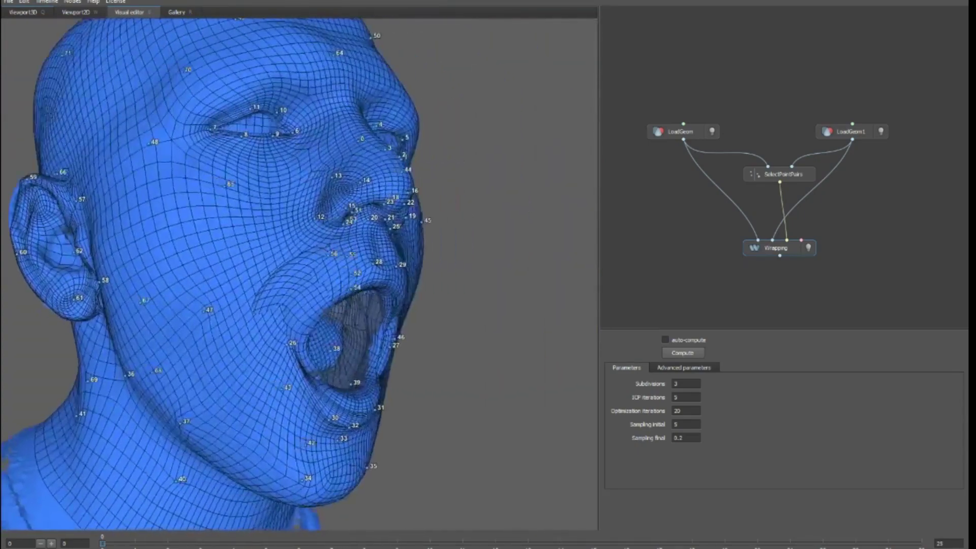
{"action": "scroll", "coordinate": [325, 325], "scroll_direction": "up", "scroll_amount": 4}
{"action": "left_click_drag", "start_coordinate": [325, 325], "coordinate": [431, 328], "text": "alt"}
{"action": "scroll", "coordinate": [274, 328], "scroll_direction": "down", "scroll_amount": 4}
{"action": "scroll", "coordinate": [305, 330], "scroll_direction": "up", "scroll_amount": 3}
{"action": "middle_click_drag", "start_coordinate": [432, 327], "coordinate": [361, 315], "text": "alt"}
{"action": "left_click_drag", "start_coordinate": [285, 325], "coordinate": [457, 331], "text": "alt"}
{"action": "scroll", "coordinate": [300, 325], "scroll_direction": "down", "scroll_amount": 2}
{"action": "left_click_drag", "start_coordinate": [254, 325], "coordinate": [295, 343], "text": "alt"}
{"action": "scroll", "coordinate": [300, 325], "scroll_direction": "up", "scroll_amount": 3}
{"action": "scroll", "coordinate": [299, 325], "scroll_direction": "up", "scroll_amount": 3}
{"action": "scroll", "coordinate": [299, 325], "scroll_direction": "down", "scroll_amount": 4}
{"action": "scroll", "coordinate": [476, 380], "scroll_direction": "down", "scroll_amount": 3}
{"action": "left_click_drag", "start_coordinate": [476, 380], "coordinate": [355, 377], "text": "alt"}
{"action": "scroll", "coordinate": [407, 378], "scroll_direction": "up", "scroll_amount": 2}
{"action": "left_click_drag", "start_coordinate": [75, 276], "coordinate": [87, 277], "text": "alt"}
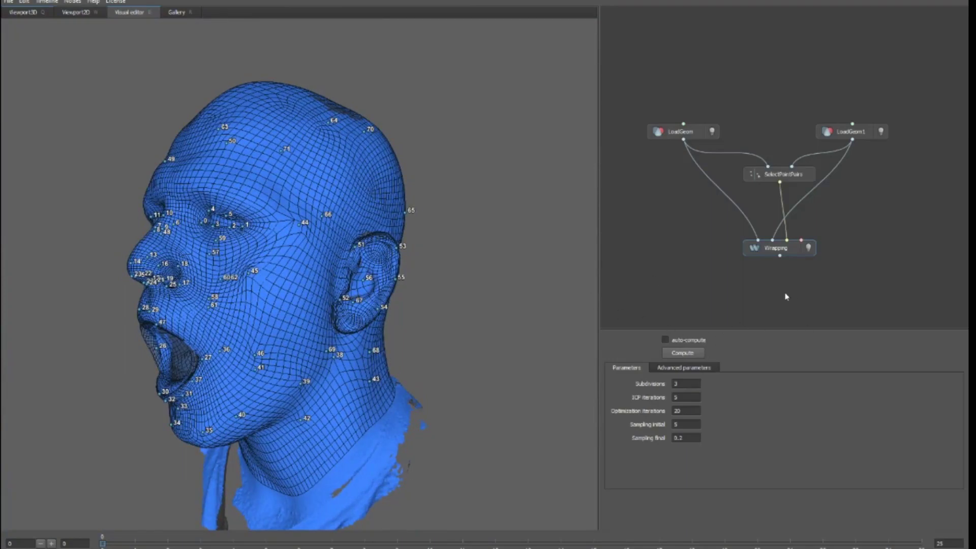
Step: Add a SaveGeom node below the Wrapping node
{"action": "right_click", "coordinate": [774, 273]}
{"action": "left_click", "coordinate": [775, 248]}
{"action": "right_click", "coordinate": [786, 272]}
{"action": "mouse_move", "coordinate": [823, 293]}
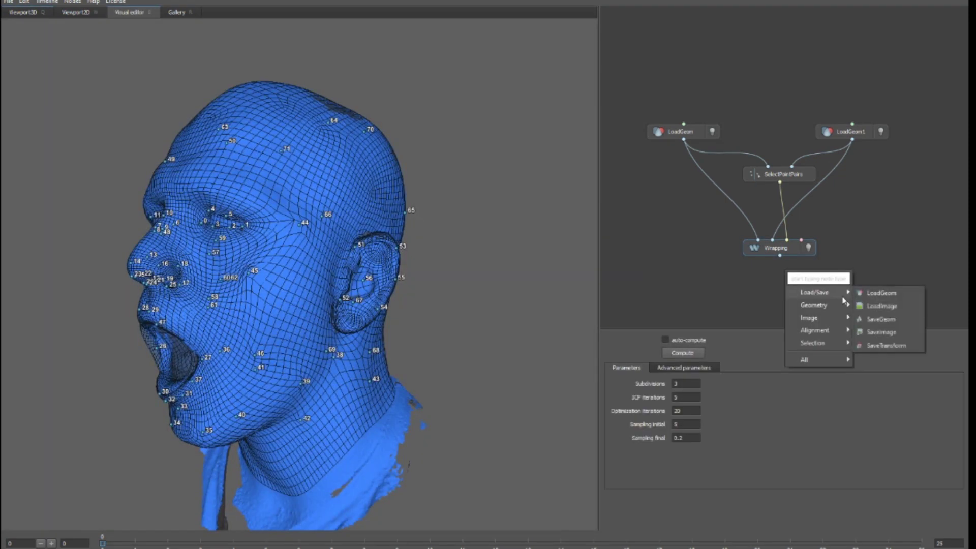
{"action": "left_click", "coordinate": [881, 319]}
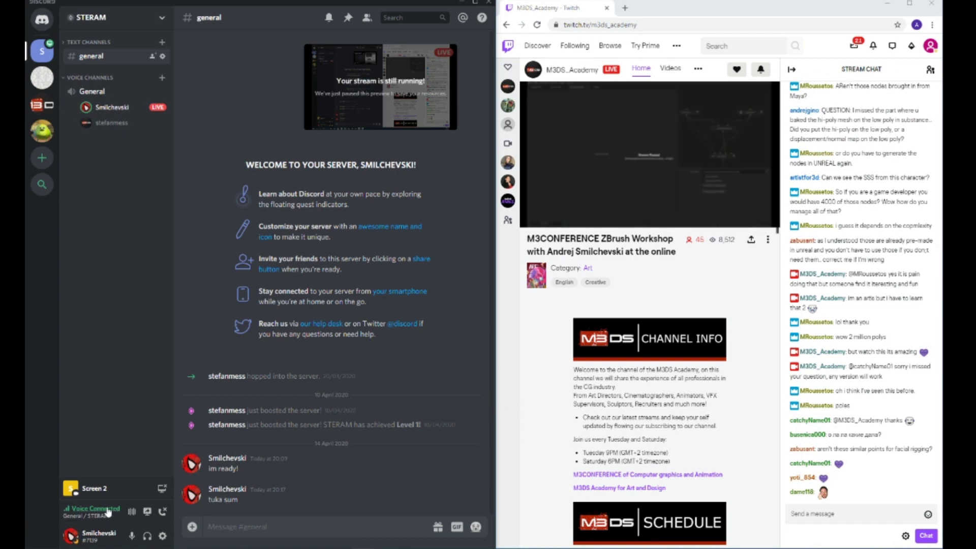
Step: Switch to Discord and choose Screen 1 as the screen to stream
{"action": "left_click", "coordinate": [147, 511]}
{"action": "left_click", "coordinate": [228, 219]}
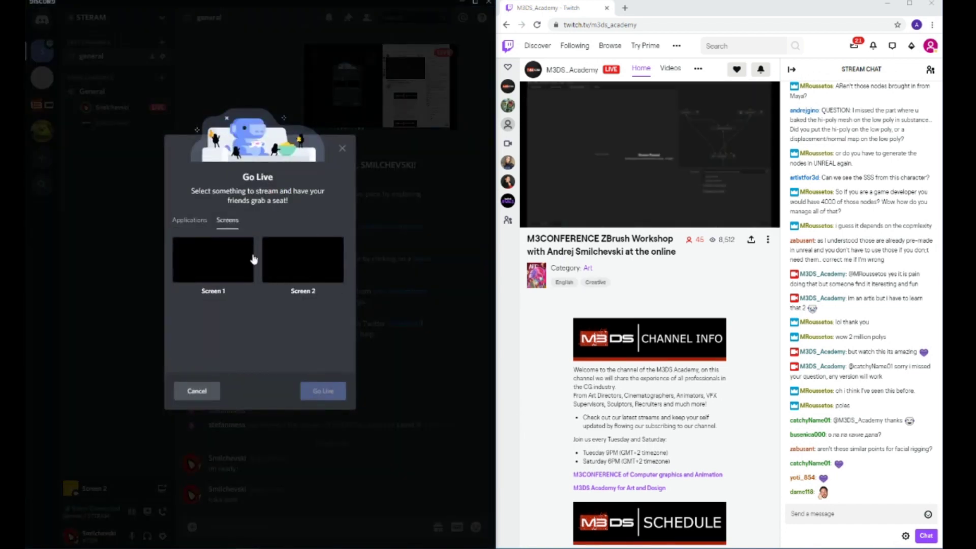
{"action": "left_click", "coordinate": [229, 270]}
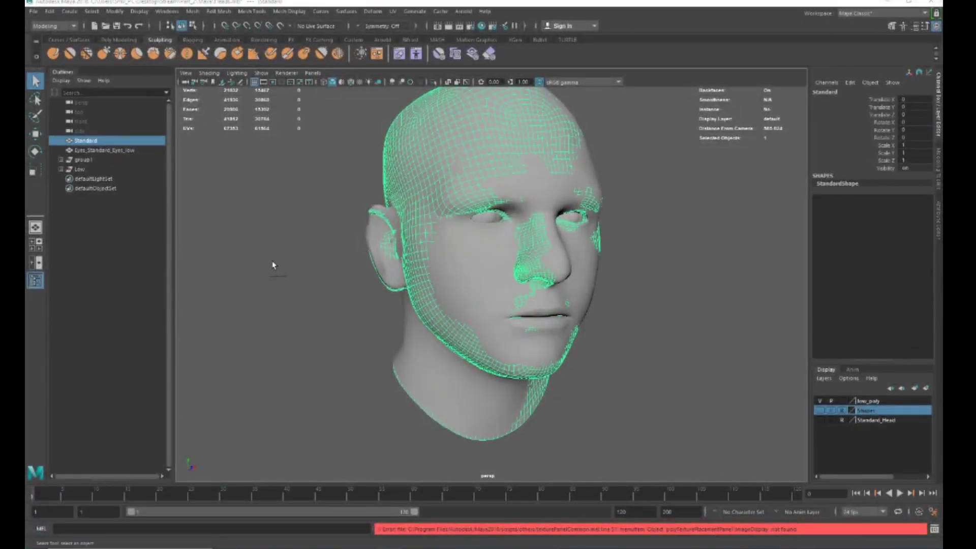
Step: Inspect the heads in the Maya scene by selecting the low-poly head and the Eyes_Standard_Eyes_low mesh
{"action": "scroll", "coordinate": [273, 265], "scroll_direction": "up", "scroll_amount": 5}
{"action": "left_click_drag", "start_coordinate": [407, 317], "coordinate": [434, 360], "text": "alt"}
{"action": "left_click", "coordinate": [390, 320]}
{"action": "scroll", "coordinate": [390, 320], "scroll_direction": "down", "scroll_amount": 5}
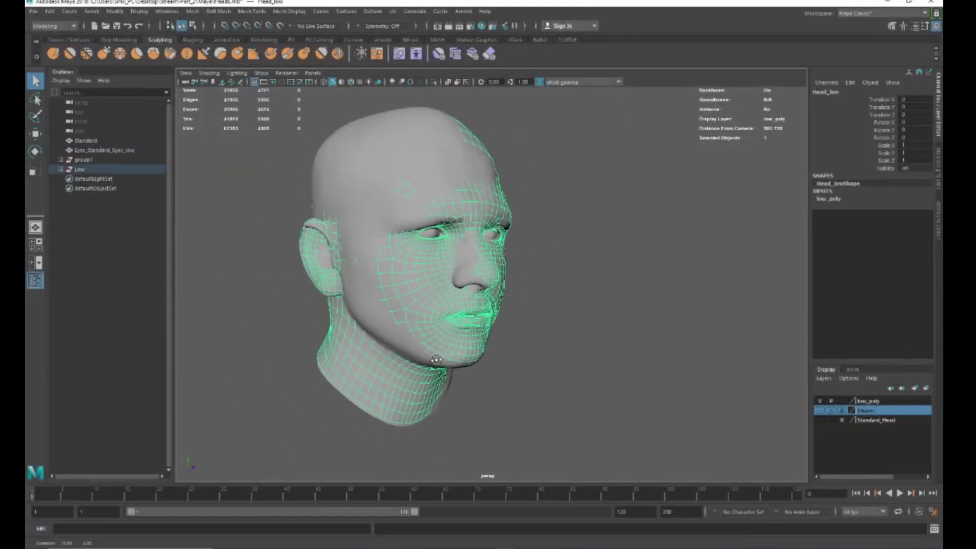
{"action": "left_click", "coordinate": [127, 150]}
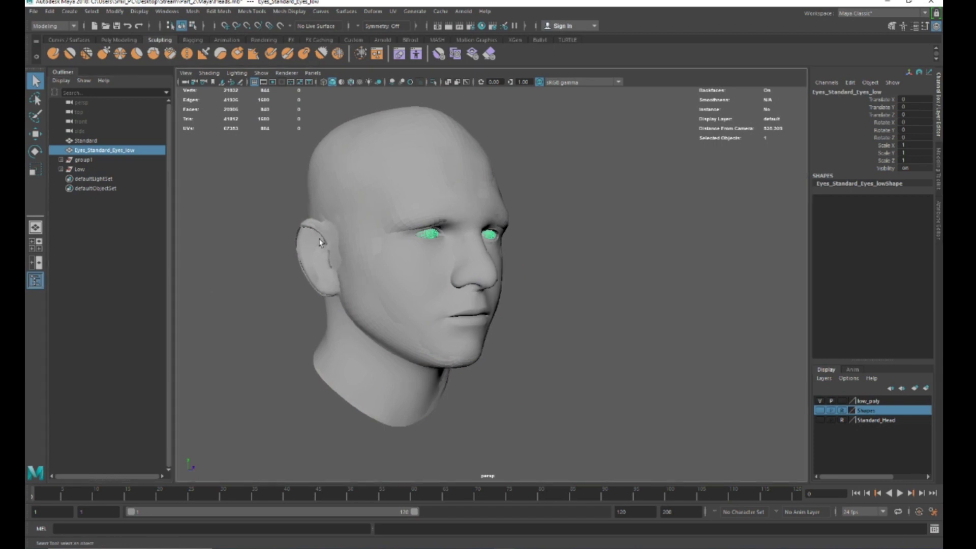
Step: Shrink the Maya window, move it aside and reposition the Head_low file on the desktop
{"action": "left_click", "coordinate": [908, 2]}
{"action": "left_click_drag", "start_coordinate": [42, 161], "coordinate": [152, 257]}
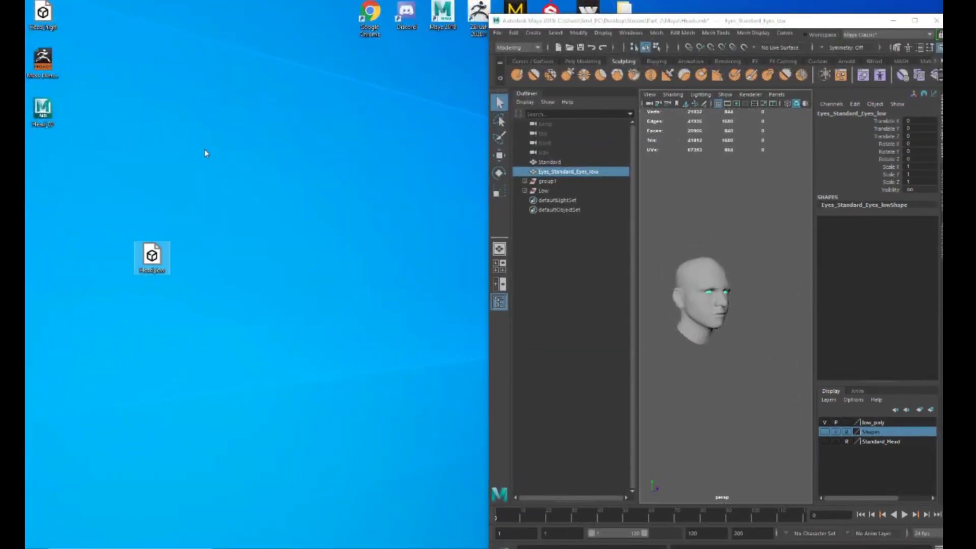
{"action": "left_click_drag", "start_coordinate": [545, 21], "coordinate": [398, 98]}
{"action": "left_click_drag", "start_coordinate": [156, 264], "coordinate": [119, 216]}
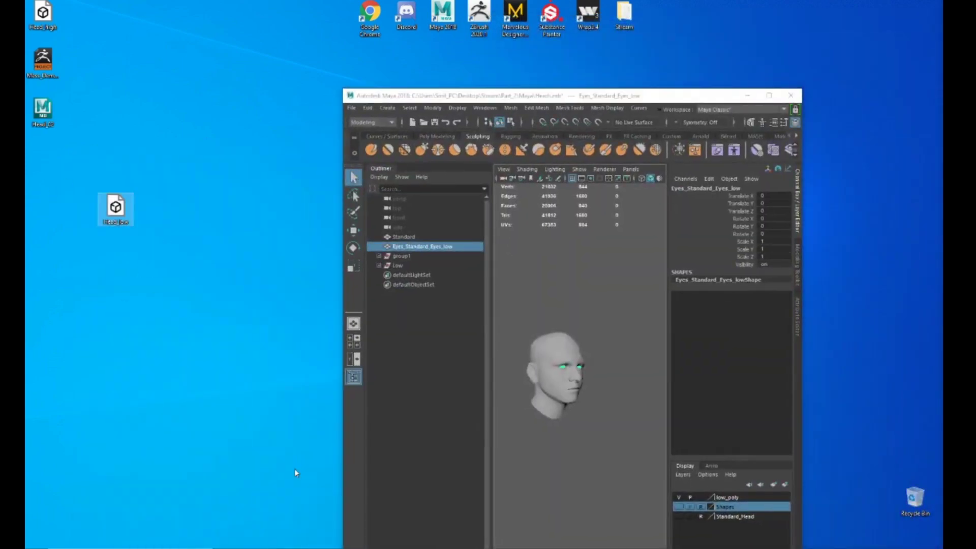
{"action": "left_click_drag", "start_coordinate": [61, 167], "coordinate": [62, 168]}
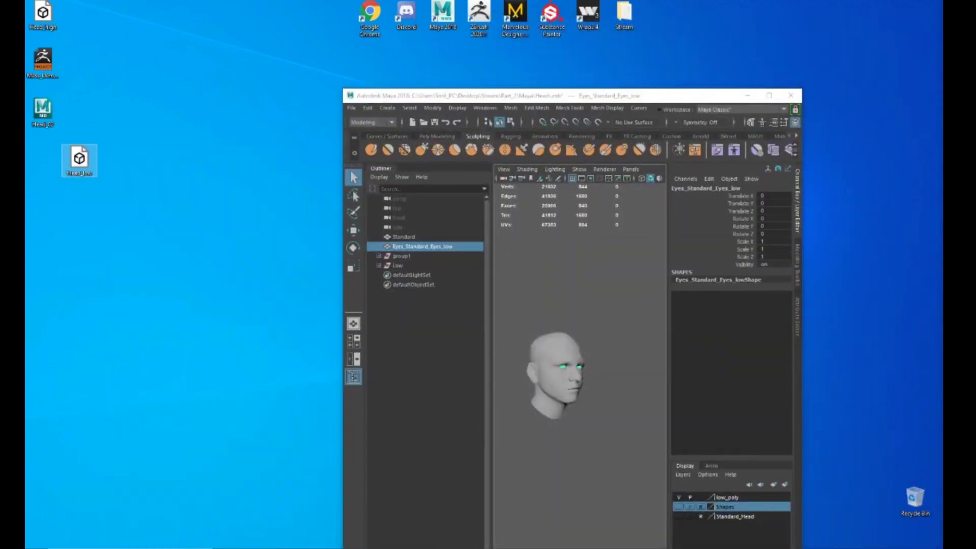
Step: Switch to Wrap and set the SaveGeom output file to Testhead.obj in the Stream folder on the desktop
{"action": "key", "text": "alt+Tab"}
{"action": "left_click", "coordinate": [843, 303]}
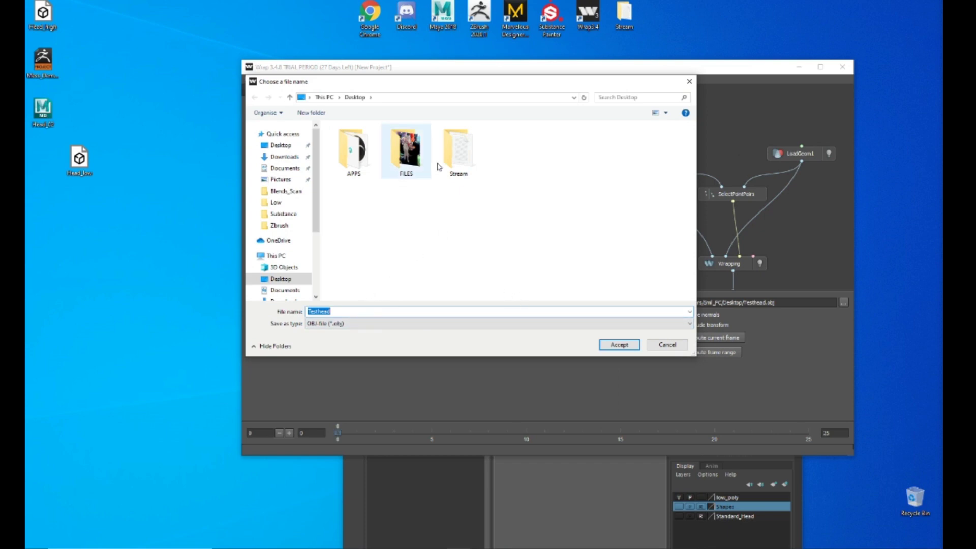
{"action": "double_click", "coordinate": [458, 167]}
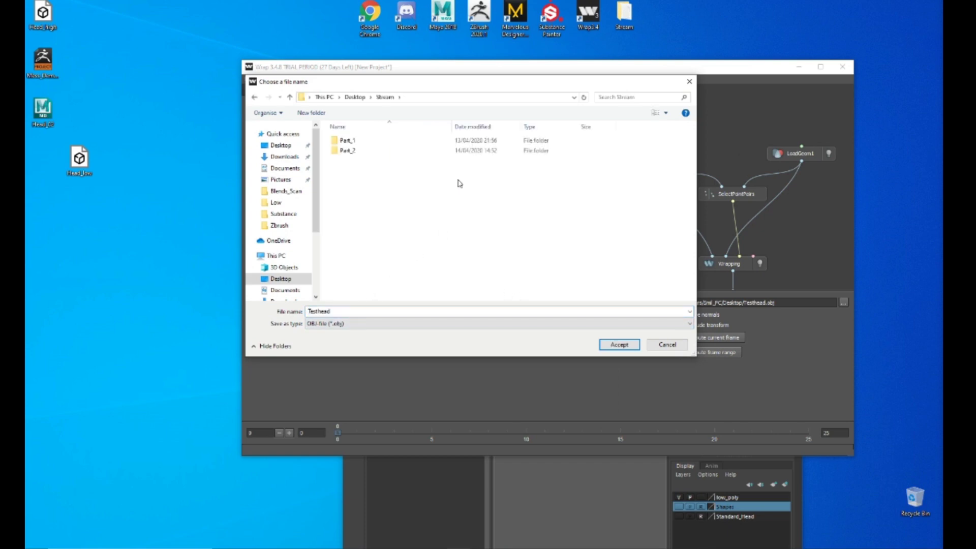
{"action": "left_click", "coordinate": [619, 346]}
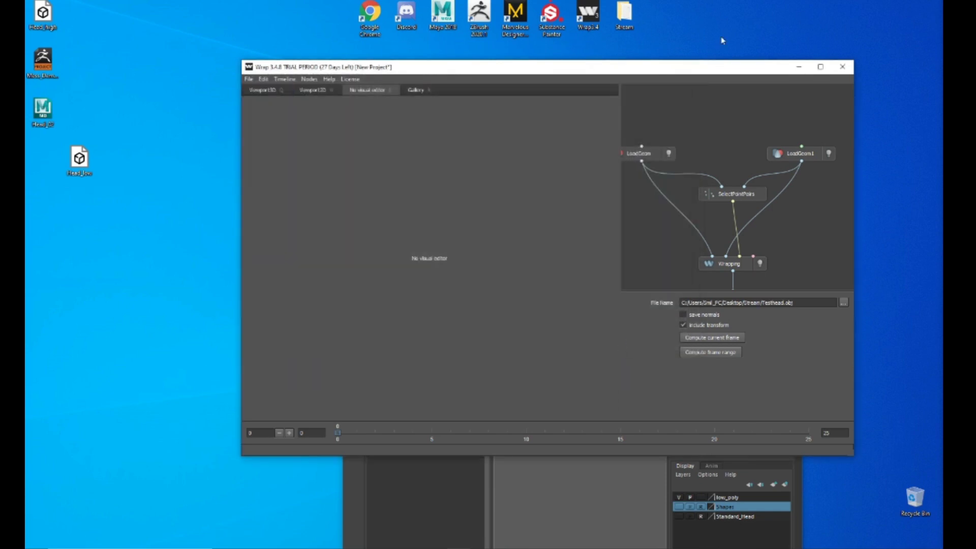
Step: Open the Stream folder in File Explorer and export the wrapped head from Wrap by computing the current frame
{"action": "left_click_drag", "start_coordinate": [660, 73], "coordinate": [397, 89]}
{"action": "left_click", "coordinate": [537, 83]}
{"action": "double_click", "coordinate": [624, 15]}
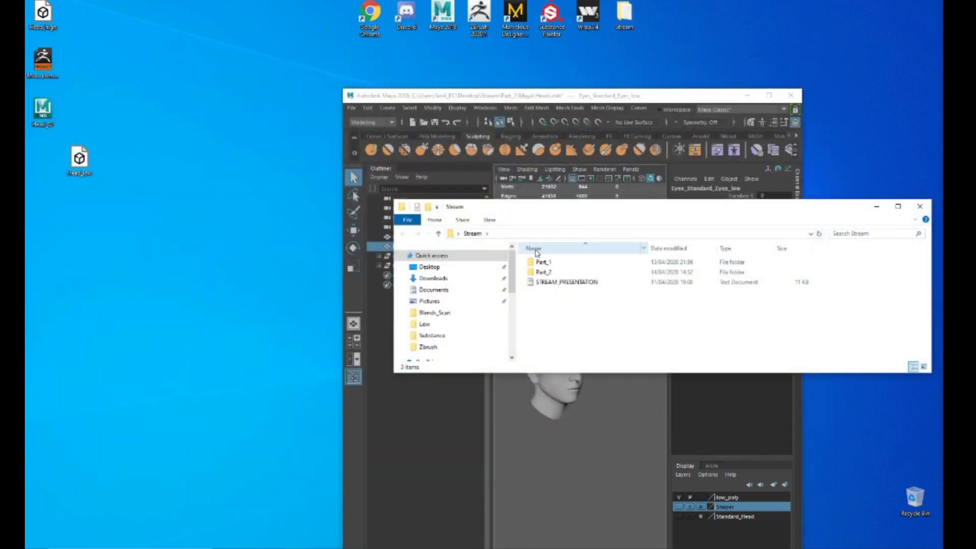
{"action": "left_click", "coordinate": [508, 547]}
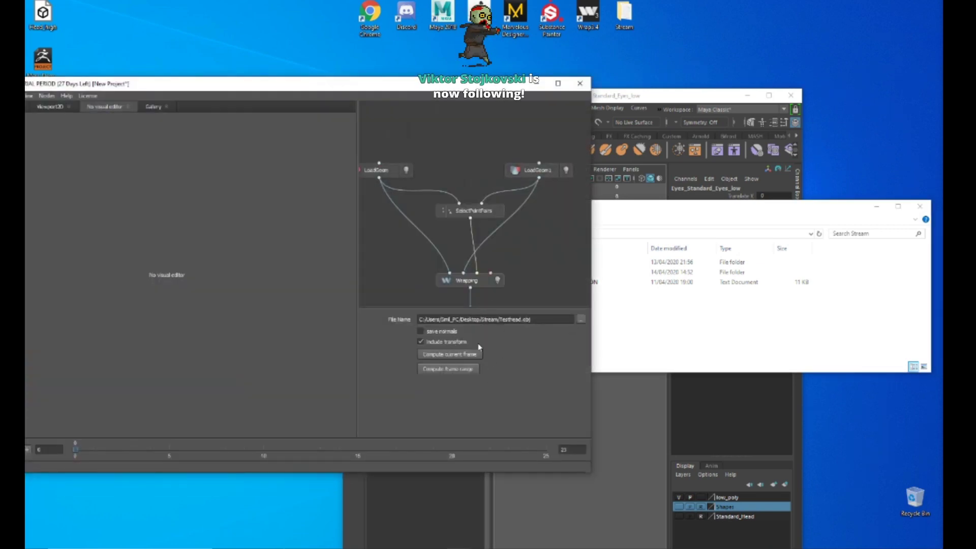
{"action": "left_click", "coordinate": [471, 355]}
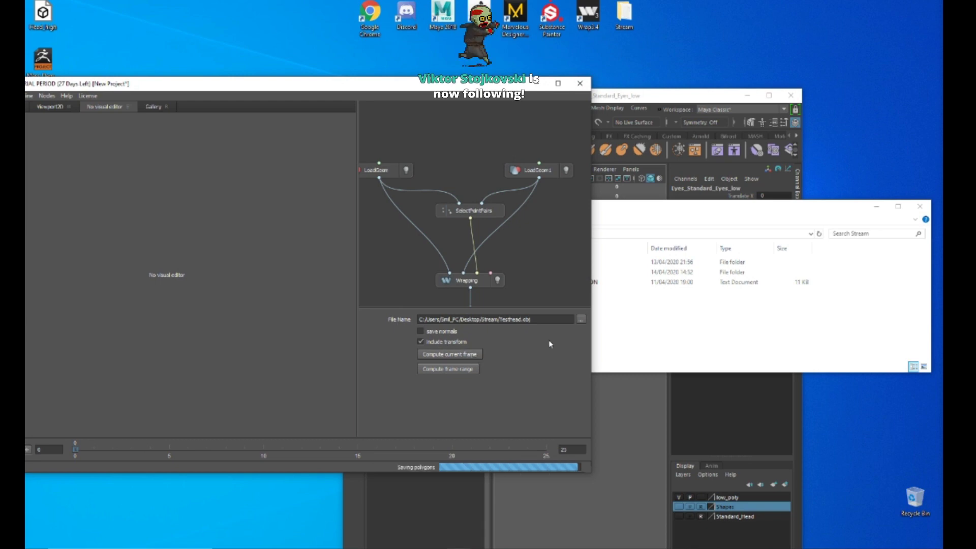
{"action": "left_click", "coordinate": [548, 83]}
Step: Import the Testhead file from the Stream folder into the Maya scene and maximize the Maya window
{"action": "left_click", "coordinate": [594, 198]}
{"action": "left_click_drag", "start_coordinate": [655, 96], "coordinate": [444, 57]}
{"action": "left_click_drag", "start_coordinate": [651, 207], "coordinate": [792, 182]}
{"action": "left_click_drag", "start_coordinate": [694, 266], "coordinate": [386, 386]}
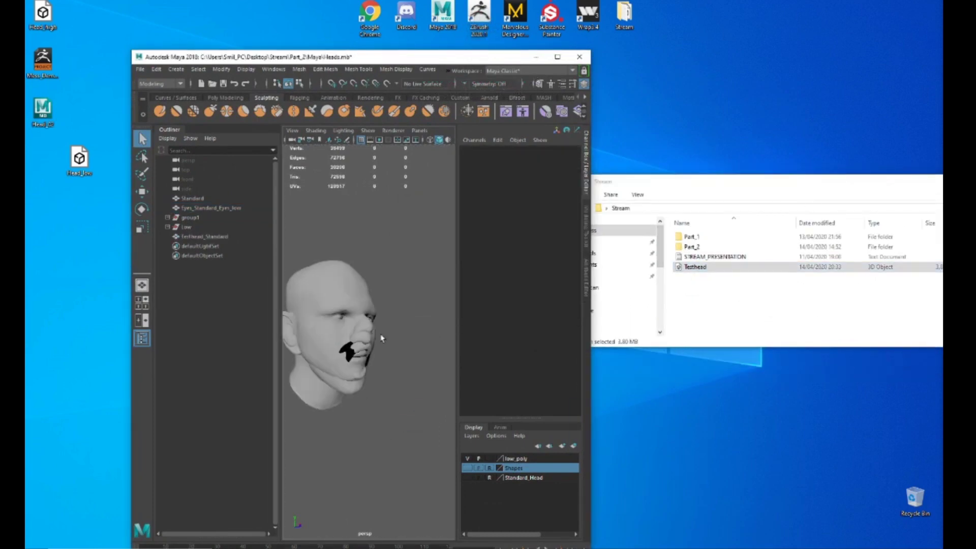
{"action": "left_click", "coordinate": [557, 56]}
Step: Isolate the imported Testhead_Standard mesh together with the Standard head in the viewport
{"action": "left_click", "coordinate": [338, 328]}
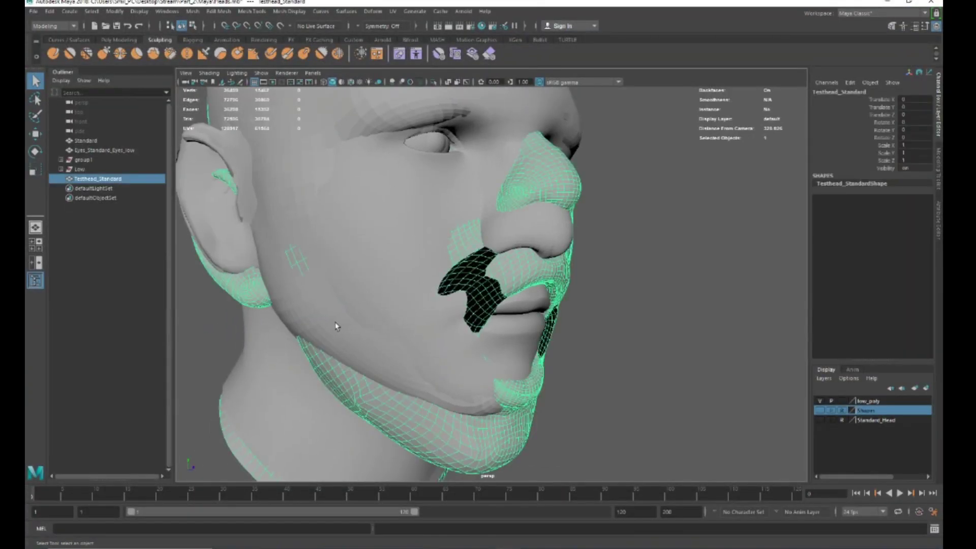
{"action": "left_click", "coordinate": [444, 333]}
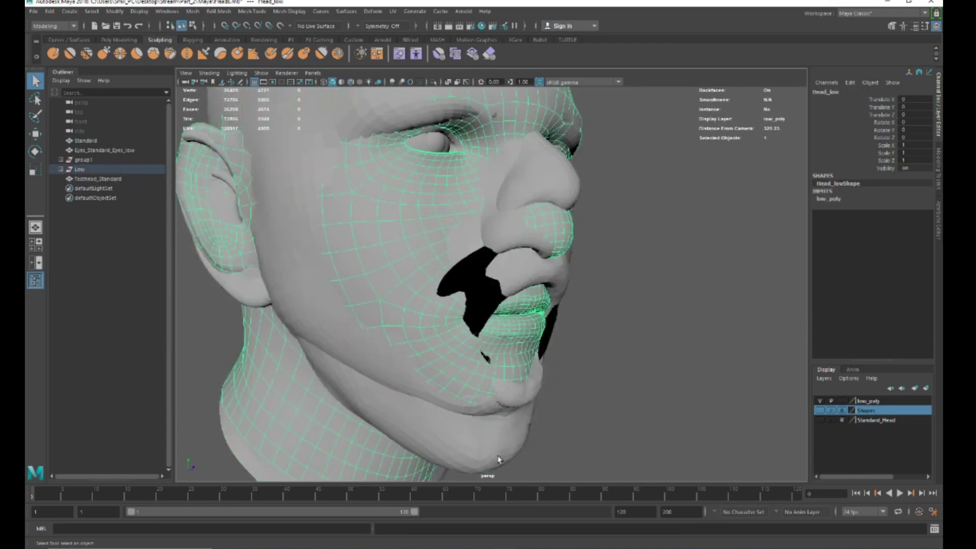
{"action": "left_click", "coordinate": [519, 393]}
{"action": "left_click", "coordinate": [399, 381], "text": "shift"}
{"action": "key", "text": "ctrl+1"}
{"action": "left_click_drag", "start_coordinate": [454, 415], "coordinate": [638, 369], "text": "alt"}
{"action": "left_click", "coordinate": [669, 409]}
{"action": "scroll", "coordinate": [665, 408], "scroll_direction": "down", "scroll_amount": 5}
{"action": "scroll", "coordinate": [513, 350], "scroll_direction": "up", "scroll_amount": 3}
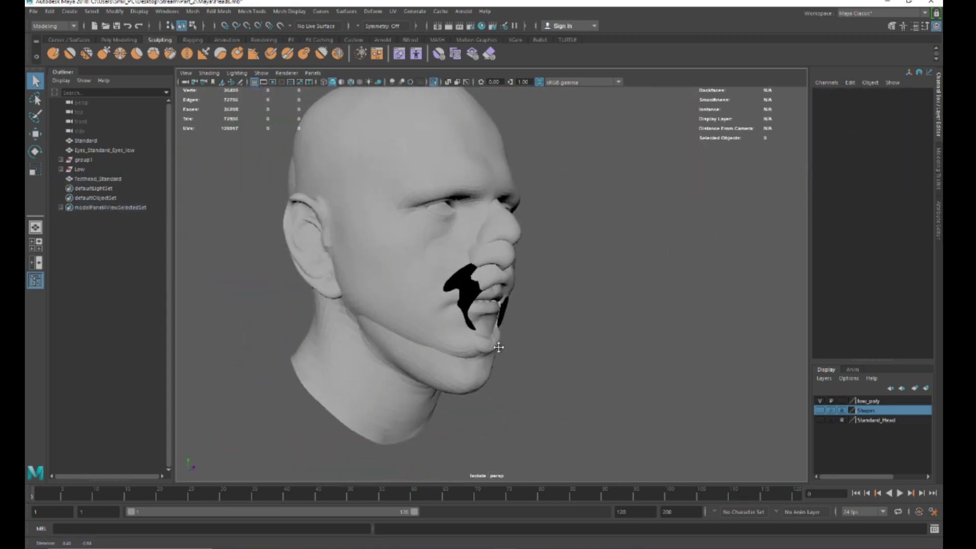
Step: Compare the overlapping jaw and mouth areas of the Standard and Testhead_Standard meshes from the side
{"action": "middle_click_drag", "start_coordinate": [514, 351], "coordinate": [476, 335], "text": "alt"}
{"action": "left_click", "coordinate": [437, 361]}
{"action": "scroll", "coordinate": [438, 361], "scroll_direction": "up", "scroll_amount": 3}
{"action": "mouse_move", "coordinate": [376, 352]}
{"action": "left_mouse_down", "text": "alt"}
{"action": "mouse_move", "coordinate": [398, 346]}
{"action": "mouse_move", "coordinate": [436, 363]}
{"action": "mouse_move", "coordinate": [375, 364]}
{"action": "left_mouse_up", "text": "alt"}
{"action": "middle_click_drag", "start_coordinate": [432, 339], "coordinate": [440, 374], "text": "alt"}
{"action": "left_click_drag", "start_coordinate": [440, 374], "coordinate": [473, 356], "text": "alt"}
{"action": "left_click", "coordinate": [408, 257]}
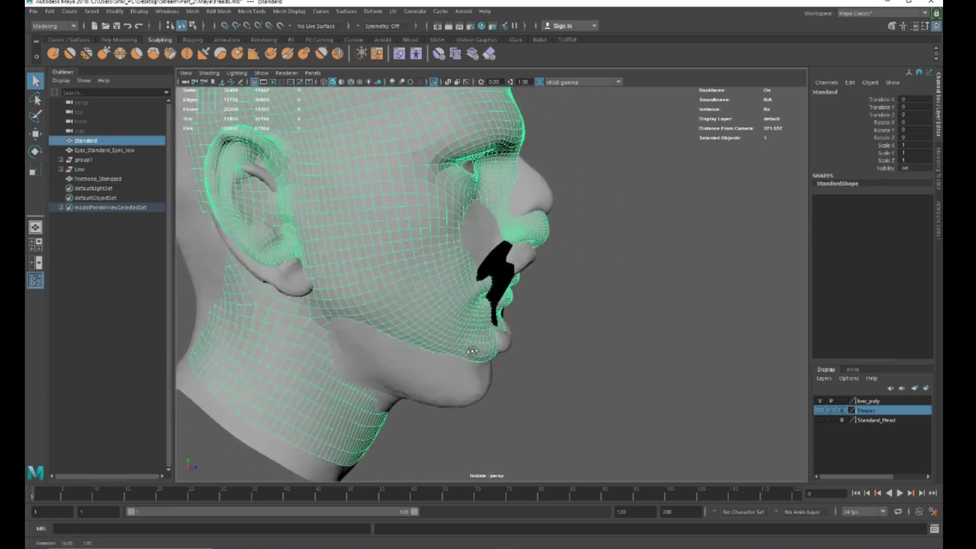
{"action": "left_click_drag", "start_coordinate": [520, 388], "coordinate": [497, 392], "text": "alt"}
Step: Create a blend shape with Testhead_Standard as the target and the Standard head as the base
{"action": "left_click", "coordinate": [497, 392]}
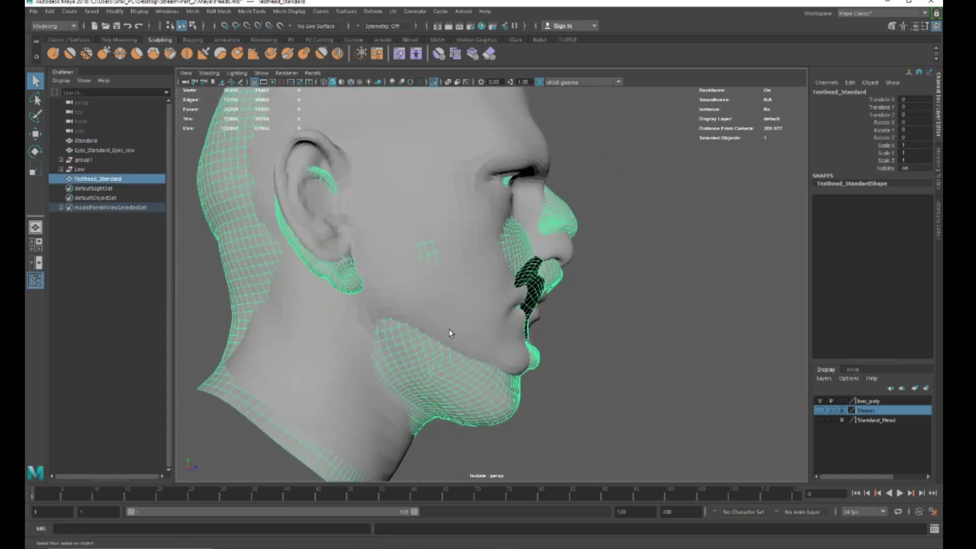
{"action": "left_click_drag", "start_coordinate": [511, 344], "coordinate": [477, 334], "text": "alt"}
{"action": "left_click", "coordinate": [417, 154], "text": "shift"}
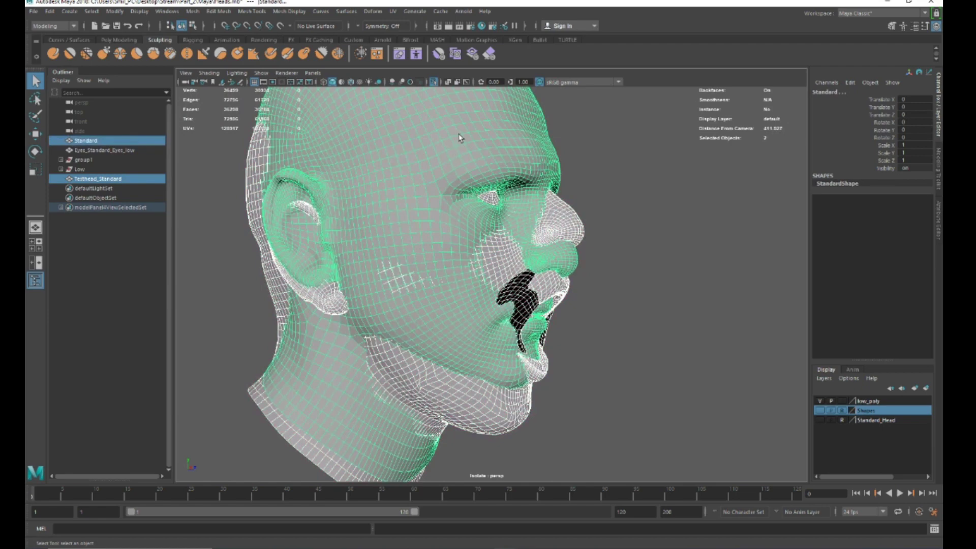
{"action": "left_click", "coordinate": [382, 13]}
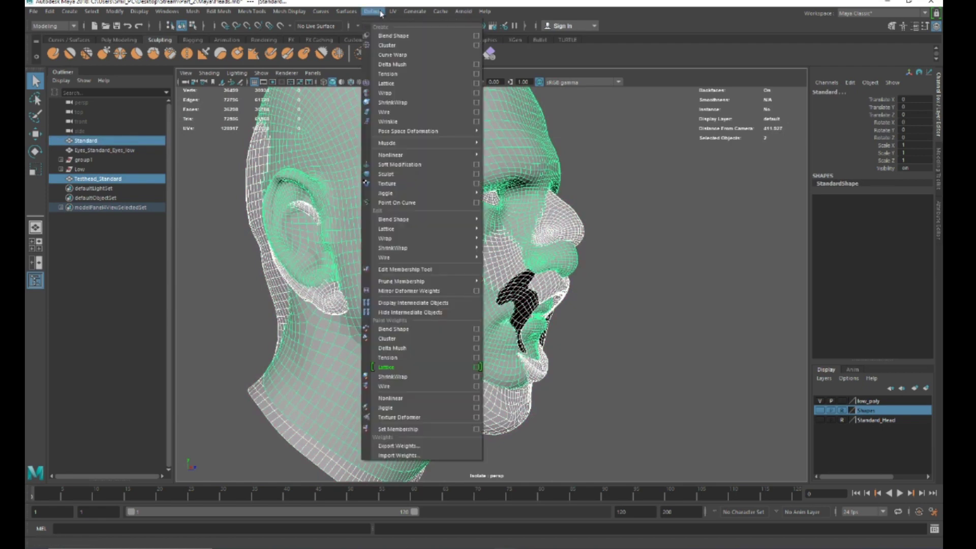
{"action": "left_click", "coordinate": [386, 33]}
{"action": "left_click_drag", "start_coordinate": [626, 243], "coordinate": [564, 246], "text": "alt"}
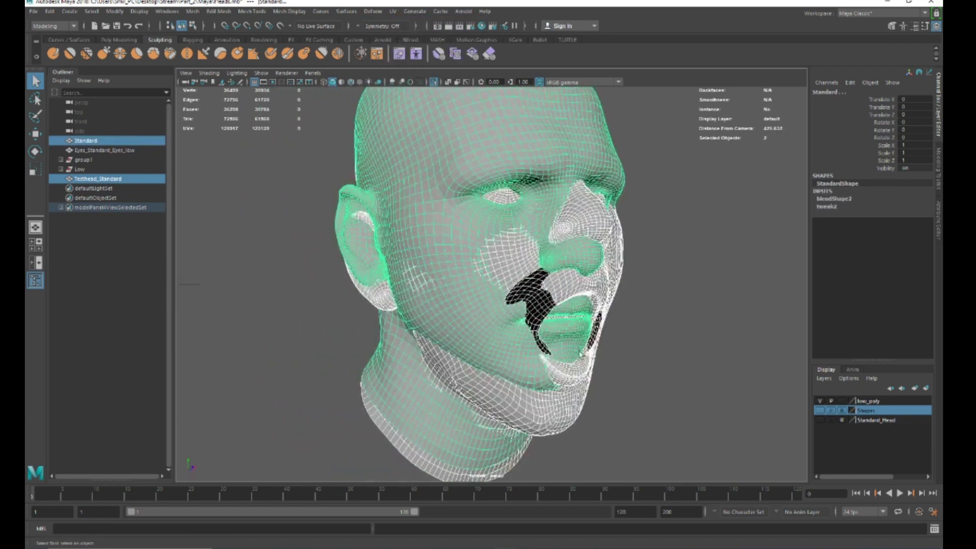
Step: Isolate only the Standard head in the viewport
{"action": "left_click", "coordinate": [548, 402]}
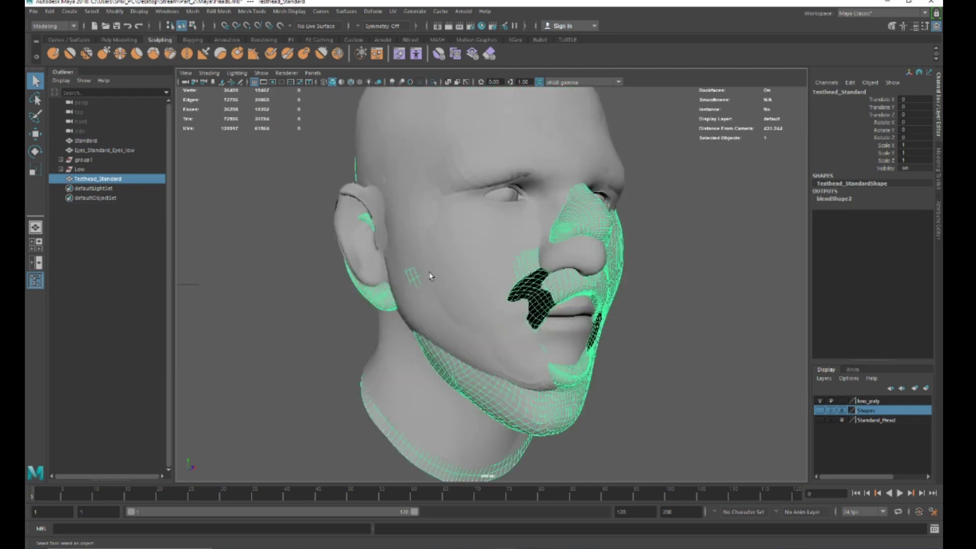
{"action": "left_click", "coordinate": [430, 316]}
{"action": "key", "text": "ctrl+1"}
{"action": "left_click_drag", "start_coordinate": [630, 368], "coordinate": [617, 361], "text": "alt"}
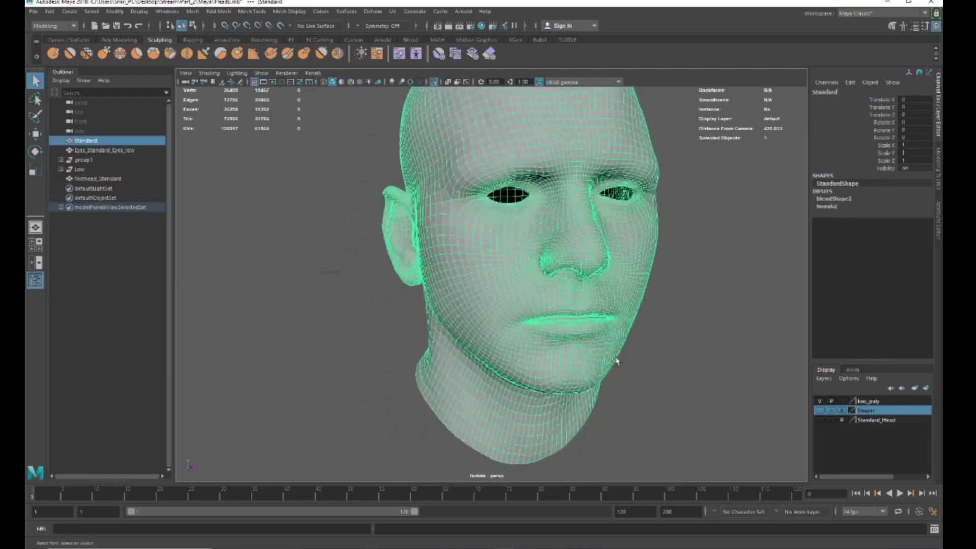
Step: Set the Testhead_Standard blend shape weight on the Standard head to 1
{"action": "left_click", "coordinate": [845, 198]}
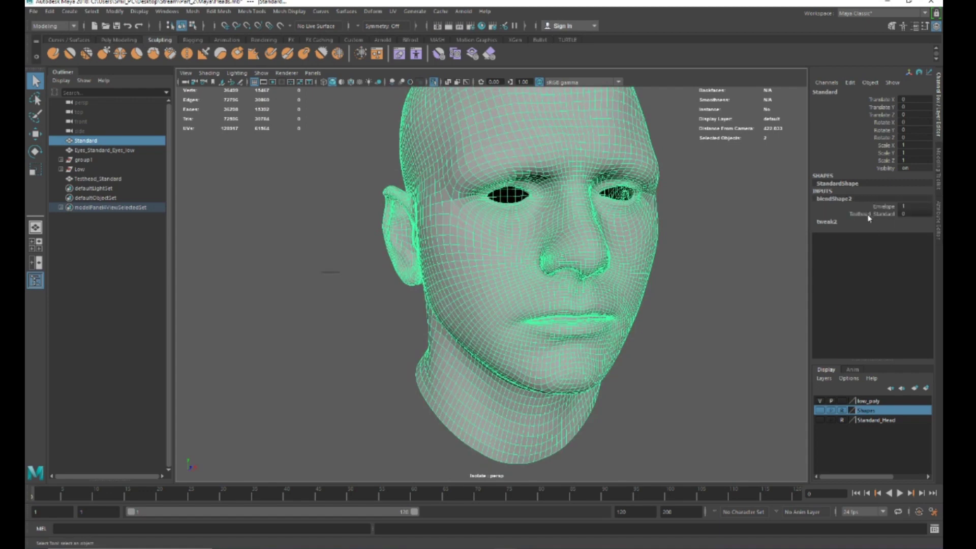
{"action": "left_click", "coordinate": [871, 214]}
{"action": "middle_click_drag", "start_coordinate": [780, 254], "coordinate": [738, 260]}
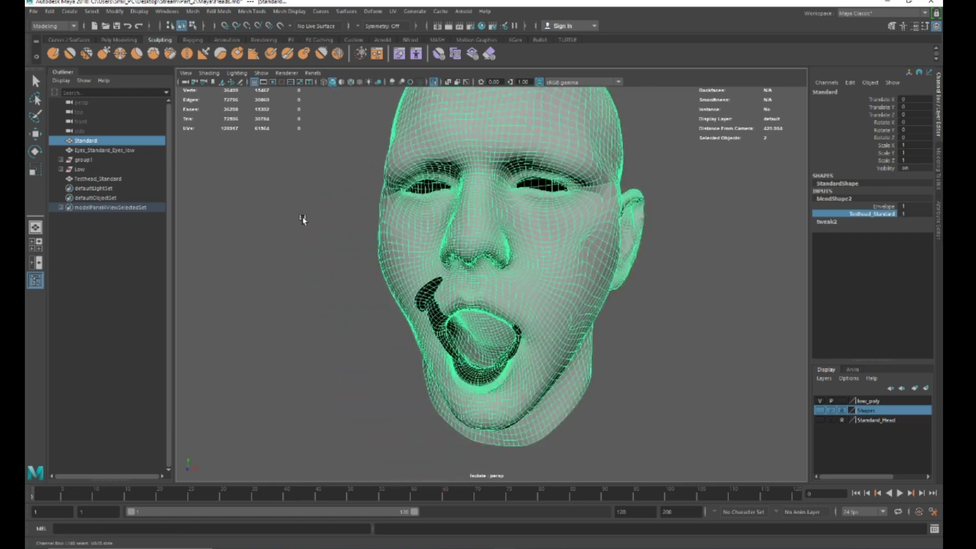
Step: In the Shape Editor, set the Testhead_Standard weight to 1 and enable editing of that target
{"action": "middle_click_drag", "start_coordinate": [796, 264], "coordinate": [668, 227]}
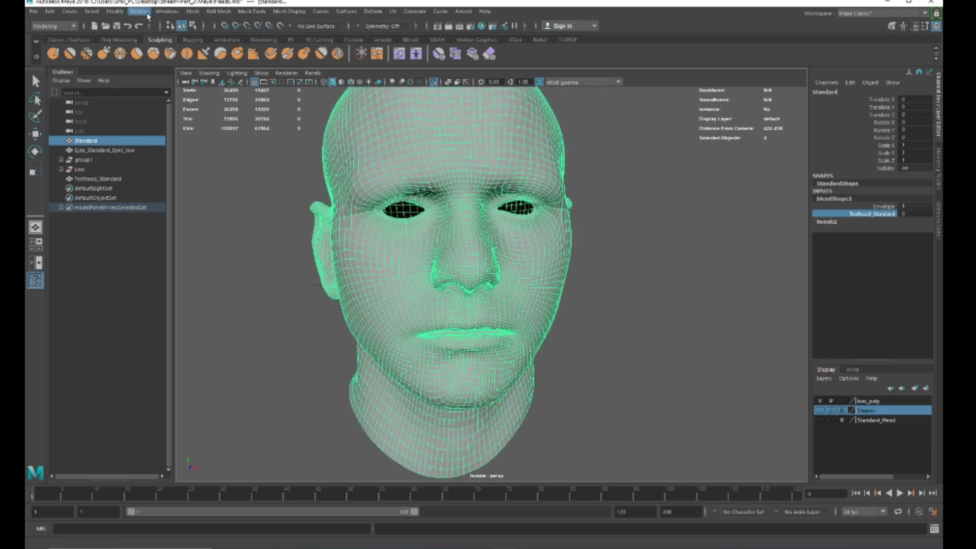
{"action": "left_click", "coordinate": [166, 11]}
{"action": "mouse_move", "coordinate": [213, 64]}
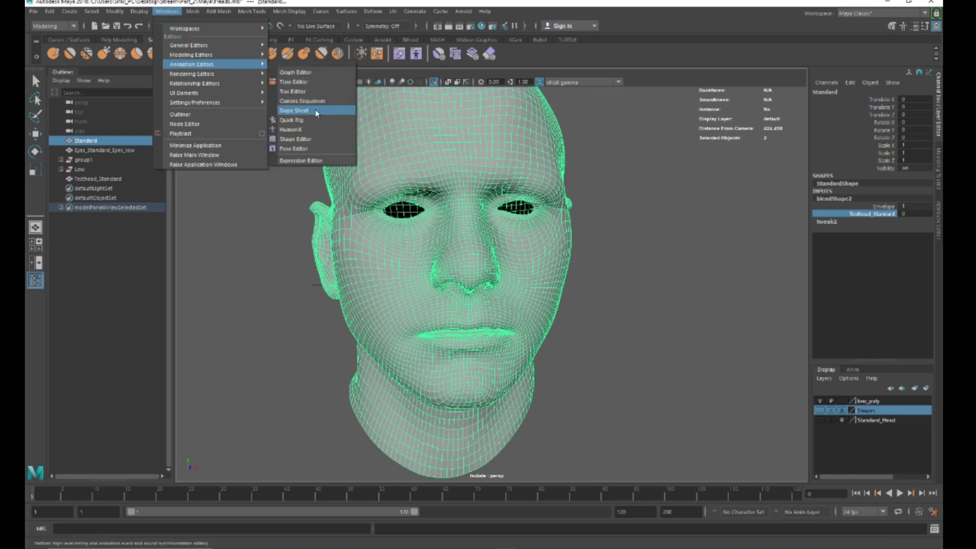
{"action": "left_click", "coordinate": [318, 140]}
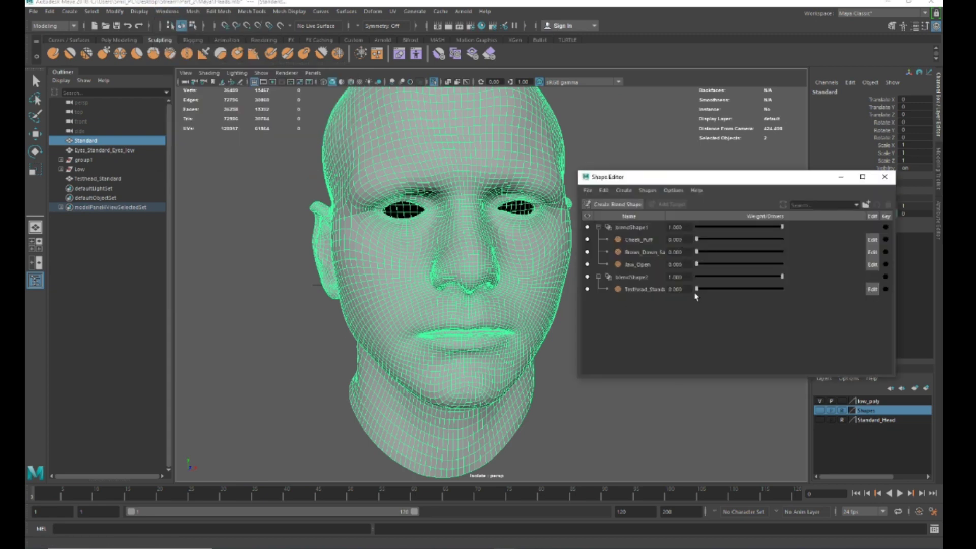
{"action": "left_click_drag", "start_coordinate": [695, 294], "coordinate": [806, 293]}
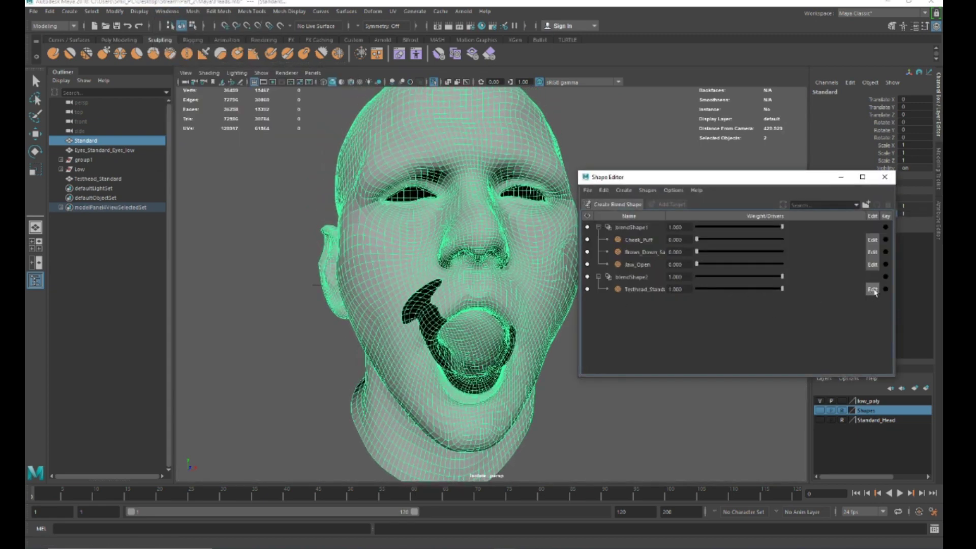
{"action": "left_click", "coordinate": [874, 291]}
Step: Try activating the Erase Target tool on the Standard head with the Shape Editor minimized
{"action": "scroll", "coordinate": [471, 287], "scroll_direction": "up", "scroll_amount": 1}
{"action": "middle_click_drag", "start_coordinate": [462, 296], "coordinate": [449, 273], "text": "alt"}
{"action": "scroll", "coordinate": [449, 272], "scroll_direction": "up", "scroll_amount": 1}
{"action": "left_click_drag", "start_coordinate": [449, 272], "coordinate": [533, 277], "text": "alt"}
{"action": "scroll", "coordinate": [534, 277], "scroll_direction": "up", "scroll_amount": 1}
{"action": "left_click", "coordinate": [489, 53]}
{"action": "left_click", "coordinate": [841, 179]}
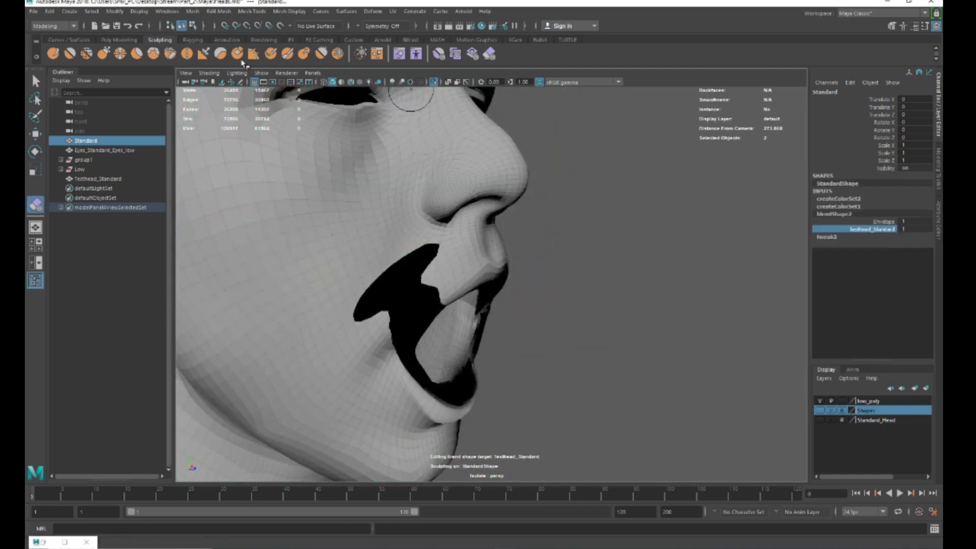
{"action": "scroll", "coordinate": [348, 191], "scroll_direction": "down", "scroll_amount": 5}
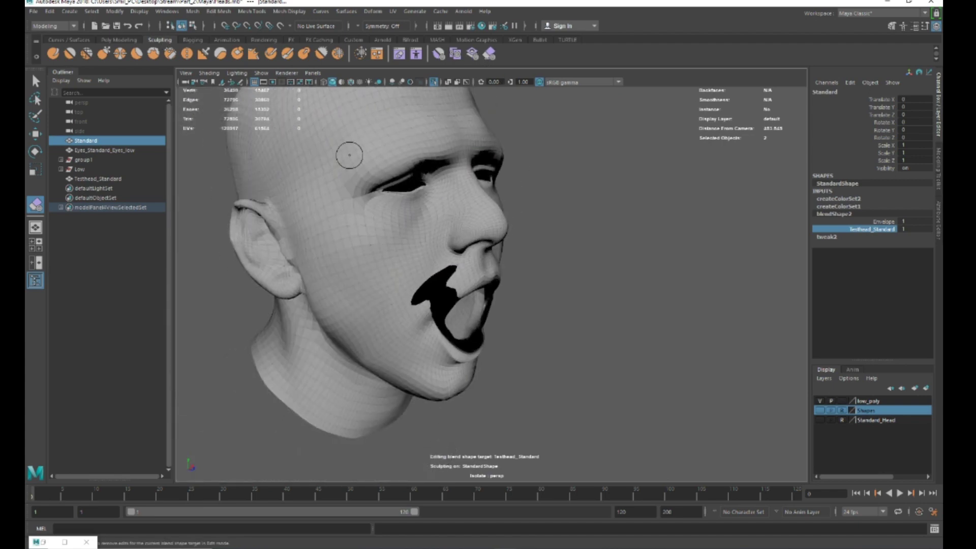
{"action": "scroll", "coordinate": [341, 153], "scroll_direction": "down", "scroll_amount": 5}
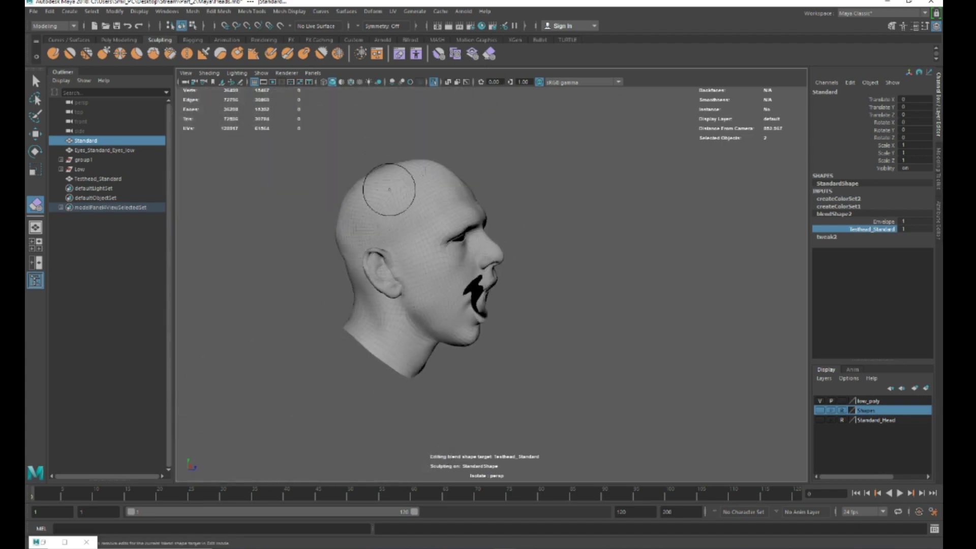
{"action": "left_click_drag", "start_coordinate": [409, 194], "coordinate": [227, 225], "text": "alt"}
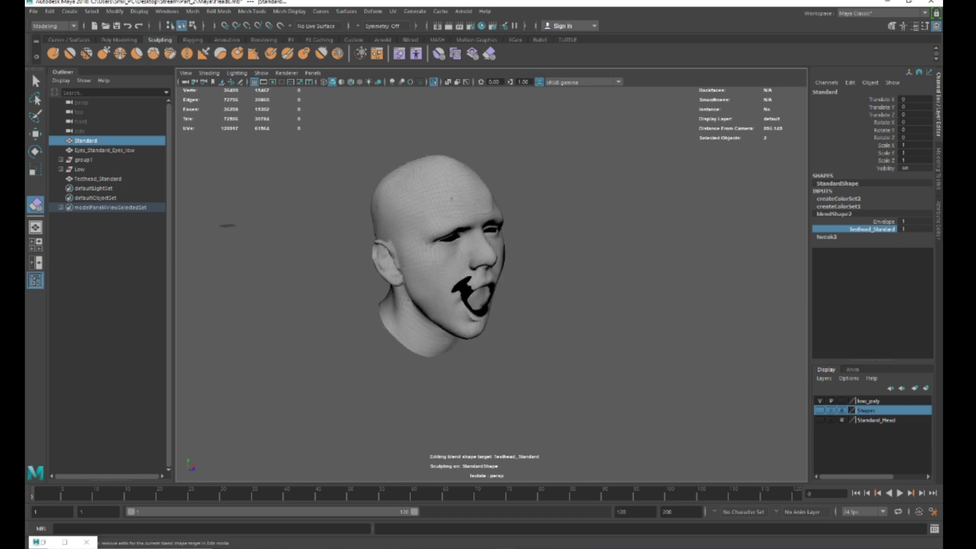
{"action": "left_click_drag", "start_coordinate": [416, 204], "coordinate": [638, 198], "text": "alt"}
{"action": "scroll", "coordinate": [447, 186], "scroll_direction": "up", "scroll_amount": 4}
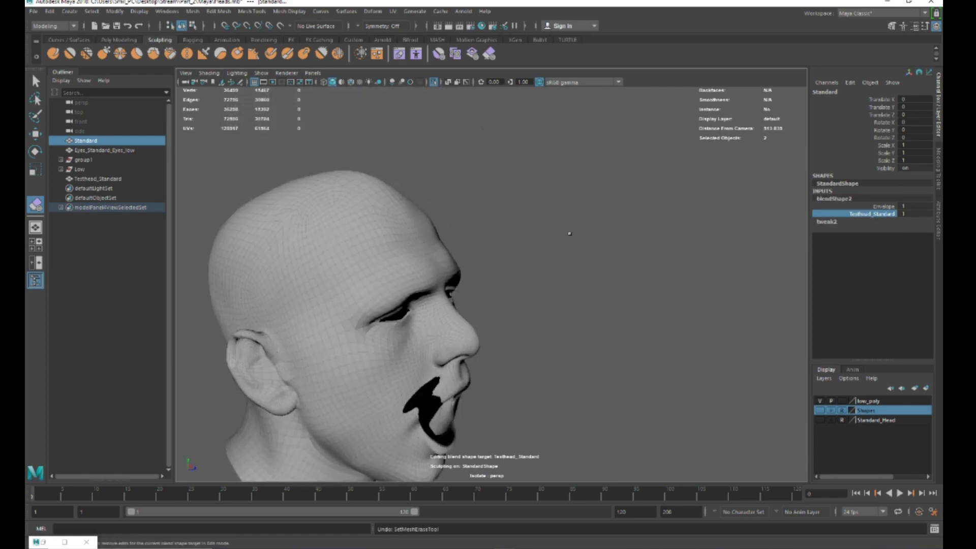
{"action": "scroll", "coordinate": [595, 227], "scroll_direction": "up", "scroll_amount": 2}
{"action": "scroll", "coordinate": [594, 228], "scroll_direction": "down", "scroll_amount": 2}
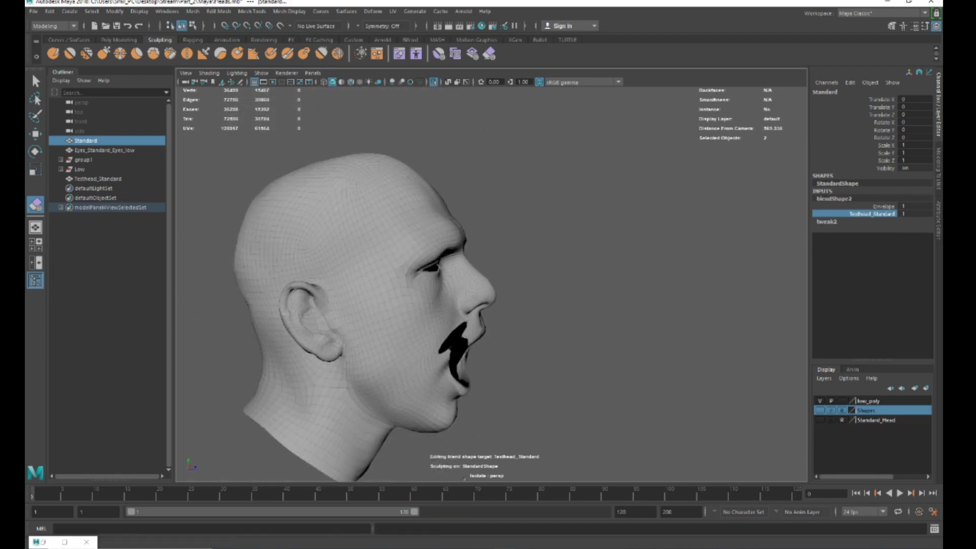
Step: Restore the Shape Editor and place it beside the head, keeping the Testhead_Standard weight at 1
{"action": "left_click", "coordinate": [65, 541]}
{"action": "left_click_drag", "start_coordinate": [845, 2], "coordinate": [729, 152]}
{"action": "mouse_move", "coordinate": [444, 228]}
{"action": "left_mouse_down", "text": "alt"}
{"action": "mouse_move", "coordinate": [456, 283]}
{"action": "mouse_move", "coordinate": [477, 307]}
{"action": "left_mouse_up", "text": "alt"}
{"action": "key", "text": "w"}
{"action": "mouse_move", "coordinate": [726, 264]}
{"action": "left_mouse_down"}
{"action": "mouse_move", "coordinate": [650, 269]}
{"action": "mouse_move", "coordinate": [742, 270]}
{"action": "left_mouse_up"}
Step: Select the Standard head and center its pivot
{"action": "left_click", "coordinate": [455, 248]}
{"action": "left_click", "coordinate": [365, 283]}
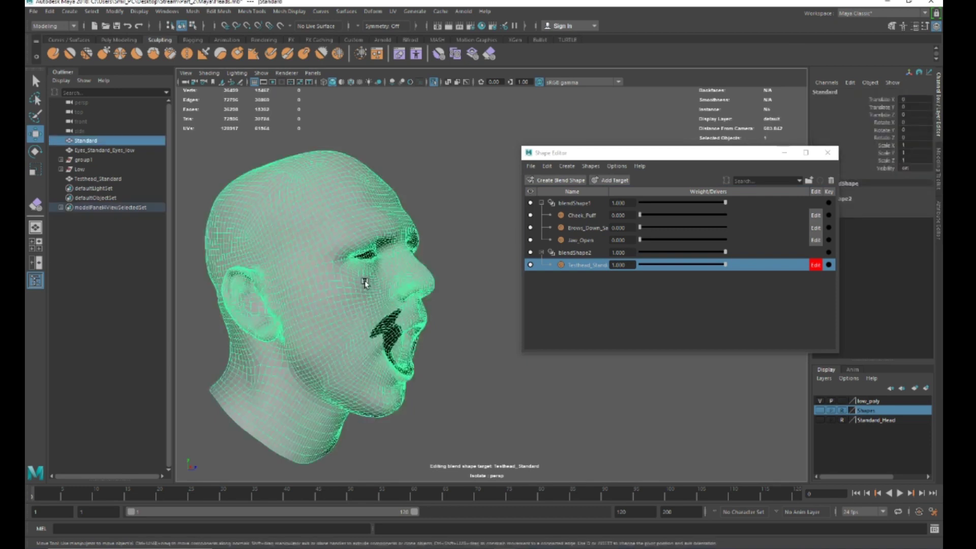
{"action": "scroll", "coordinate": [366, 283], "scroll_direction": "down", "scroll_amount": 5}
{"action": "scroll", "coordinate": [345, 239], "scroll_direction": "up", "scroll_amount": 1}
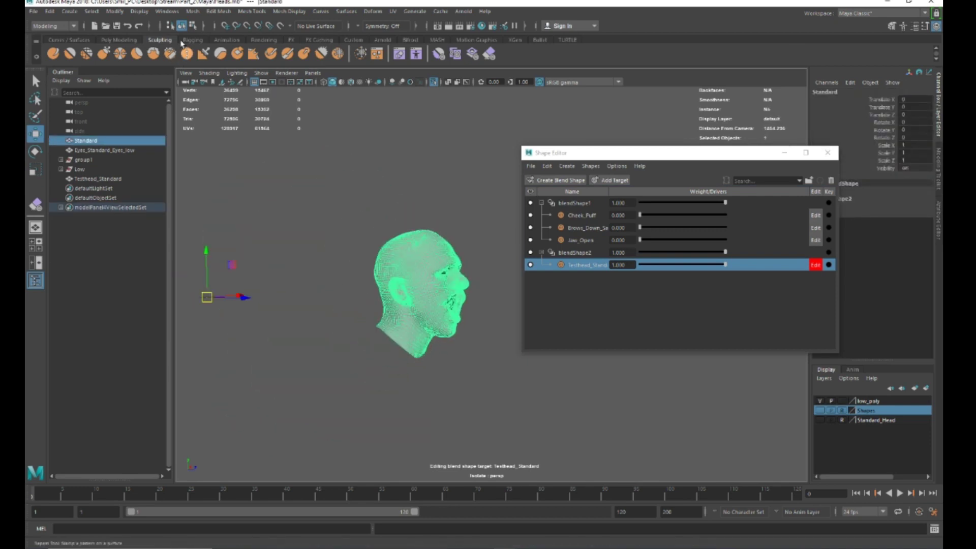
{"action": "left_click", "coordinate": [124, 40]}
{"action": "left_click", "coordinate": [255, 55]}
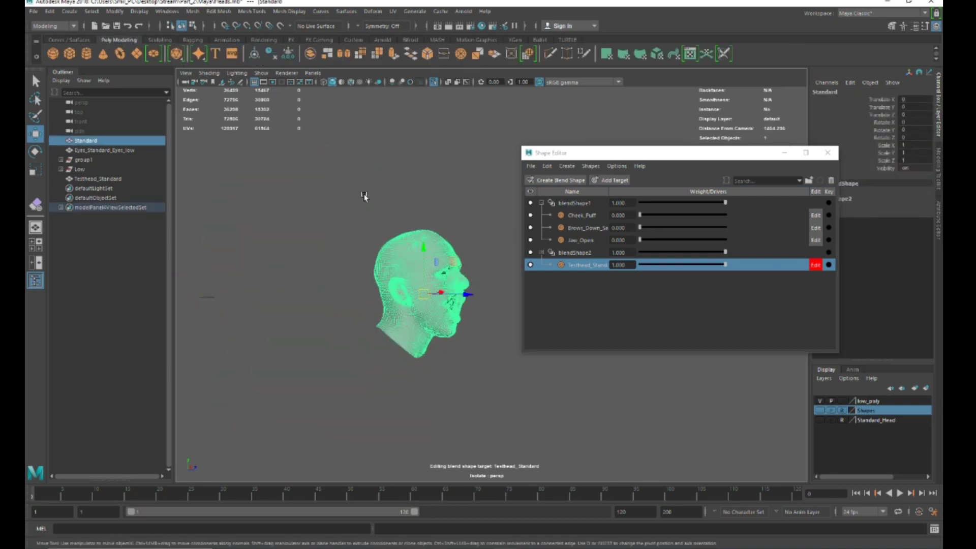
Step: Move the Standard head to about 6.171 in Translate Y and 2.917 in Translate Z
{"action": "scroll", "coordinate": [384, 262], "scroll_direction": "up", "scroll_amount": 3}
{"action": "left_click_drag", "start_coordinate": [403, 254], "coordinate": [392, 251], "text": "alt"}
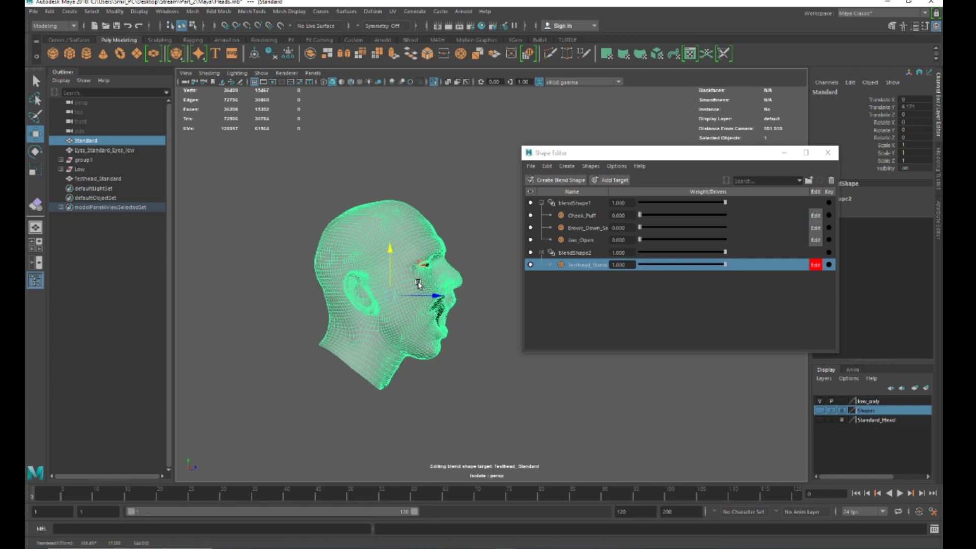
{"action": "left_click_drag", "start_coordinate": [431, 298], "coordinate": [434, 299]}
{"action": "mouse_move", "coordinate": [725, 264]}
{"action": "left_mouse_down"}
{"action": "mouse_move", "coordinate": [641, 264]}
{"action": "mouse_move", "coordinate": [725, 264]}
{"action": "left_mouse_up"}
Step: Erase the Testhead_Standard target's deformation on the forehead and upper head with the Erase Target tool
{"action": "scroll", "coordinate": [400, 211], "scroll_direction": "up", "scroll_amount": 5}
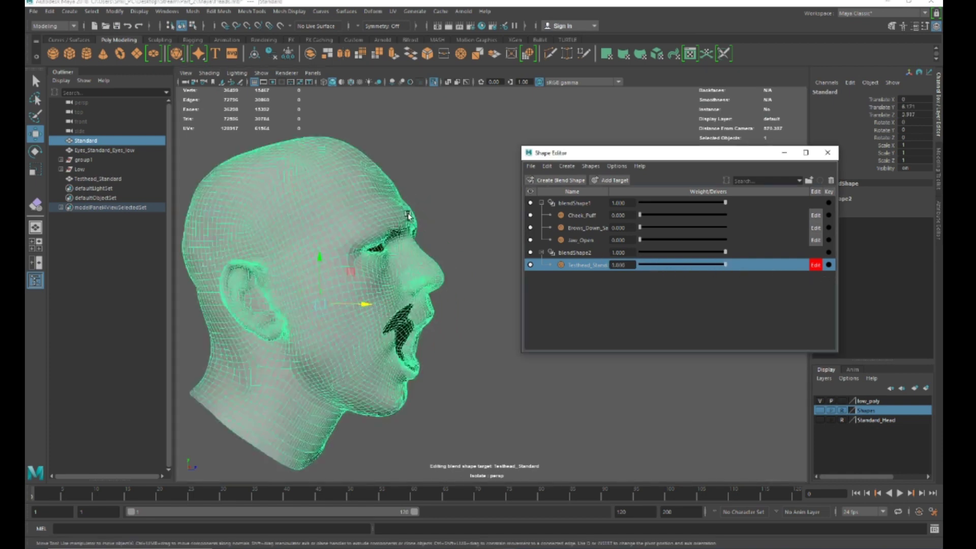
{"action": "left_click_drag", "start_coordinate": [399, 211], "coordinate": [427, 246], "text": "alt"}
{"action": "middle_click_drag", "start_coordinate": [427, 246], "coordinate": [477, 264], "text": "alt"}
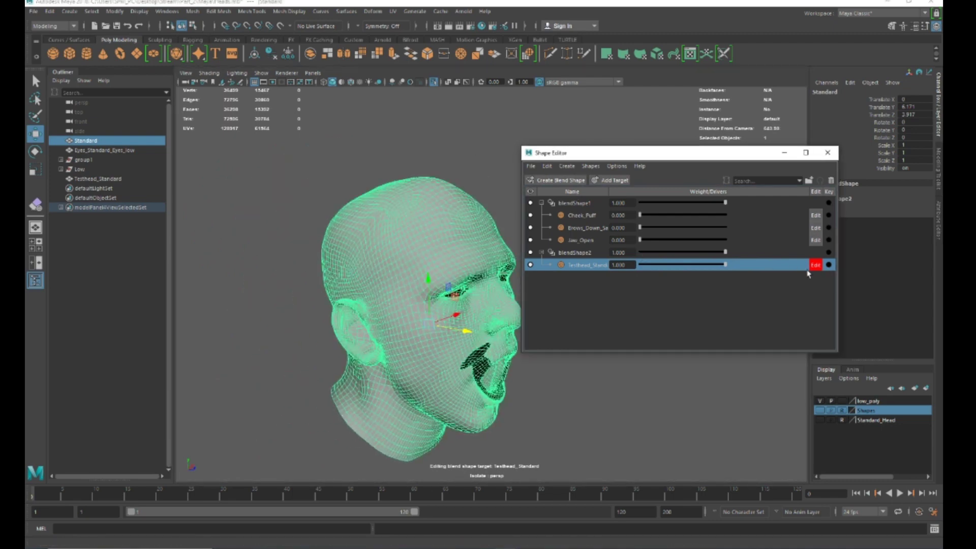
{"action": "left_click_drag", "start_coordinate": [488, 239], "coordinate": [386, 244], "text": "alt"}
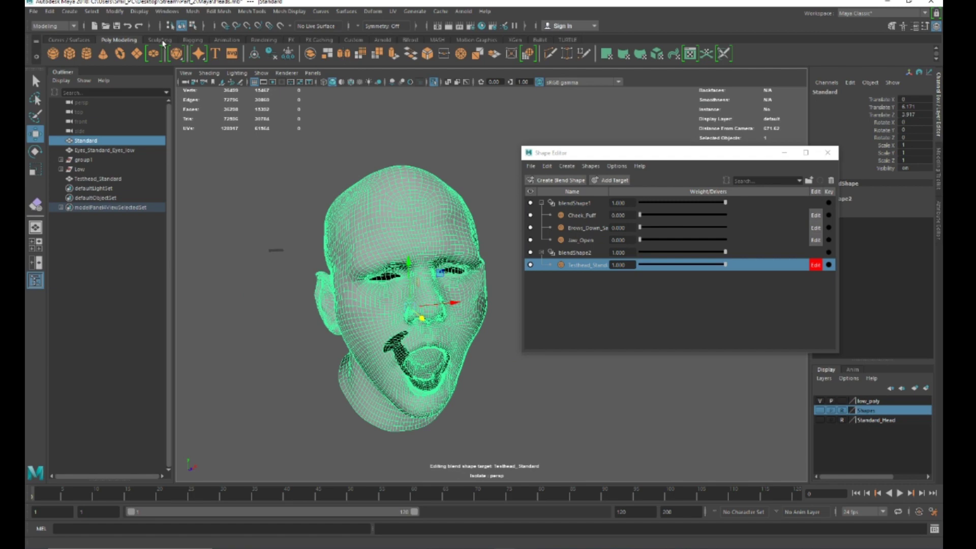
{"action": "left_click", "coordinate": [162, 40]}
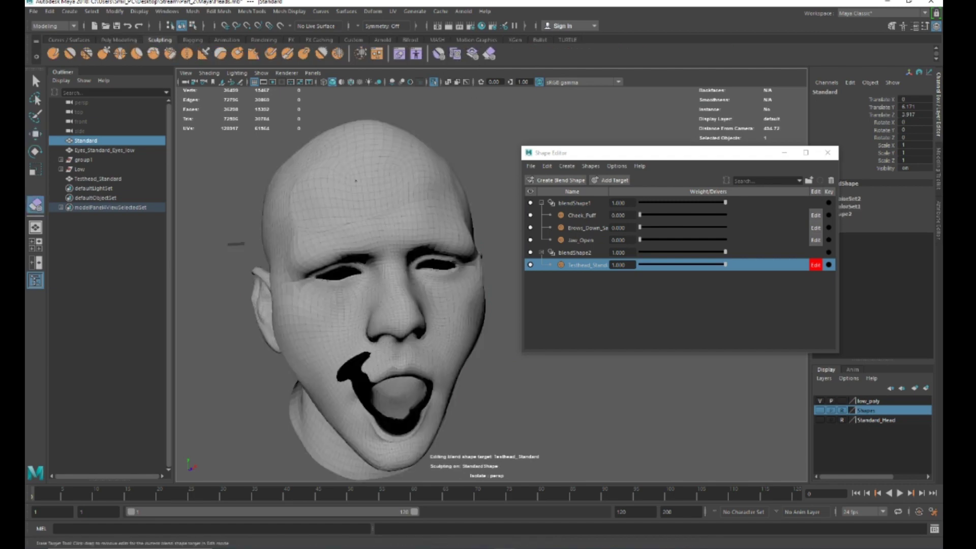
{"action": "mouse_move", "coordinate": [335, 190]}
{"action": "left_mouse_down", "text": "alt"}
{"action": "mouse_move", "coordinate": [394, 206]}
{"action": "mouse_move", "coordinate": [356, 216]}
{"action": "mouse_move", "coordinate": [384, 236]}
{"action": "left_mouse_up", "text": "alt"}
{"action": "left_click_drag", "start_coordinate": [420, 277], "coordinate": [376, 269]}
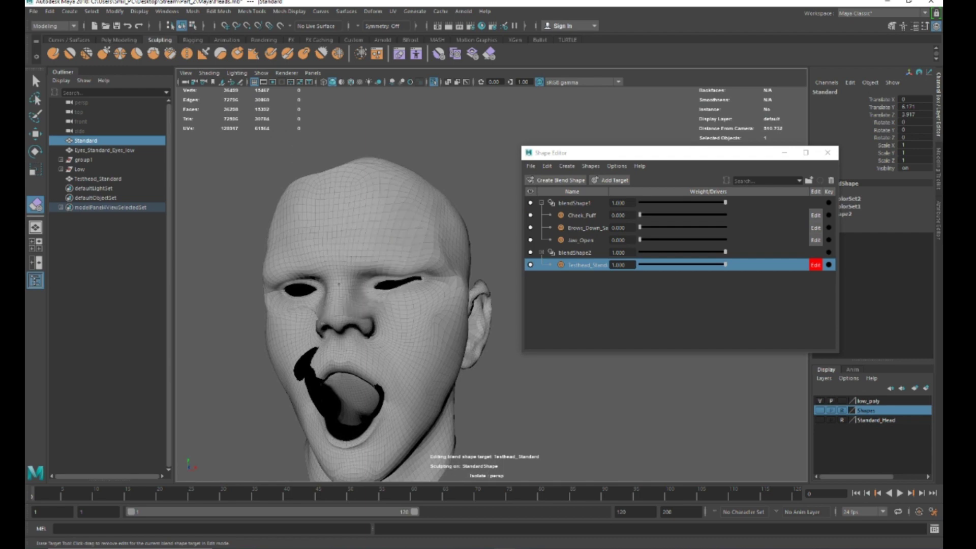
{"action": "left_click_drag", "start_coordinate": [336, 213], "coordinate": [364, 163], "text": "alt"}
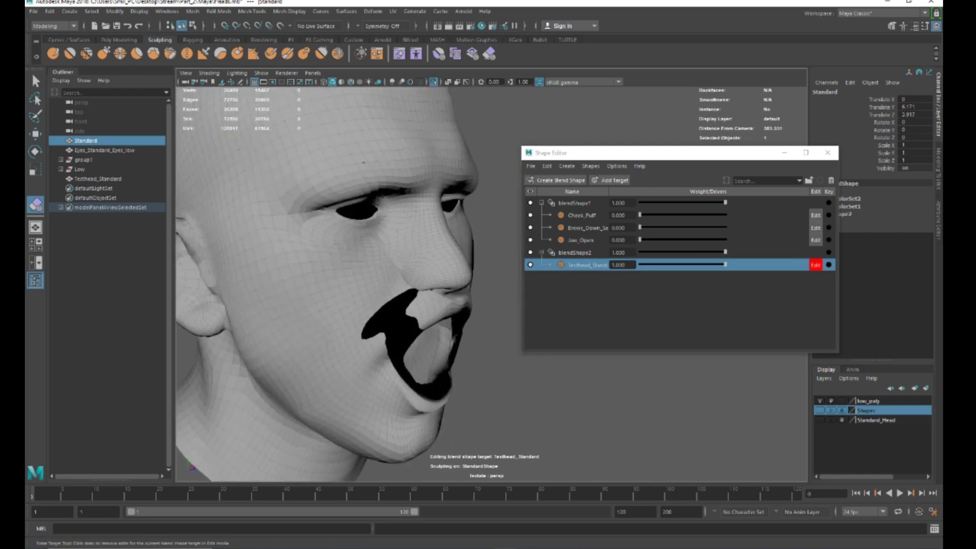
Step: Erase the target's deformation around the neck and the back of the head with an enlarged Erase Target brush
{"action": "left_click_drag", "start_coordinate": [228, 216], "coordinate": [369, 196], "text": "alt"}
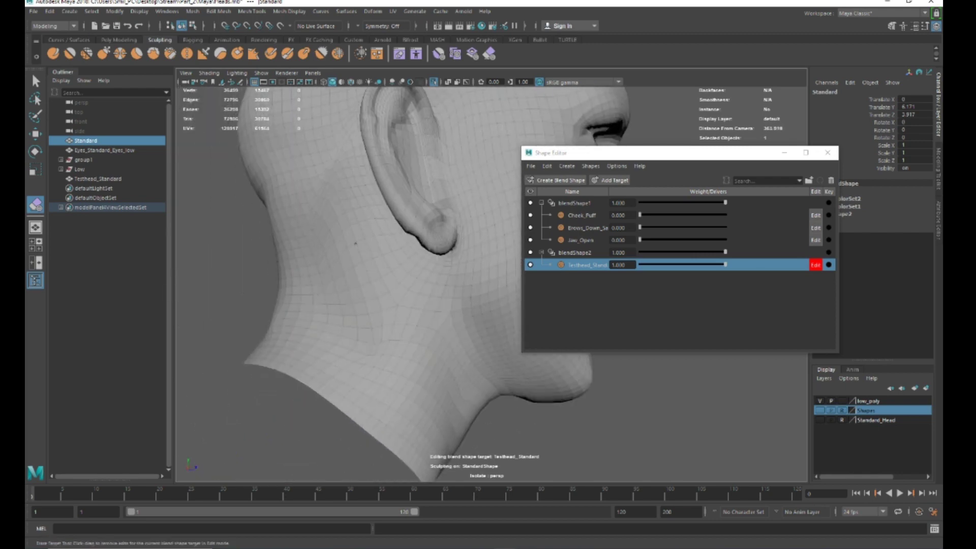
{"action": "mouse_move", "coordinate": [294, 240]}
{"action": "left_mouse_down"}
{"action": "mouse_move", "coordinate": [284, 292]}
{"action": "mouse_move", "coordinate": [300, 315]}
{"action": "mouse_move", "coordinate": [478, 352]}
{"action": "left_mouse_up"}
{"action": "scroll", "coordinate": [307, 304], "scroll_direction": "down", "scroll_amount": 4}
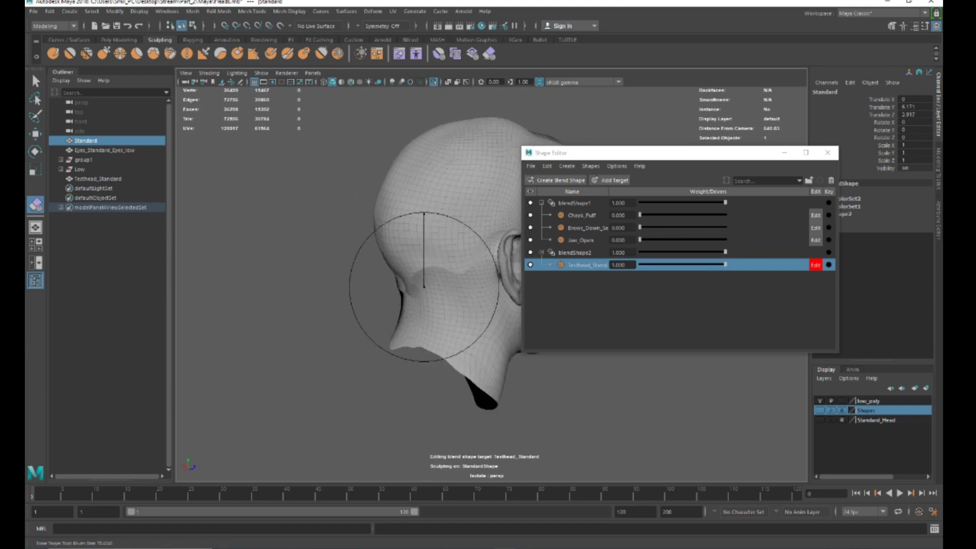
{"action": "mouse_move", "coordinate": [388, 303]}
{"action": "left_mouse_down", "text": "alt"}
{"action": "mouse_move", "coordinate": [483, 309]}
{"action": "mouse_move", "coordinate": [315, 286]}
{"action": "left_mouse_up", "text": "alt"}
{"action": "mouse_move", "coordinate": [348, 231]}
{"action": "left_mouse_down", "text": "alt"}
{"action": "mouse_move", "coordinate": [414, 272]}
{"action": "mouse_move", "coordinate": [366, 298]}
{"action": "mouse_move", "coordinate": [432, 325]}
{"action": "mouse_move", "coordinate": [407, 274]}
{"action": "left_mouse_up", "text": "alt"}
{"action": "mouse_move", "coordinate": [420, 232]}
{"action": "left_mouse_down", "text": "alt"}
{"action": "mouse_move", "coordinate": [406, 264]}
{"action": "mouse_move", "coordinate": [387, 274]}
{"action": "mouse_move", "coordinate": [376, 265]}
{"action": "mouse_move", "coordinate": [396, 237]}
{"action": "mouse_move", "coordinate": [386, 244]}
{"action": "mouse_move", "coordinate": [362, 230]}
{"action": "left_mouse_up", "text": "alt"}
{"action": "key", "text": "b"}
{"action": "mouse_move", "coordinate": [360, 178]}
{"action": "left_mouse_down"}
{"action": "mouse_move", "coordinate": [325, 178]}
{"action": "mouse_move", "coordinate": [257, 231]}
{"action": "mouse_move", "coordinate": [249, 264]}
{"action": "mouse_move", "coordinate": [267, 261]}
{"action": "left_mouse_up"}
Step: Shrink the brush and smooth the collapsed crease beside the upper lip and mouth corner
{"action": "scroll", "coordinate": [349, 239], "scroll_direction": "up", "scroll_amount": 3}
{"action": "middle_click_drag", "start_coordinate": [349, 240], "coordinate": [352, 261], "text": "alt"}
{"action": "scroll", "coordinate": [352, 261], "scroll_direction": "up", "scroll_amount": 5}
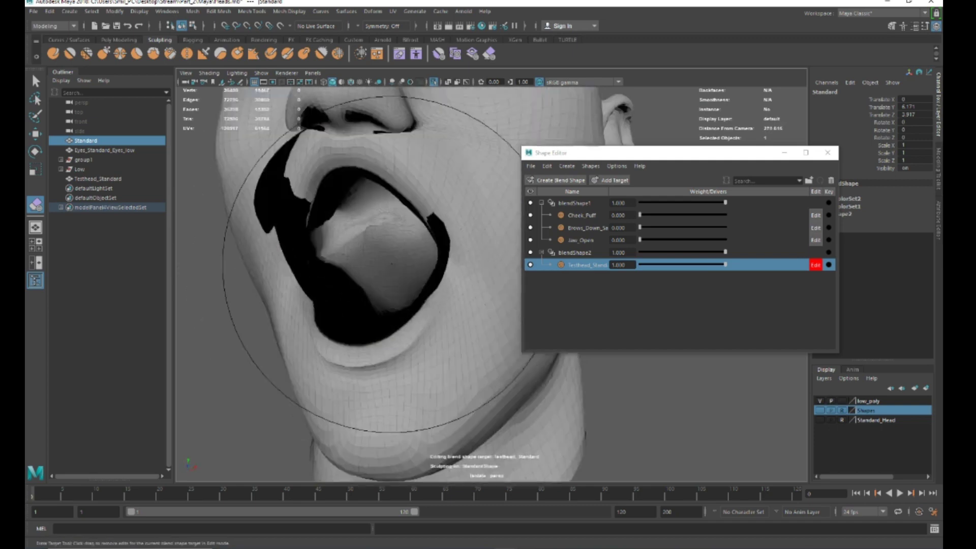
{"action": "left_click_drag", "start_coordinate": [354, 251], "coordinate": [259, 251]}
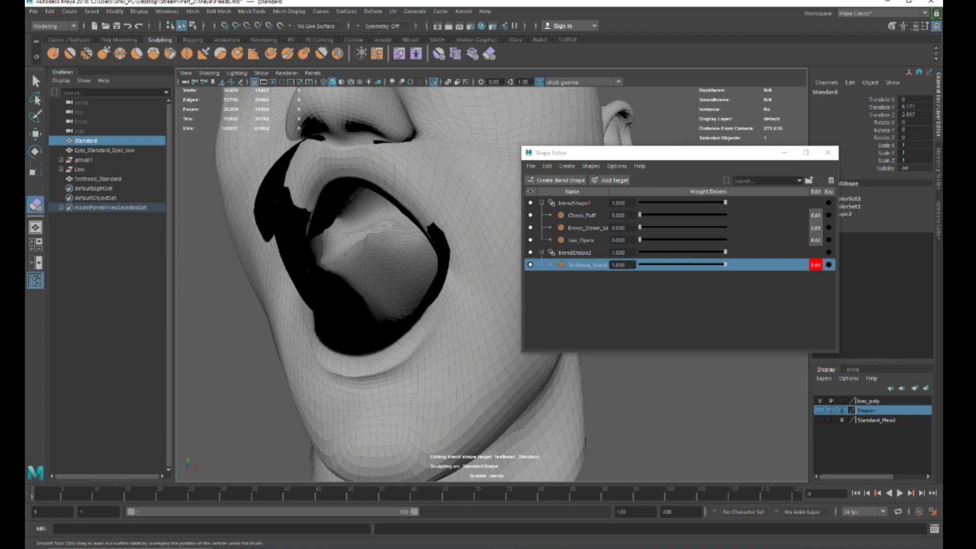
{"action": "mouse_move", "coordinate": [376, 257]}
{"action": "left_mouse_down", "text": "alt"}
{"action": "mouse_move", "coordinate": [407, 254]}
{"action": "mouse_move", "coordinate": [356, 259]}
{"action": "left_mouse_up", "text": "alt"}
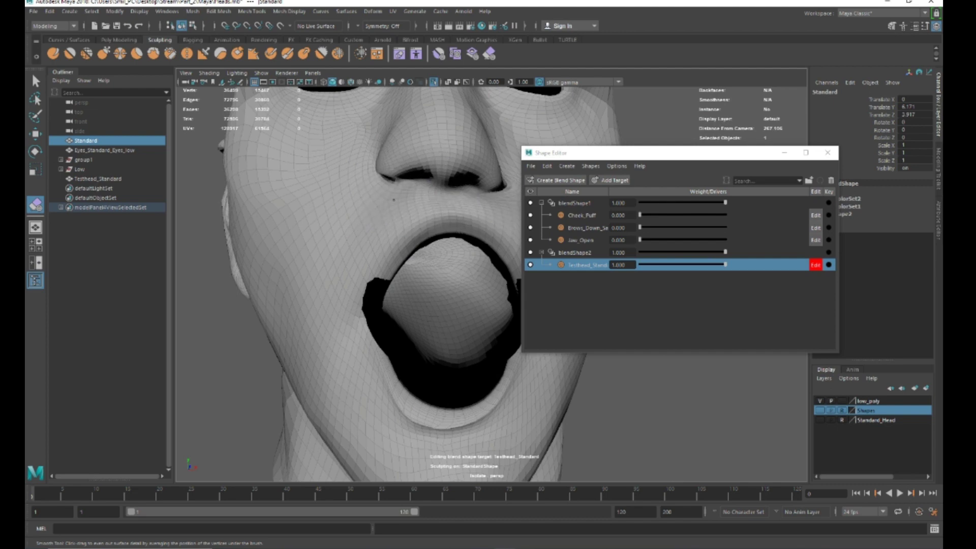
Step: Smooth the jagged geometry inside the mouth corner and along the inner lip edge
{"action": "mouse_move", "coordinate": [472, 294]}
{"action": "left_mouse_down", "text": "alt"}
{"action": "mouse_move", "coordinate": [409, 298]}
{"action": "mouse_move", "coordinate": [451, 268]}
{"action": "left_mouse_up", "text": "alt"}
{"action": "right_click_drag", "start_coordinate": [450, 268], "coordinate": [360, 239], "text": "alt"}
{"action": "mouse_move", "coordinate": [360, 239]}
{"action": "middle_mouse_down", "text": "alt"}
{"action": "mouse_move", "coordinate": [352, 260]}
{"action": "mouse_move", "coordinate": [308, 68]}
{"action": "middle_mouse_up", "text": "alt"}
{"action": "left_click_drag", "start_coordinate": [322, 343], "coordinate": [345, 400], "text": "shift"}
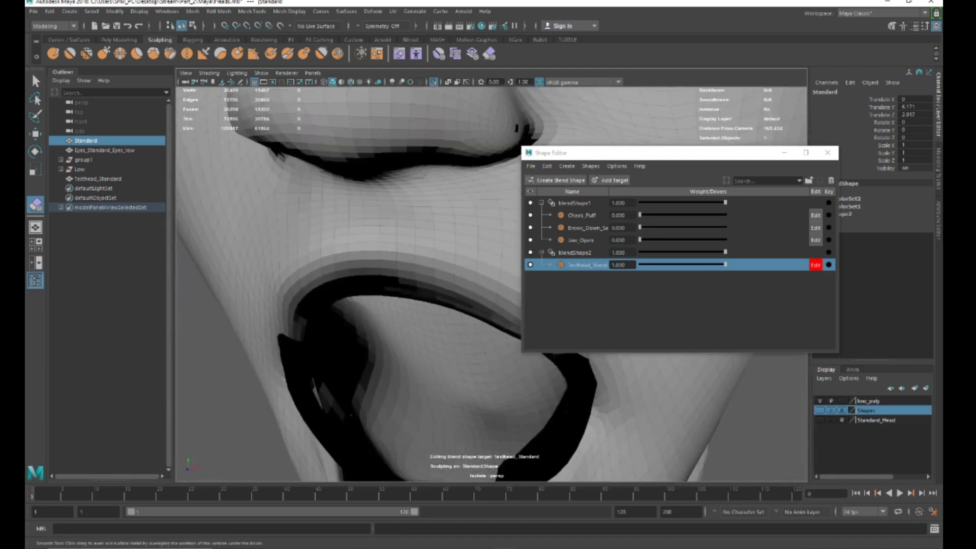
{"action": "scroll", "coordinate": [381, 392], "scroll_direction": "down", "scroll_amount": 5}
{"action": "middle_click_drag", "start_coordinate": [381, 391], "coordinate": [359, 306], "text": "alt"}
{"action": "scroll", "coordinate": [359, 306], "scroll_direction": "up", "scroll_amount": 10}
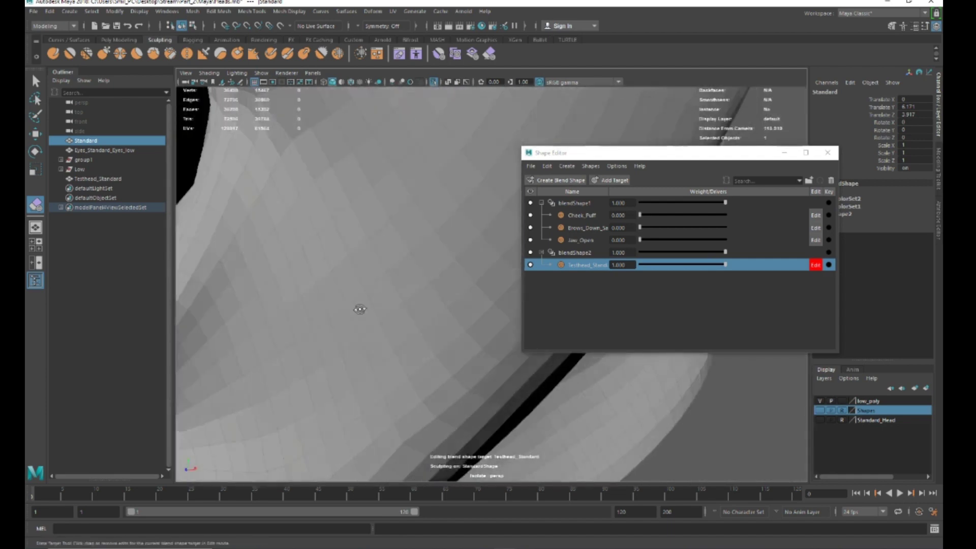
{"action": "scroll", "coordinate": [411, 271], "scroll_direction": "down", "scroll_amount": 5}
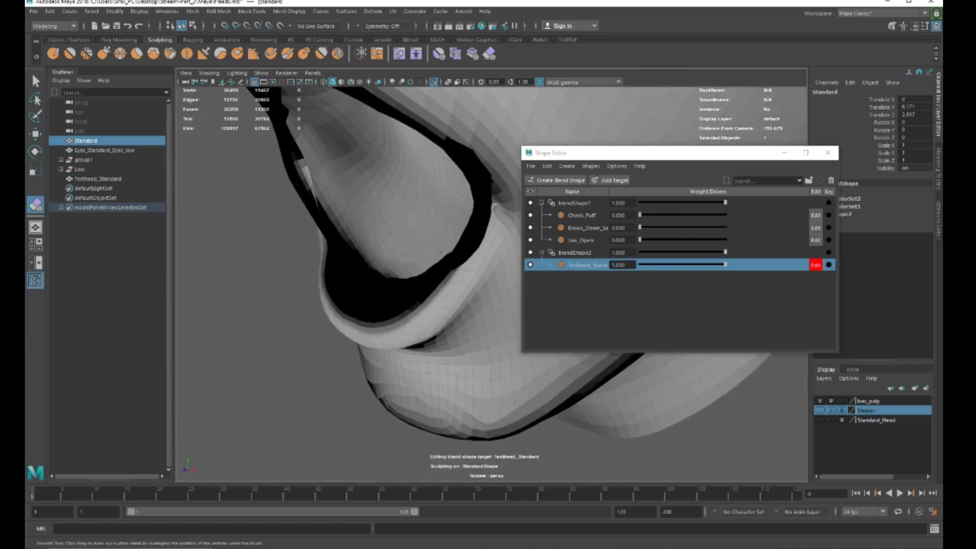
{"action": "left_click_drag", "start_coordinate": [326, 221], "coordinate": [297, 155], "text": "shift"}
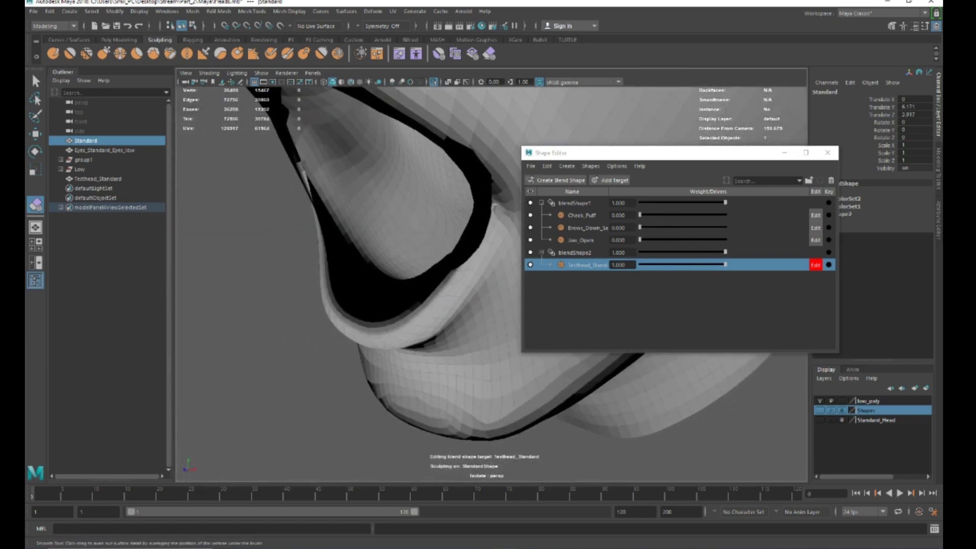
Step: Reshape the inside of the mouth and its corners with the Bulge sculpting brush and smoothing
{"action": "left_click_drag", "start_coordinate": [403, 280], "coordinate": [422, 179], "text": "alt"}
{"action": "right_click", "coordinate": [421, 179], "text": "shift"}
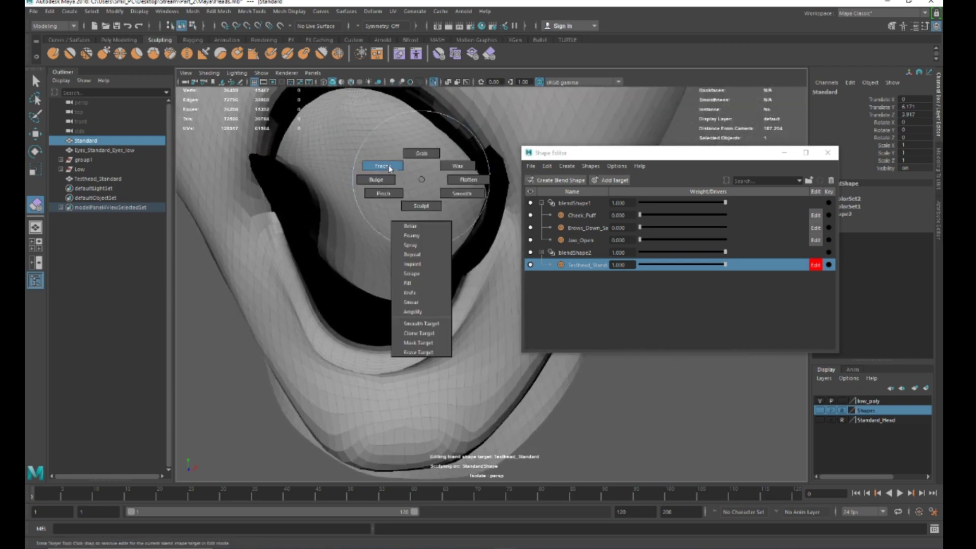
{"action": "left_click", "coordinate": [381, 182]}
{"action": "mouse_move", "coordinate": [365, 193]}
{"action": "left_mouse_down", "text": "alt"}
{"action": "mouse_move", "coordinate": [323, 222]}
{"action": "mouse_move", "coordinate": [263, 221]}
{"action": "mouse_move", "coordinate": [307, 283]}
{"action": "mouse_move", "coordinate": [366, 257]}
{"action": "mouse_move", "coordinate": [437, 253]}
{"action": "mouse_move", "coordinate": [426, 198]}
{"action": "mouse_move", "coordinate": [414, 246]}
{"action": "left_mouse_up", "text": "alt"}
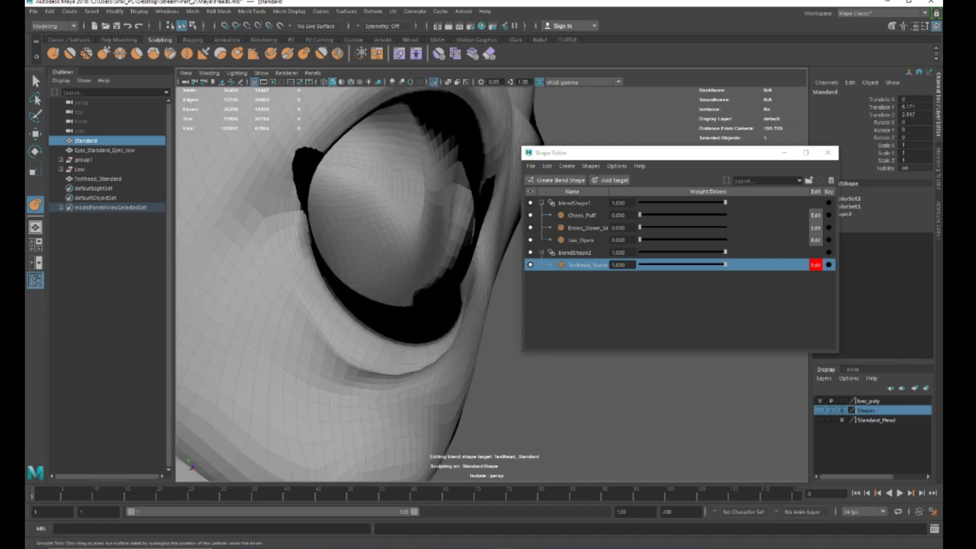
{"action": "mouse_move", "coordinate": [434, 307]}
{"action": "left_mouse_down", "text": "alt"}
{"action": "mouse_move", "coordinate": [307, 203]}
{"action": "mouse_move", "coordinate": [298, 215]}
{"action": "mouse_move", "coordinate": [236, 224]}
{"action": "left_mouse_up", "text": "alt"}
{"action": "scroll", "coordinate": [309, 224], "scroll_direction": "down", "scroll_amount": 5}
{"action": "mouse_move", "coordinate": [308, 224]}
{"action": "left_mouse_down", "text": "alt"}
{"action": "mouse_move", "coordinate": [355, 268]}
{"action": "mouse_move", "coordinate": [323, 273]}
{"action": "left_mouse_up", "text": "alt"}
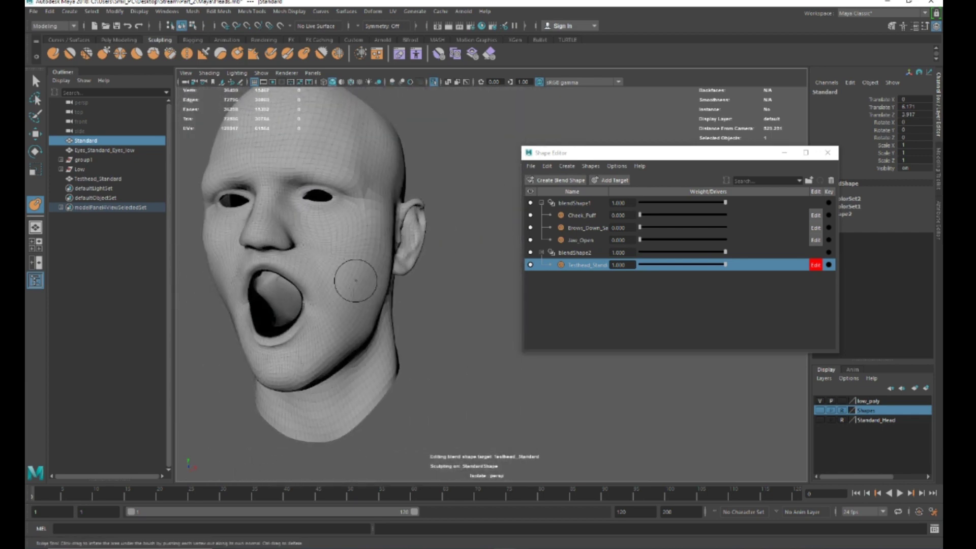
Step: Reactivate the Erase Target tool and enlarge its brush over the cheek and jaw
{"action": "left_click", "coordinate": [488, 54]}
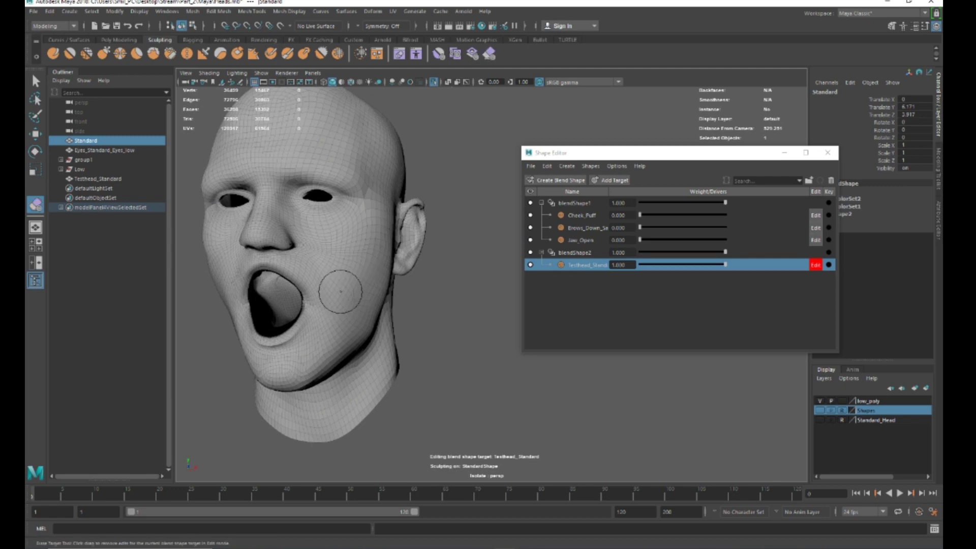
{"action": "left_click_drag", "start_coordinate": [340, 290], "coordinate": [333, 283], "text": "alt"}
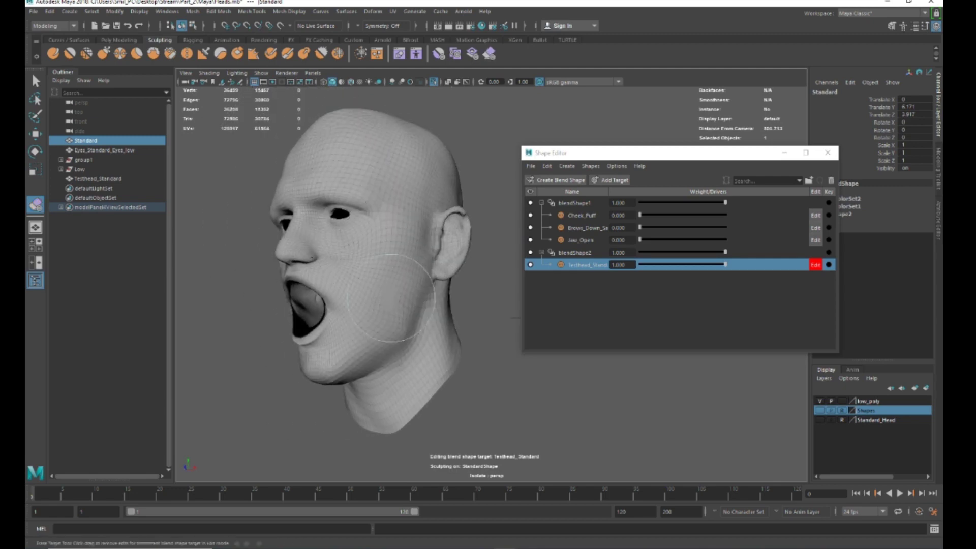
{"action": "scroll", "coordinate": [307, 325], "scroll_direction": "up", "scroll_amount": 5}
{"action": "mouse_move", "coordinate": [244, 350]}
{"action": "left_mouse_down", "text": "alt"}
{"action": "mouse_move", "coordinate": [307, 366]}
{"action": "mouse_move", "coordinate": [375, 339]}
{"action": "mouse_move", "coordinate": [351, 315]}
{"action": "left_mouse_up", "text": "alt"}
Step: Select the faces around the mouth and chin and move them upward with soft selection
{"action": "key", "text": "q"}
{"action": "right_click_drag", "start_coordinate": [337, 273], "coordinate": [329, 303]}
{"action": "left_click_drag", "start_coordinate": [328, 305], "coordinate": [297, 224], "text": "alt"}
{"action": "middle_click_drag", "start_coordinate": [430, 338], "coordinate": [445, 343], "text": "alt"}
{"action": "left_click_drag", "start_coordinate": [376, 243], "coordinate": [435, 332]}
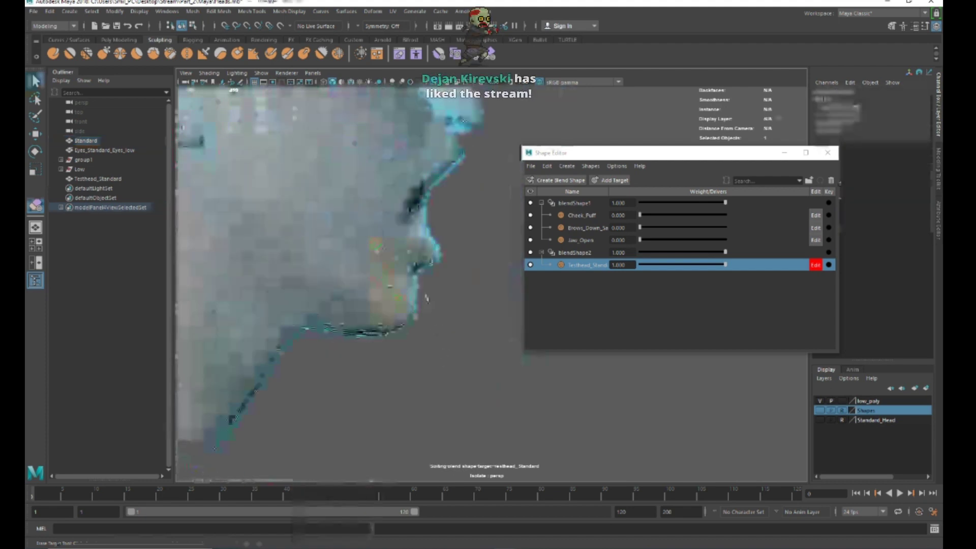
{"action": "key", "text": "b"}
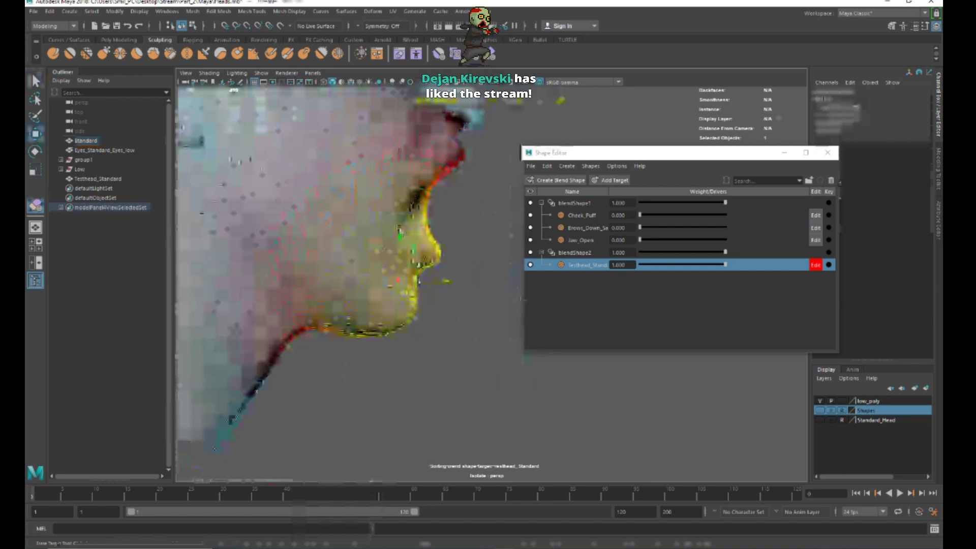
{"action": "left_click_drag", "start_coordinate": [401, 235], "coordinate": [400, 218]}
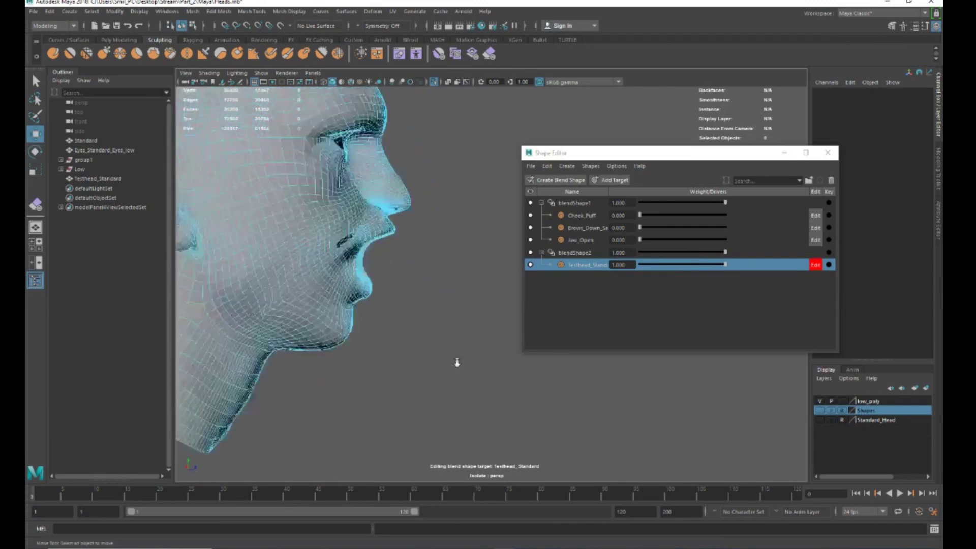
Step: Turn off soft selection and return to selecting the whole Standard head in object mode
{"action": "left_click_drag", "start_coordinate": [322, 334], "coordinate": [381, 323], "text": "alt"}
{"action": "left_click", "coordinate": [357, 173]}
{"action": "right_click", "coordinate": [358, 173], "text": "shift"}
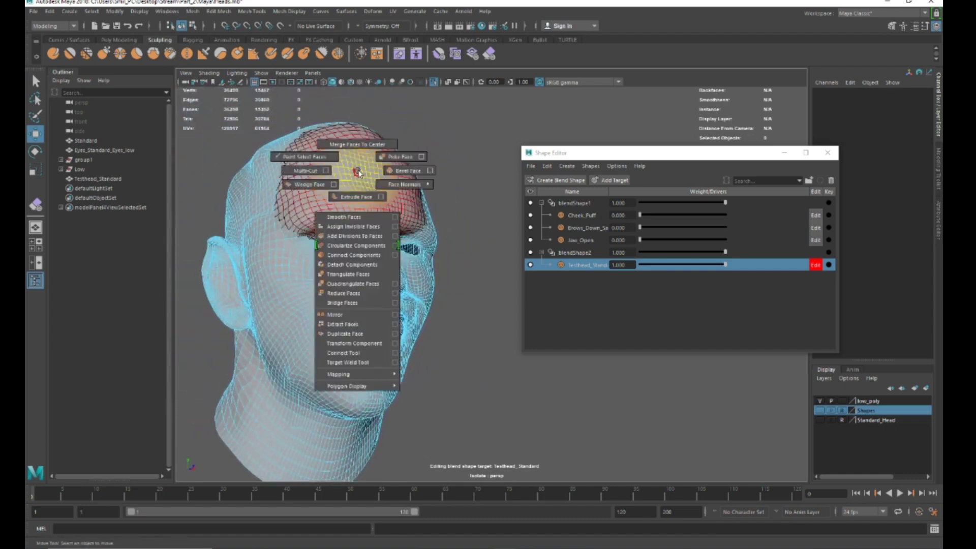
{"action": "key", "text": "b"}
{"action": "right_click_drag", "start_coordinate": [341, 188], "coordinate": [388, 175]}
{"action": "left_click", "coordinate": [358, 203]}
Step: Reactivate the Erase Target tool on the Standard head and turn off editing of the Testhead_Standard target
{"action": "left_click", "coordinate": [489, 53]}
{"action": "left_click_drag", "start_coordinate": [318, 189], "coordinate": [338, 184], "text": "alt"}
{"action": "scroll", "coordinate": [359, 198], "scroll_direction": "down", "scroll_amount": 6}
{"action": "left_click_drag", "start_coordinate": [388, 281], "coordinate": [447, 278], "text": "alt"}
{"action": "left_click", "coordinate": [811, 266]}
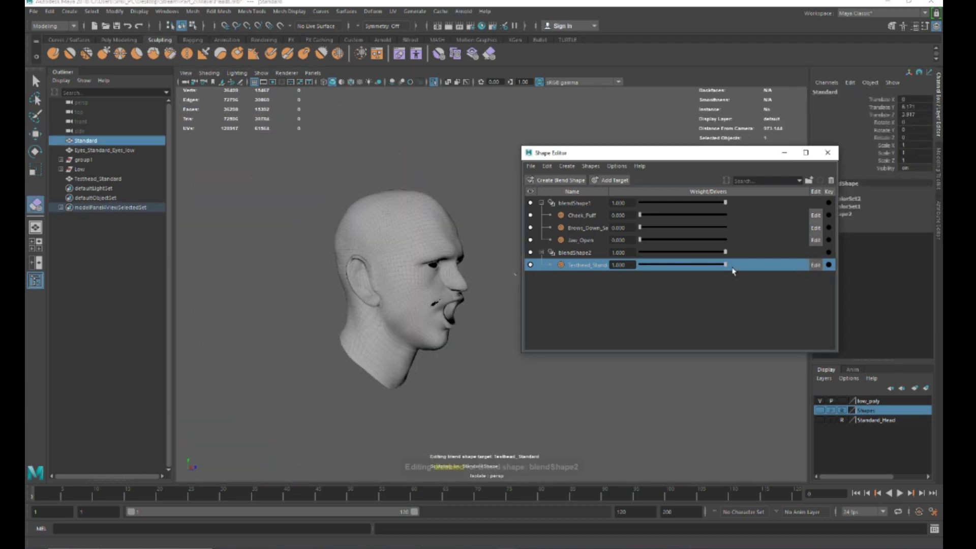